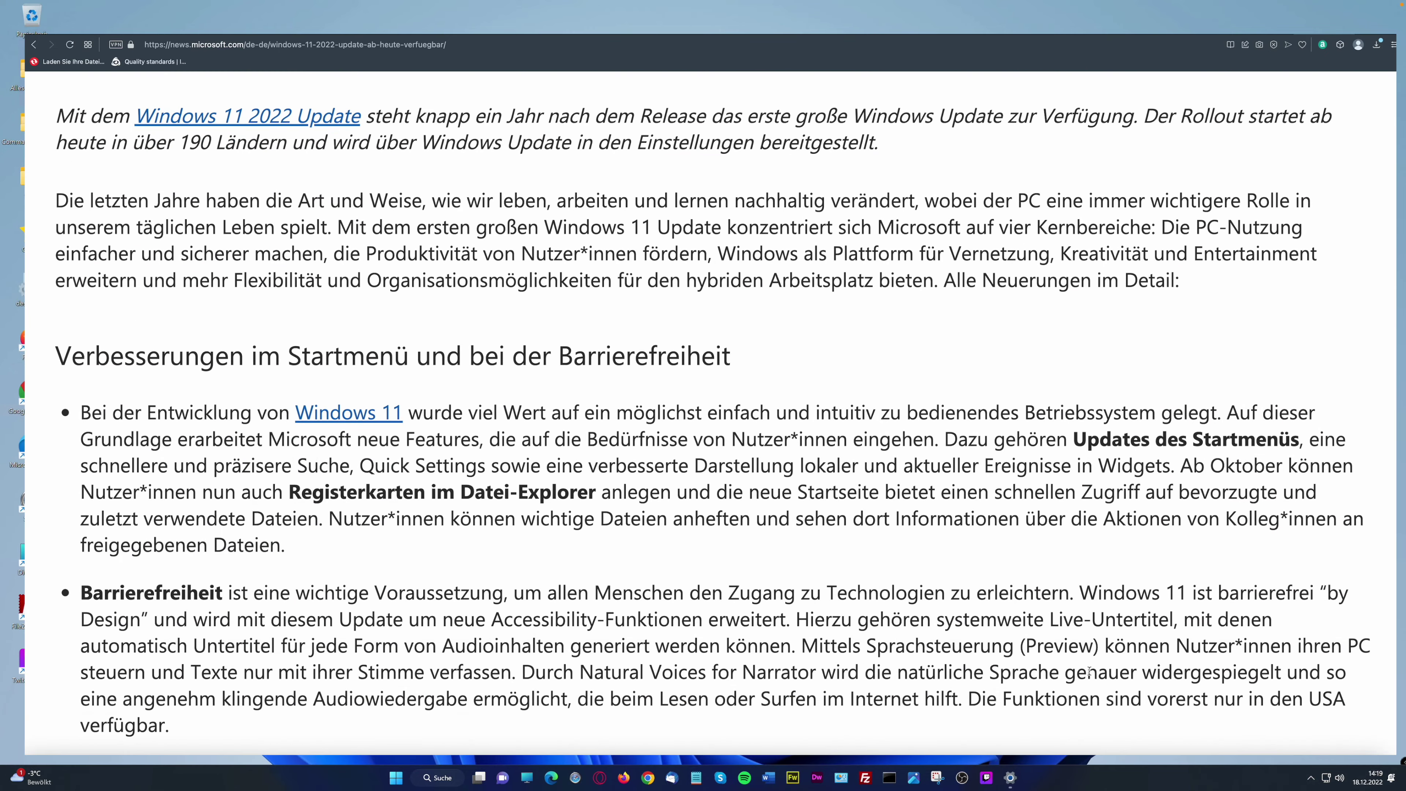
Scroll the Windows 11 2022 Update article to 'Weitere Updates im Oktober', then show the desktop
scroll(1088, 672, down, 5)
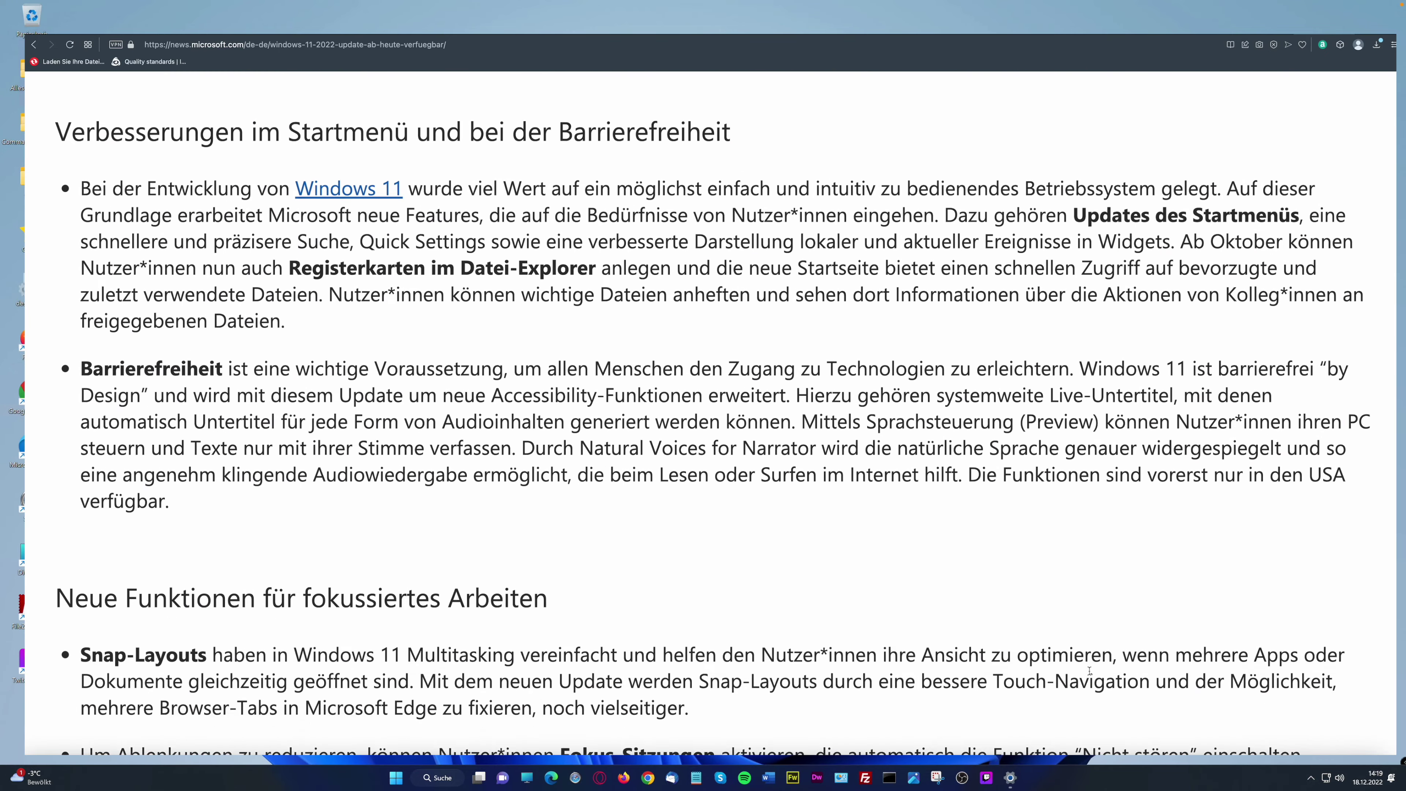
scroll(1089, 674, up, 1)
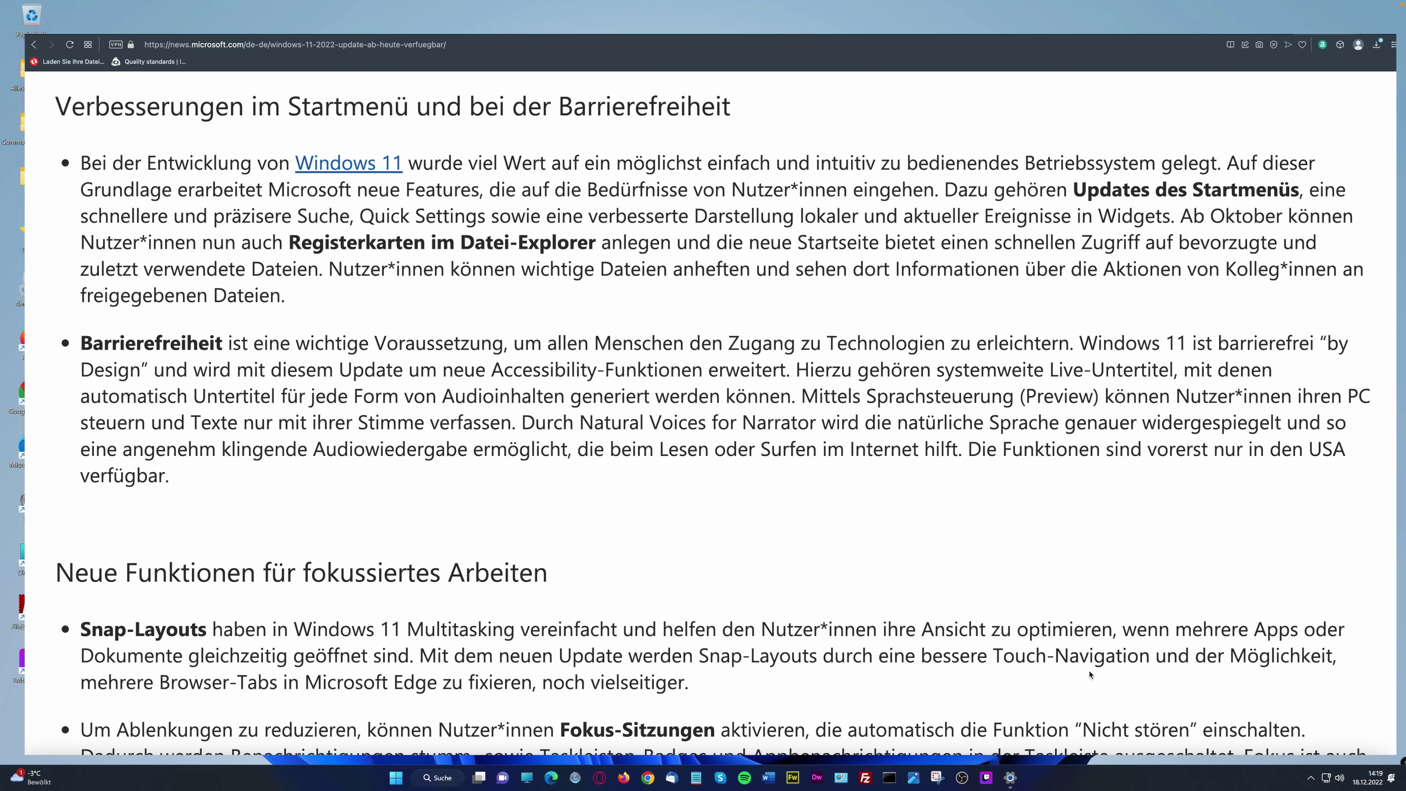
scroll(1089, 675, down, 6)
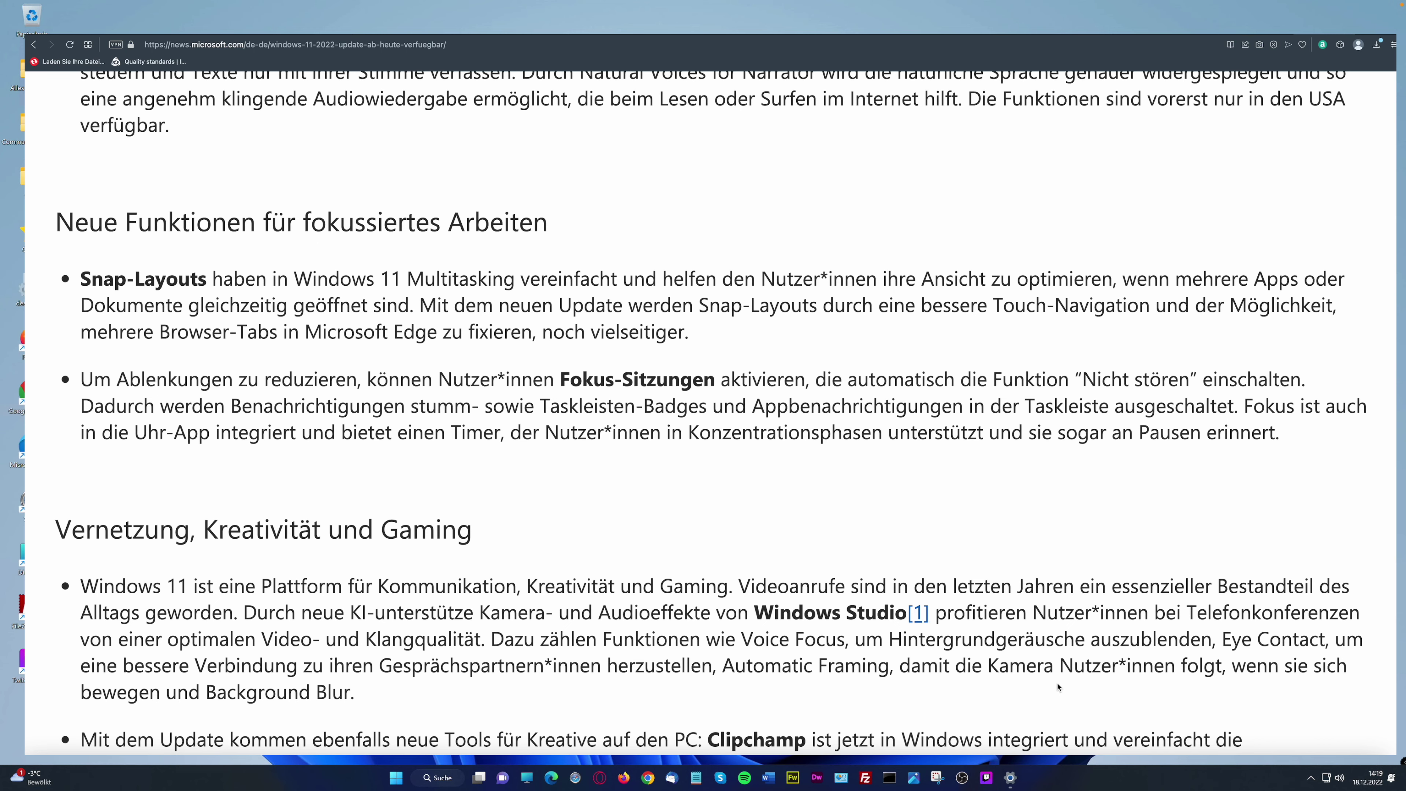
scroll(1058, 686, down, 7)
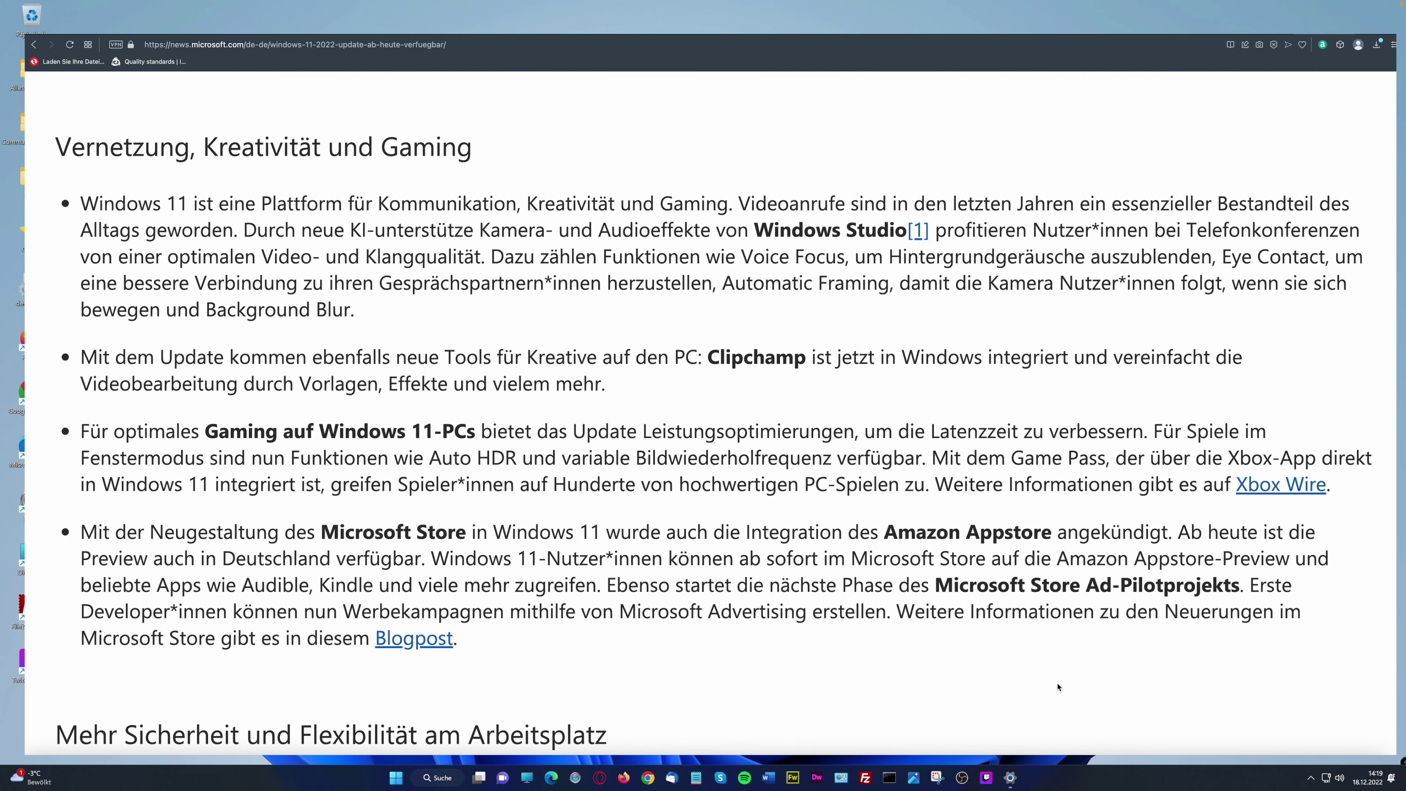
scroll(1058, 687, down, 11)
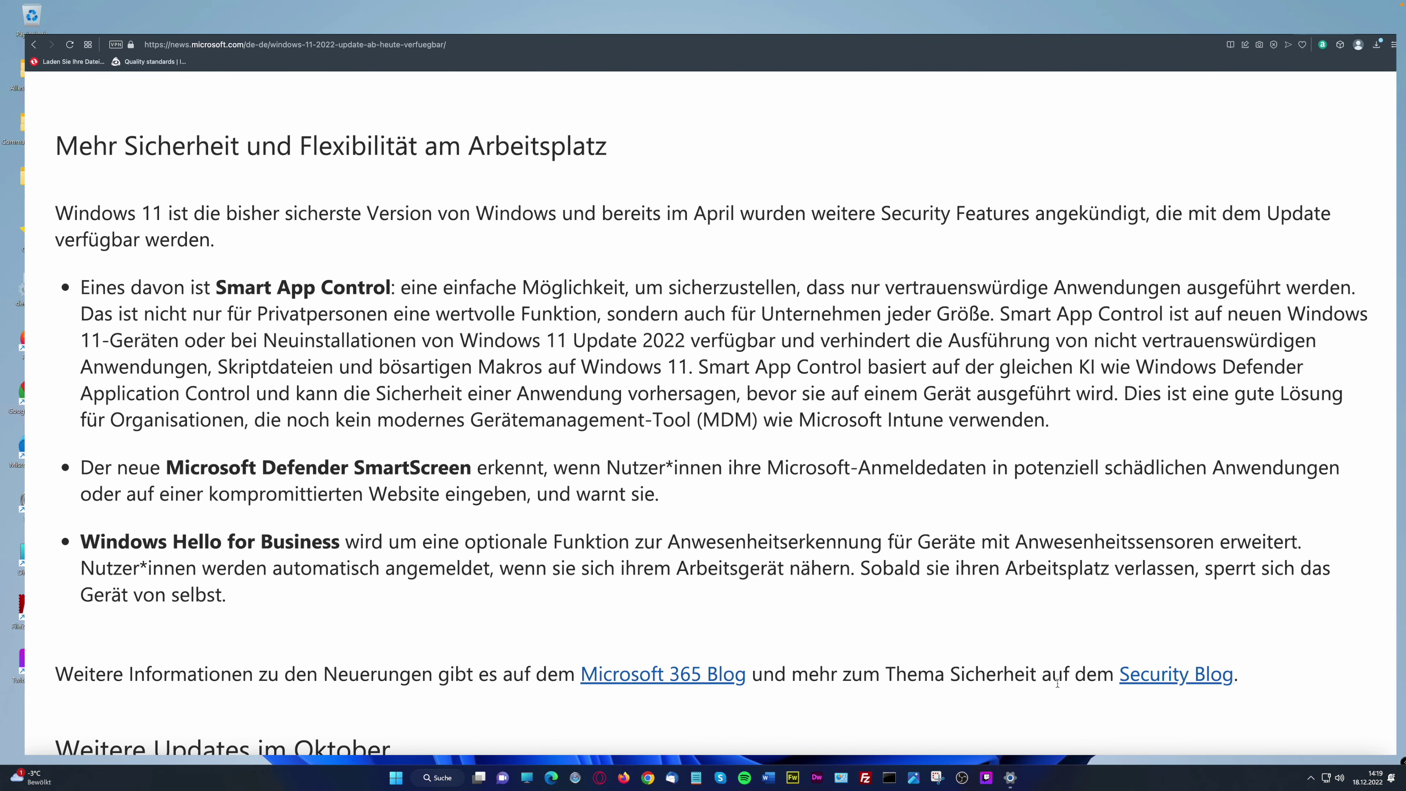
scroll(1057, 684, down, 11)
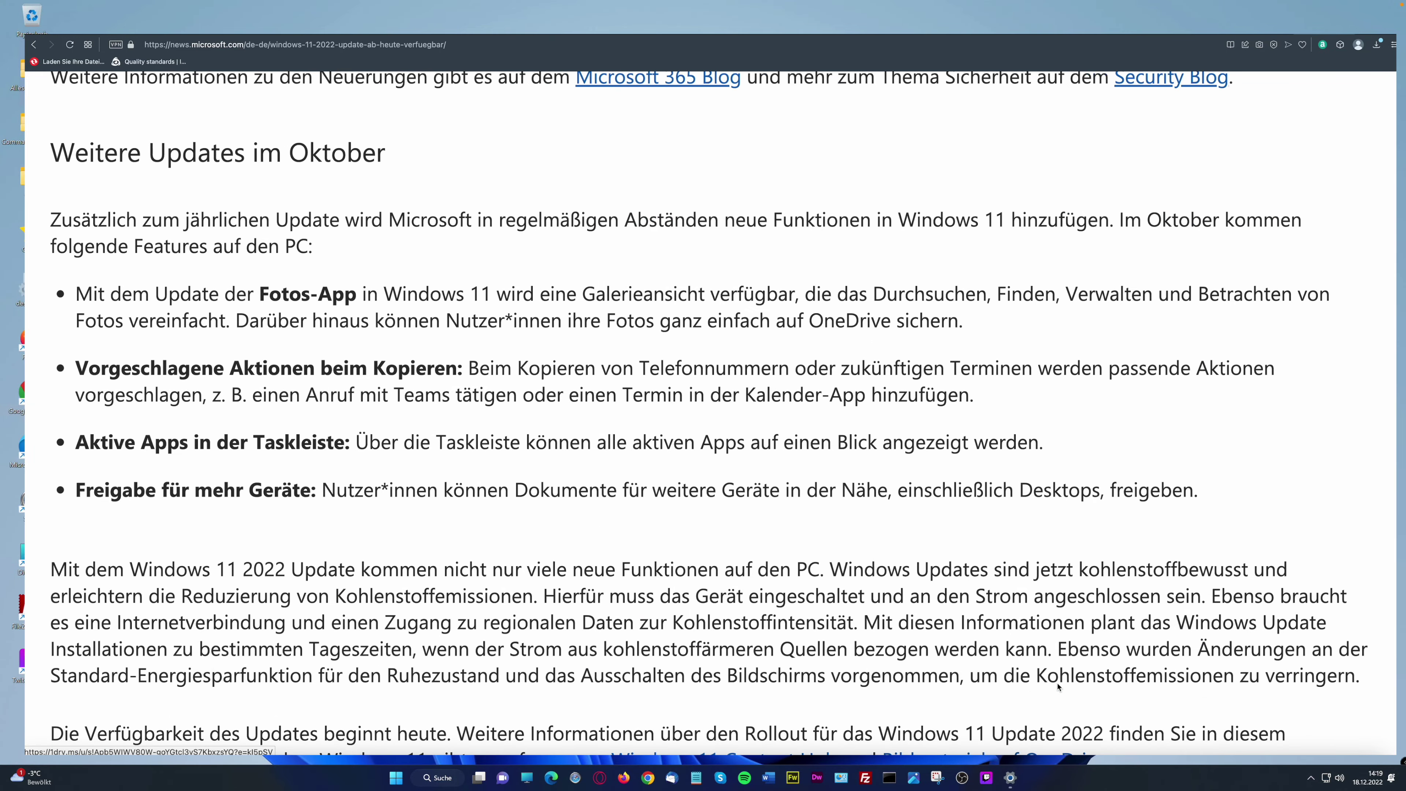
key(super+d)
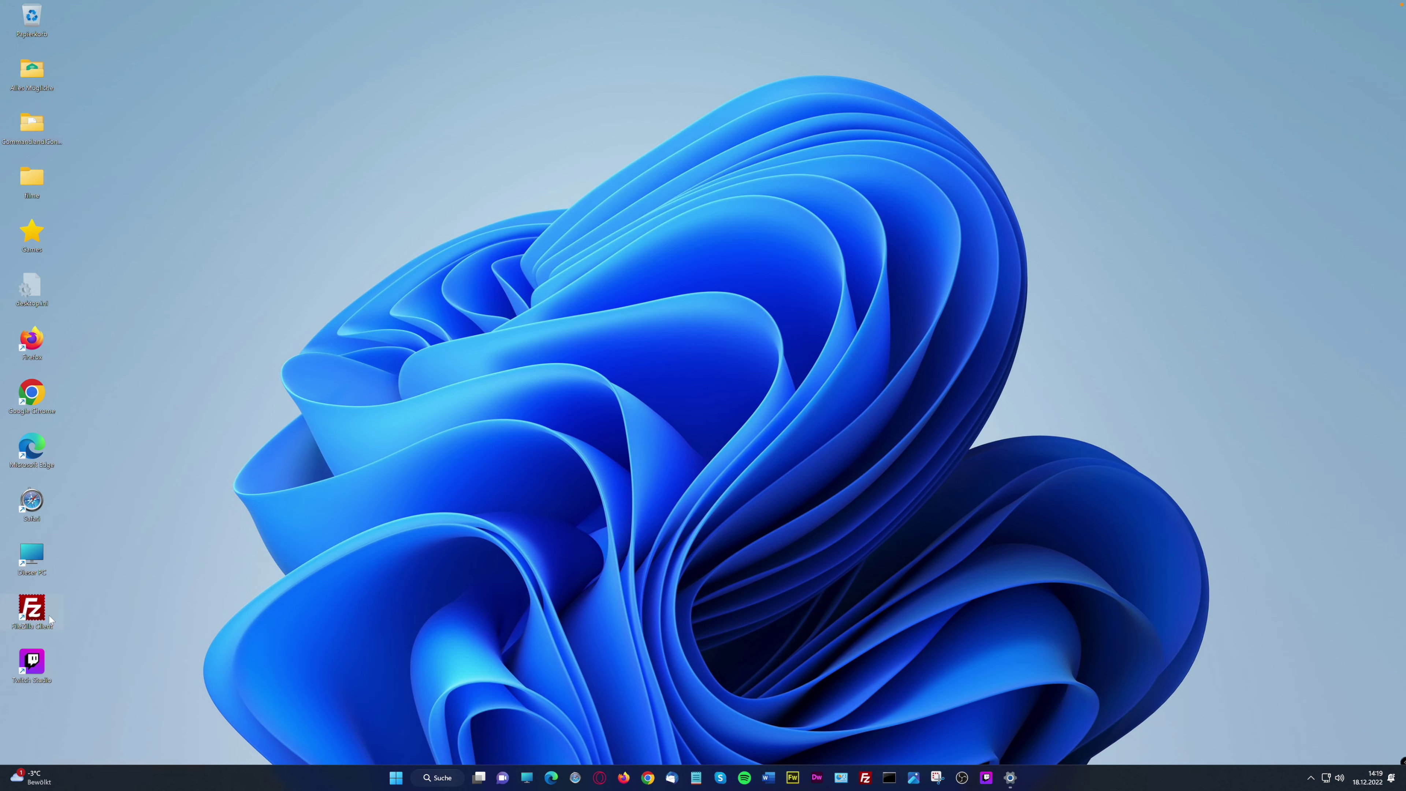
Unpin FileZilla Client from the taskbar, then re-pin it from its desktop shortcut
right_click(867, 780)
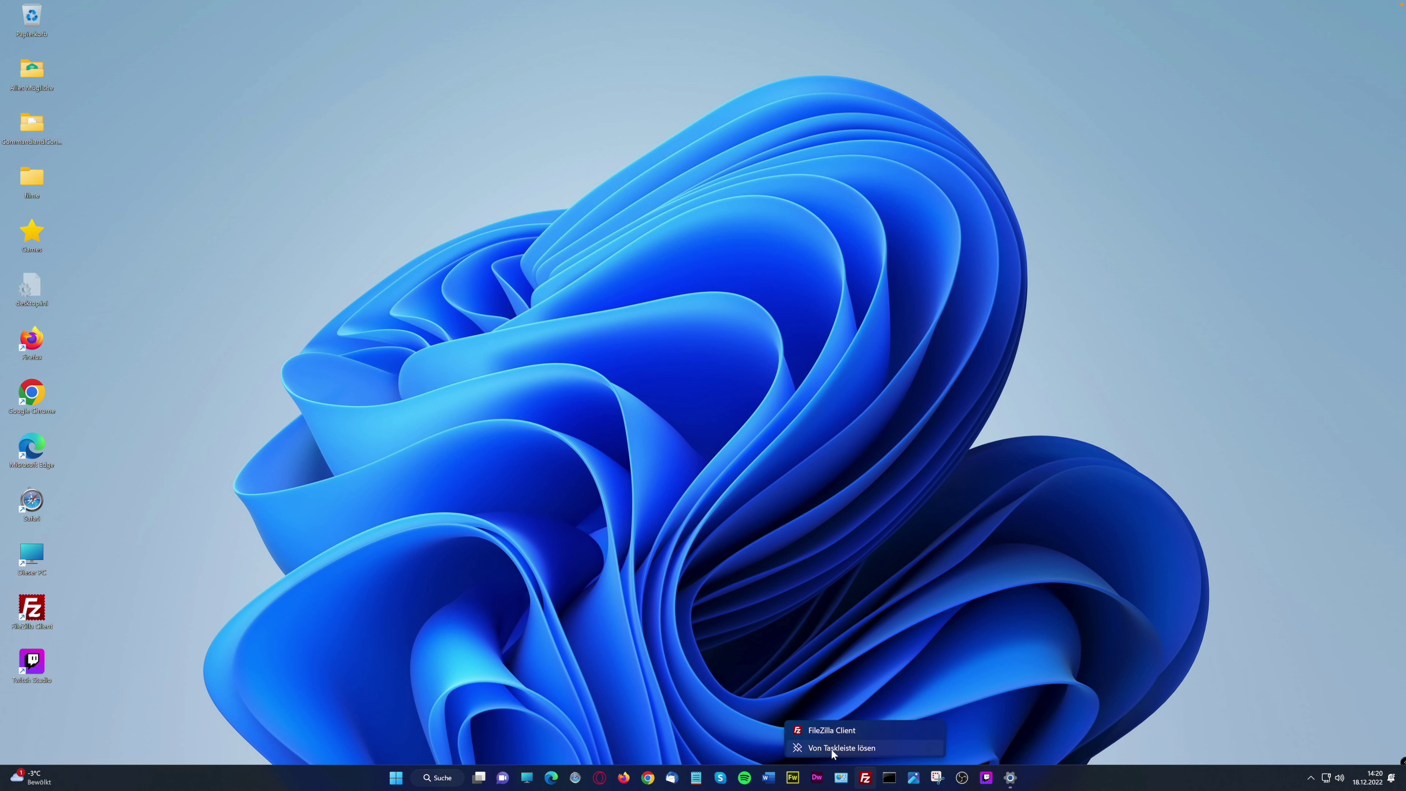
click(831, 749)
drag(46, 623, 840, 778)
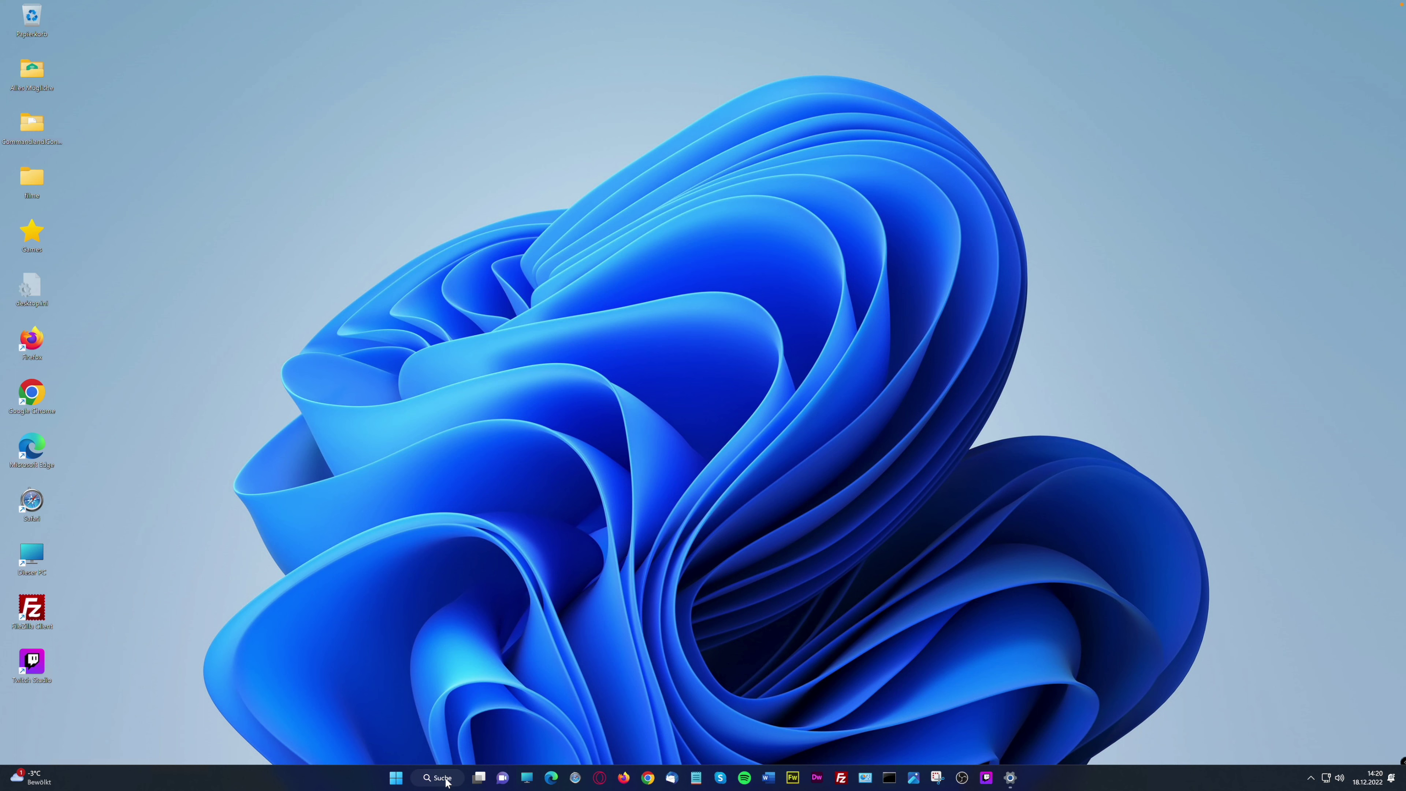
Pin Acrobat Reader to Start from the 'Alle Apps' list
click(395, 778)
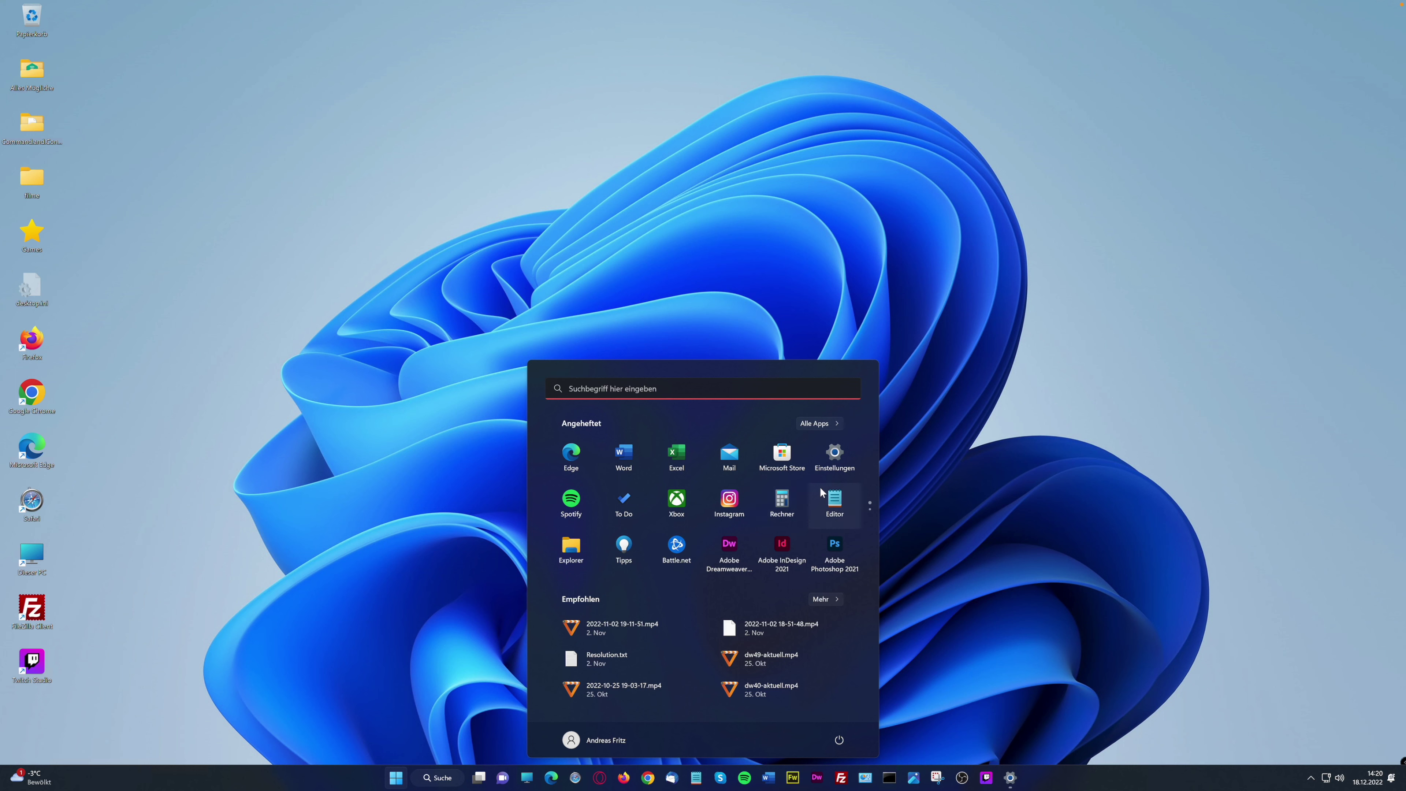
click(870, 516)
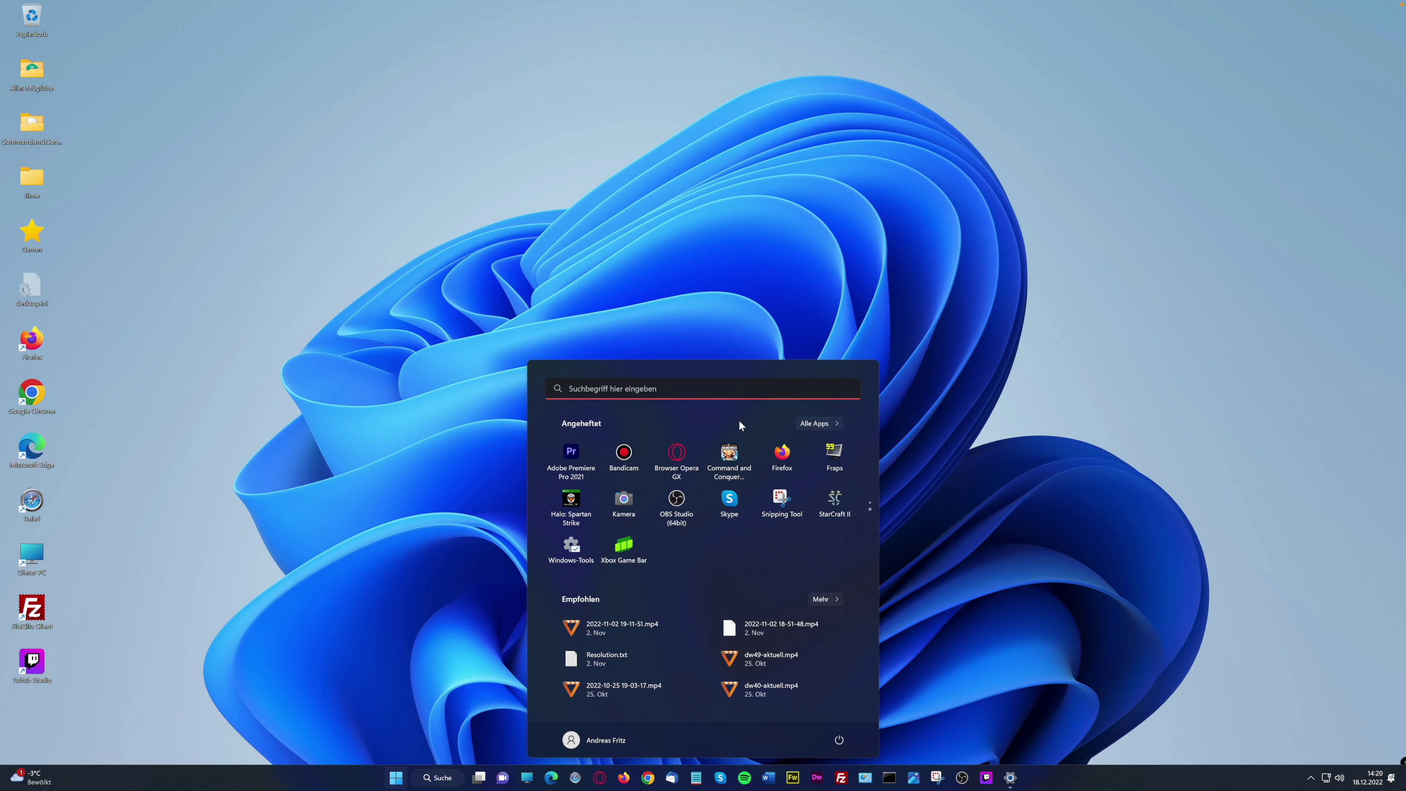
click(814, 423)
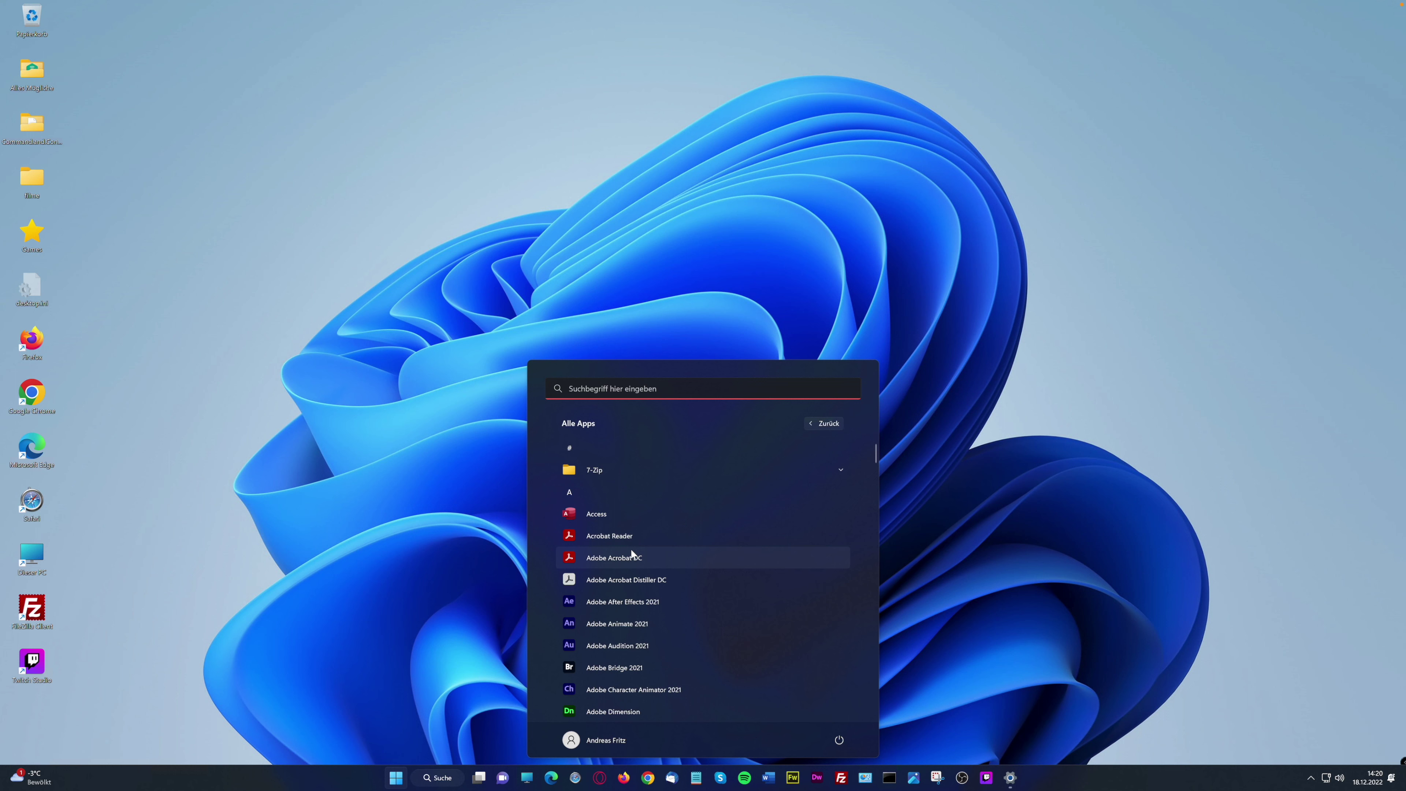
scroll(631, 548, down, 1)
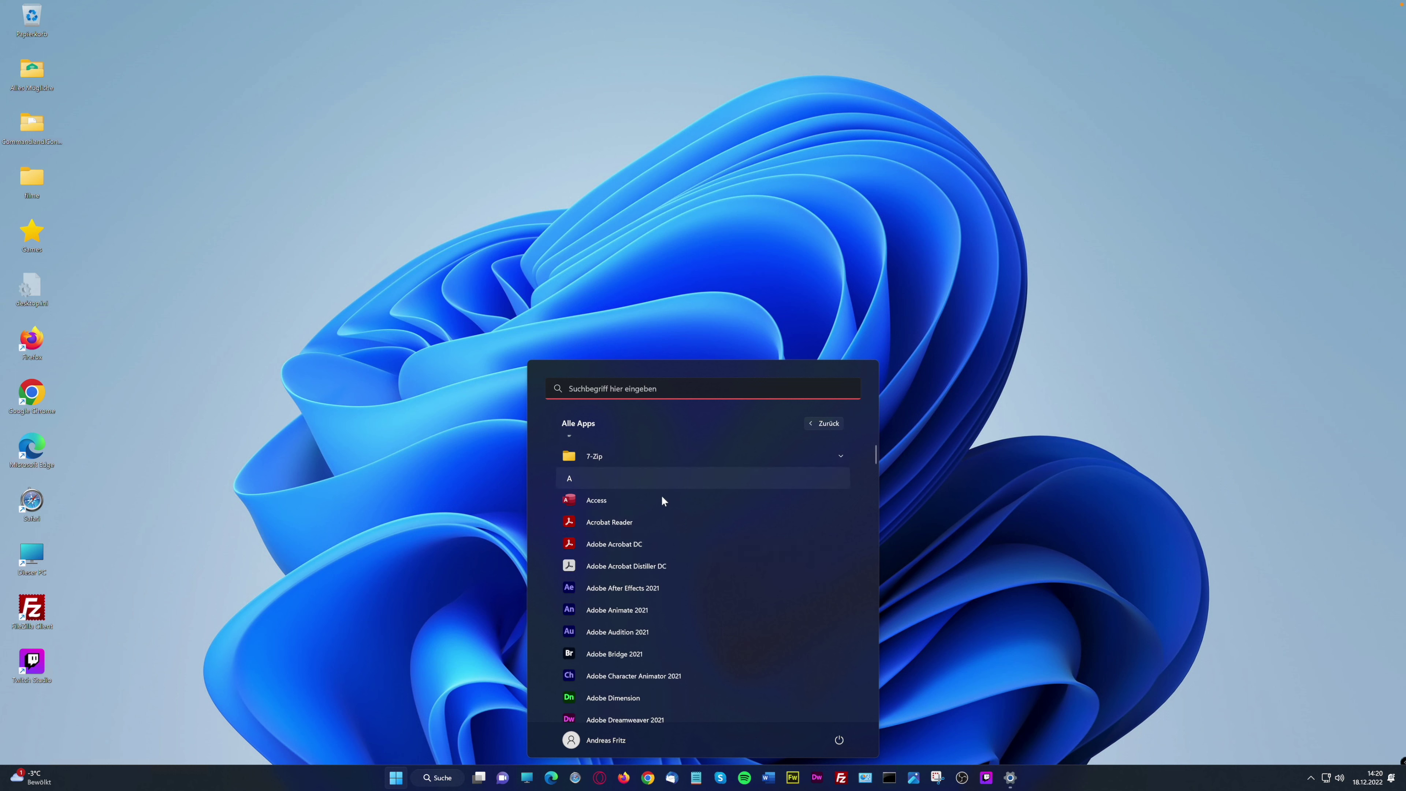
right_click(614, 520)
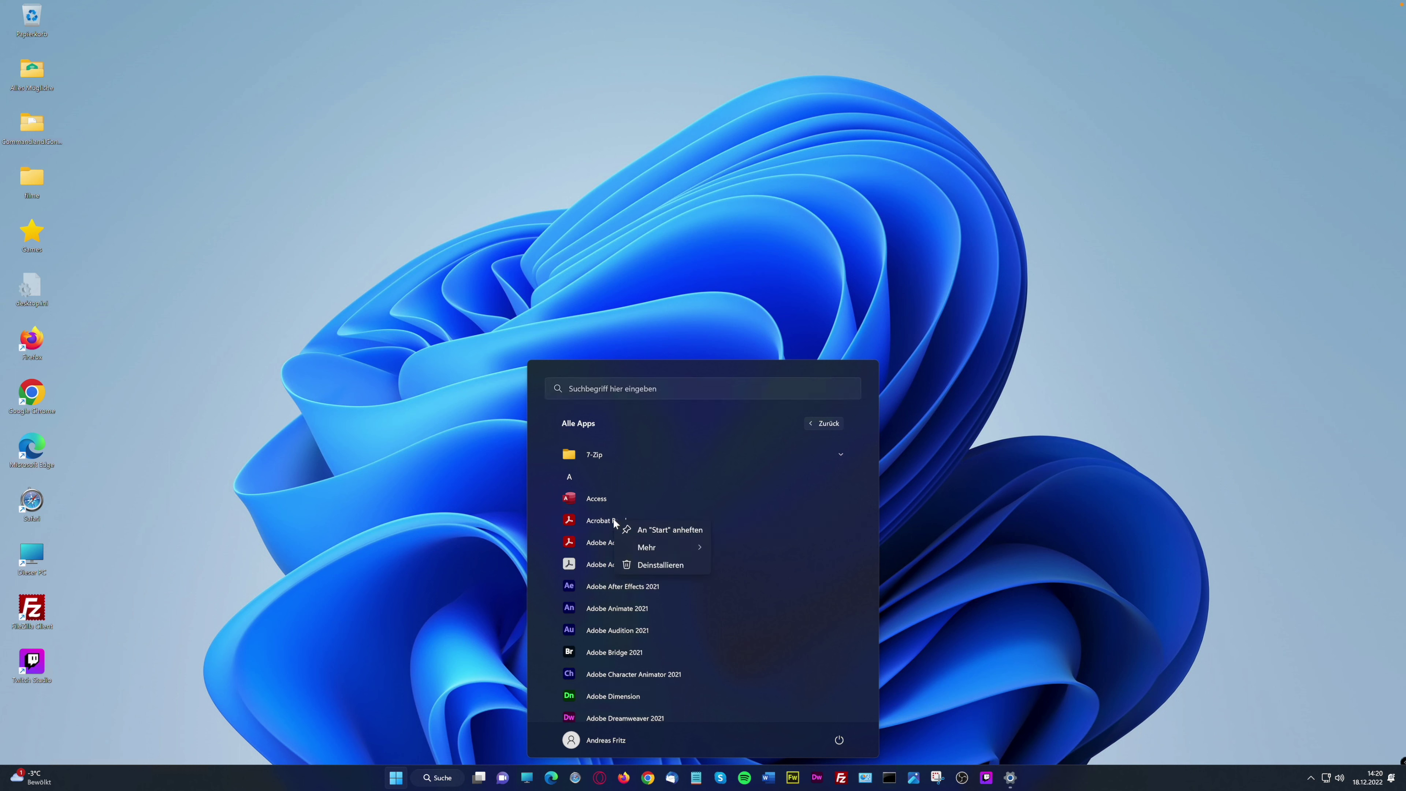
click(649, 531)
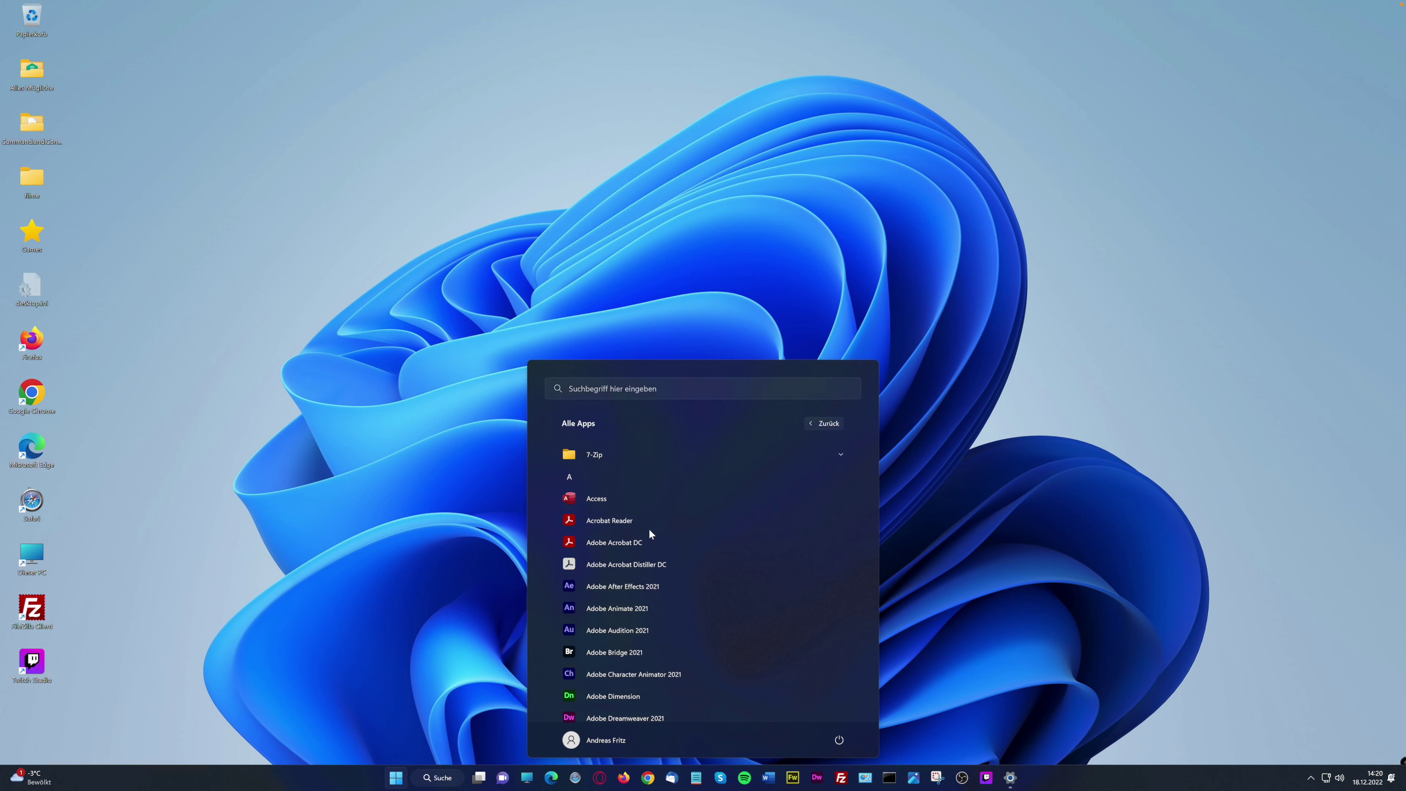
right_click(607, 519)
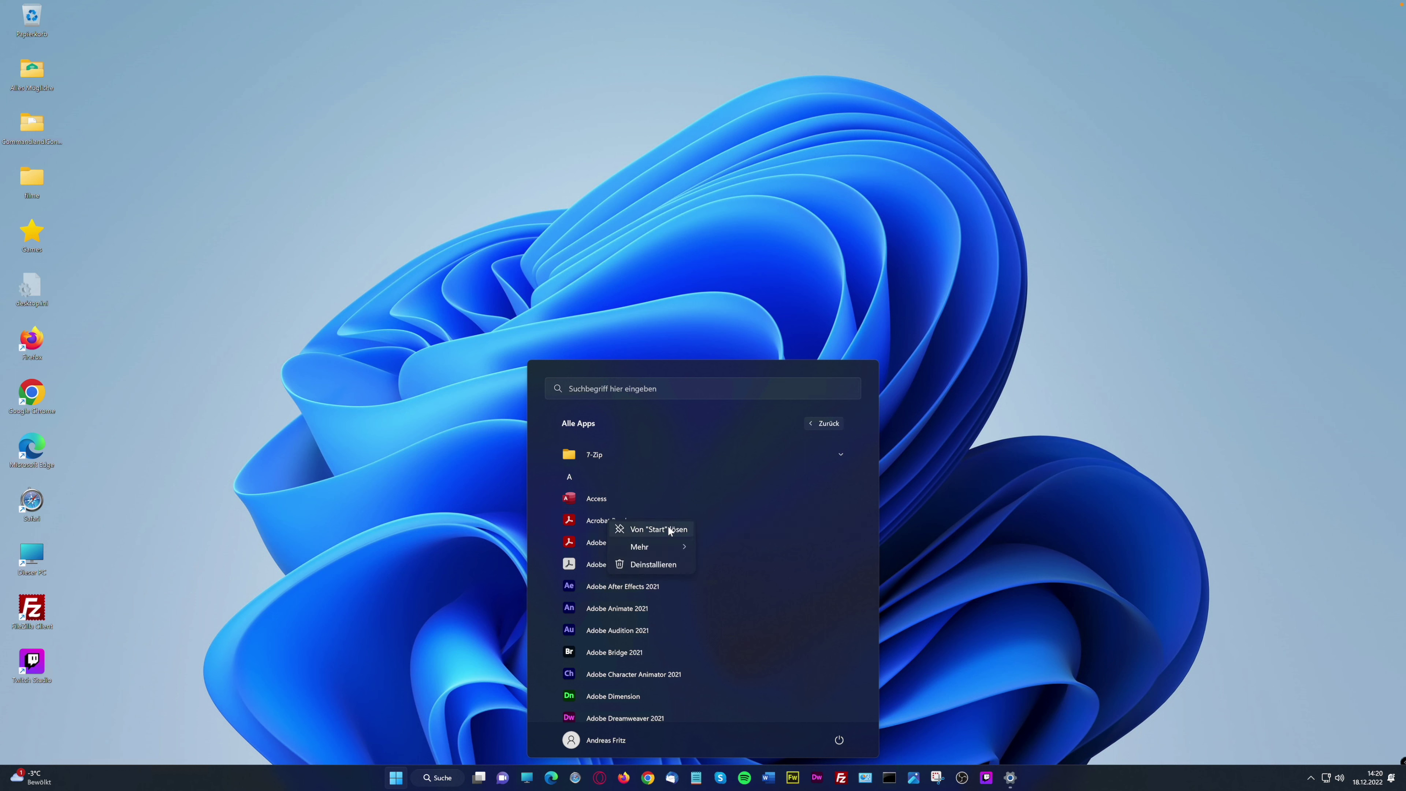
click(687, 400)
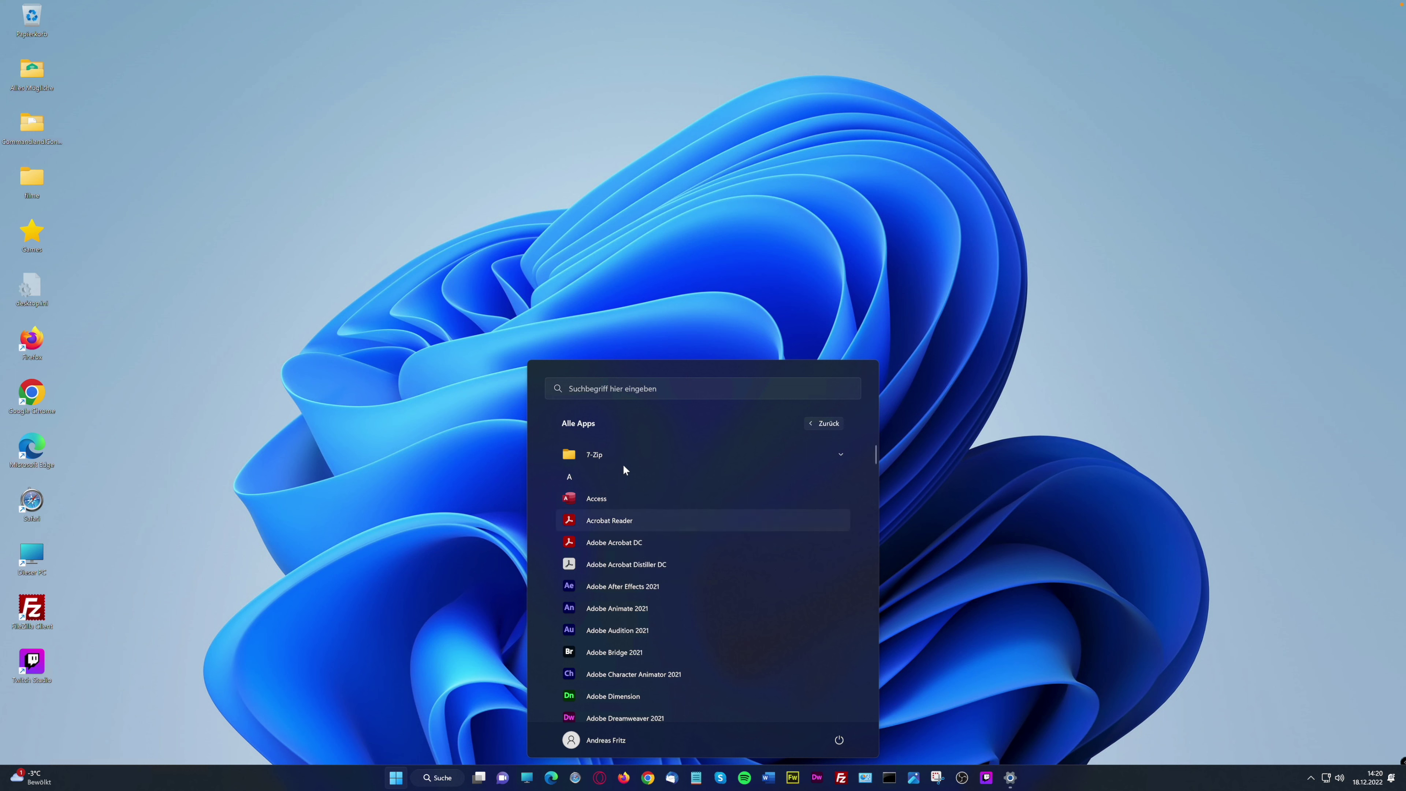
Unpin the Acrobat Reader tile from Start's pinned apps
click(820, 424)
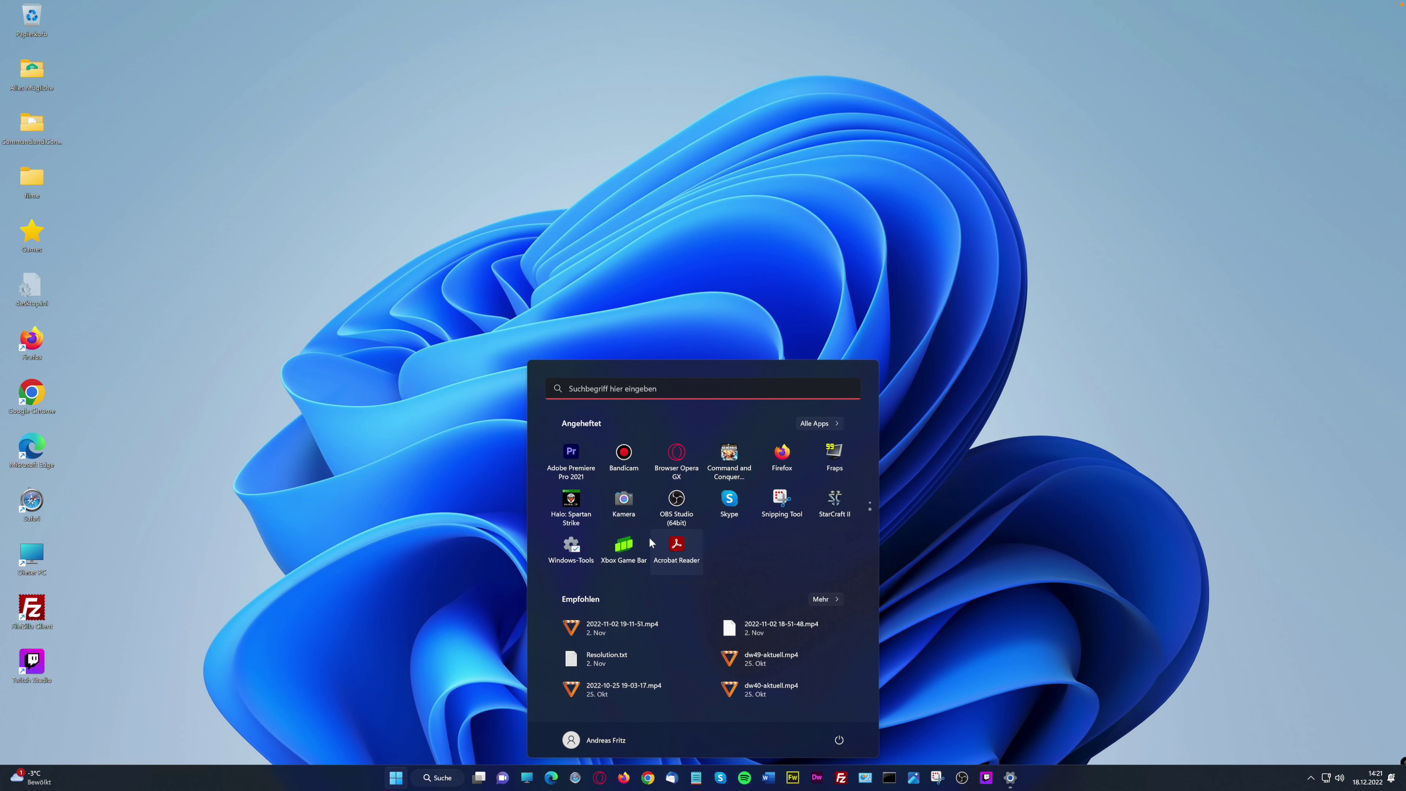
right_click(678, 553)
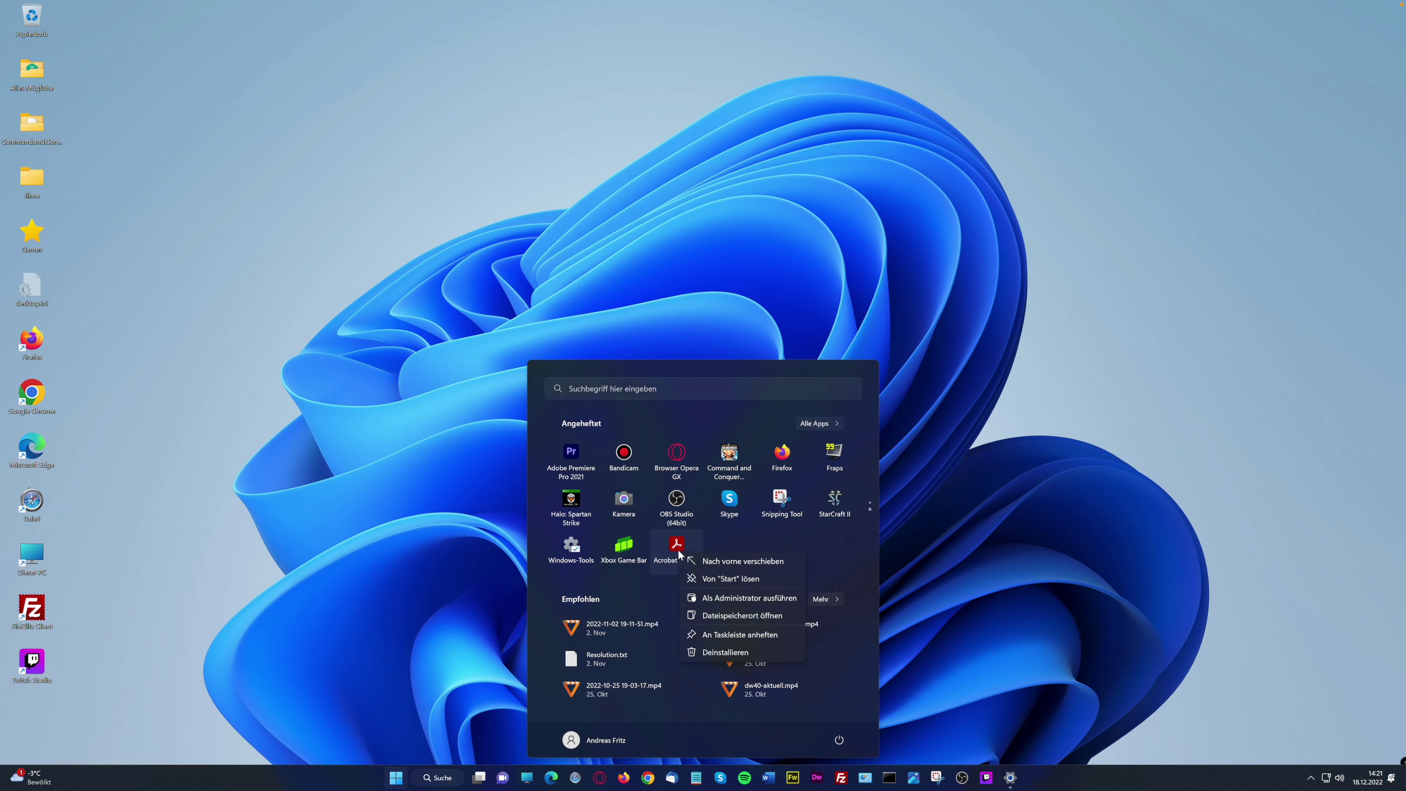
click(704, 577)
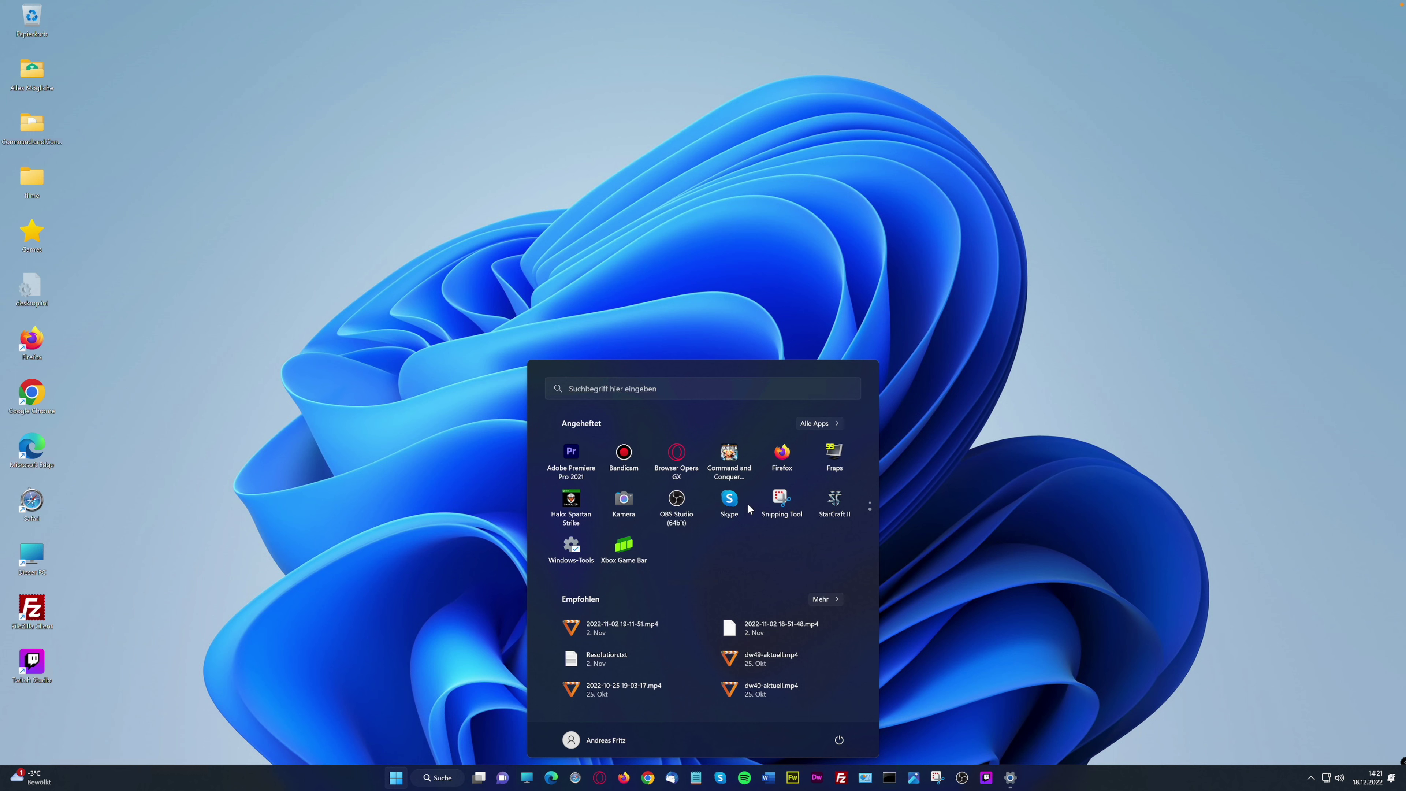
click(869, 507)
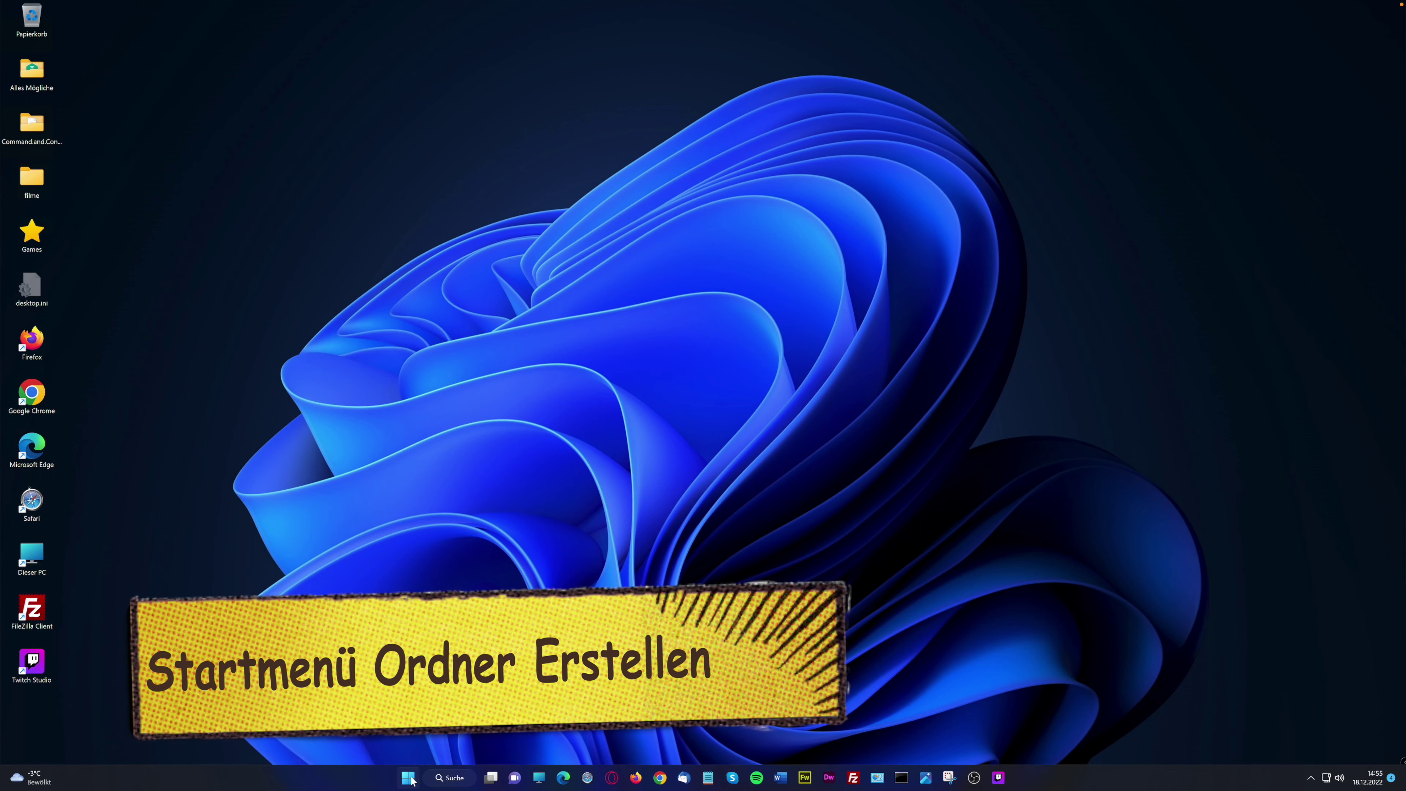
Combine Editor and Rechner into a pinned Start folder named 'Buchhaltung'
click(408, 777)
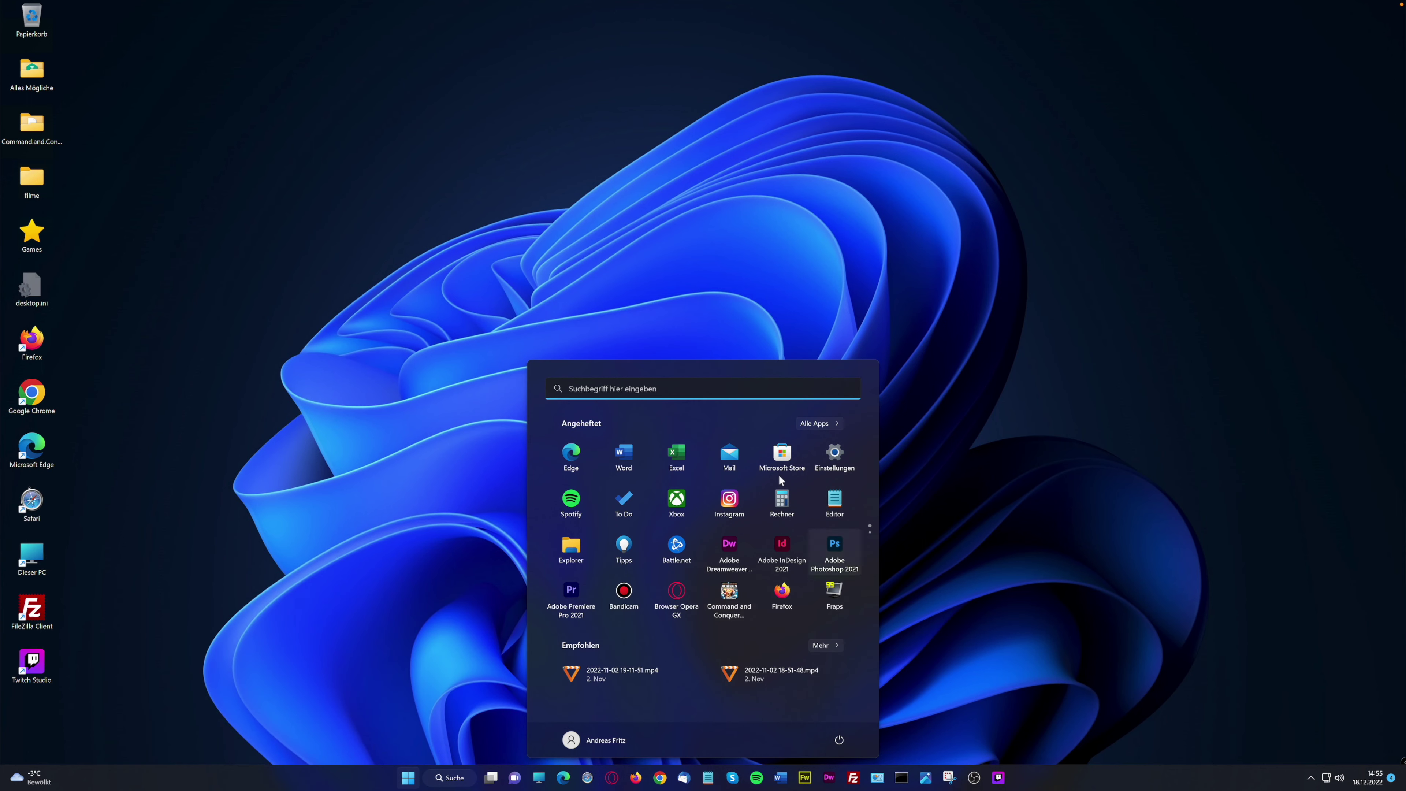
drag(839, 504, 786, 504)
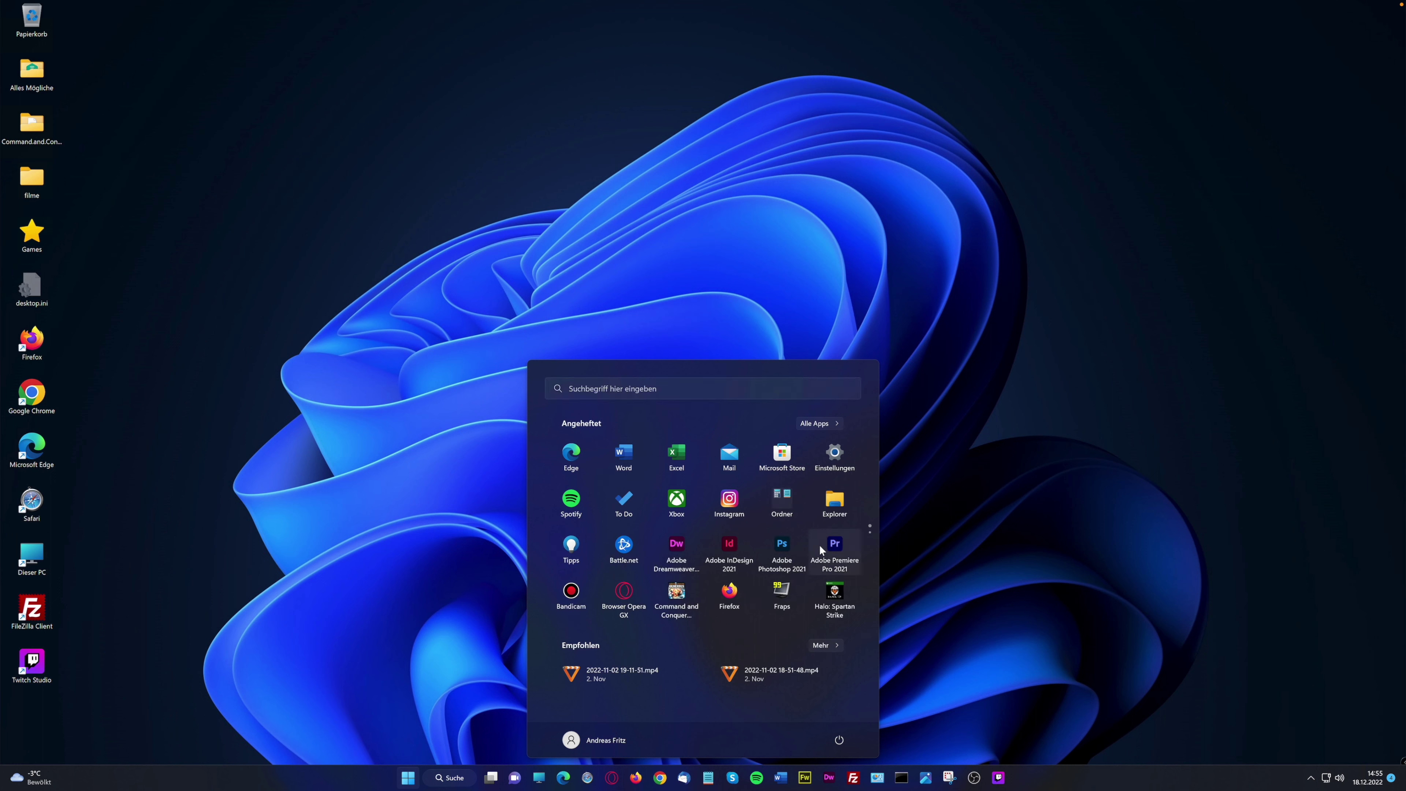
click(789, 502)
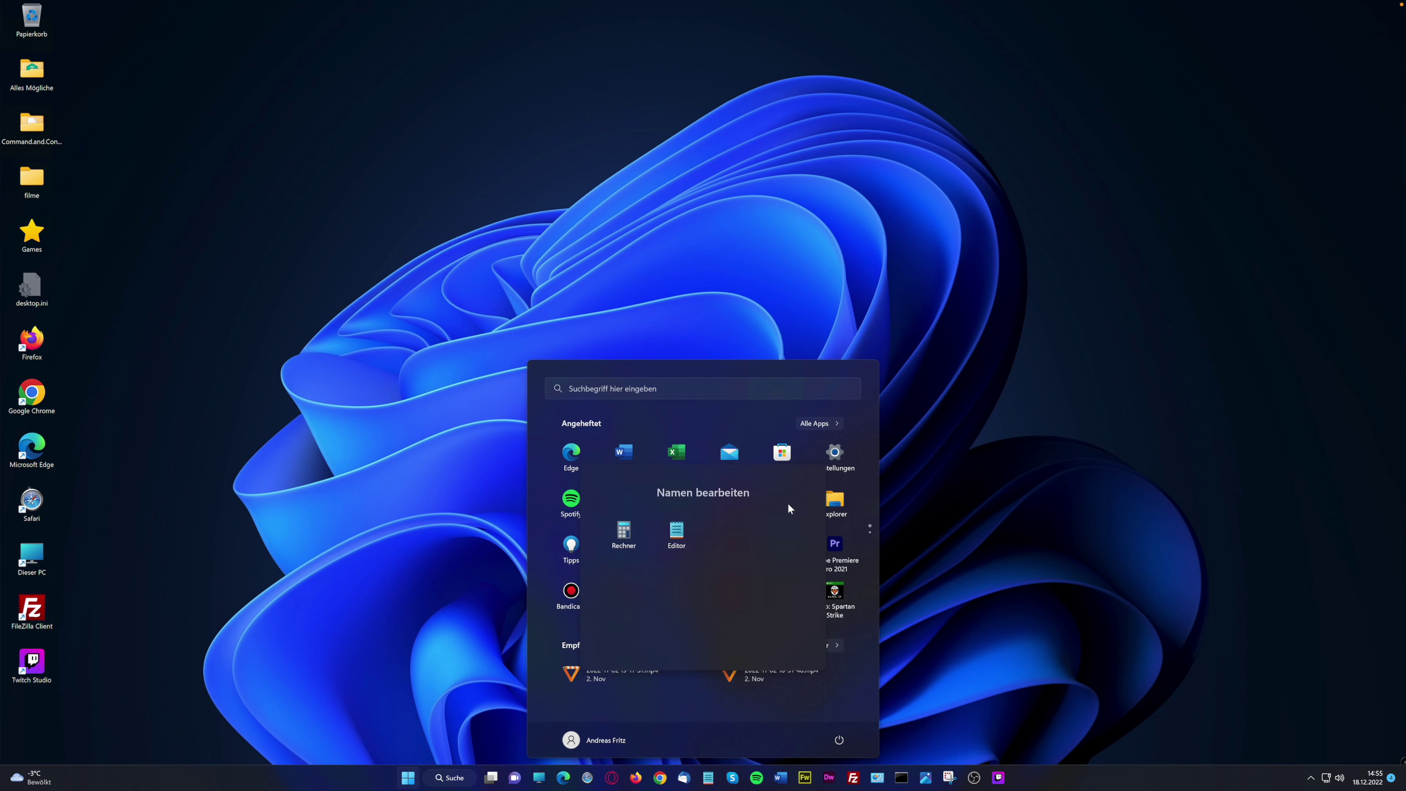
click(695, 493)
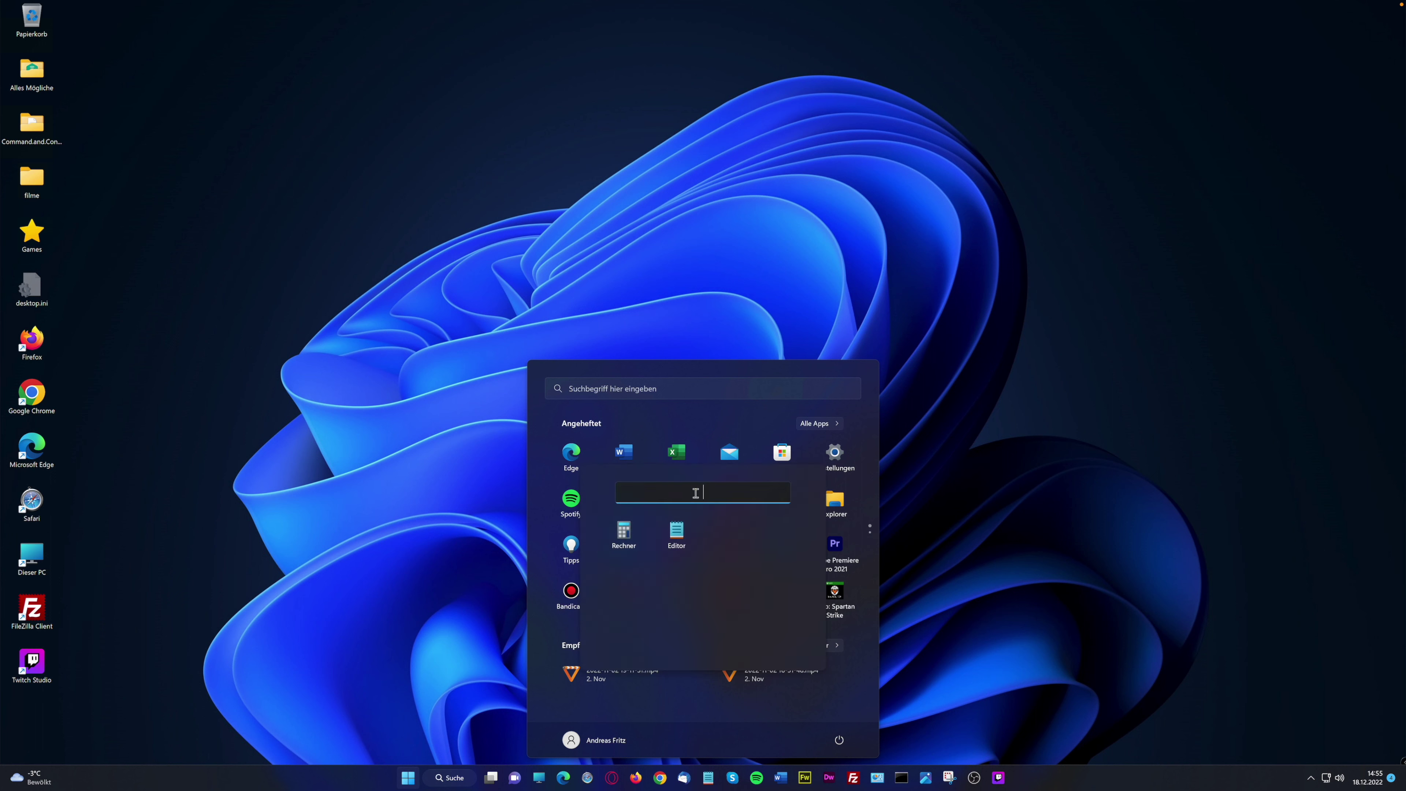
text(Buchhaltung)
key(Return)
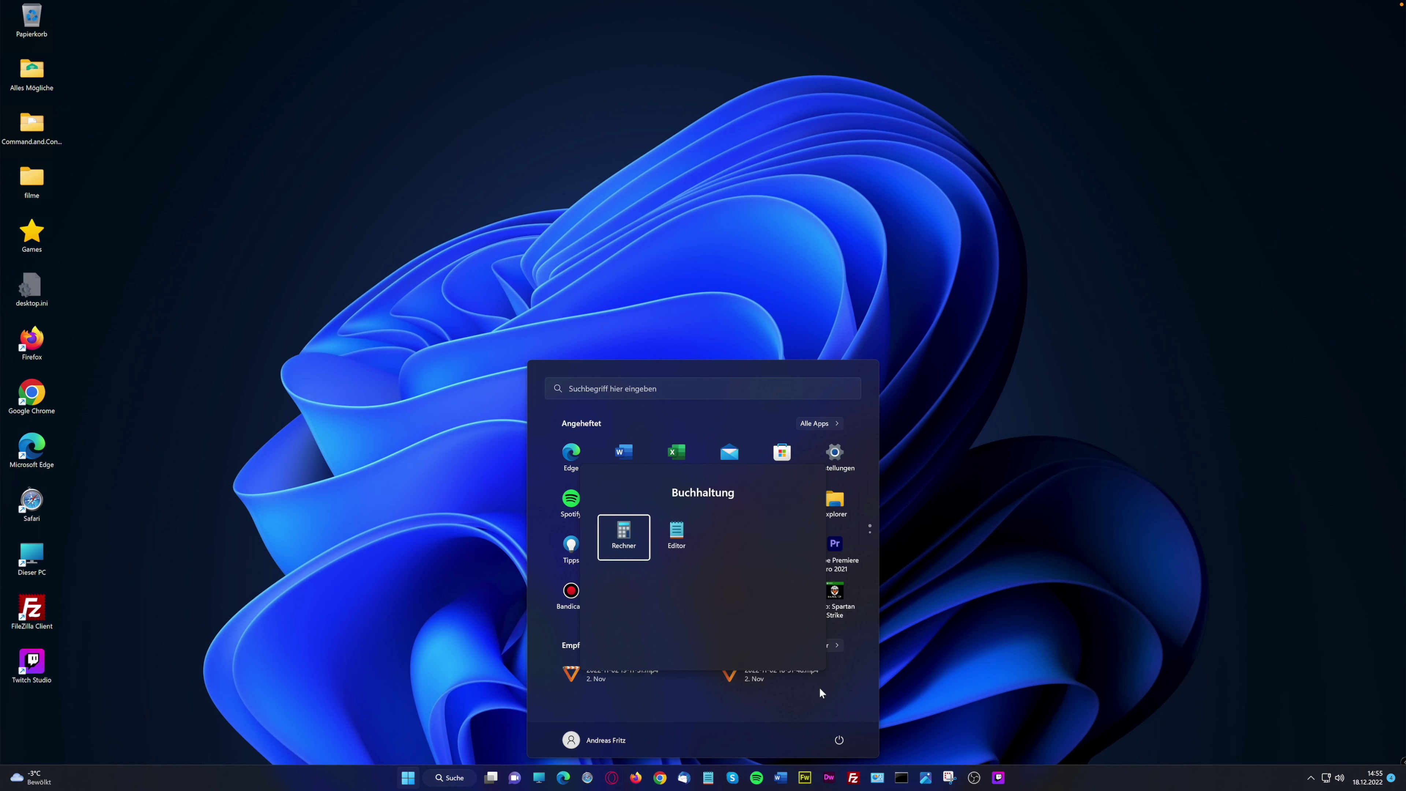
click(819, 691)
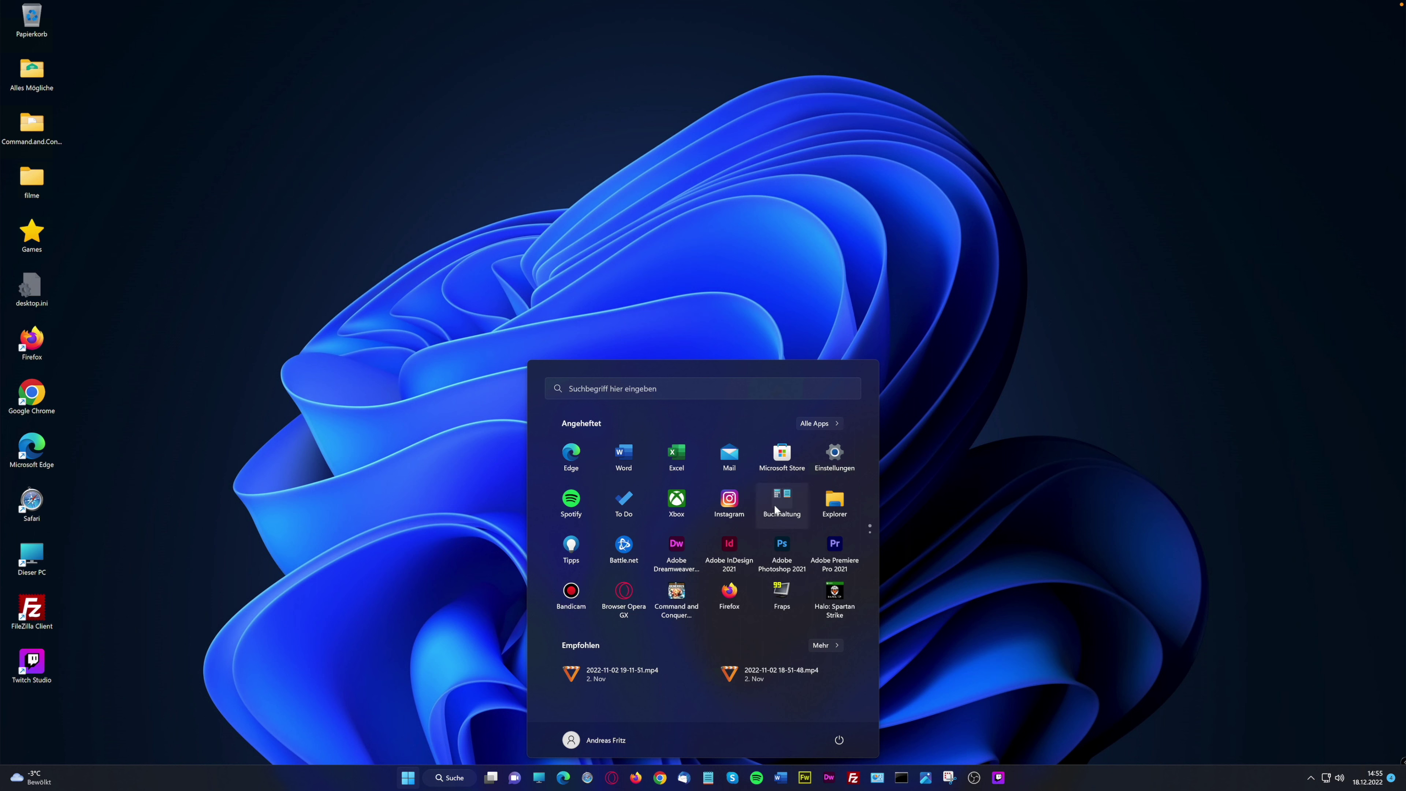
Combine Command and Conquer with Halo into a pinned folder and add StarCraft II to it
scroll(729, 600, down, 1)
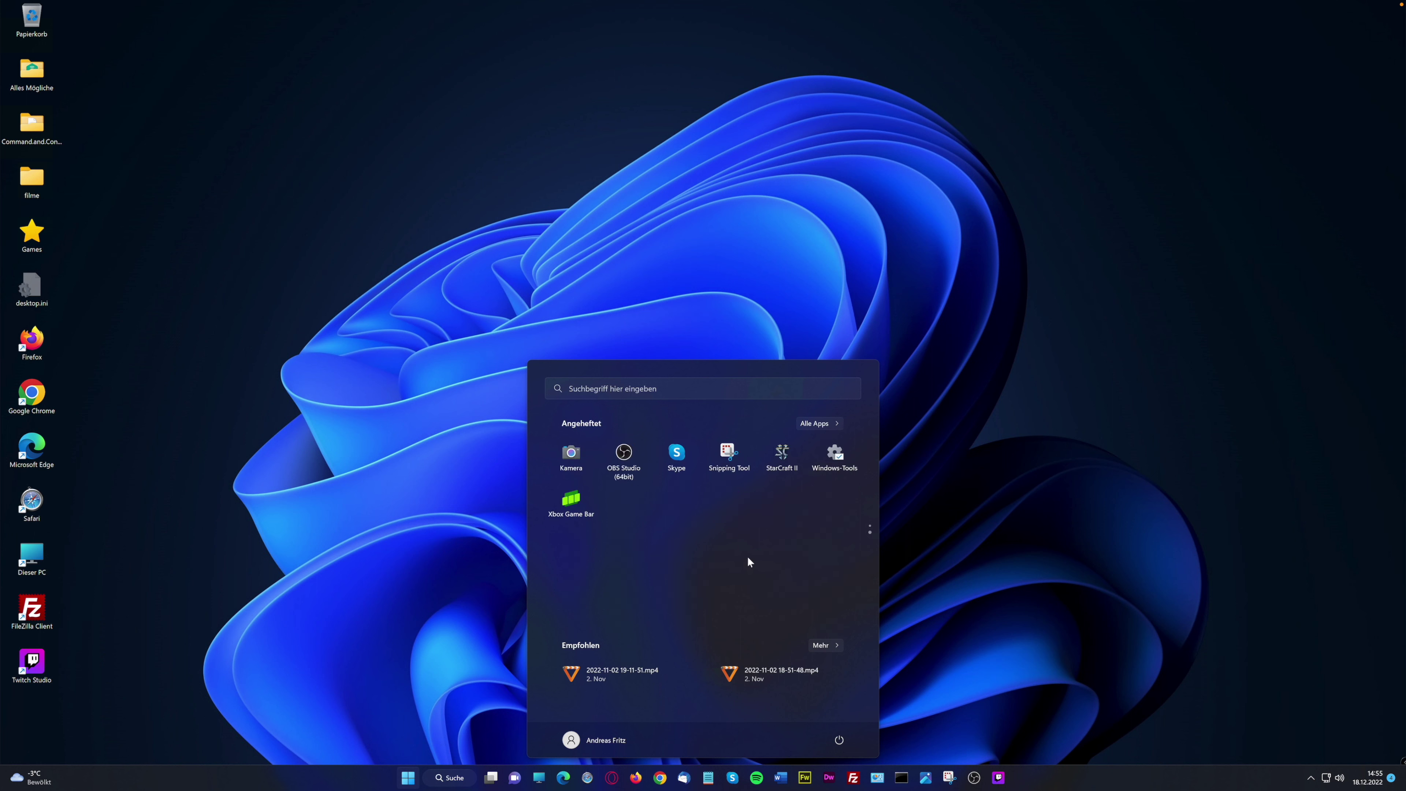
scroll(800, 505, up, 1)
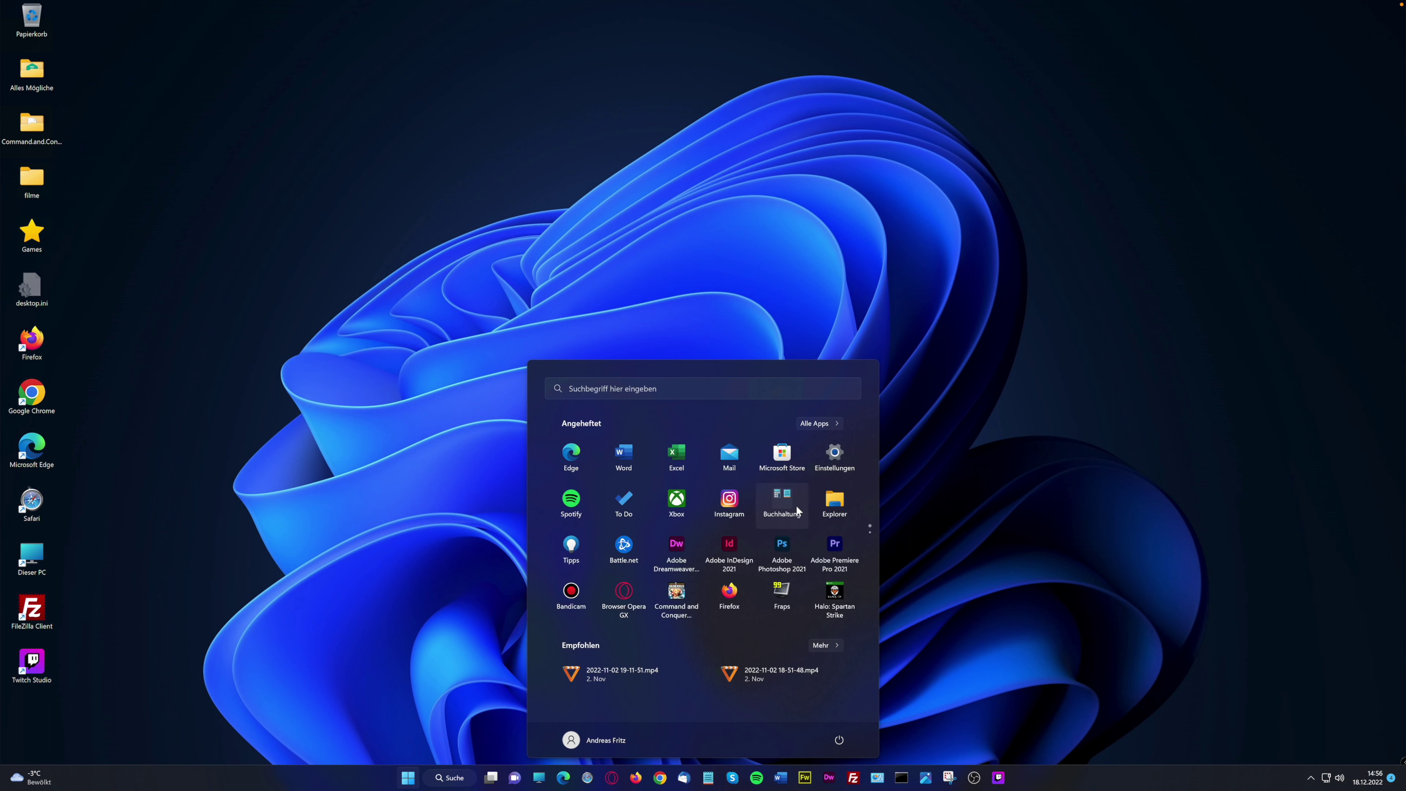
scroll(758, 548, down, 1)
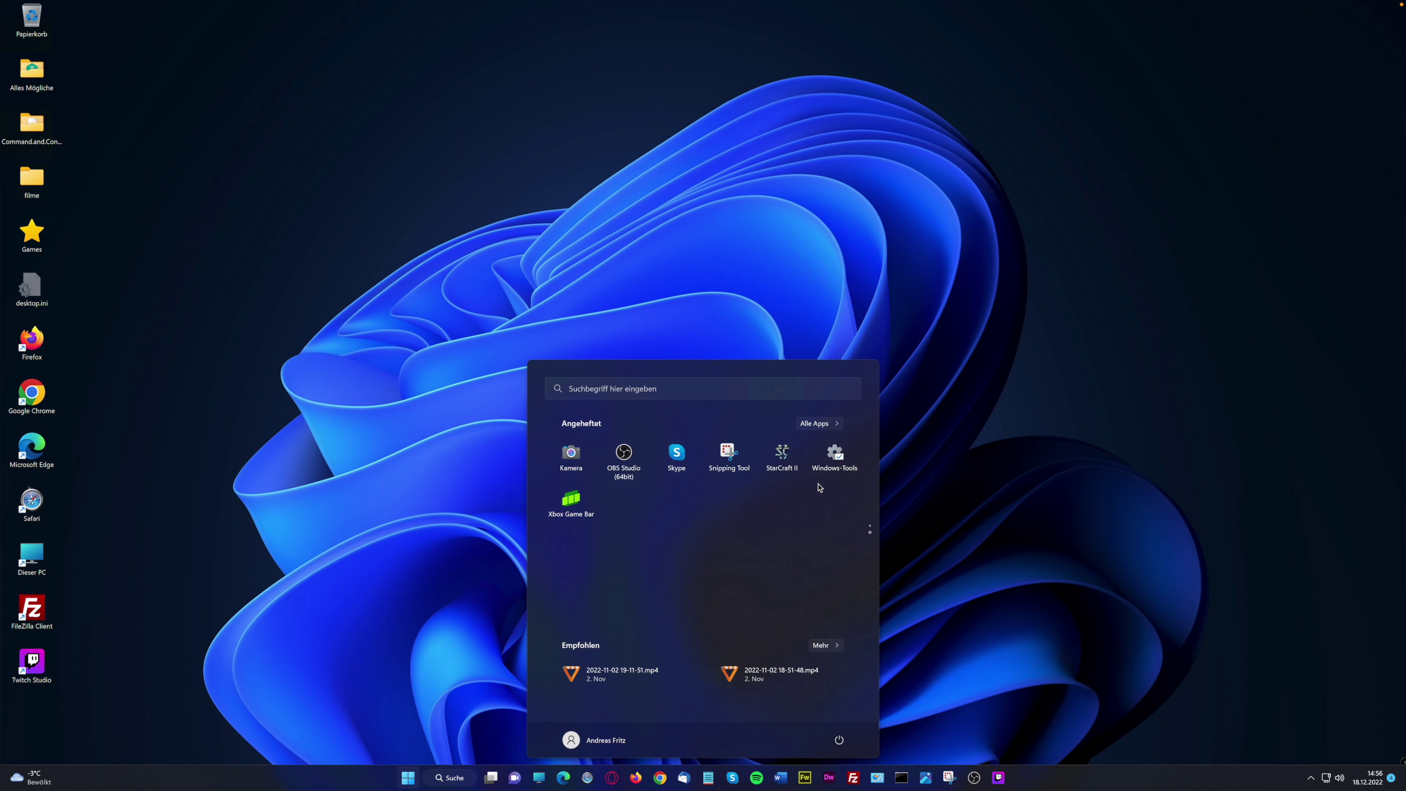
scroll(804, 477, up, 1)
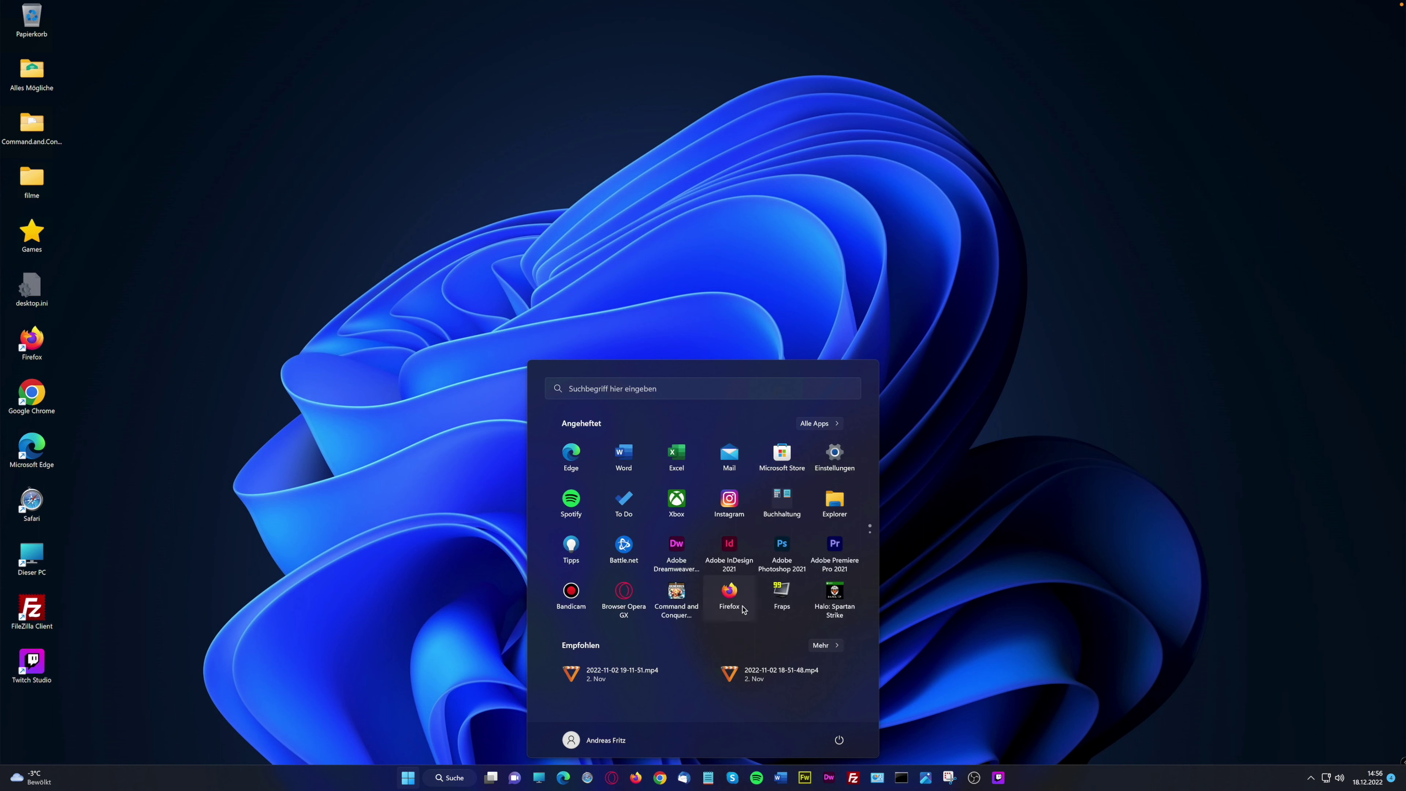
drag(674, 609, 834, 604)
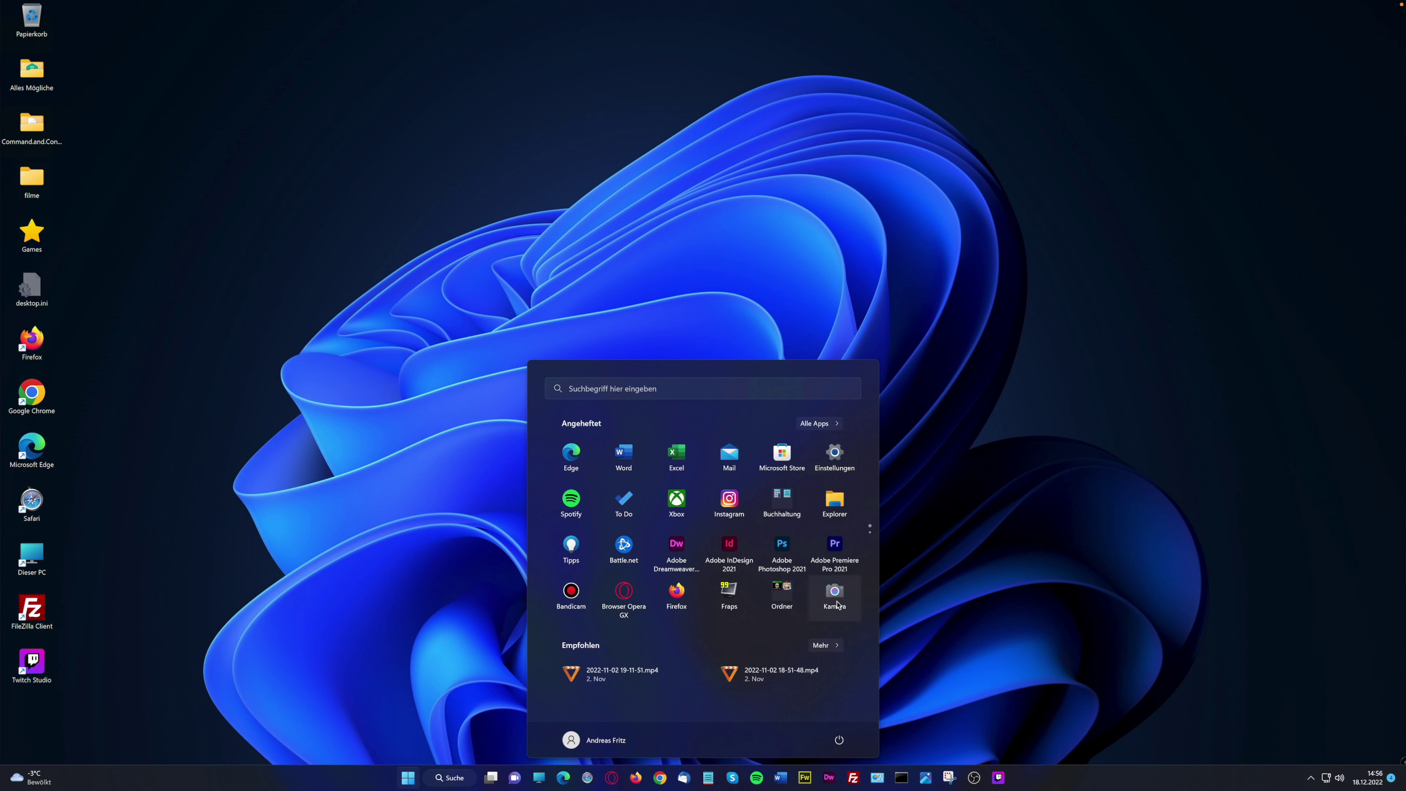
scroll(815, 609, down, 1)
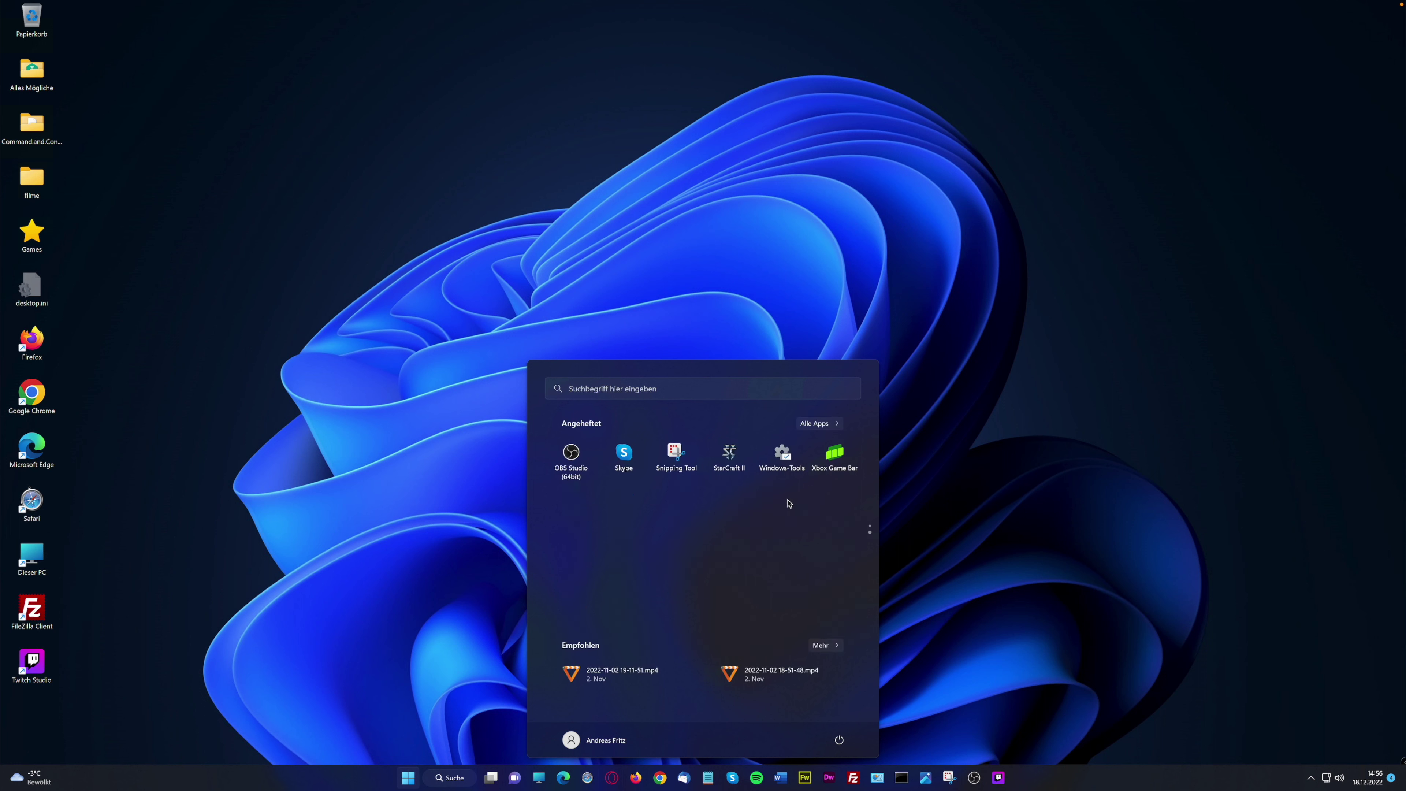
drag(729, 467, 837, 602)
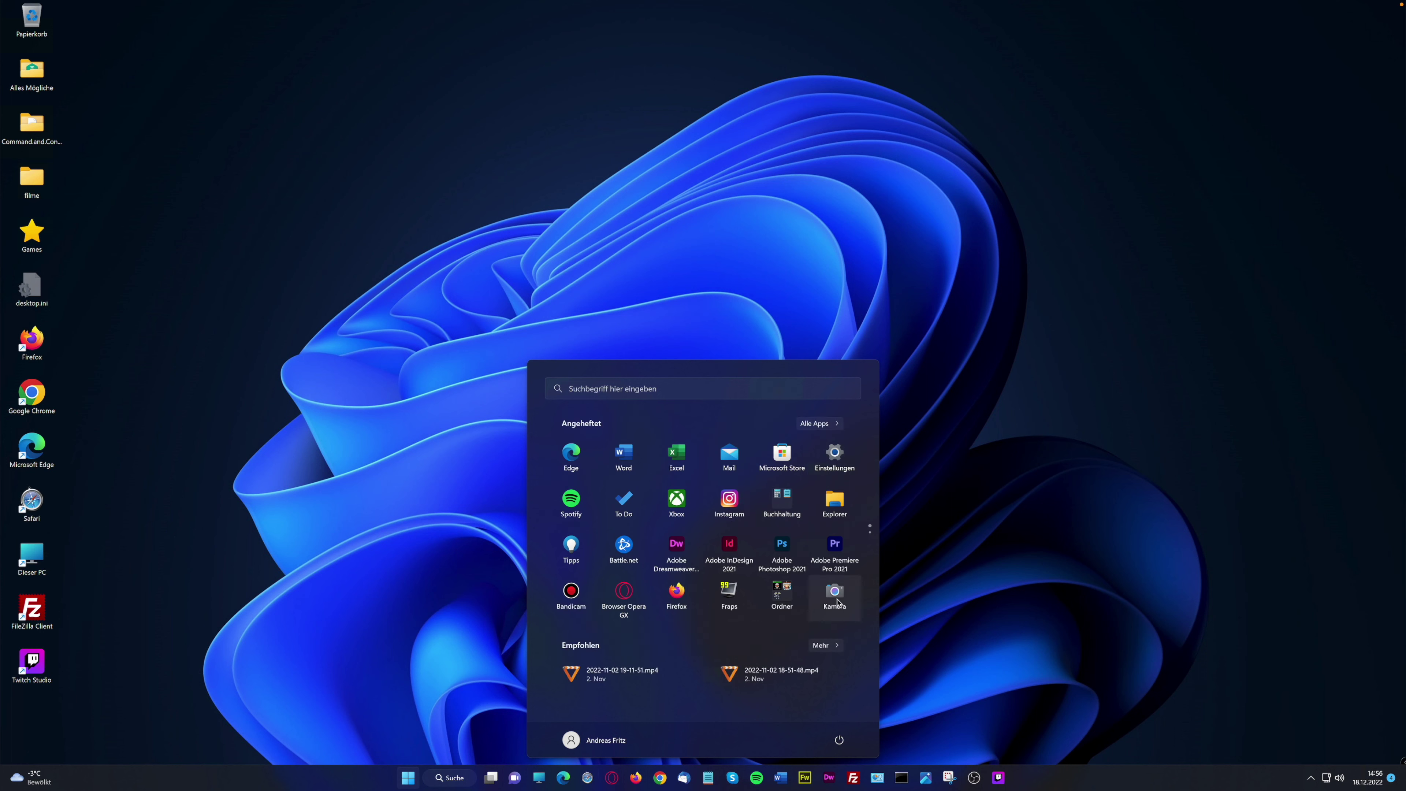
Rename the pinned folder of Halo, Command and Conquer and StarCraft II to 'Games'
click(789, 601)
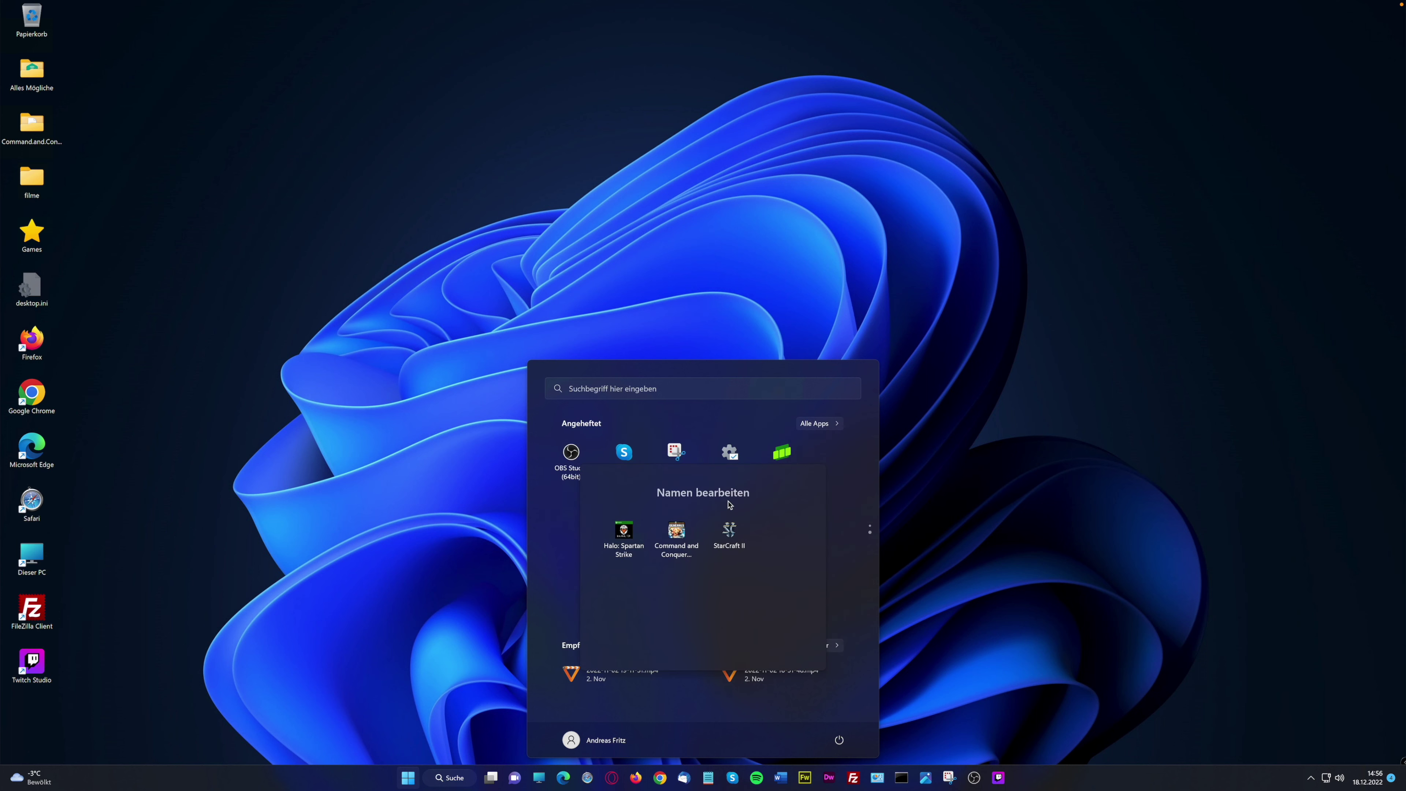
click(705, 495)
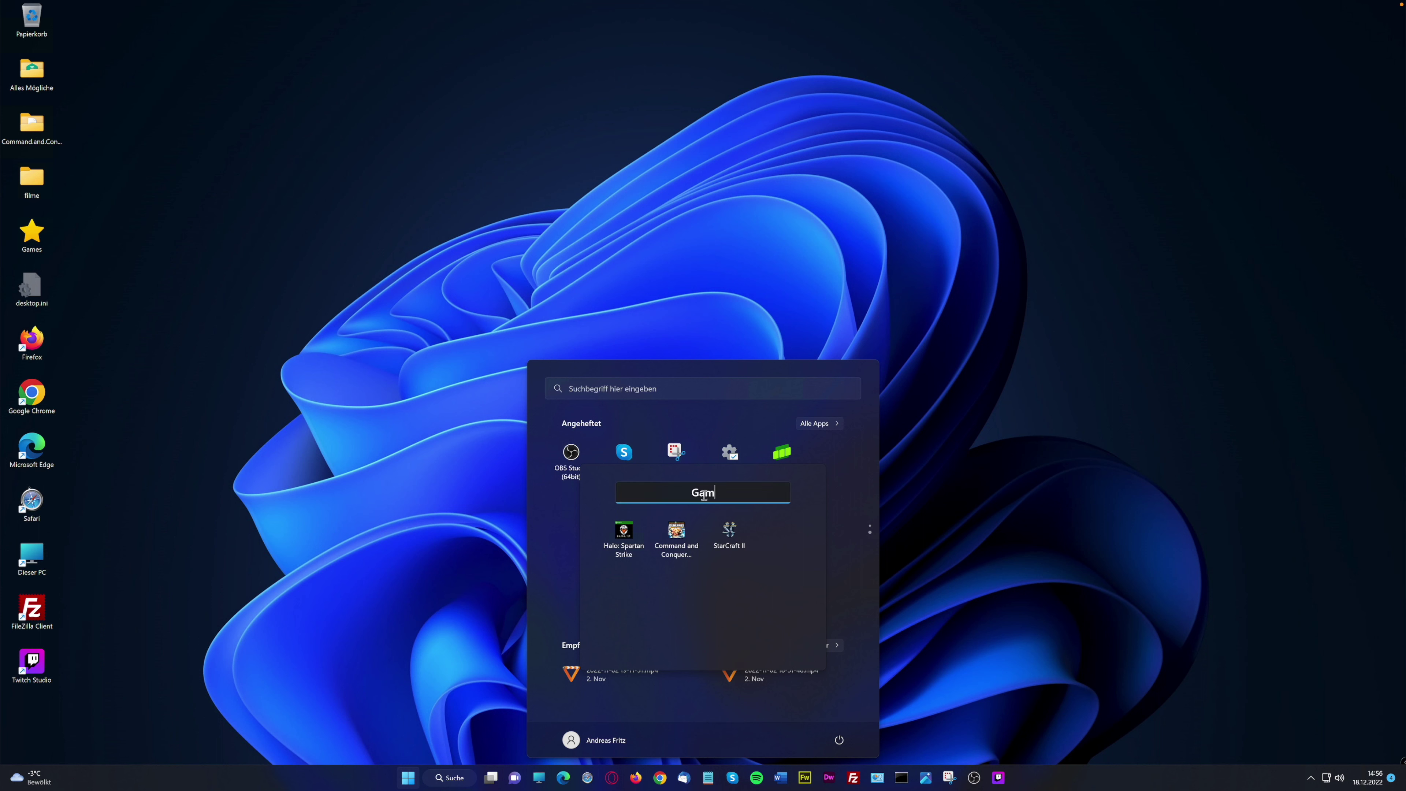
key(Return)
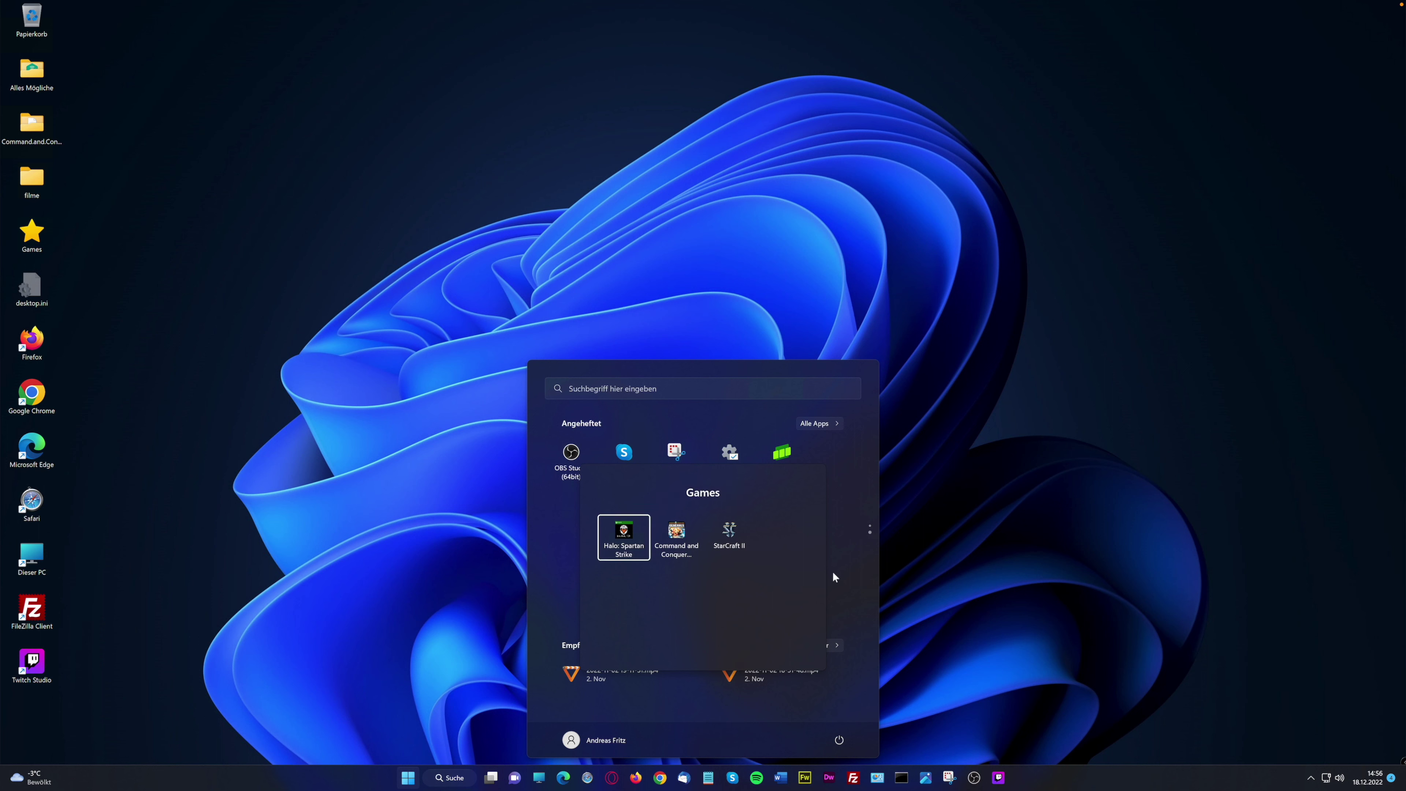
click(833, 572)
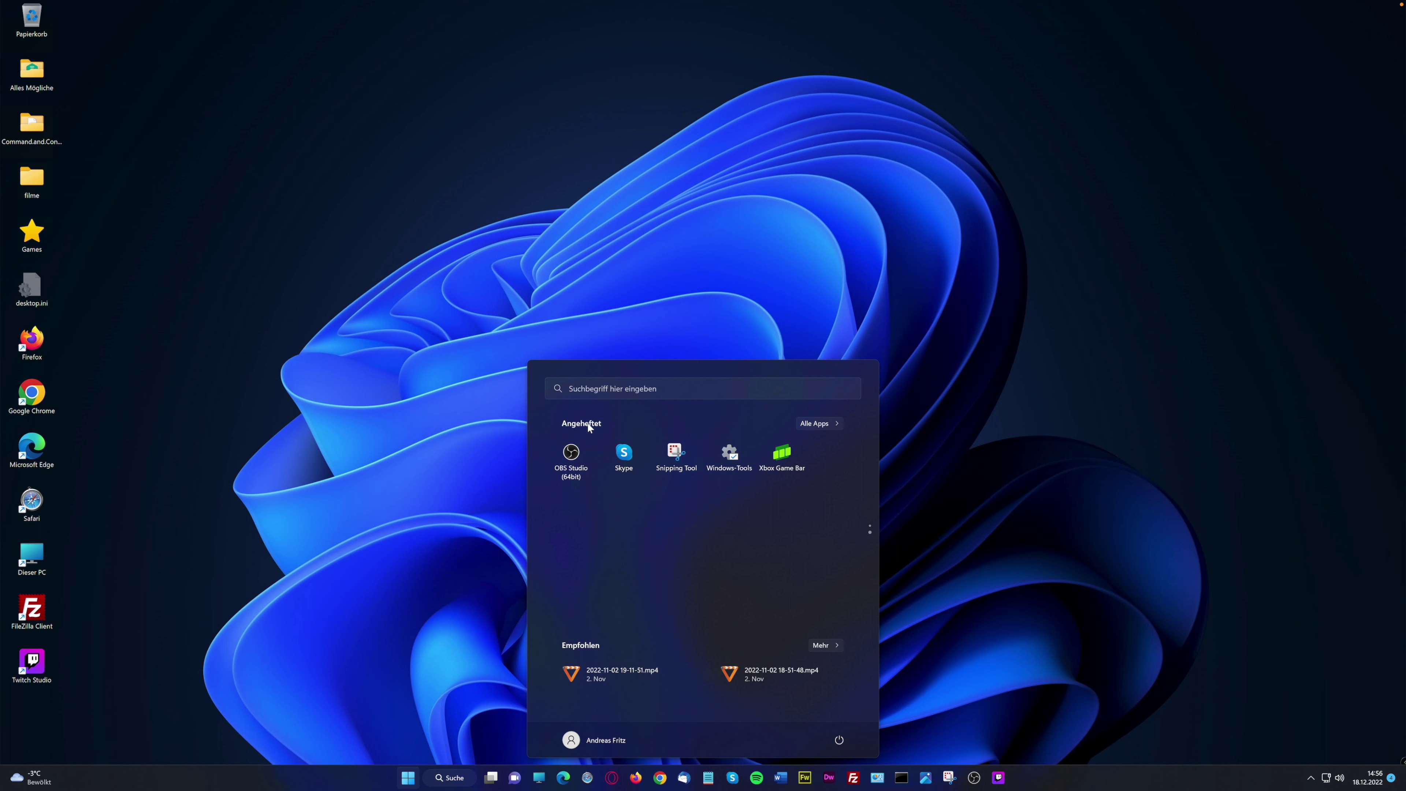
Group the Adobe tiles, move Battle.net into Games, and reposition the OBS Studio tile
scroll(857, 526, up, 1)
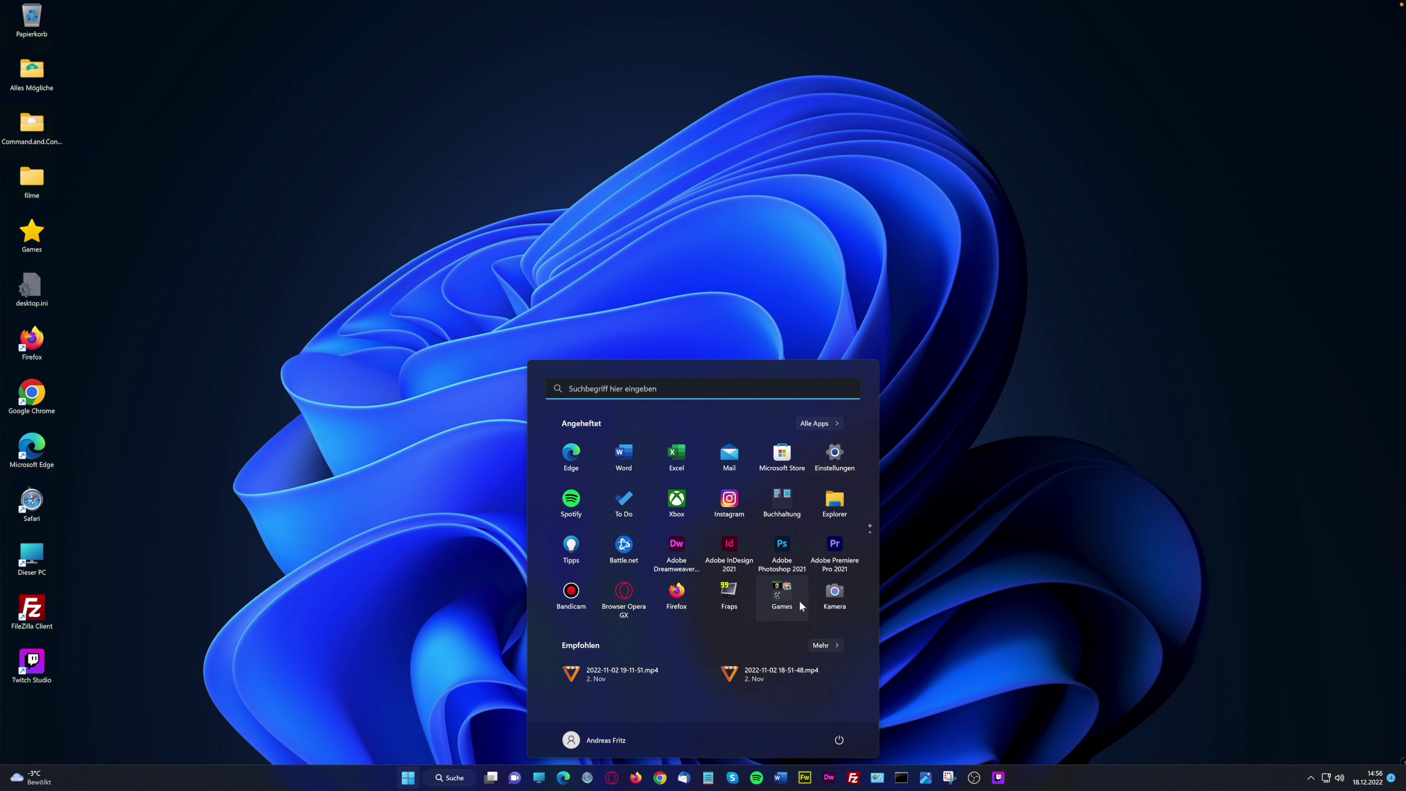
drag(686, 550, 687, 547)
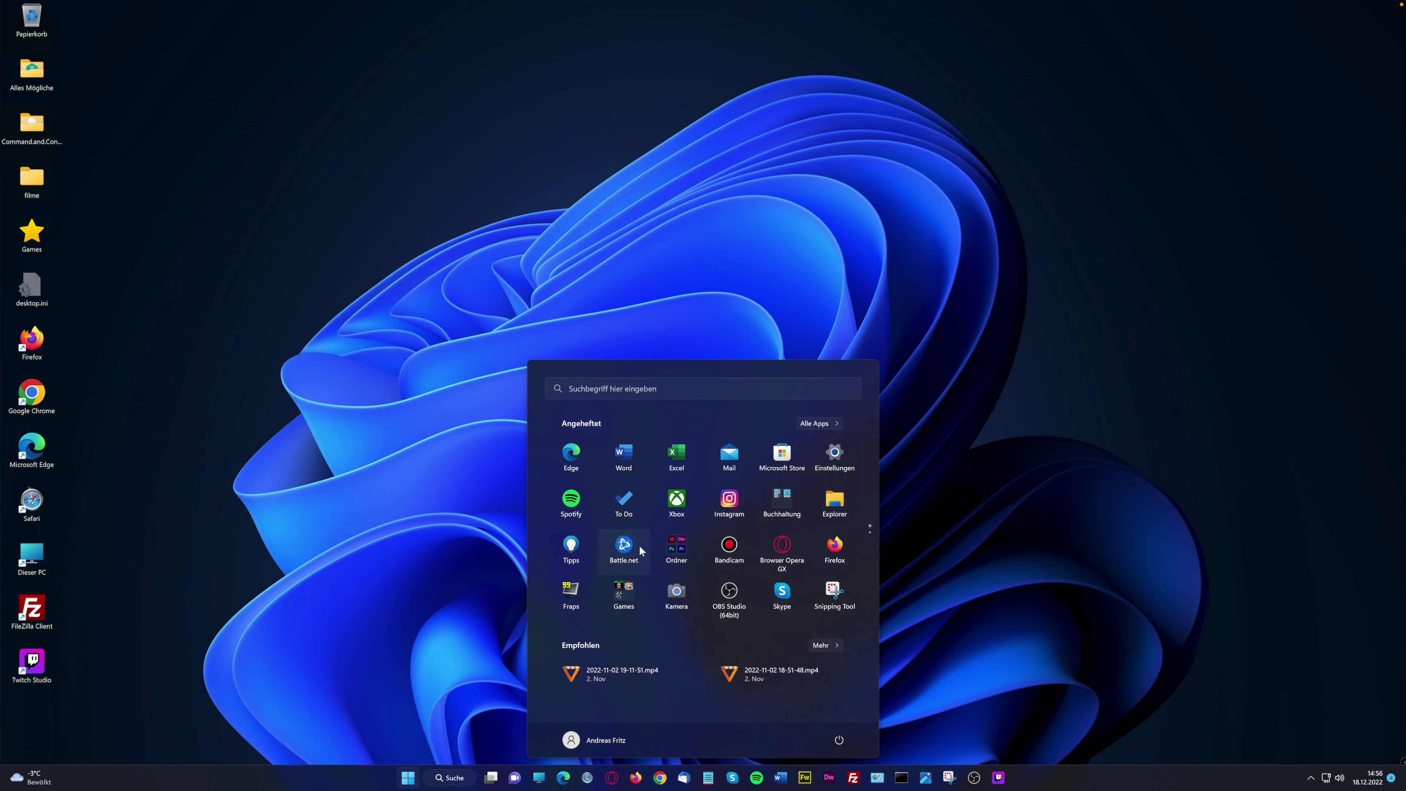
drag(627, 552, 626, 594)
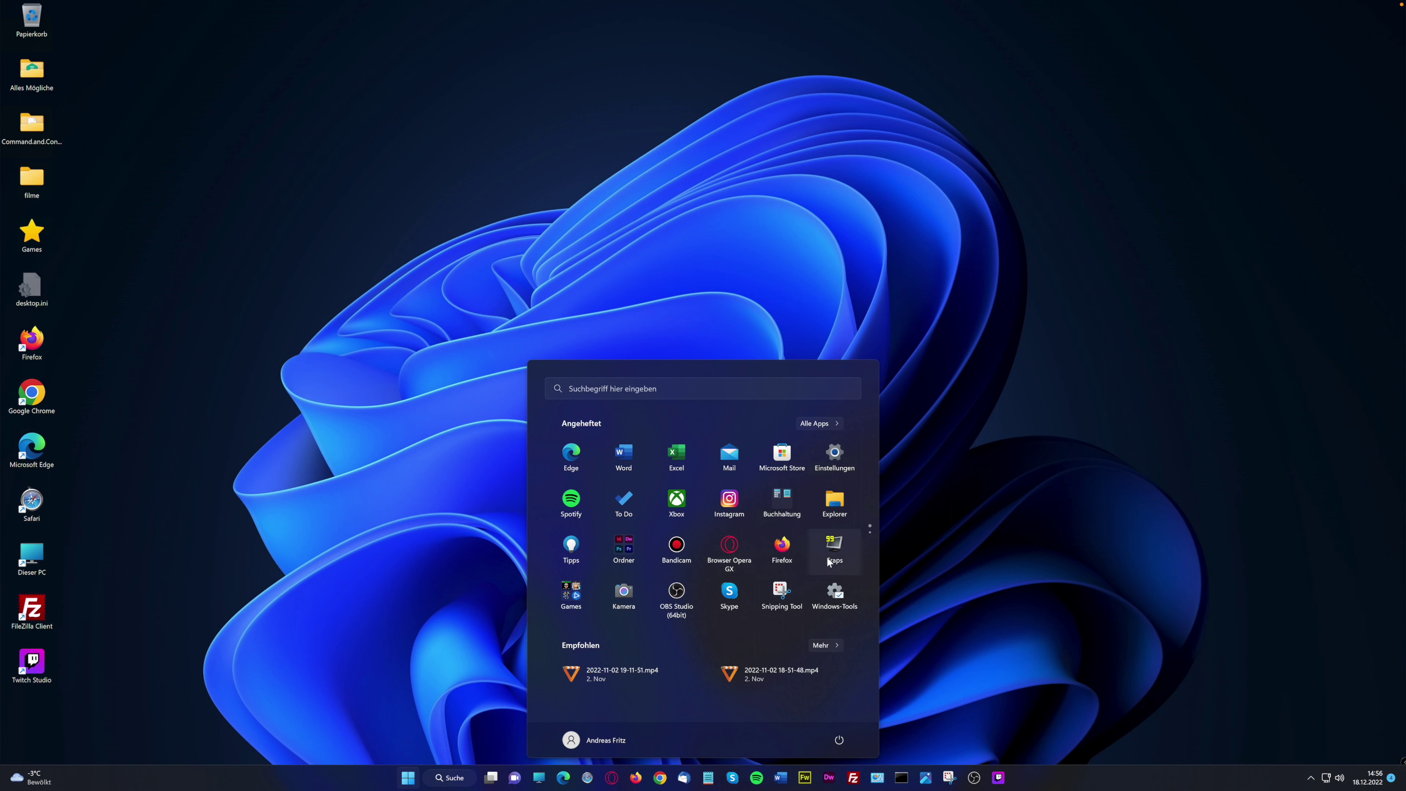
drag(680, 595, 575, 584)
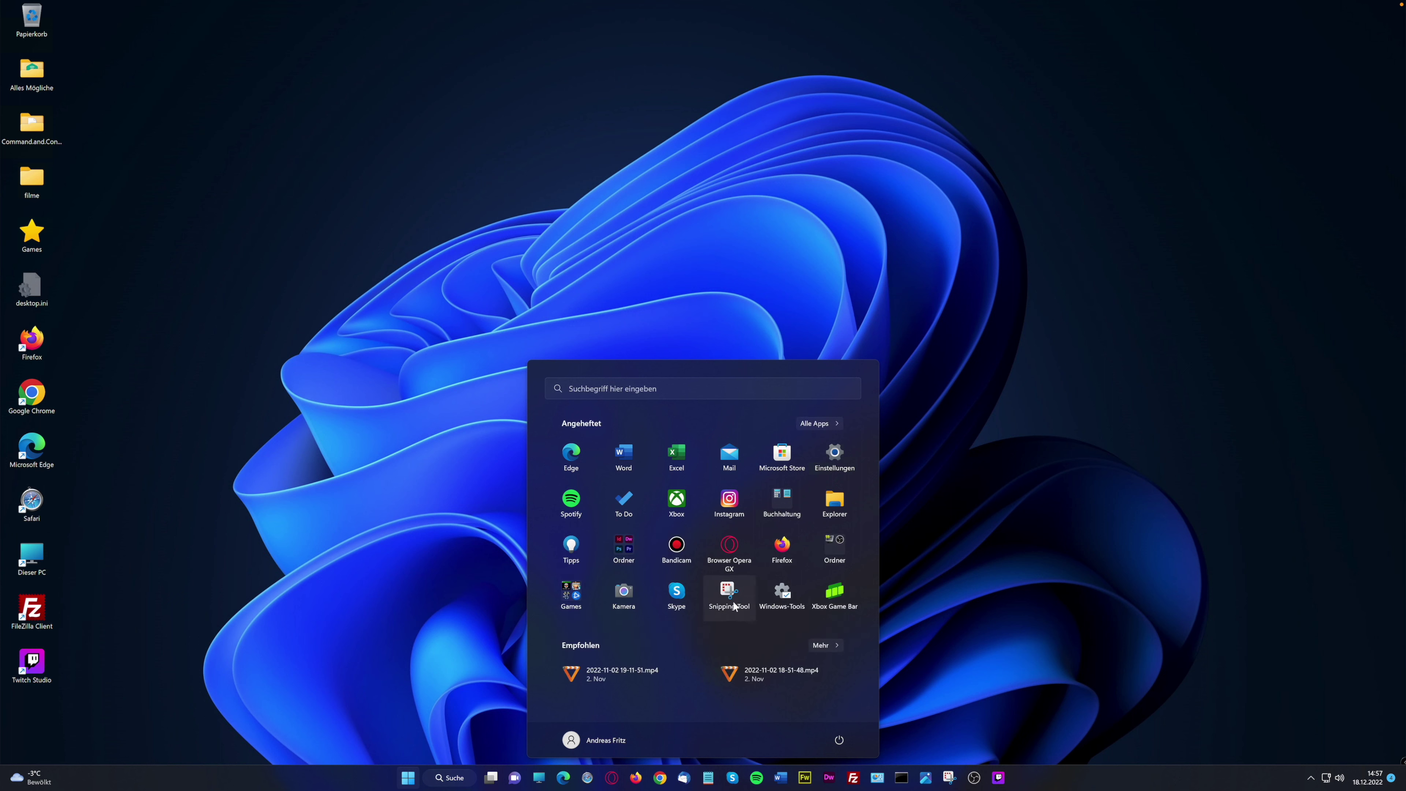
Drag Bandicam, Kamera and Xbox Game Bar into the Fraps/OBS Studio folder
drag(676, 551, 828, 553)
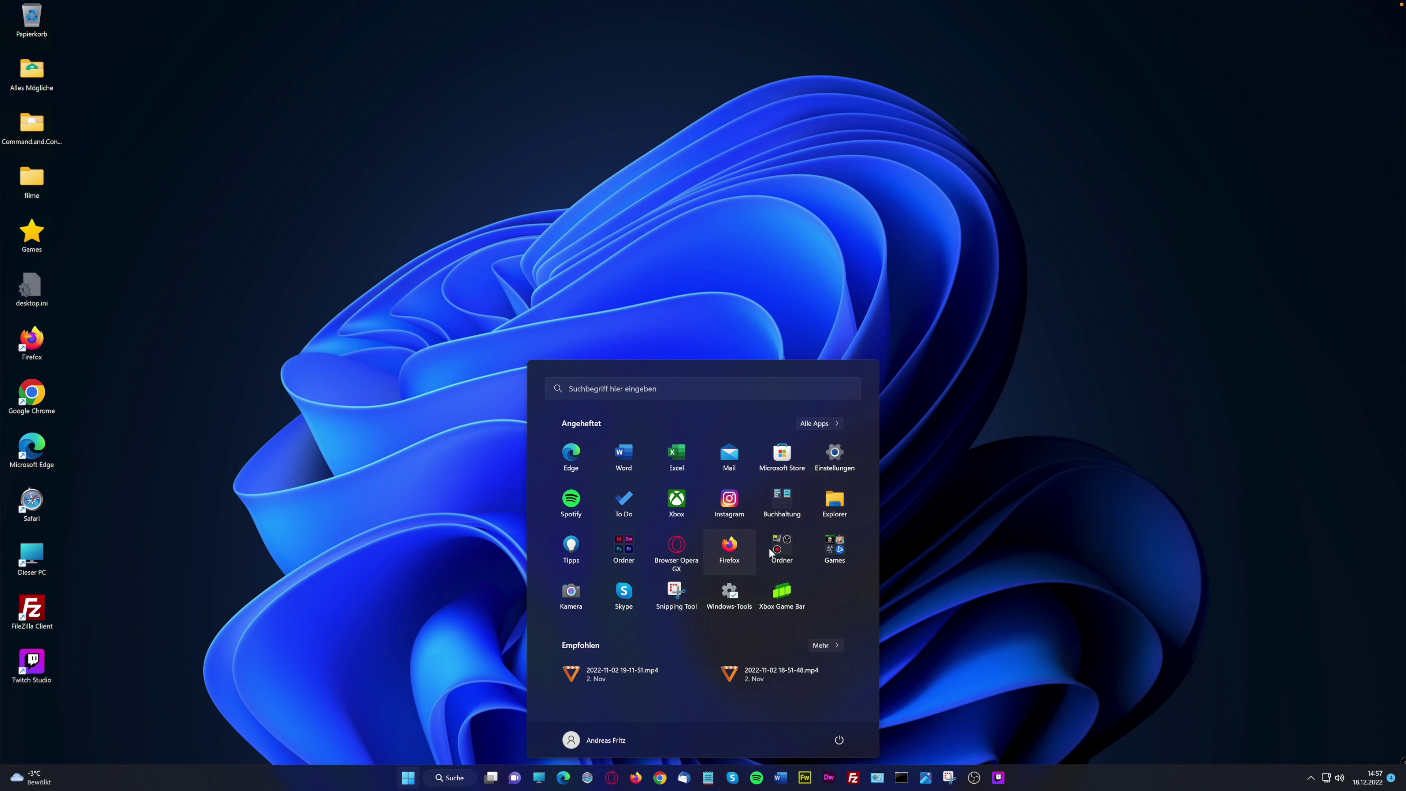
click(623, 594)
drag(622, 594, 771, 545)
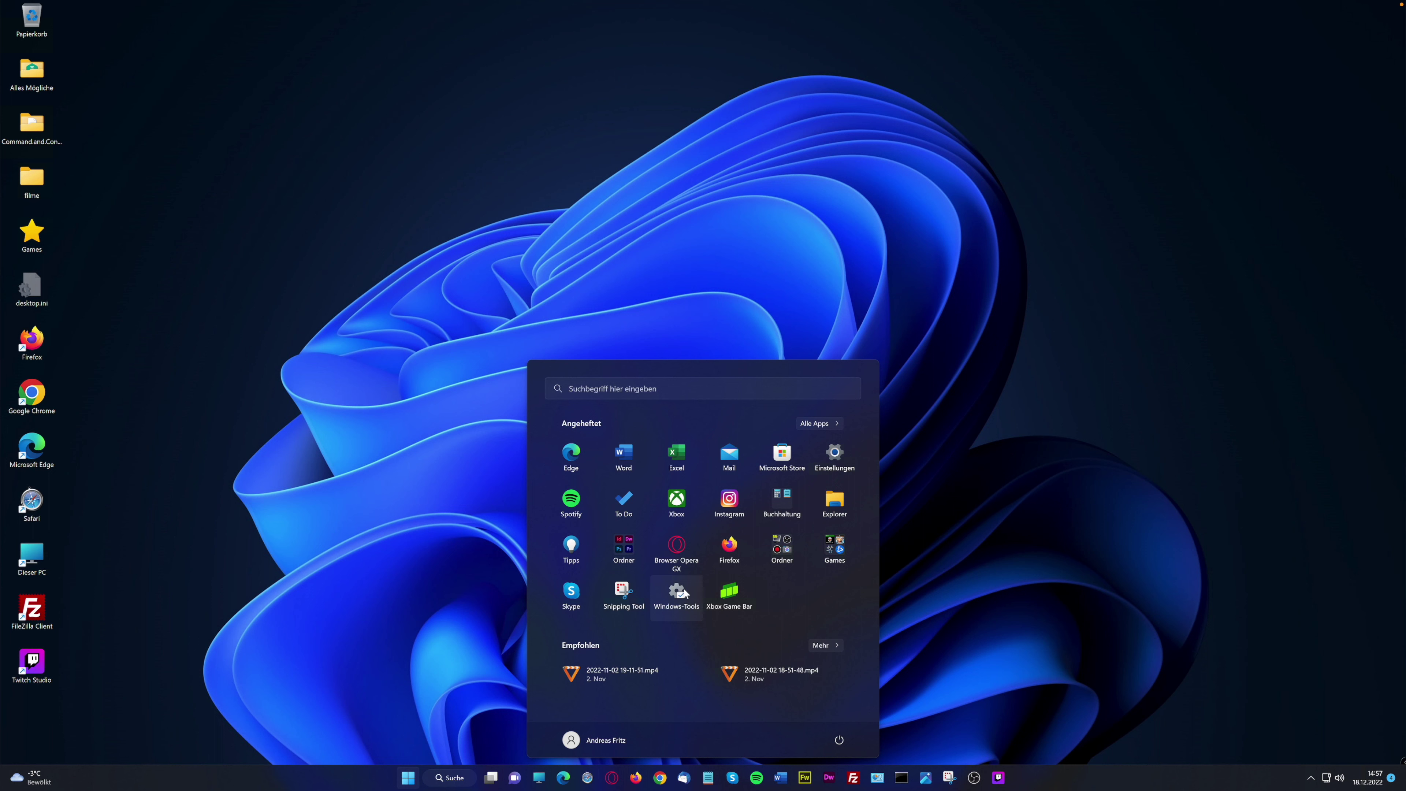
drag(731, 595, 771, 575)
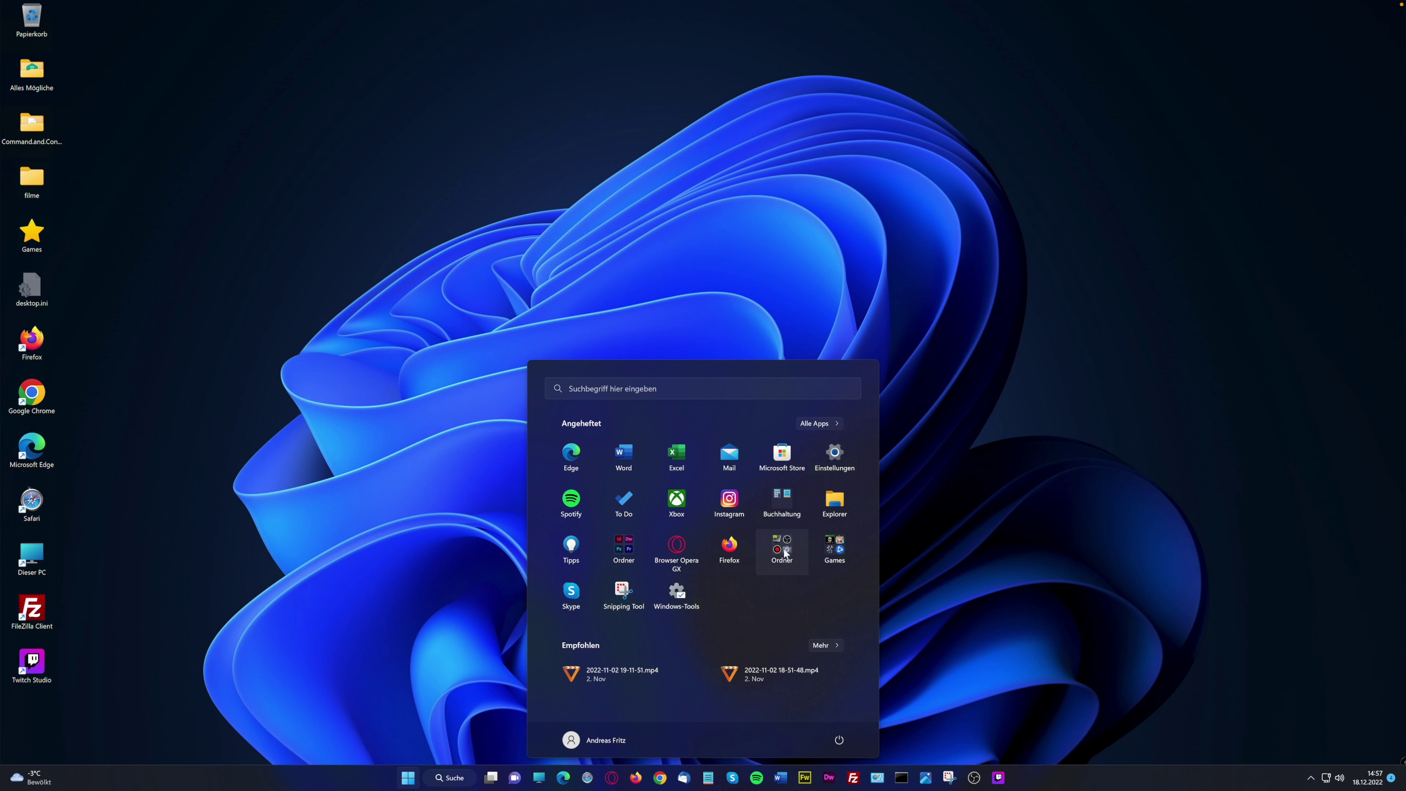
Give the Fraps/OBS Studio folder the name 'Stream und Aufnahmen'
click(780, 564)
click(695, 493)
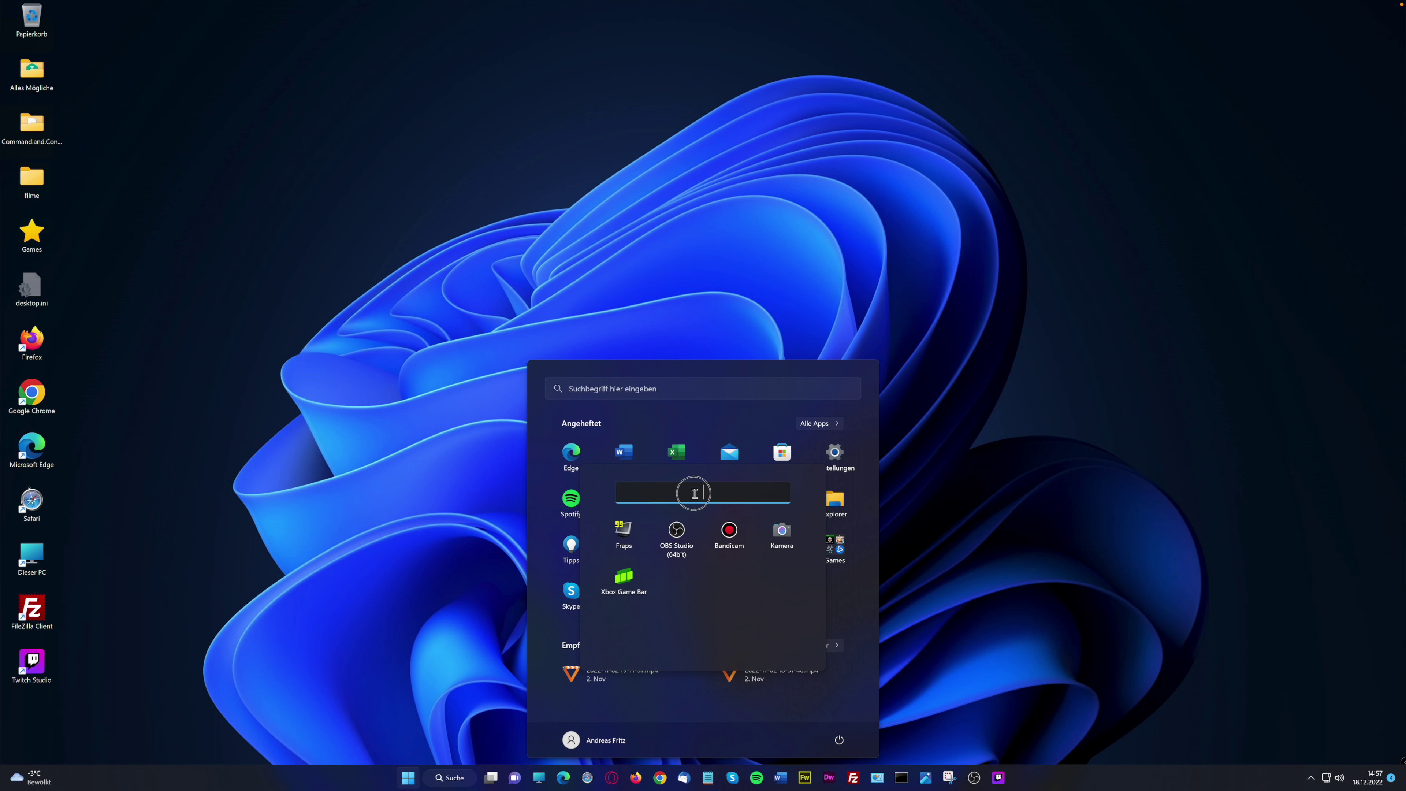
text(Streaming)
key(BackSpace)
key(BackSpace)
key(BackSpace)
key(BackSpace)
text(und Aufnahmen)
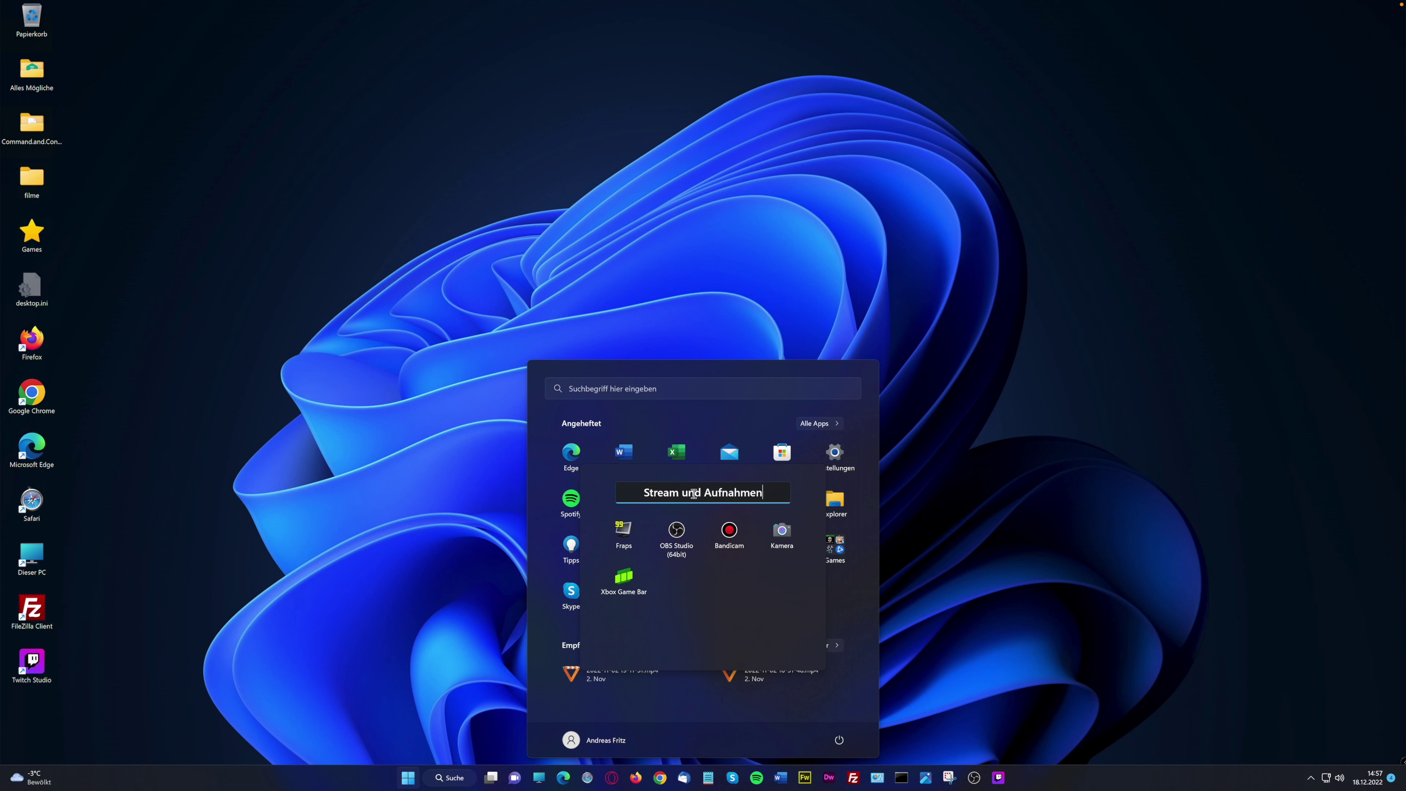
click(834, 601)
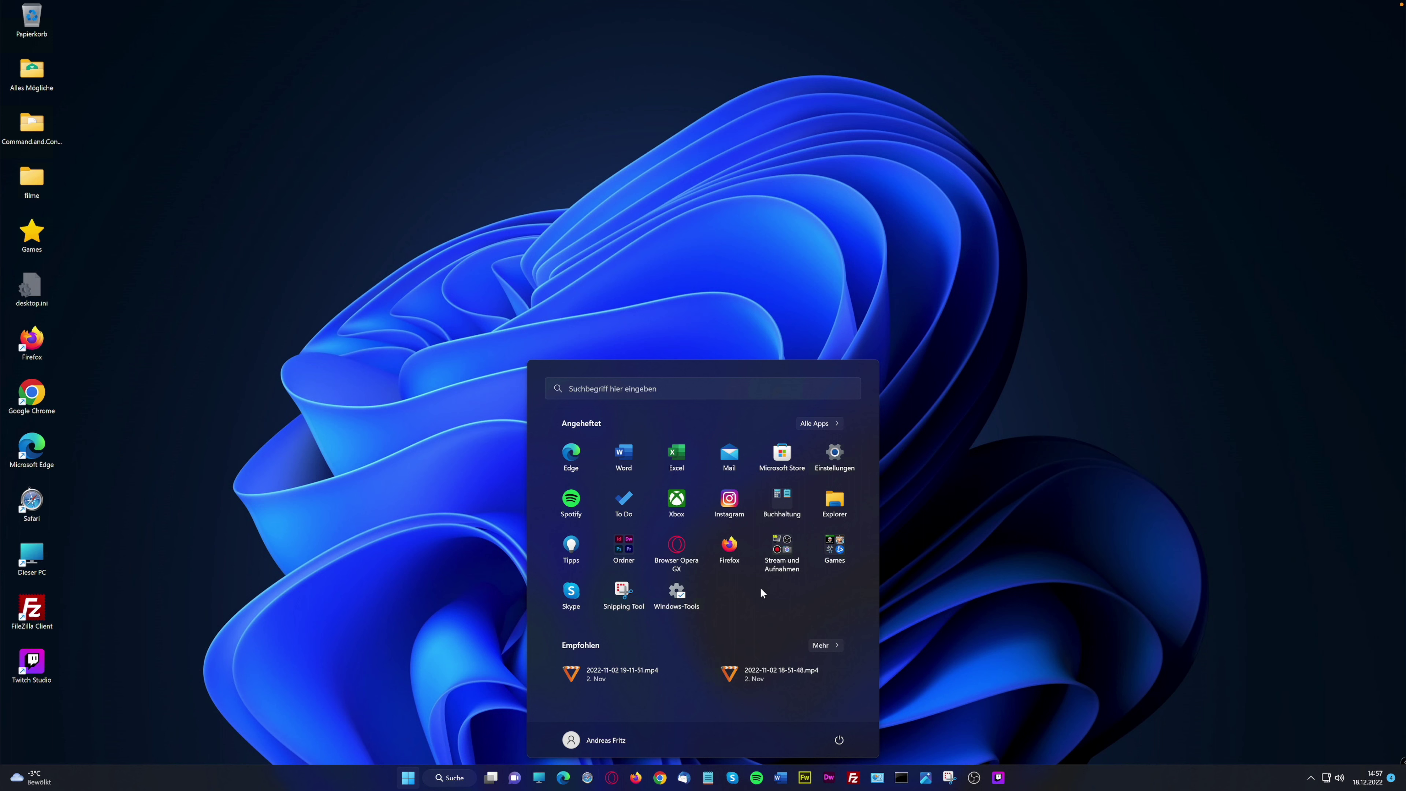
Launch the Feedback-Hub app from the F section of the Start menu's app list
click(408, 780)
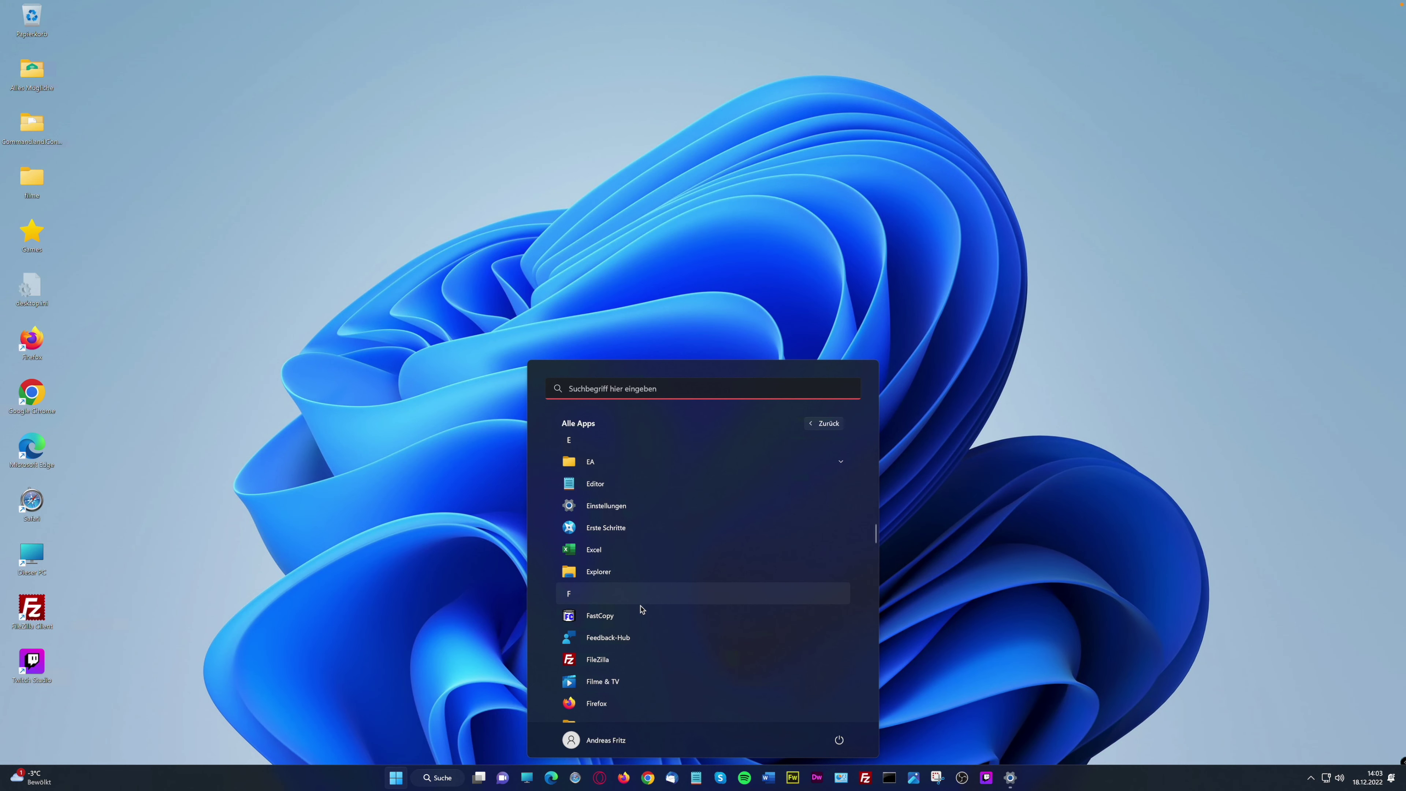
scroll(640, 609, down, 2)
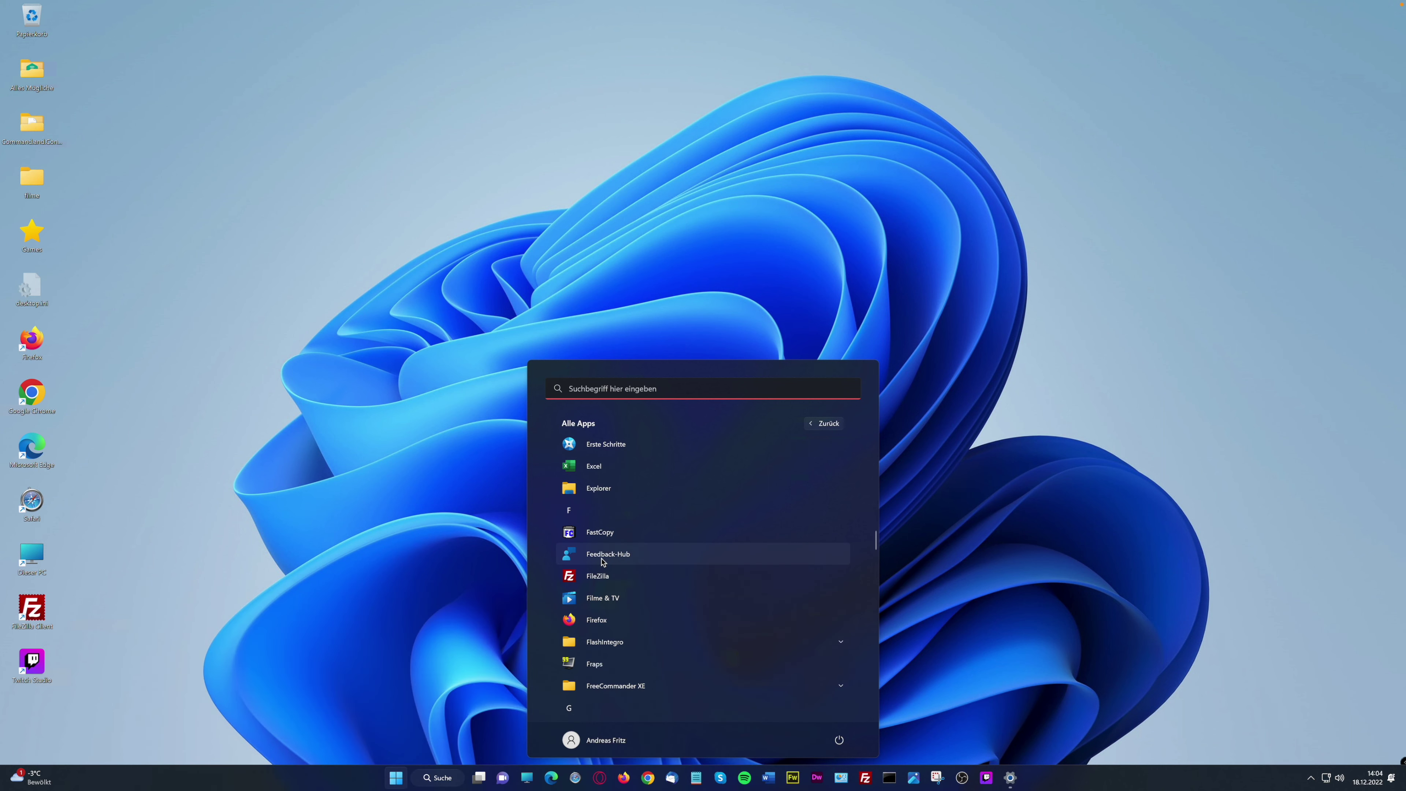
click(609, 554)
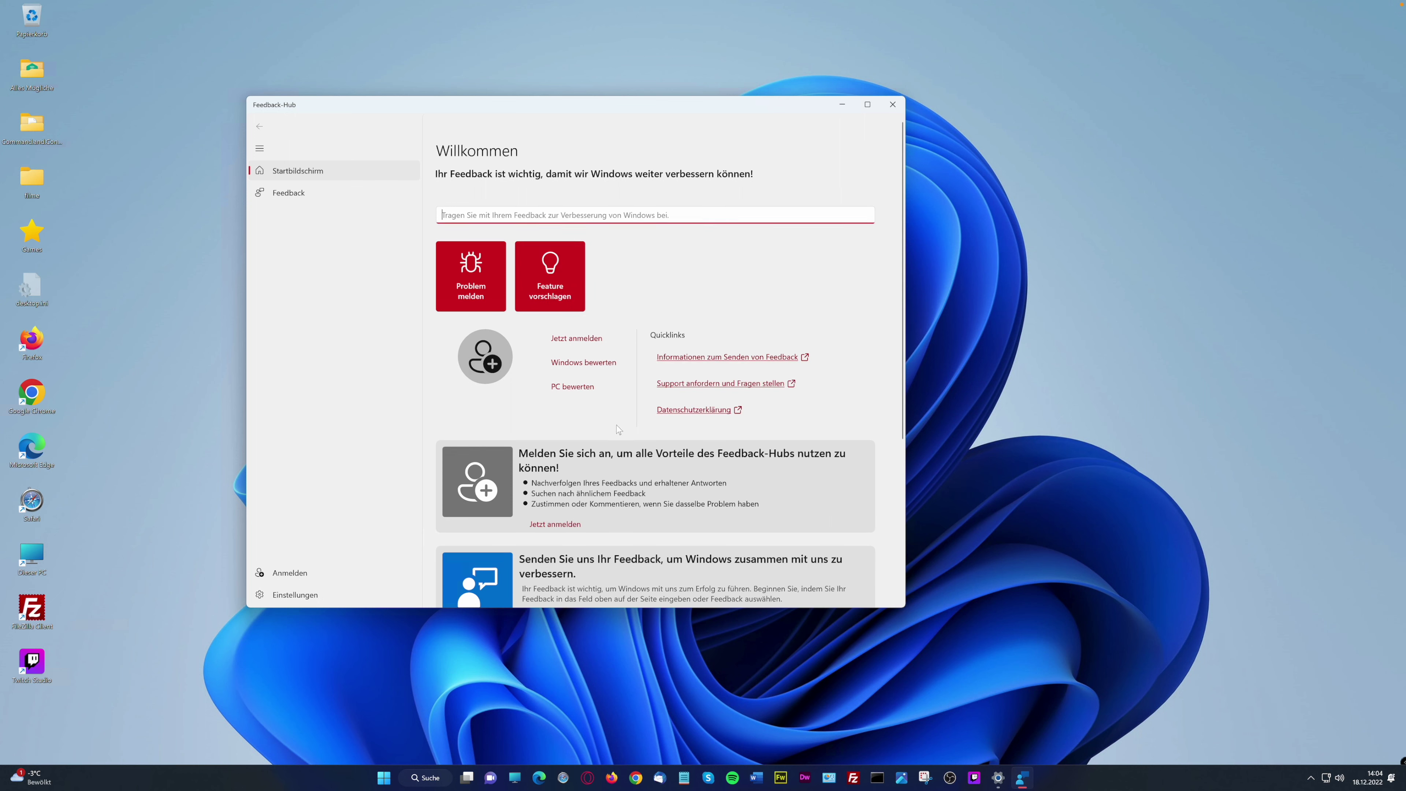
Look over the Feedback-Hub welcome page options, then close the app to the desktop
scroll(616, 425, down, 2)
scroll(616, 425, down, 1)
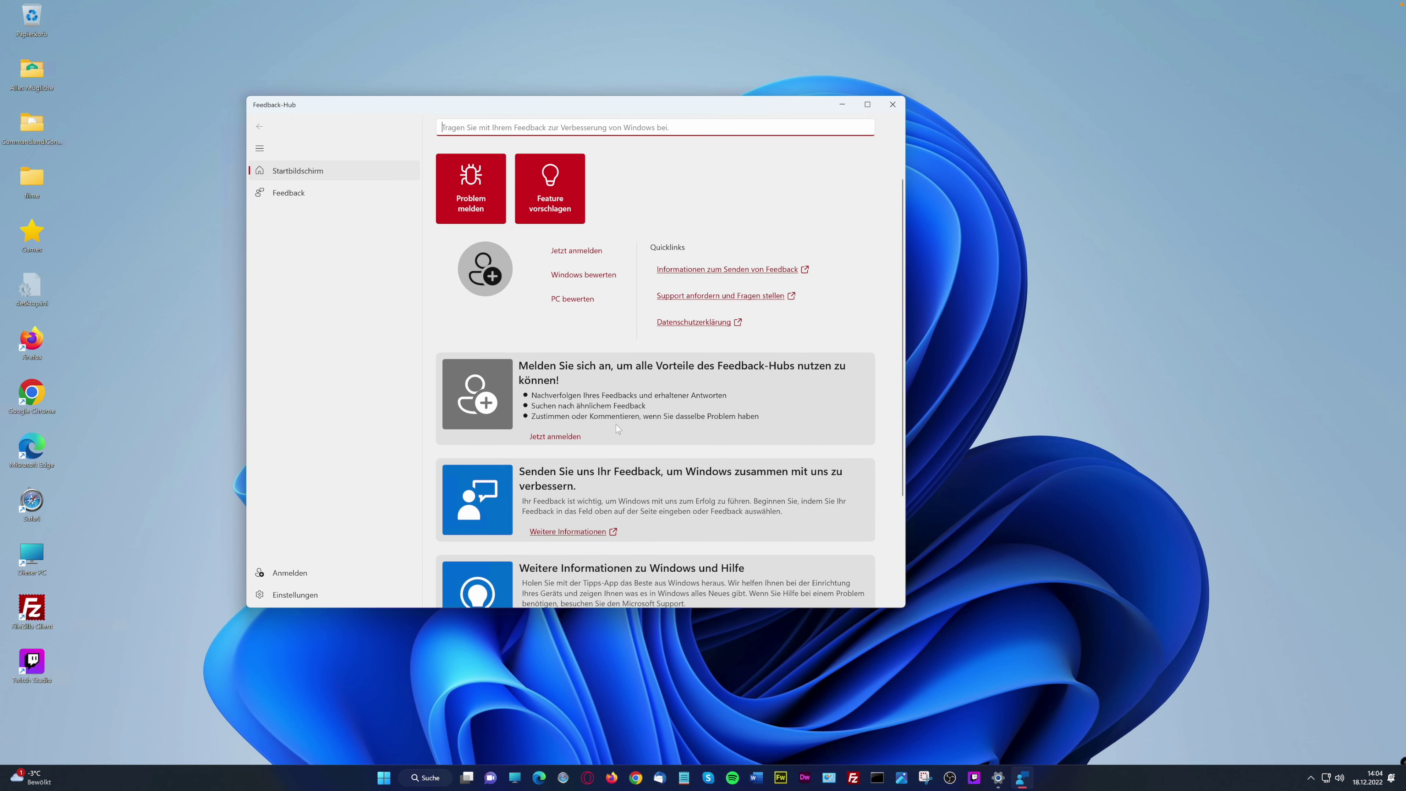
scroll(618, 424, up, 2)
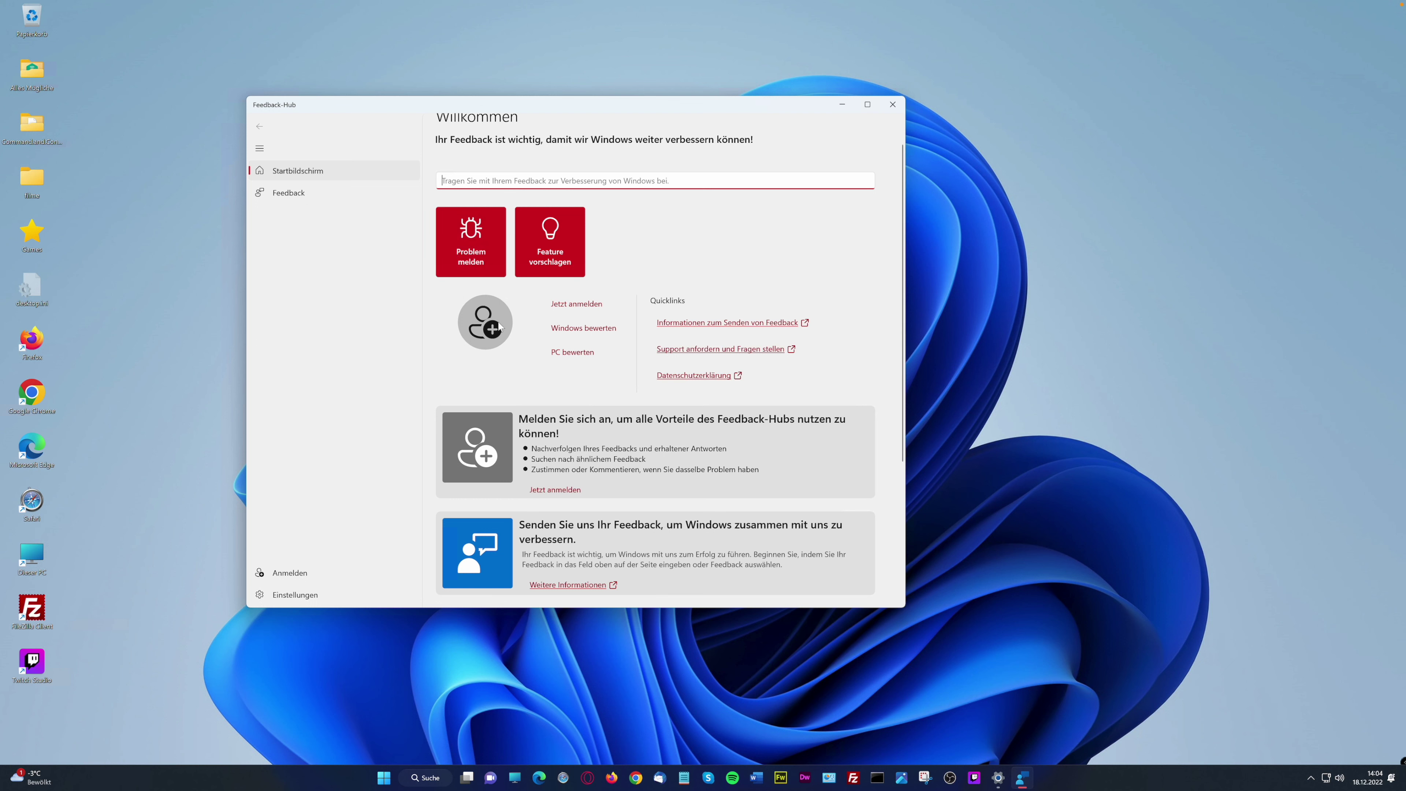
click(892, 106)
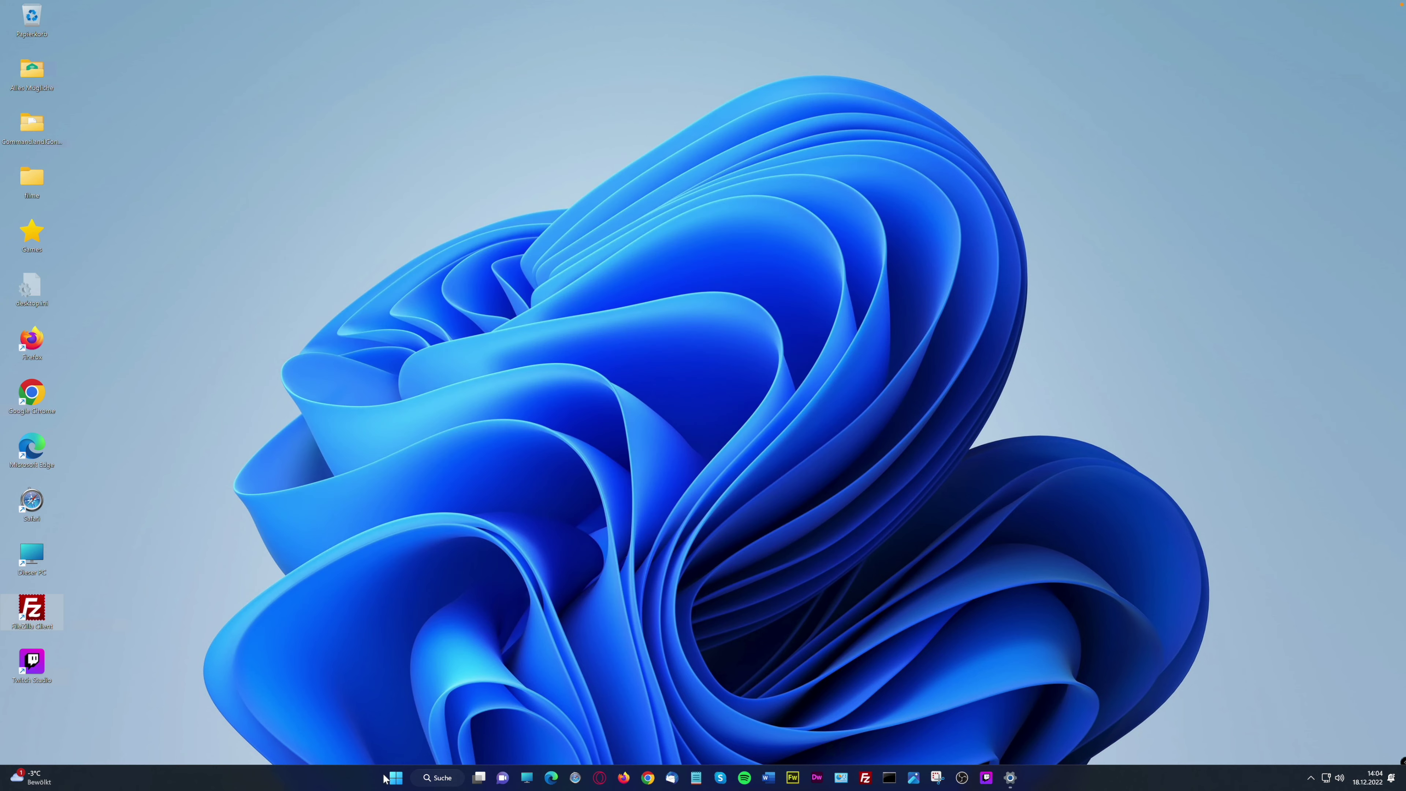
Launch Erste Schritte from the E section of the Start menu's Alle Apps list
click(392, 778)
click(823, 425)
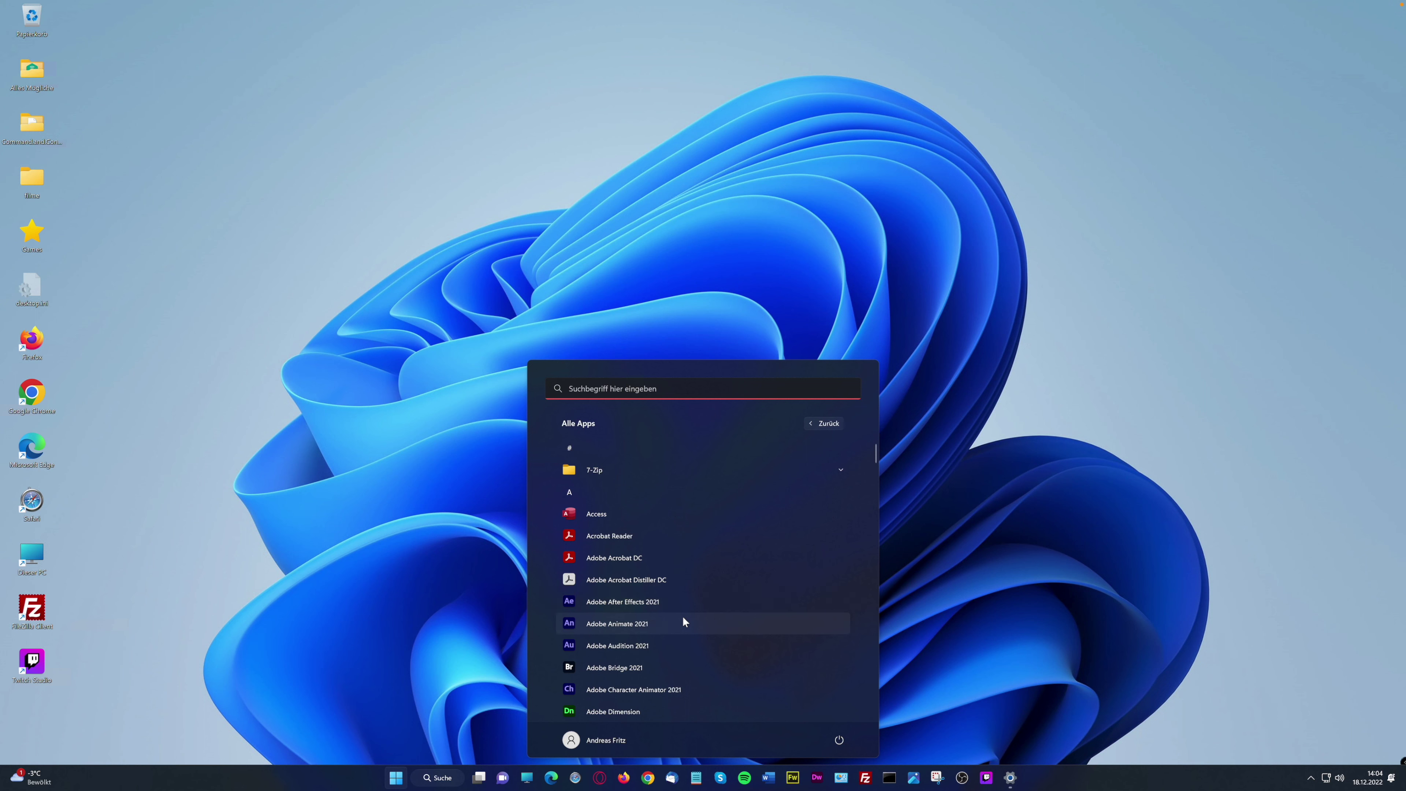
scroll(683, 620, down, 5)
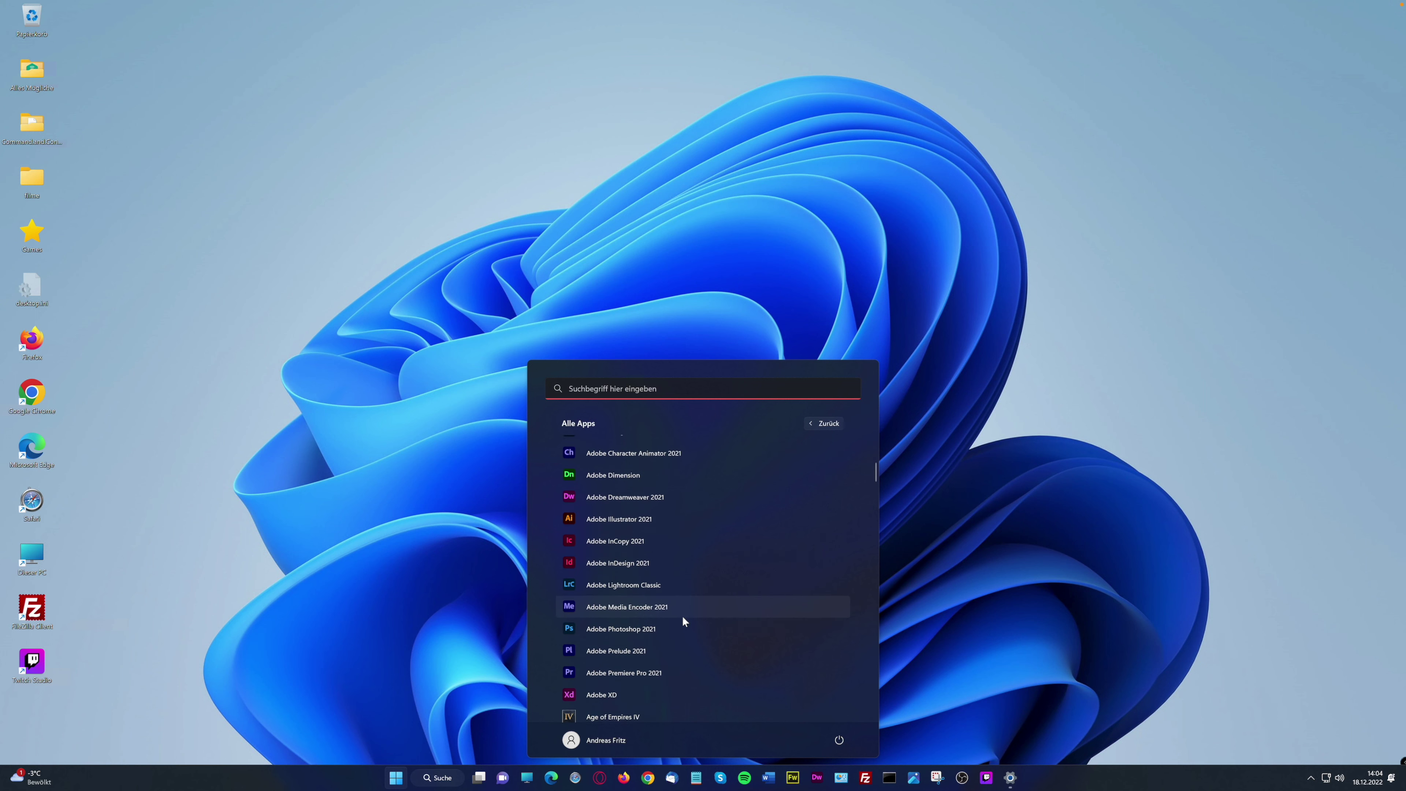
scroll(683, 617, down, 4)
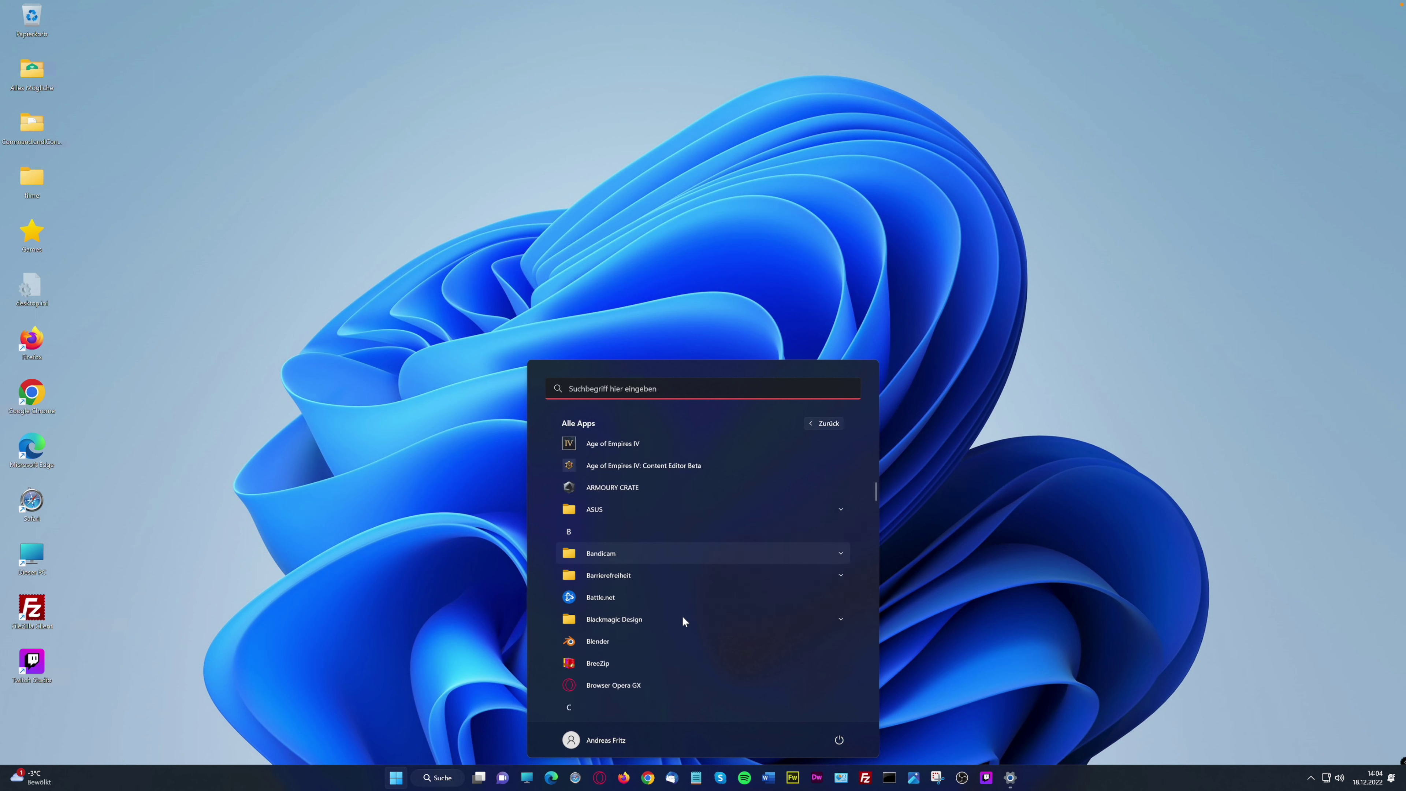
scroll(647, 603, down, 3)
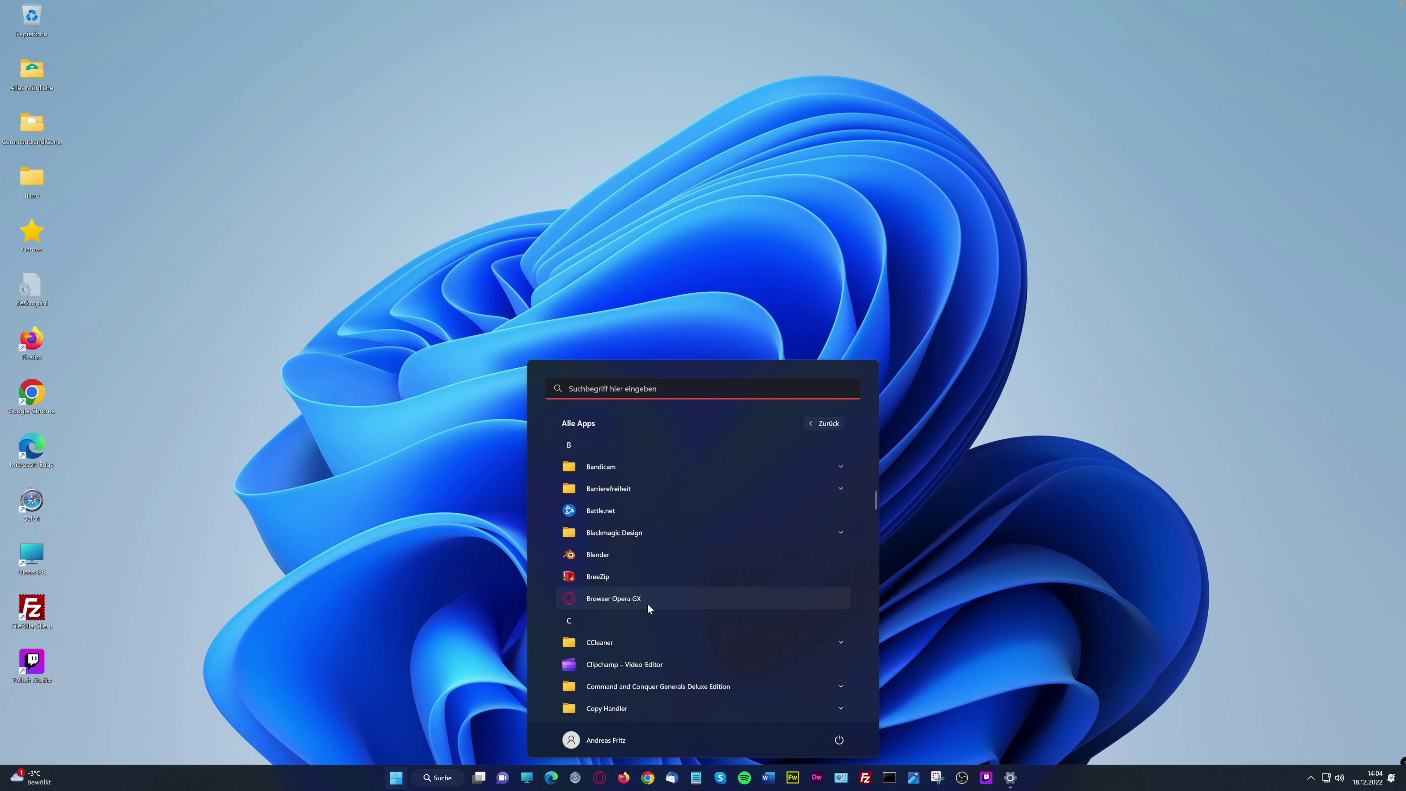
scroll(647, 603, down, 2)
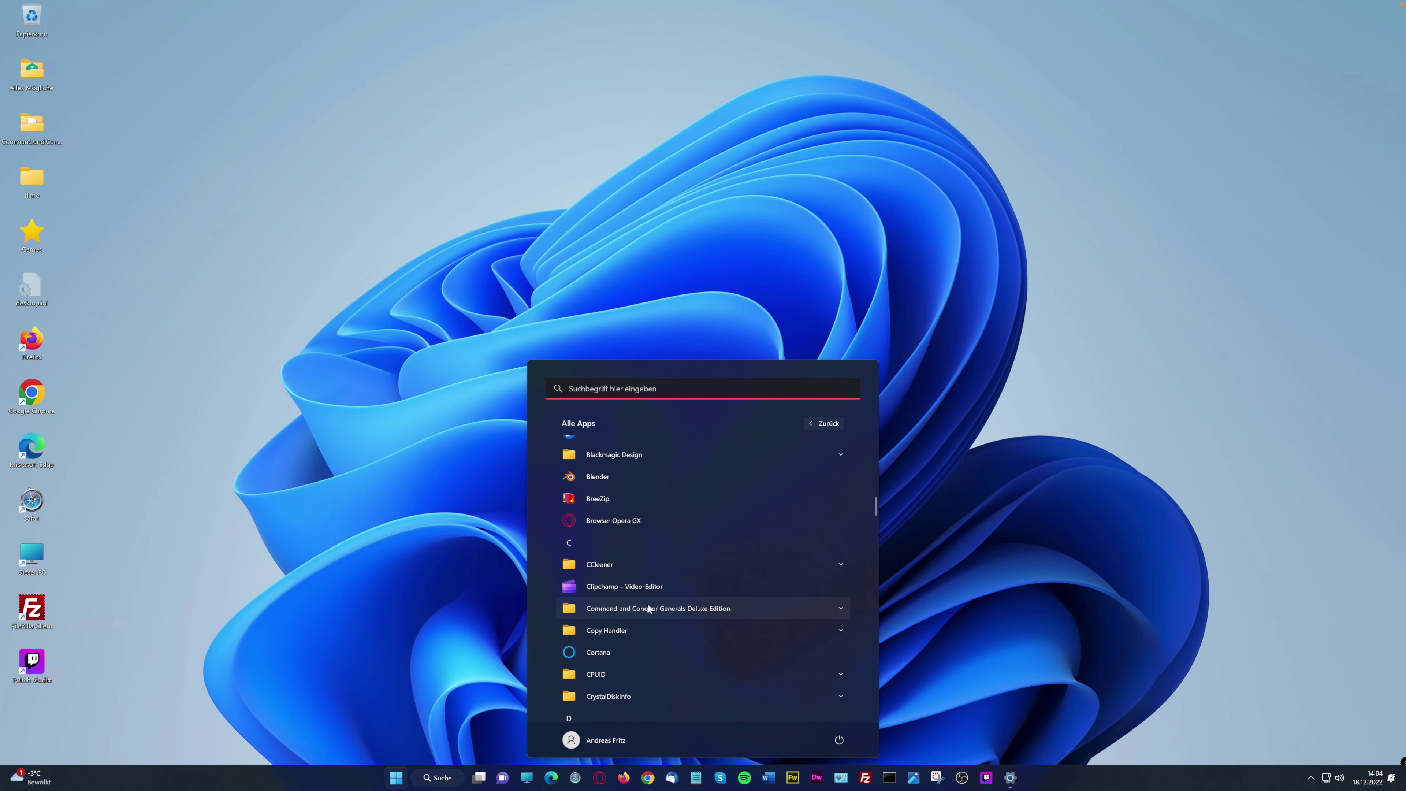
scroll(640, 634, down, 3)
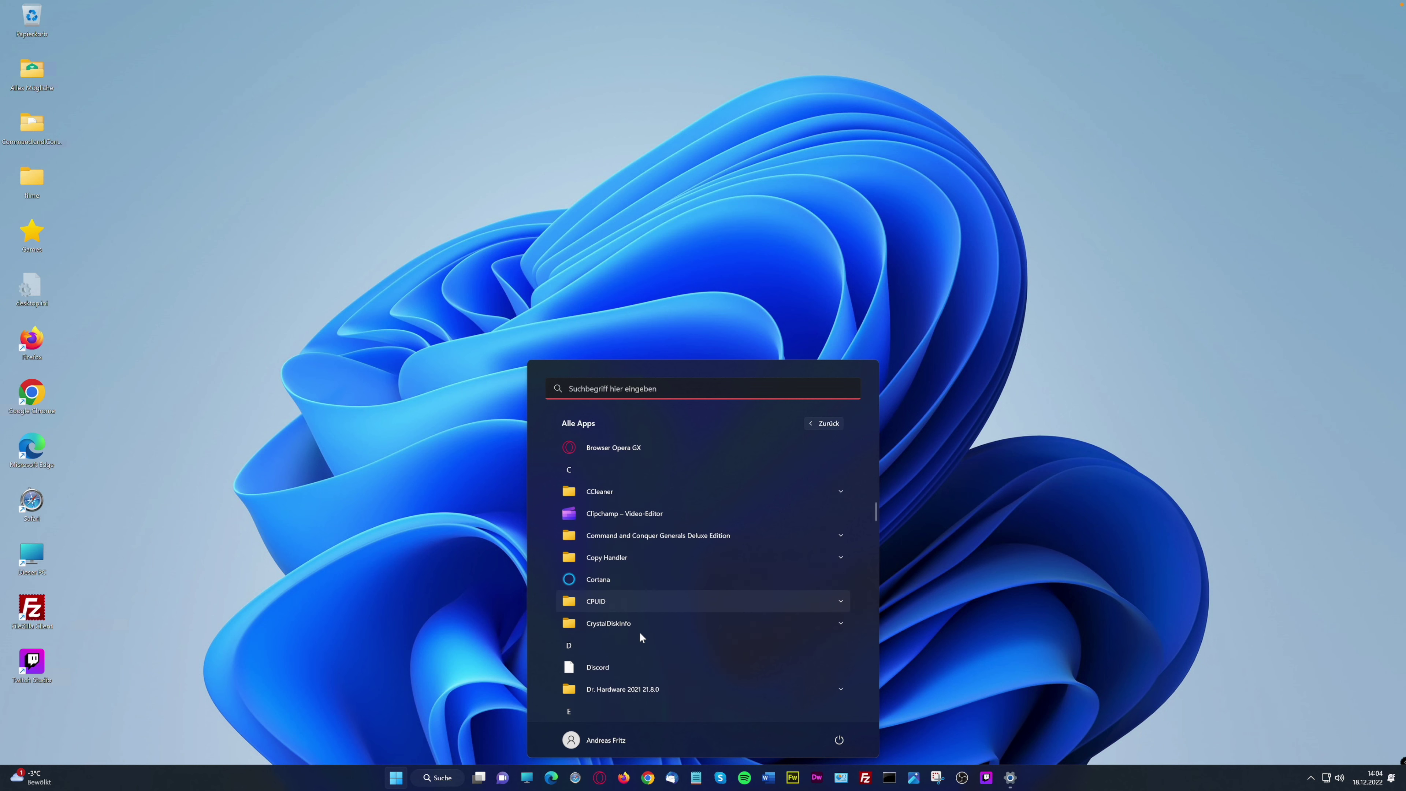
scroll(640, 633, down, 5)
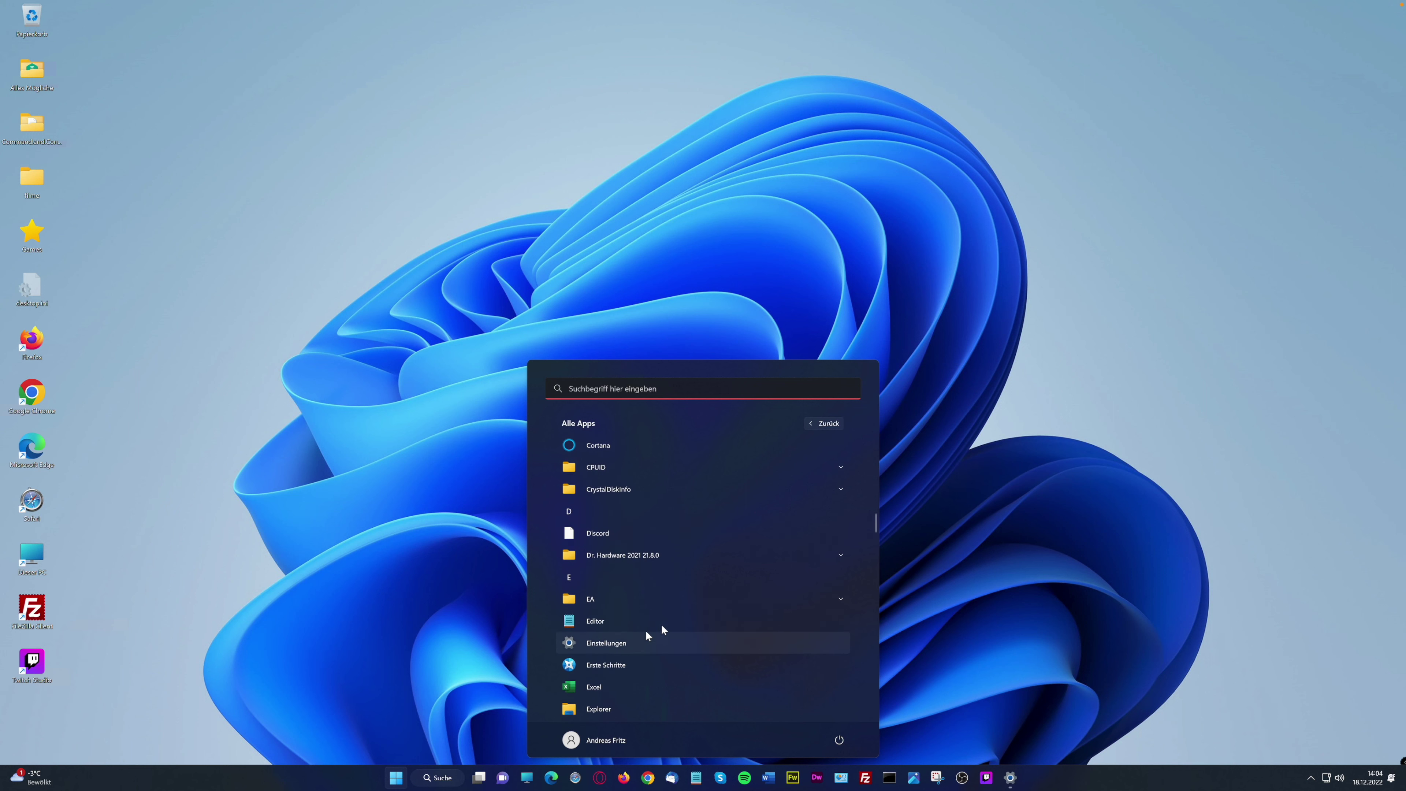
scroll(644, 651, down, 1)
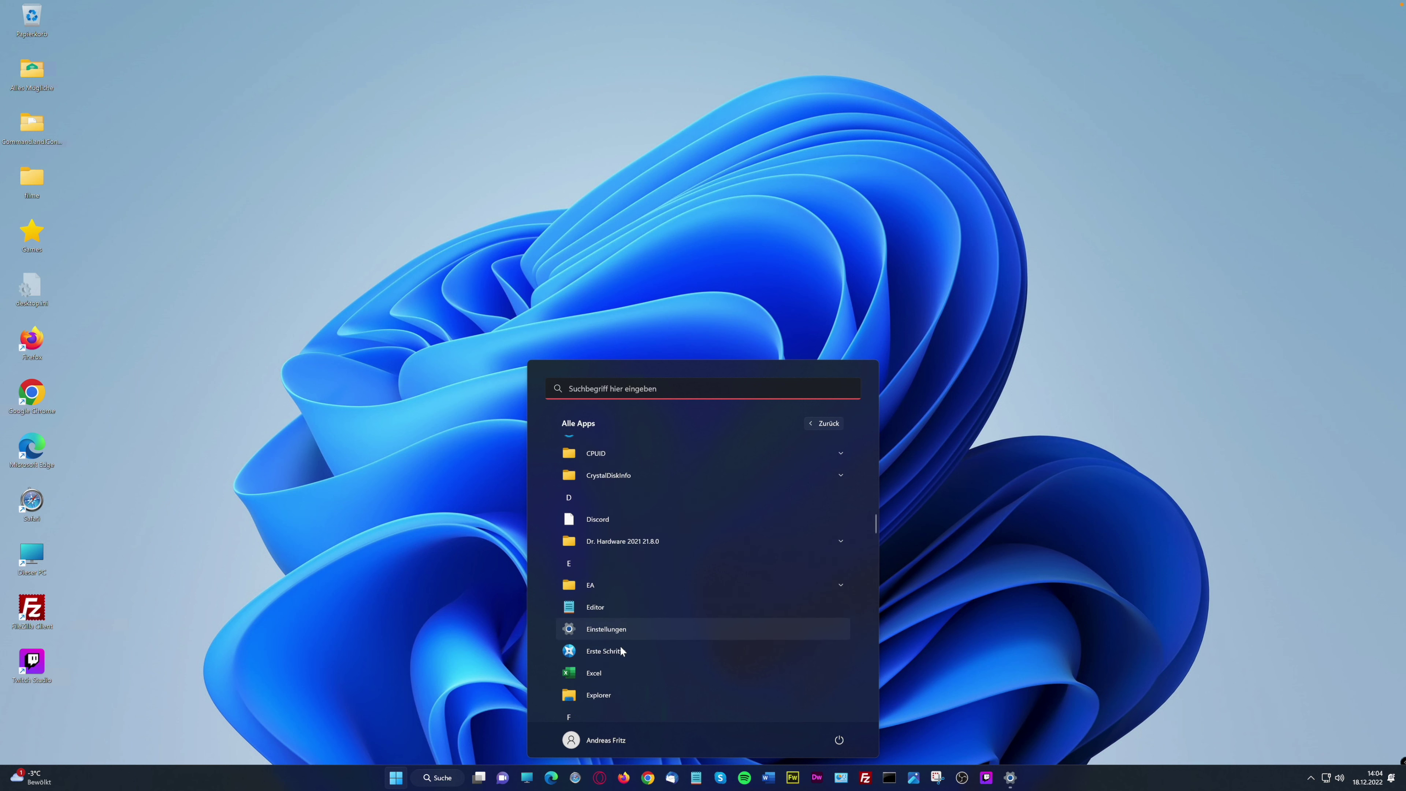
click(598, 646)
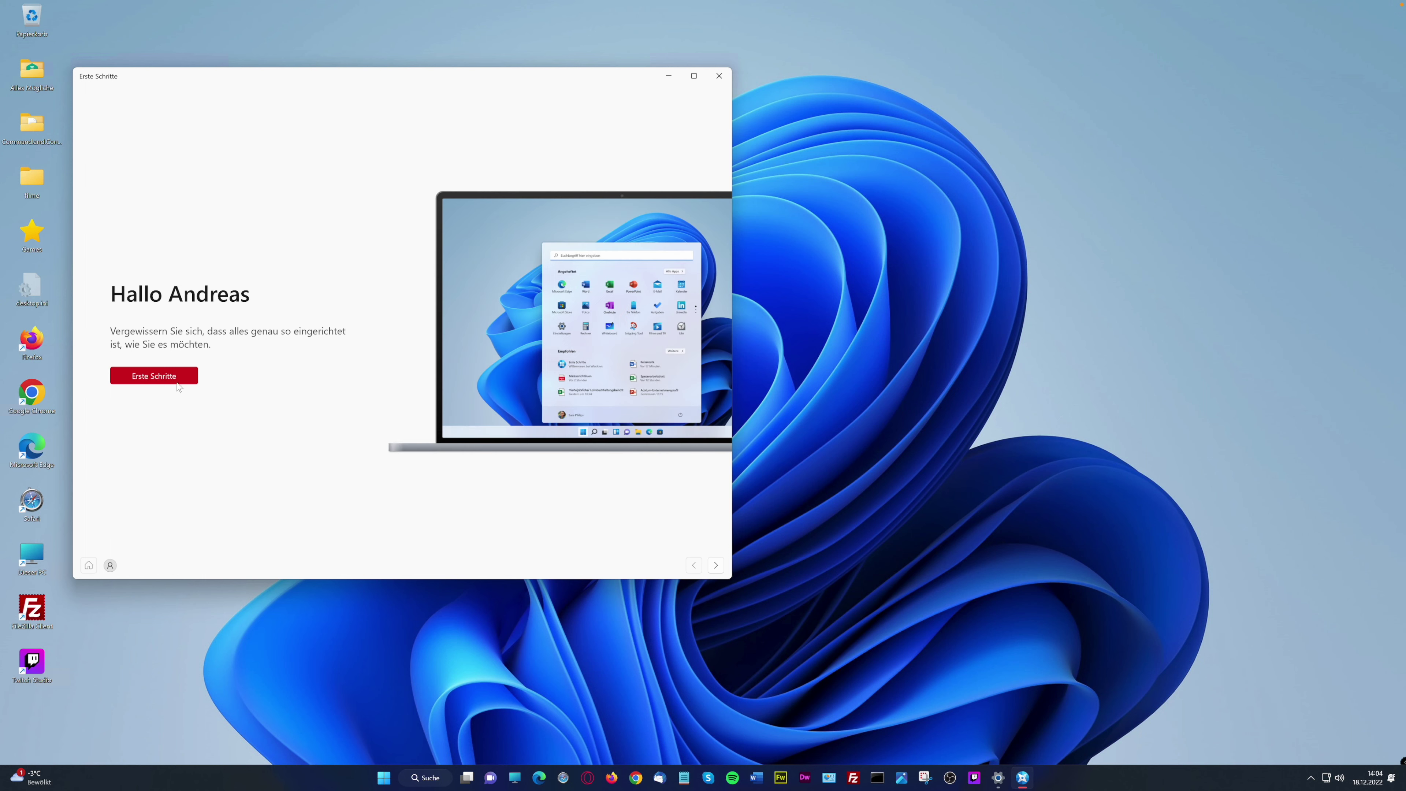
Page past the Erste Schritte greeting to the recommended Store apps, then close it
click(165, 381)
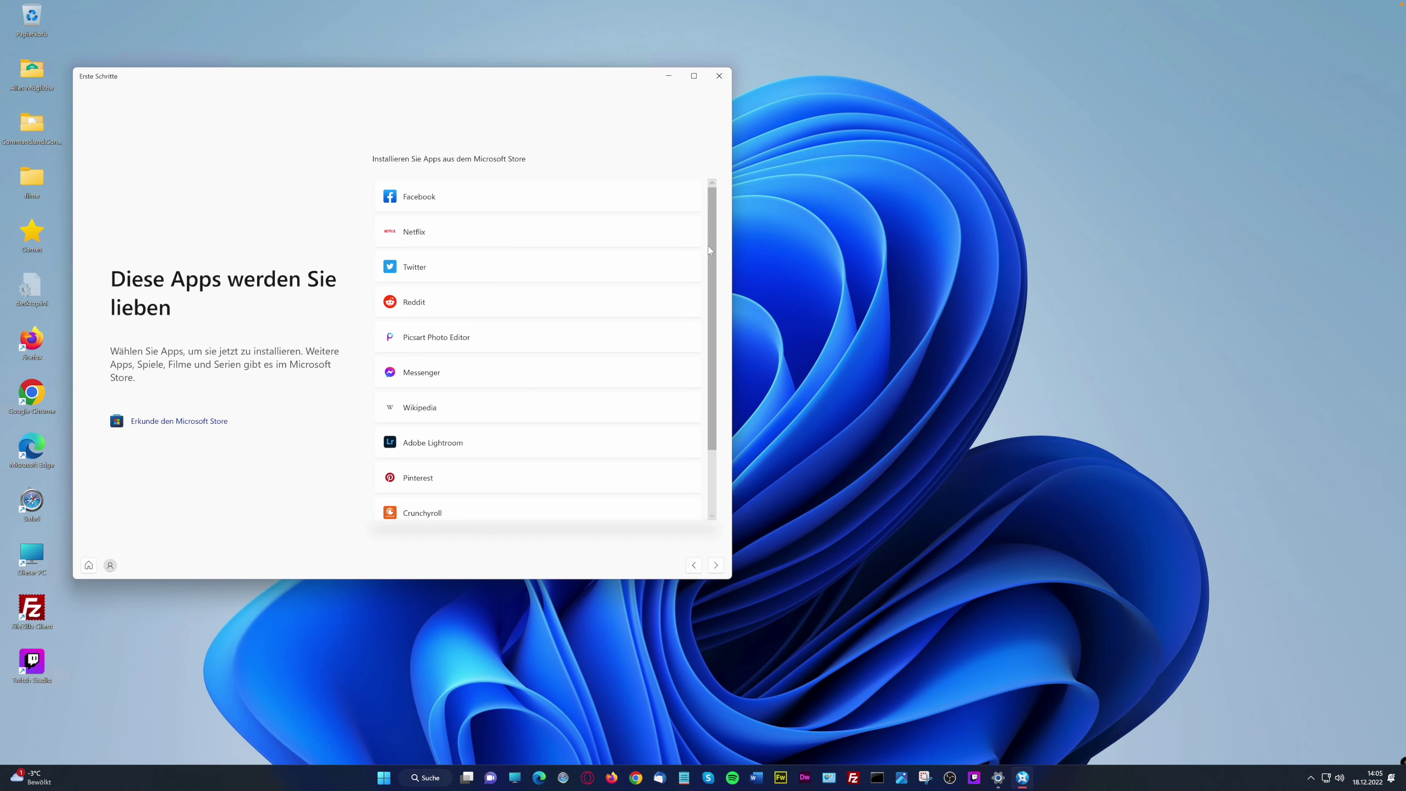
scroll(700, 395, down, 2)
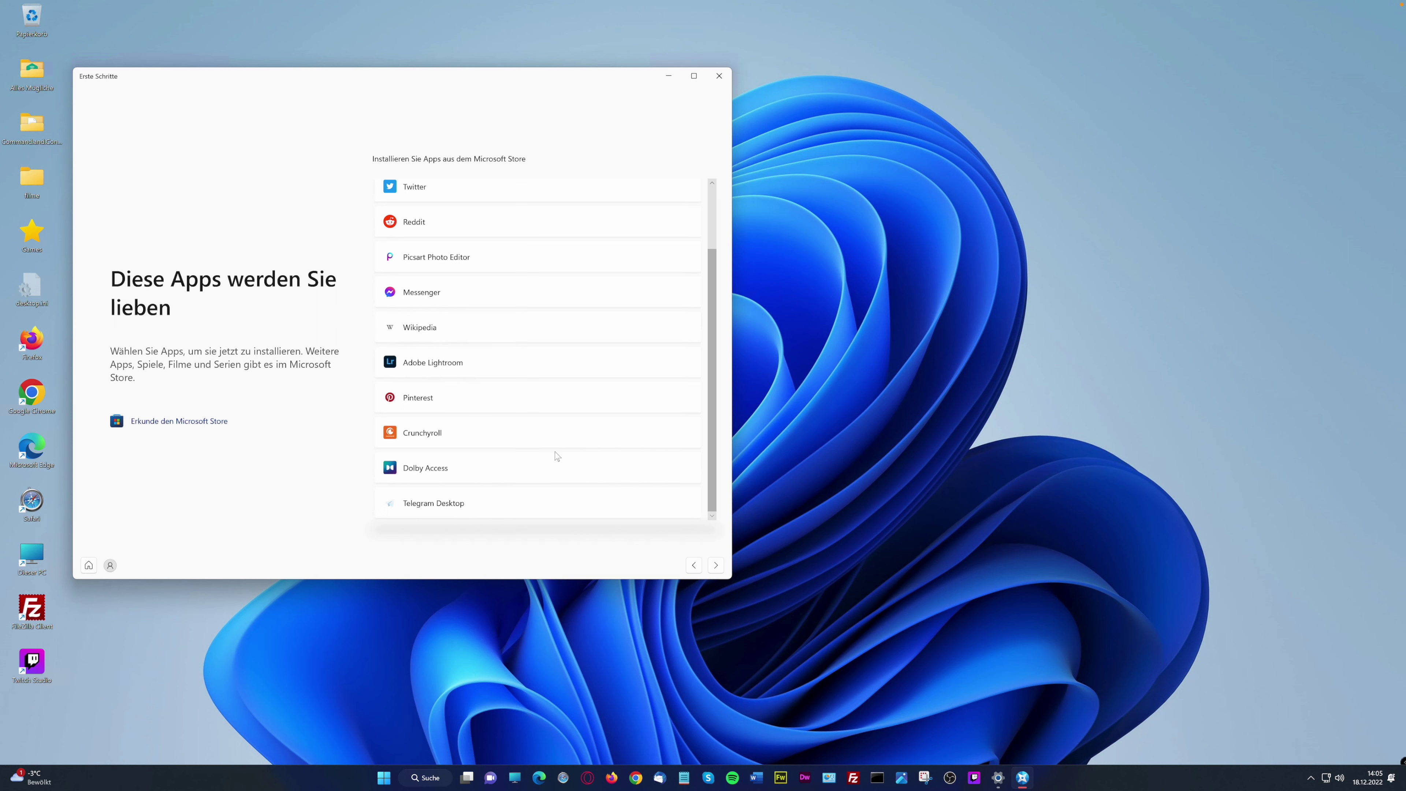
click(719, 76)
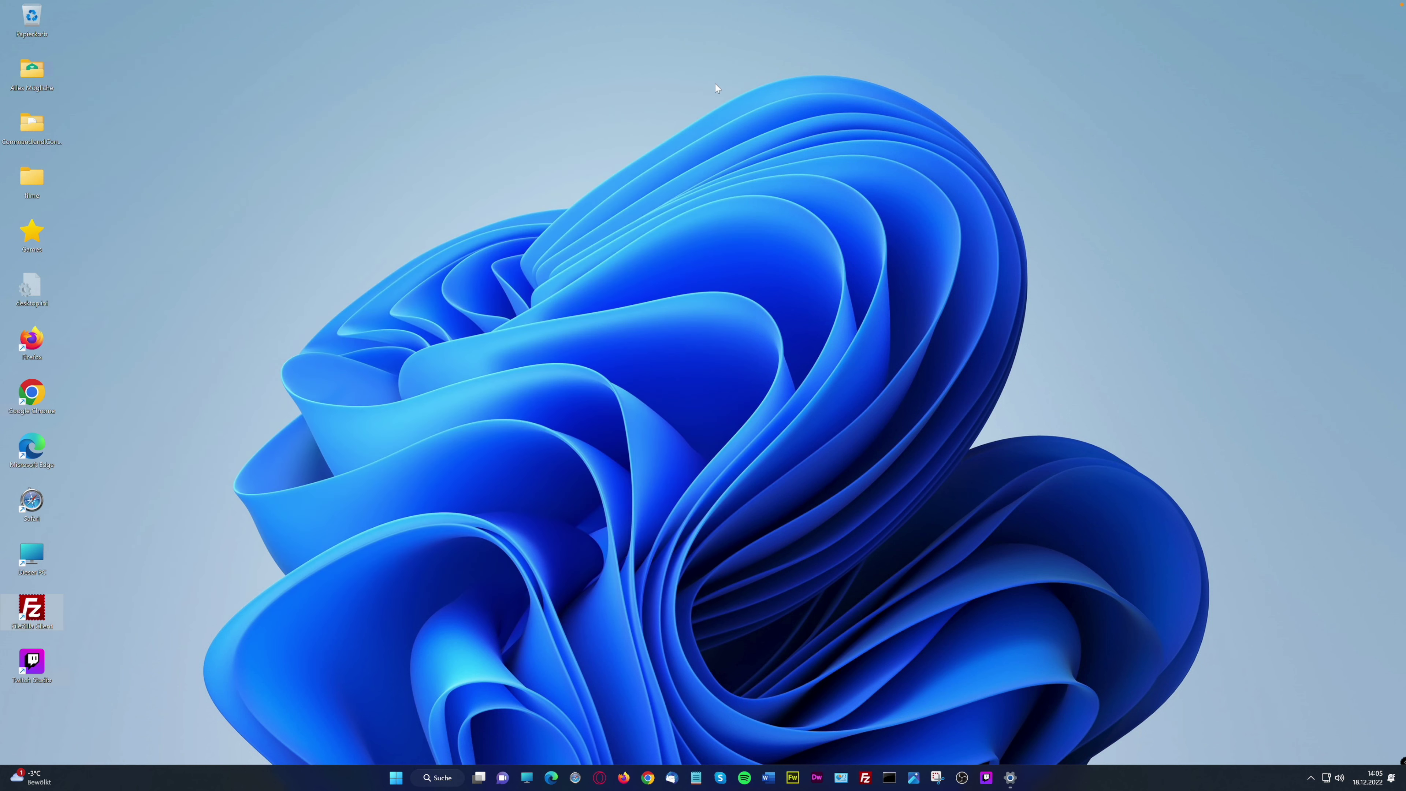
Launch Hilfe anfordern from the H section of the Start menu's Alle Apps list
click(396, 775)
click(818, 424)
scroll(662, 623, down, 5)
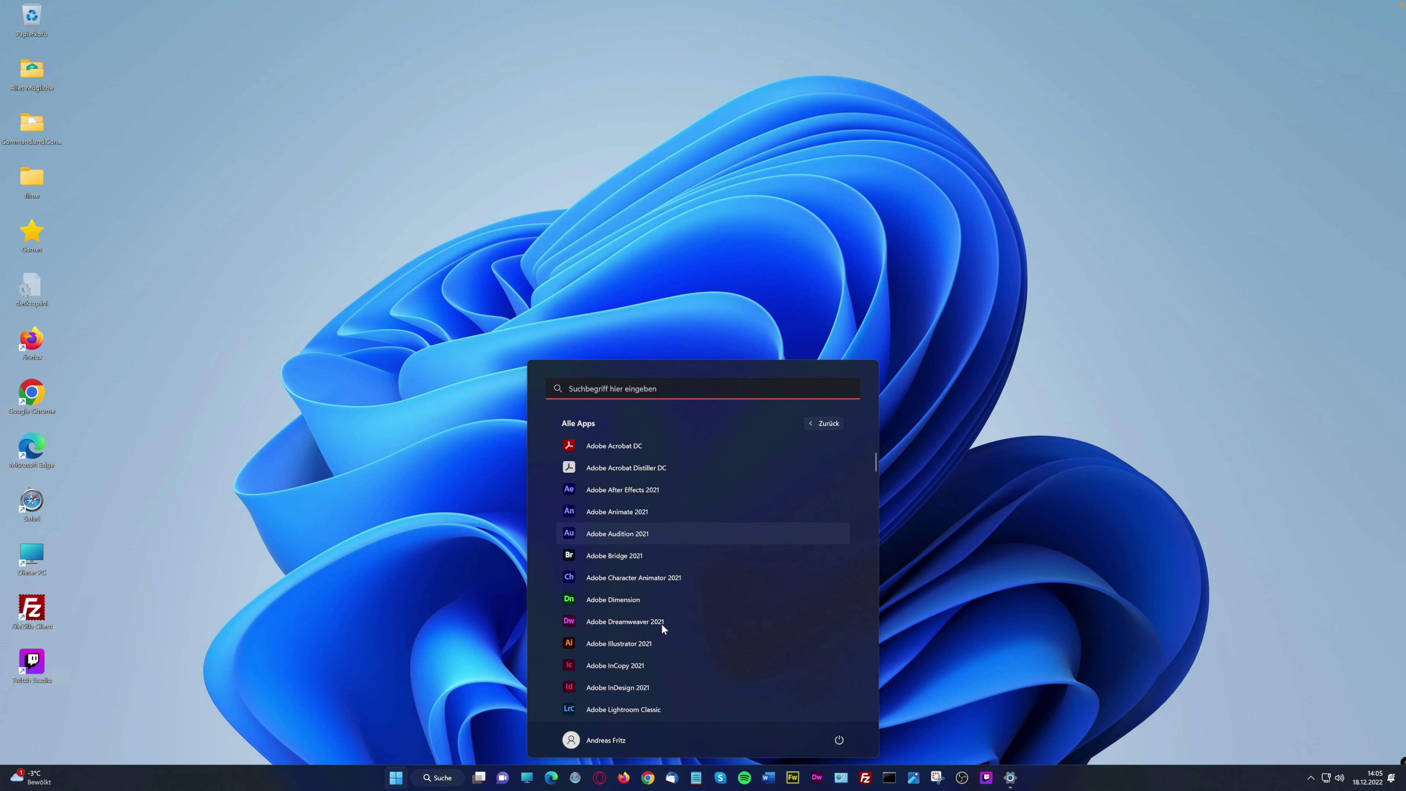
scroll(661, 624, down, 10)
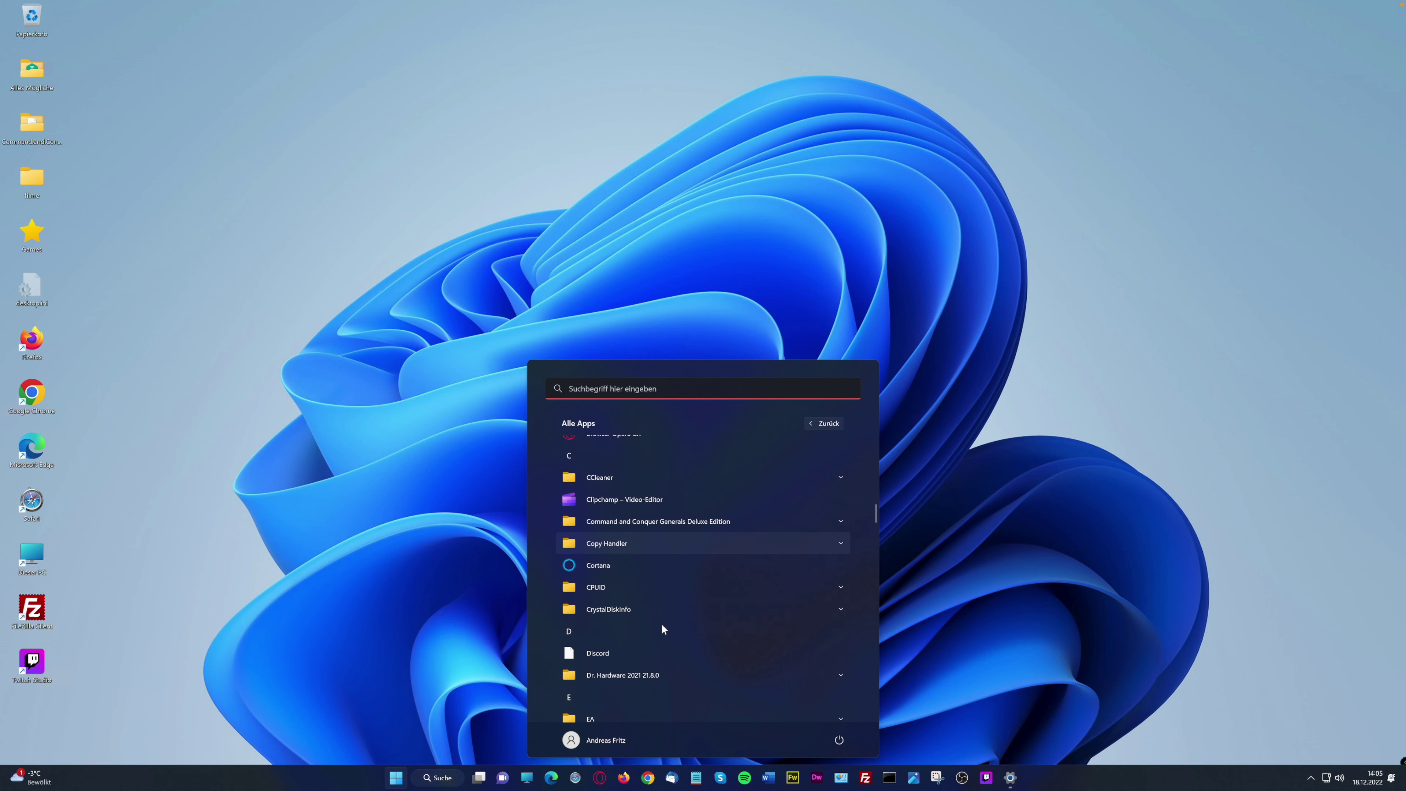
scroll(663, 625, down, 5)
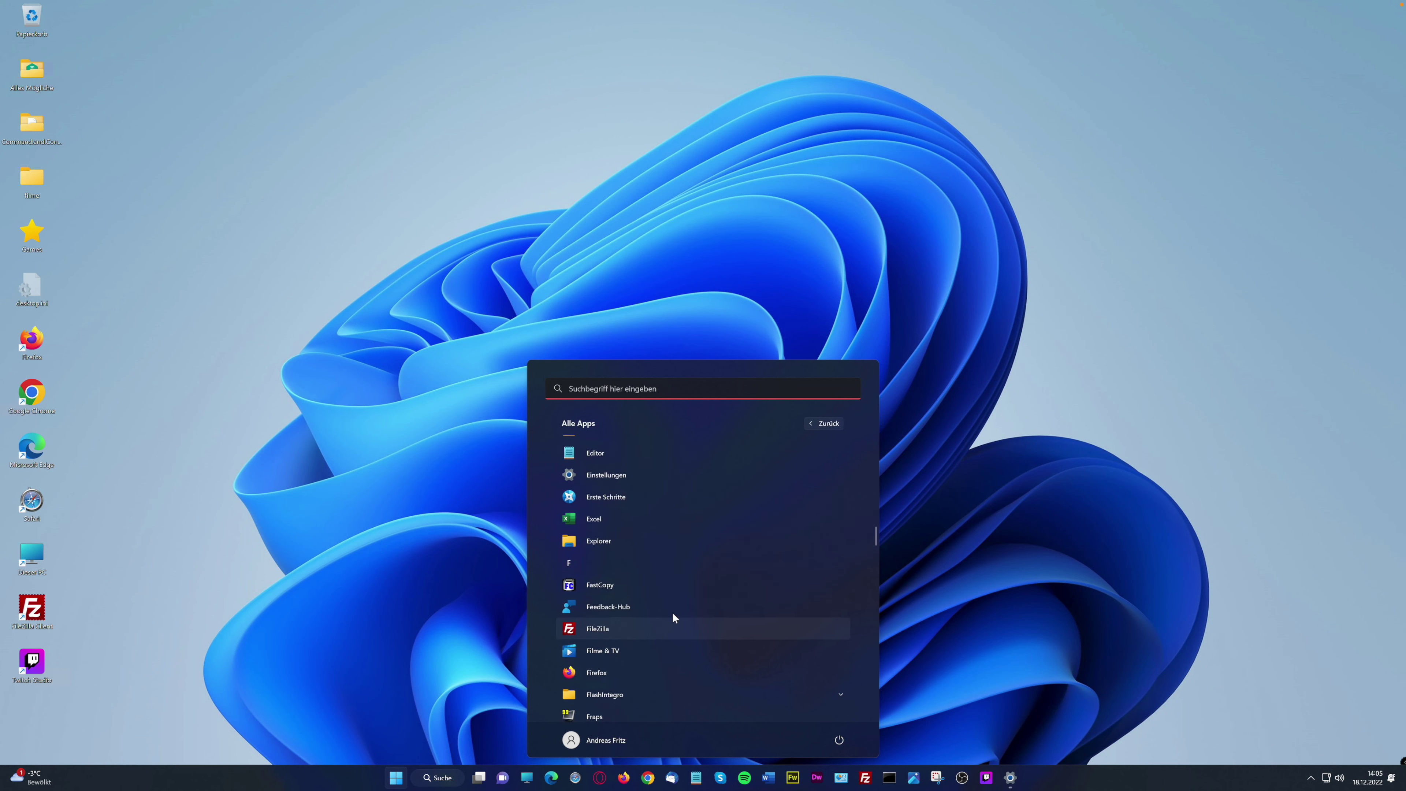
scroll(664, 654, down, 1)
scroll(663, 650, down, 4)
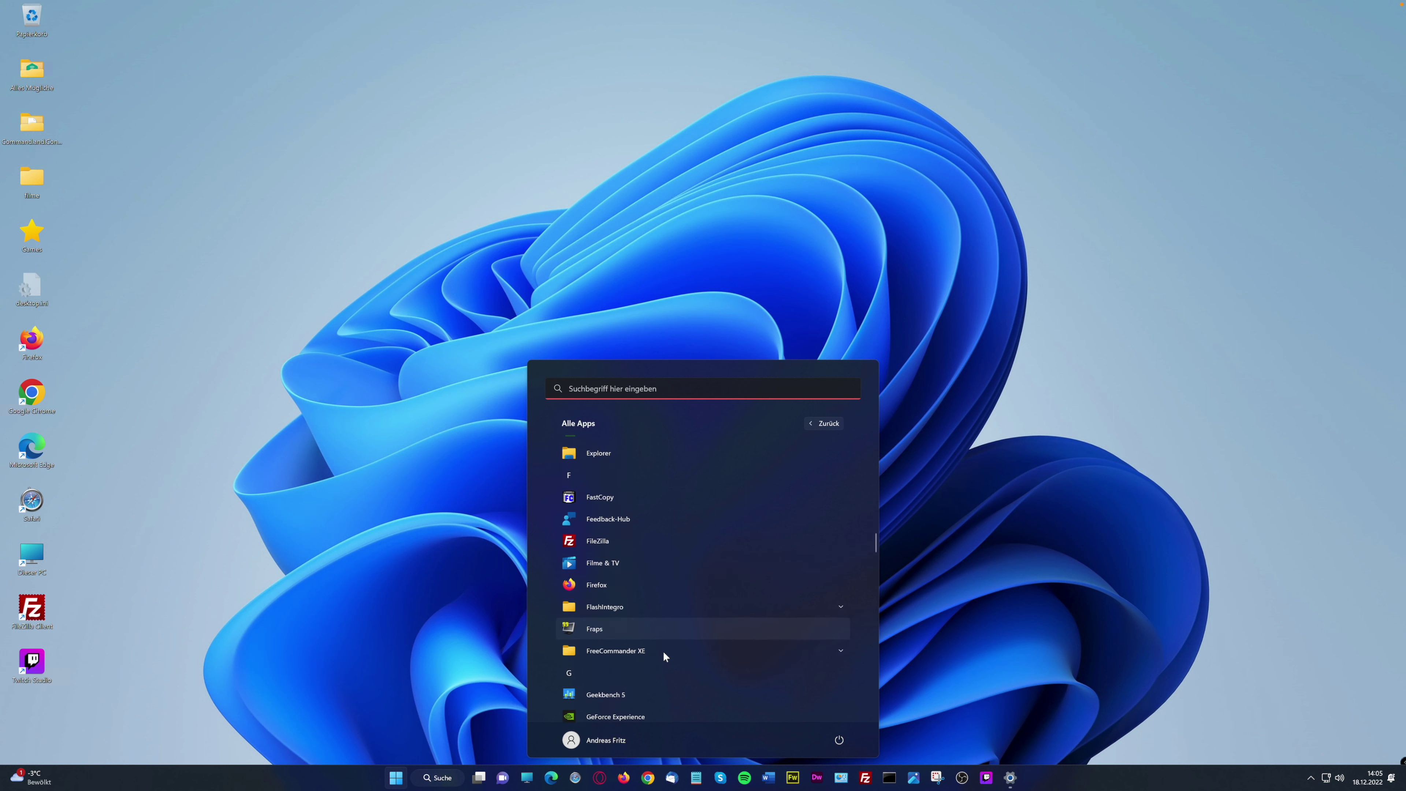
scroll(663, 651, down, 5)
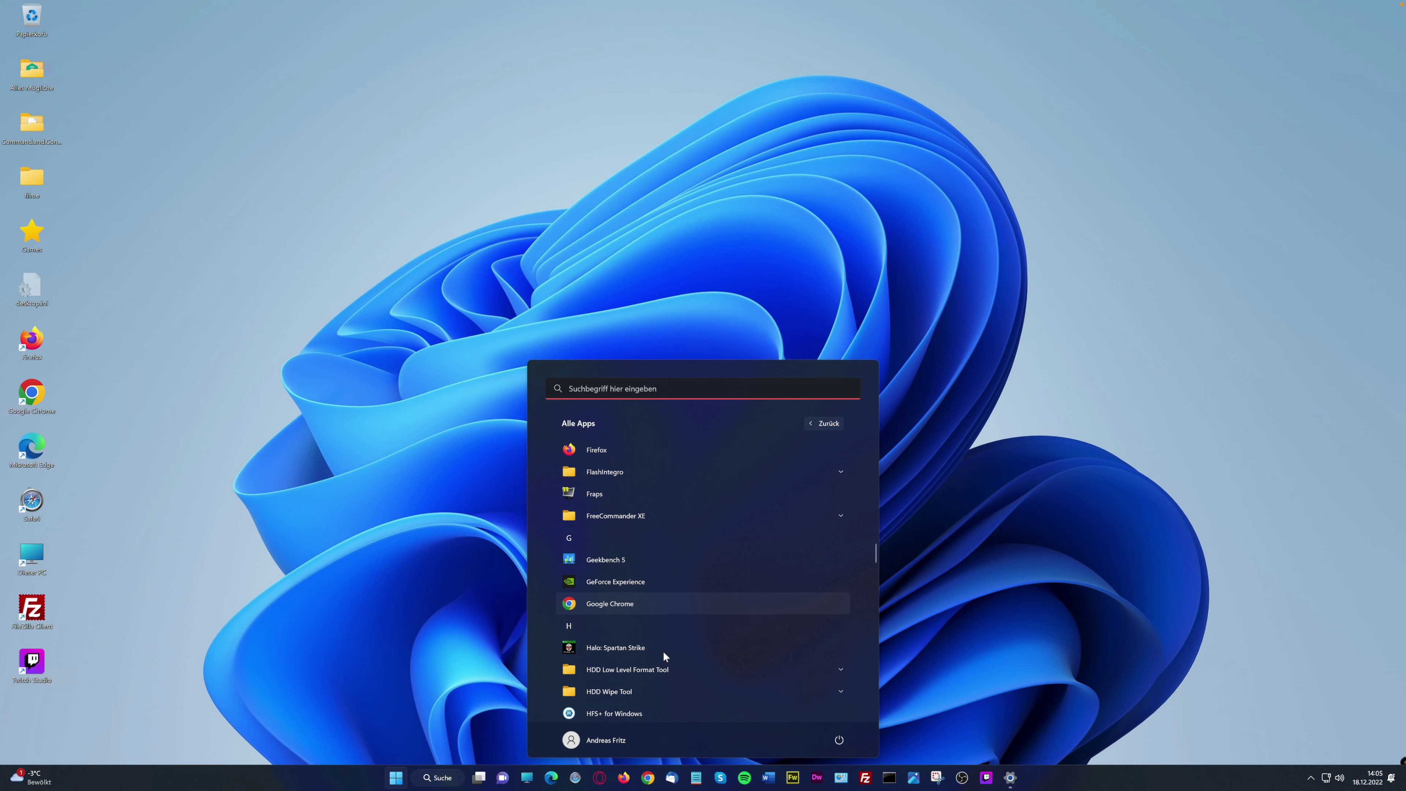
scroll(663, 651, down, 1)
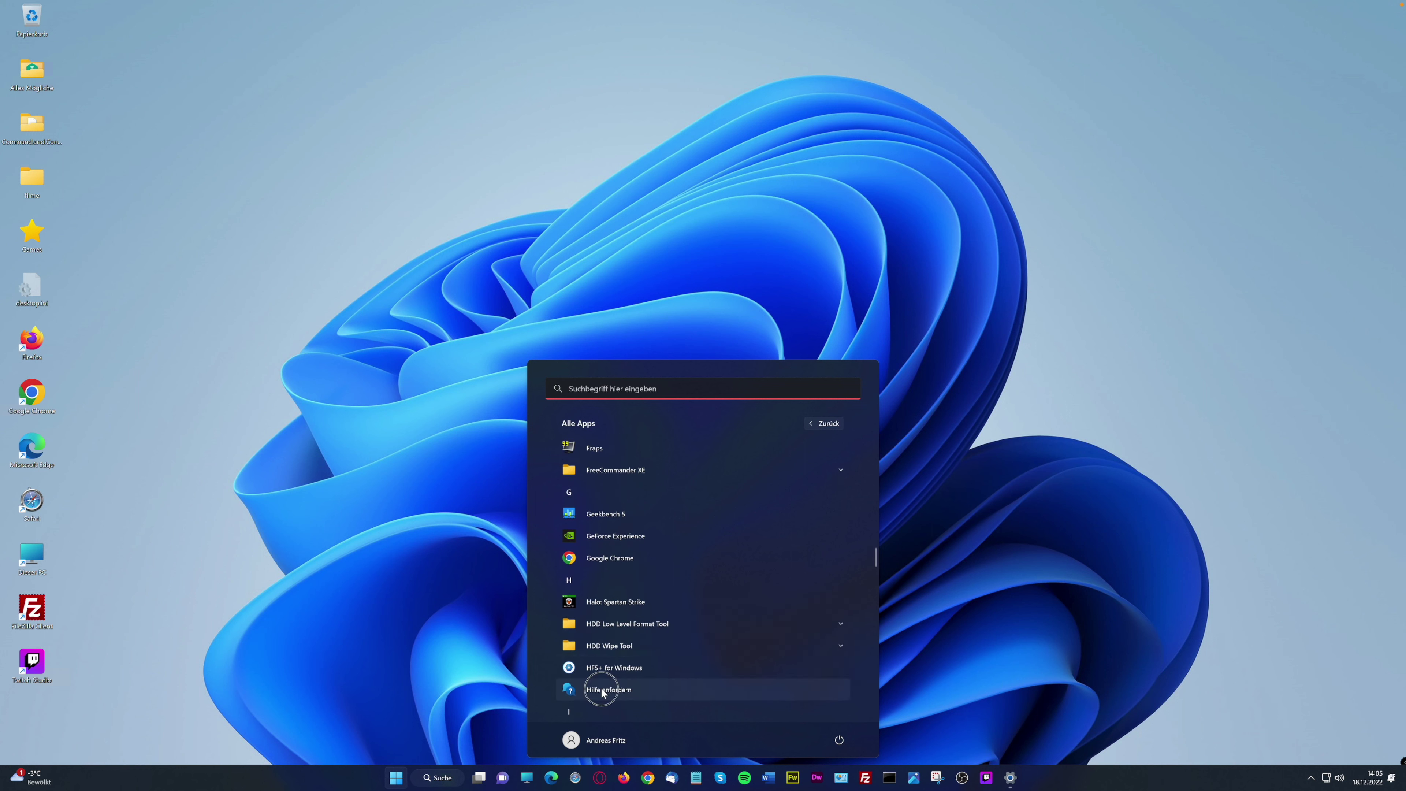
click(600, 686)
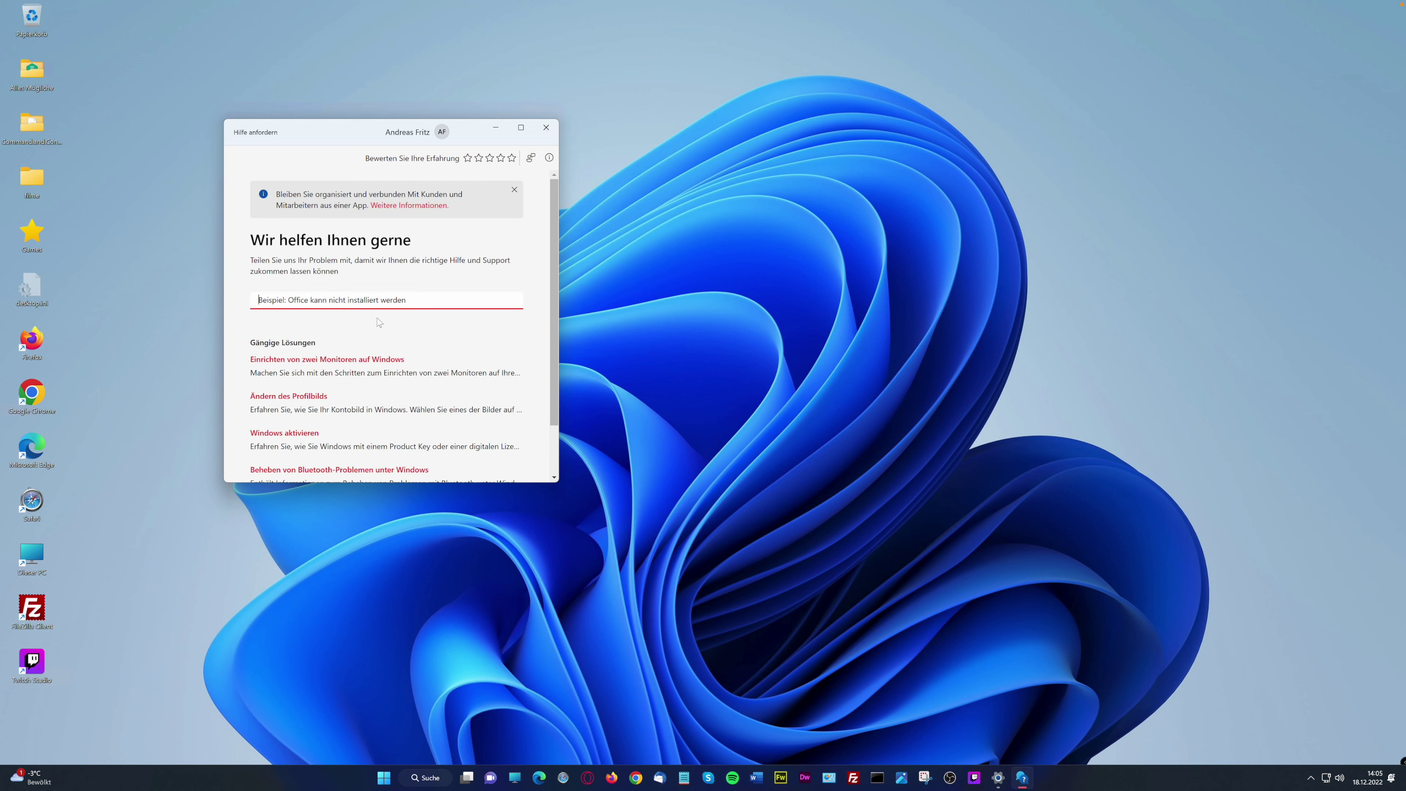
Search Hilfe anfordern for 'windows stürzt ab', read the results, then close the app
text(windows stürzt ab)
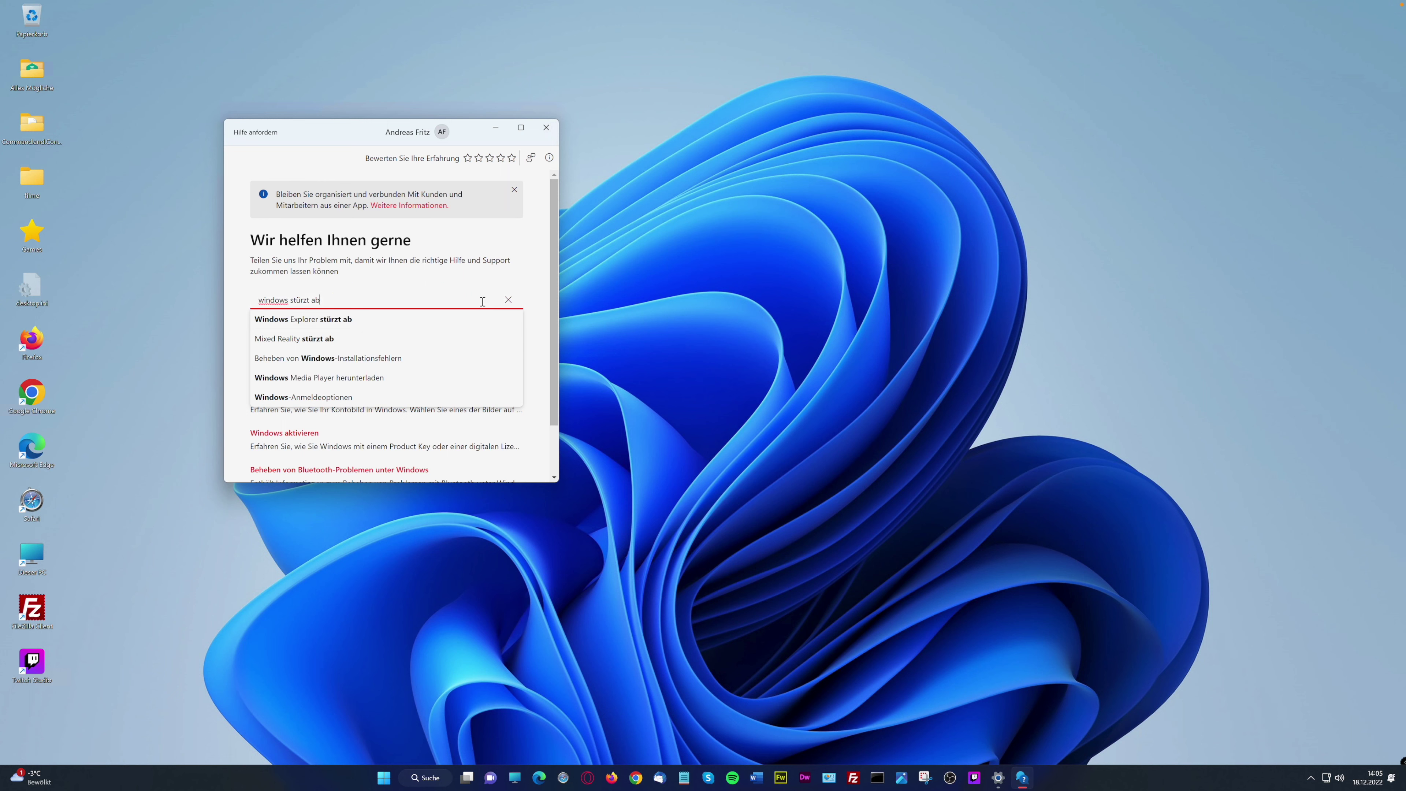
key(Return)
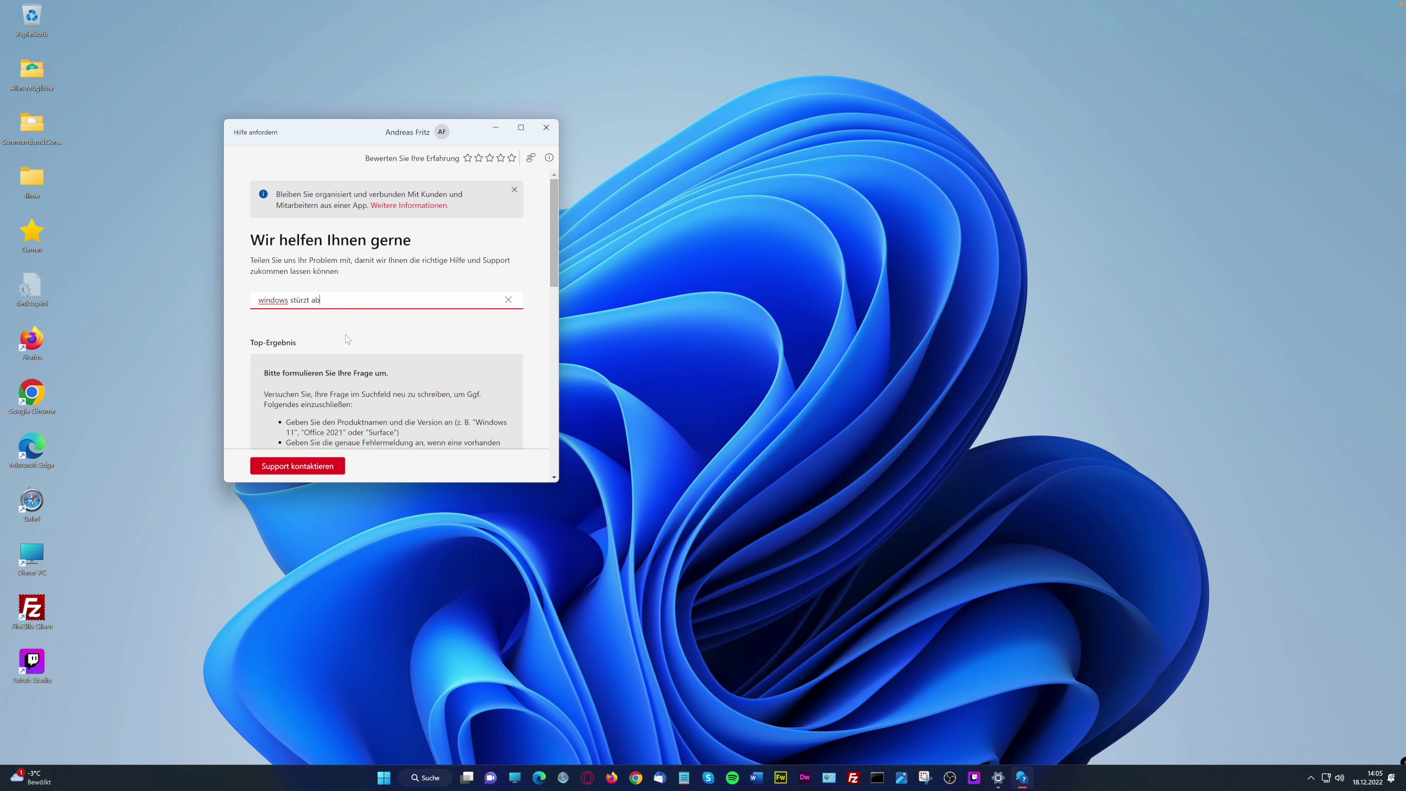
scroll(489, 362, down, 2)
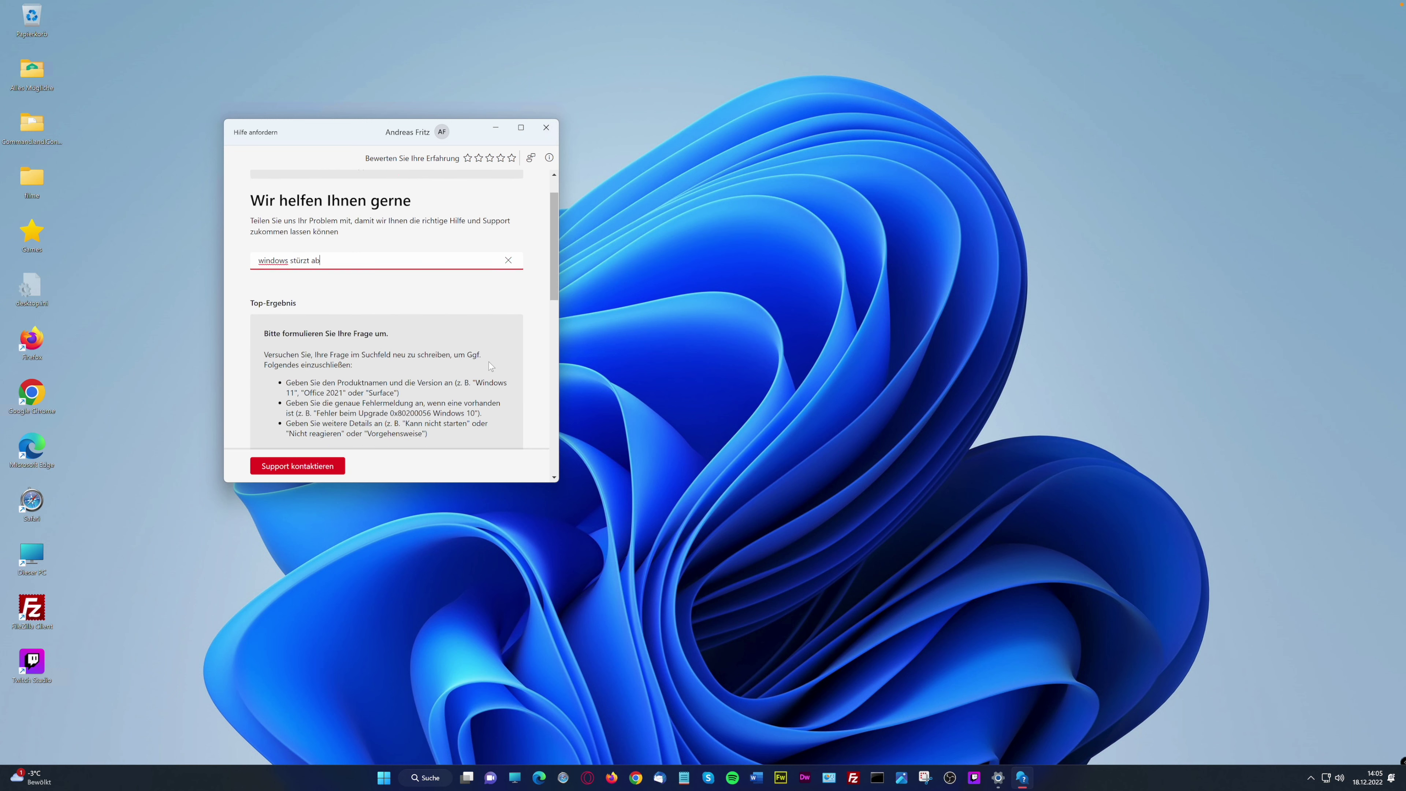
scroll(489, 362, down, 3)
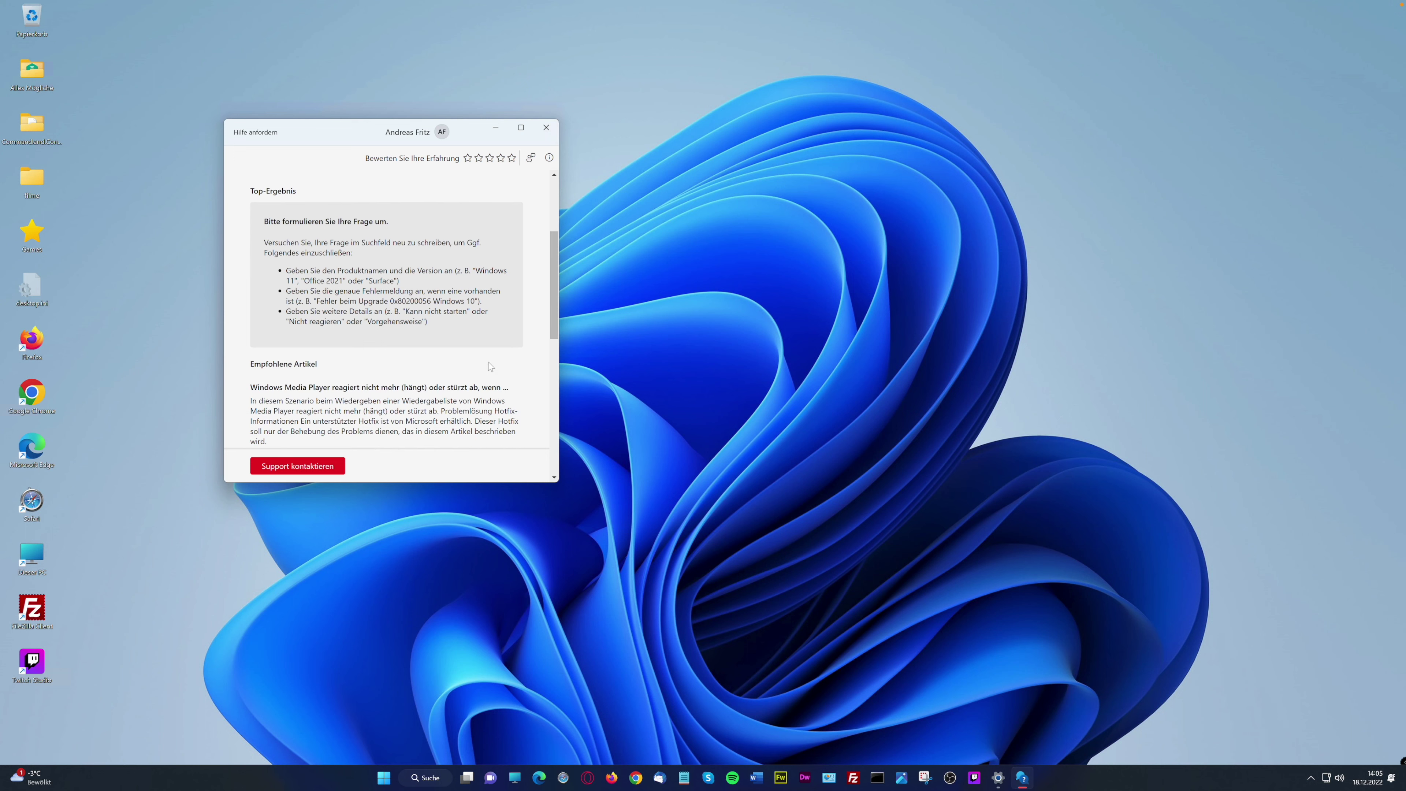
scroll(488, 365, down, 5)
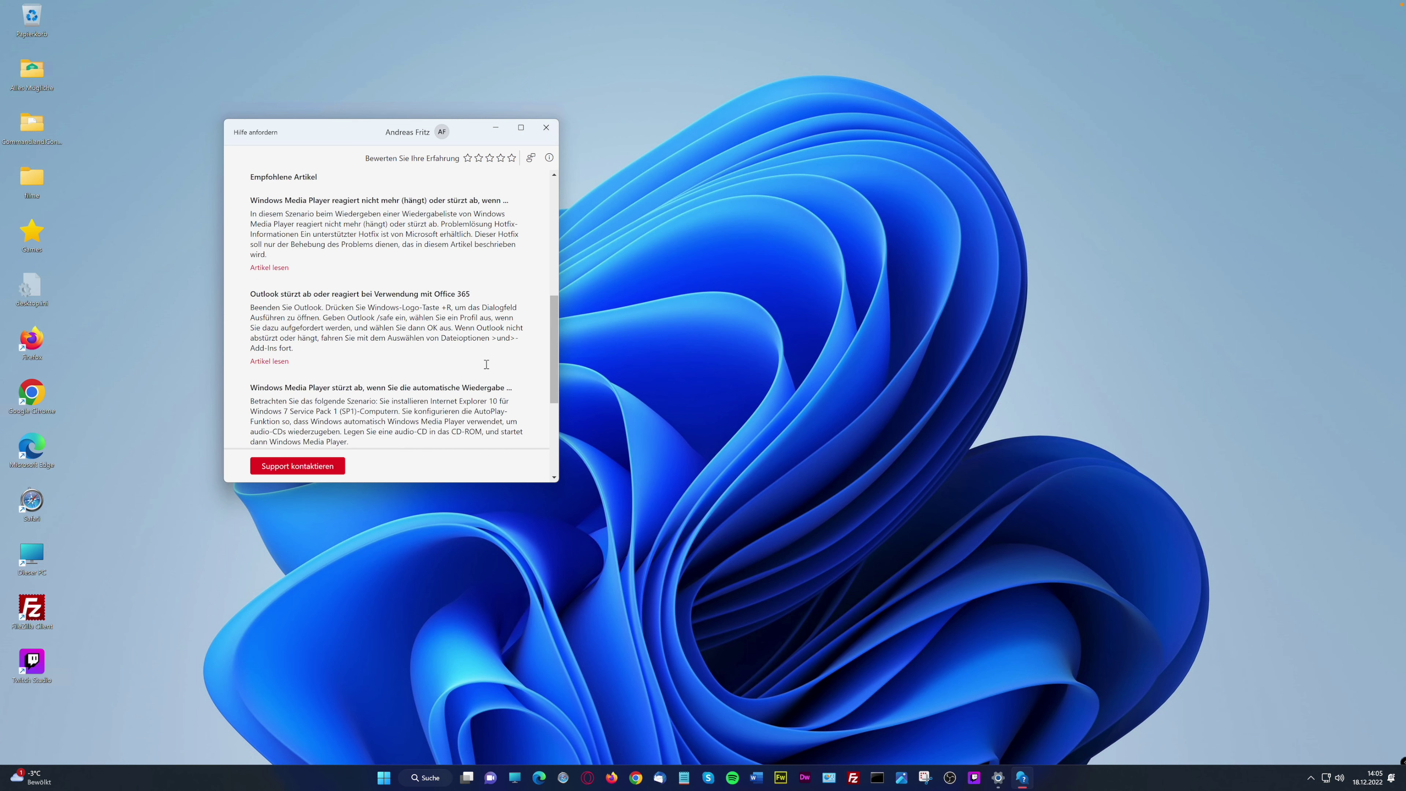
scroll(486, 364, down, 1)
scroll(485, 364, up, 2)
scroll(485, 363, up, 5)
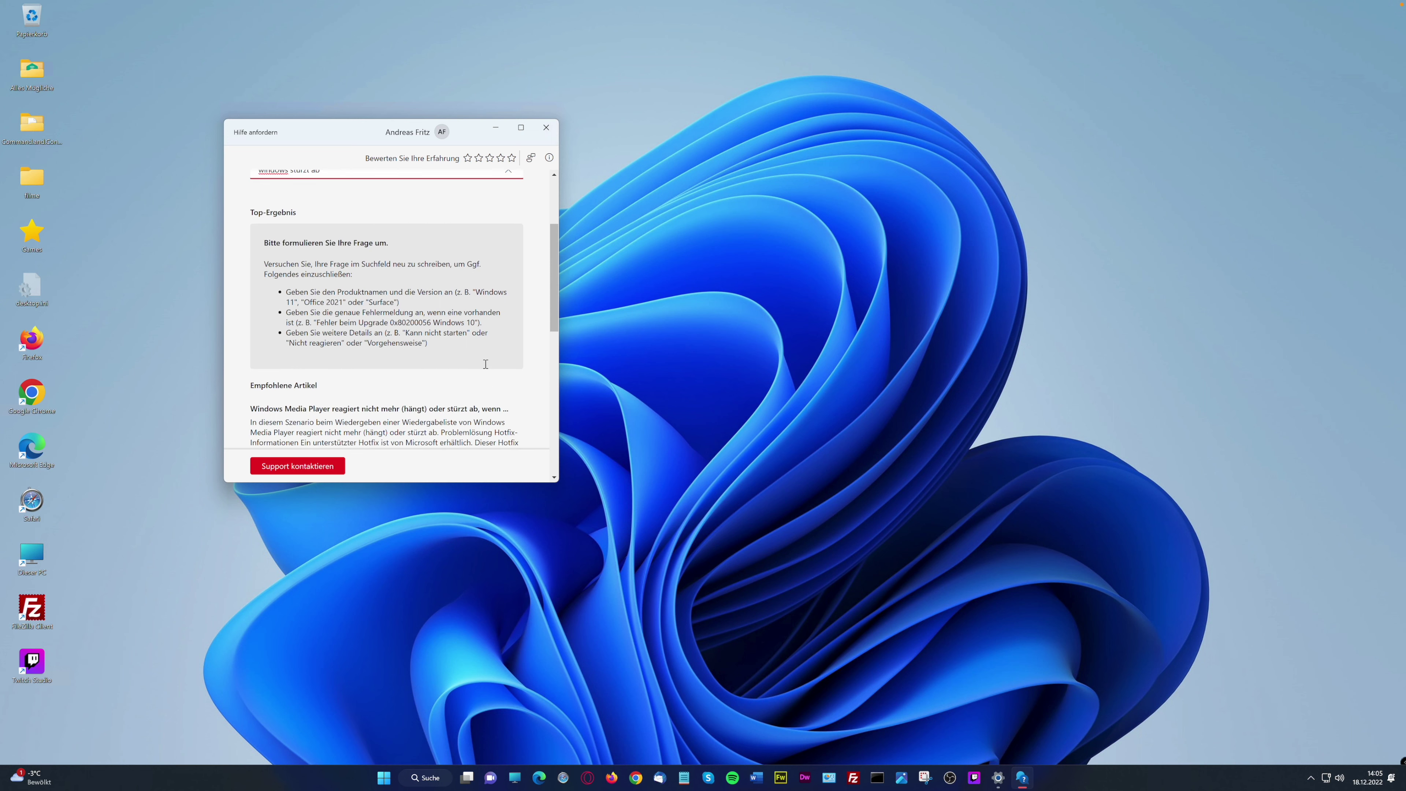
scroll(485, 364, up, 3)
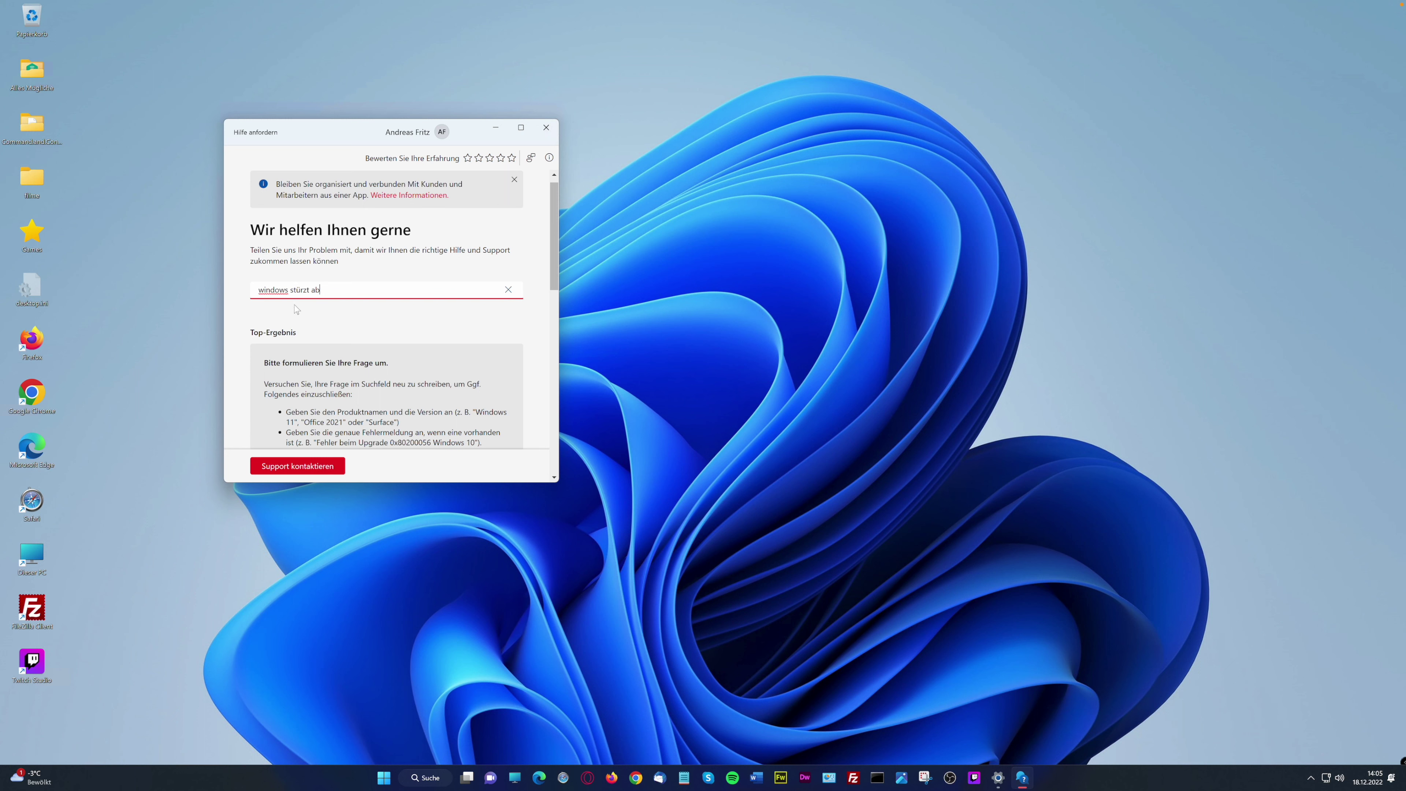
click(547, 128)
Open the Alle Apps list and scroll down to the K section showing Kamera
click(397, 781)
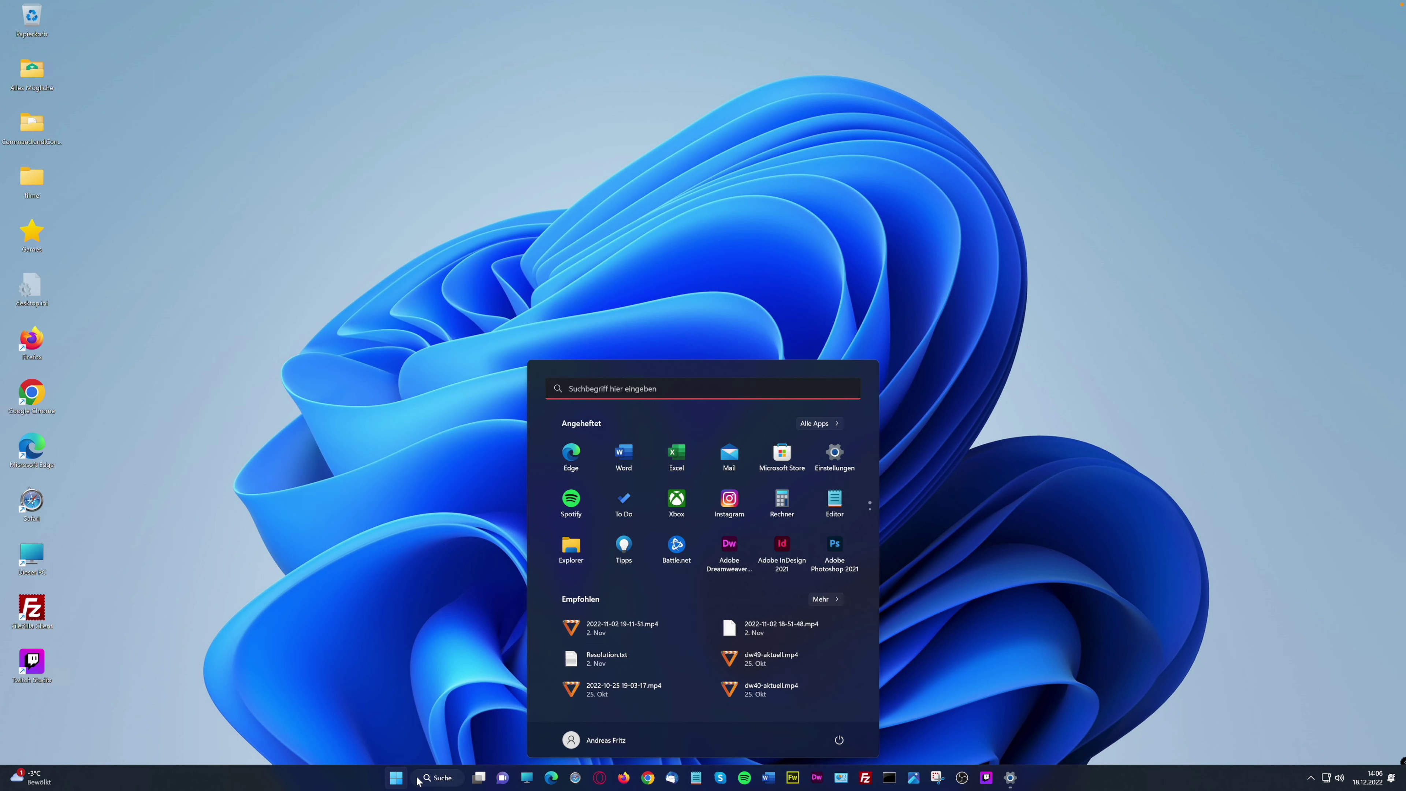
click(830, 427)
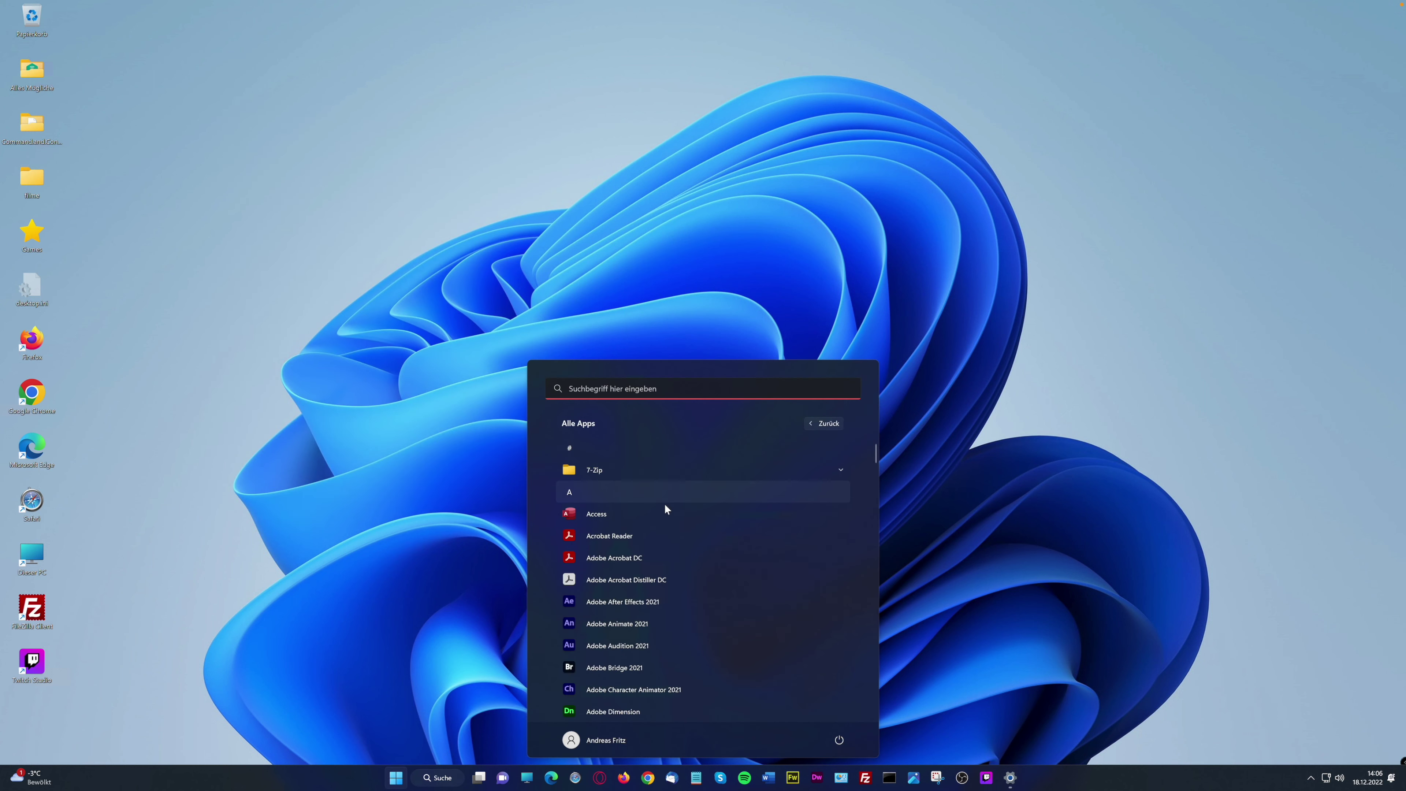
scroll(647, 565, down, 5)
scroll(647, 566, down, 3)
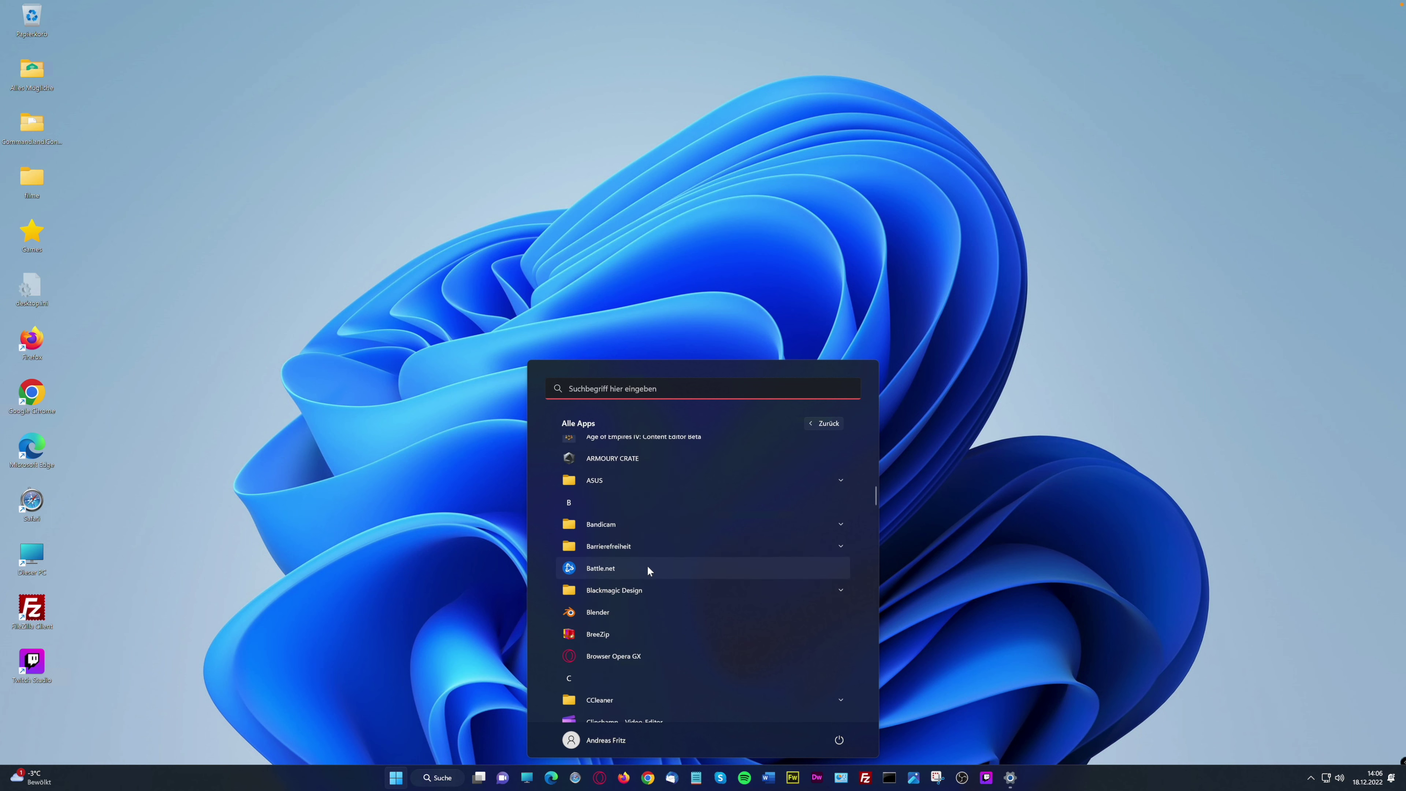
scroll(648, 566, down, 6)
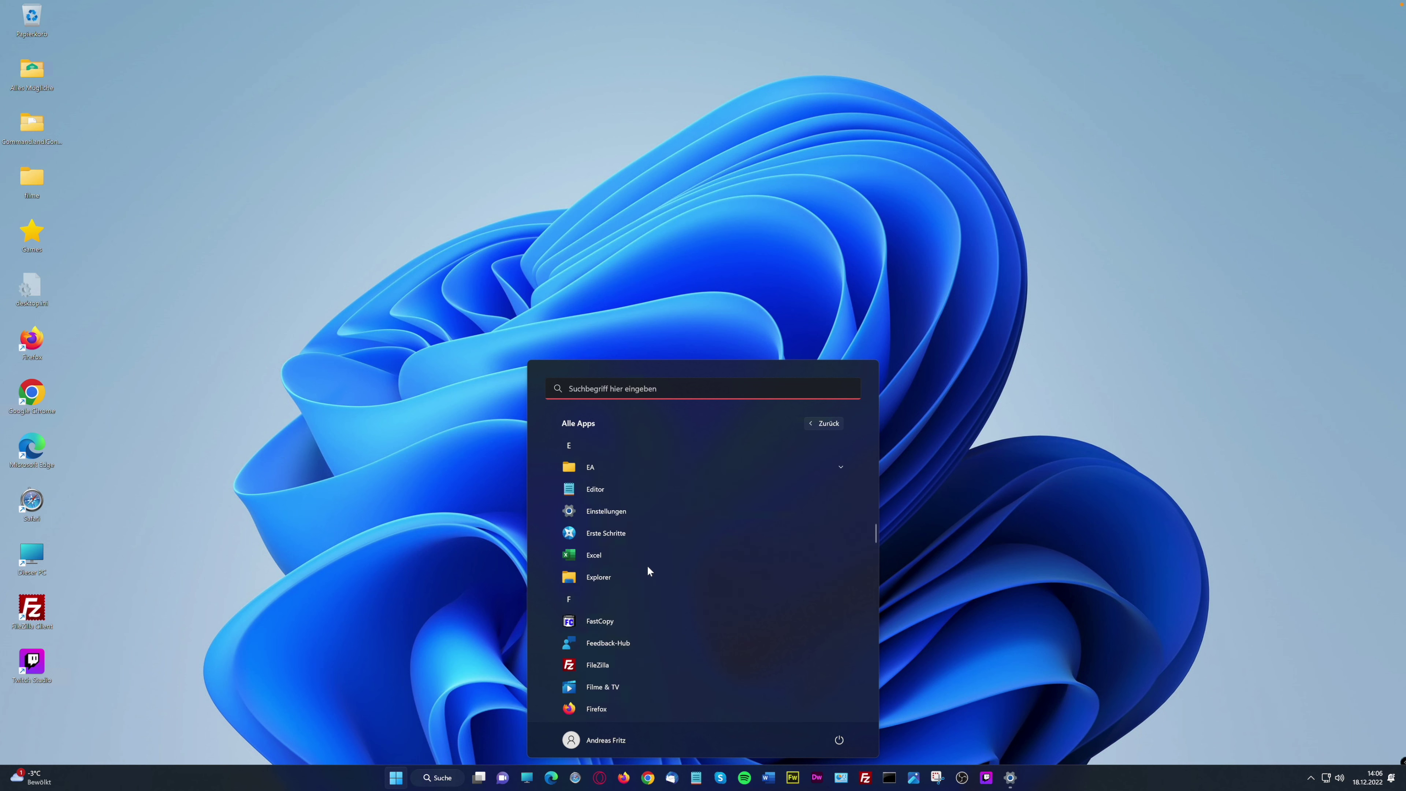
scroll(711, 616, up, 1)
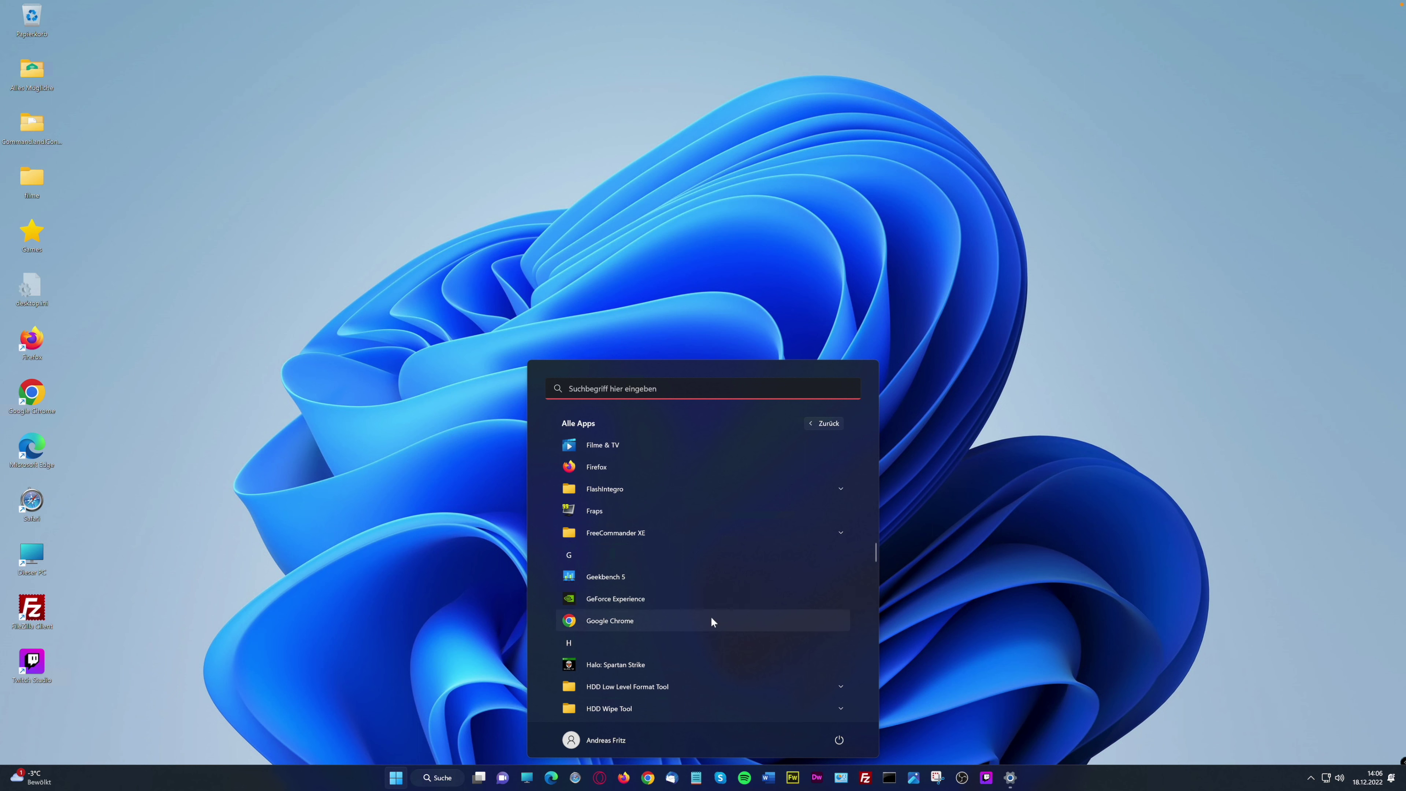
scroll(711, 622, down, 5)
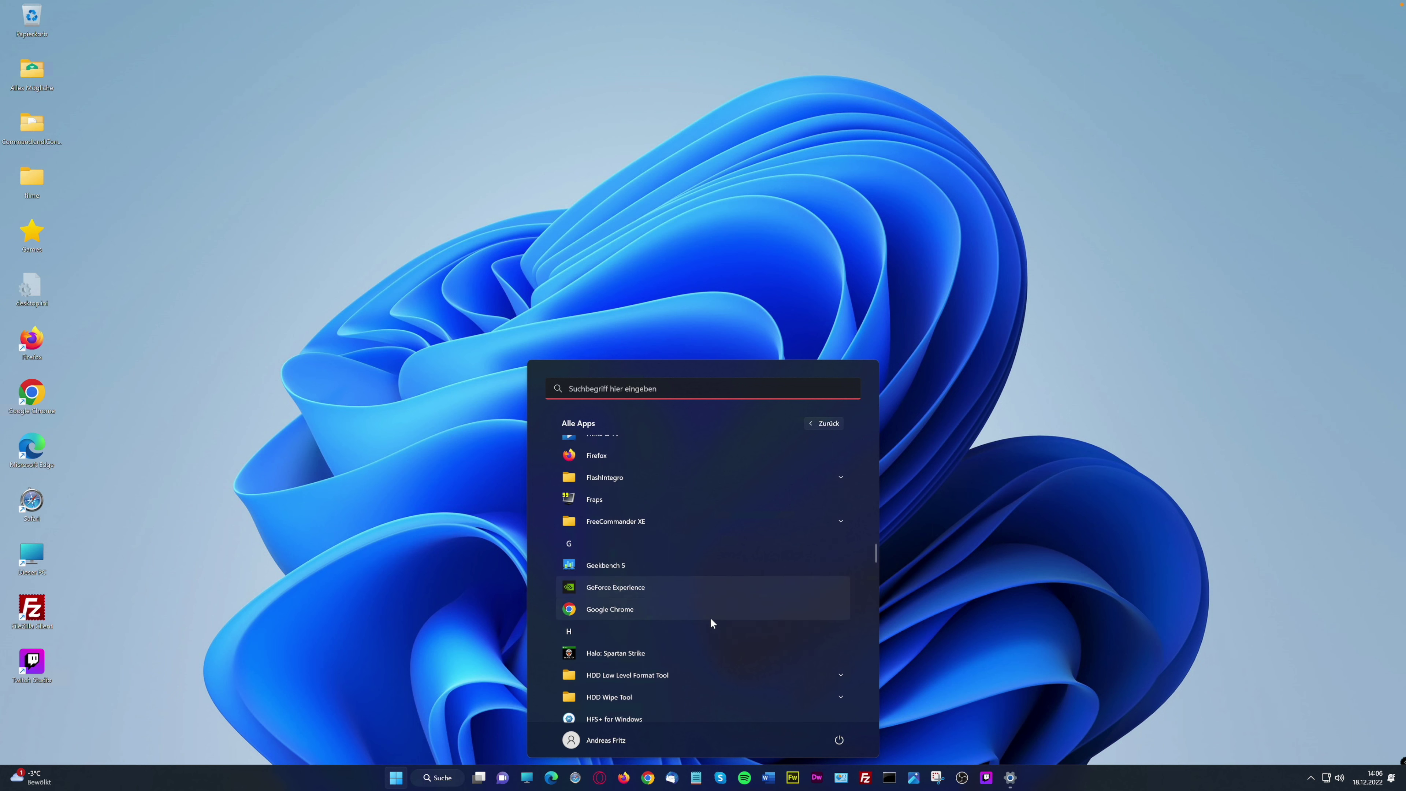
scroll(710, 621, down, 5)
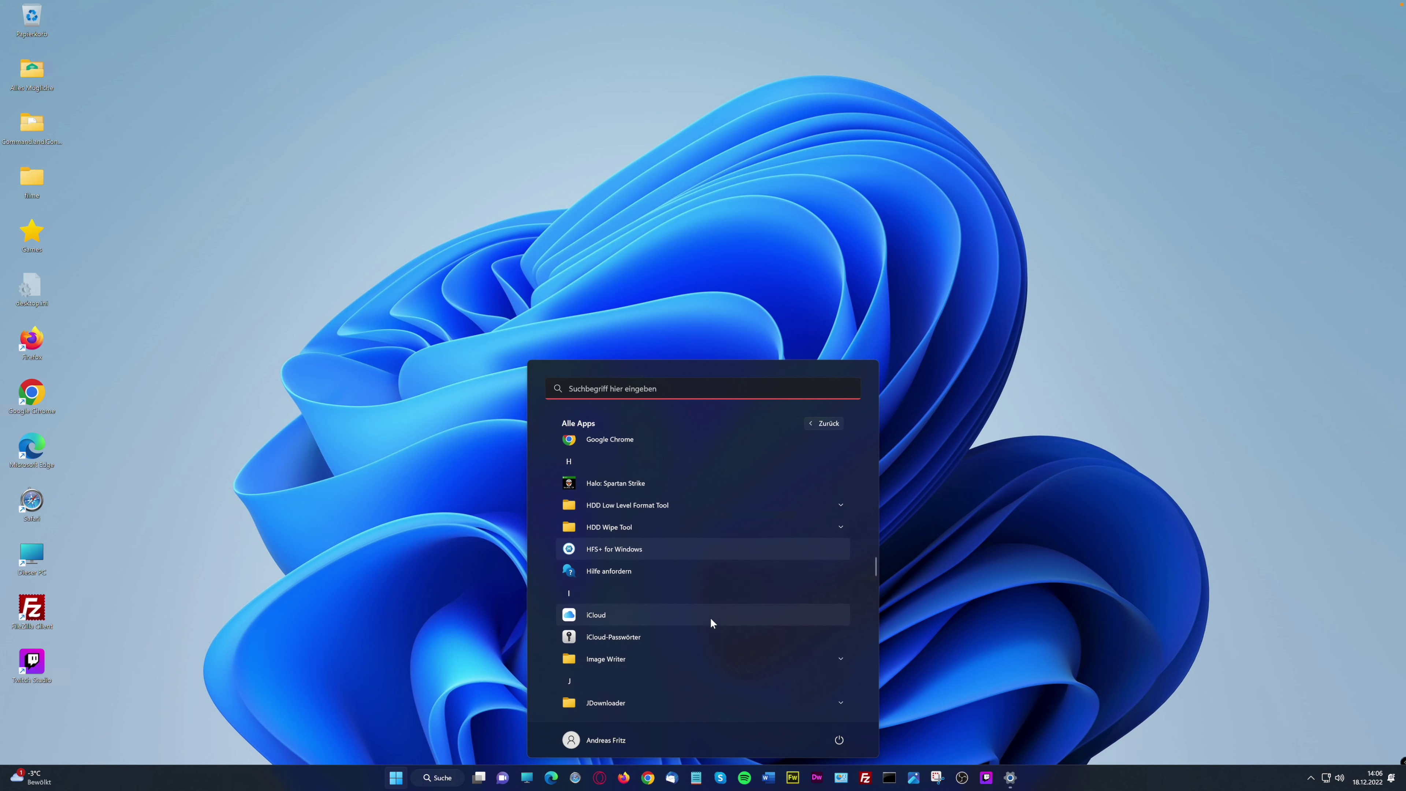
scroll(709, 618, down, 1)
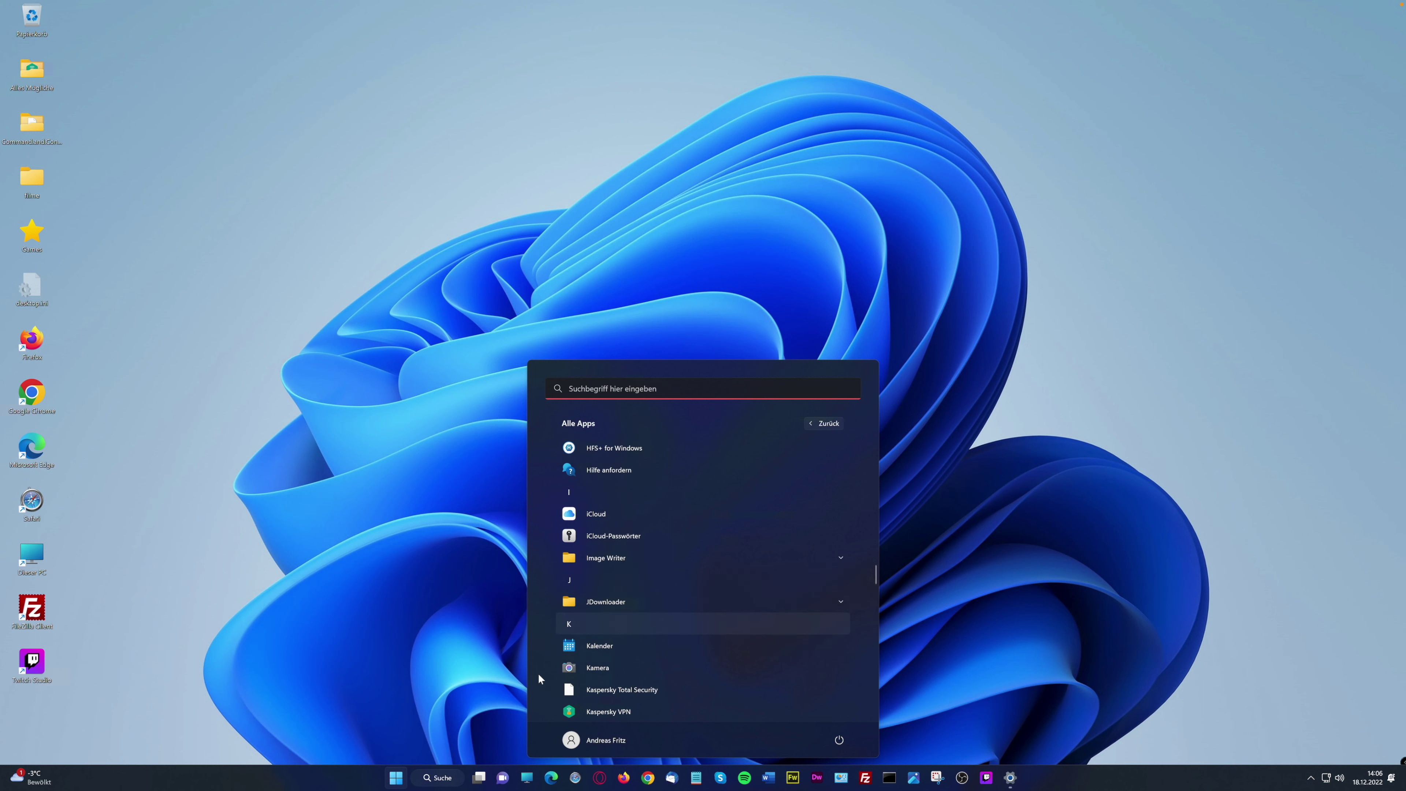
Launch Kamera and try photo and video modes, then switch camera sources back to the webcam
click(605, 669)
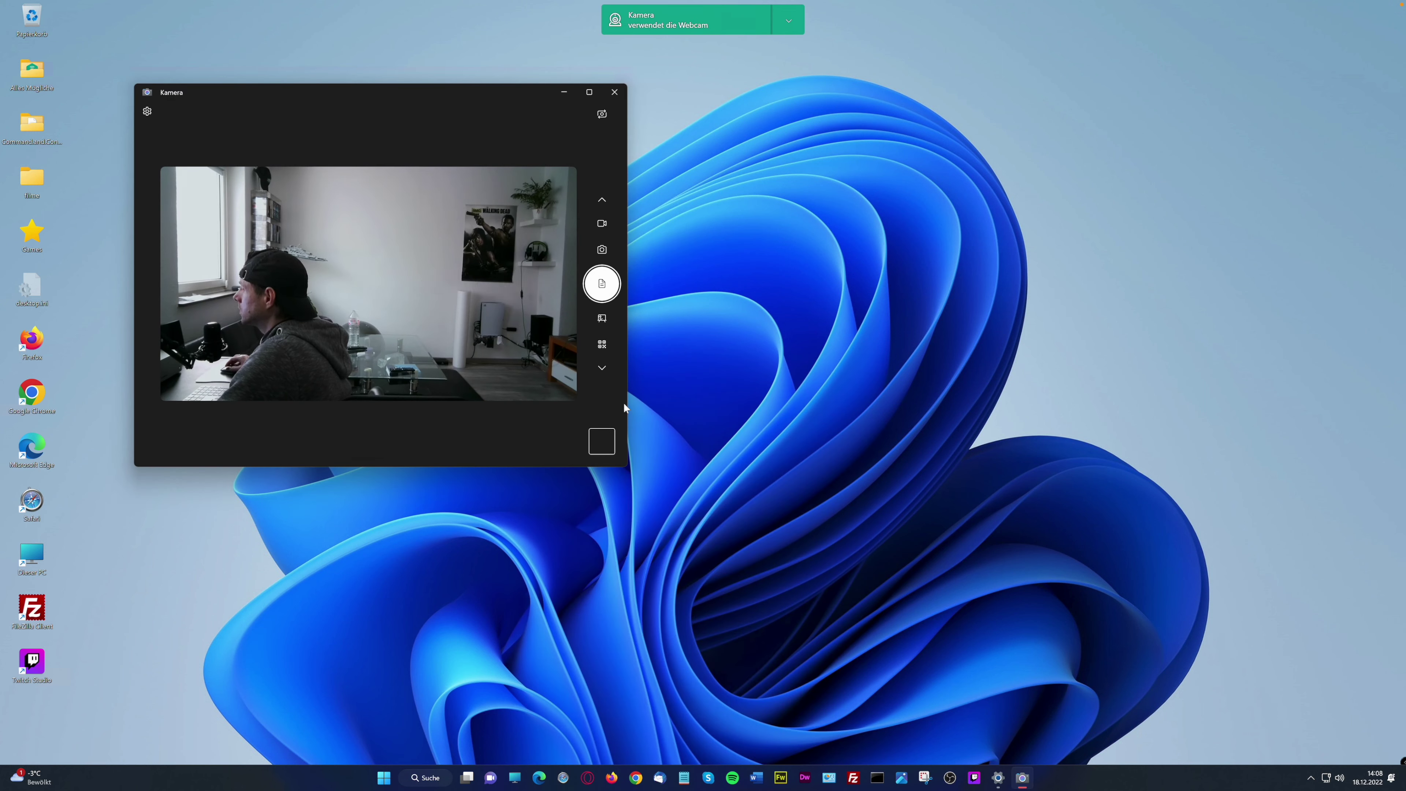
click(602, 200)
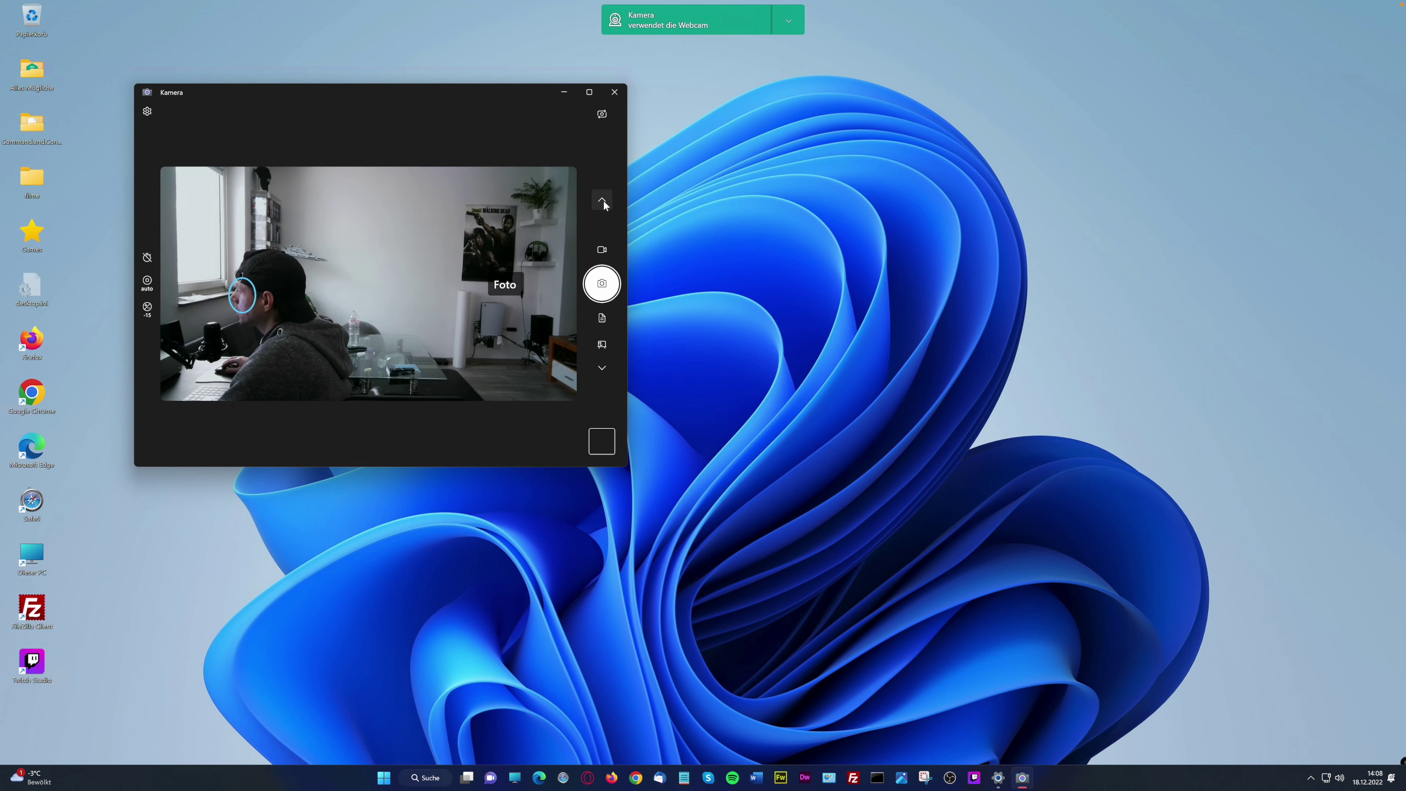
click(602, 200)
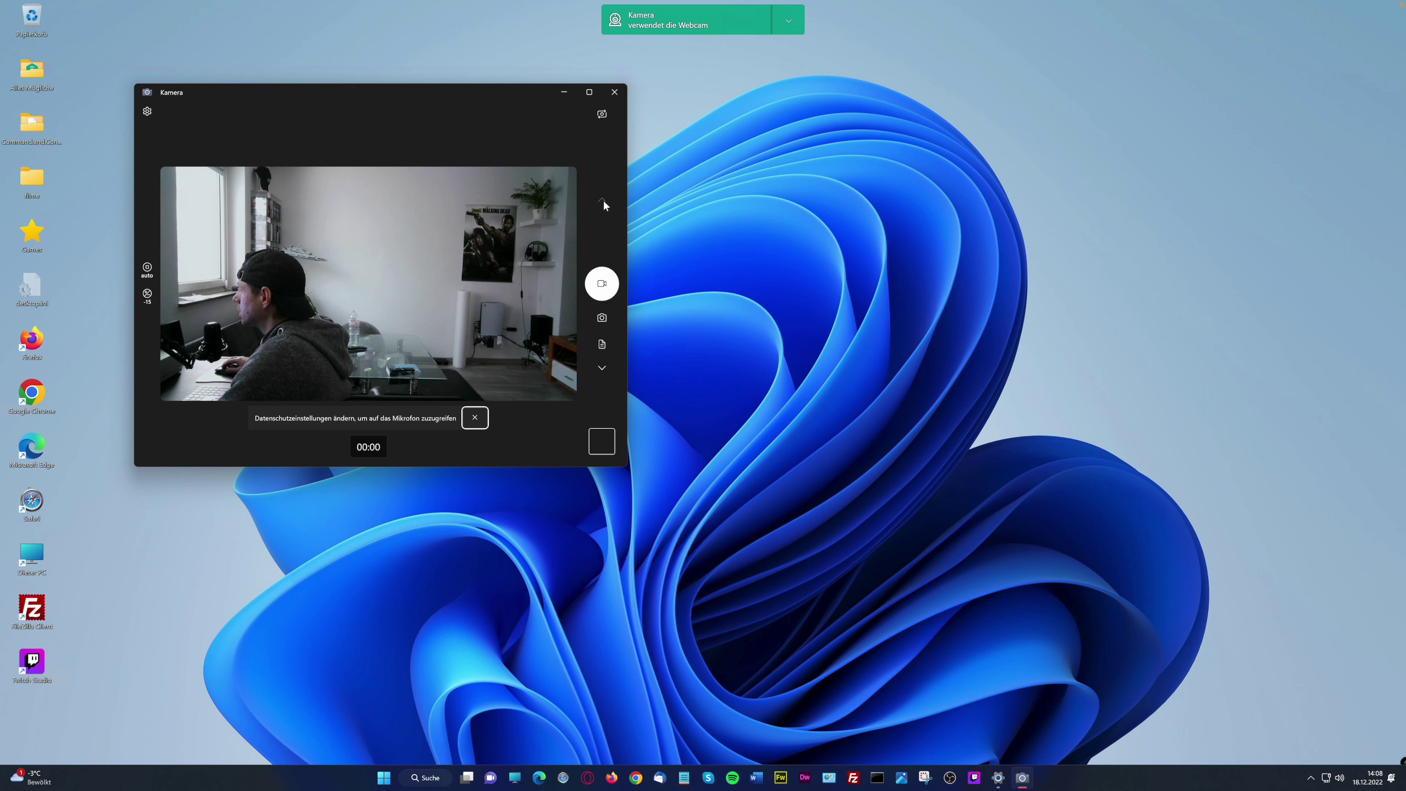
click(602, 114)
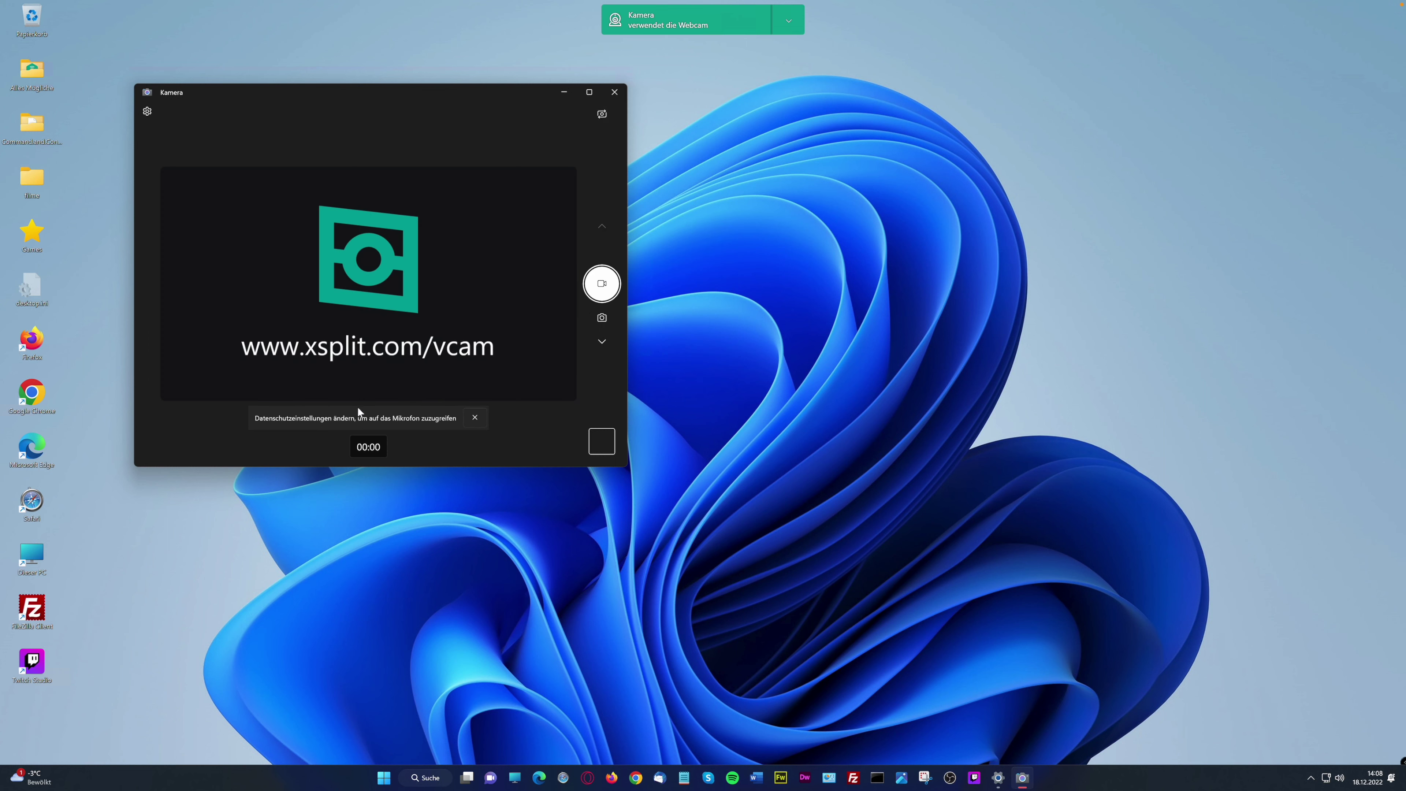
click(601, 114)
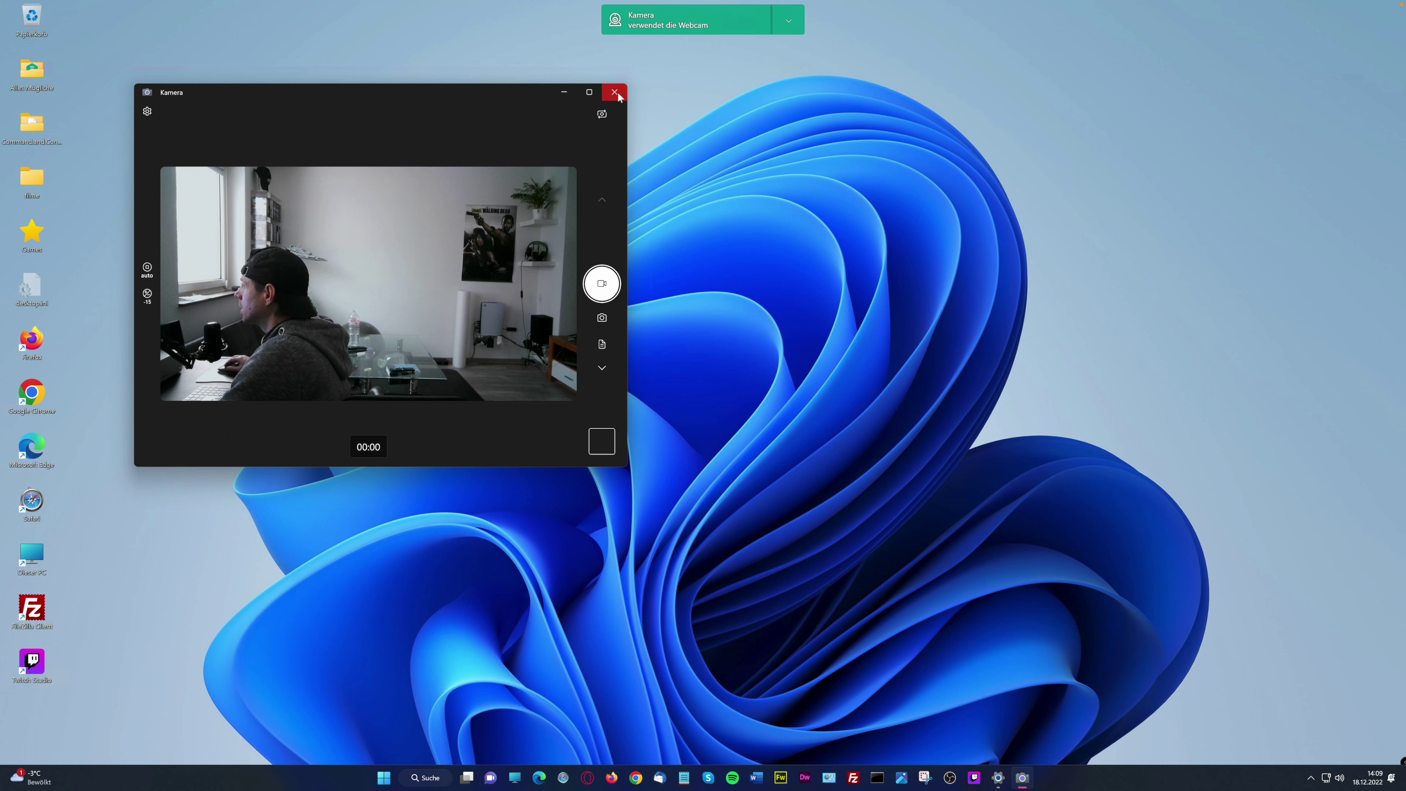
click(145, 111)
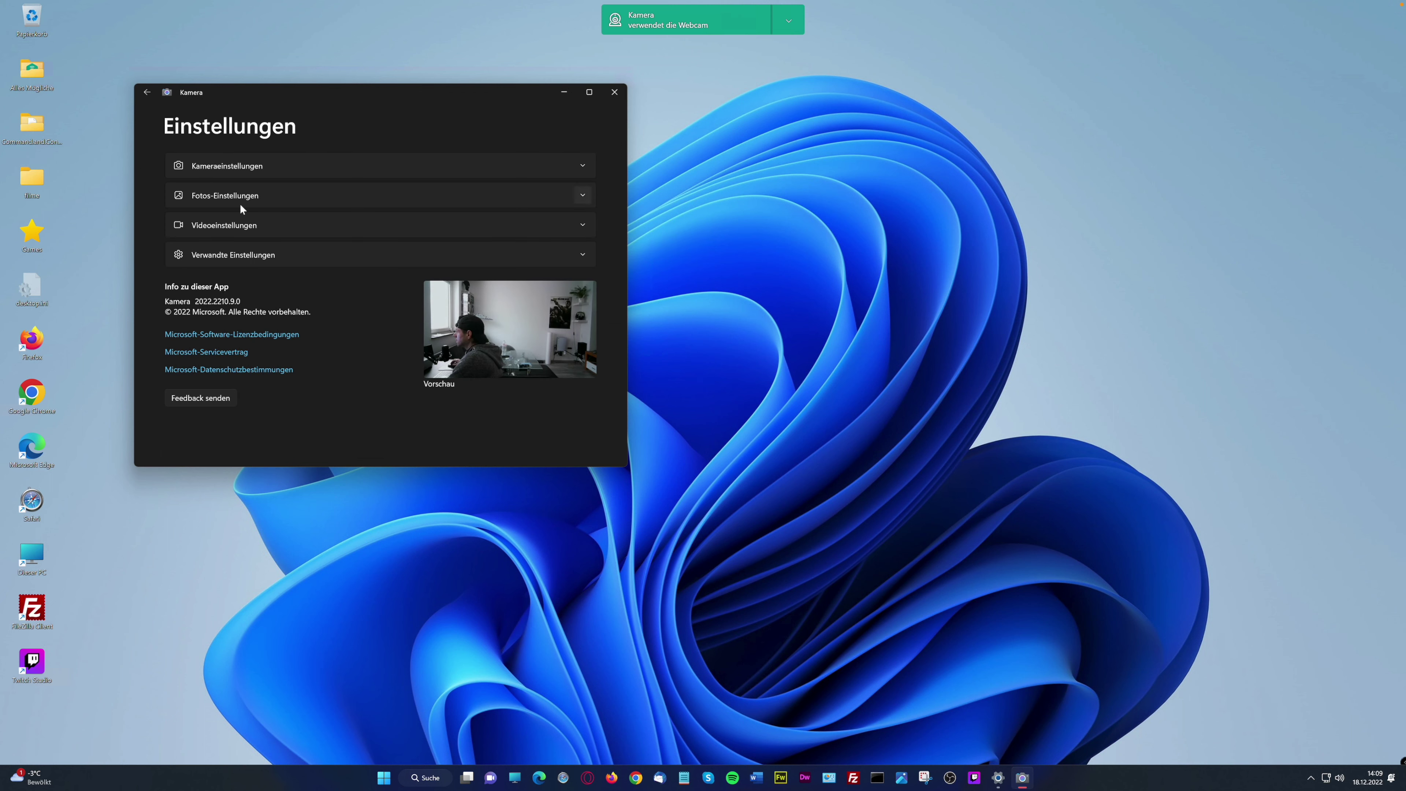
Expand the photo settings and keep the 8,3MP 16:9 photo quality
click(582, 166)
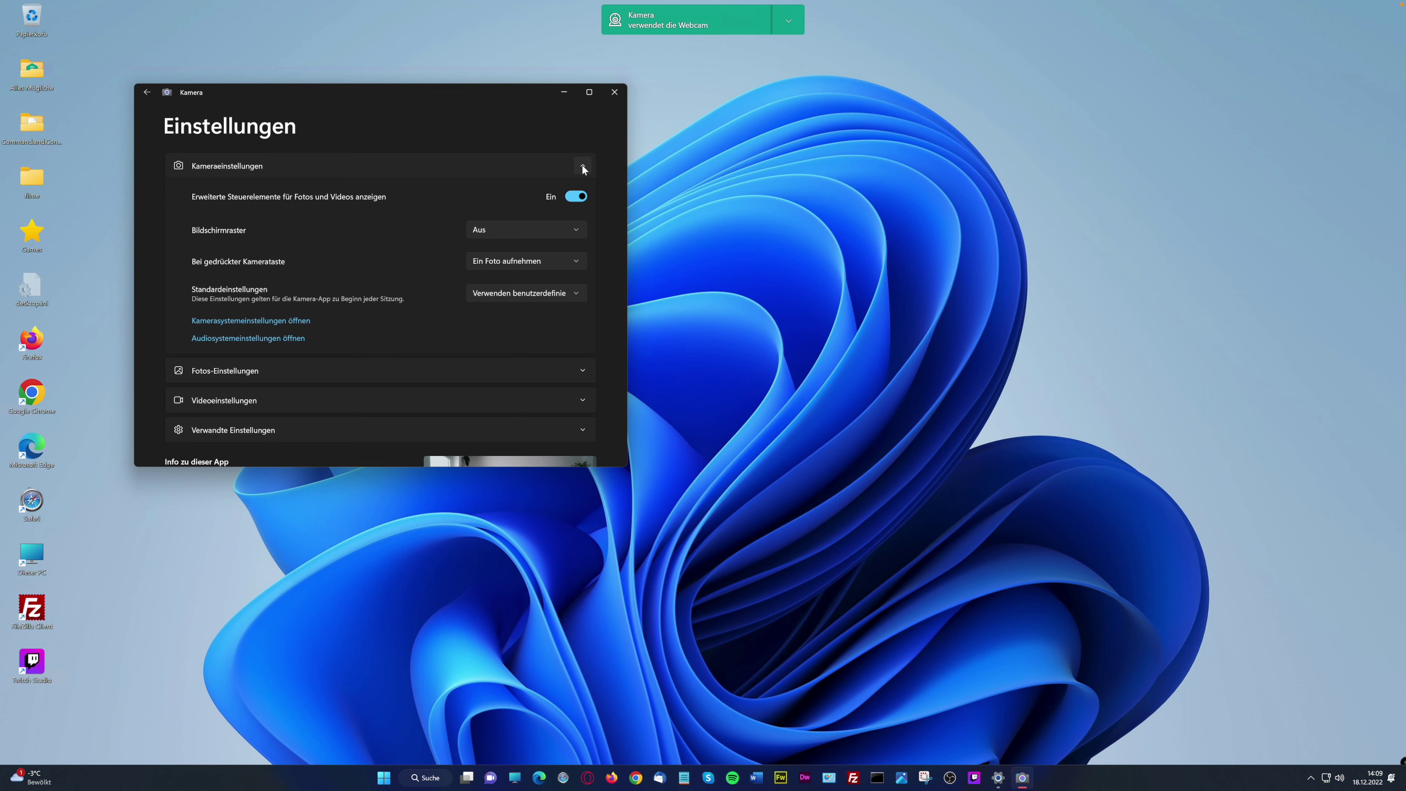
click(581, 165)
click(582, 196)
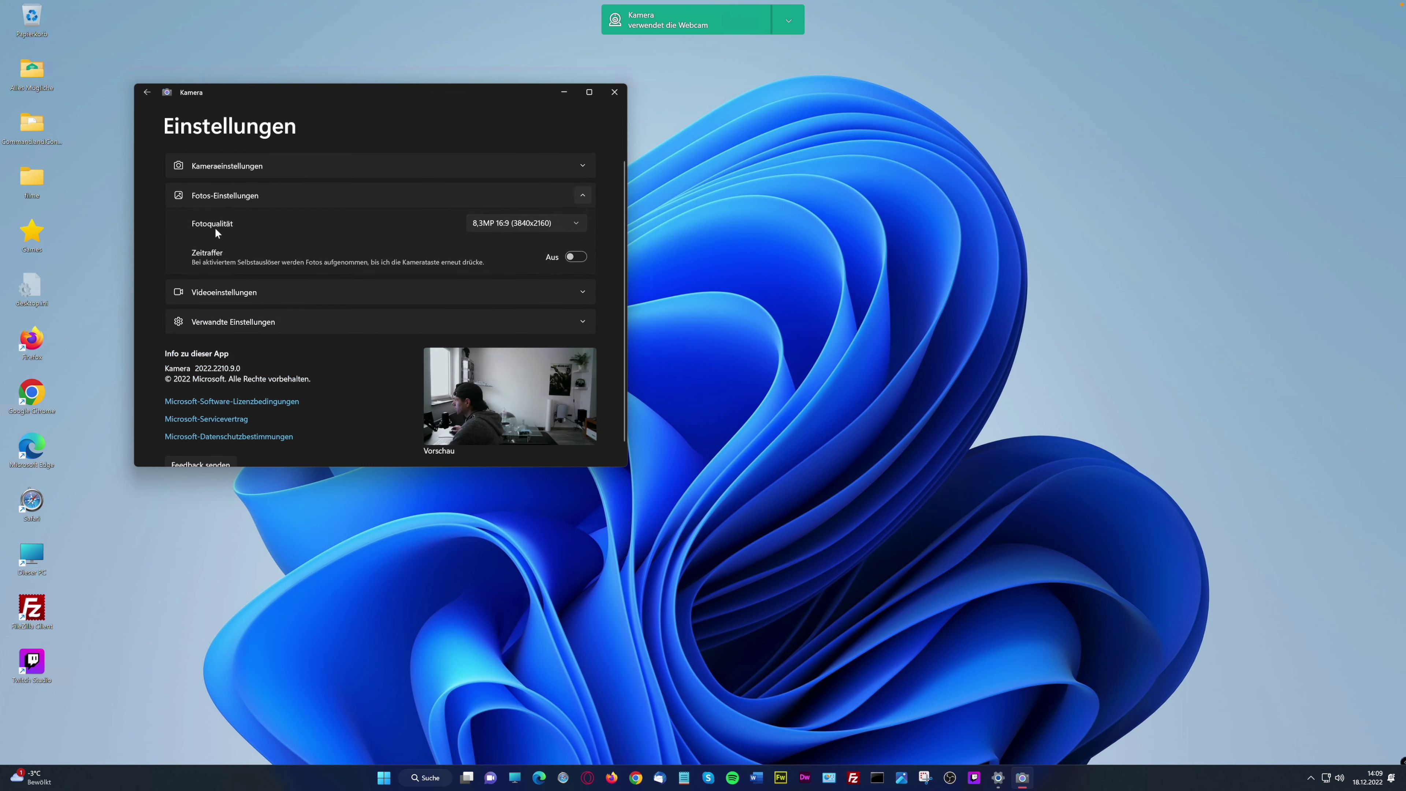
click(574, 224)
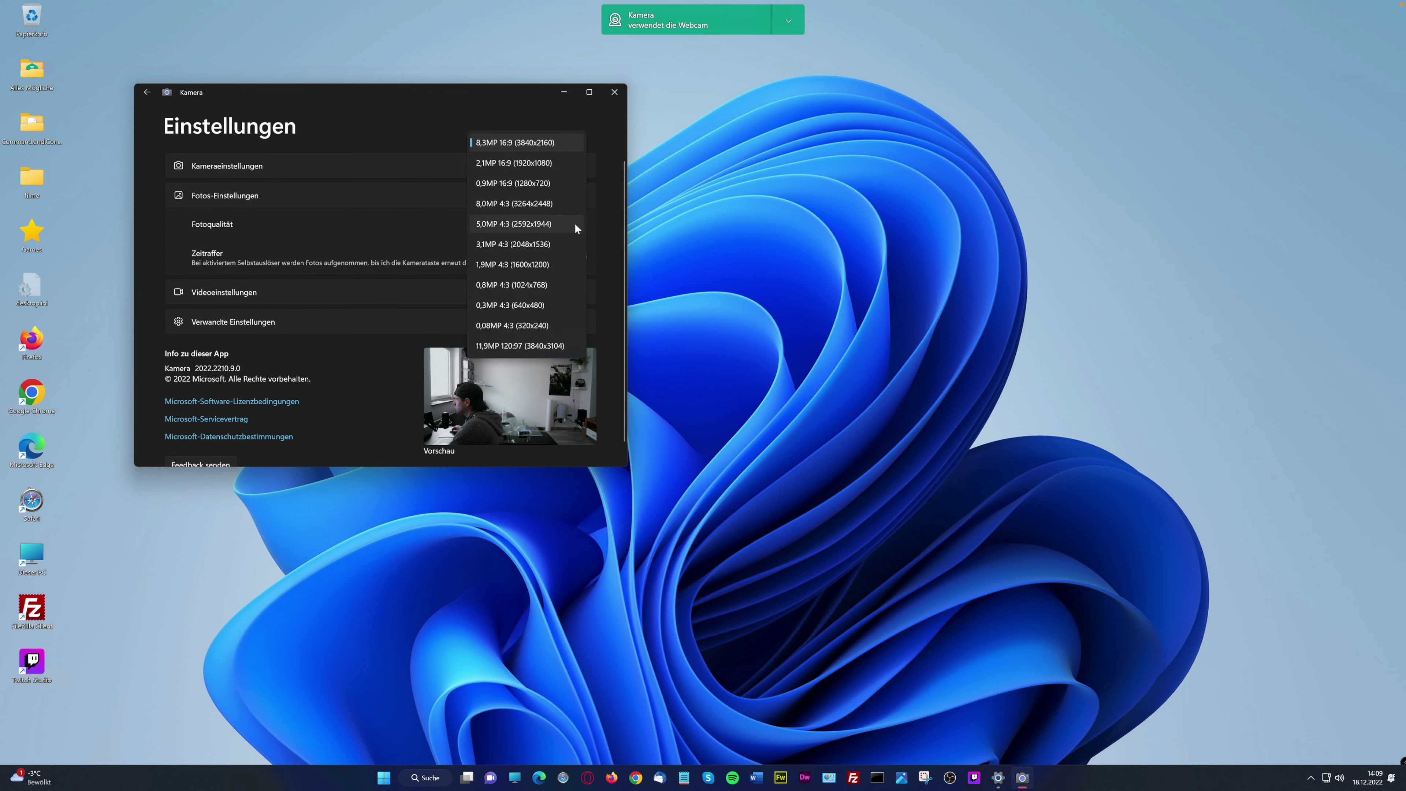
click(603, 203)
Keep 2160p 16:9 30fps video quality, then expand related and camera settings
click(581, 293)
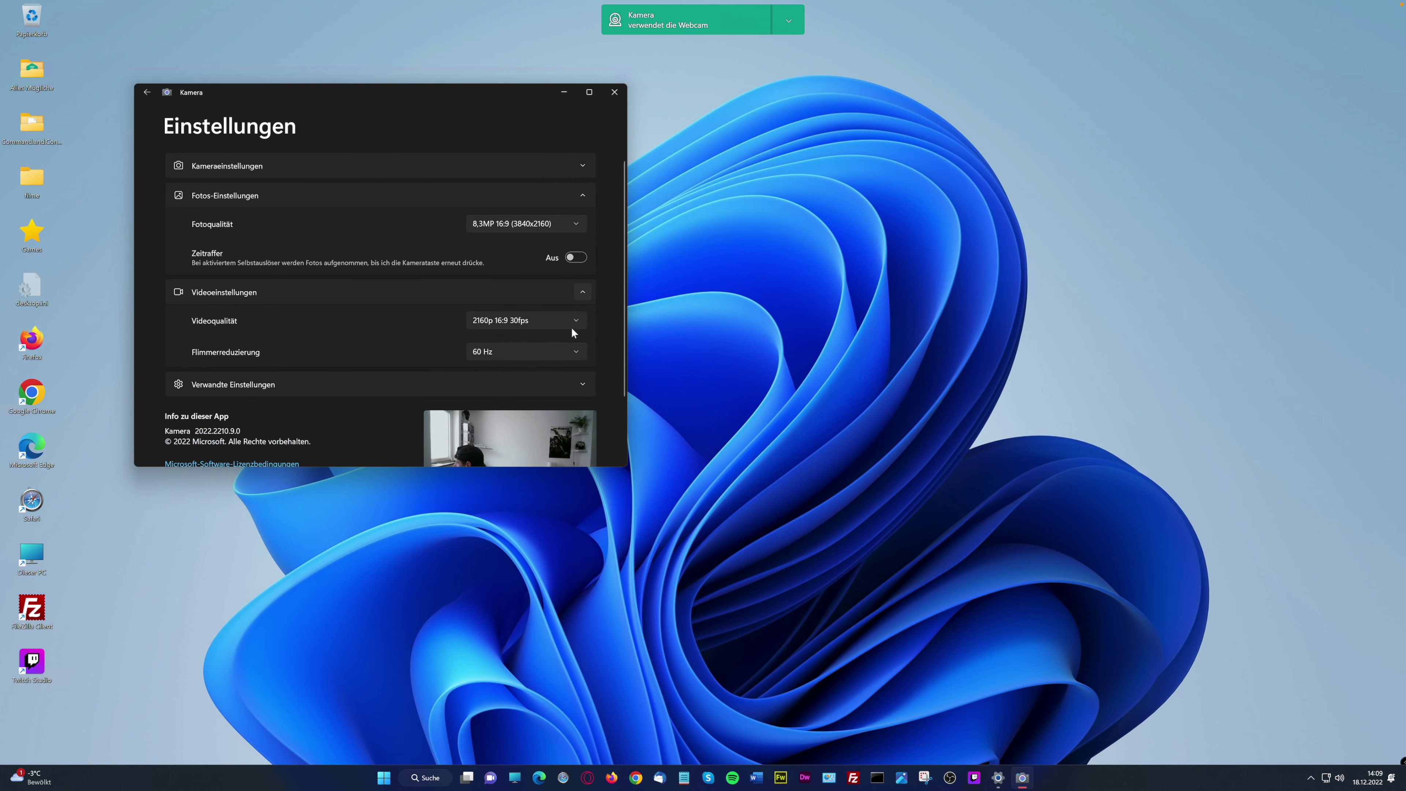
click(581, 323)
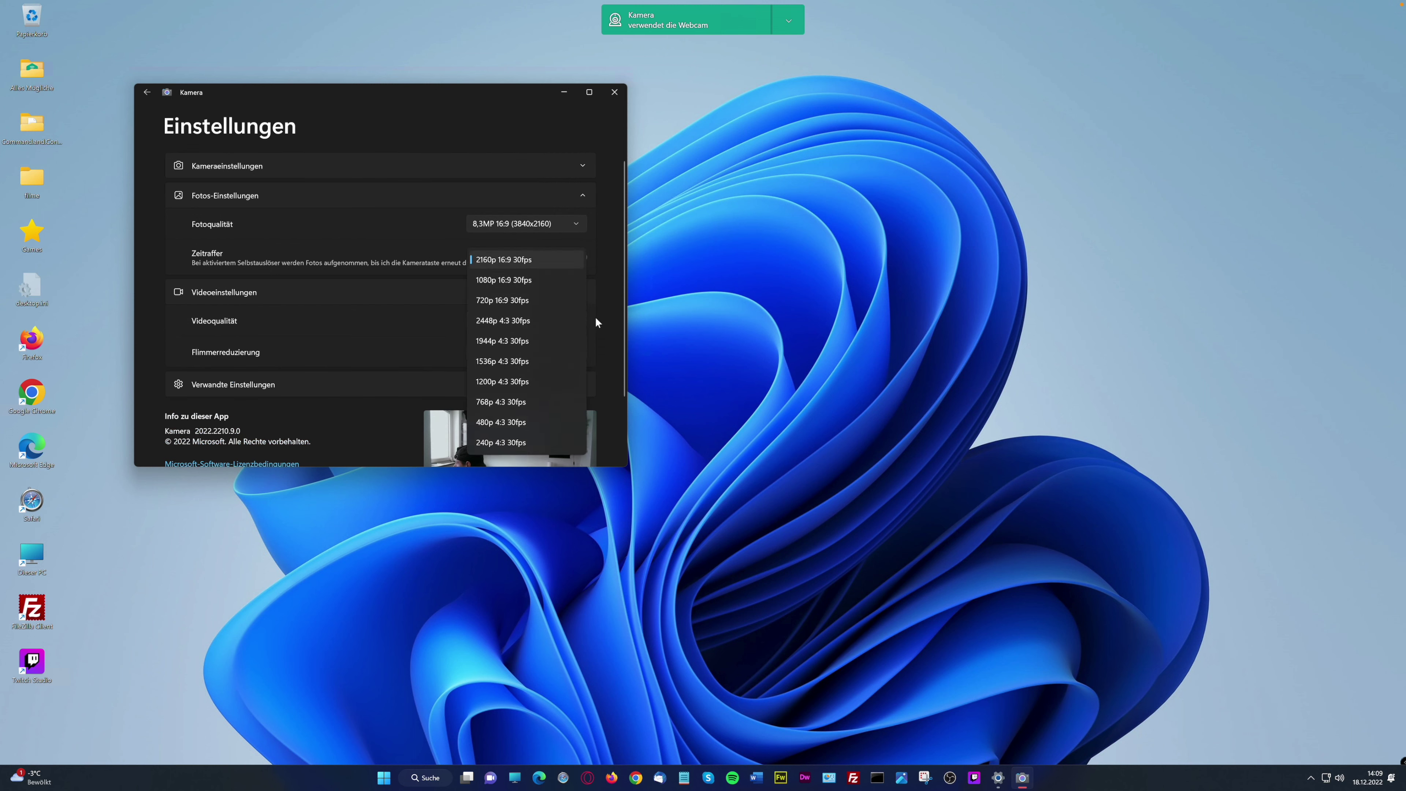
click(595, 317)
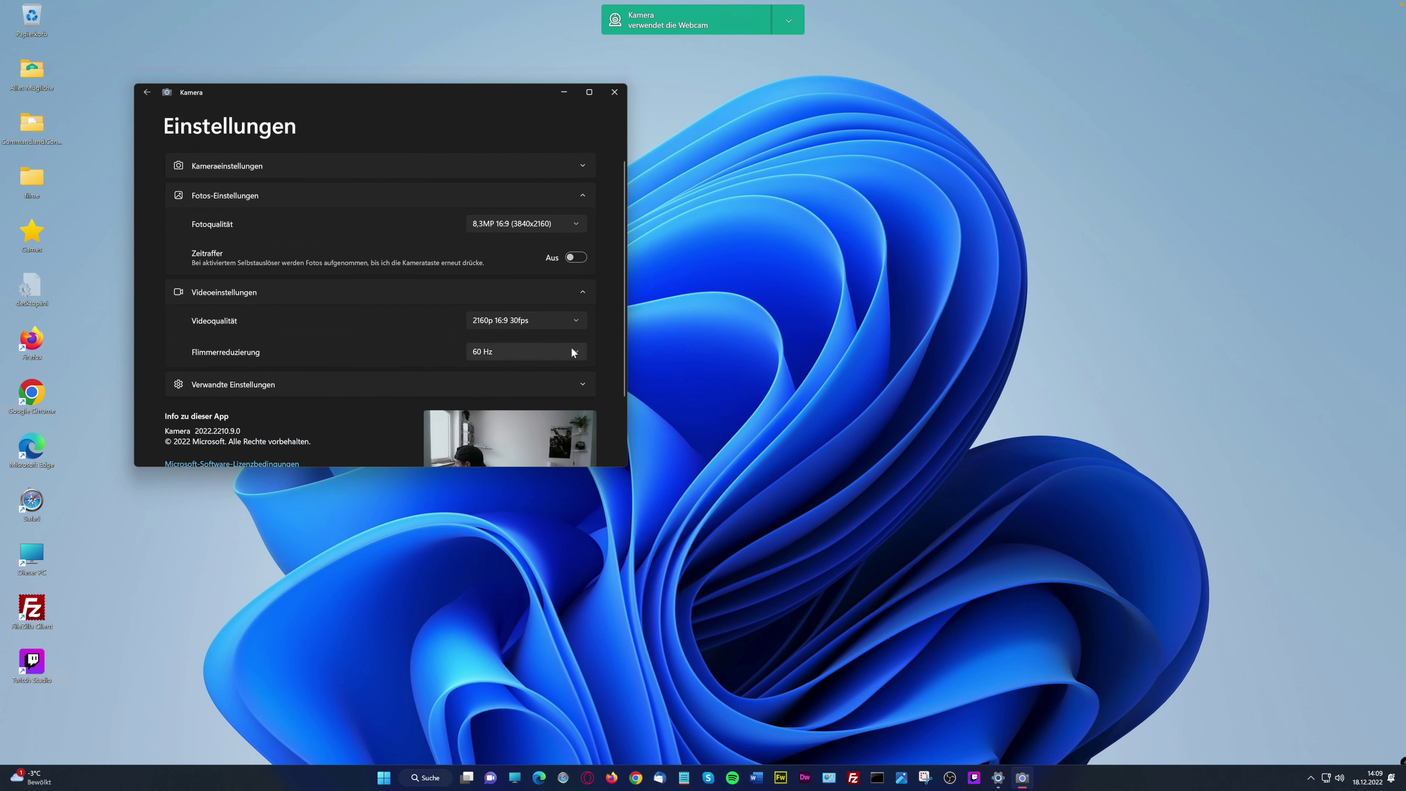
click(582, 384)
scroll(607, 380, down, 3)
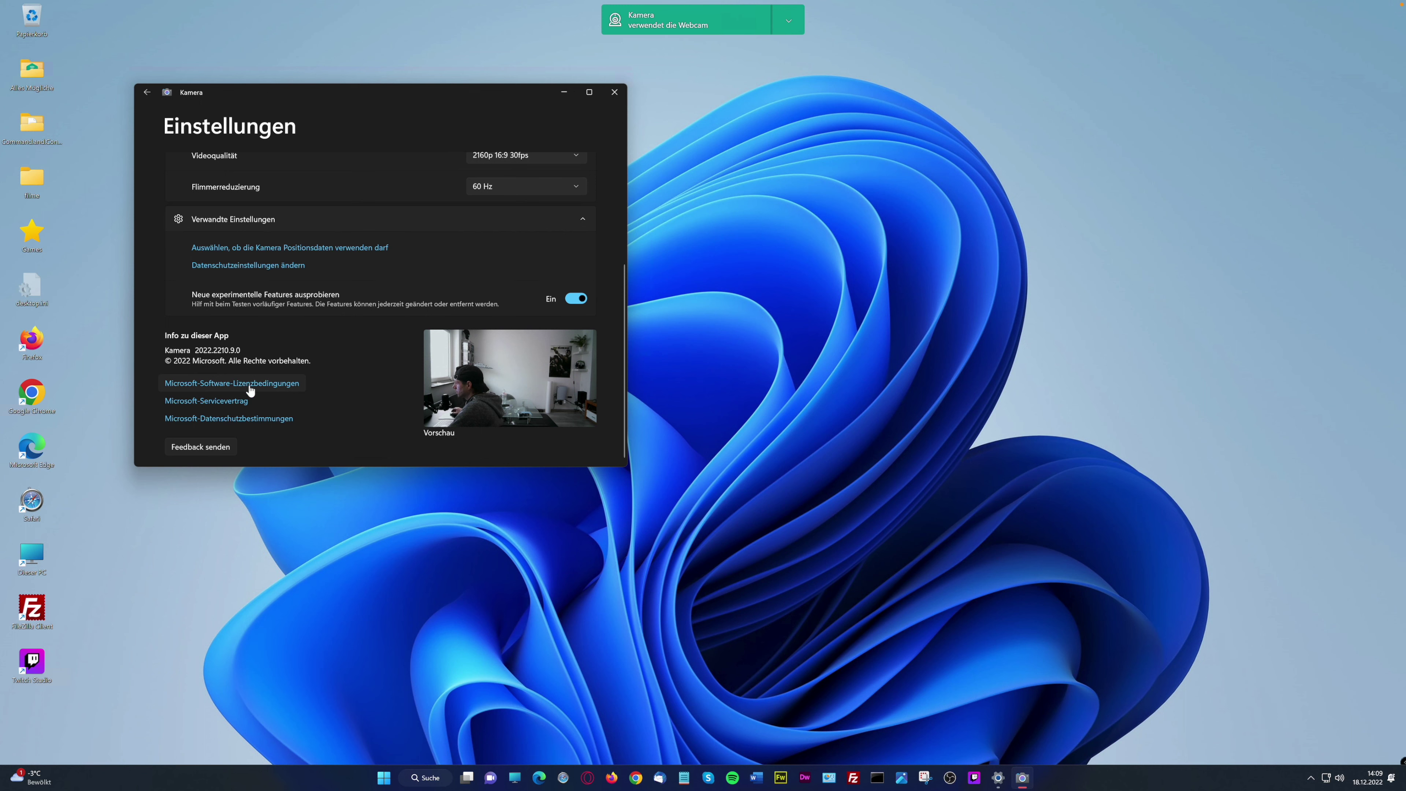
scroll(404, 260, up, 3)
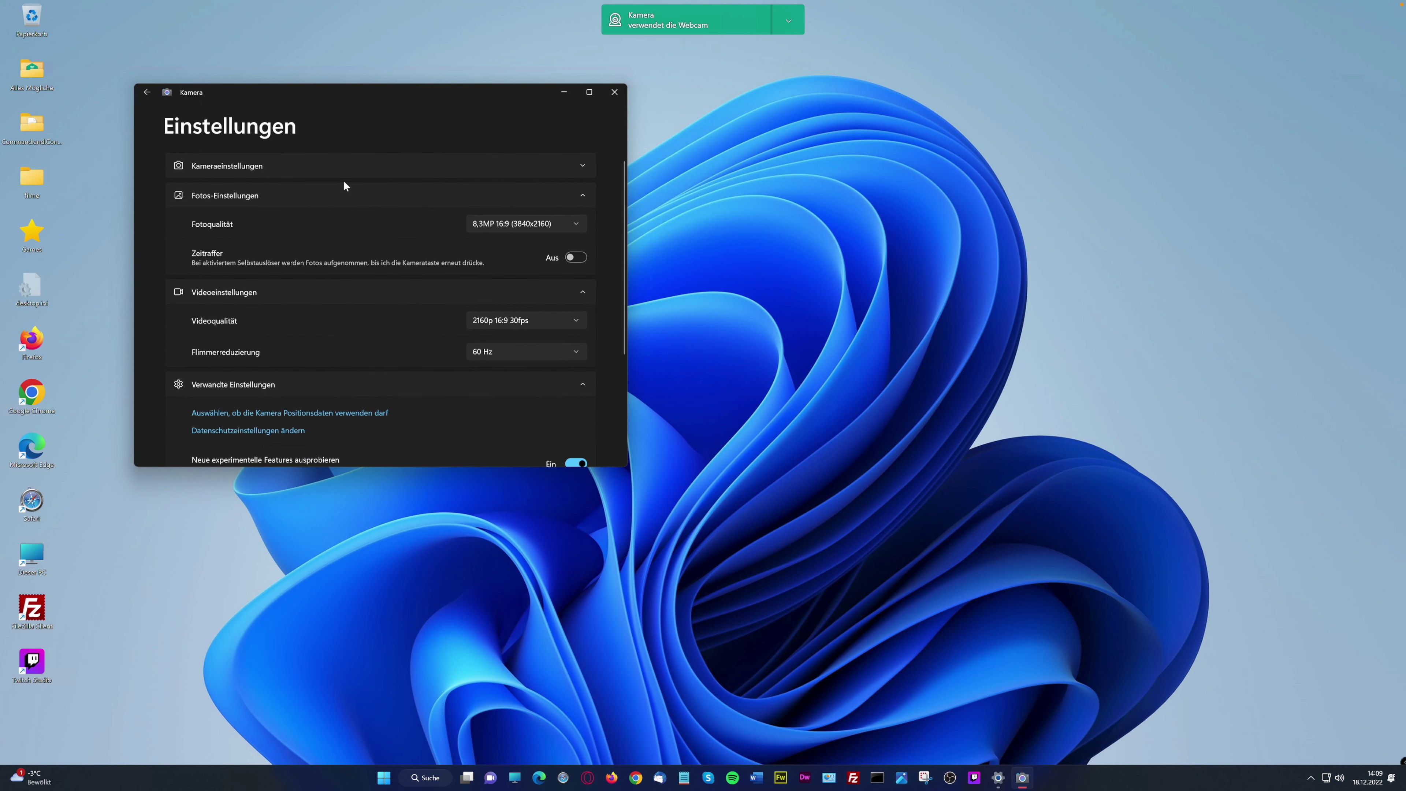
click(572, 164)
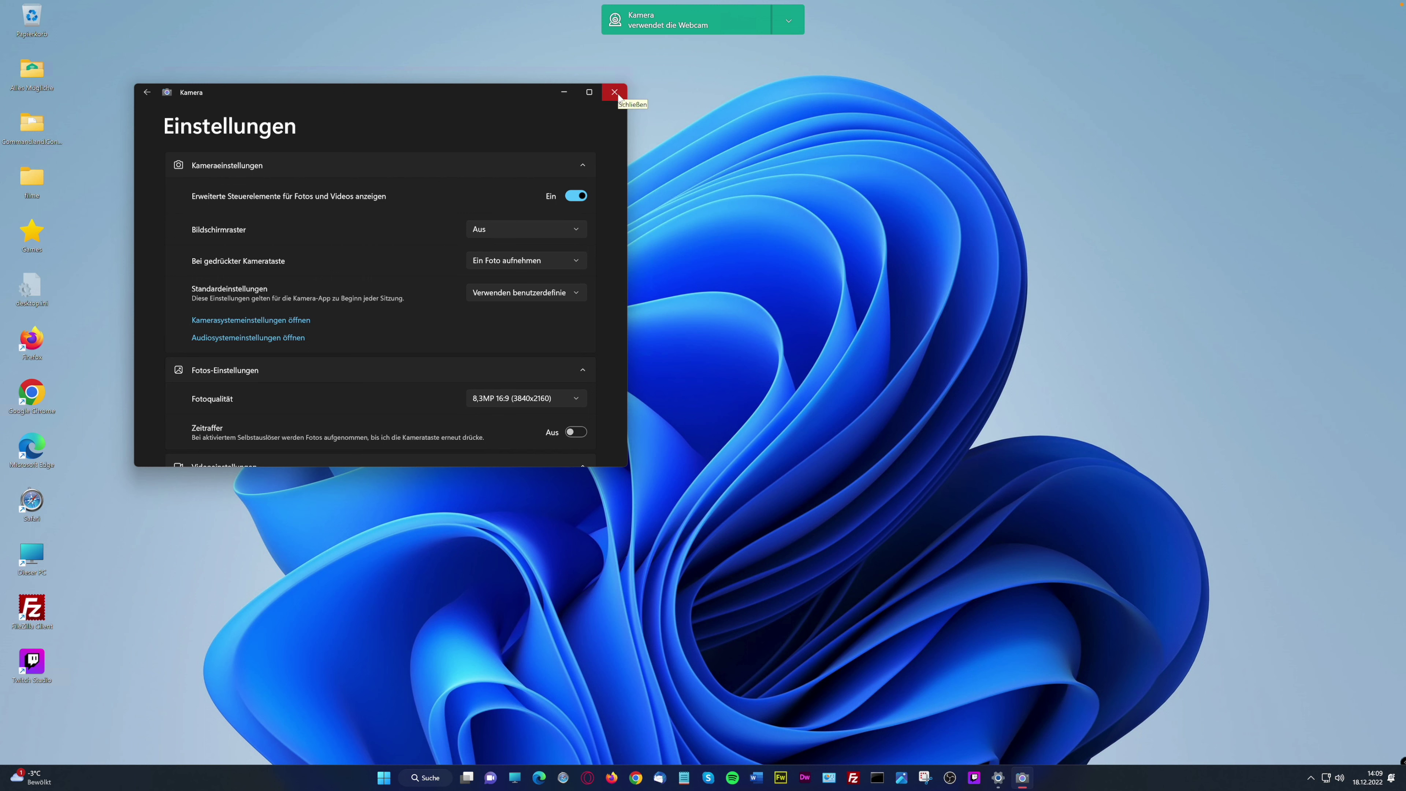
Back in the preview, switch to XSplit VCam, start a recording, and close Kamera
click(147, 93)
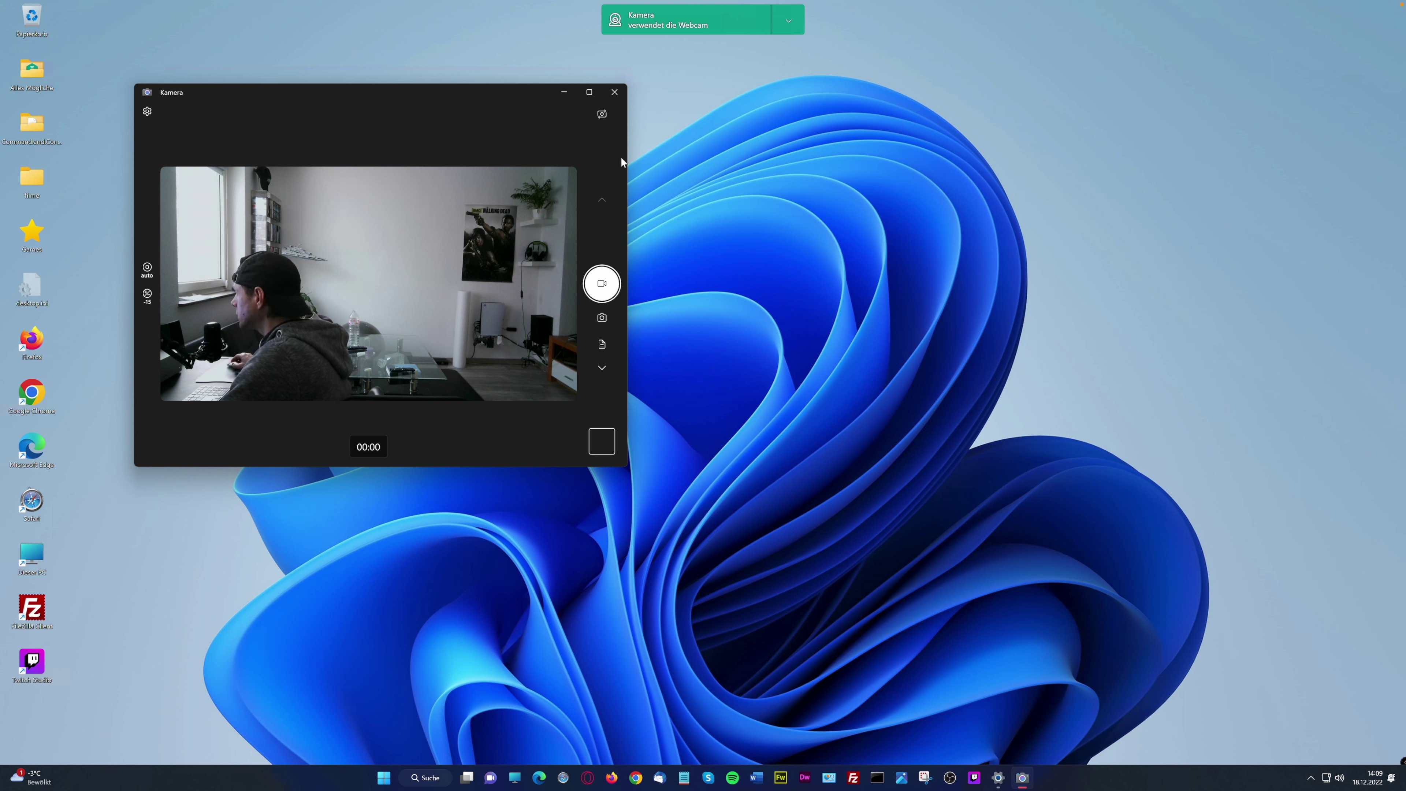
click(602, 114)
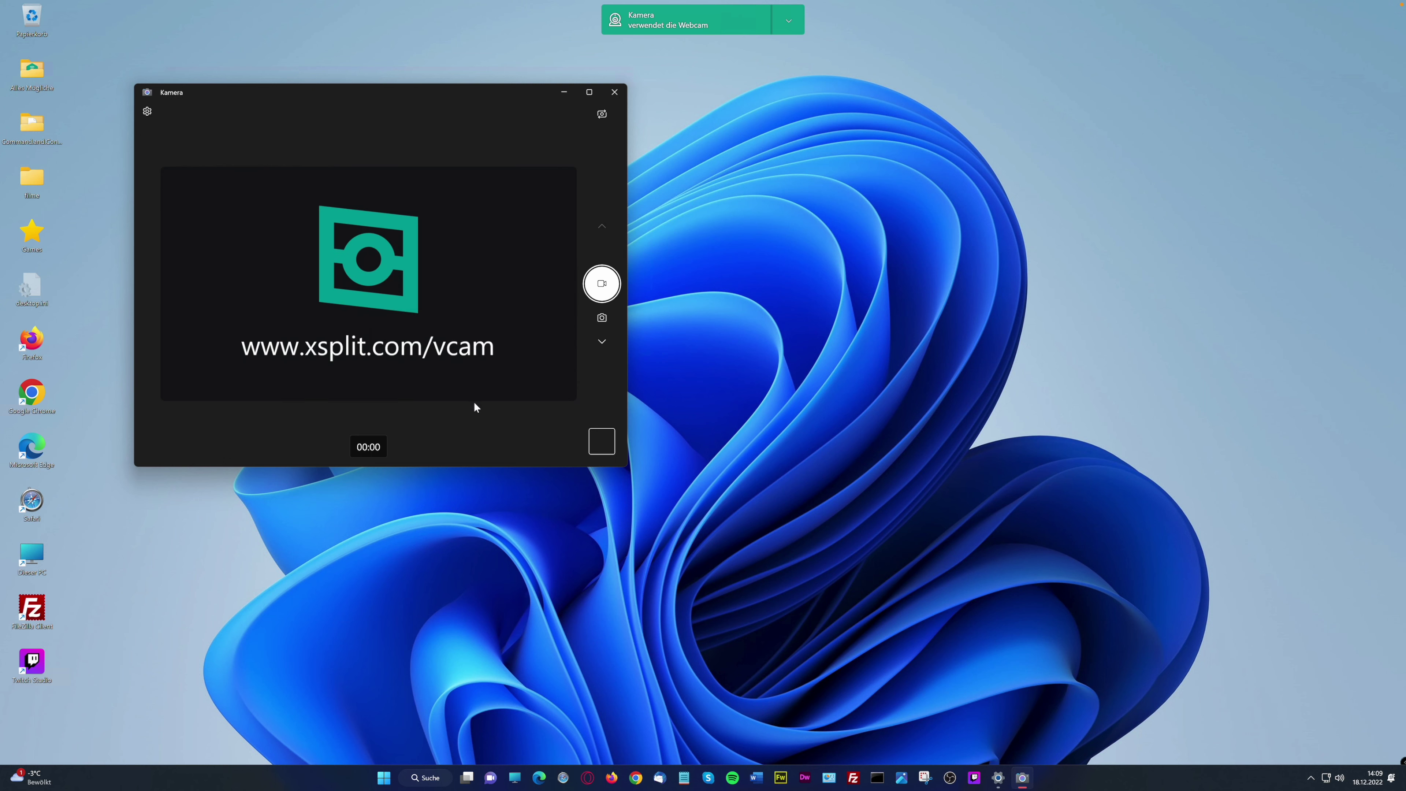
click(608, 284)
click(615, 92)
Launch the Maps (Karten) app from the Start menu's All apps list under M
click(396, 778)
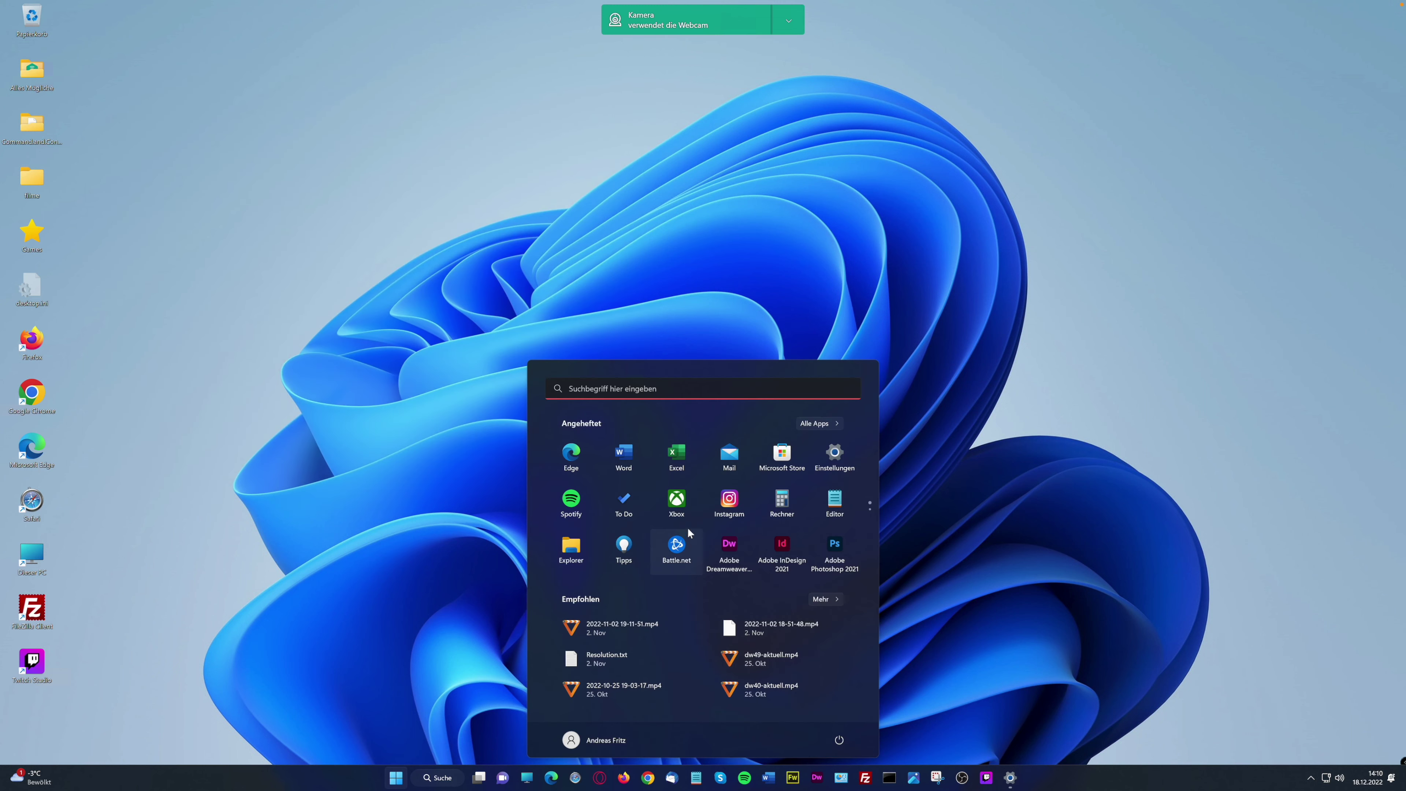
click(833, 423)
scroll(659, 628, down, 10)
scroll(658, 626, down, 1)
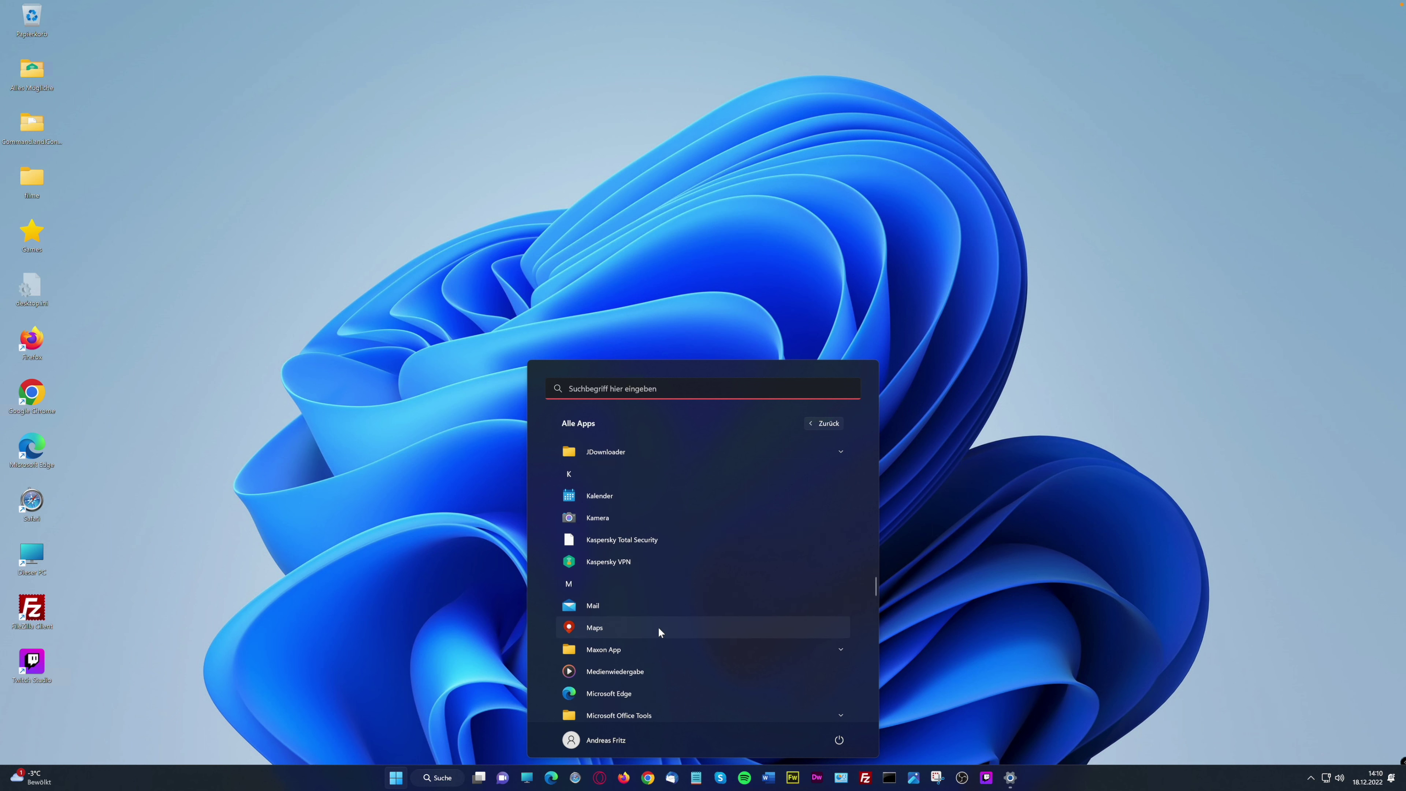
click(593, 614)
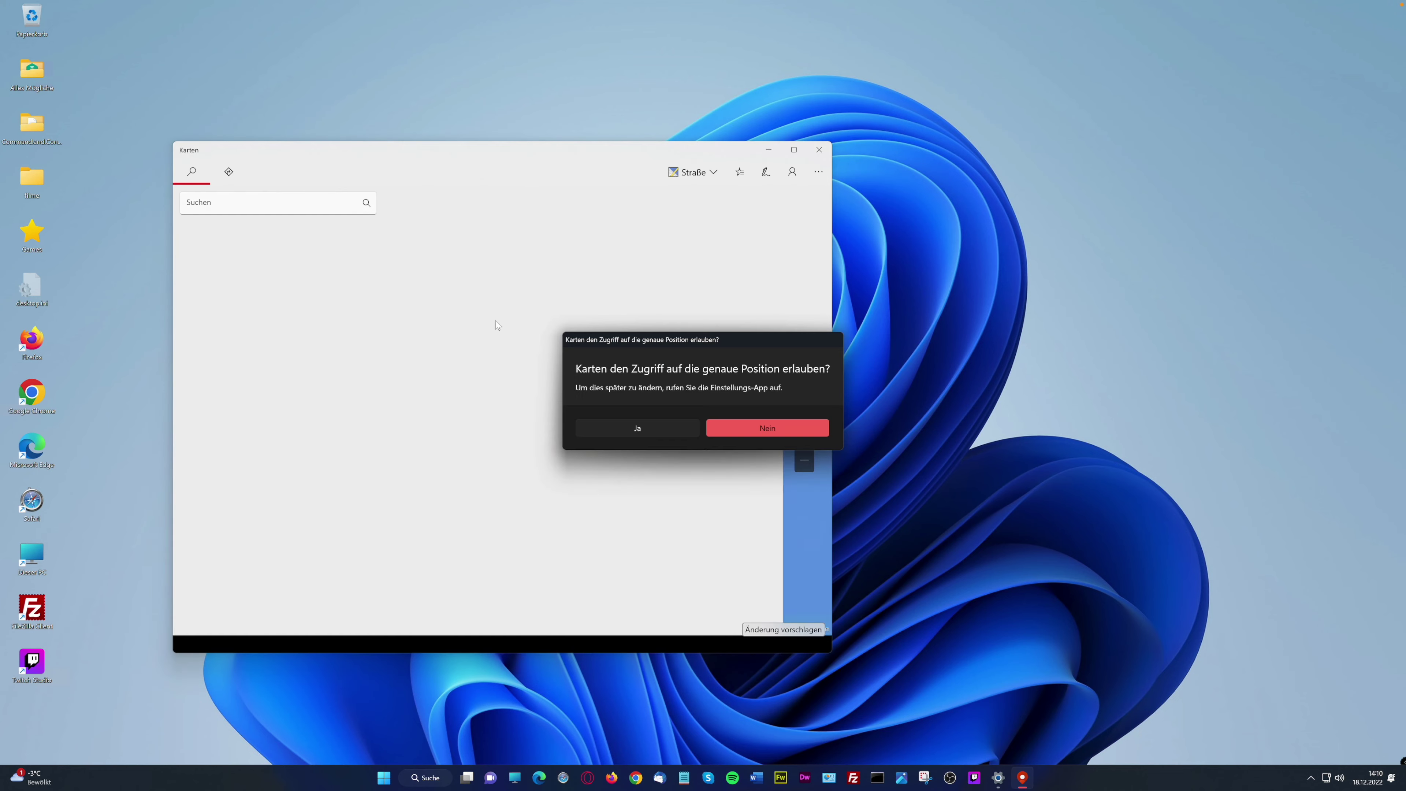
Allow Karten precise location access so the map centres on Frankfurt
click(679, 432)
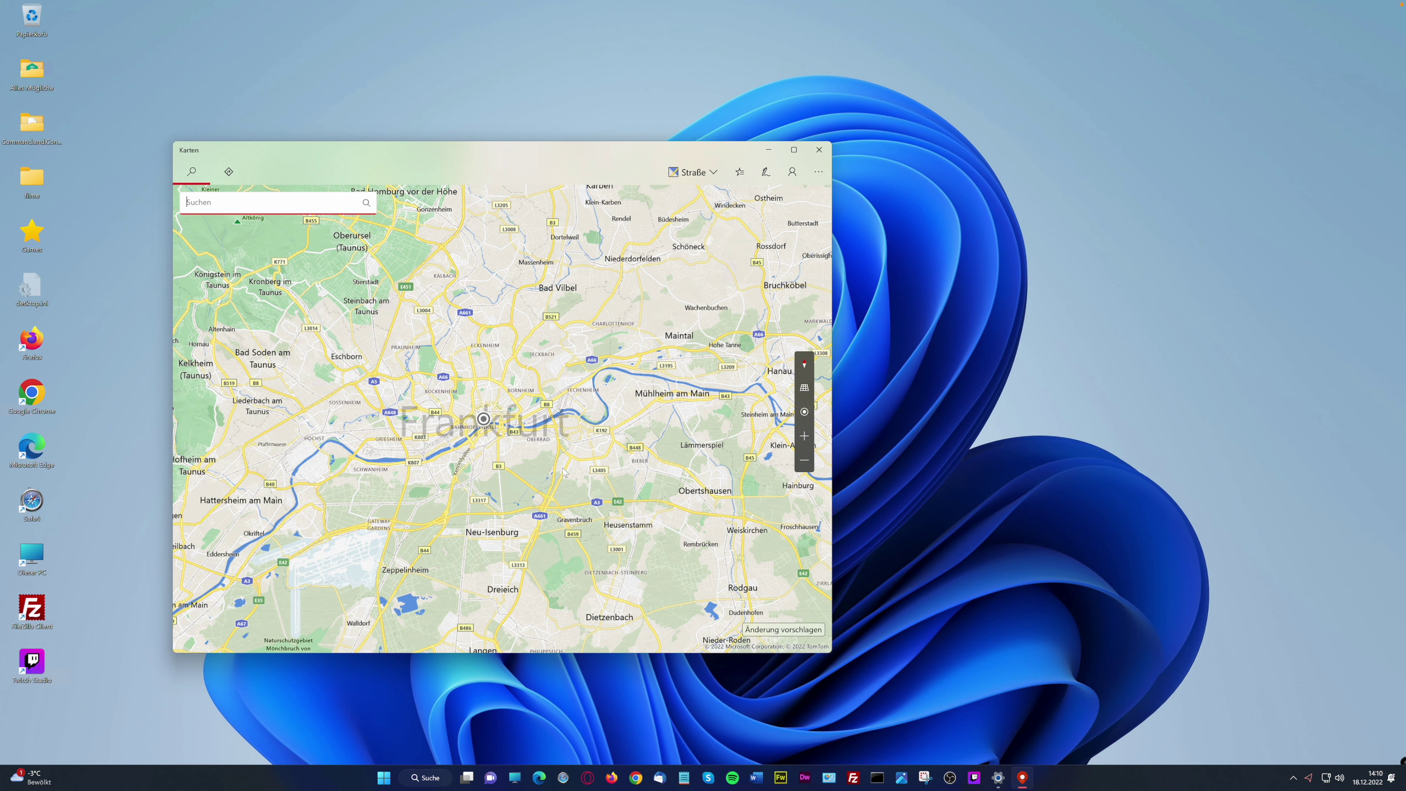
mouse_move(799, 367)
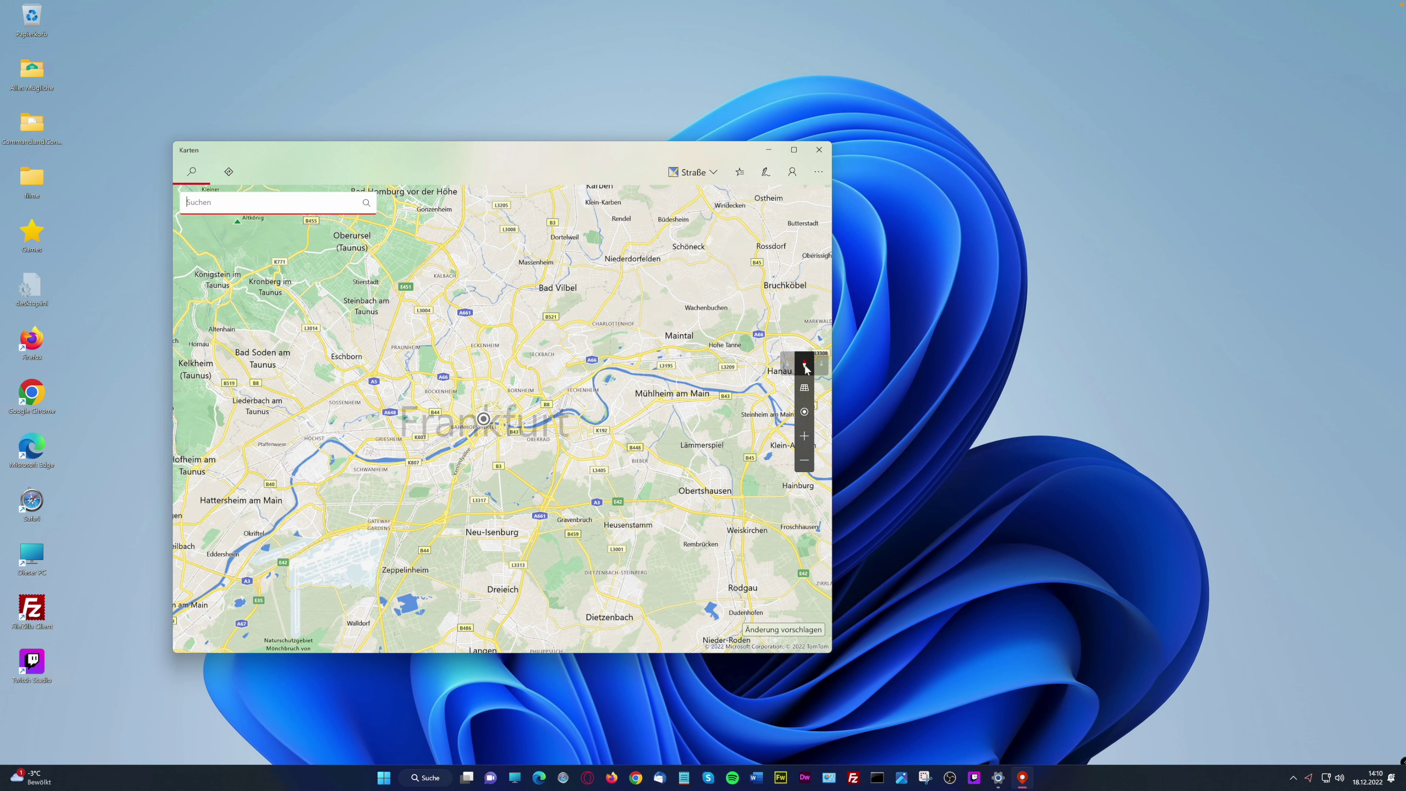
click(805, 369)
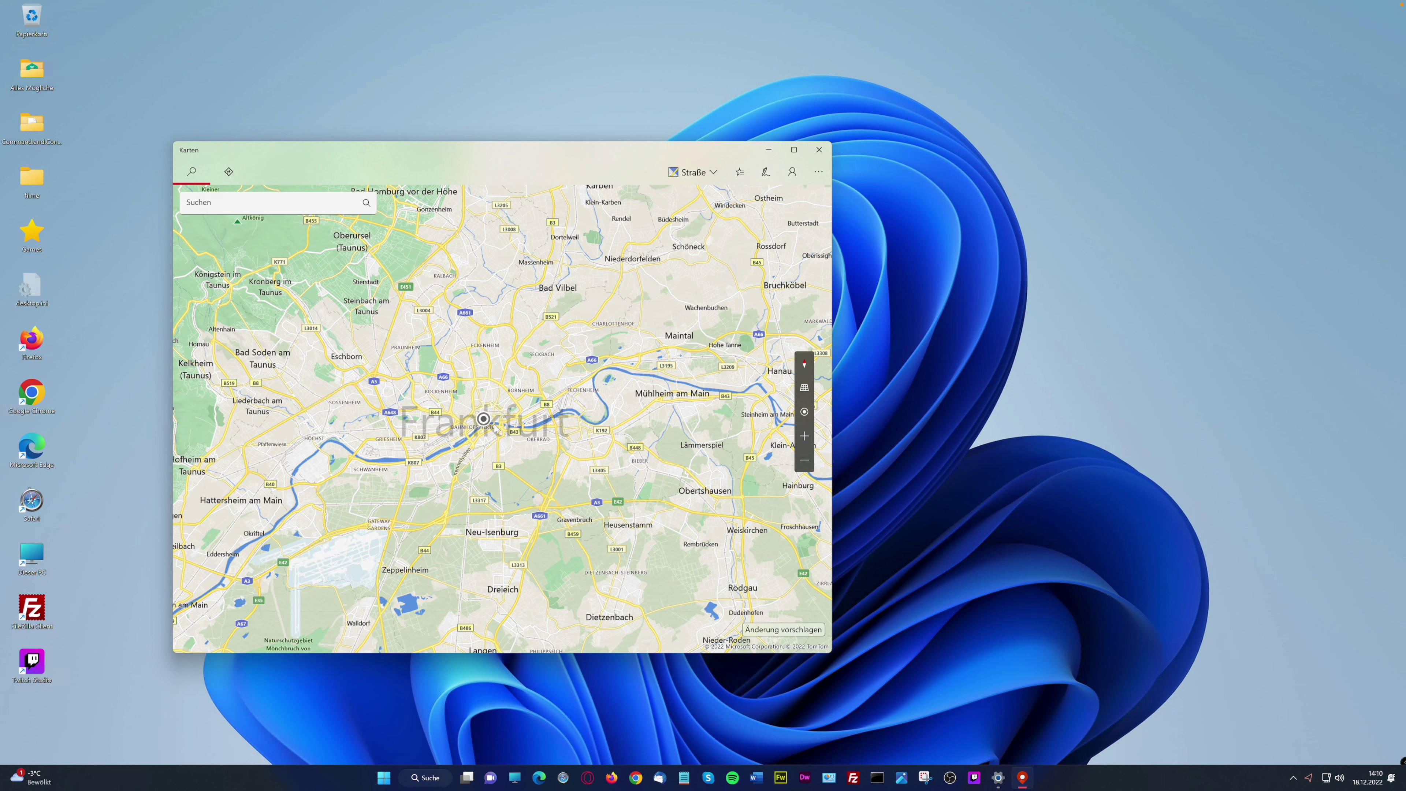
Zoom into central Frankfurt, pan the map, zoom out, and open the Directions panel
mouse_move(483, 423)
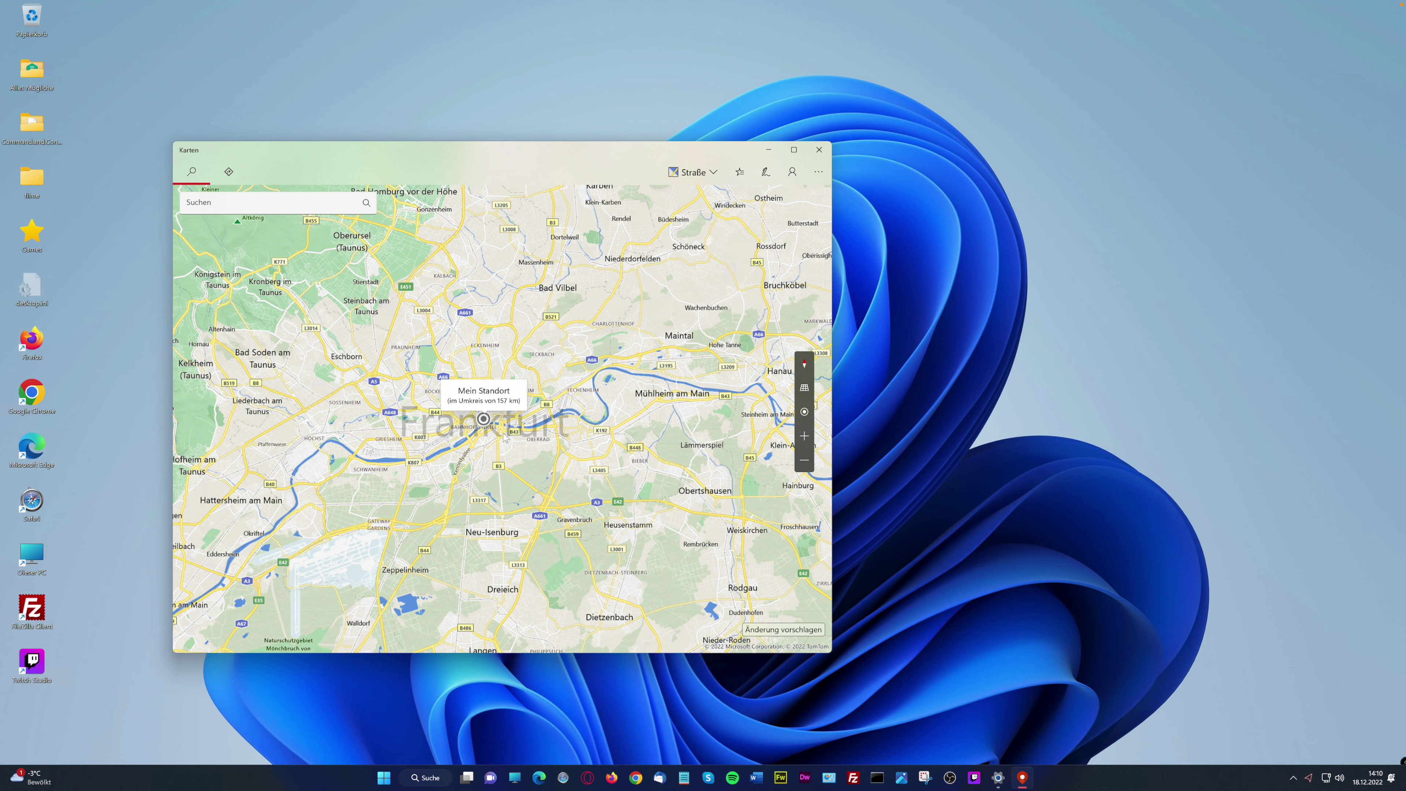
click(803, 436)
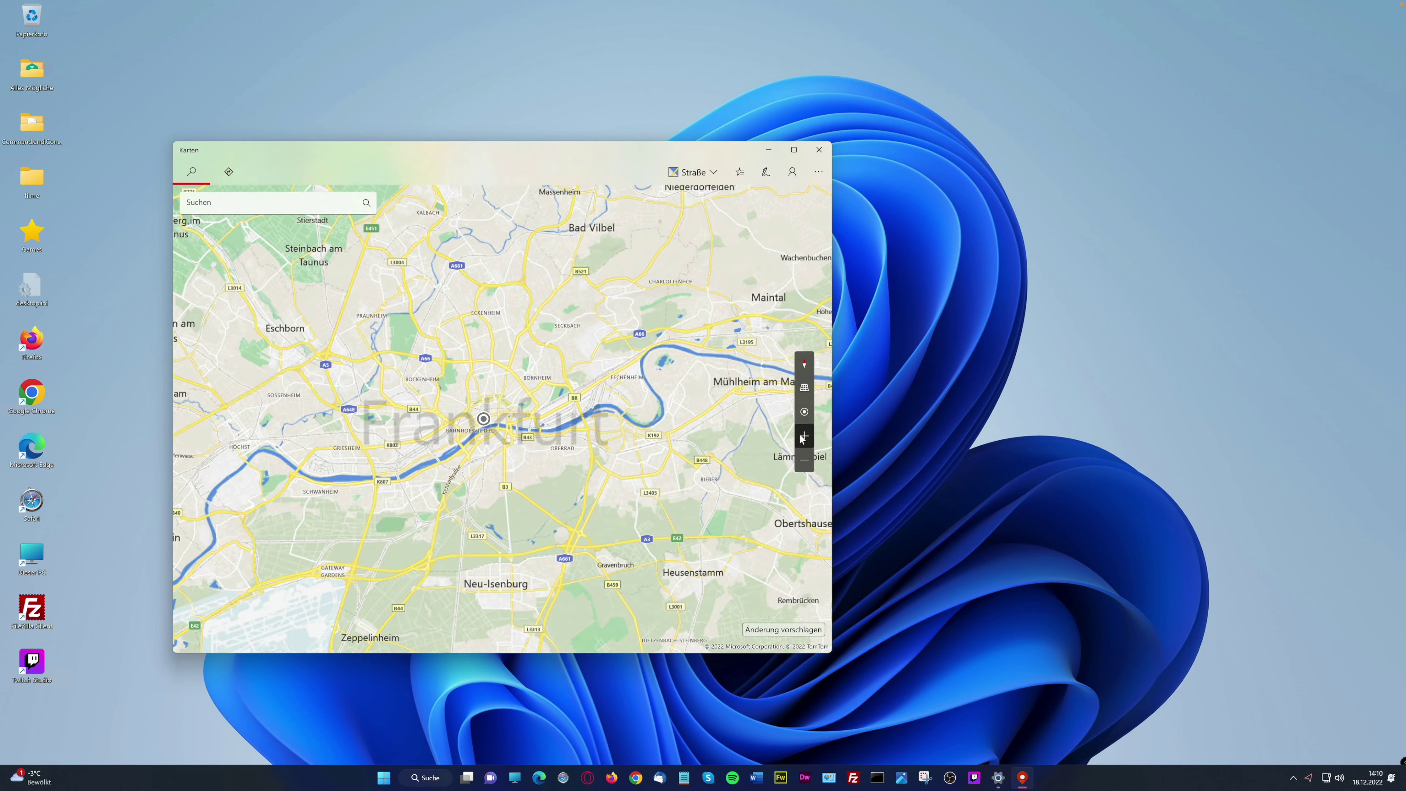
click(803, 437)
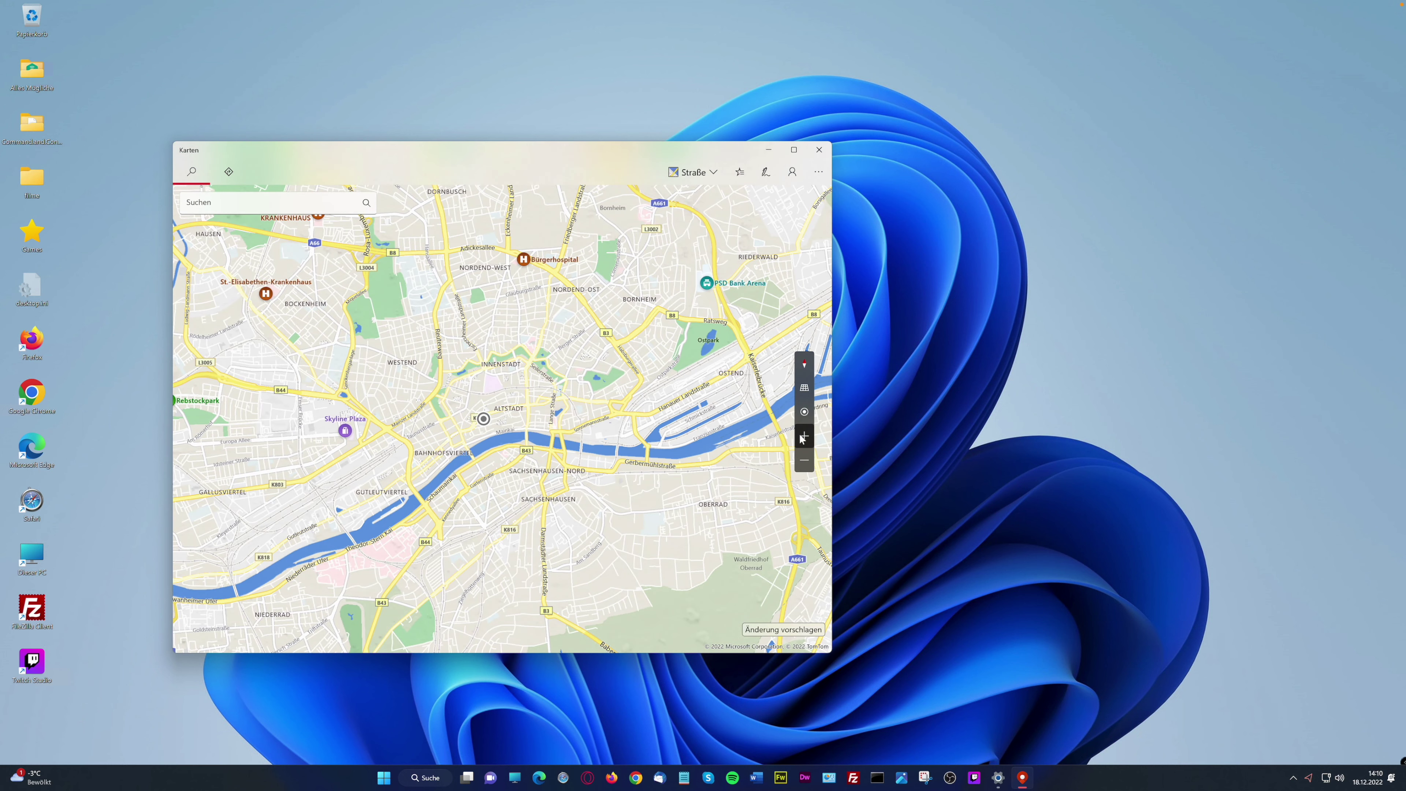
drag(434, 460, 495, 467)
click(805, 461)
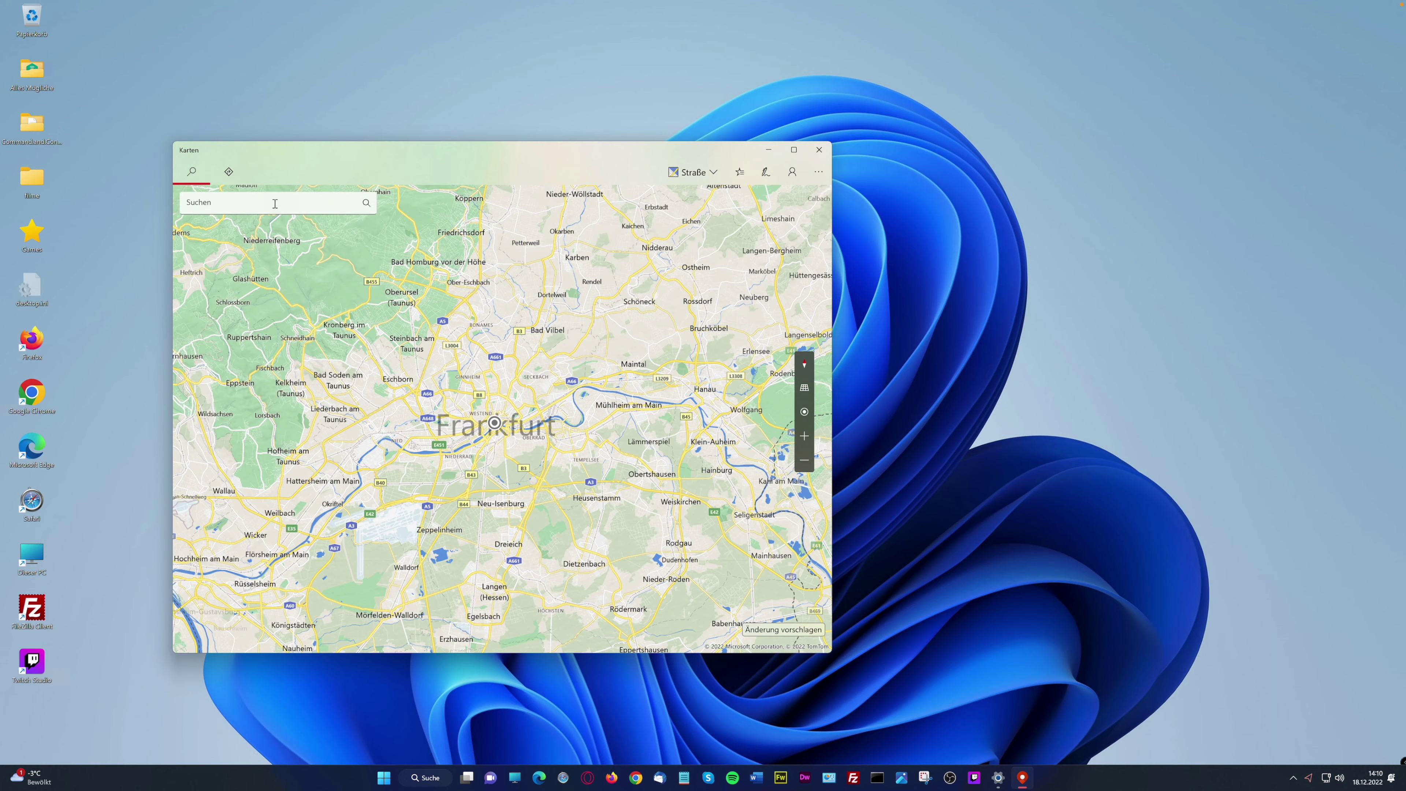
click(228, 172)
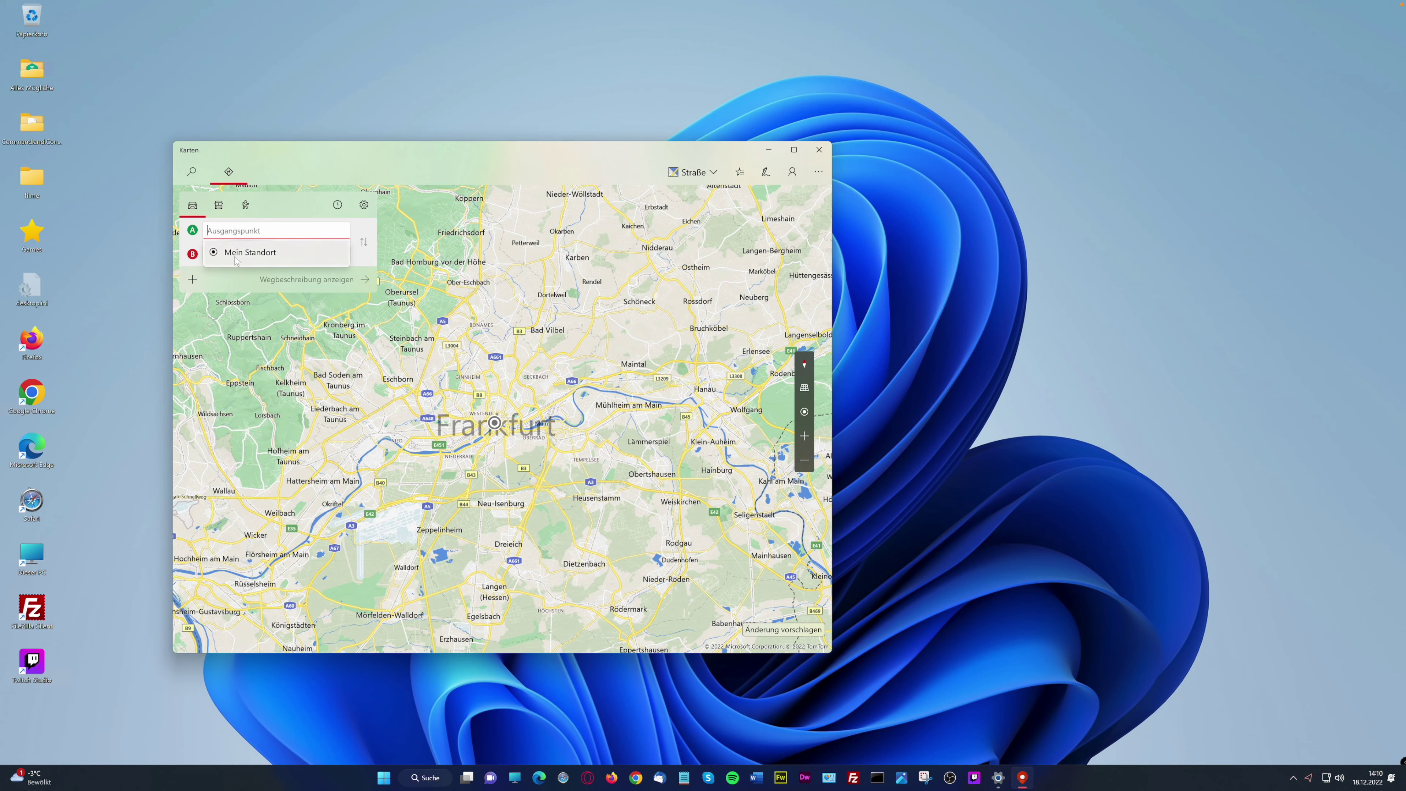
Get directions from Mein Standort to Frankfurt (Main) Hauptbahnhof
click(252, 254)
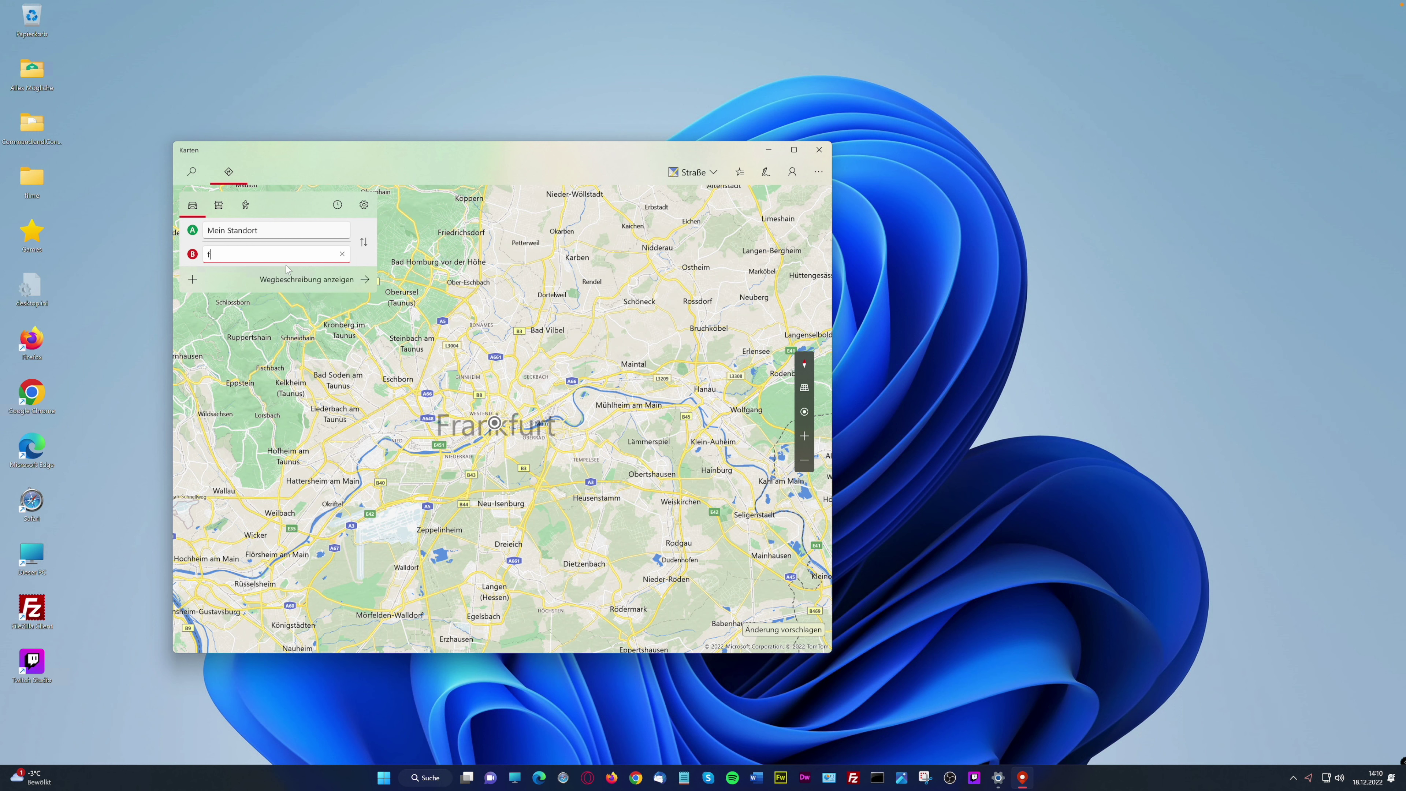
text(frankfurt)
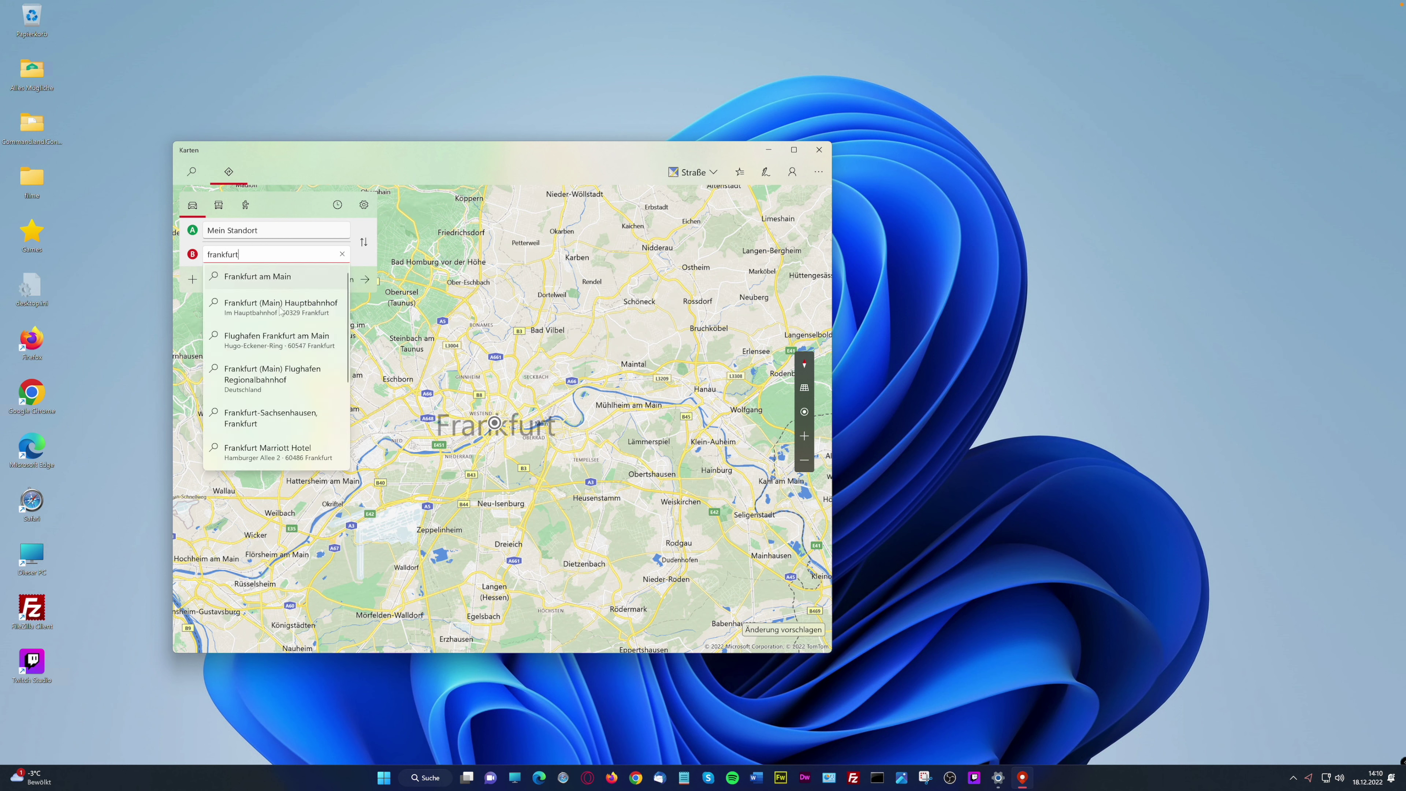
click(280, 306)
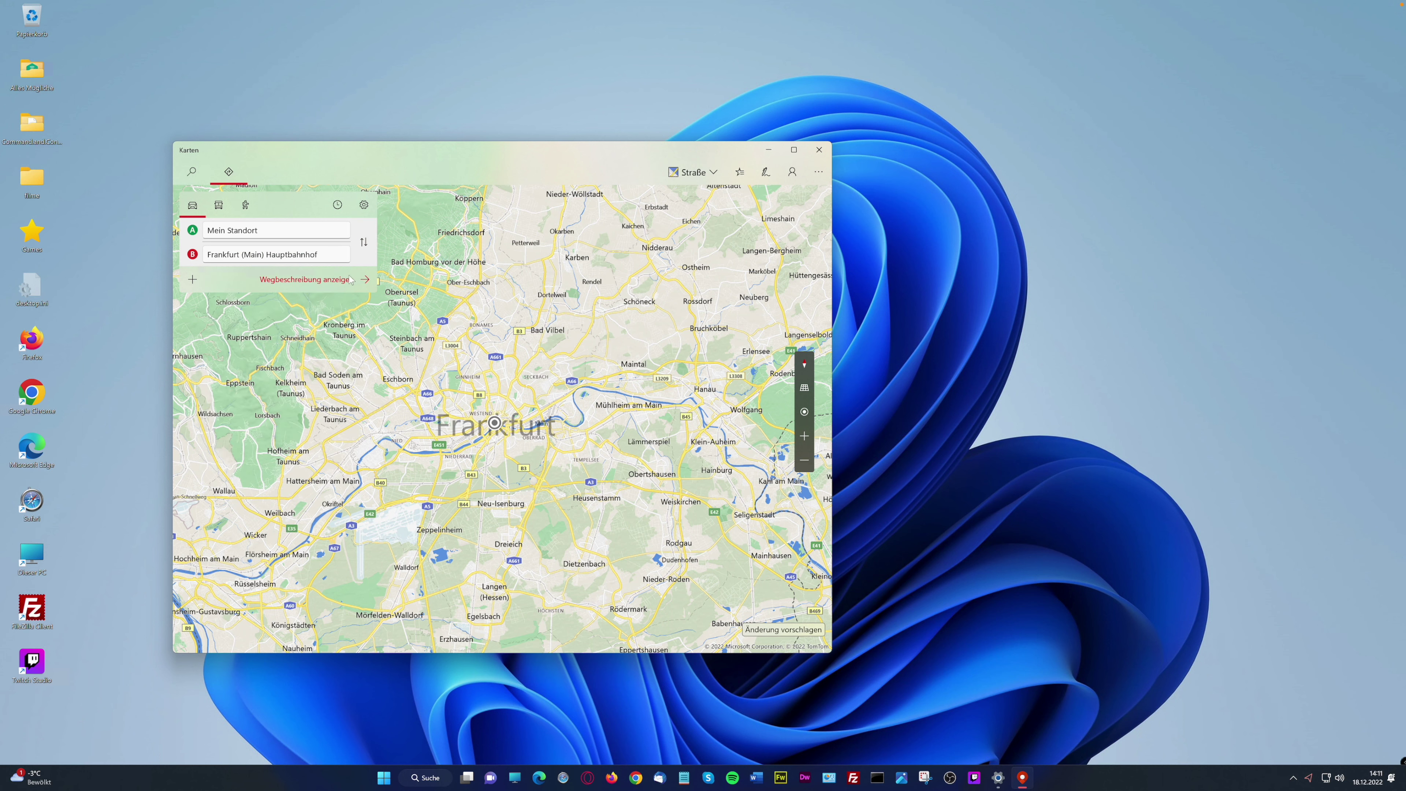
click(364, 280)
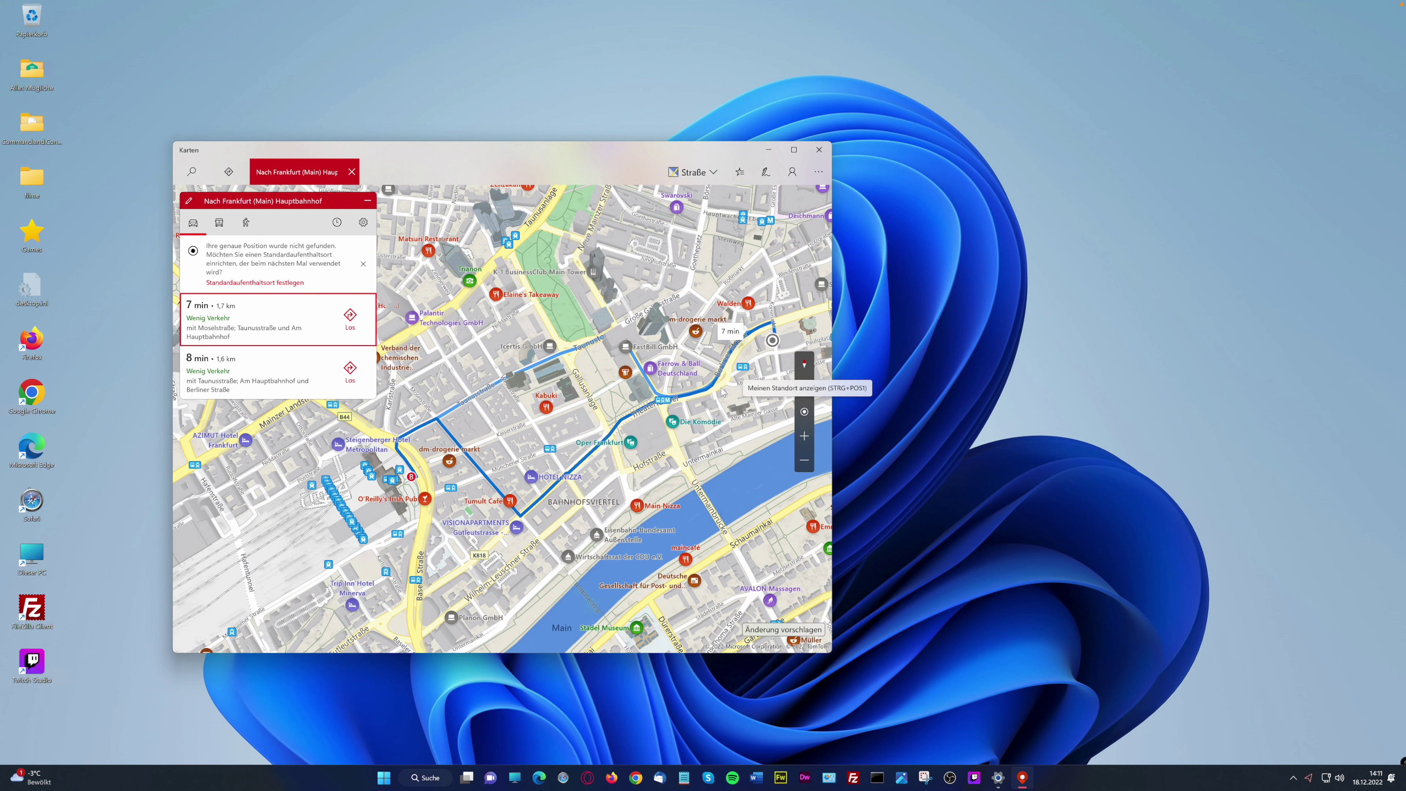
Re-centre the map, switch to public transport routes, then close the route
click(806, 413)
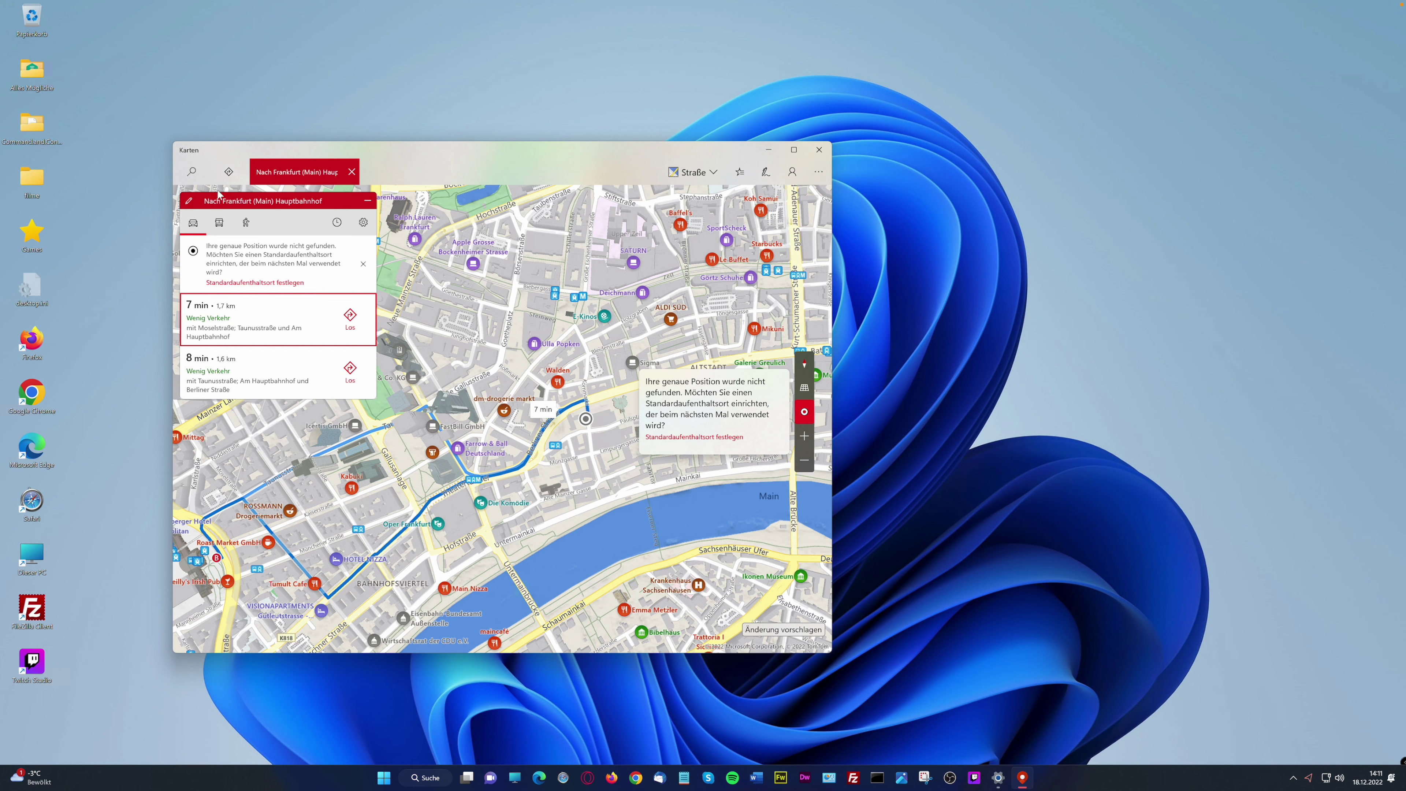
click(219, 222)
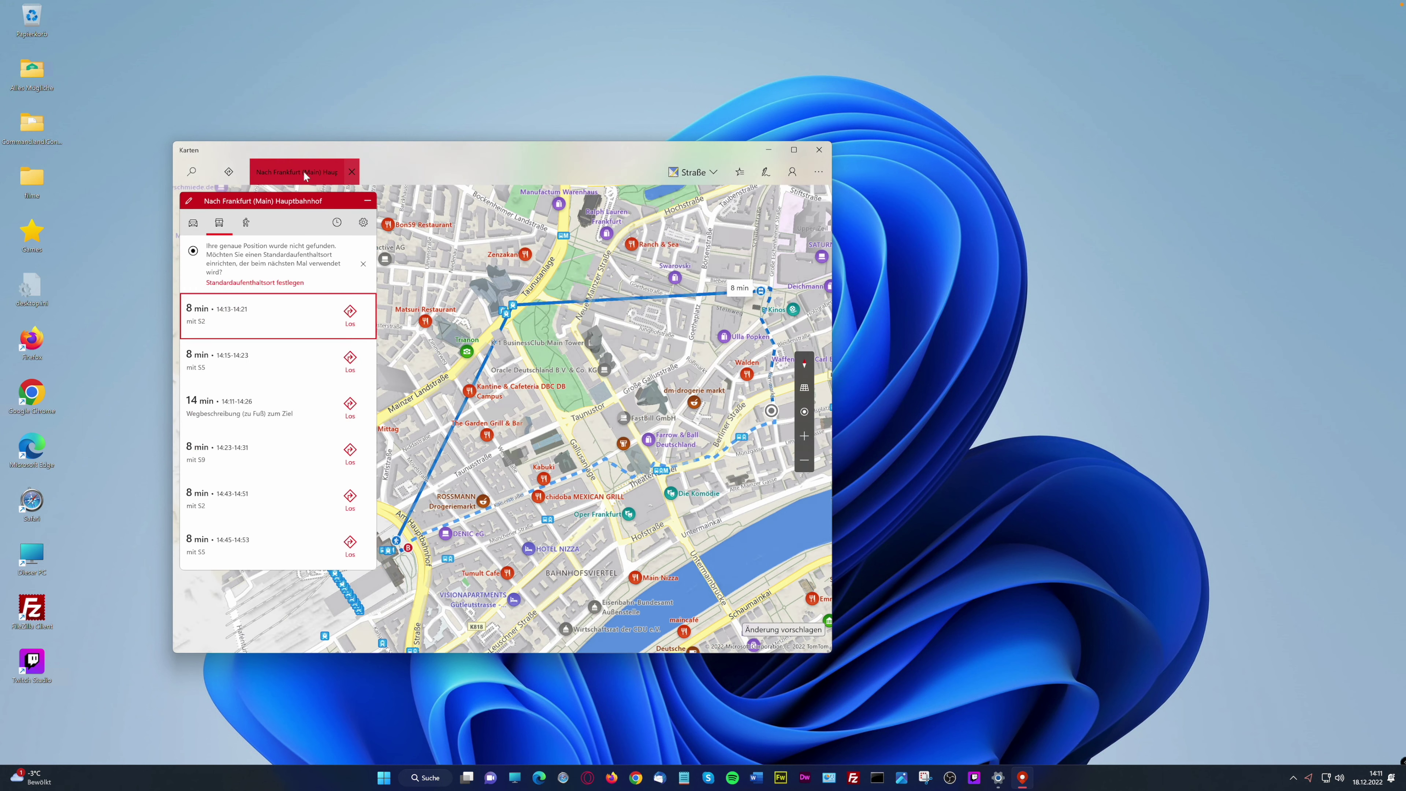
click(352, 172)
Route from the Hattersheim address (HOSTING STATION55) to Frankfurt (Main) Hauptbahnhof
click(228, 172)
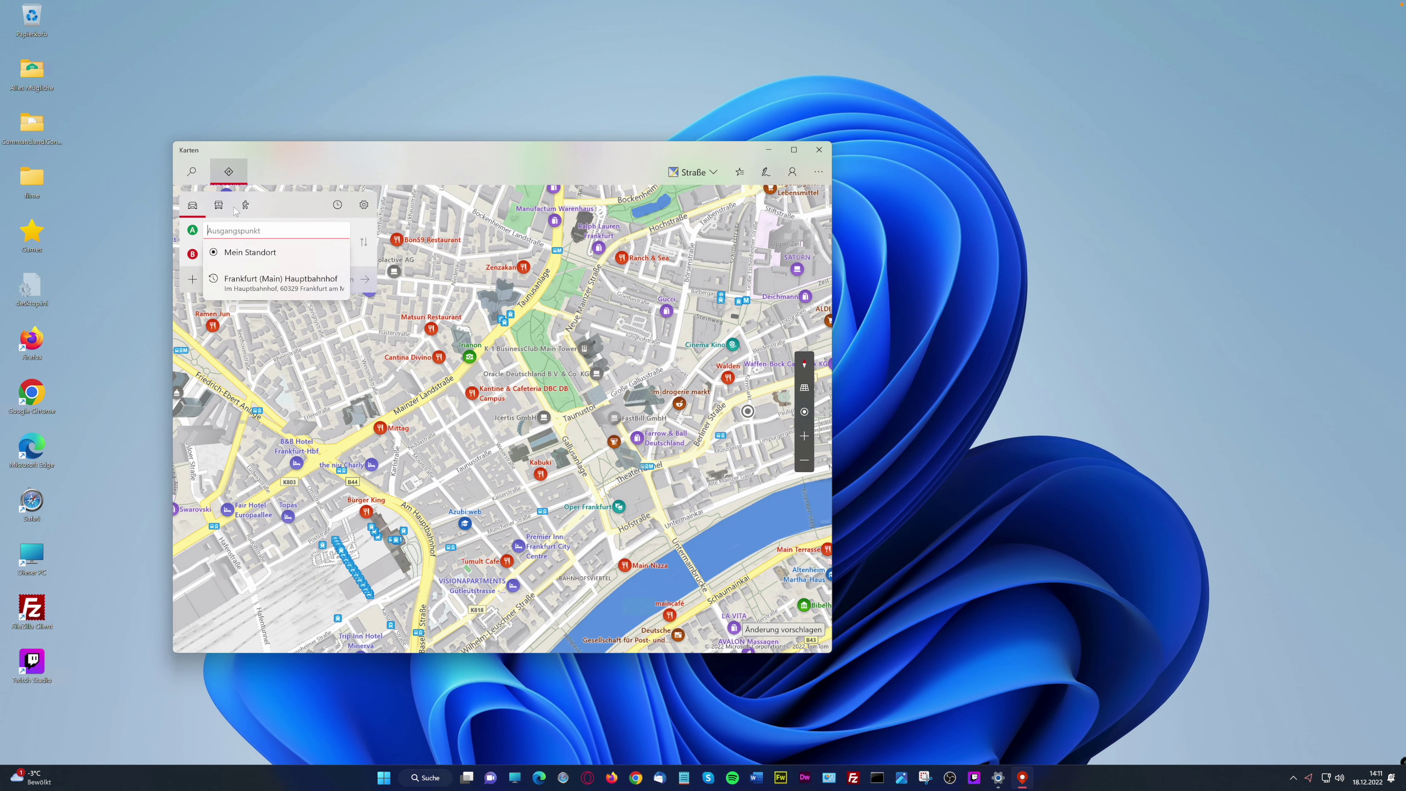
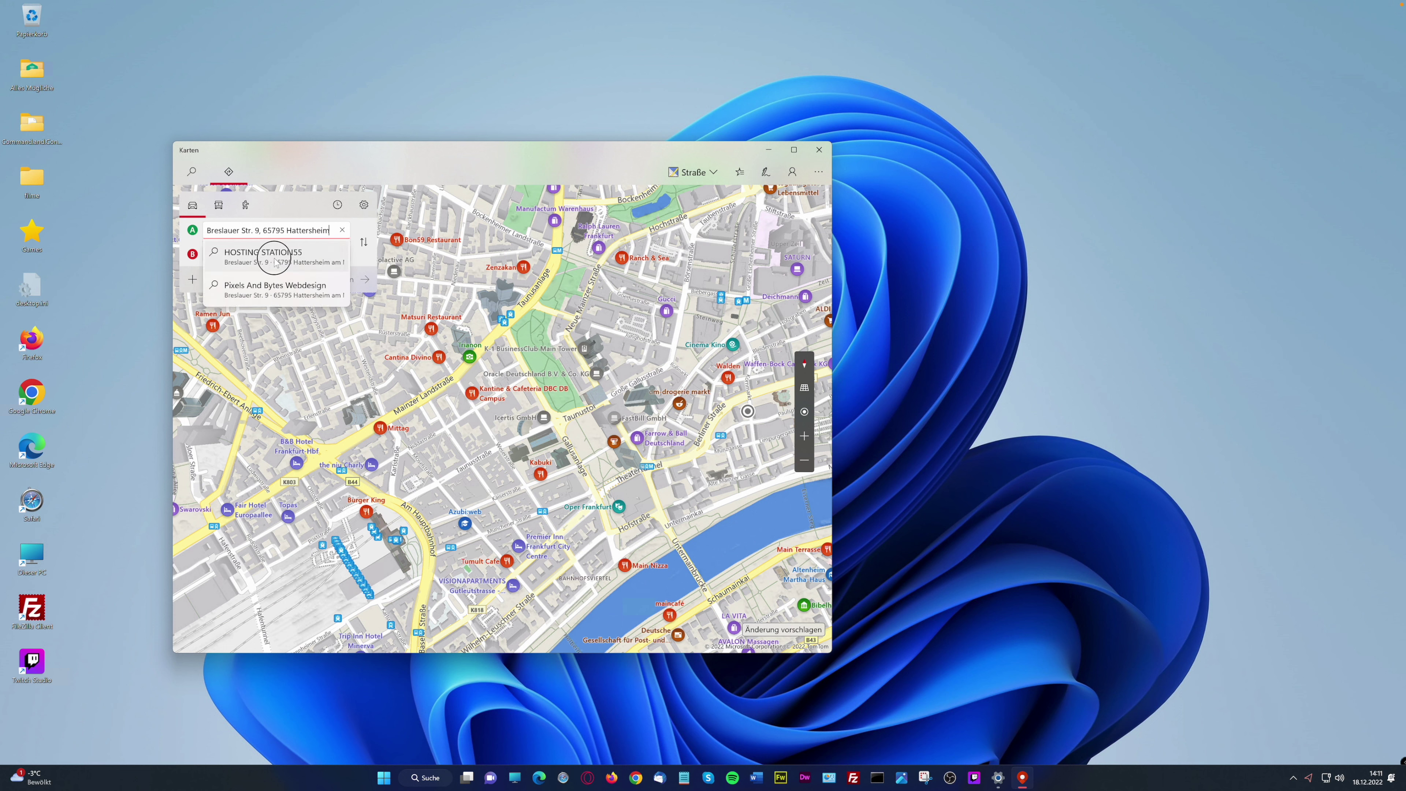
click(265, 256)
click(279, 254)
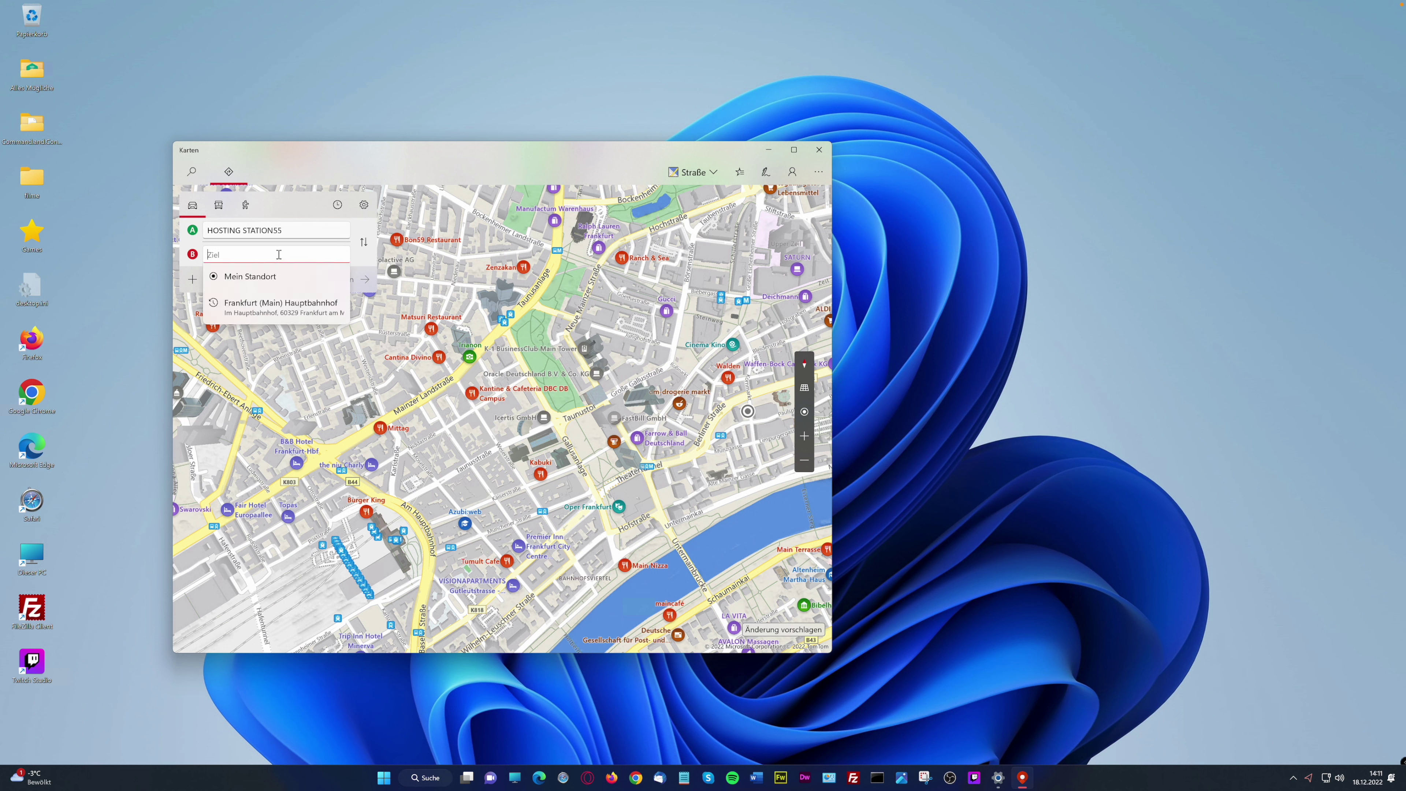
click(285, 304)
click(307, 279)
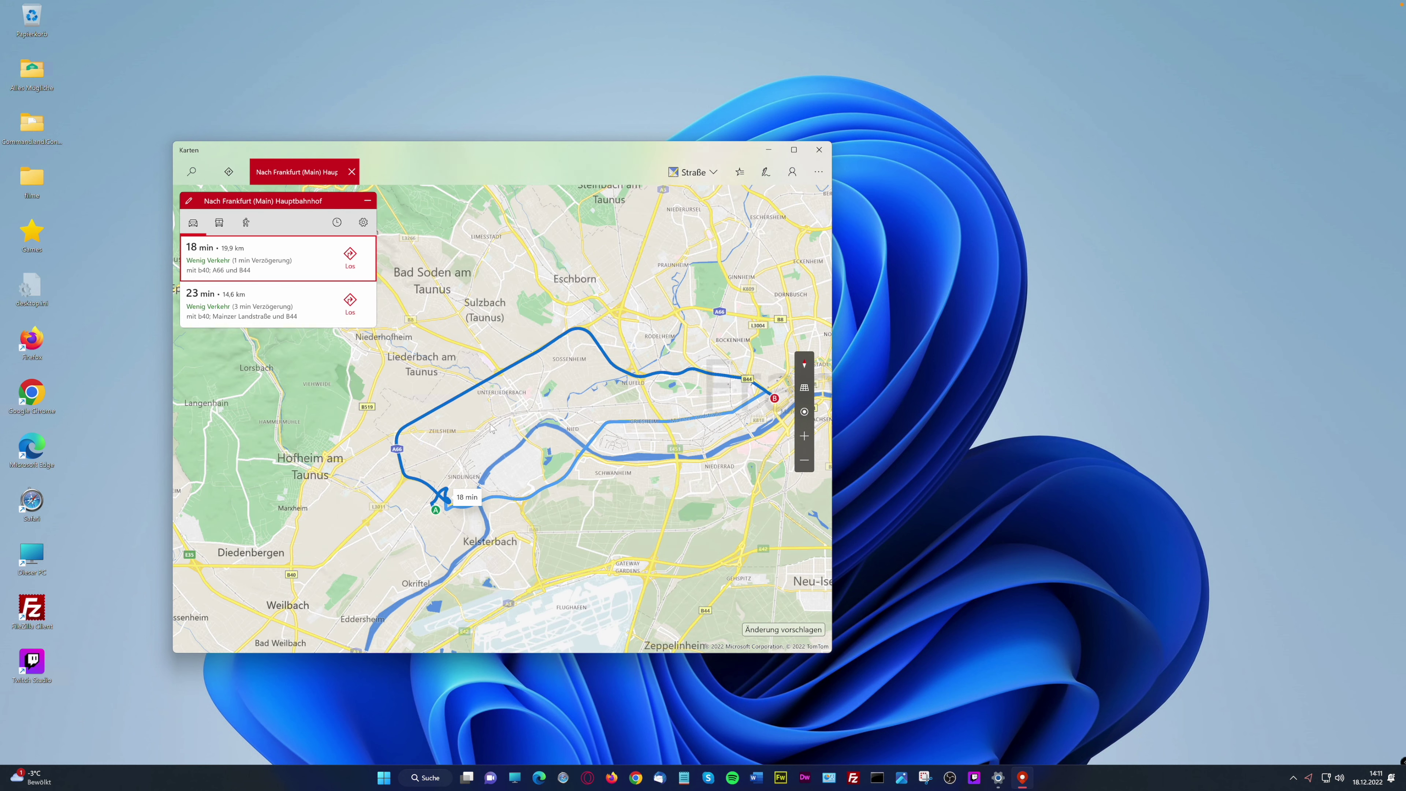
Compare the 23 min and 18 min routes and review the route avoidance options
click(592, 435)
click(761, 398)
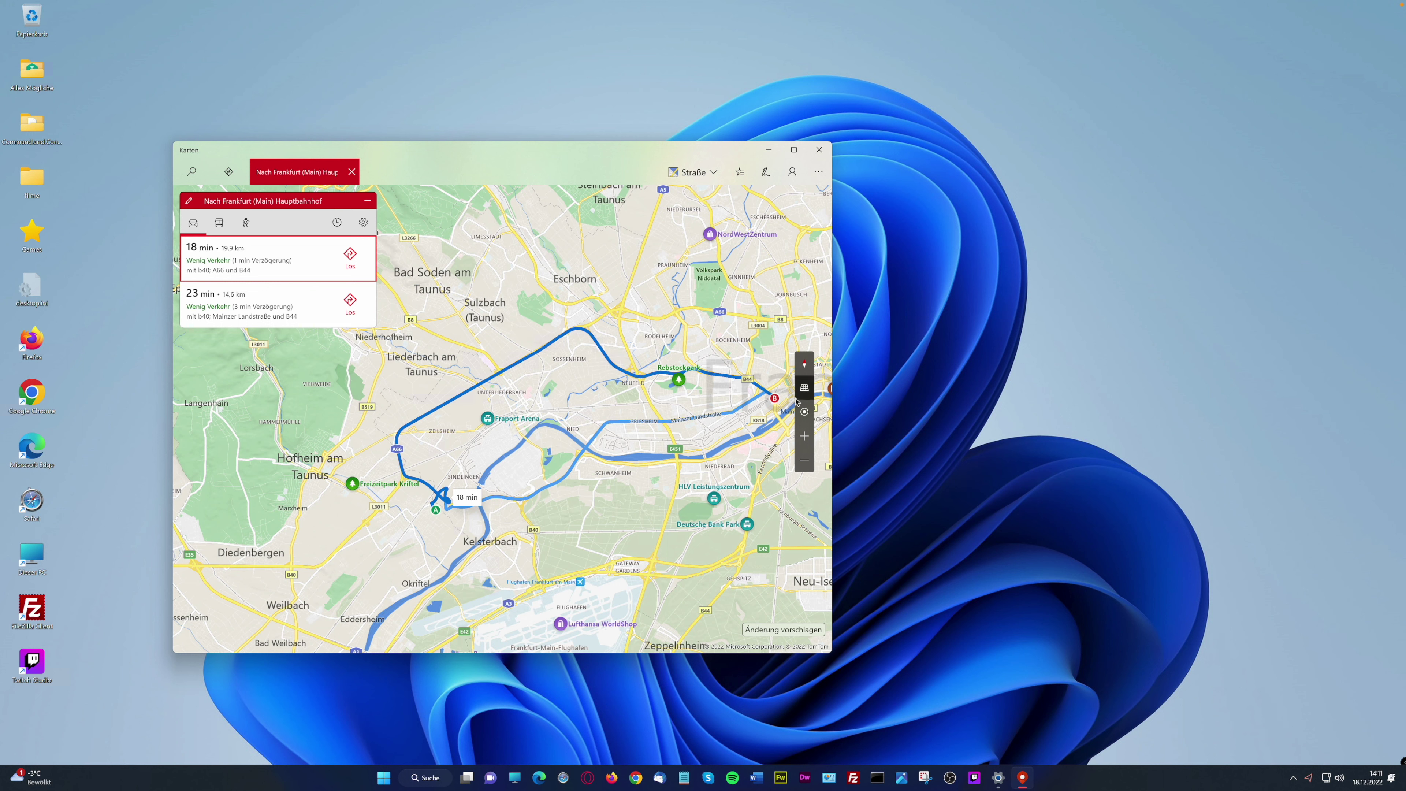
click(363, 222)
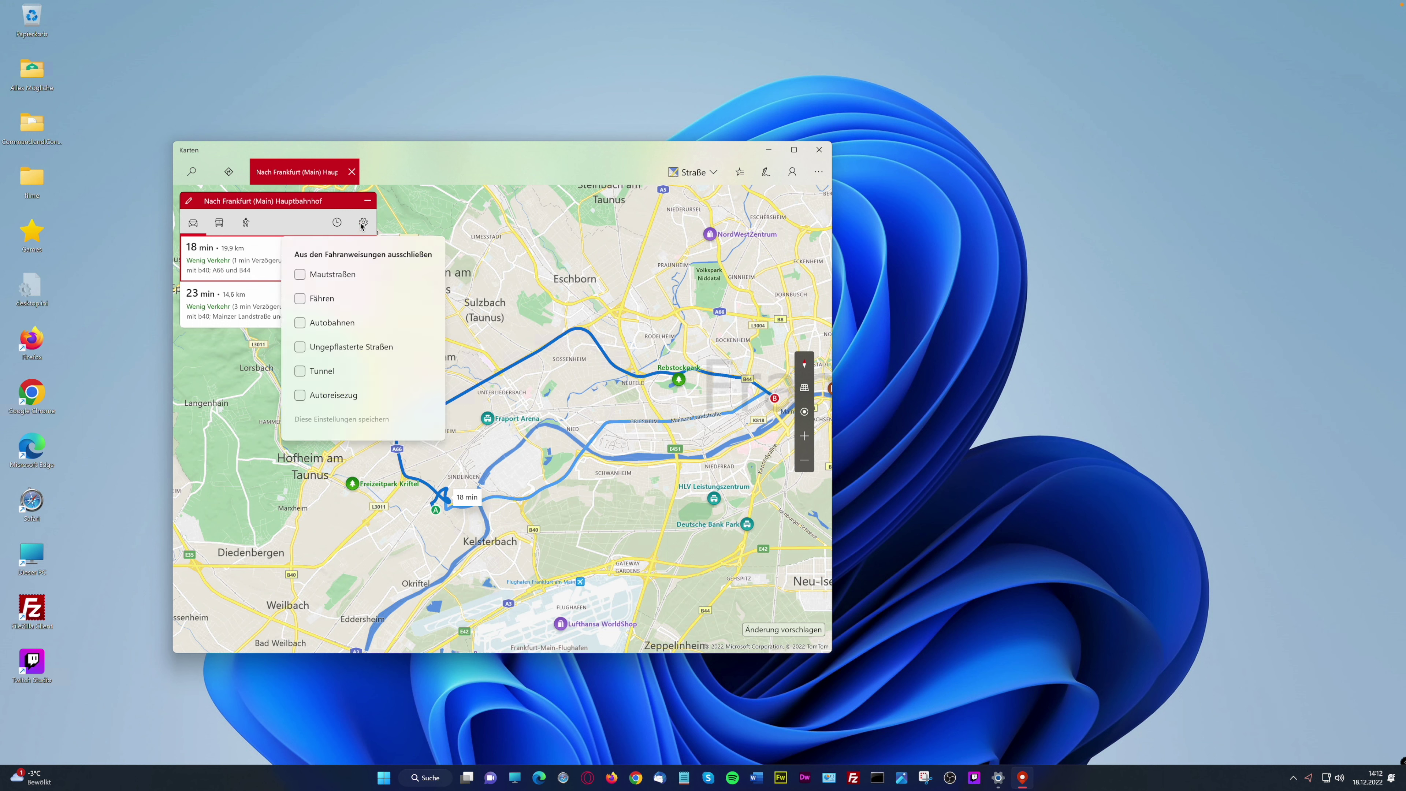
click(363, 222)
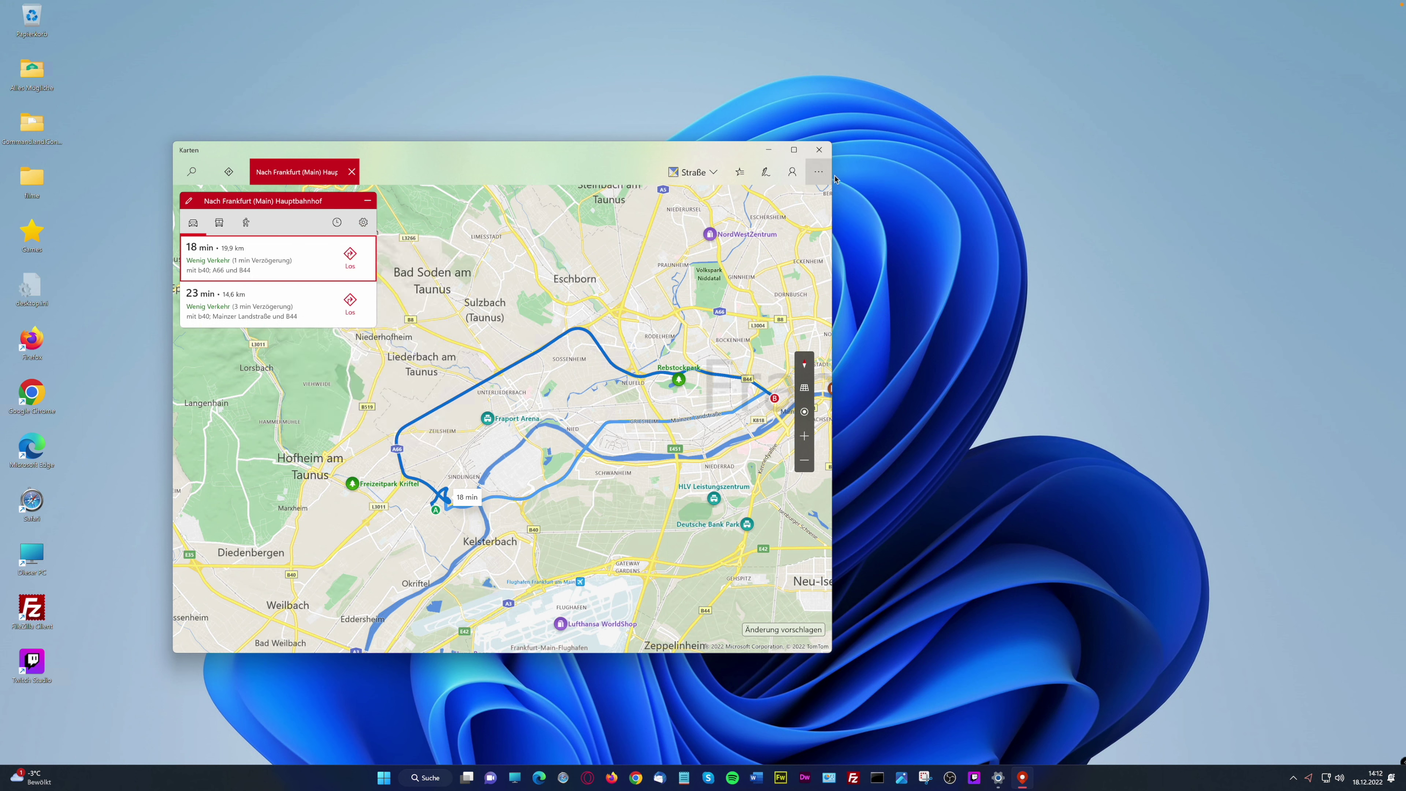
click(818, 172)
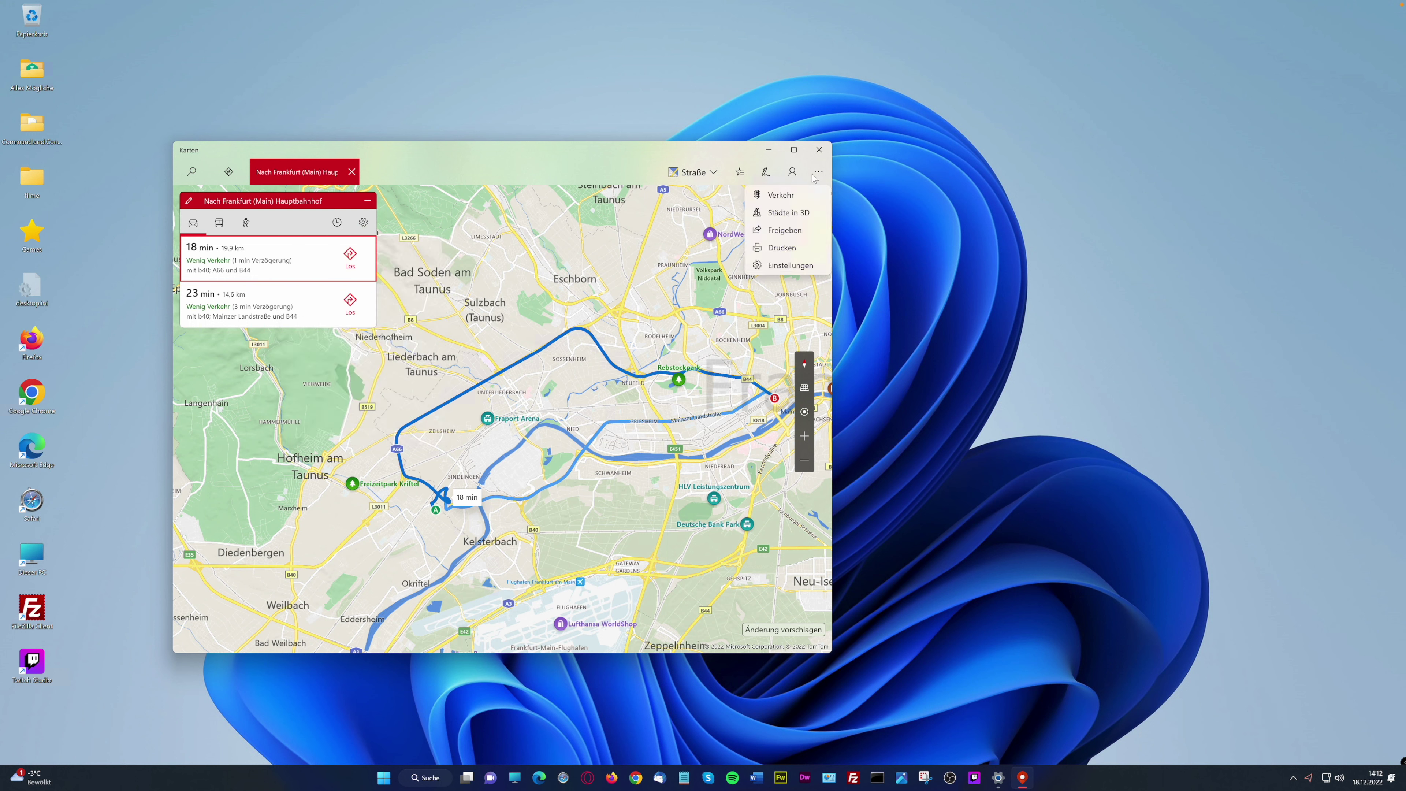
Show Städte in 3D and the Verkehr traffic overlay, then share the map via Freigeben
click(805, 214)
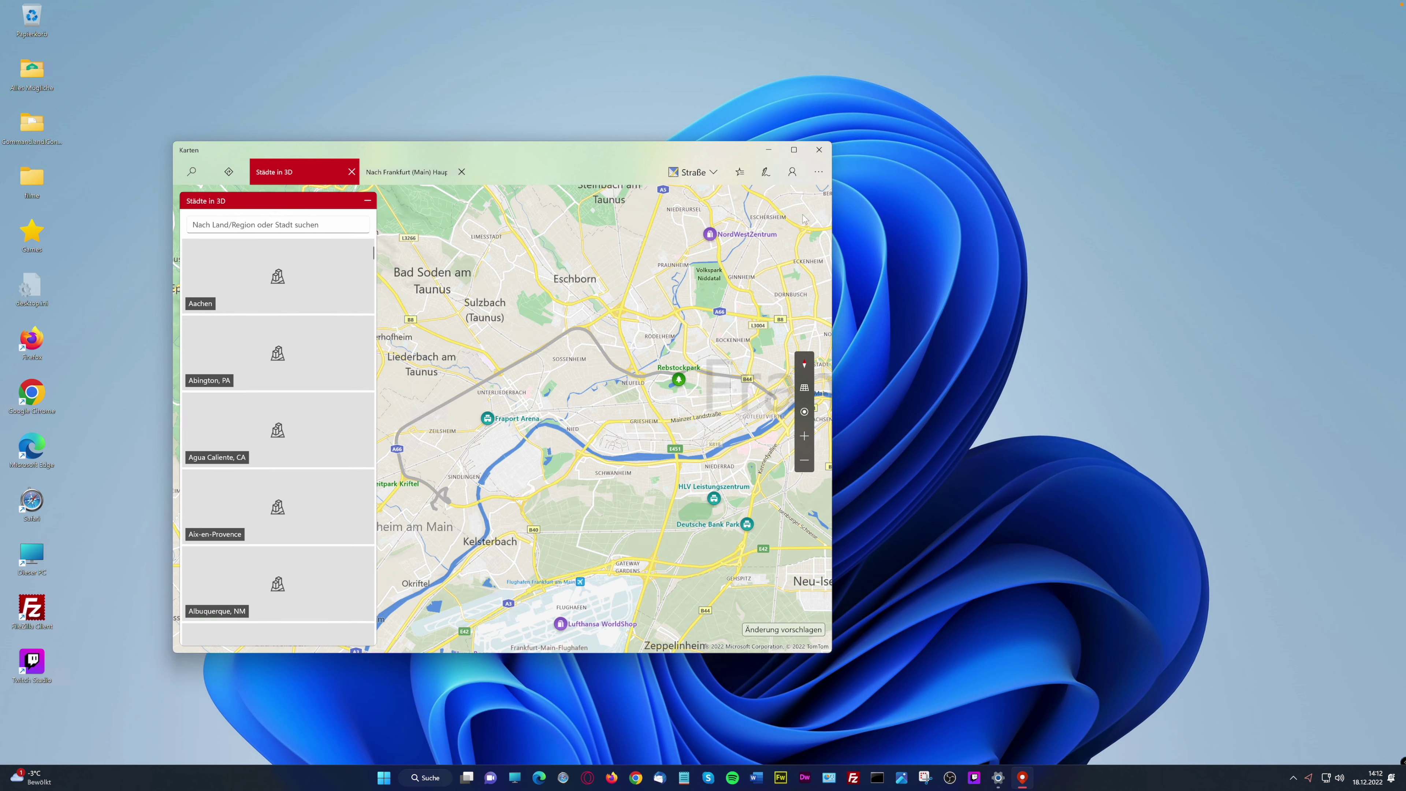
click(818, 172)
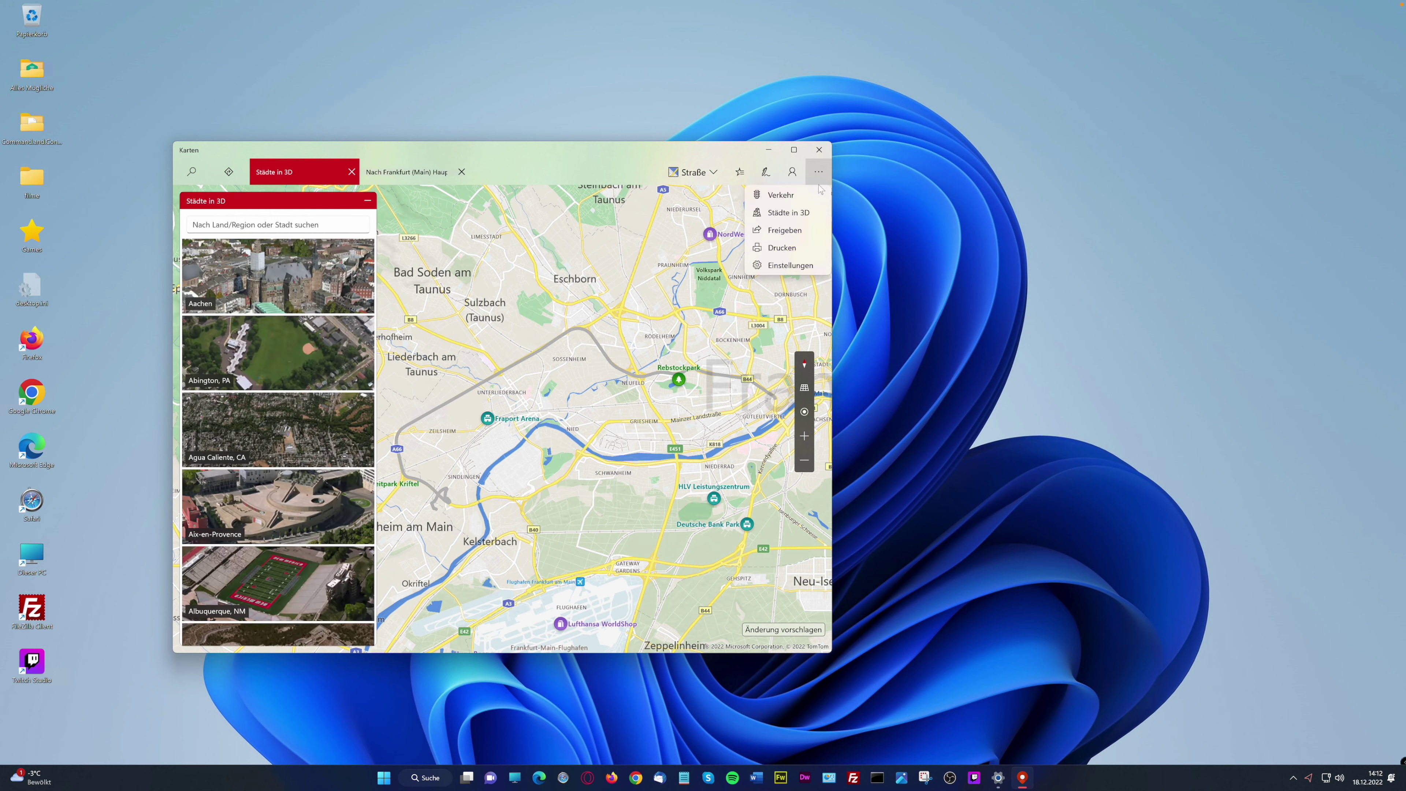
click(798, 196)
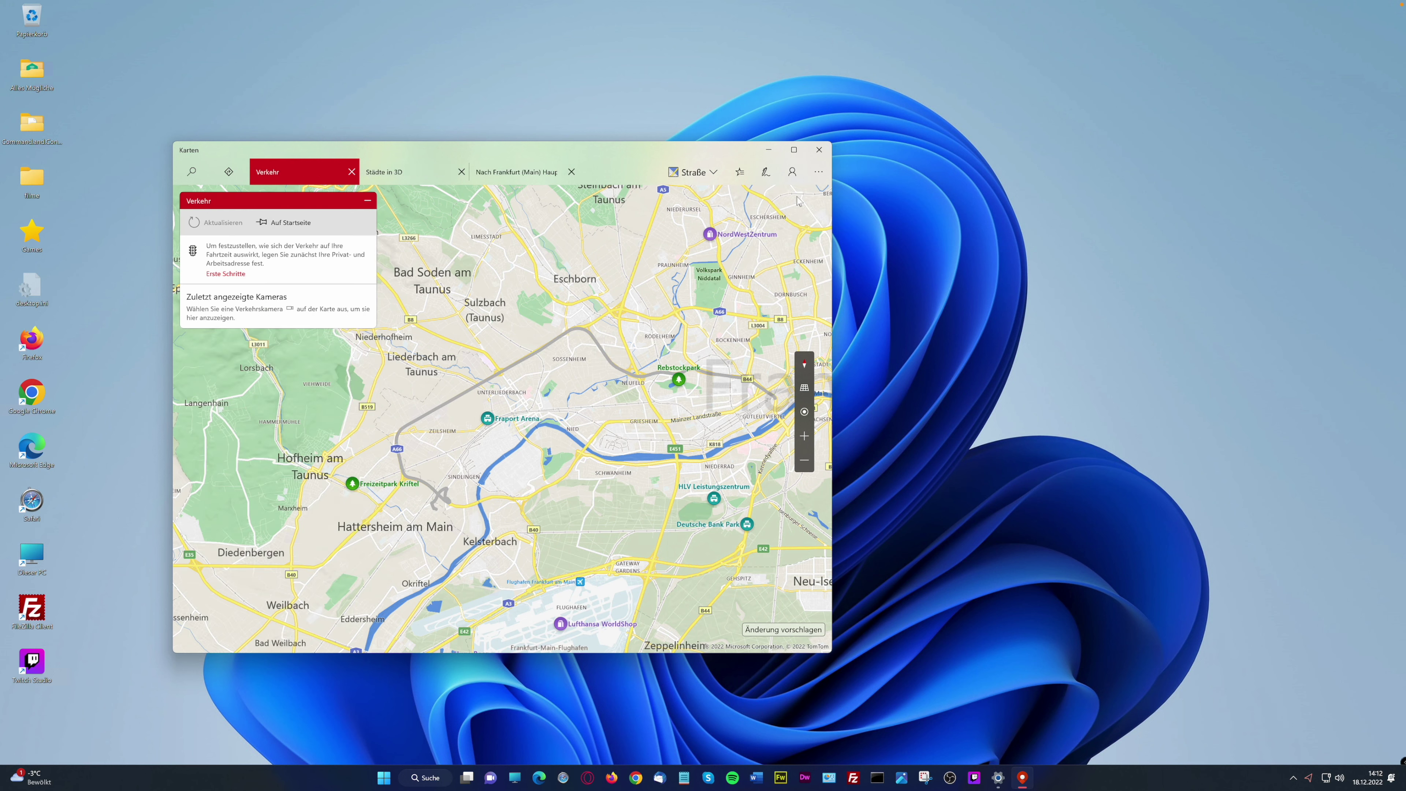
click(819, 174)
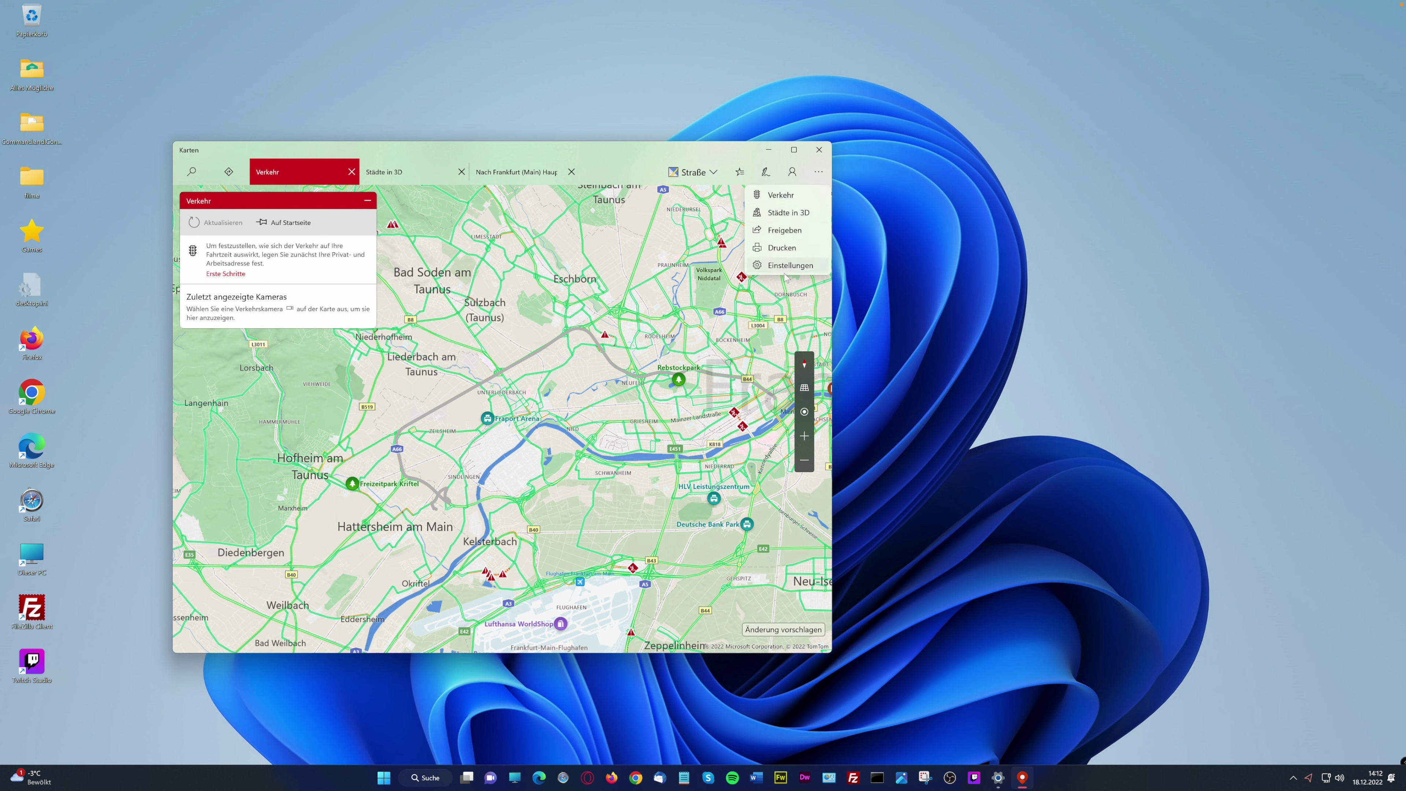
click(783, 232)
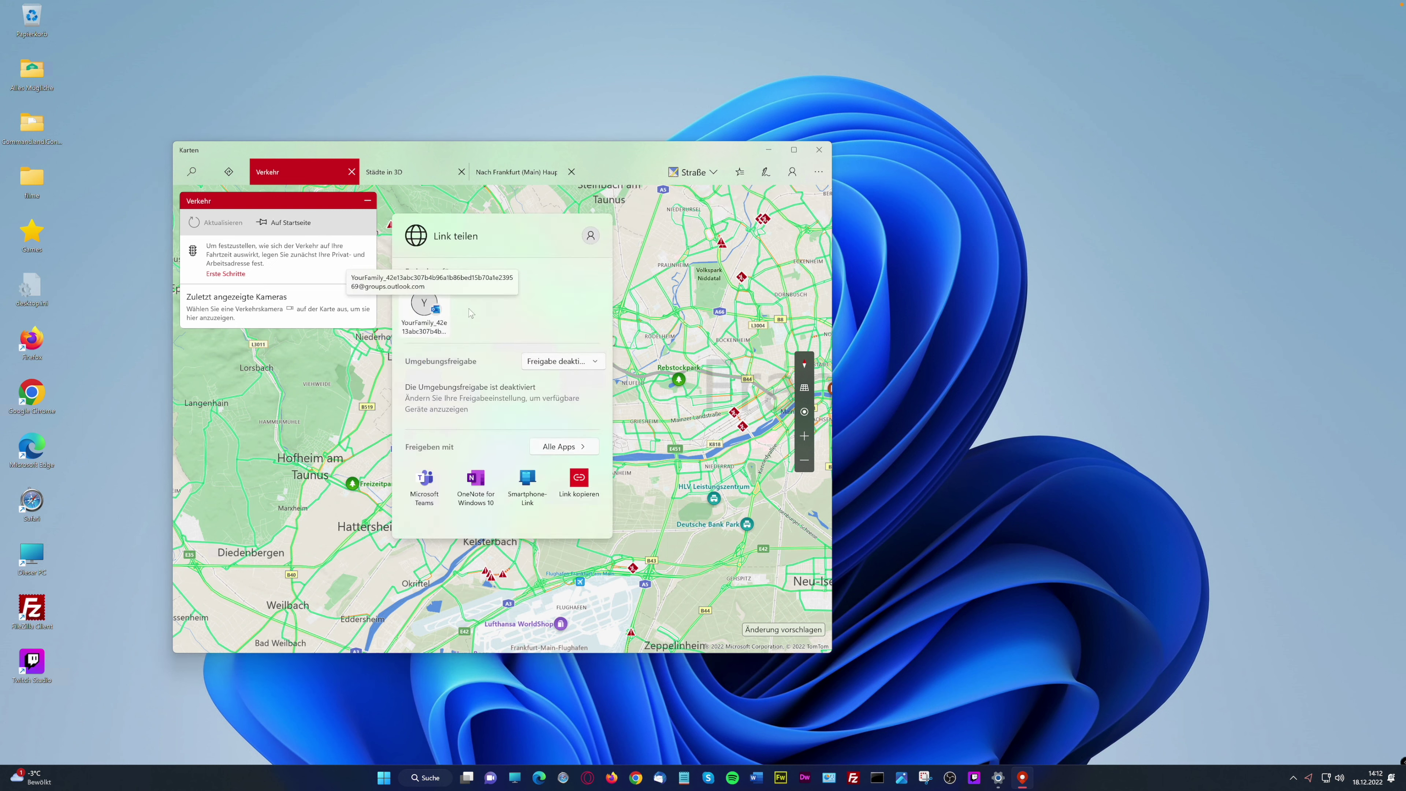
Set Umgebungsfreigabe (nearby sharing) to Jeden, changing it from own devices only
click(599, 365)
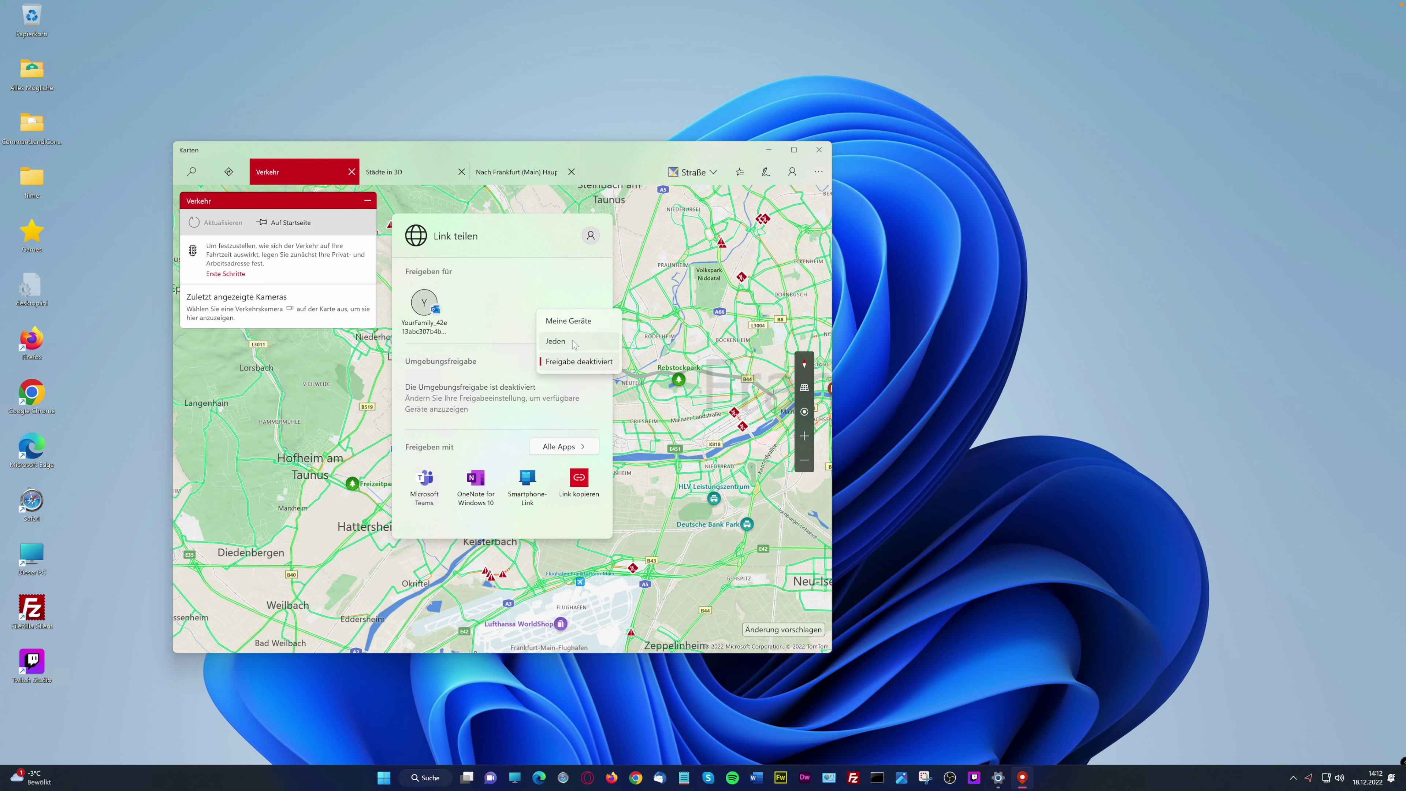
click(581, 322)
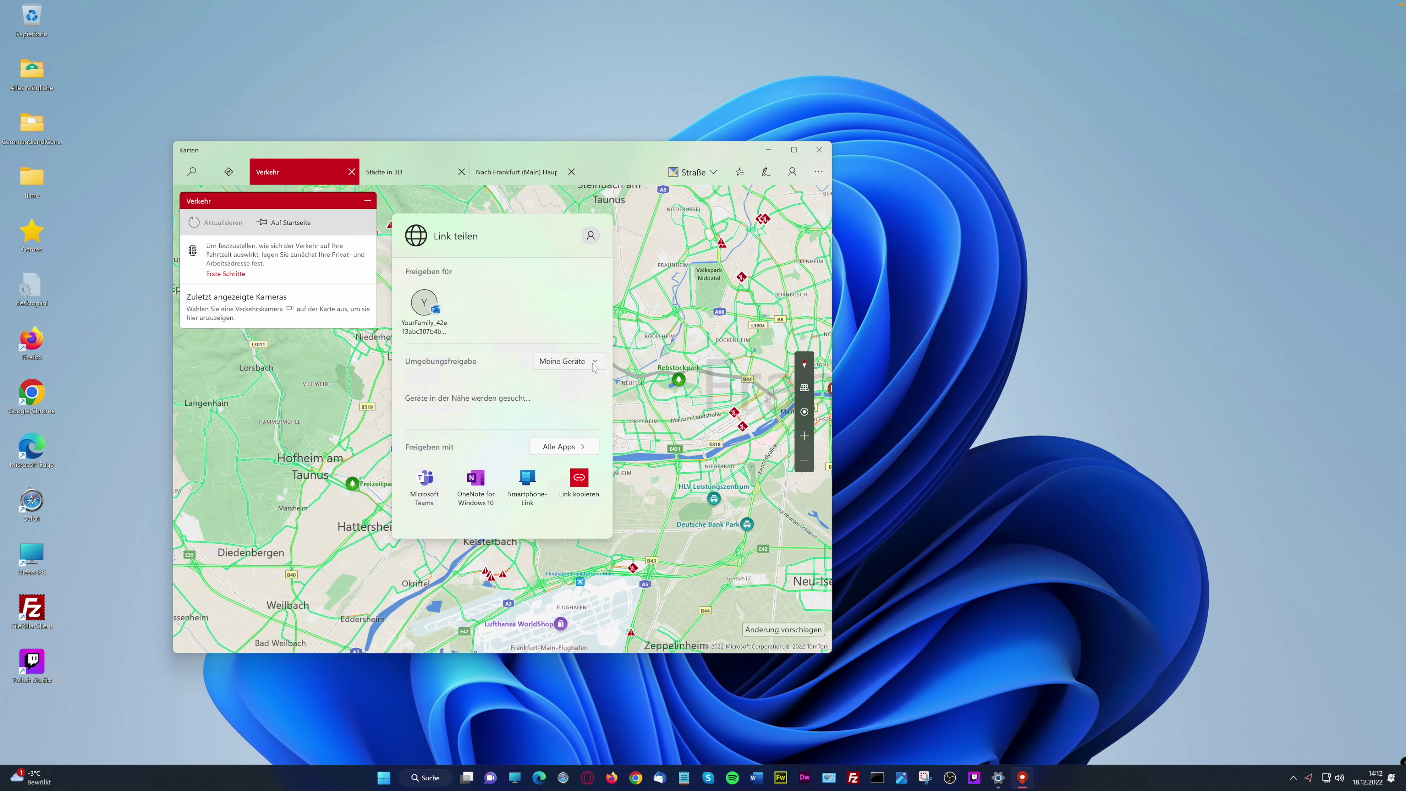
click(580, 368)
click(564, 382)
View all sharing apps, go back, close the share dialog and the Karten window
click(587, 450)
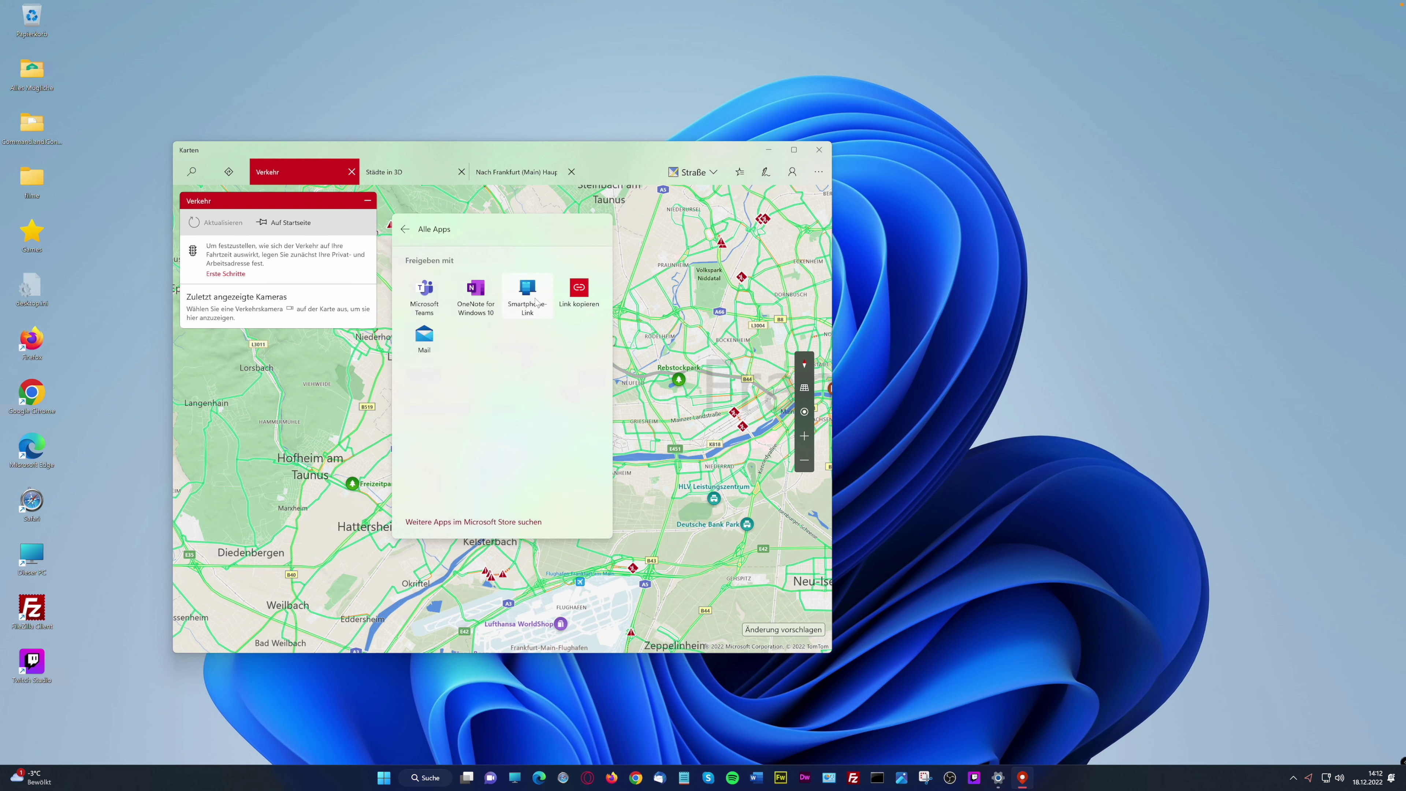
click(410, 231)
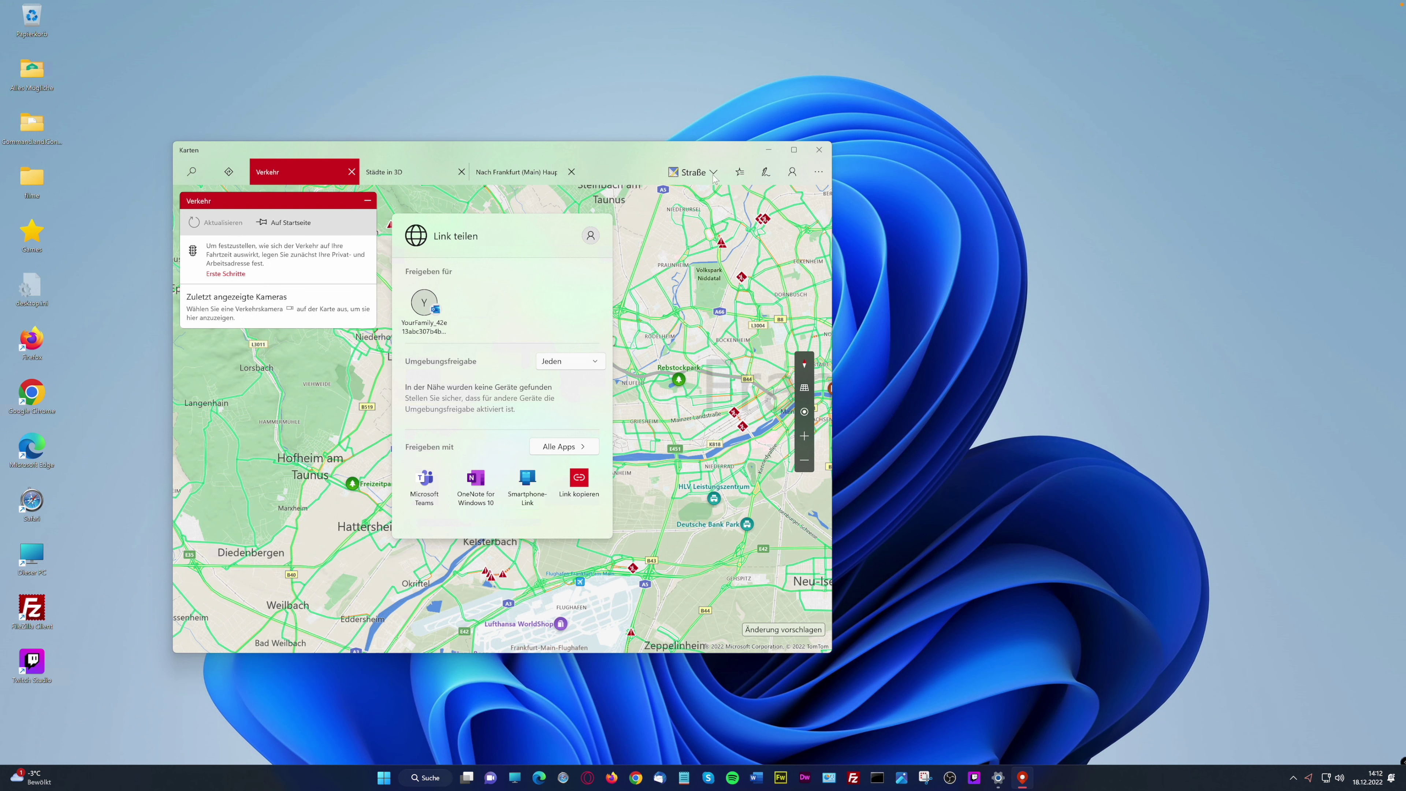
click(615, 151)
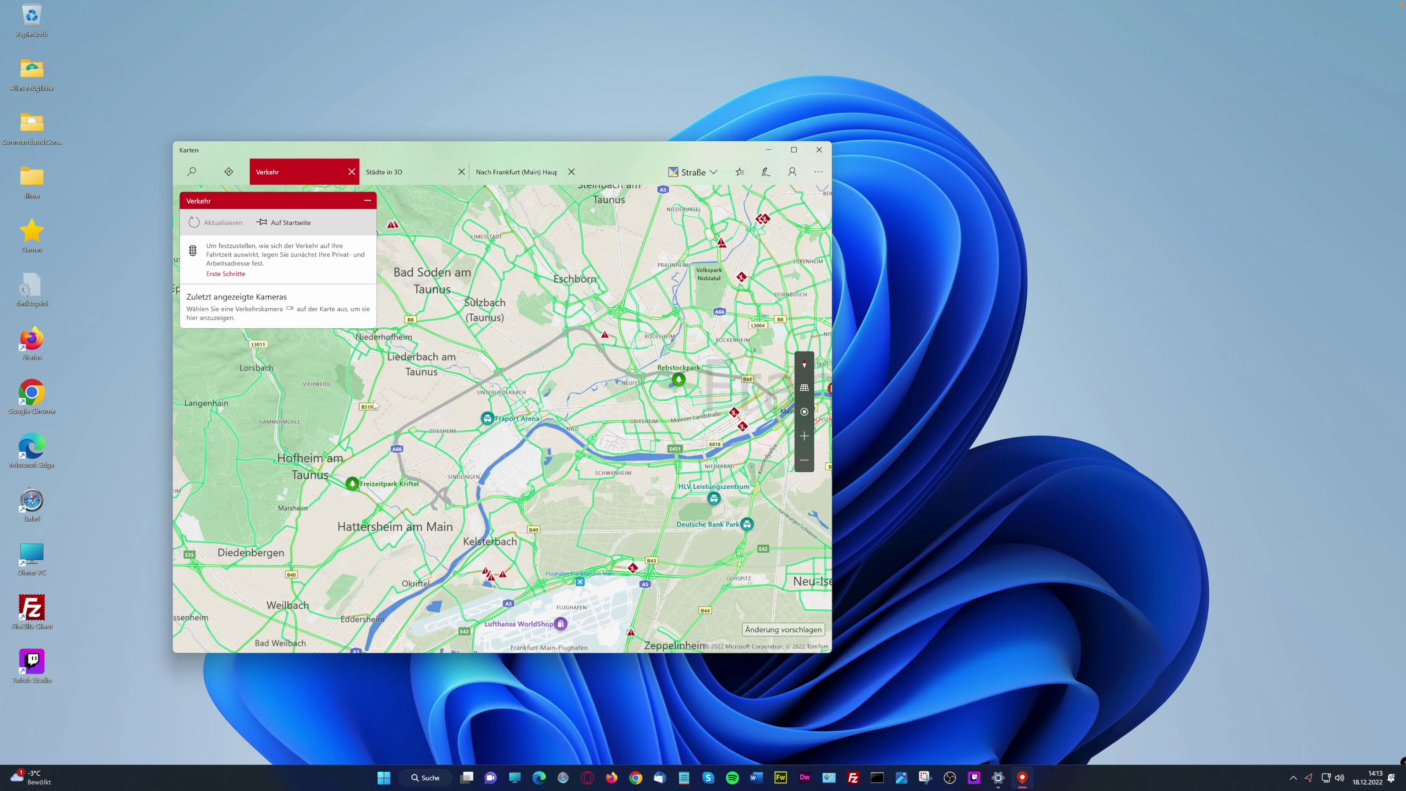
click(819, 149)
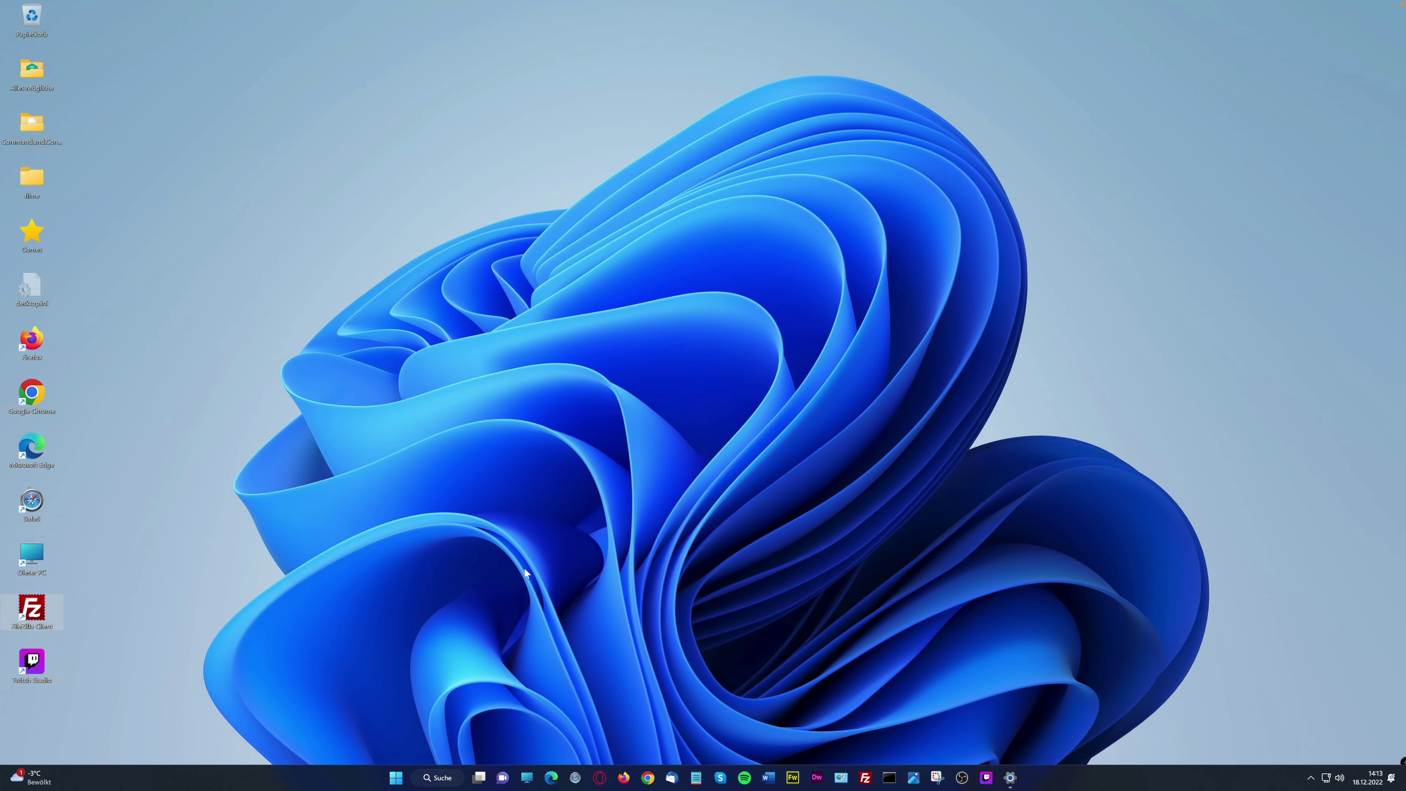
click(396, 778)
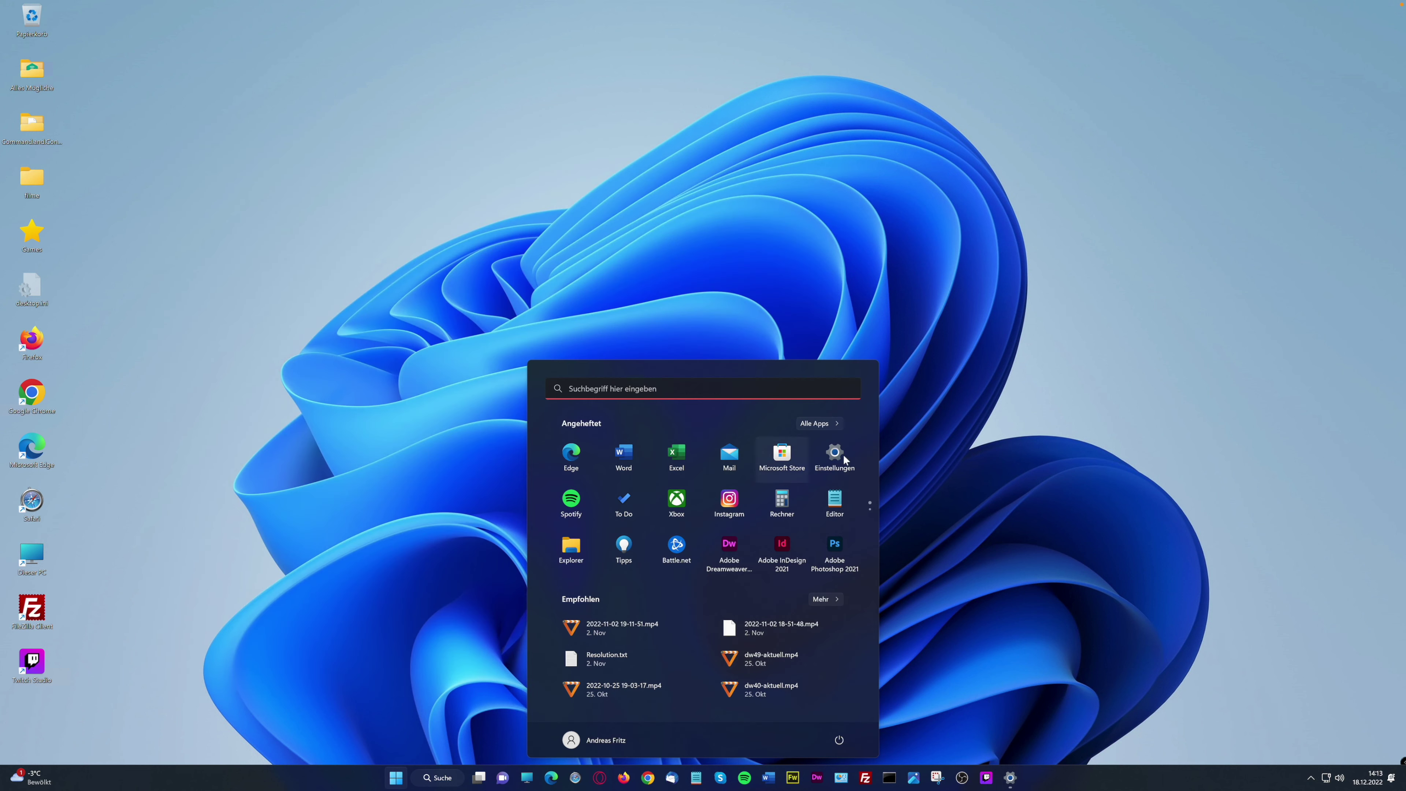
click(815, 425)
scroll(680, 586, down, 5)
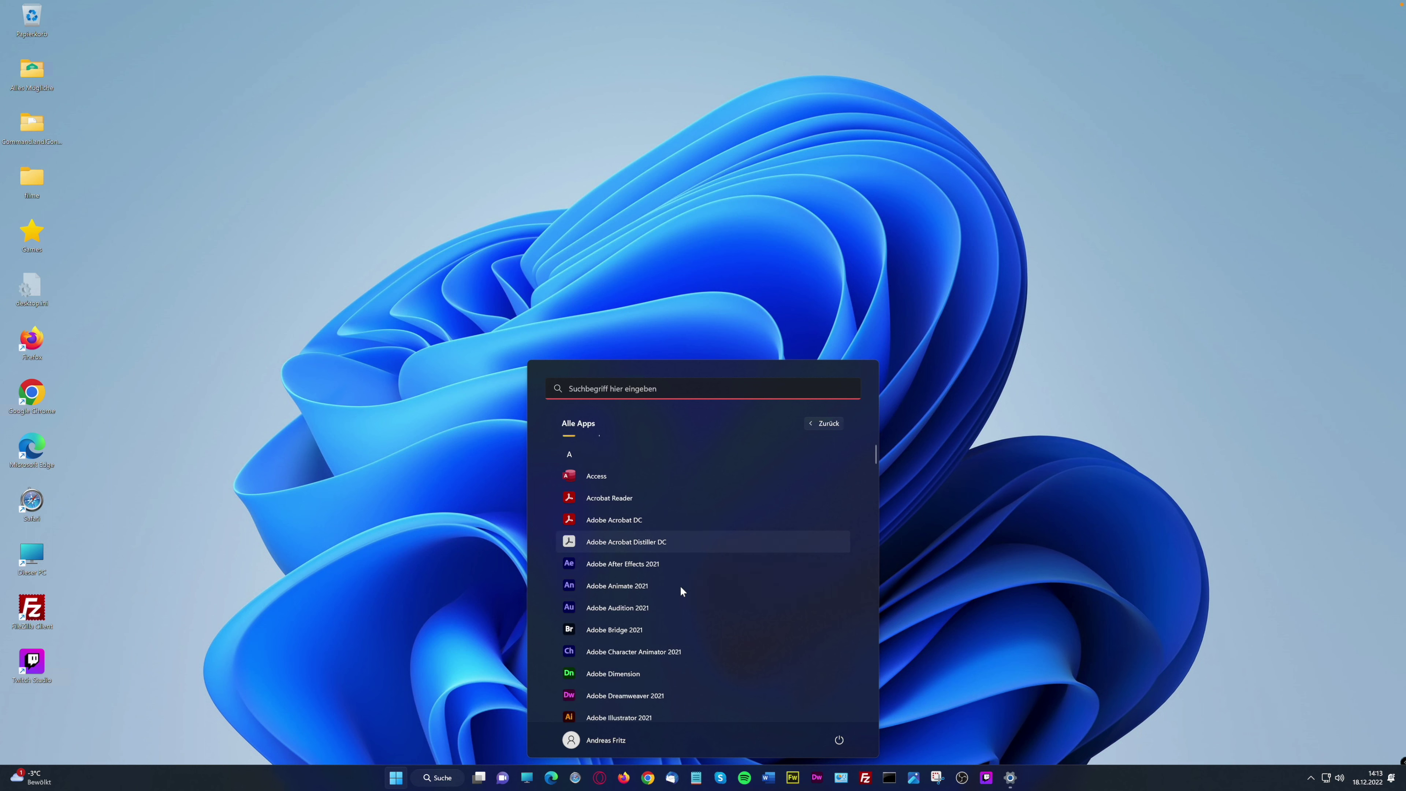
scroll(680, 586, down, 8)
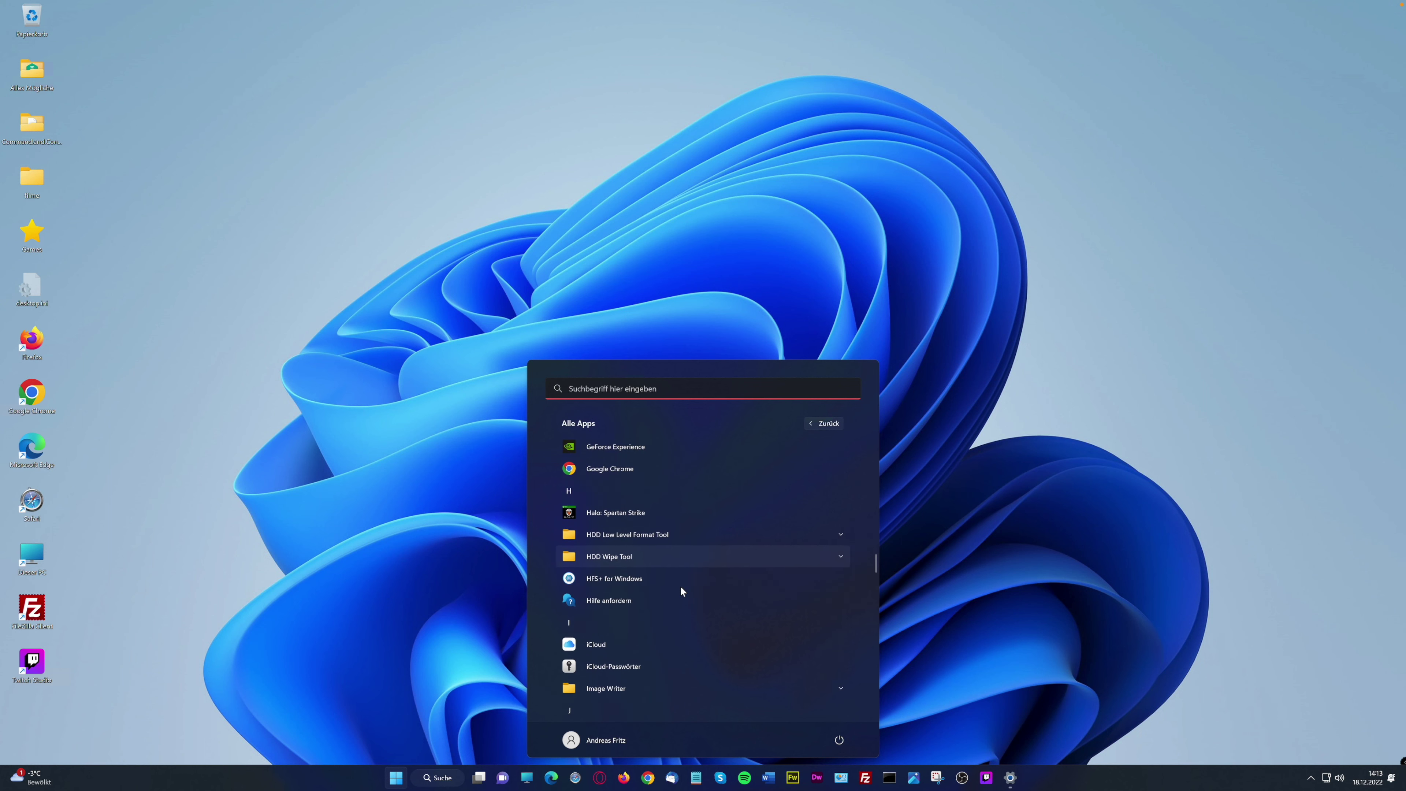
scroll(680, 586, down, 4)
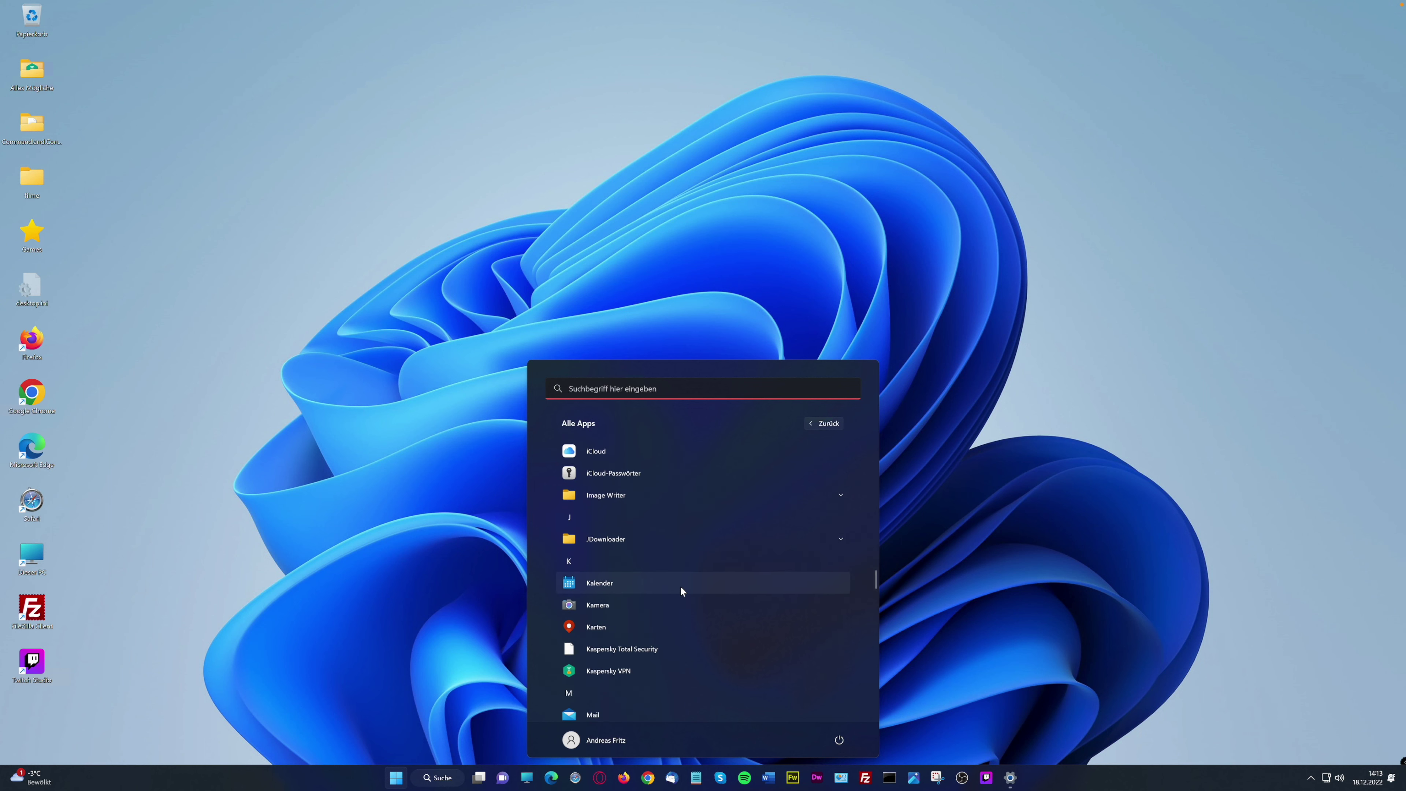
scroll(680, 585, down, 3)
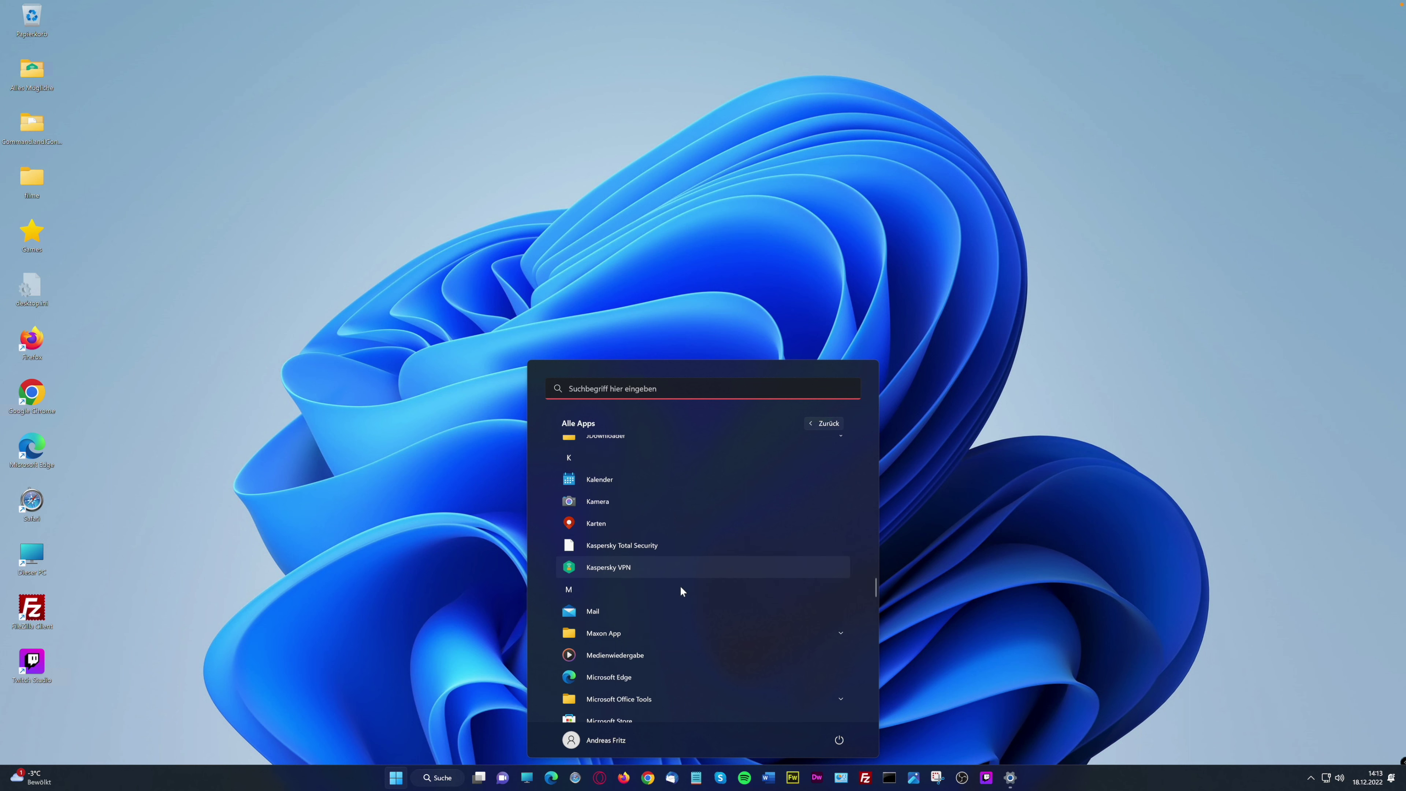
scroll(612, 616, down, 2)
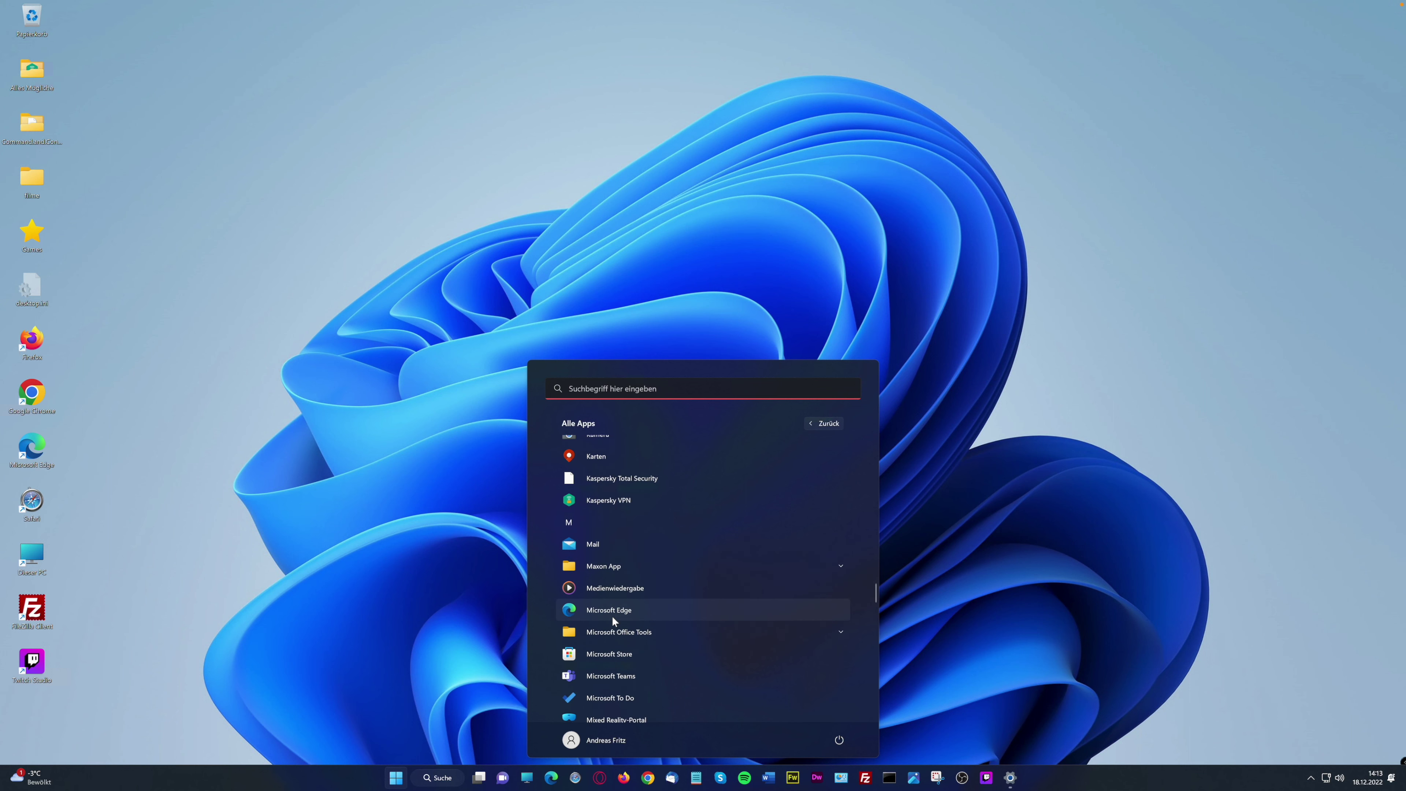
scroll(611, 615, down, 1)
click(593, 500)
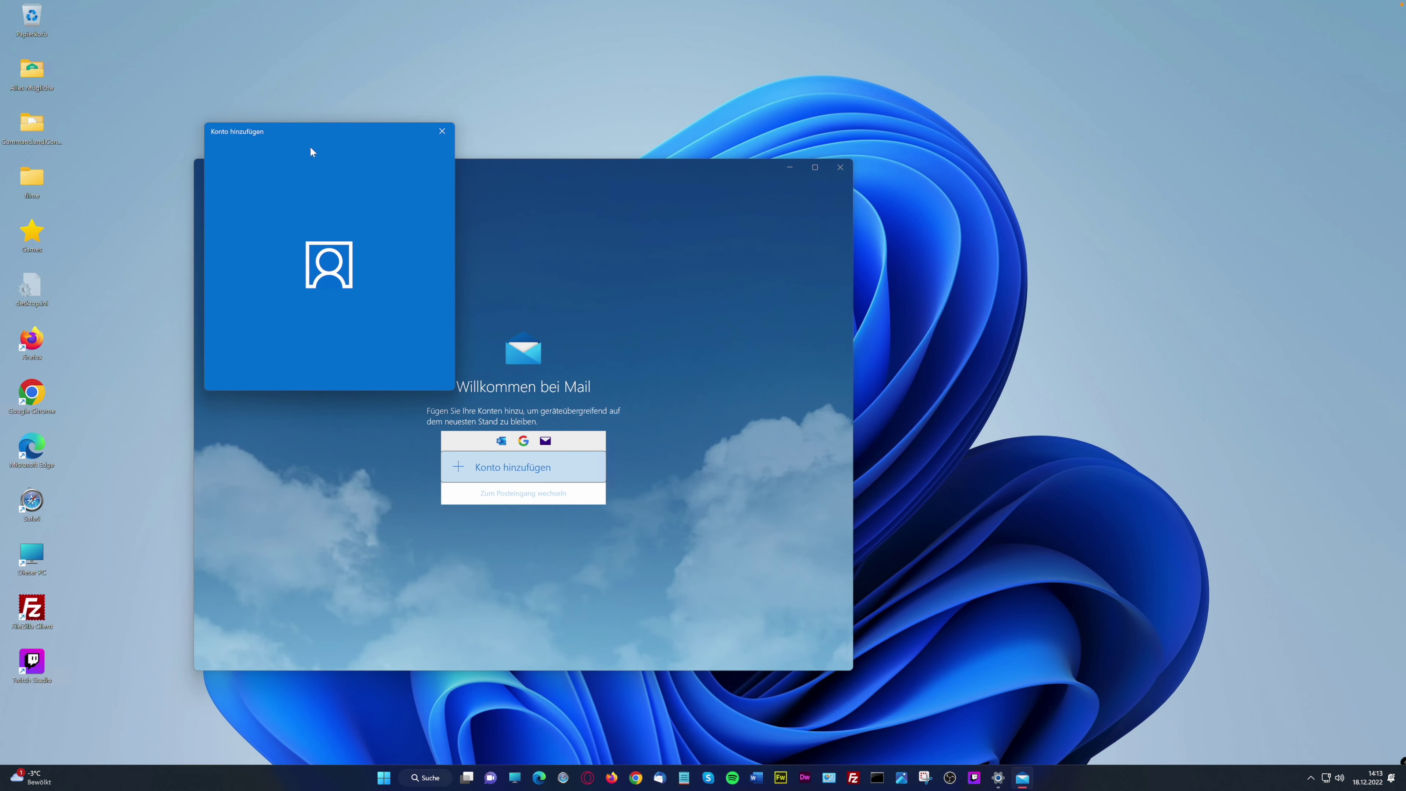
click(440, 131)
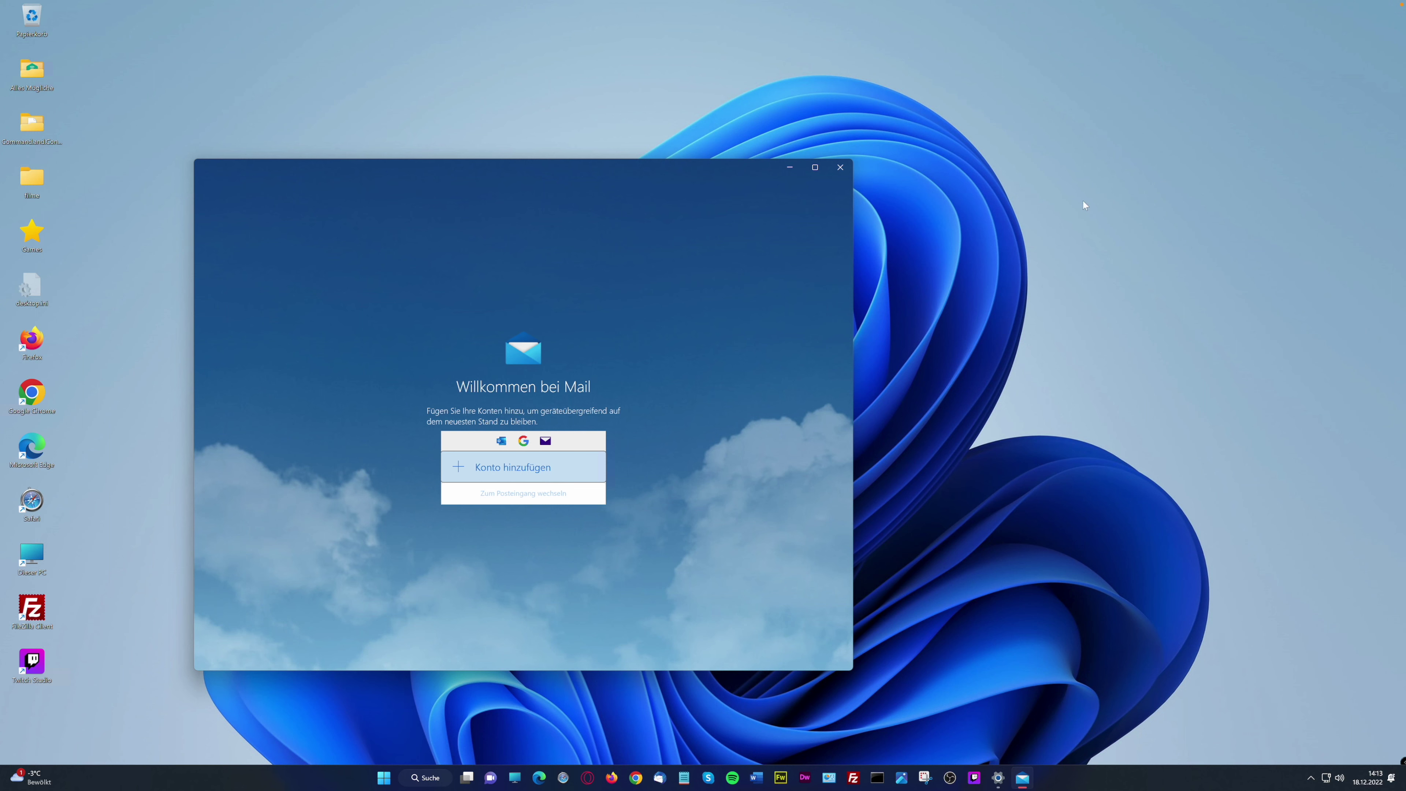
click(838, 168)
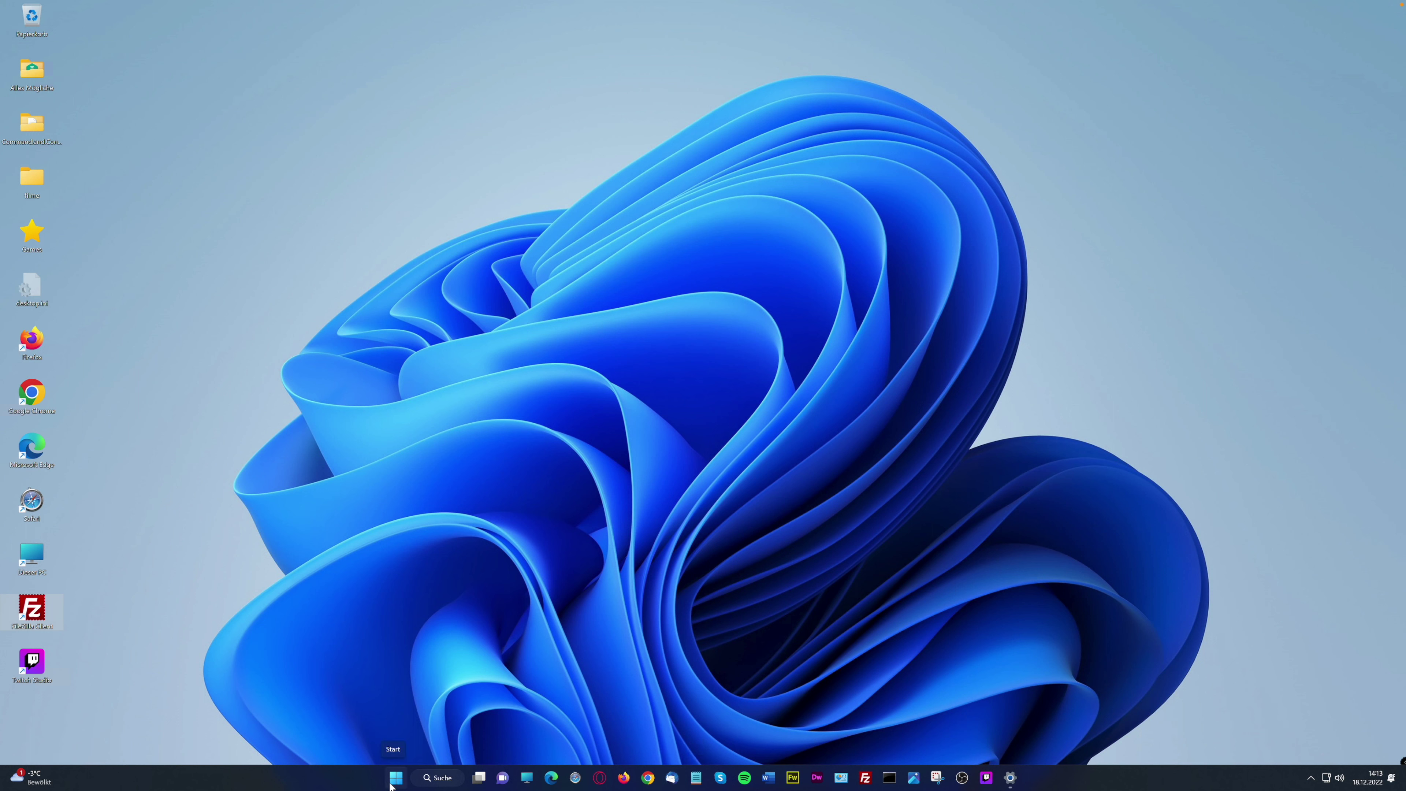
Launch Medienwiedergabe from the Start menu's All apps list, scrolling down to M
click(393, 778)
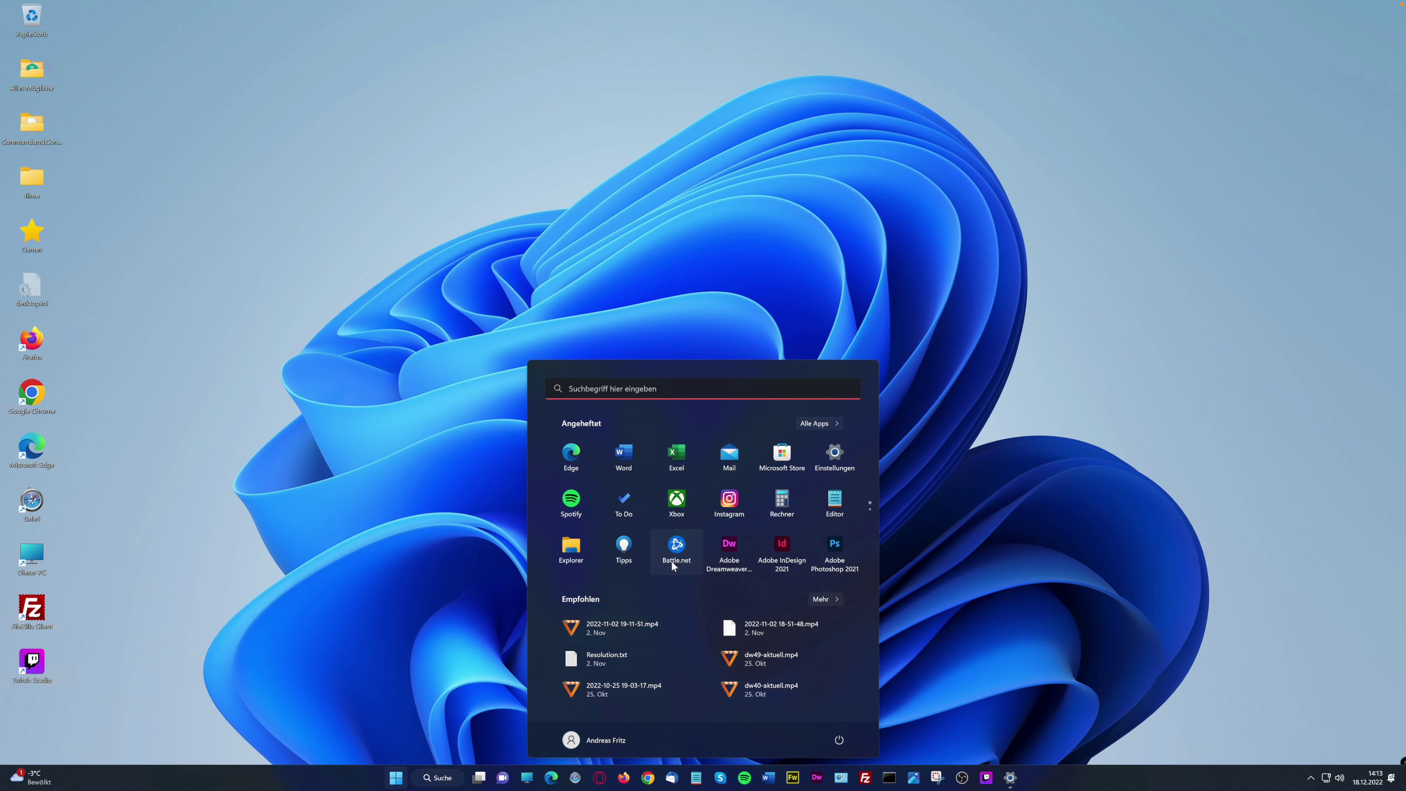
click(830, 423)
scroll(662, 596, down, 10)
scroll(663, 596, down, 8)
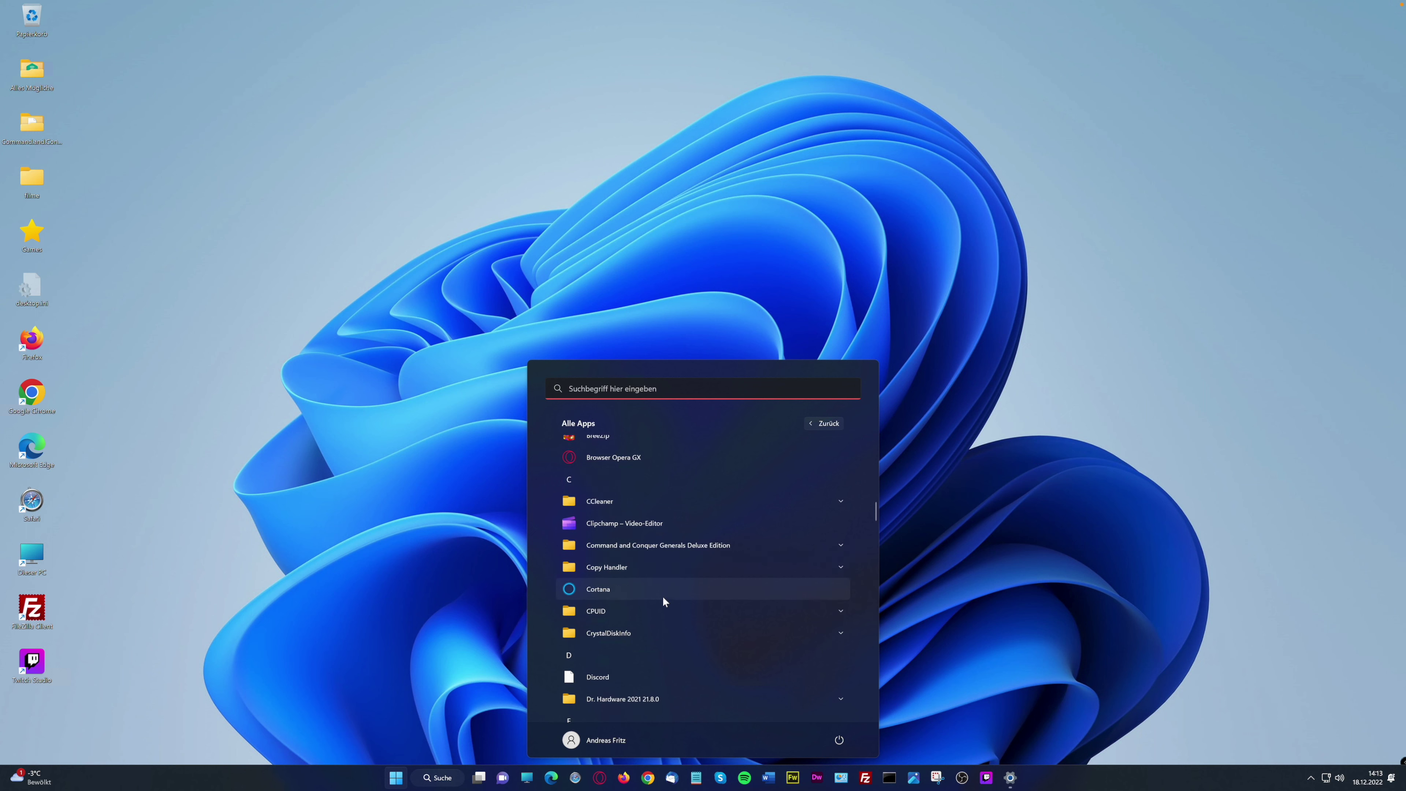
scroll(662, 596, down, 1)
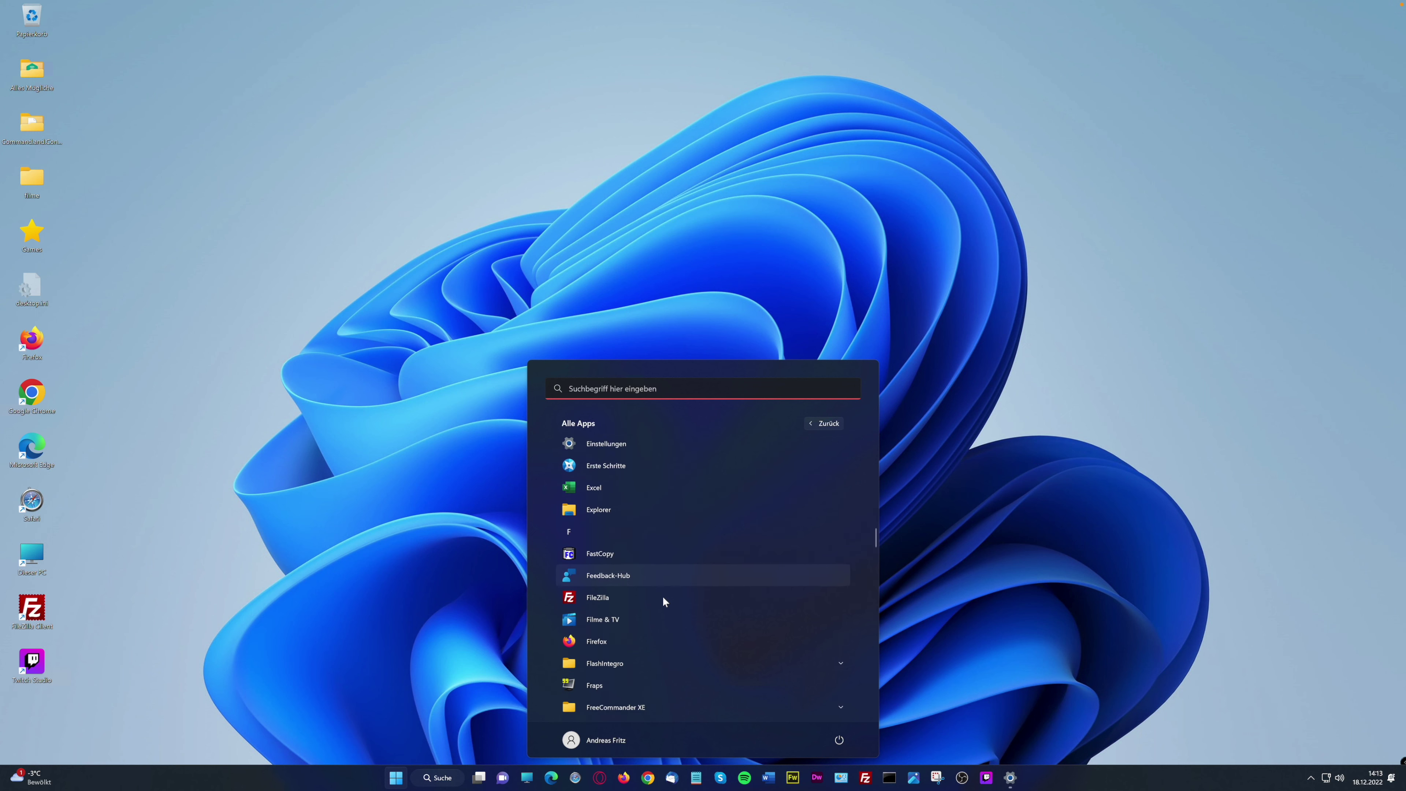
scroll(682, 621, down, 2)
scroll(681, 620, down, 3)
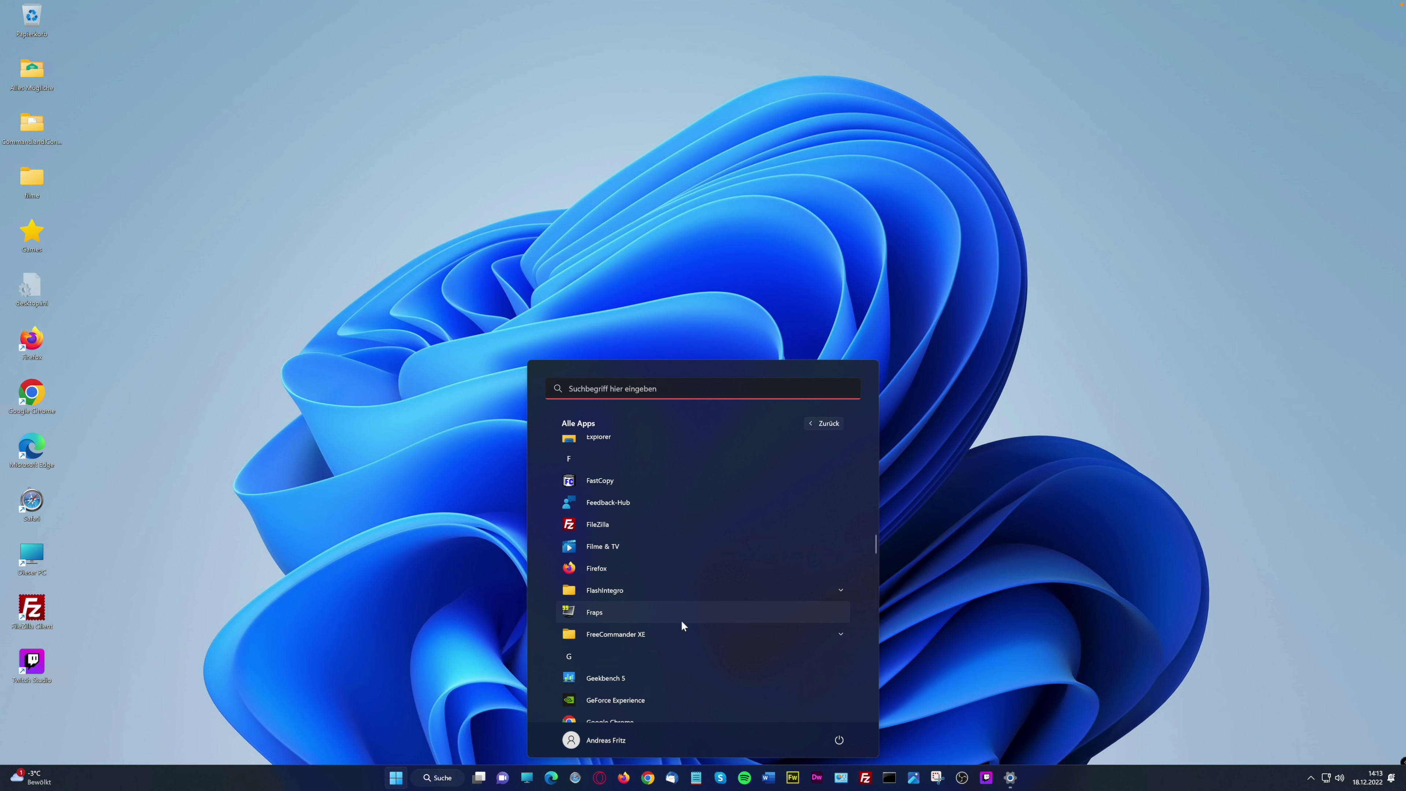
scroll(681, 619, down, 4)
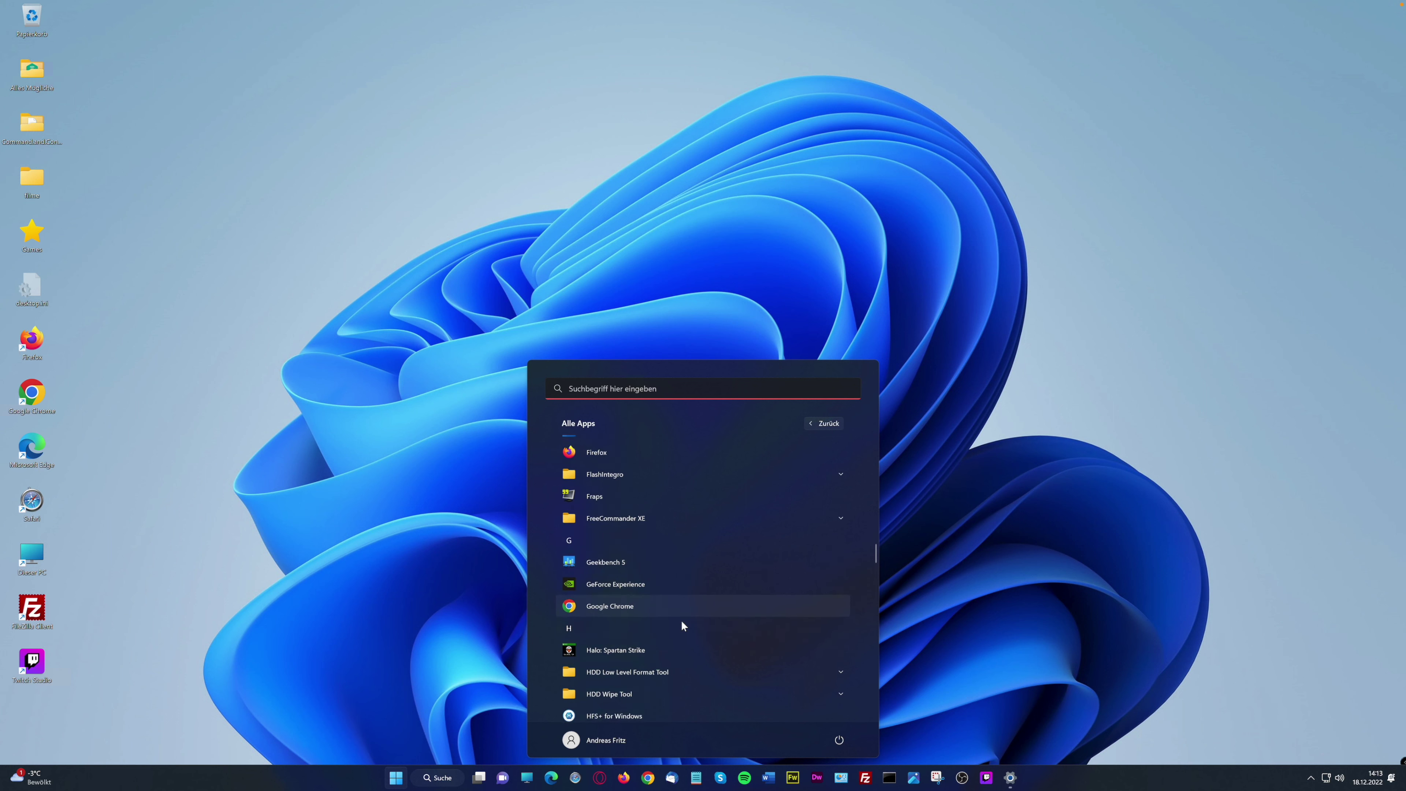
scroll(681, 620, down, 10)
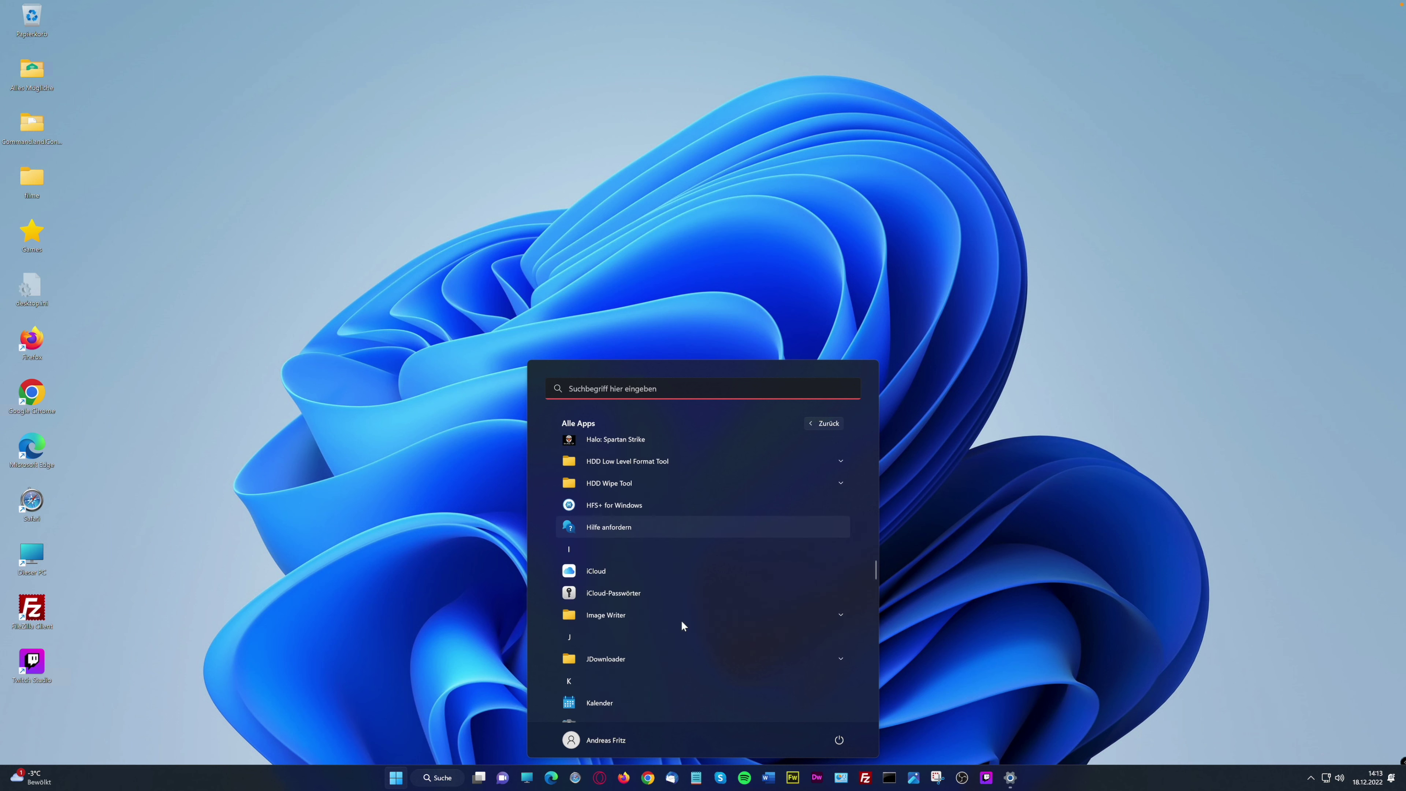
scroll(682, 621, down, 3)
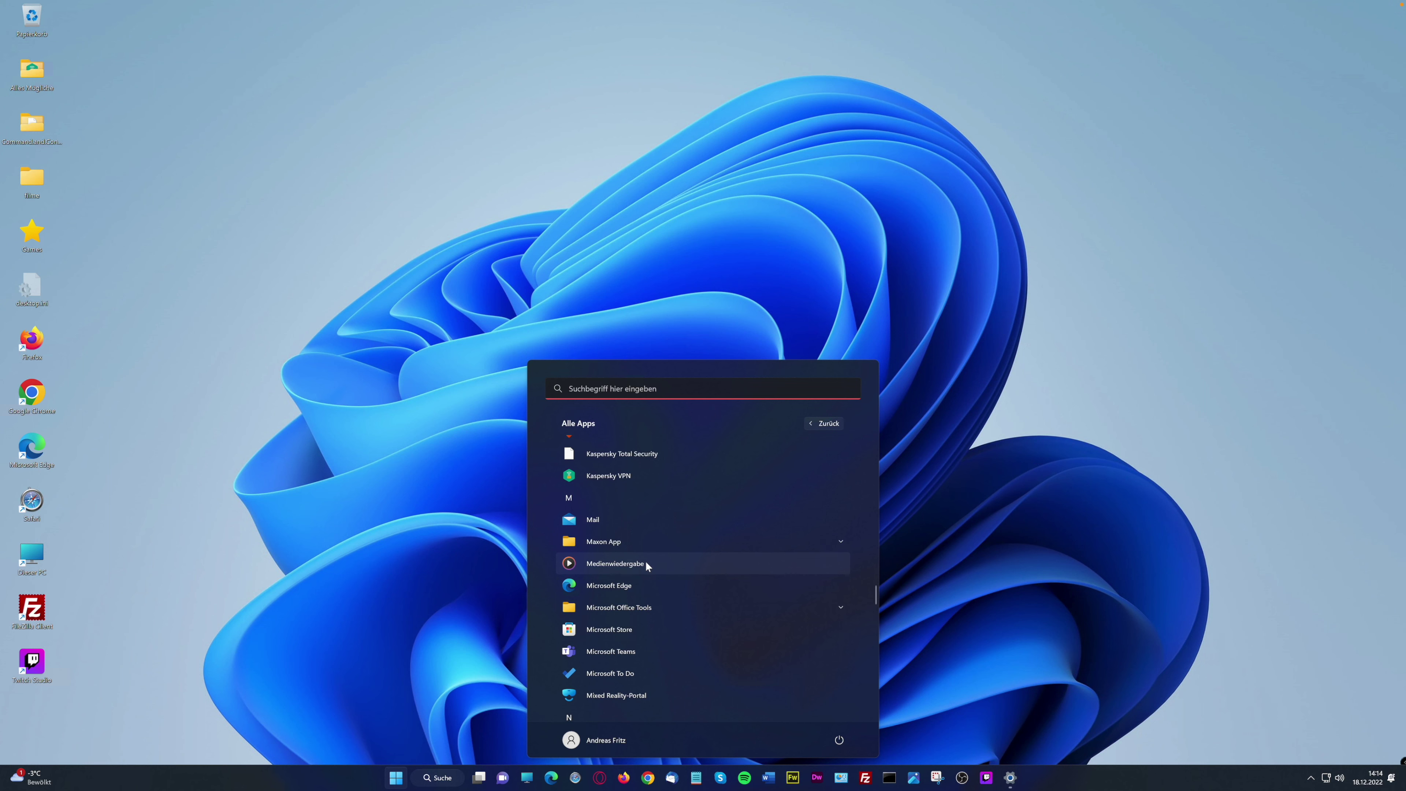
click(628, 558)
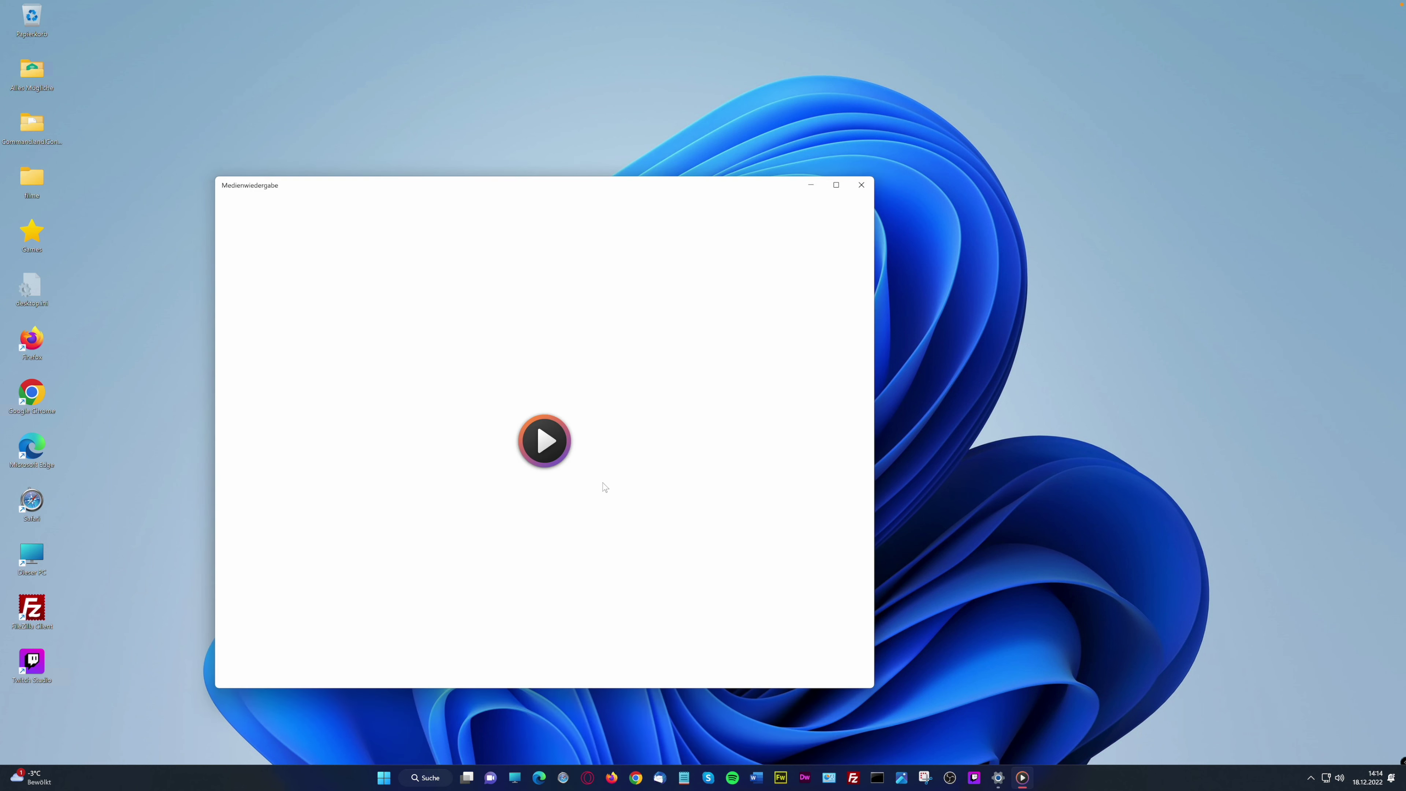
Move the player window right, view Musikbibliothek, return to Startseite, nudge the window left
drag(512, 186, 637, 183)
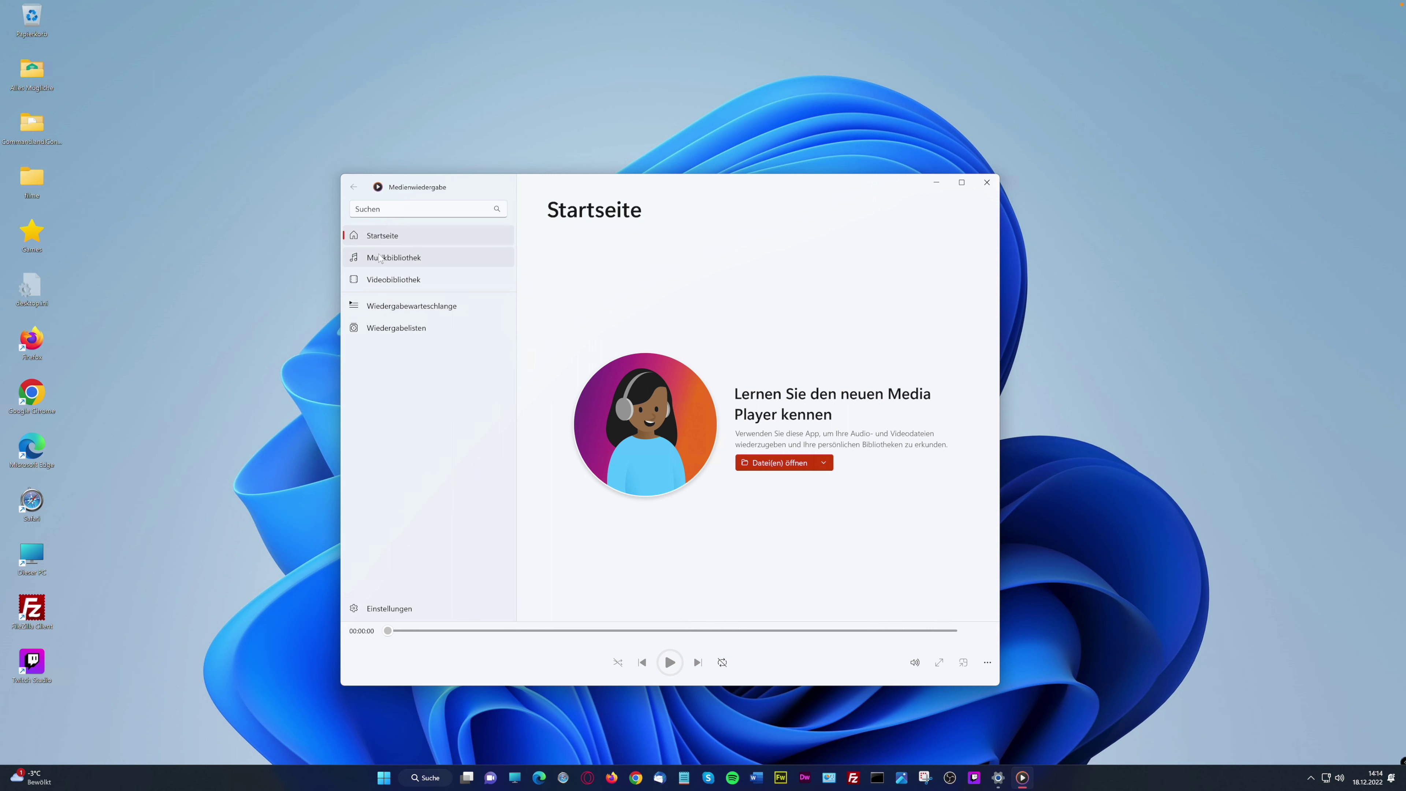
click(393, 257)
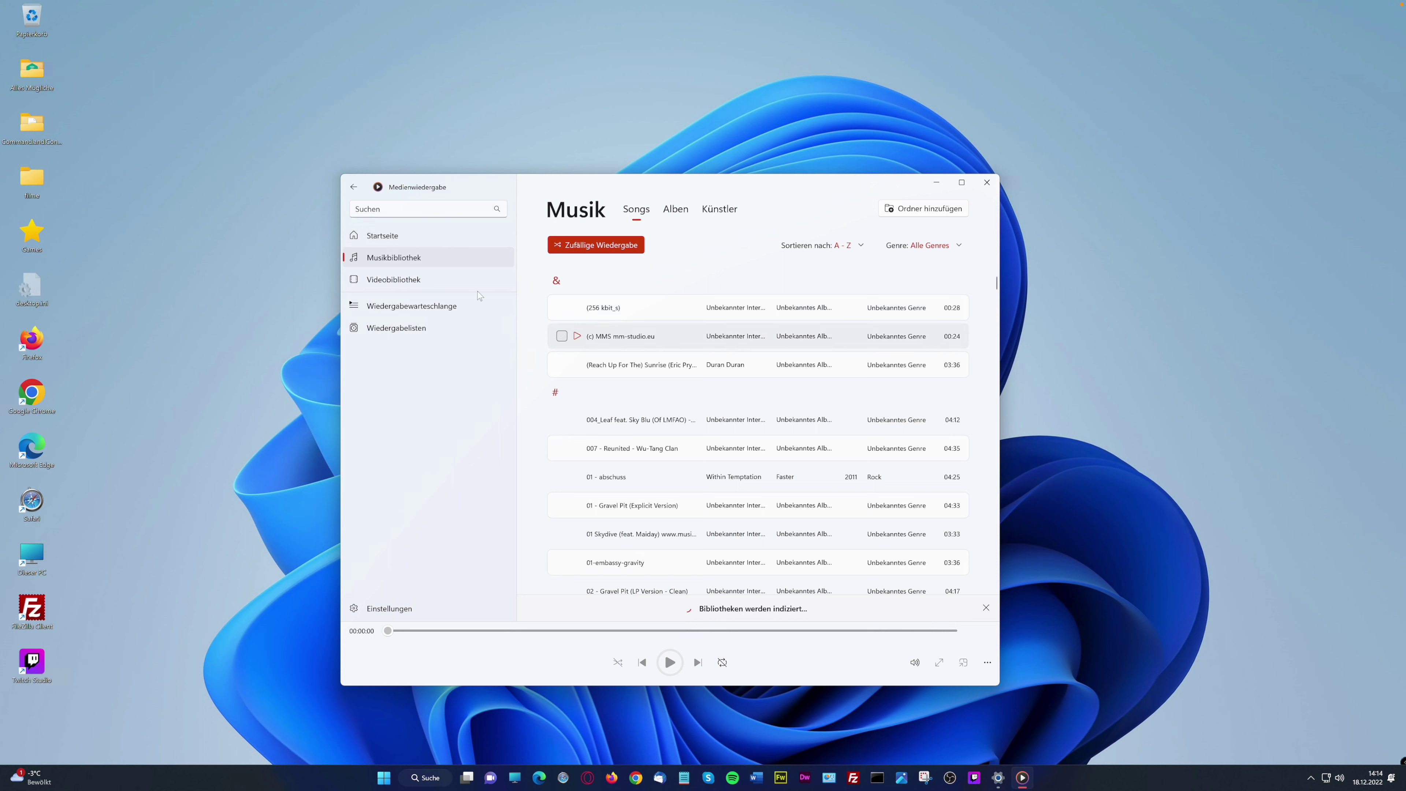
click(386, 235)
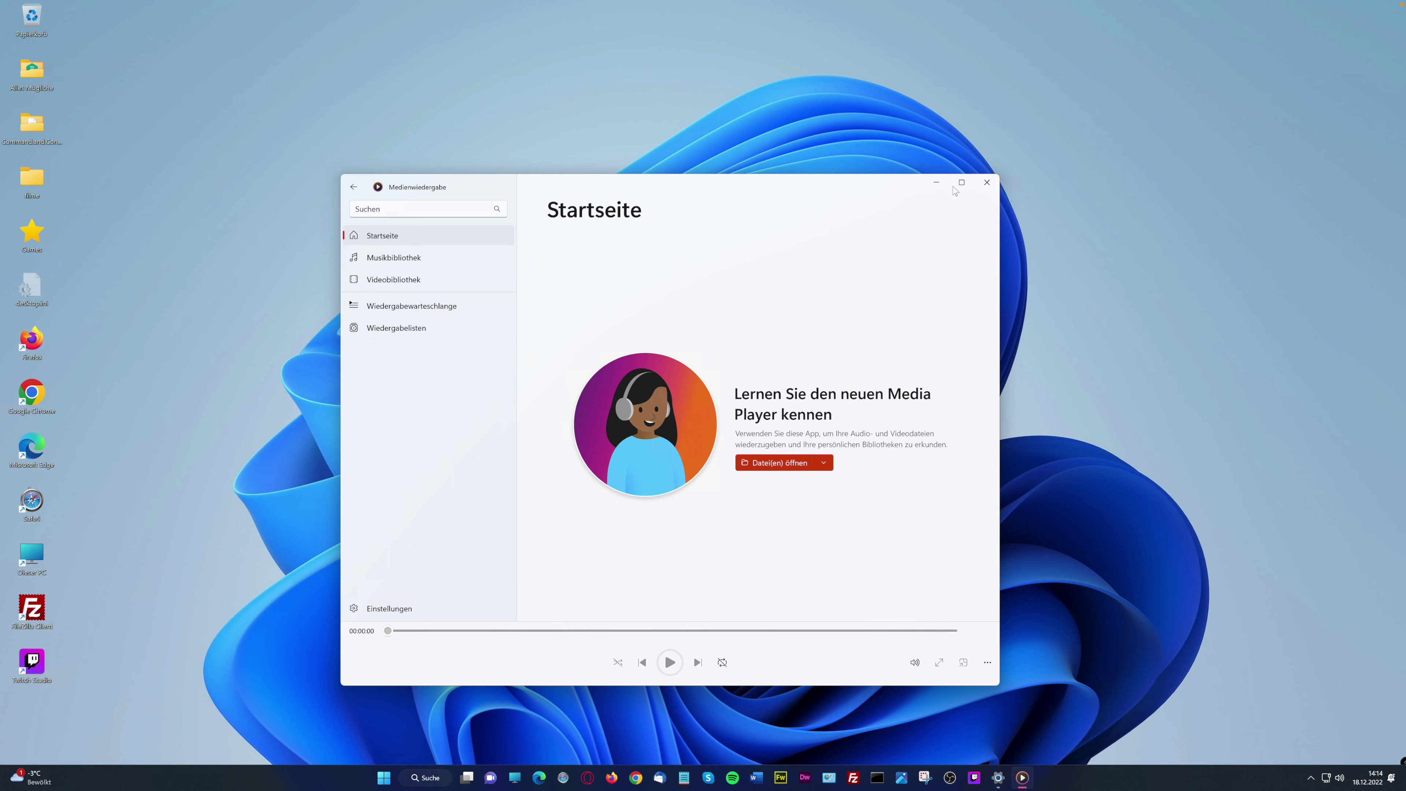
drag(605, 176, 583, 174)
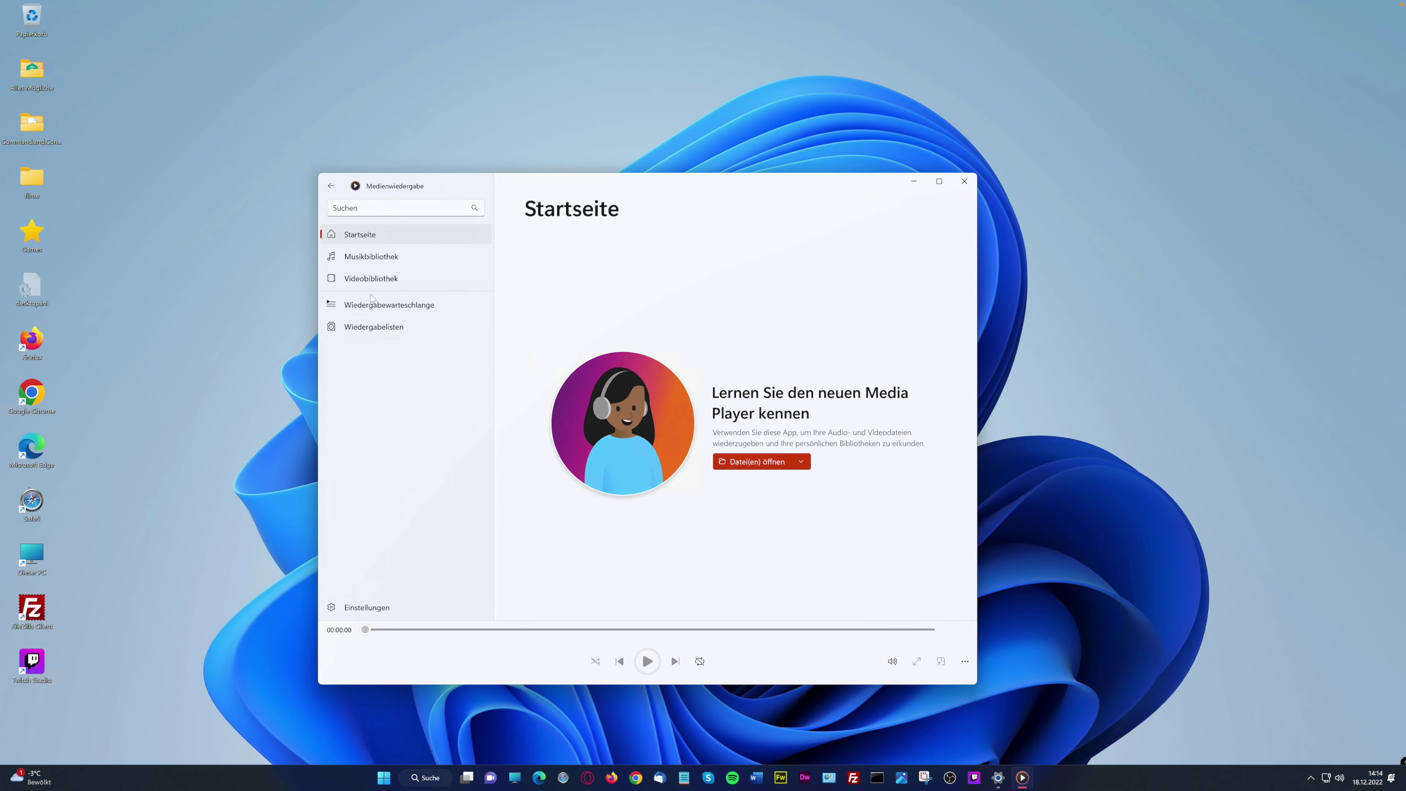
Look through the media player's Einstellungen page
click(965, 661)
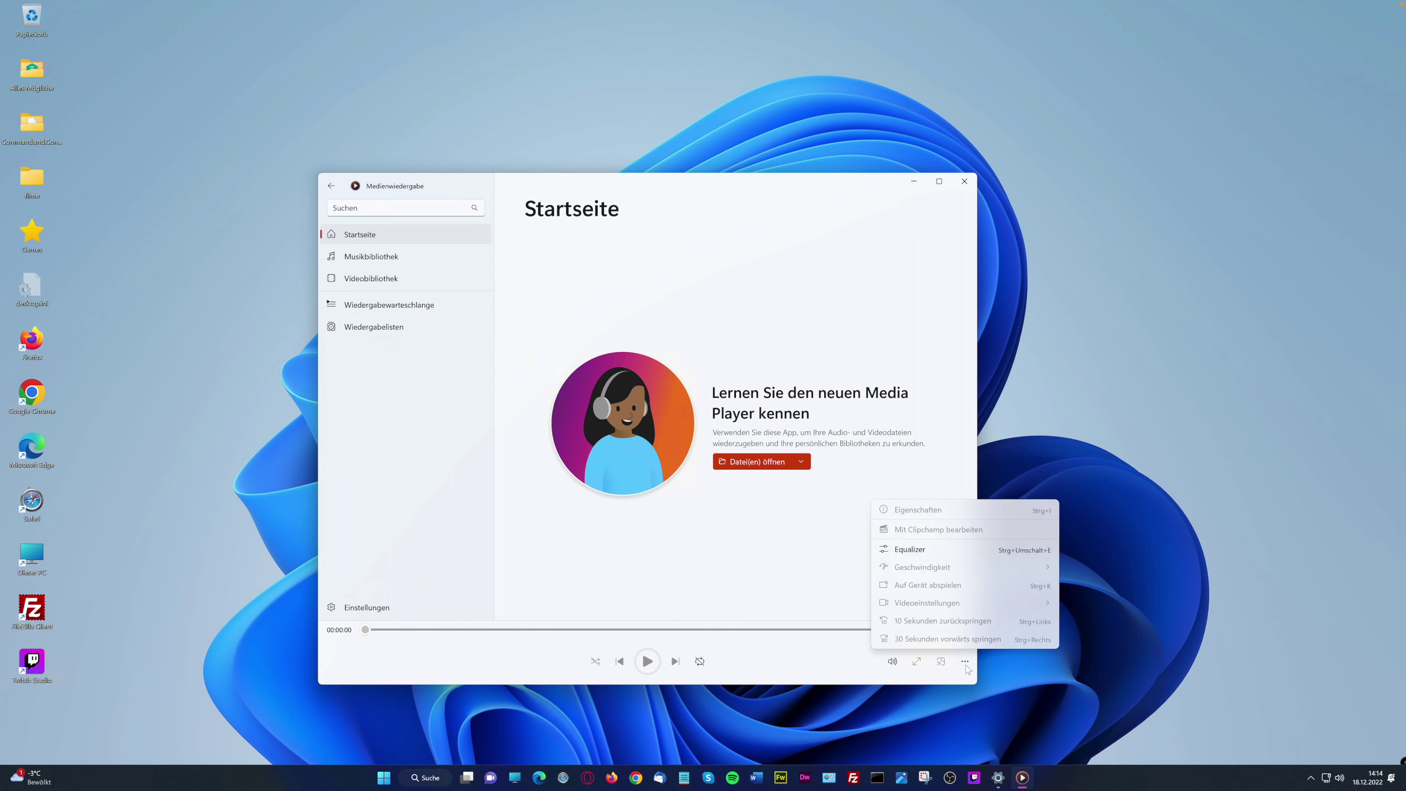
click(967, 669)
click(341, 605)
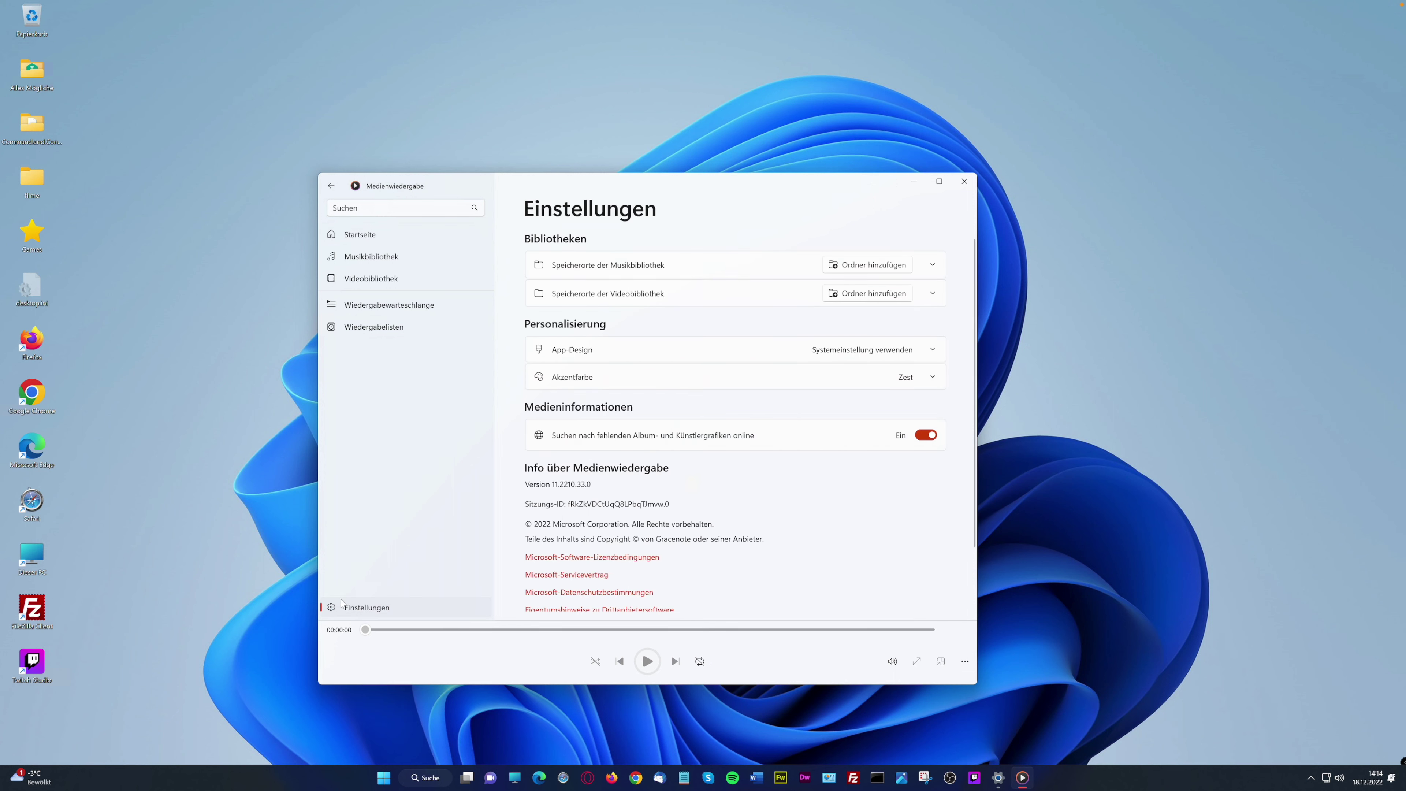
scroll(683, 362, down, 3)
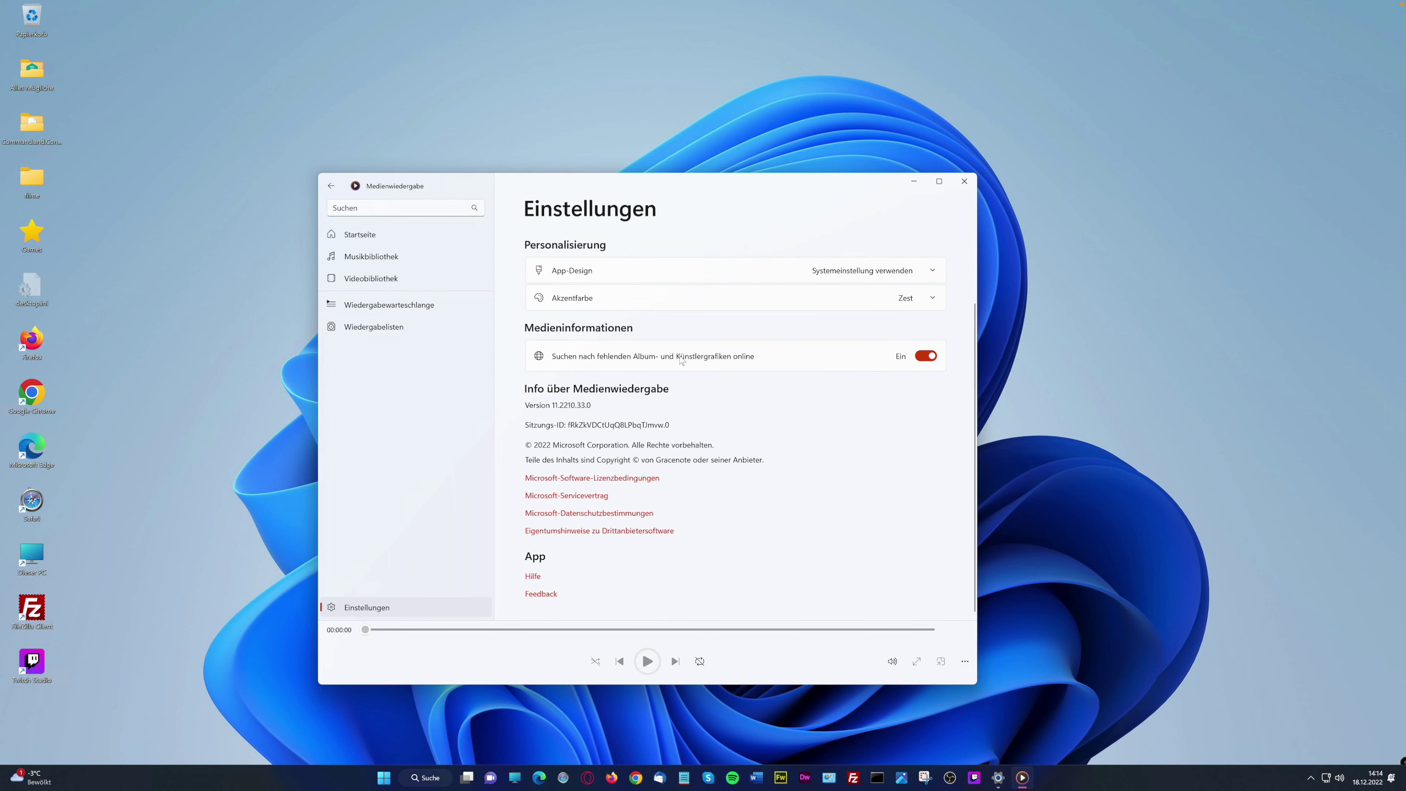
scroll(681, 360, up, 3)
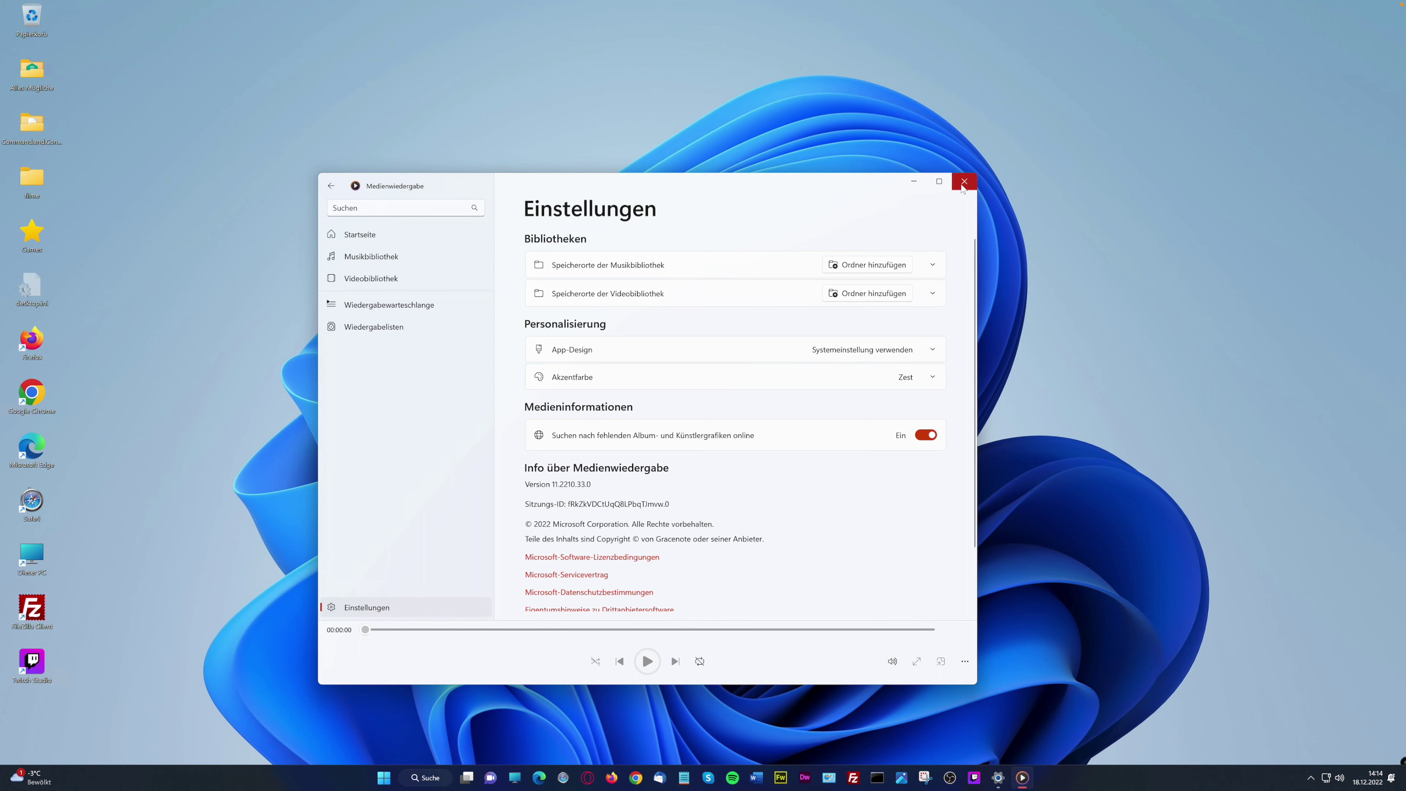
Return to Startseite, check the Datei(en) öffnen choices, then close Medienwiedergabe
click(331, 185)
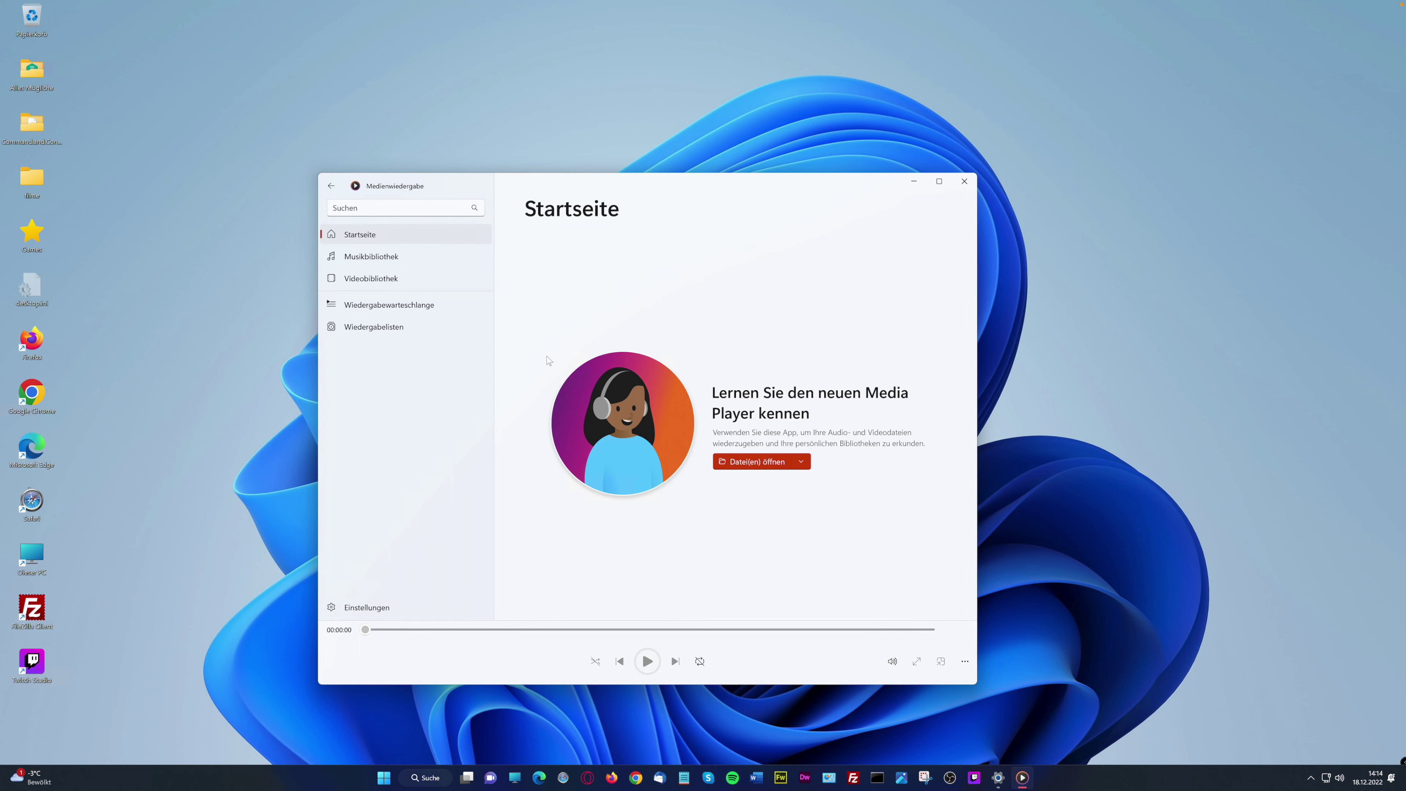
click(804, 462)
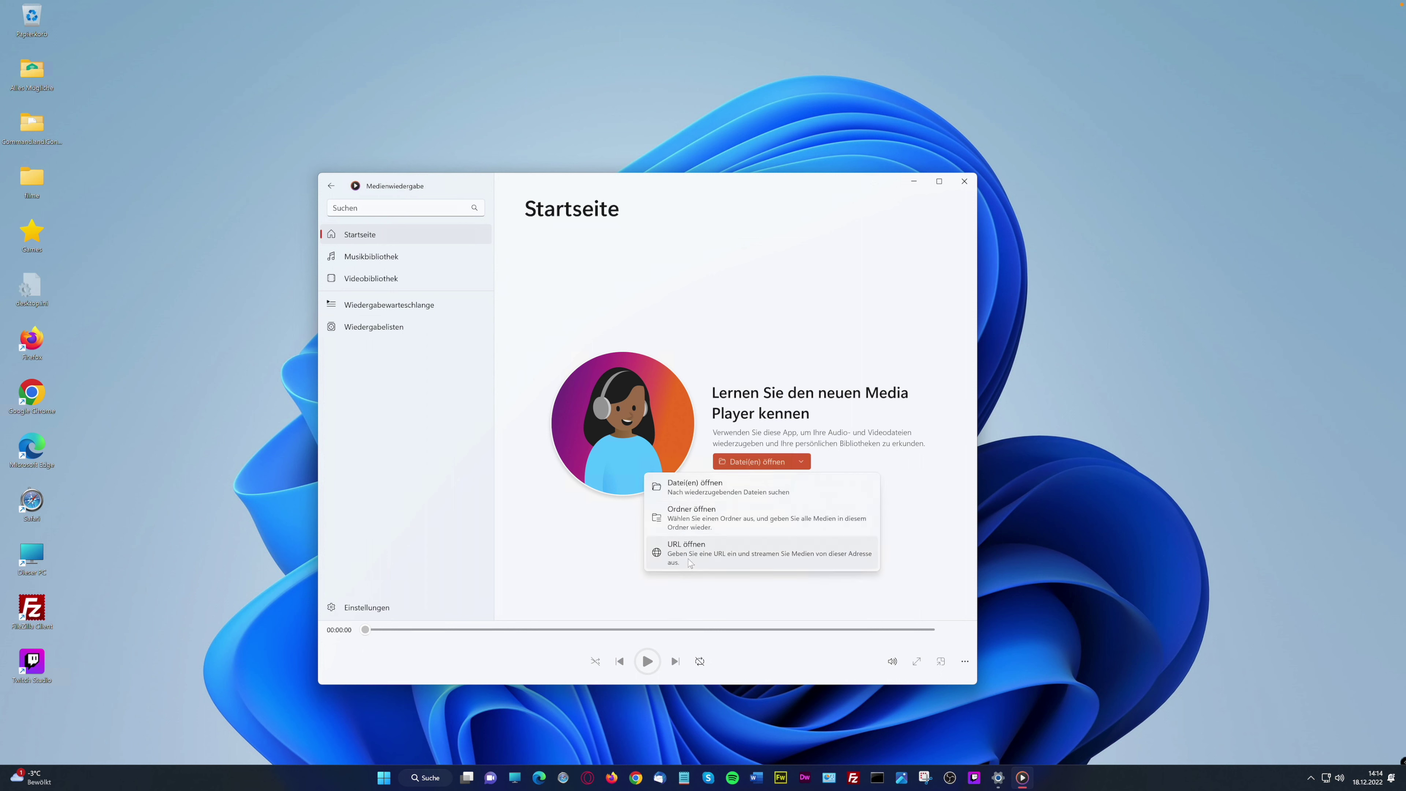
click(880, 526)
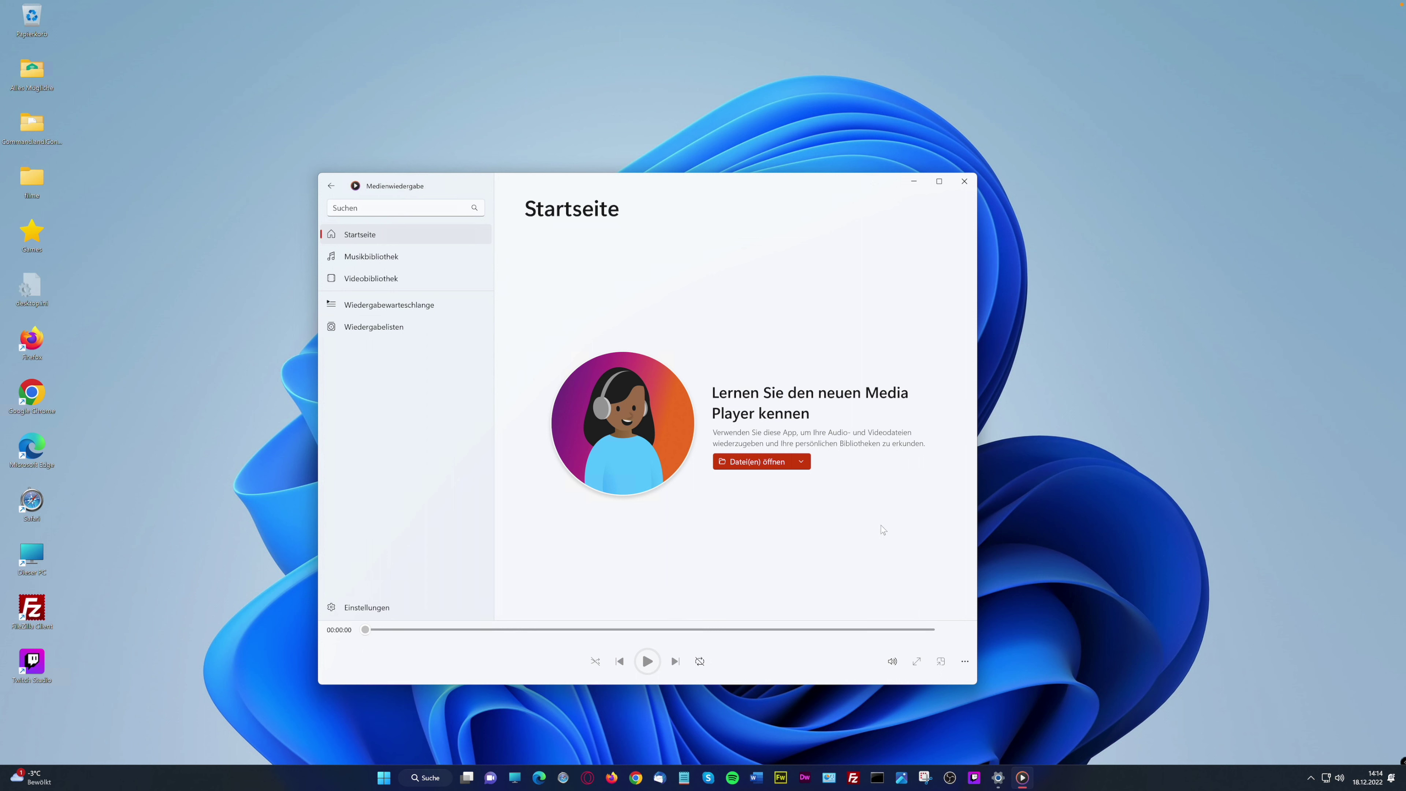
click(965, 182)
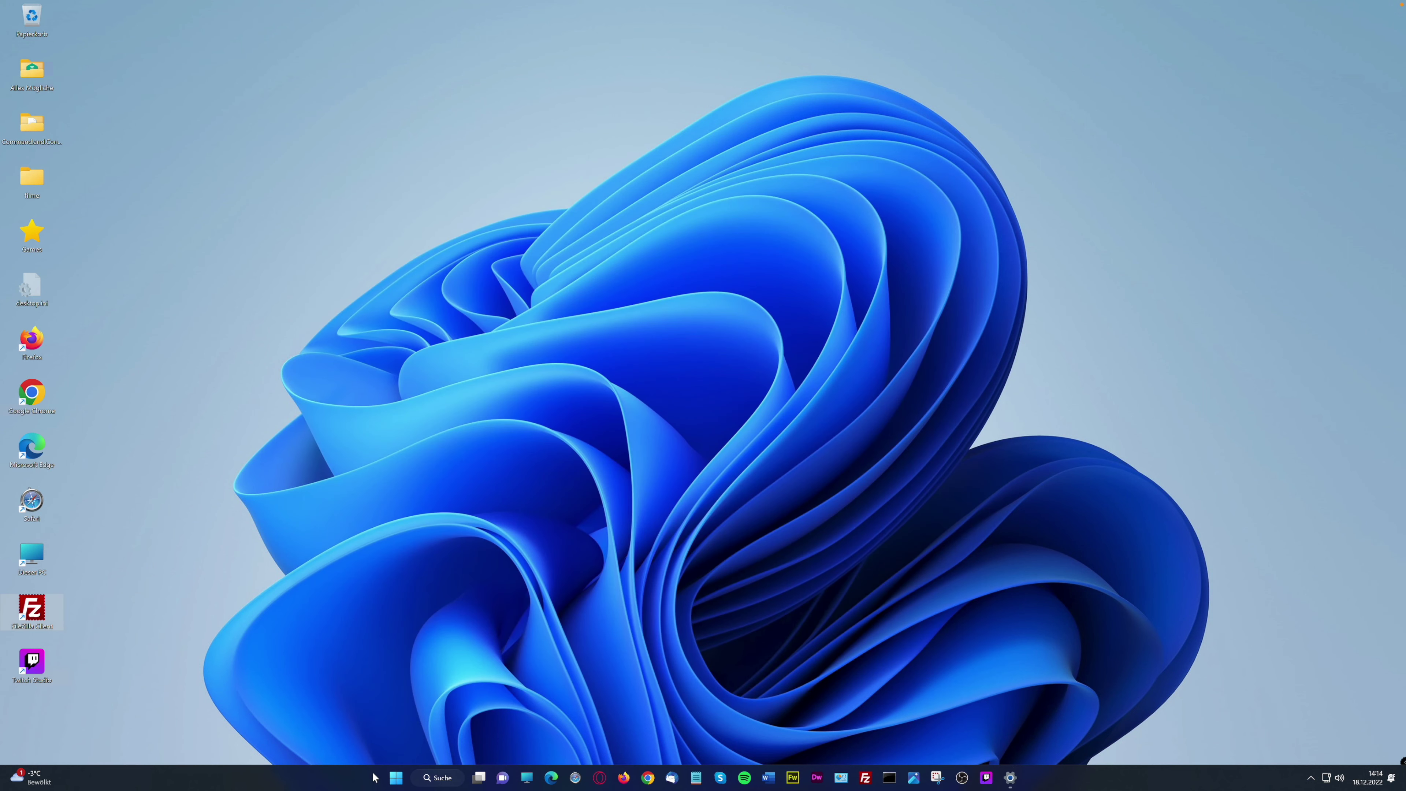
Show Start's Alle Apps list and scroll down to the M and N entries like Nachrichten
click(398, 786)
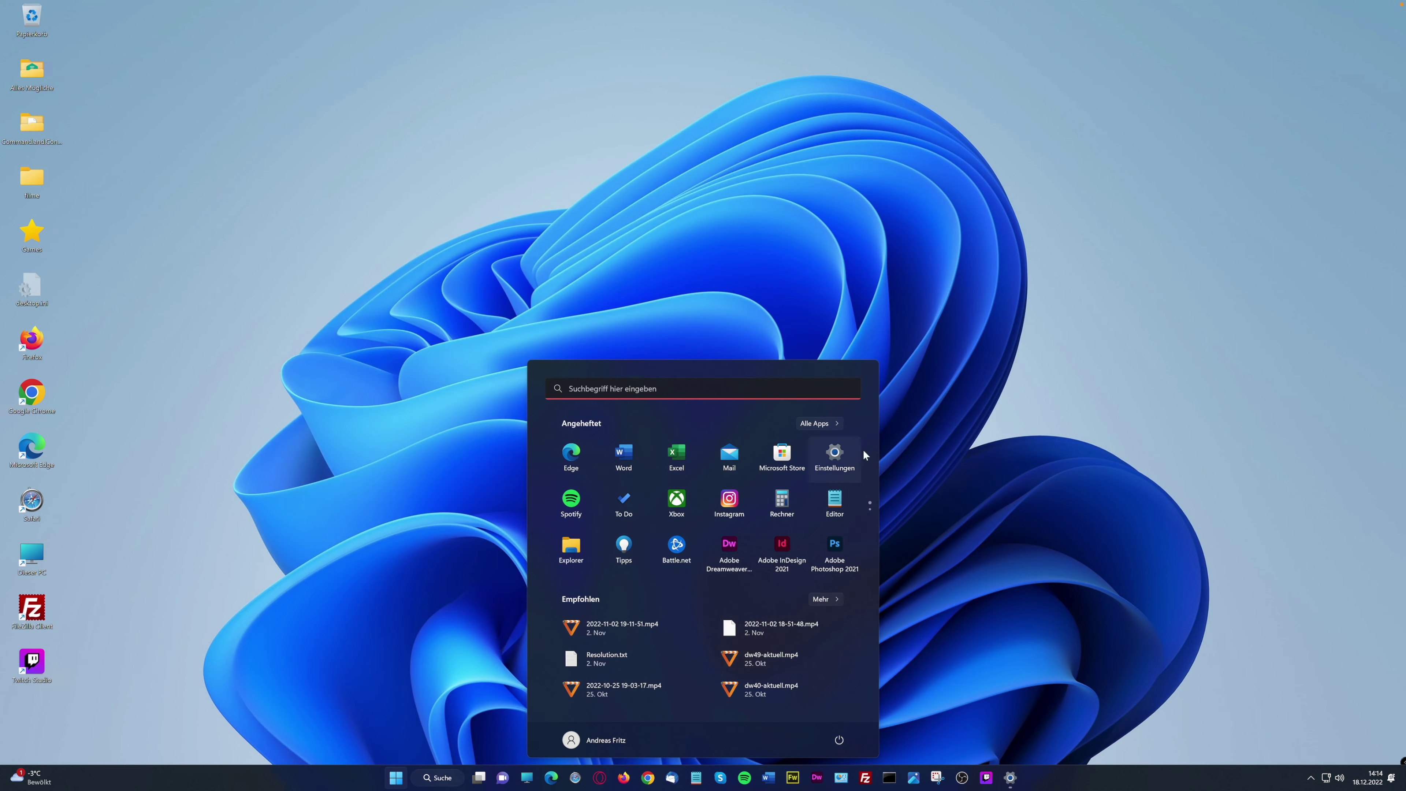
click(819, 423)
scroll(663, 603, down, 5)
scroll(663, 605, down, 3)
scroll(662, 605, down, 3)
scroll(662, 605, down, 3)
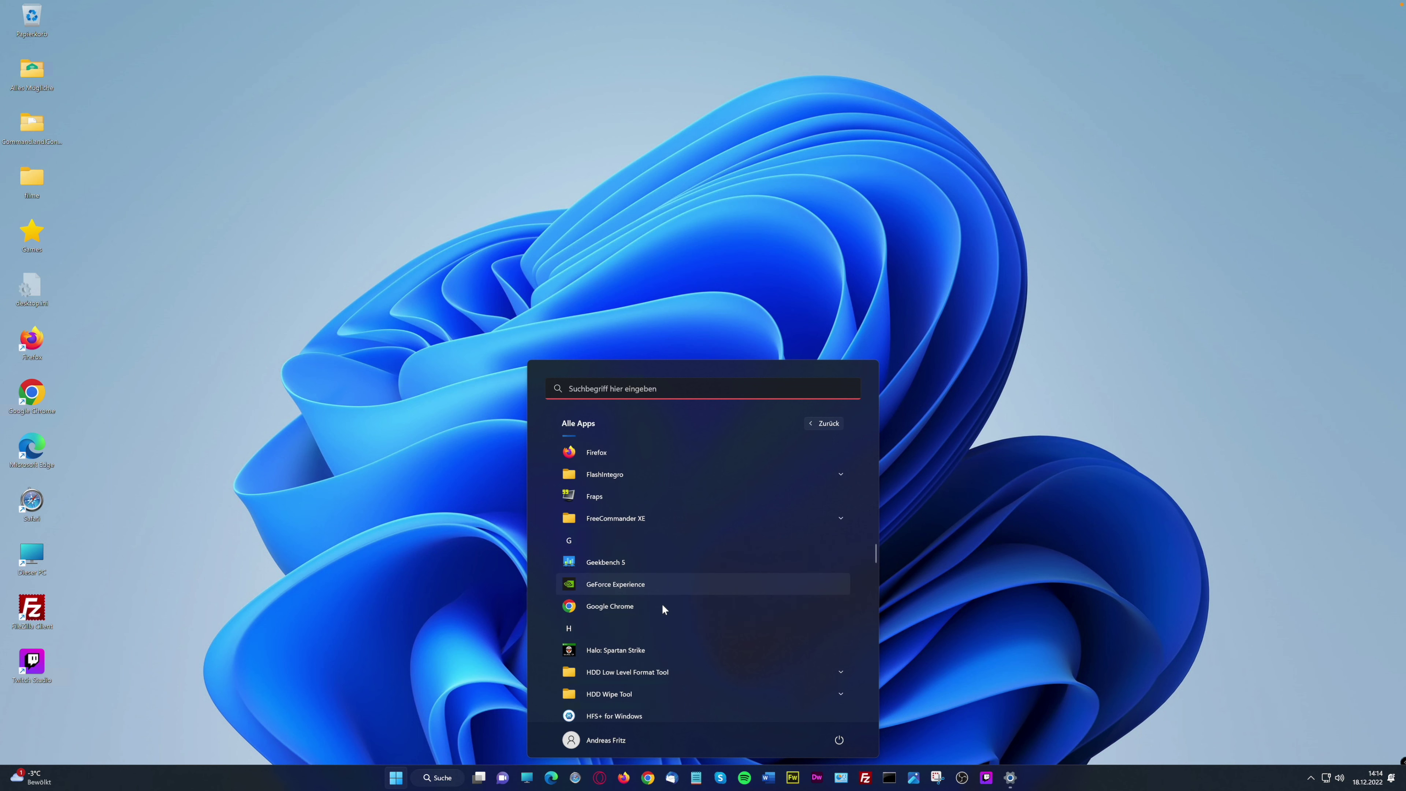
scroll(662, 605, down, 3)
scroll(663, 605, down, 3)
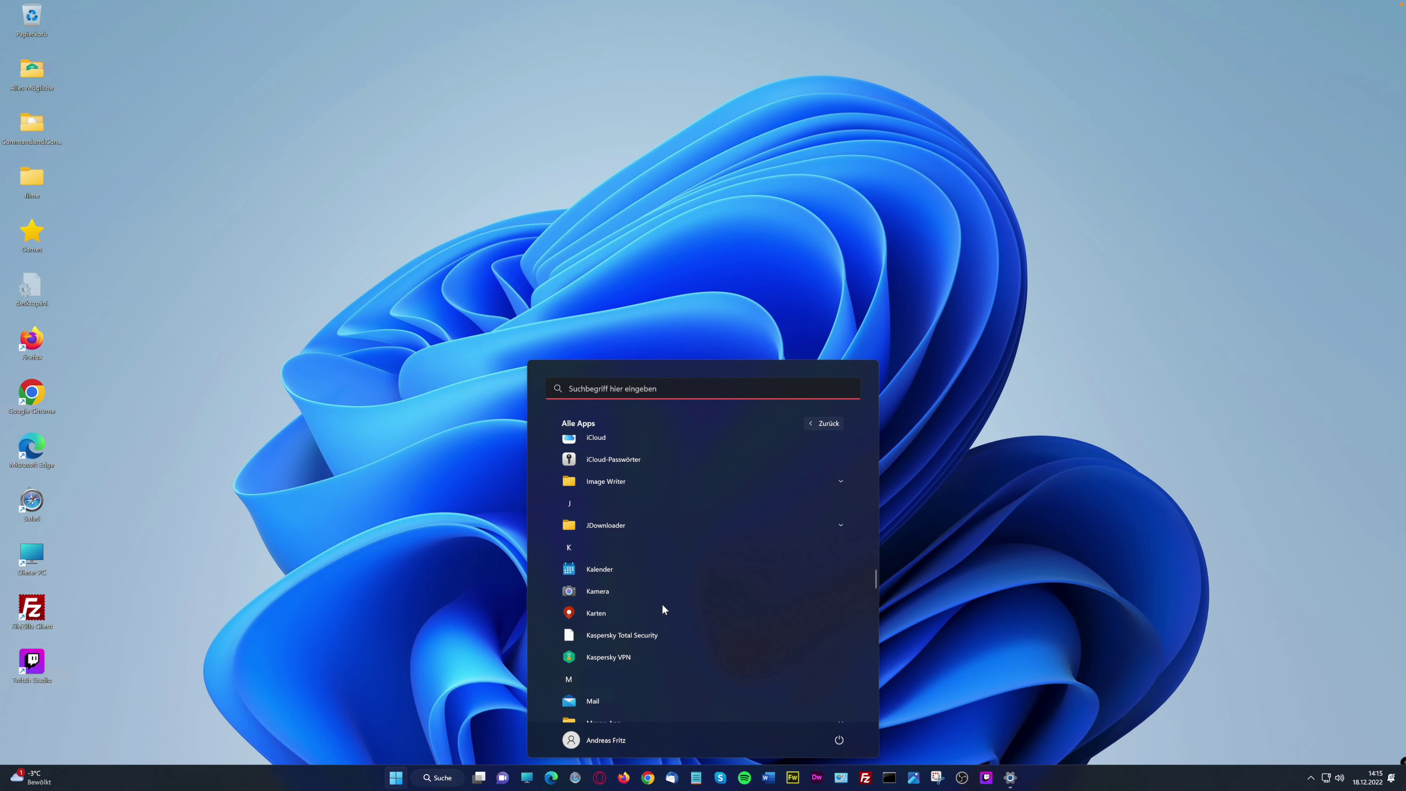
scroll(663, 605, down, 1)
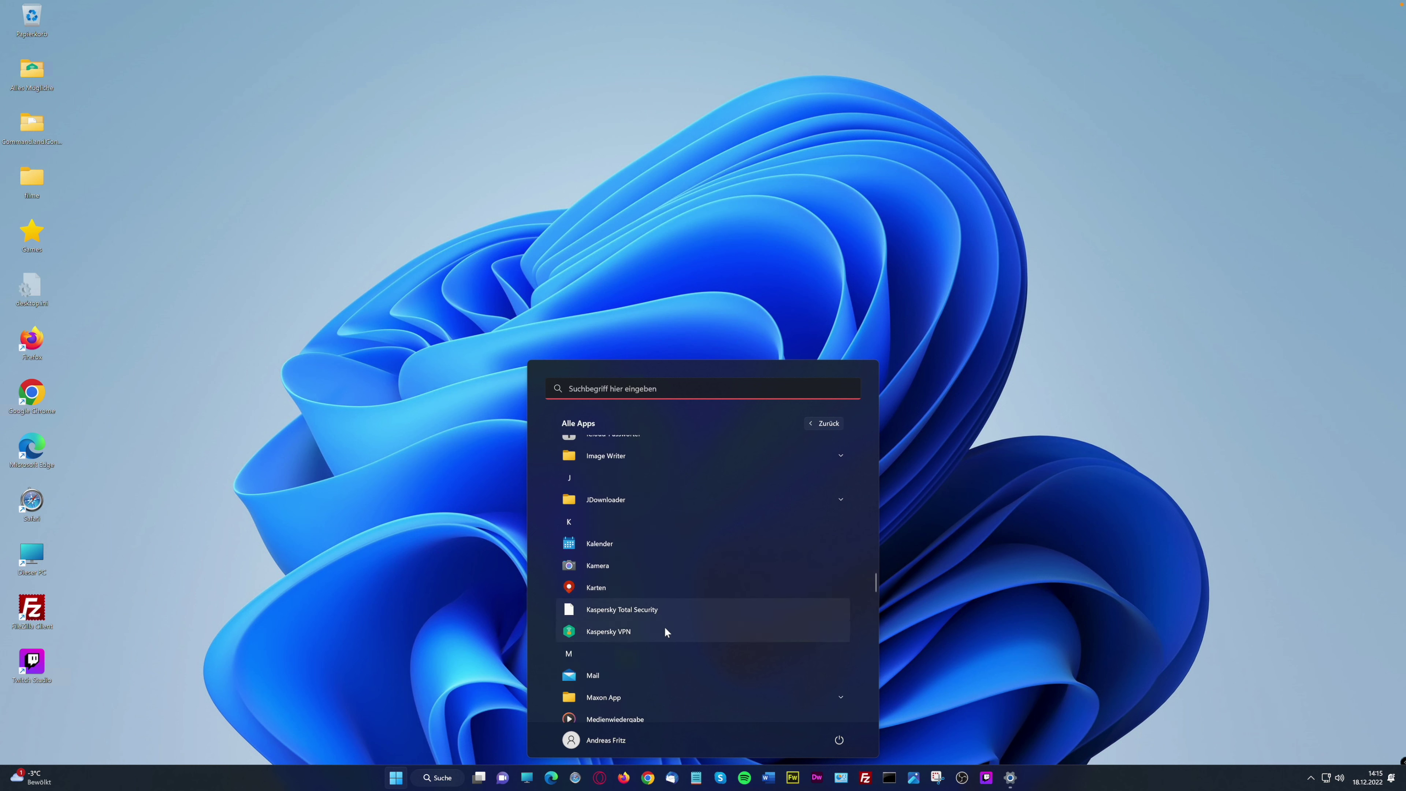
scroll(665, 628, down, 2)
scroll(664, 626, down, 3)
scroll(663, 627, down, 1)
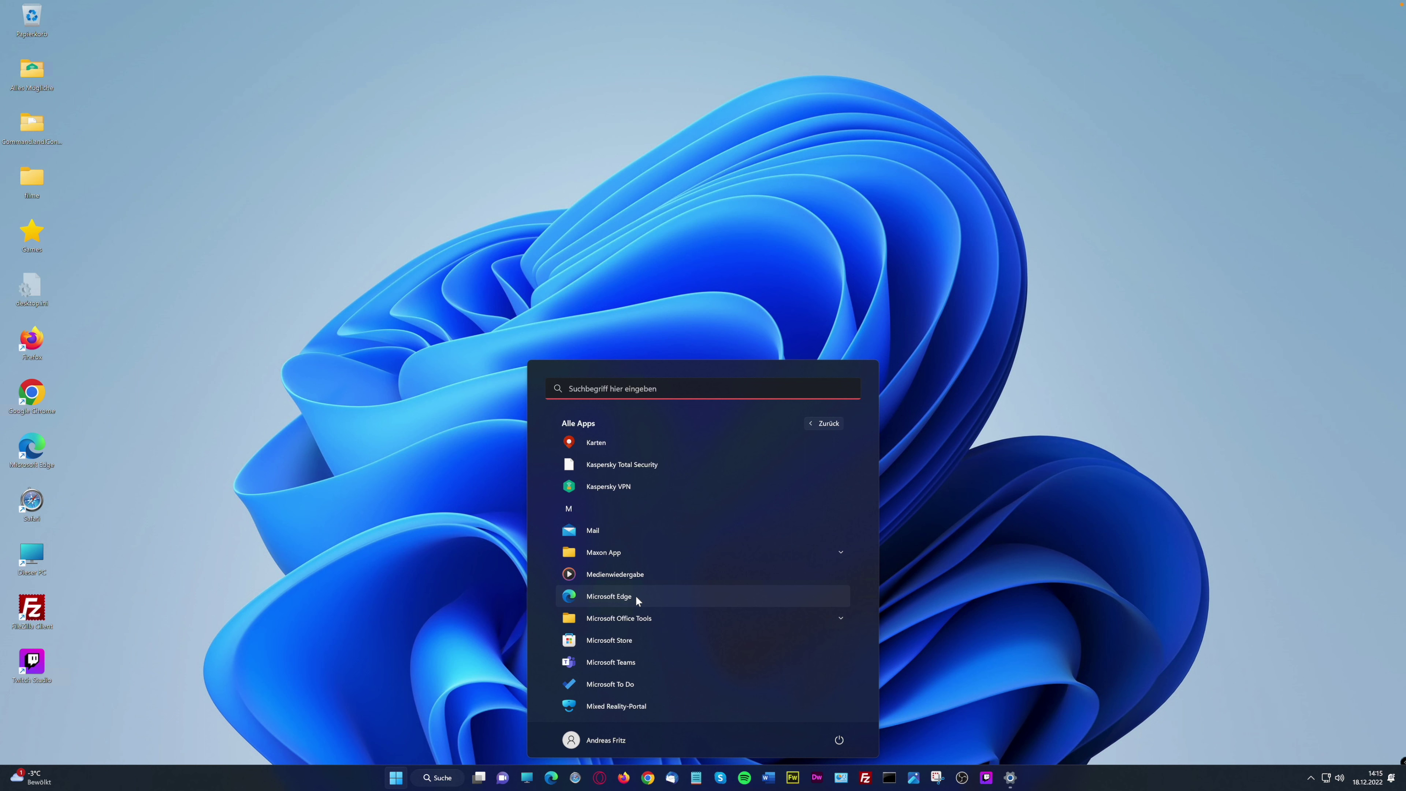
scroll(635, 596, down, 1)
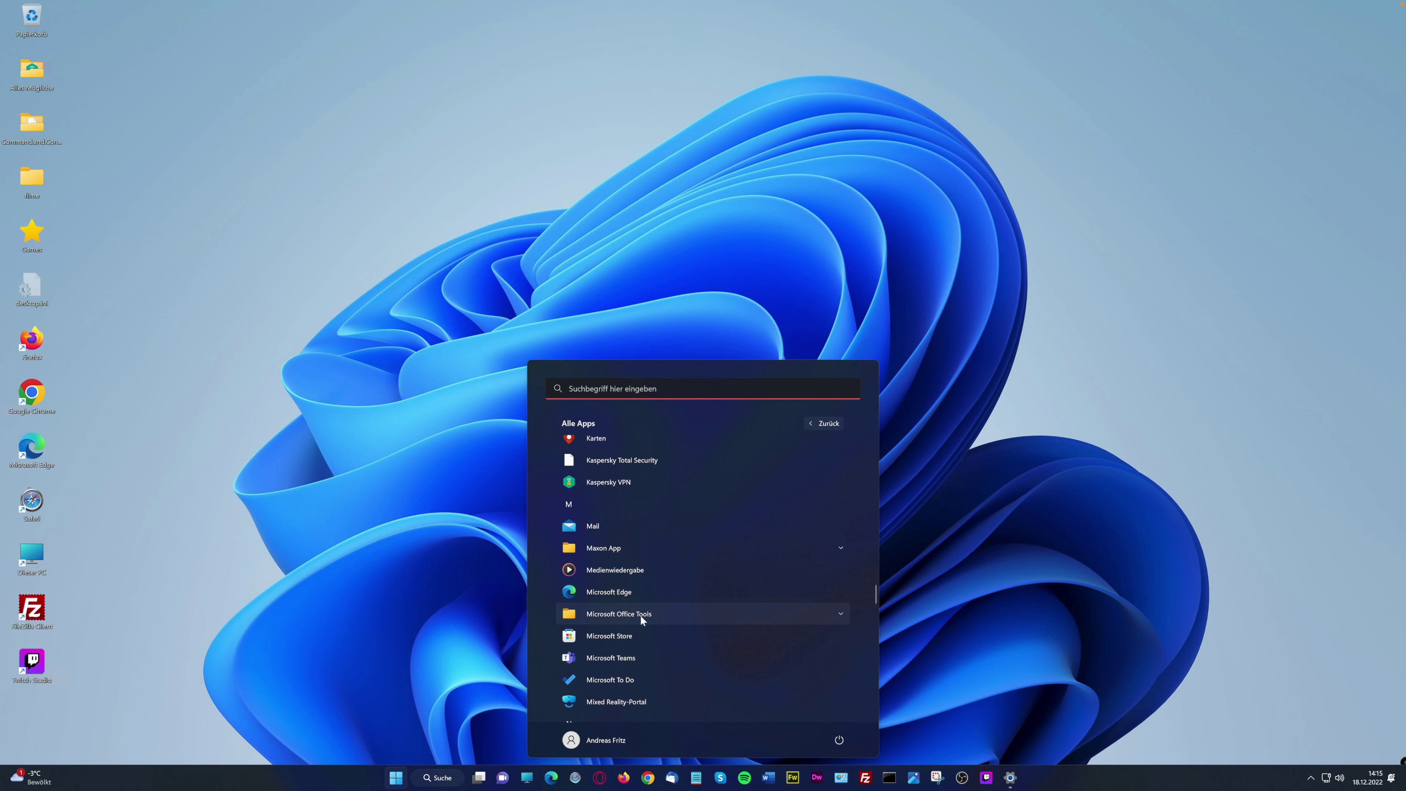
scroll(672, 620, down, 1)
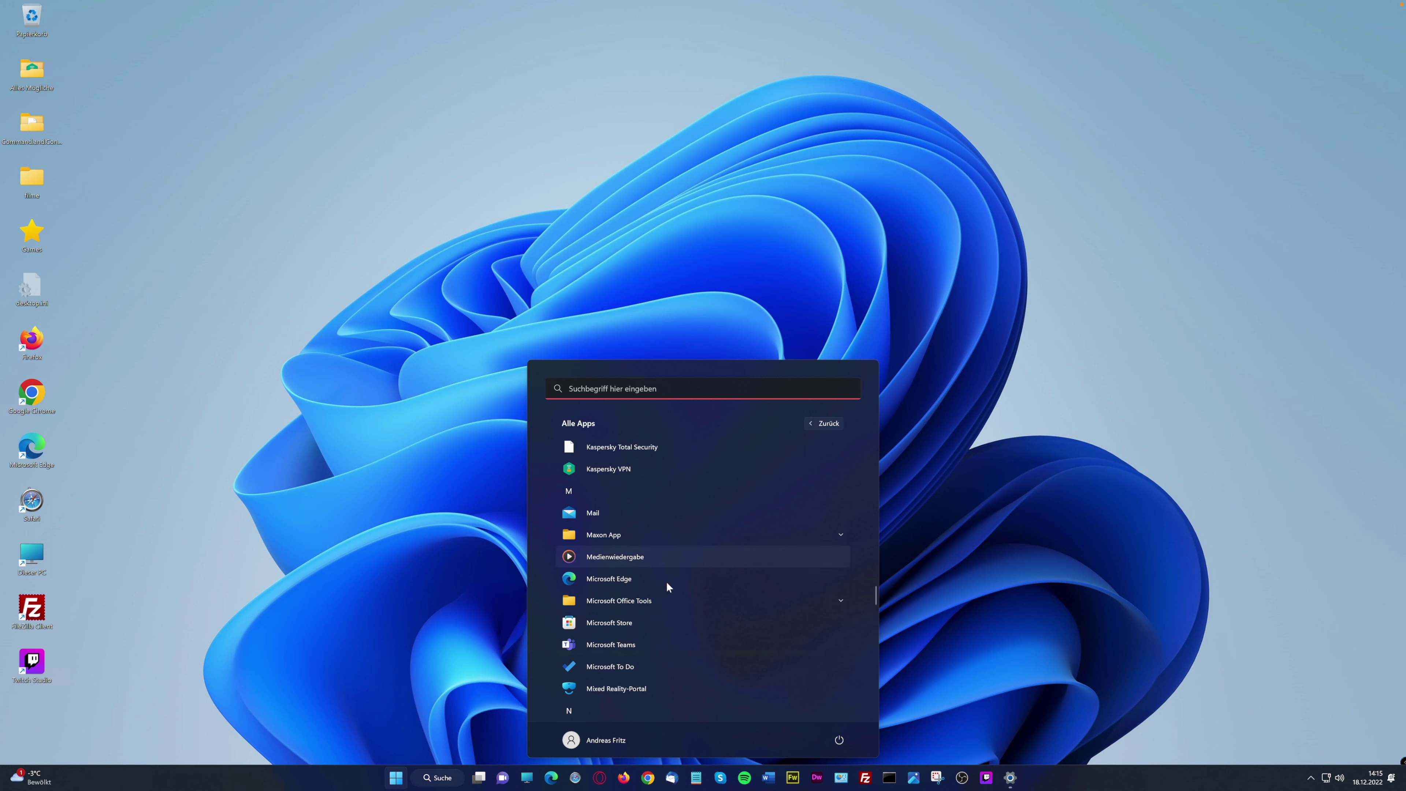
scroll(651, 605, down, 1)
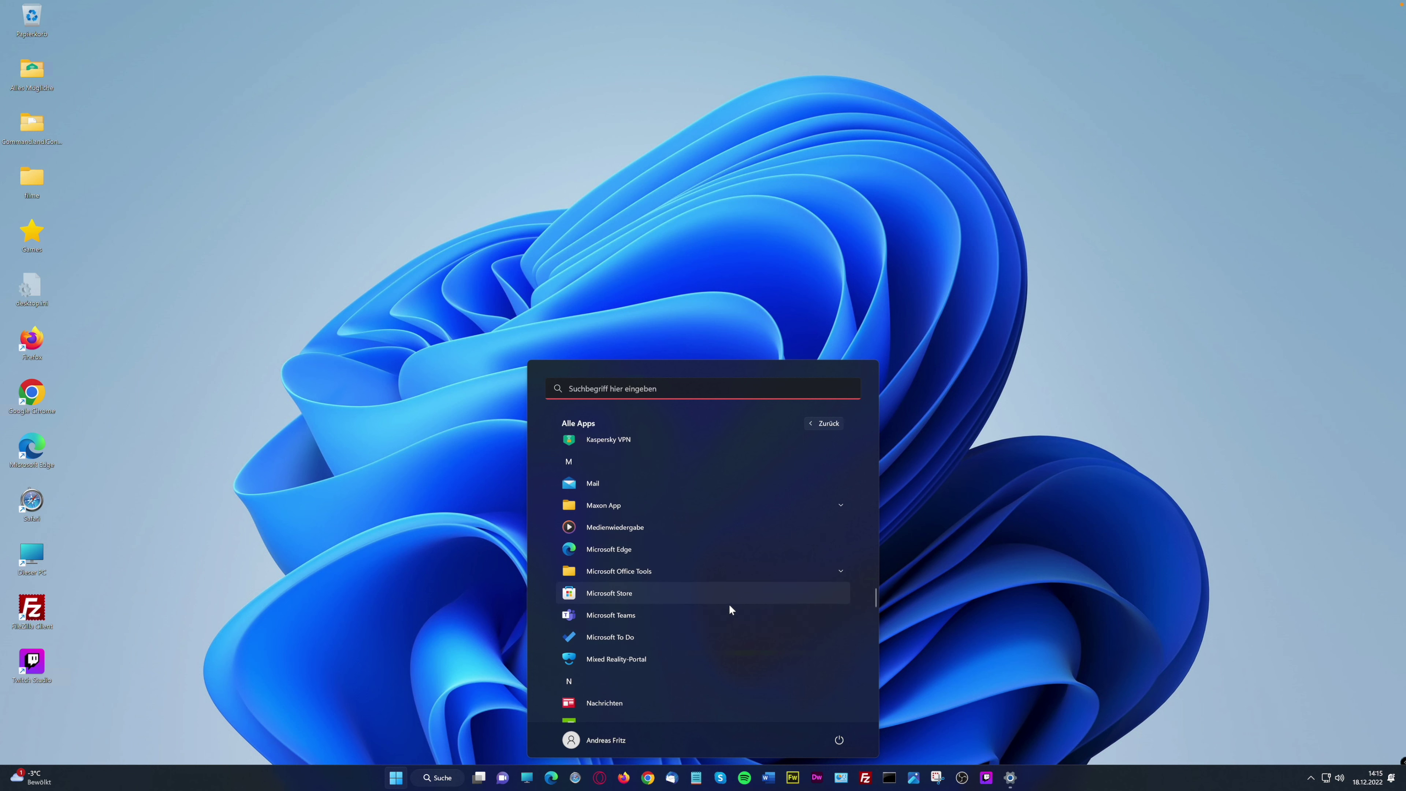
scroll(672, 652, down, 1)
scroll(676, 634, down, 1)
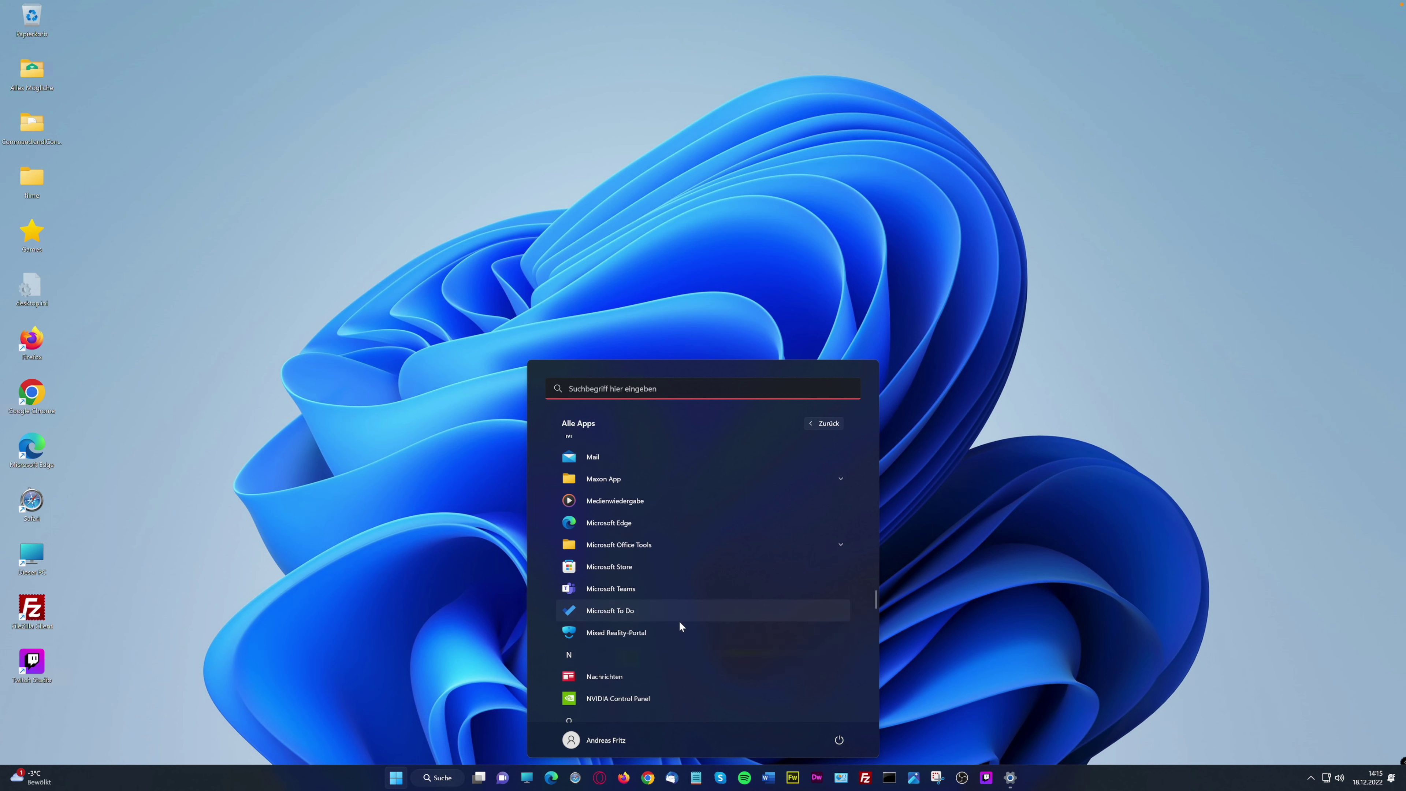
Launch Microsoft To Do to view the Lebensmittel list, then reveal the hidden tray icons
click(605, 594)
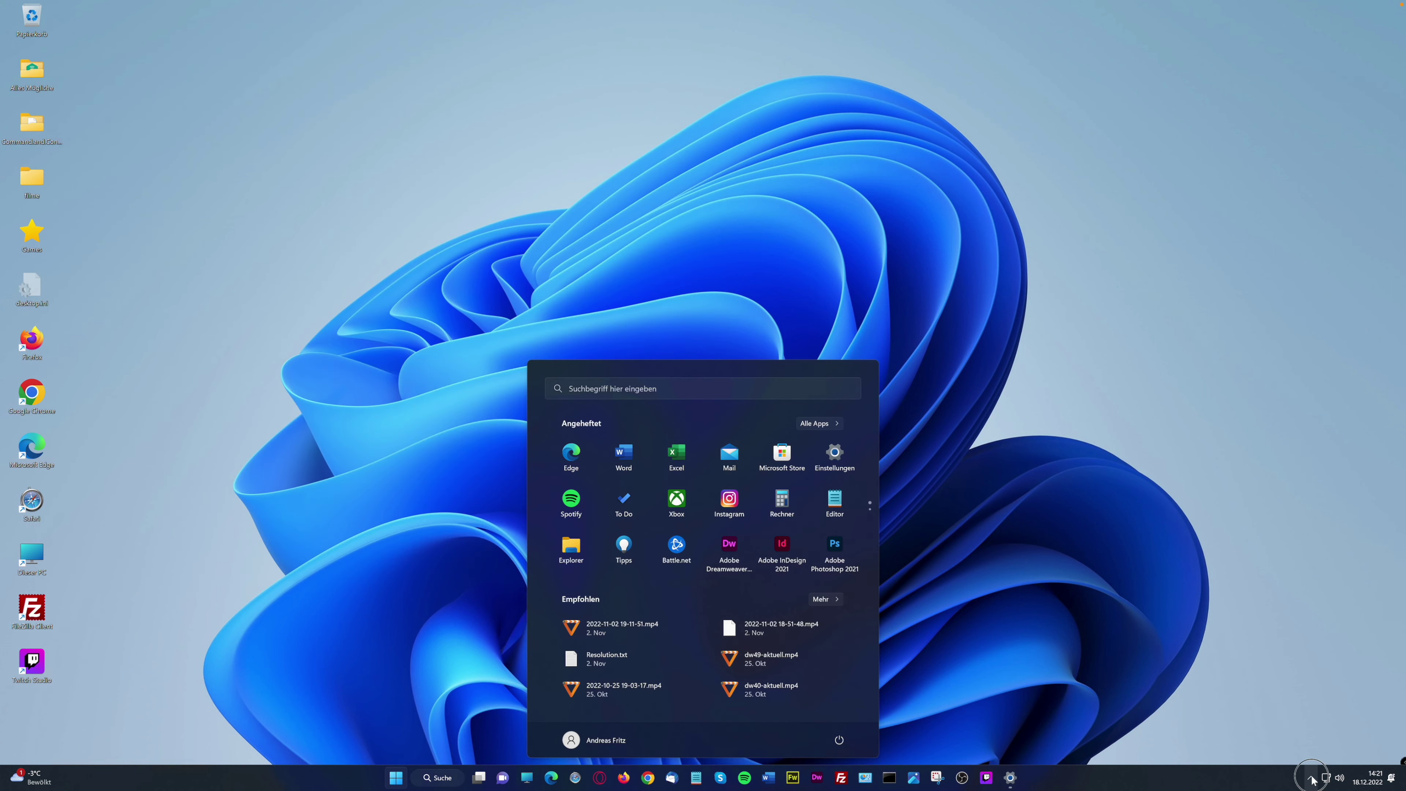
click(1311, 778)
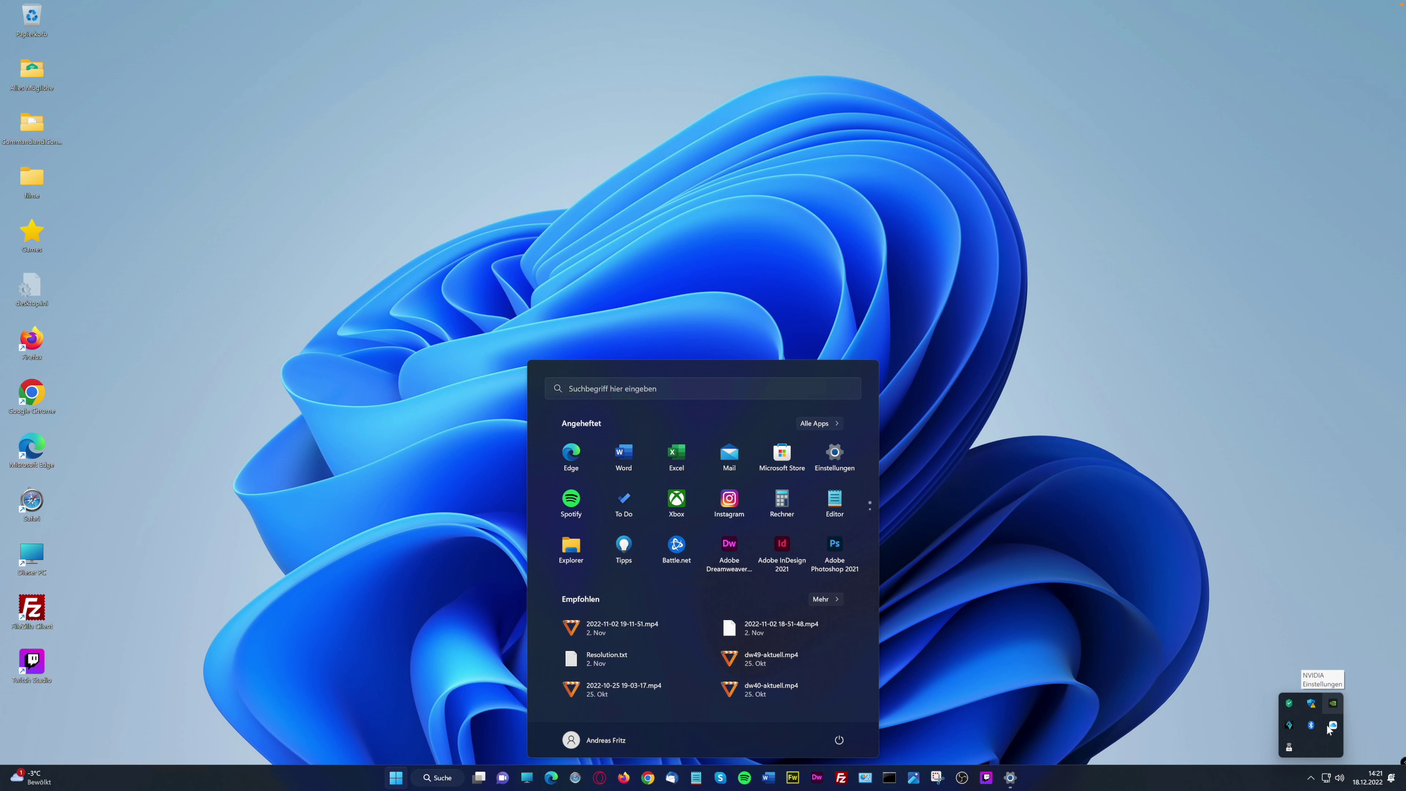
Dismiss the tray overflow and quick settings, close the Settings window, and bring up Start
click(1313, 778)
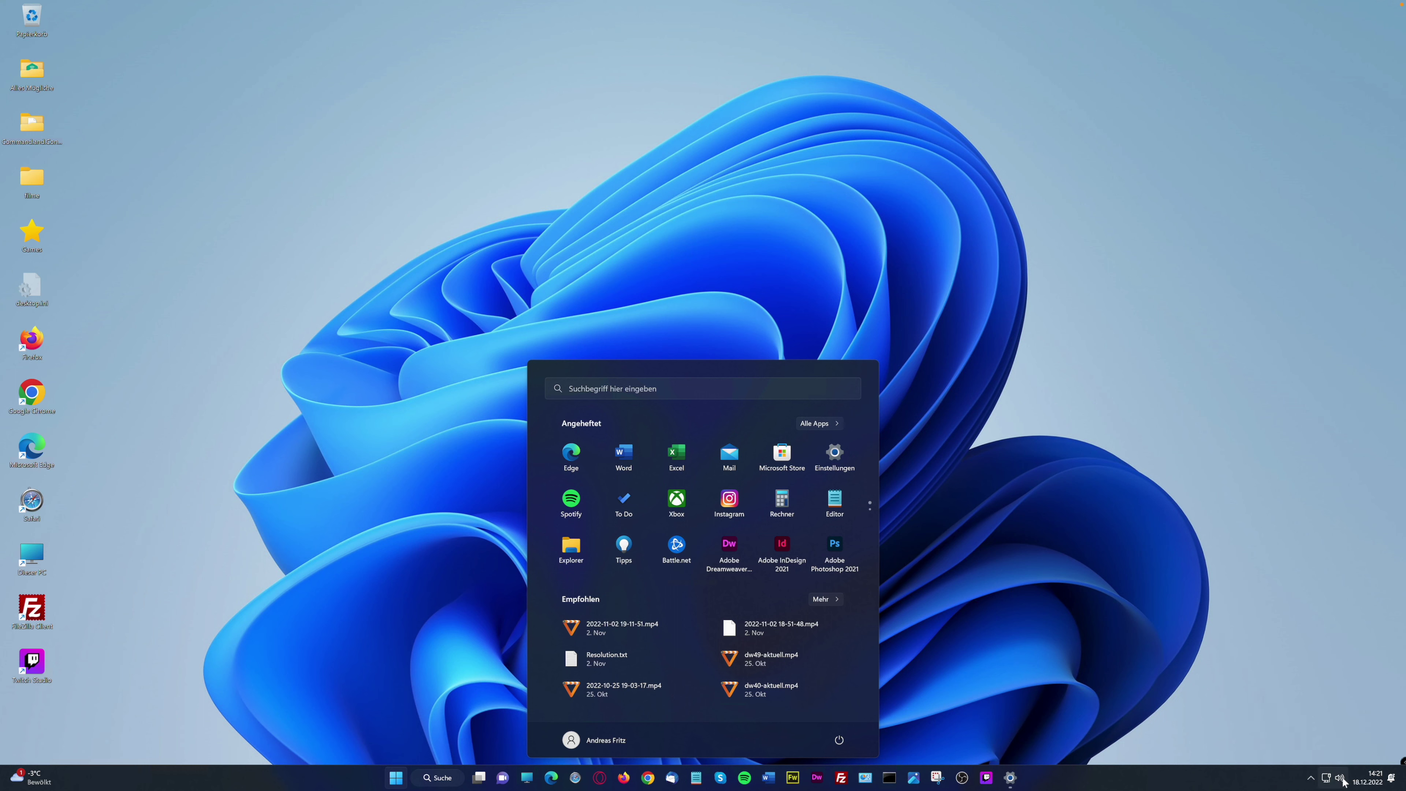
click(1340, 778)
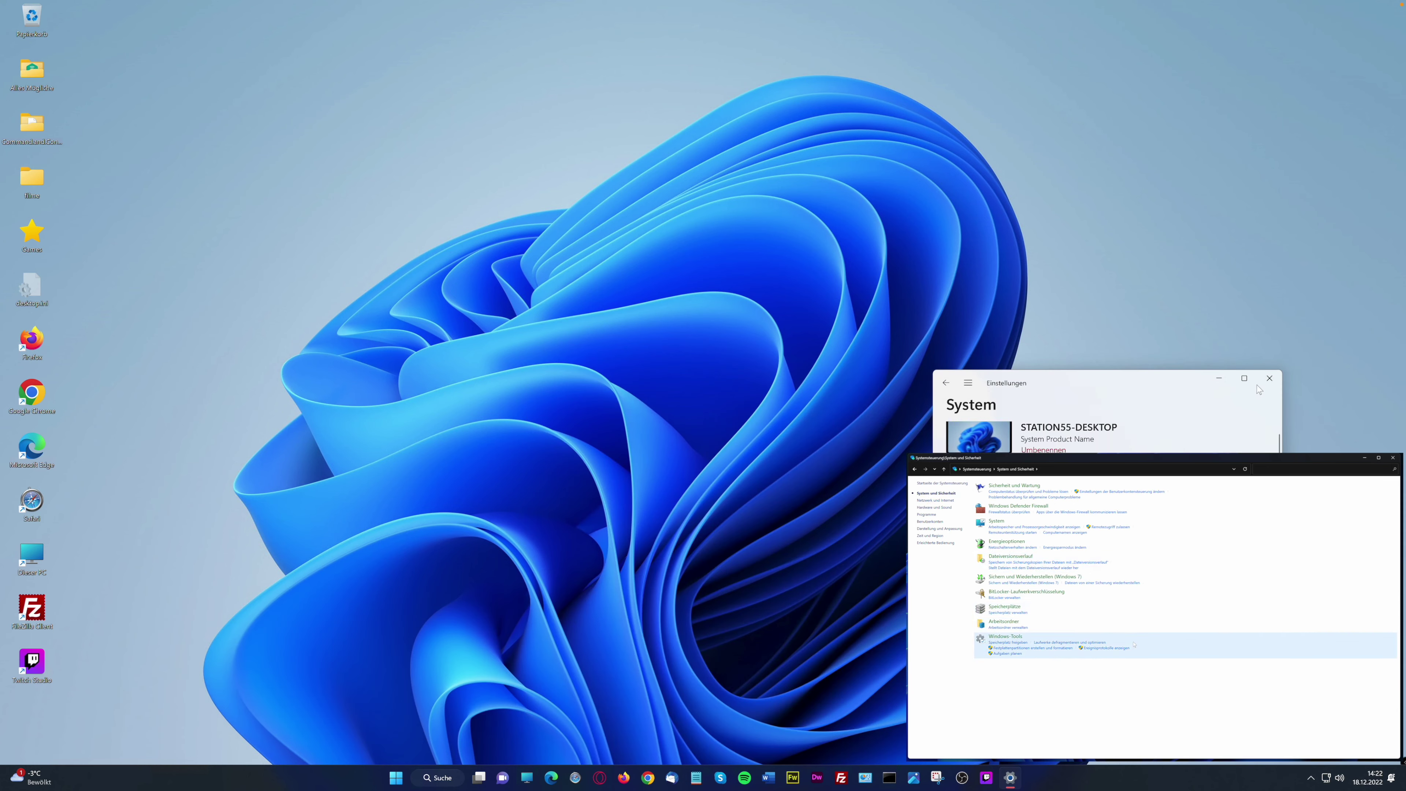
click(1270, 379)
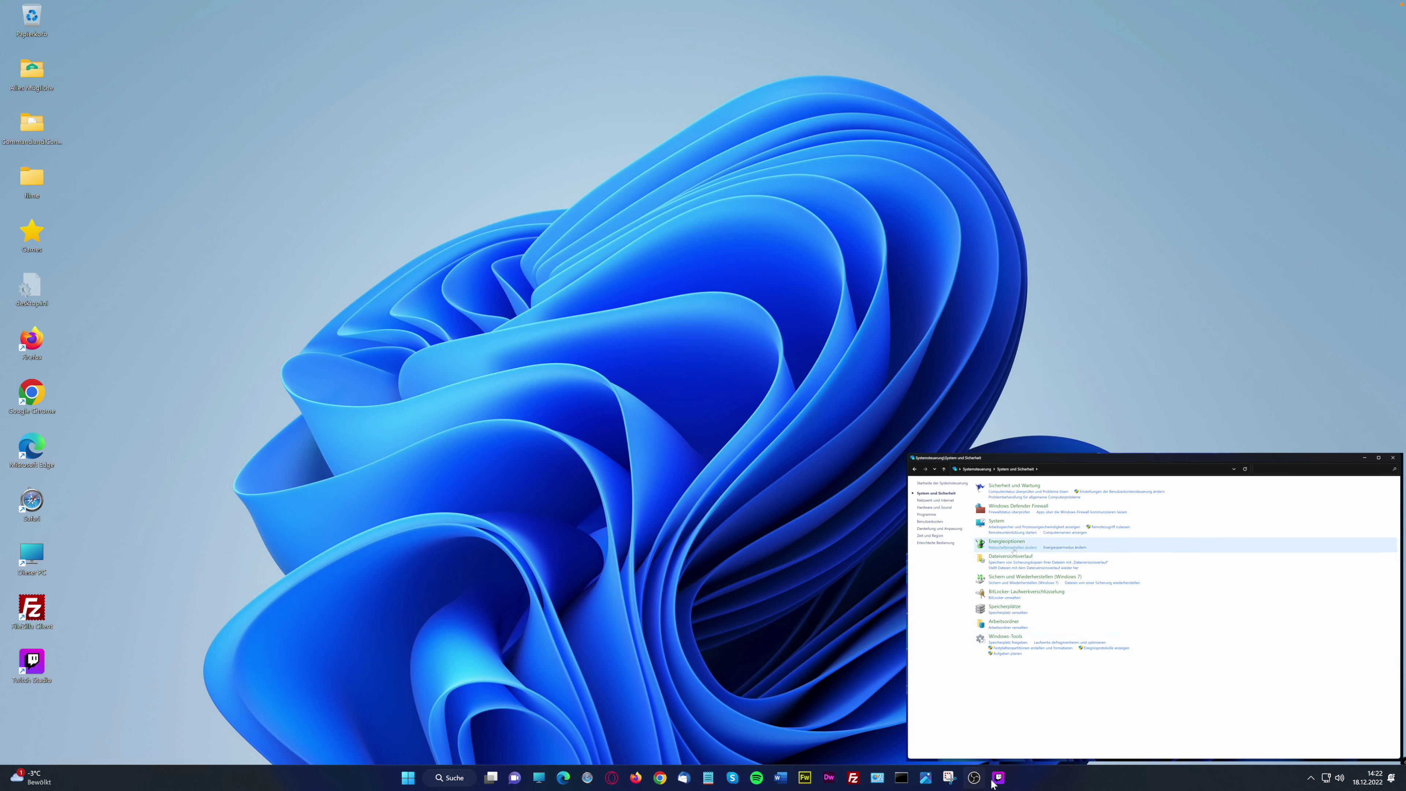
click(413, 783)
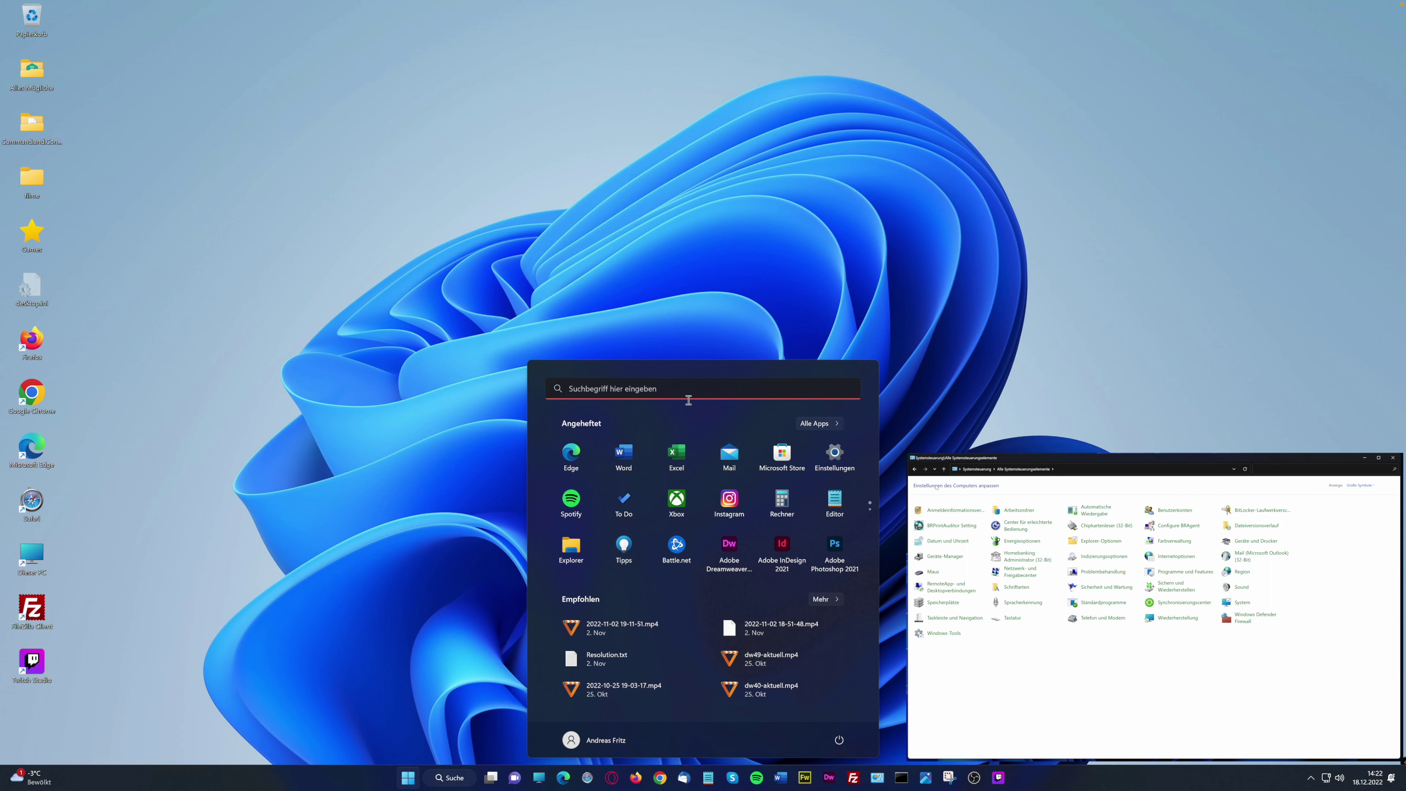
Search 'system' from Start and open Systemsteuerung, moving its window up and left
click(662, 392)
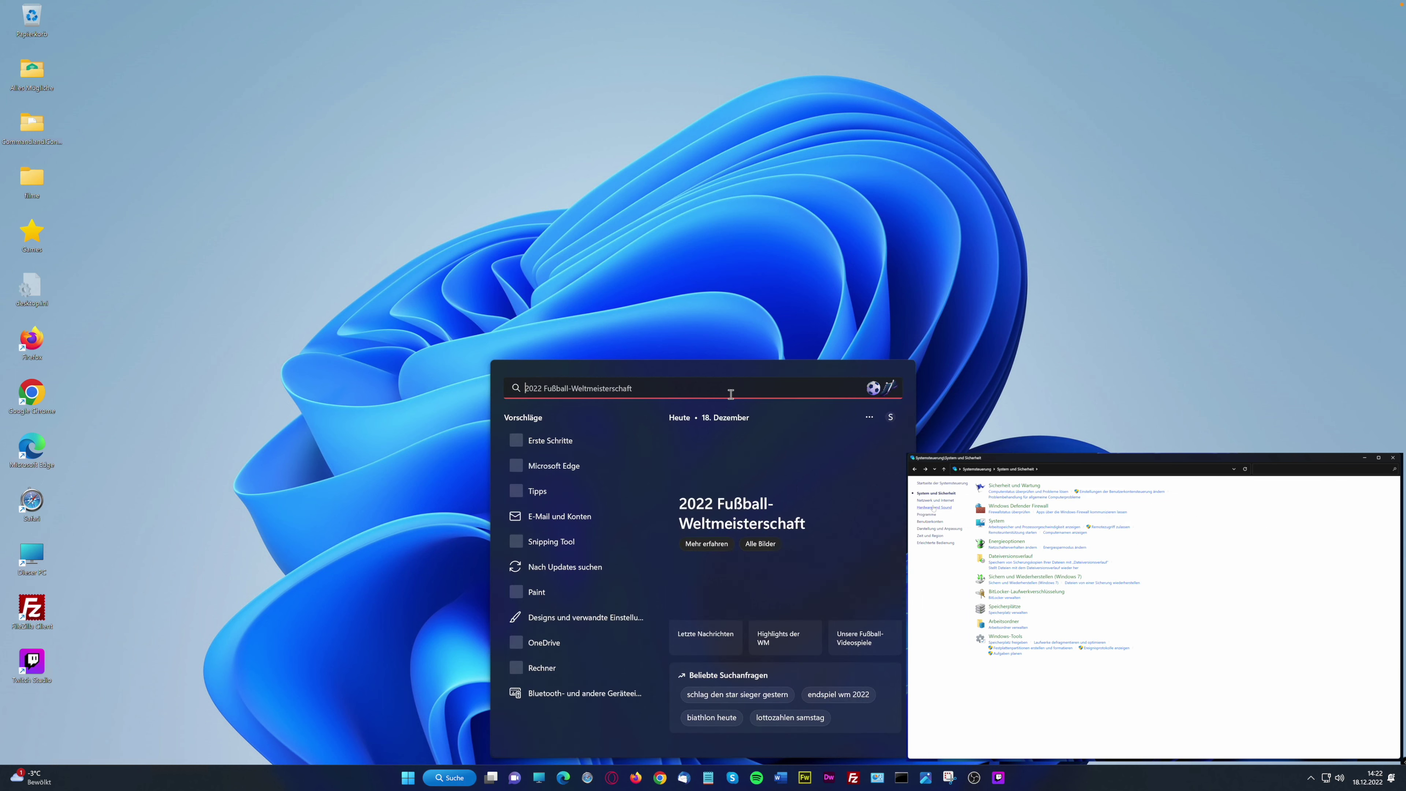
text(system)
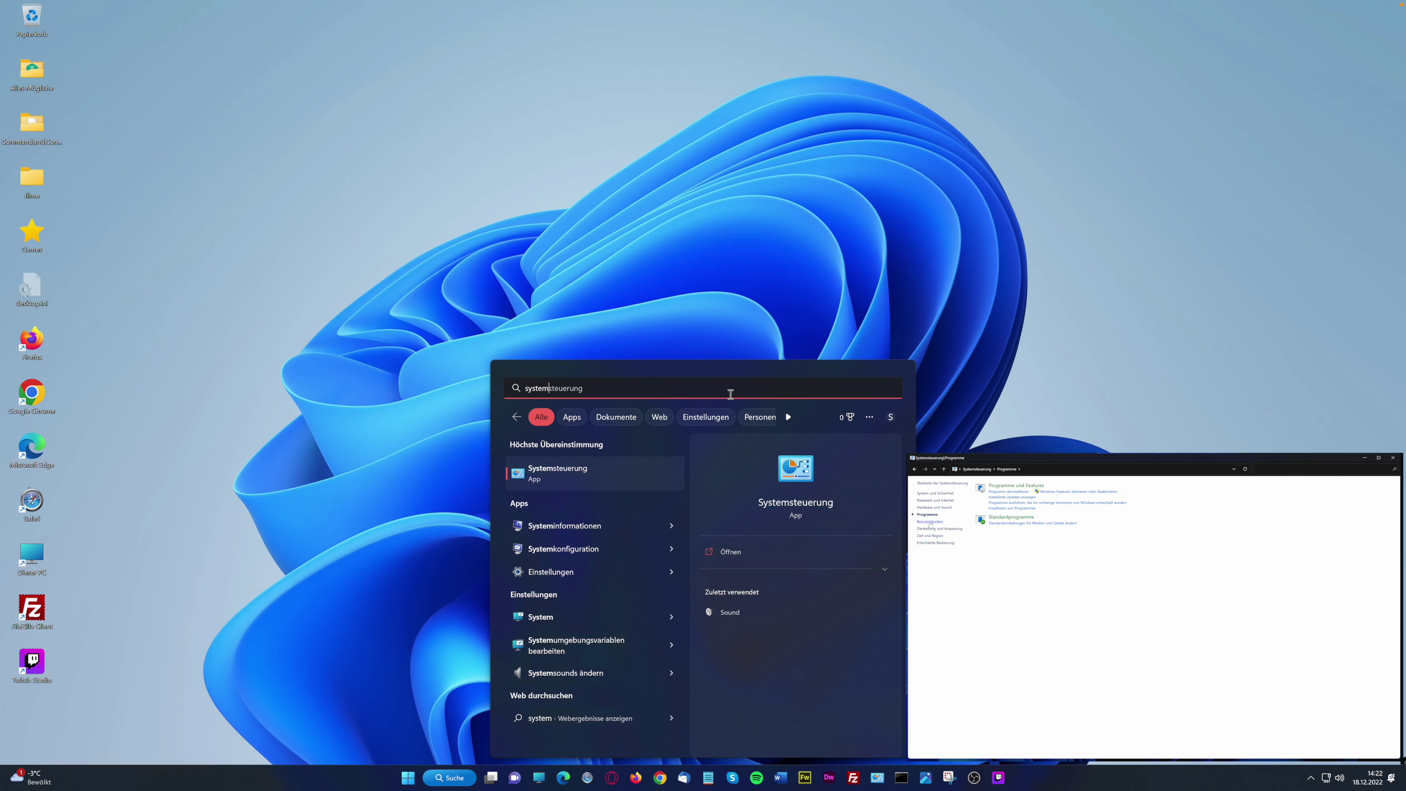
click(548, 476)
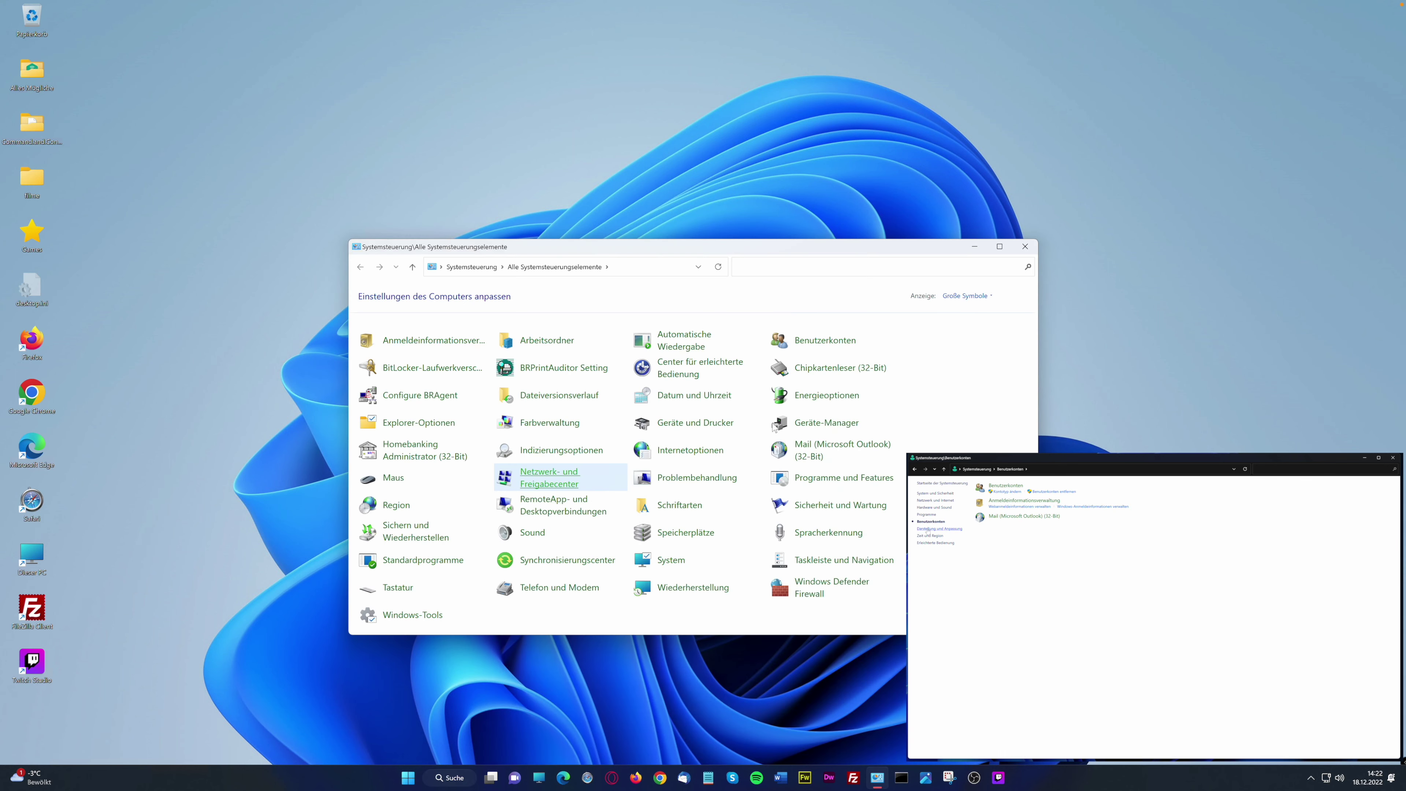
drag(559, 252, 531, 242)
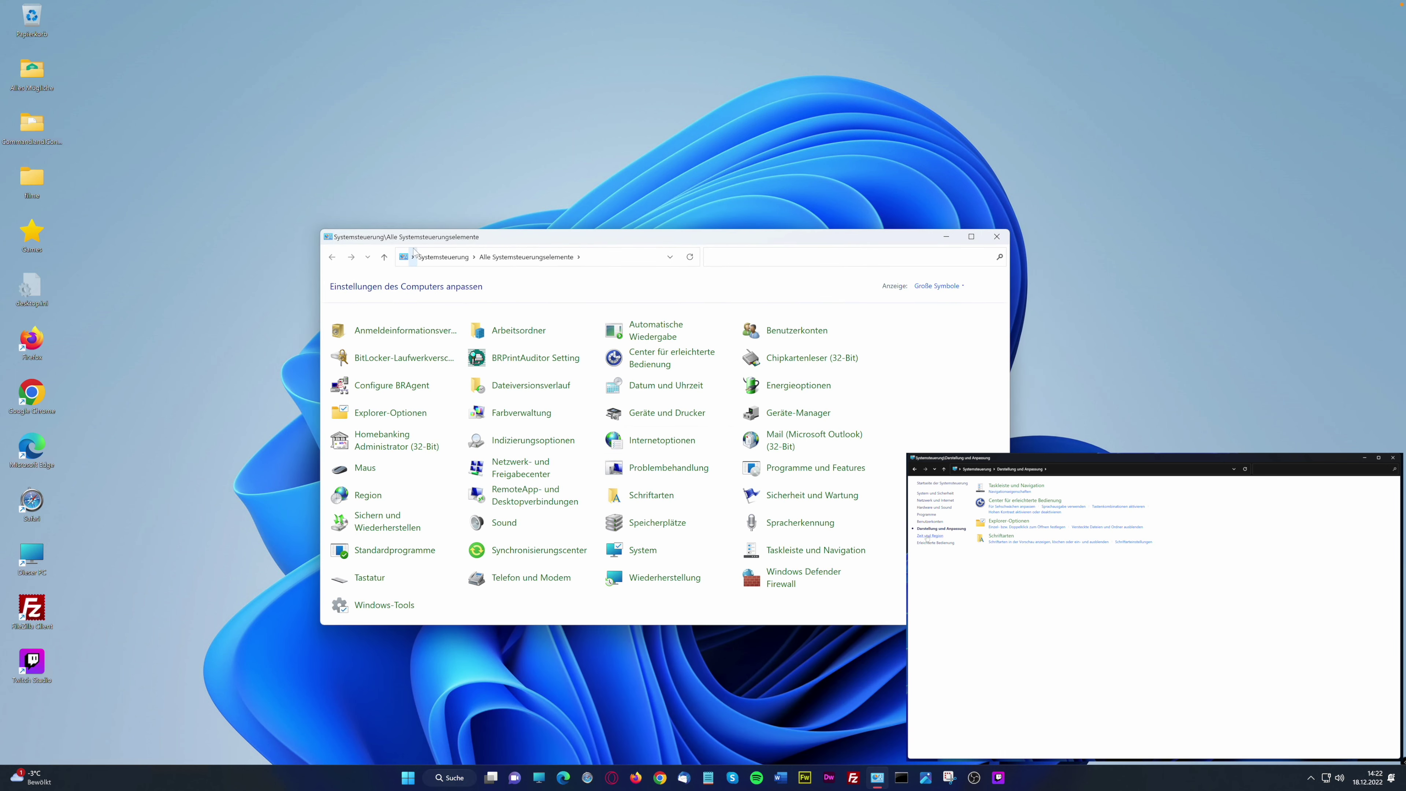
Switch the Control Panel view to small icons and back to large icons, then narrow the window
click(960, 285)
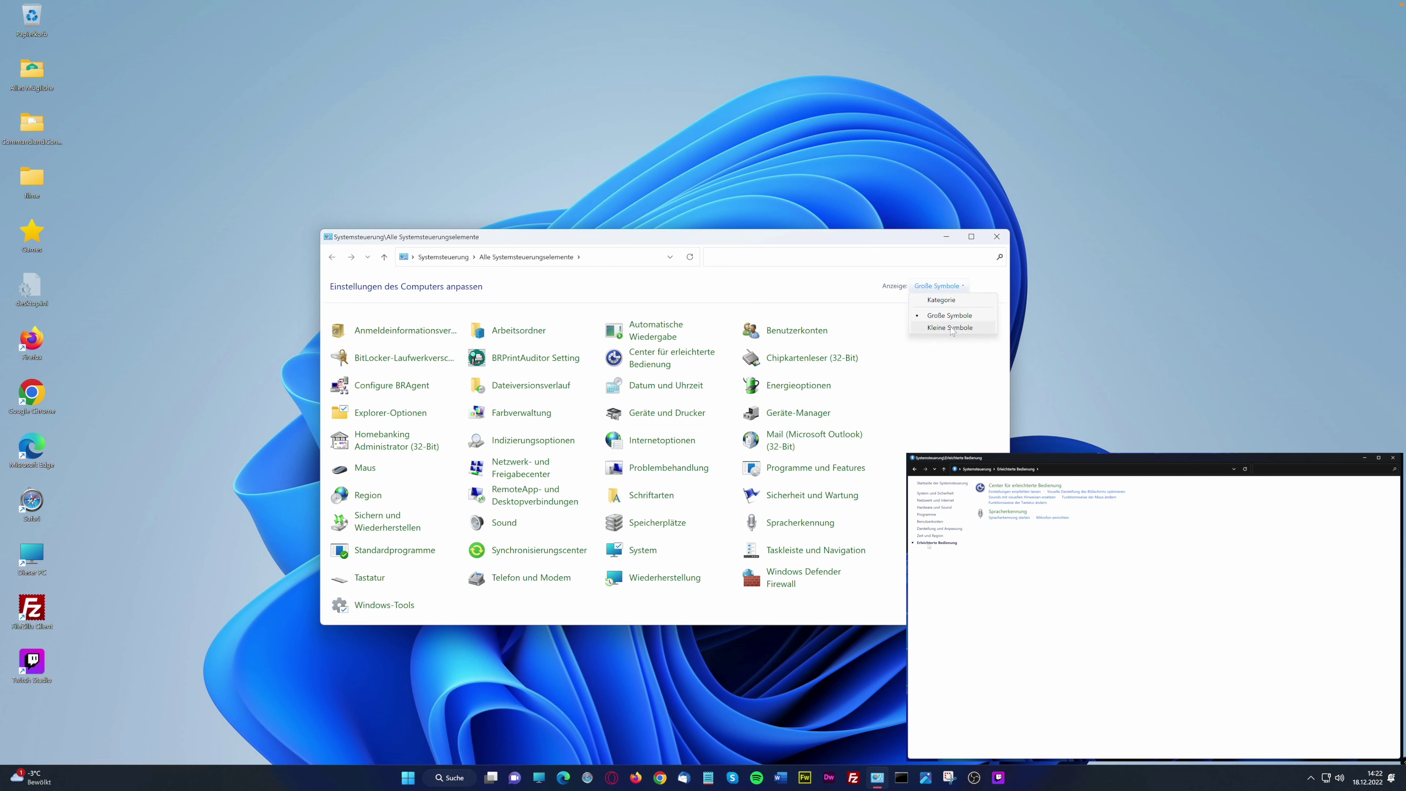
click(949, 328)
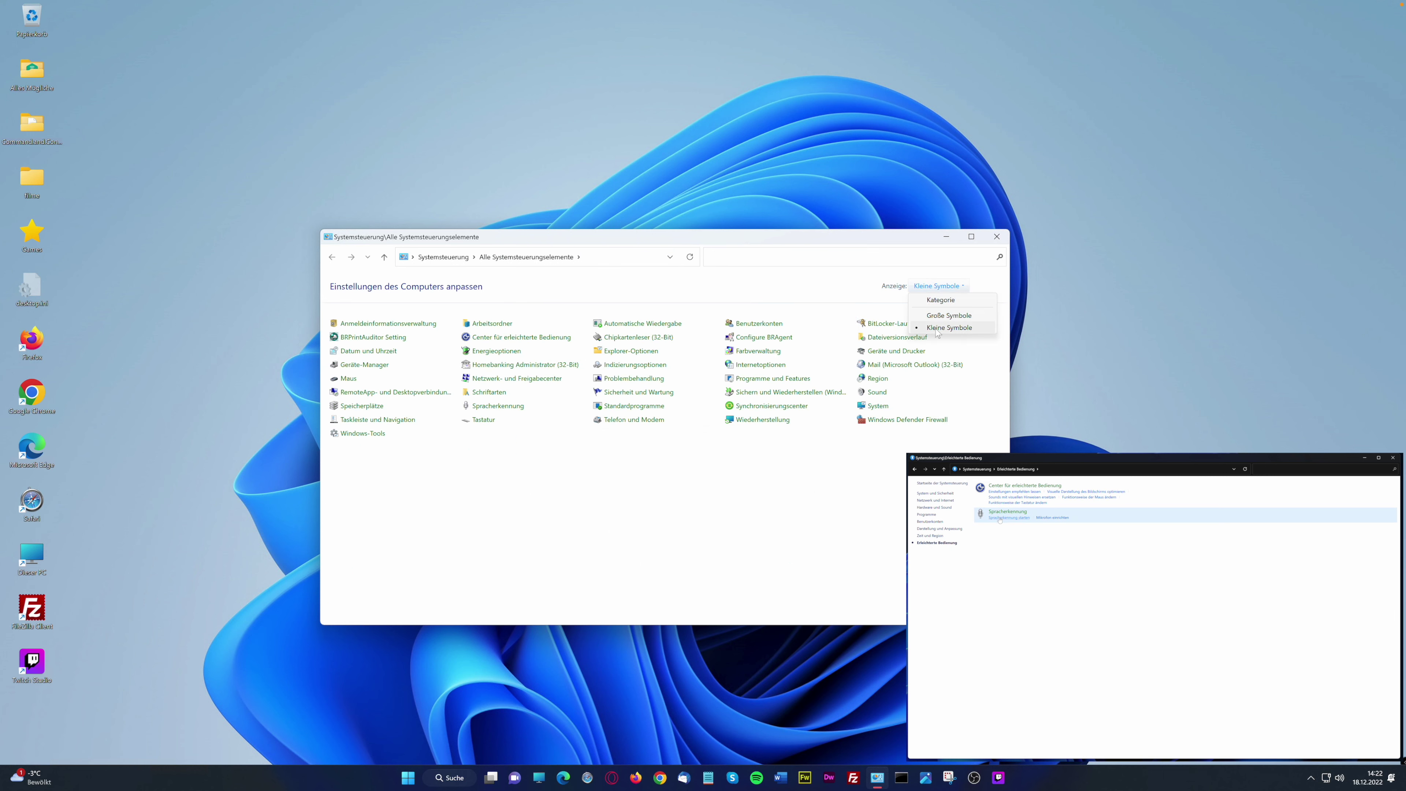
click(958, 316)
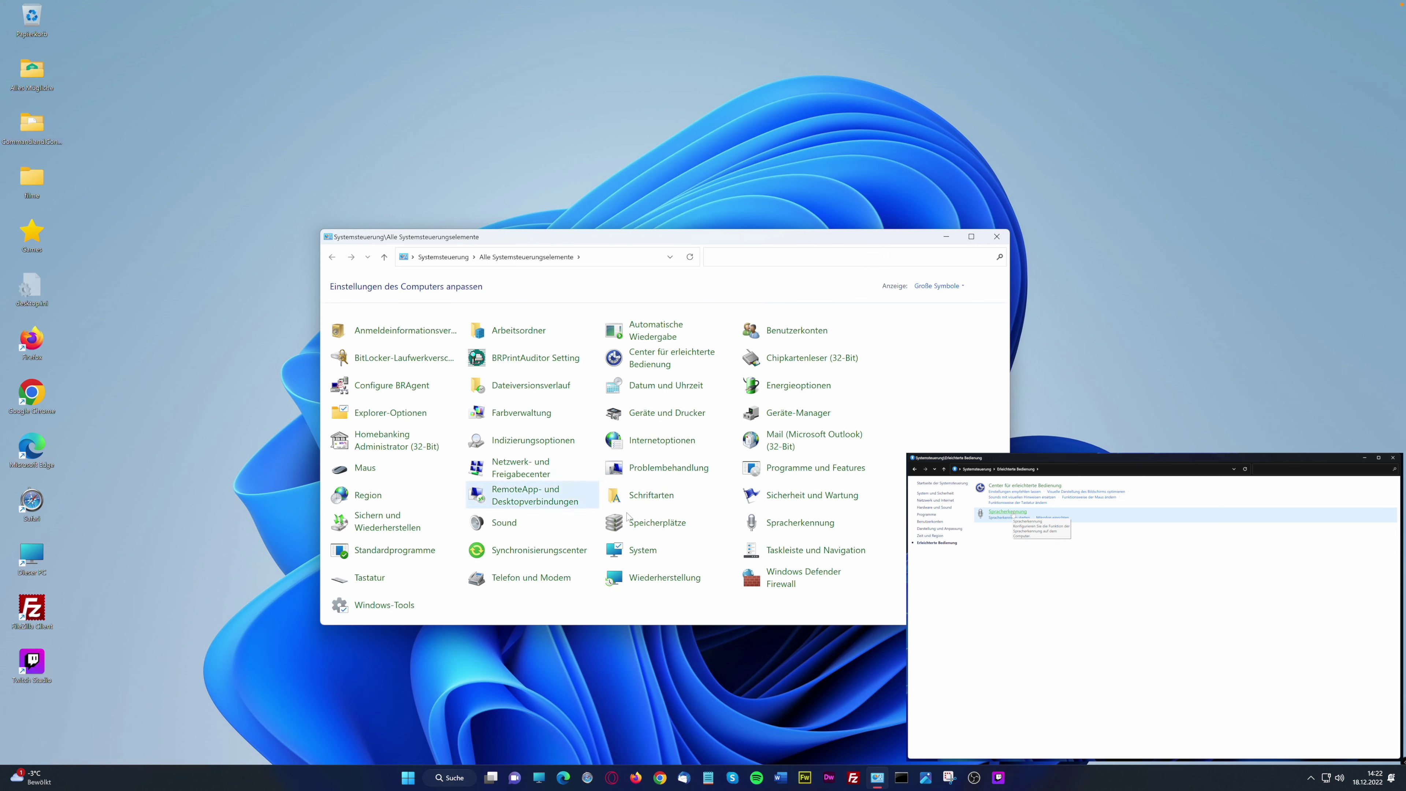
drag(1009, 554, 912, 554)
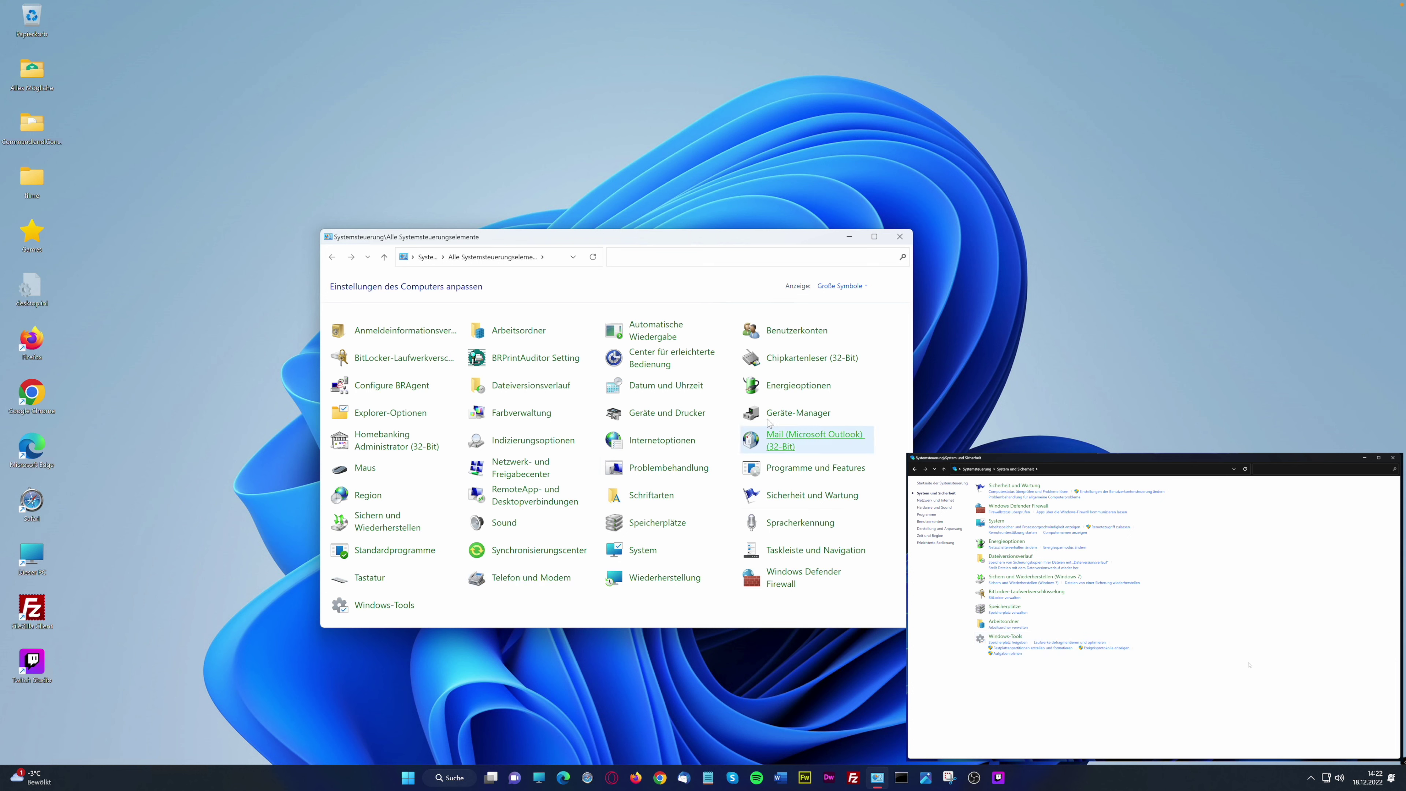
Look at Energieoptionen, cancel creating a new power plan, and return to all Control Panel items
click(797, 385)
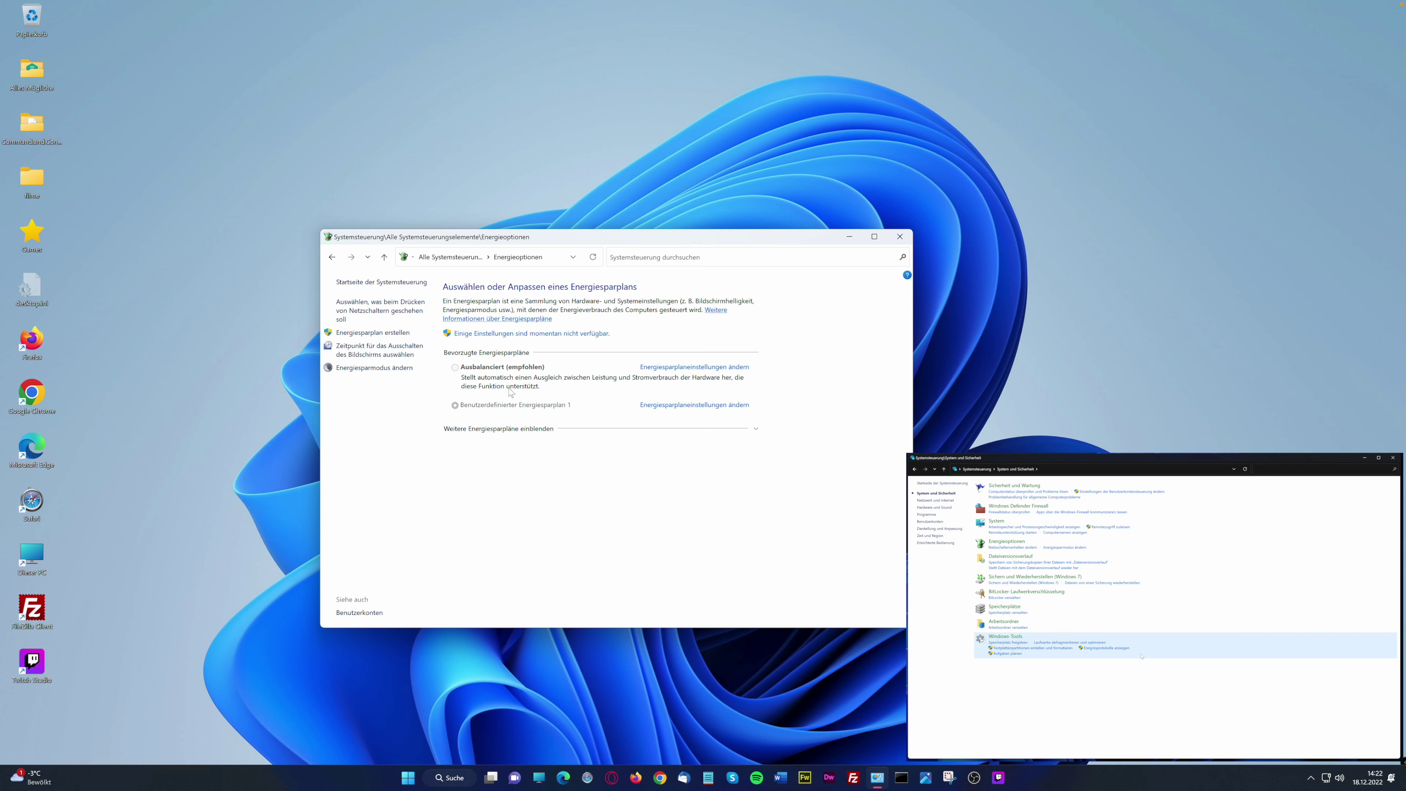
click(376, 333)
click(749, 466)
click(427, 260)
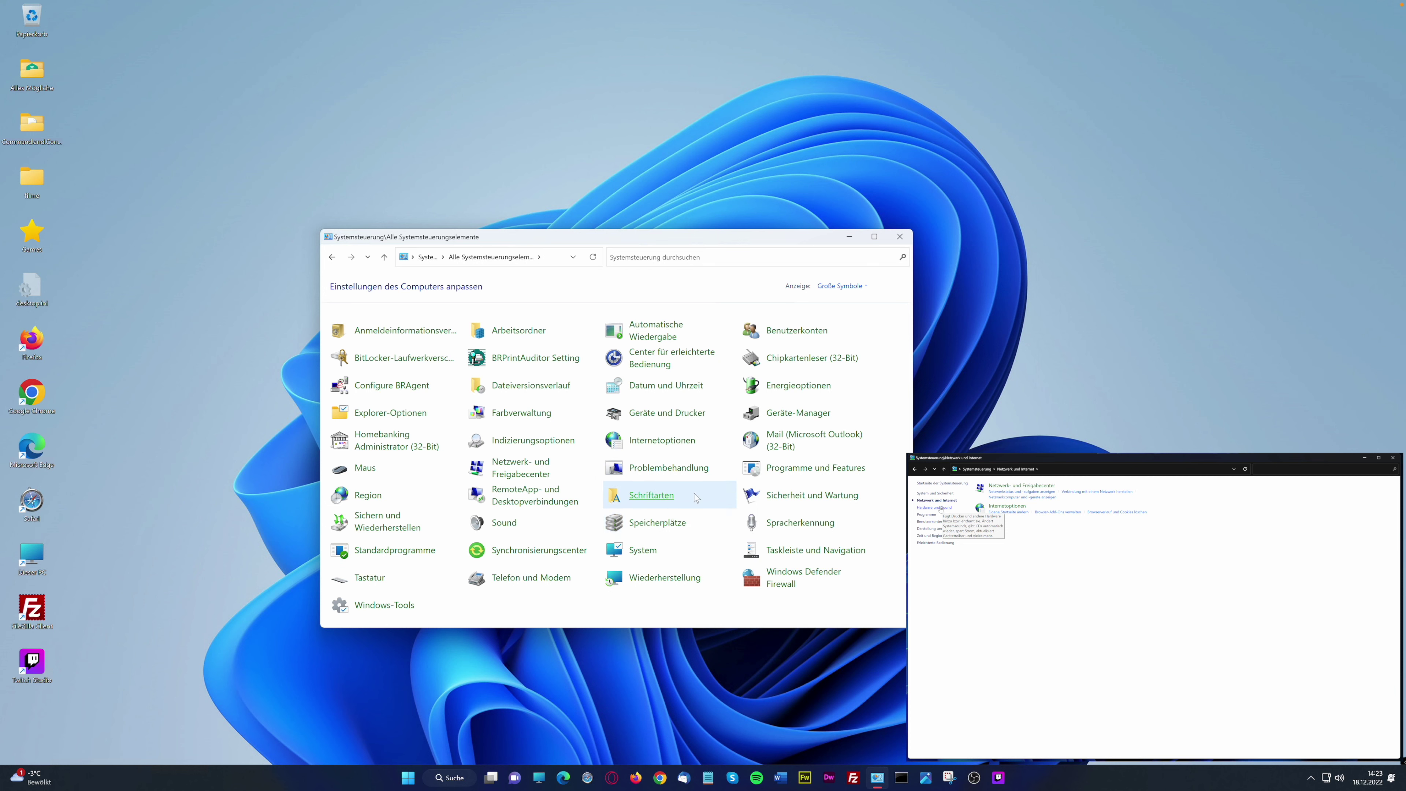
Look at the Schriftarten page and the Sound dialog, returning to the Control Panel list
click(658, 496)
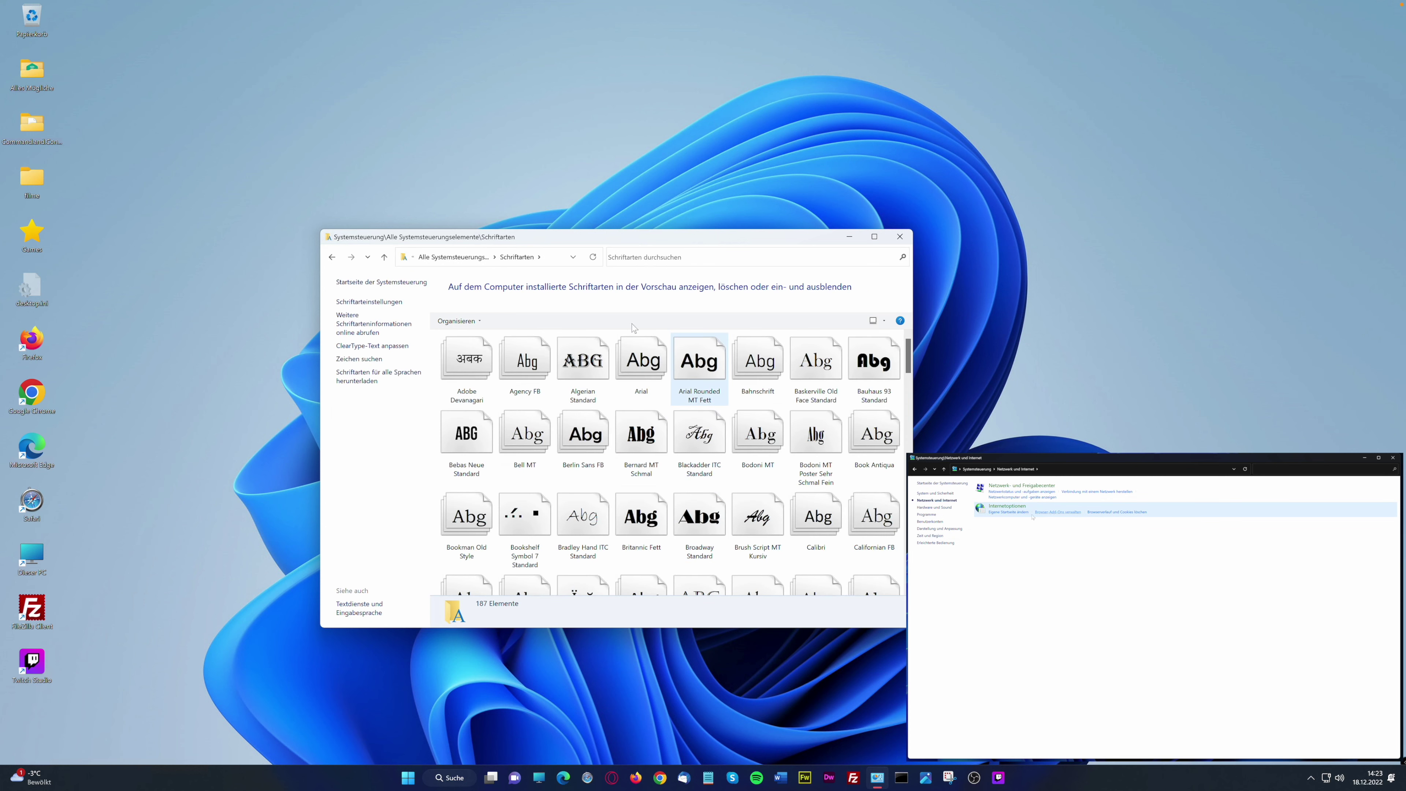
click(453, 257)
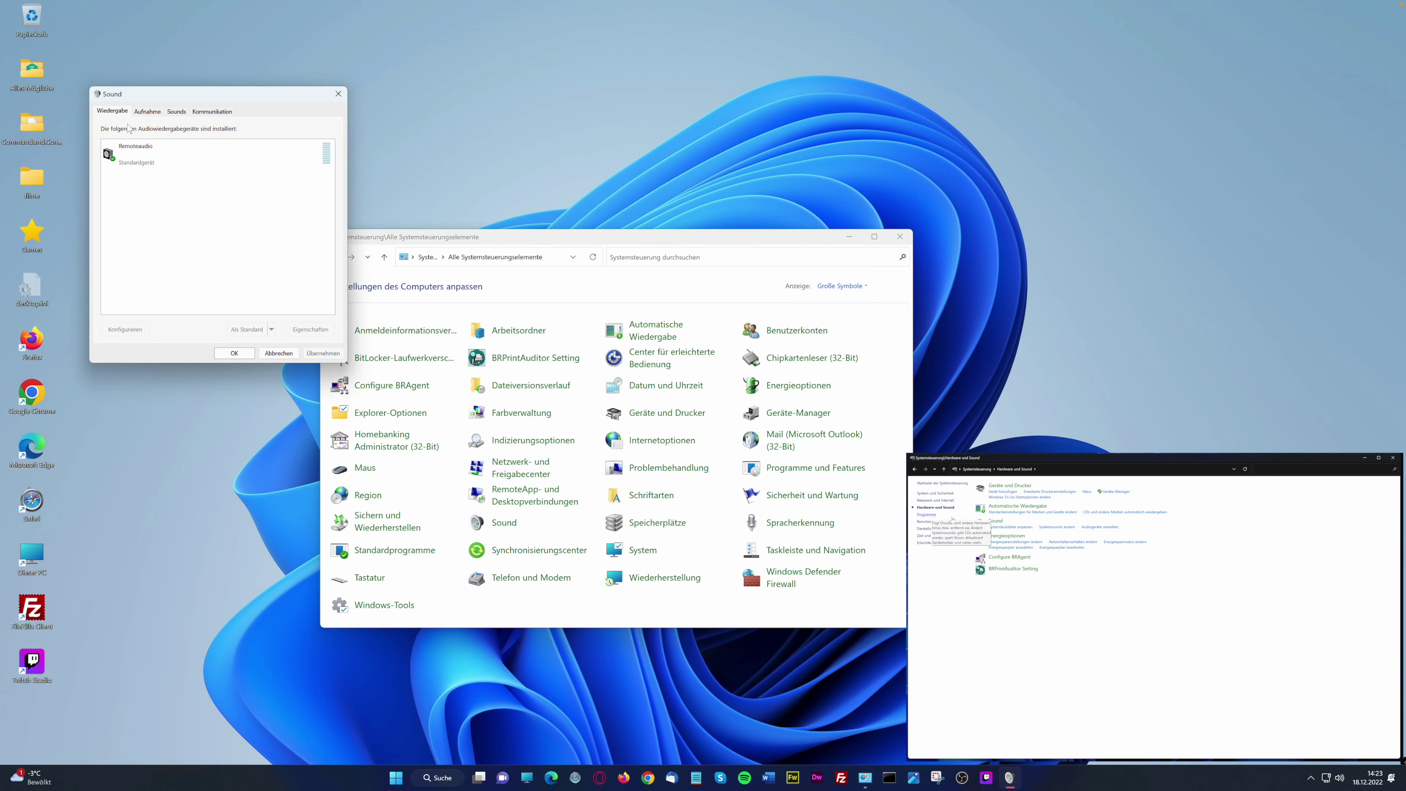
click(338, 94)
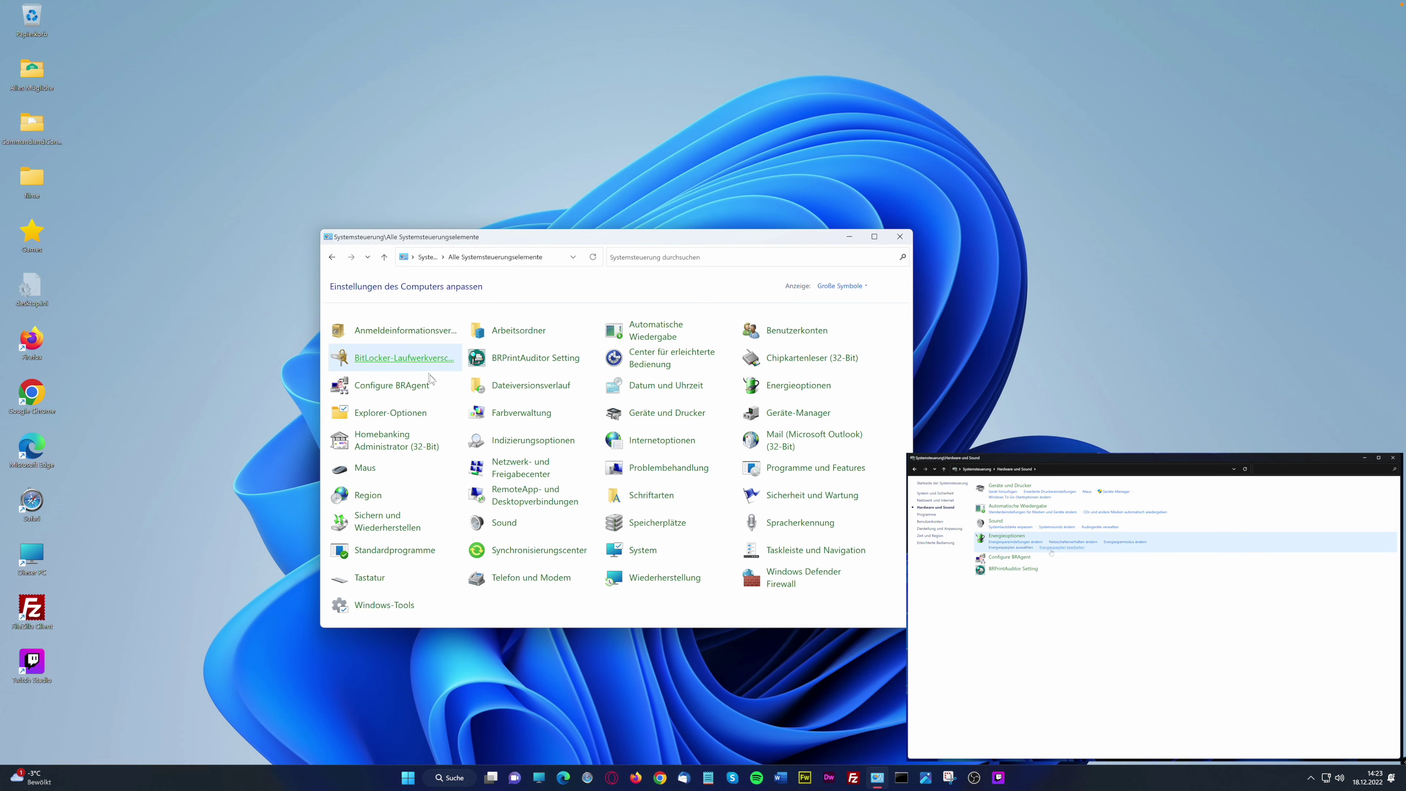
Inspect the Ansicht tab of Explorer-Optionen, cancel it, and close the Control Panel
click(387, 413)
drag(291, 194, 624, 248)
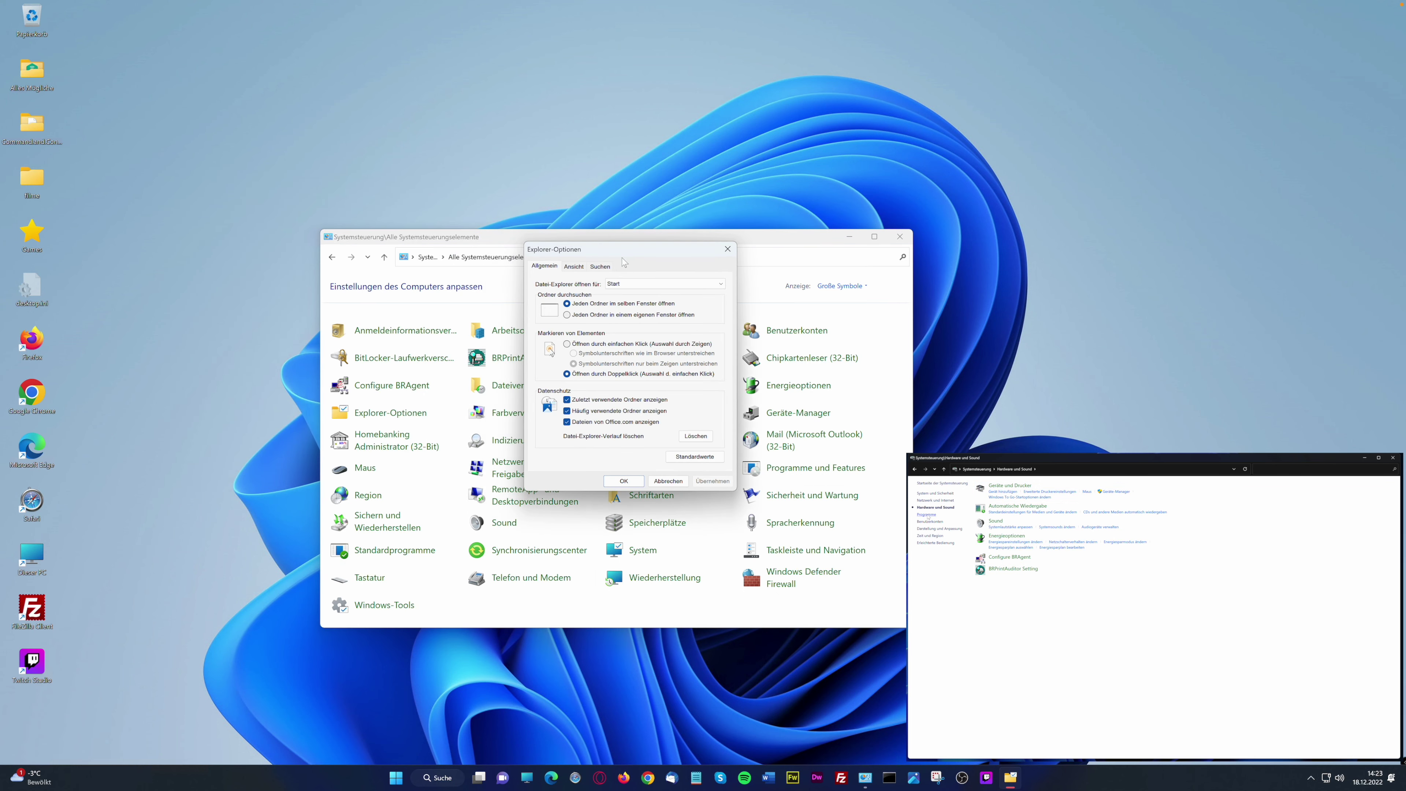
click(574, 267)
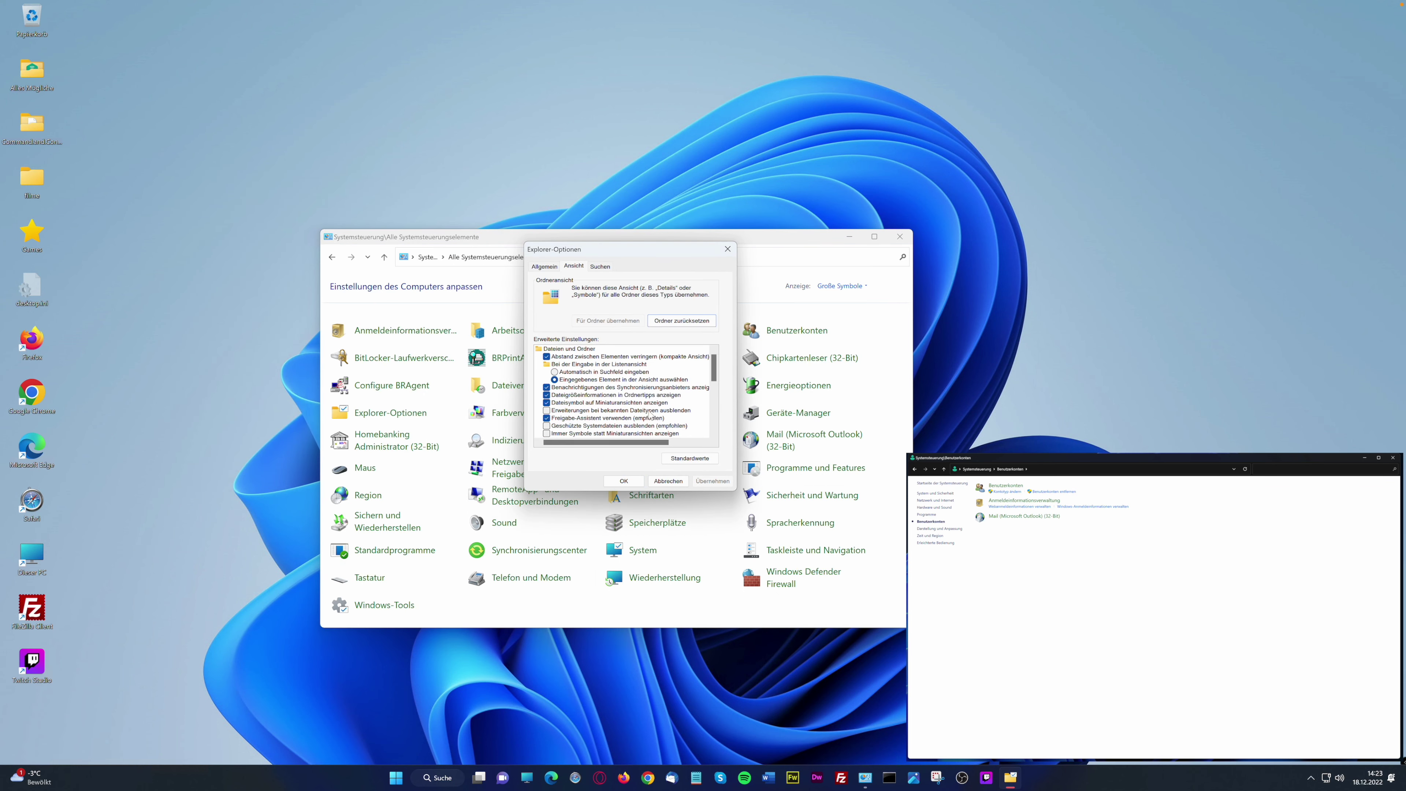
scroll(669, 414, down, 3)
drag(714, 397, 715, 351)
click(667, 481)
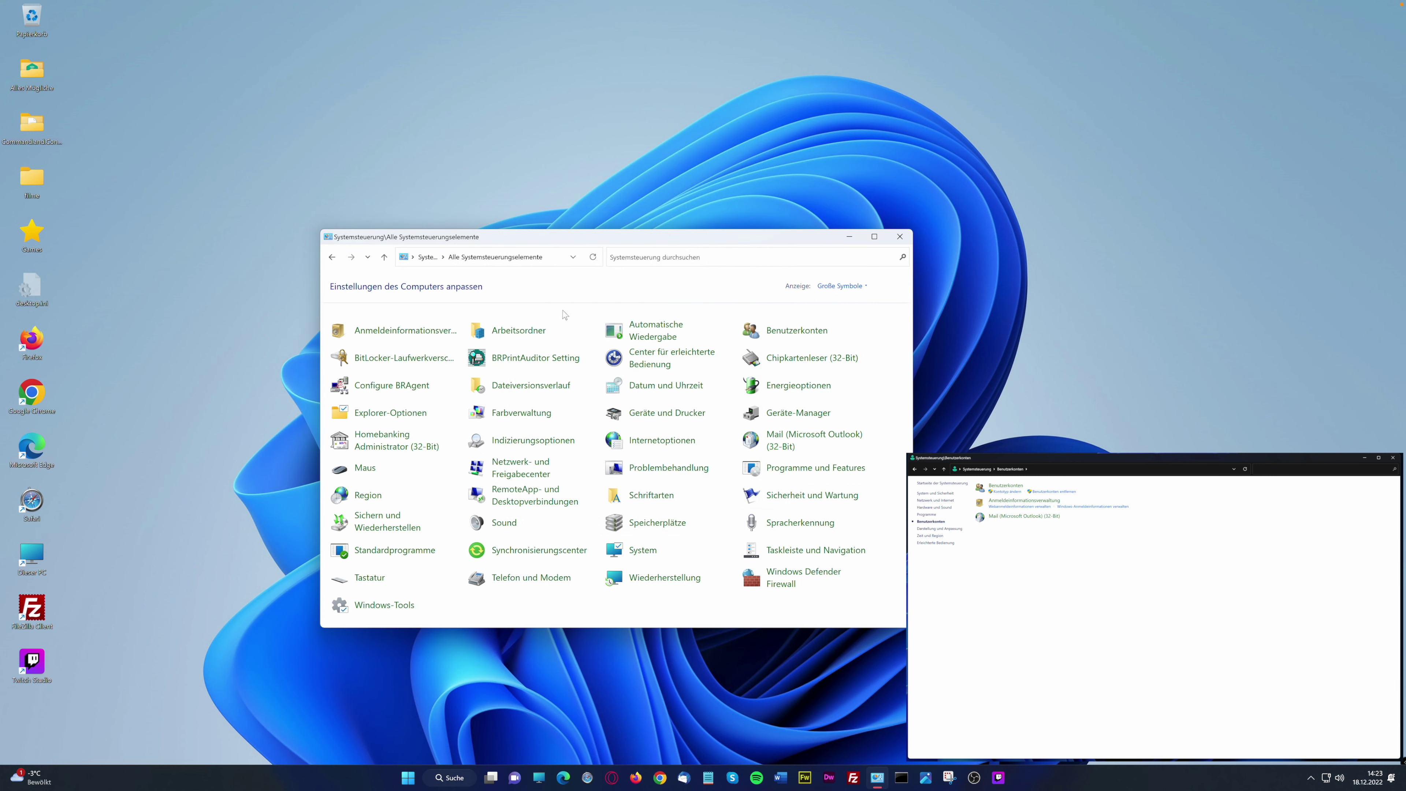
click(900, 236)
Launch Einstellungen from Start and enlarge its window at the top-left of the screen
key(super)
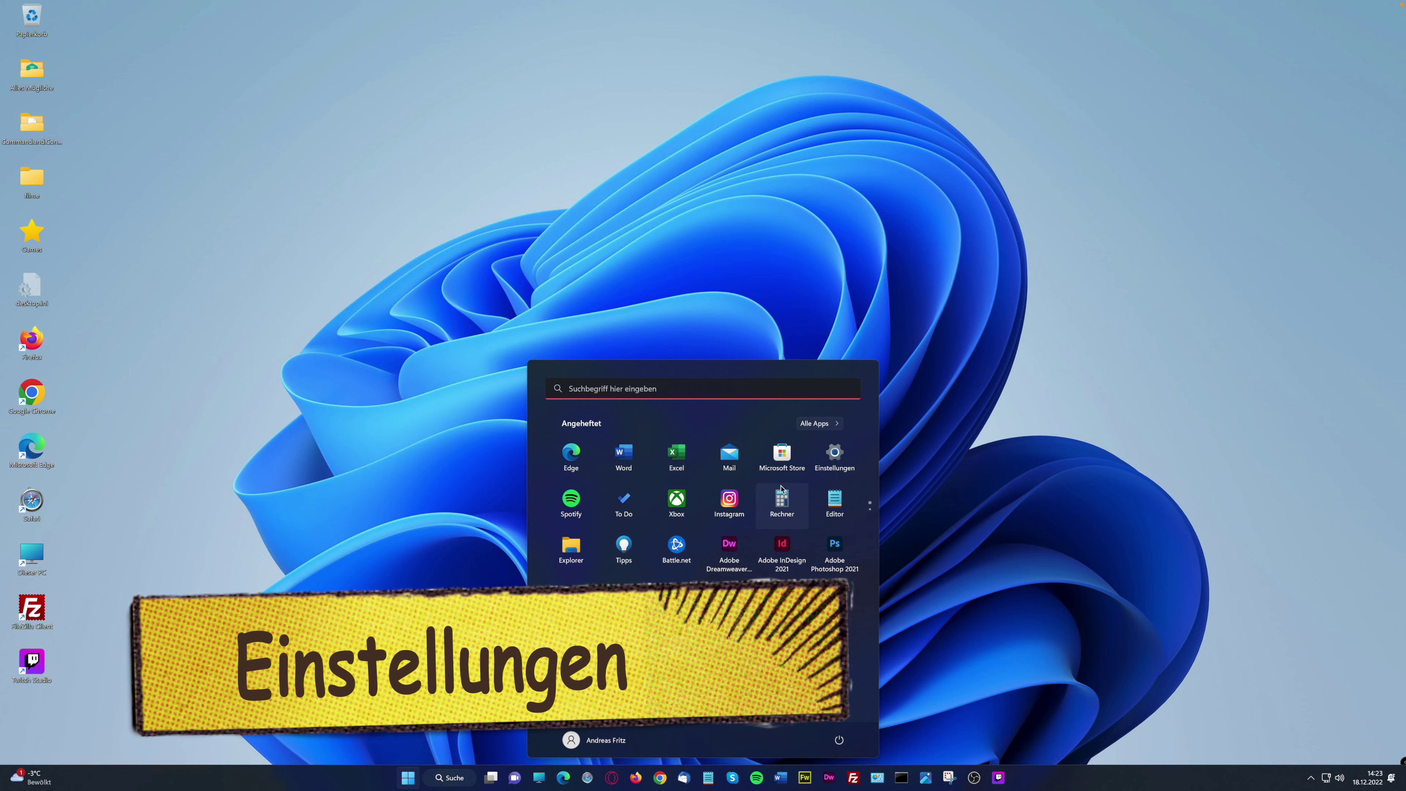
click(834, 454)
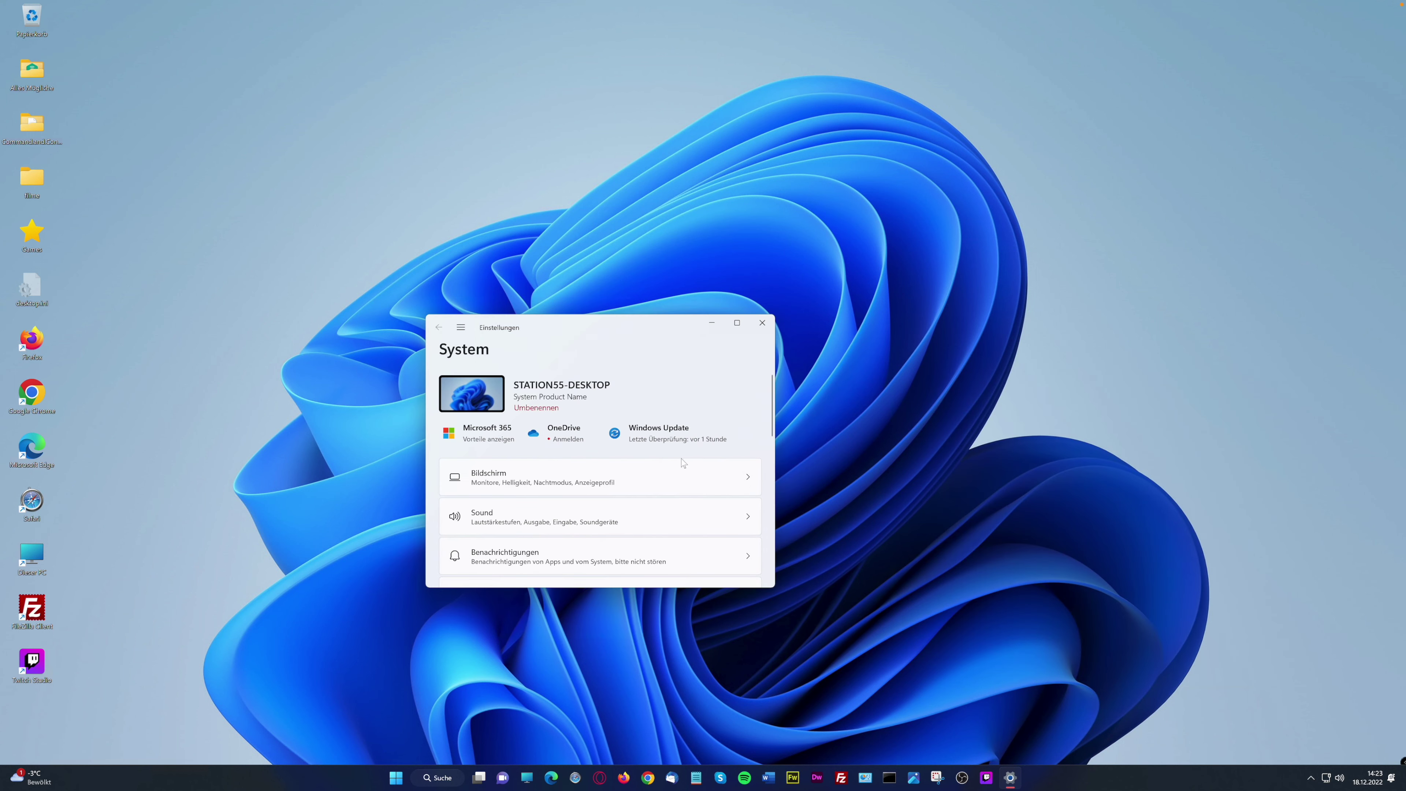
drag(774, 585, 1114, 675)
drag(729, 318, 504, 90)
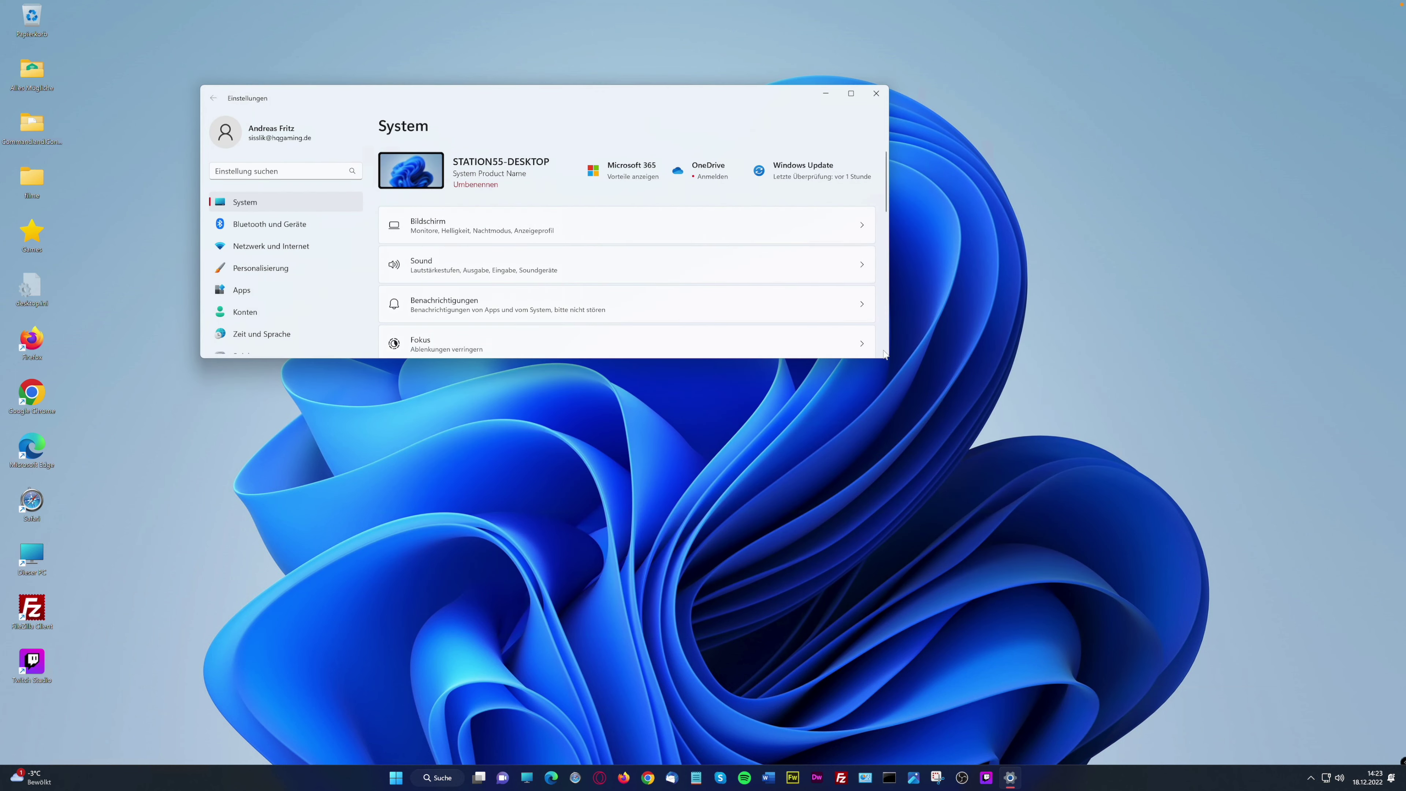
drag(887, 356, 1275, 699)
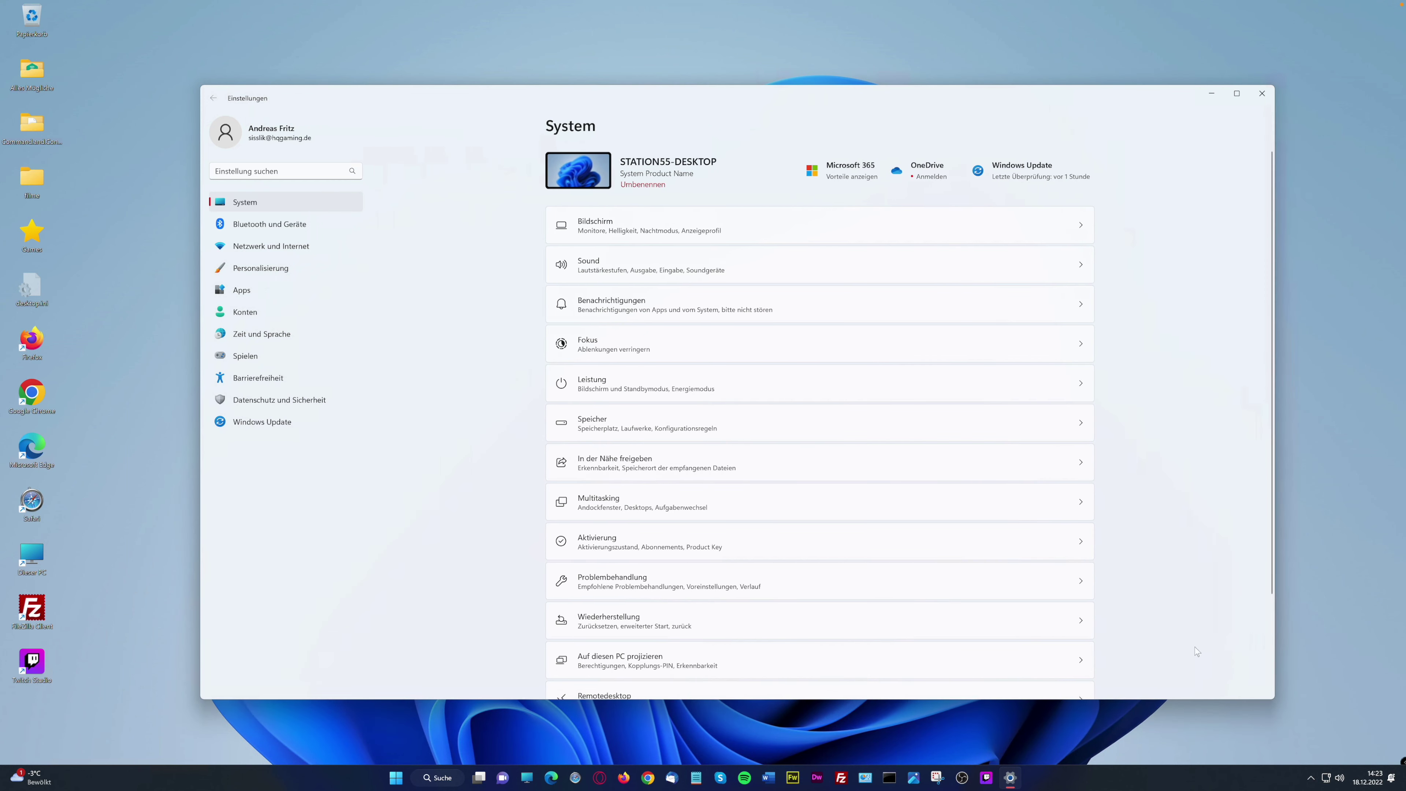
scroll(663, 547, down, 3)
scroll(661, 543, up, 1)
On Bildschirm, schedule Nachtmodus from sunset to sunrise and look at the custom scaling page
click(645, 227)
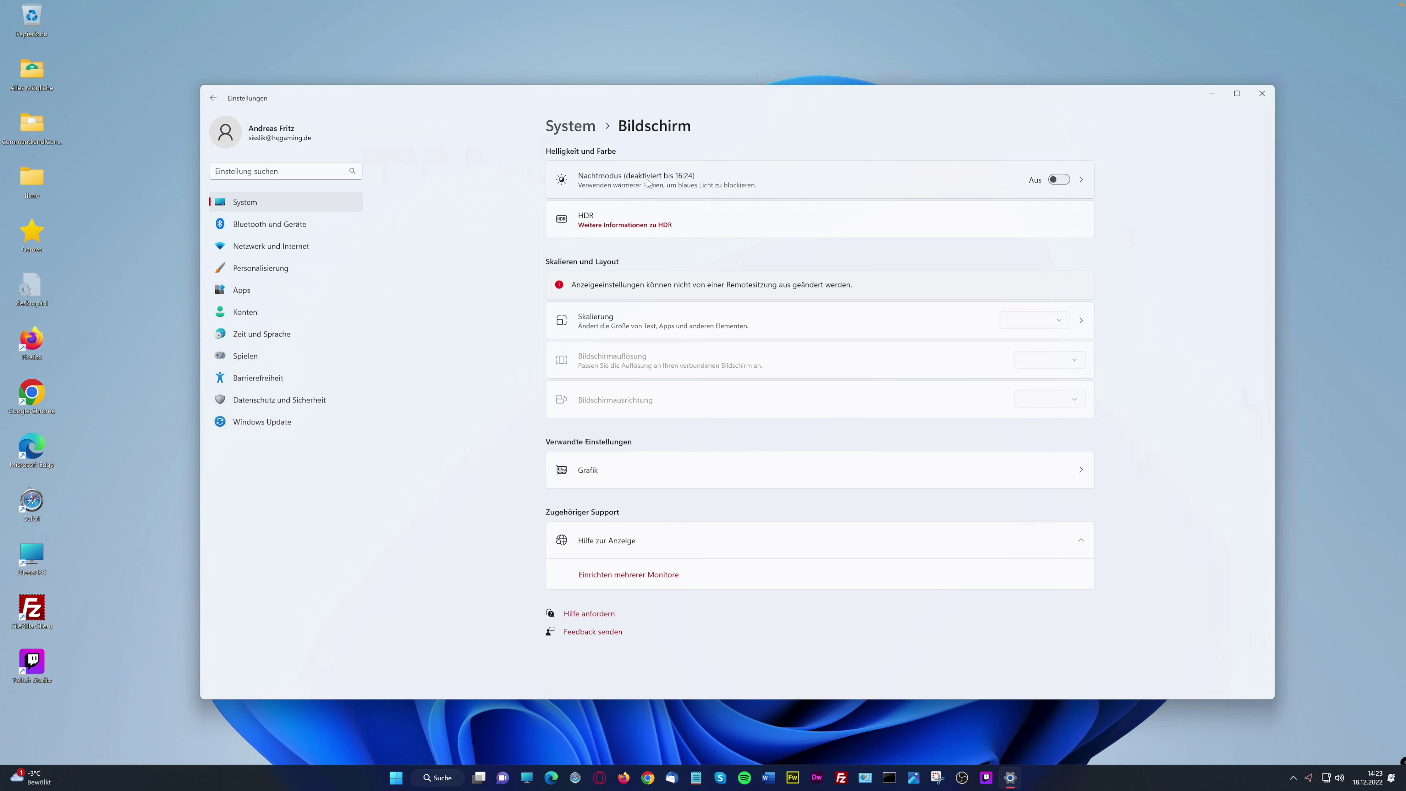
click(1081, 178)
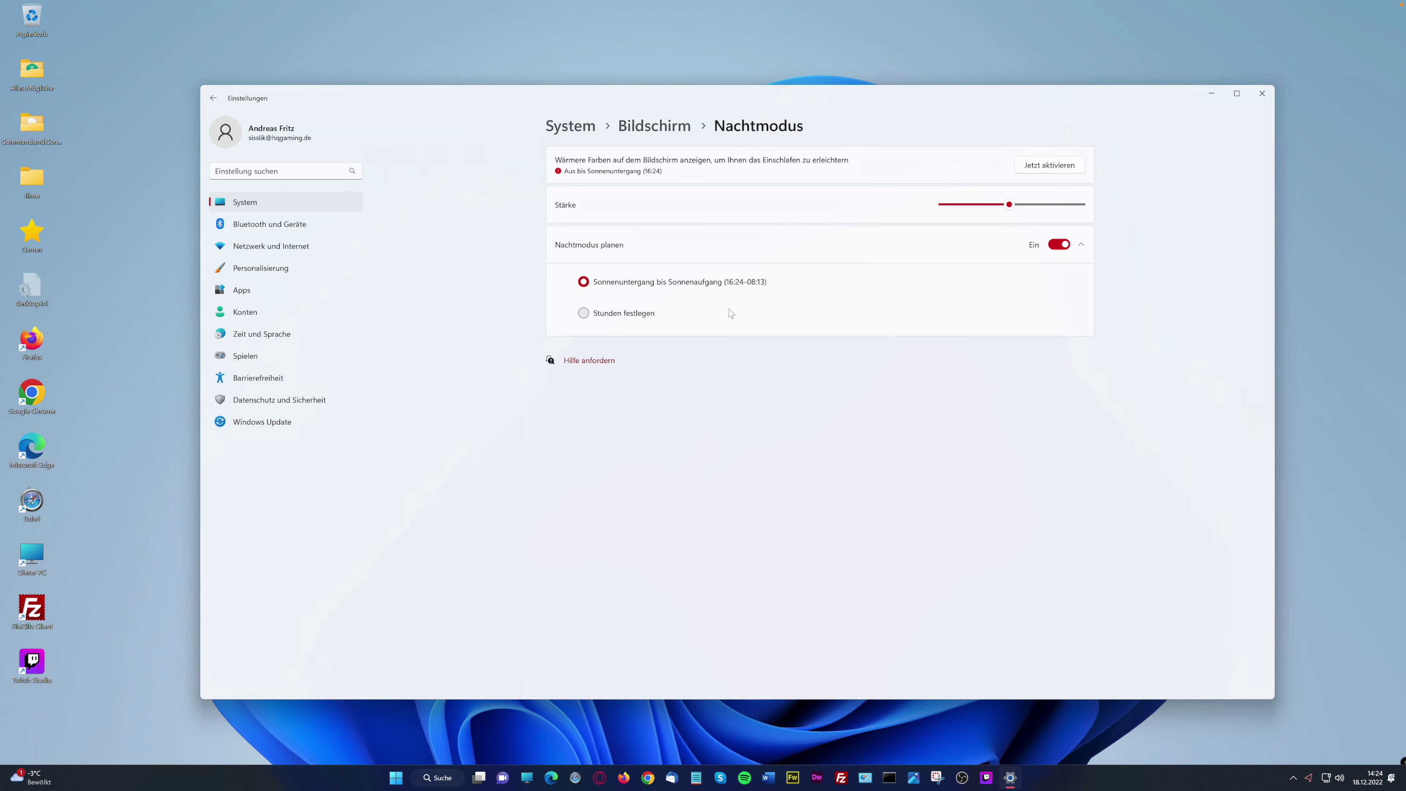
click(622, 314)
click(633, 282)
click(676, 132)
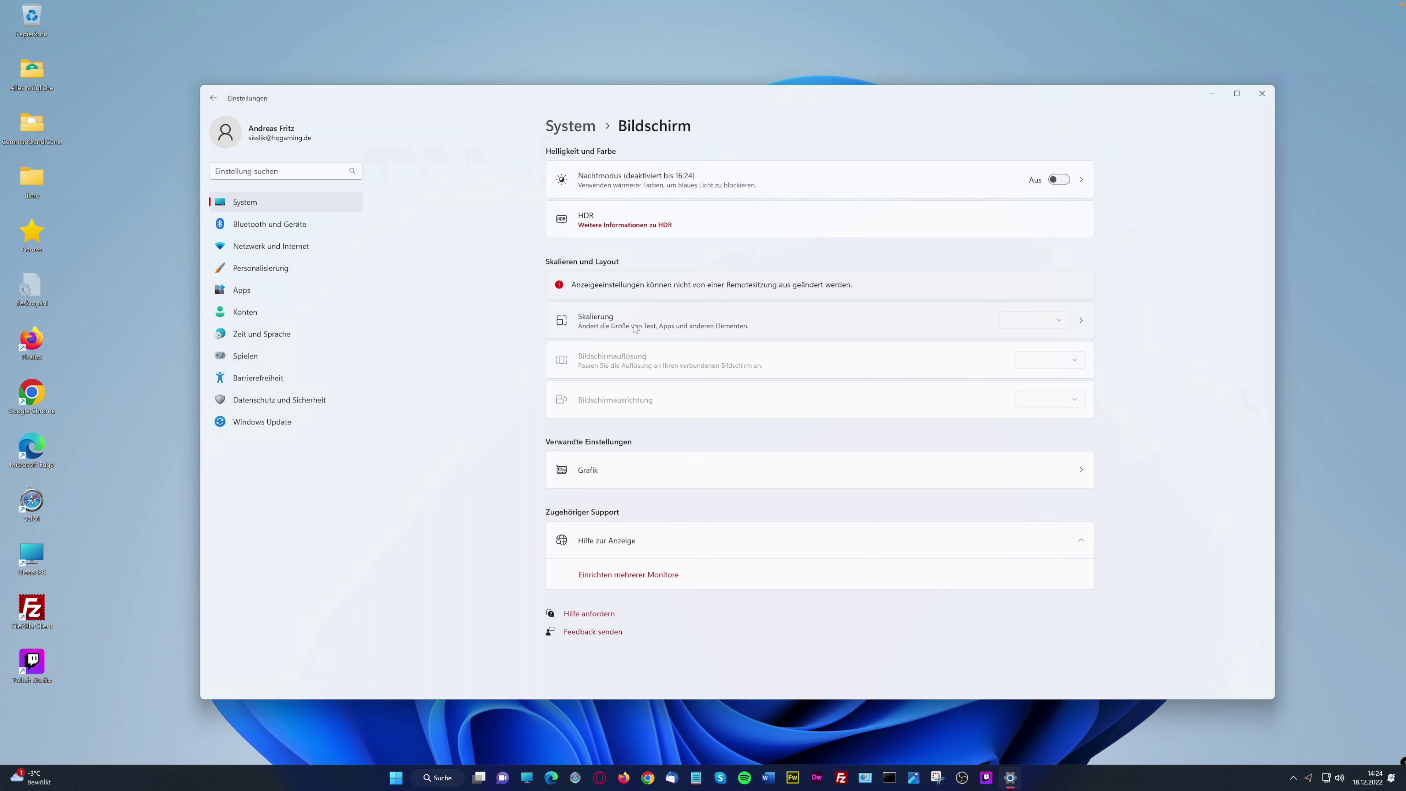
click(1082, 319)
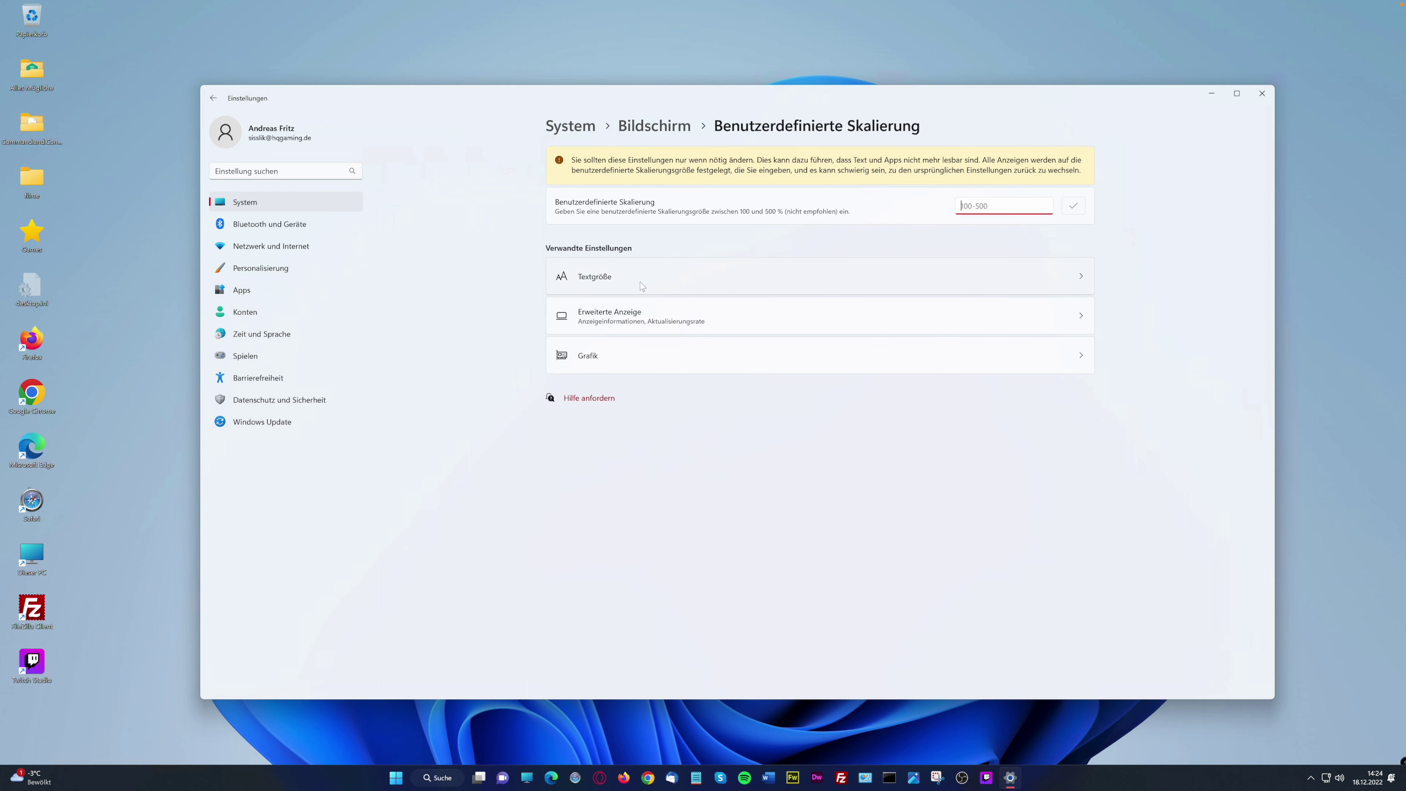
click(659, 127)
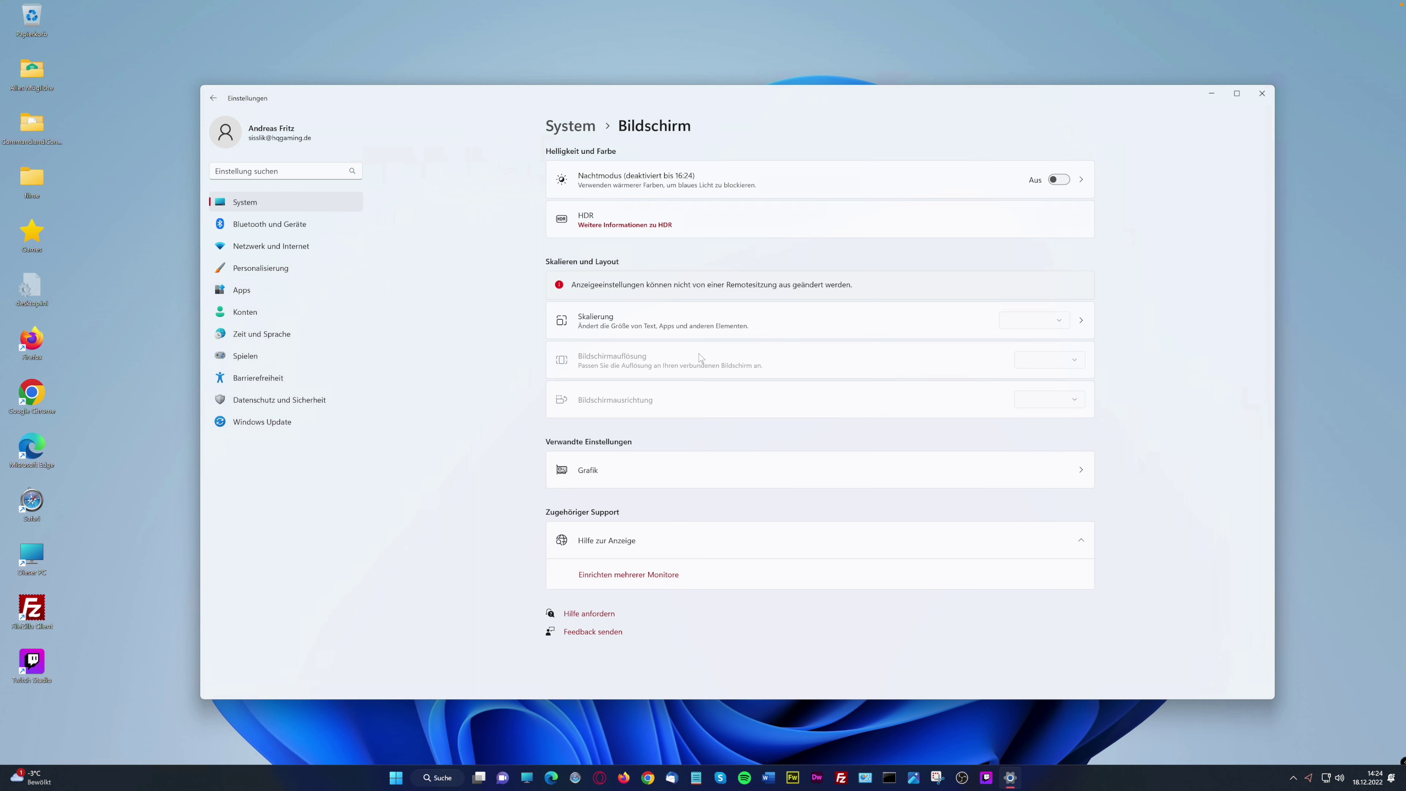
In Grafik, select high-performance graphics for Skype, then cancel the dialog without saving
click(1079, 470)
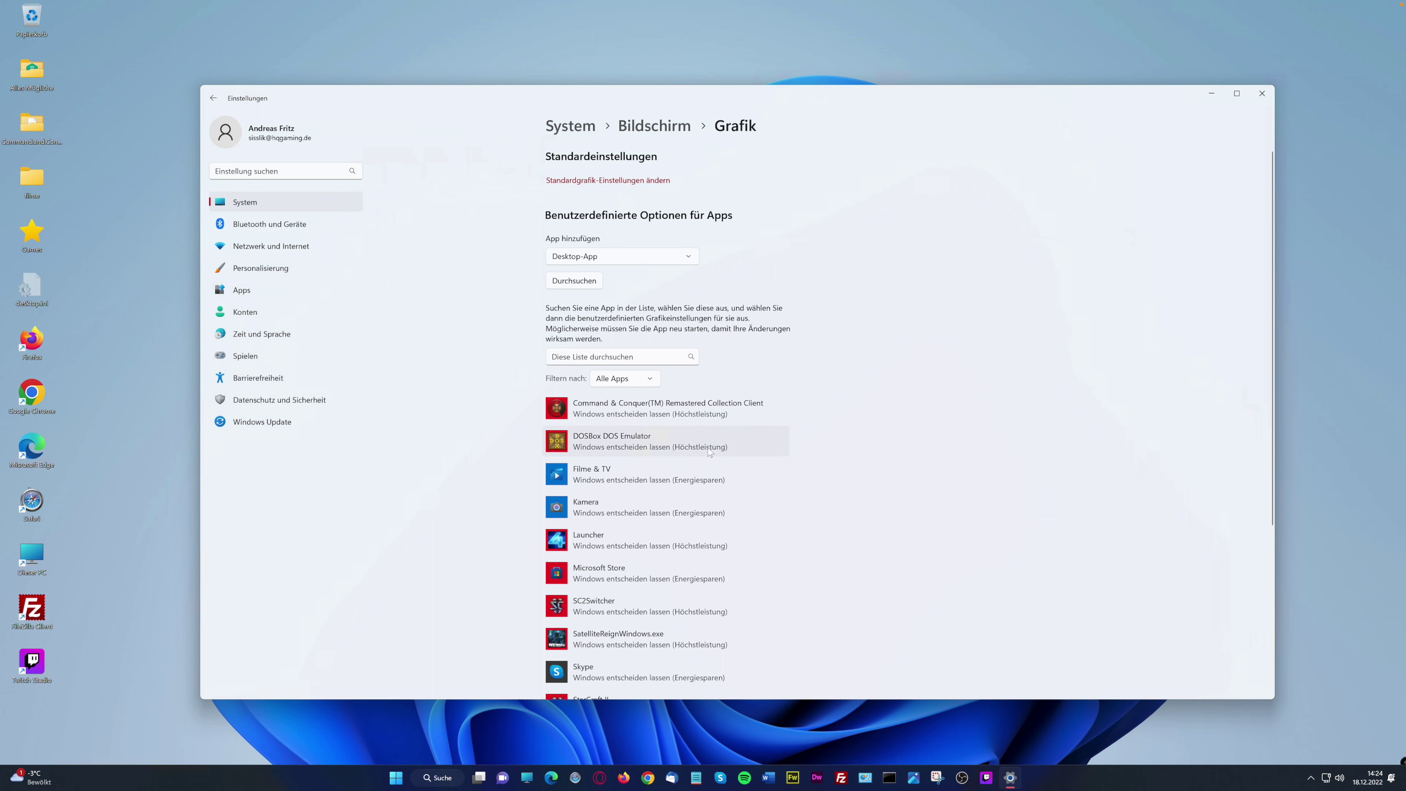
scroll(736, 508, down, 5)
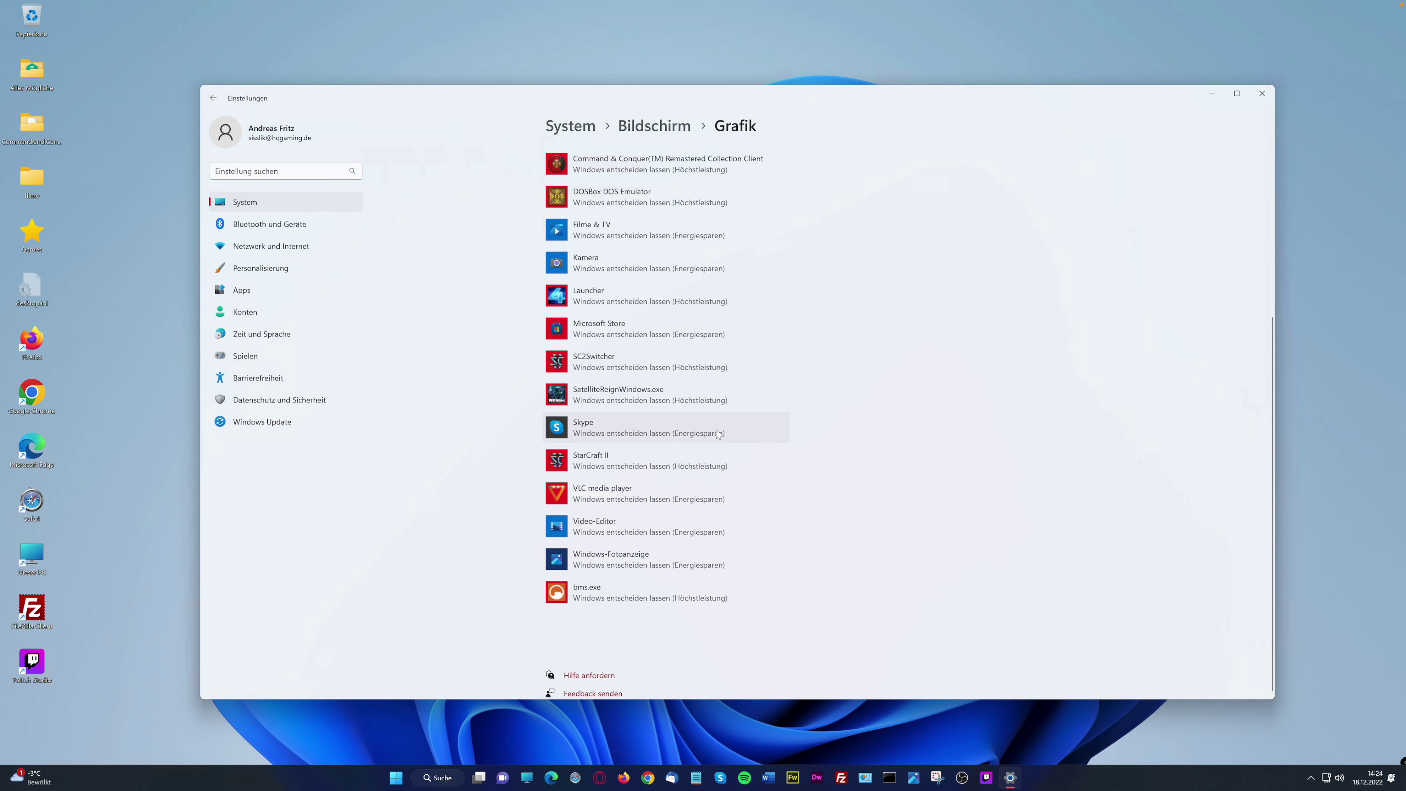
click(701, 435)
click(699, 466)
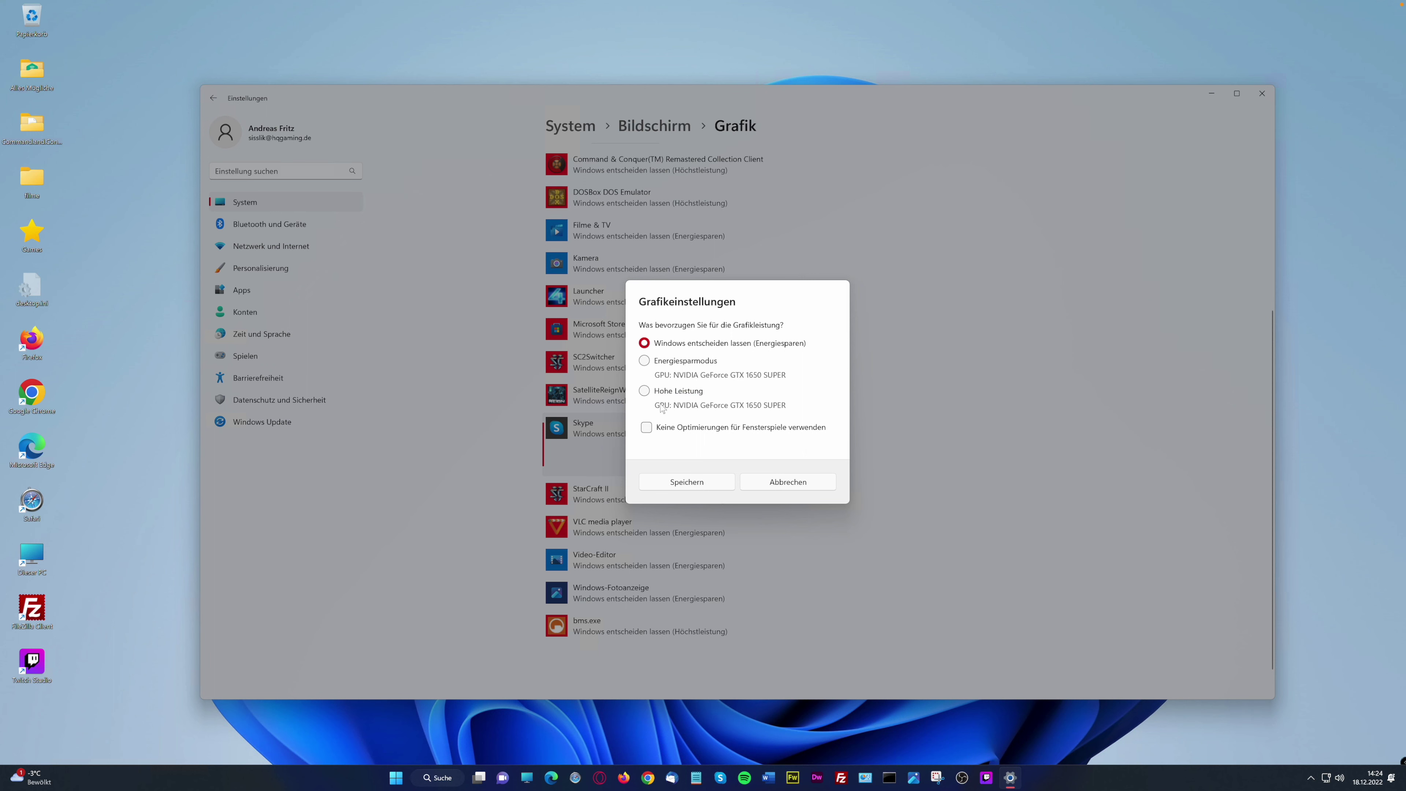
click(645, 390)
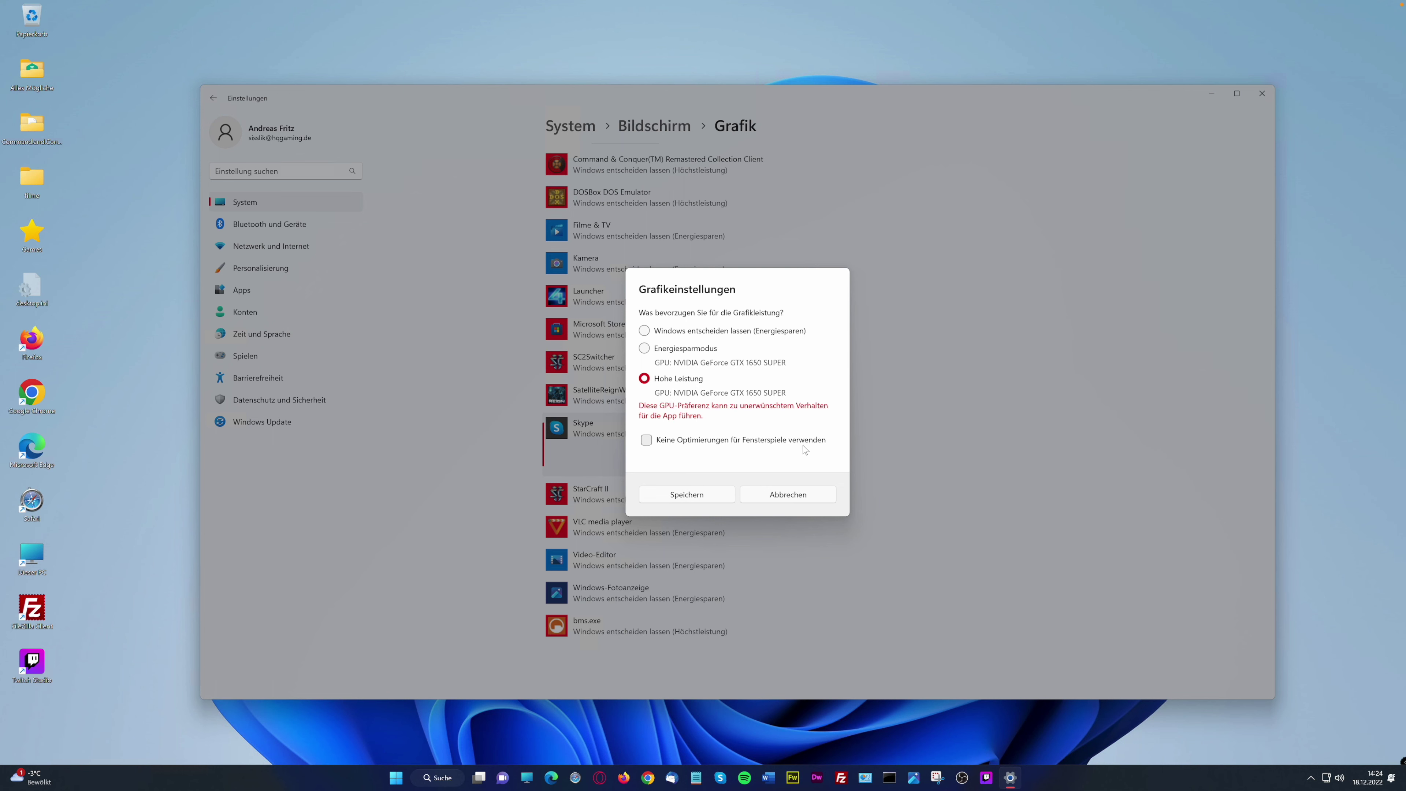
click(789, 494)
Go back through the Bildschirm breadcrumb to the System overview
scroll(775, 402, up, 2)
scroll(774, 407, up, 5)
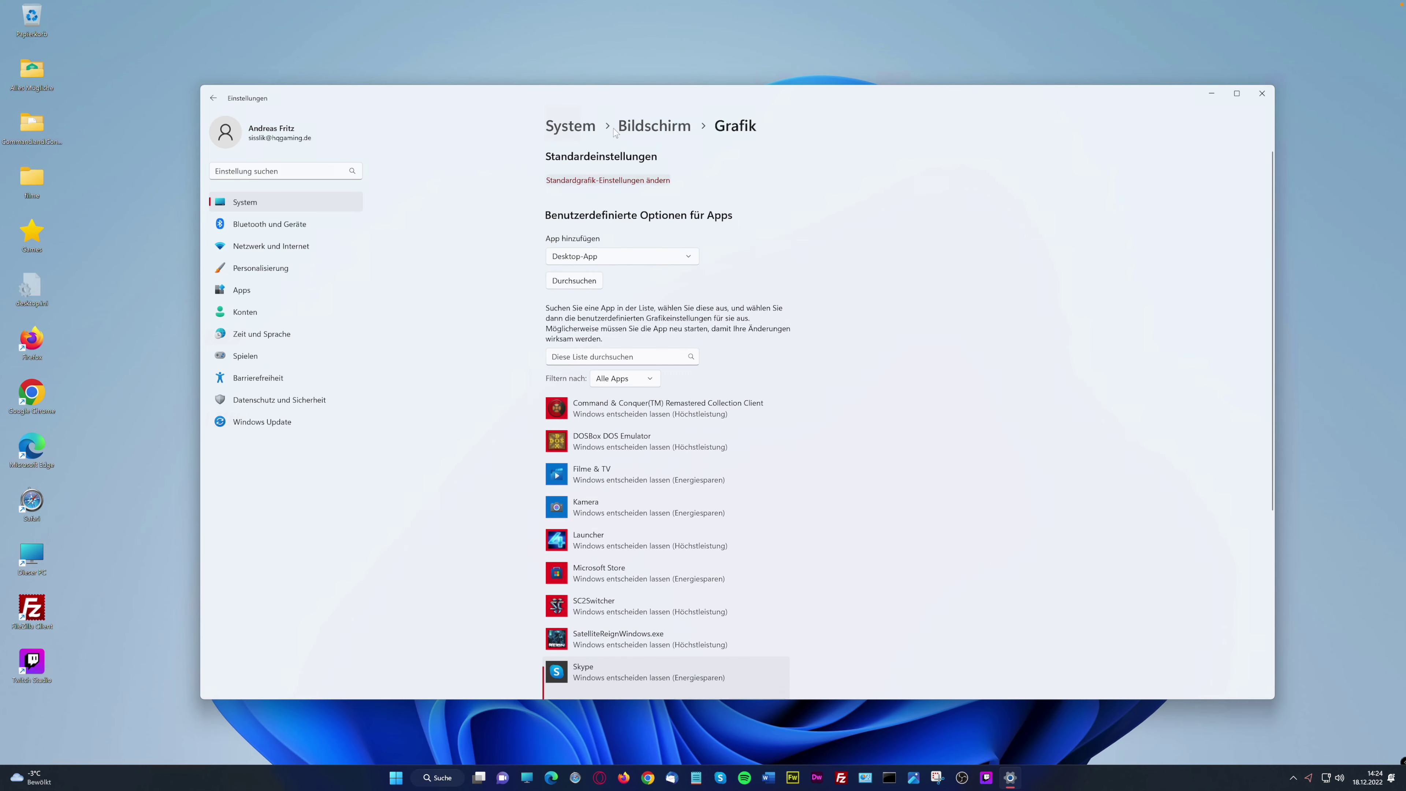
click(631, 126)
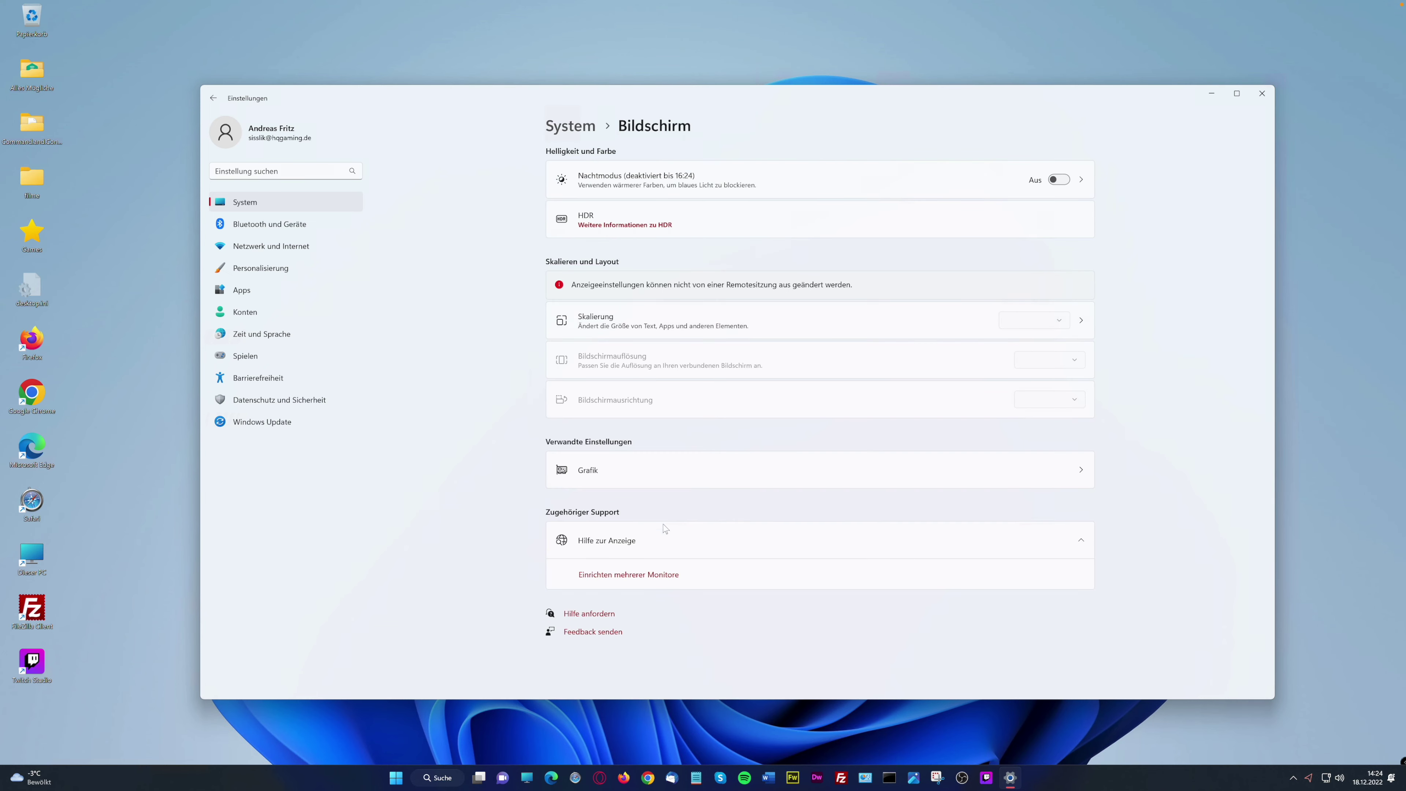
click(570, 126)
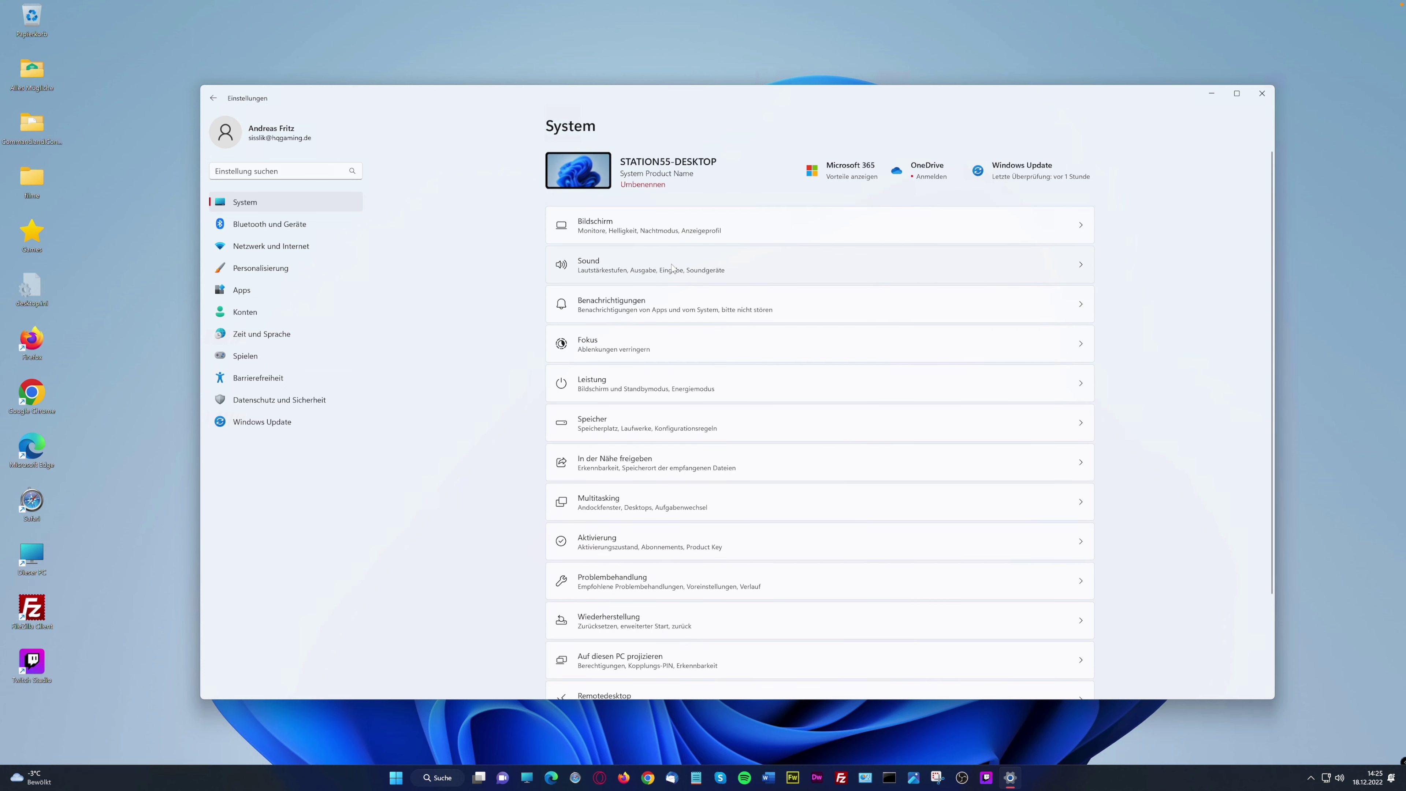
Open the Sound page, review Remoteaudio output, and collapse and re-expand the Eingabe section twice
click(673, 268)
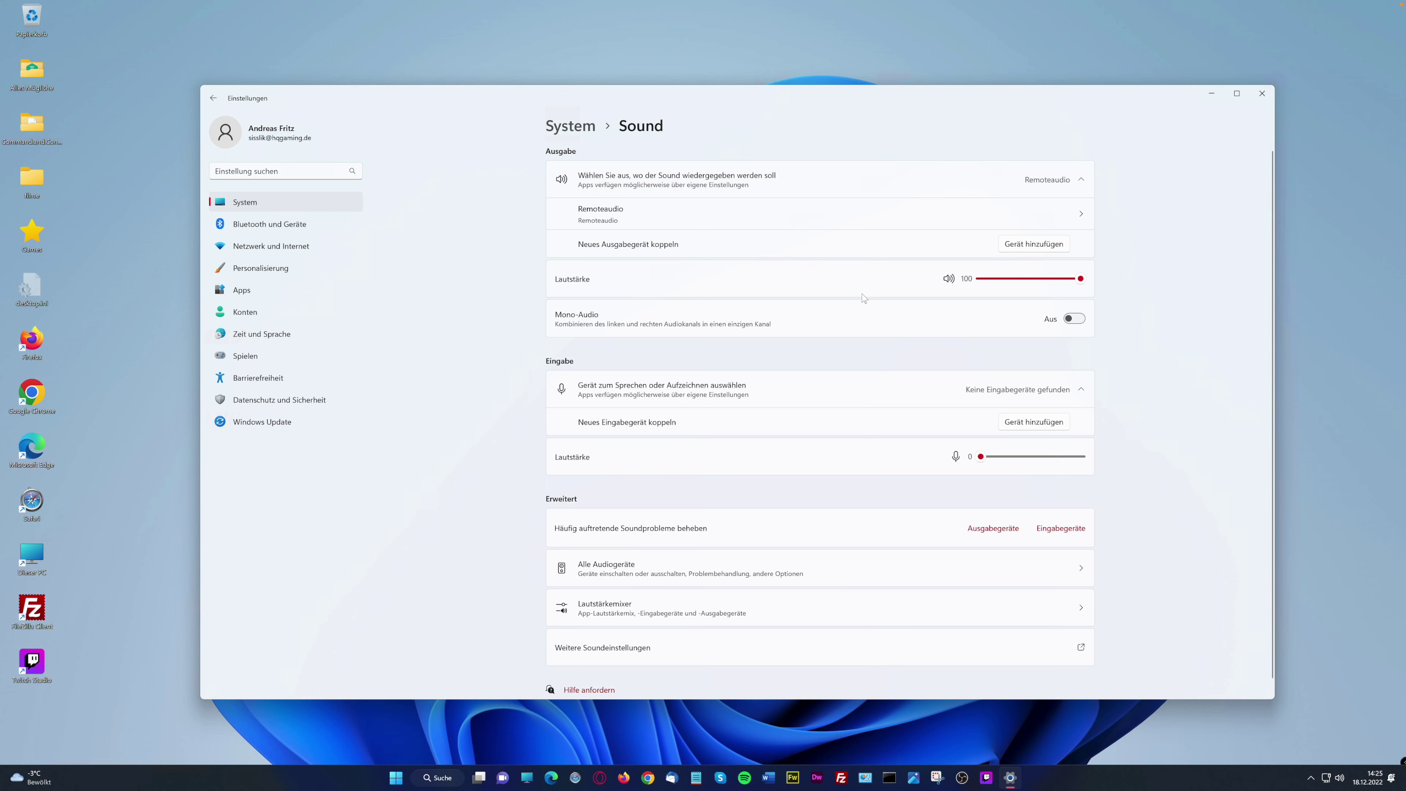
click(1081, 390)
click(1082, 395)
scroll(1107, 413, down, 1)
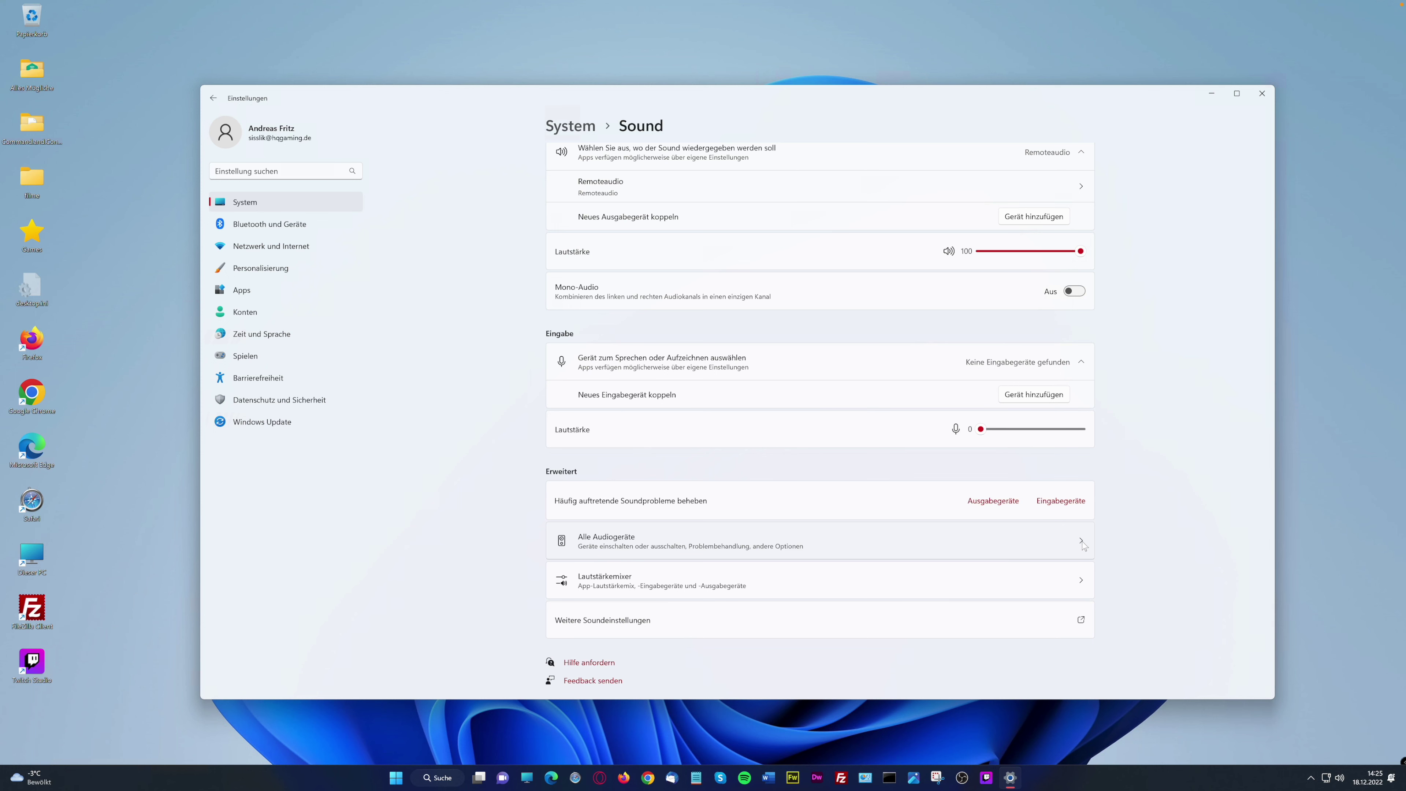
scroll(1039, 393, up, 1)
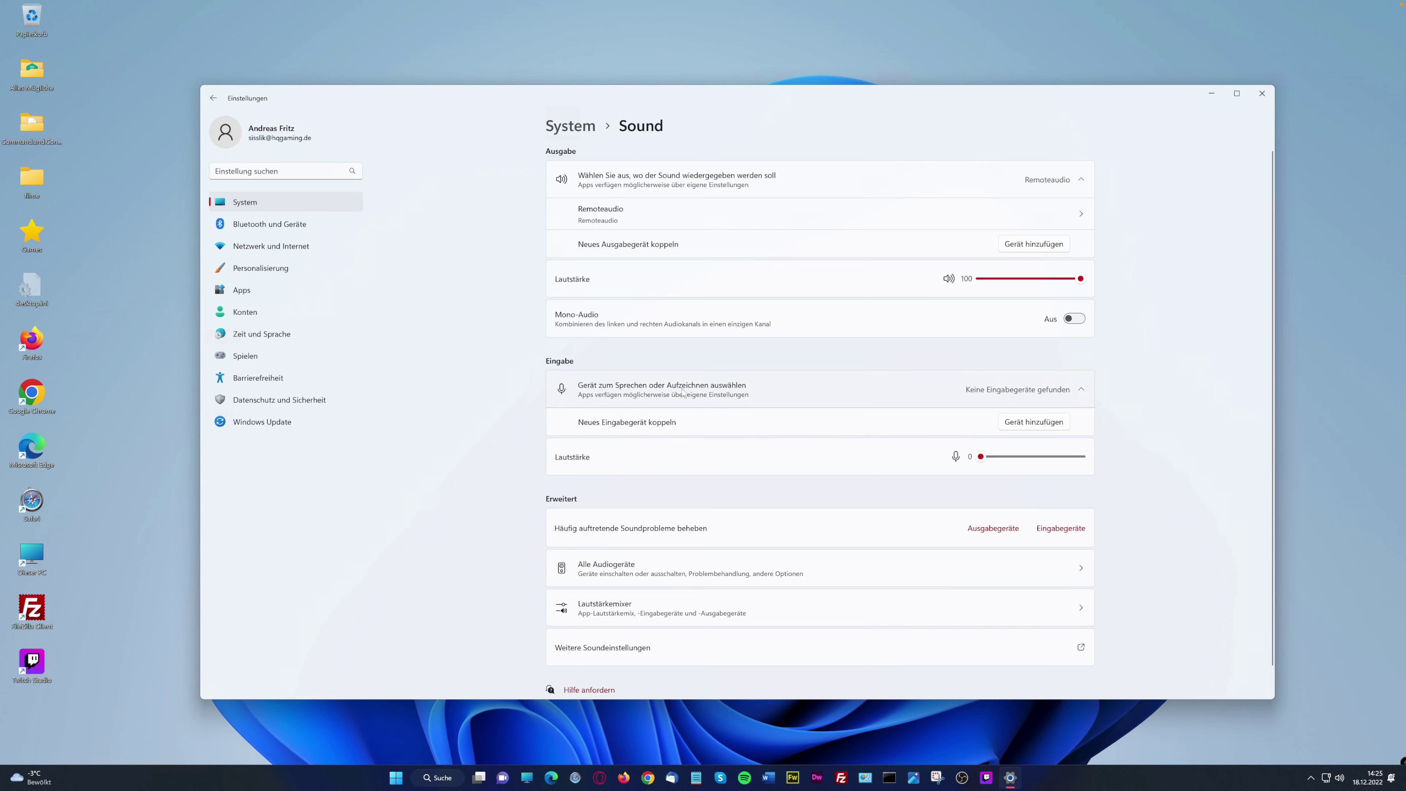
click(1079, 390)
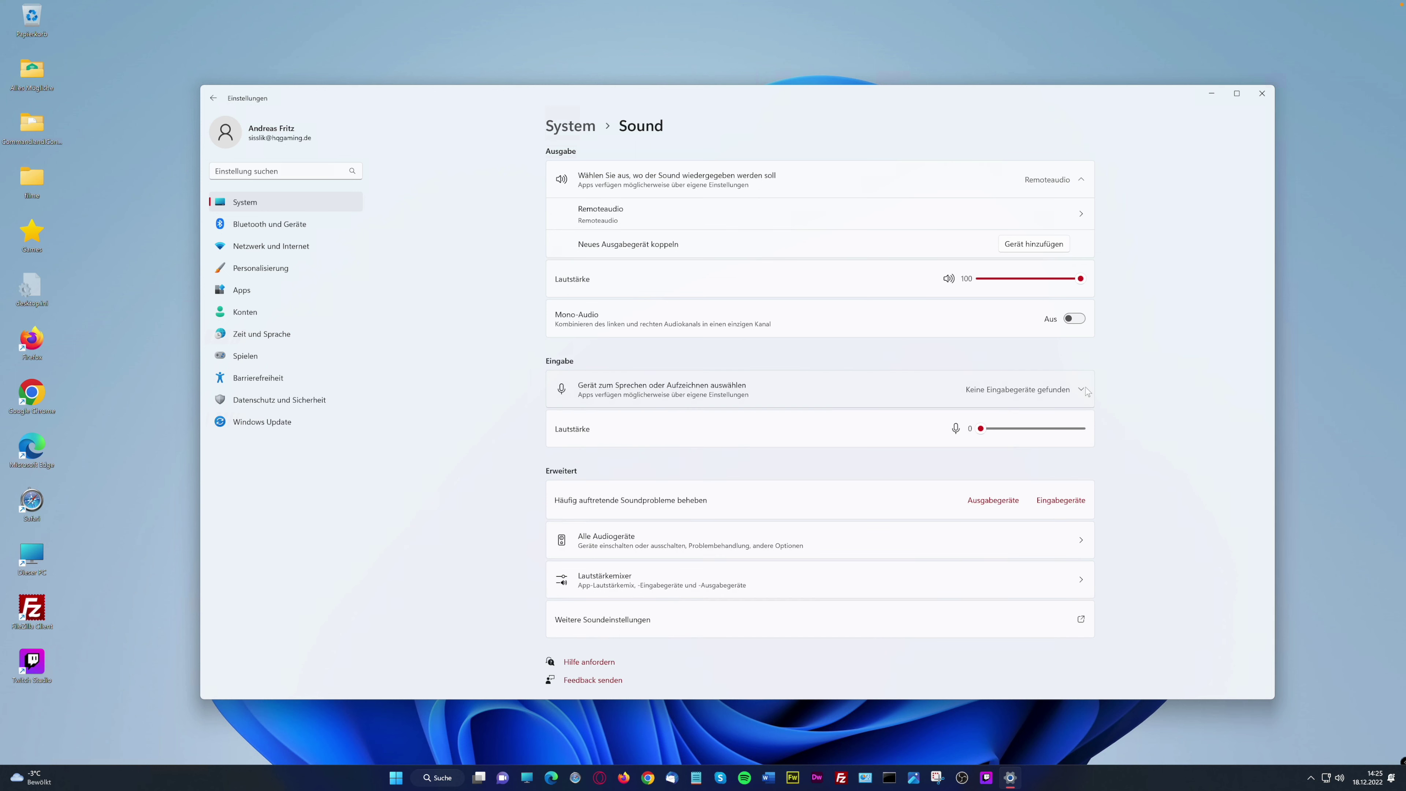
click(1008, 395)
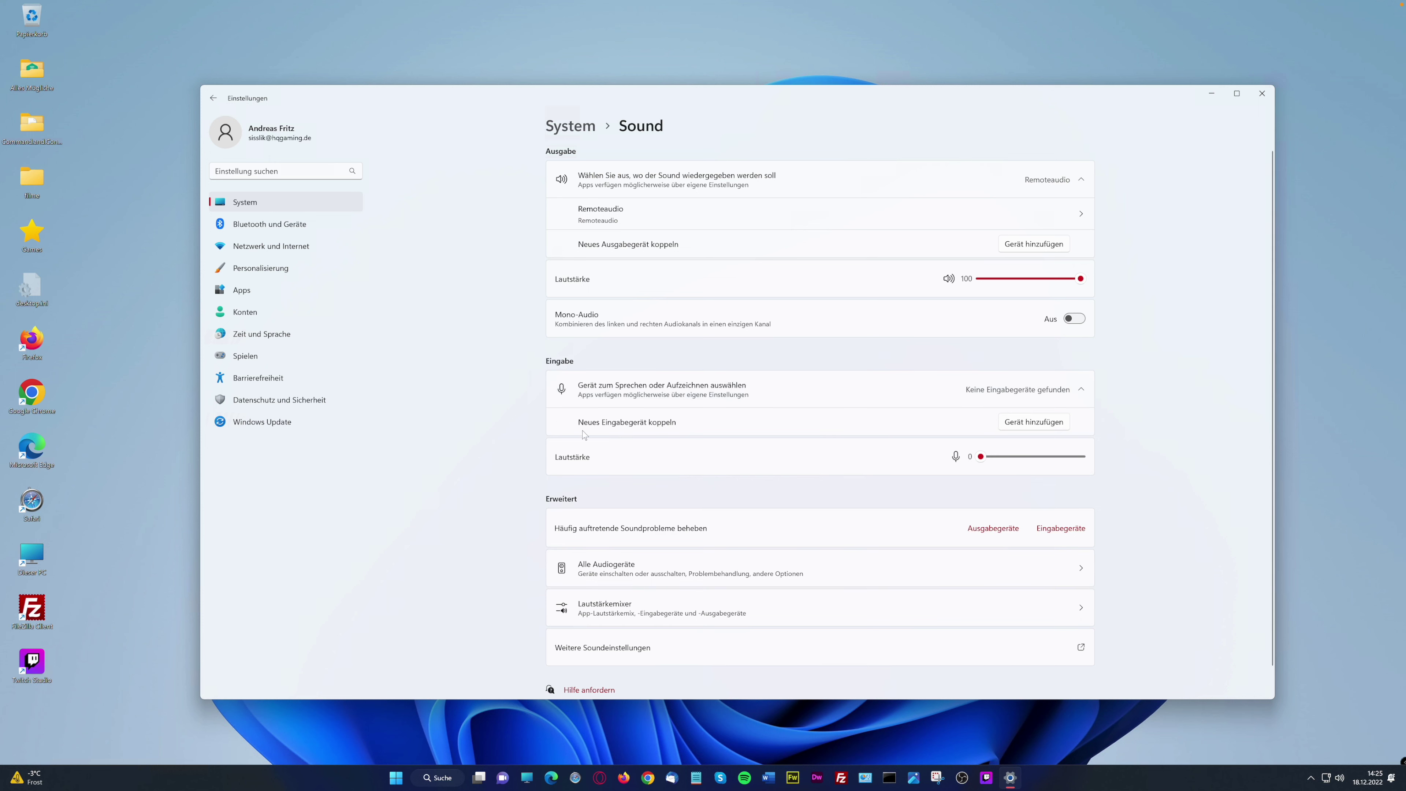
click(1032, 422)
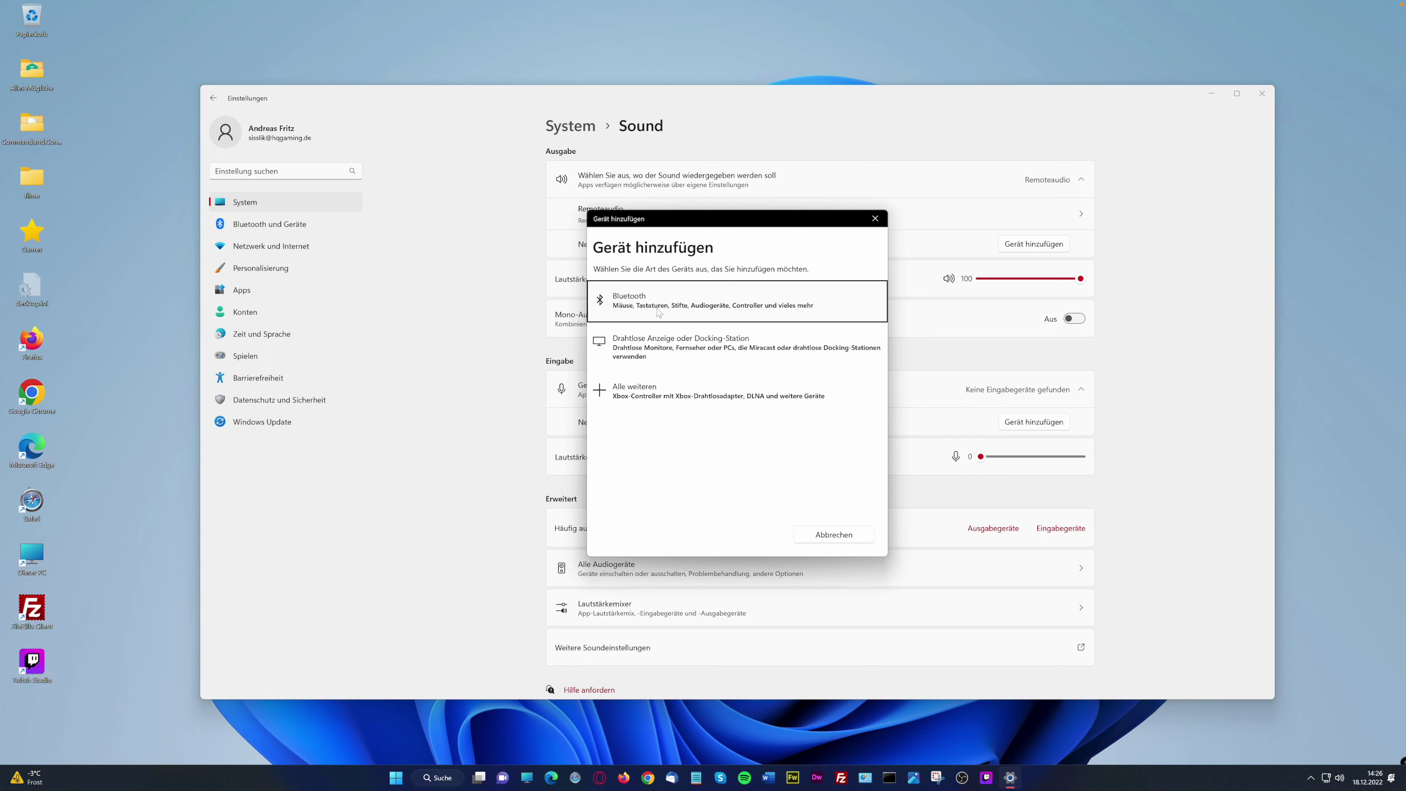
click(875, 219)
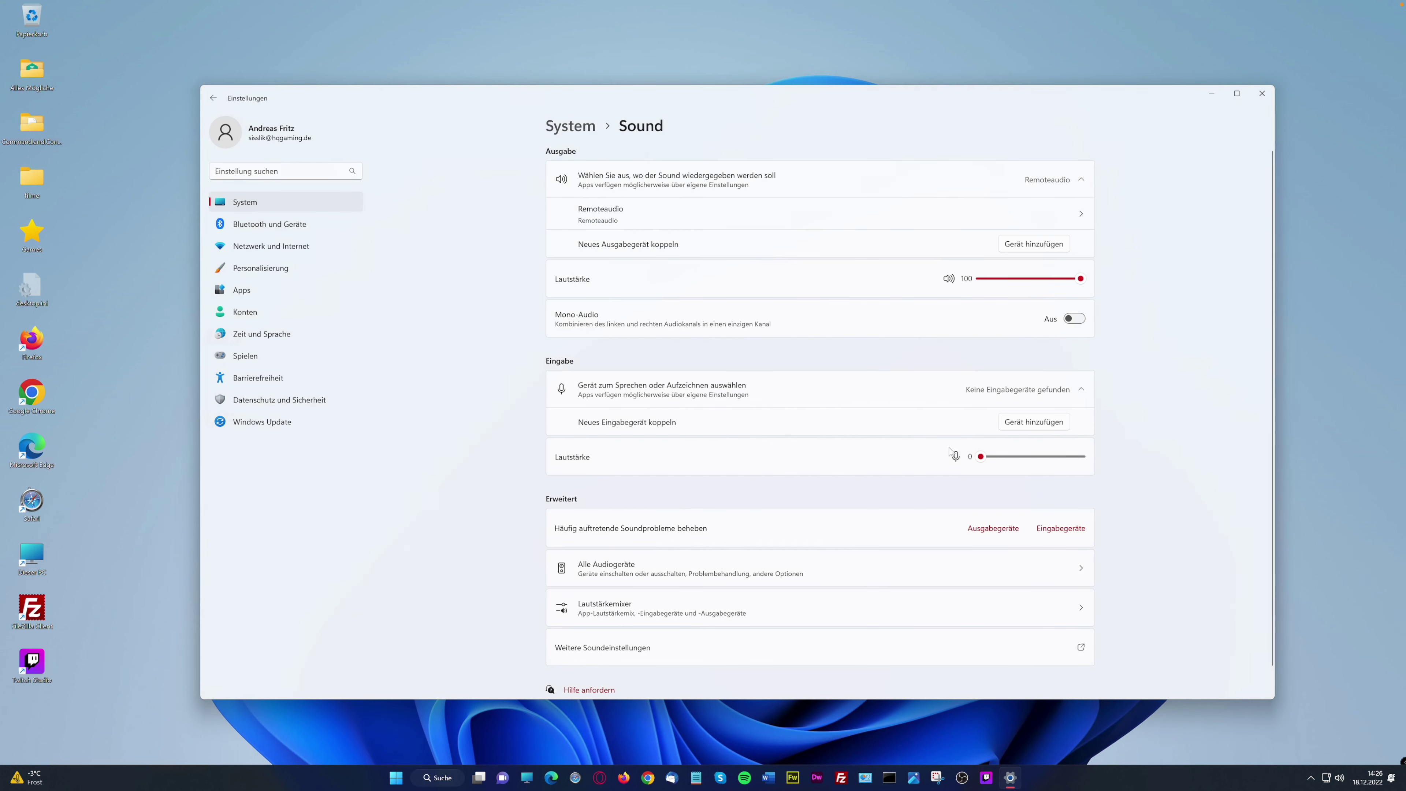
scroll(873, 531, down, 1)
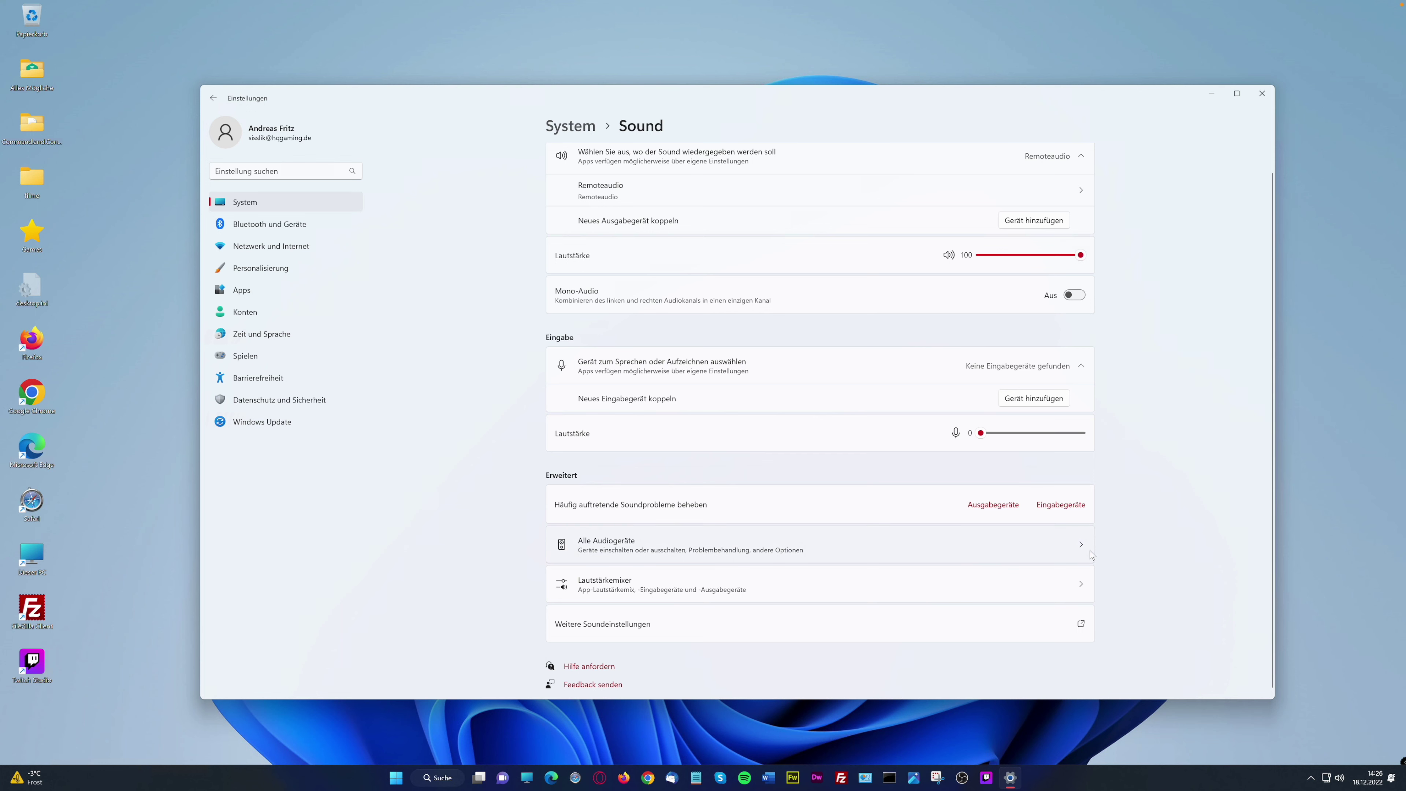
scroll(1089, 548, down, 1)
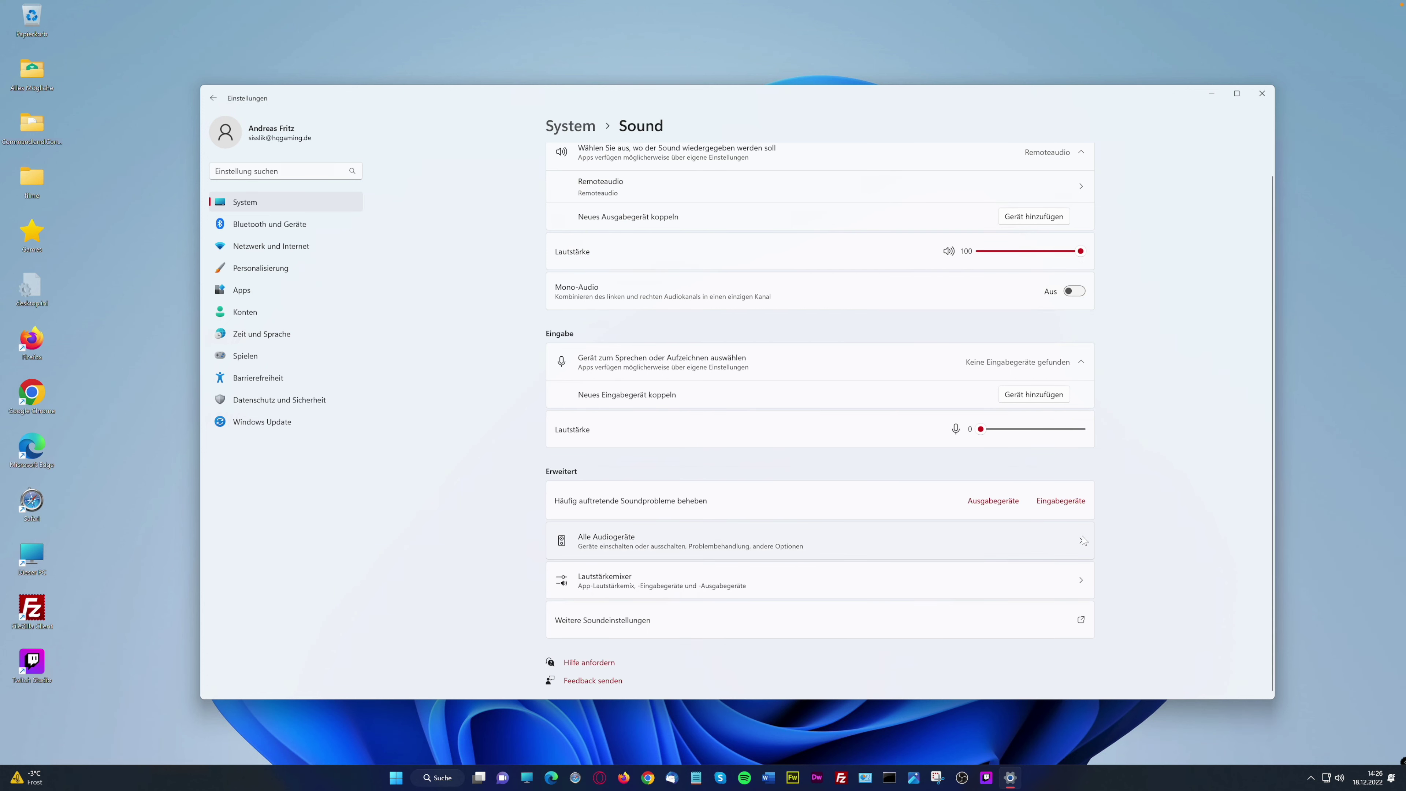
click(1082, 534)
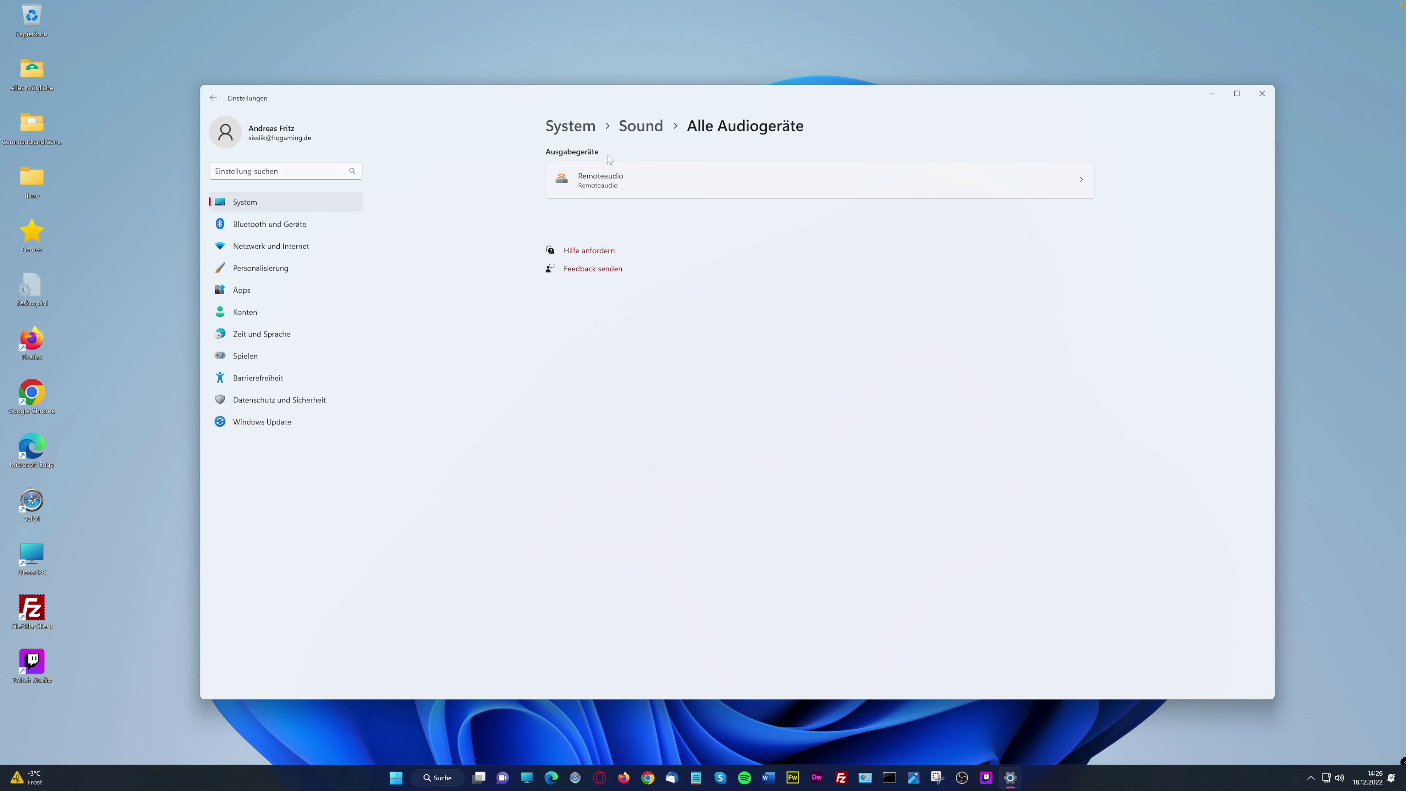
click(640, 126)
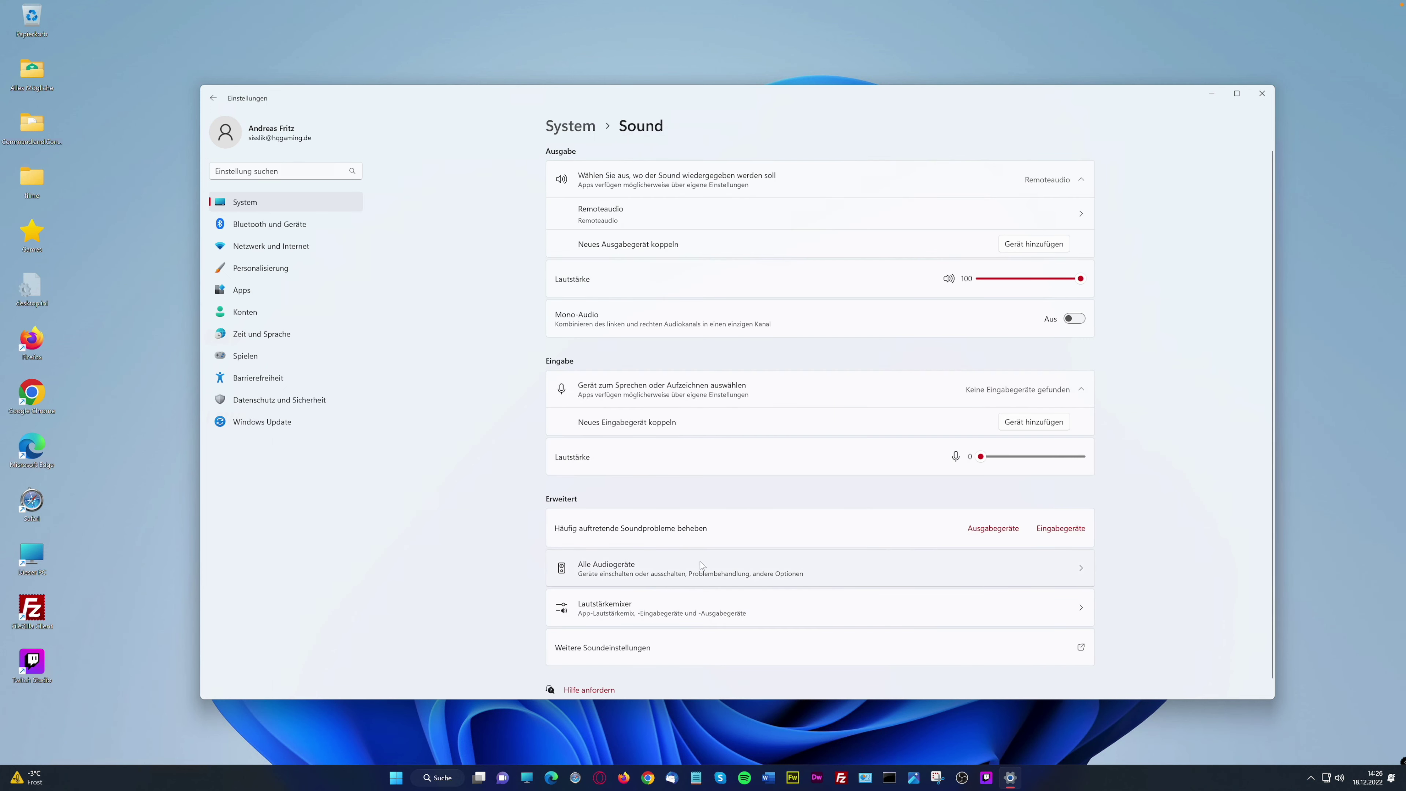
click(1019, 609)
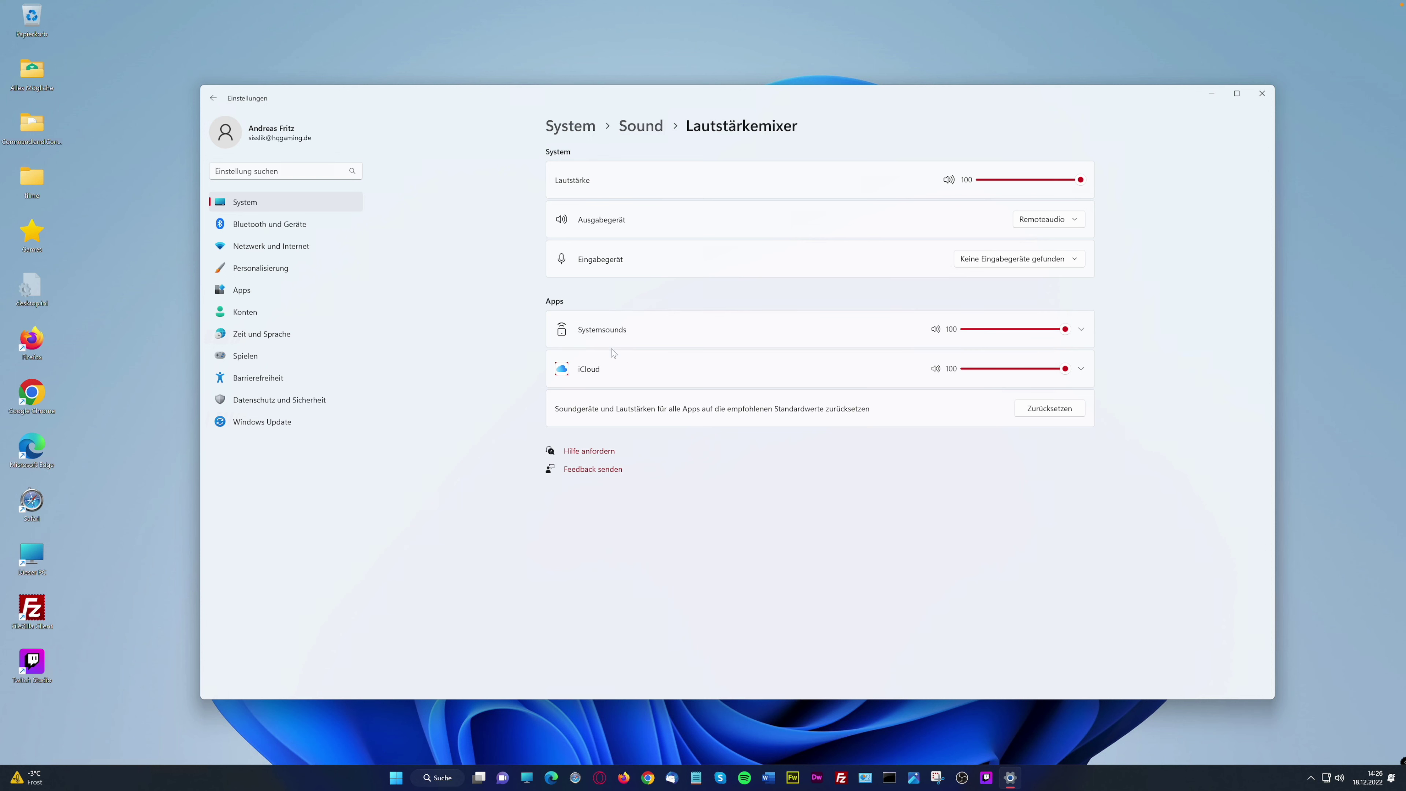
drag(1064, 329, 1066, 331)
drag(1048, 182, 1117, 179)
click(640, 125)
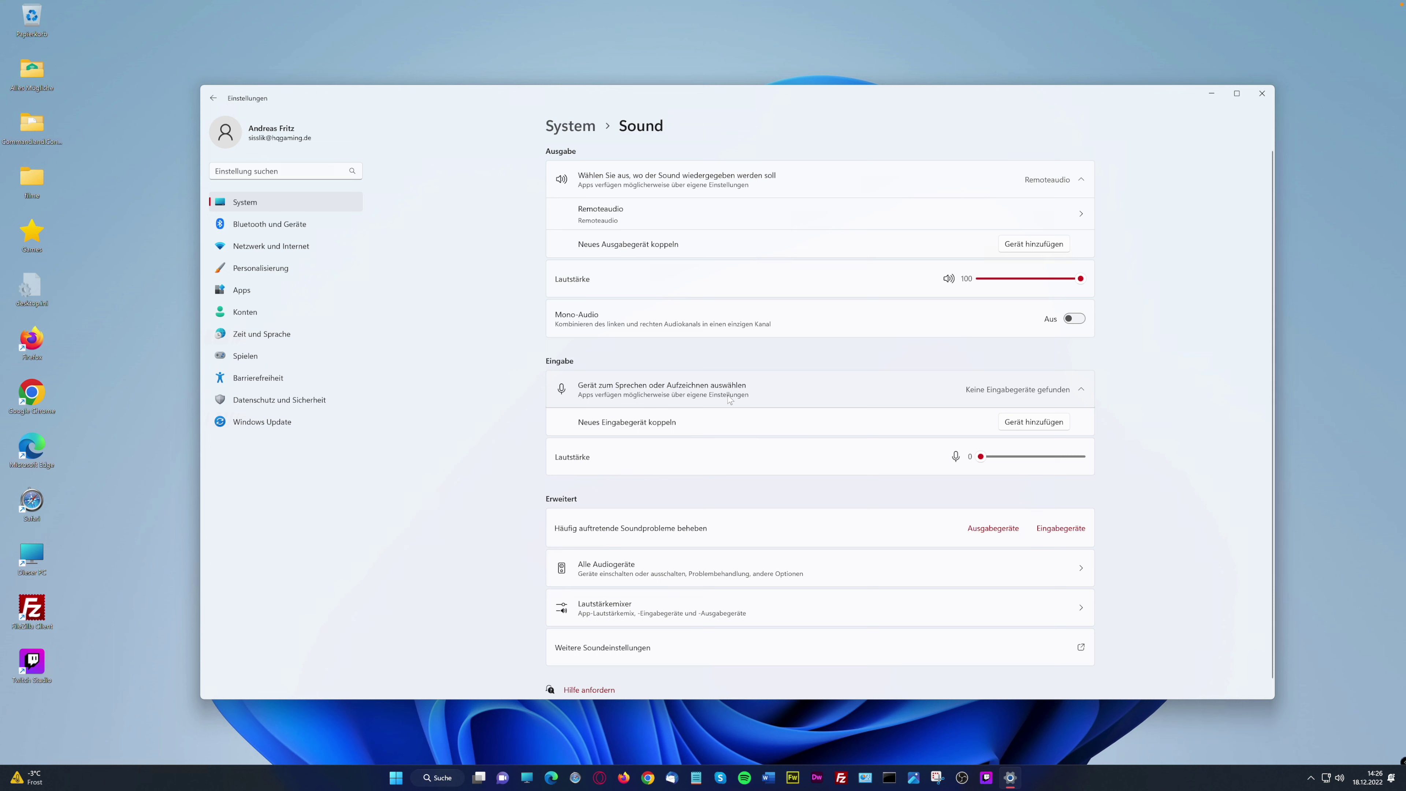
In Benachrichtigungen, turn off Bitte nicht stören and view its automatic schedule options
click(570, 125)
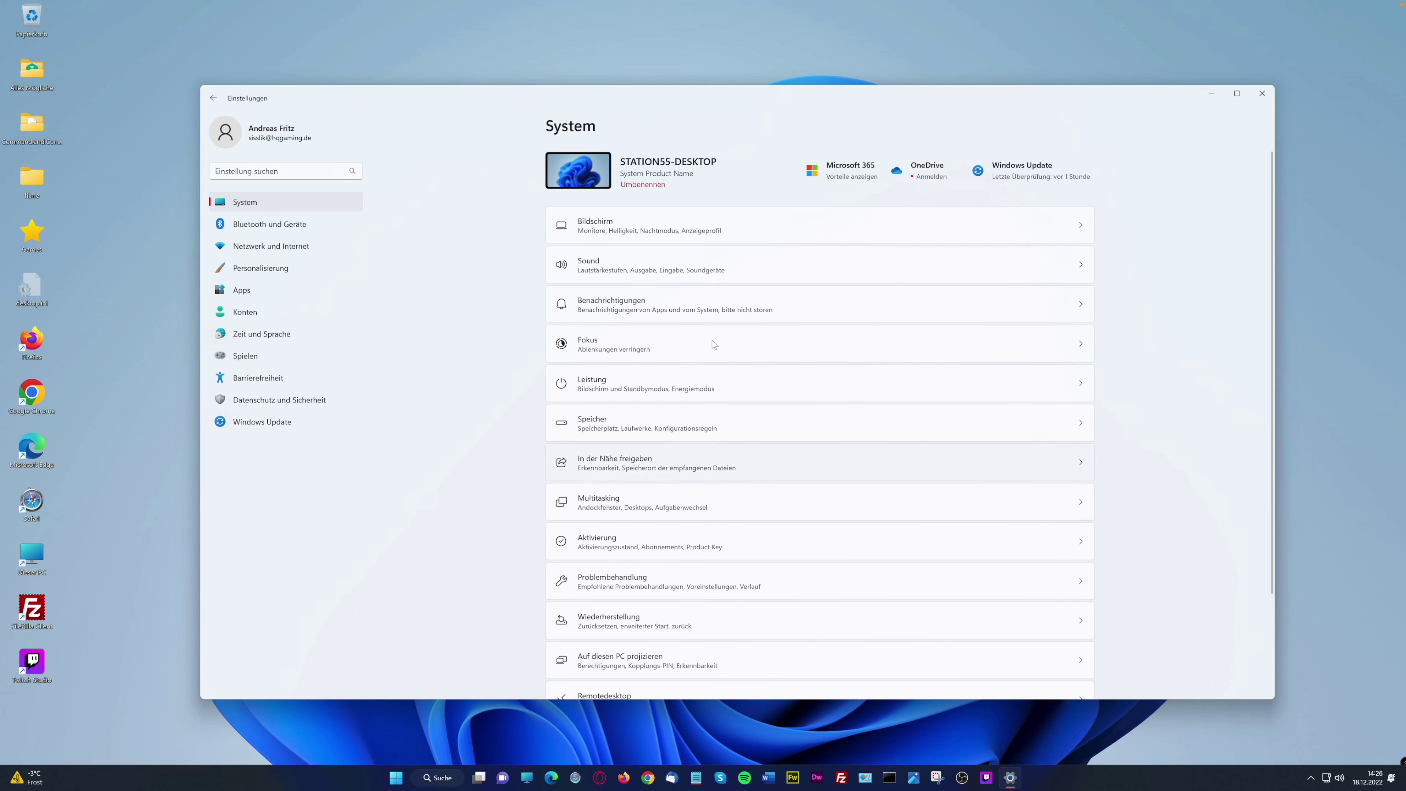
click(876, 319)
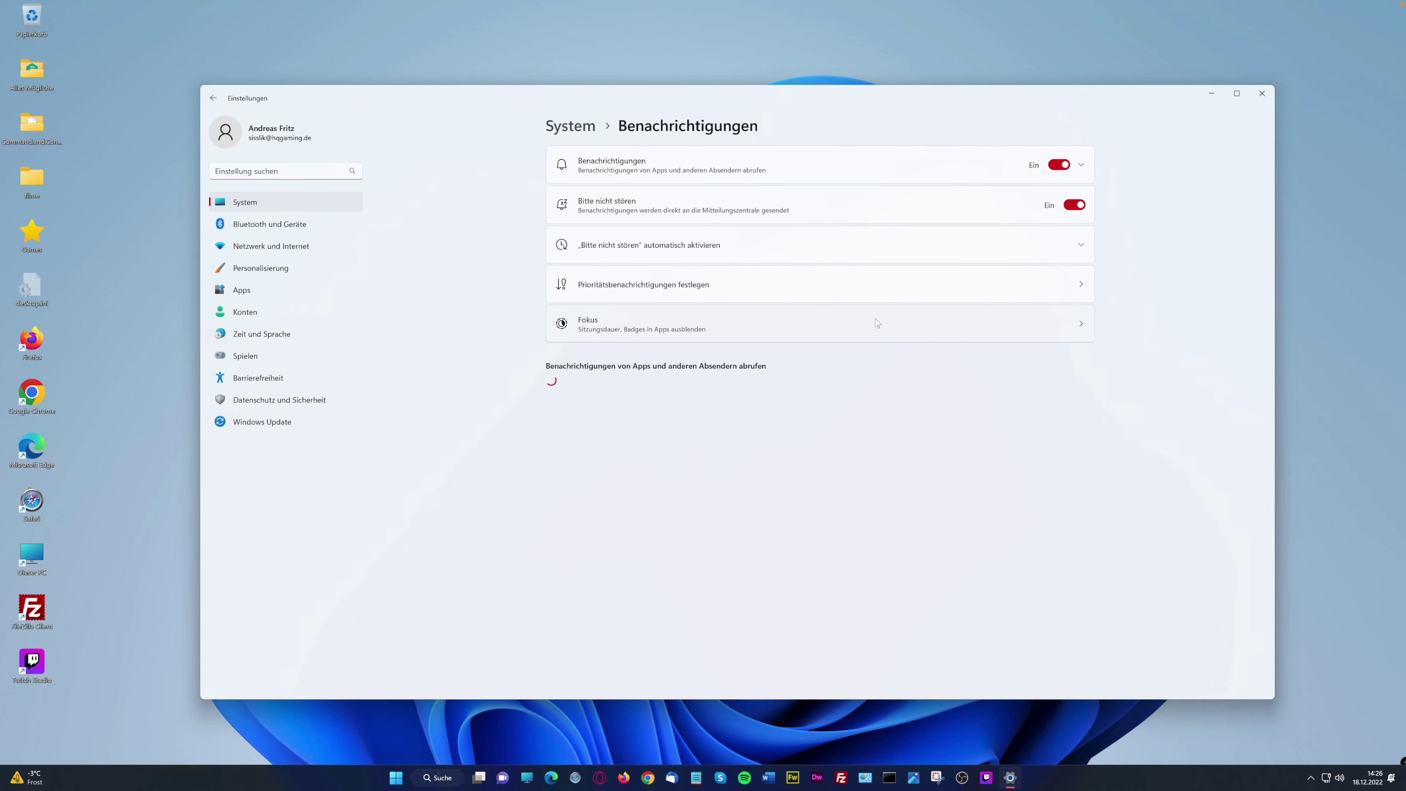
click(1072, 205)
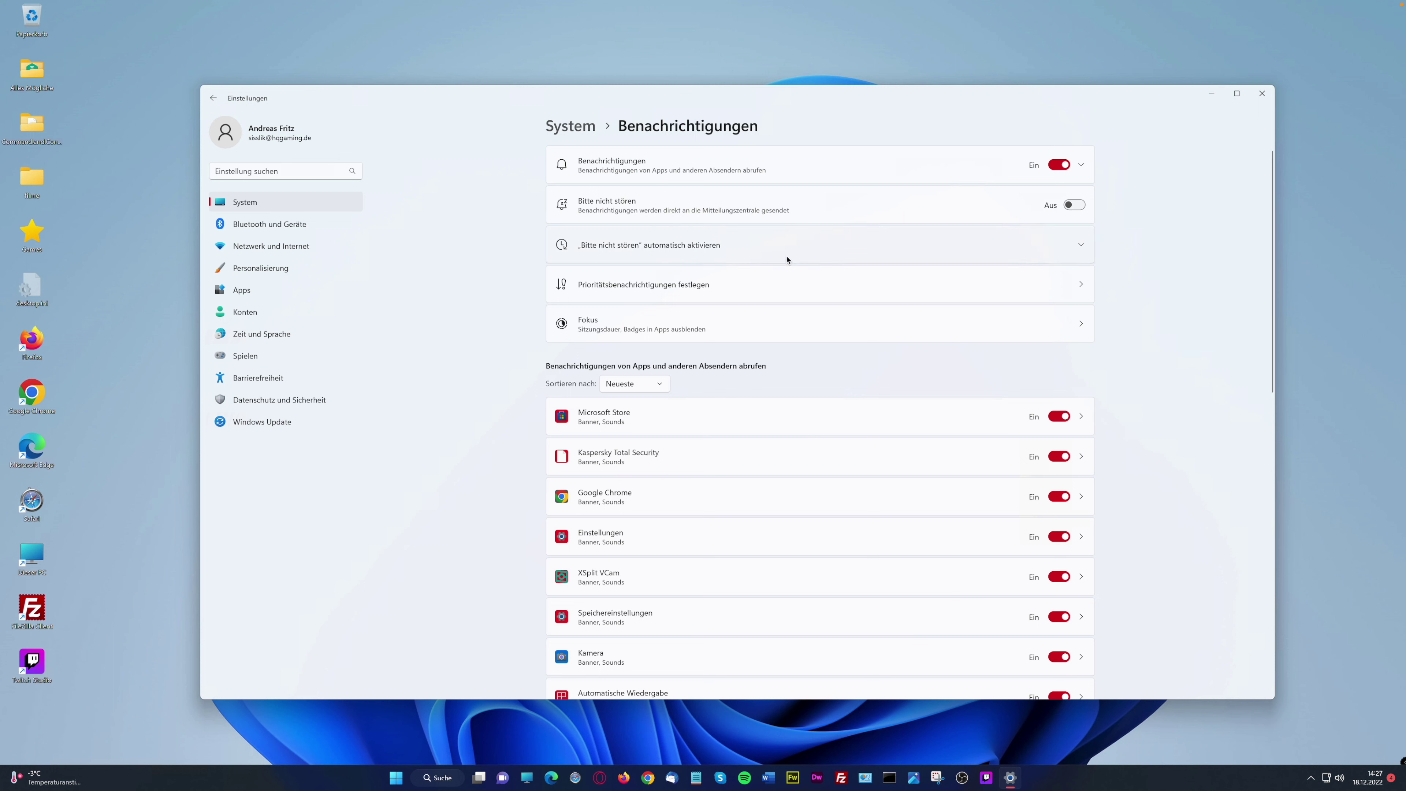
click(1076, 250)
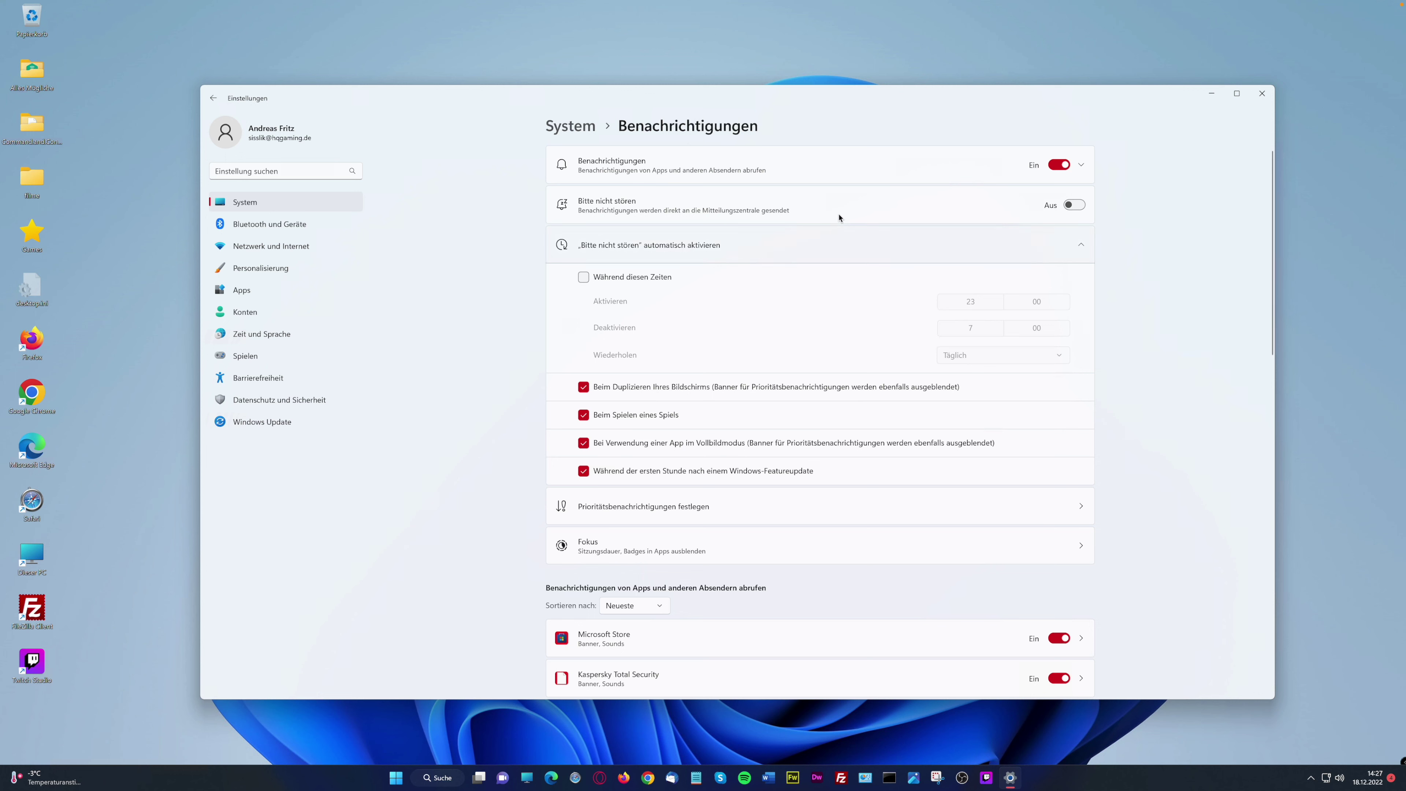
click(1077, 245)
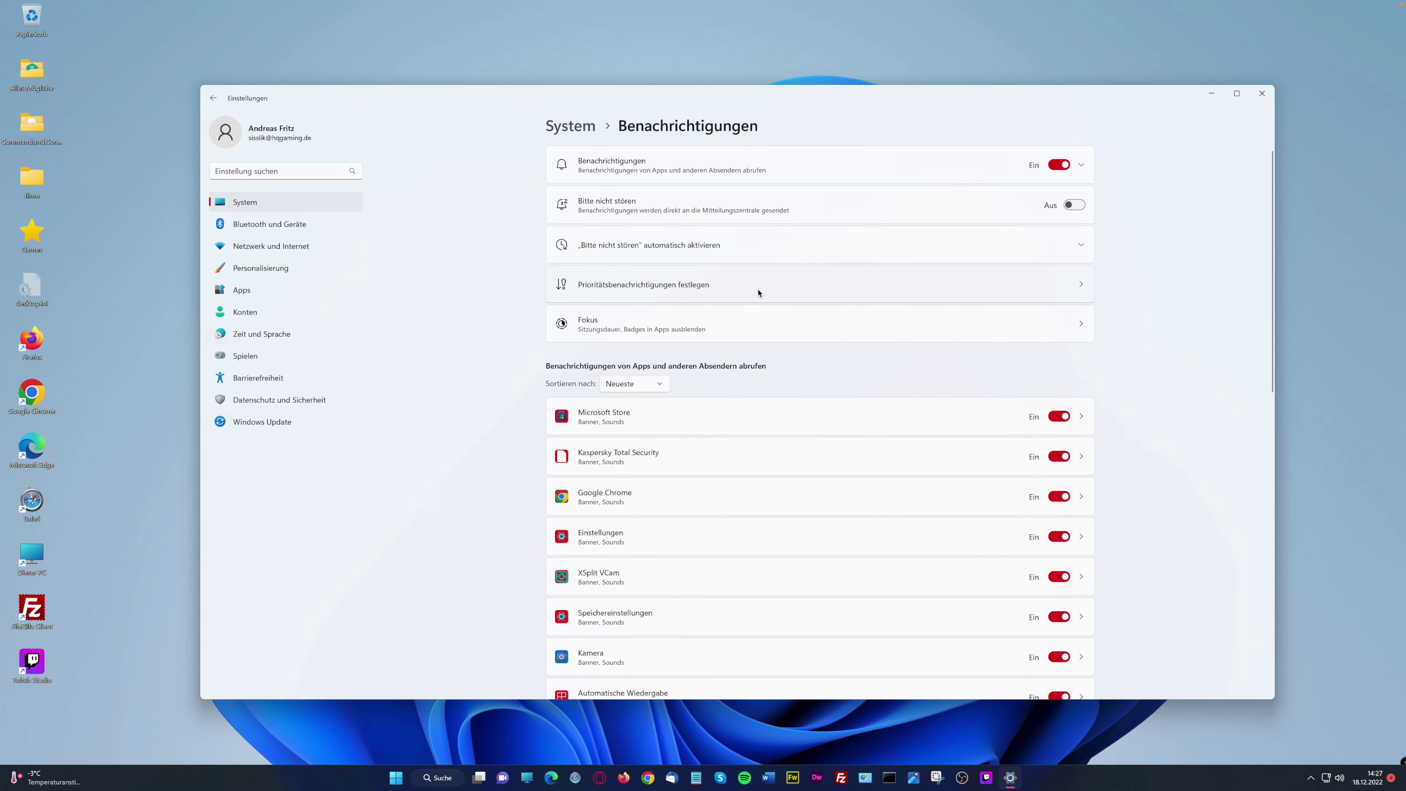
Review the priority notification settings, then scroll through the notification settings list
click(1083, 286)
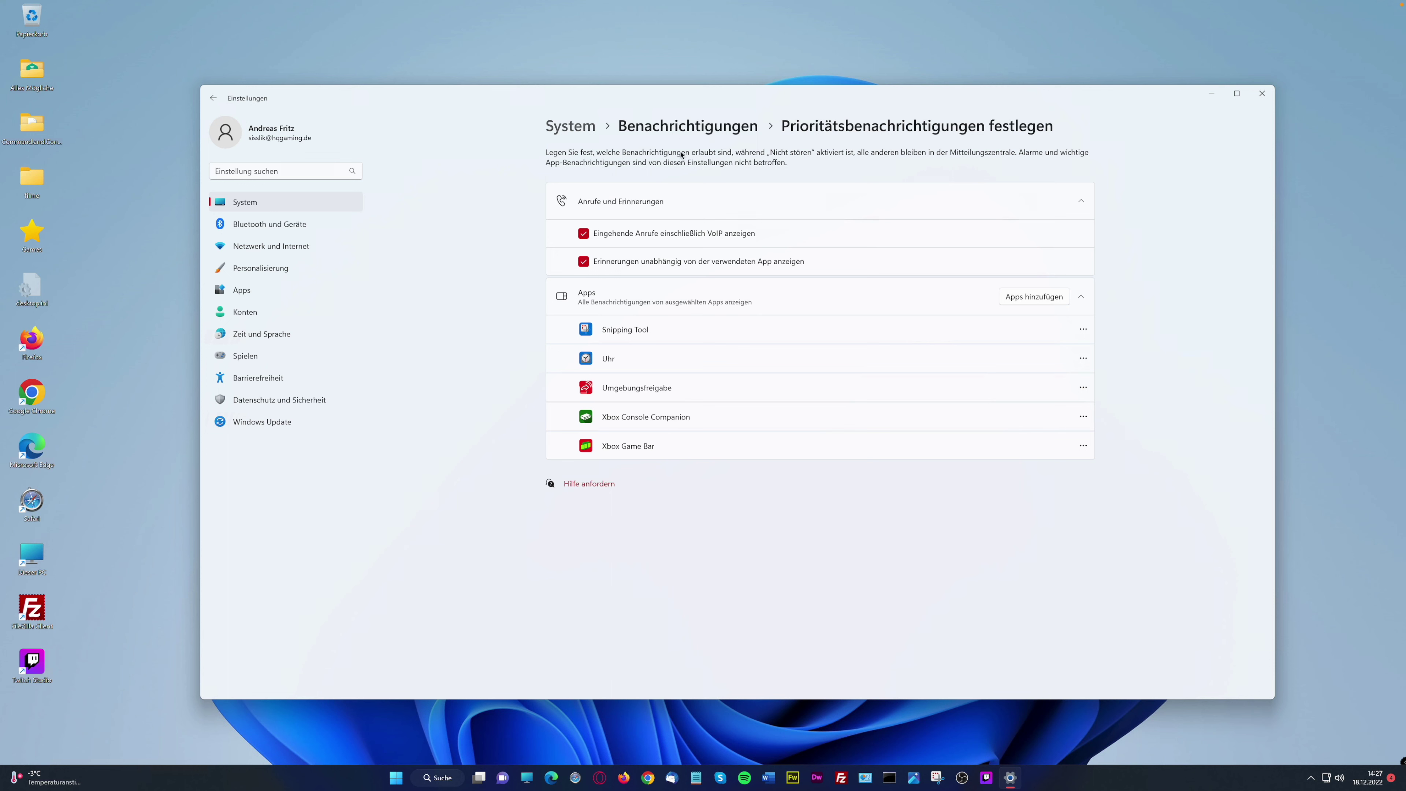
click(686, 125)
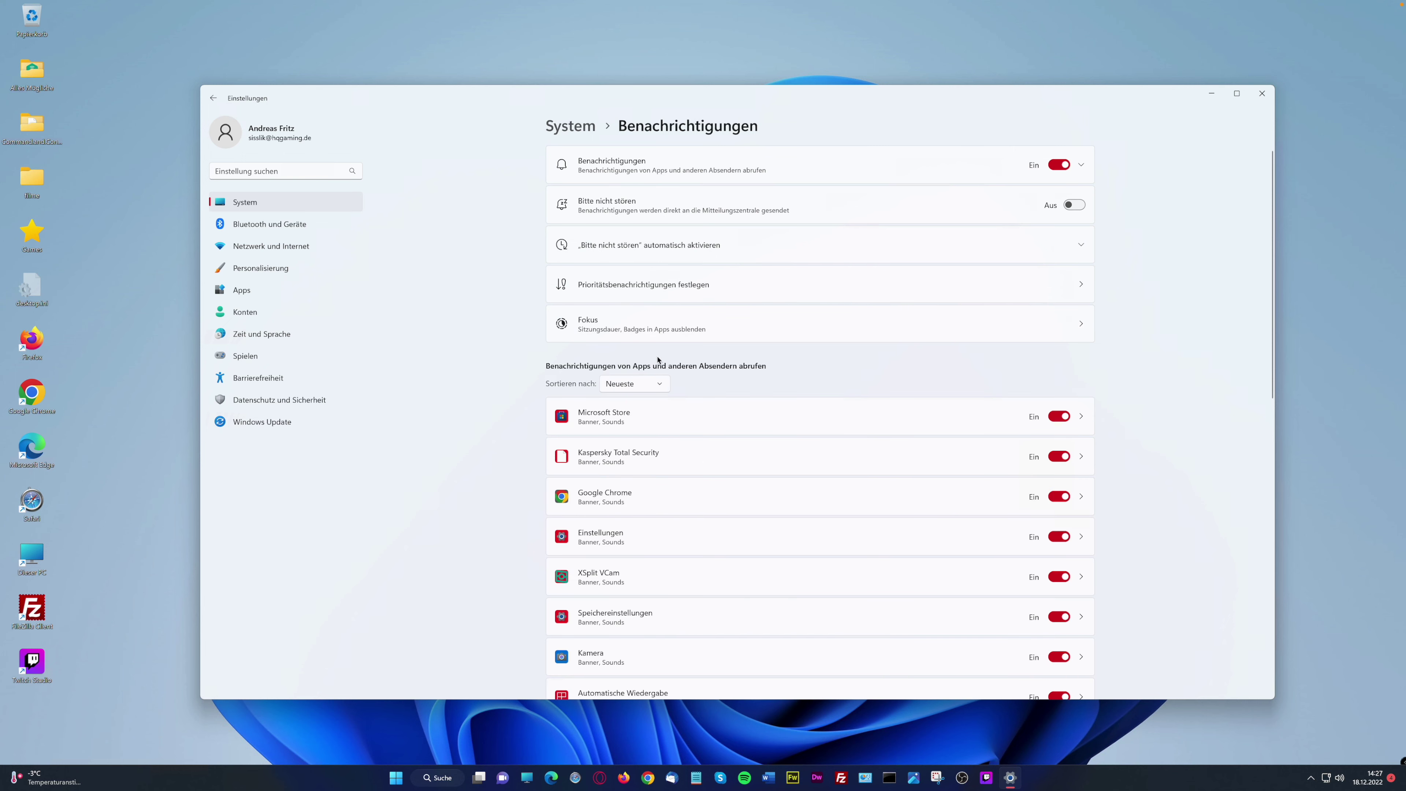
scroll(738, 441, down, 3)
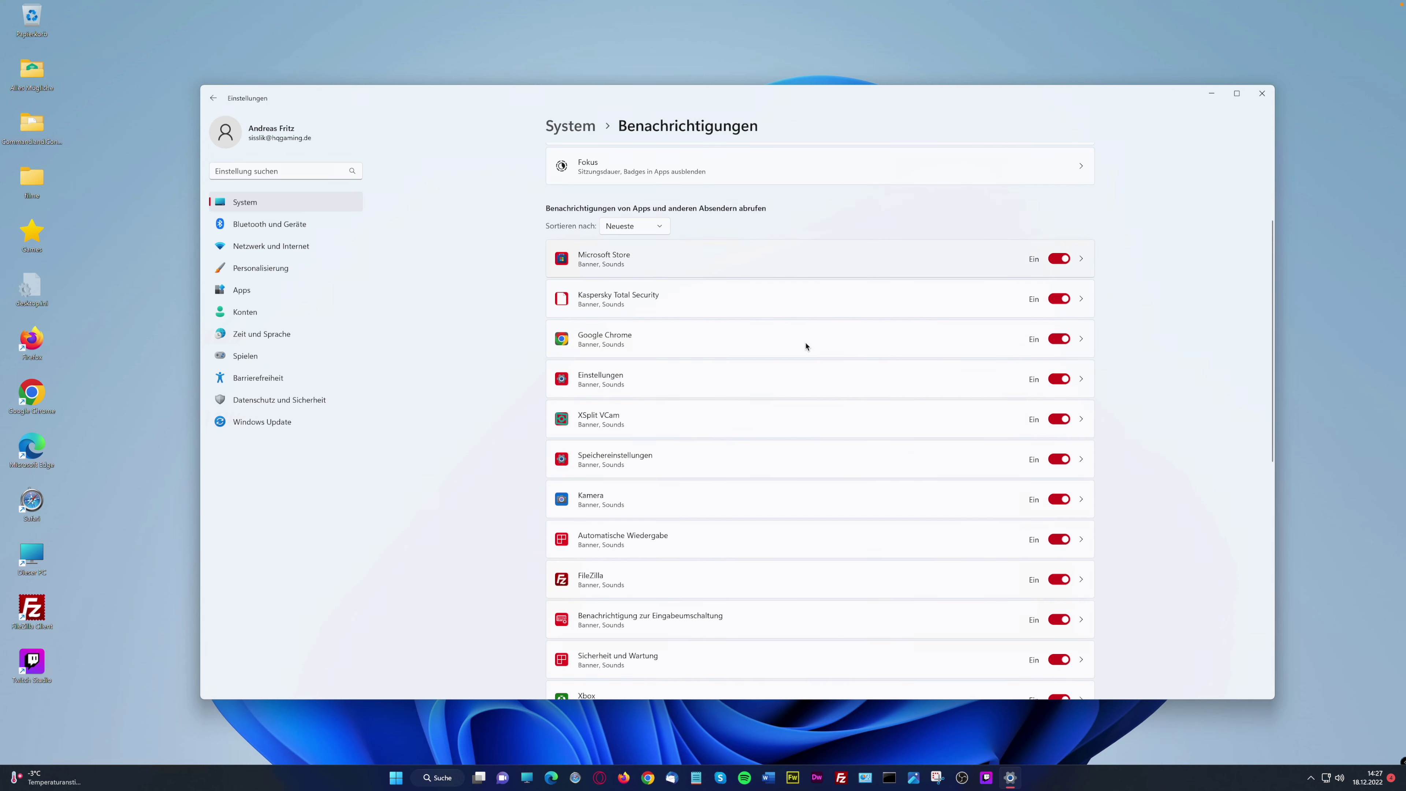
scroll(828, 438, down, 10)
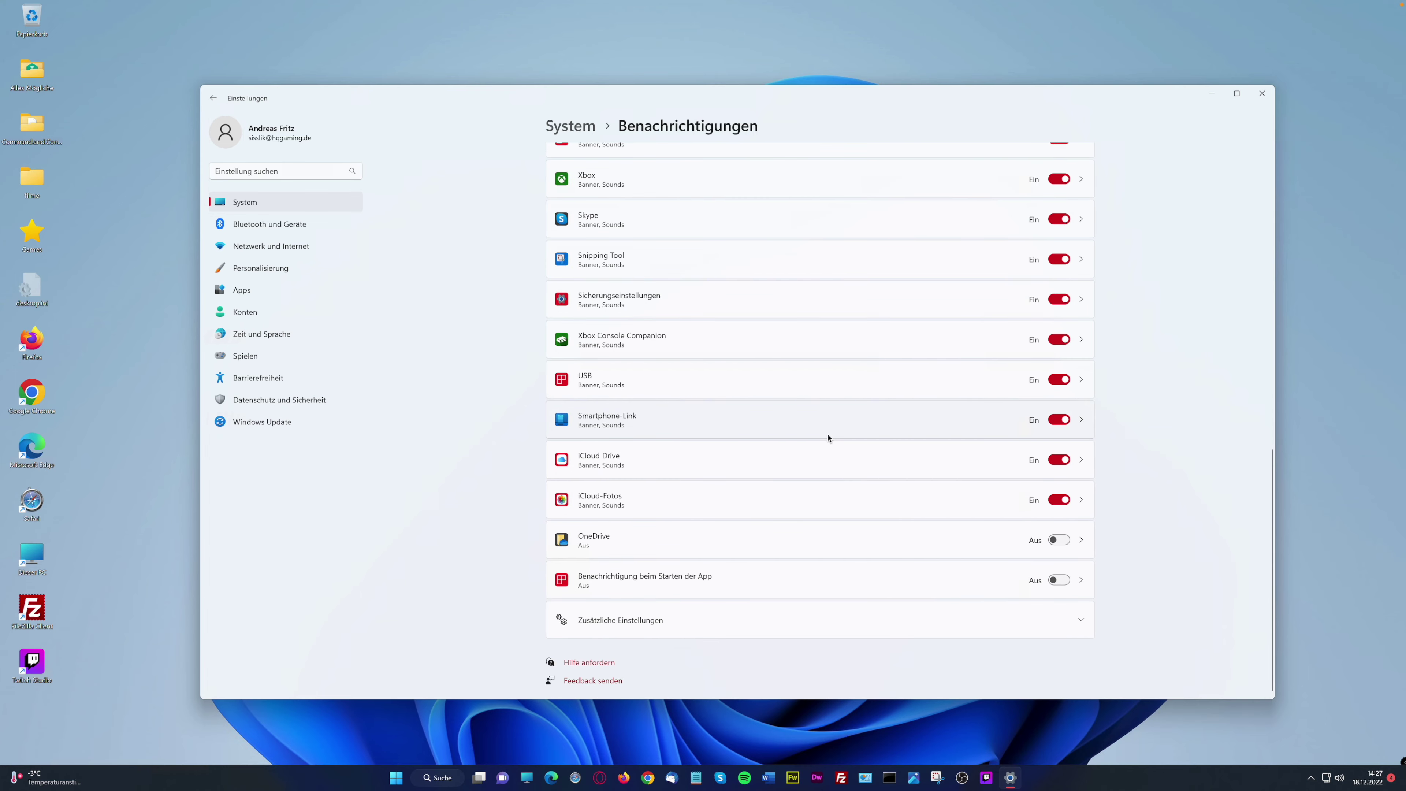
scroll(828, 438, up, 13)
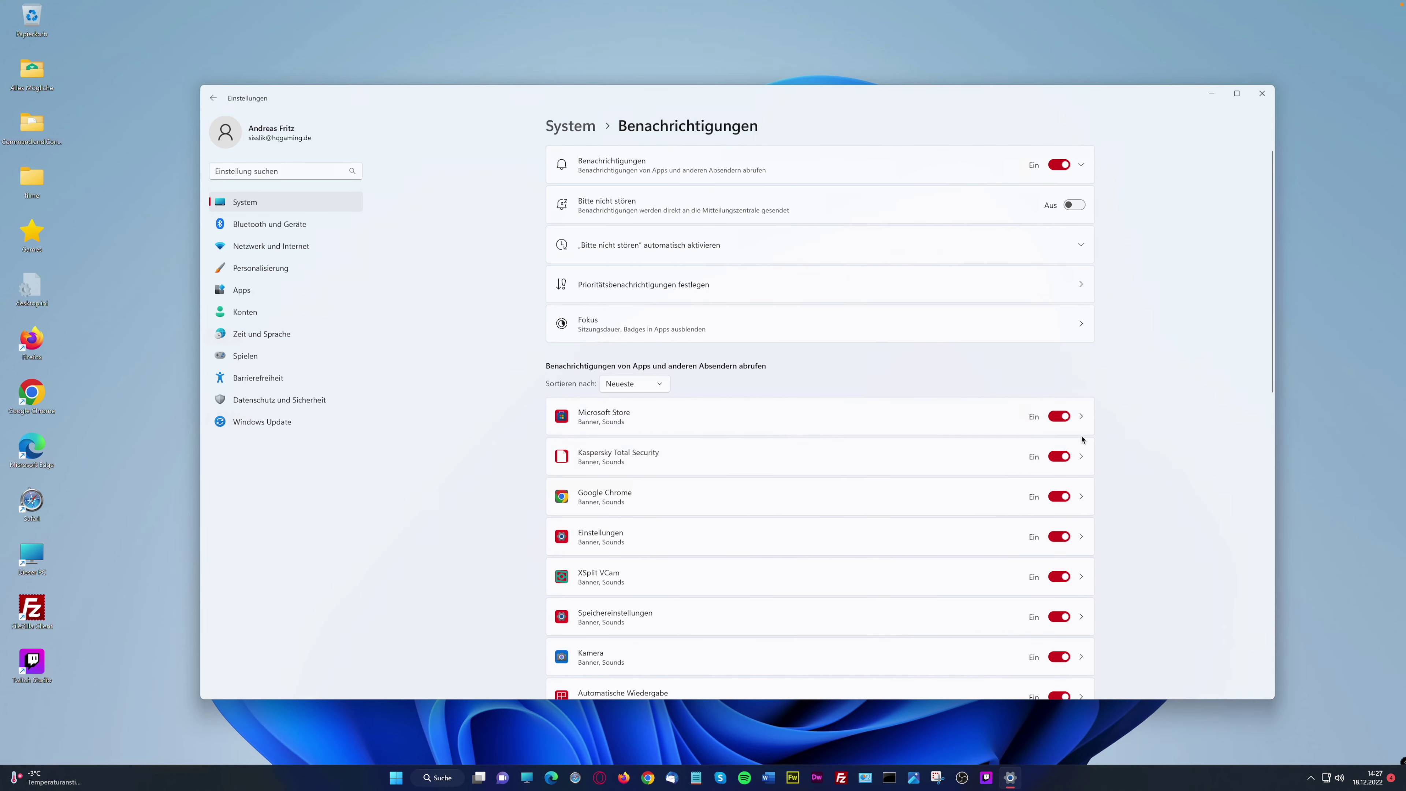
Check the Microsoft Store notification settings, then go to System > Fokus
click(1084, 420)
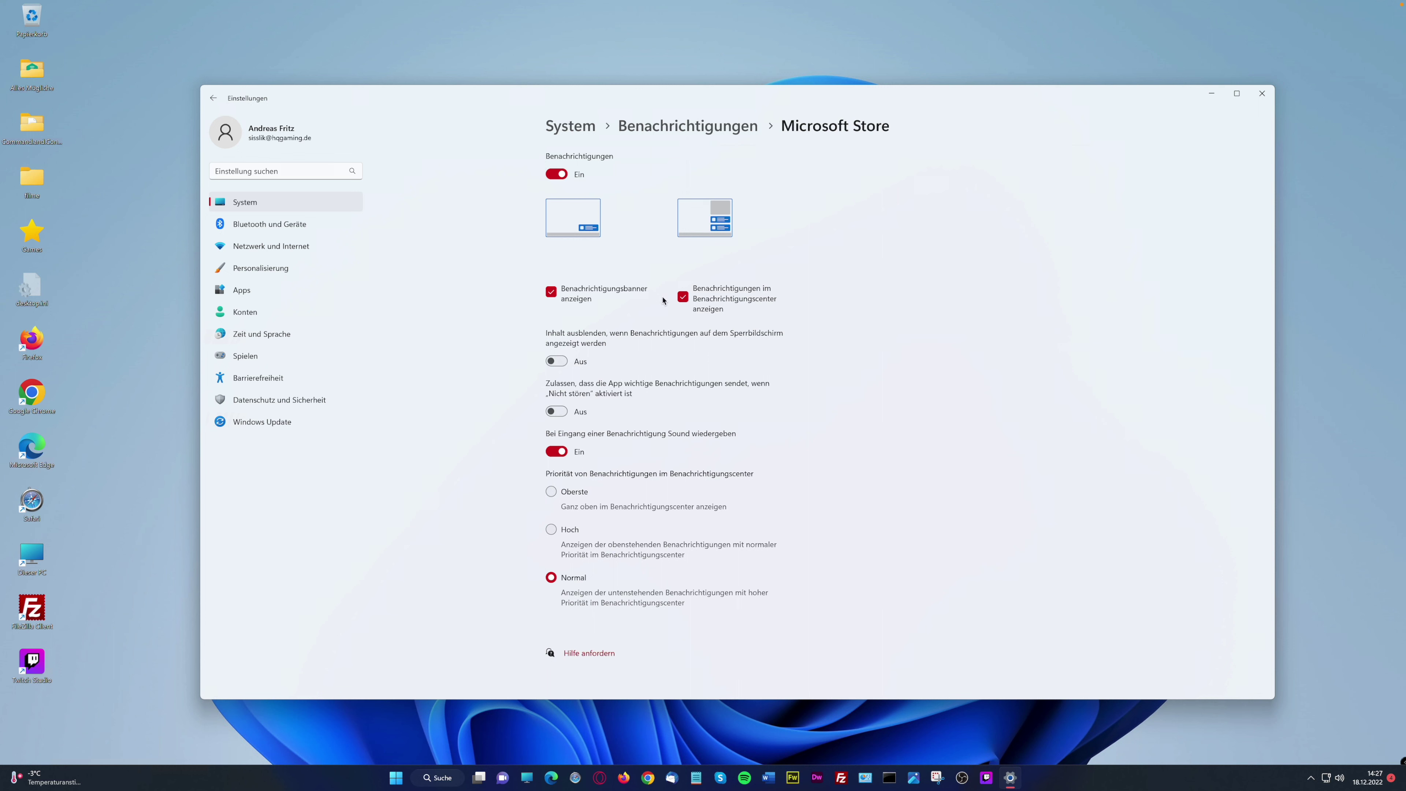
click(653, 125)
click(590, 128)
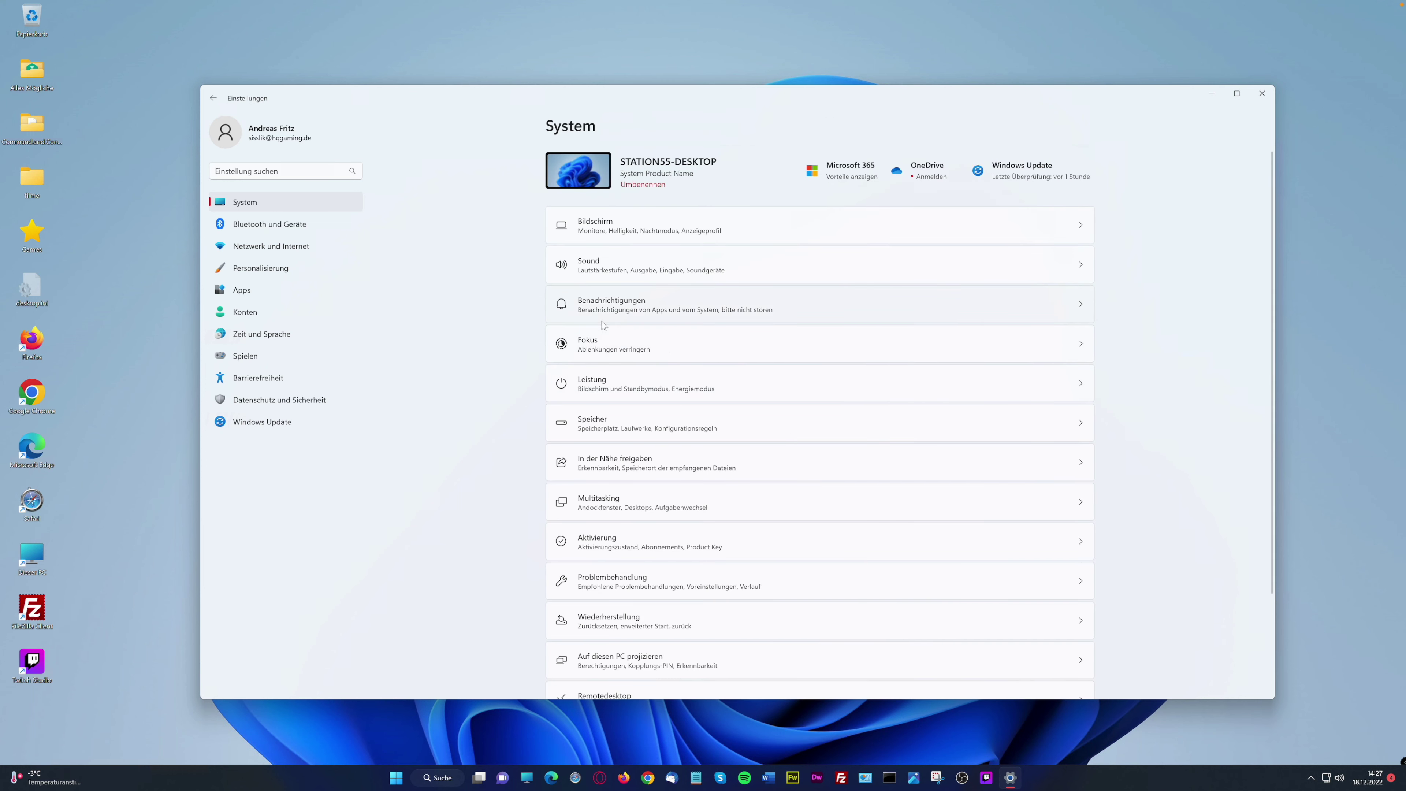
click(631, 348)
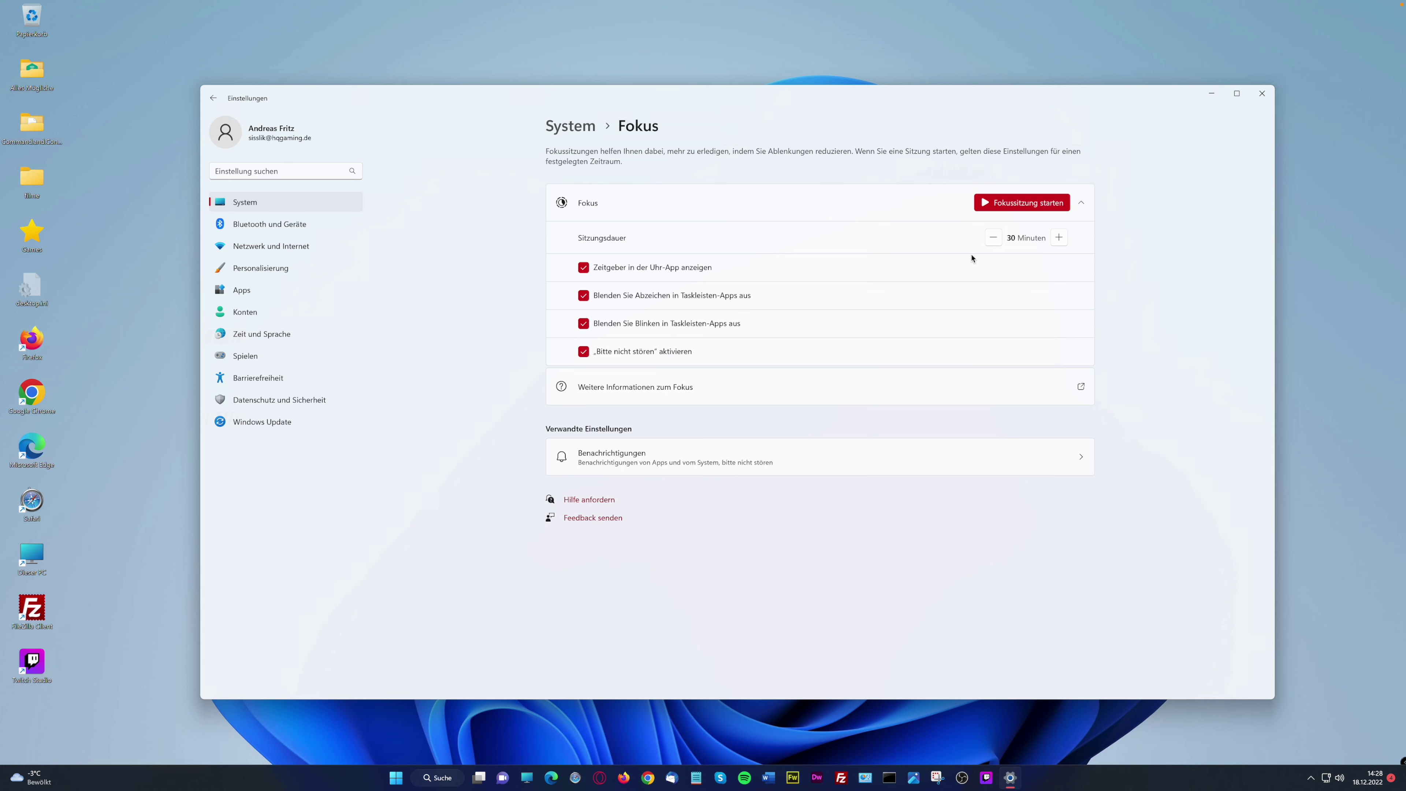
Open Leistung, read the energy mode and energy-efficiency support articles, then return to System
click(571, 128)
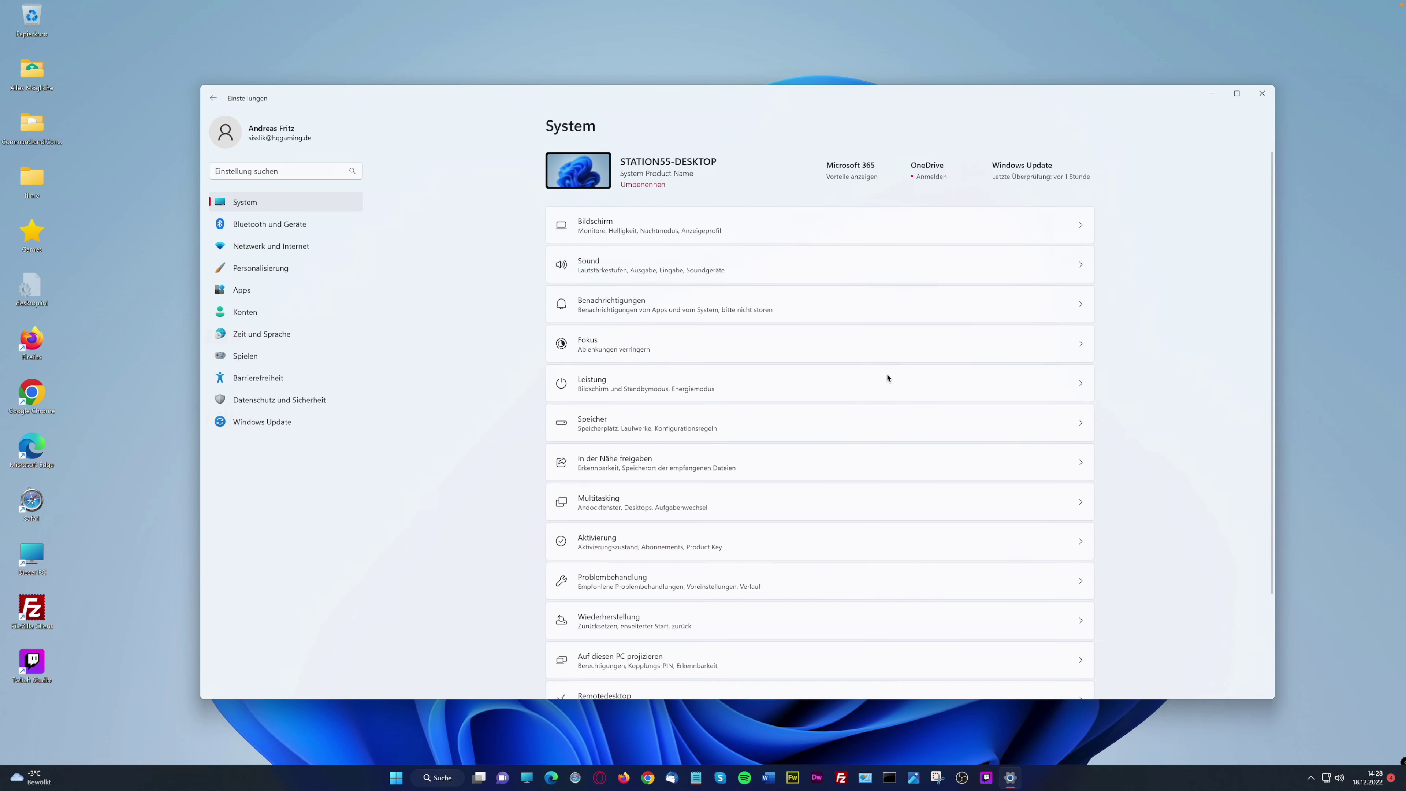
click(625, 382)
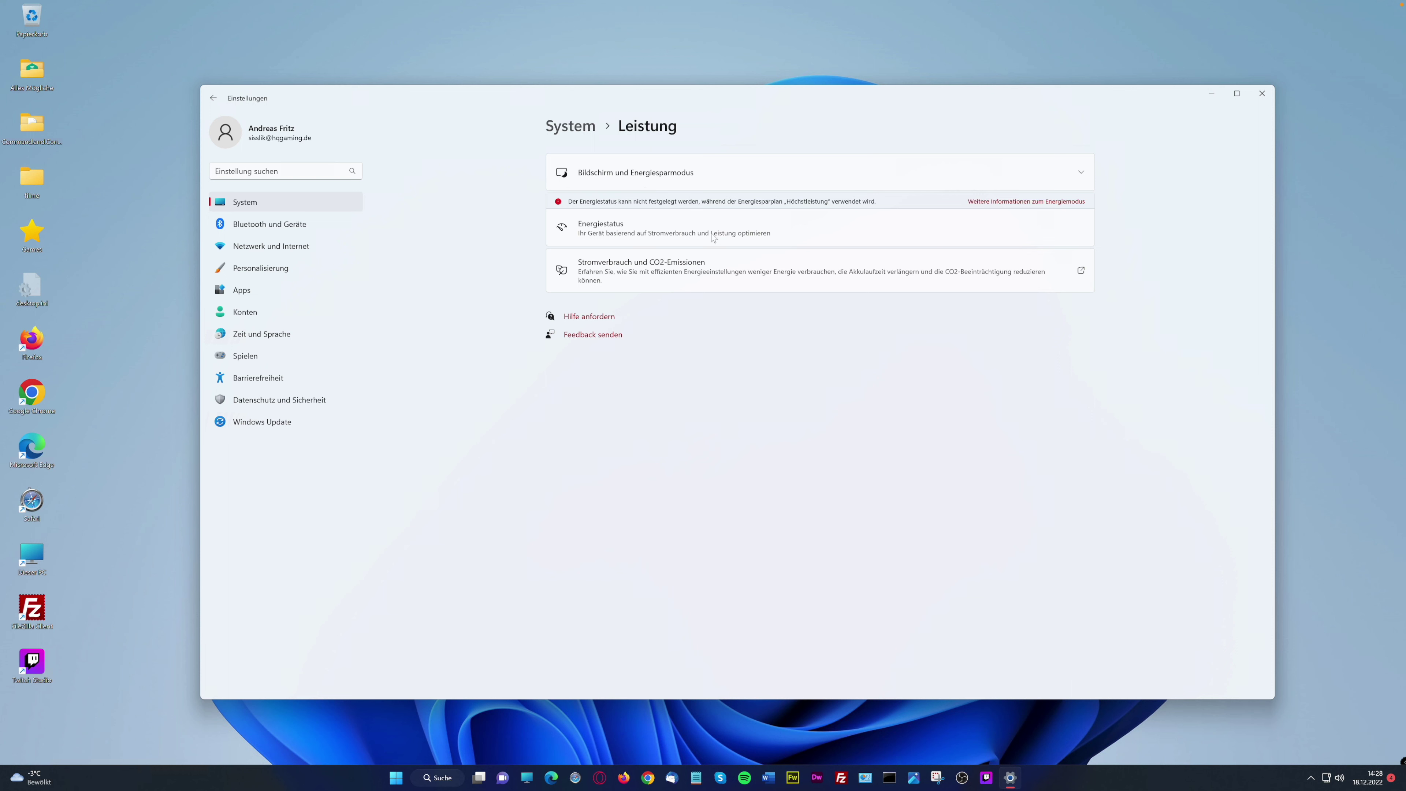
click(1009, 202)
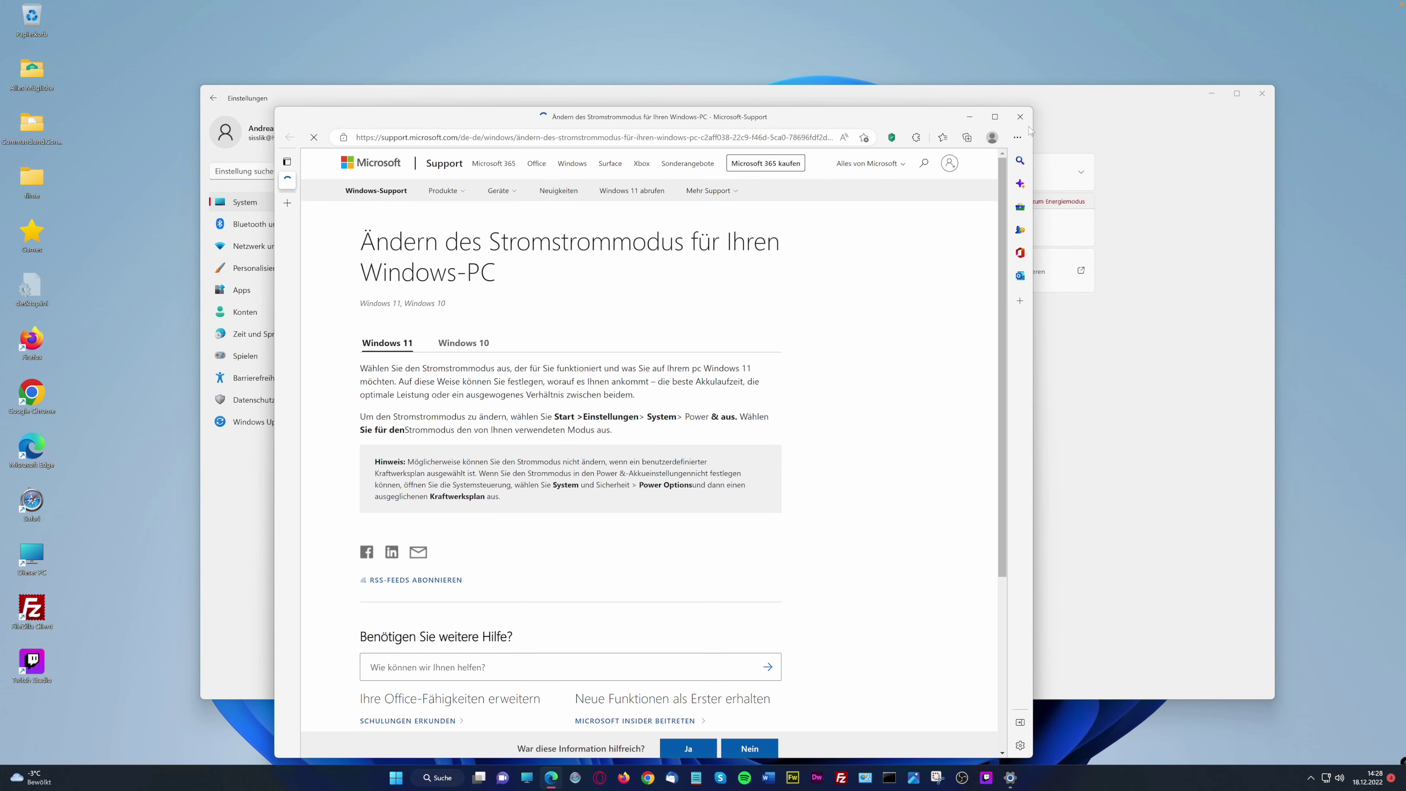
click(1020, 117)
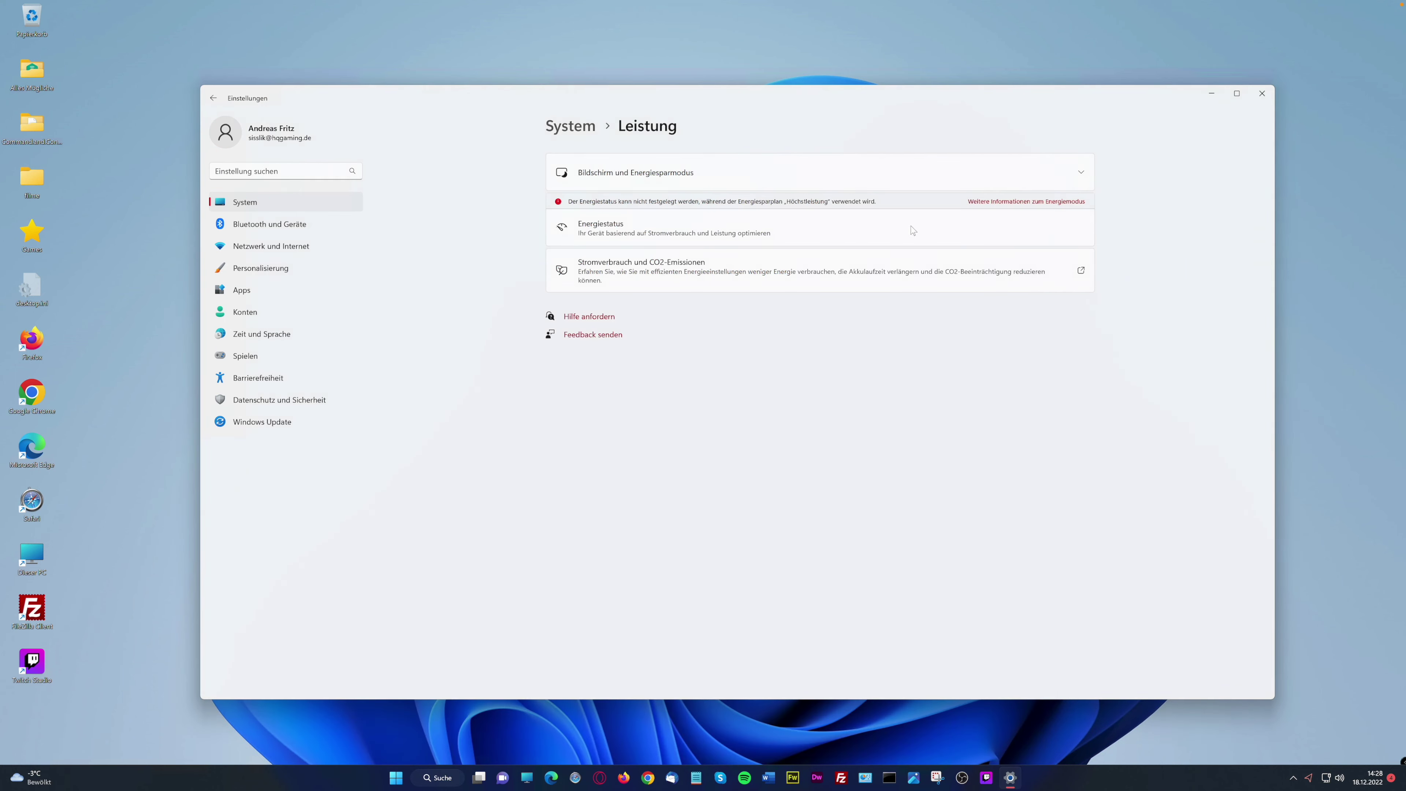
click(767, 278)
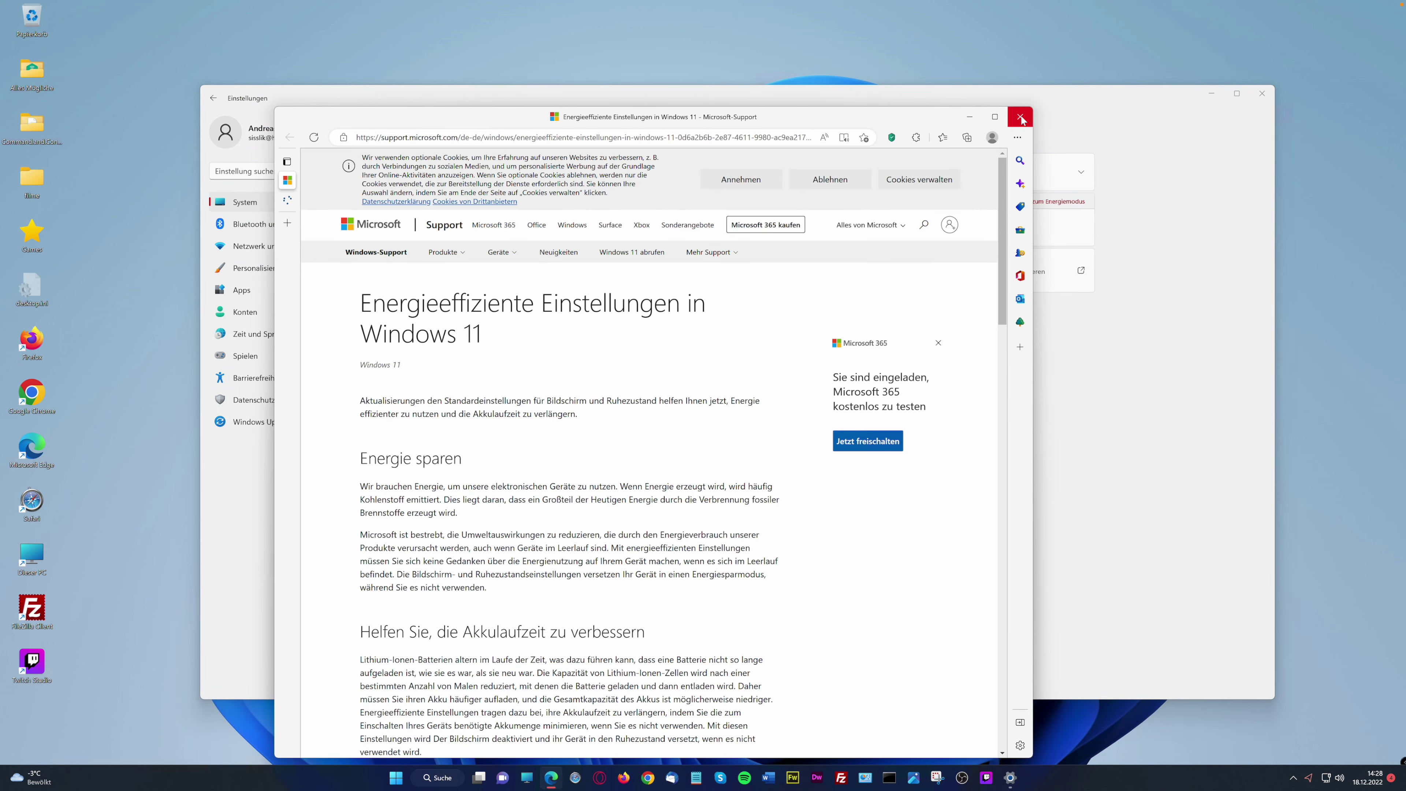
click(1020, 117)
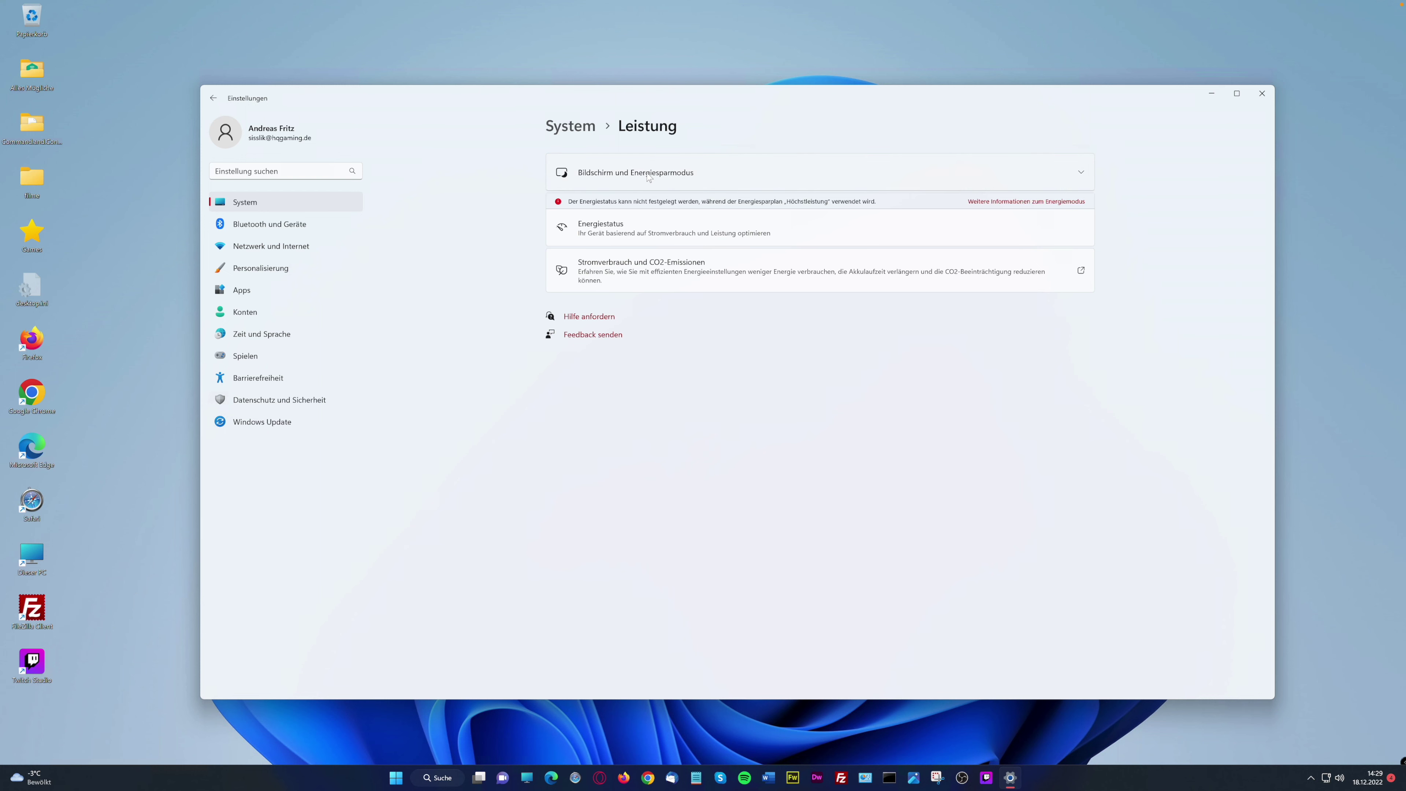
click(570, 125)
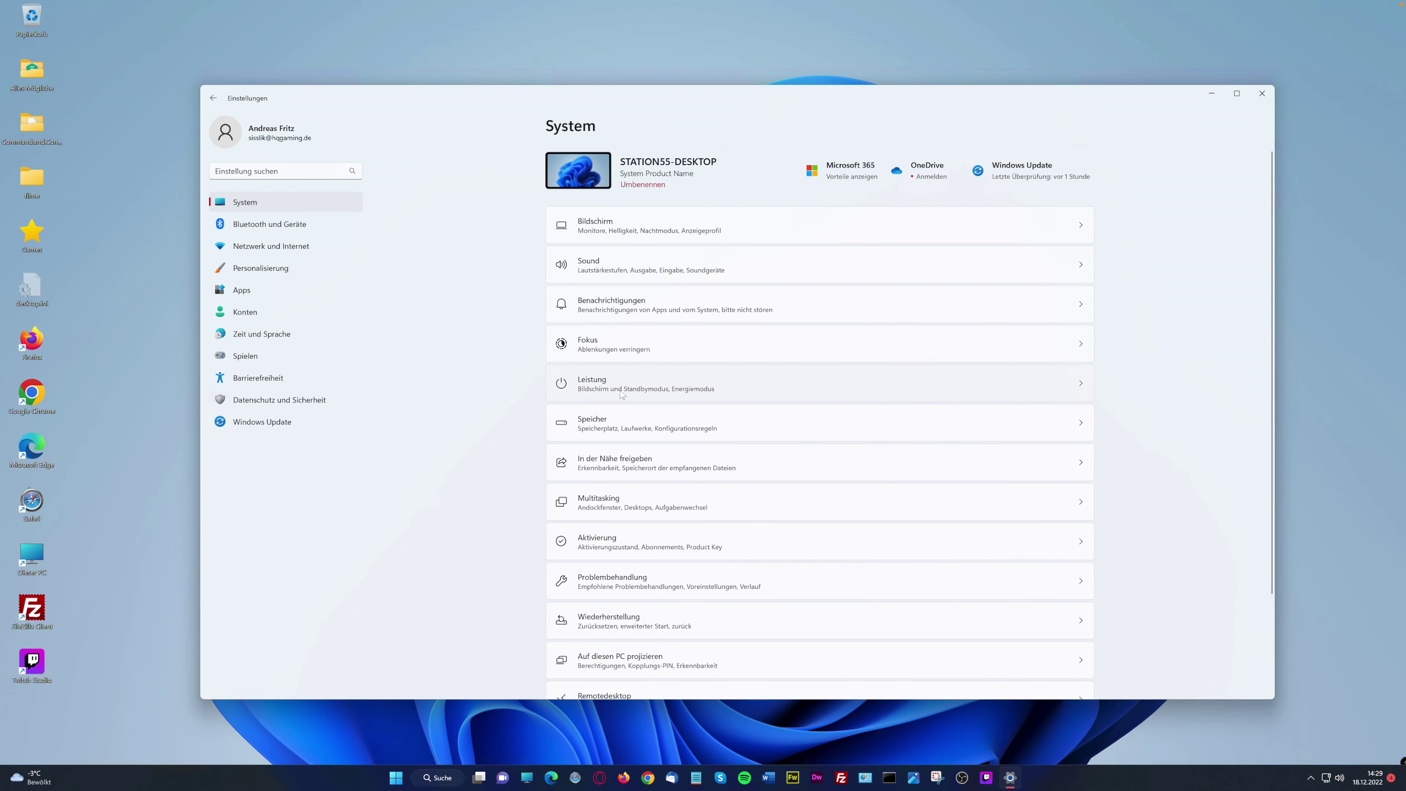
Open Speicher and review the Temporäre Dateien breakdown before returning to the overview
click(606, 422)
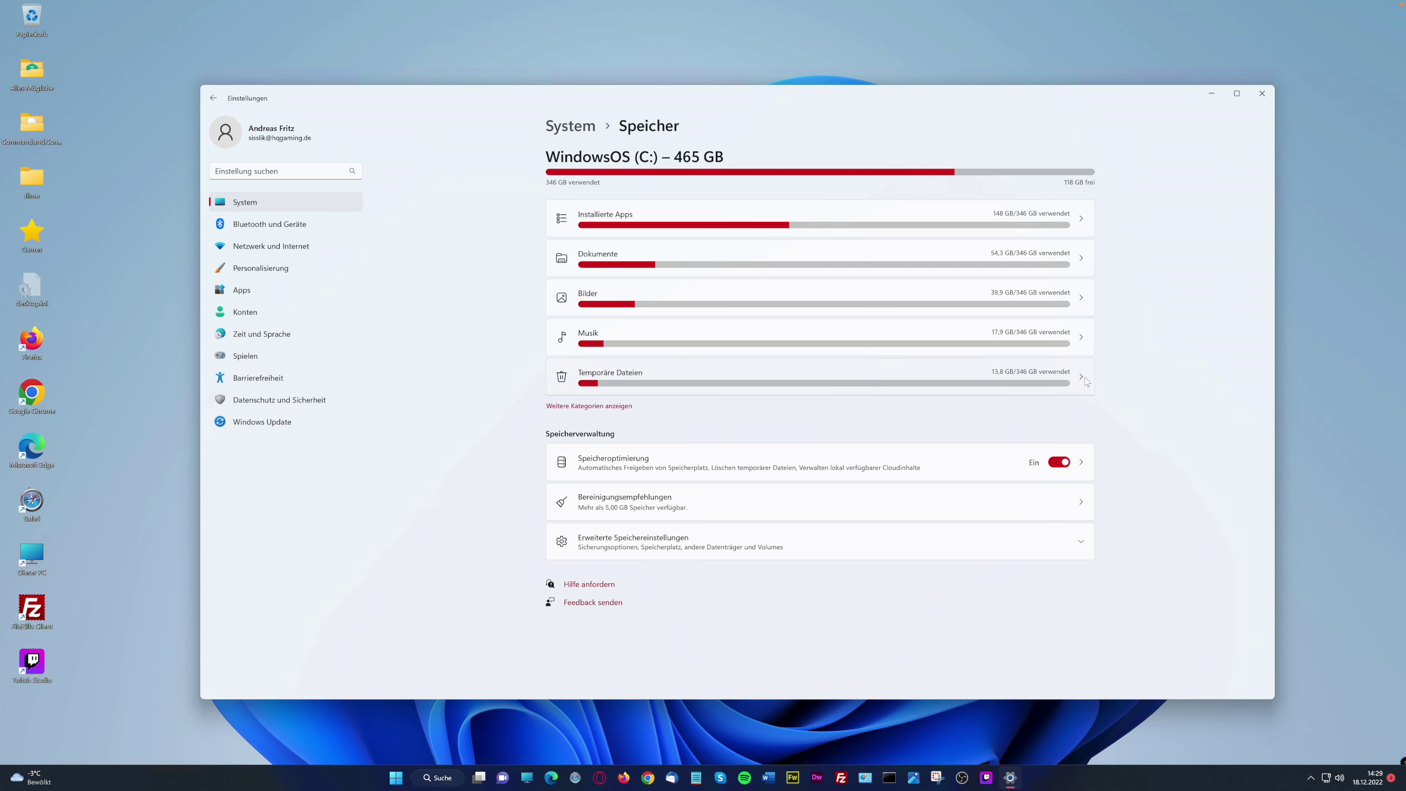
click(1081, 378)
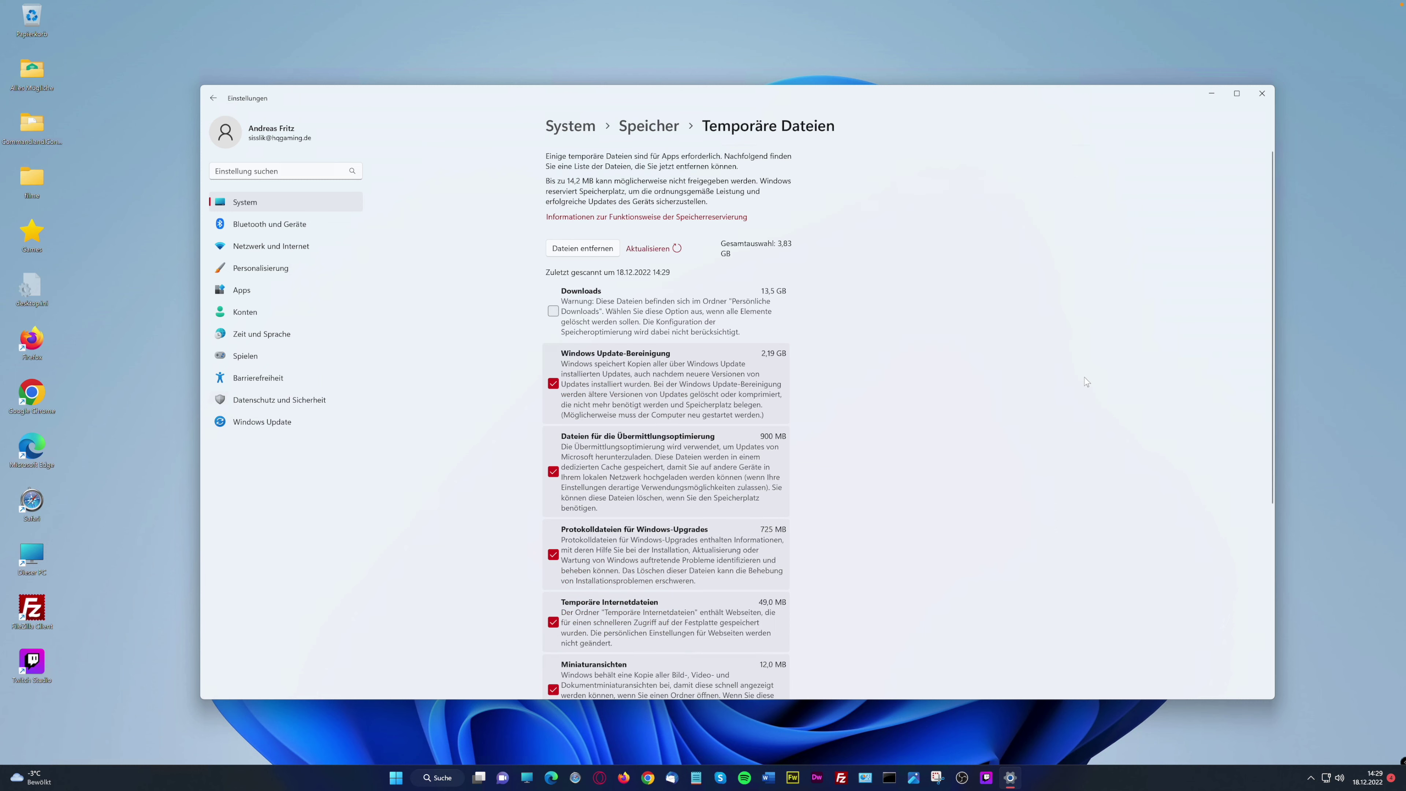
scroll(889, 346, down, 3)
scroll(889, 350, down, 1)
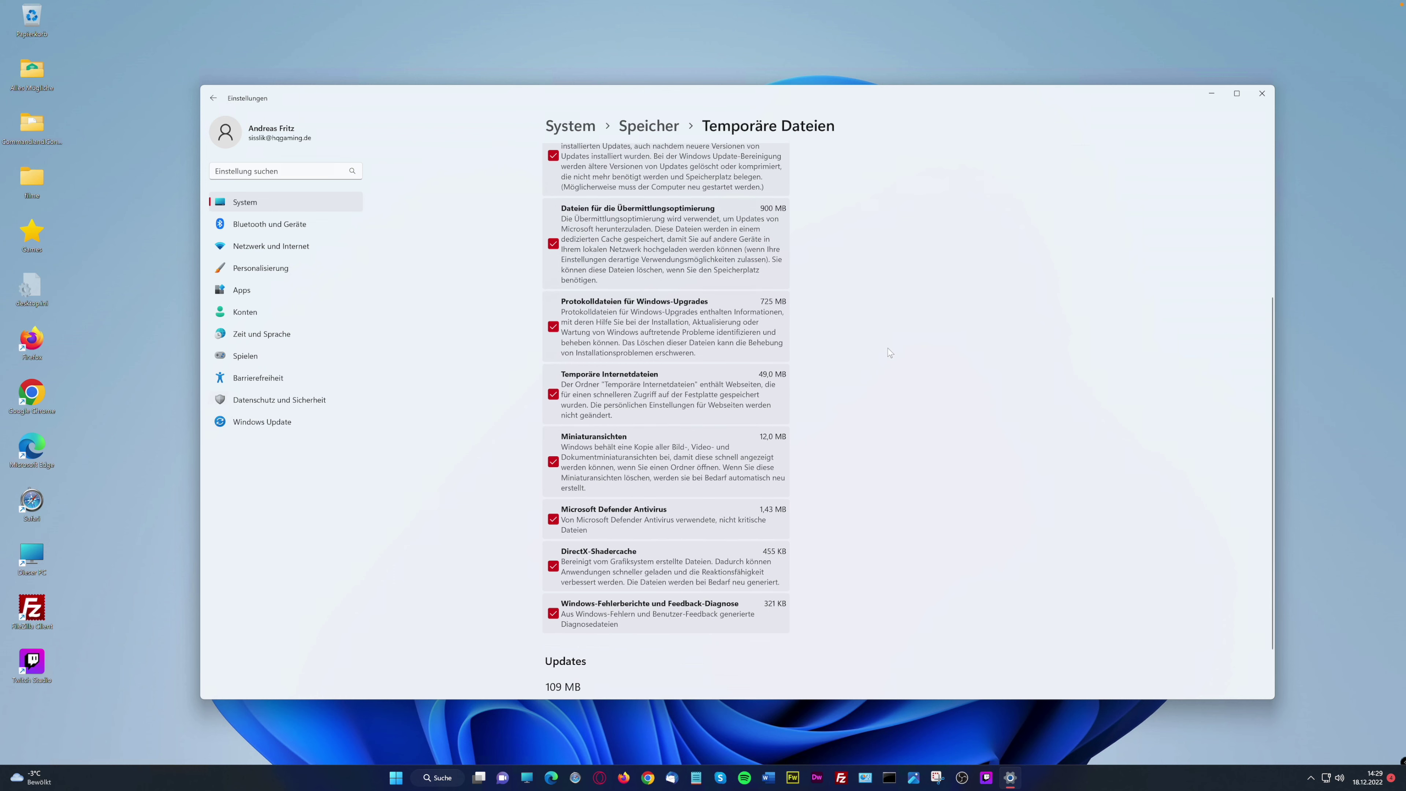
scroll(887, 348, down, 1)
scroll(887, 347, up, 5)
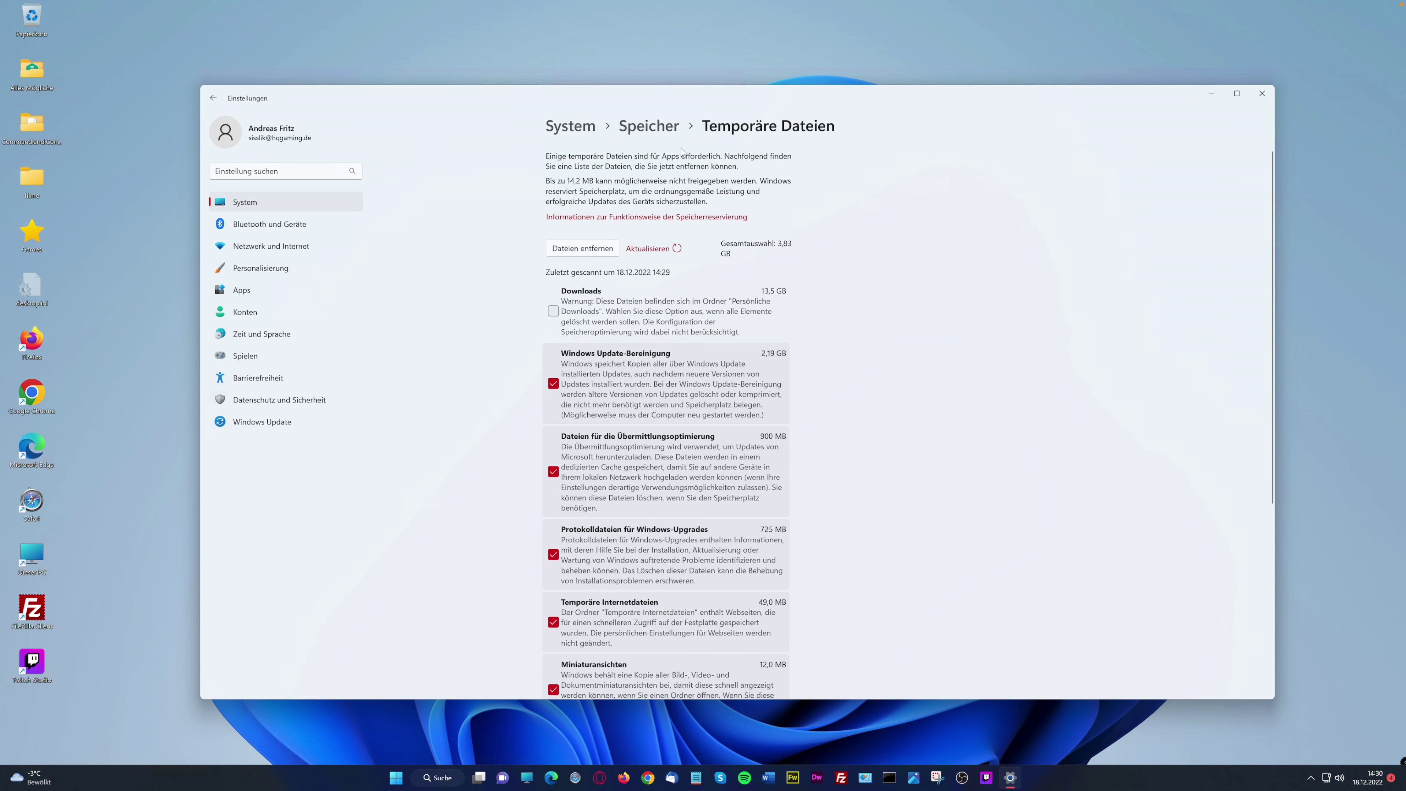
click(658, 131)
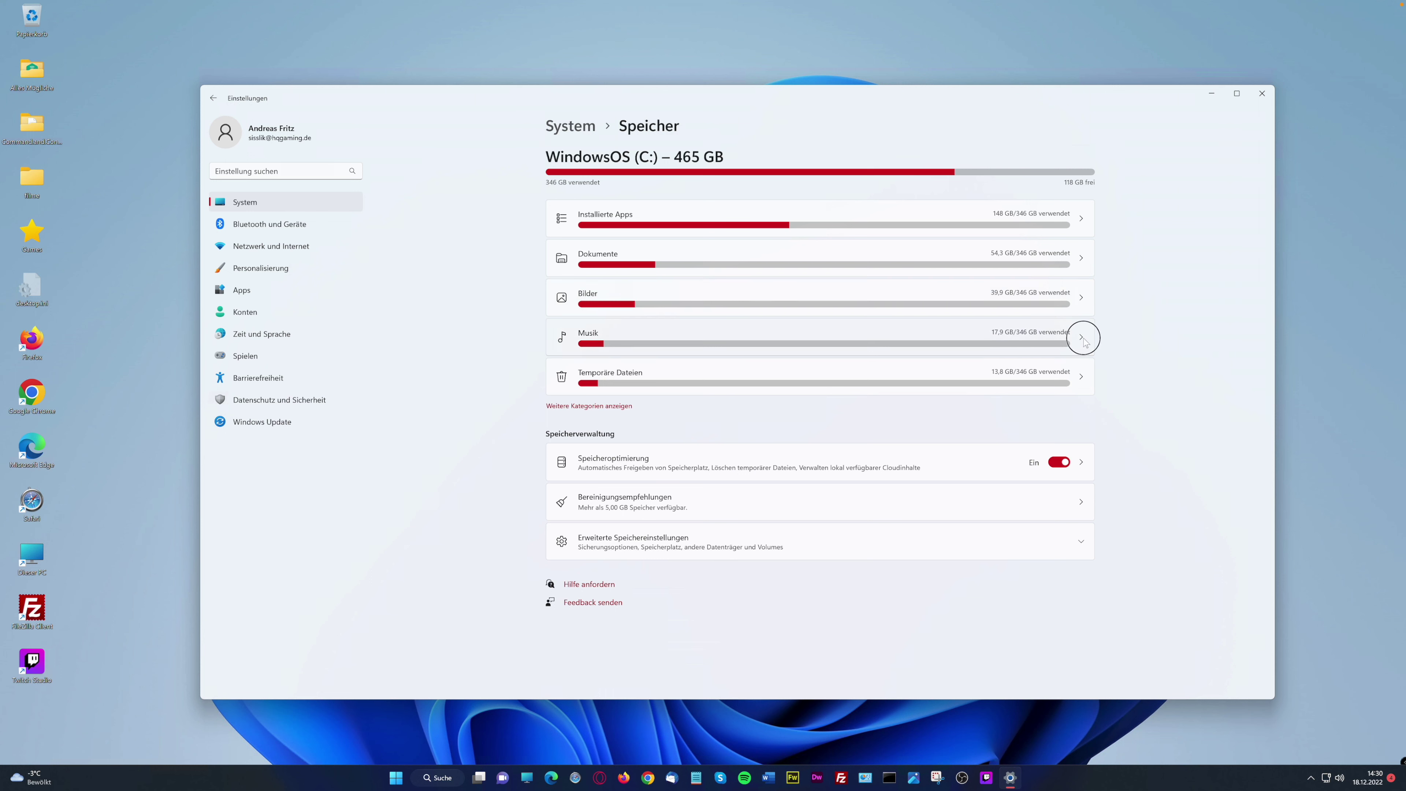
Check the Musik storage details, then open the Installierte Apps list
click(614, 336)
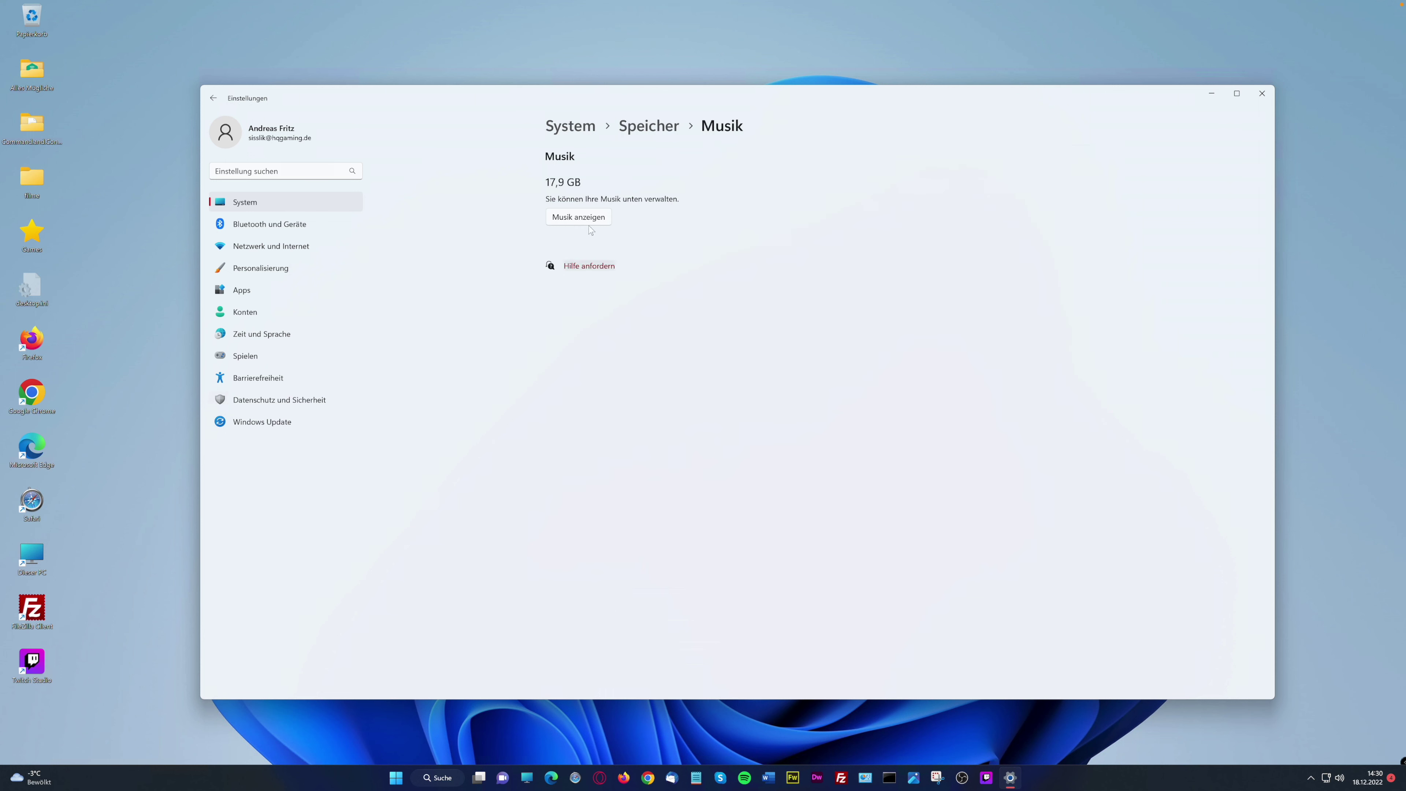
click(648, 126)
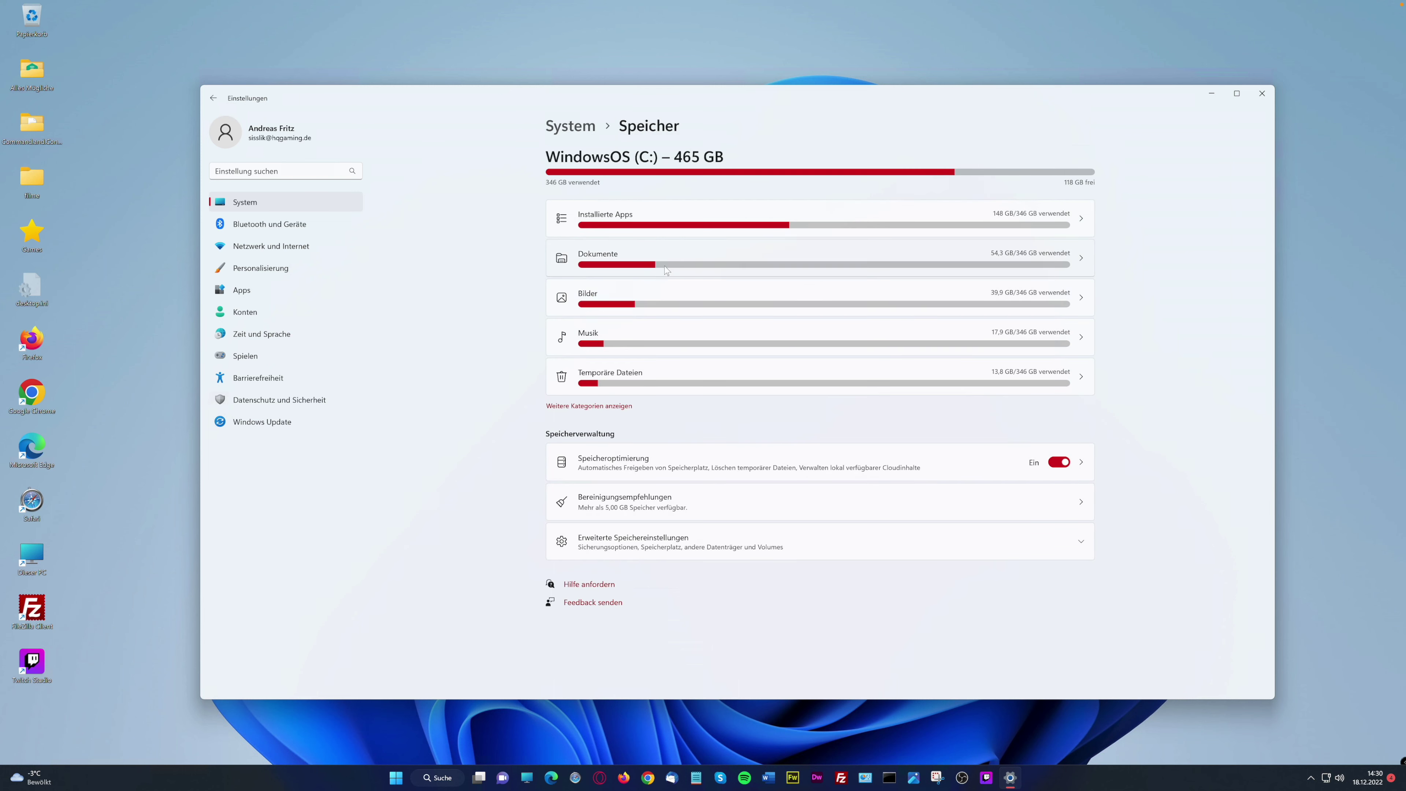
click(1089, 222)
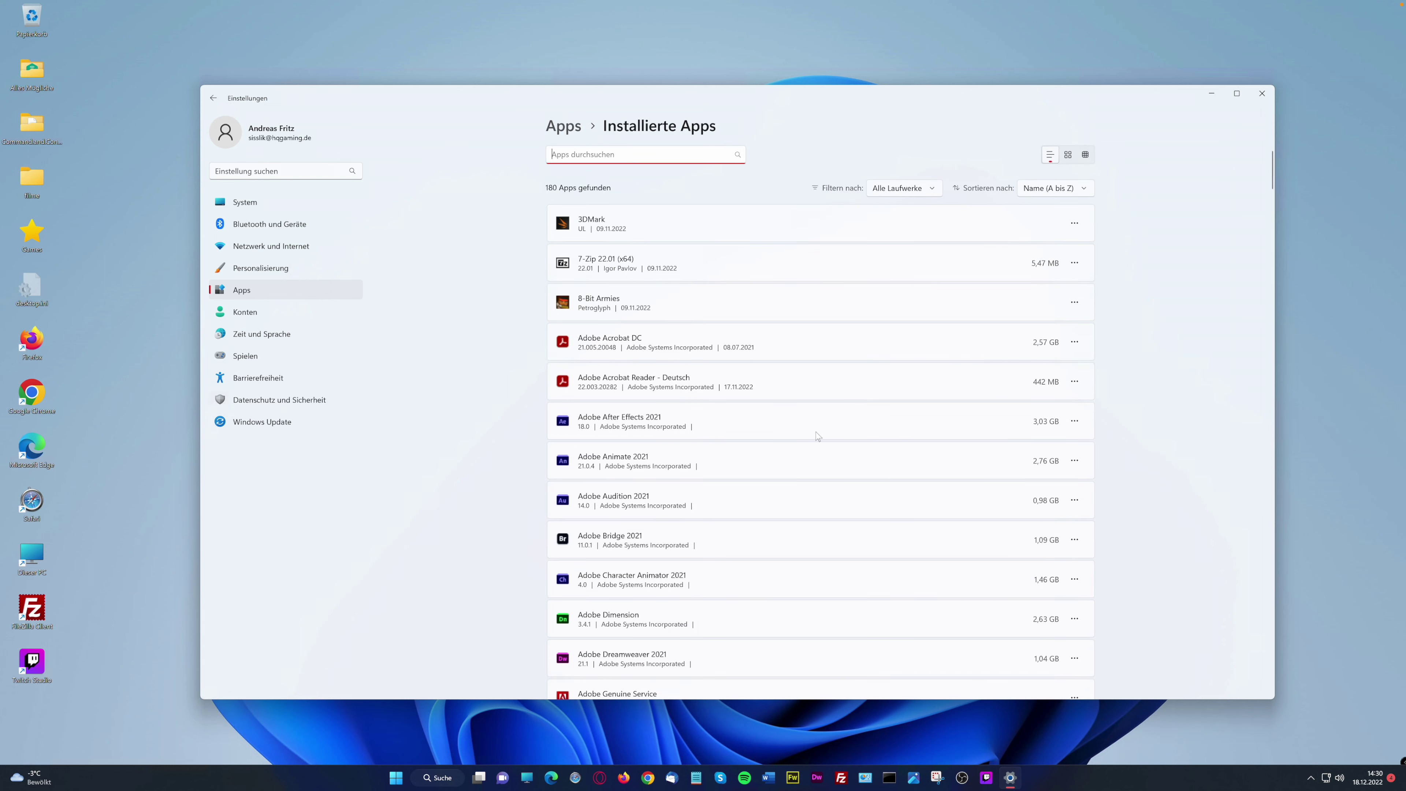
Sort installed apps by Datum der Installation, leaving the drive filter unchanged
click(1091, 190)
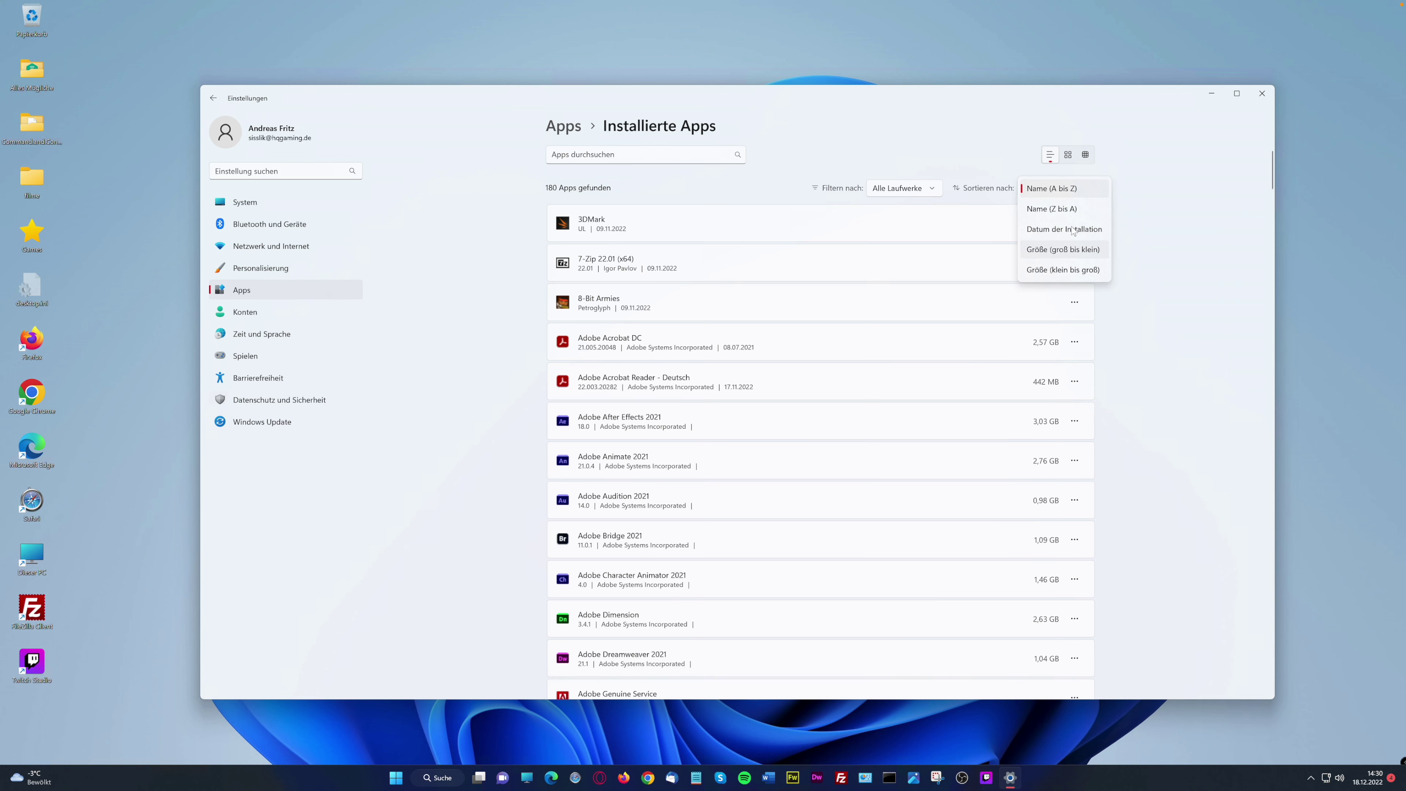
click(1072, 230)
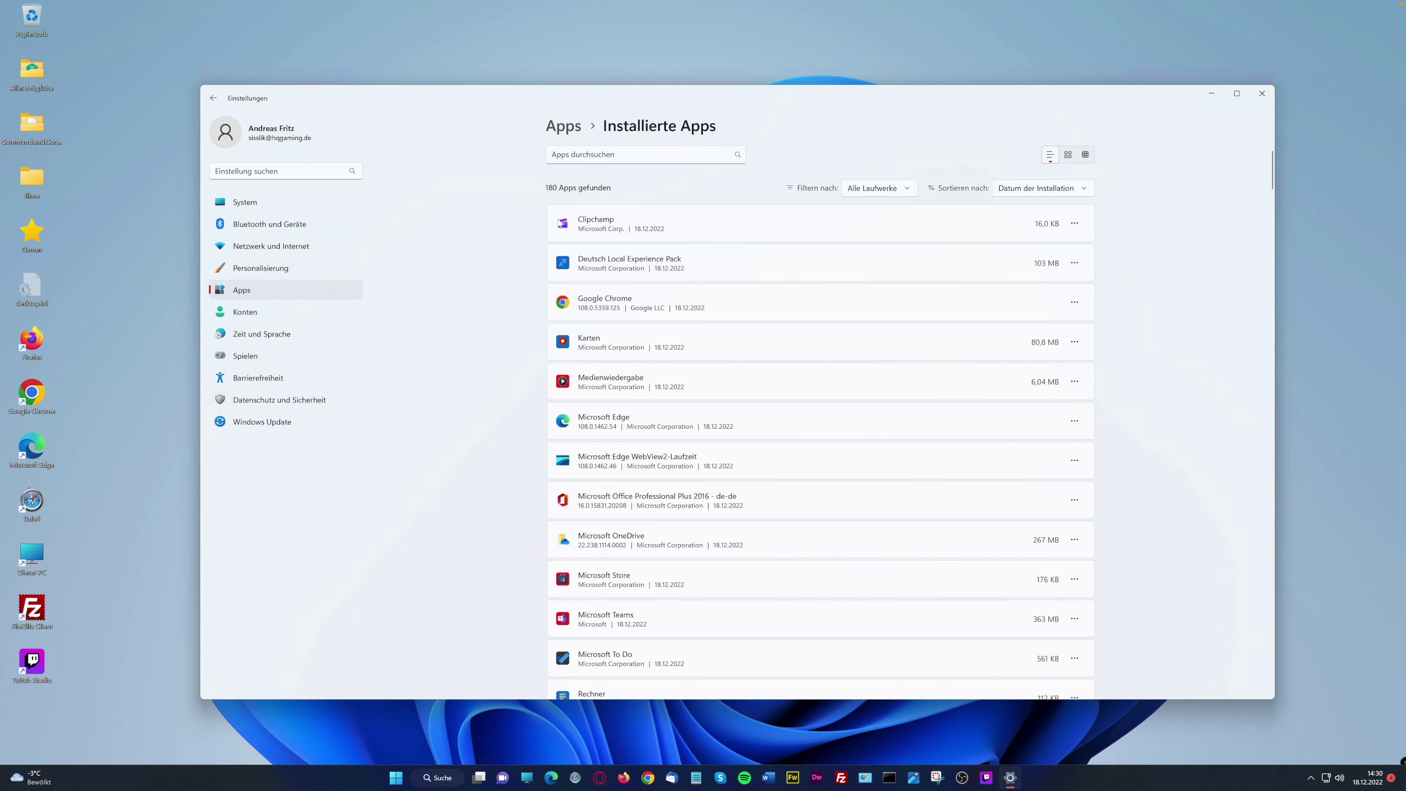
click(906, 190)
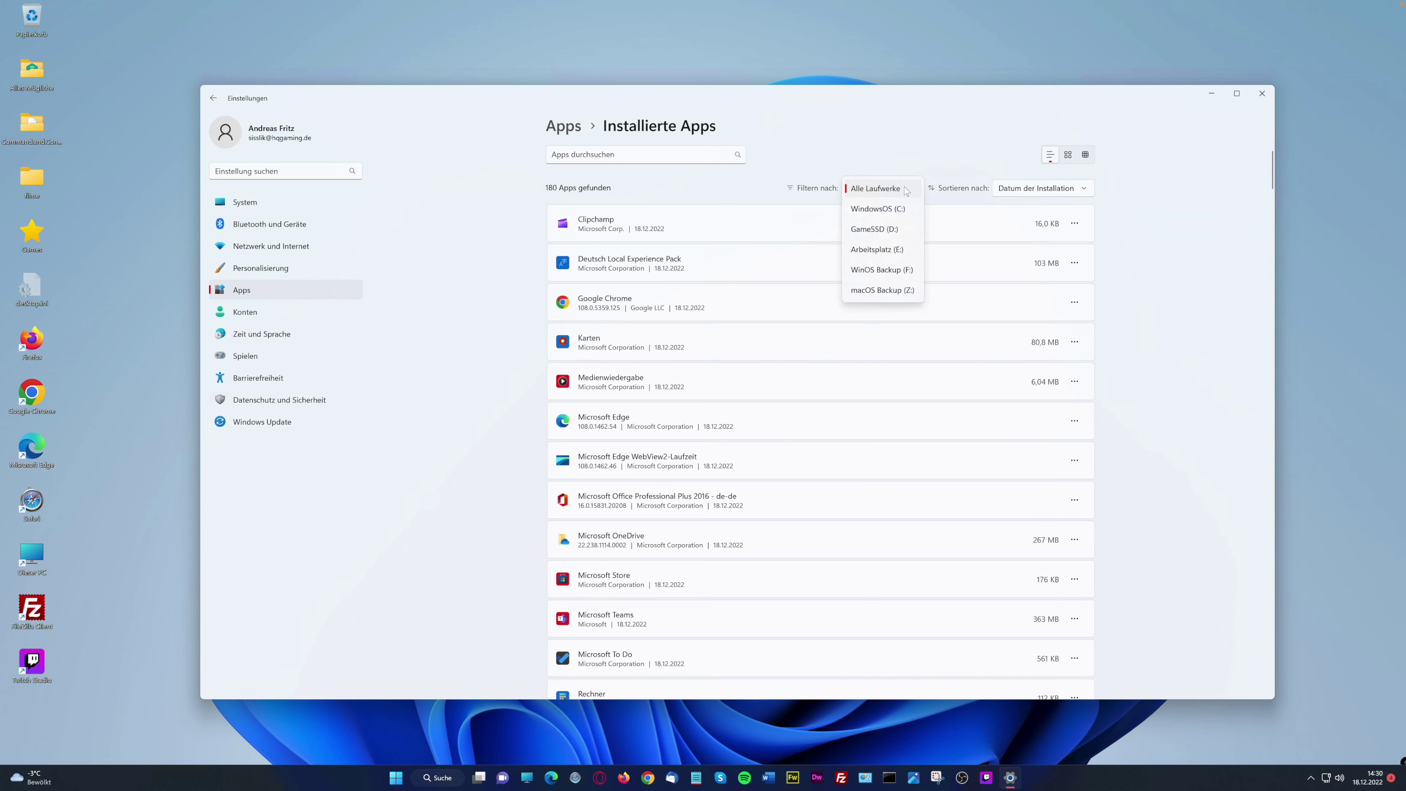
click(1086, 195)
click(1088, 190)
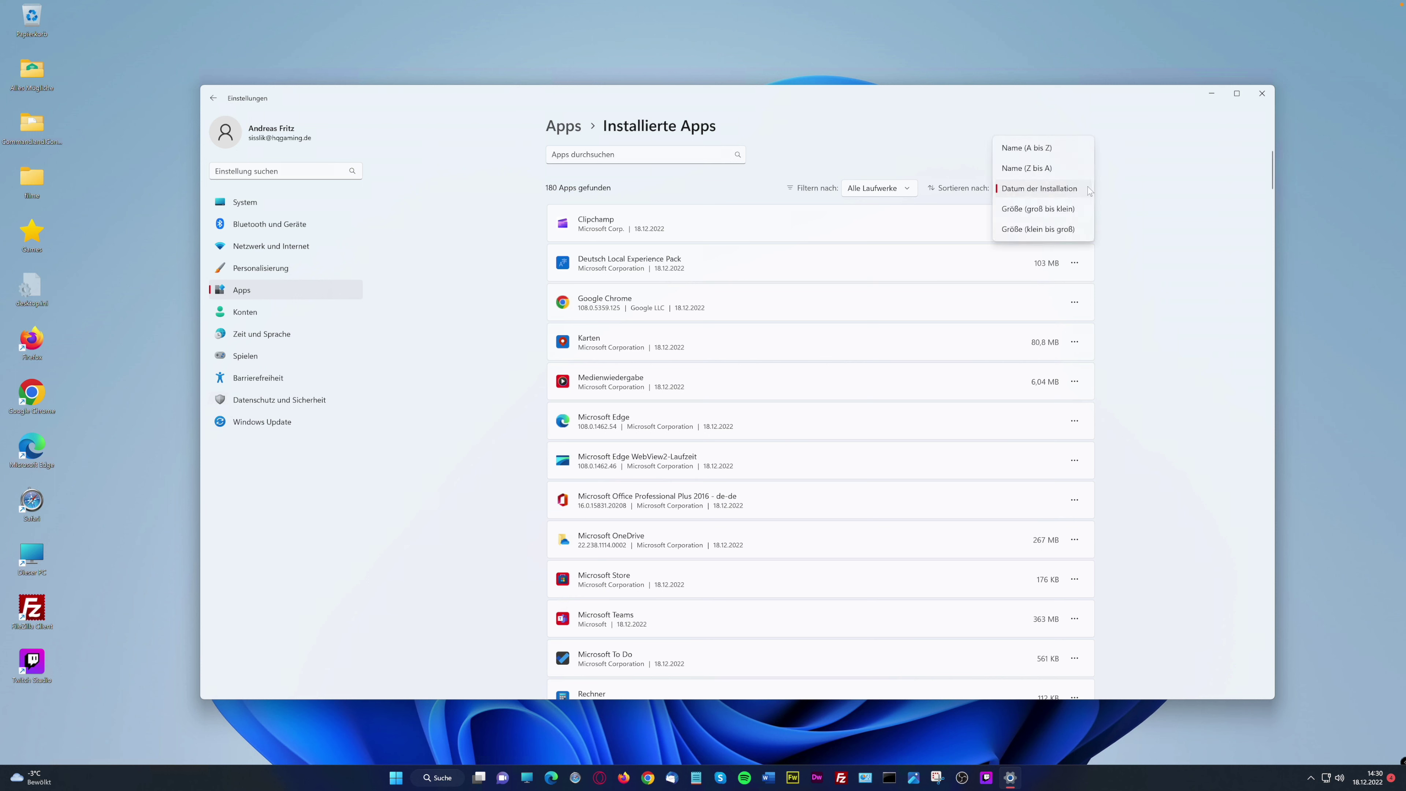
click(1116, 187)
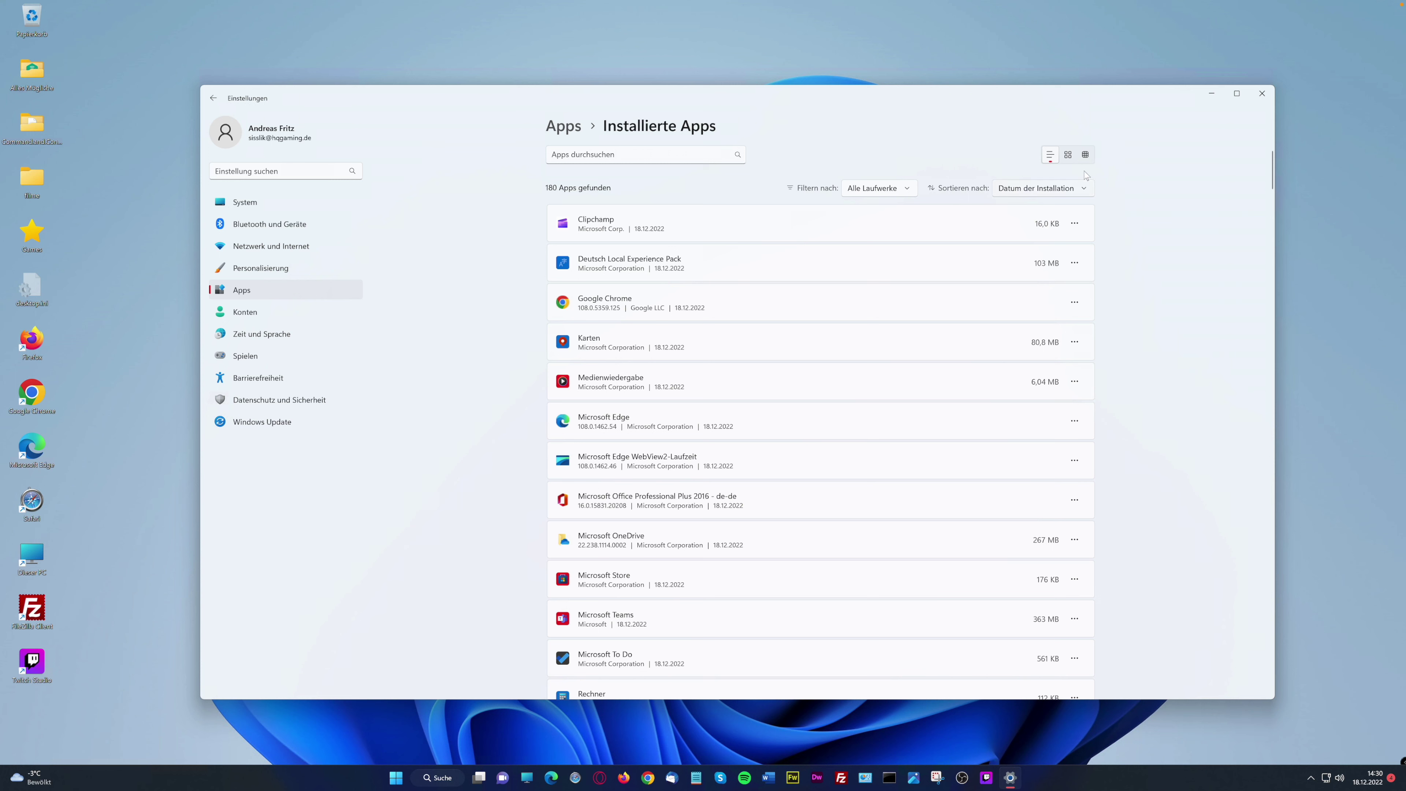
Try the grid, list and compact layouts for installed apps, then go back to System
click(1071, 159)
click(1053, 157)
click(1083, 157)
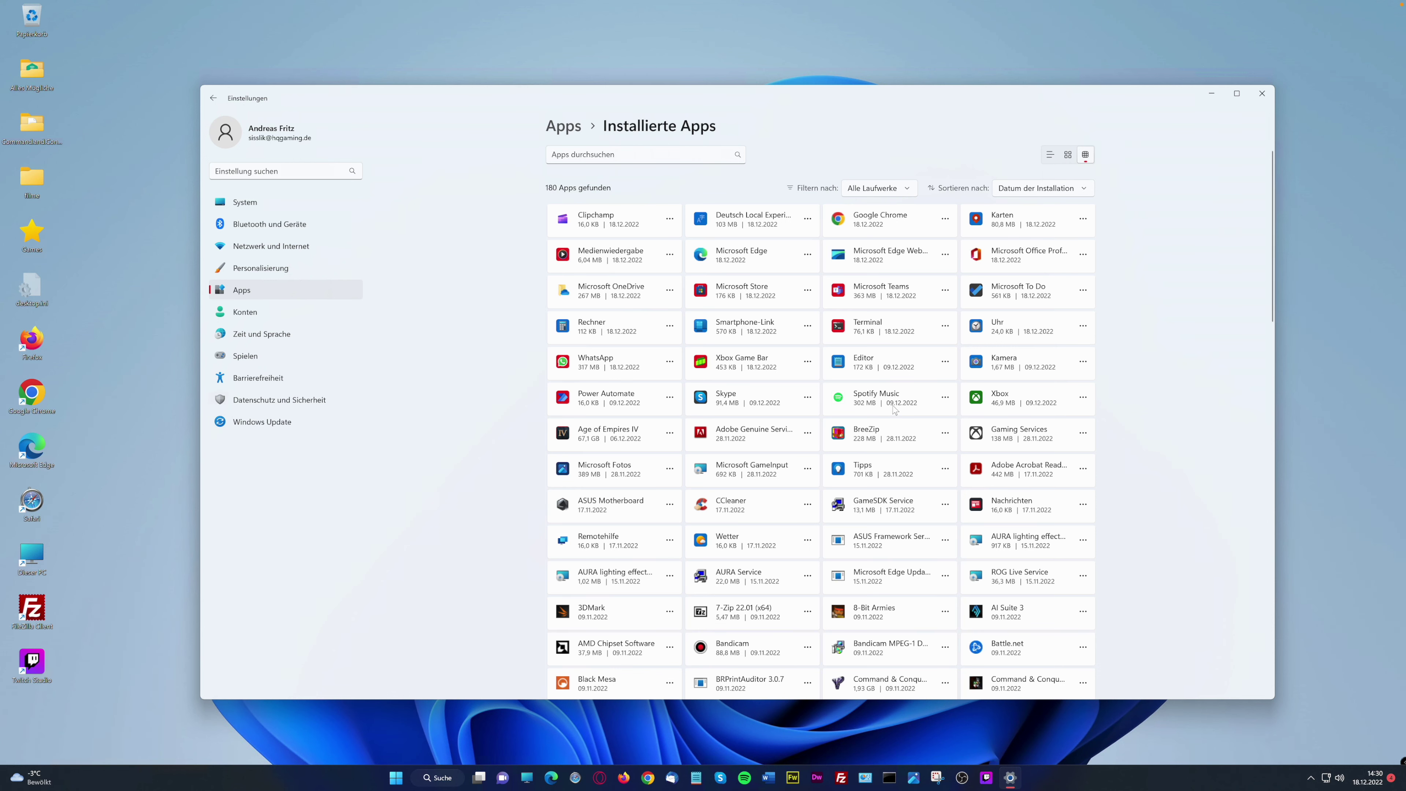
click(562, 126)
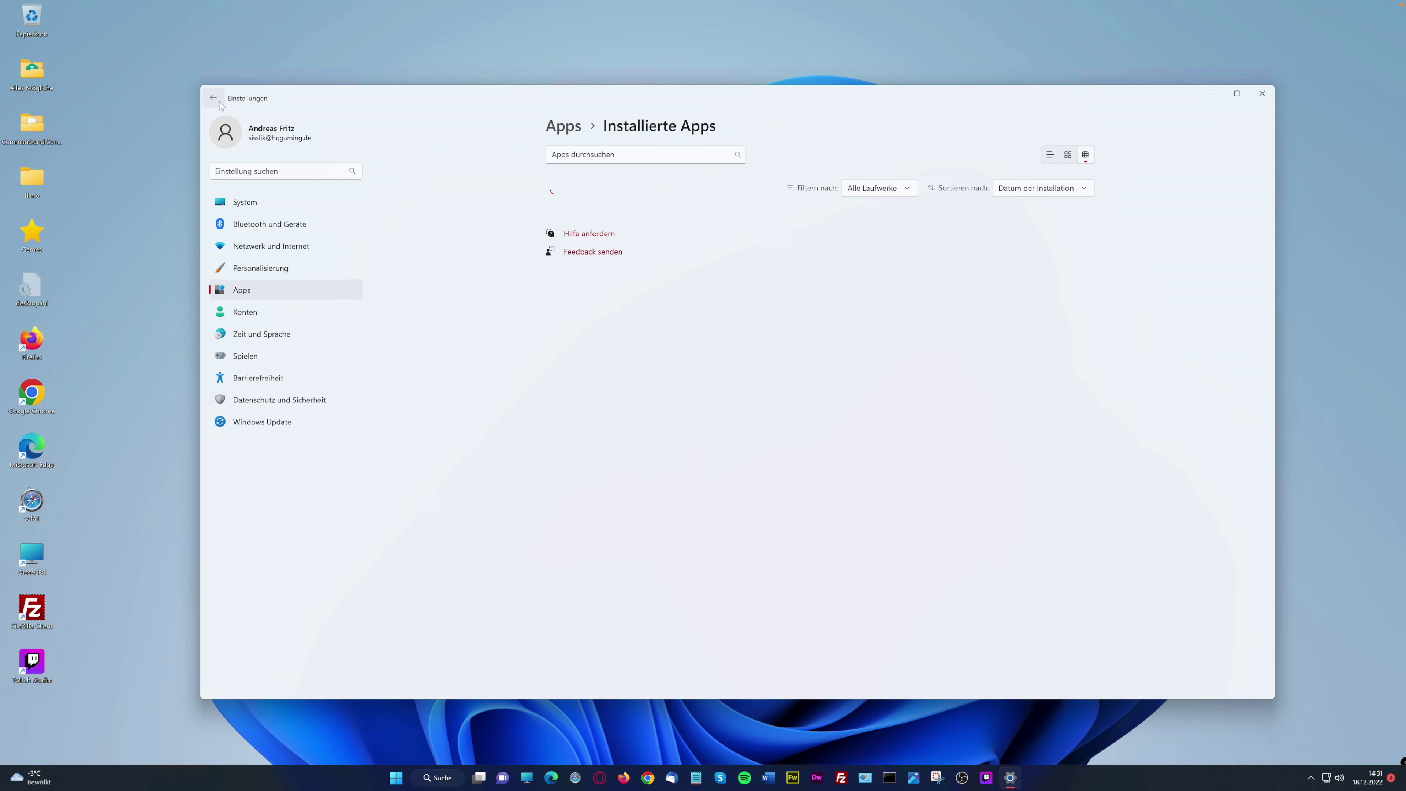
click(217, 102)
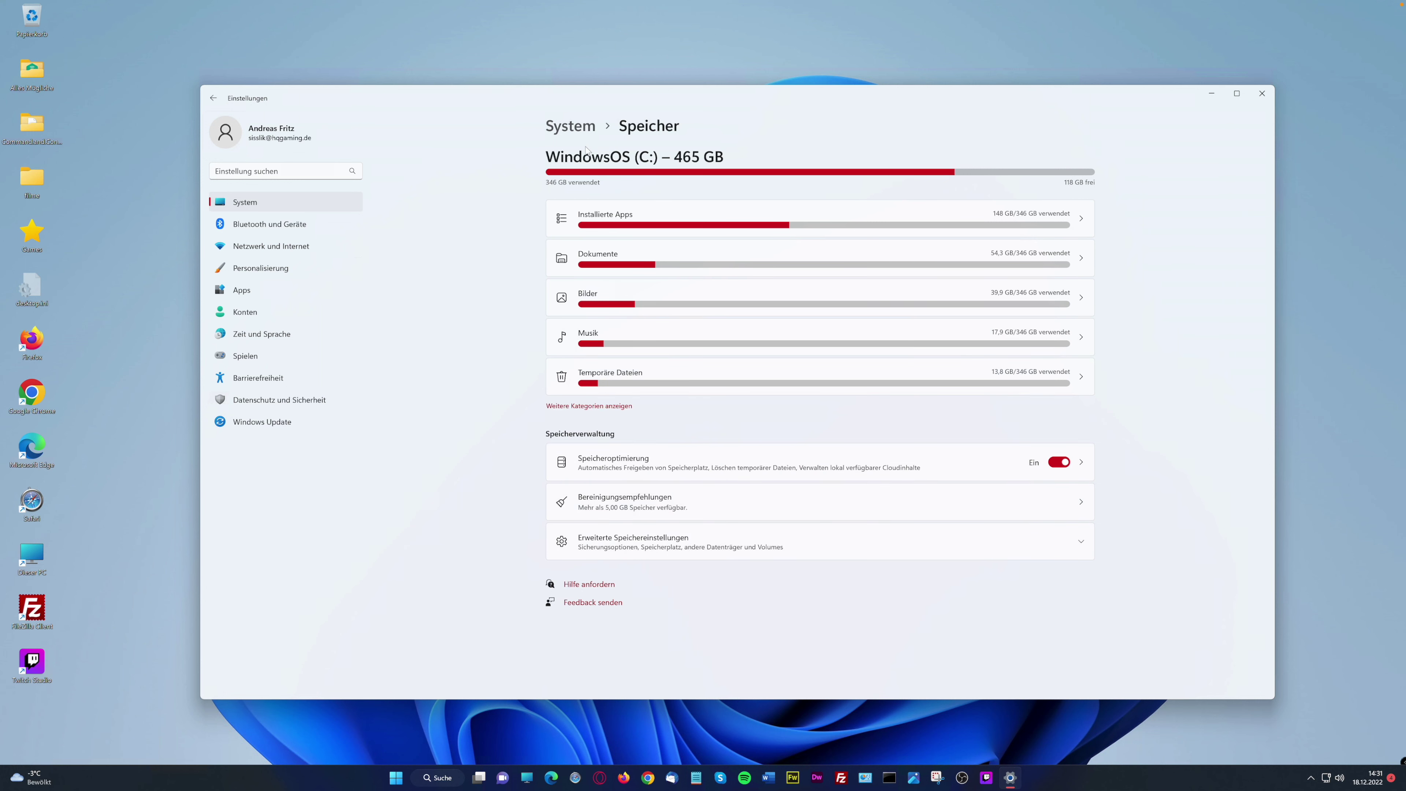
click(569, 132)
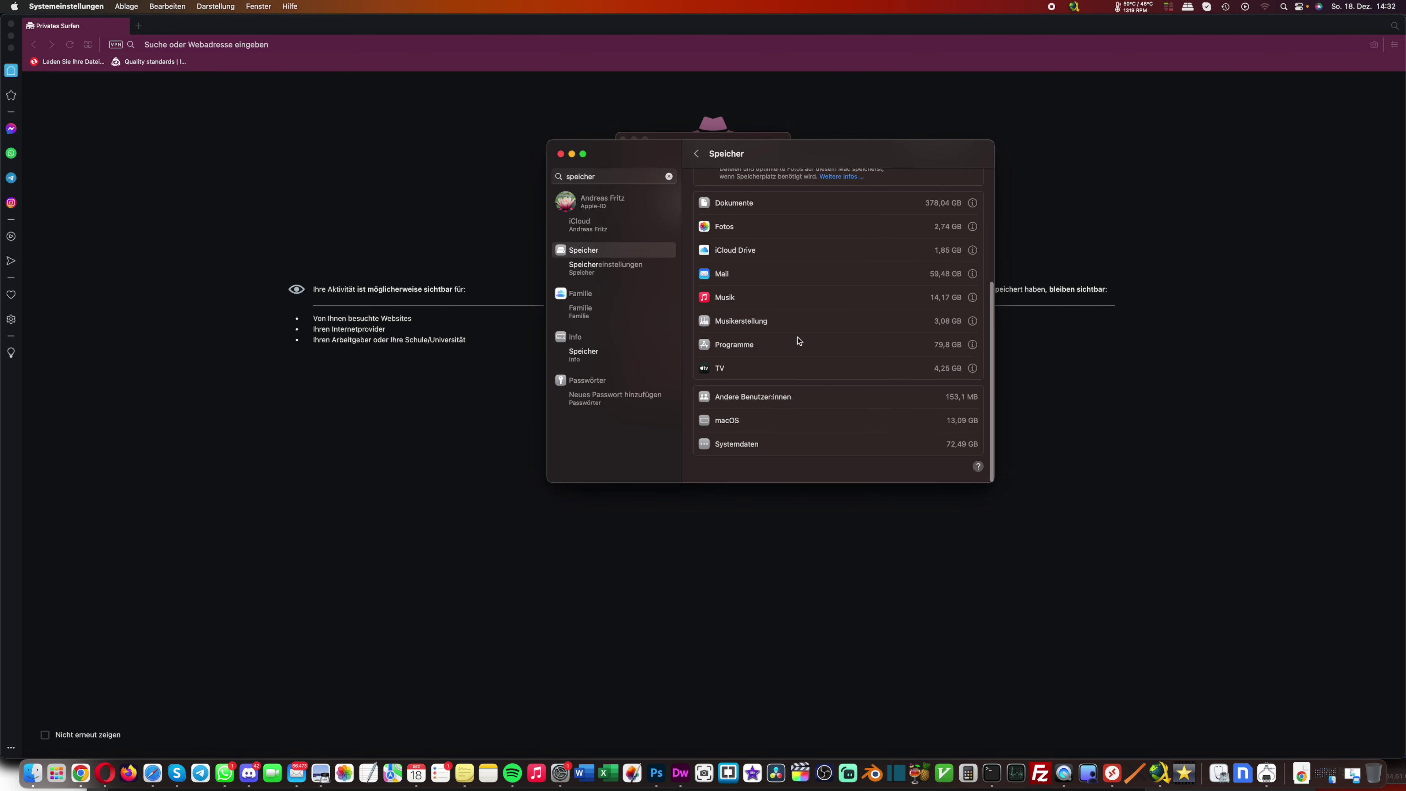
Reposition the Systemeinstellungen window and review the largest files in Dokumente
drag(770, 157, 683, 193)
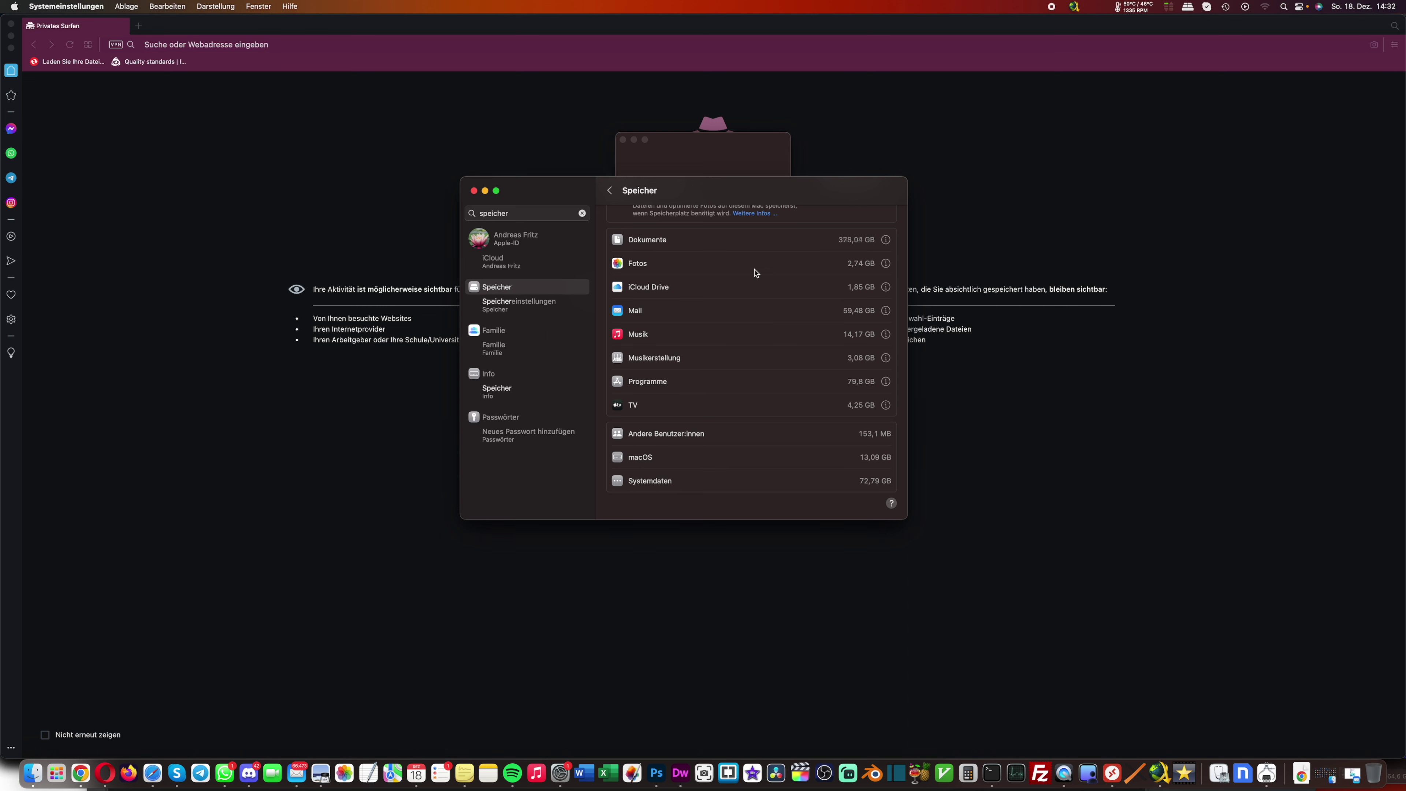
drag(711, 193, 652, 337)
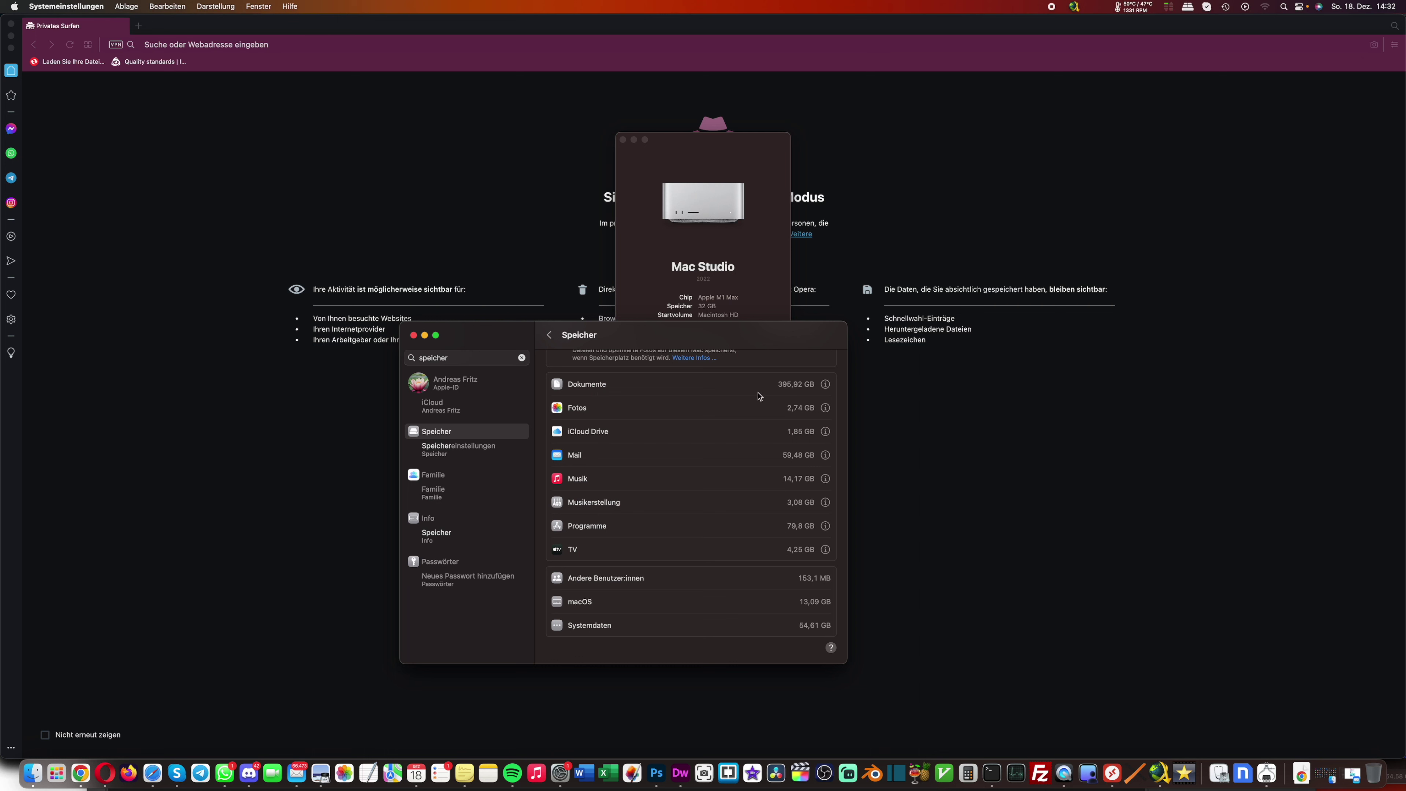
click(824, 385)
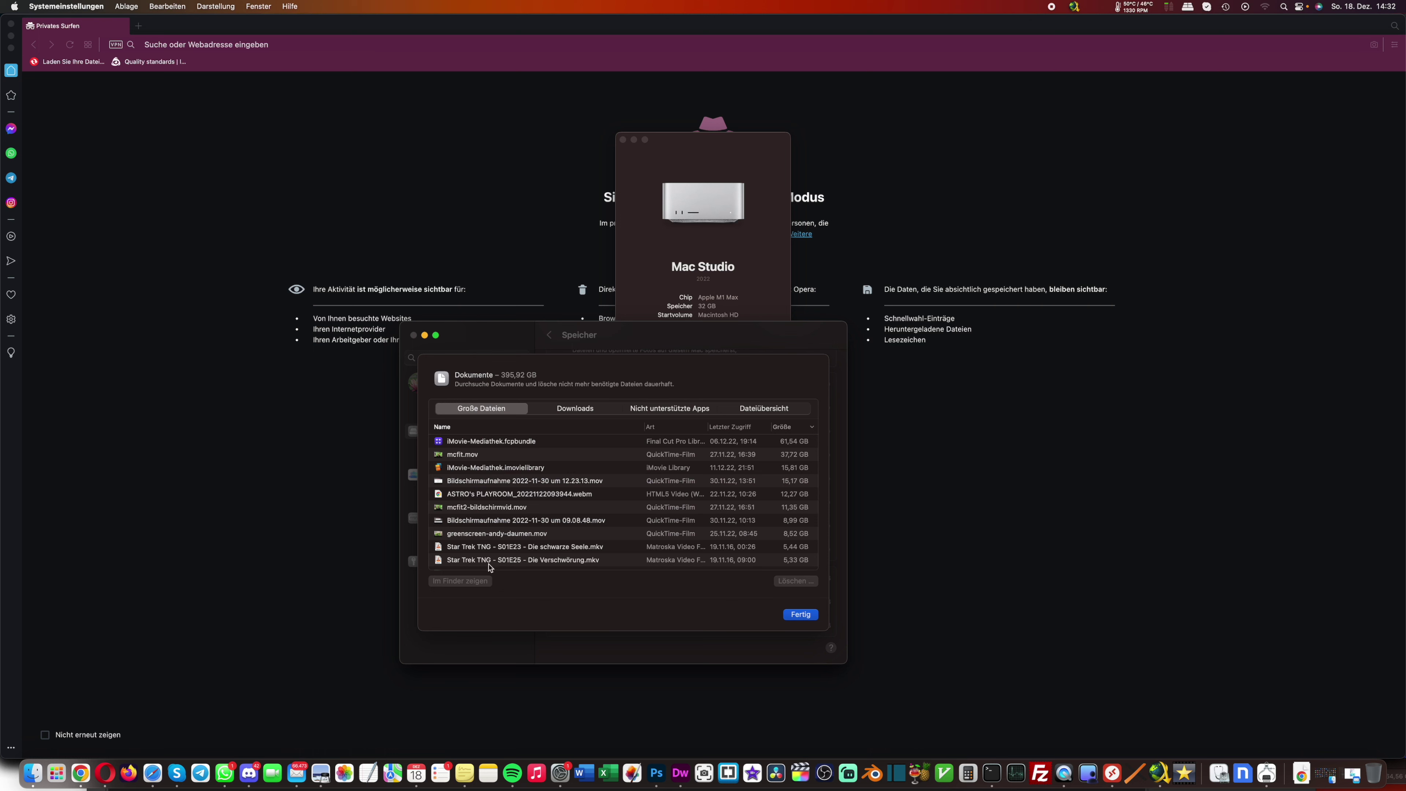
click(800, 614)
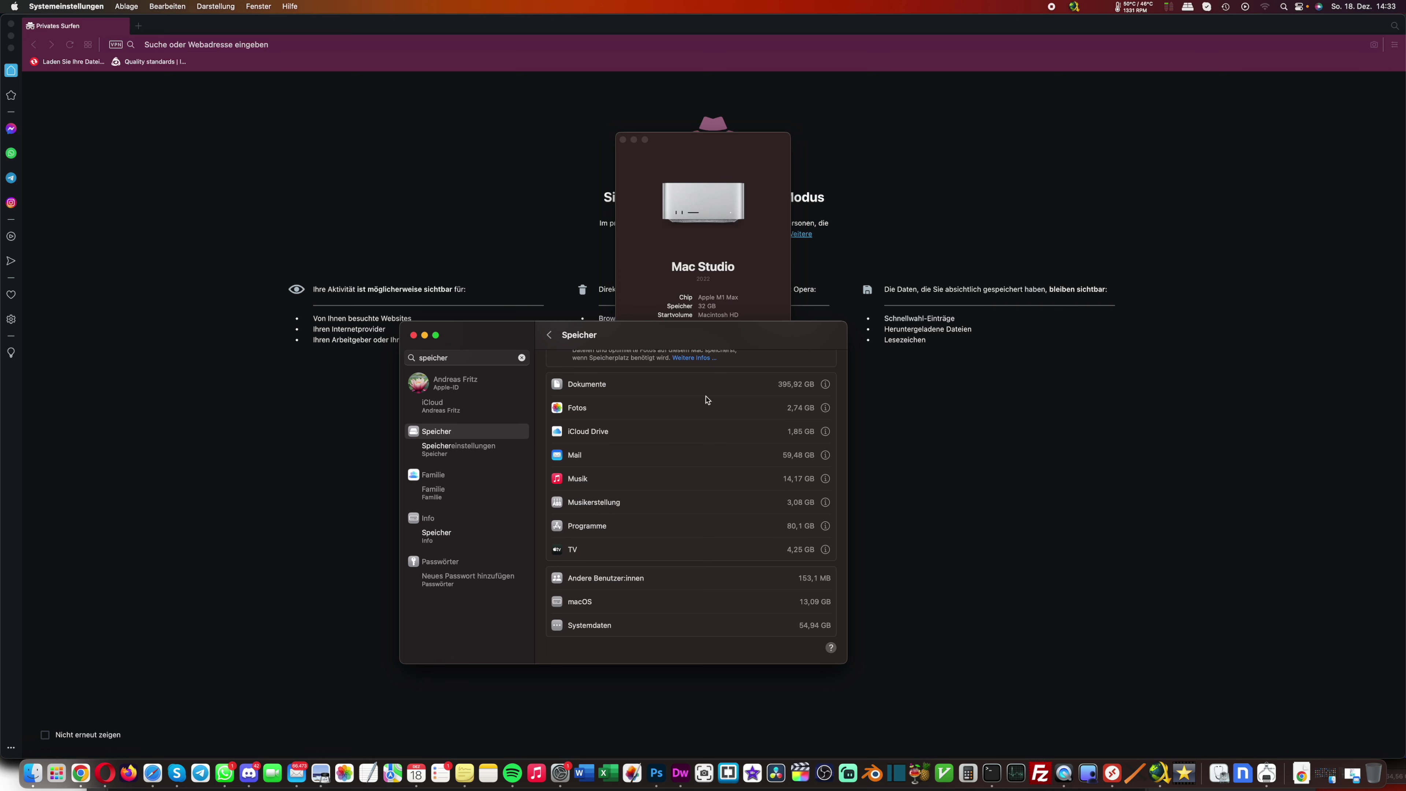
drag(510, 336, 559, 350)
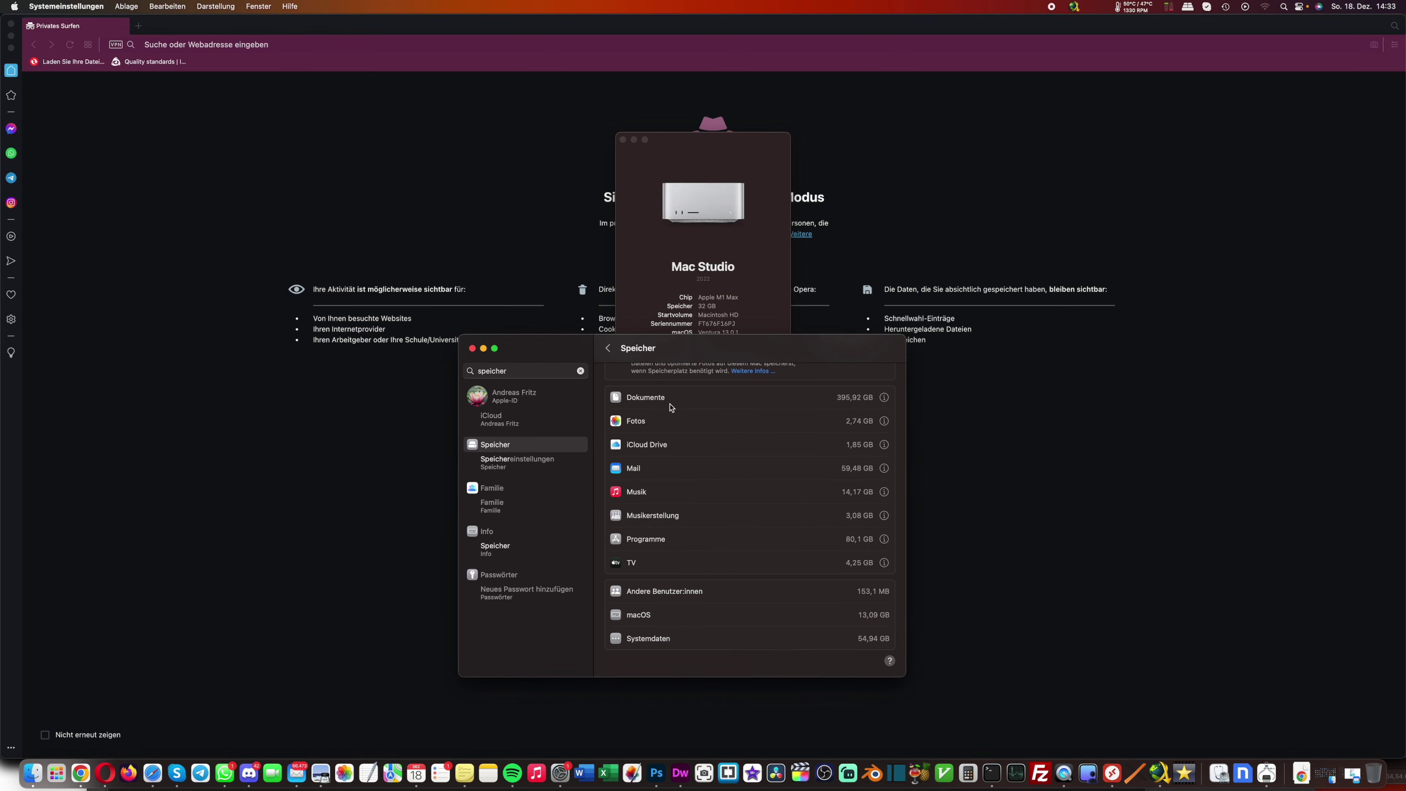
scroll(670, 408, up, 5)
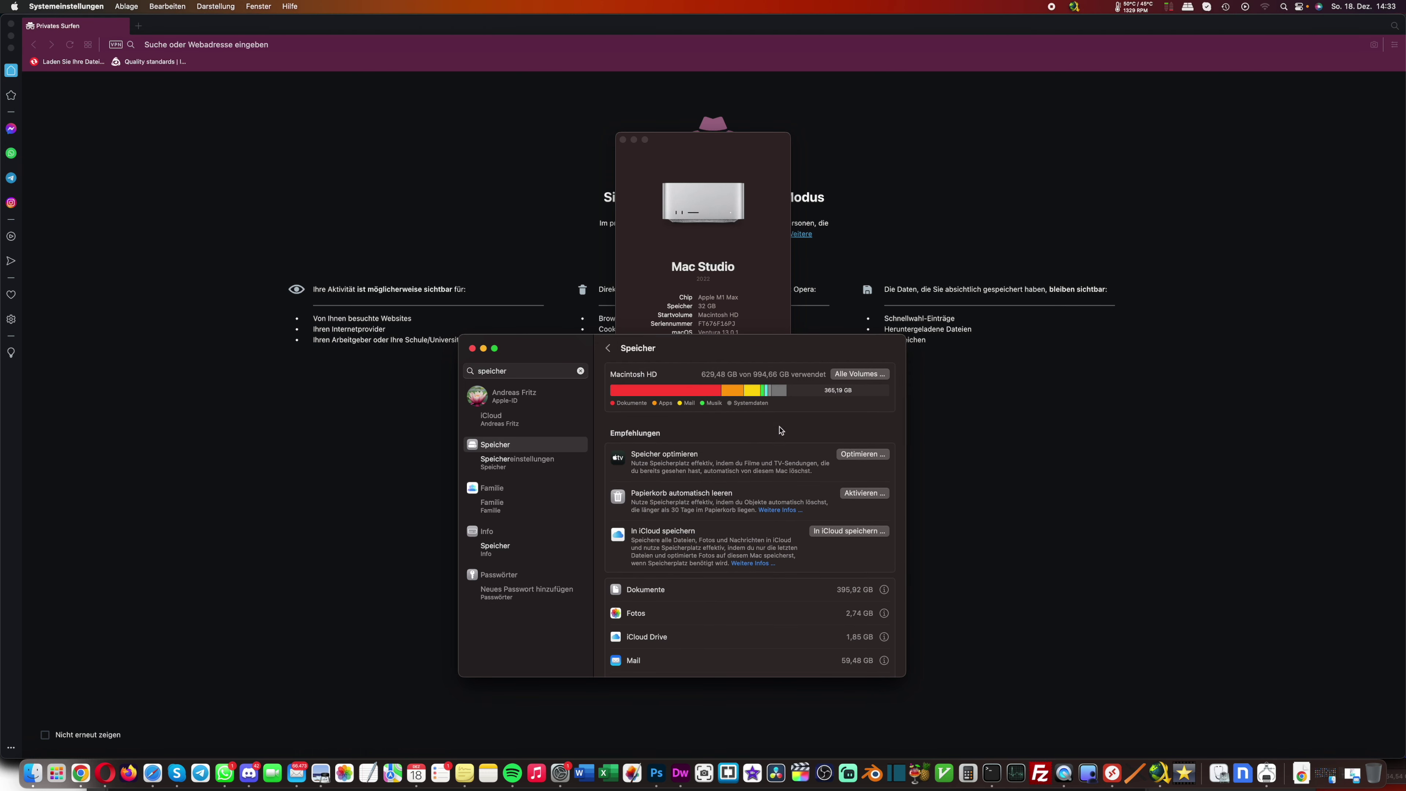
Look over the Speicher category list and view Mail's storage details
drag(717, 348, 710, 324)
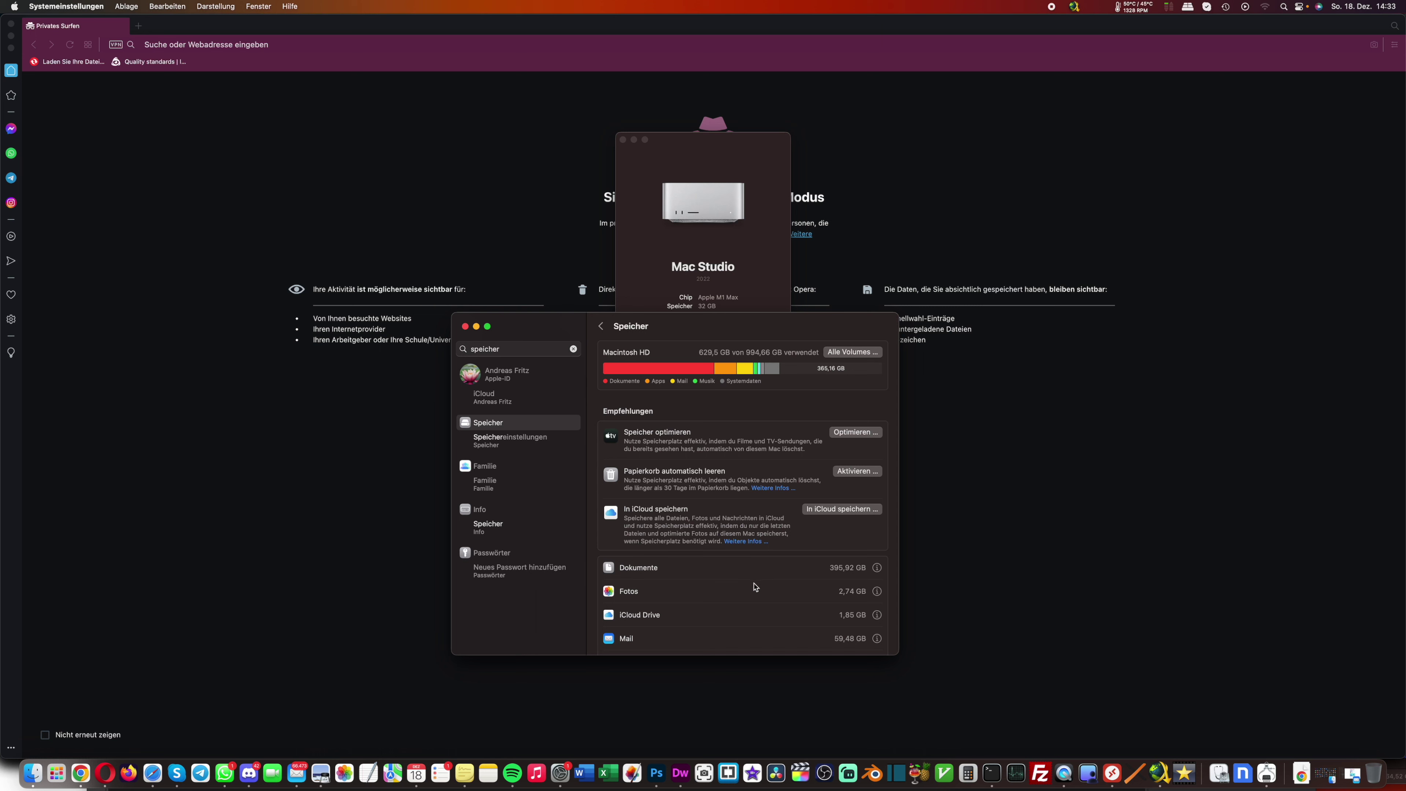
scroll(756, 587, down, 5)
scroll(696, 521, up, 5)
scroll(823, 575, down, 5)
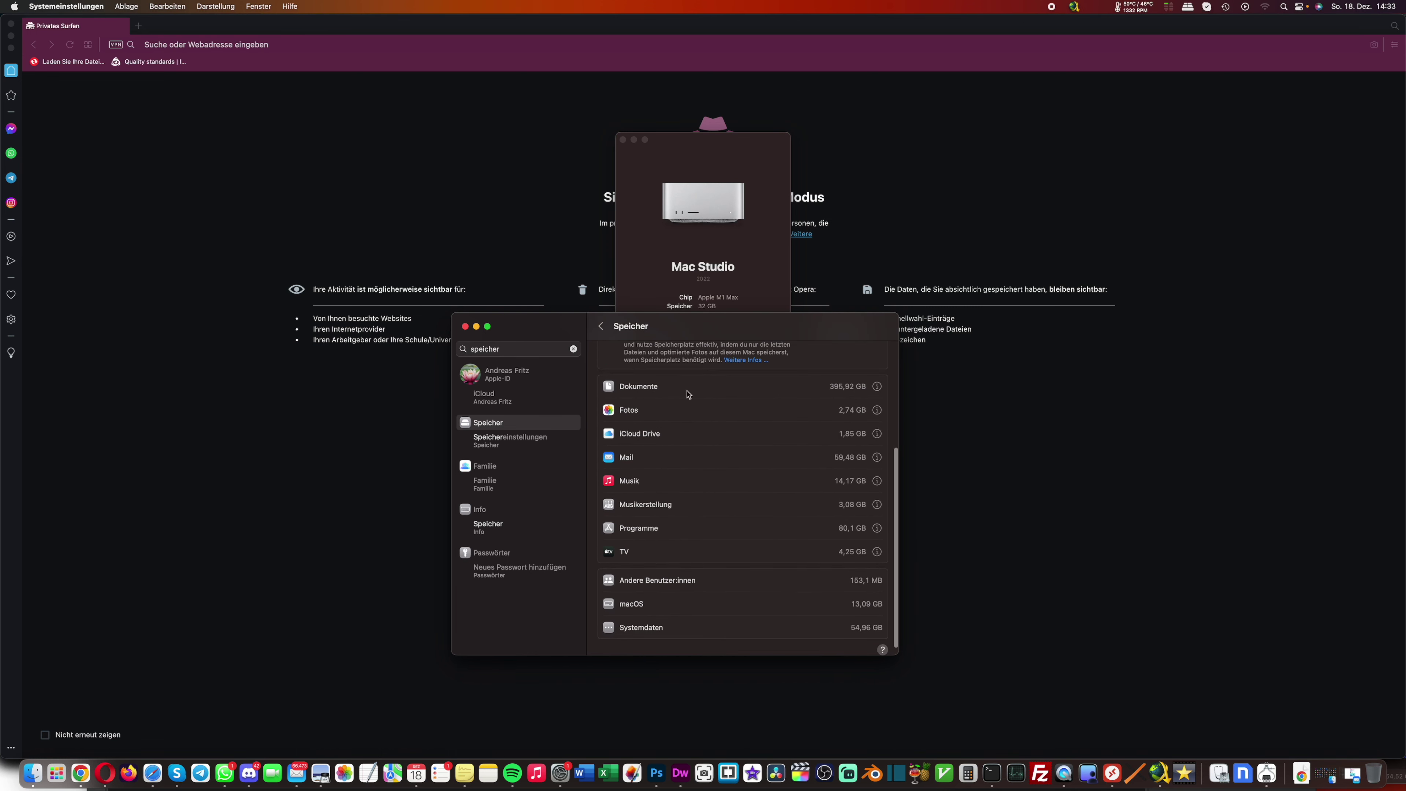
scroll(799, 570, up, 1)
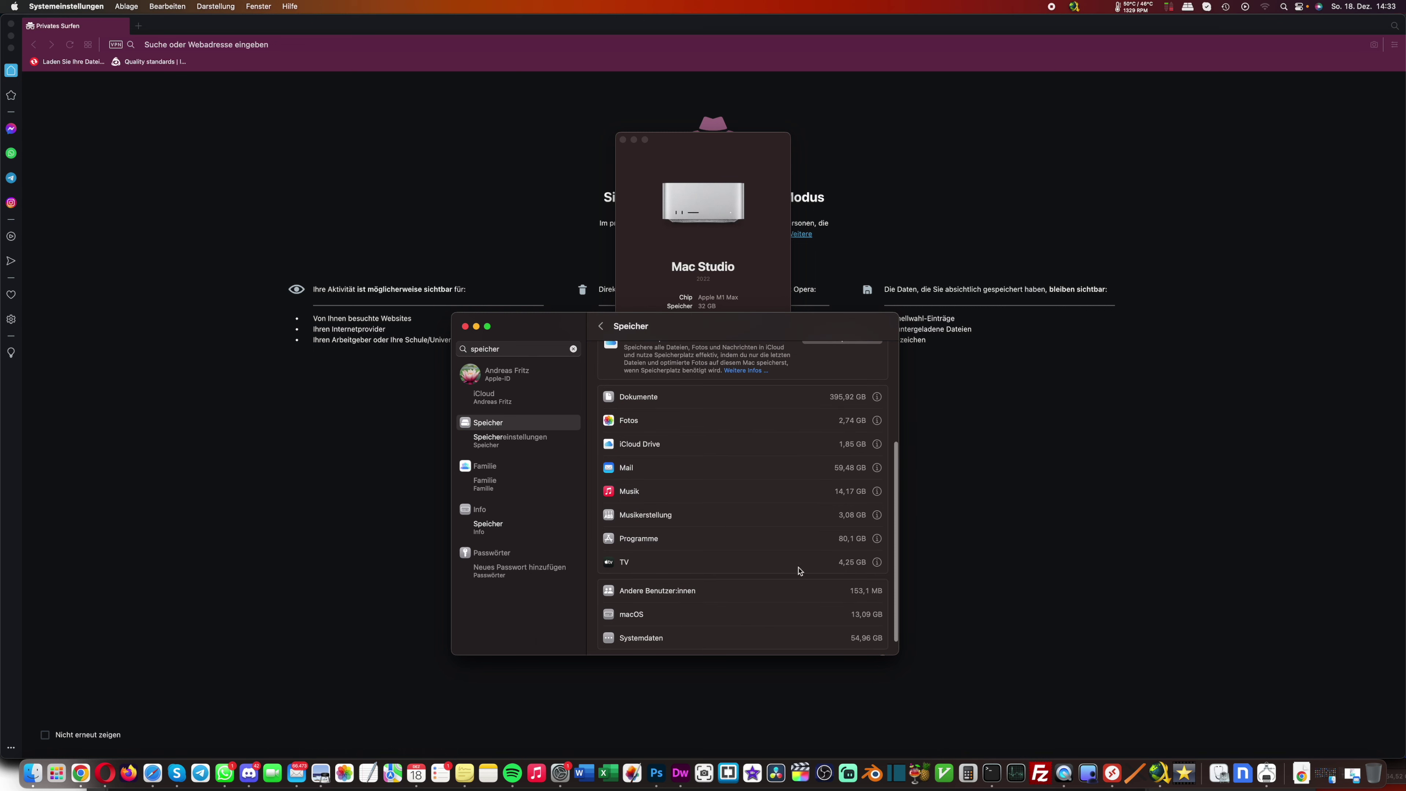
scroll(664, 498, down, 1)
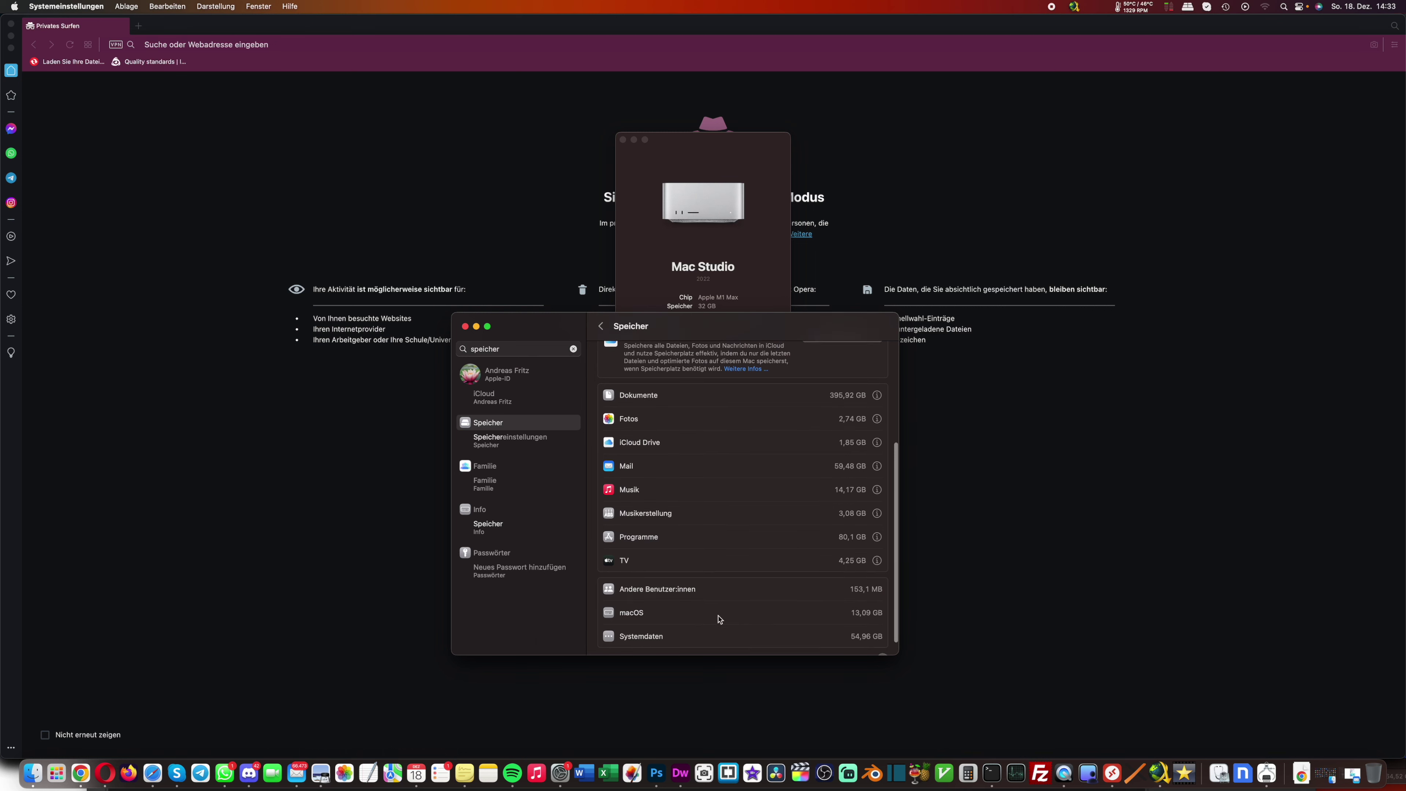
scroll(692, 432, up, 5)
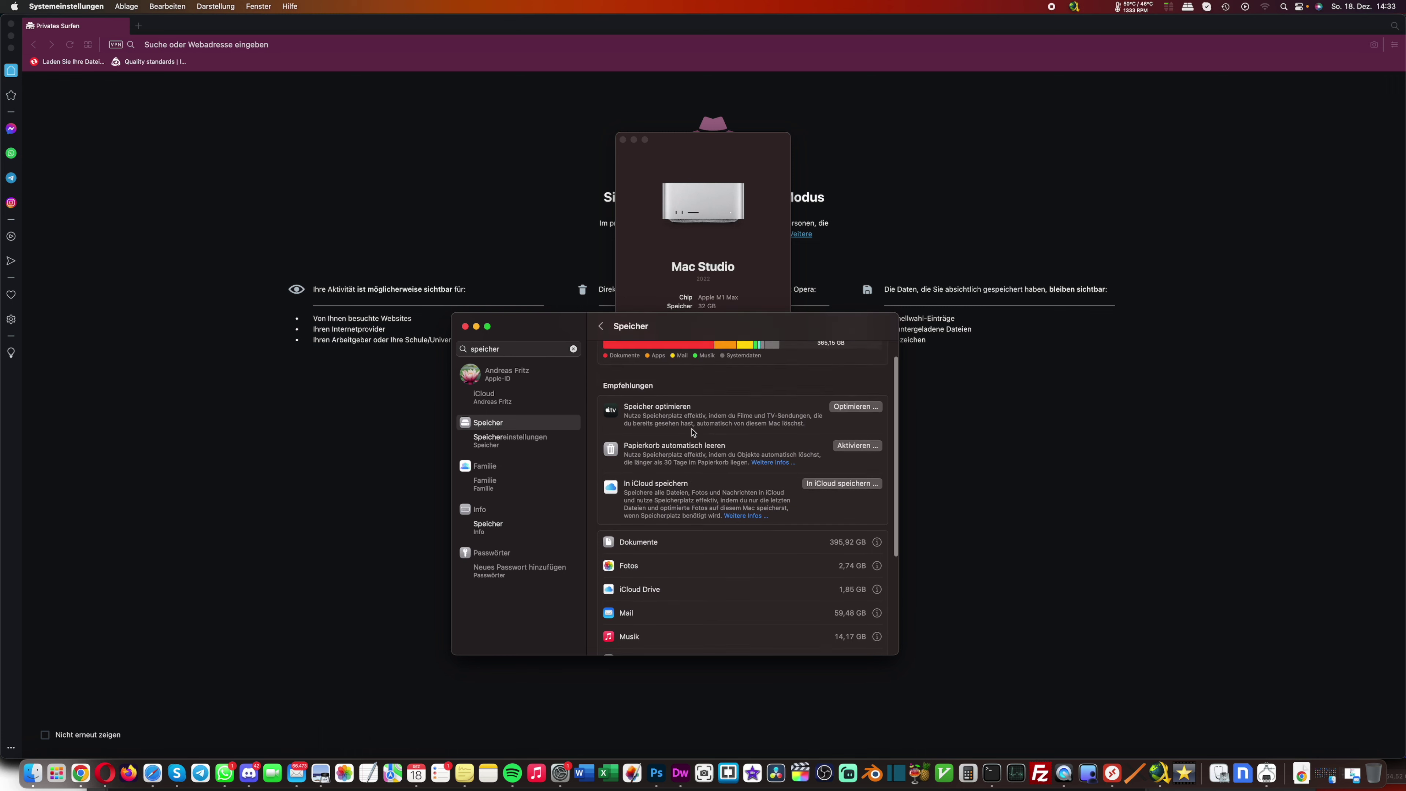
scroll(622, 451, down, 8)
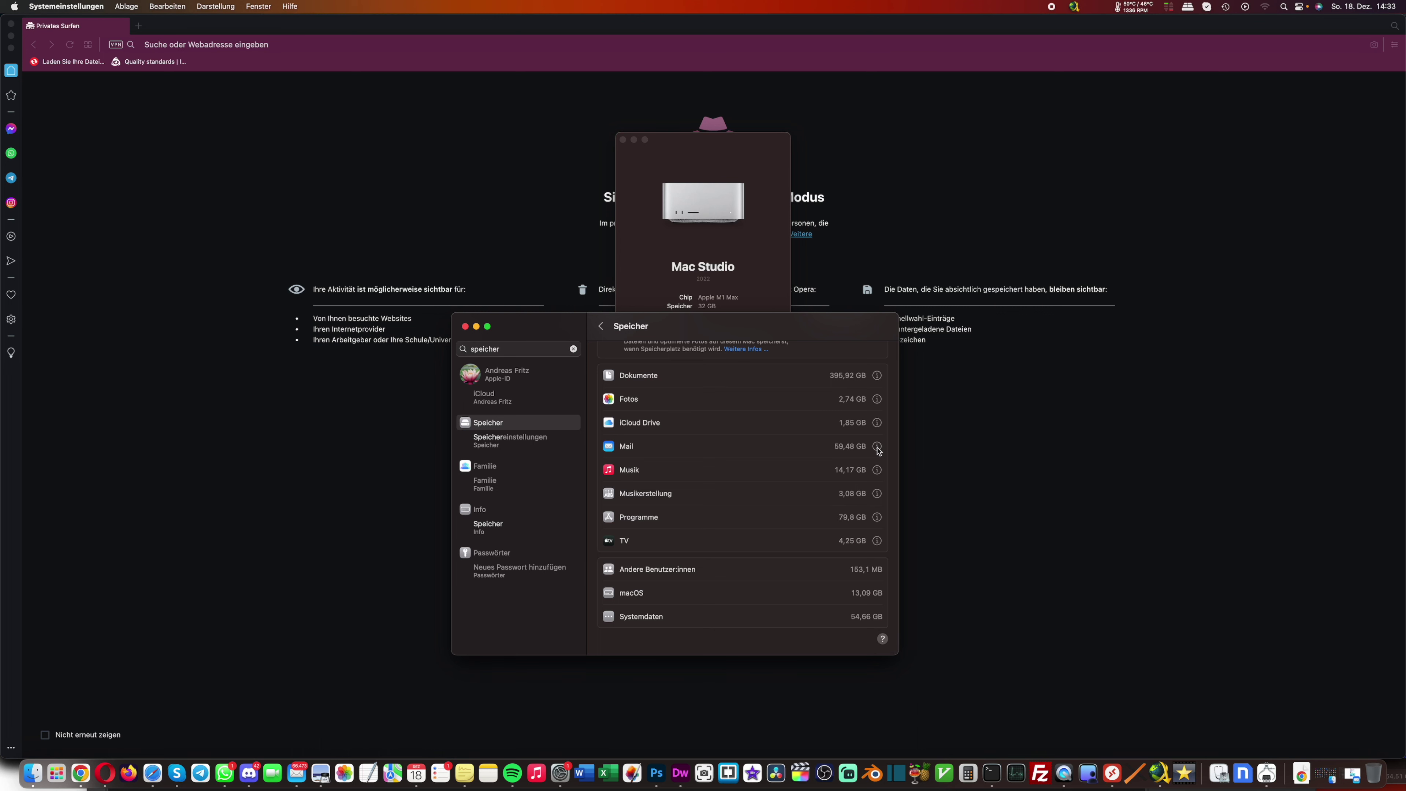
click(877, 446)
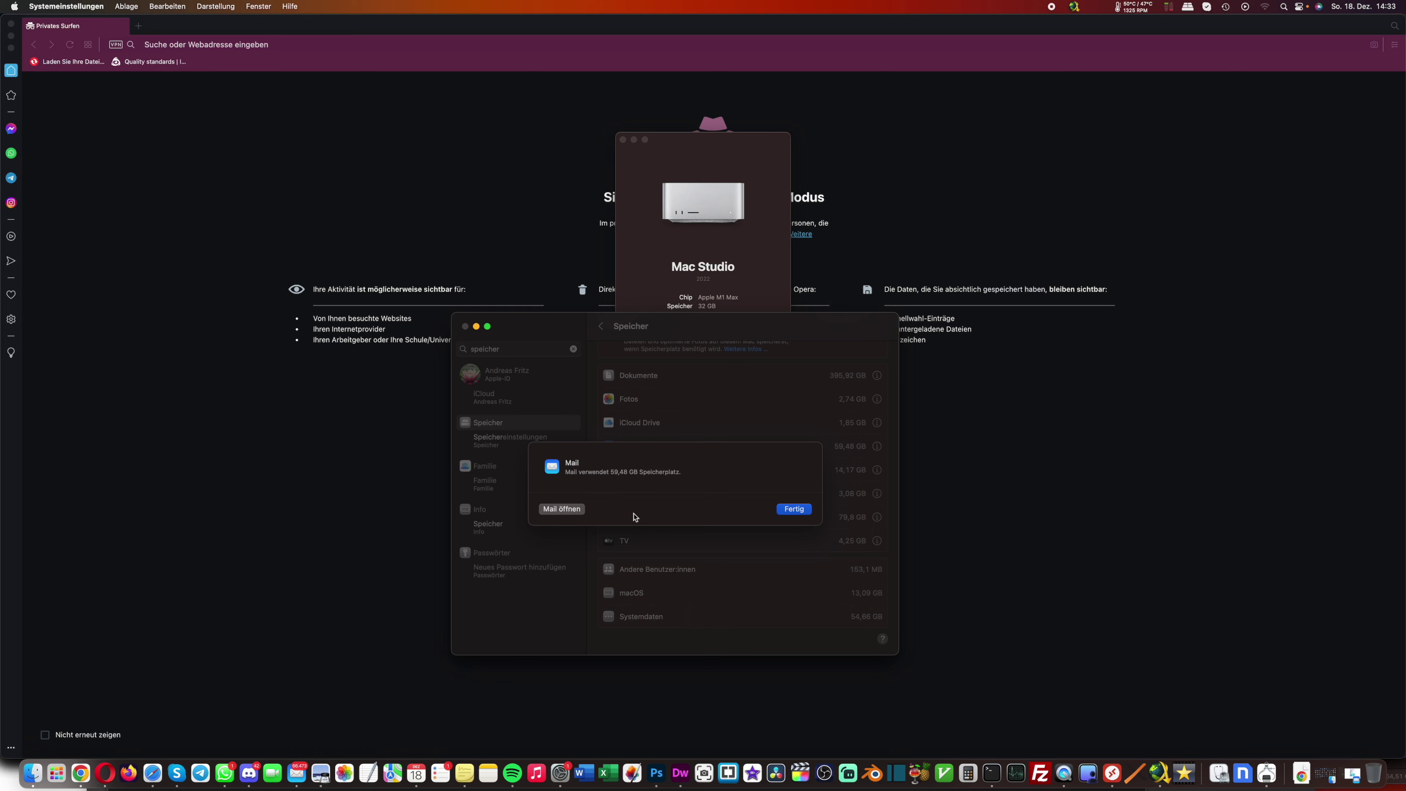
click(799, 510)
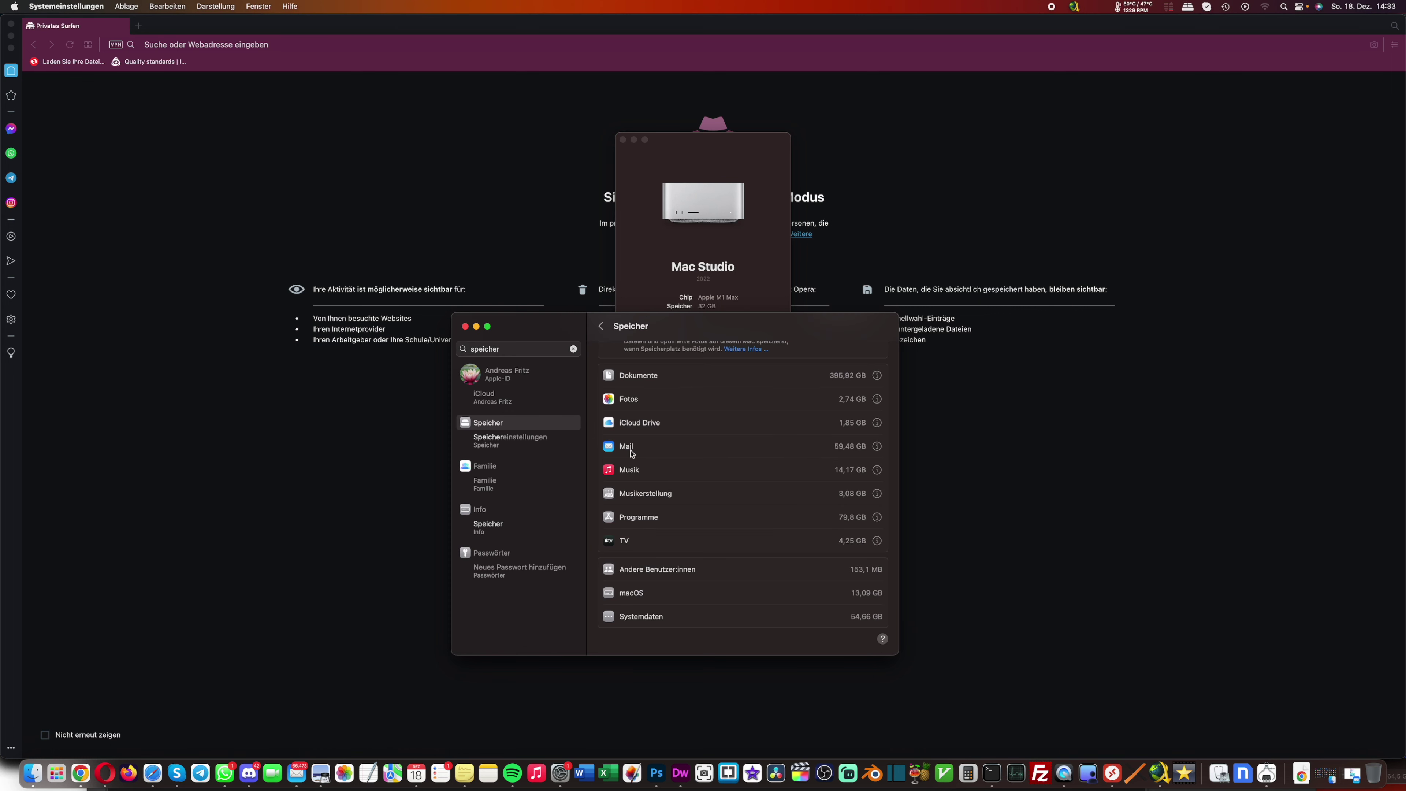
Highlight the size values for Mail (59,48 GB), Fotos (2,74 GB) and Dokumente
drag(835, 446, 865, 448)
drag(838, 400, 858, 402)
click(859, 402)
drag(857, 400, 623, 403)
click(852, 399)
drag(860, 376, 630, 378)
click(853, 538)
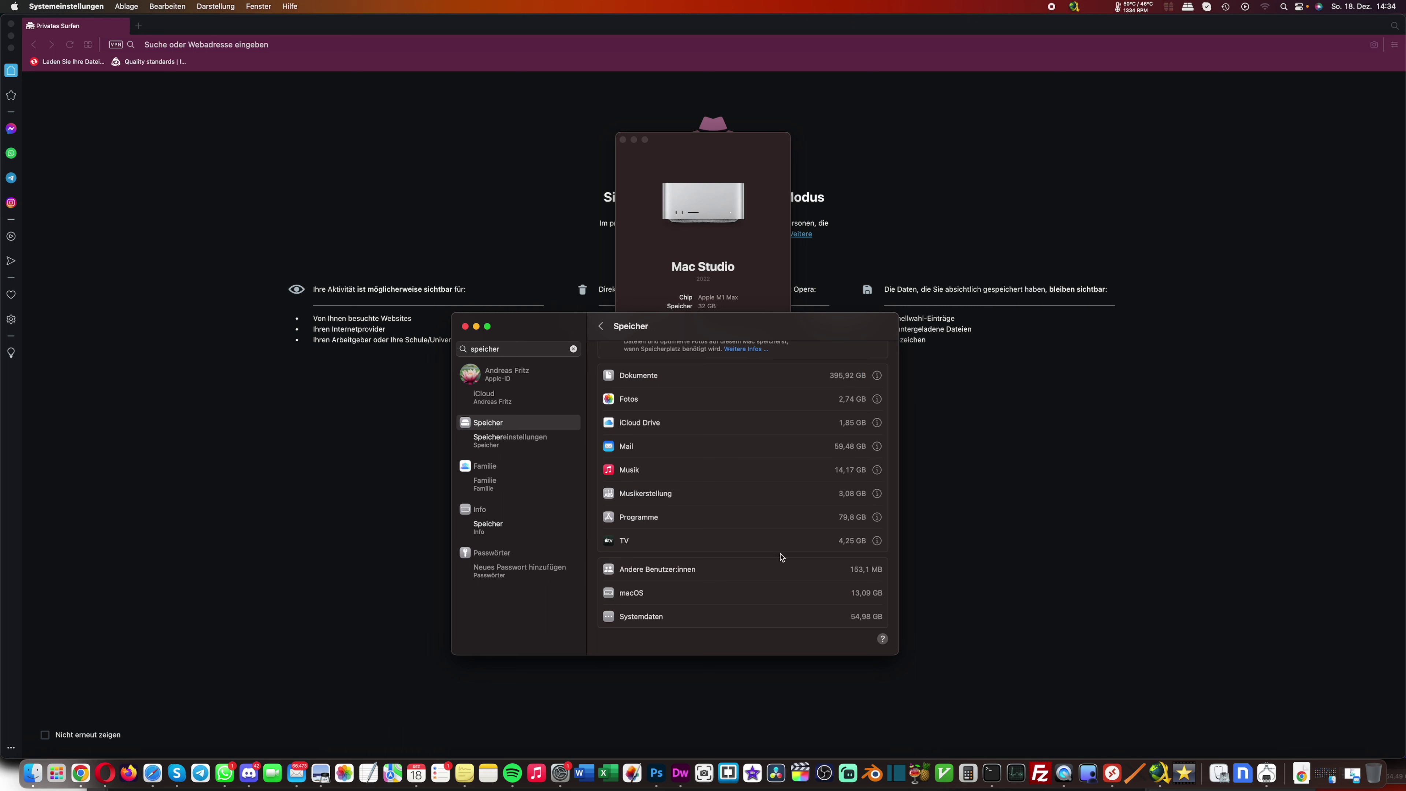
Check the apps storage list, then connect to 192.168.3.33 in Microsoft Remote Desktop
click(877, 518)
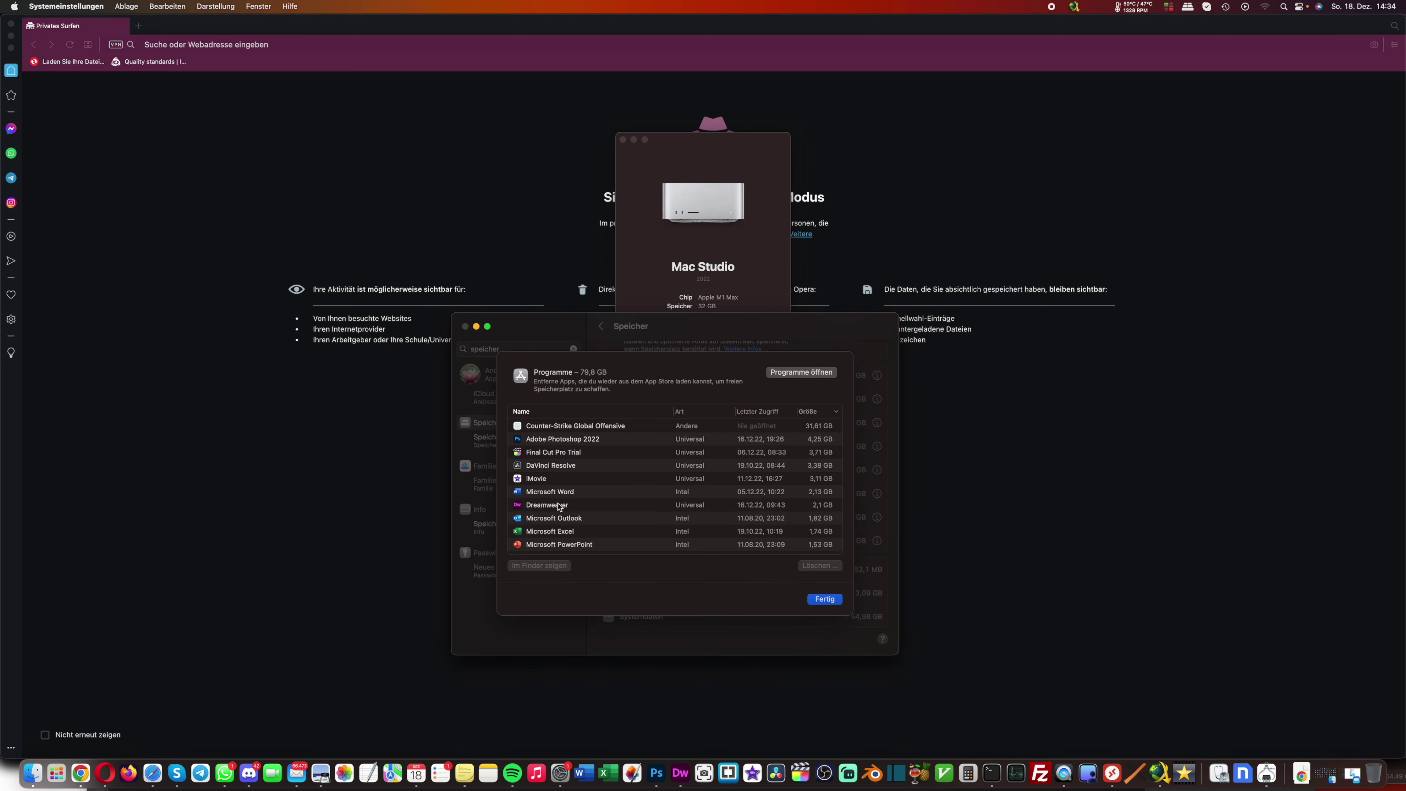
click(825, 599)
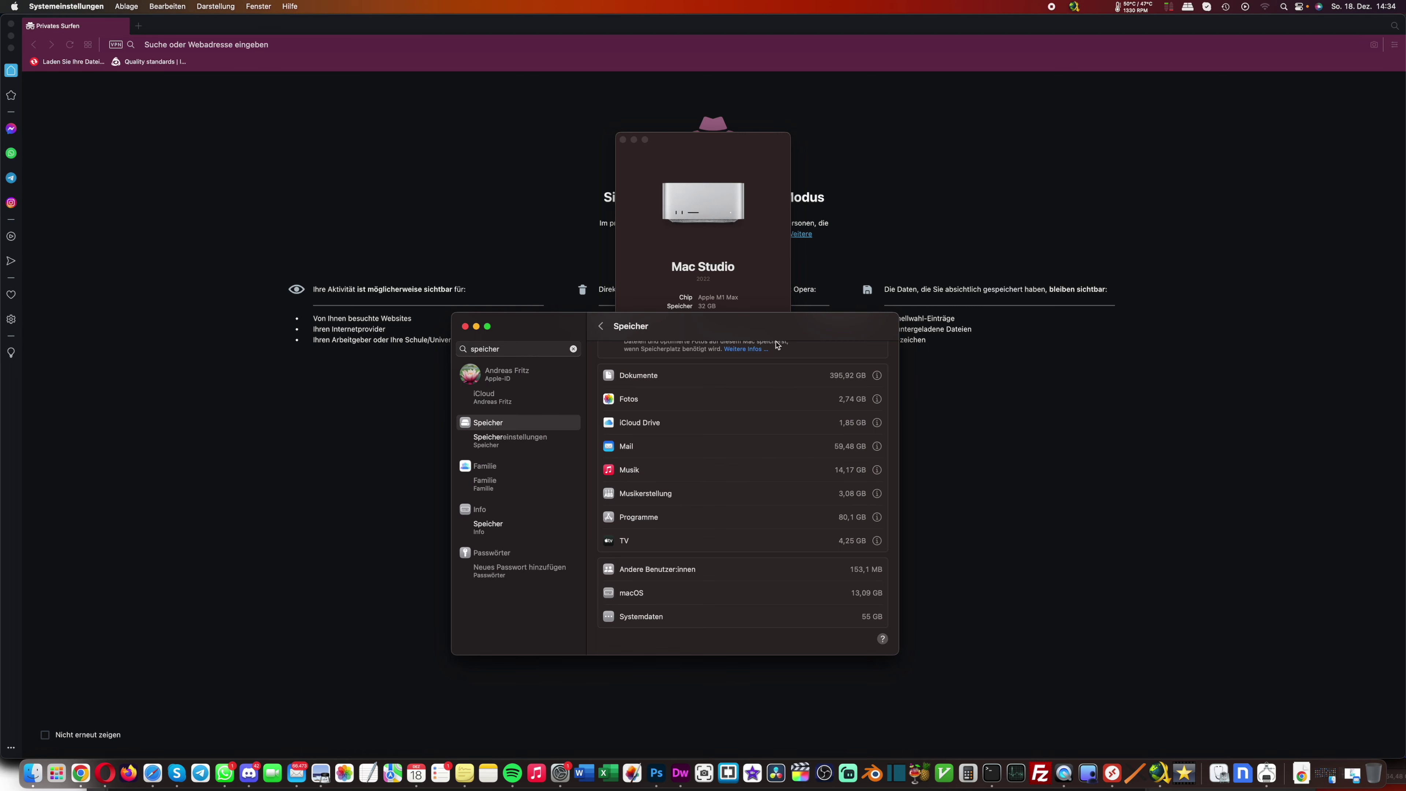
click(1113, 775)
double_click(484, 248)
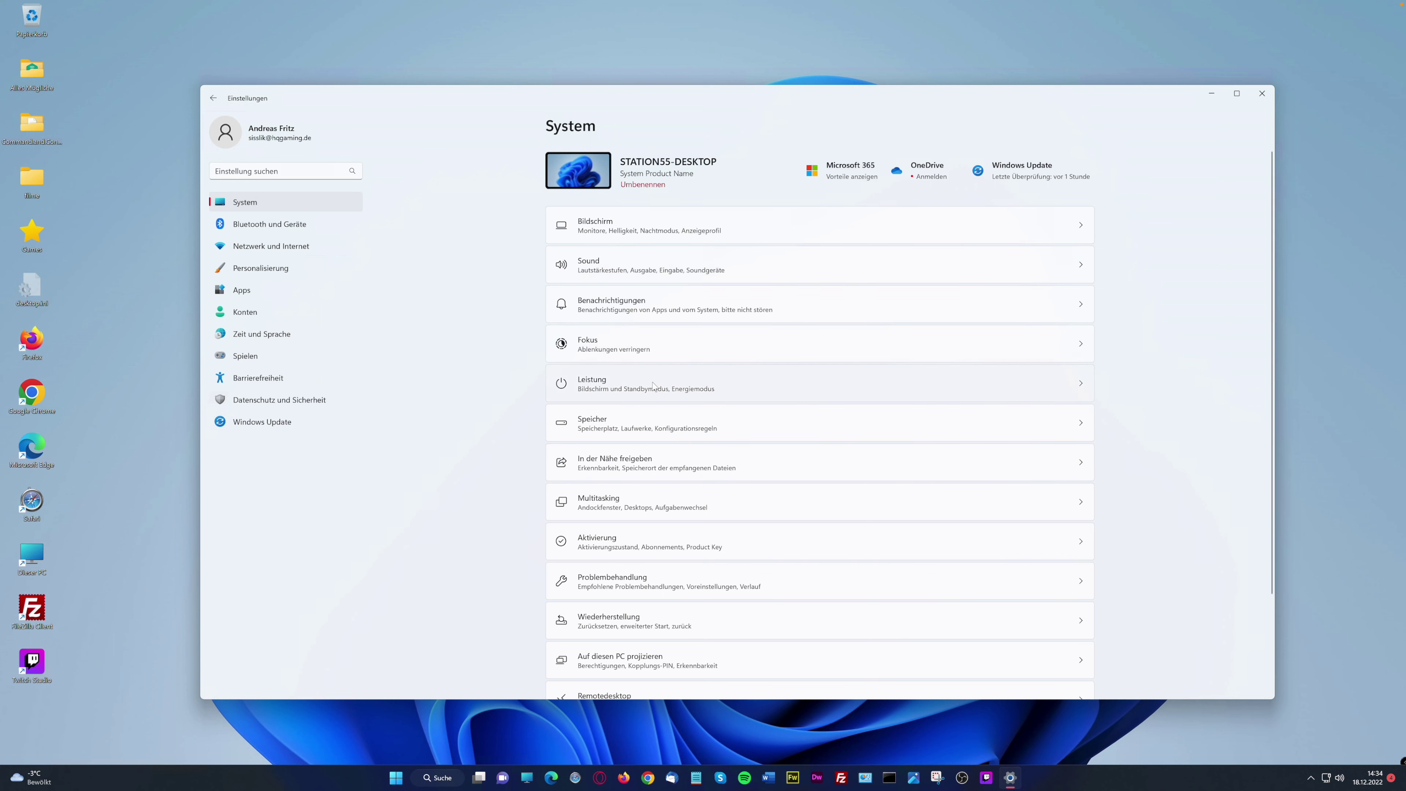
Visit Speicher, return to System, and open In der Nähe freigeben set to Alle Personen in der Nähe
click(635, 422)
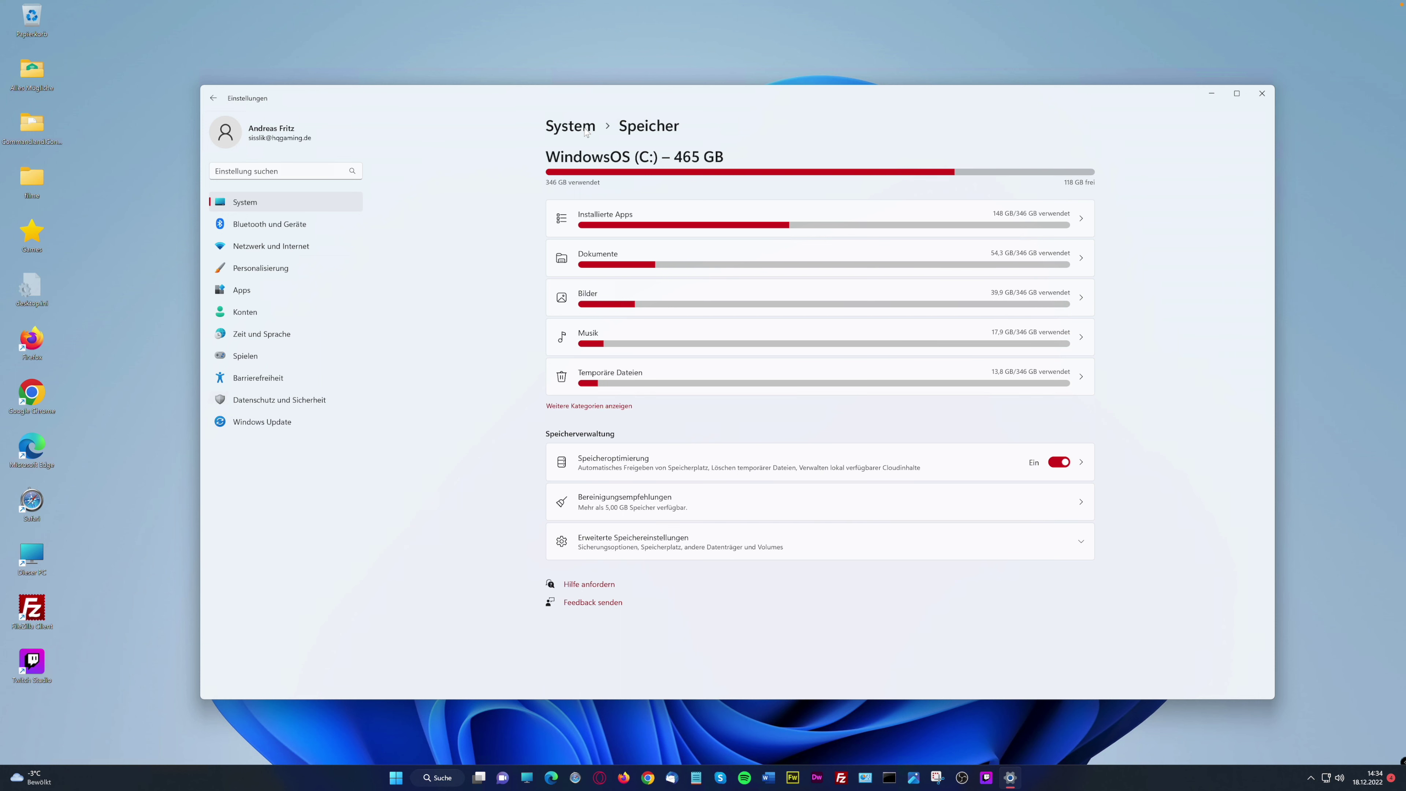
click(585, 131)
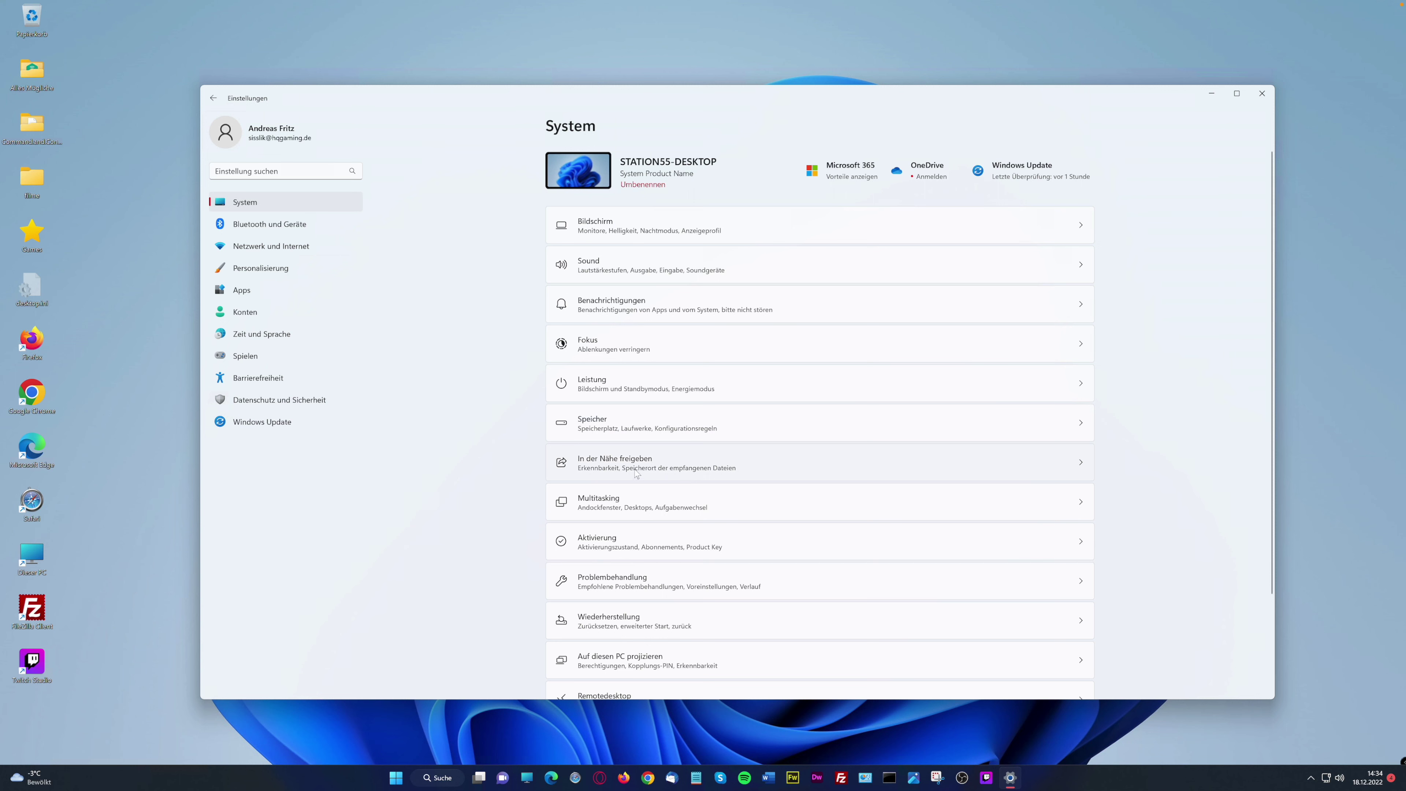
click(621, 472)
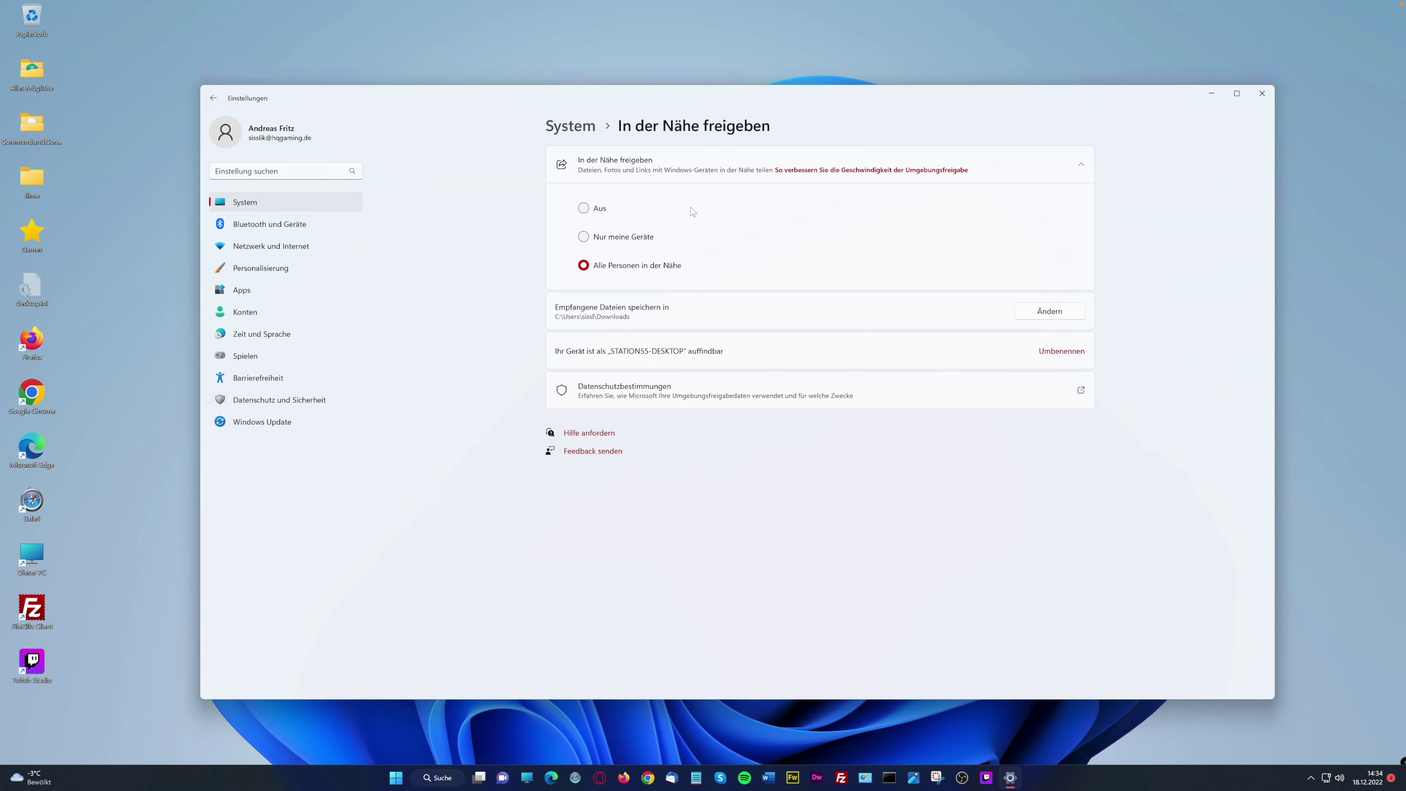
Open Multitasking, toggle Fenster andocken off and back on, and check the Edge tabs choices
click(570, 127)
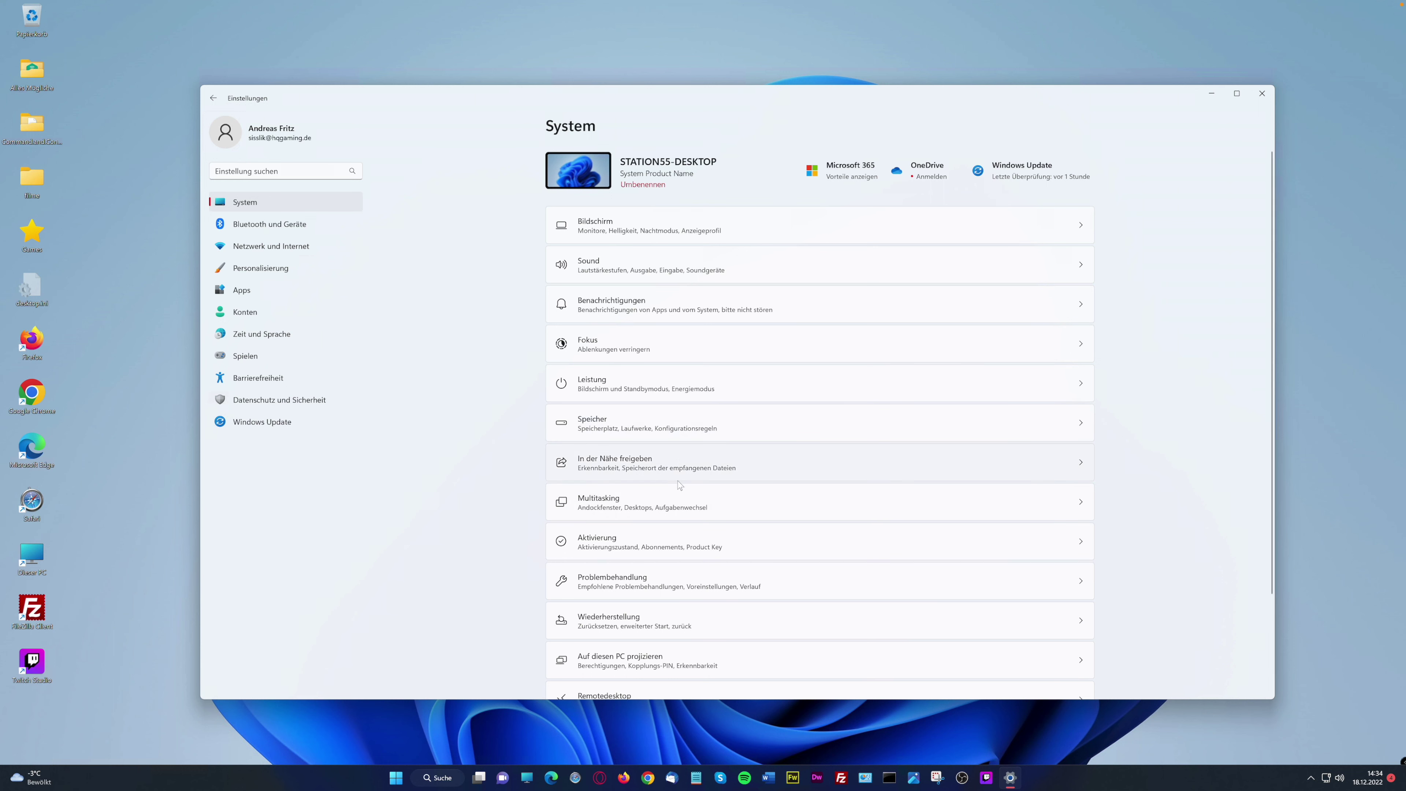
click(621, 509)
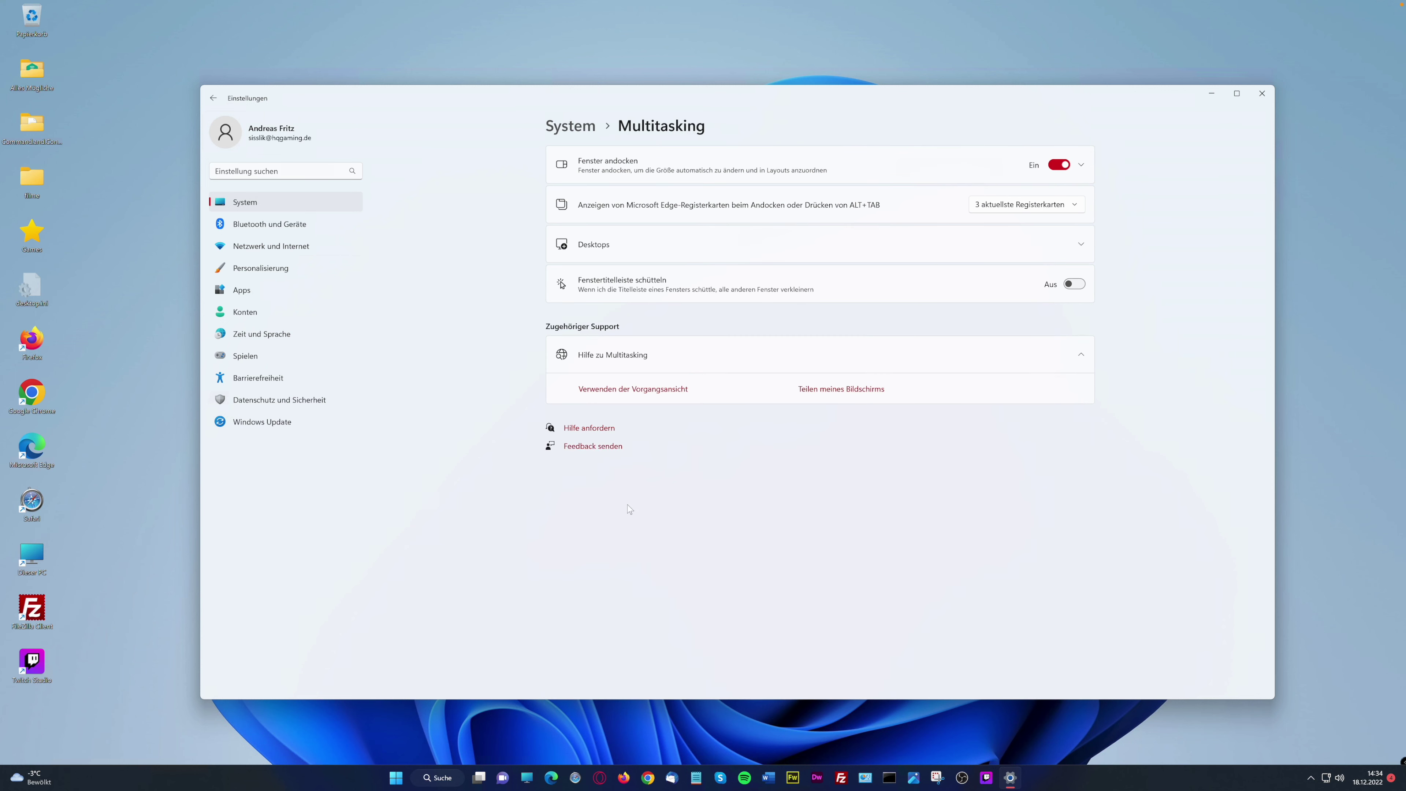
click(1058, 166)
click(1058, 167)
click(1078, 206)
click(817, 230)
Expand and collapse Desktops, switch off Fenstertitelleiste schütteln, and return to System
click(1079, 247)
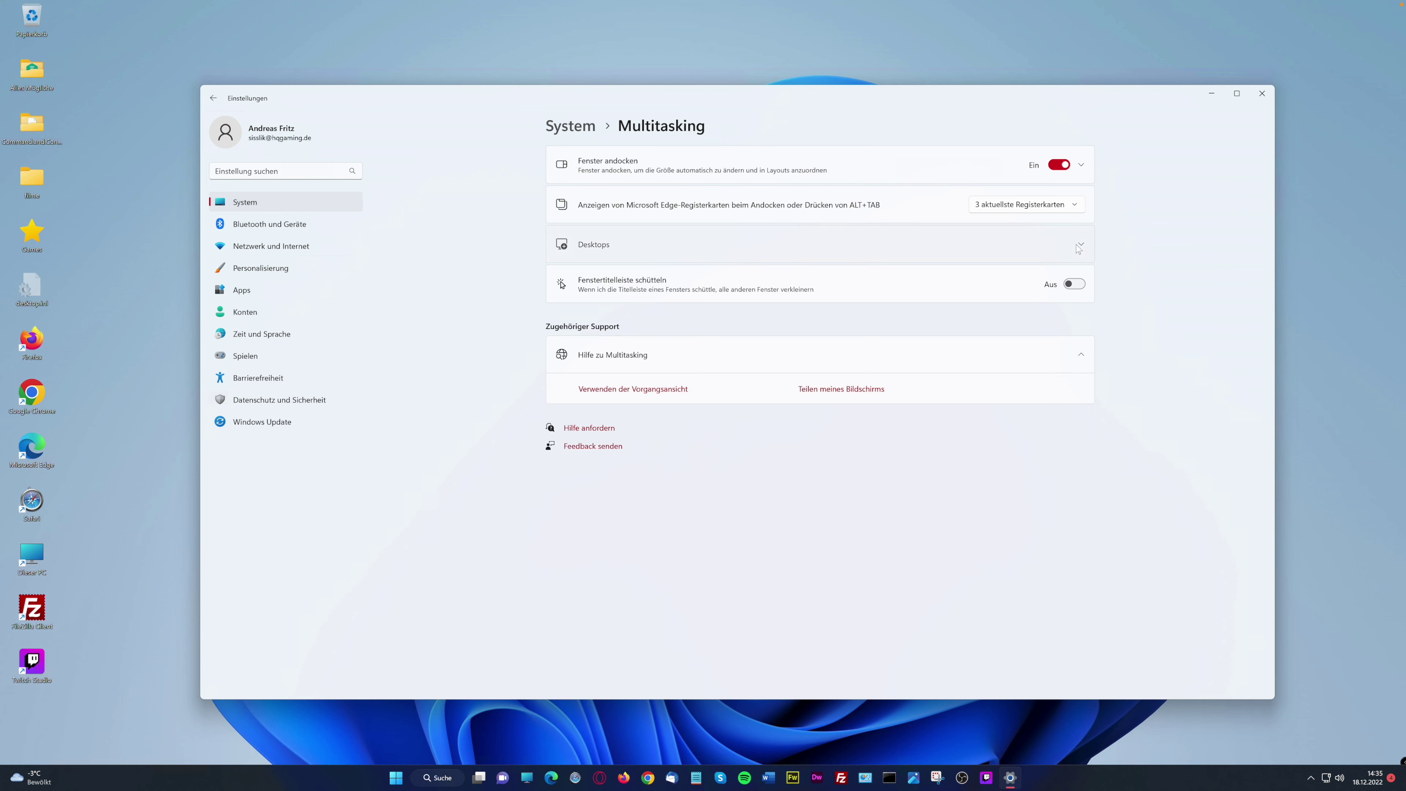
click(1080, 244)
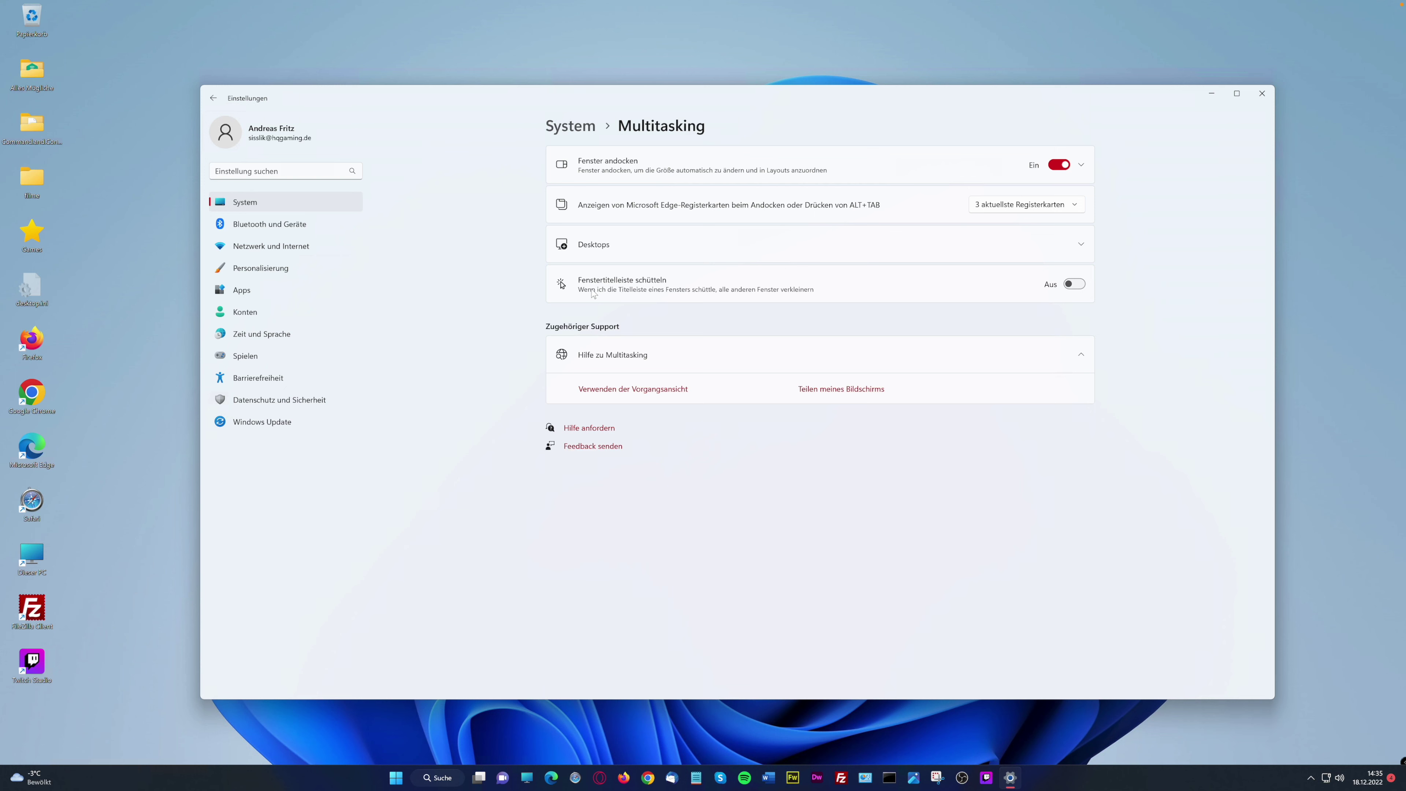
click(1075, 287)
drag(786, 98, 642, 109)
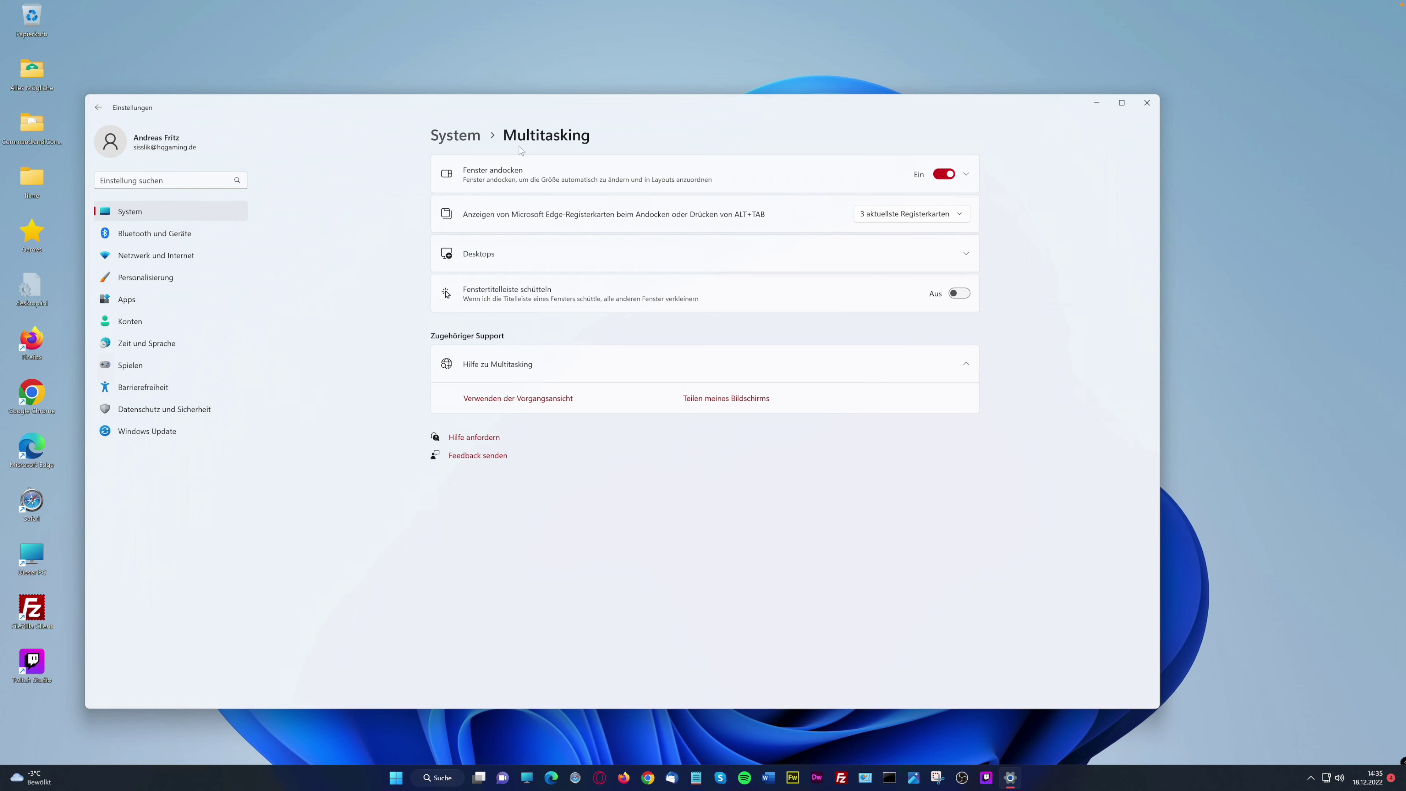
click(455, 135)
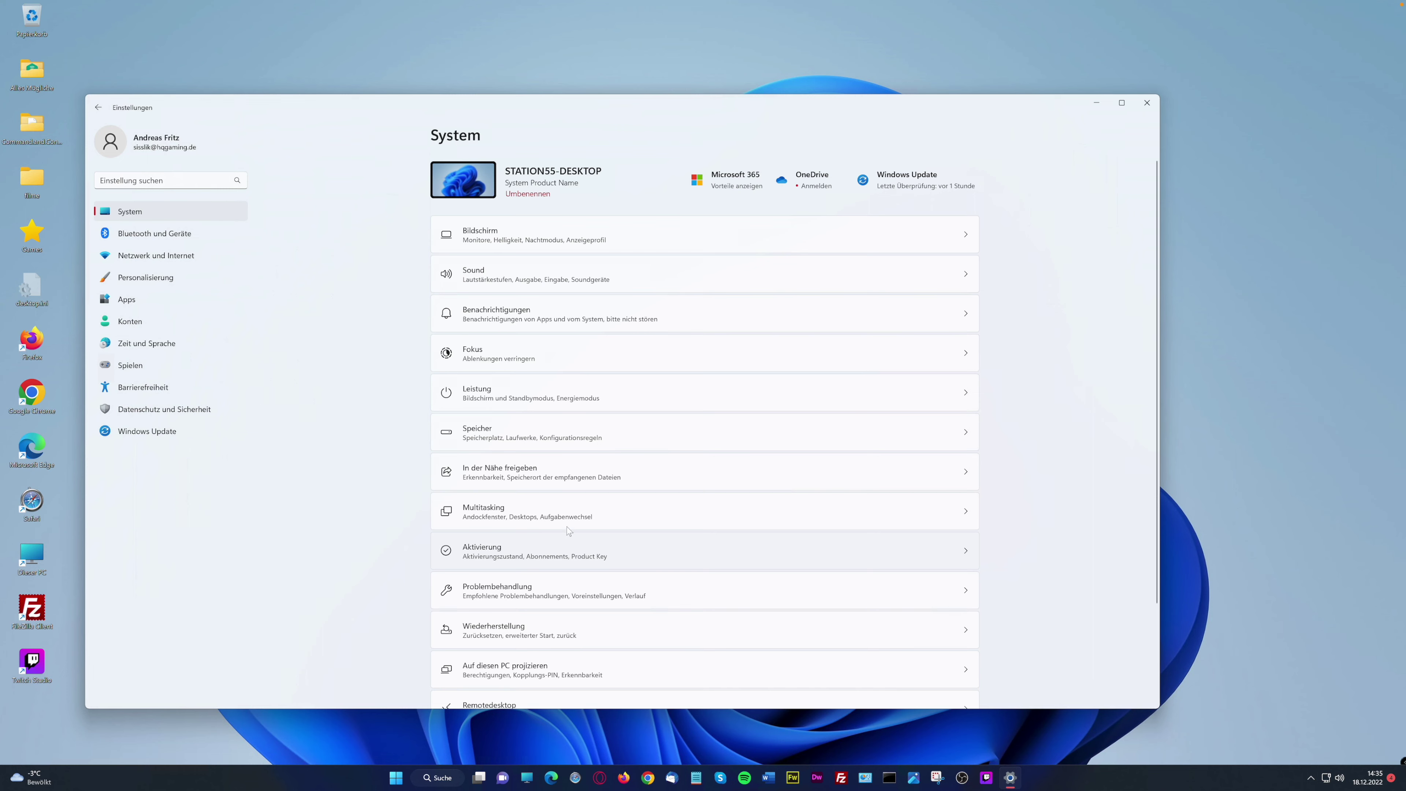
Check the Windows activation status, then view Problembehandlung's recommended troubleshooter history
click(551, 542)
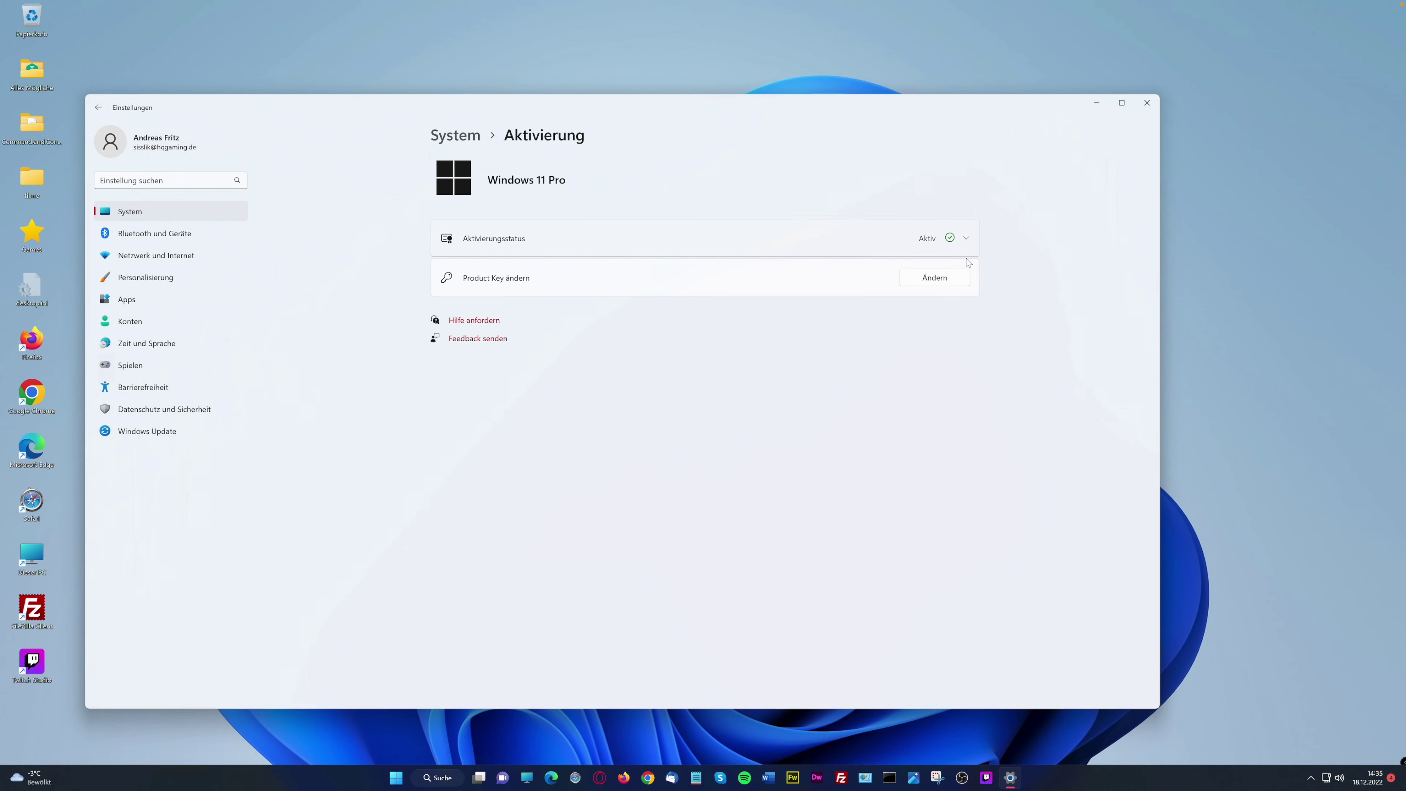
click(469, 140)
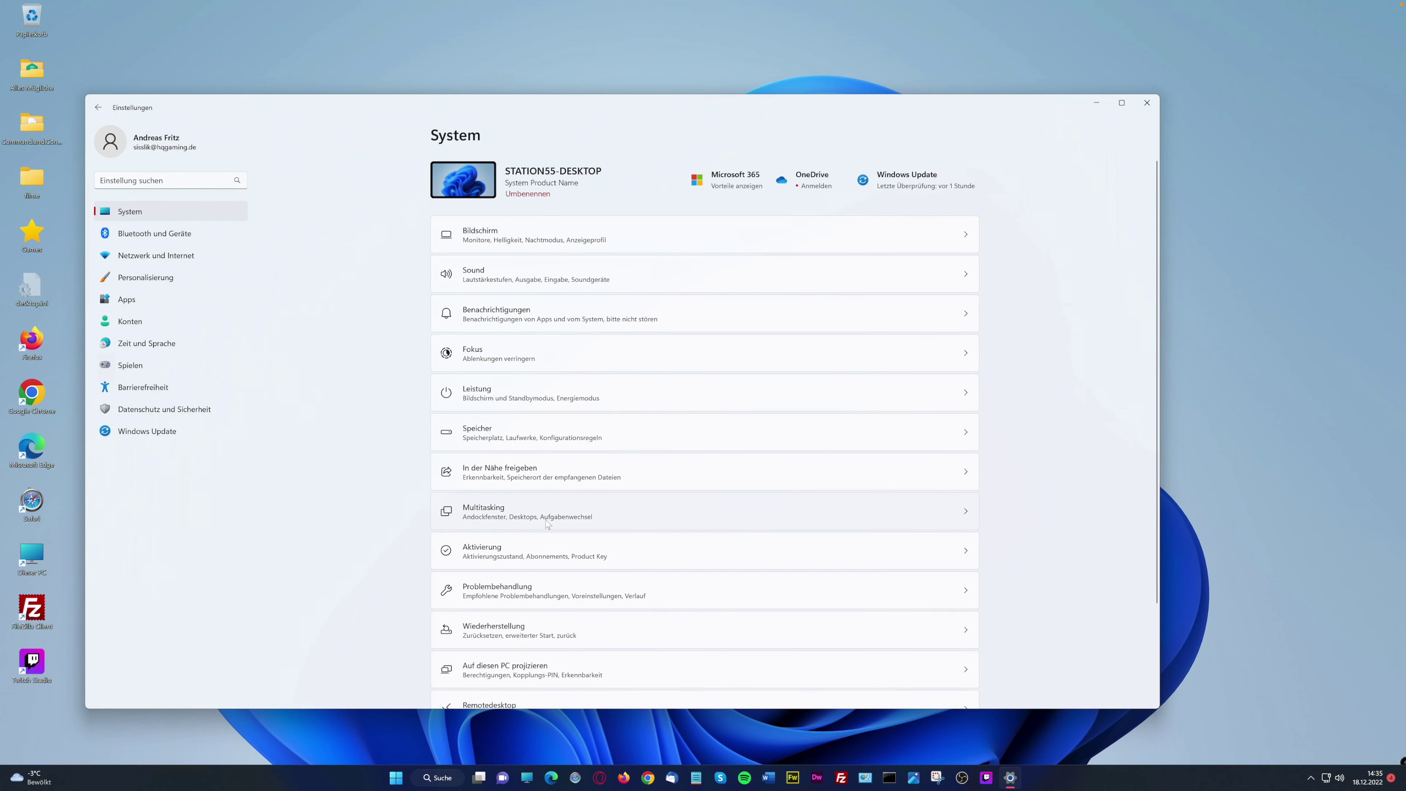
click(532, 598)
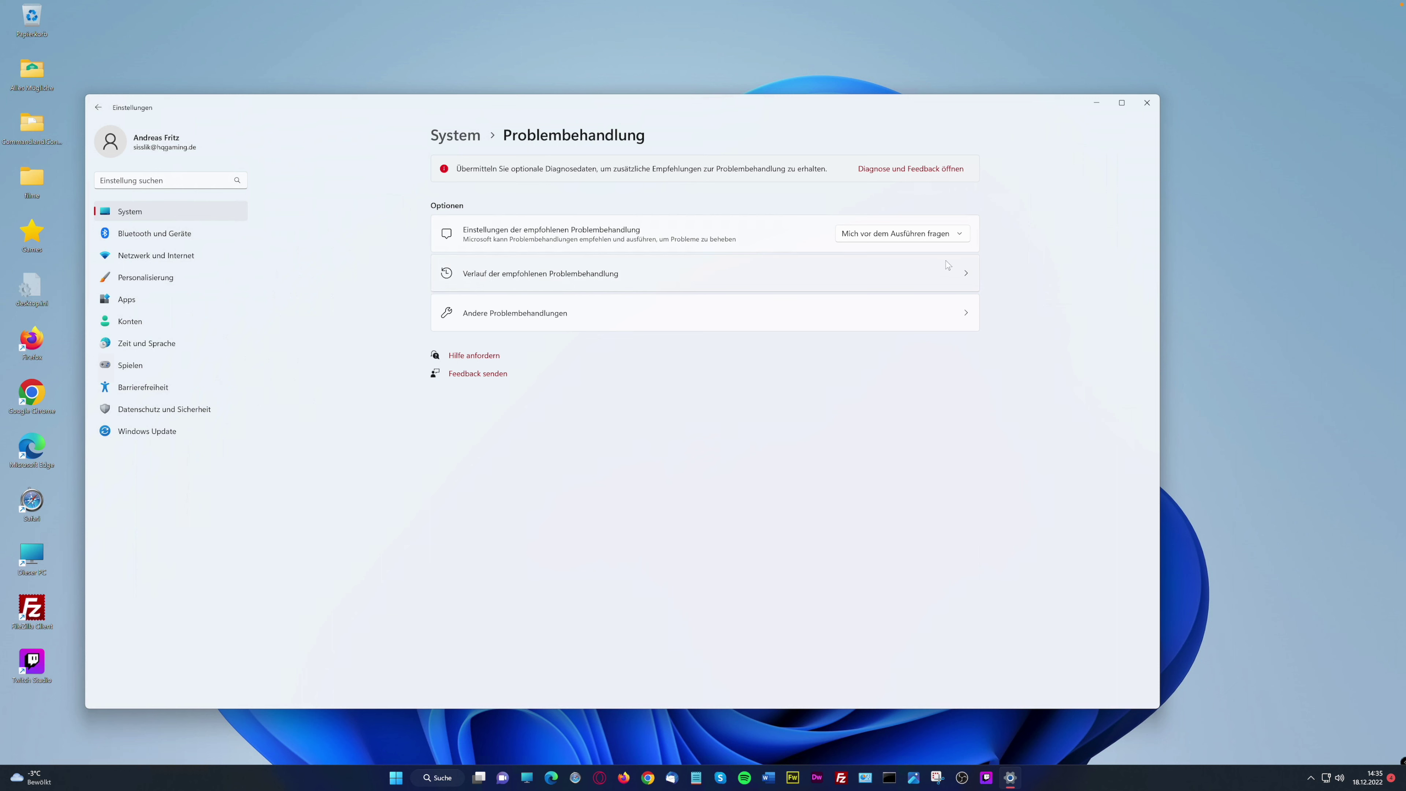
click(952, 272)
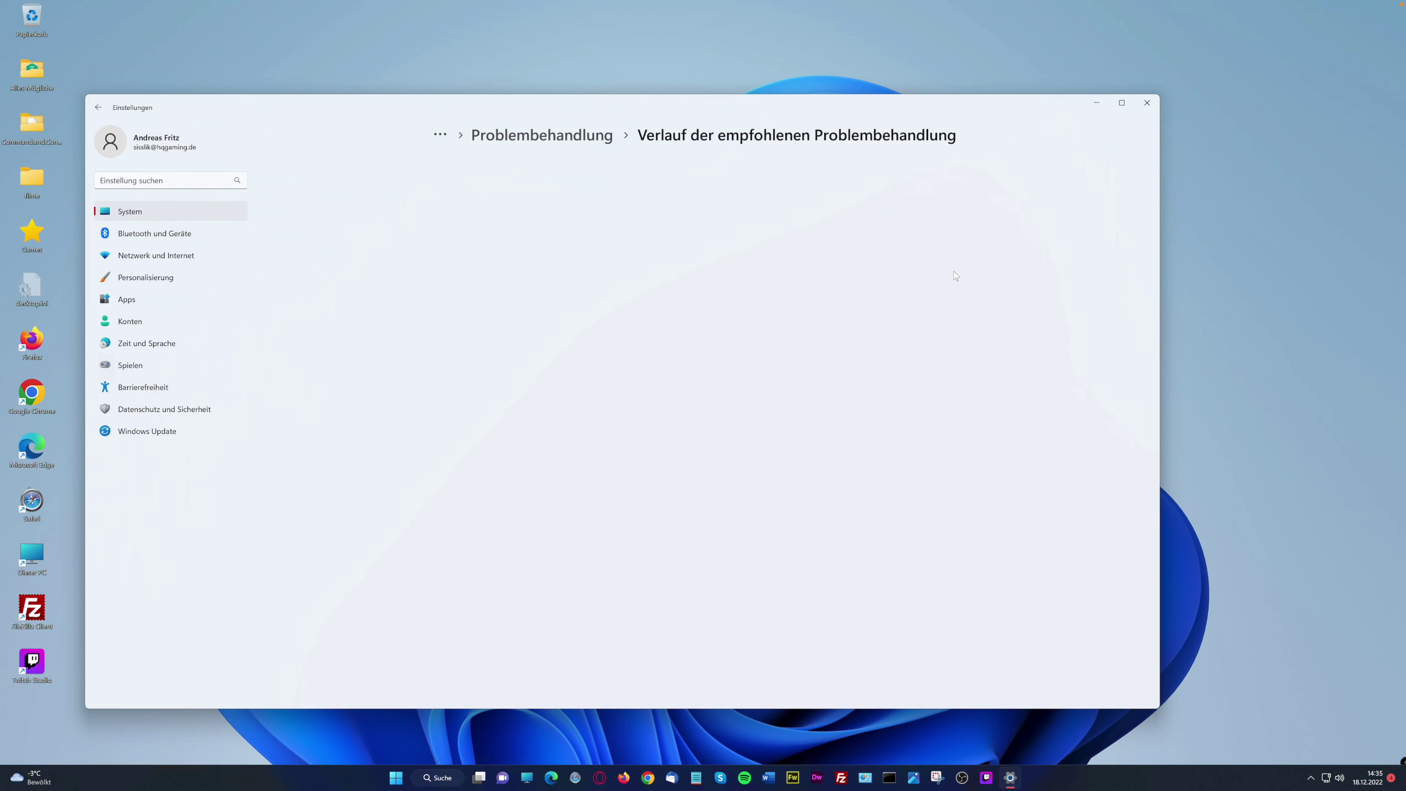
click(549, 136)
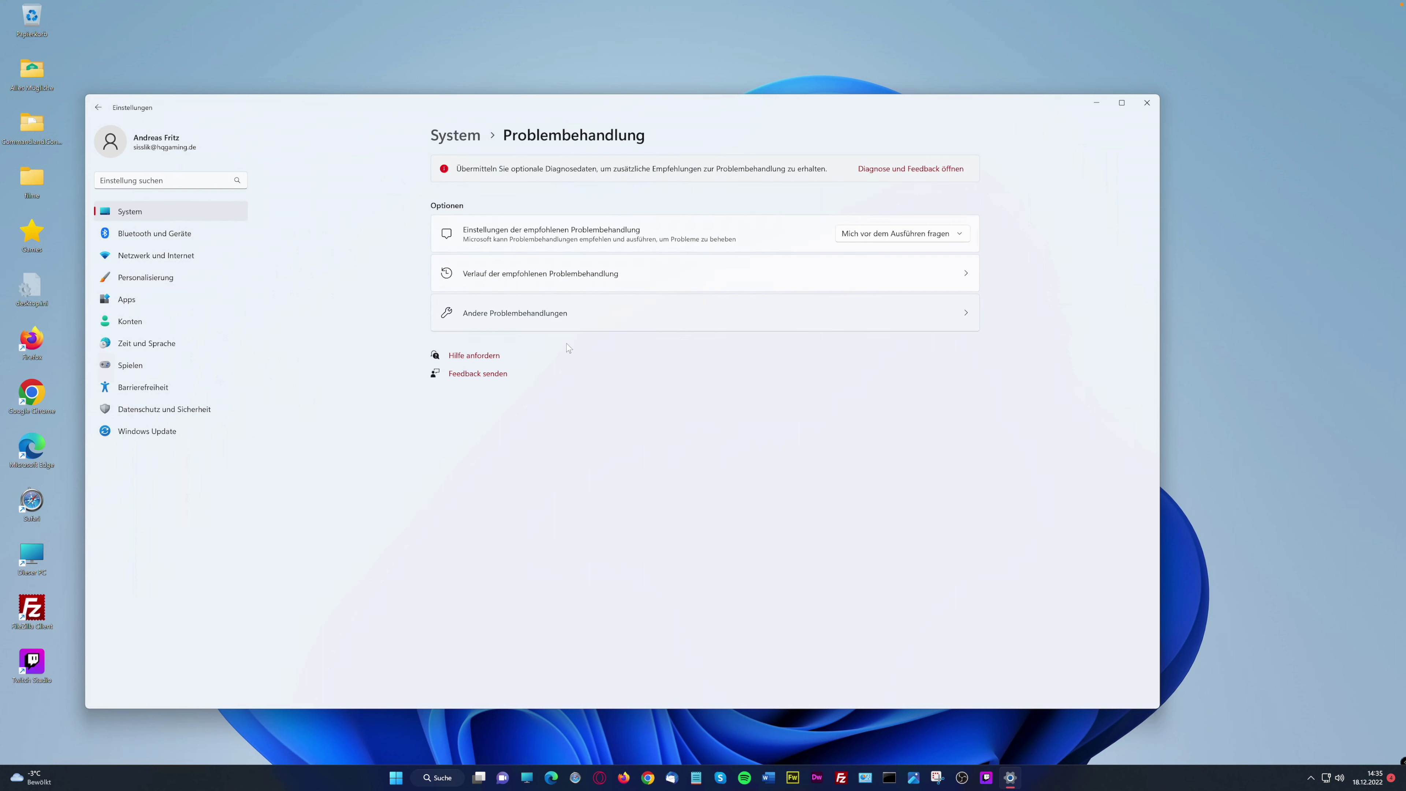
Try the audio recording troubleshooter in Andere Problembehandlungen, dismiss its error, and go back
click(554, 312)
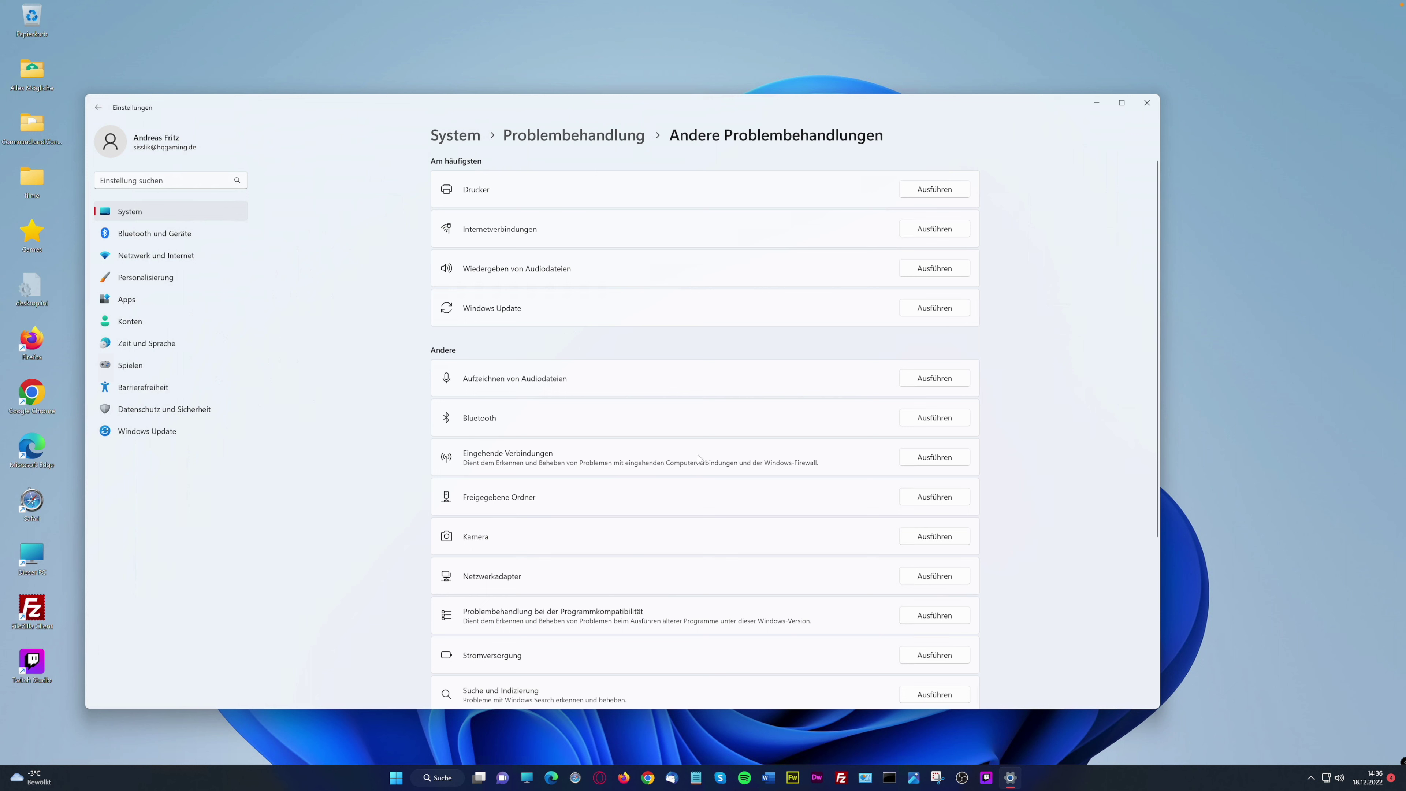
click(934, 378)
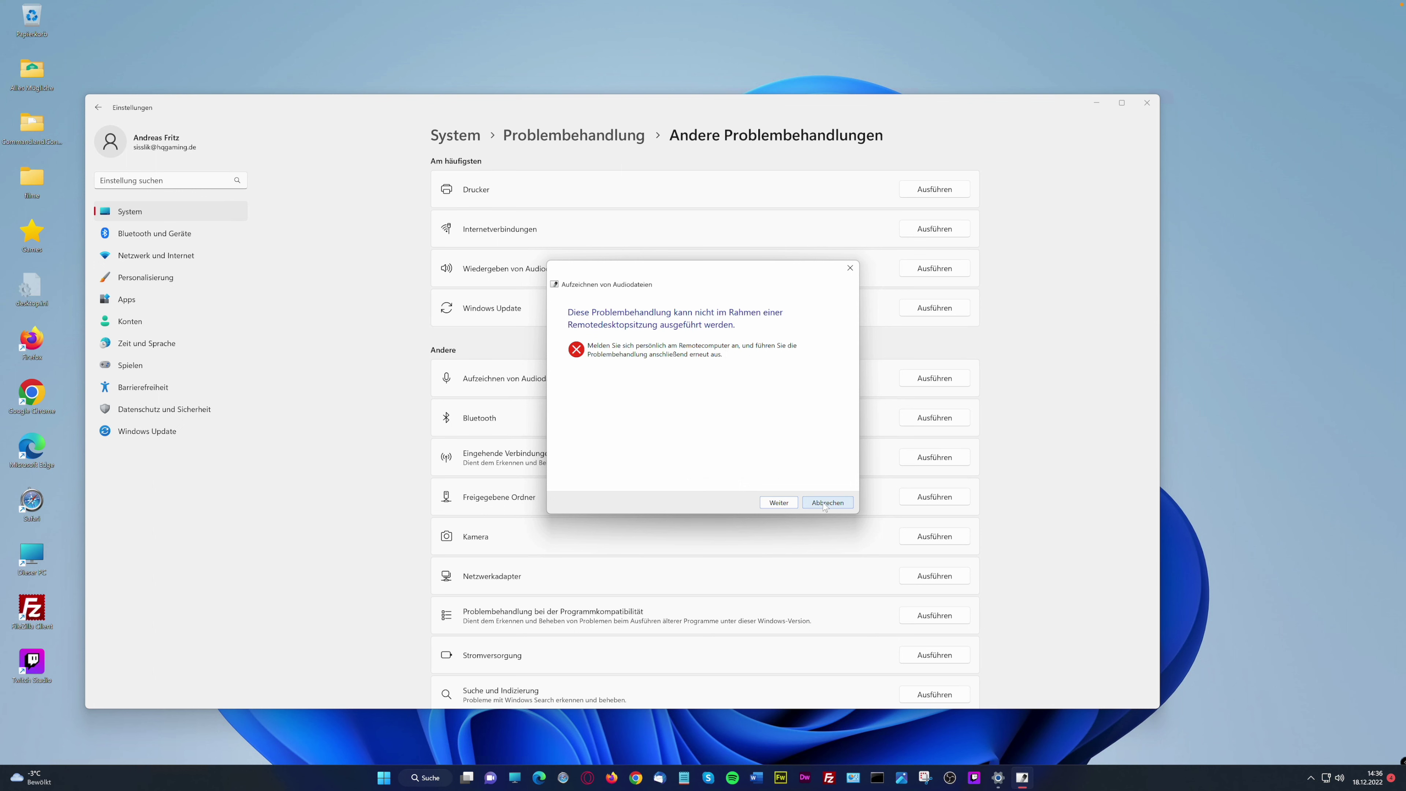
click(809, 504)
click(603, 137)
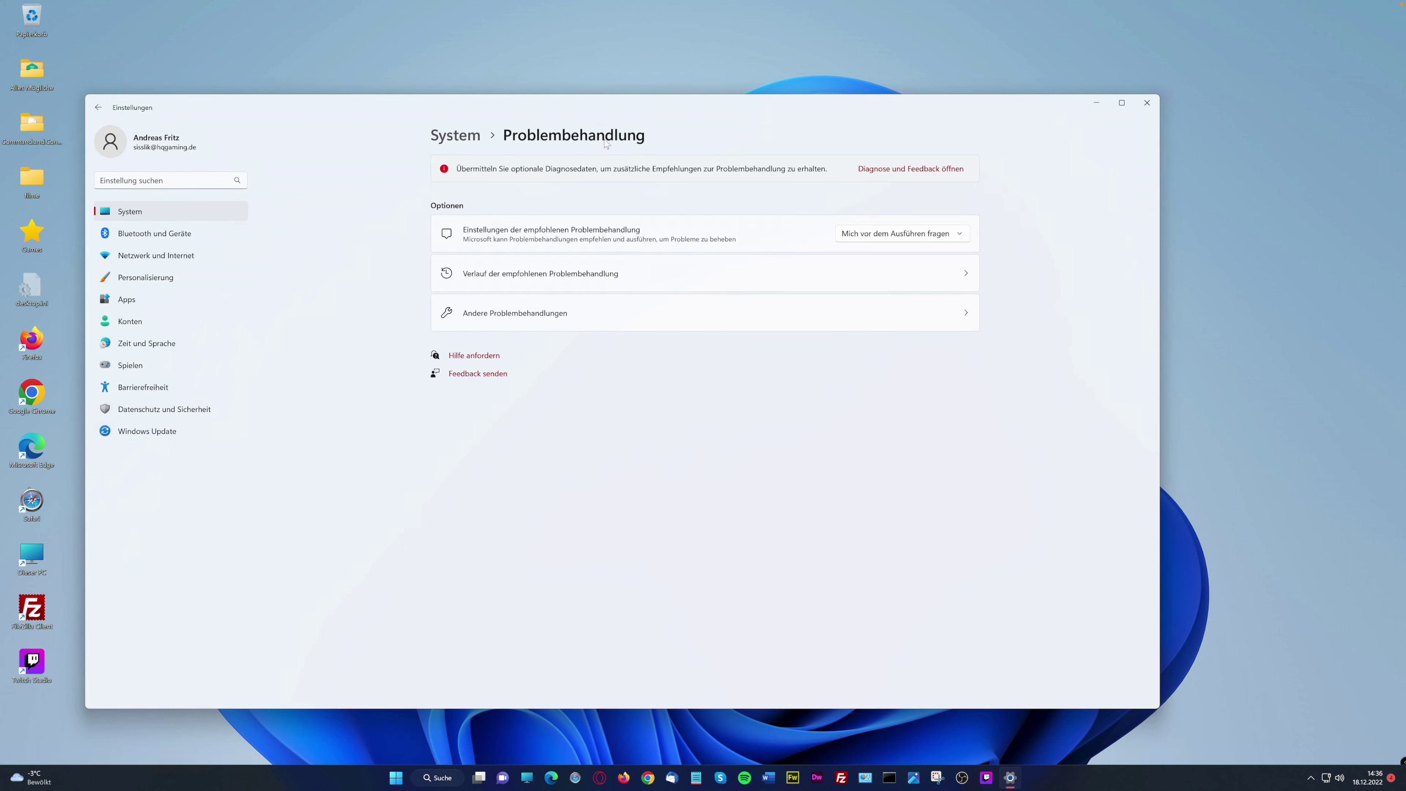
Return to System and open Wiederherstellung, where Diesen PC zurücksetzen is available
click(455, 136)
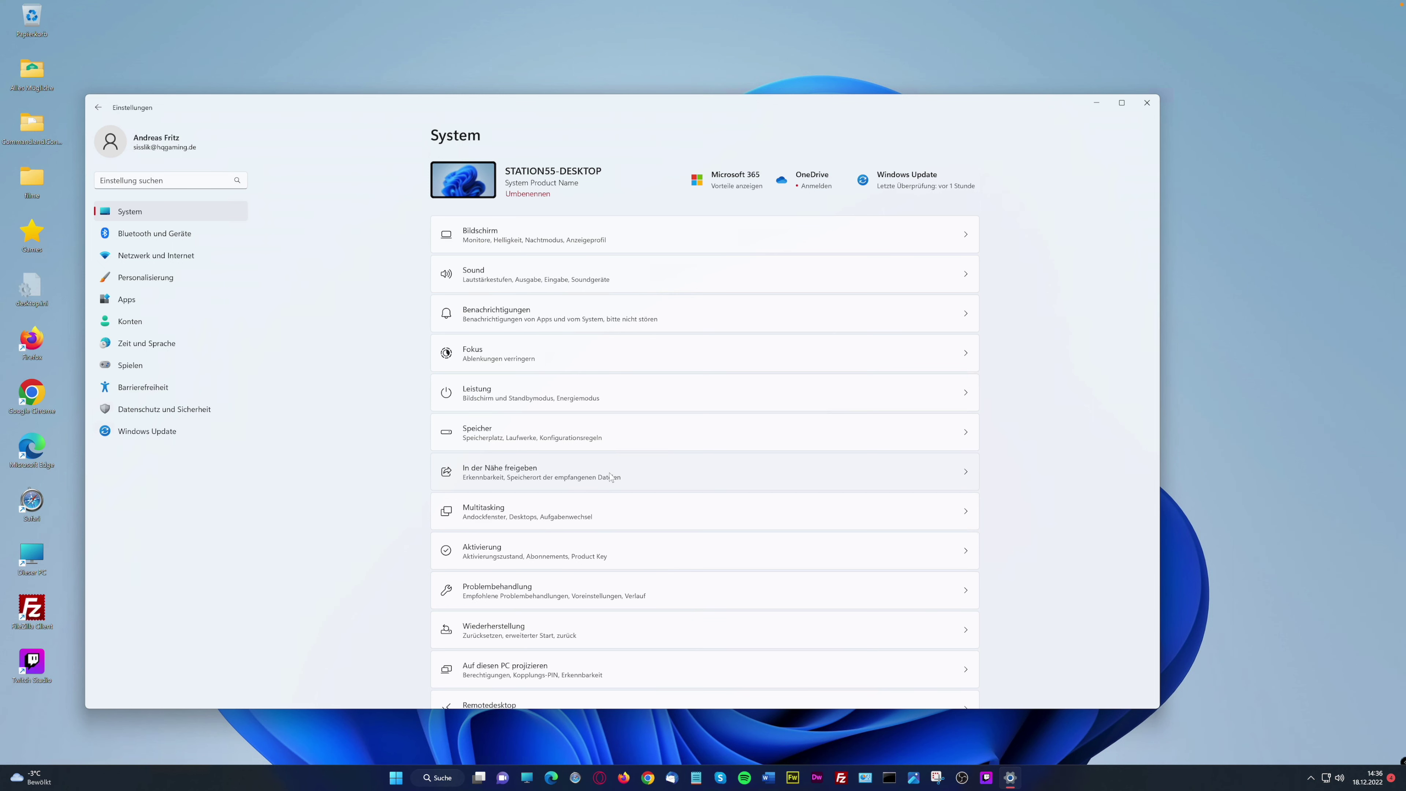
scroll(611, 441, down, 1)
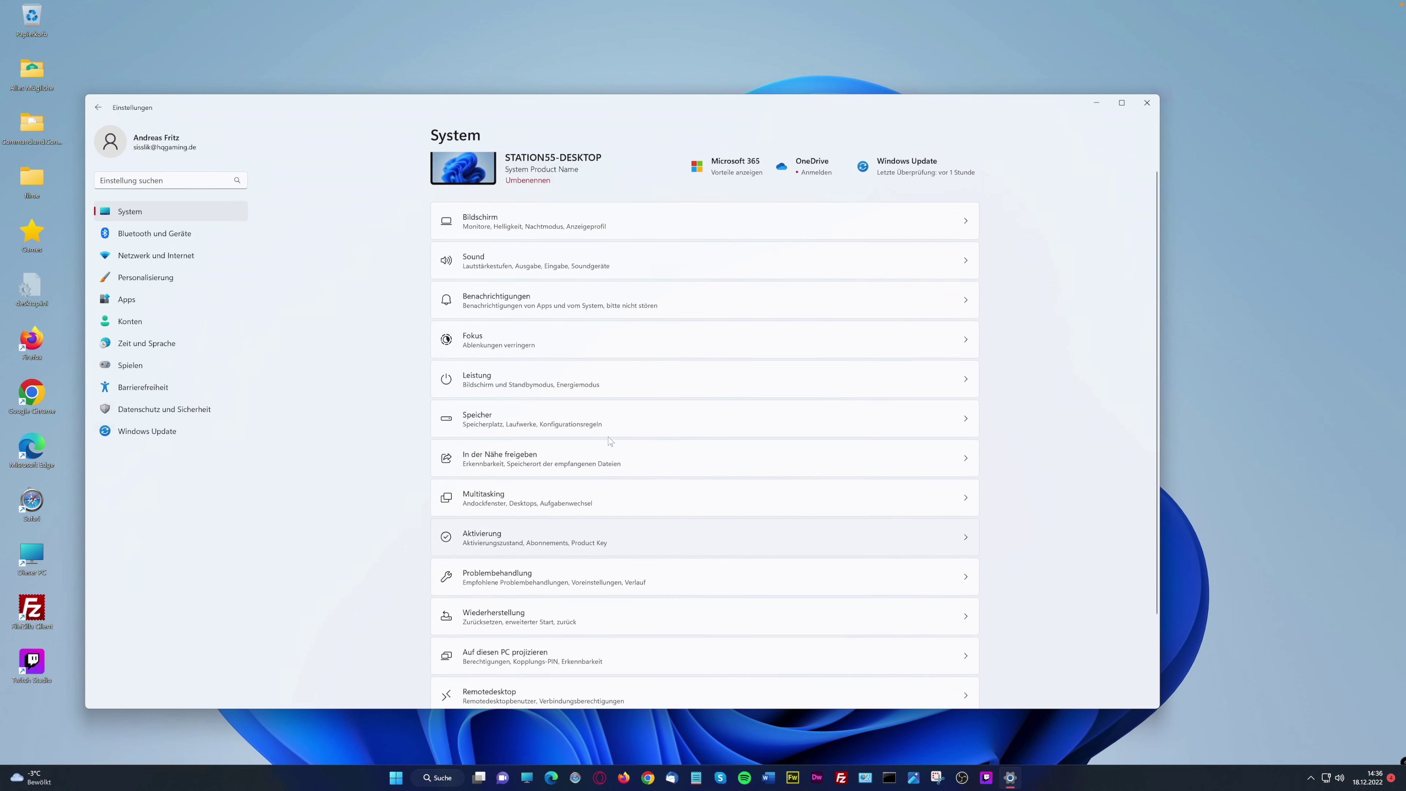
scroll(640, 514, down, 1)
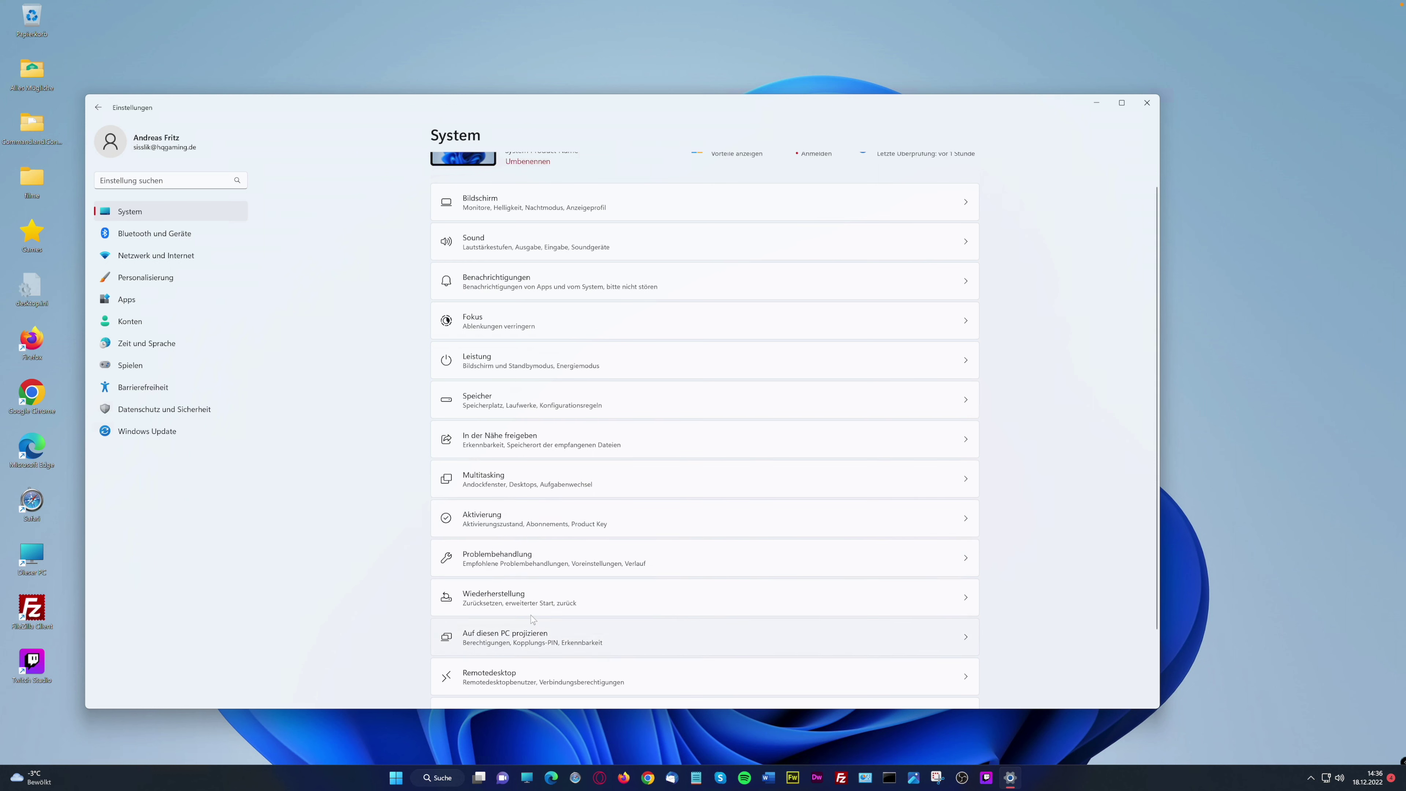
click(739, 598)
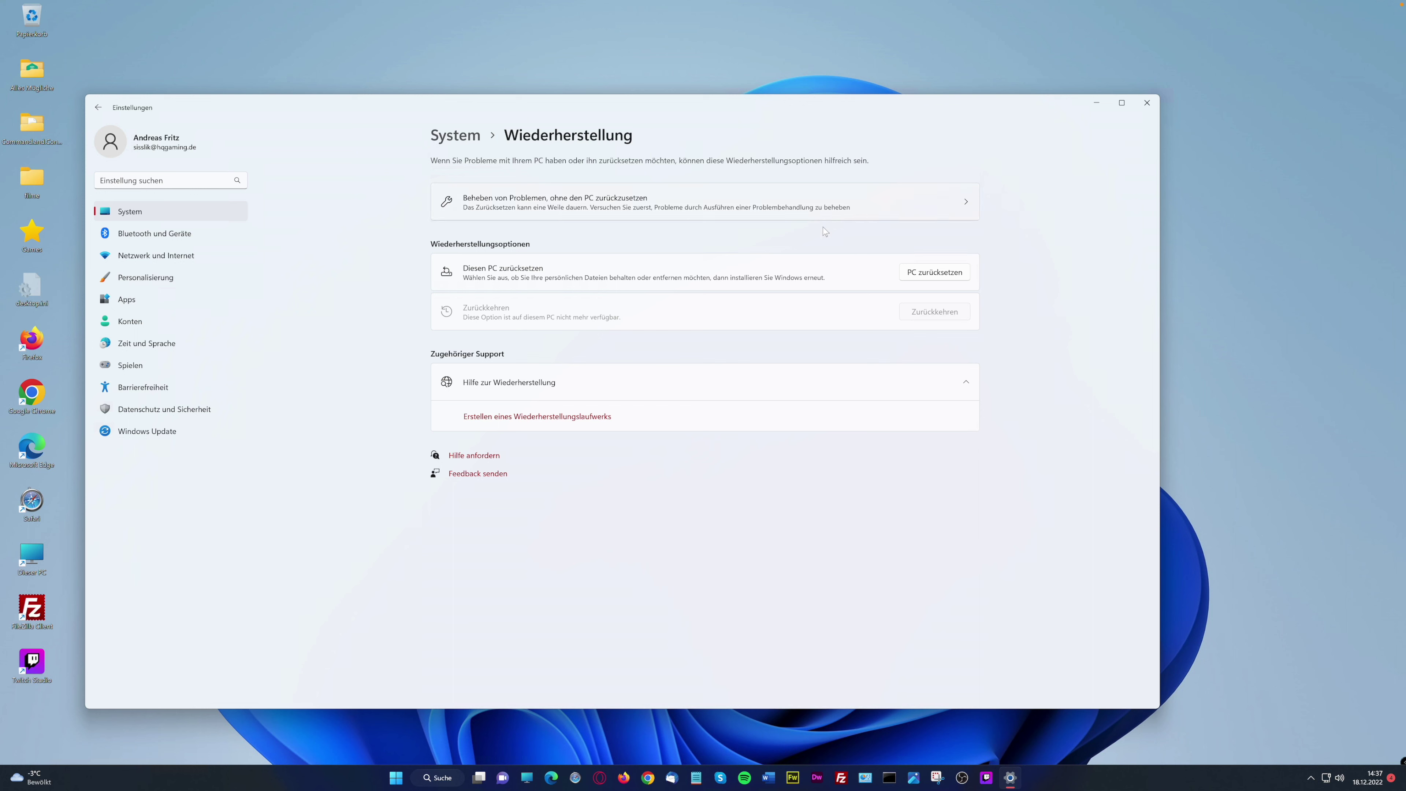
View the Auf diesen PC projizieren page and return to the System overview
click(473, 138)
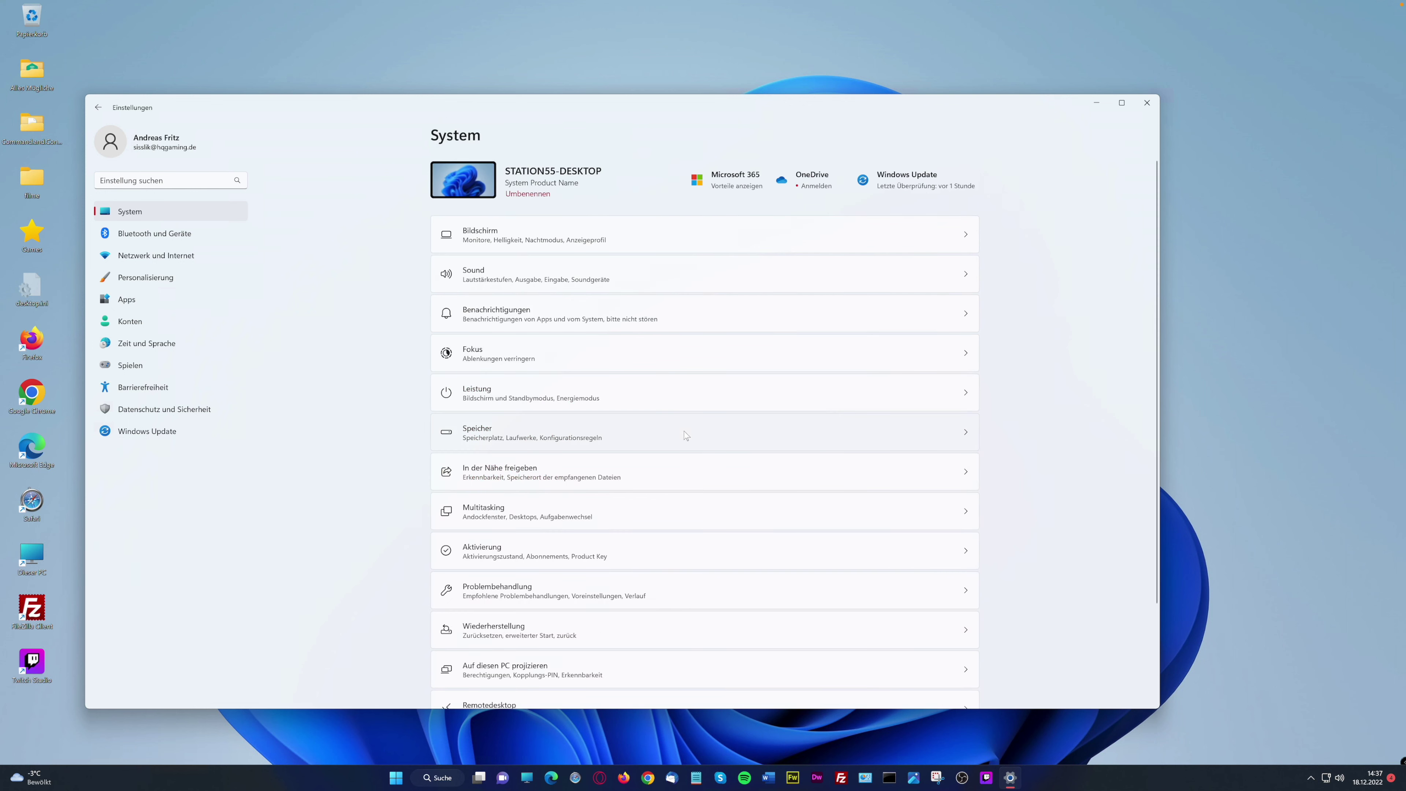
scroll(612, 545, down, 2)
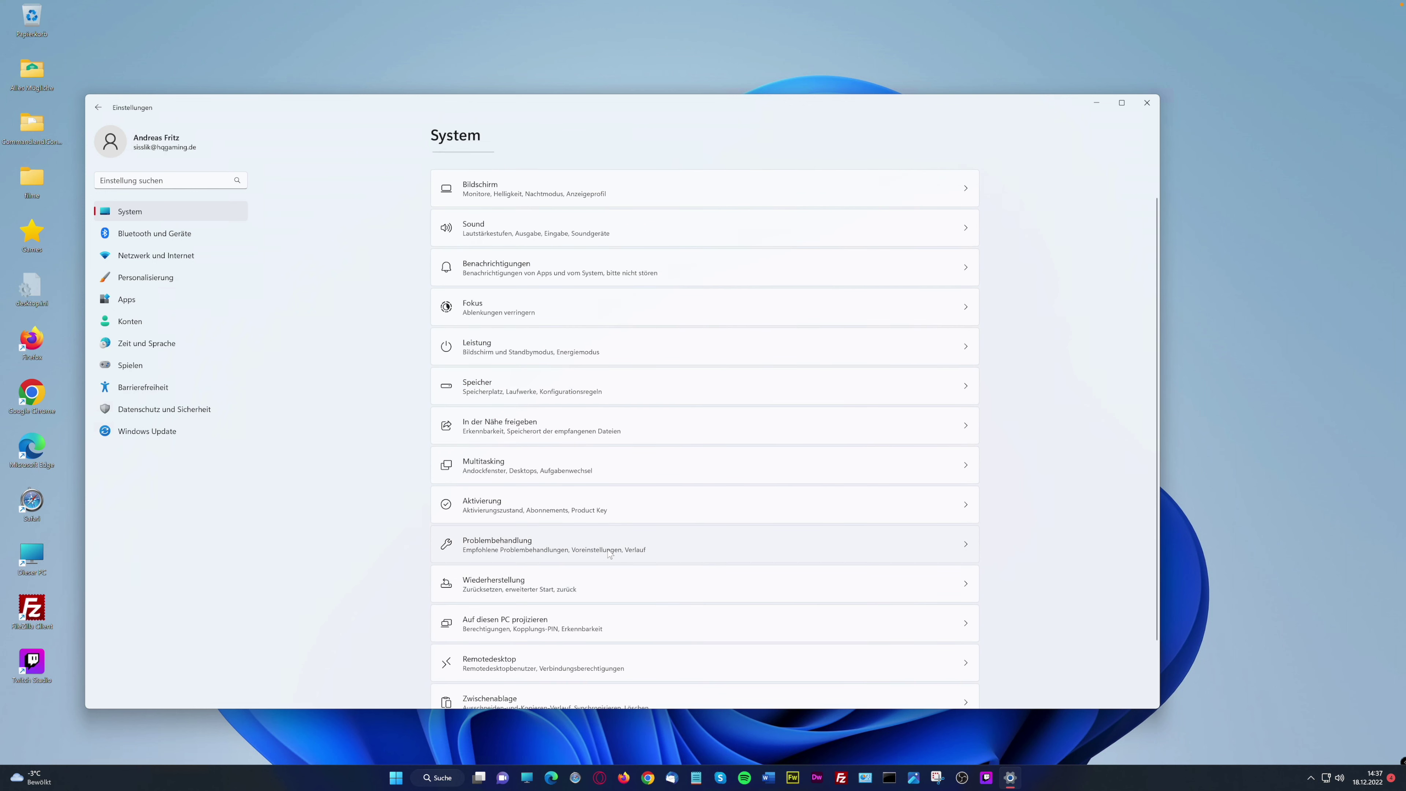
scroll(606, 549, down, 1)
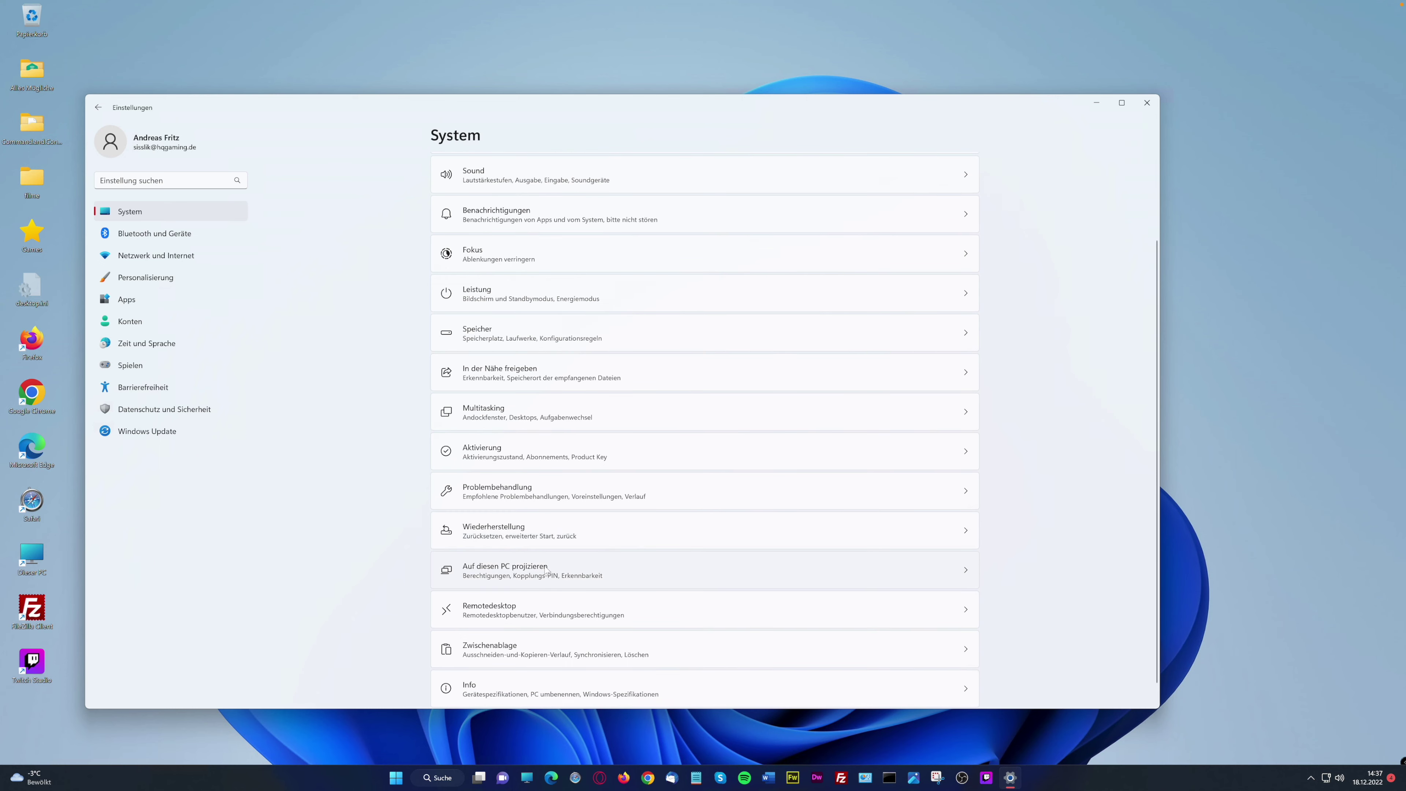
scroll(556, 571, down, 1)
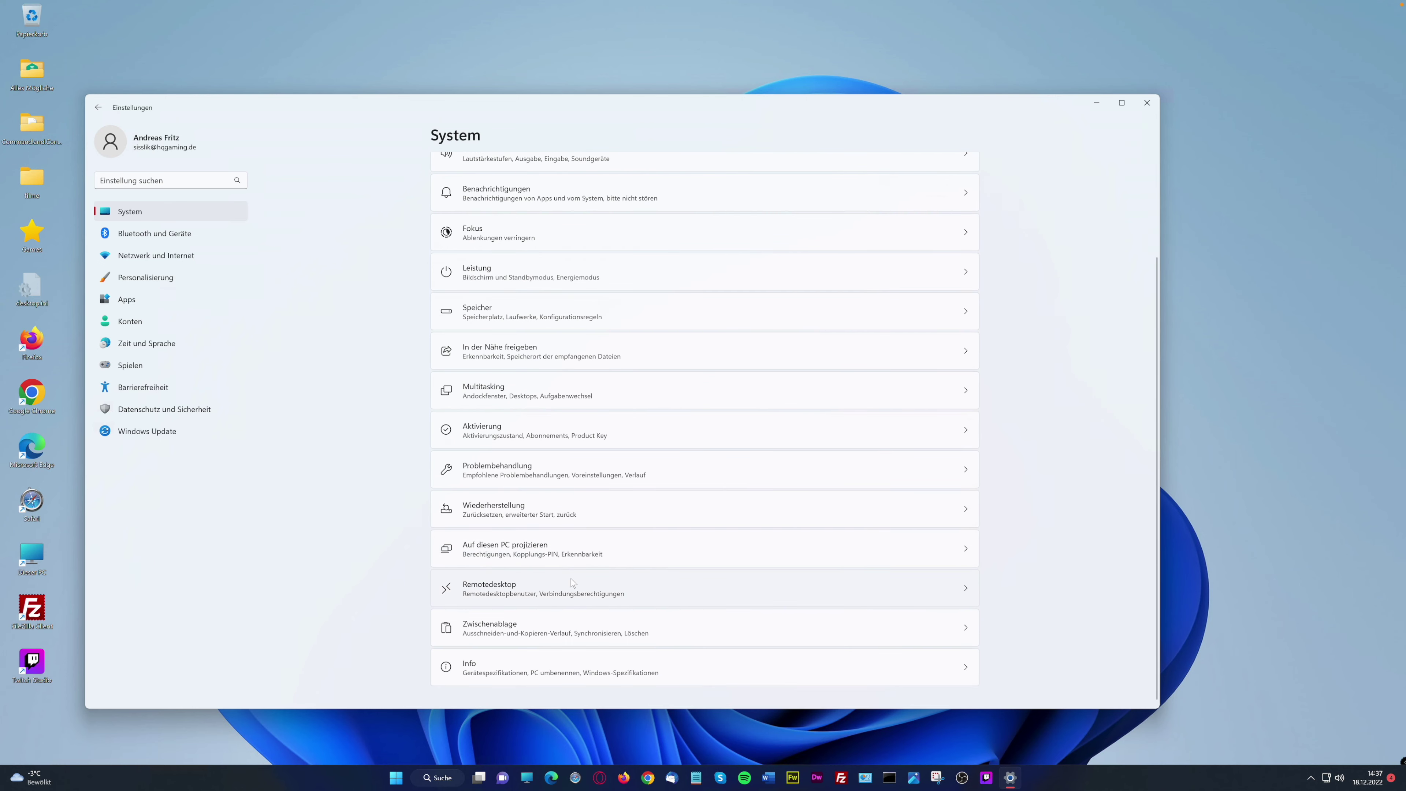
click(528, 548)
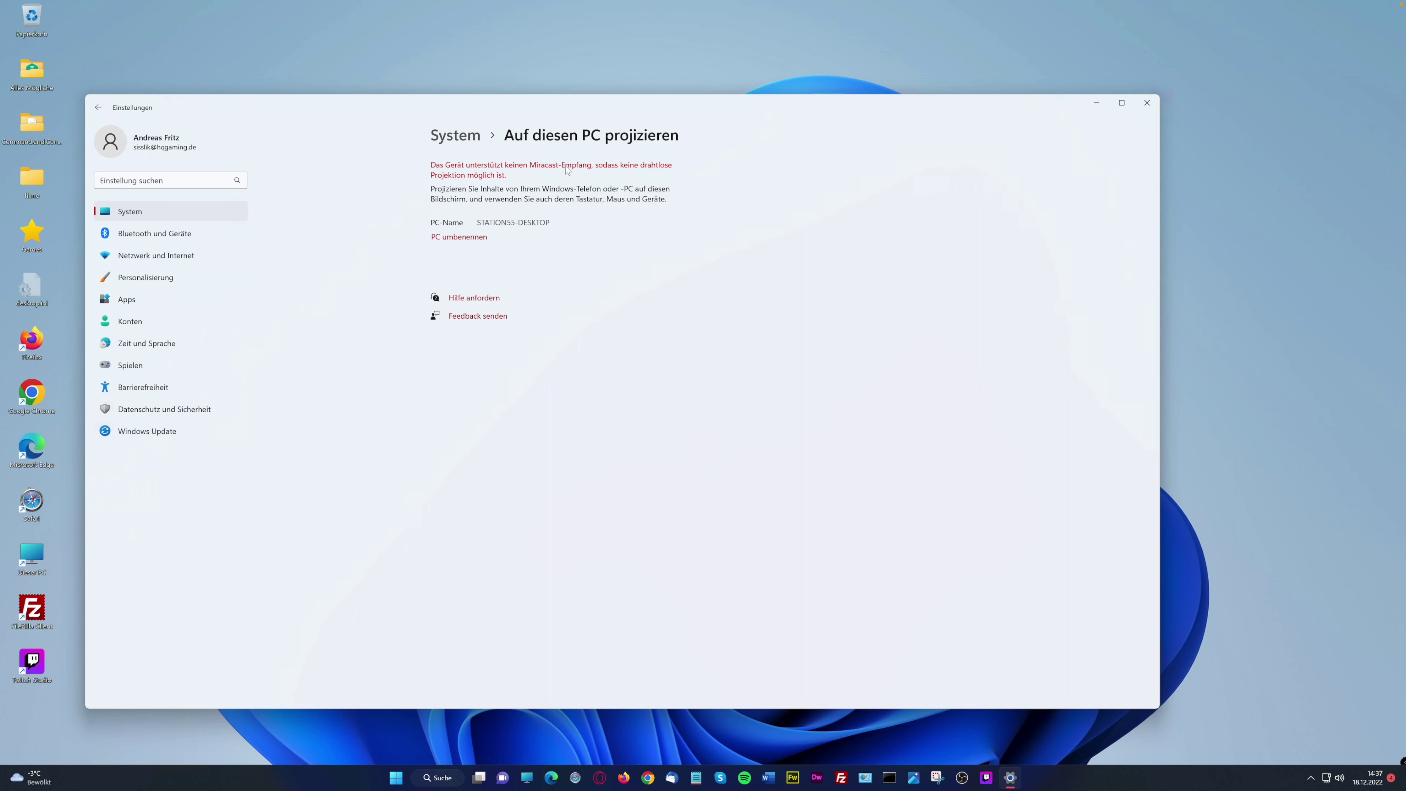
click(455, 136)
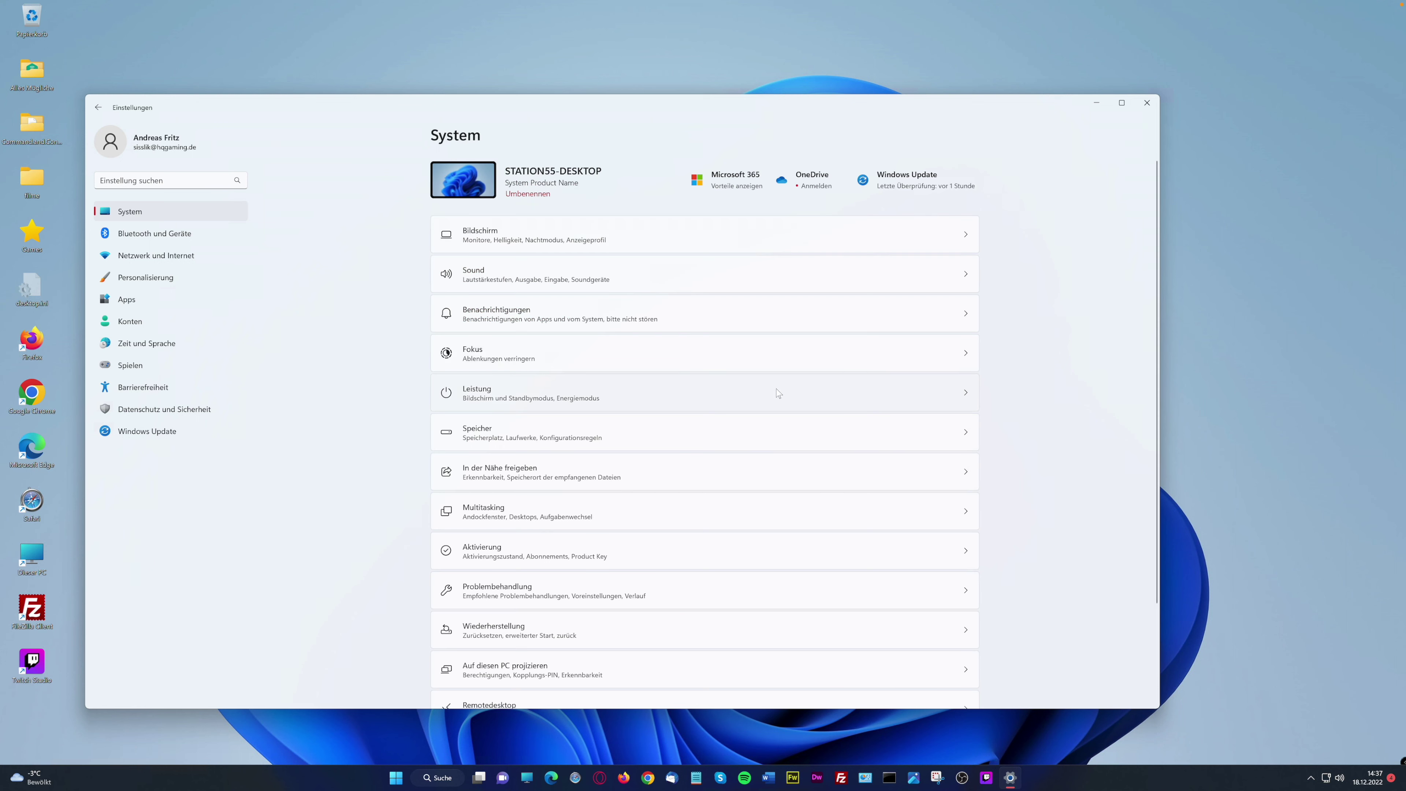
Check the Remotedesktop settings, then open Zwischenablage with clipboard history off
scroll(586, 634, down, 3)
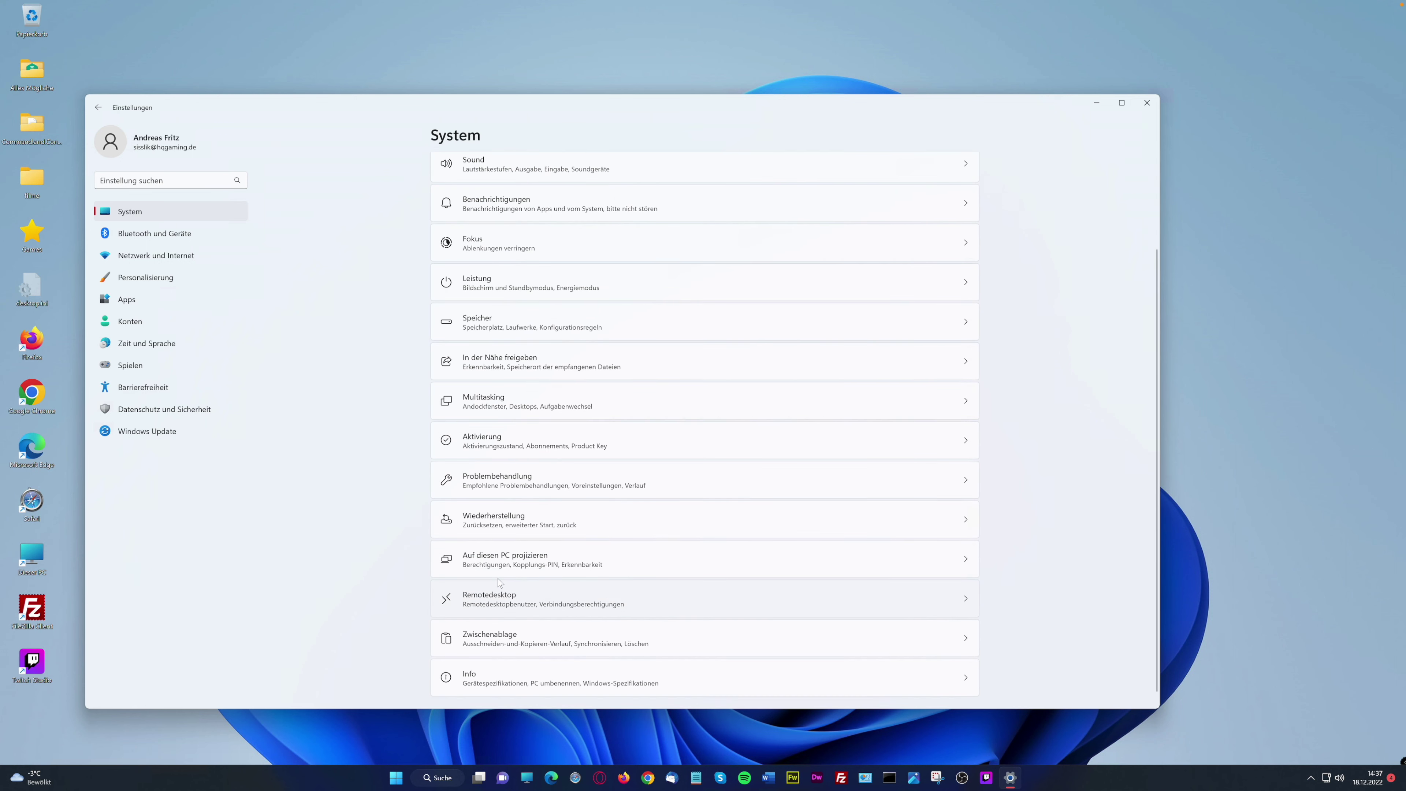
scroll(576, 619, down, 1)
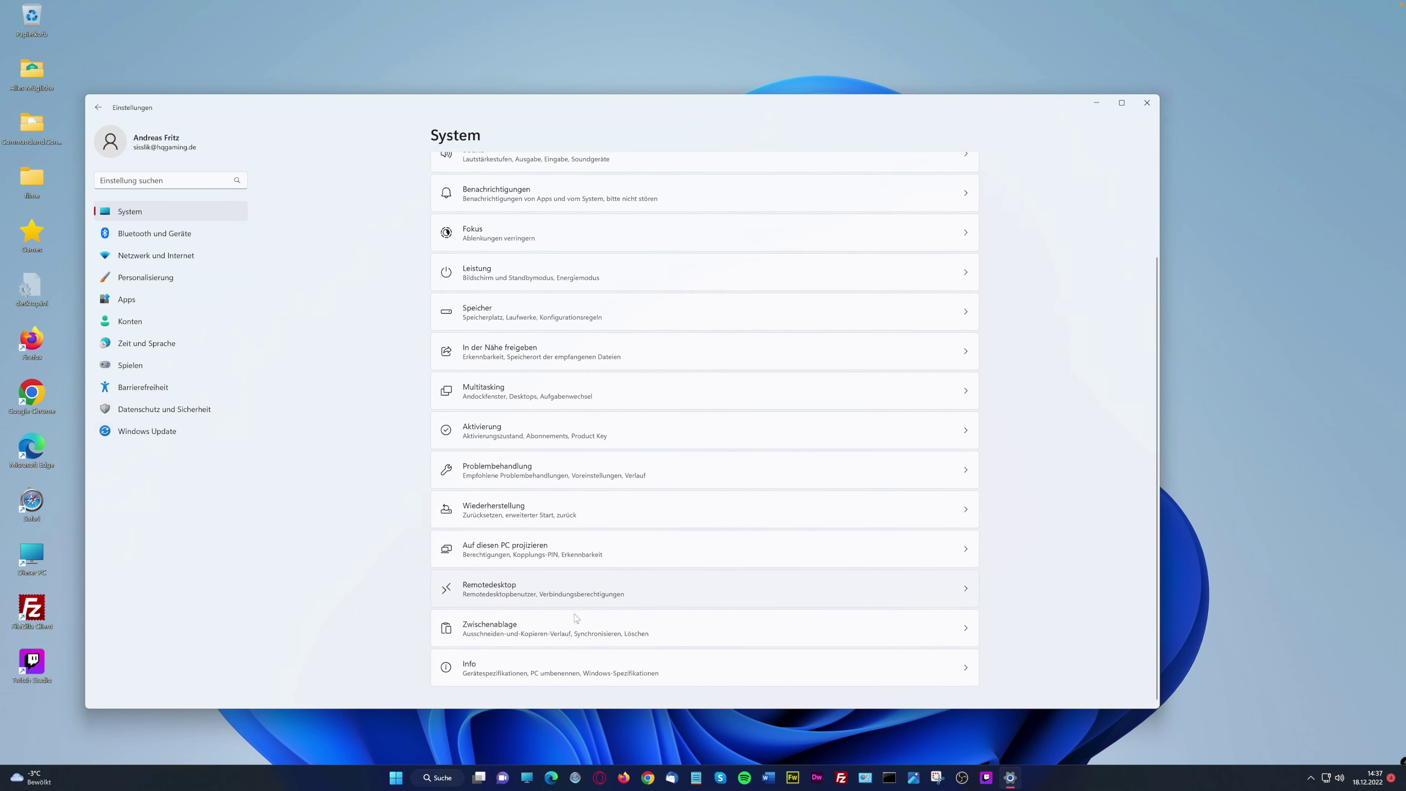
click(487, 588)
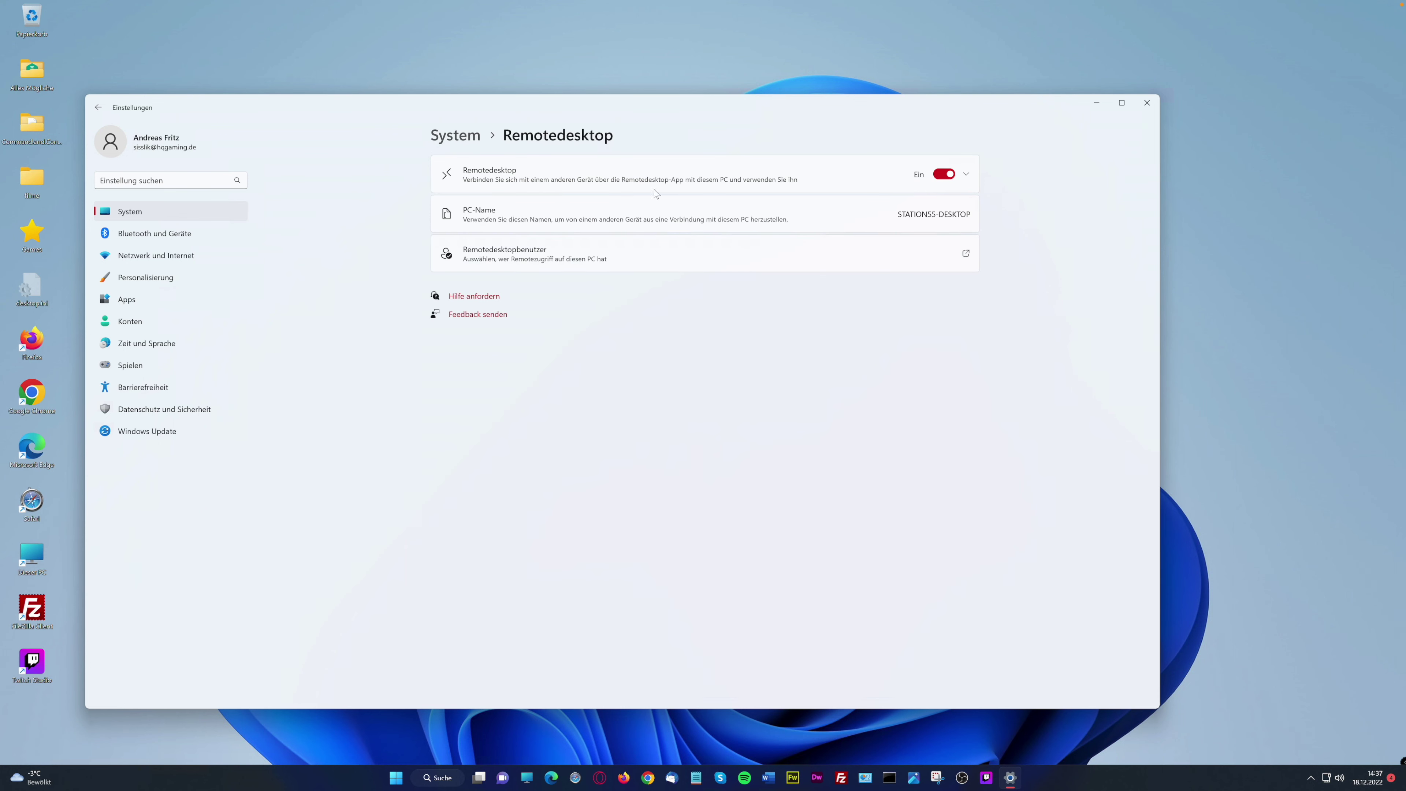
click(460, 136)
scroll(534, 546, down, 3)
click(492, 626)
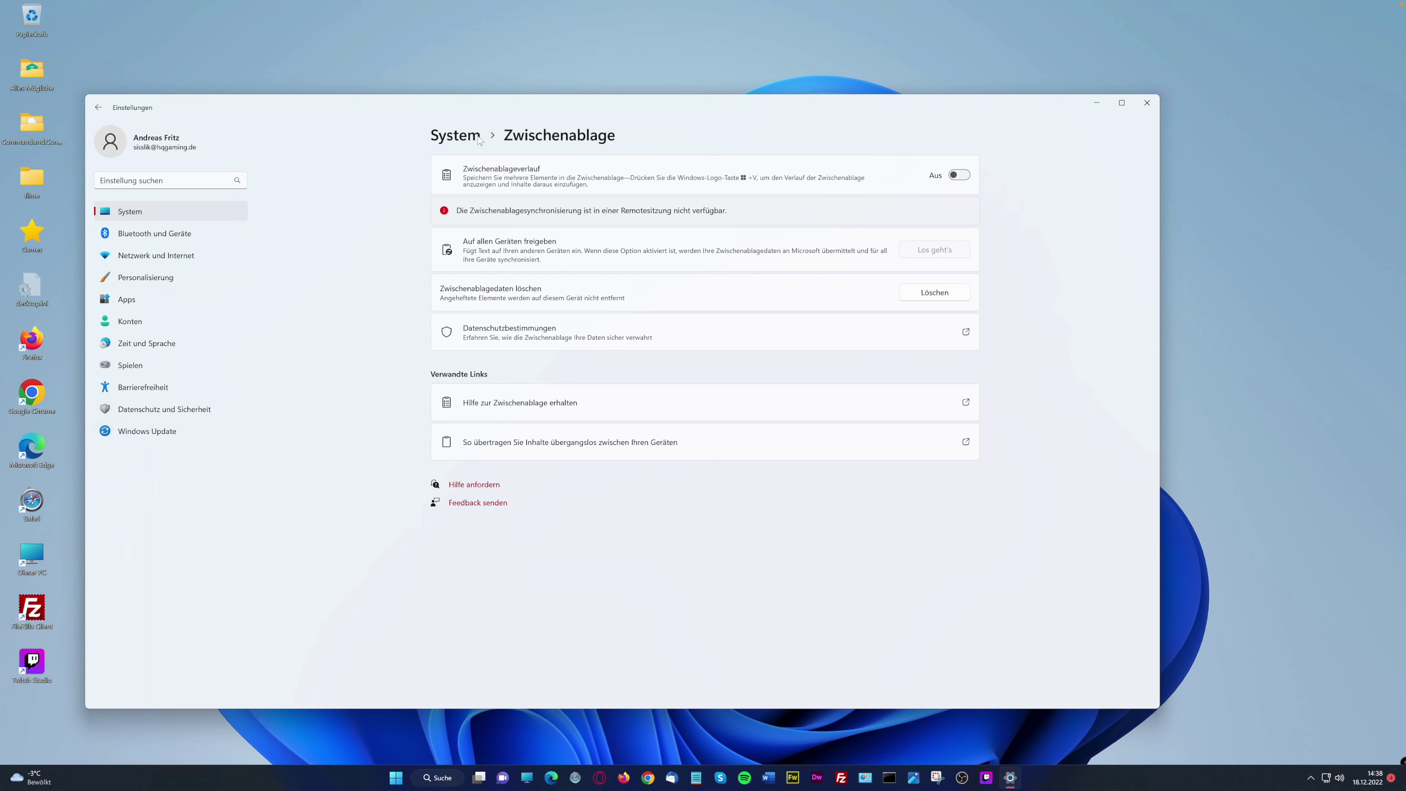
Go from the System overview to the Info page and highlight the processor name
click(454, 140)
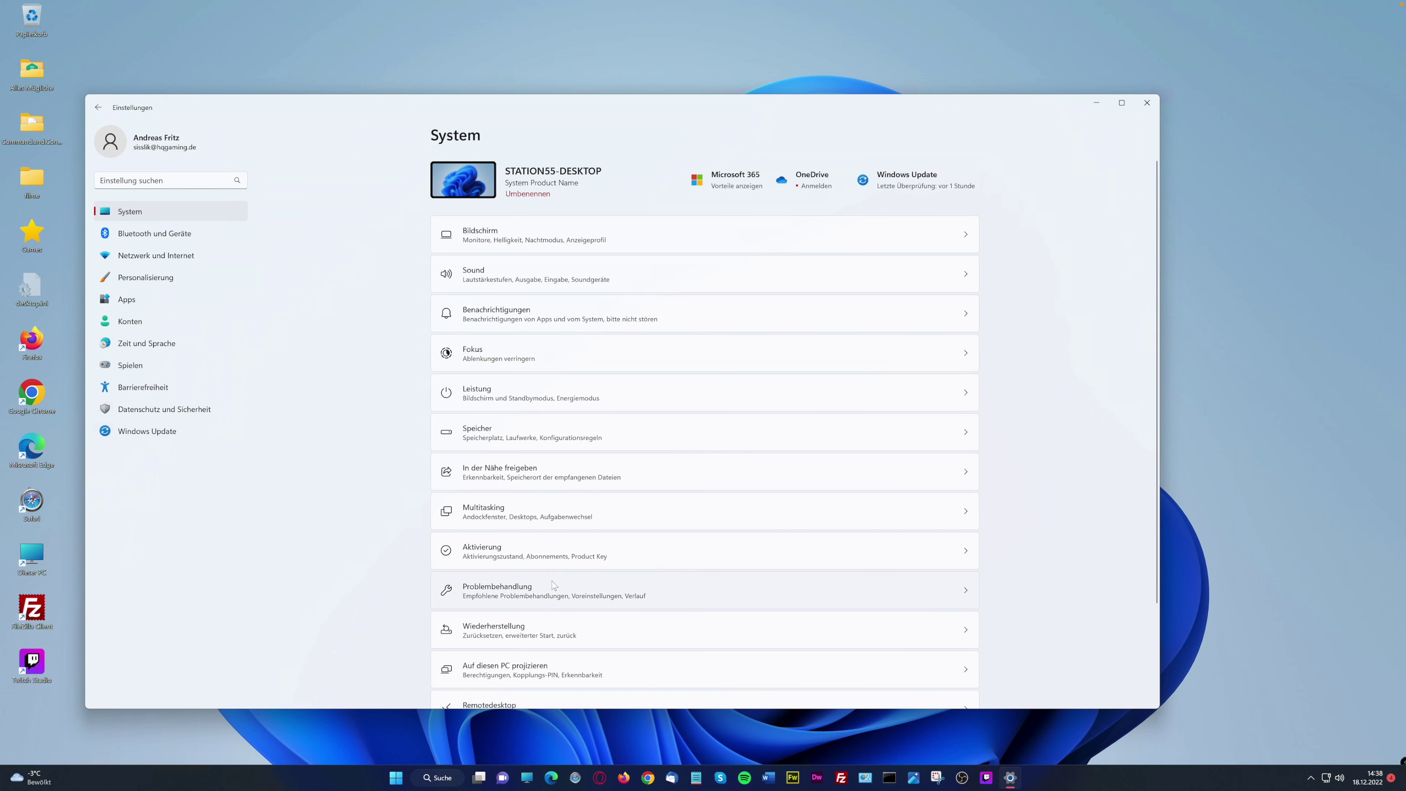
scroll(717, 628, down, 2)
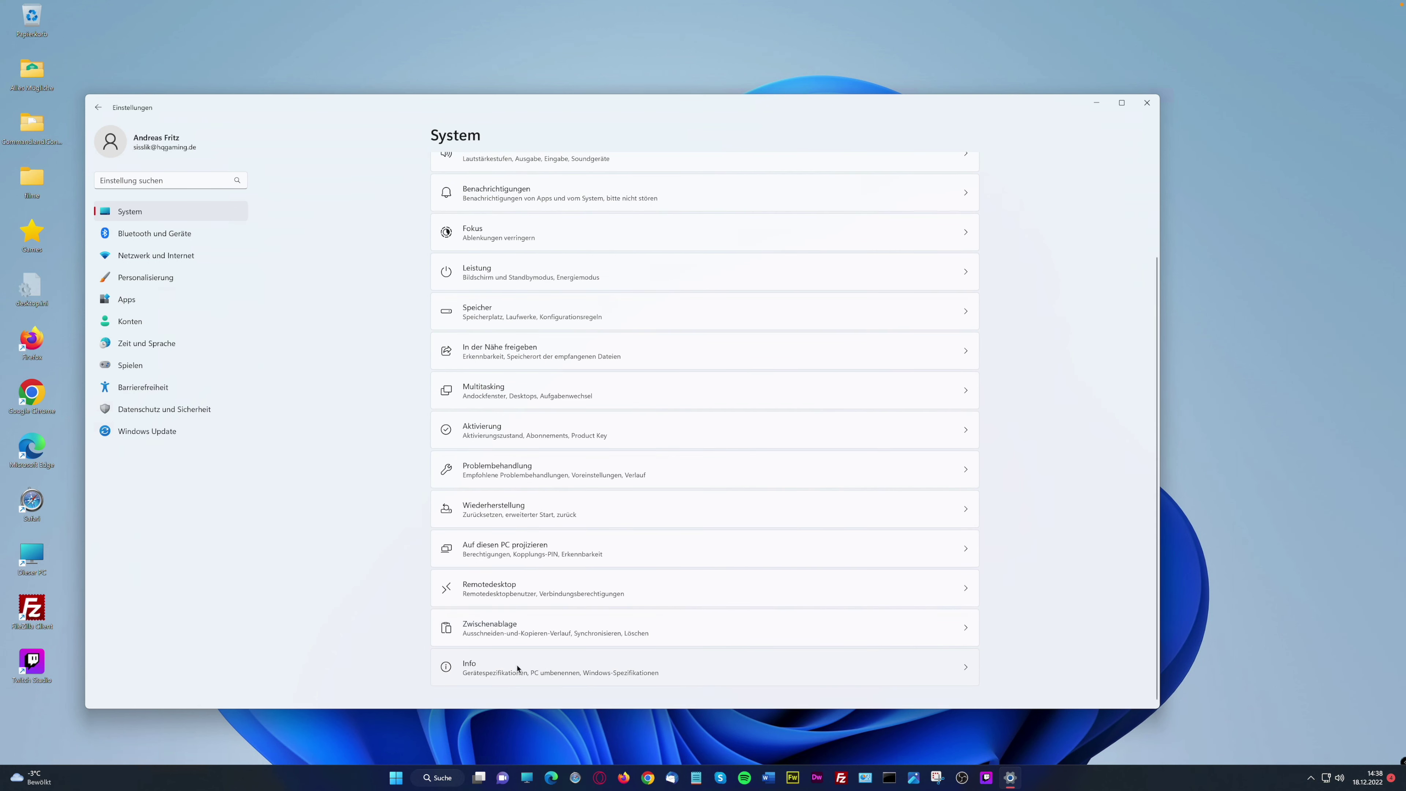
click(480, 670)
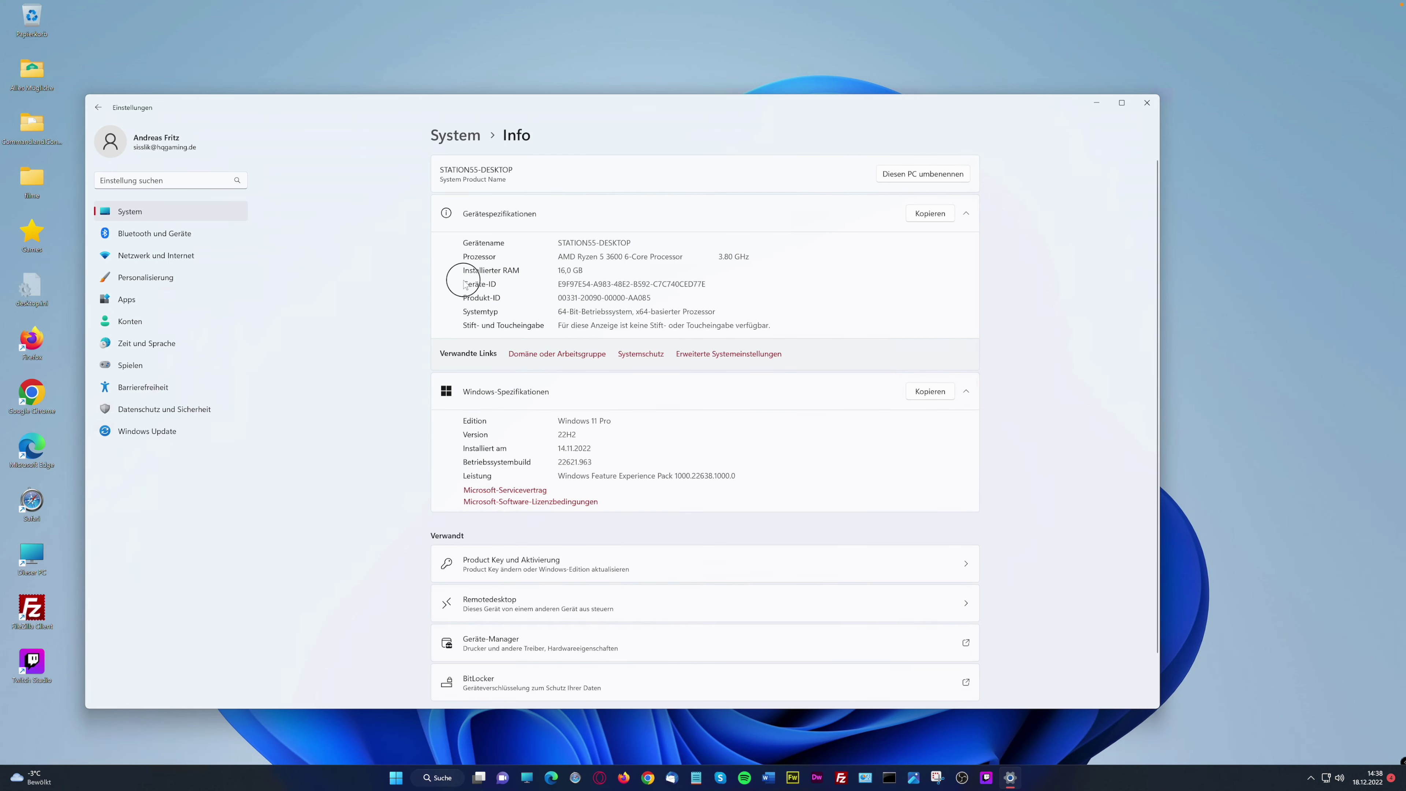
drag(560, 256, 692, 260)
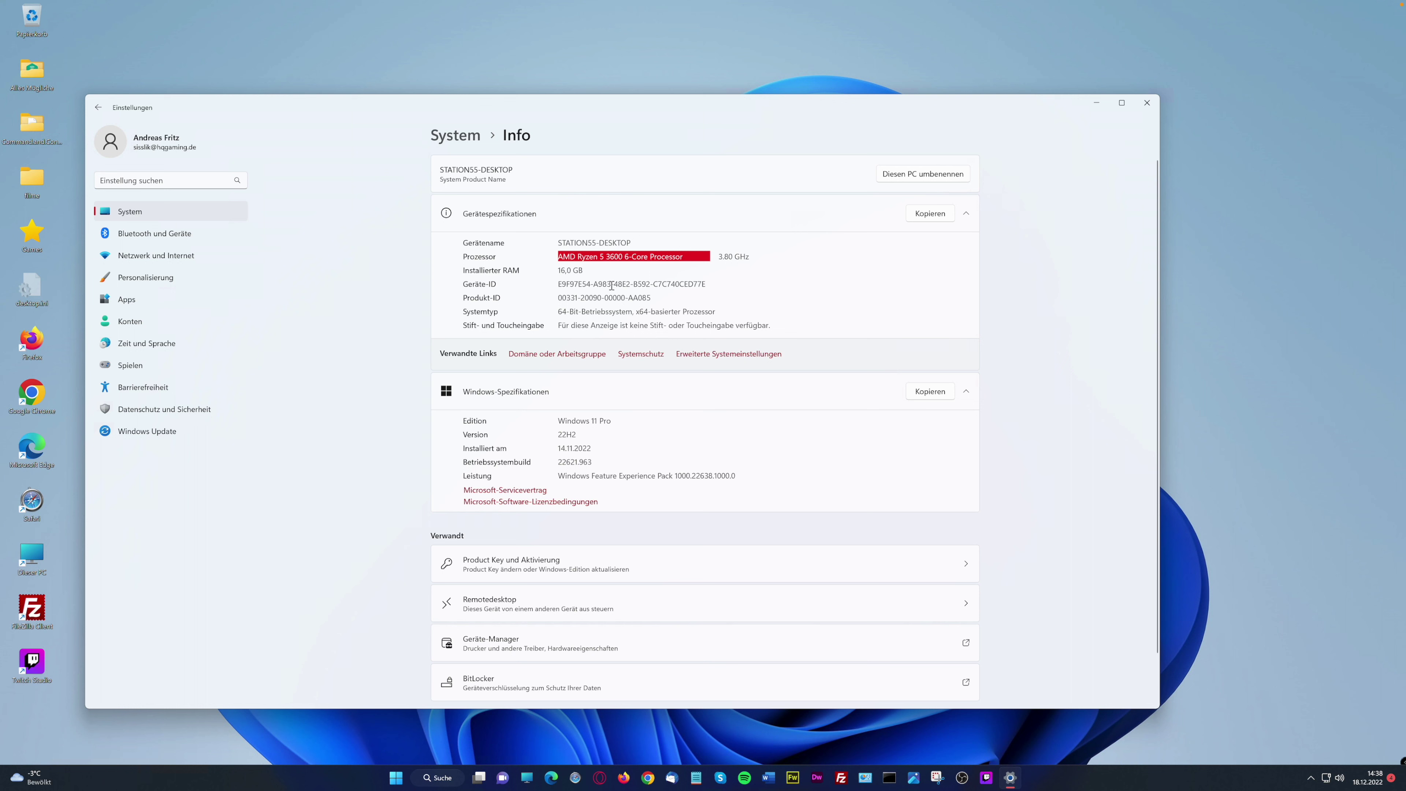
click(612, 286)
Highlight the Leistung experience pack value, then go back to the System overview
scroll(659, 463, down, 1)
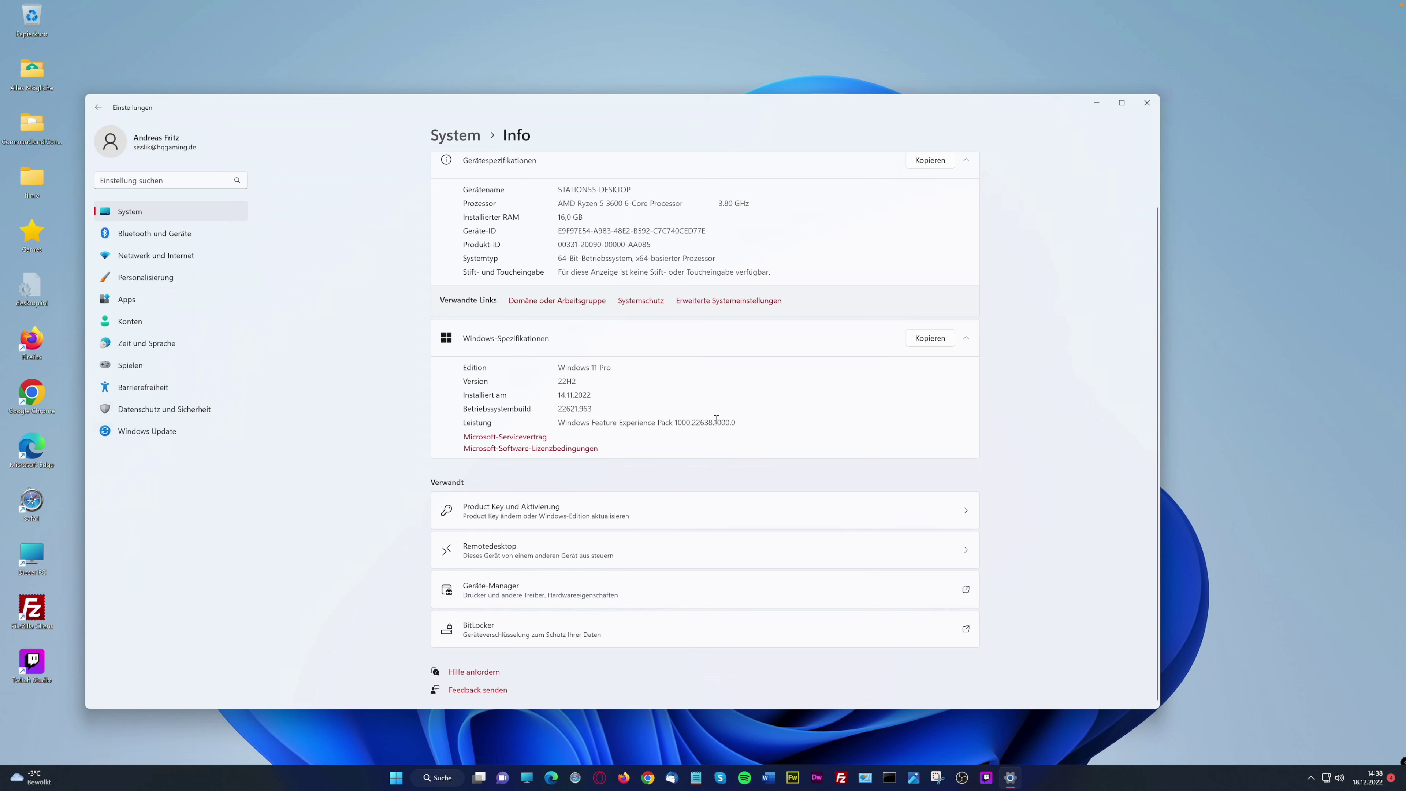
drag(744, 422, 537, 423)
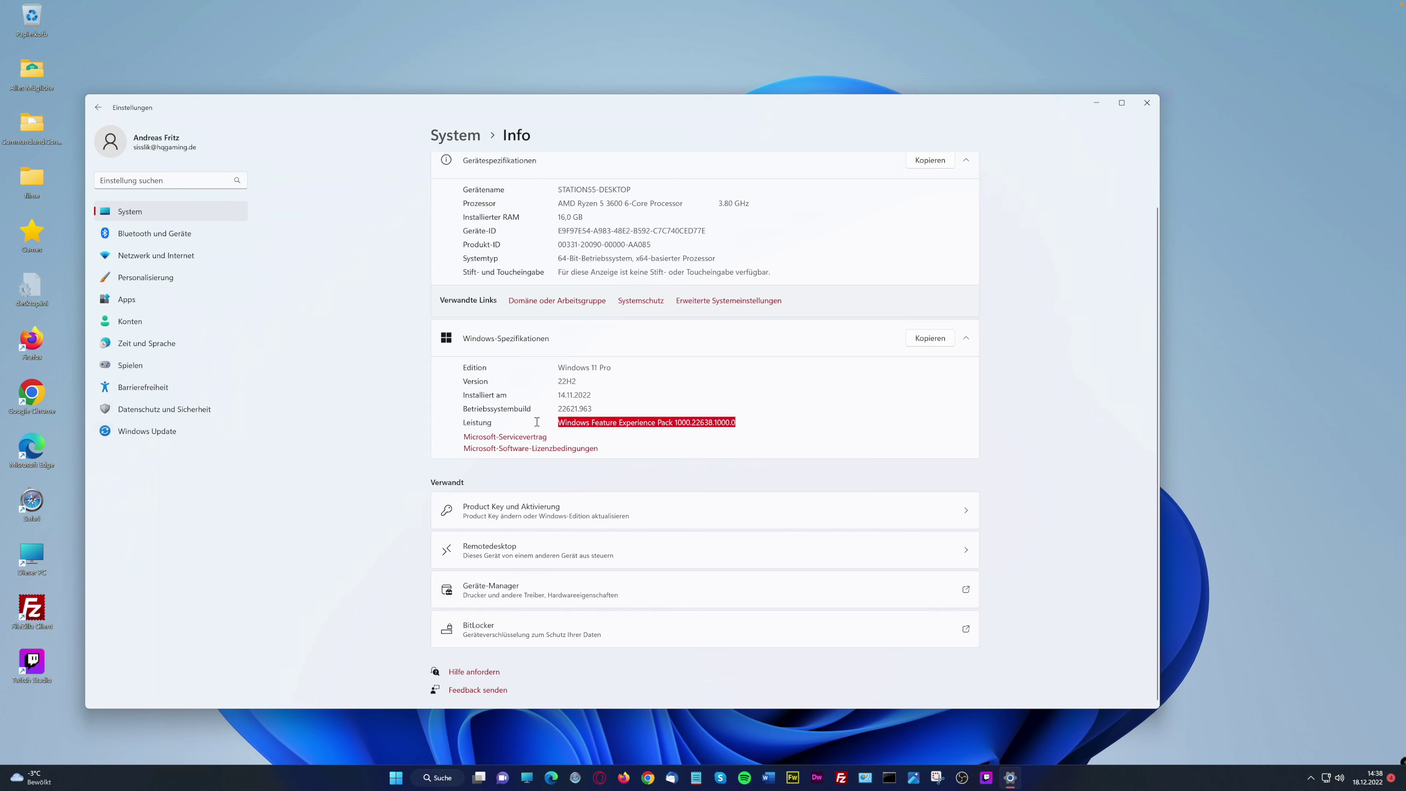
click(576, 425)
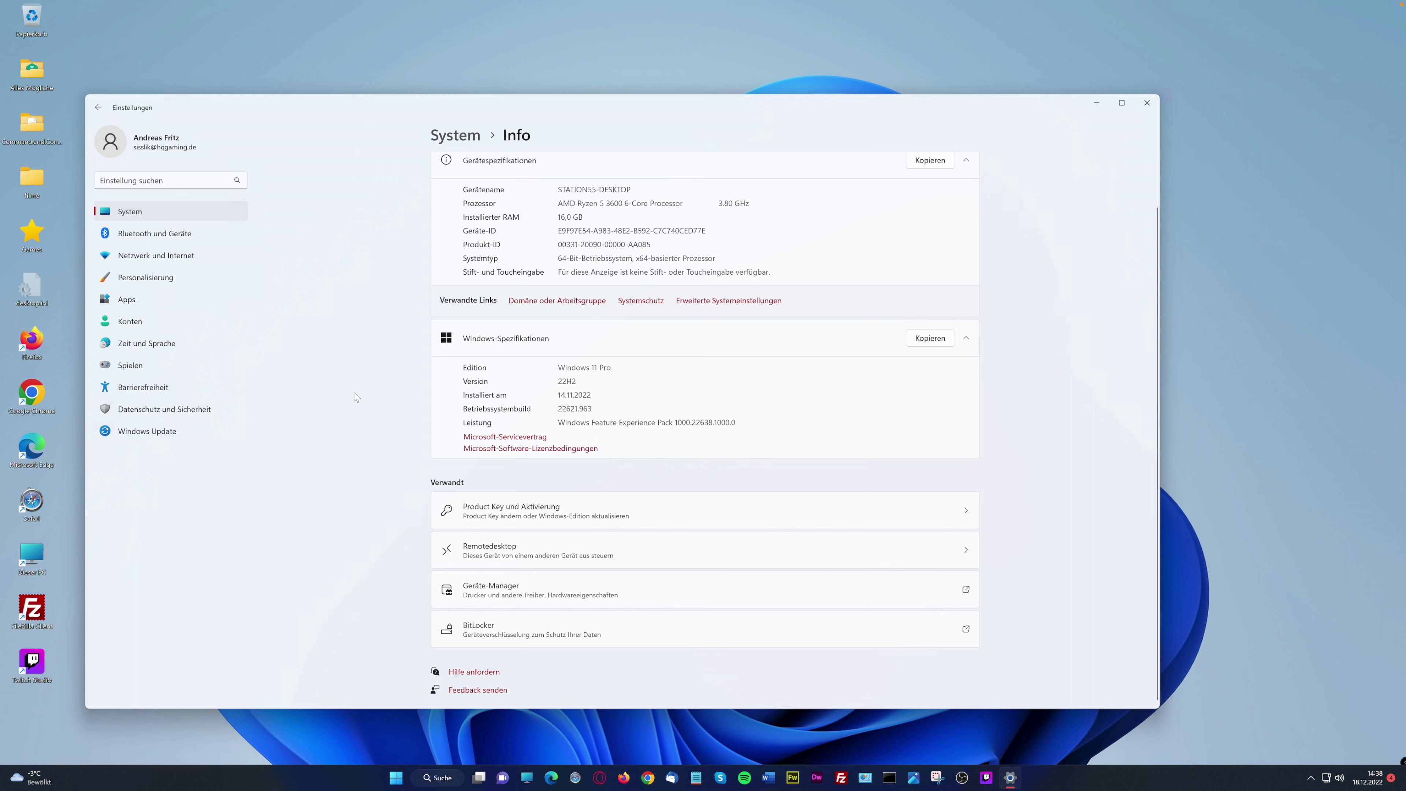
click(156, 213)
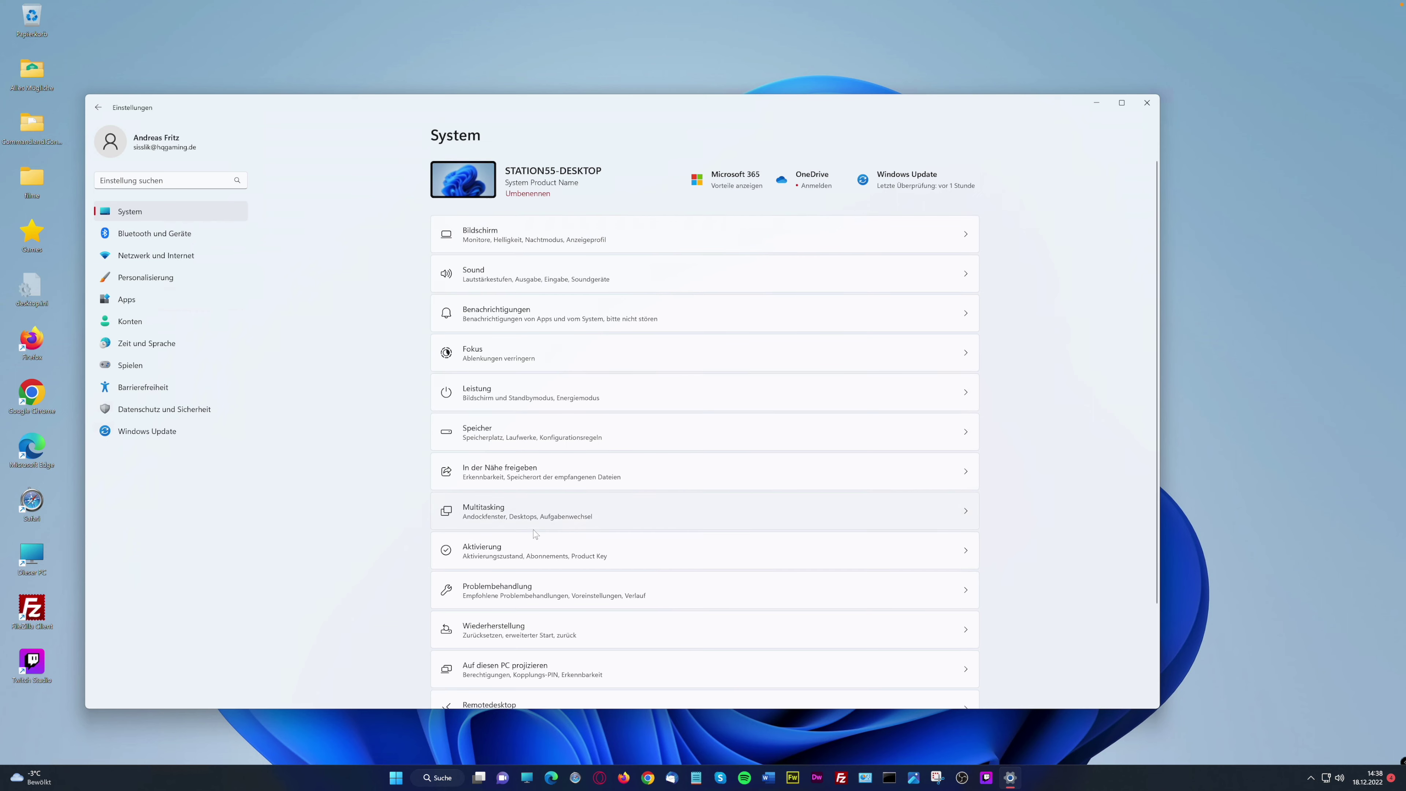
scroll(531, 535, down, 3)
scroll(532, 533, up, 3)
Open Bluetooth und Geräte, start Gerät hinzufügen, then cancel that dialog
click(160, 235)
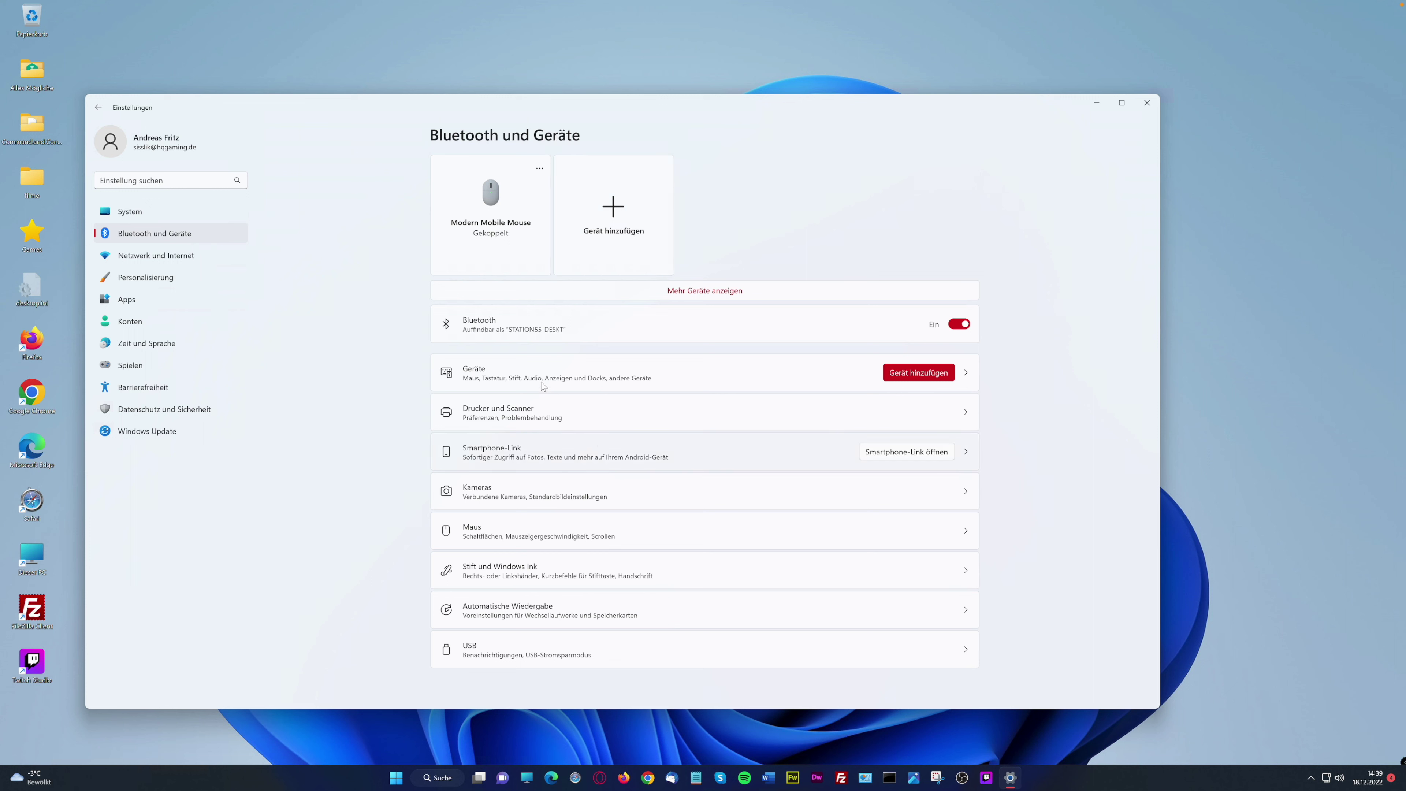
click(917, 377)
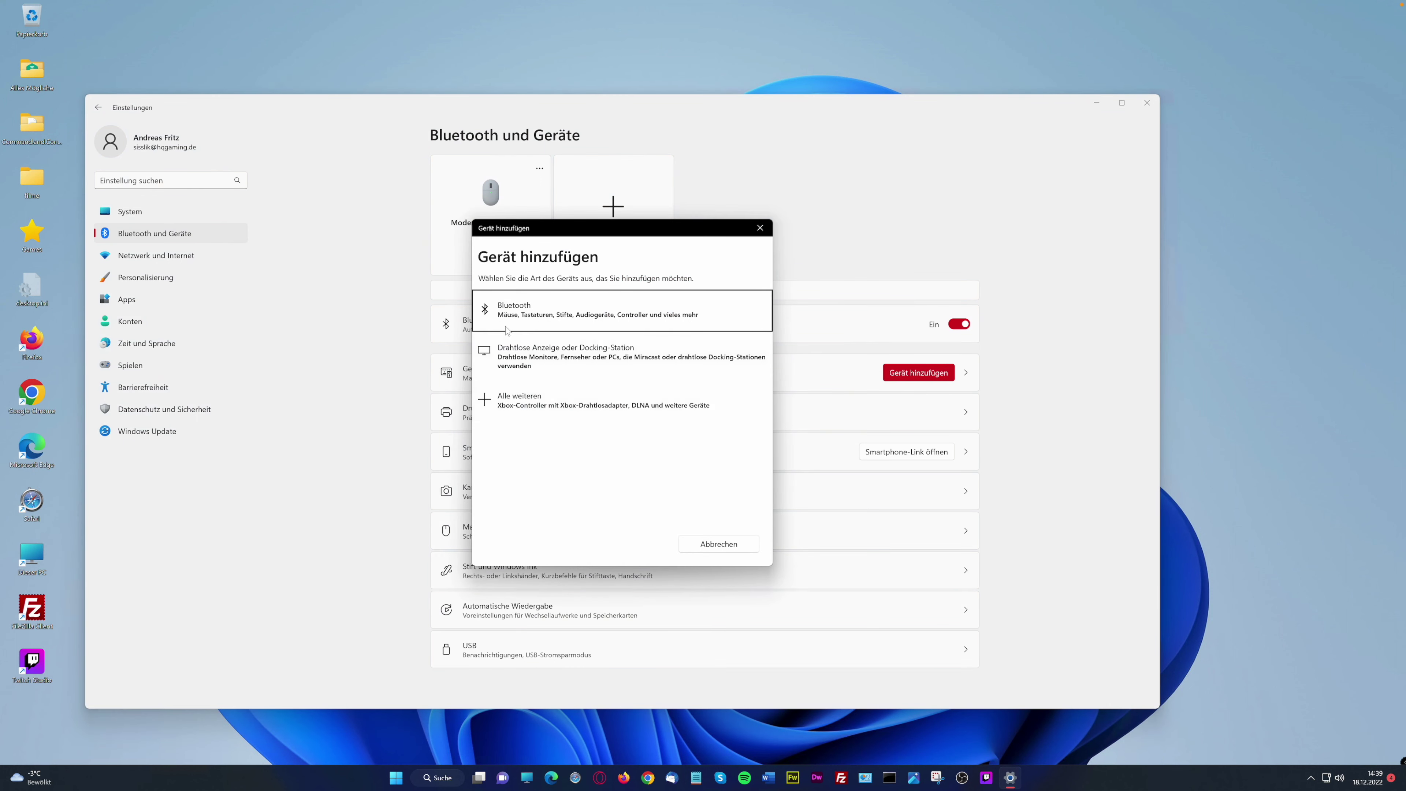
click(754, 231)
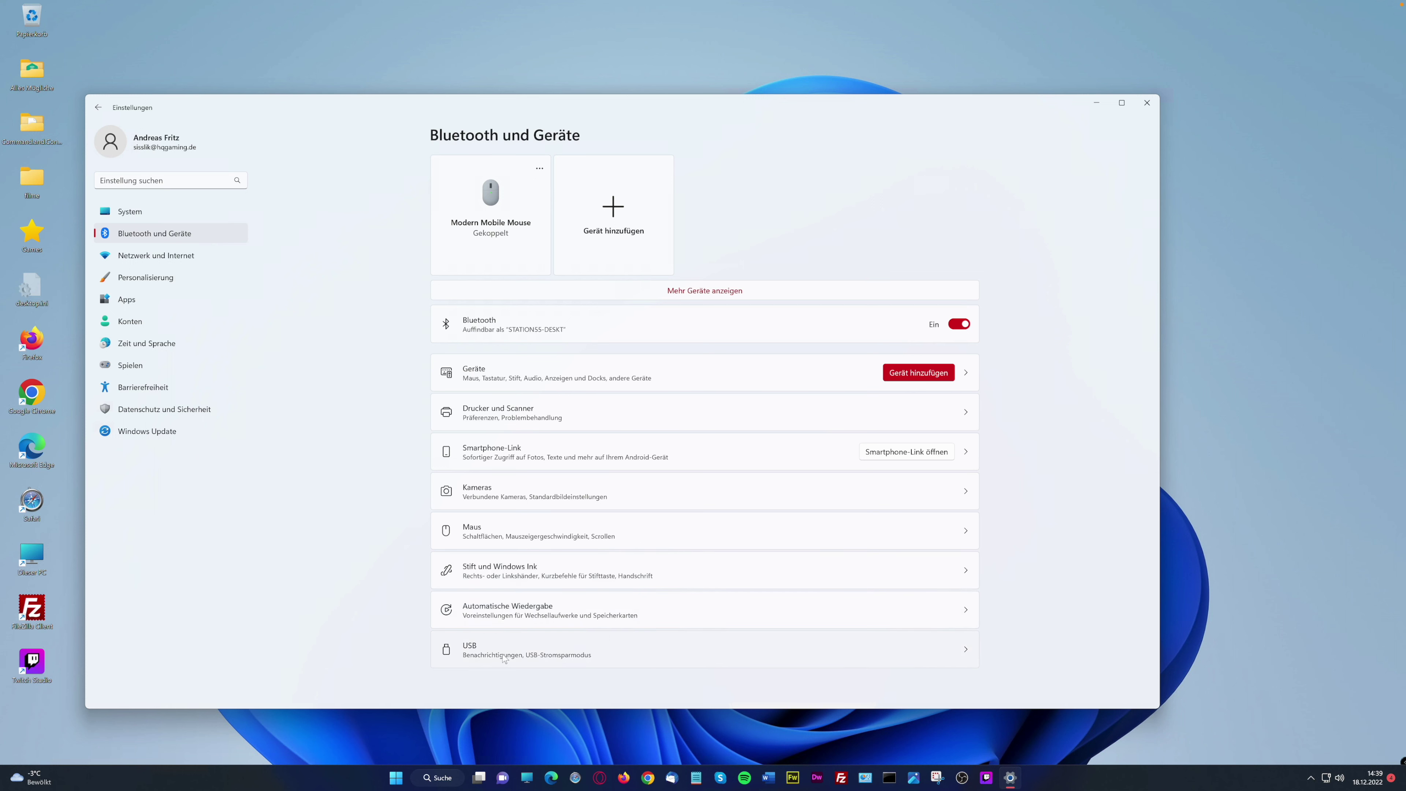
Open the Depstech webcam under Kameras and try Videodrehung right 90° and Links 90°
click(966, 493)
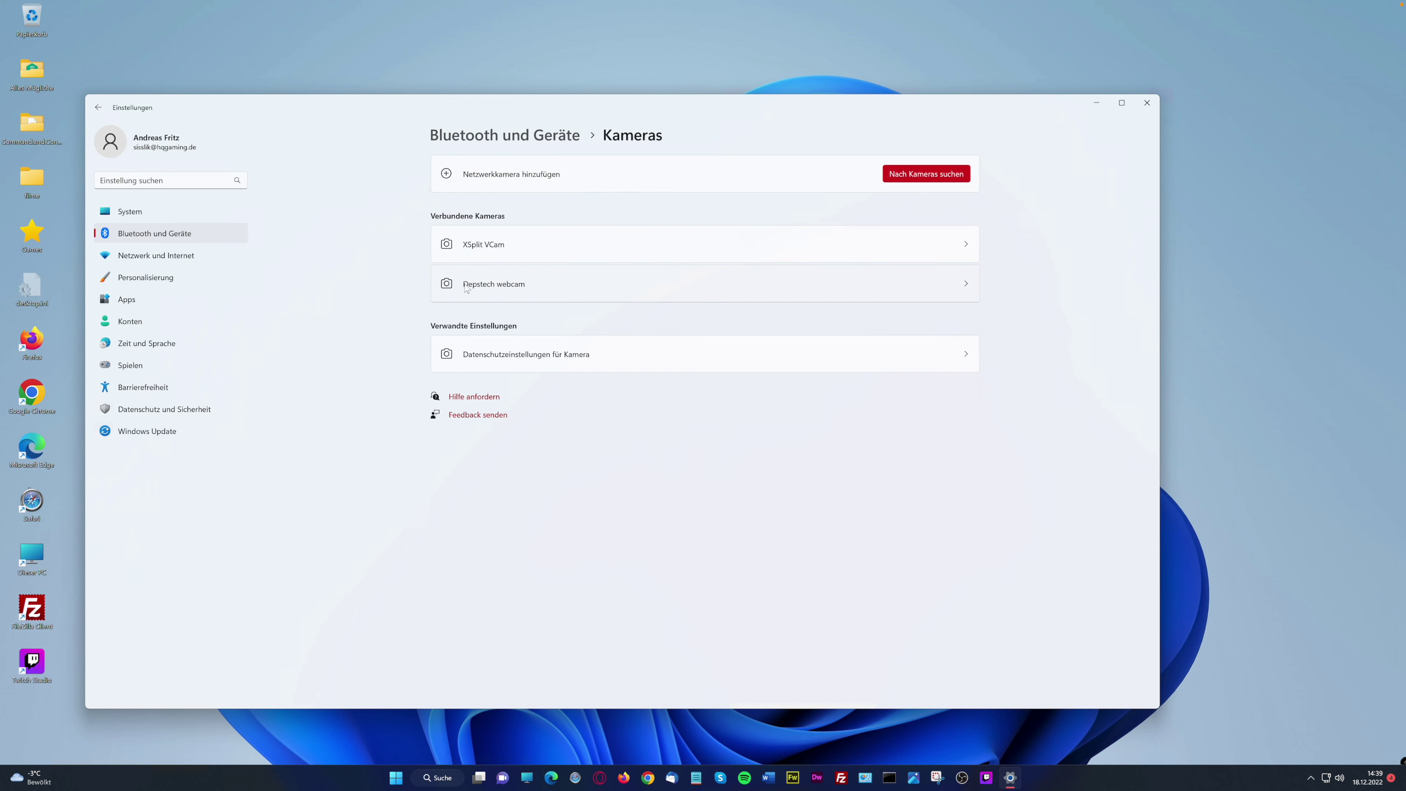
click(956, 291)
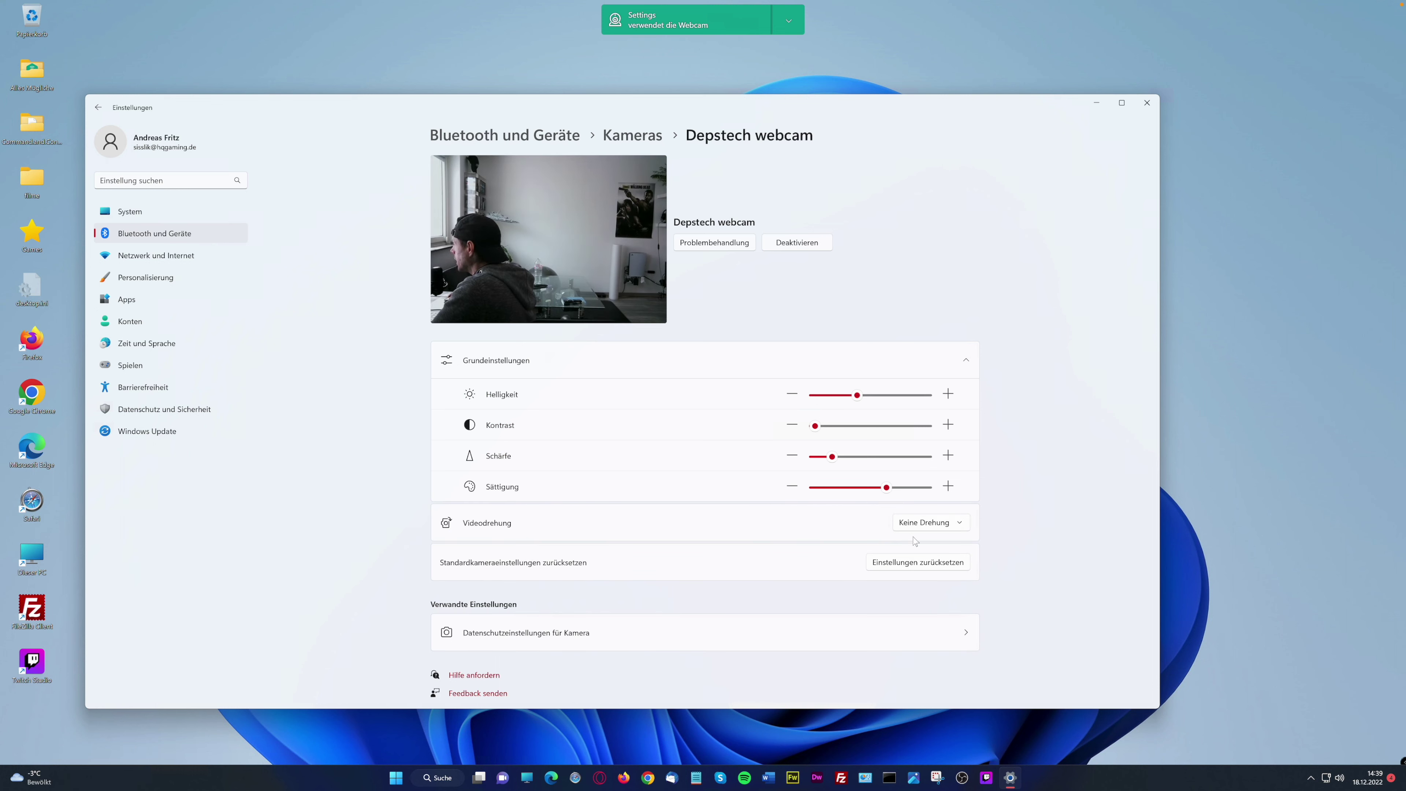
click(953, 526)
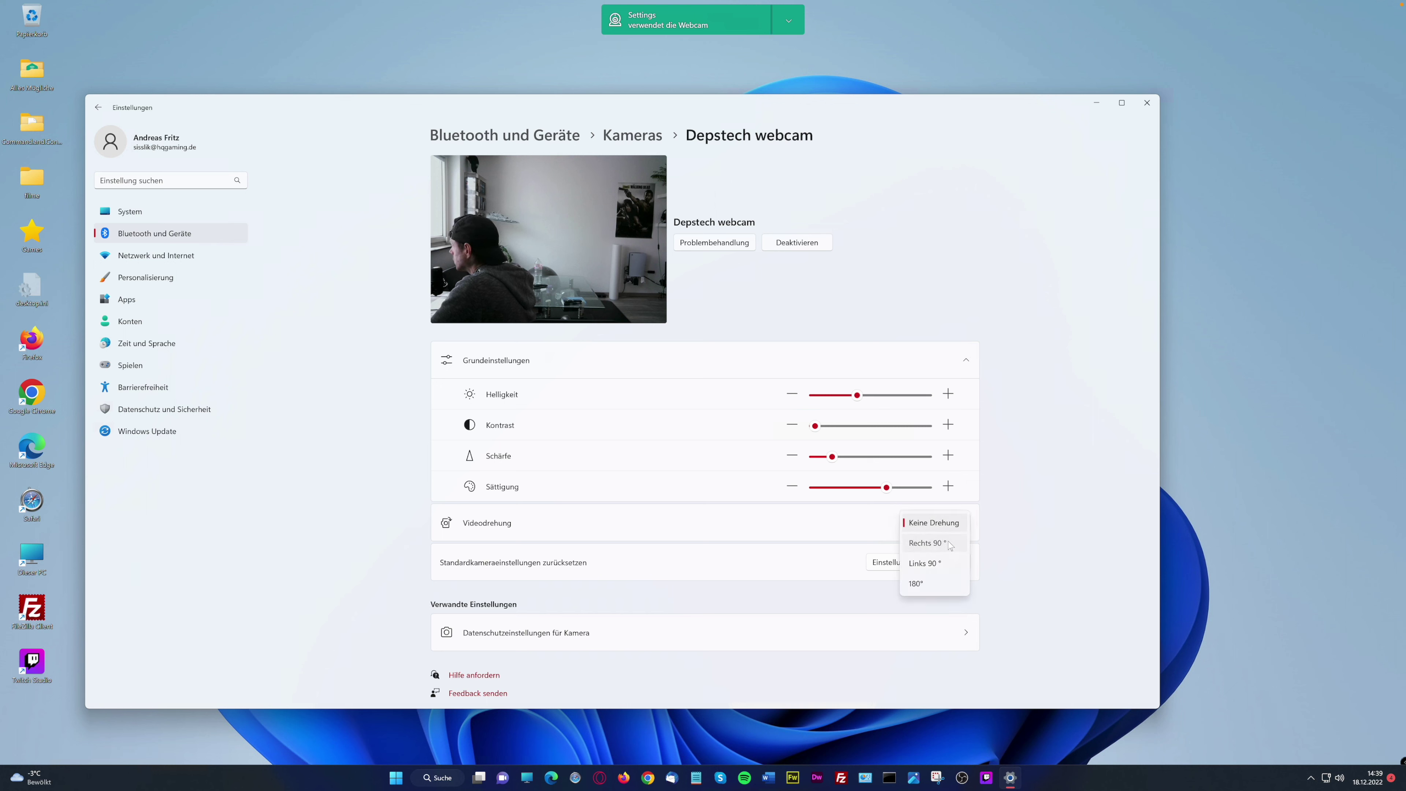
click(961, 541)
click(961, 528)
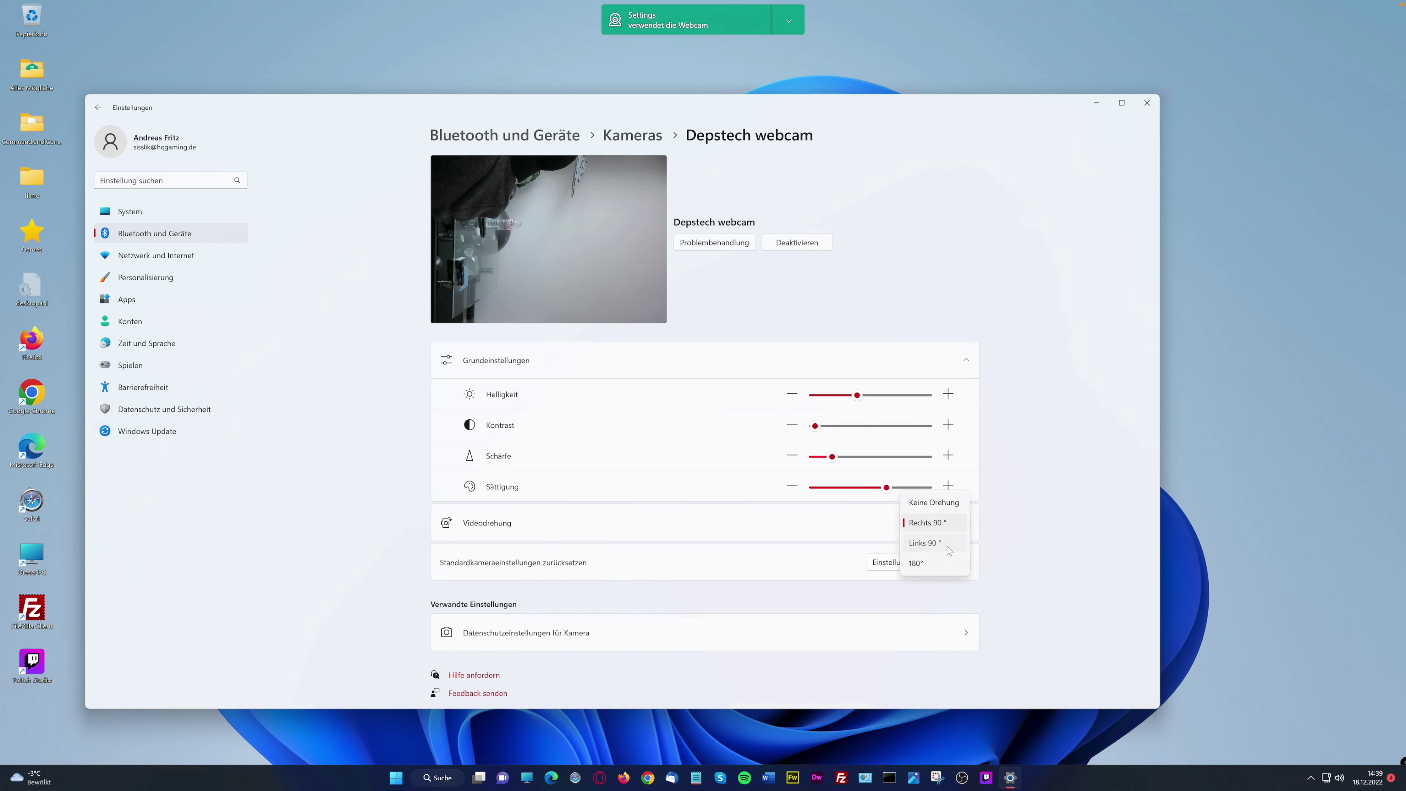
click(947, 546)
Try 180° rotation, set it back to Keine Drehung, and open Datenschutzeinstellungen für Kamera
click(961, 527)
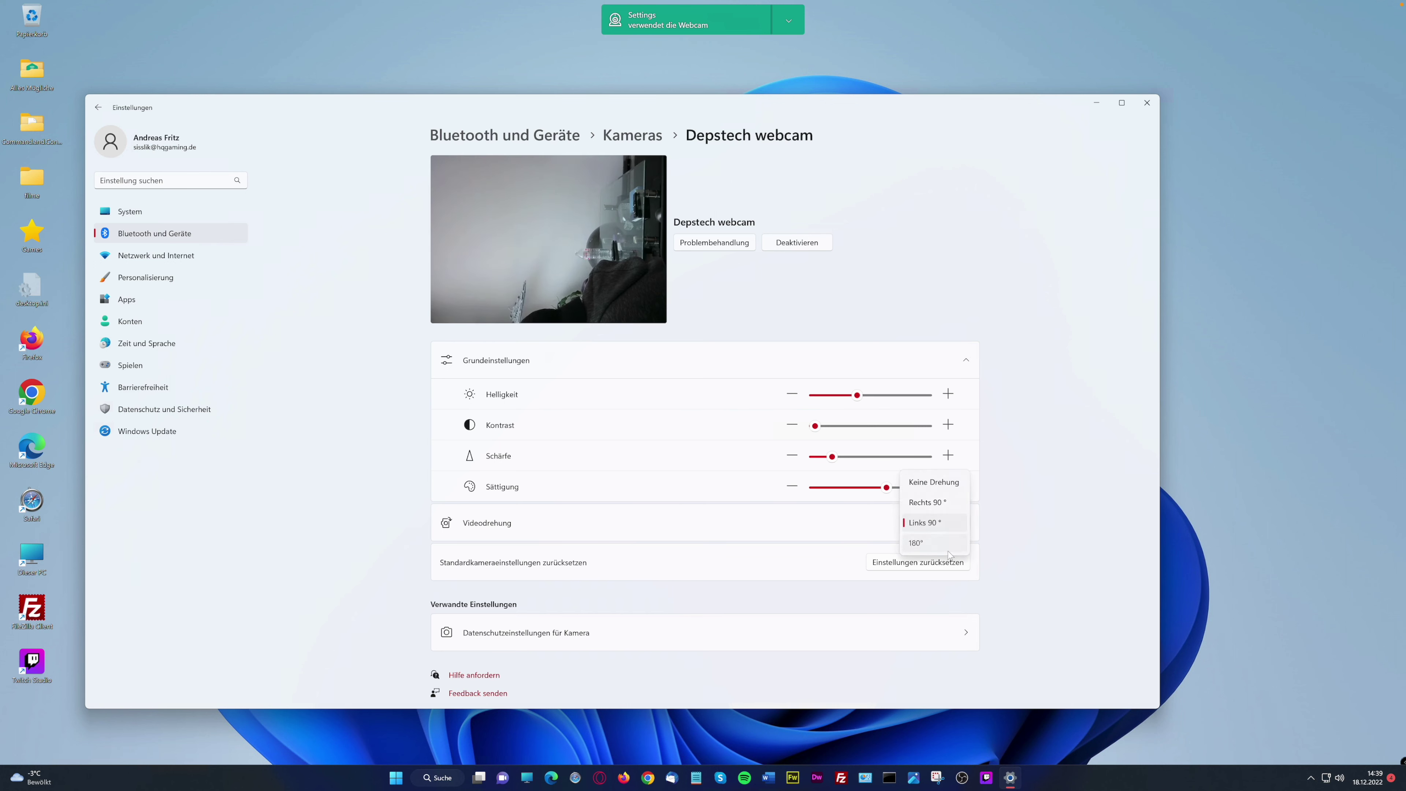
click(948, 550)
click(963, 525)
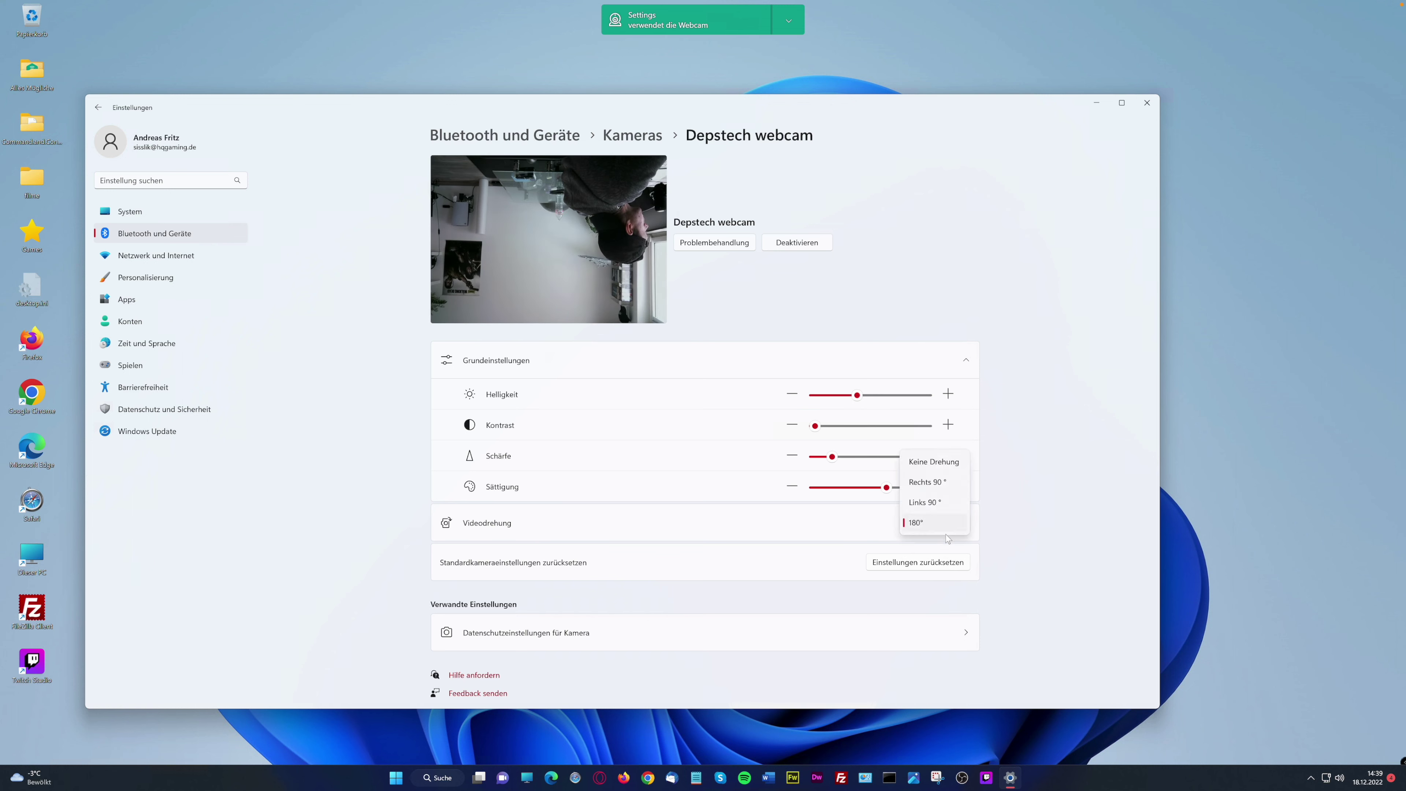
click(934, 462)
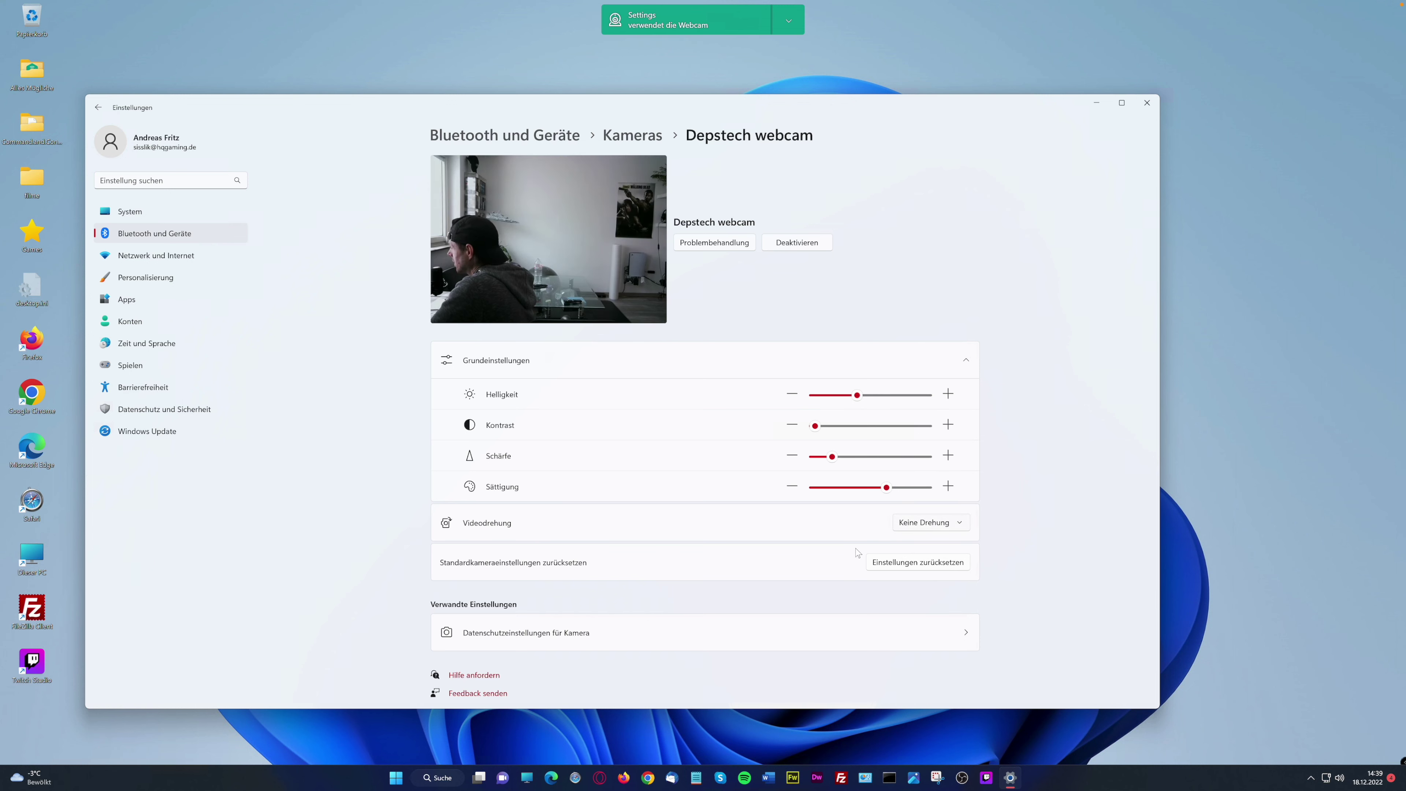
click(967, 634)
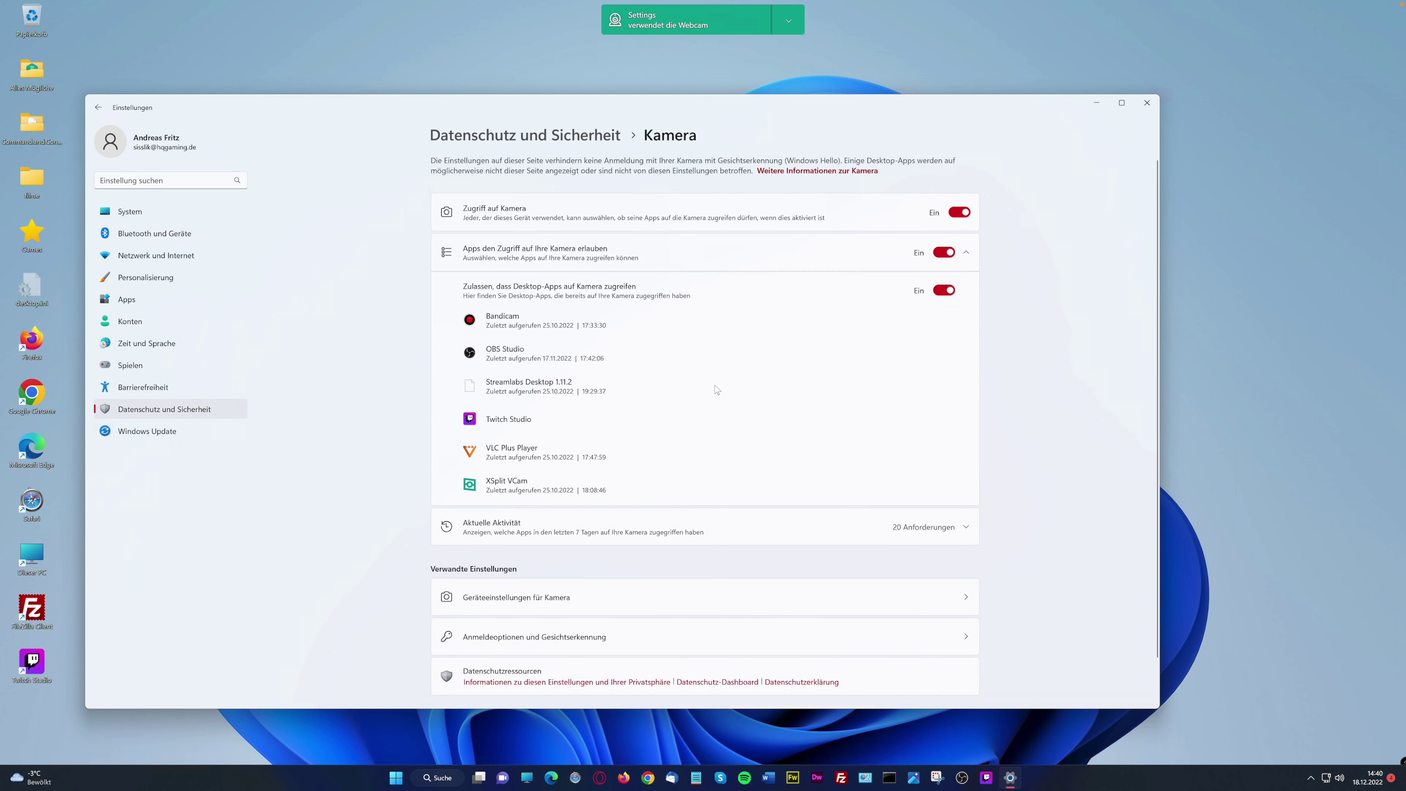
Visit the Smartphone-Link page from Bluetooth und Geräte, then return to that overview
scroll(691, 410, down, 1)
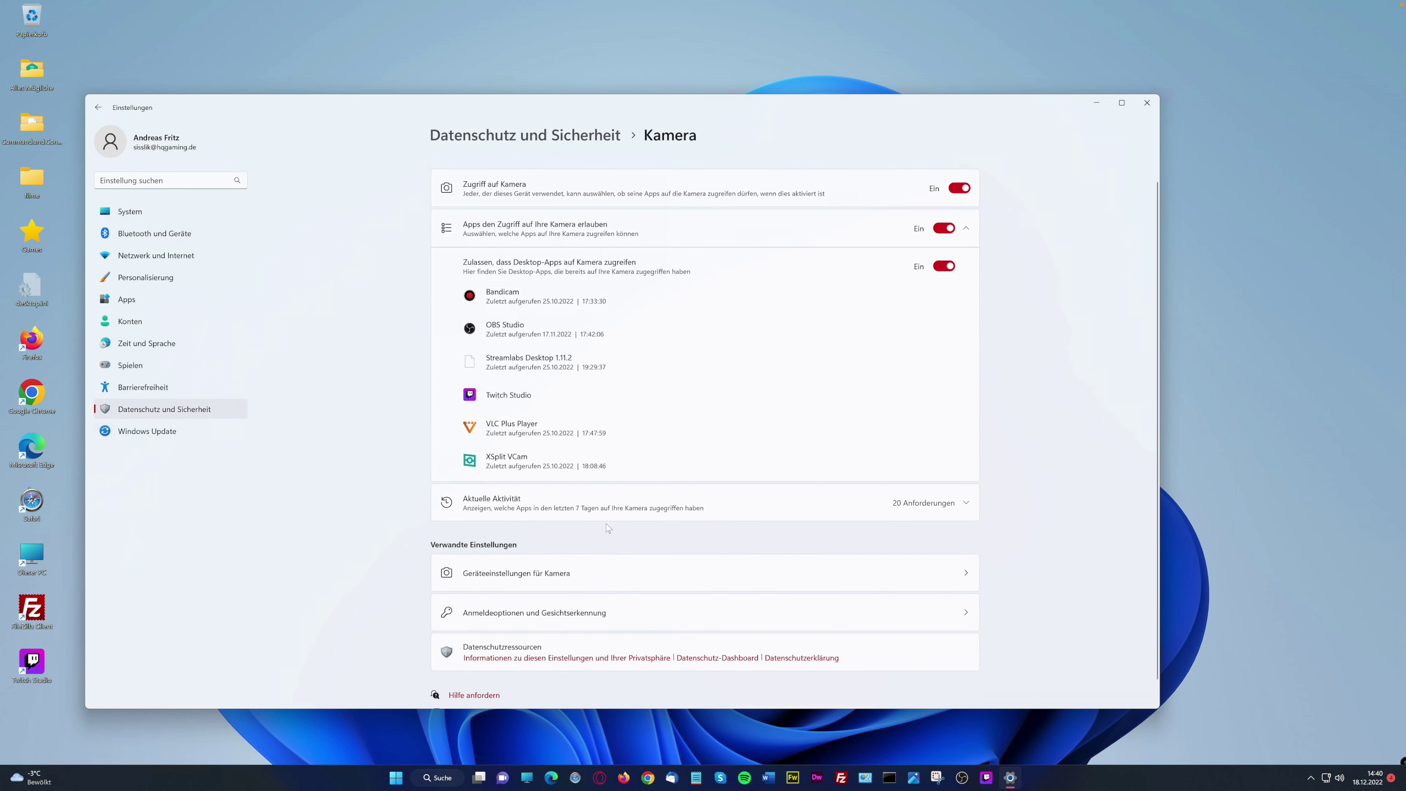
scroll(607, 526, down, 1)
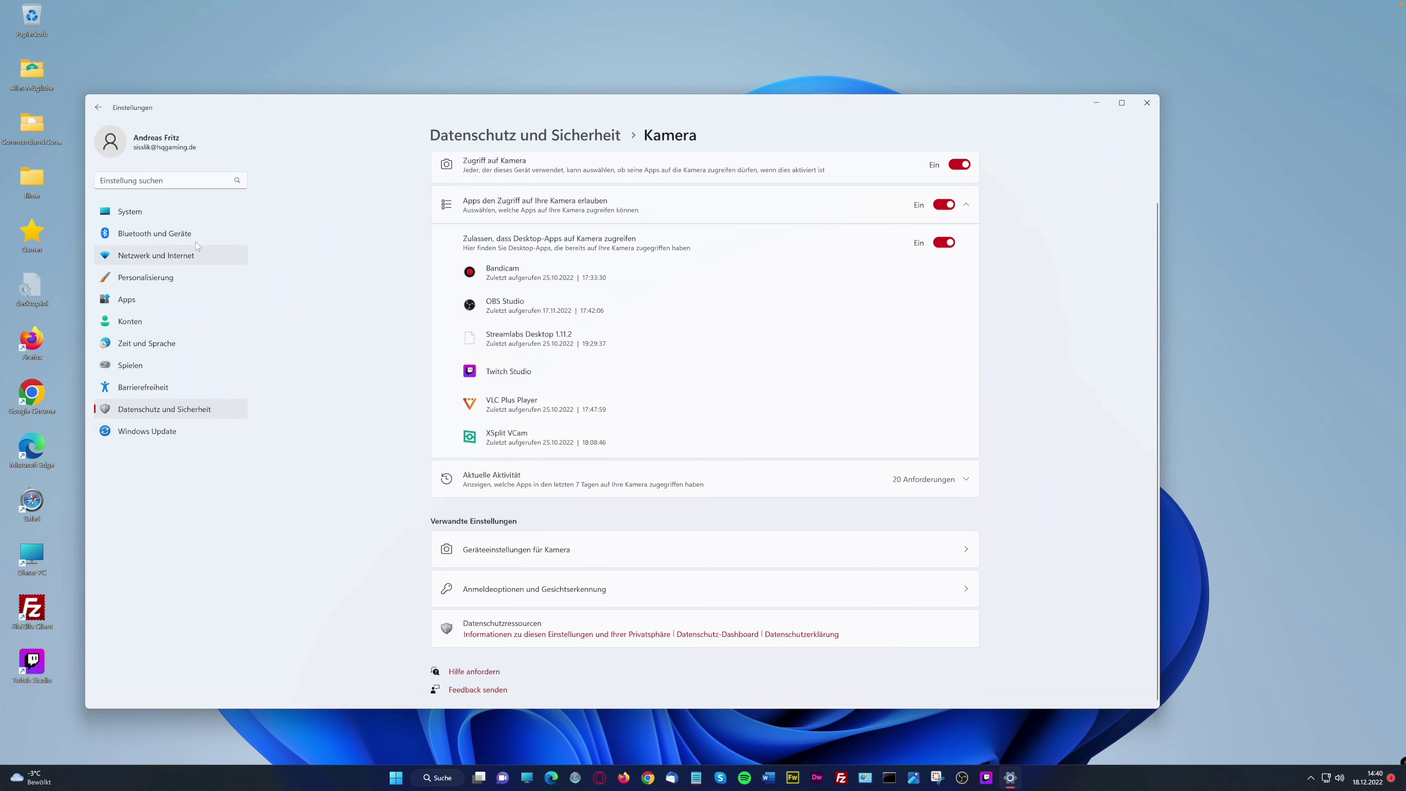
click(179, 237)
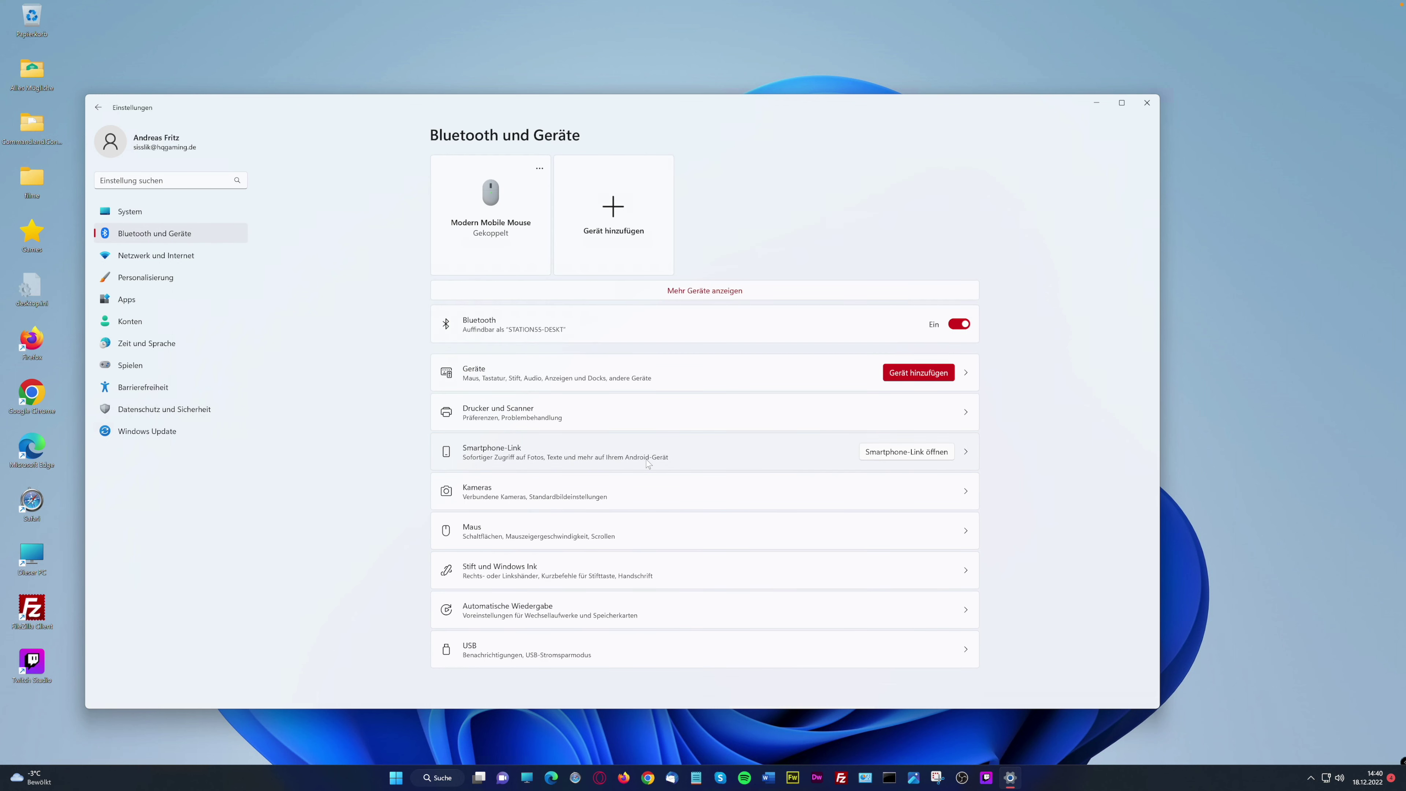
click(969, 455)
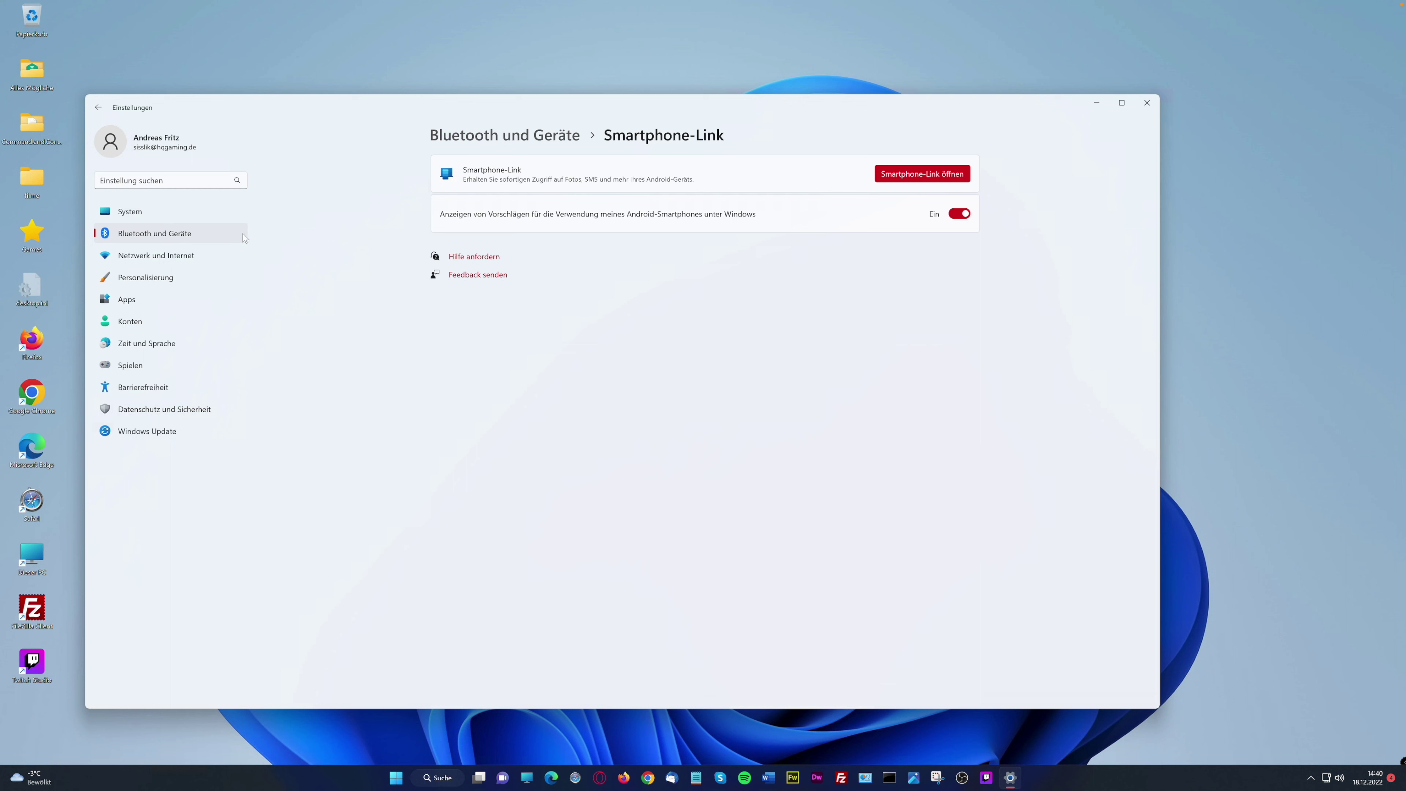
click(158, 238)
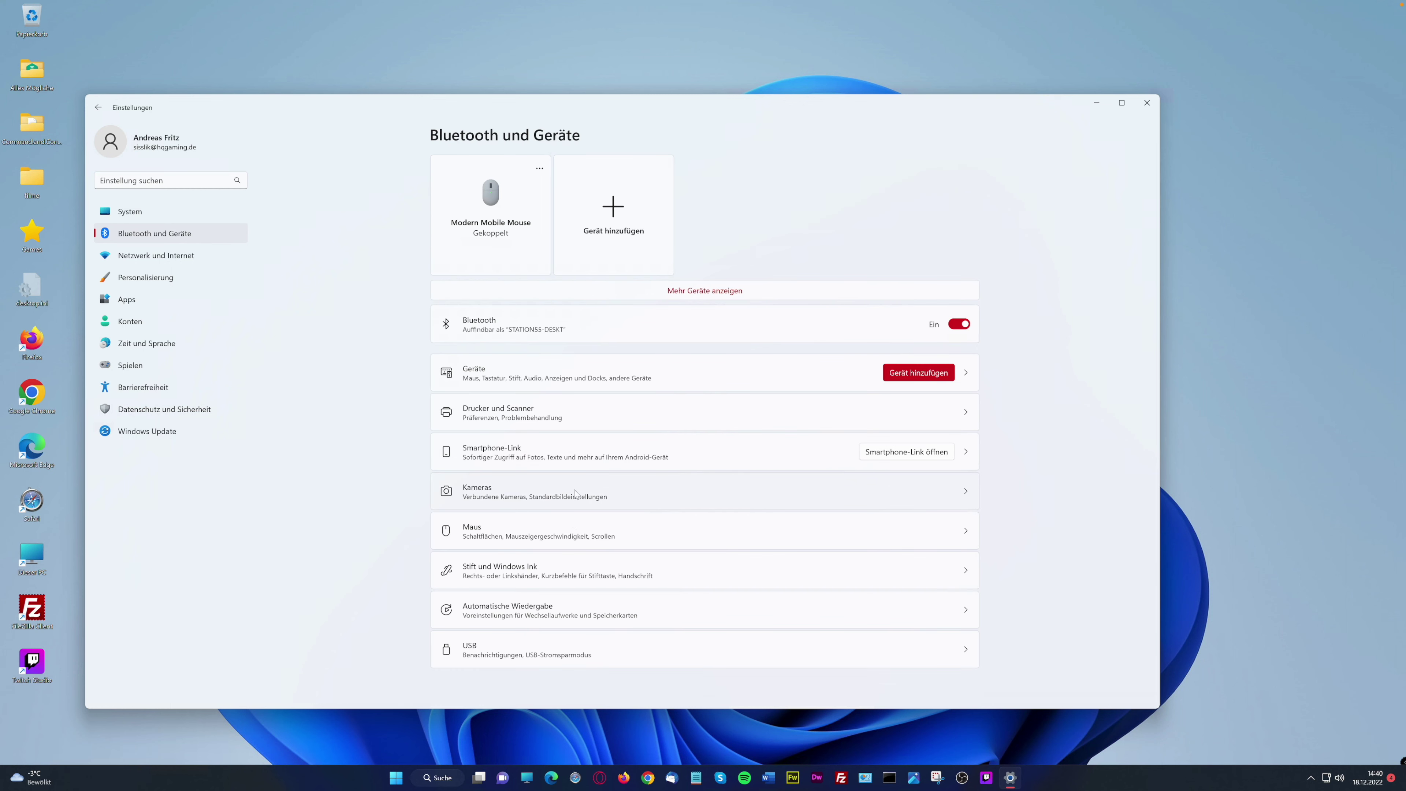
Open the Maus page and its Zusätzliche Mauseinstellungen dialog, Eigenschaften von Maus
click(673, 531)
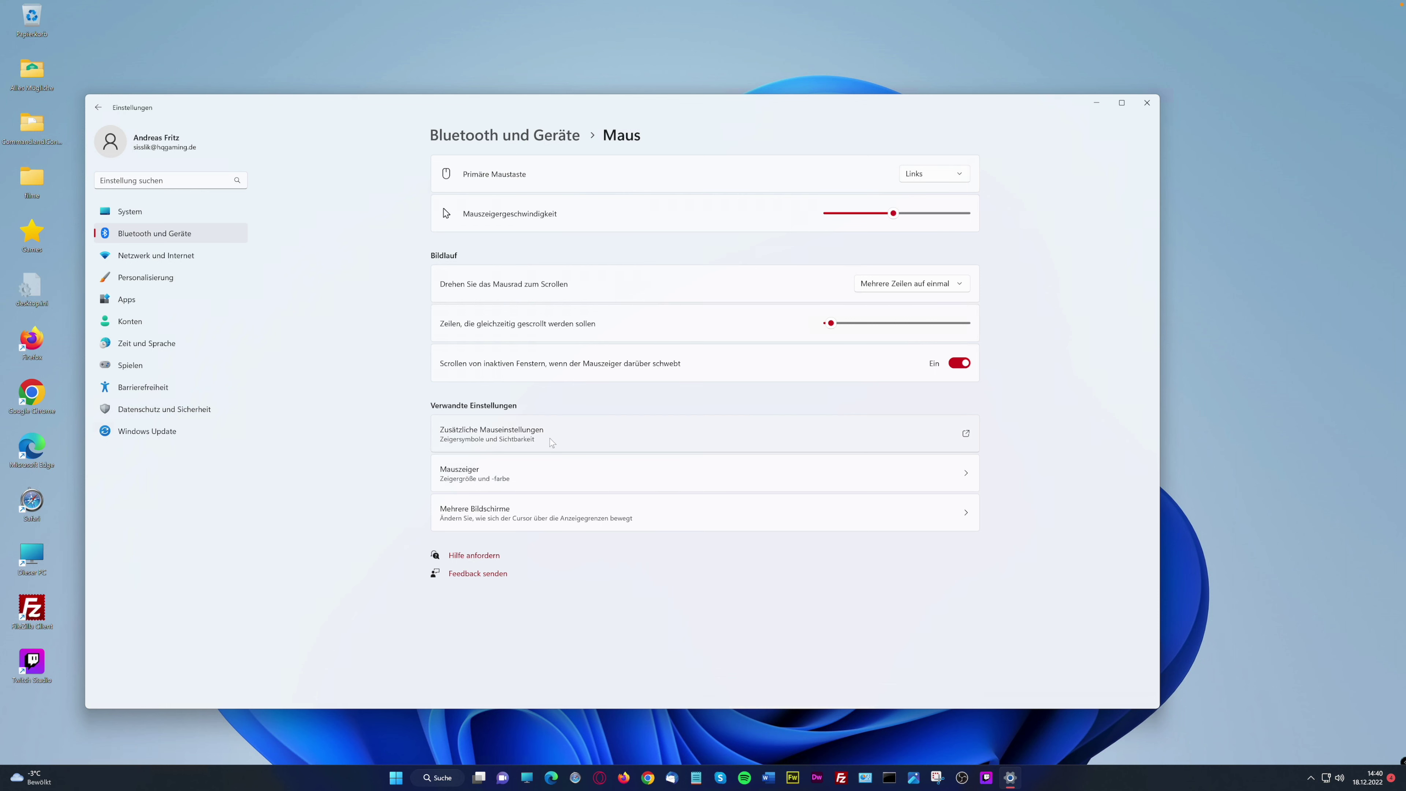
click(587, 434)
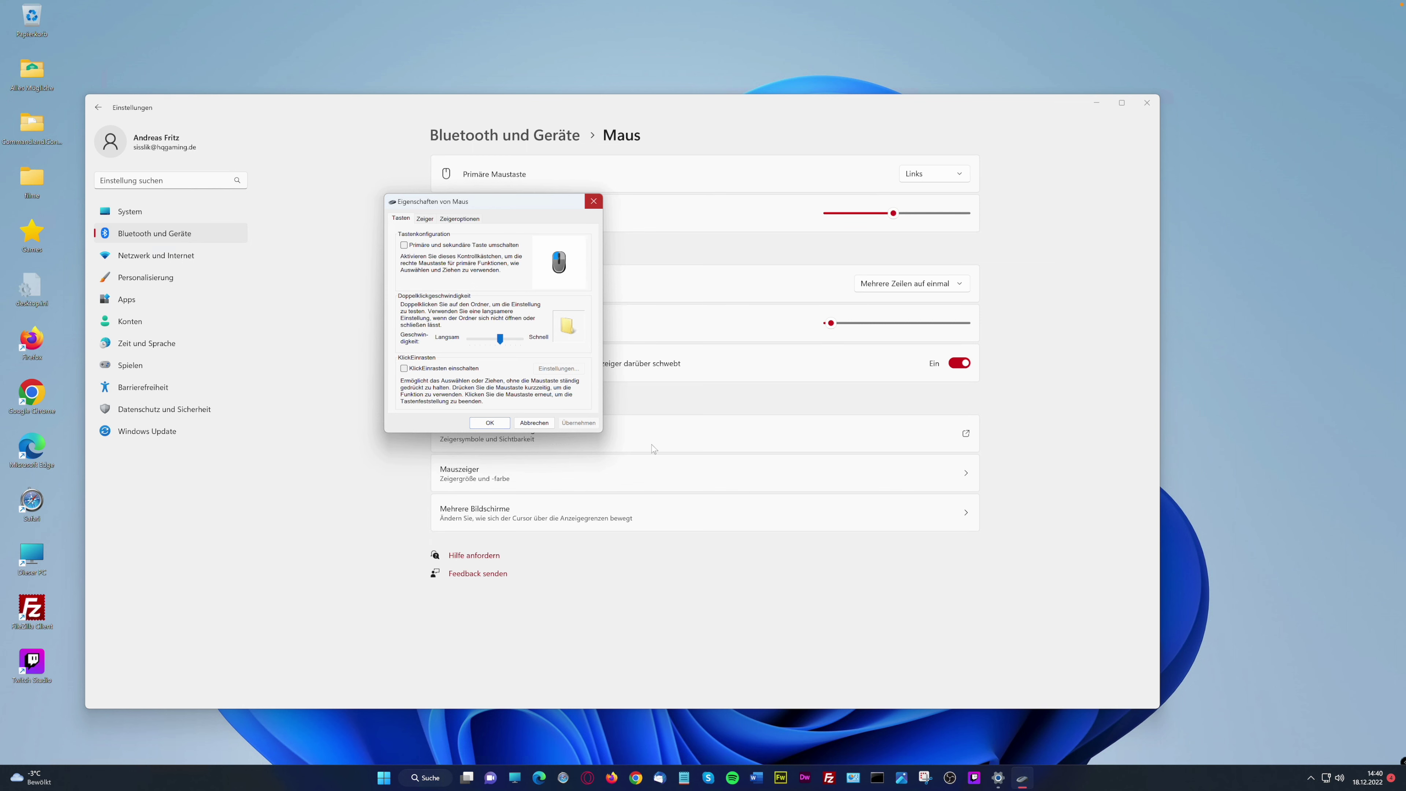
Reopen mouse properties via Systemsteuerung's Maus item, view the pointer tabs, then close both windows
click(594, 201)
click(866, 777)
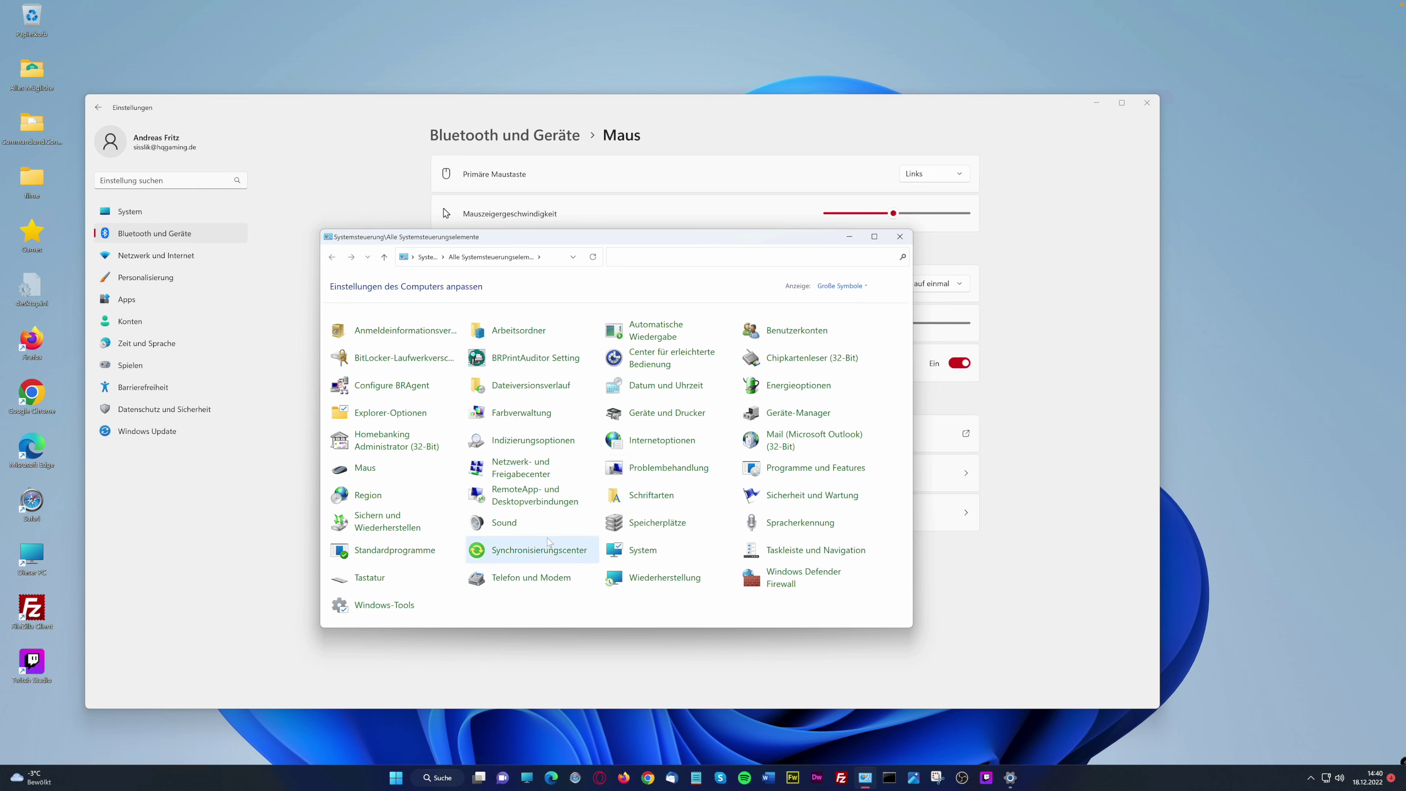
click(365, 468)
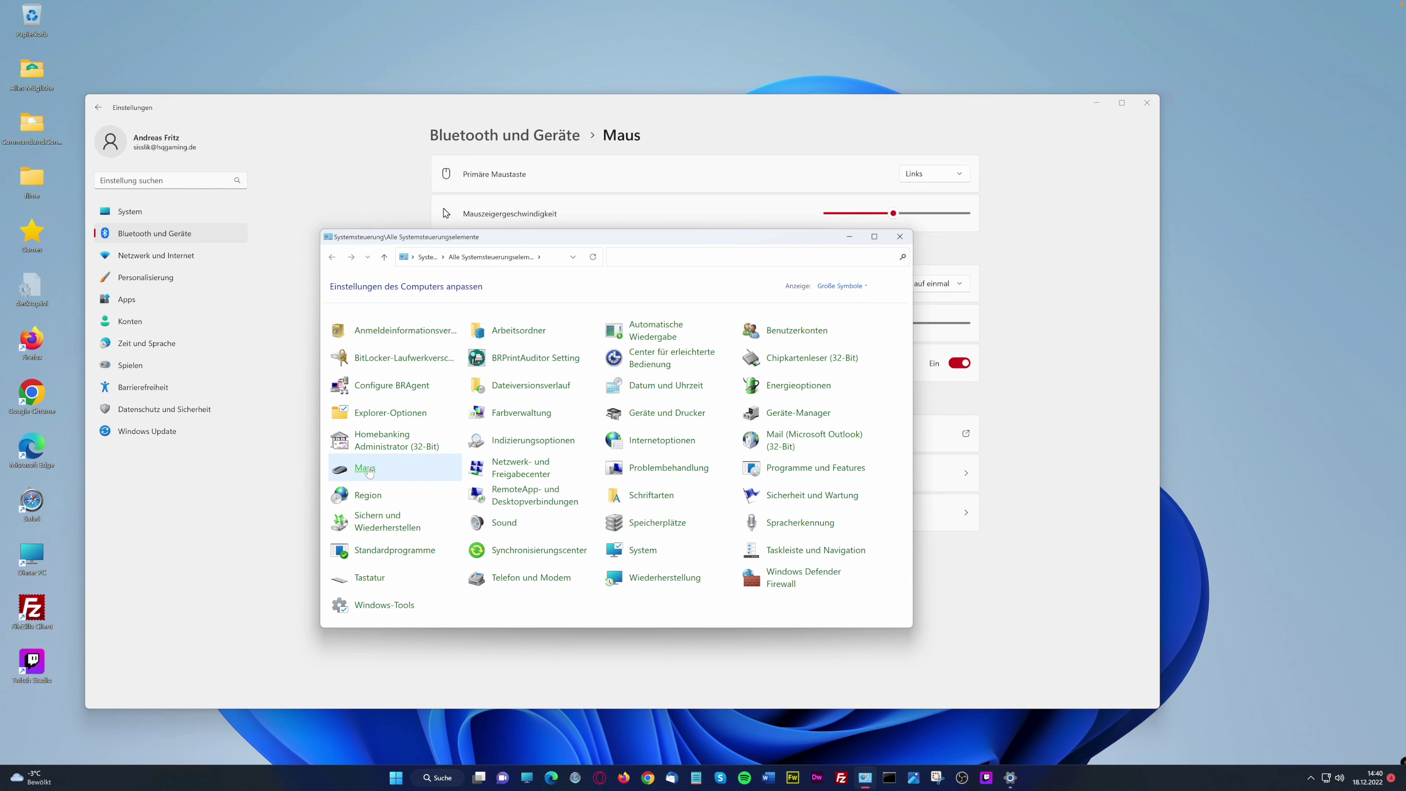
drag(148, 42, 395, 113)
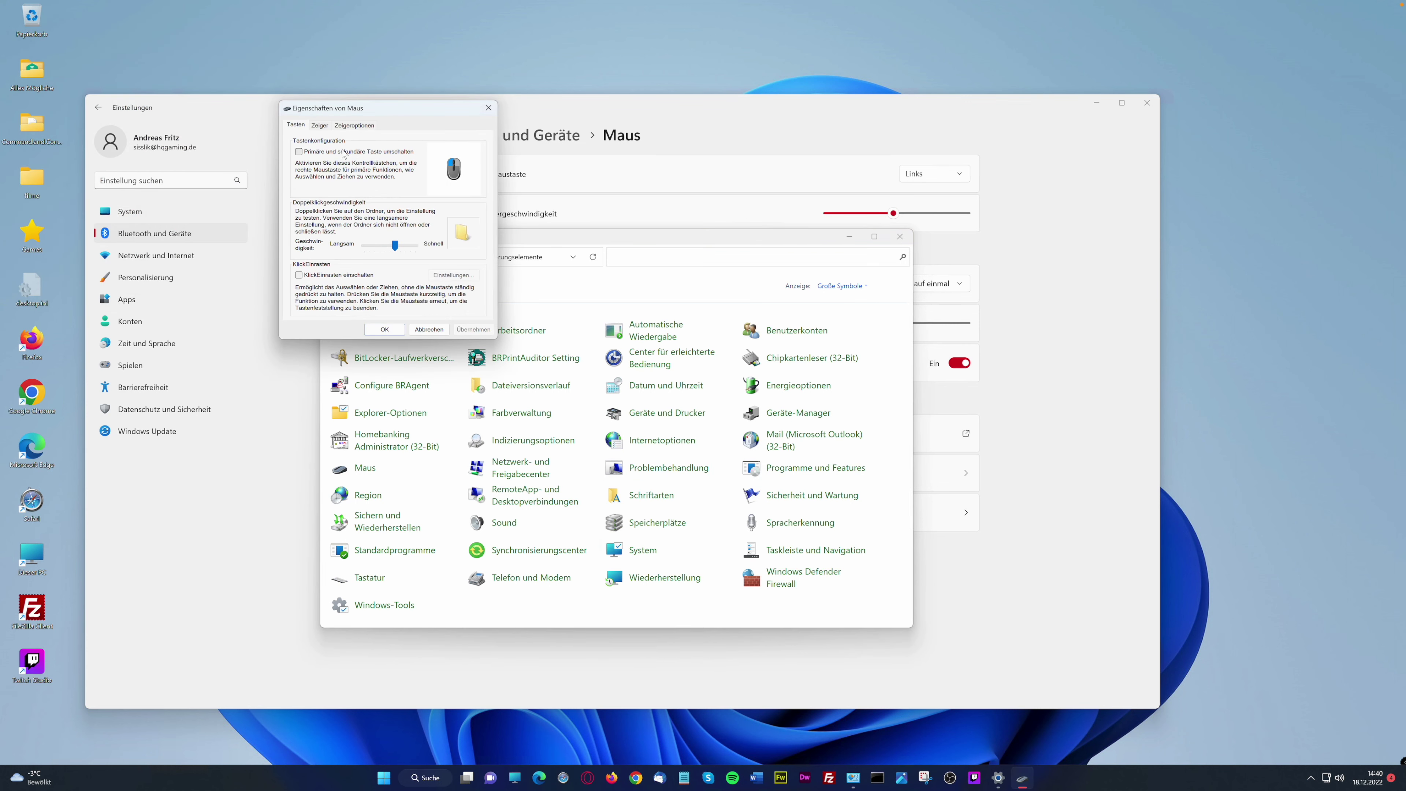
click(319, 124)
click(354, 125)
click(488, 107)
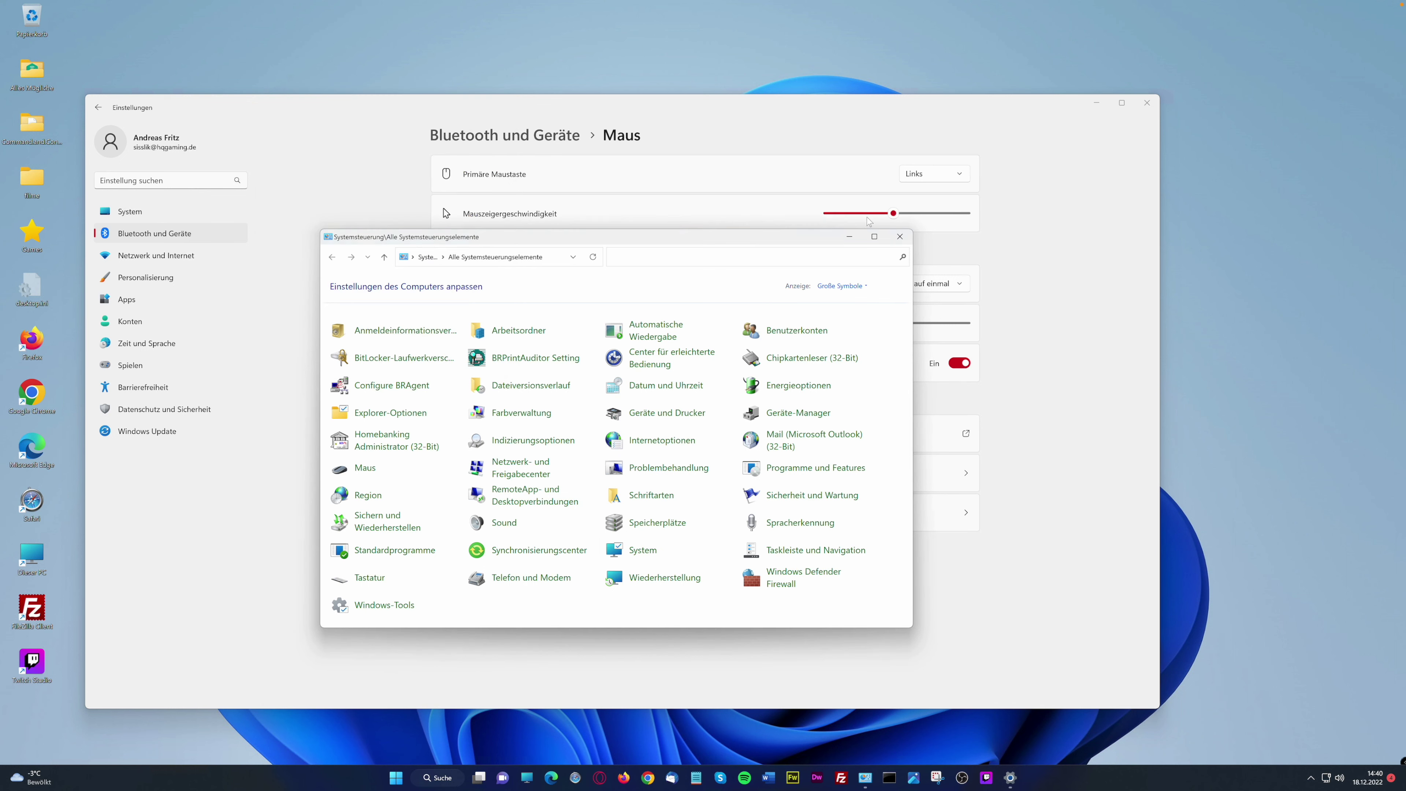
click(899, 236)
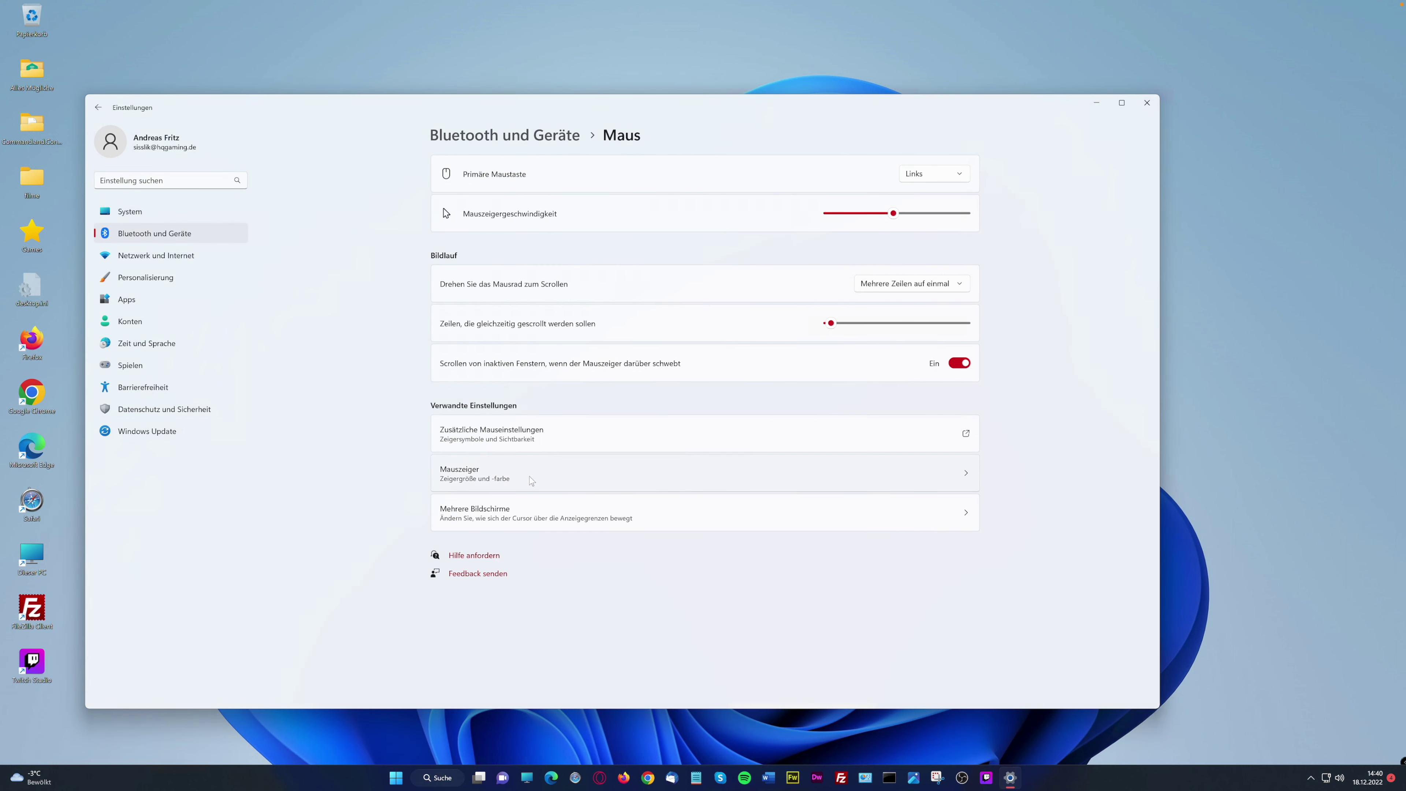
Browse the VPN and Ethernet pages under Netzwerk und Internet, then go to Personalisierung
click(162, 260)
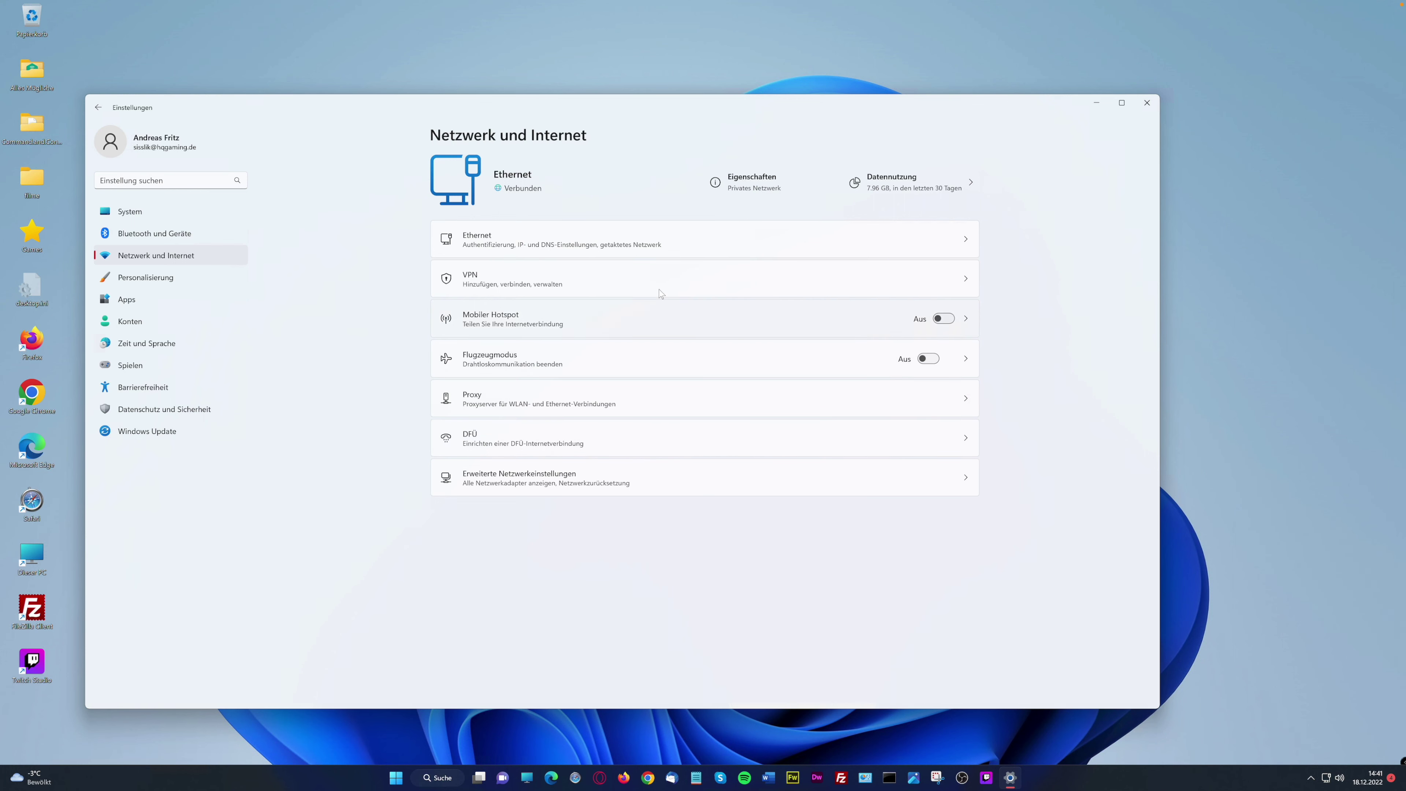
click(972, 284)
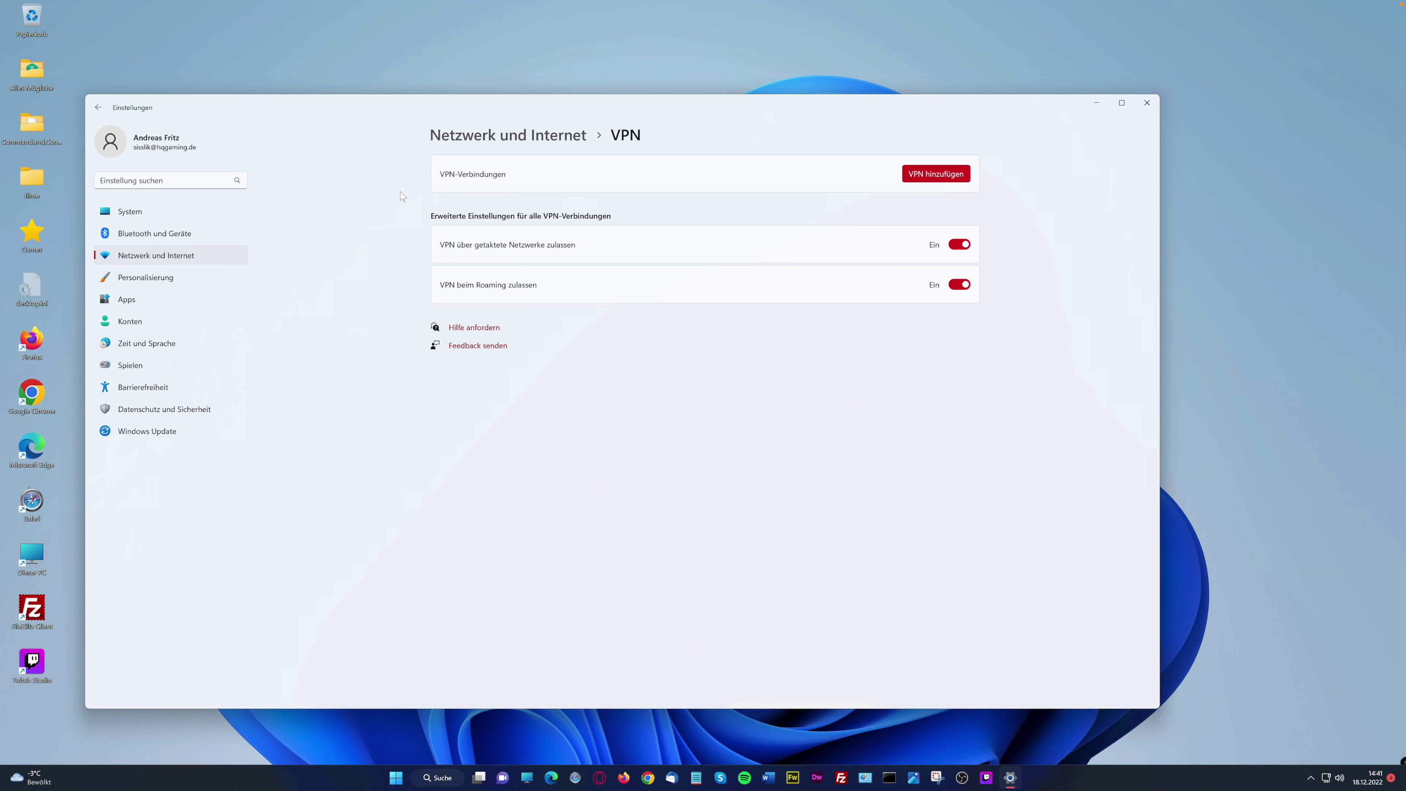
click(566, 139)
click(540, 247)
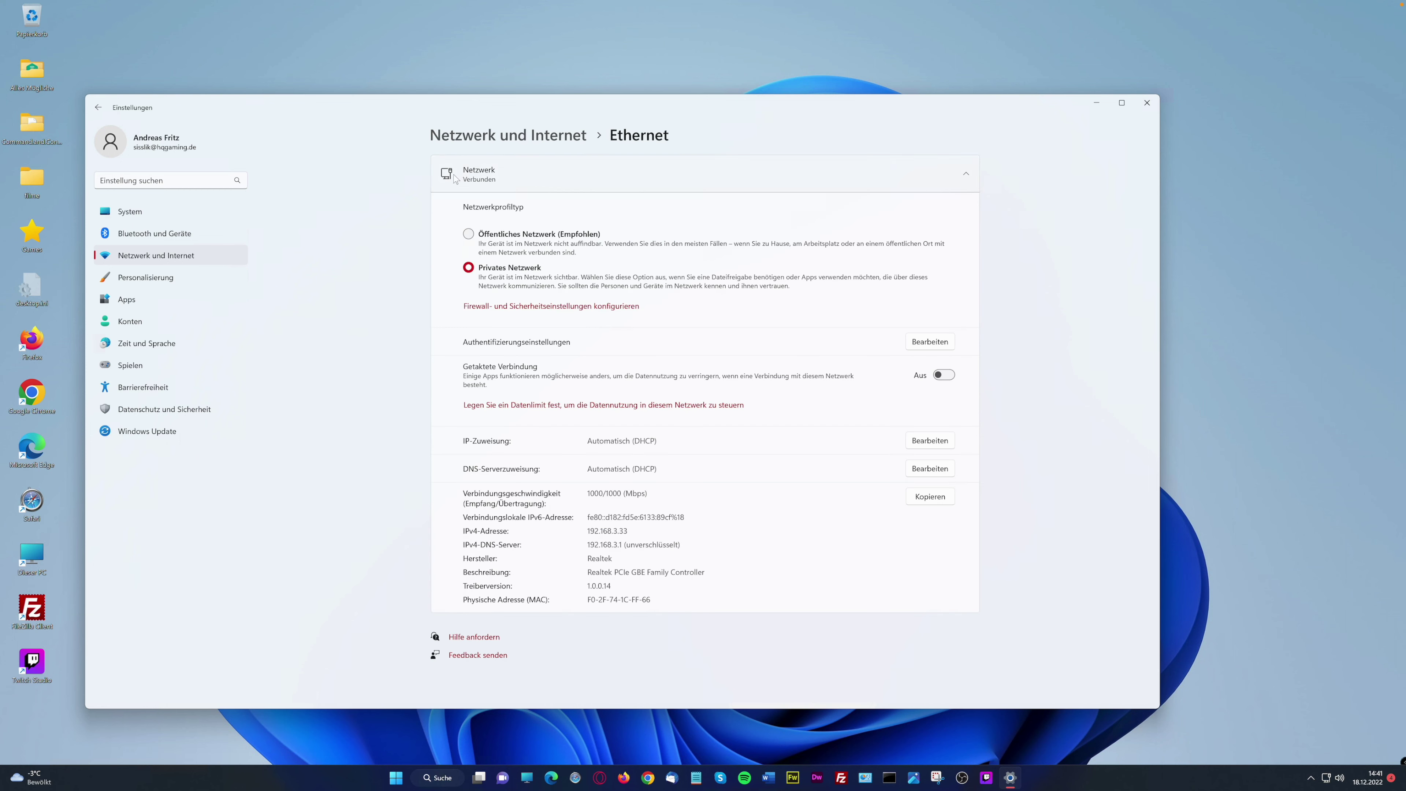
click(475, 136)
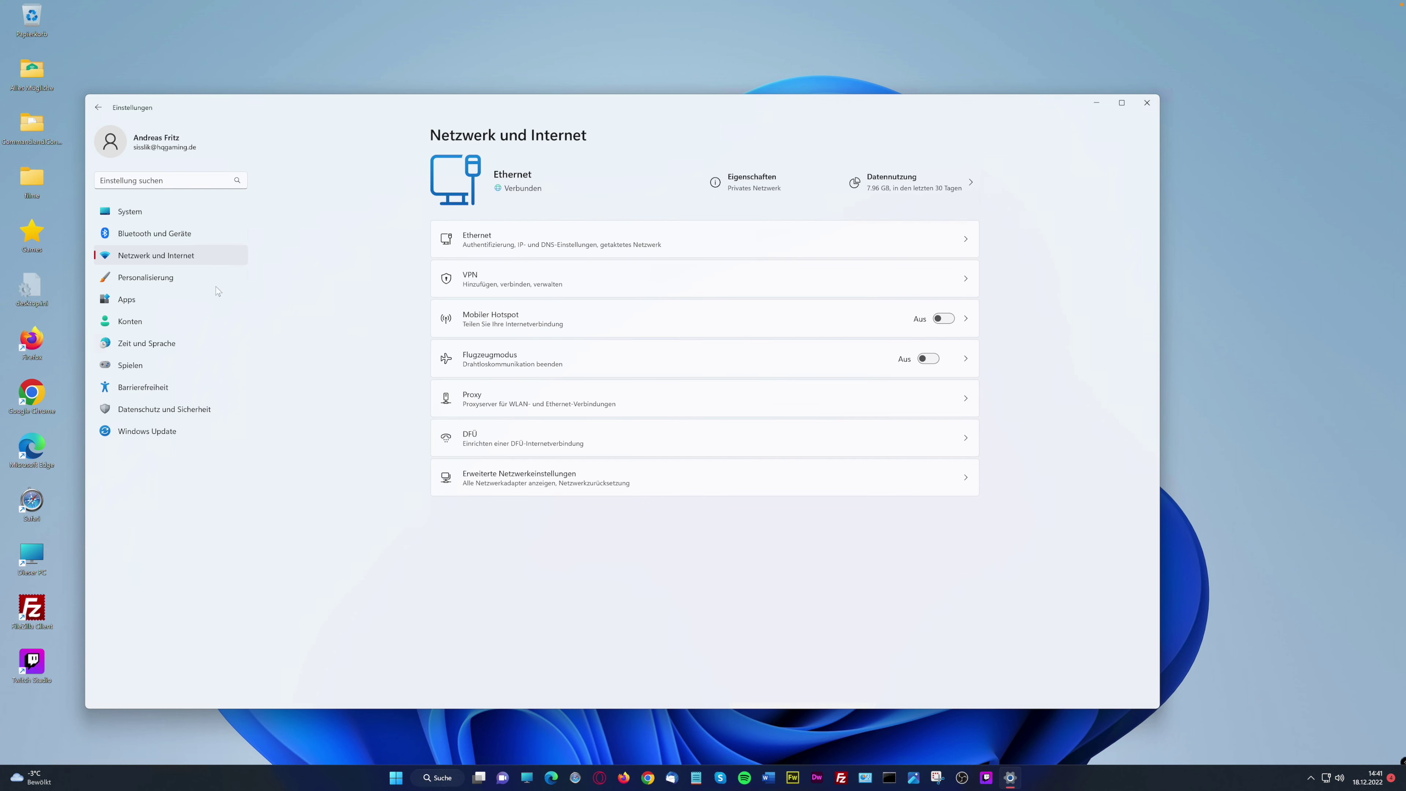
click(145, 279)
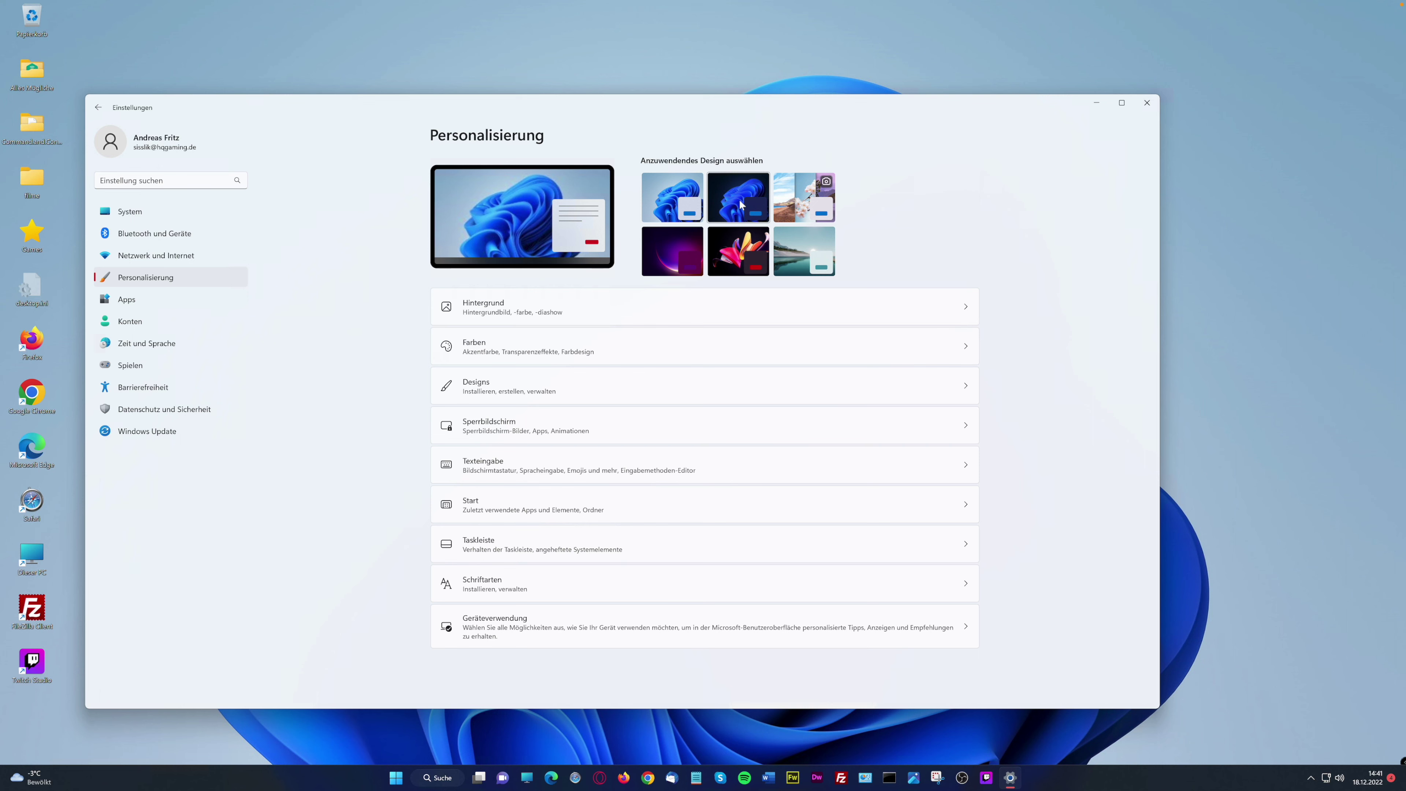
Apply the dark Windows theme and make the Settings window smaller and lower-left
click(739, 200)
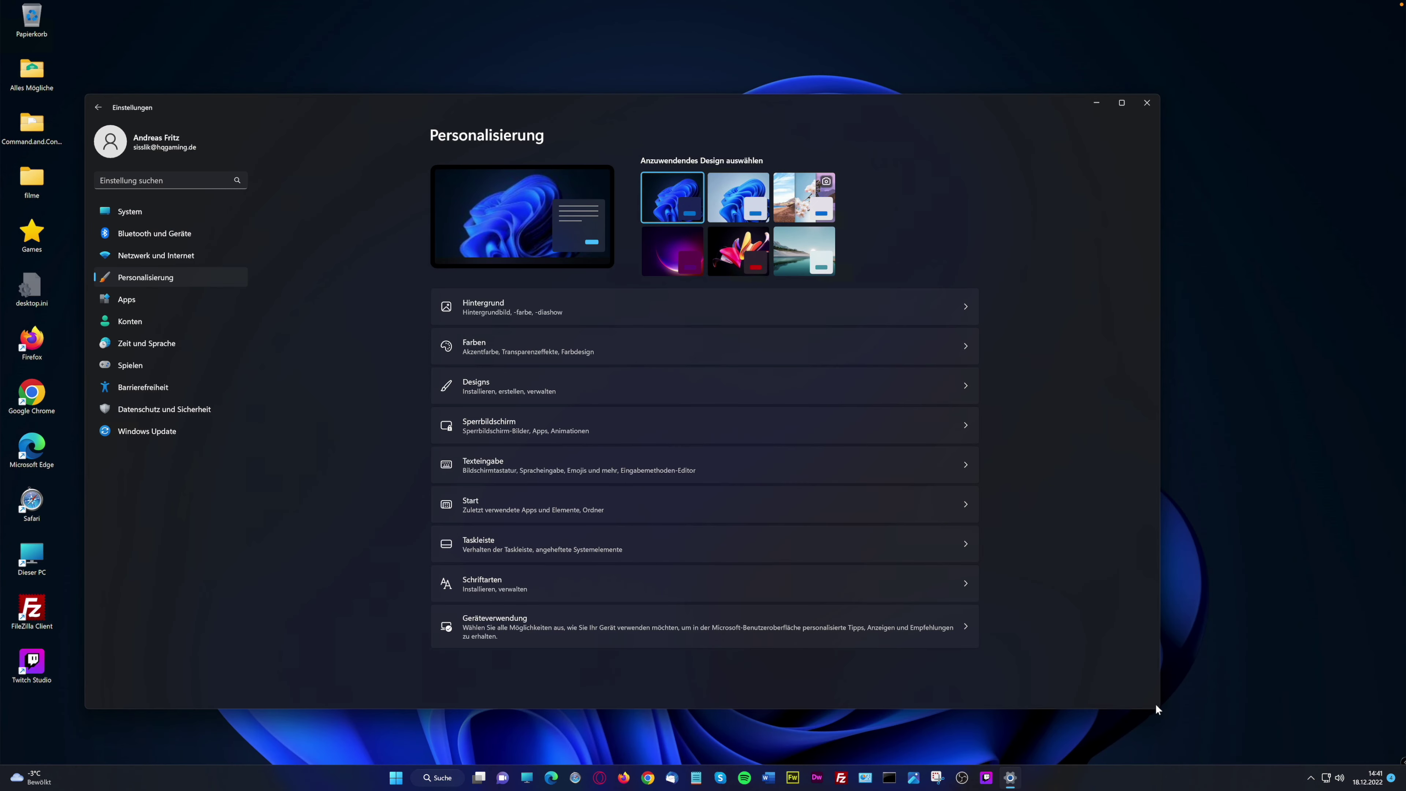
drag(1156, 710, 581, 693)
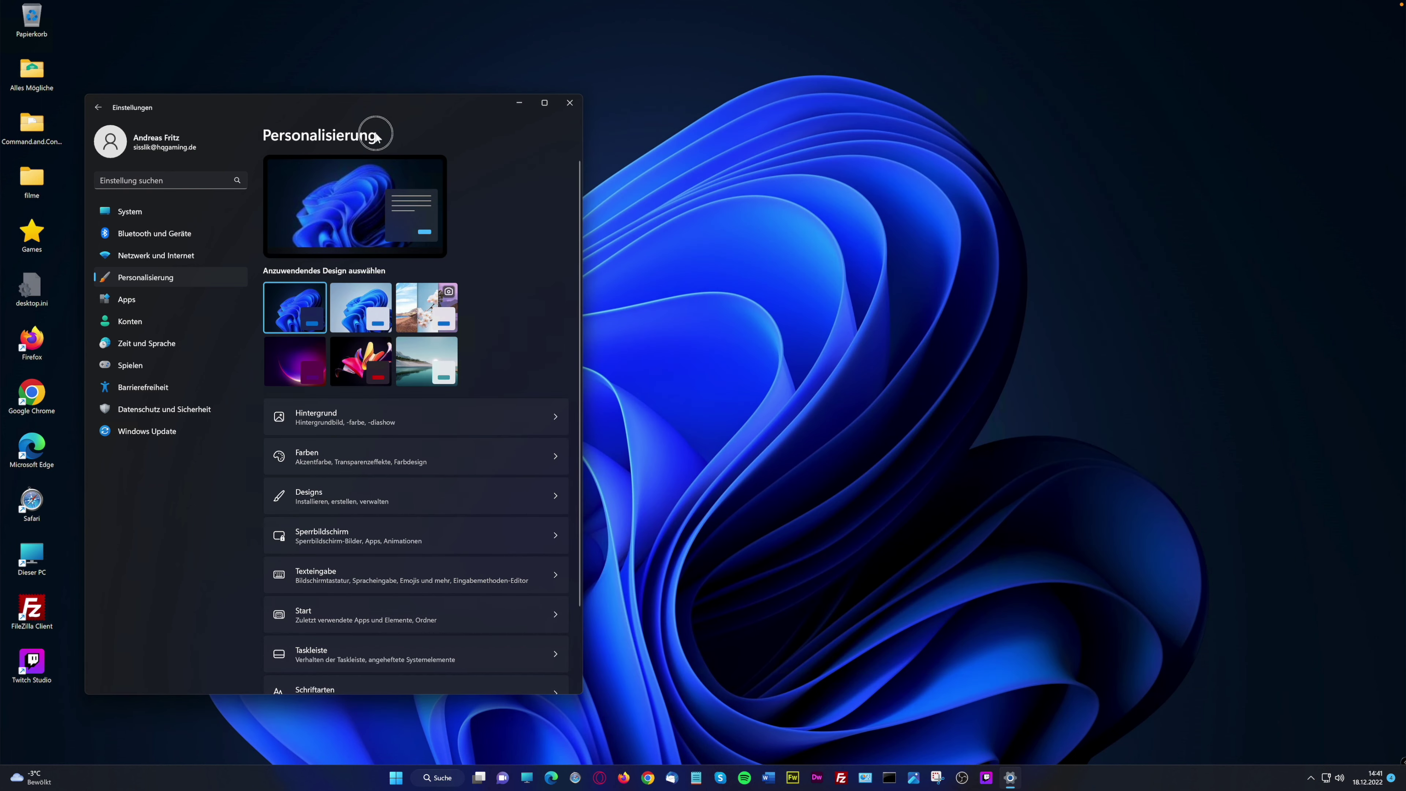
drag(422, 110, 374, 160)
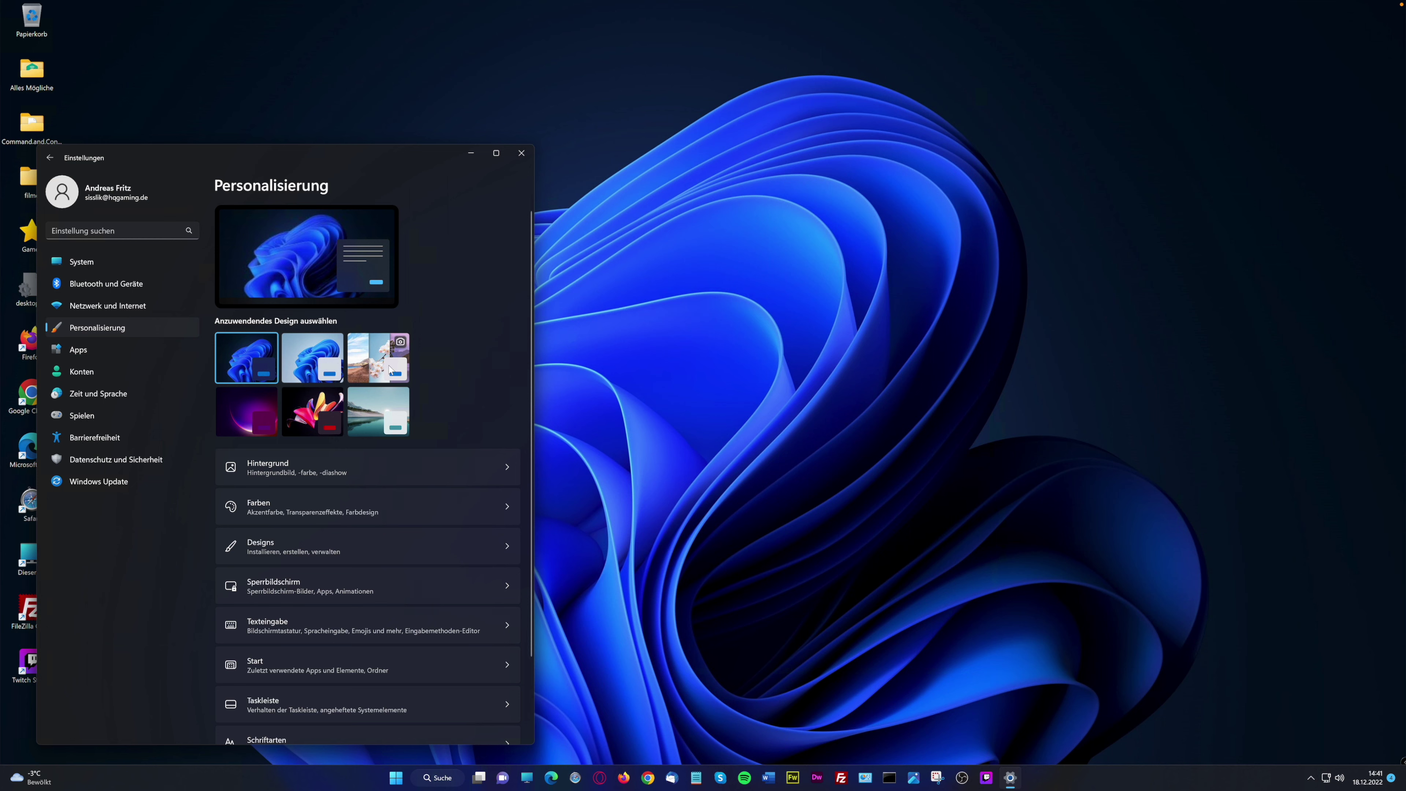
Try the light photo, purple dark and Aufgezeichnete Bewegung themes, ending on Sonnenaufgang lake
click(369, 360)
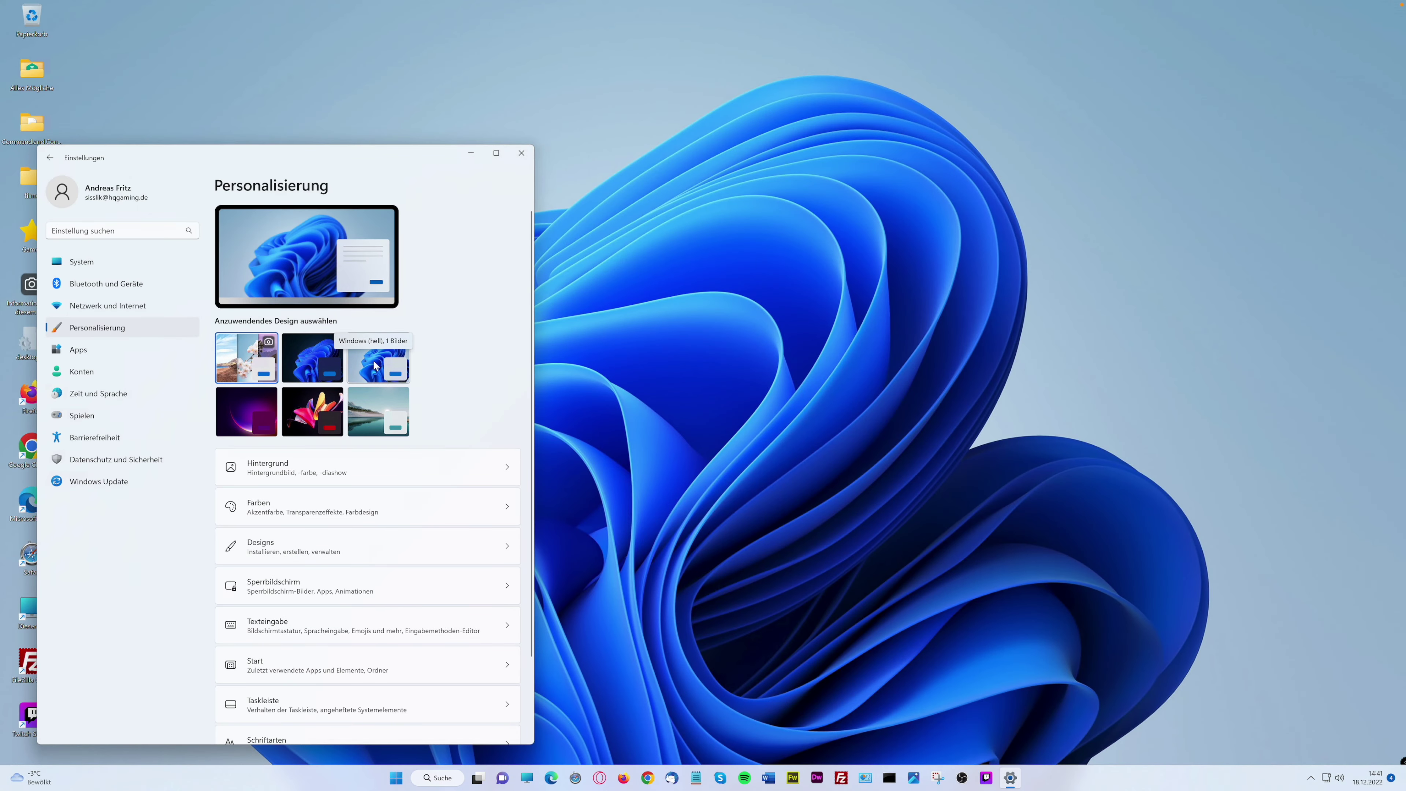
click(250, 422)
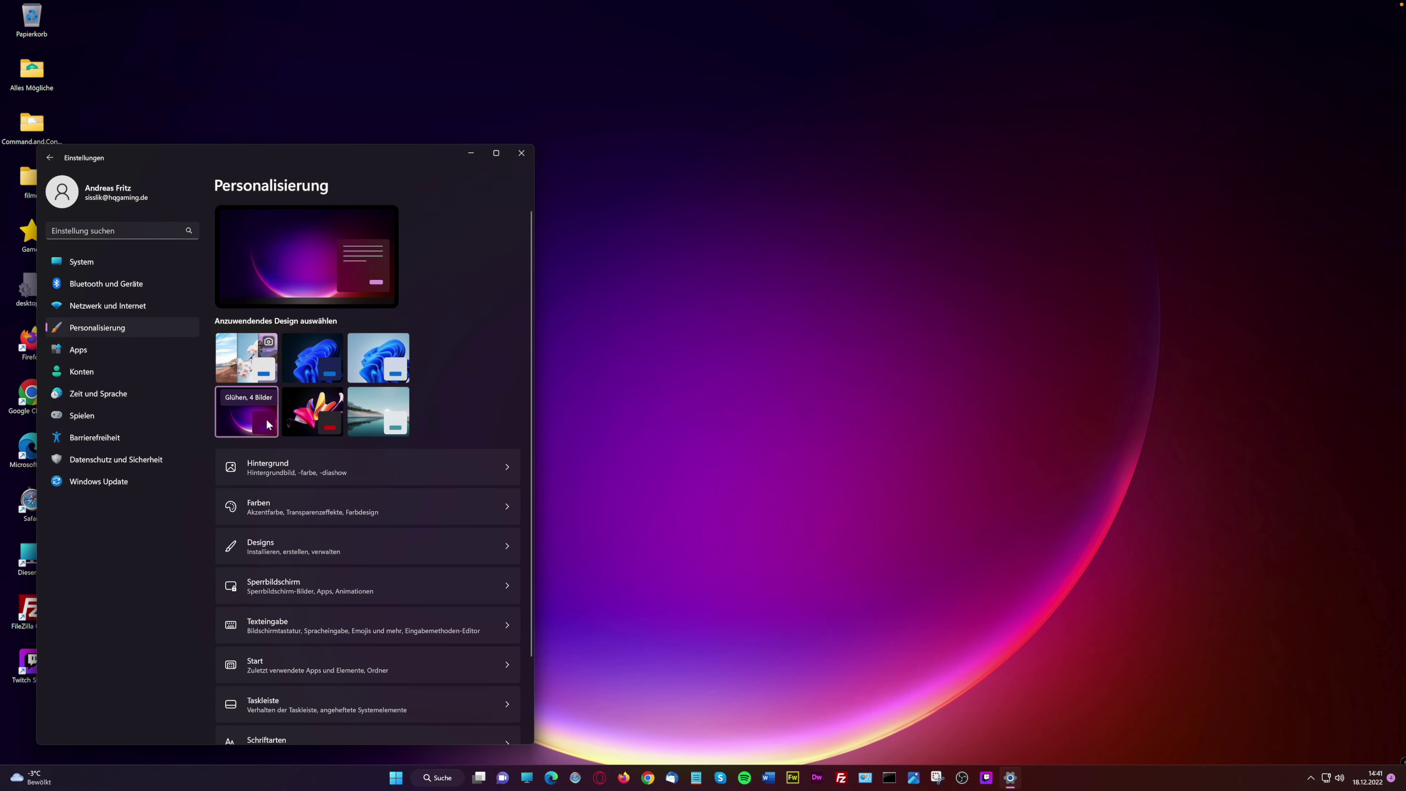
click(297, 421)
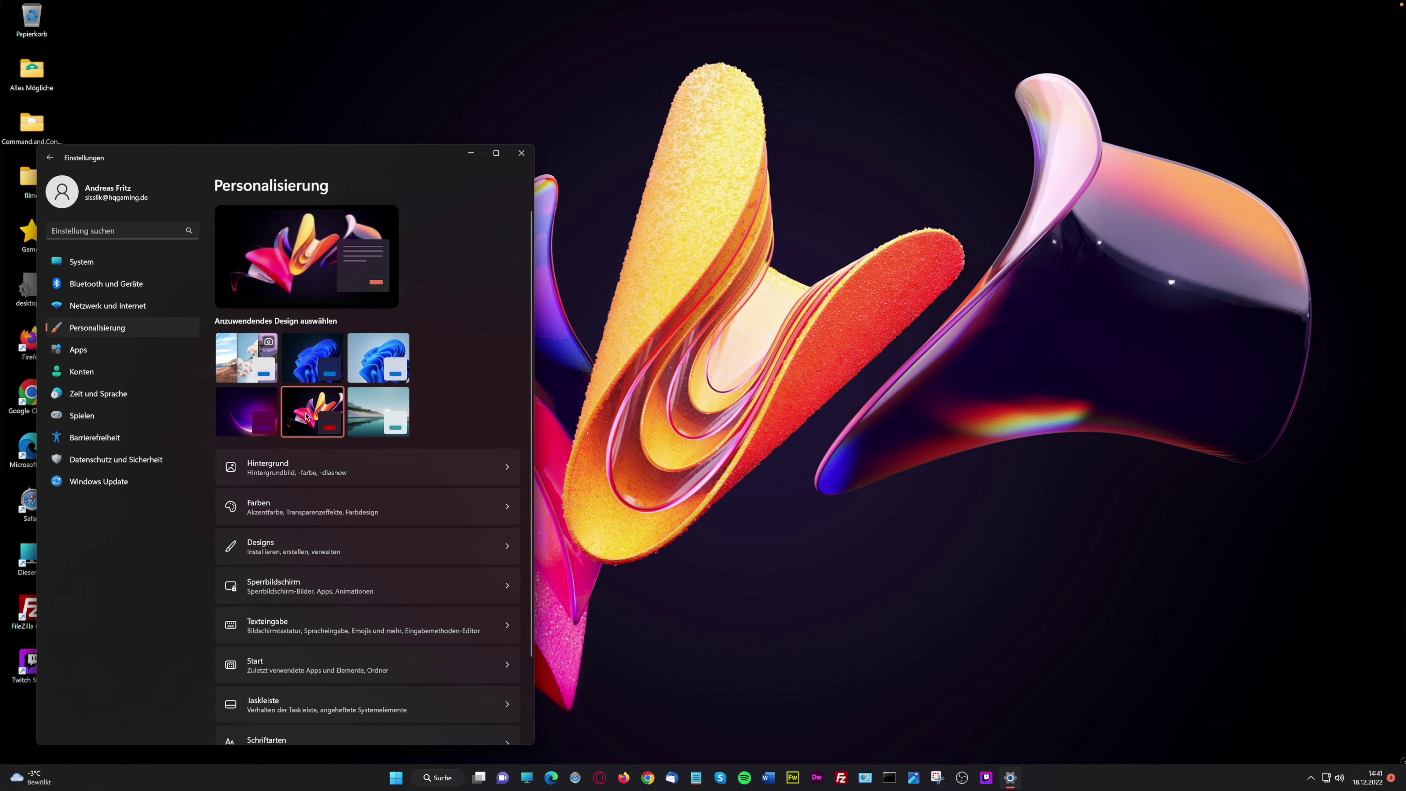
click(371, 410)
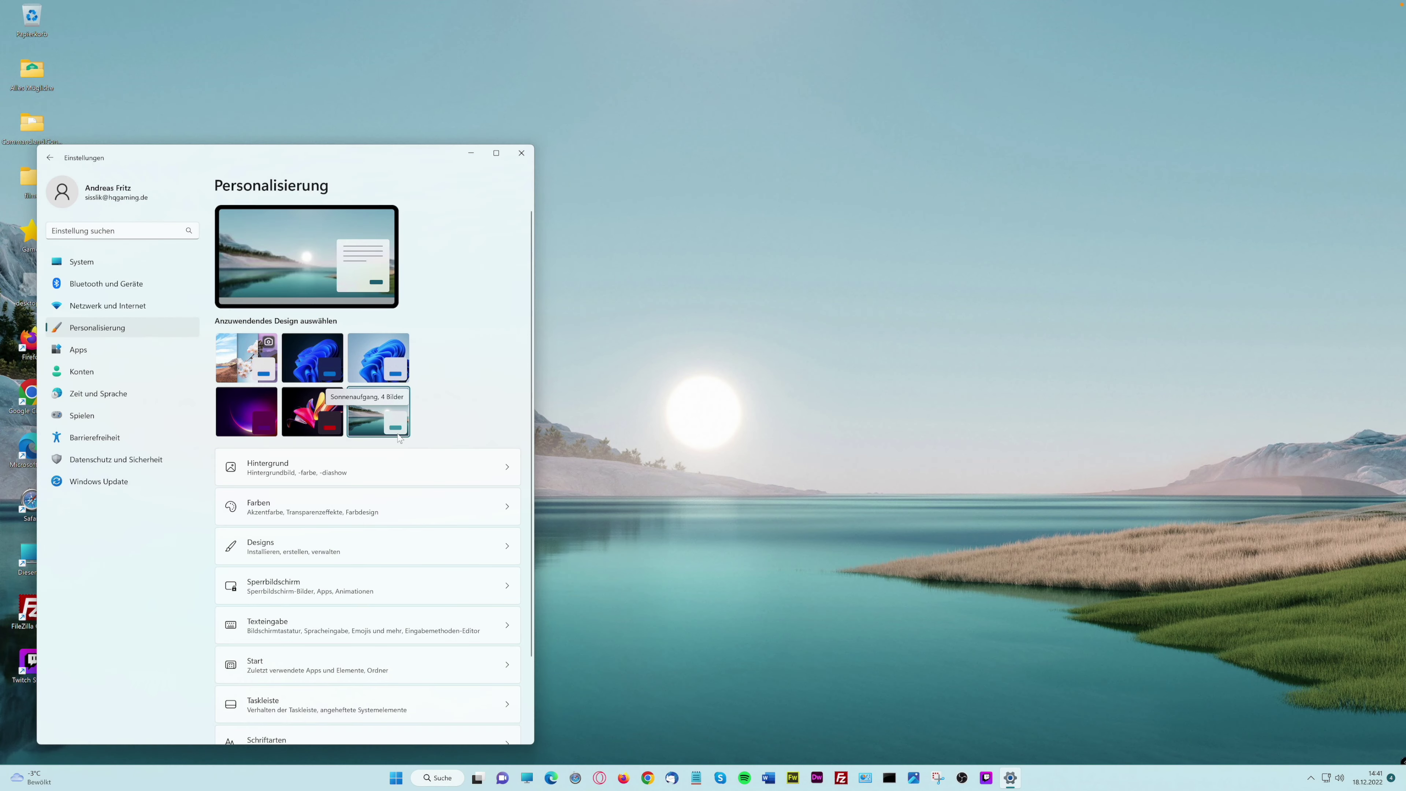
drag(464, 158, 355, 161)
Cycle through purple, Spotlight and Glühen themes, apply dark blue bloom, then centre and widen the window
click(325, 410)
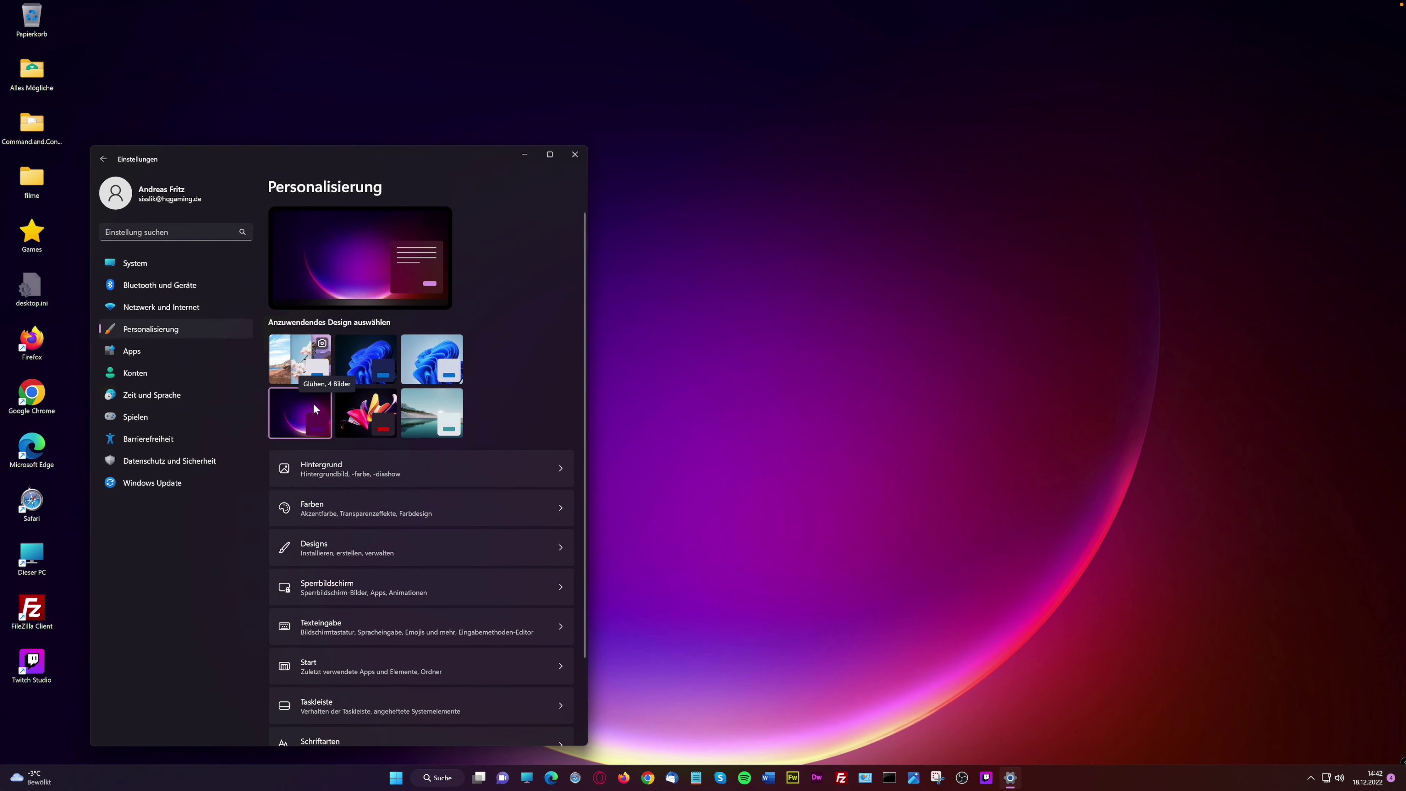
click(302, 357)
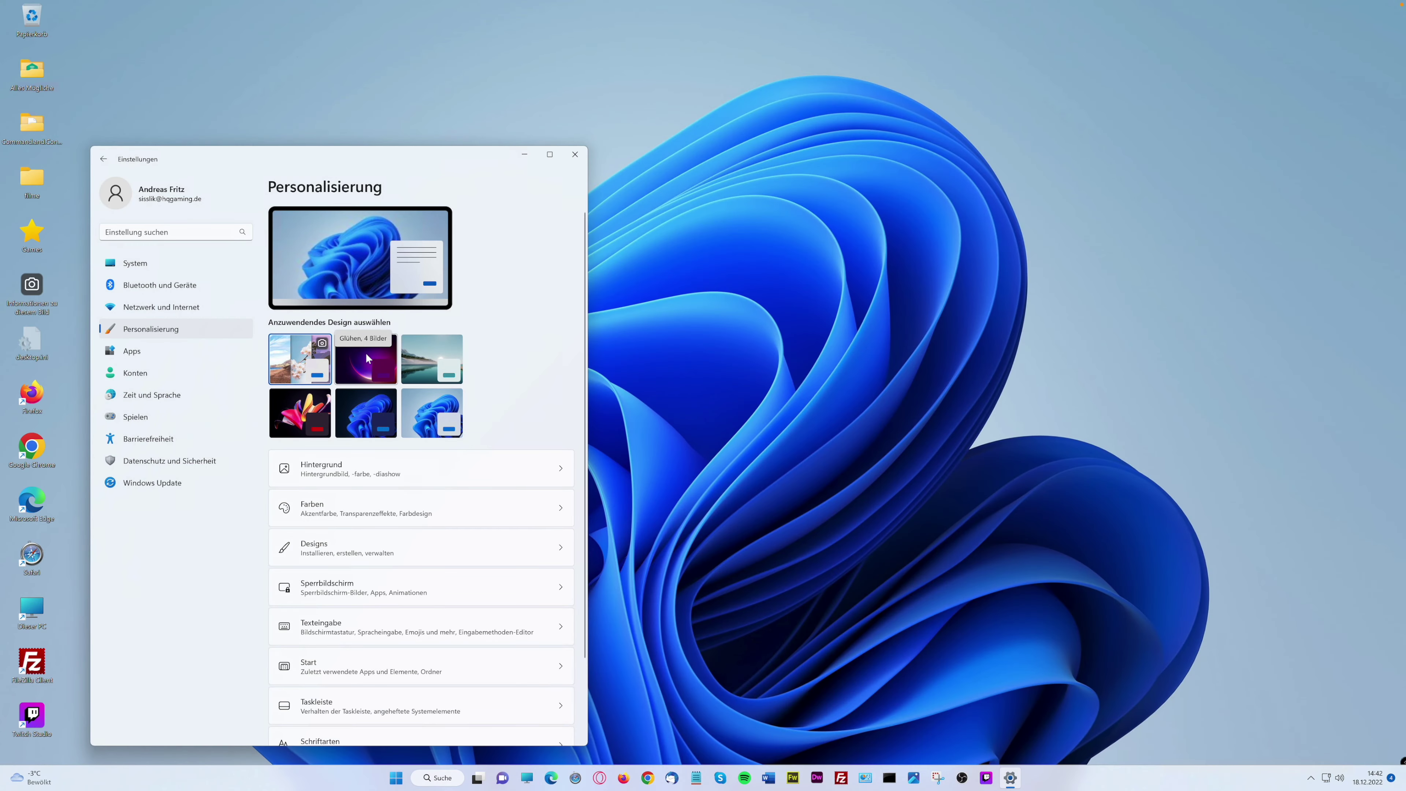
click(366, 358)
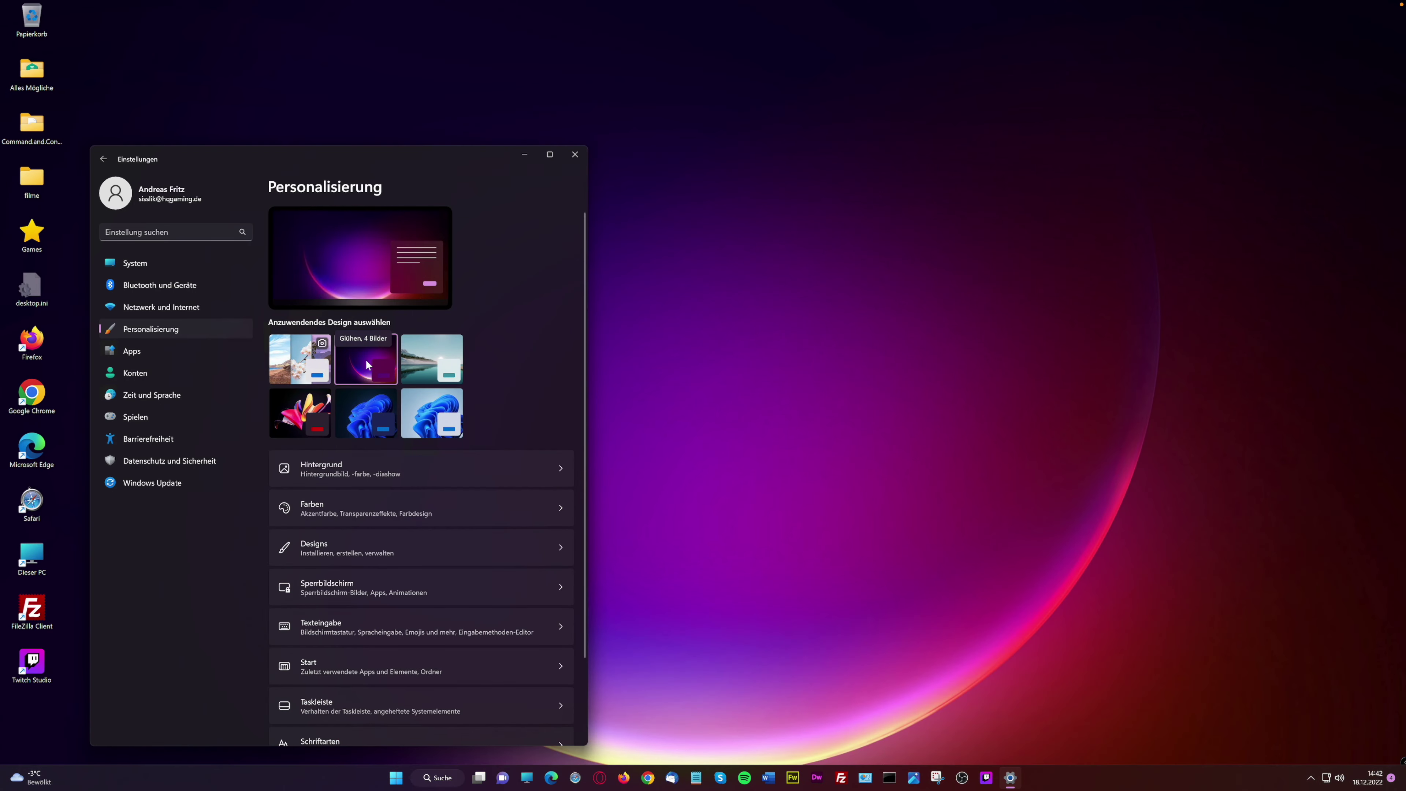
click(363, 408)
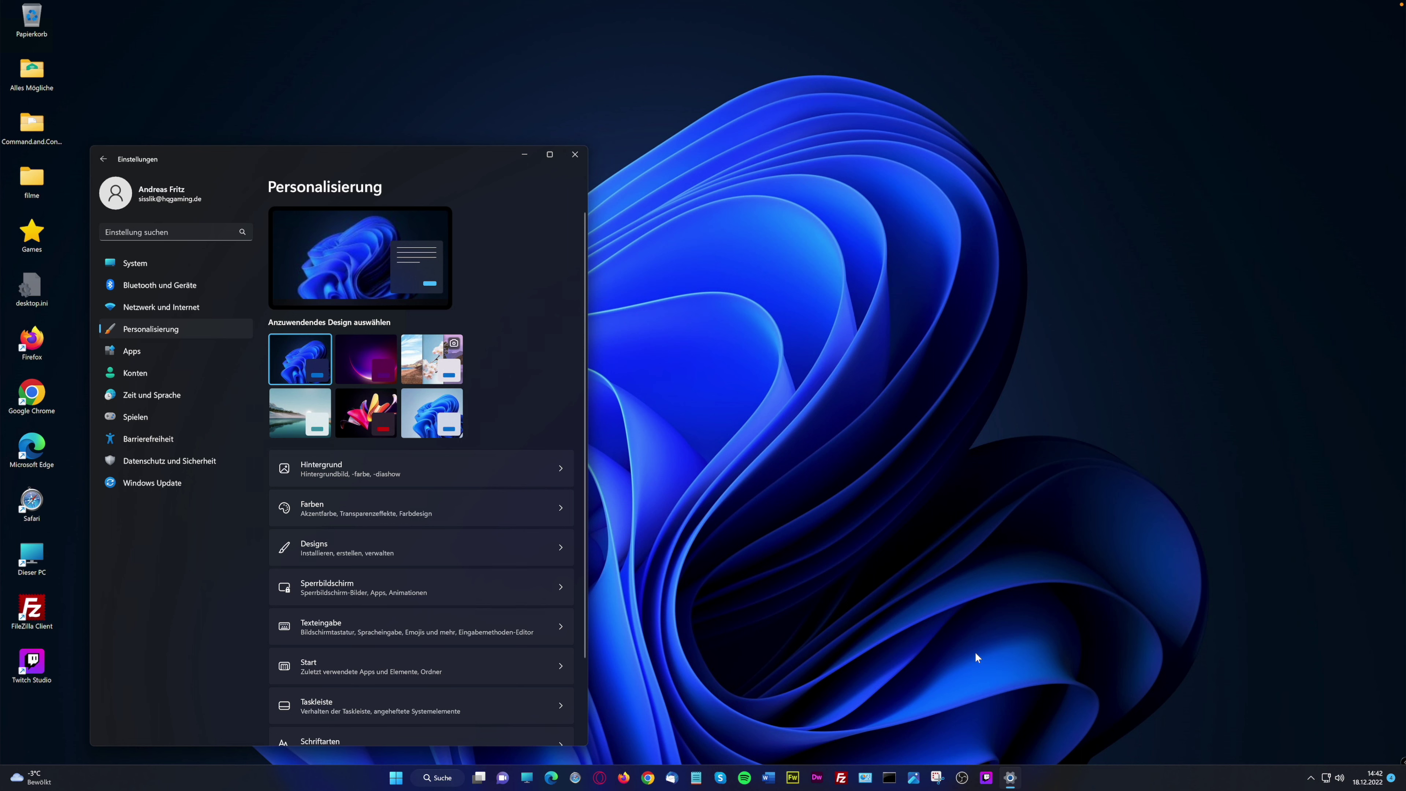
drag(336, 159, 585, 131)
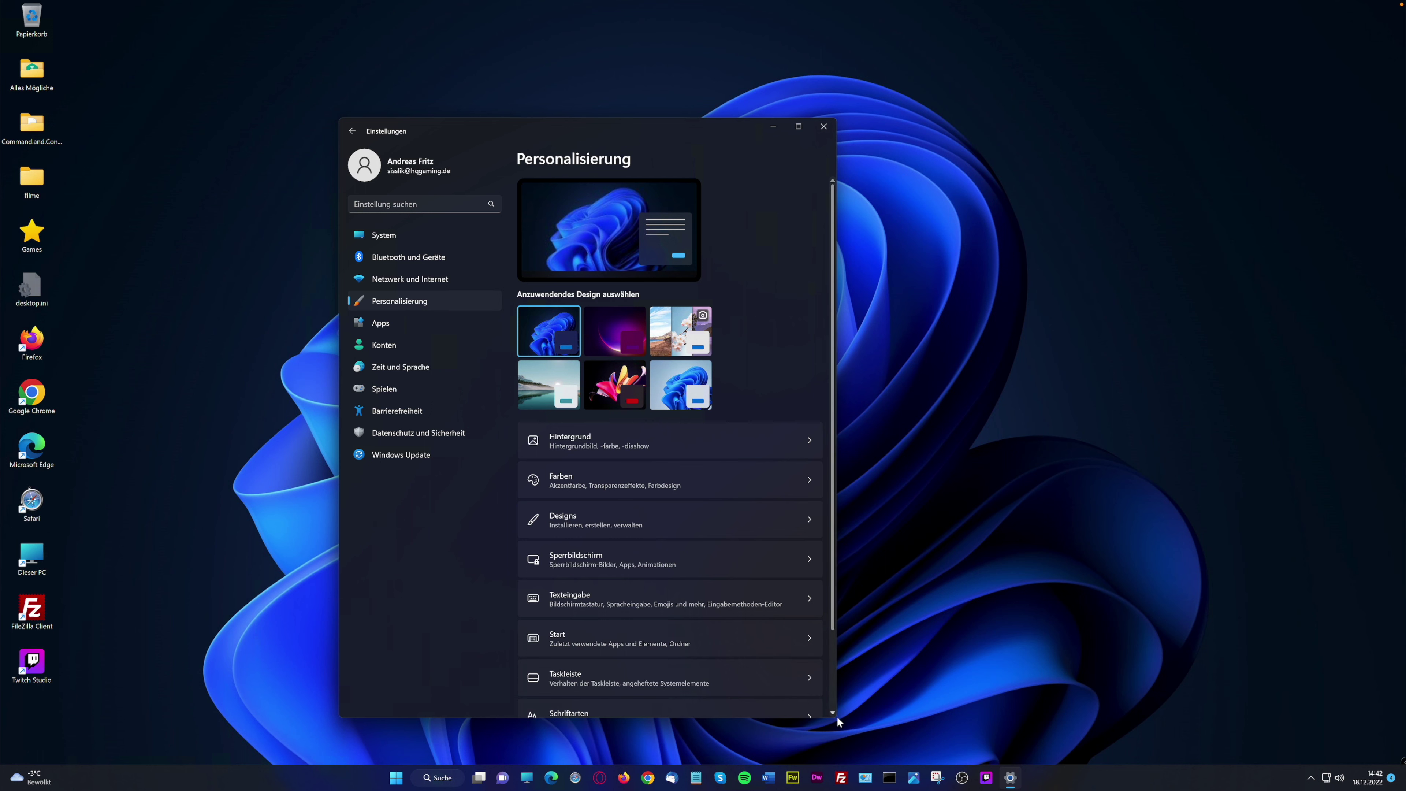
drag(831, 717, 1085, 719)
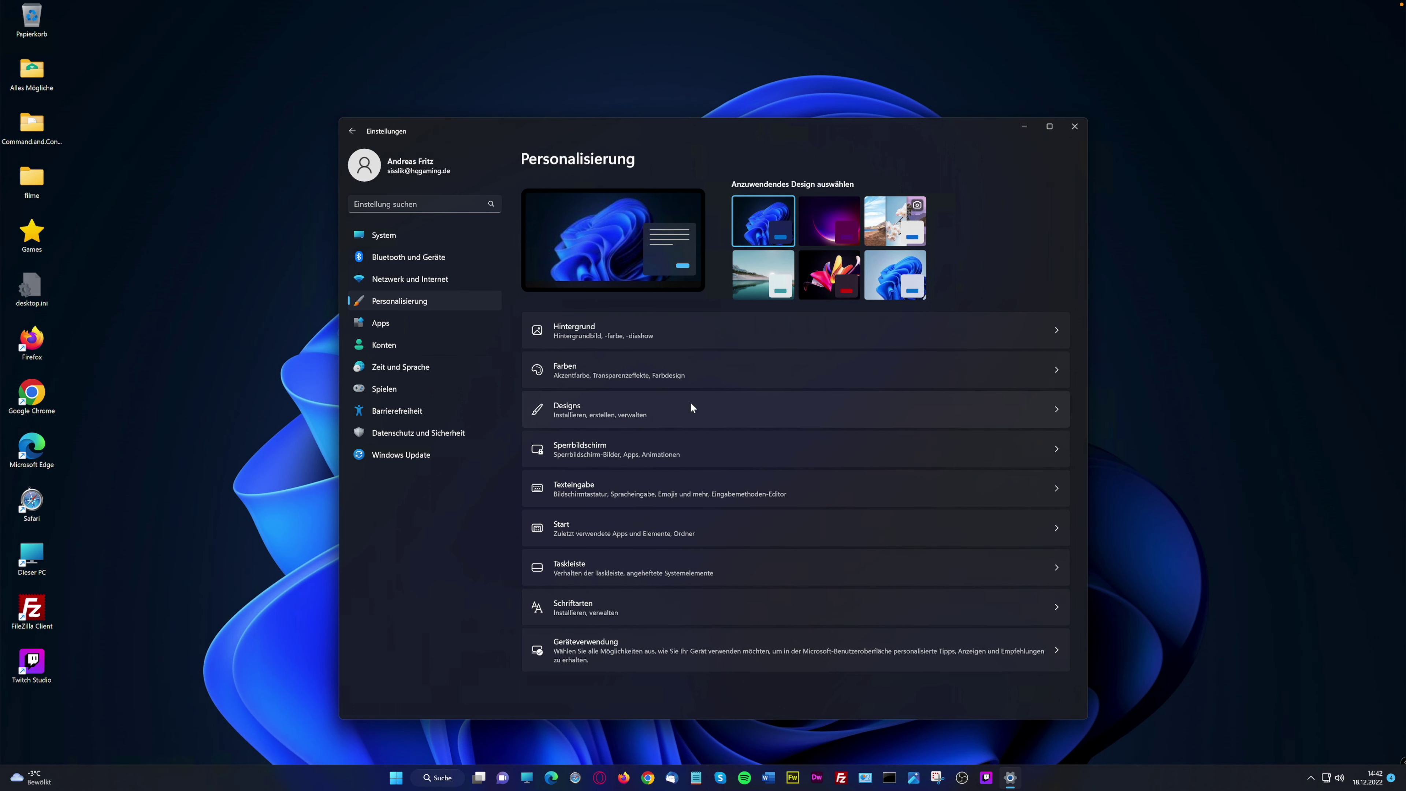
click(1053, 332)
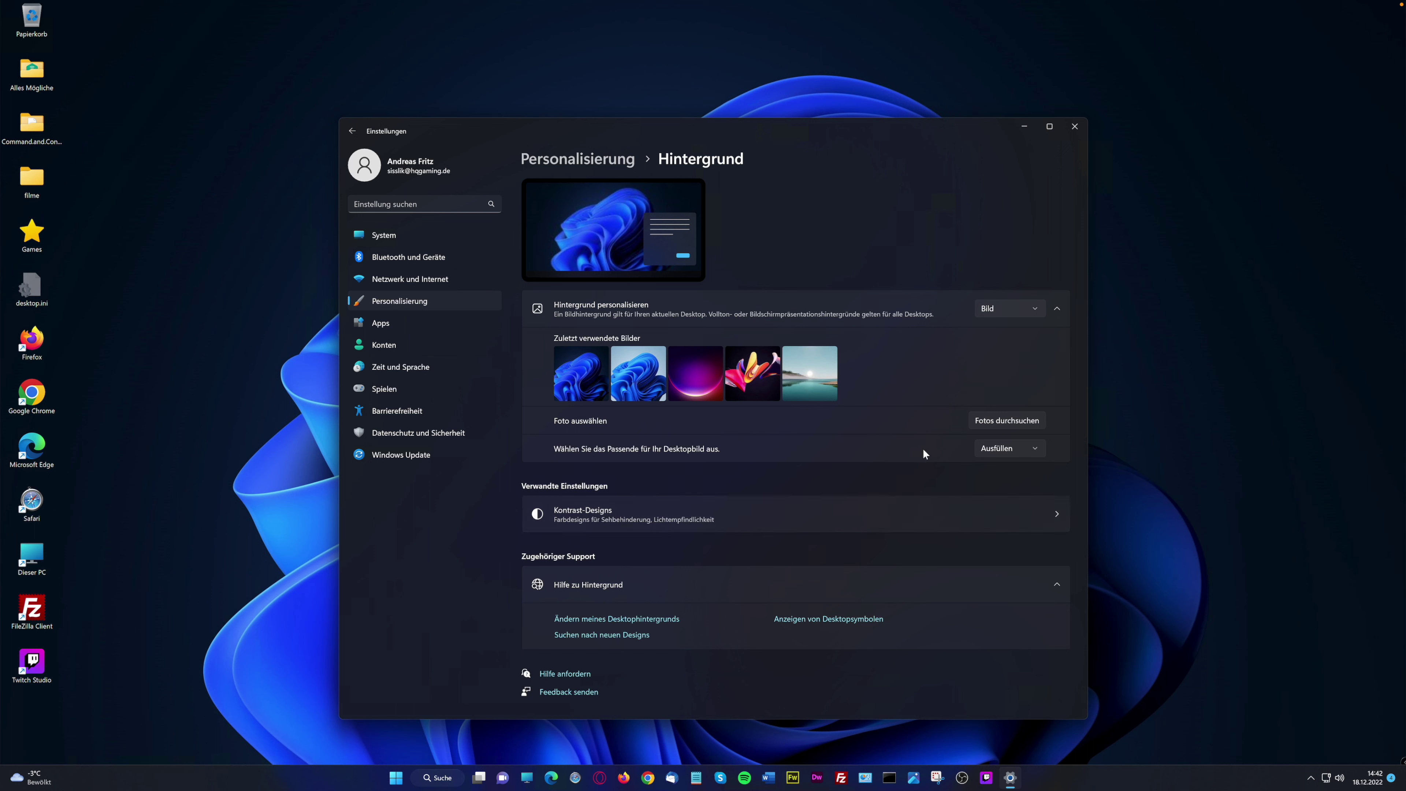
click(1038, 308)
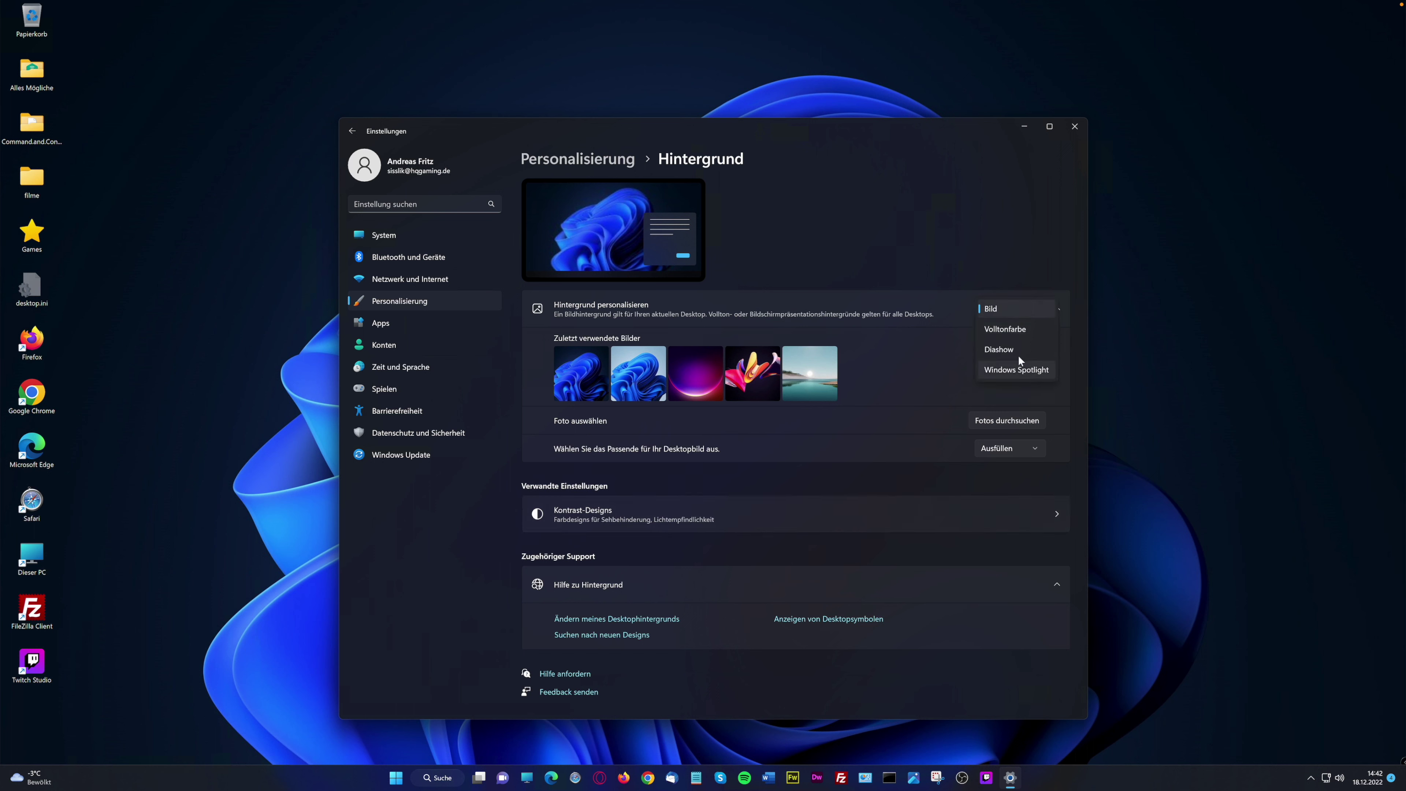
click(1018, 347)
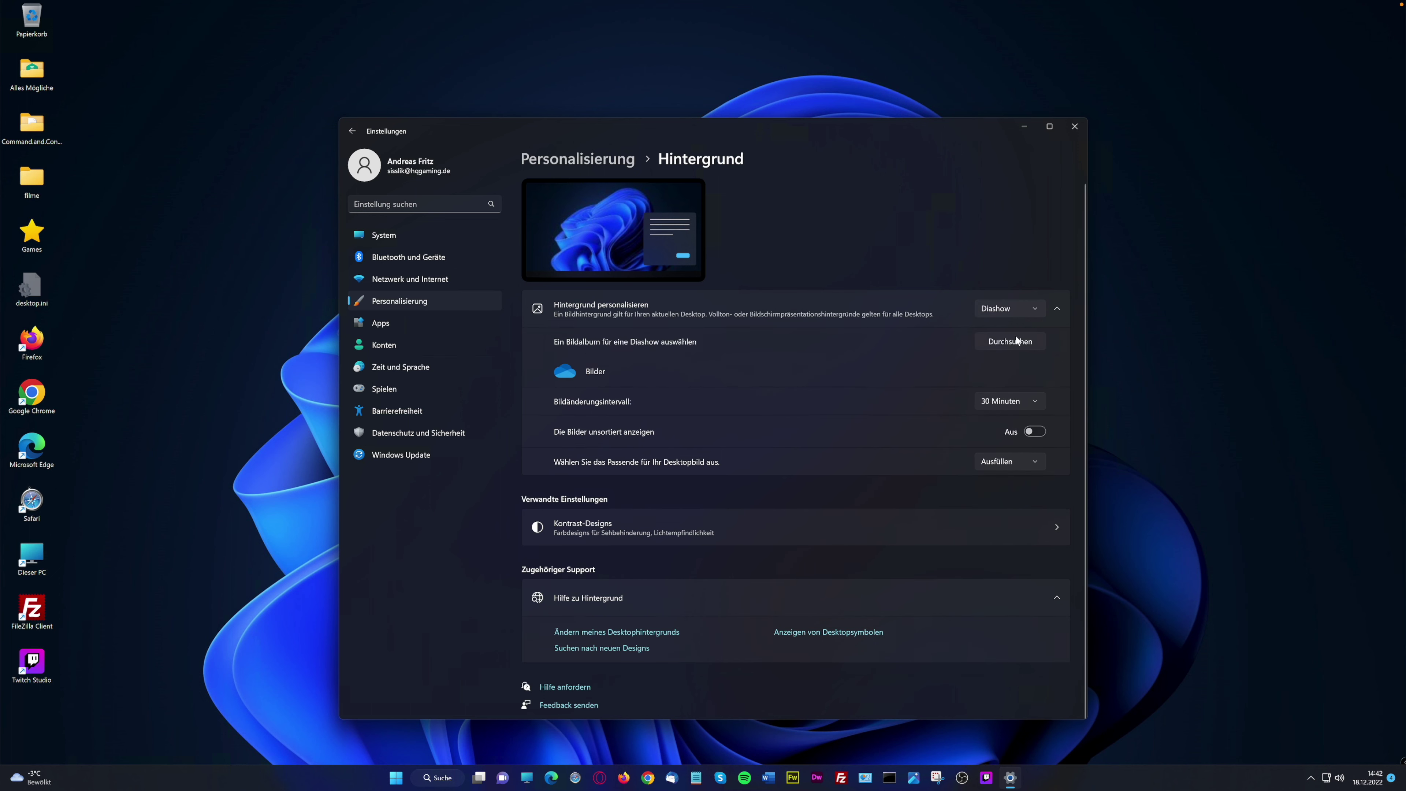
click(1022, 311)
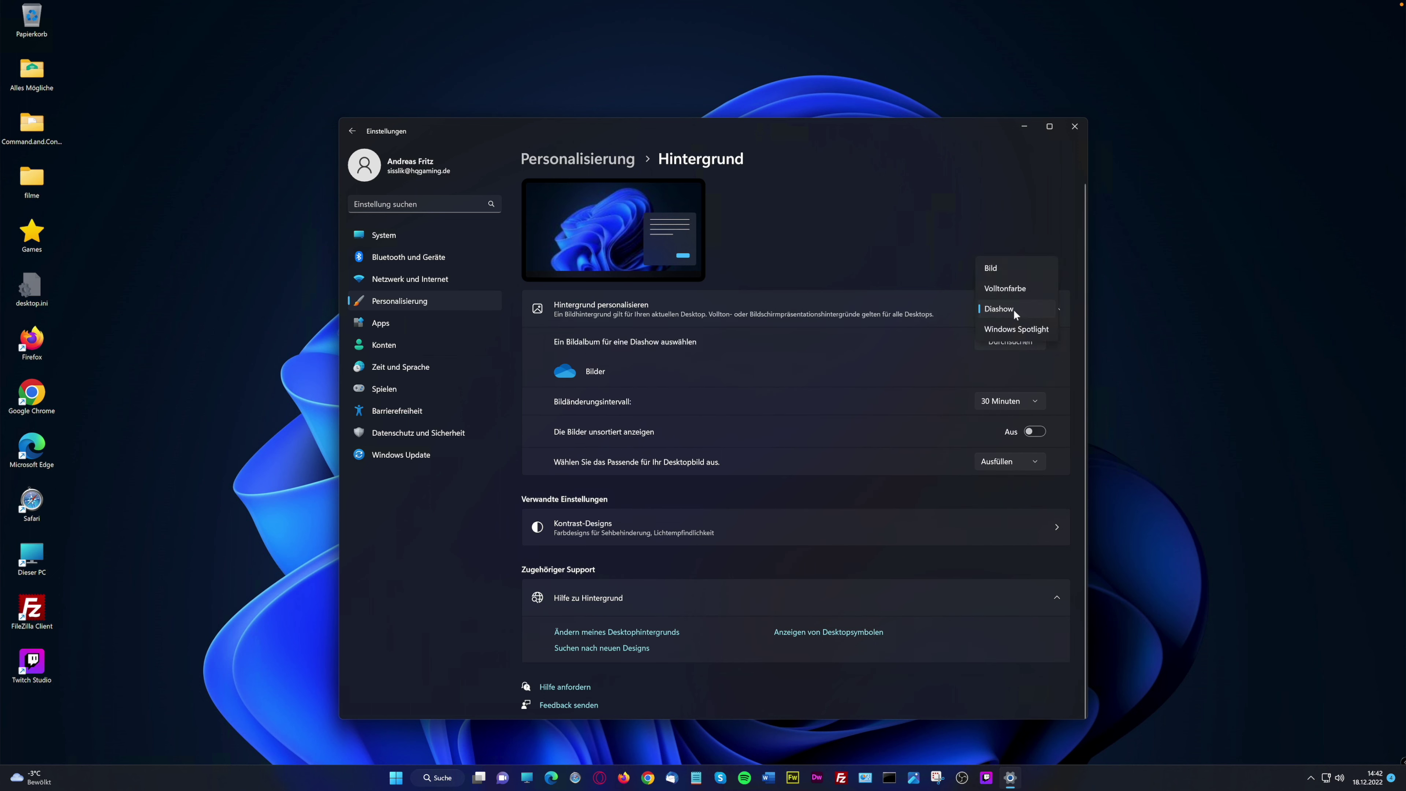
click(1006, 269)
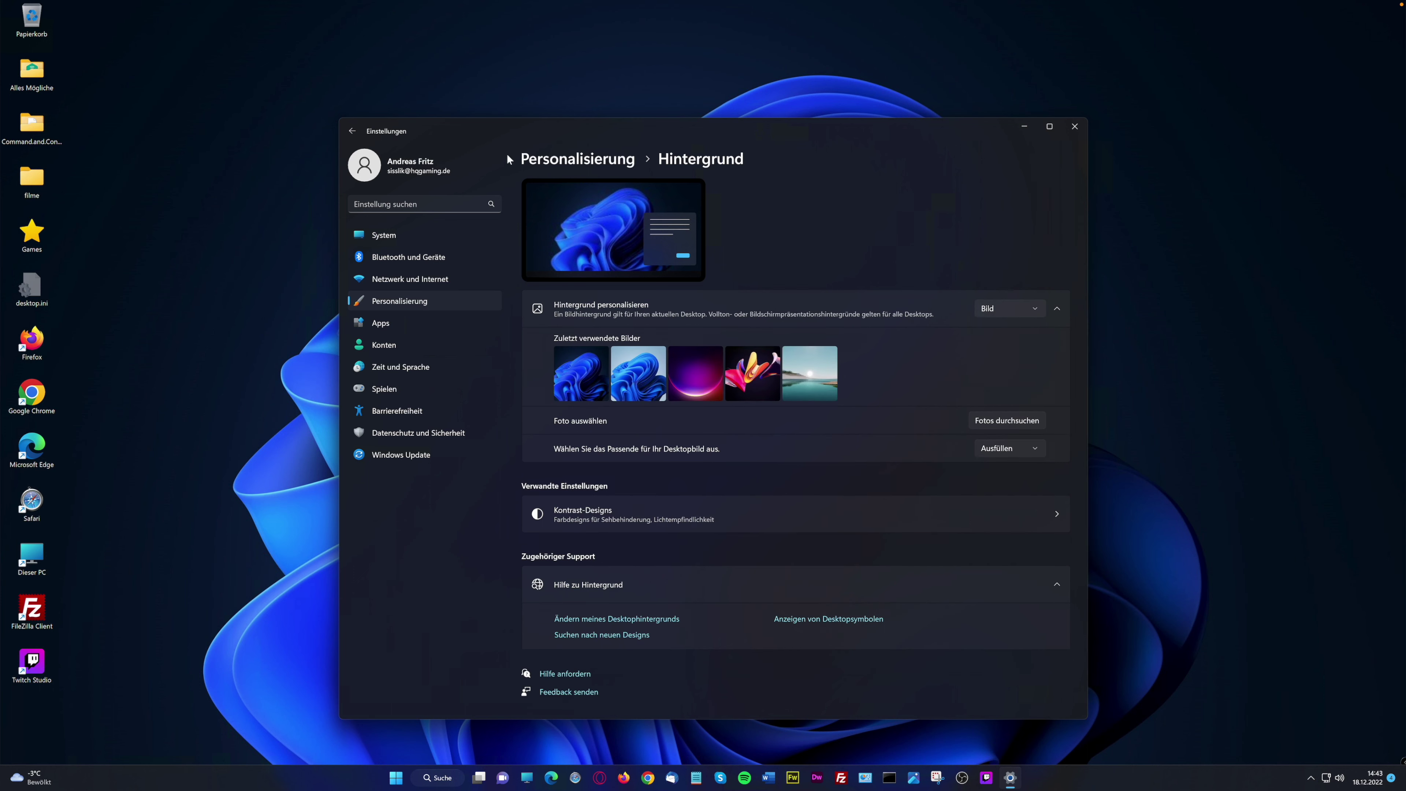
click(577, 159)
click(655, 370)
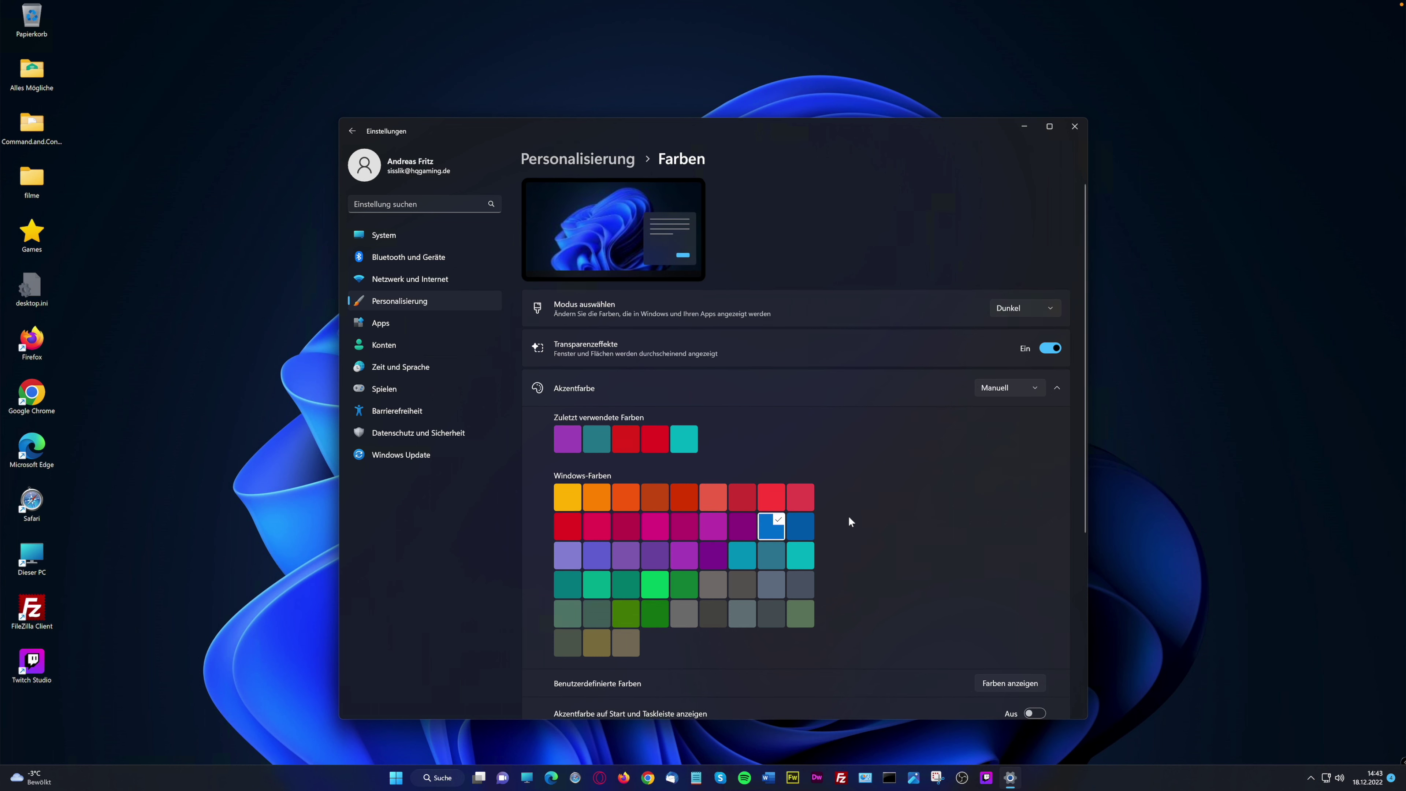
scroll(847, 516, down, 2)
scroll(853, 516, down, 3)
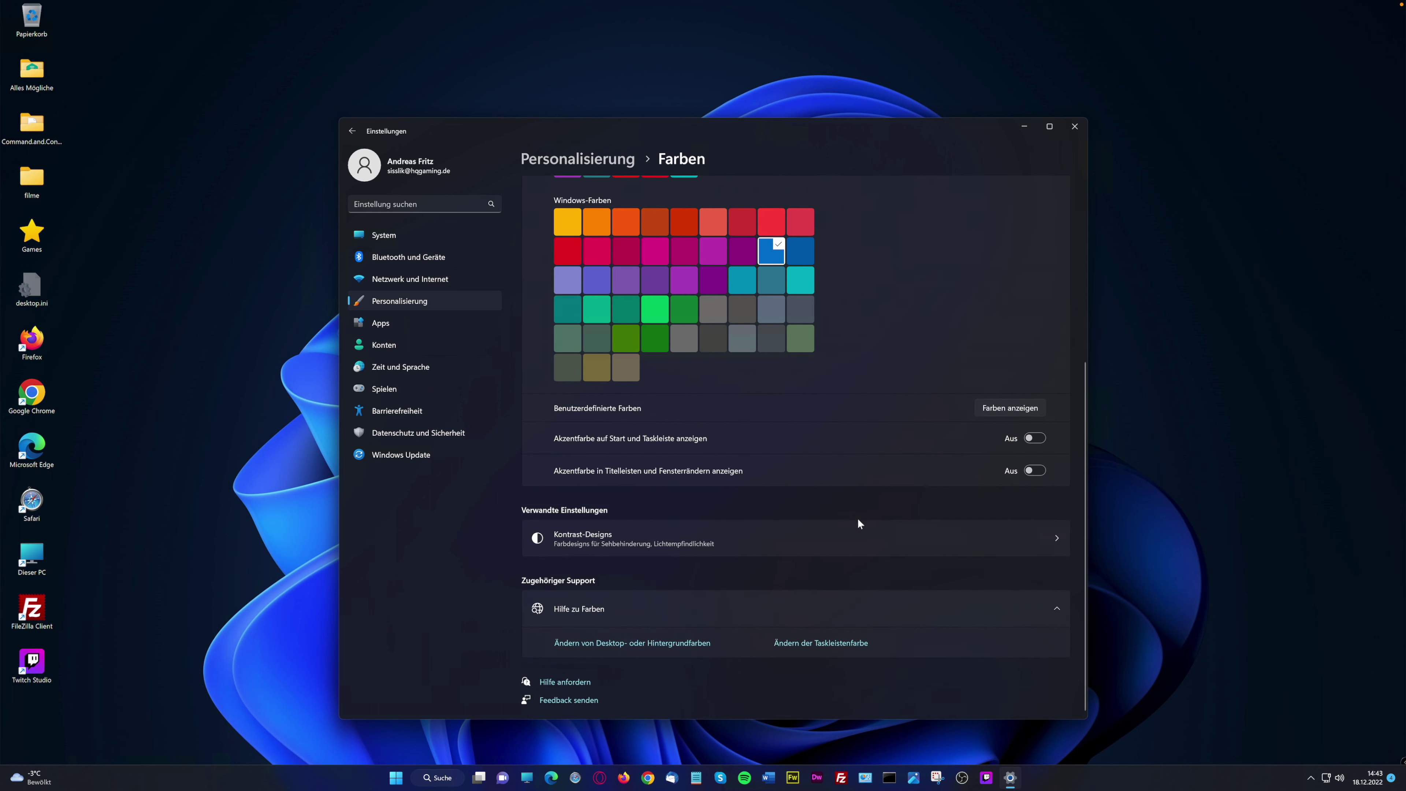
scroll(858, 517, up, 4)
scroll(858, 518, up, 1)
click(1047, 309)
click(852, 255)
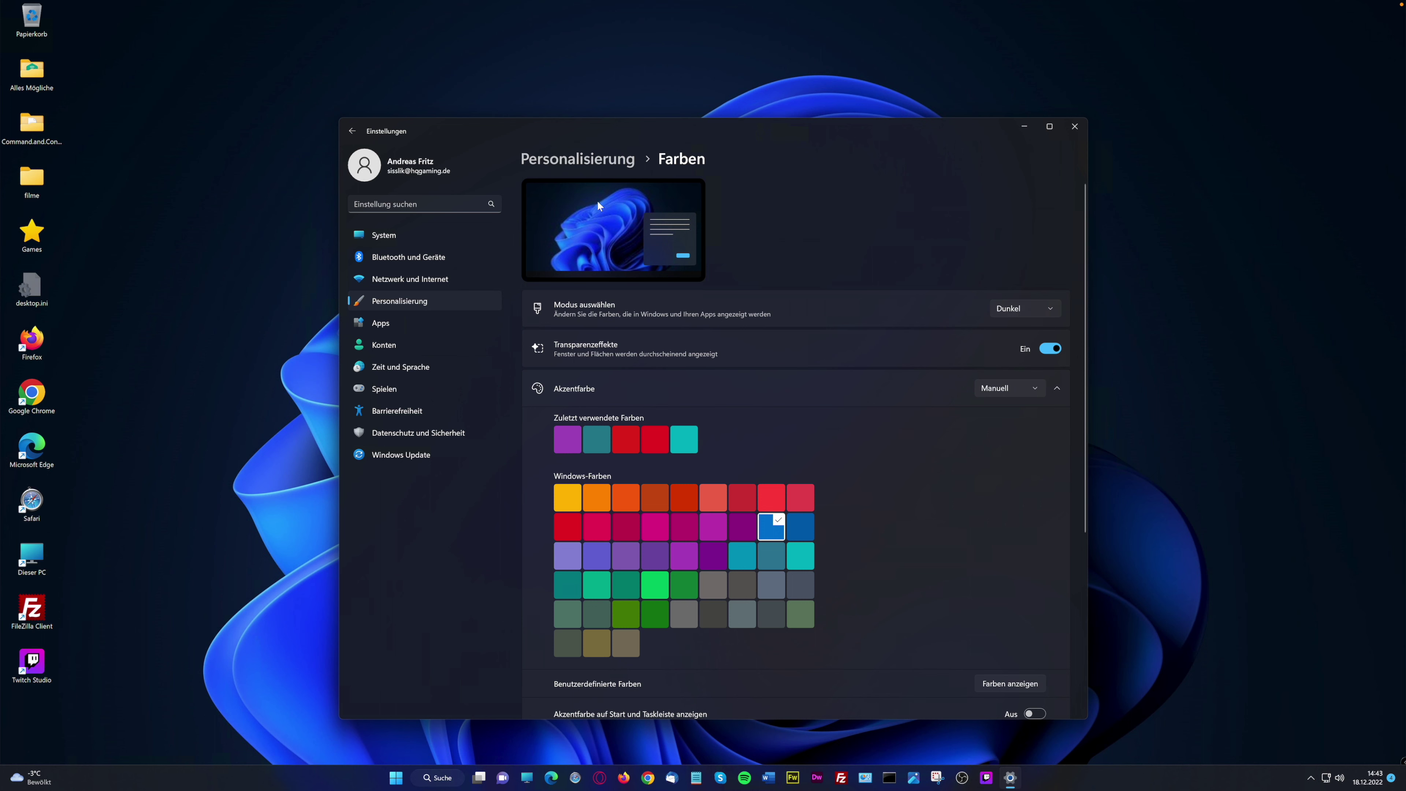
click(586, 161)
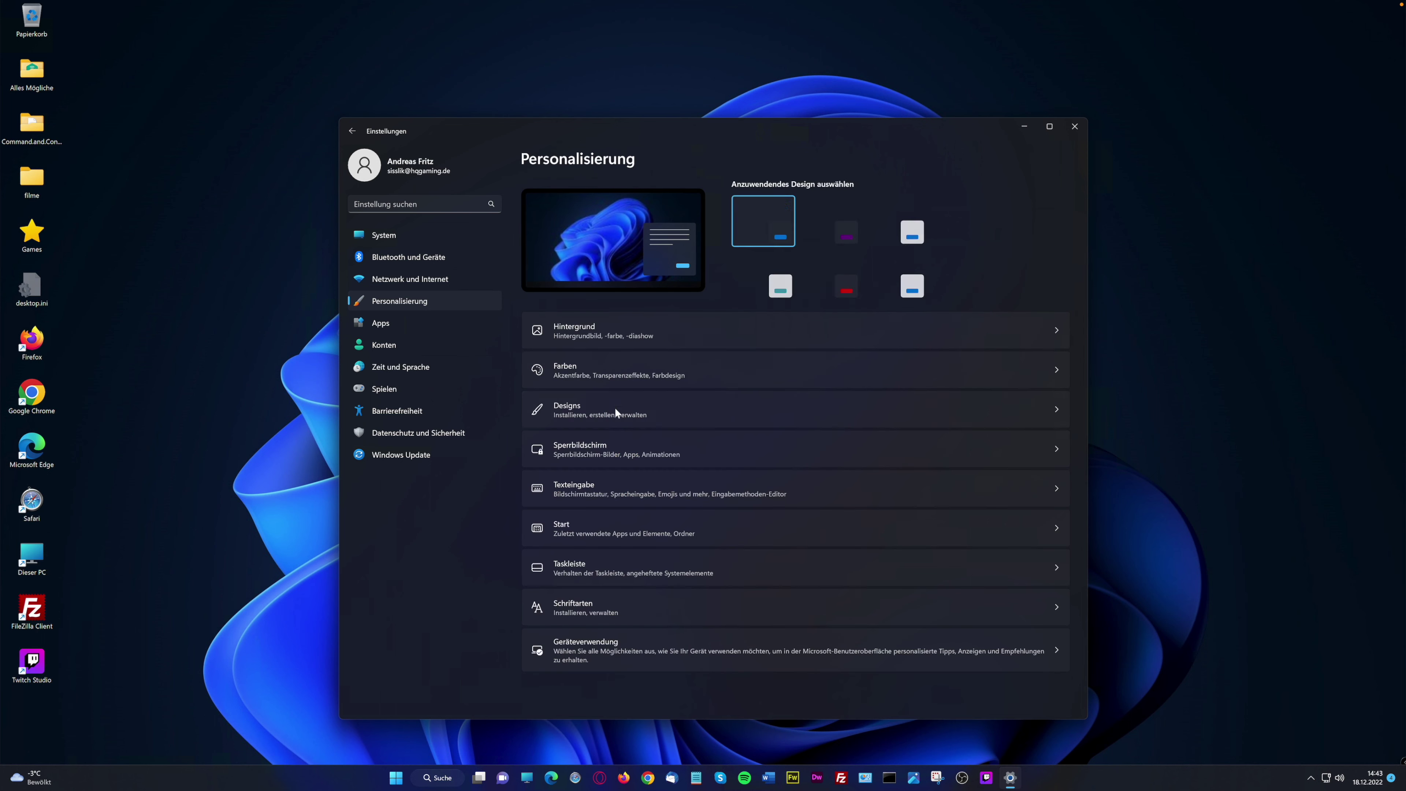
click(600, 453)
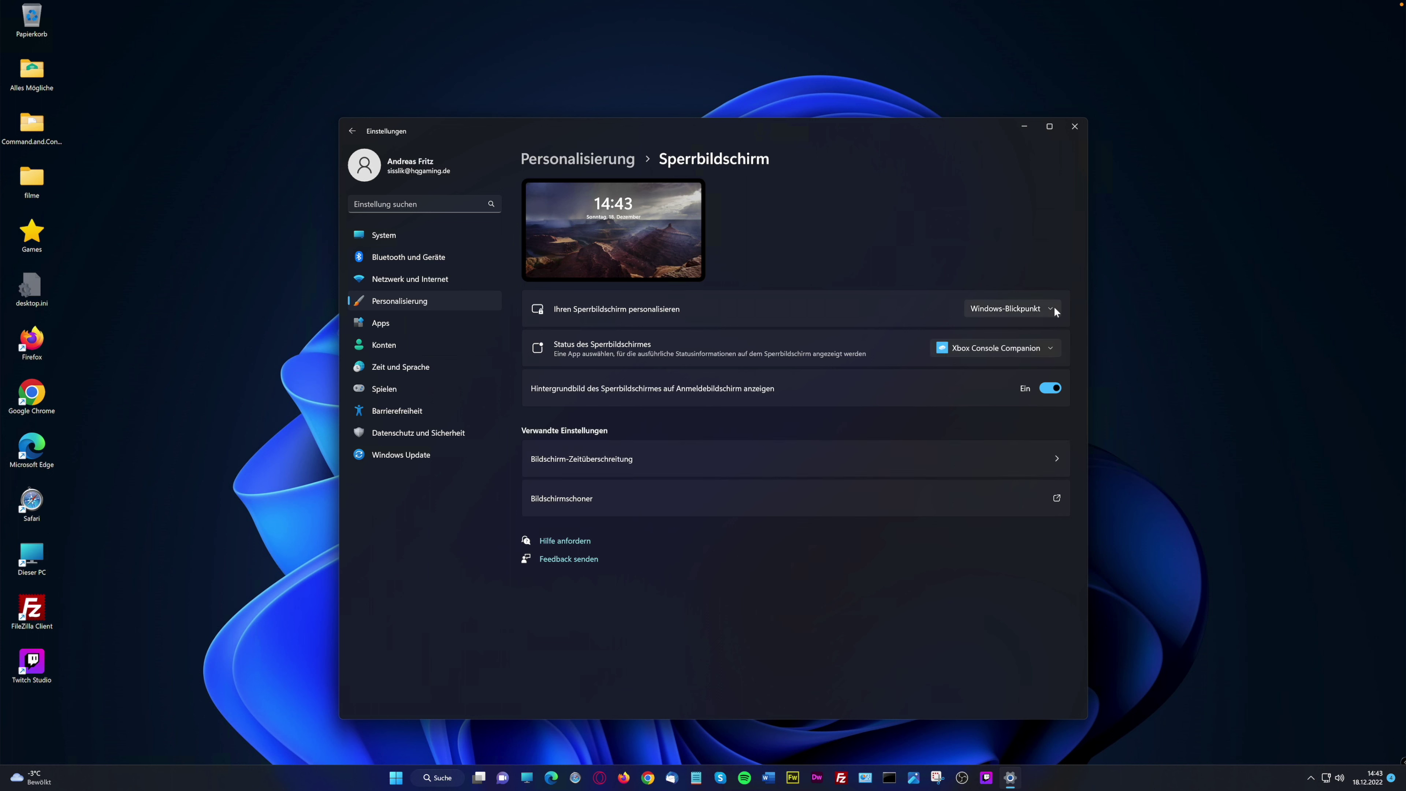
click(1054, 305)
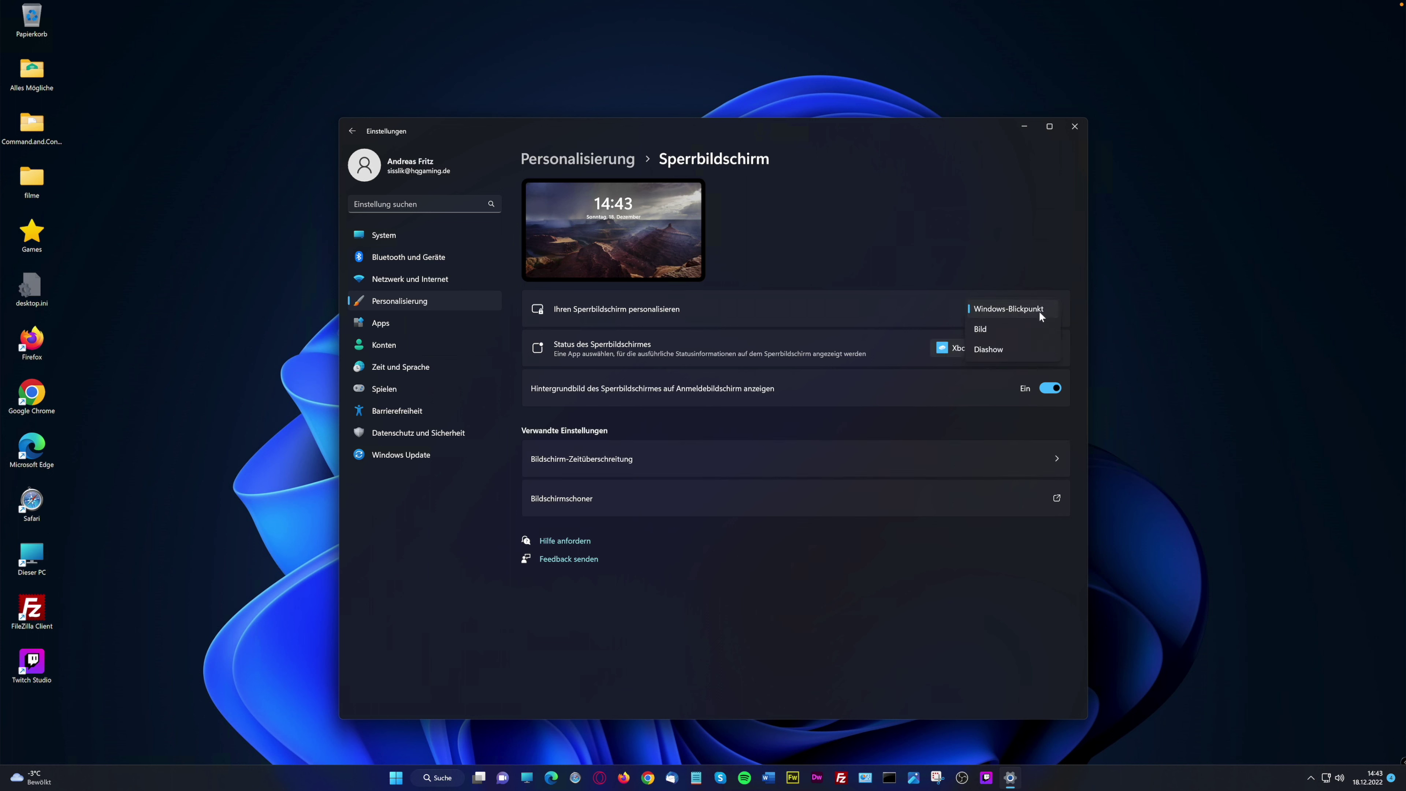
click(1062, 304)
click(1054, 349)
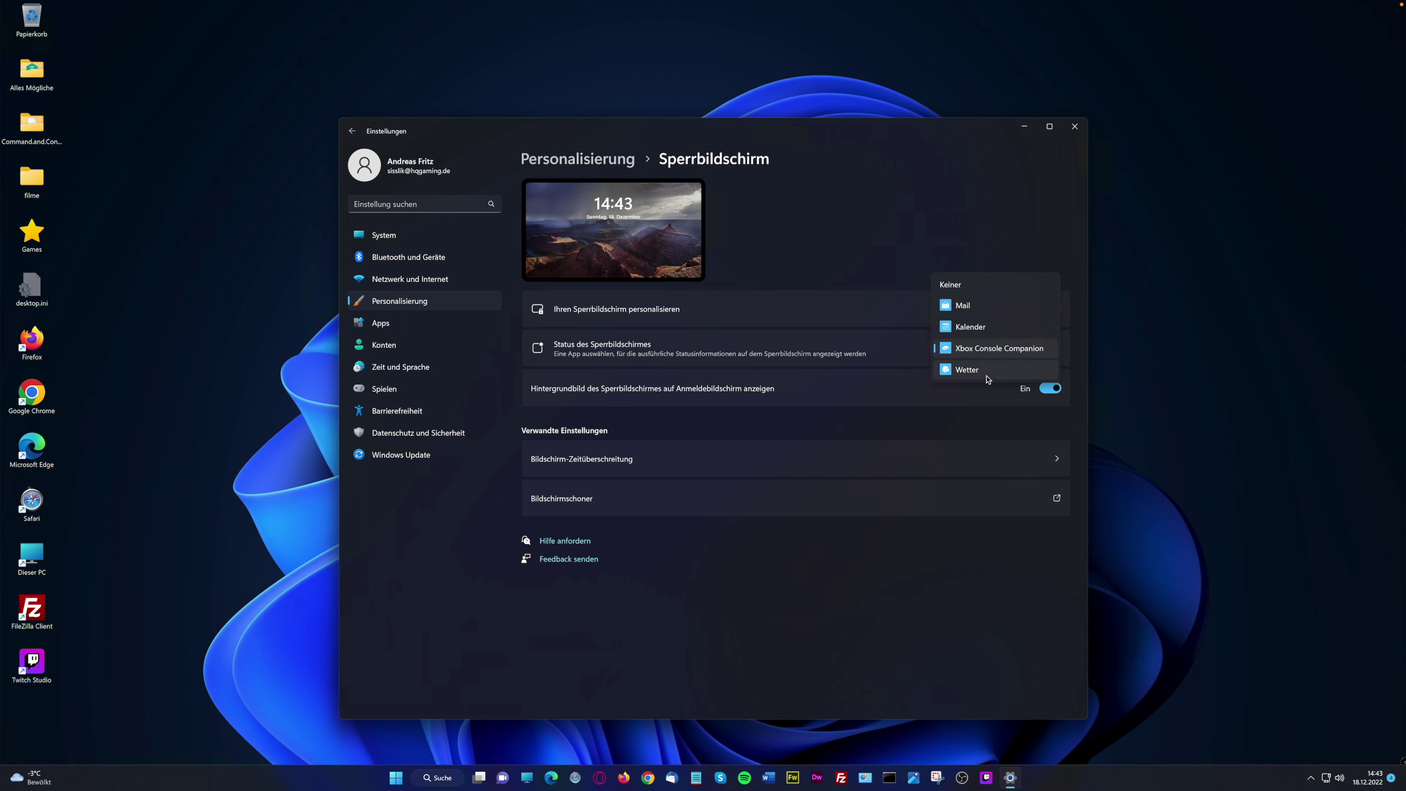
click(1080, 349)
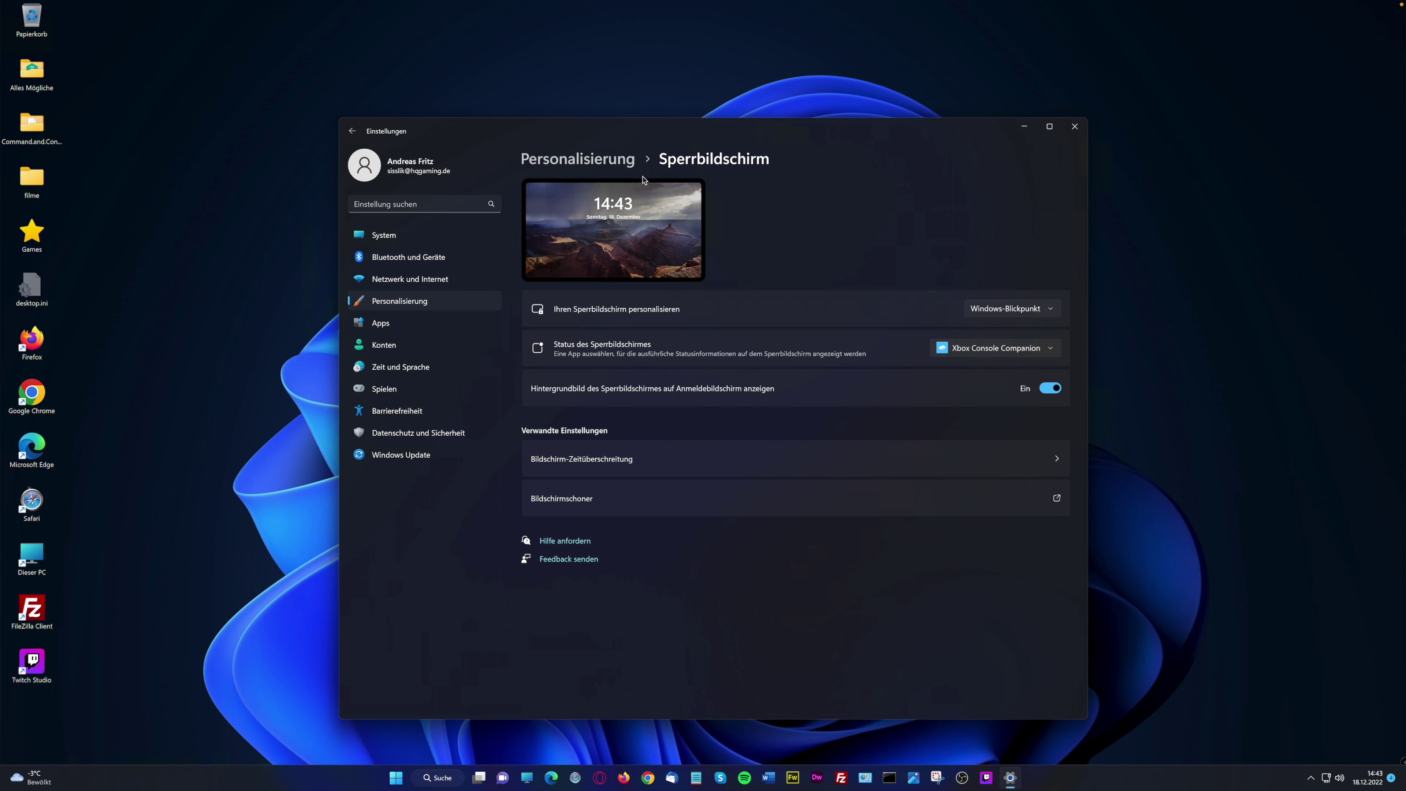
click(608, 160)
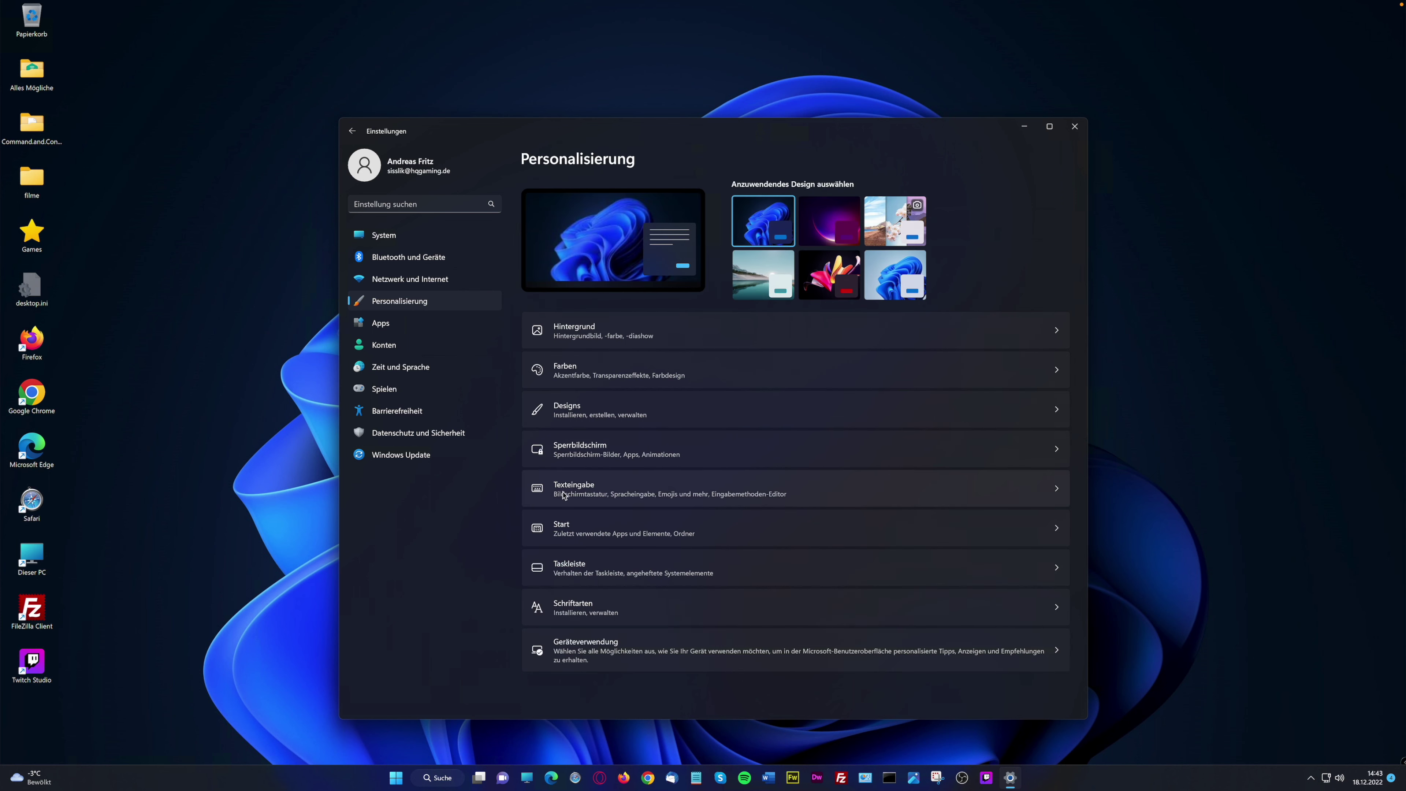
click(612, 497)
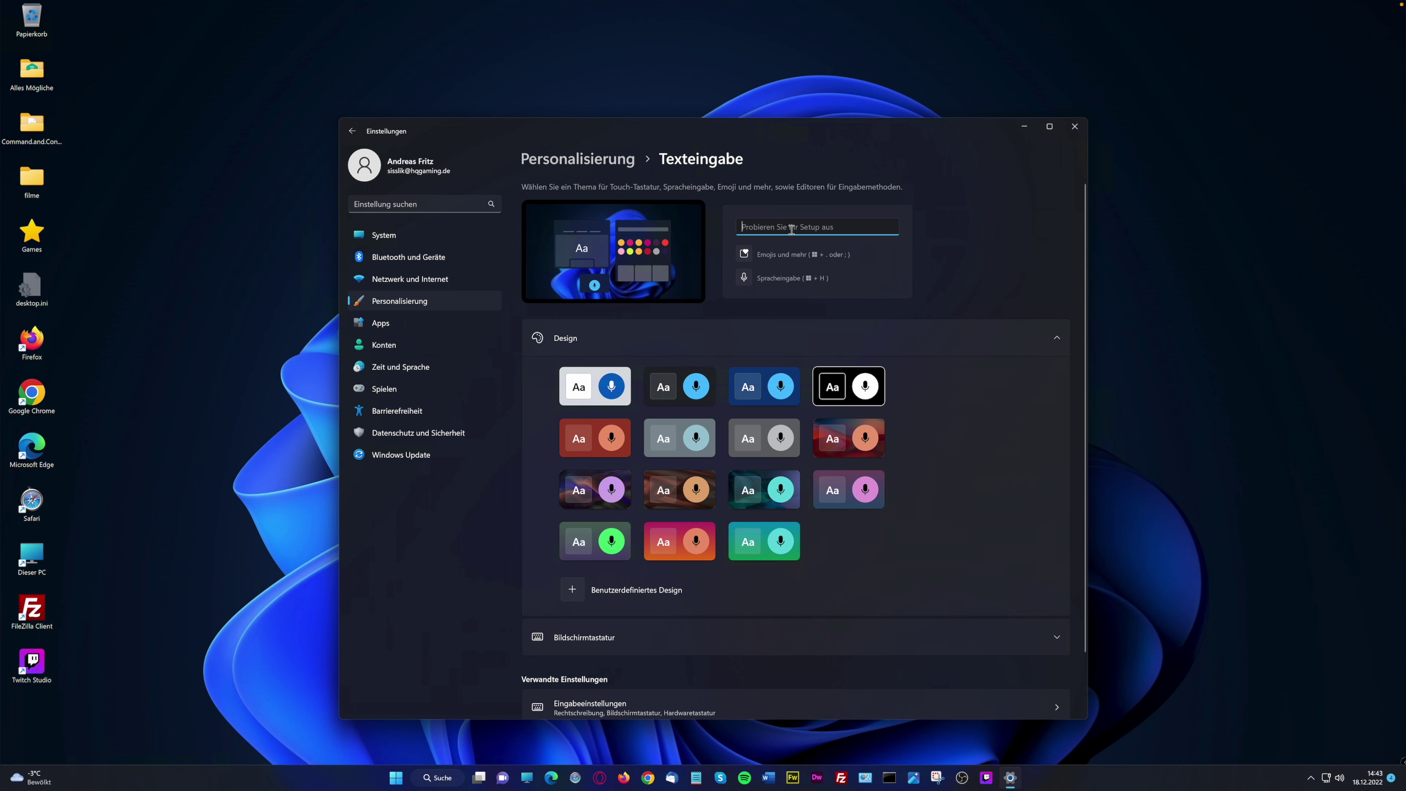
click(577, 159)
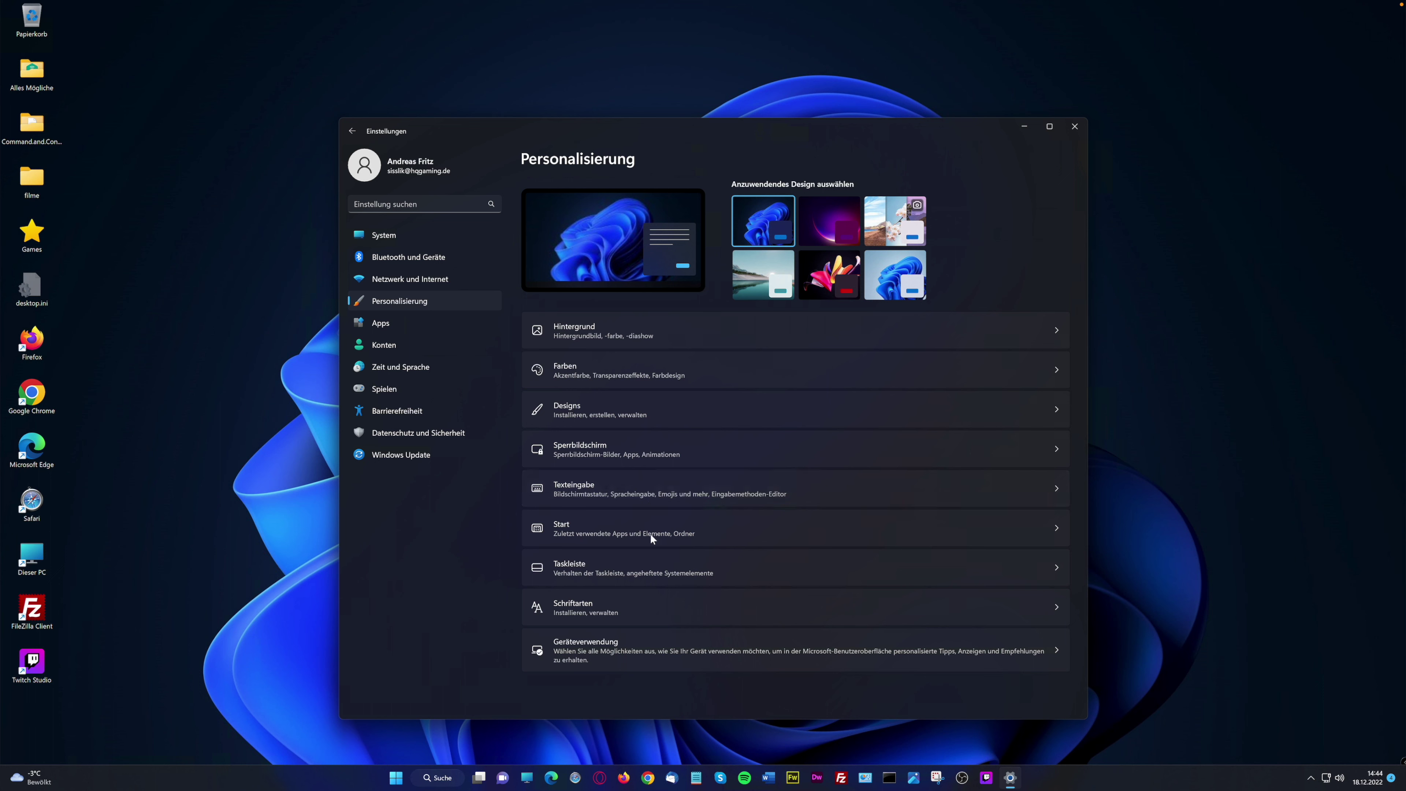
In Start settings, choose the Mehr angeheftete Elemente layout and preview it in the Start menu
click(741, 542)
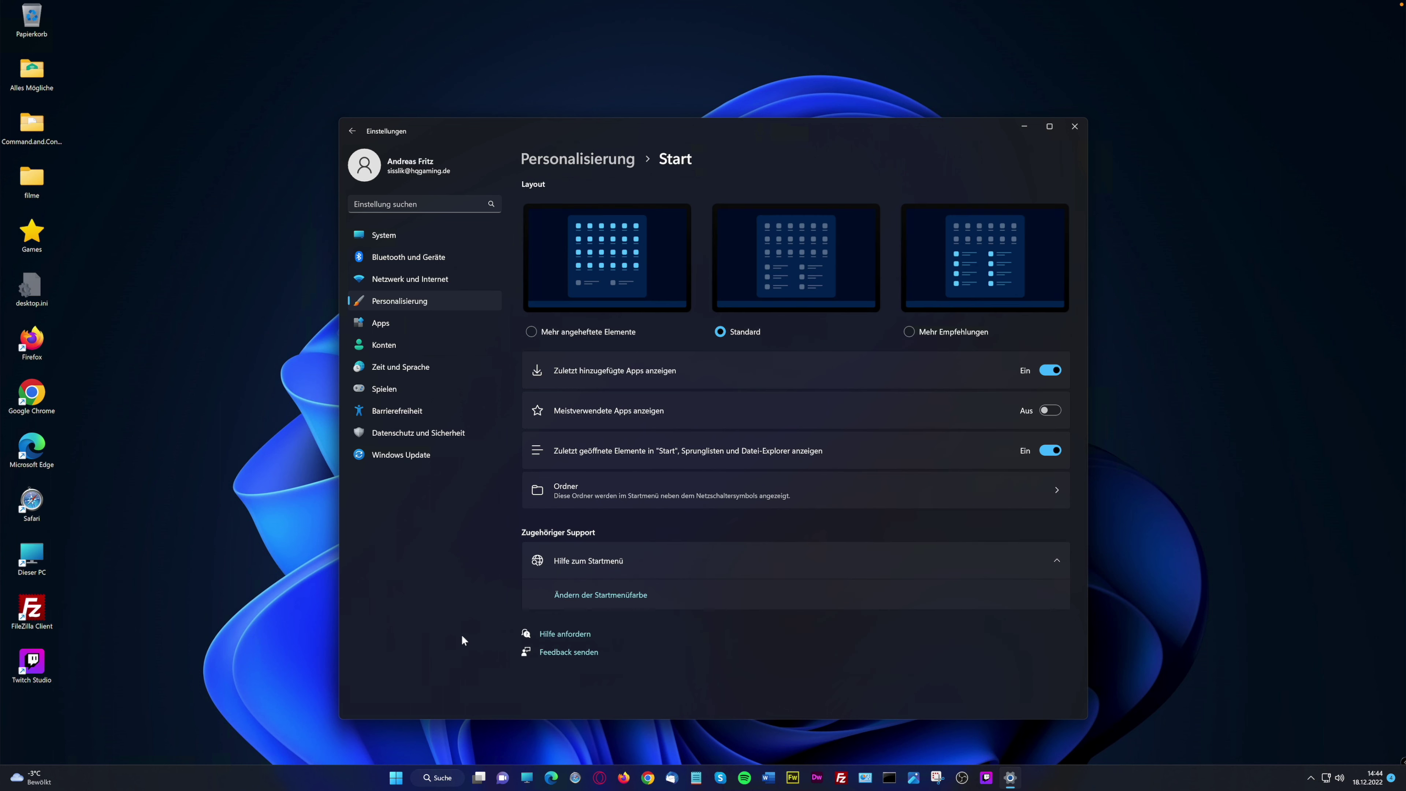
click(395, 778)
click(395, 778)
click(532, 331)
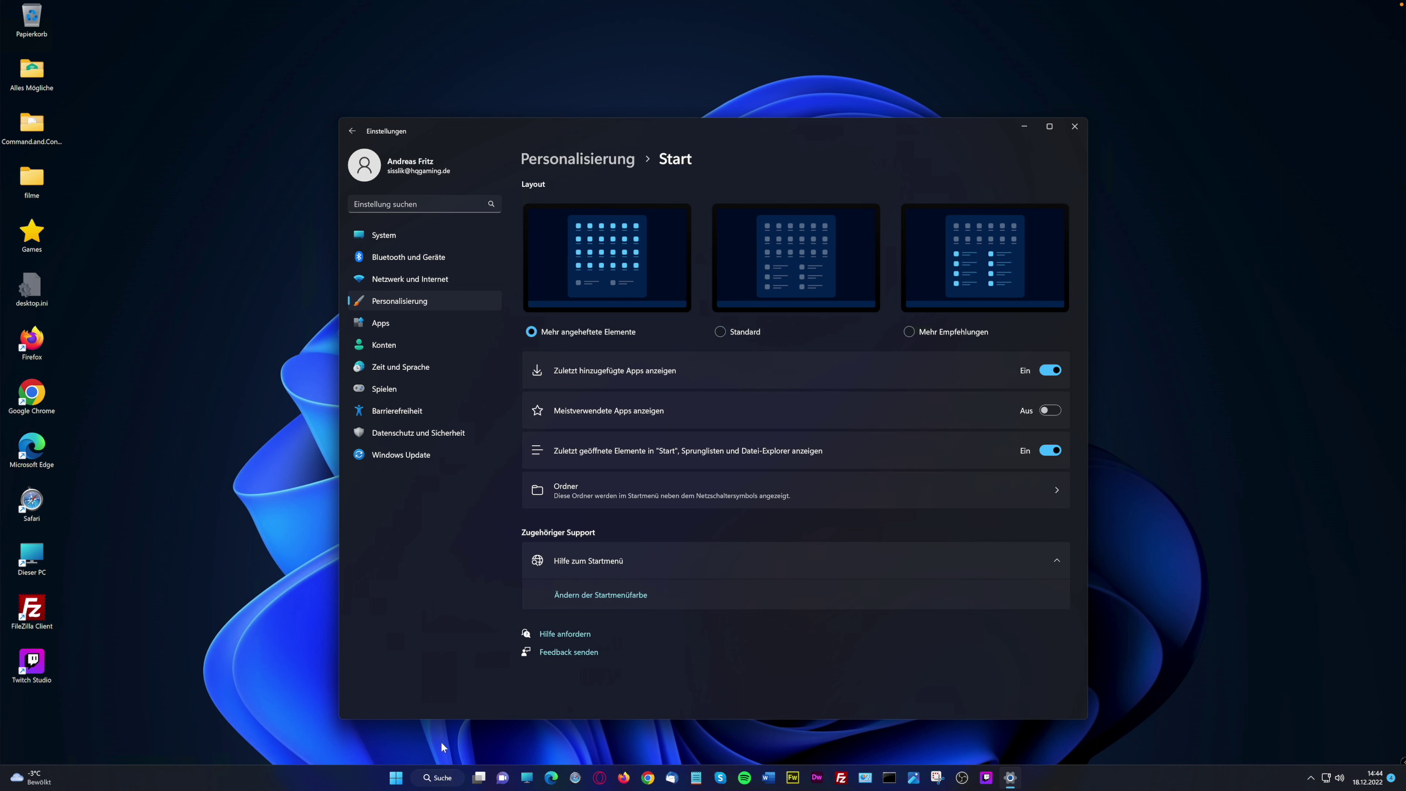
click(402, 779)
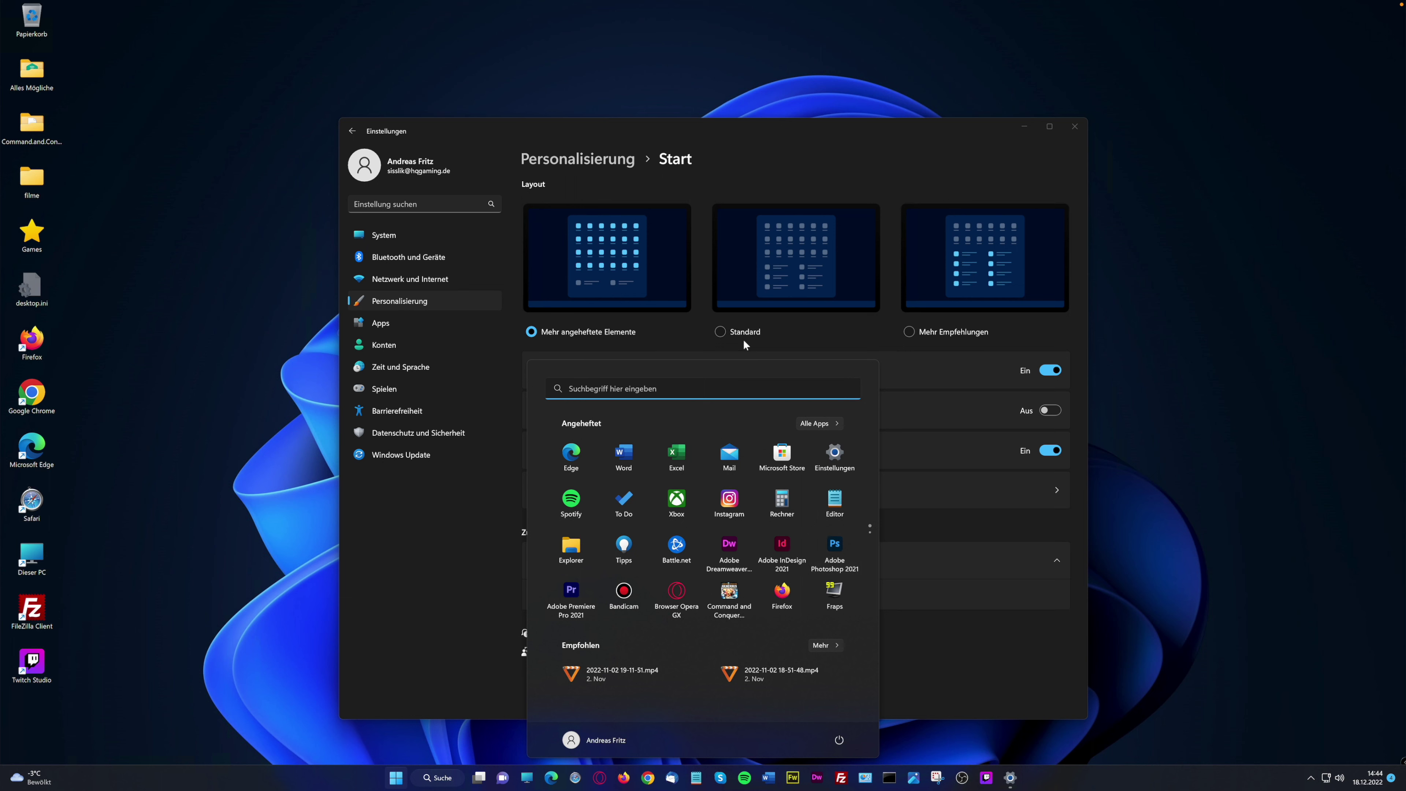
click(757, 328)
Preview the Standard and more-recommendations layouts, then switch back to more pinned items
click(720, 331)
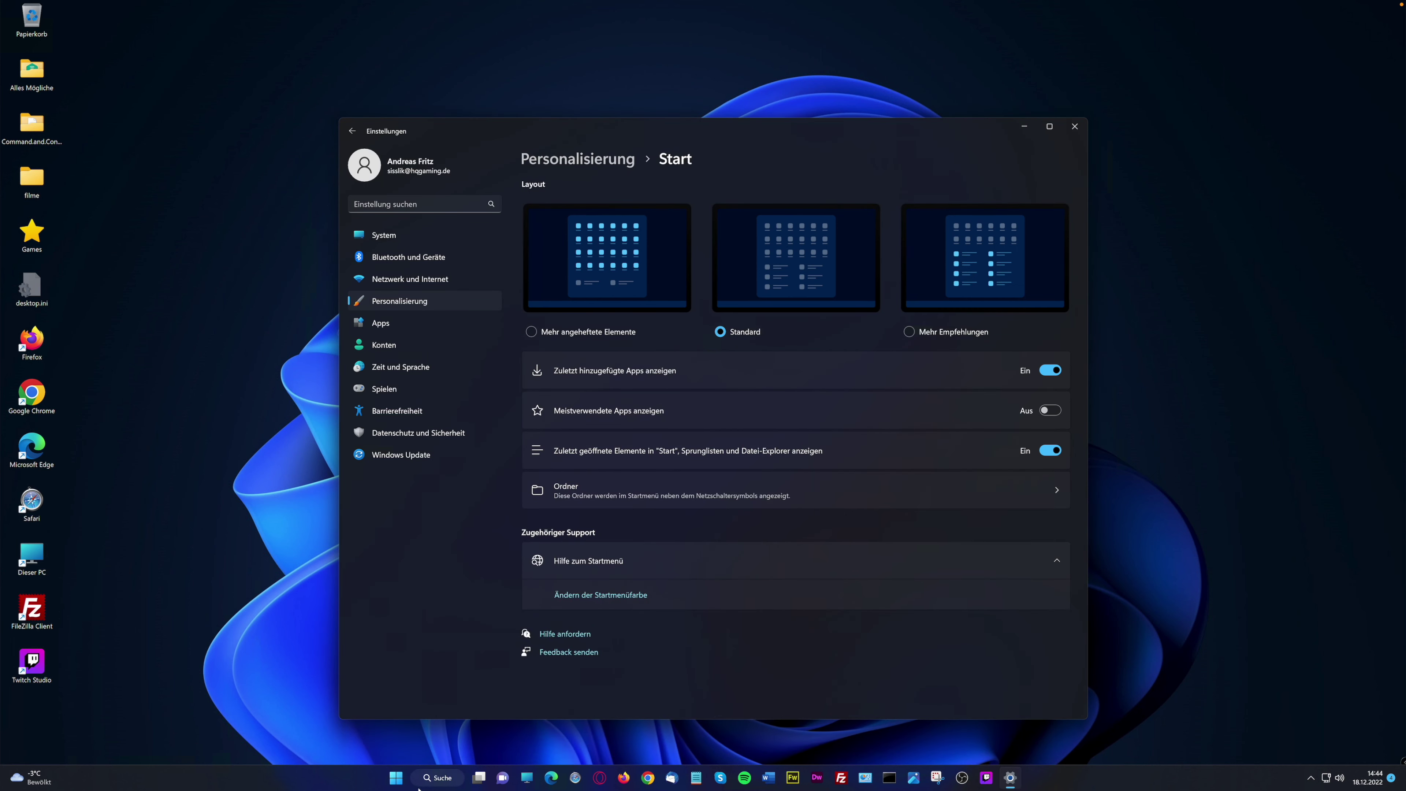
click(396, 777)
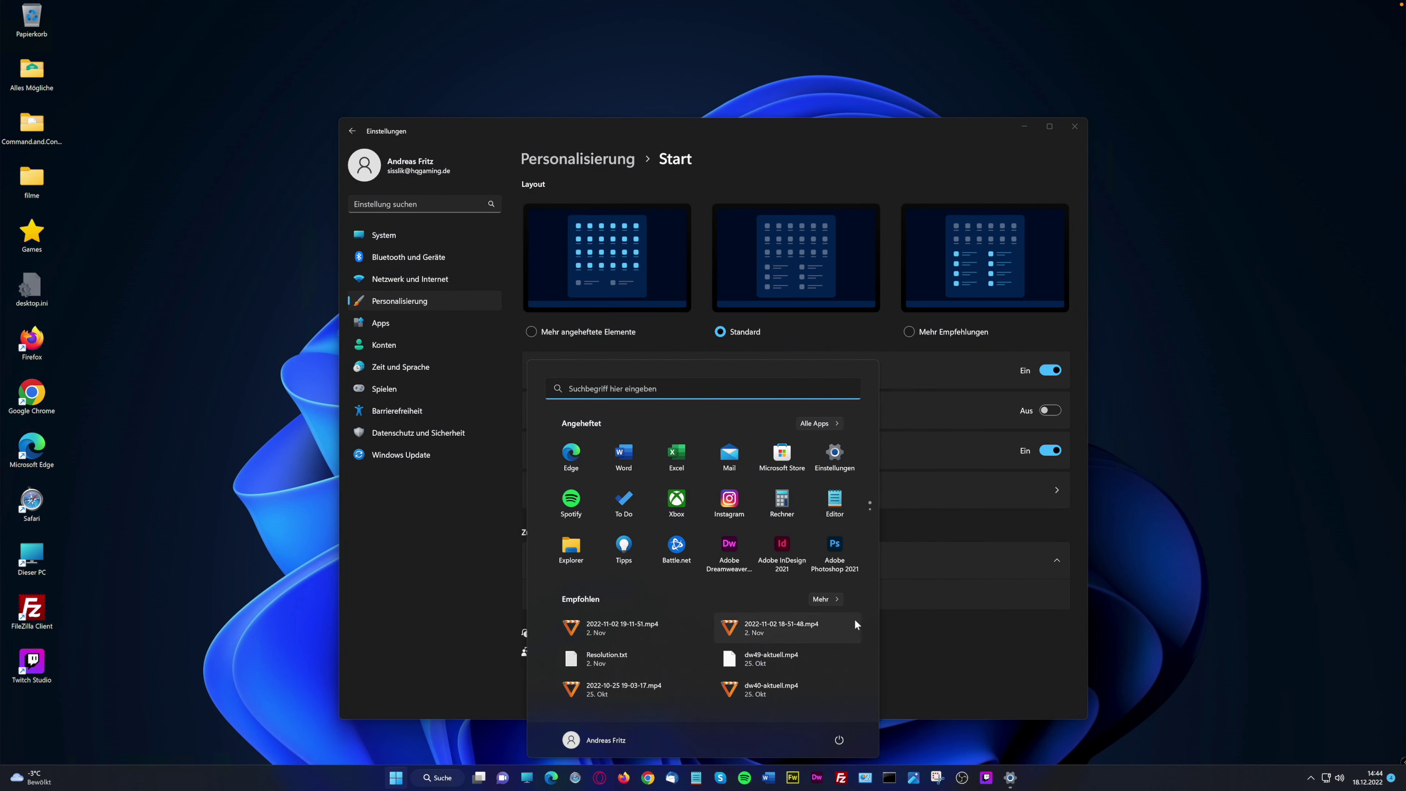
click(918, 330)
click(909, 333)
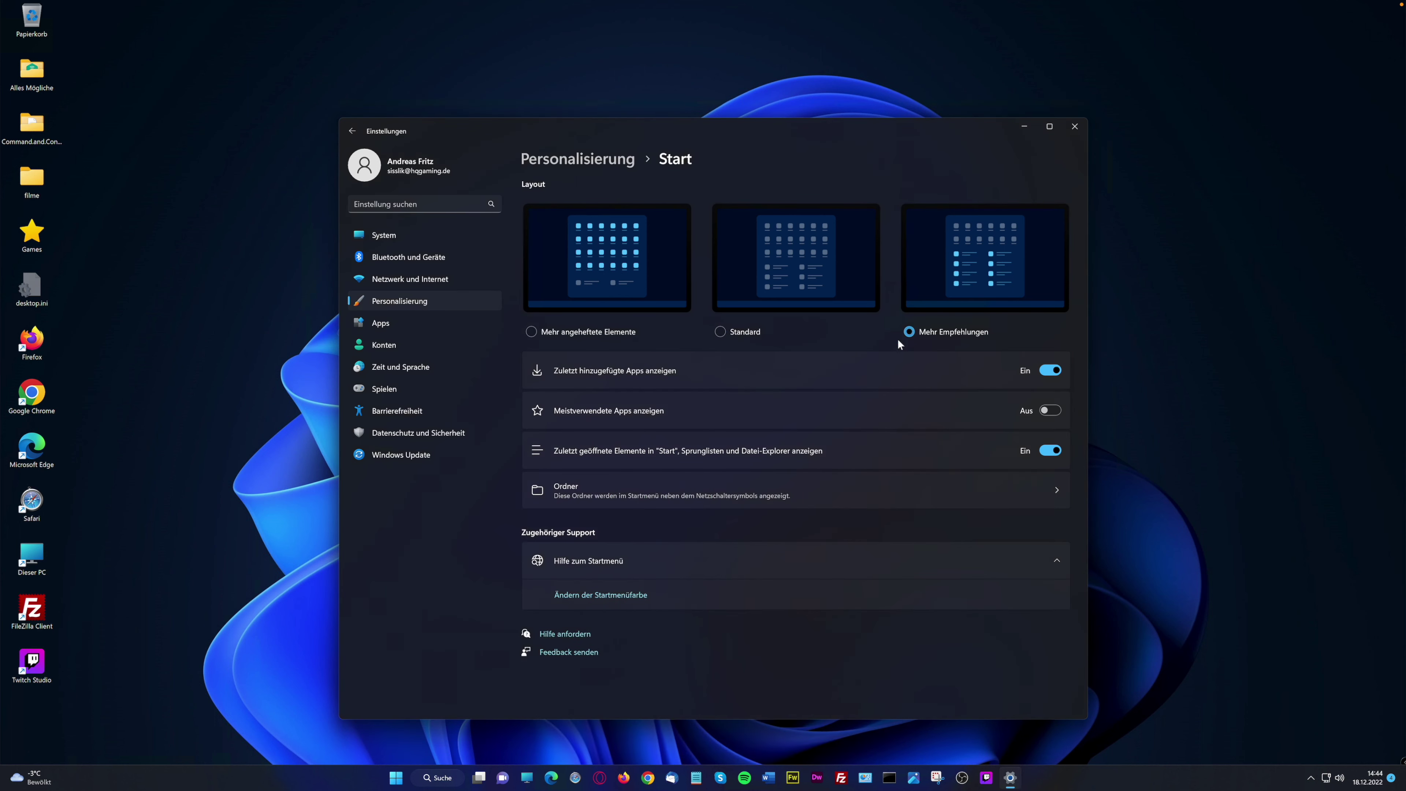
click(393, 779)
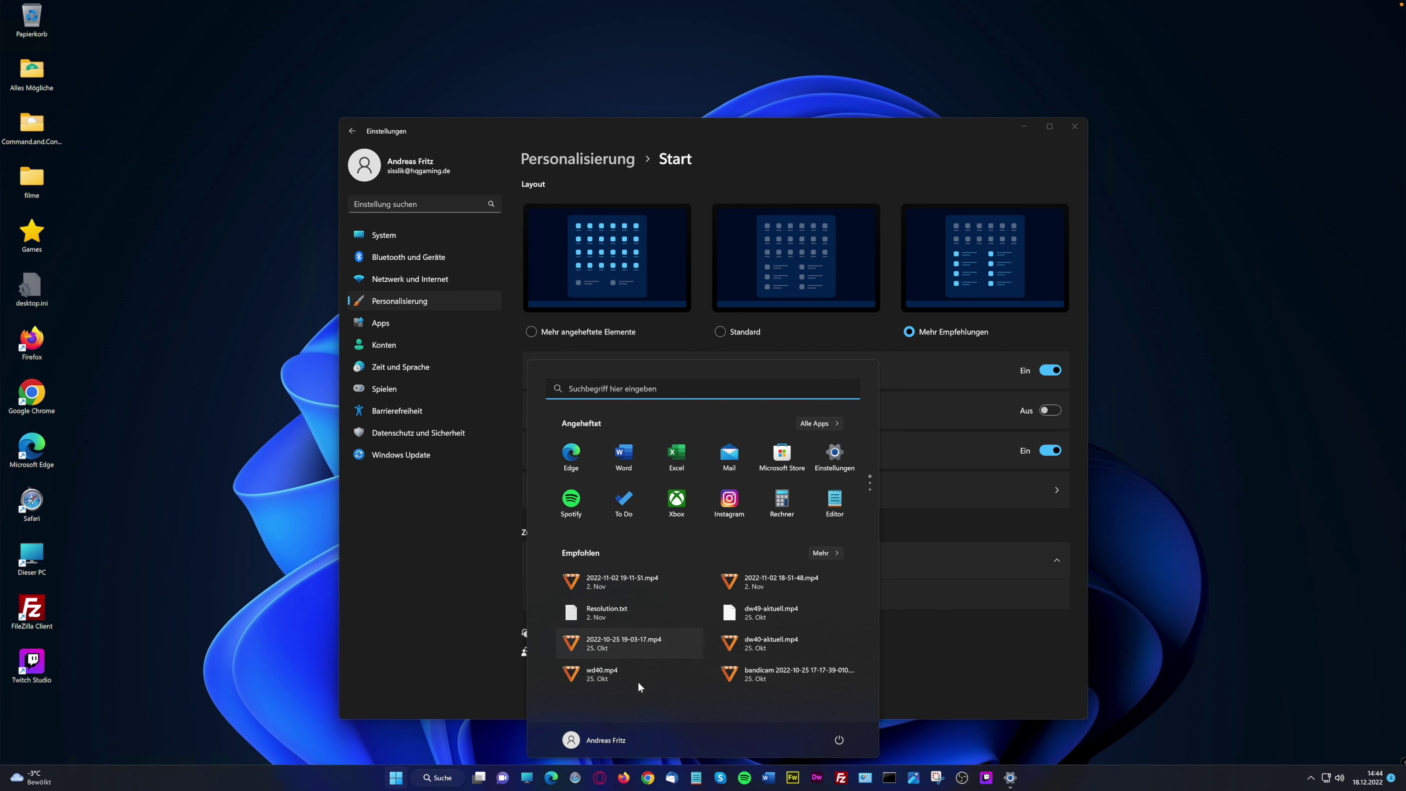
click(643, 328)
click(531, 332)
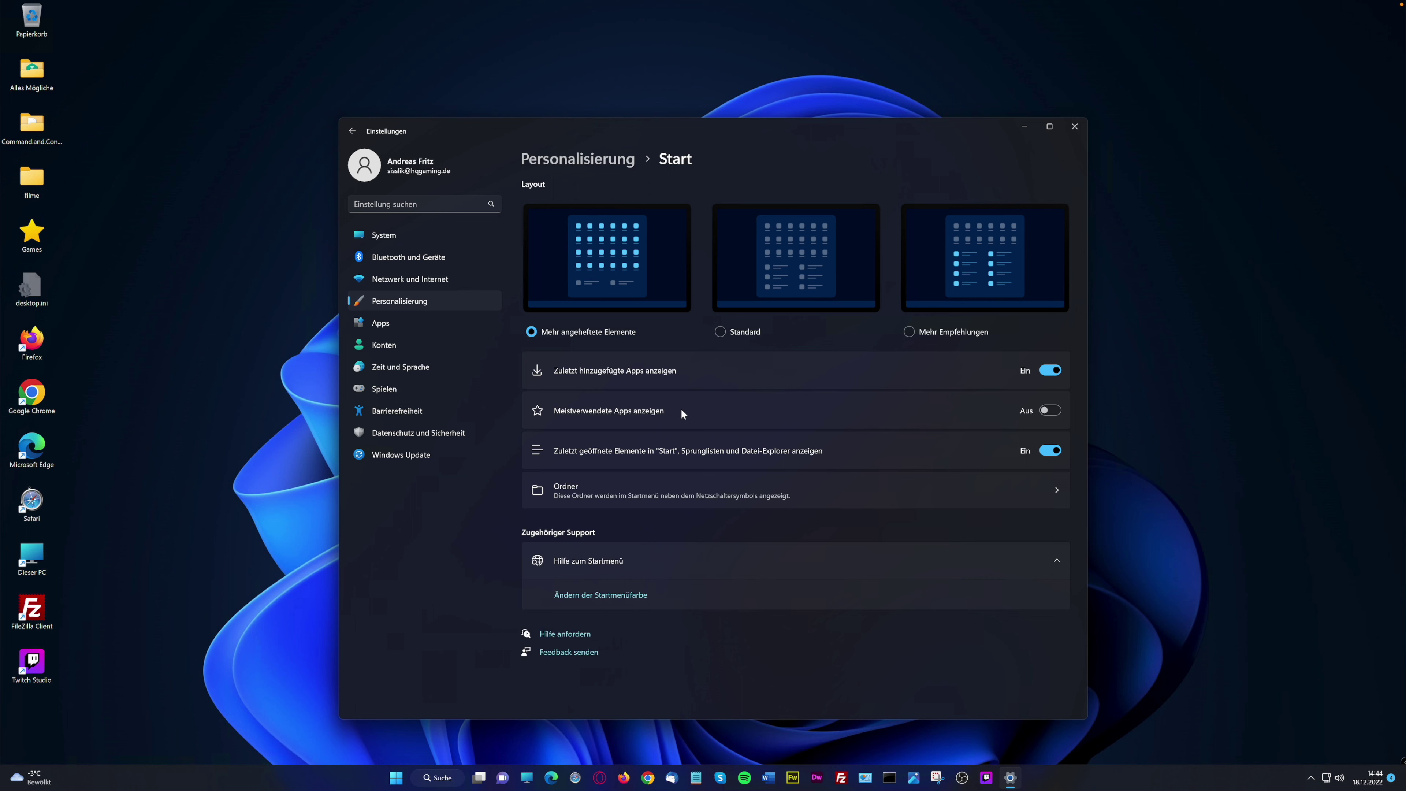
Turn on showing most-used apps and check the full recommended list in Start
click(1048, 410)
click(400, 782)
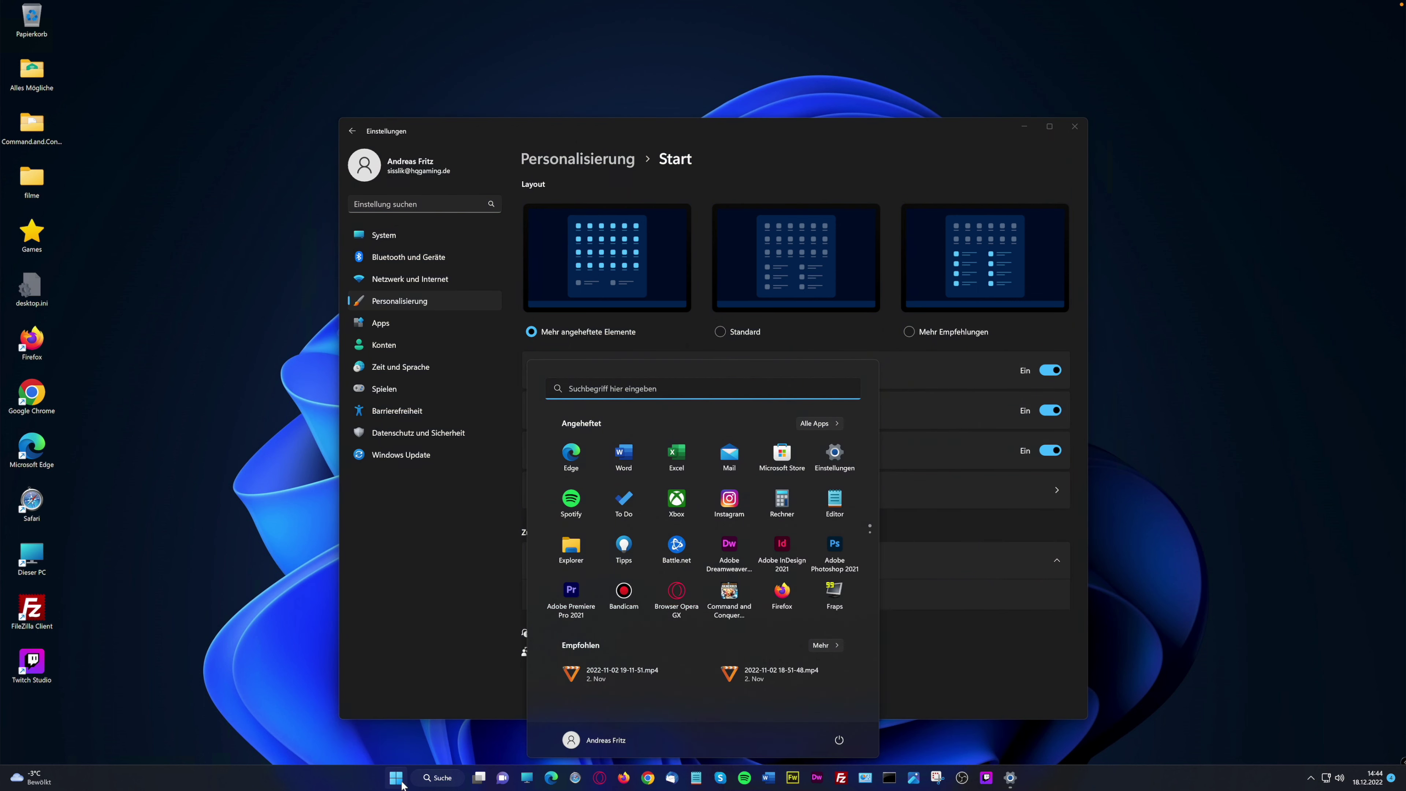
scroll(725, 581, down, 1)
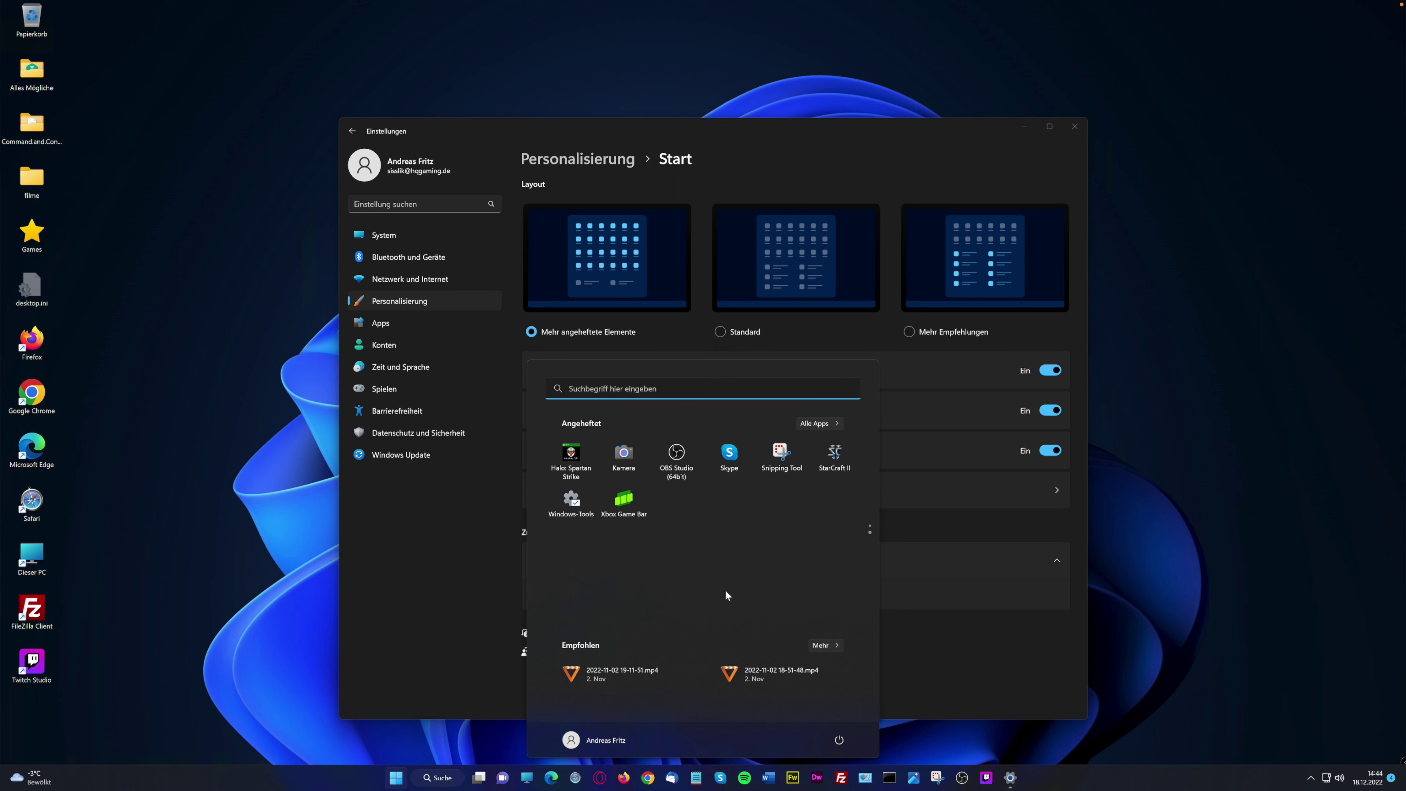
scroll(723, 586, up, 1)
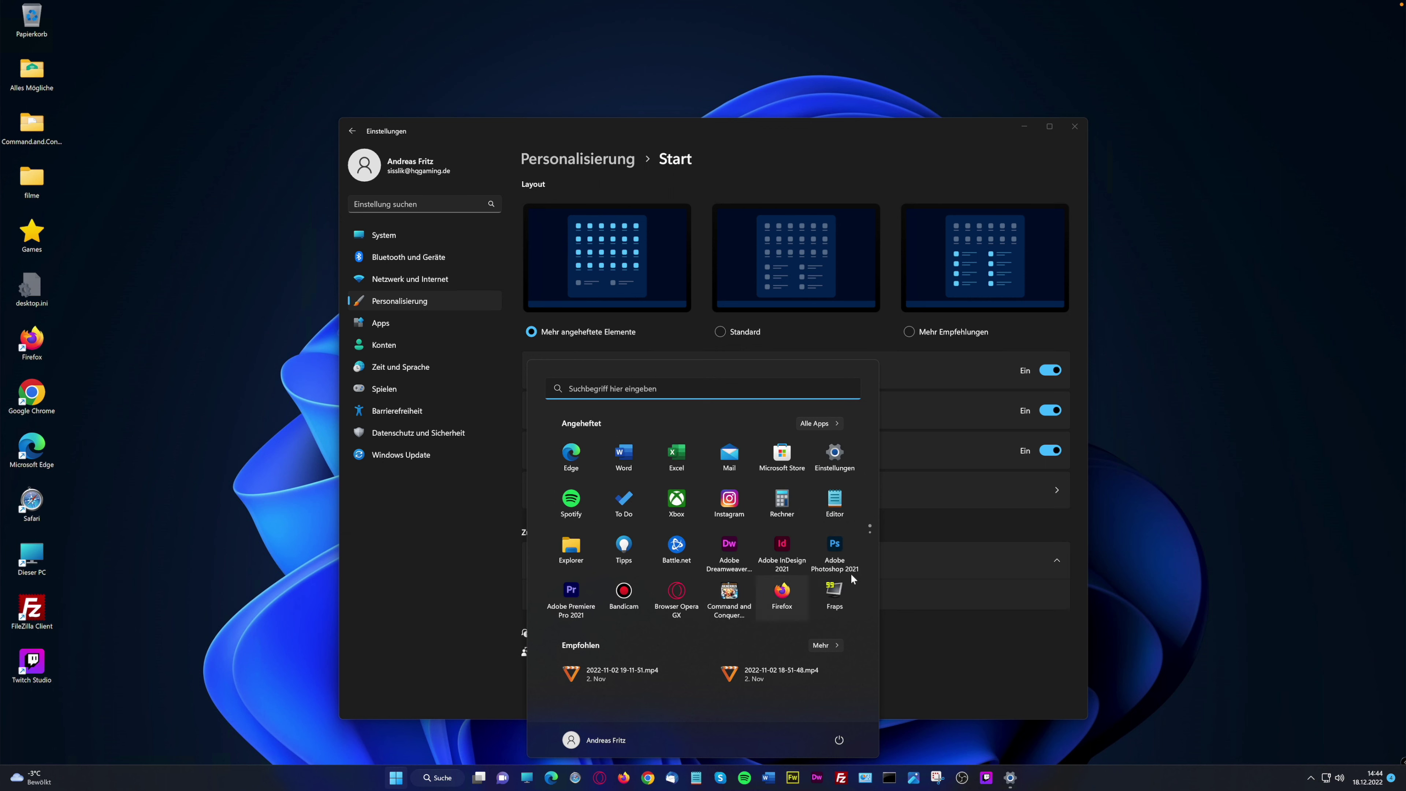
click(837, 645)
click(823, 314)
Preview the Standard layout once more, then keep Mehr angeheftete Elemente
click(720, 332)
click(396, 778)
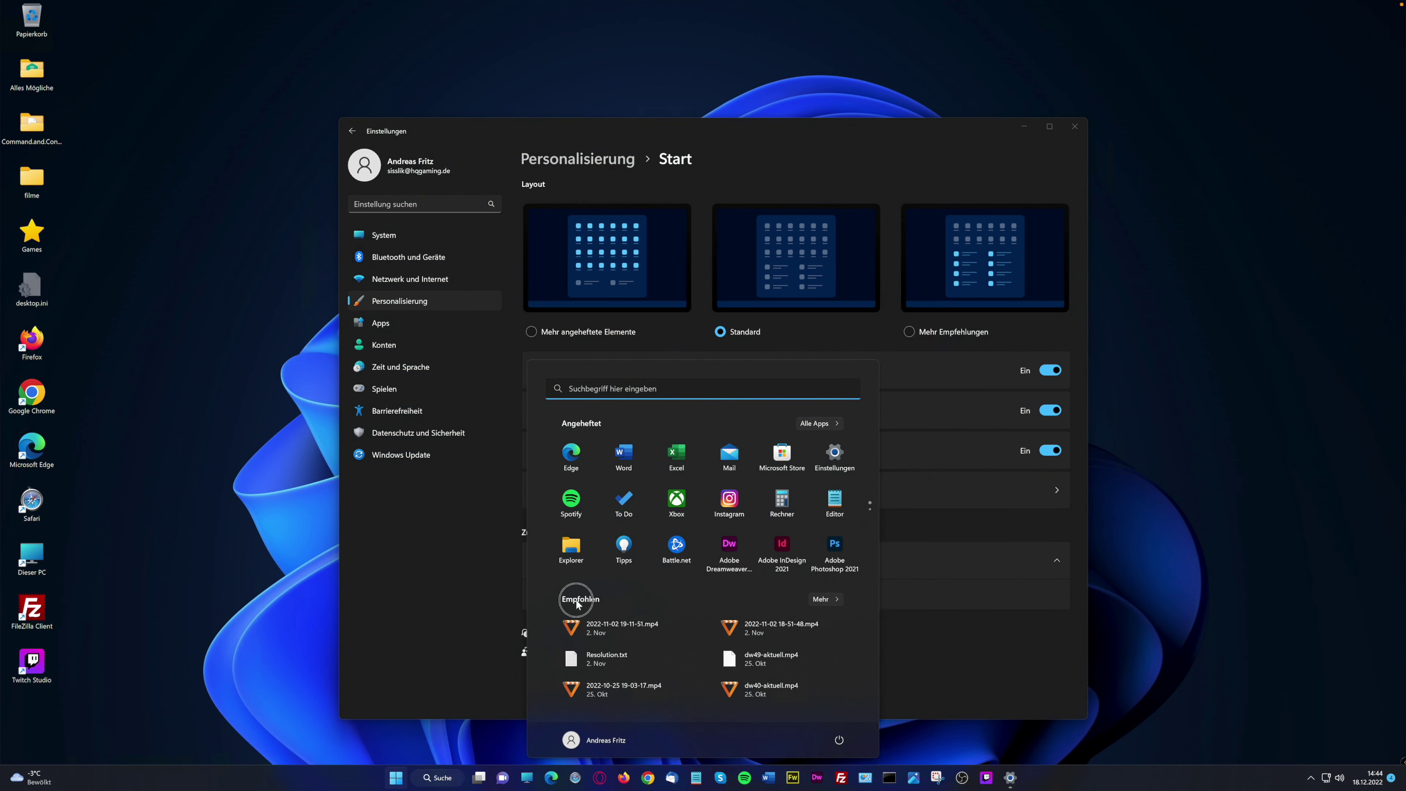
click(837, 600)
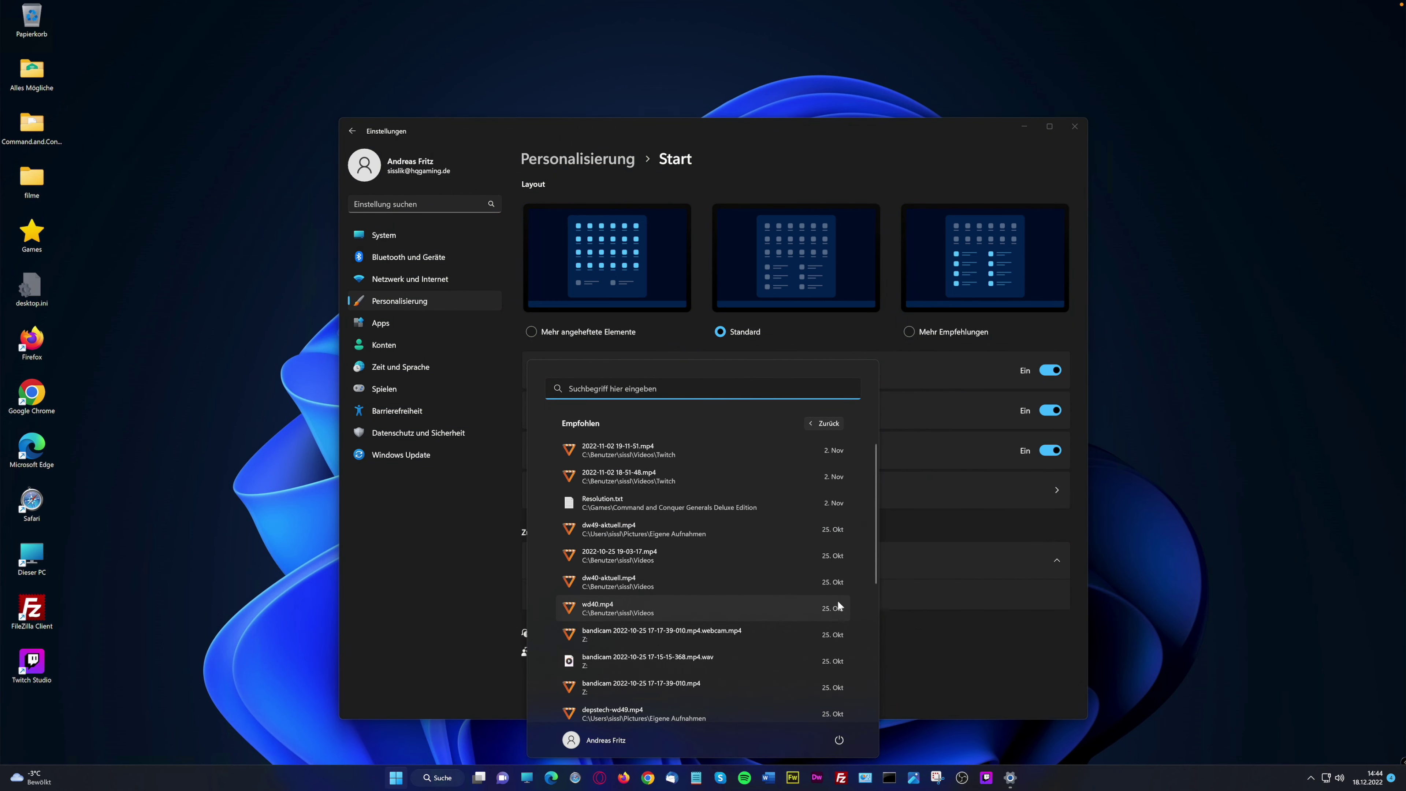
click(826, 431)
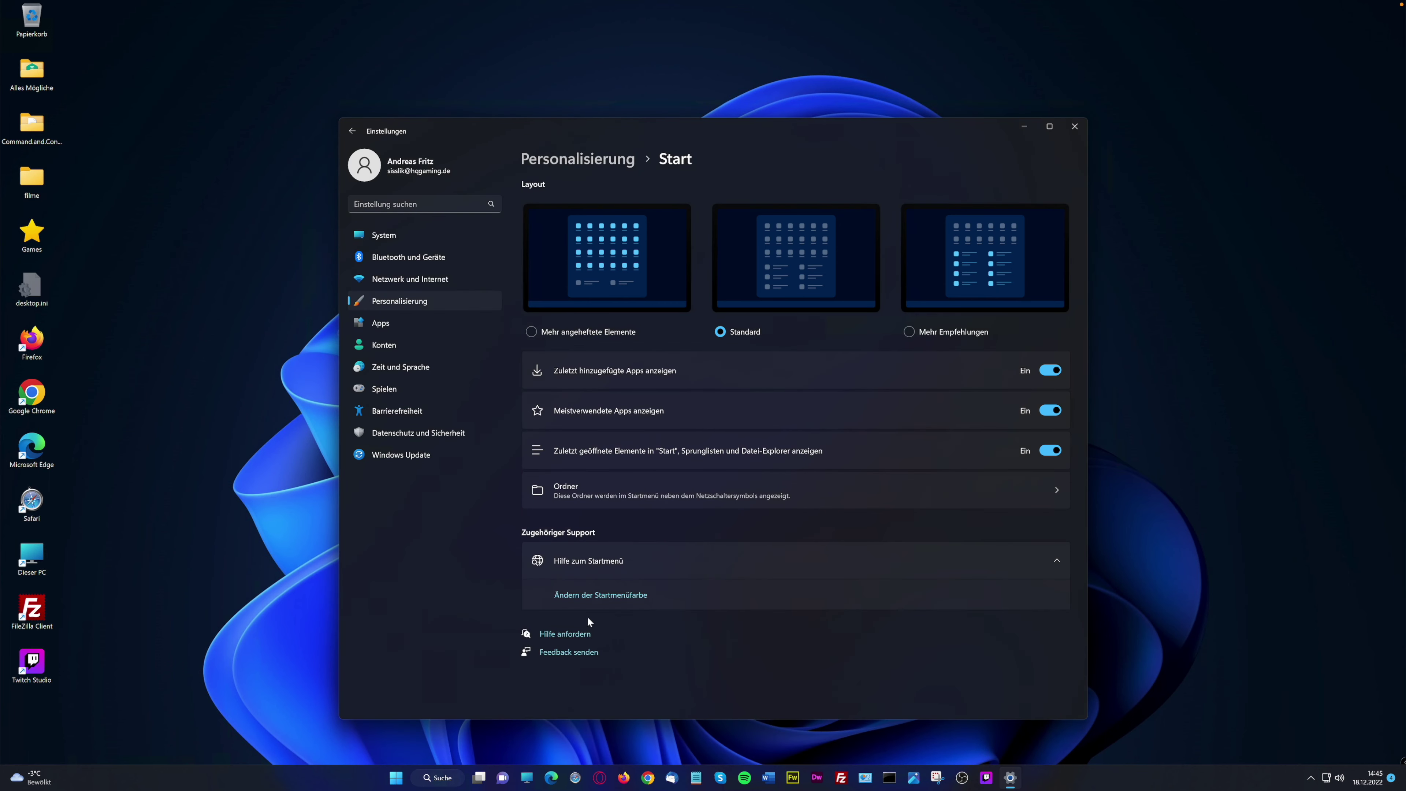
click(531, 331)
View the Ordner settings, then return to the Personalisierung overview
click(1058, 490)
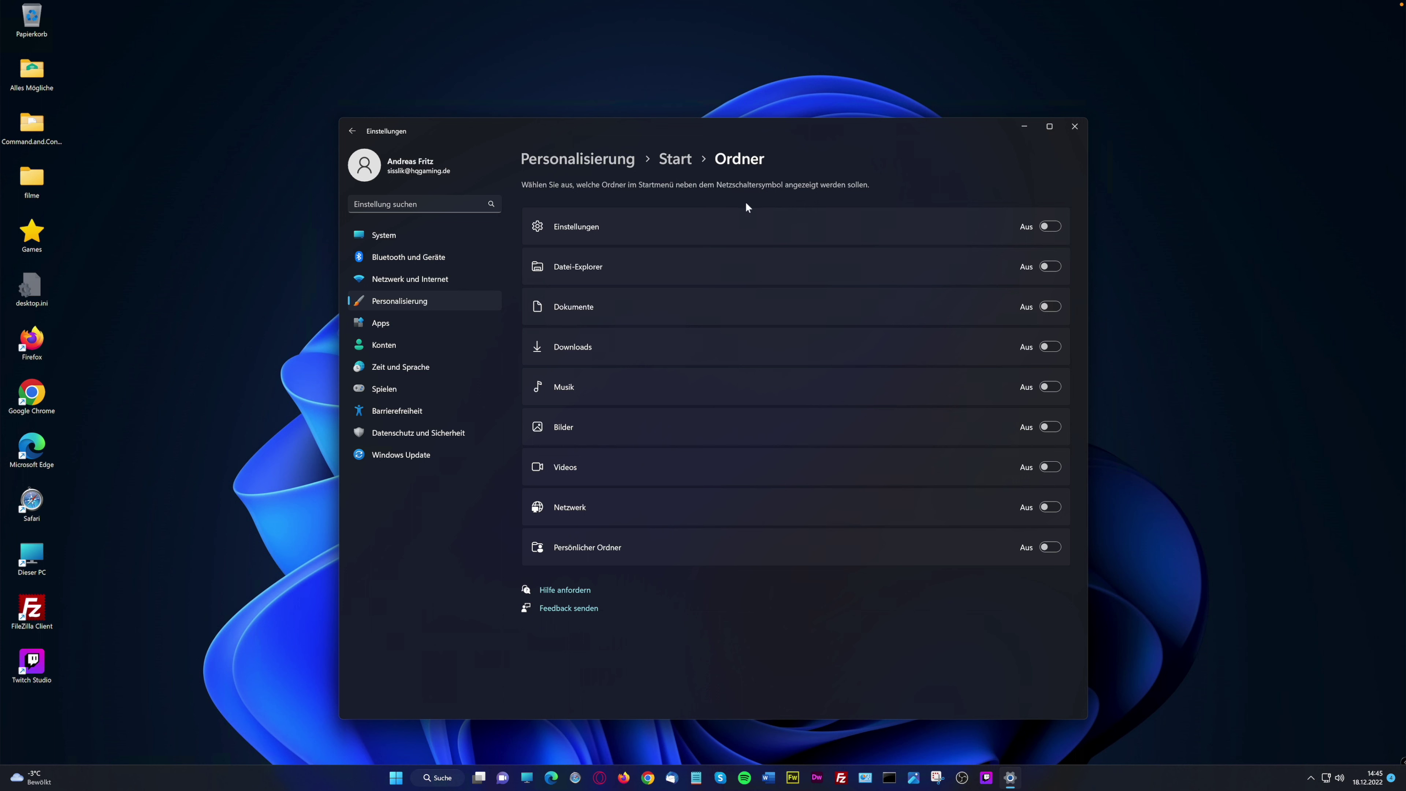
click(682, 160)
click(621, 159)
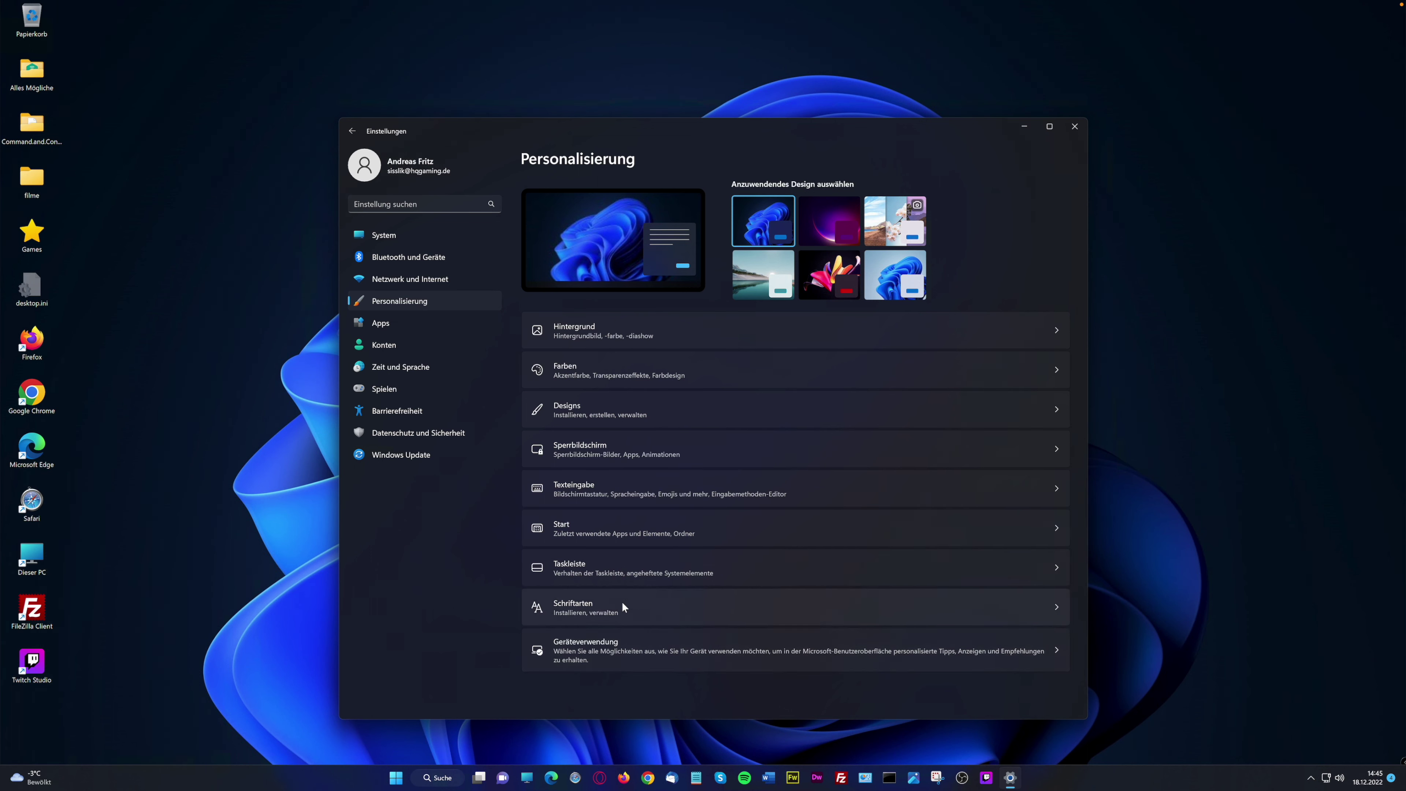
click(622, 561)
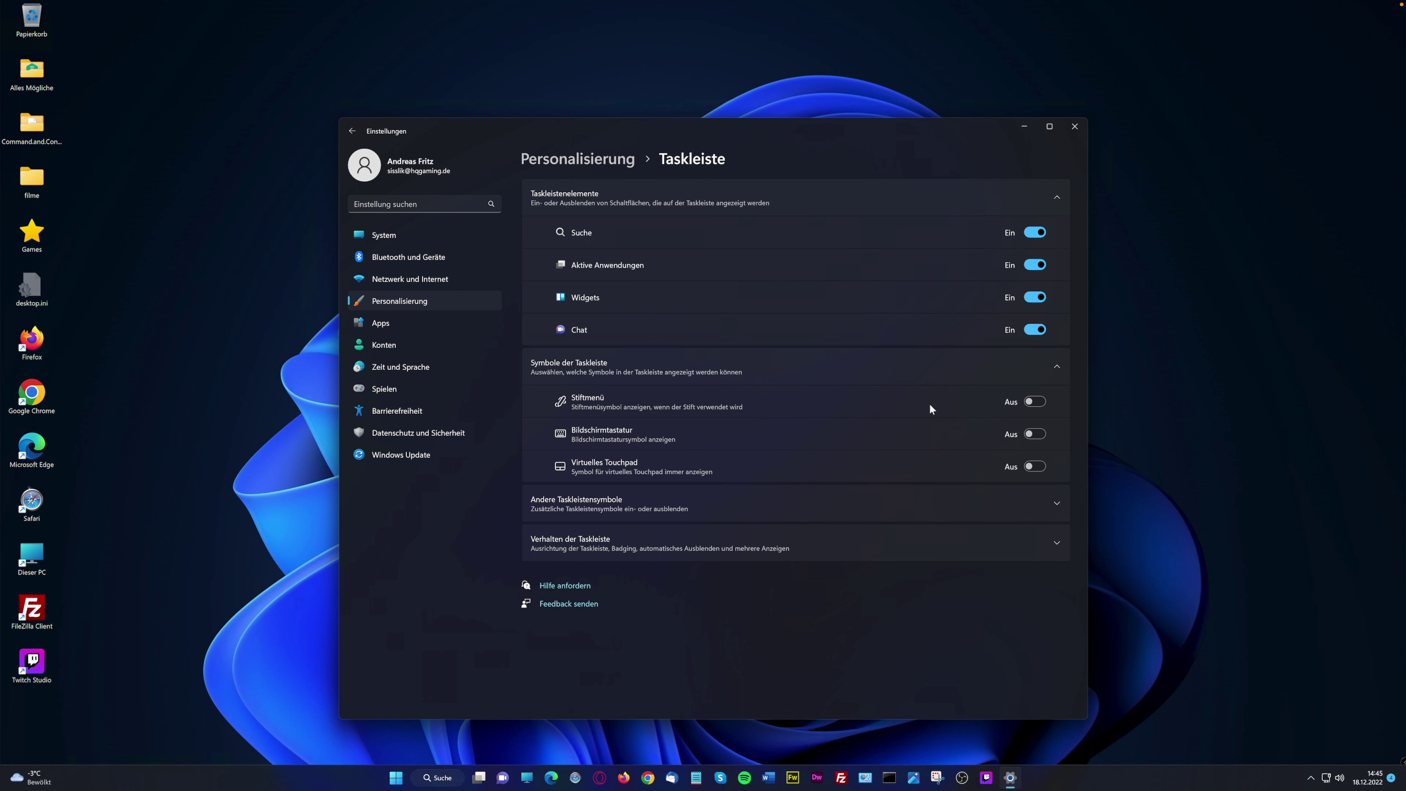
click(606, 172)
click(632, 608)
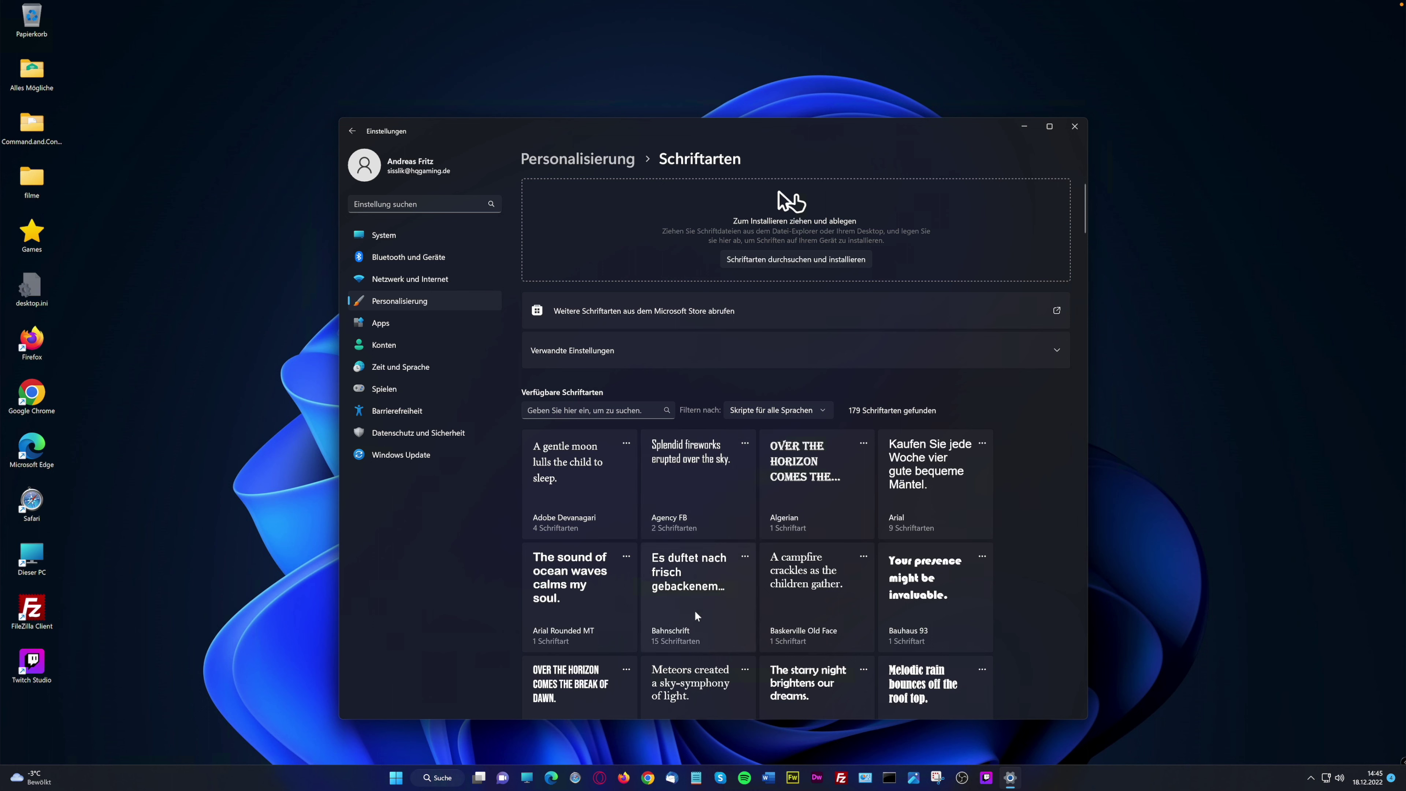
click(577, 159)
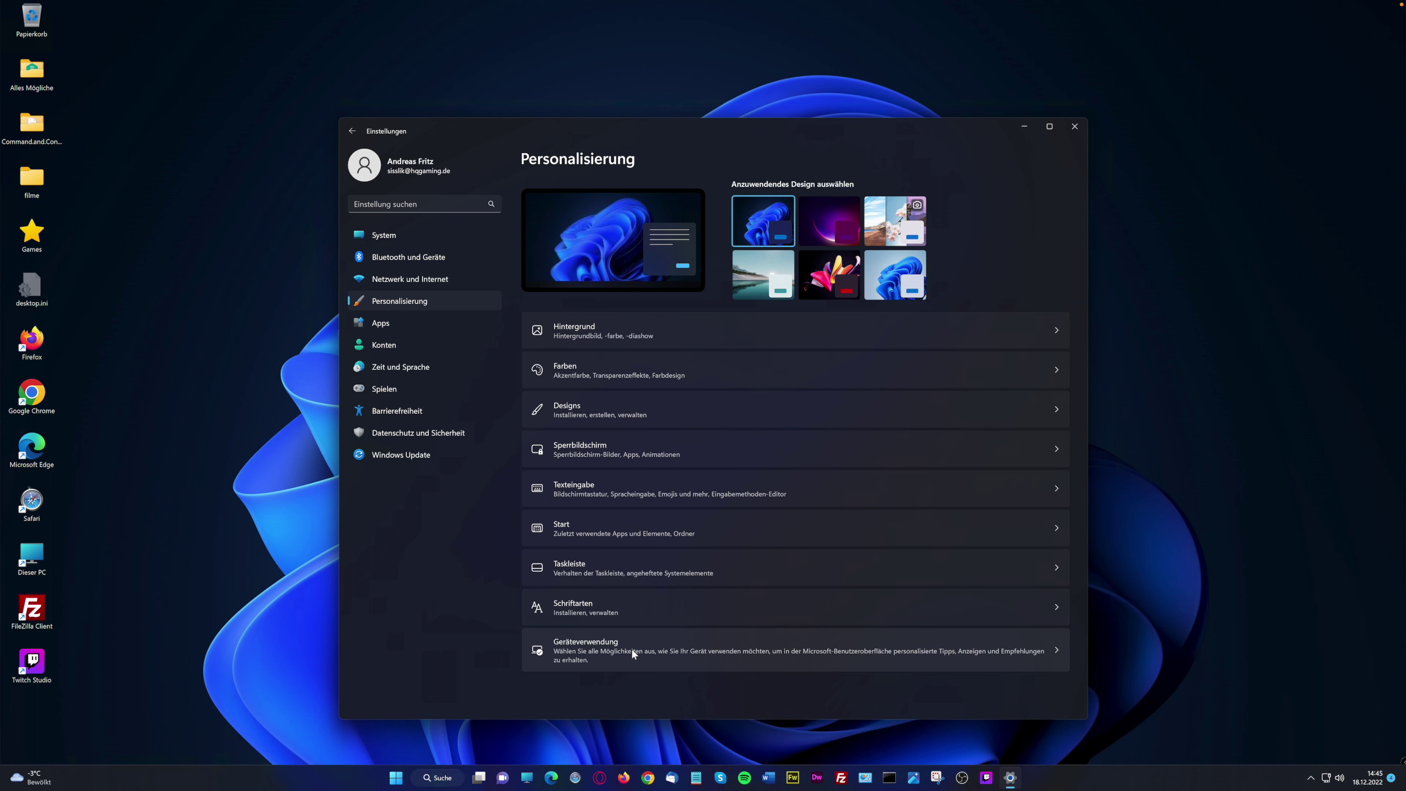
click(633, 654)
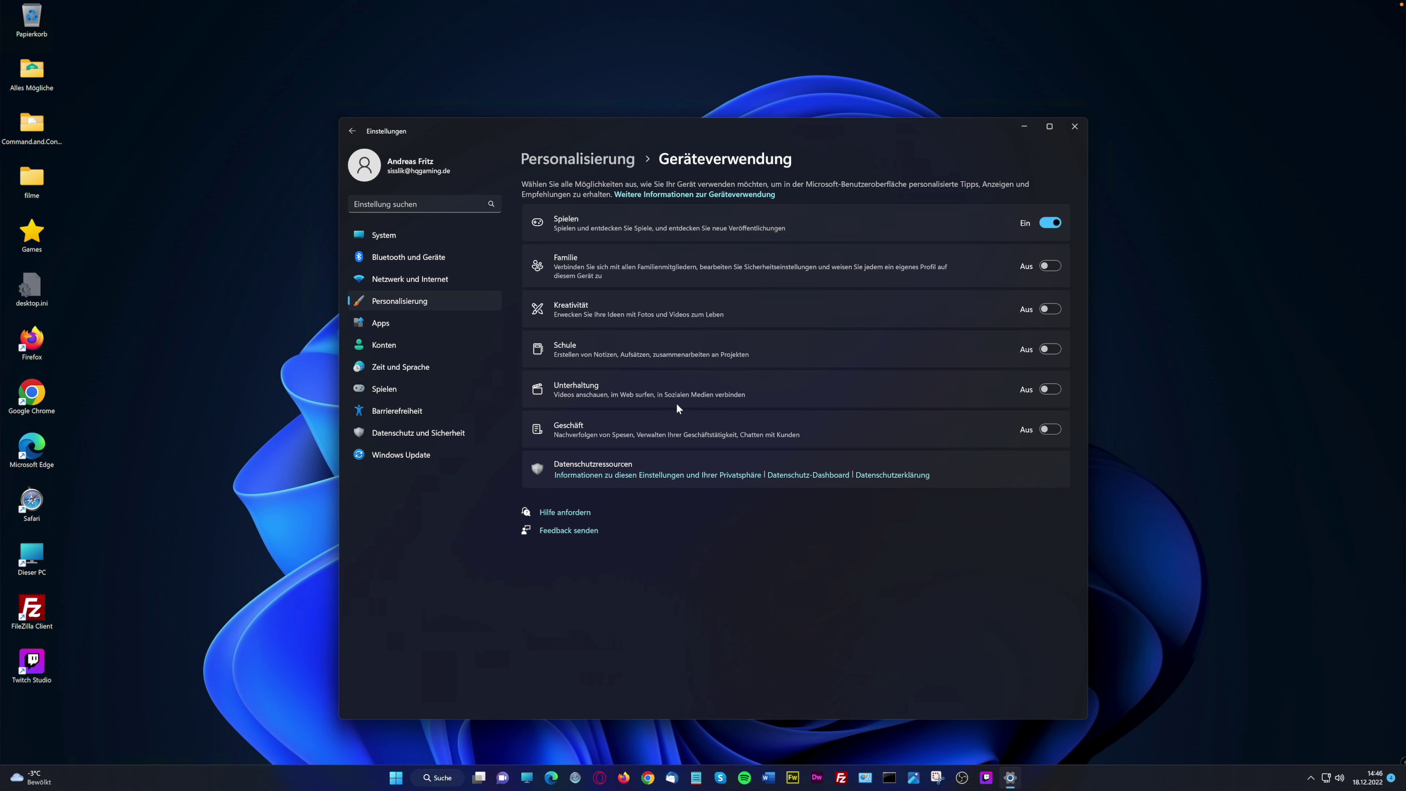
click(1057, 270)
click(1056, 270)
click(585, 163)
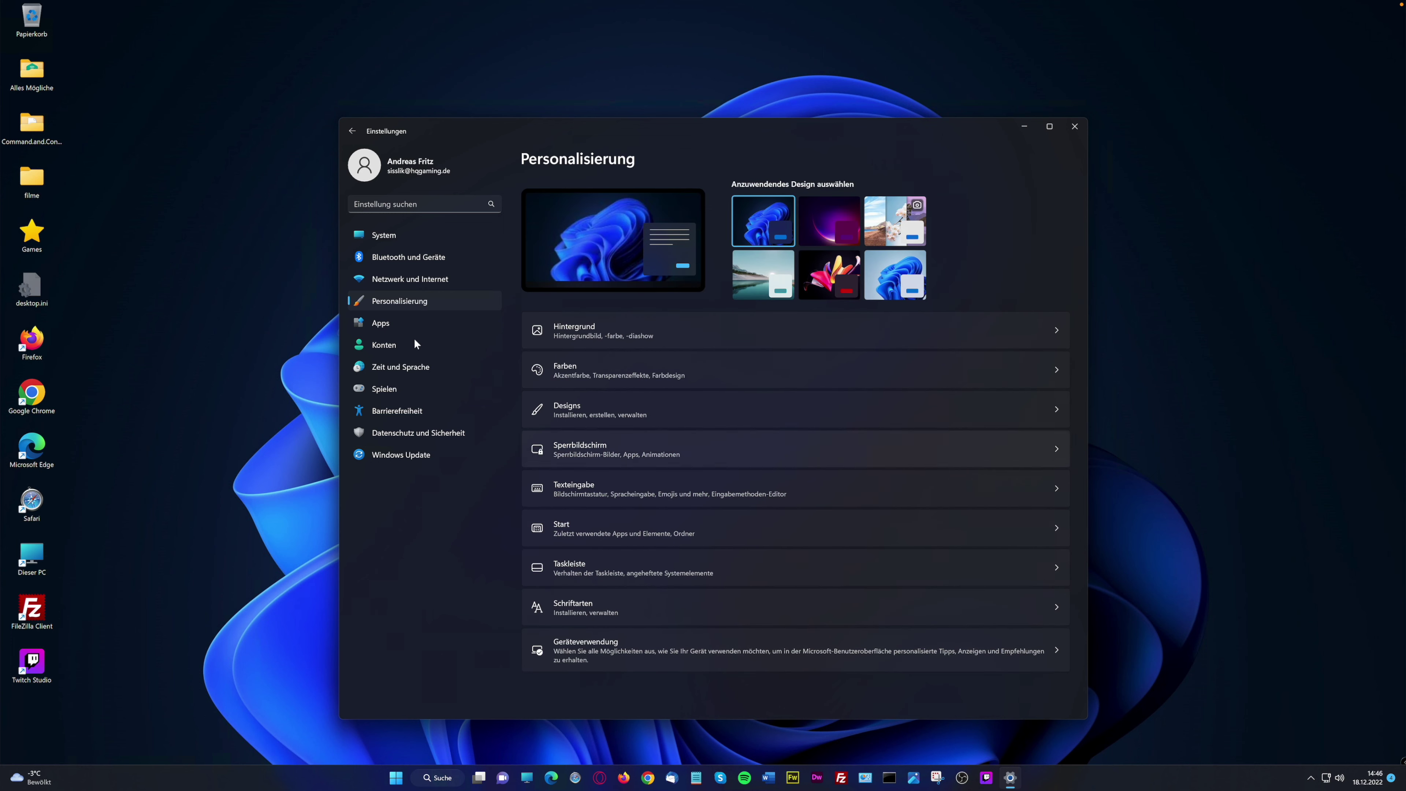
Go from Apps and its installed-apps list to Erweiterte Einstellungen für Apps
click(390, 324)
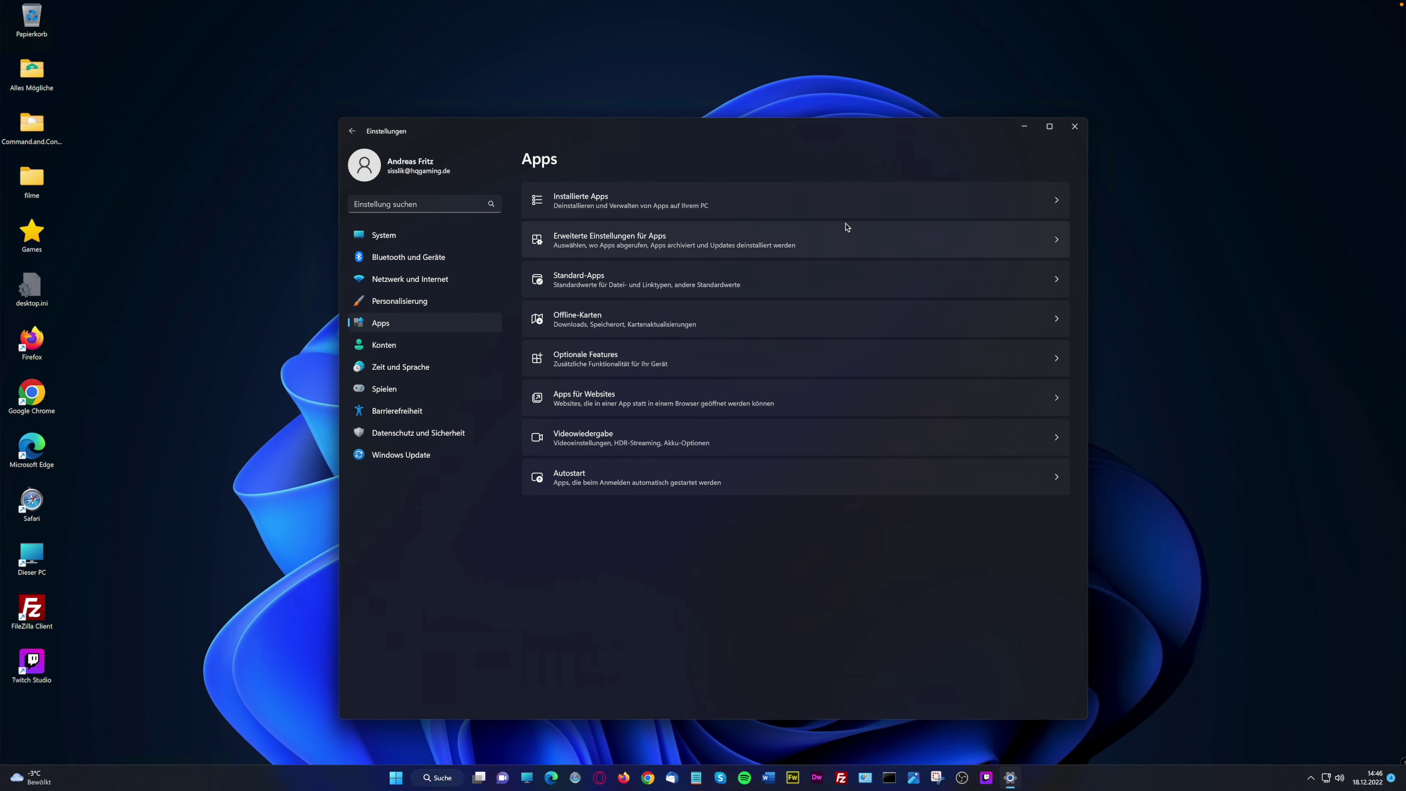
click(720, 212)
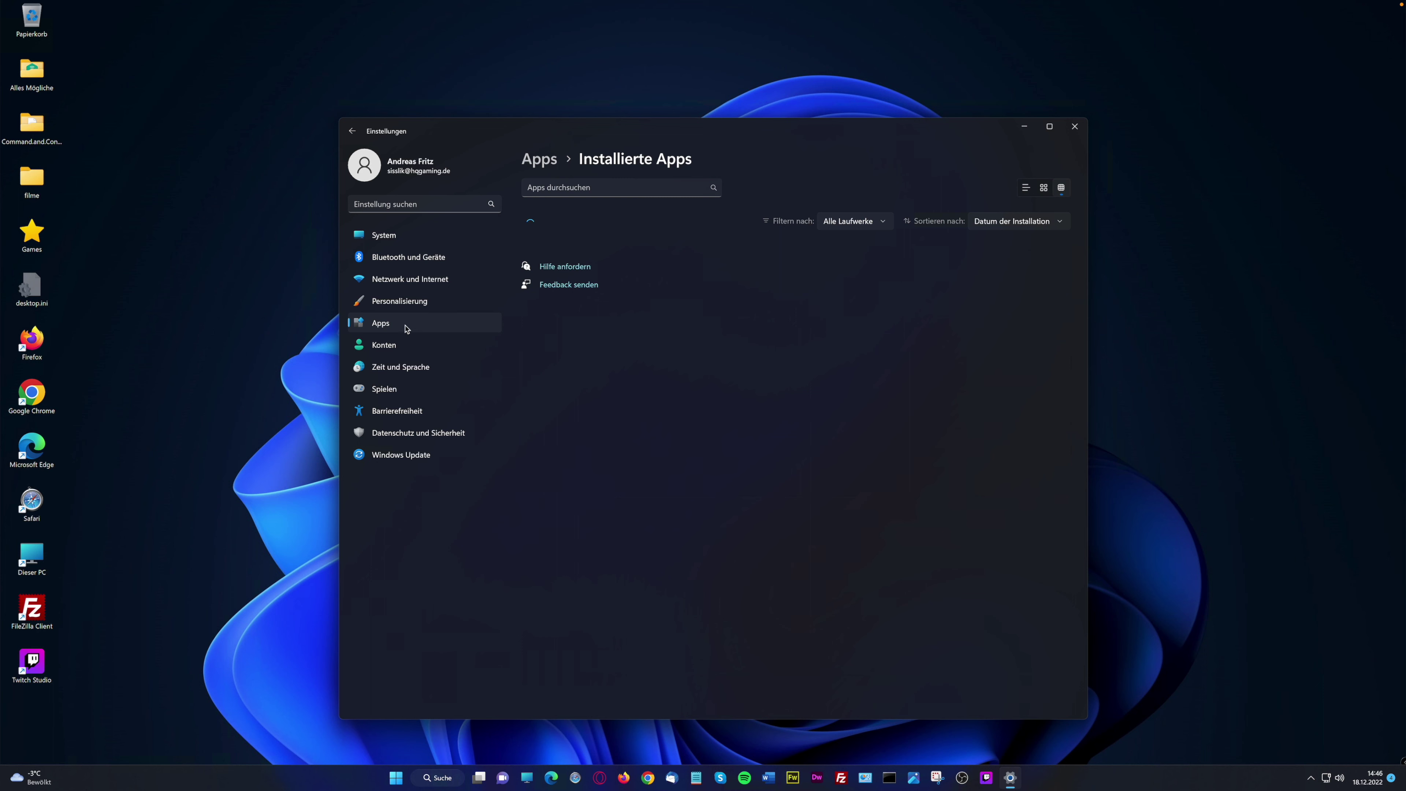
click(386, 327)
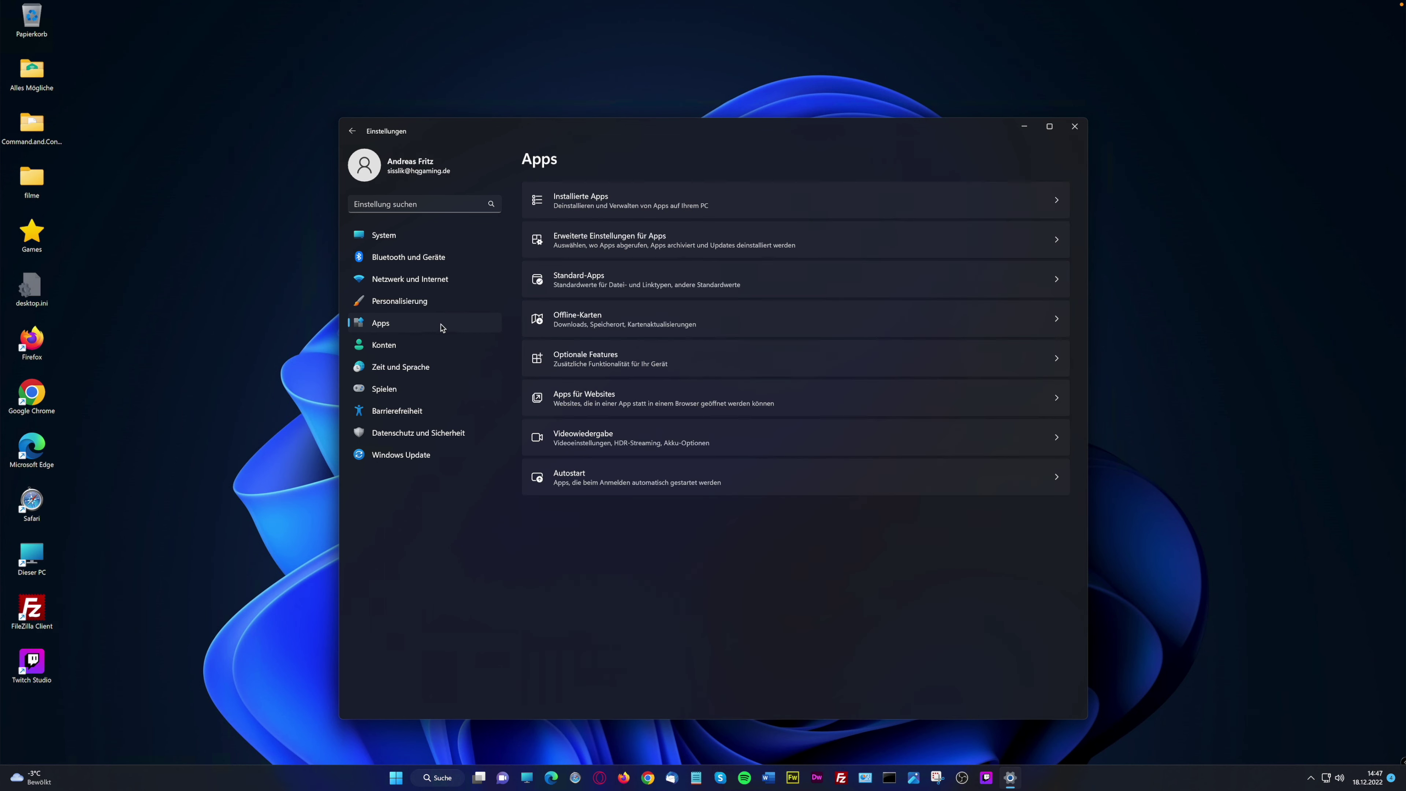
click(641, 240)
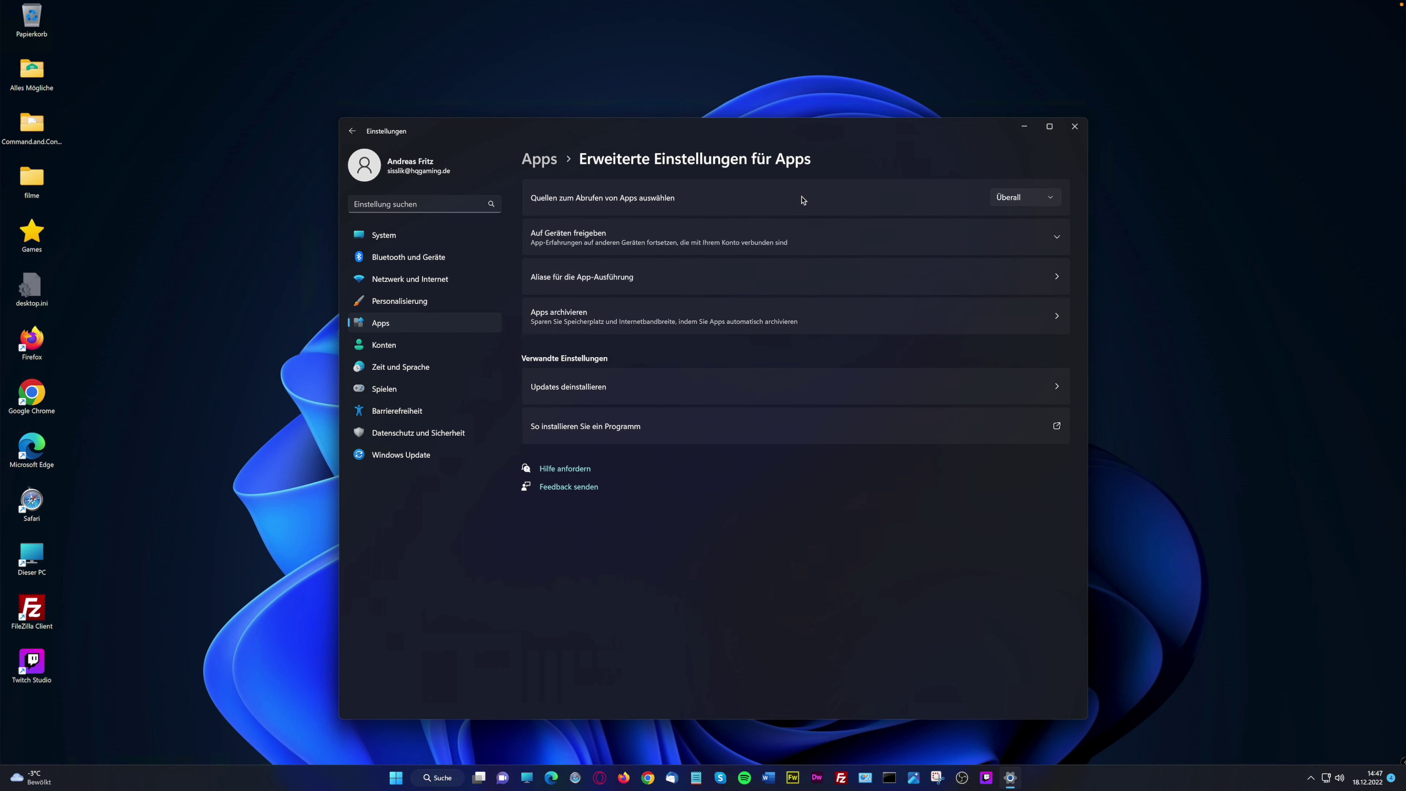
Switch the app source to Nur Microsoft Store and back to Überall, then expand and collapse Auf Geräten freigeben
click(1038, 200)
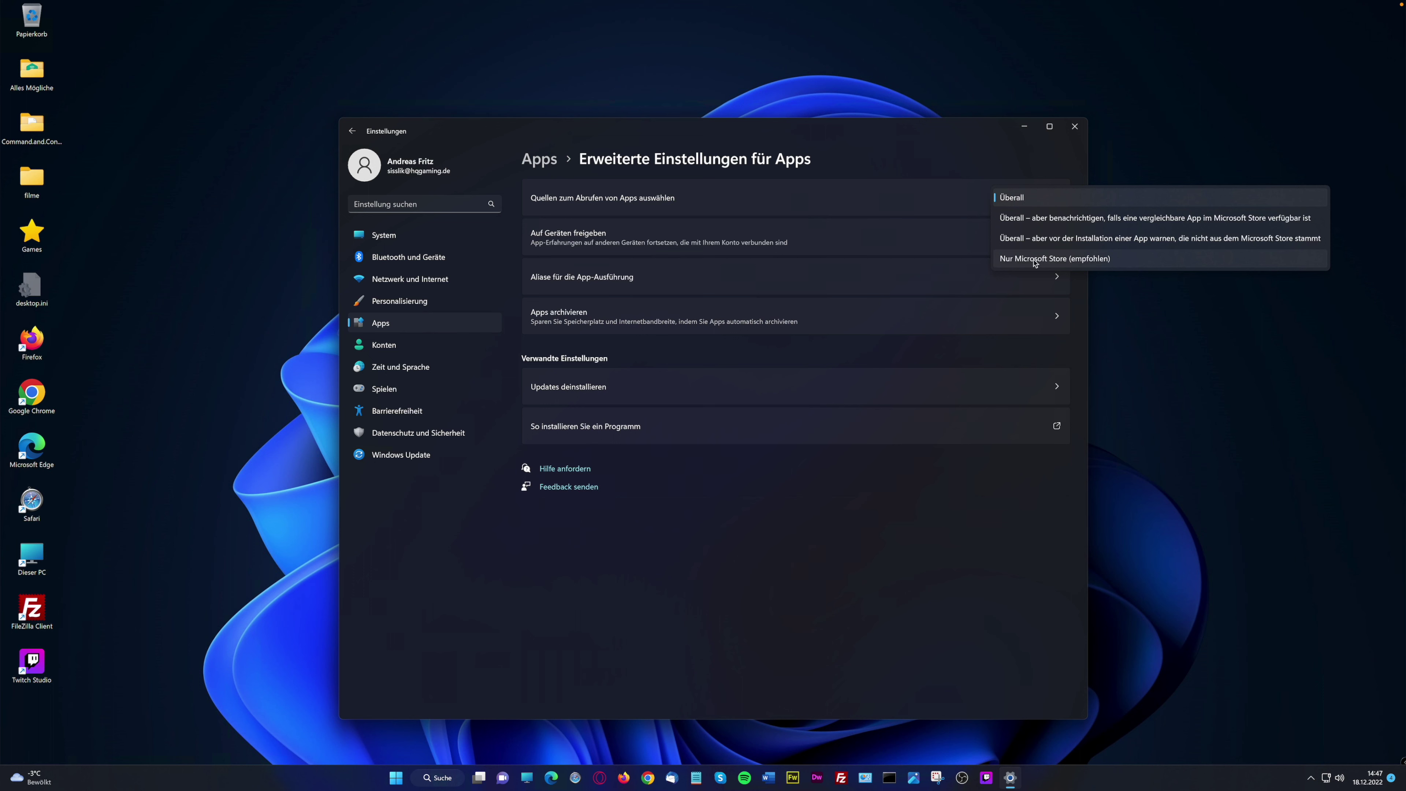
click(1034, 259)
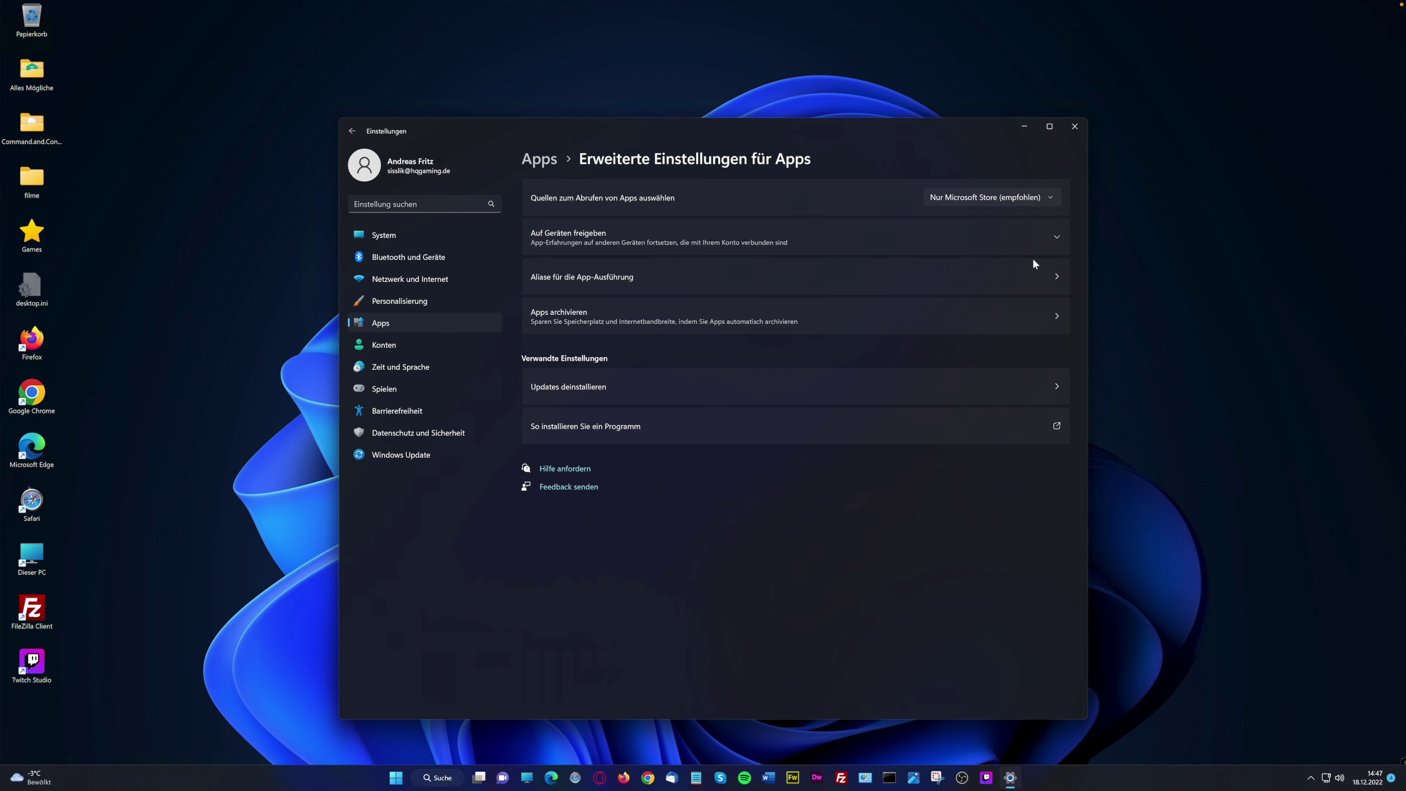
click(1052, 198)
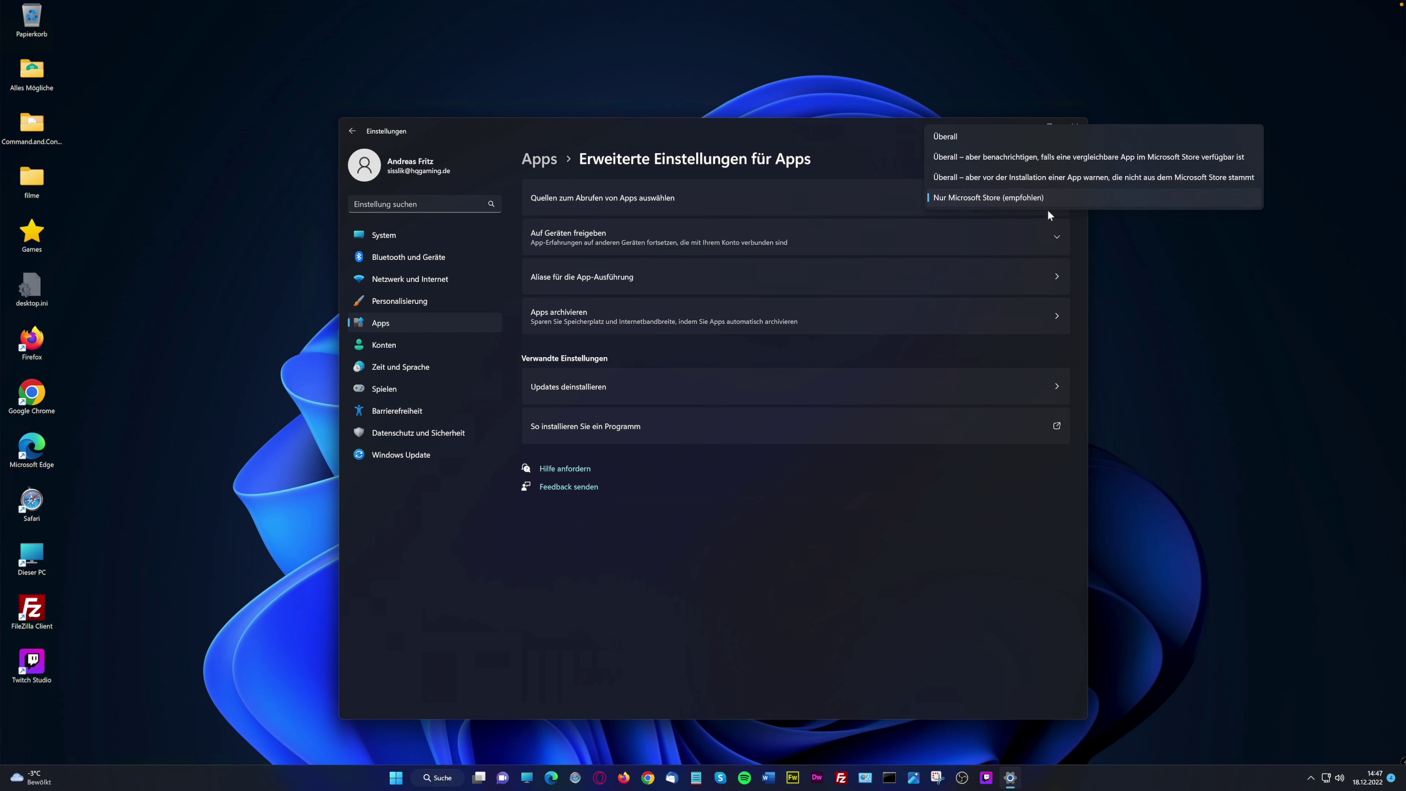
click(954, 139)
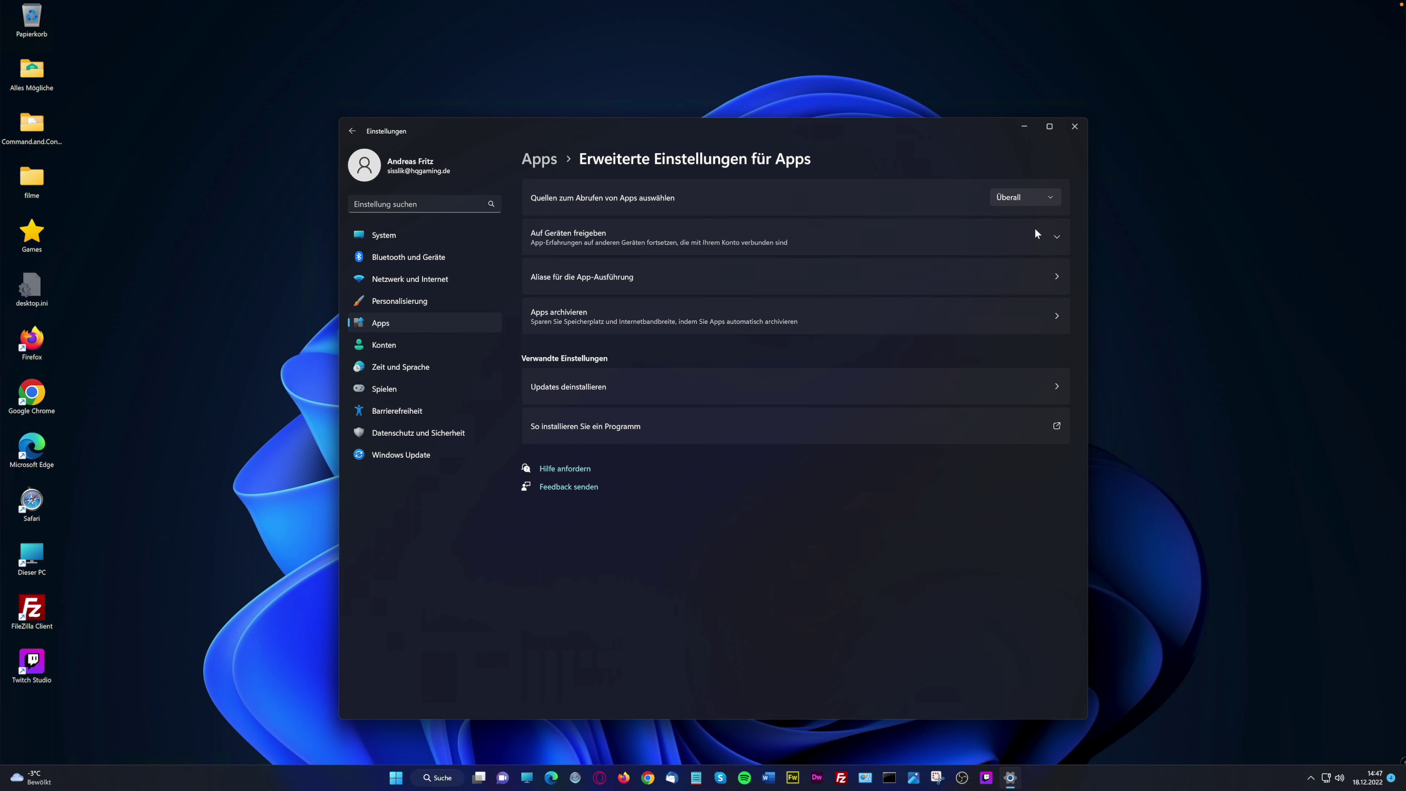
click(1055, 236)
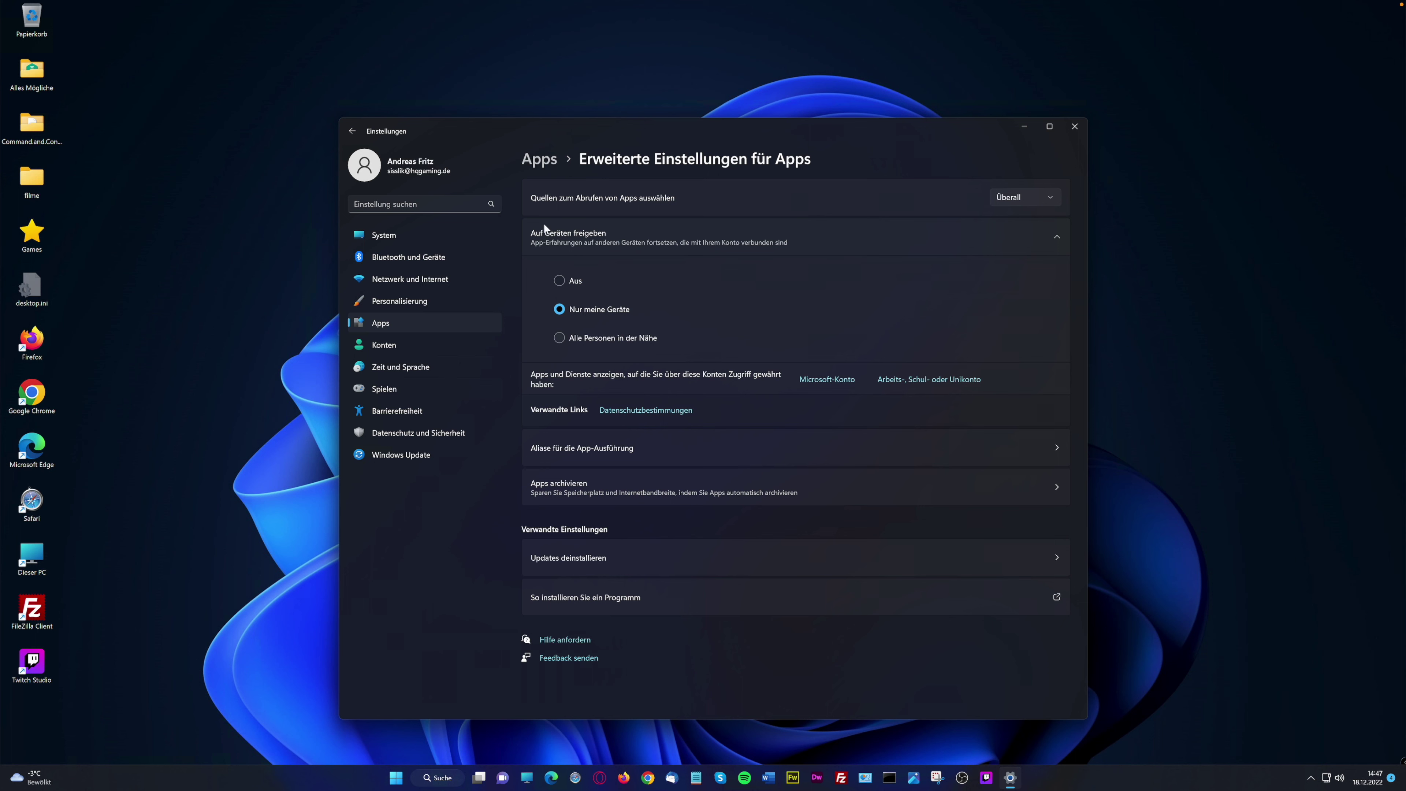
click(1057, 236)
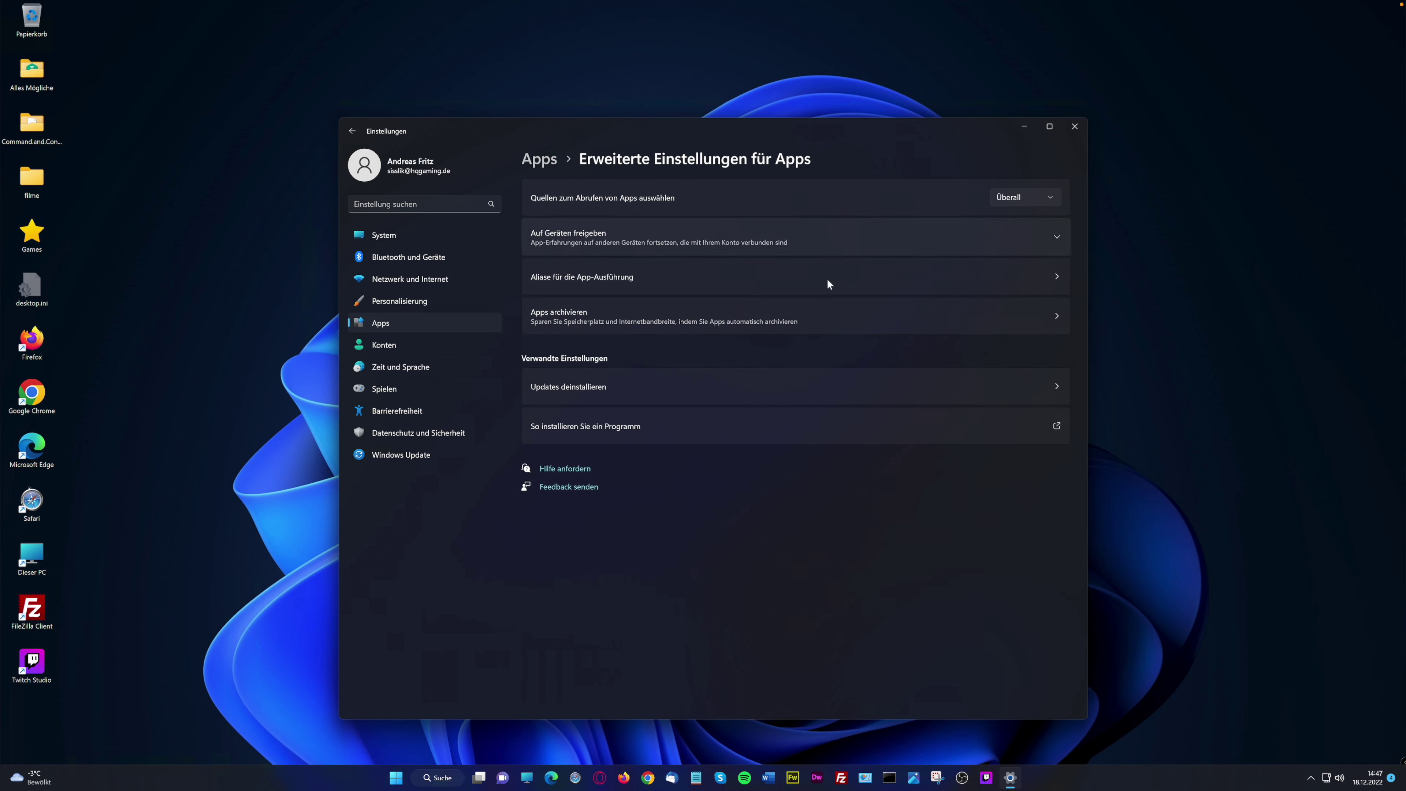
click(1065, 278)
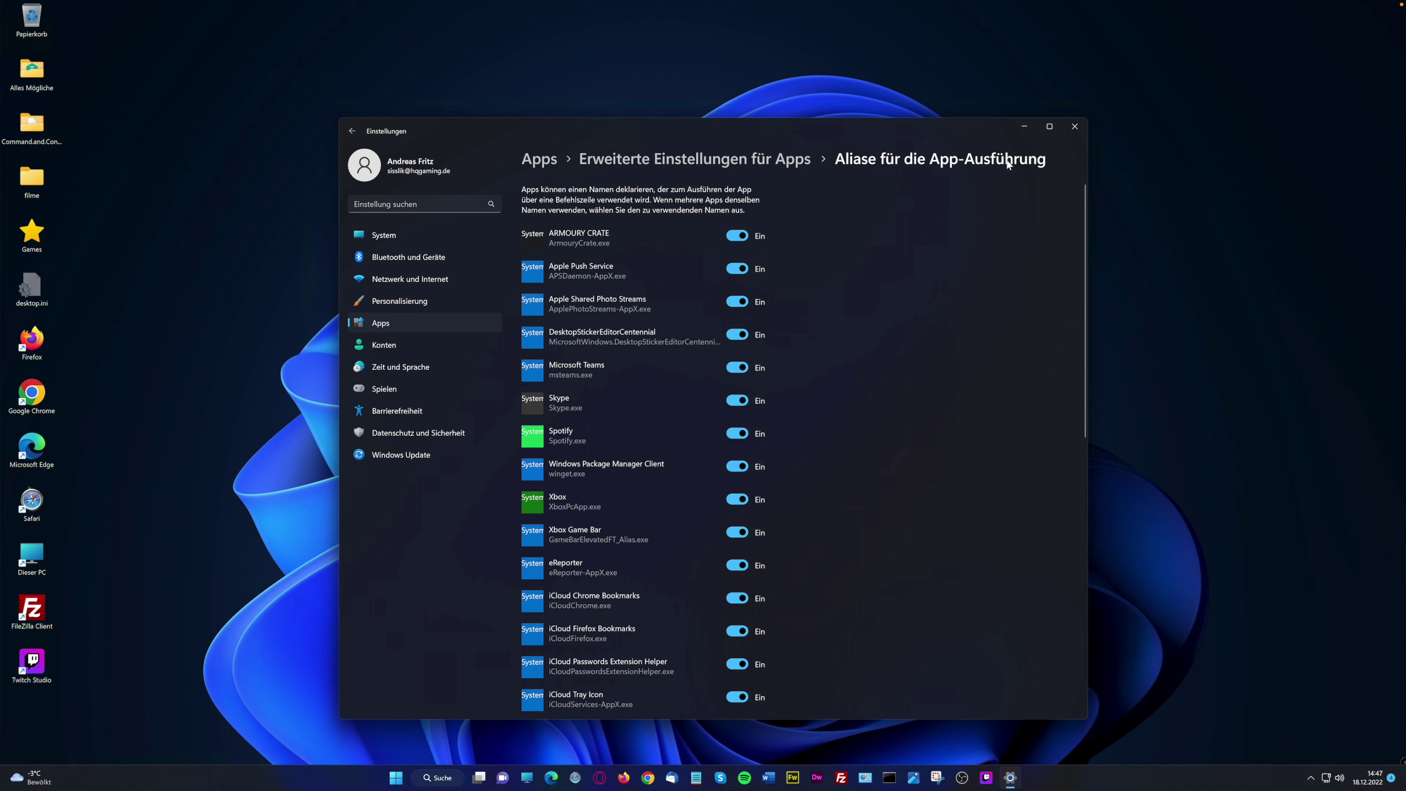
scroll(674, 375, down, 10)
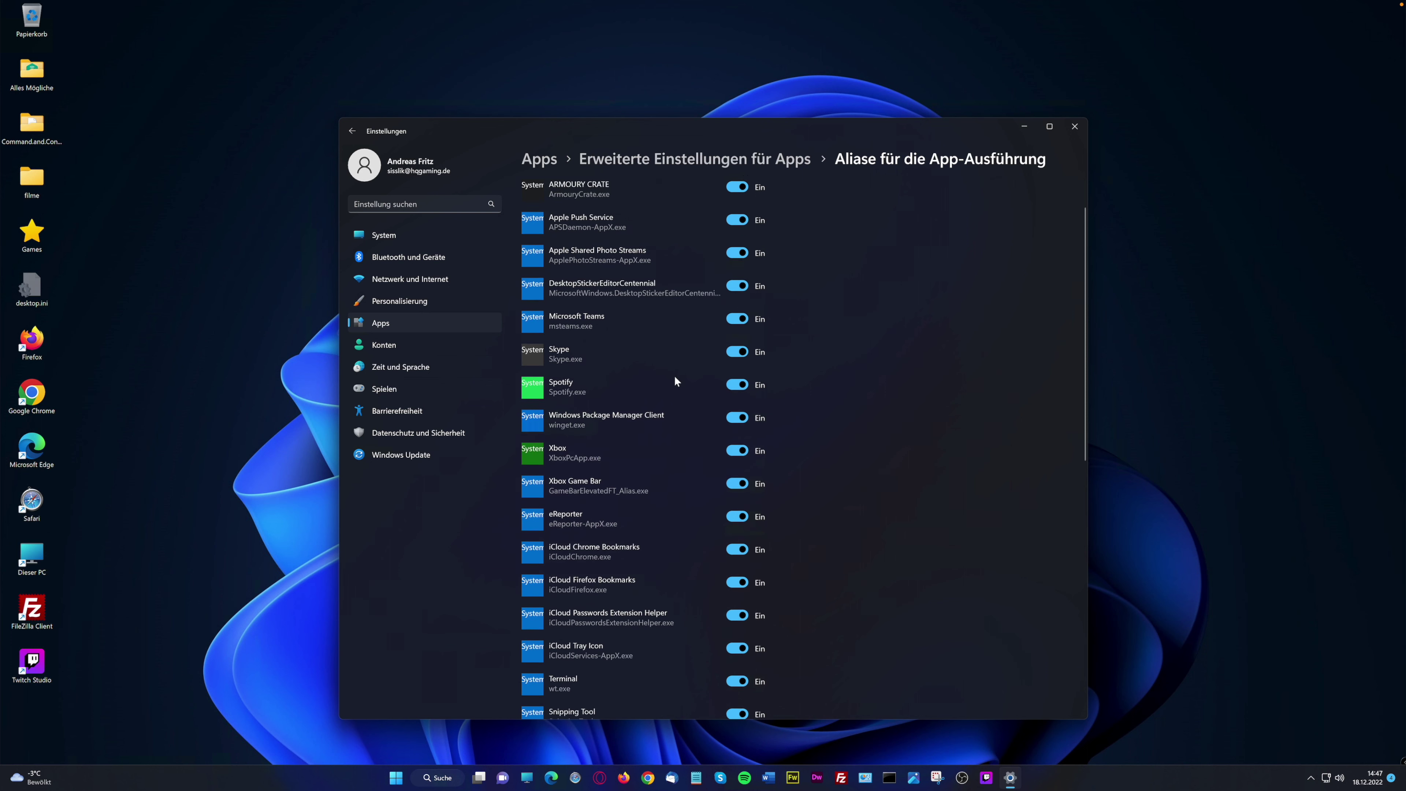
scroll(673, 375, up, 10)
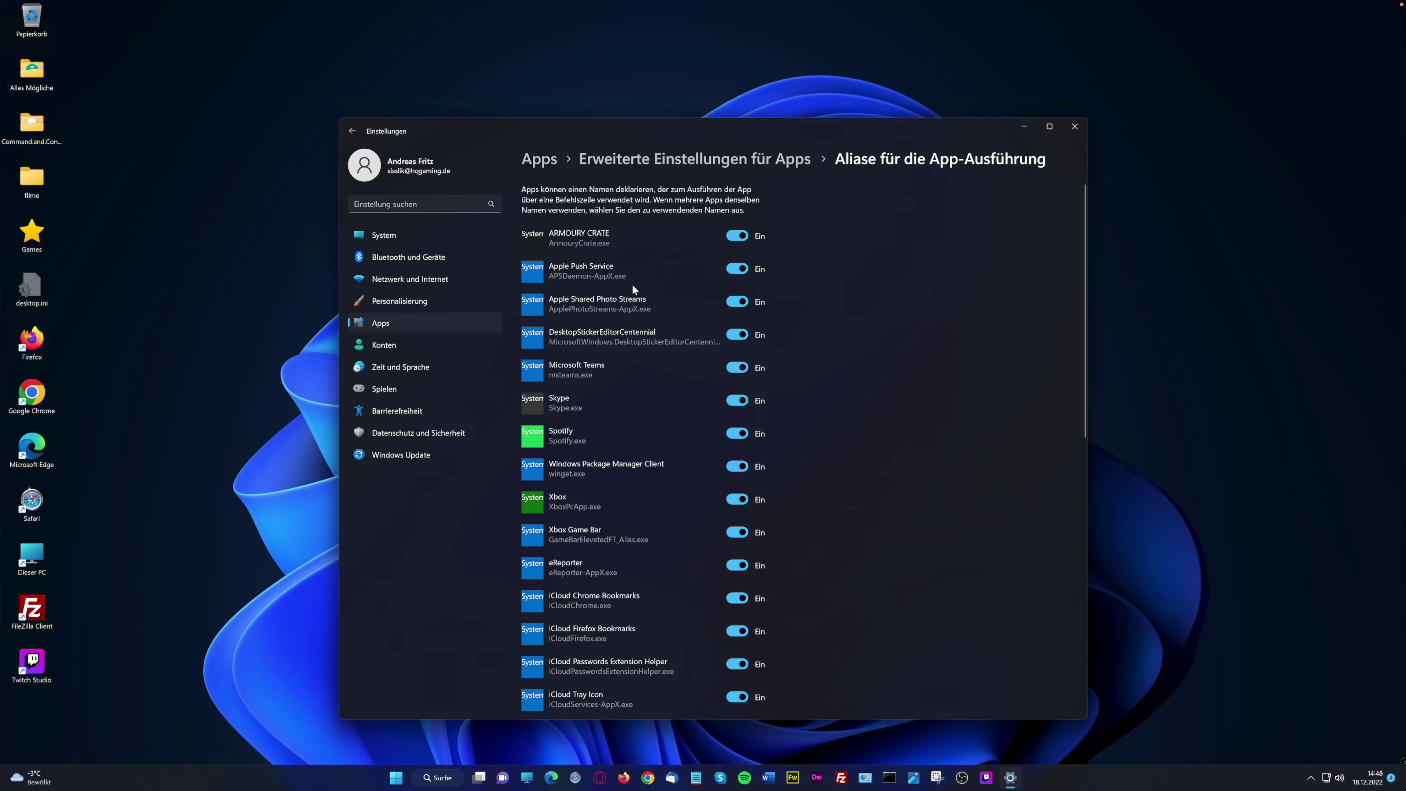
click(671, 165)
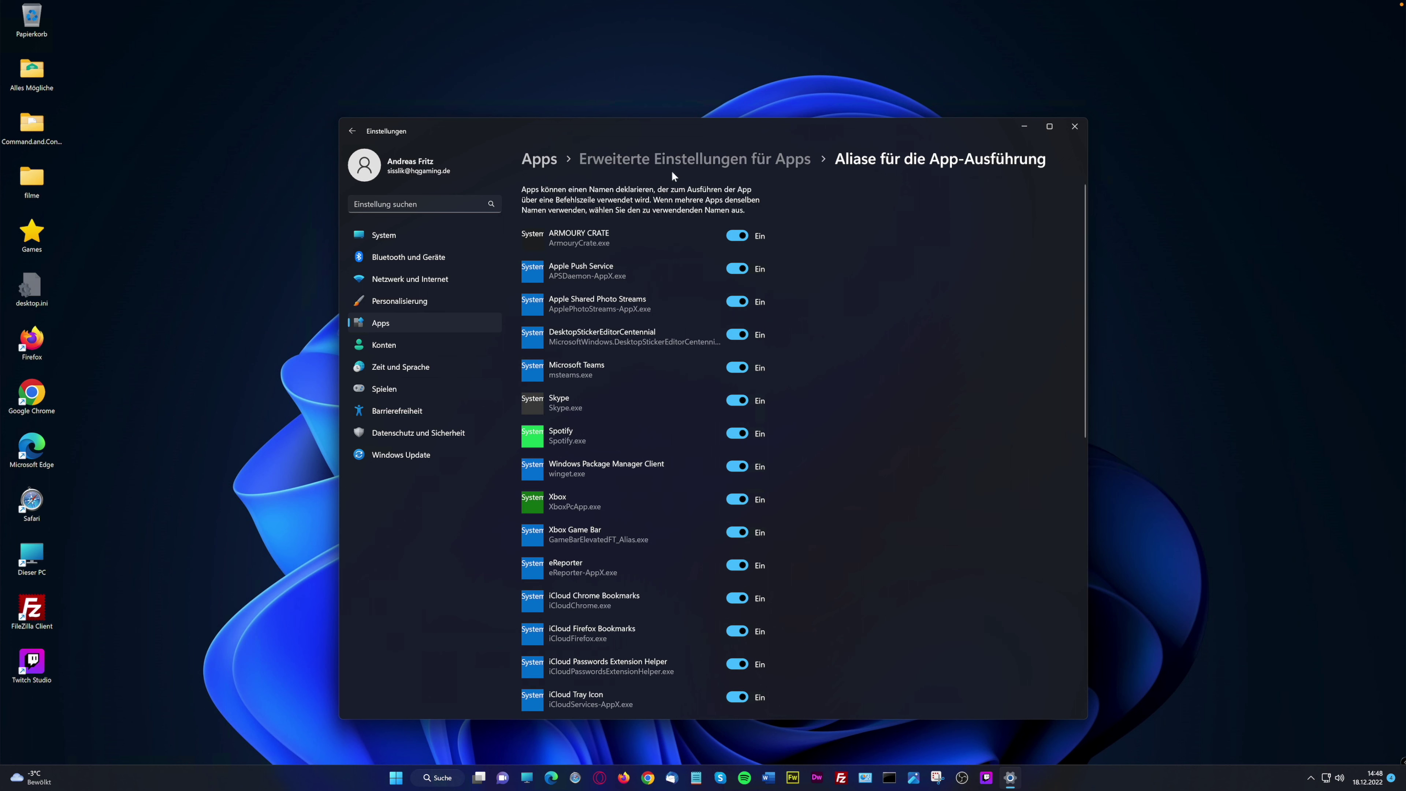
click(646, 319)
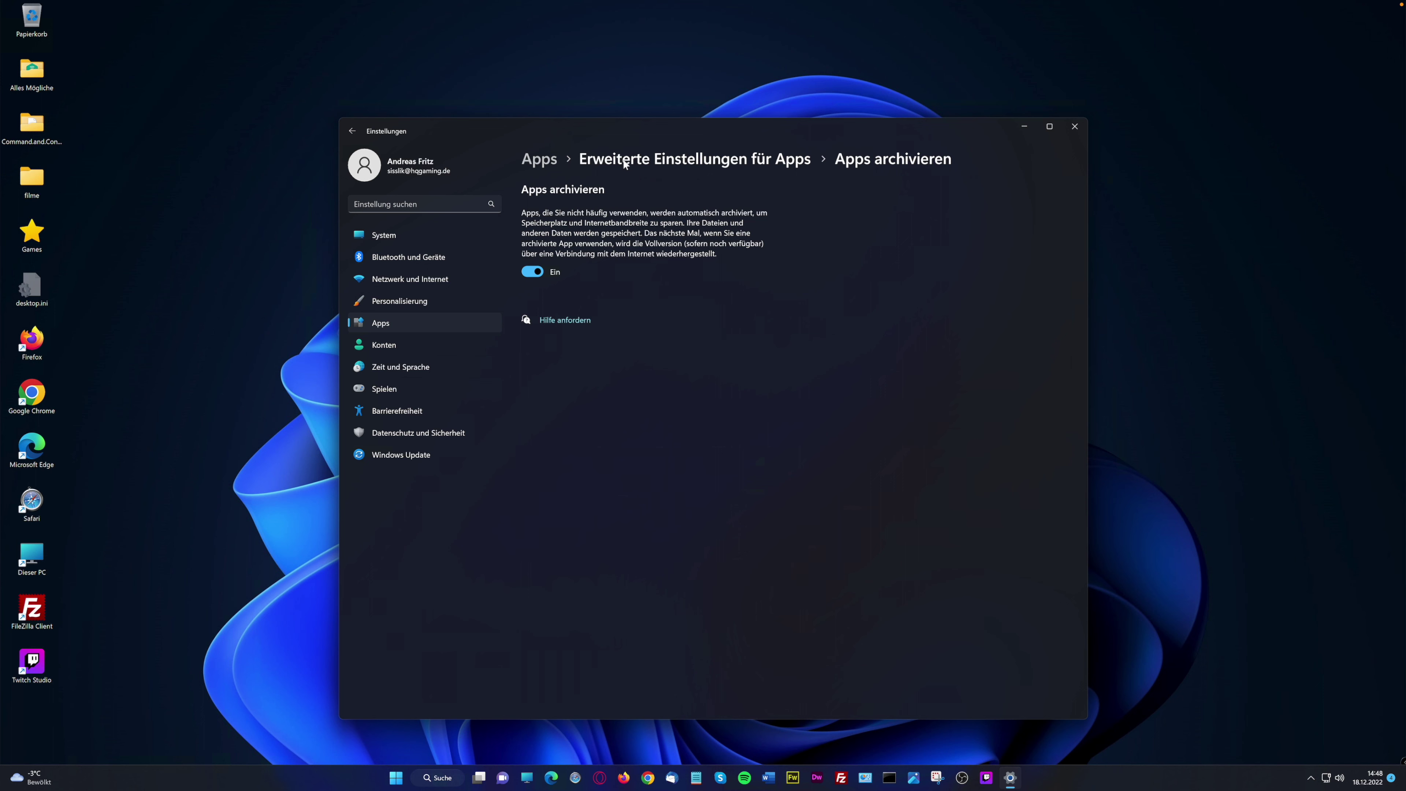
click(642, 161)
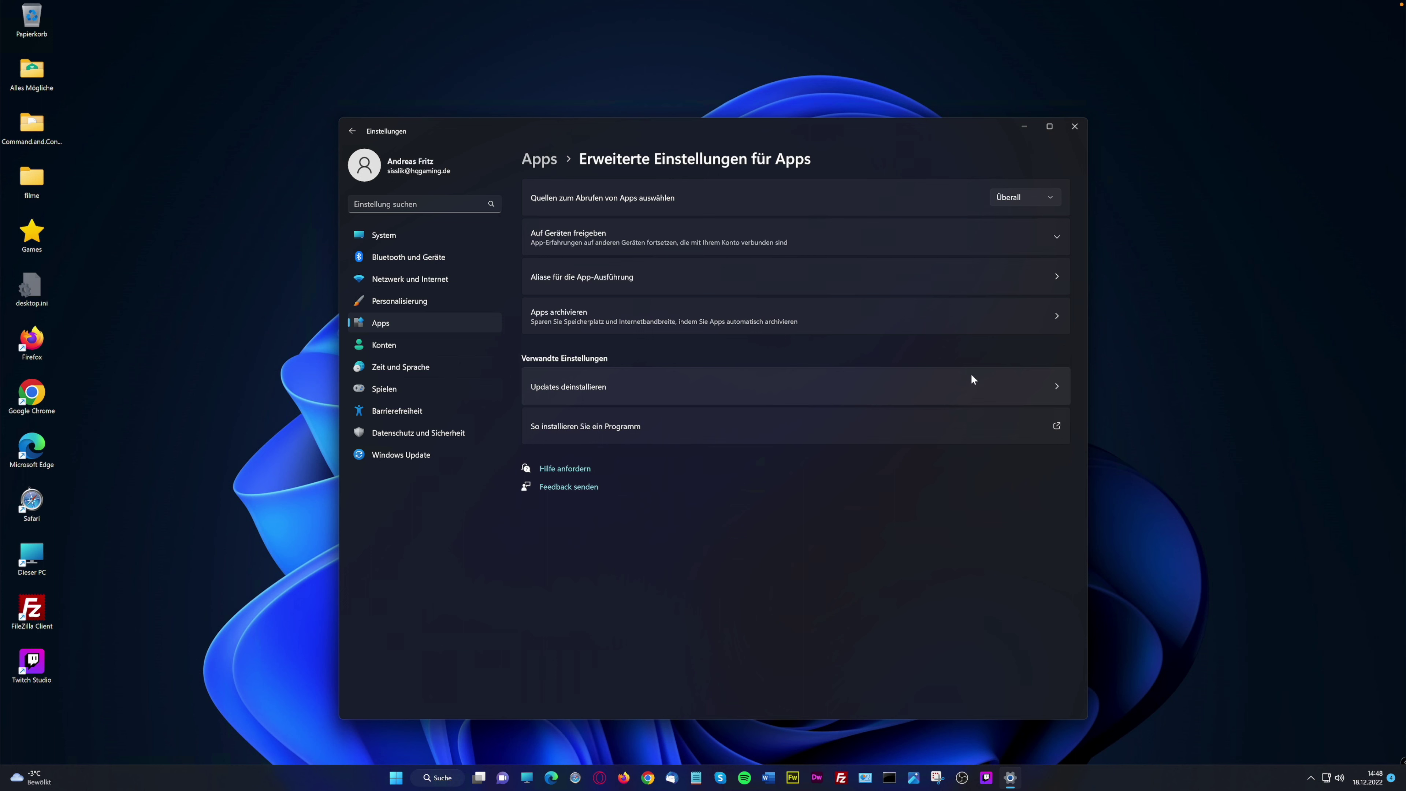
Look over the installed updates under Updates deinstallieren, then return to the Windows Update page
click(950, 385)
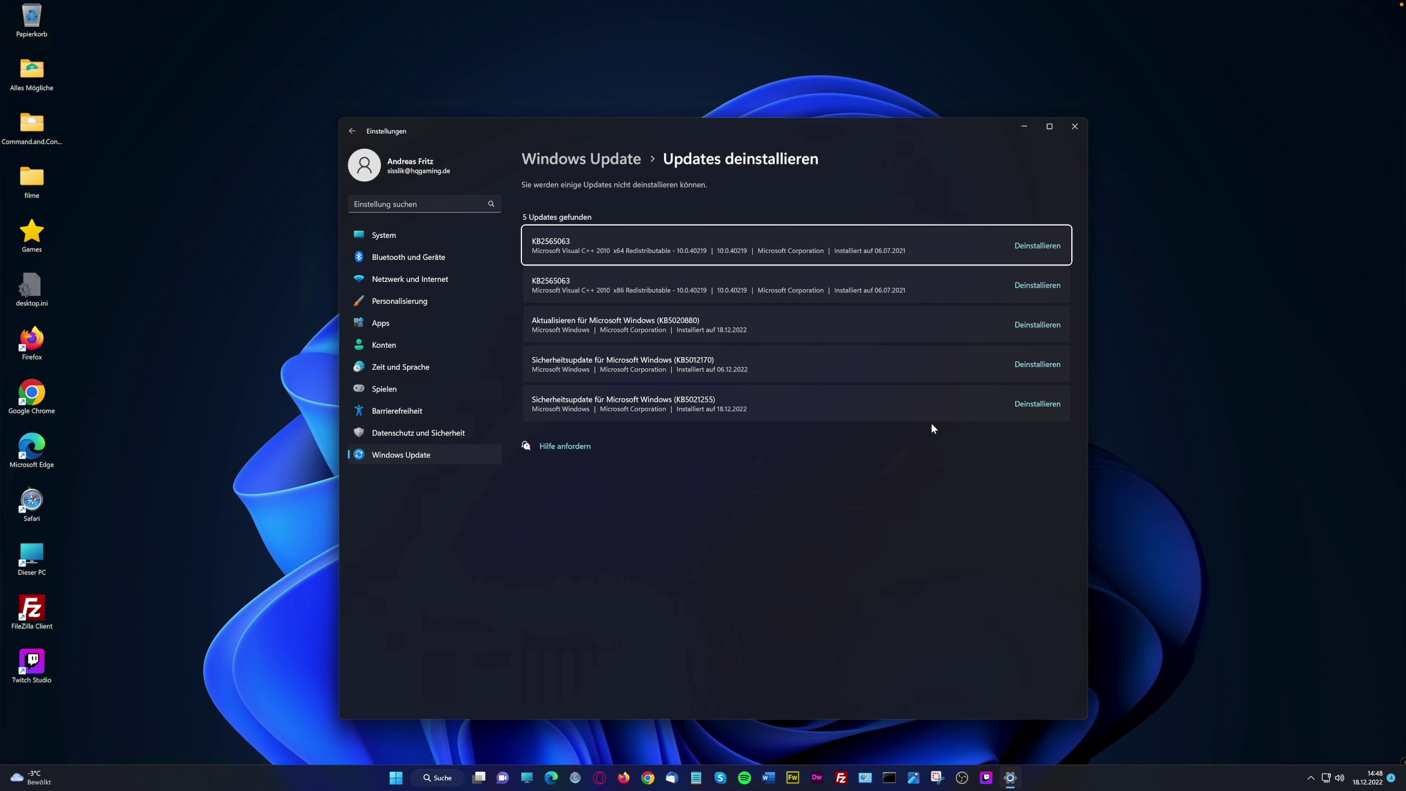
click(822, 415)
click(764, 366)
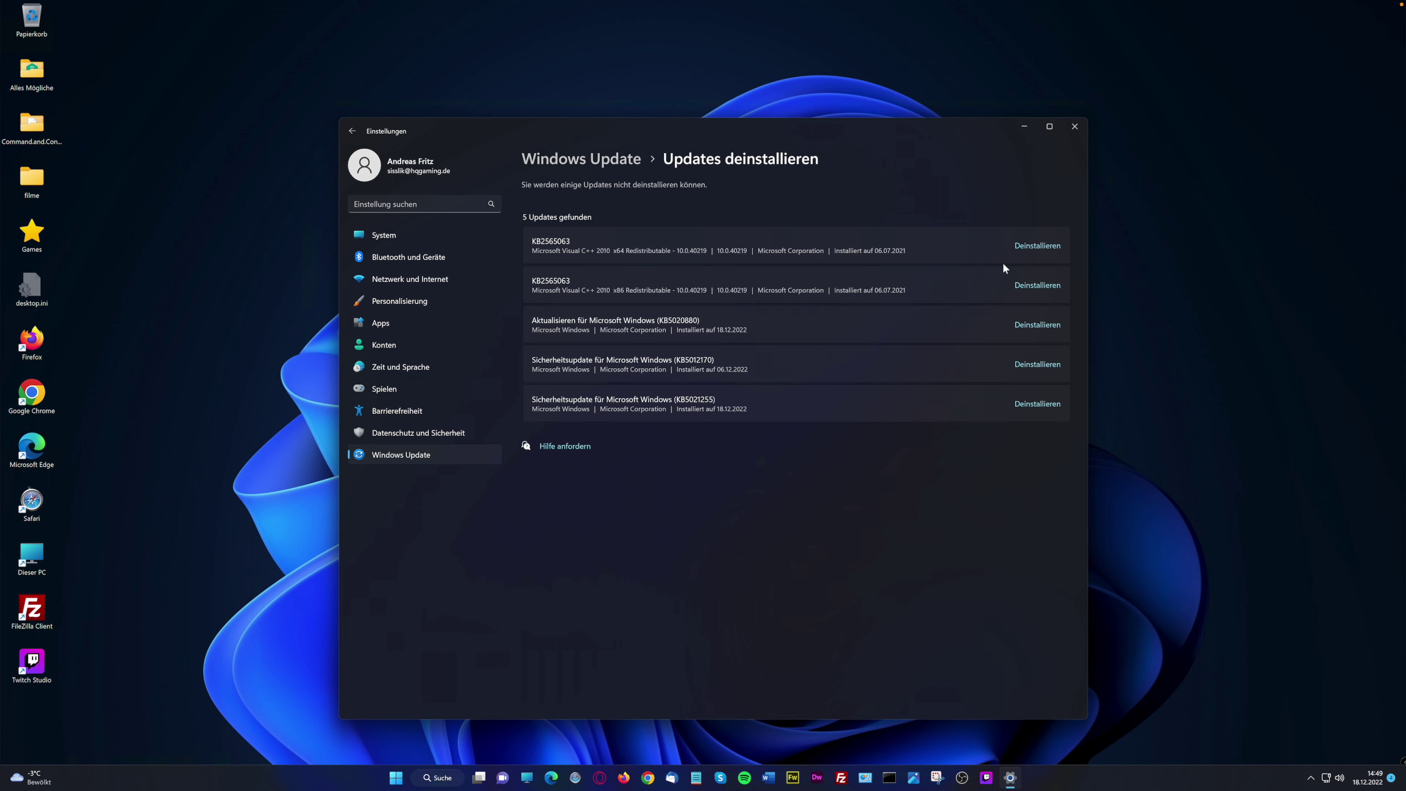
click(608, 161)
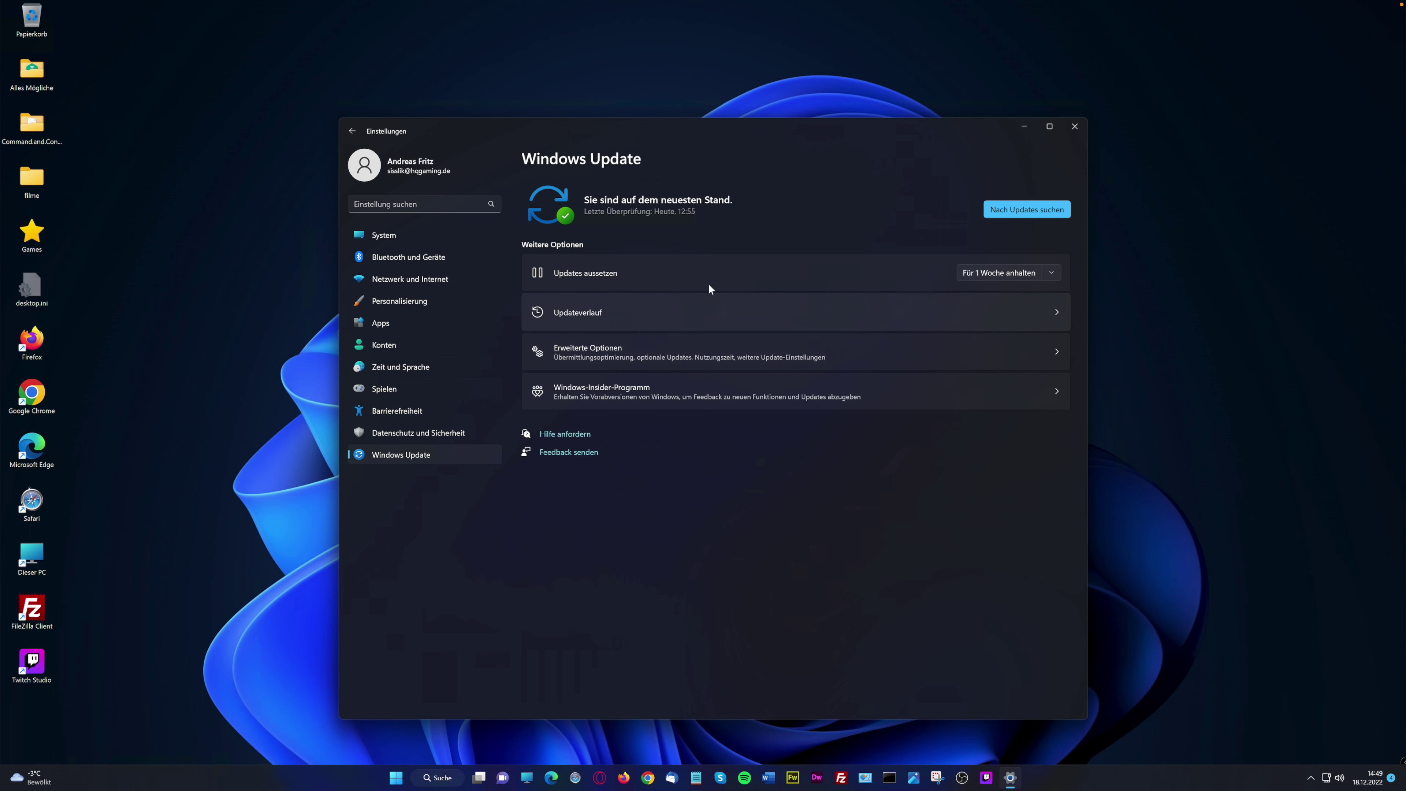
Open Erweiterte Optionen from the main Windows Update page
click(670, 349)
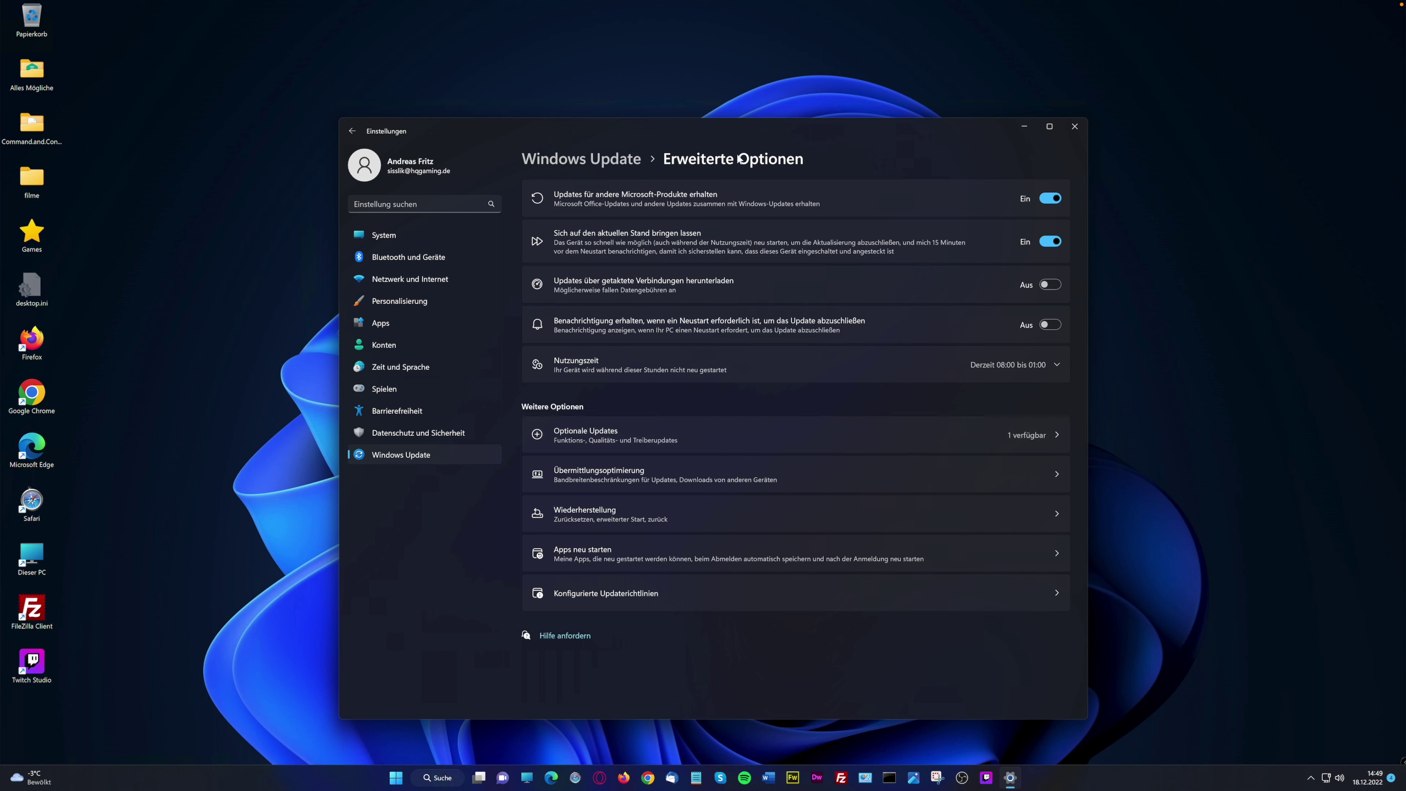
View the Windows-Insider-Programm page, revisit Windows Update, then close Settings
click(623, 162)
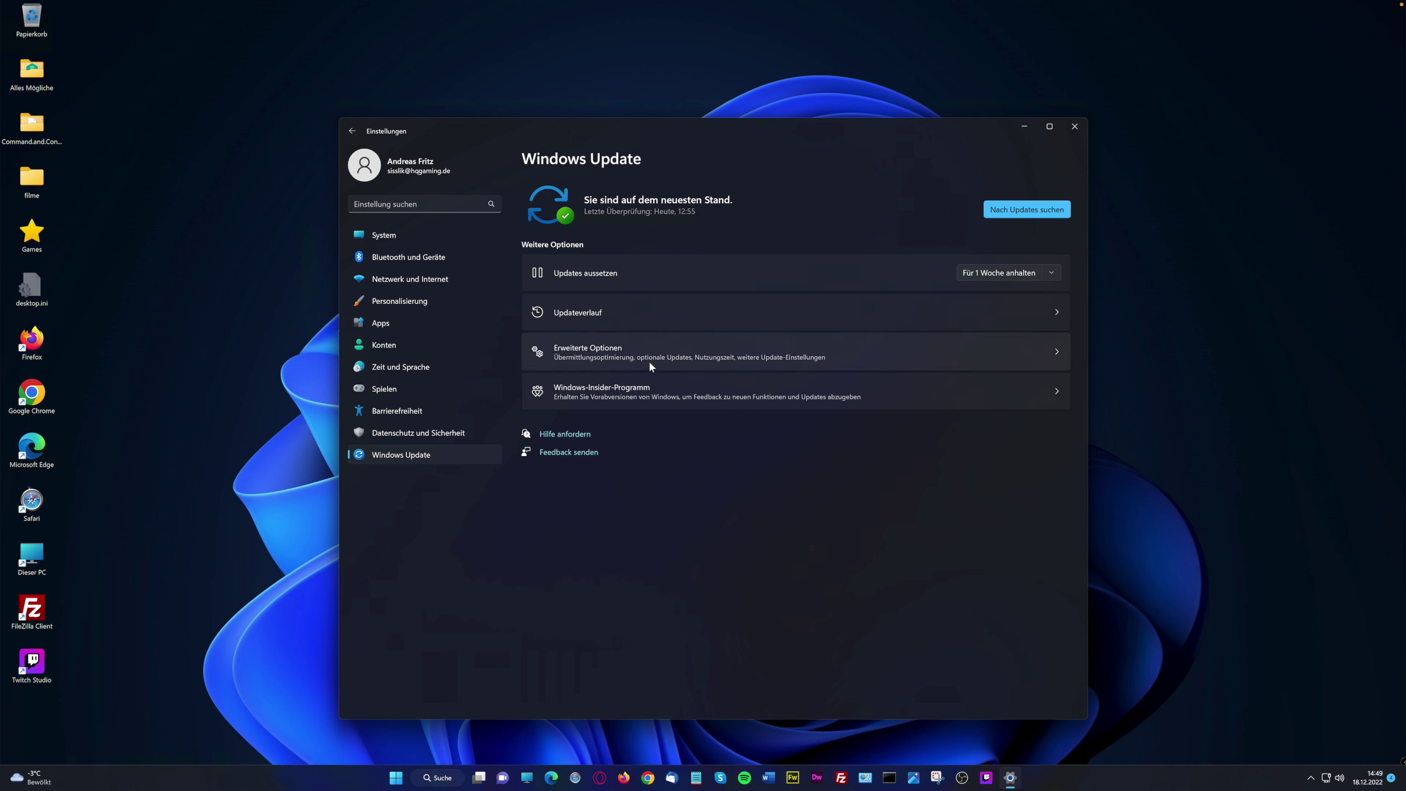
click(664, 396)
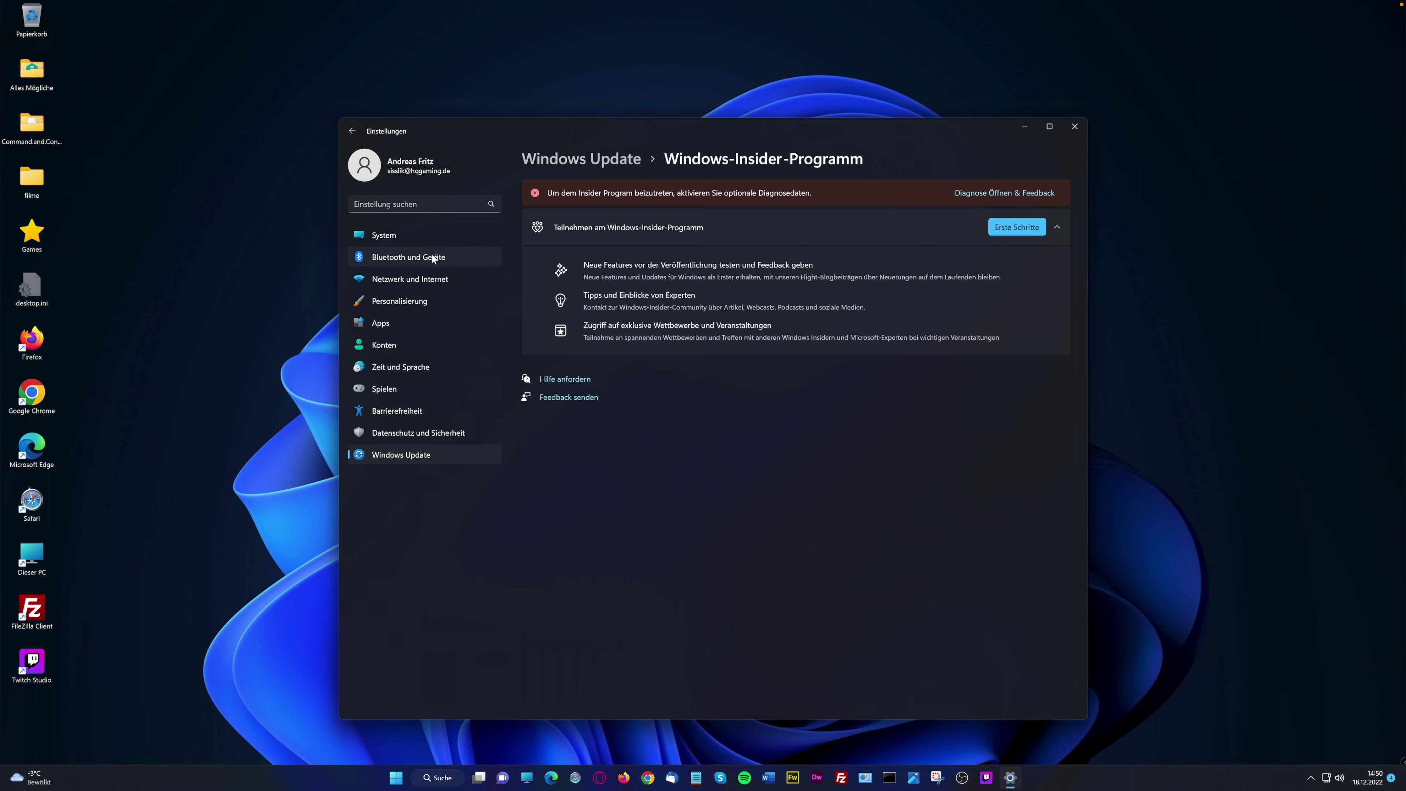
click(355, 133)
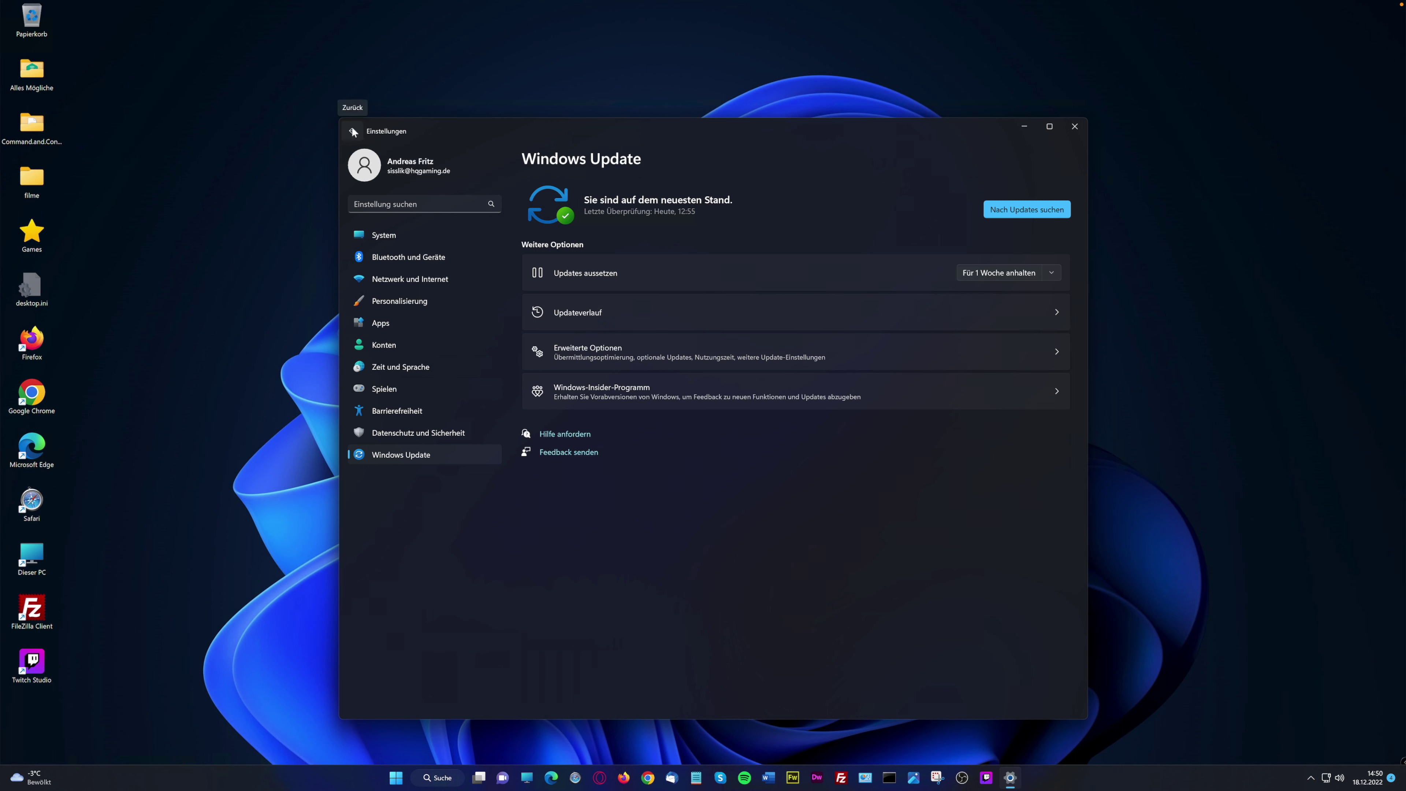
click(352, 131)
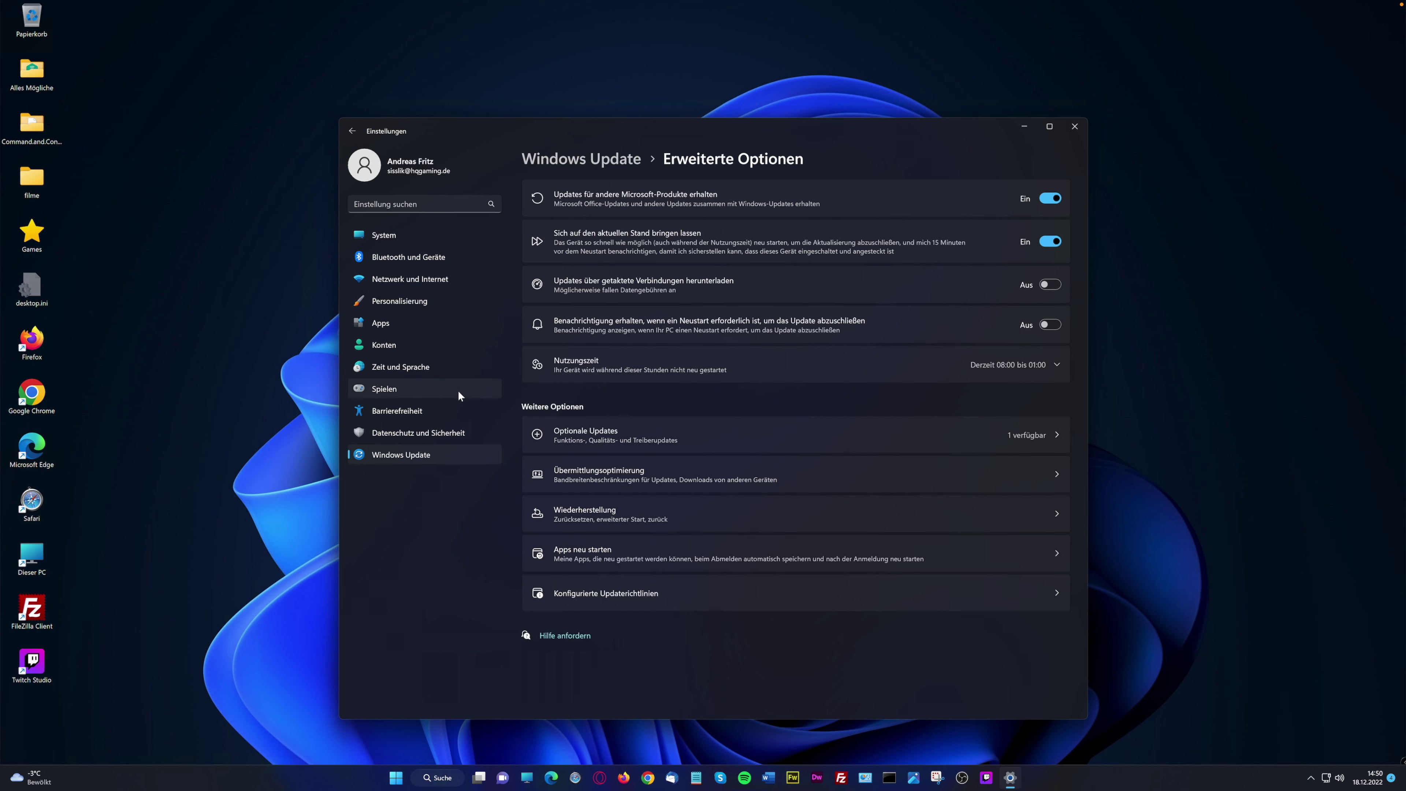
click(1072, 125)
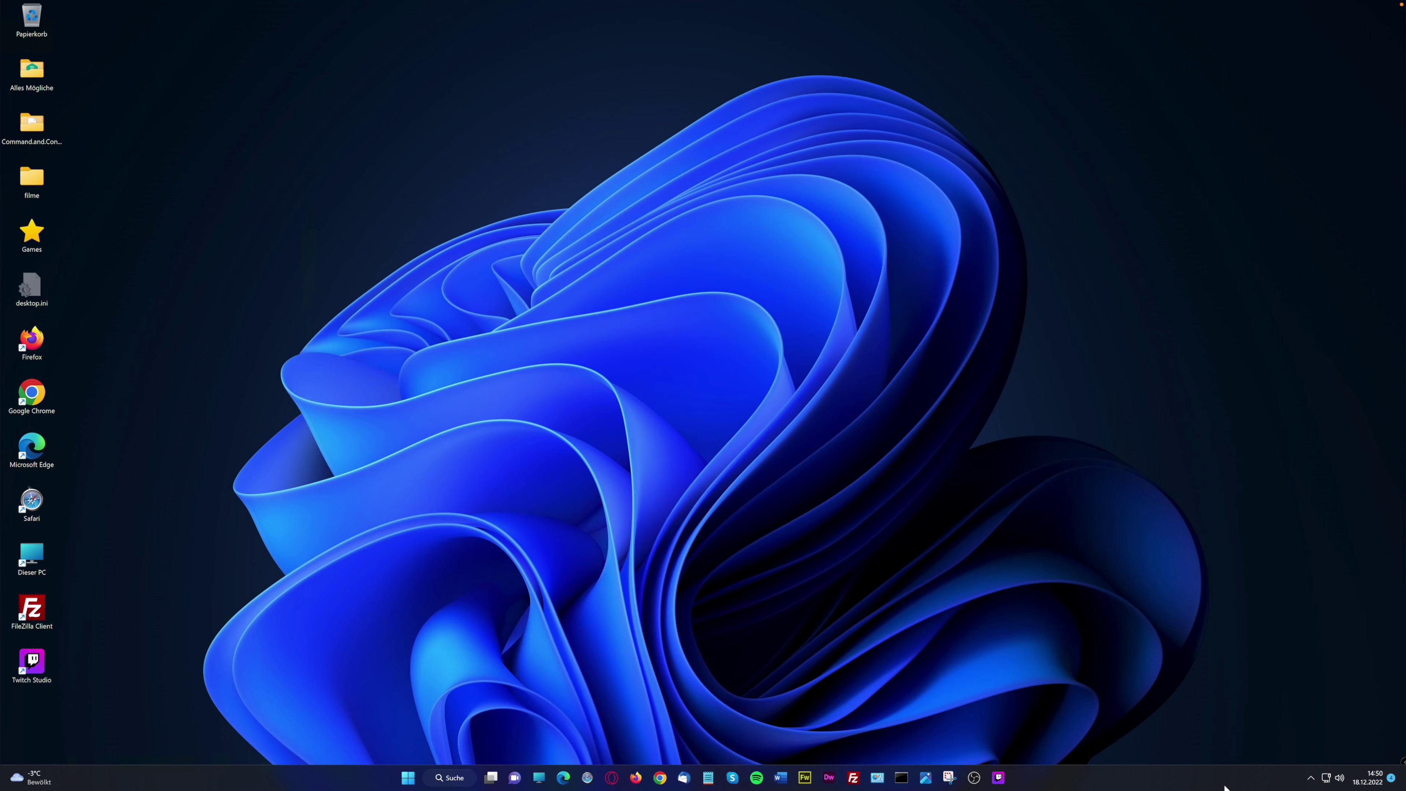
Show and dismiss the hidden tray icons, then show them again
click(1311, 778)
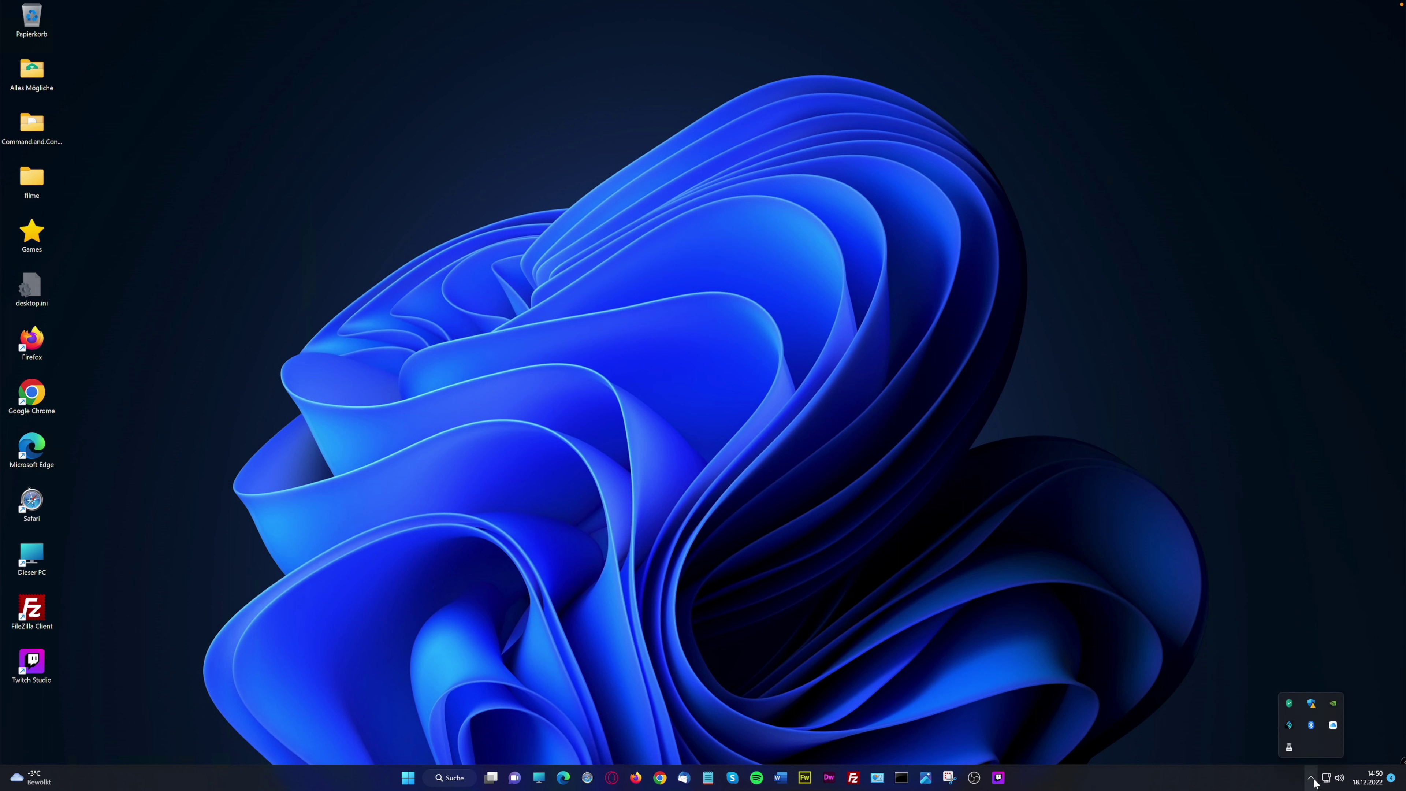
click(1314, 779)
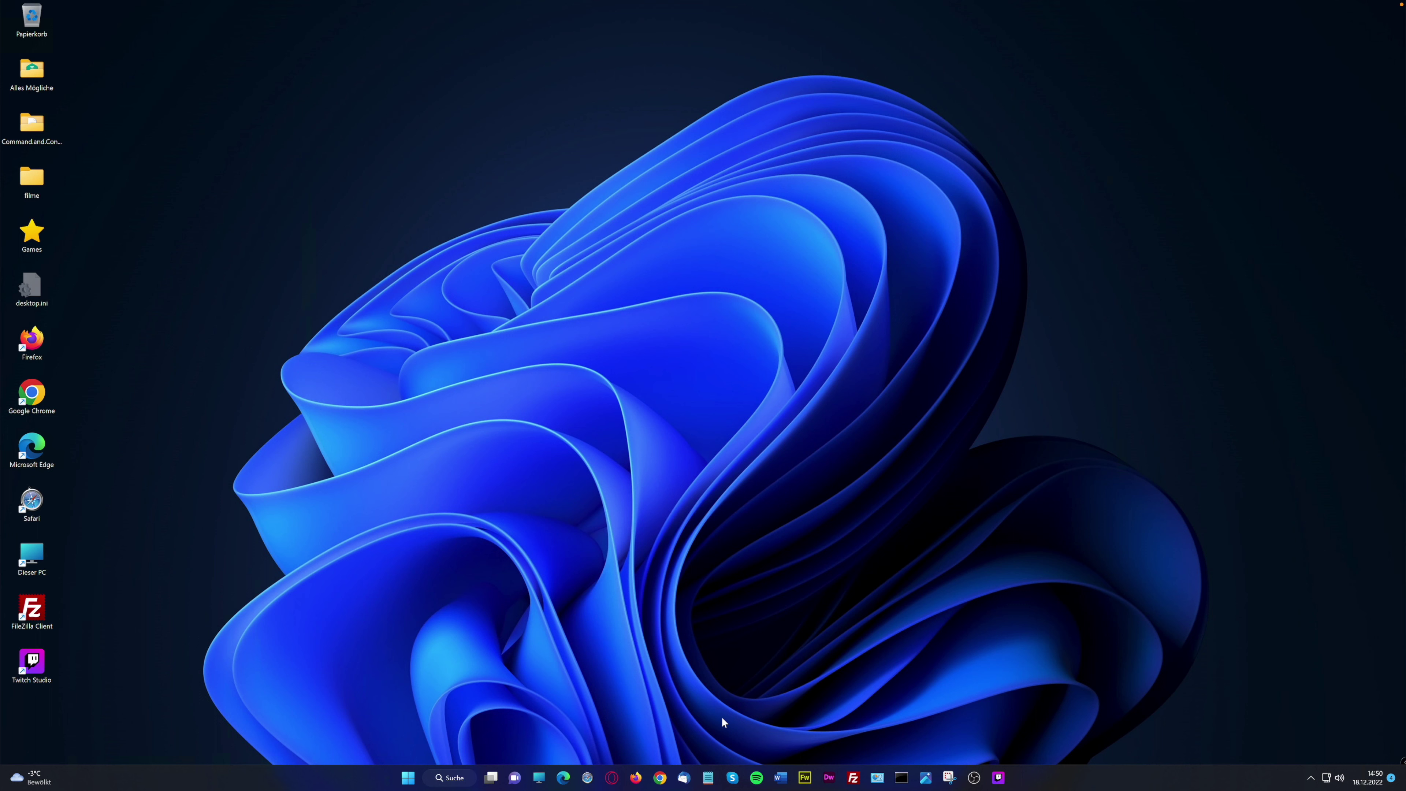
click(1311, 781)
Open and close the network and volume Quick Settings, then bring up the taskbar shortcut menu
click(1328, 778)
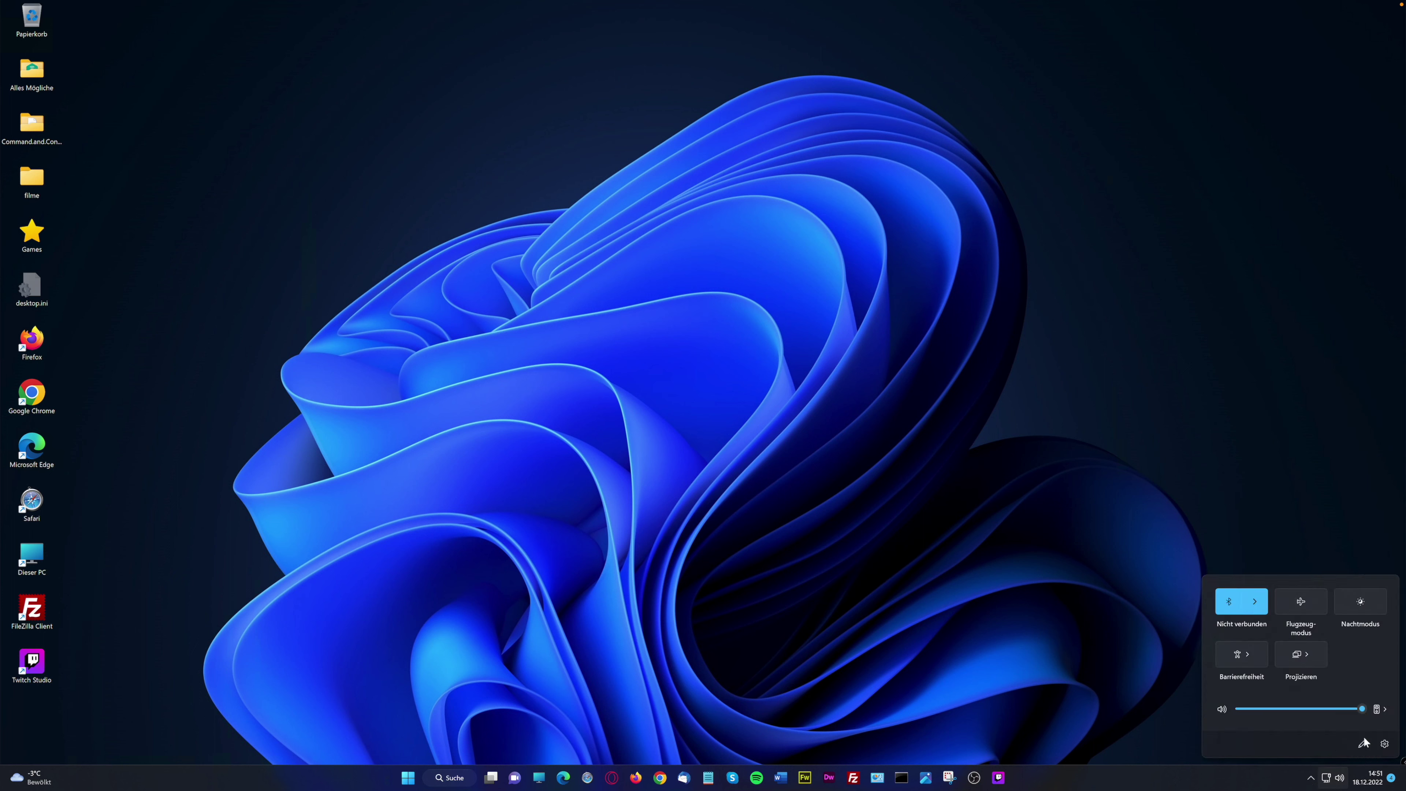
click(1339, 779)
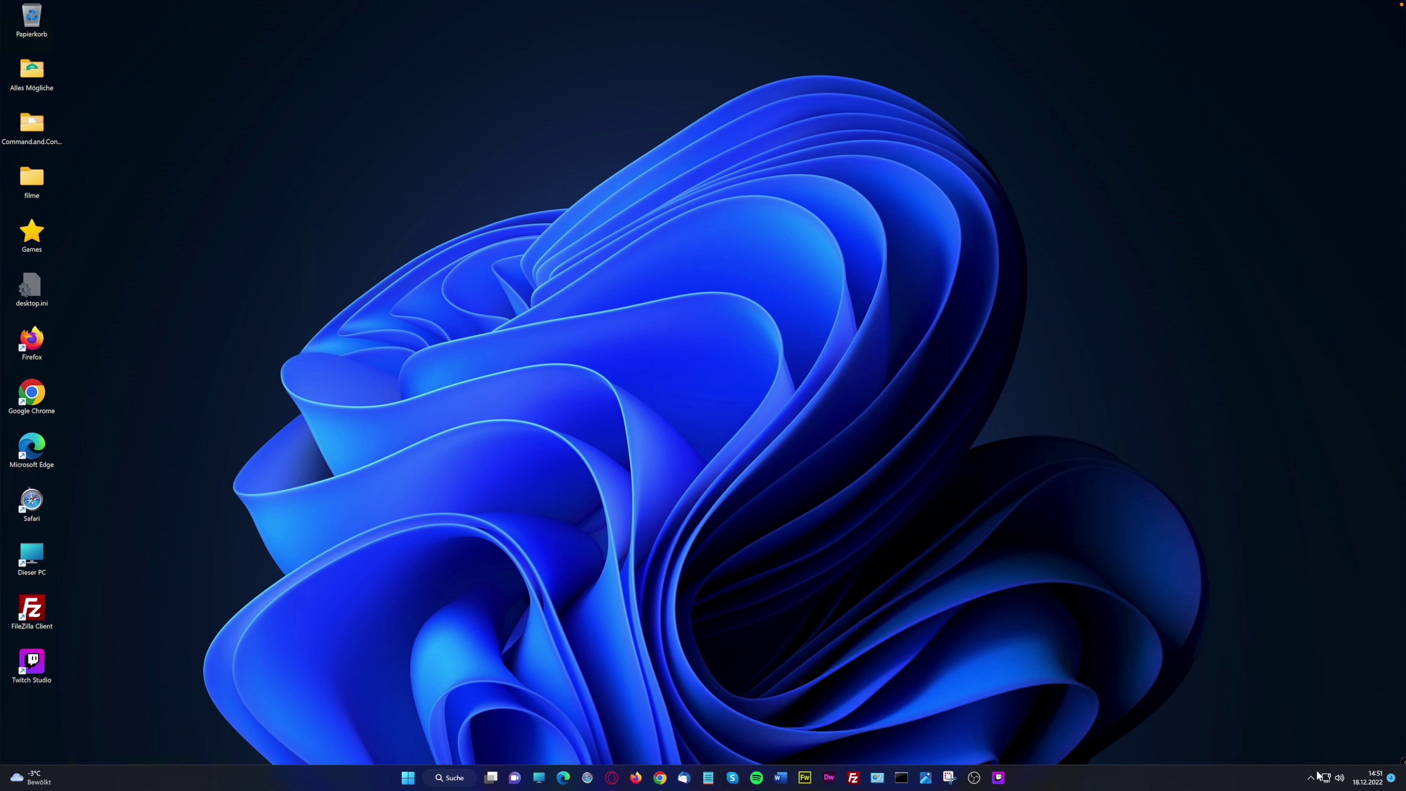
click(1331, 778)
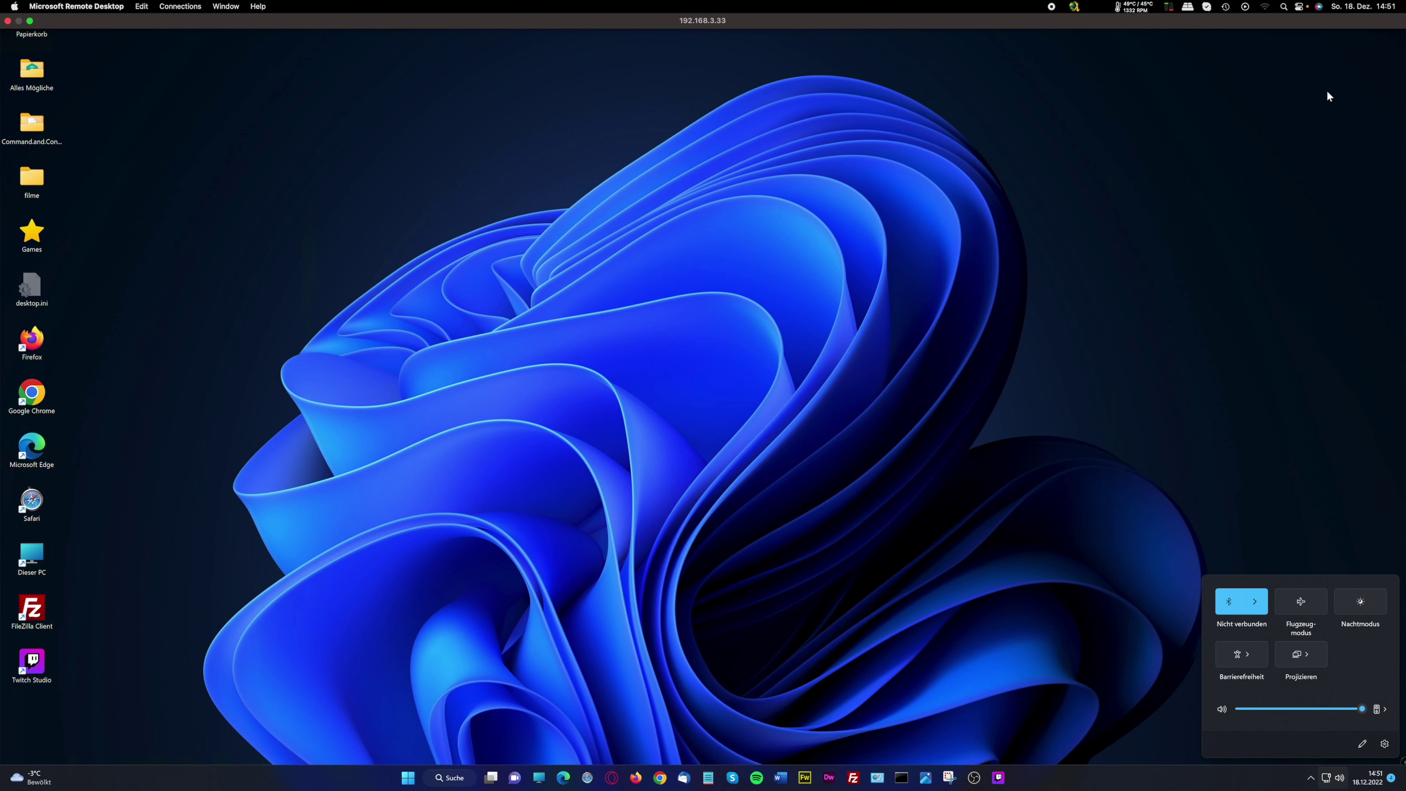
click(1348, 70)
click(1384, 7)
click(550, 175)
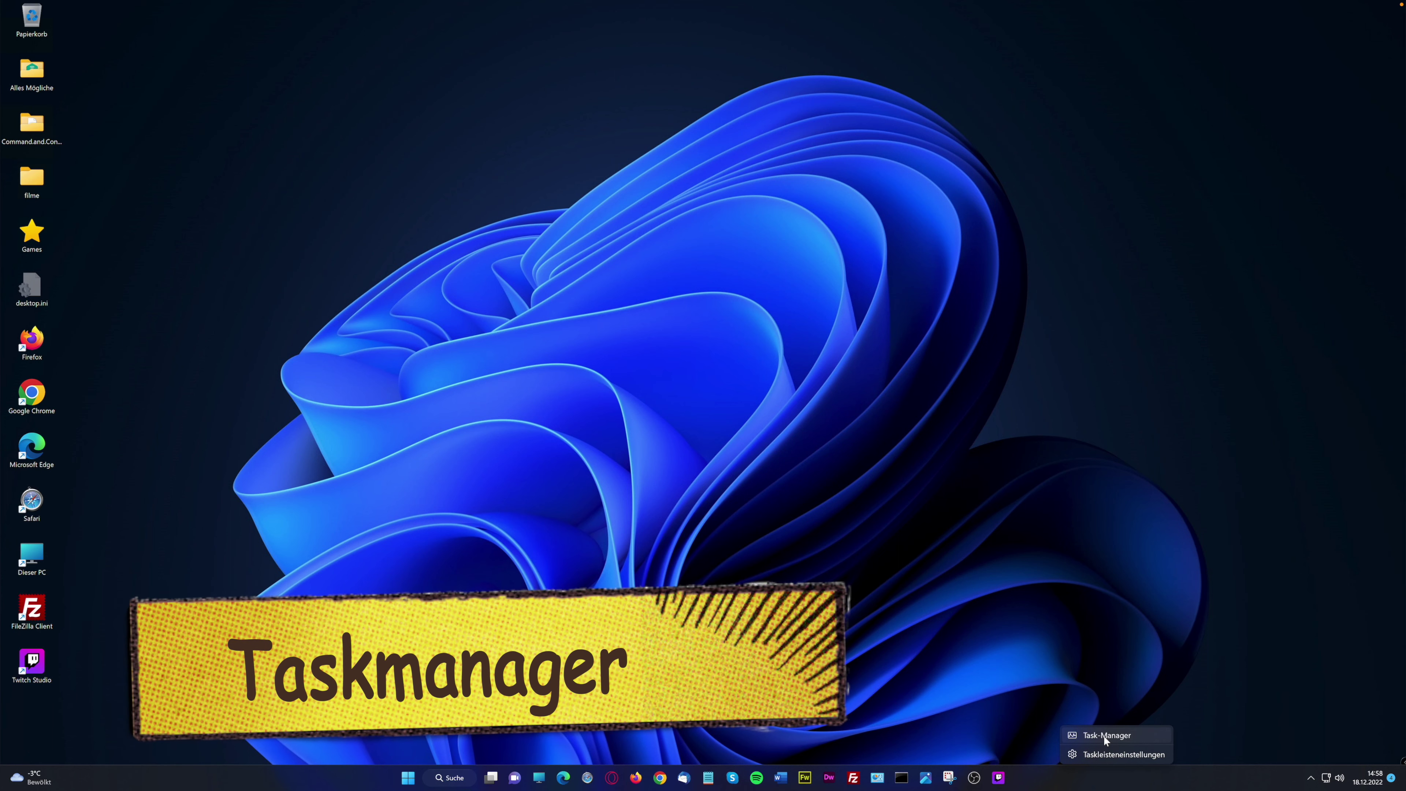
Launch Task Manager, centre its window on screen and enlarge it
click(1103, 736)
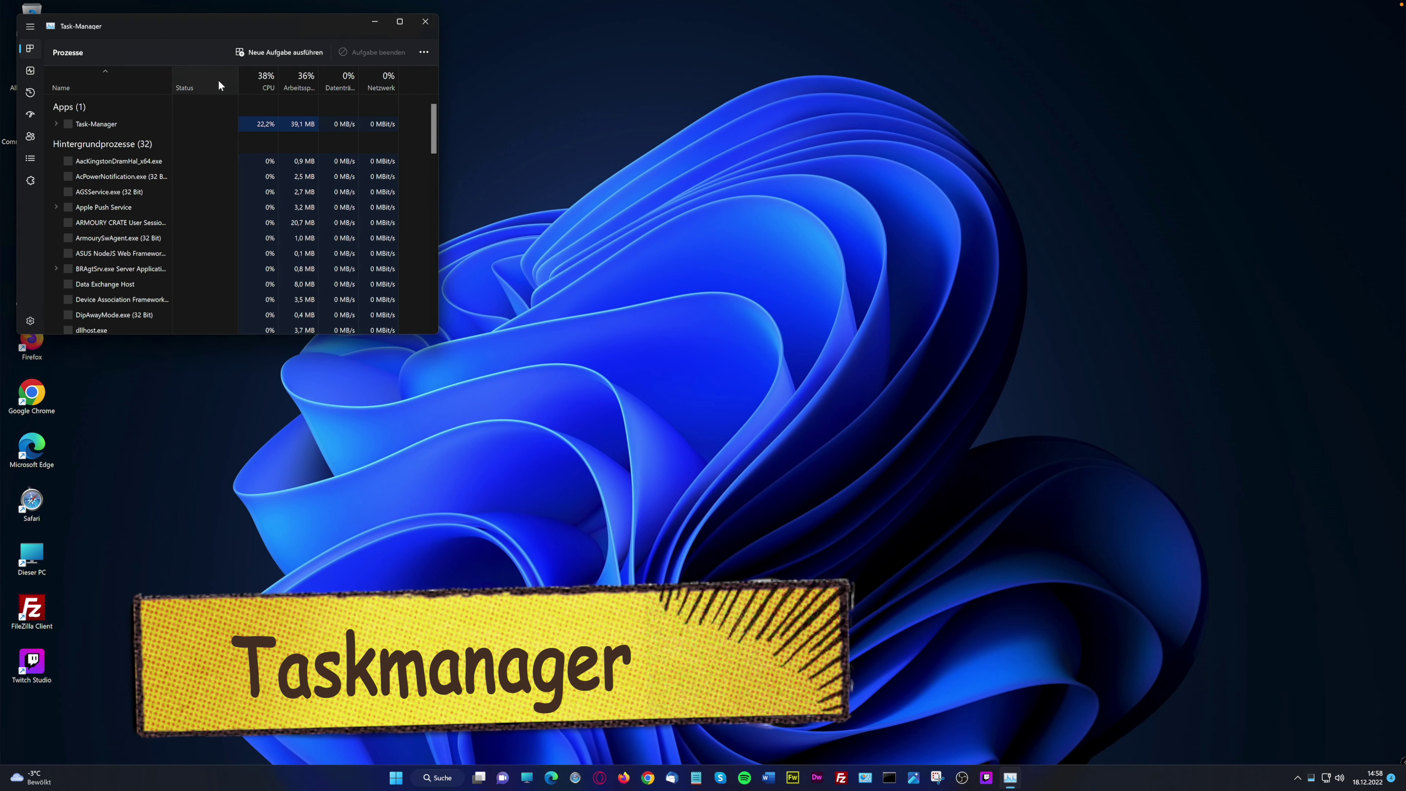
click(319, 109)
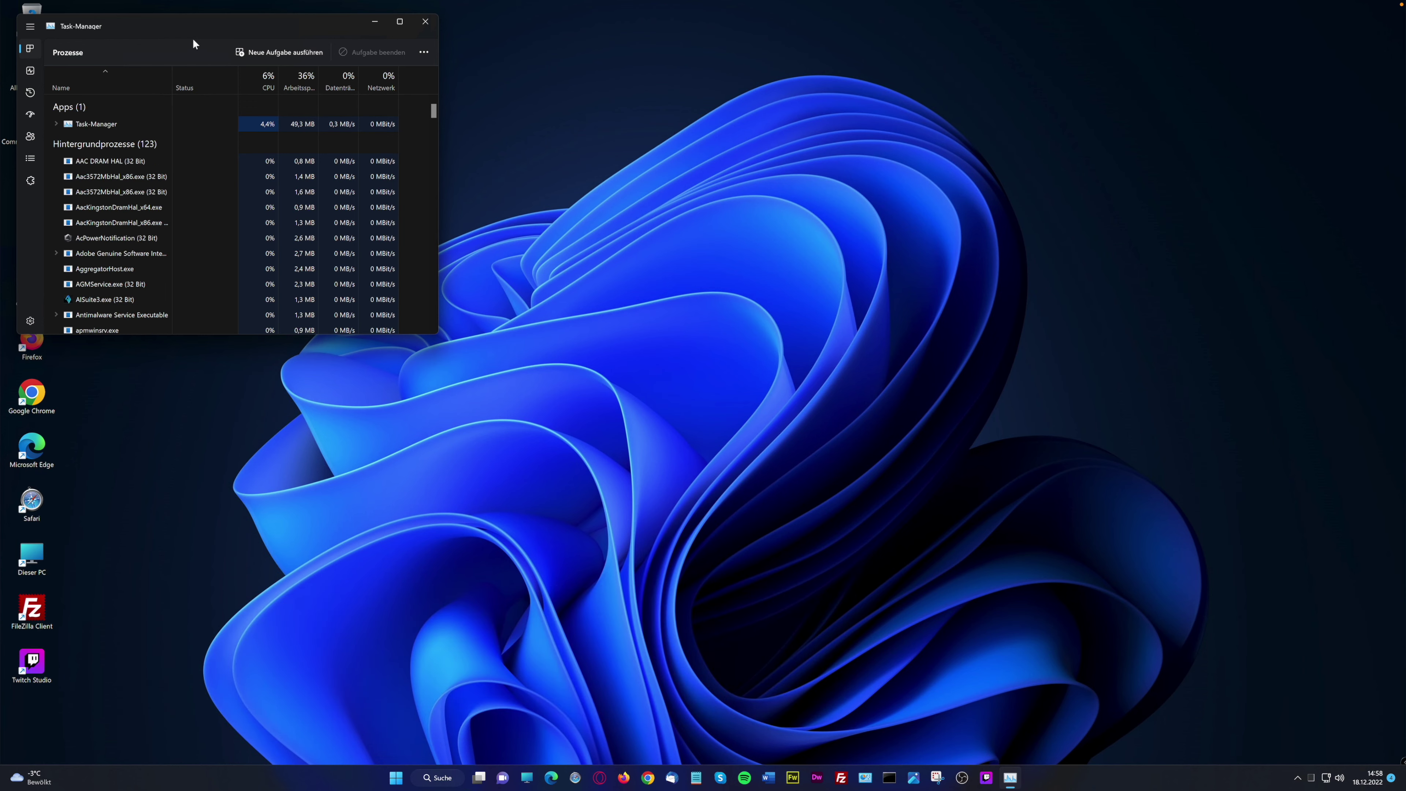
drag(161, 20, 750, 292)
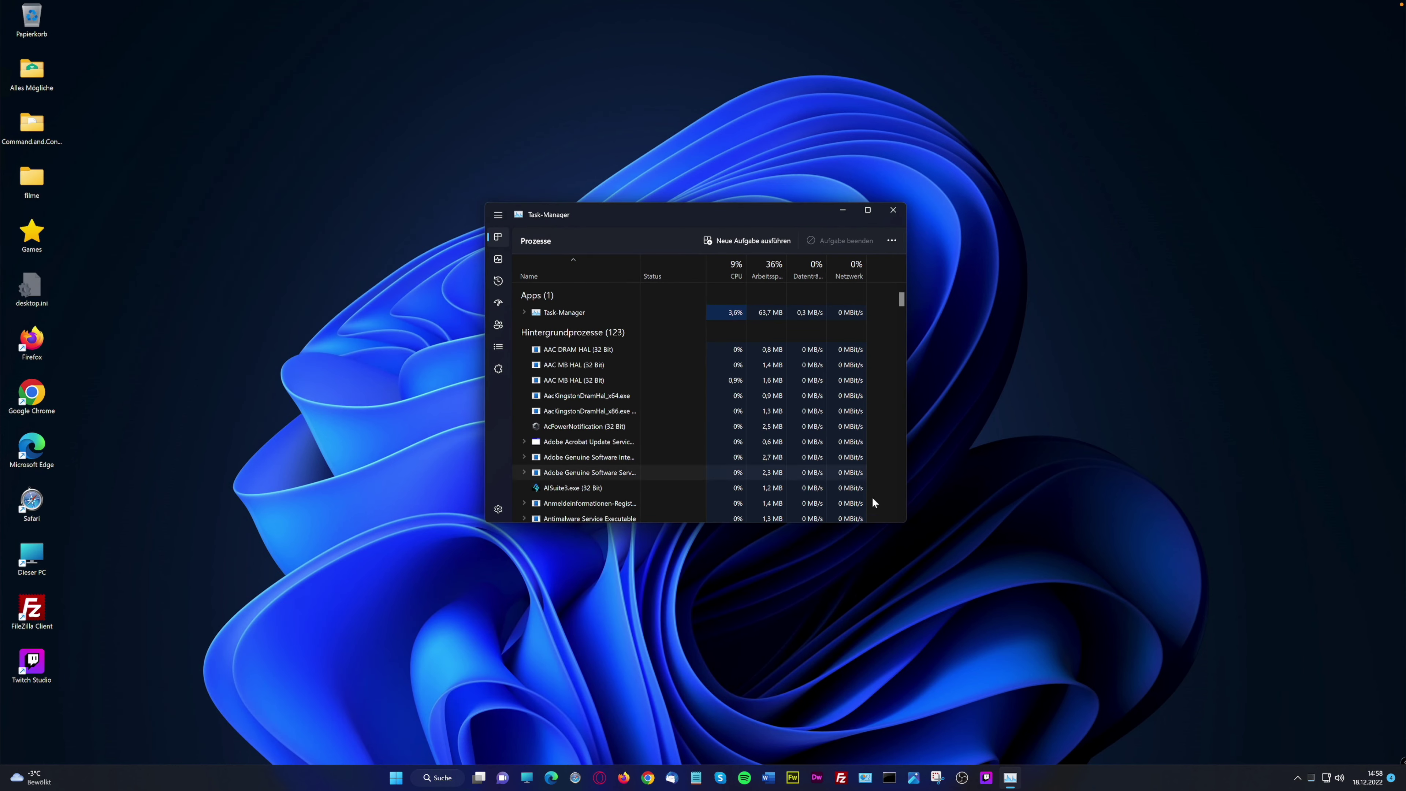
drag(906, 523, 1095, 630)
drag(1156, 676, 1175, 705)
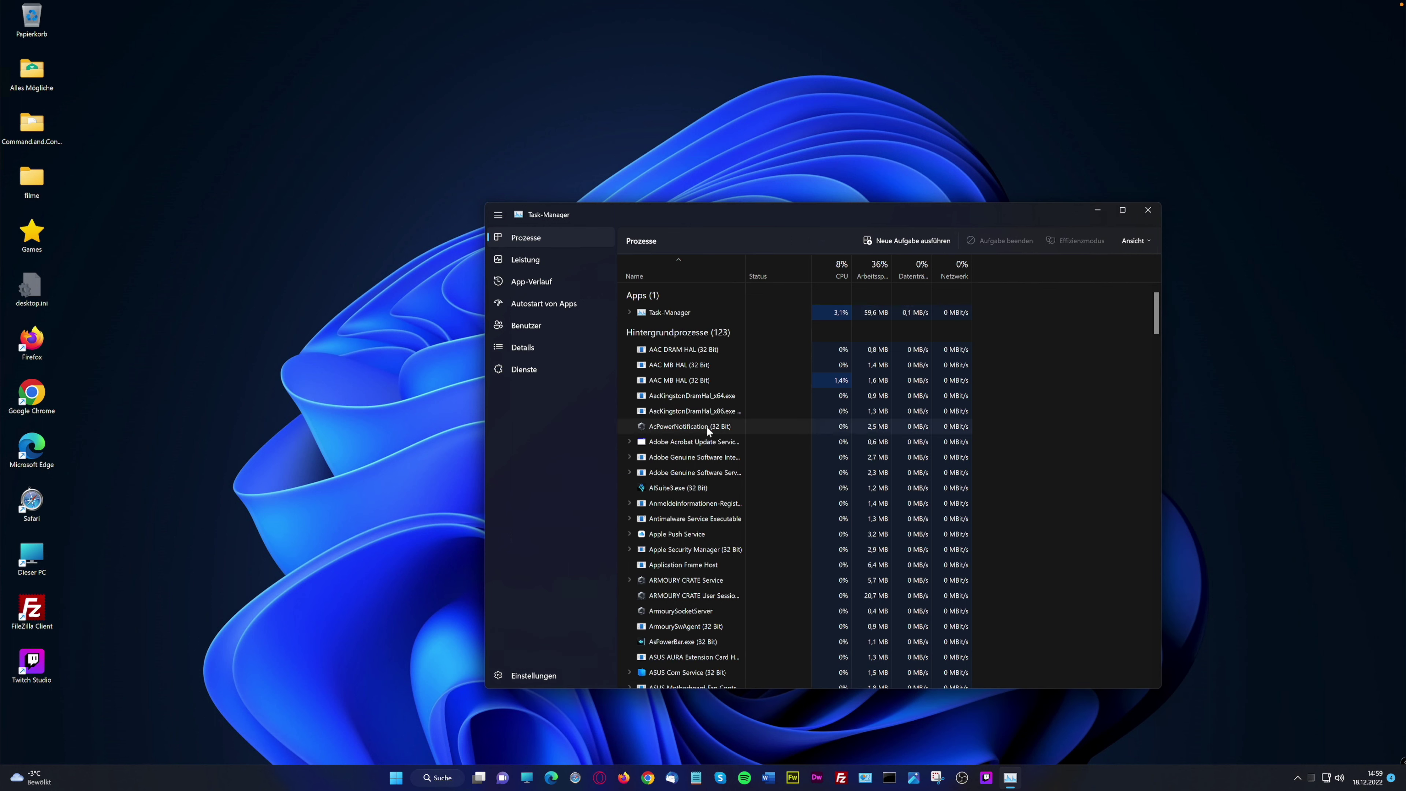
Check the CPU graph under Leistung with a widened device list, then switch to App-Verlauf
click(534, 261)
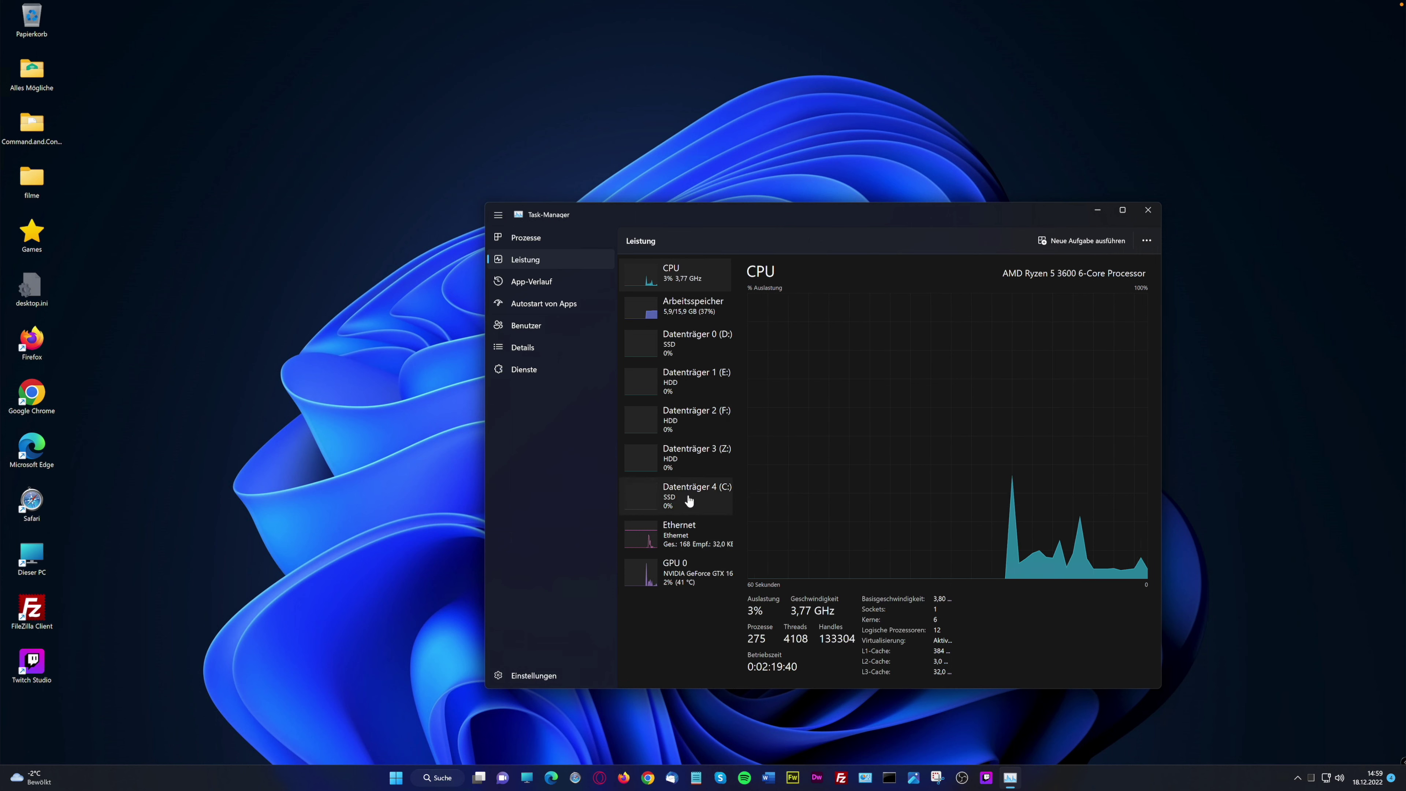
drag(733, 461, 794, 459)
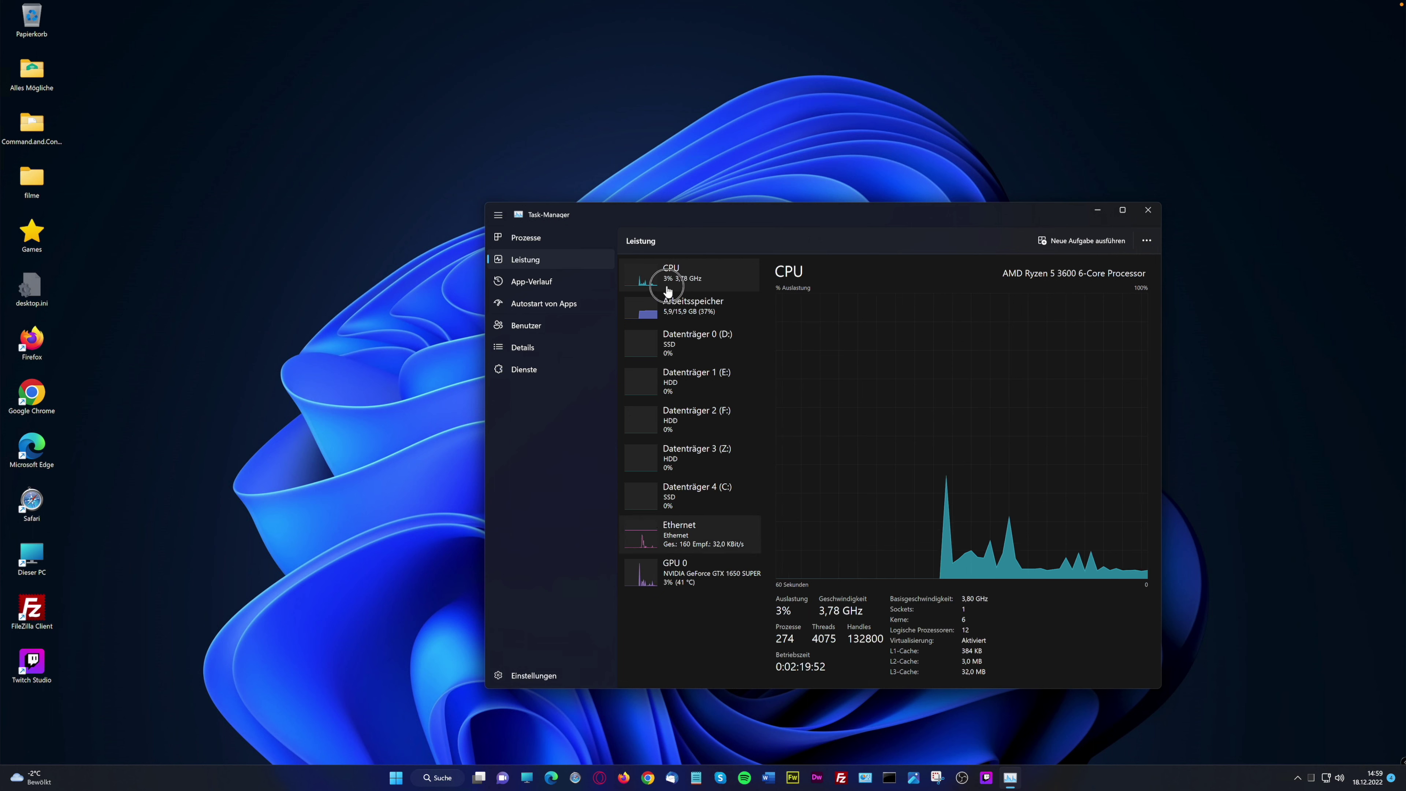
right_click(694, 534)
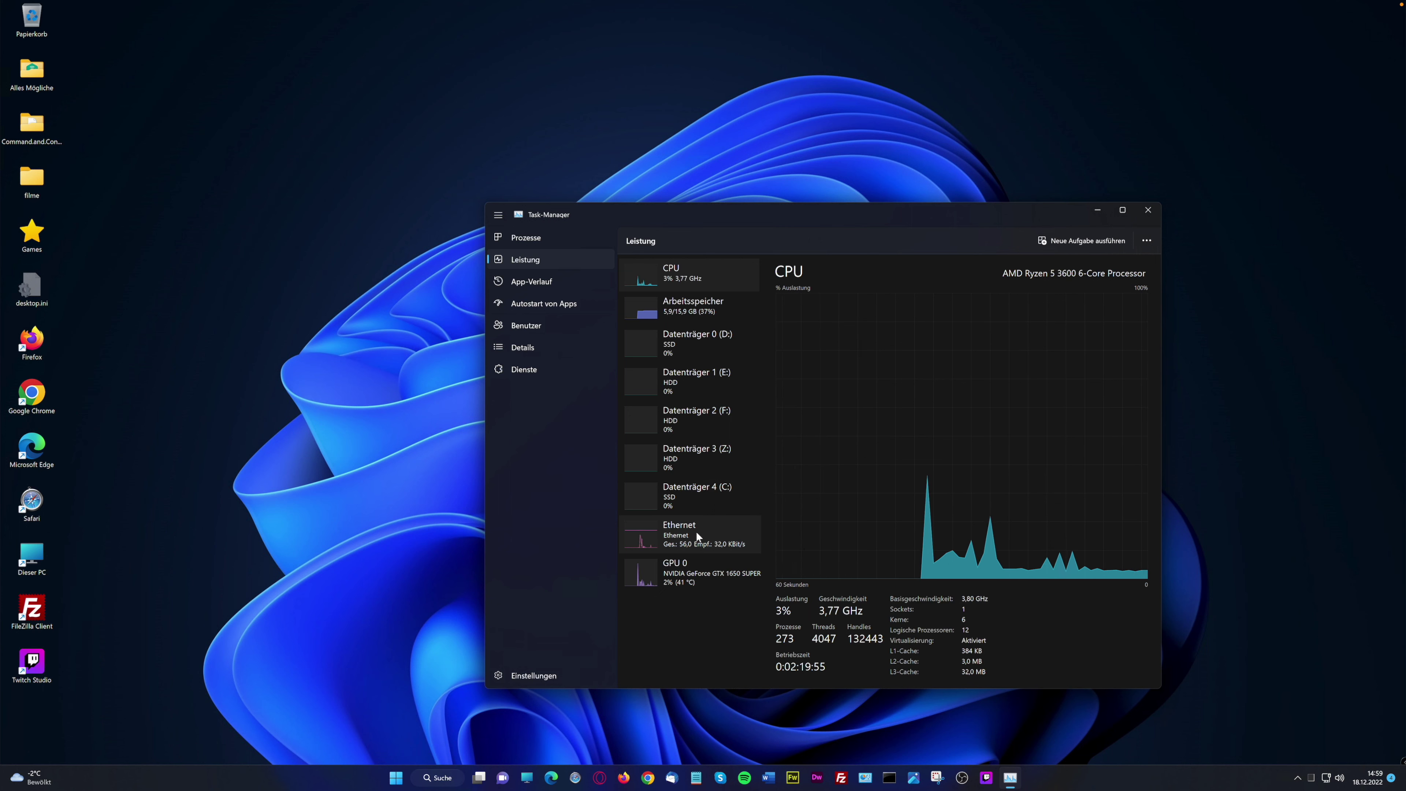
click(693, 607)
click(554, 279)
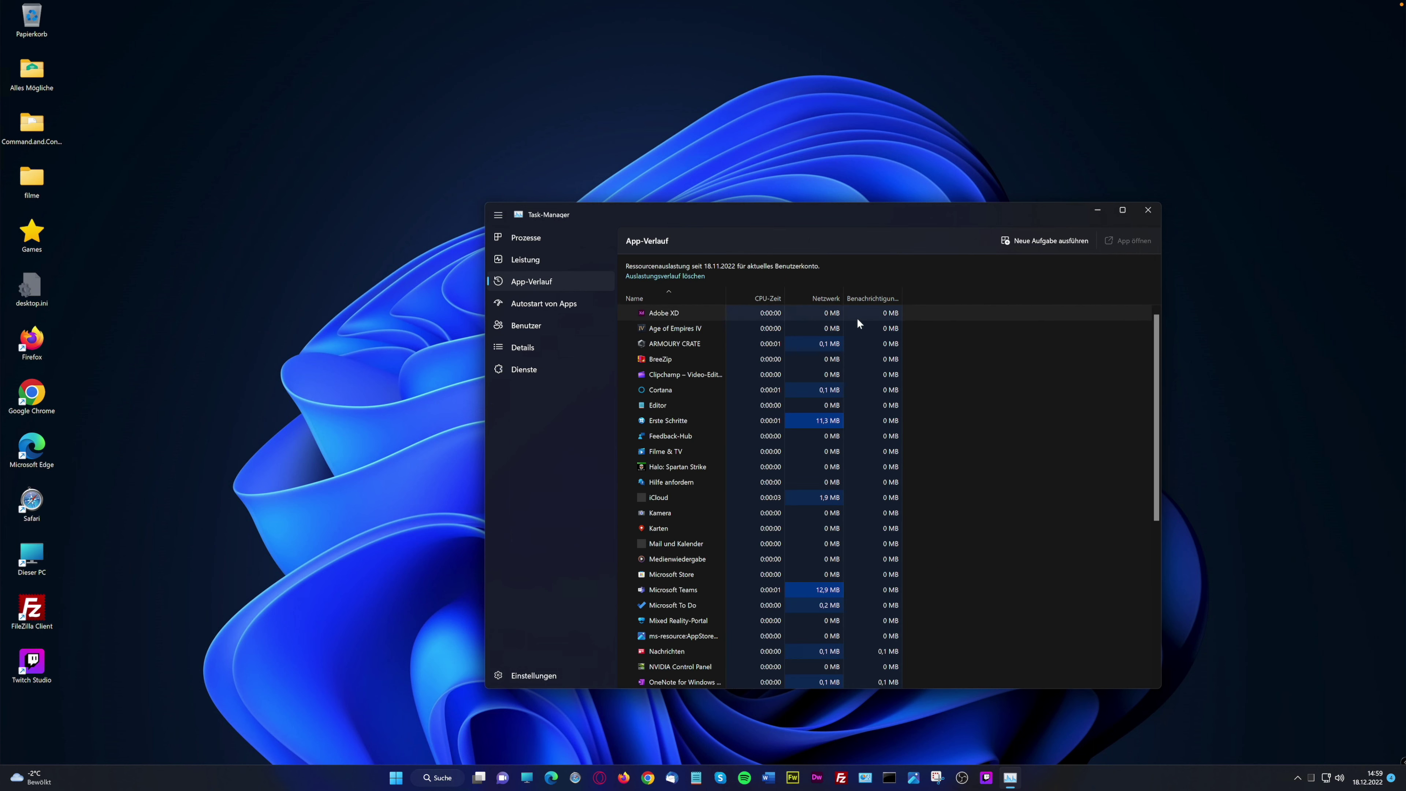
Sort App-Verlauf by CPU-Zeit, Netzwerk, then Benachrichtigungen, and auto-fit the Benachrichtigungen column
click(772, 297)
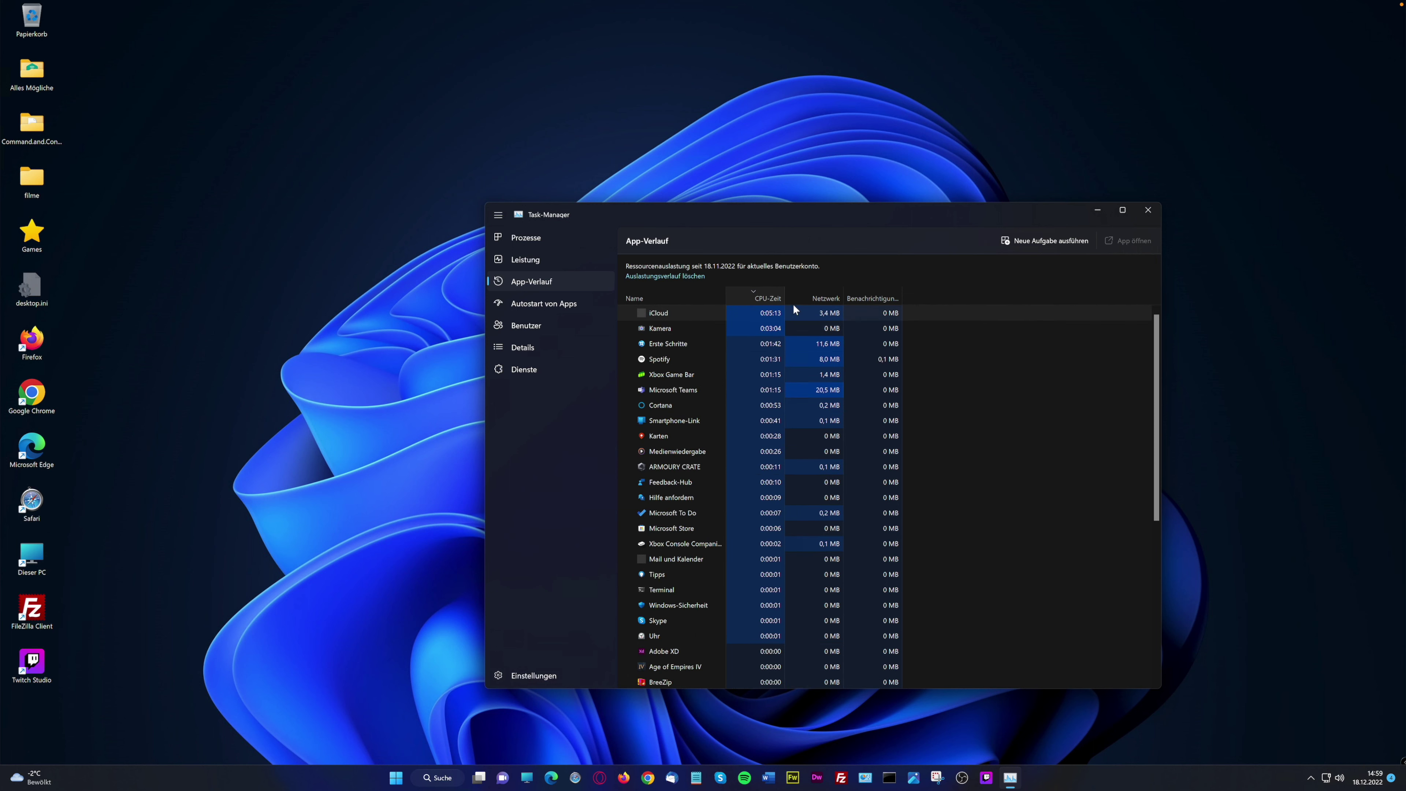
click(834, 300)
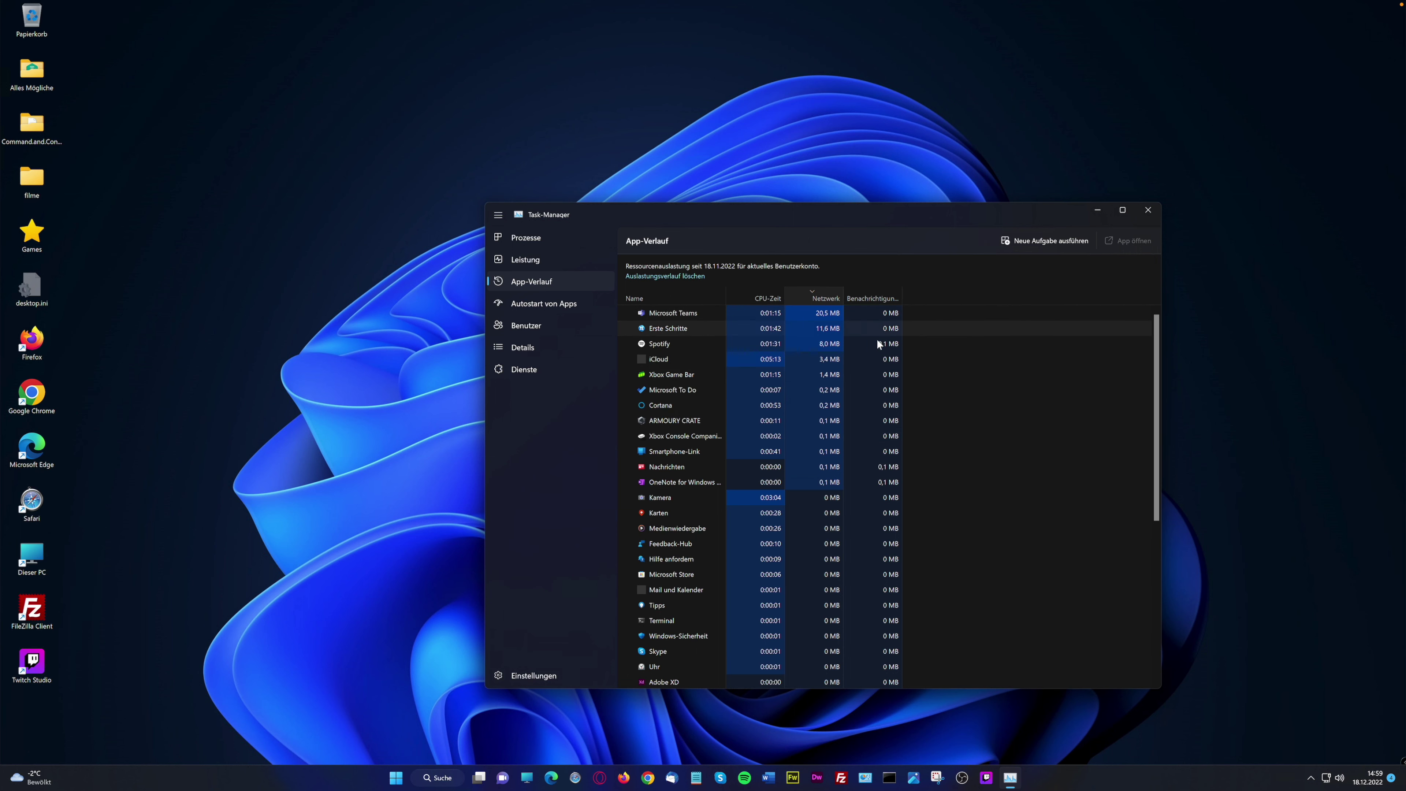
click(882, 298)
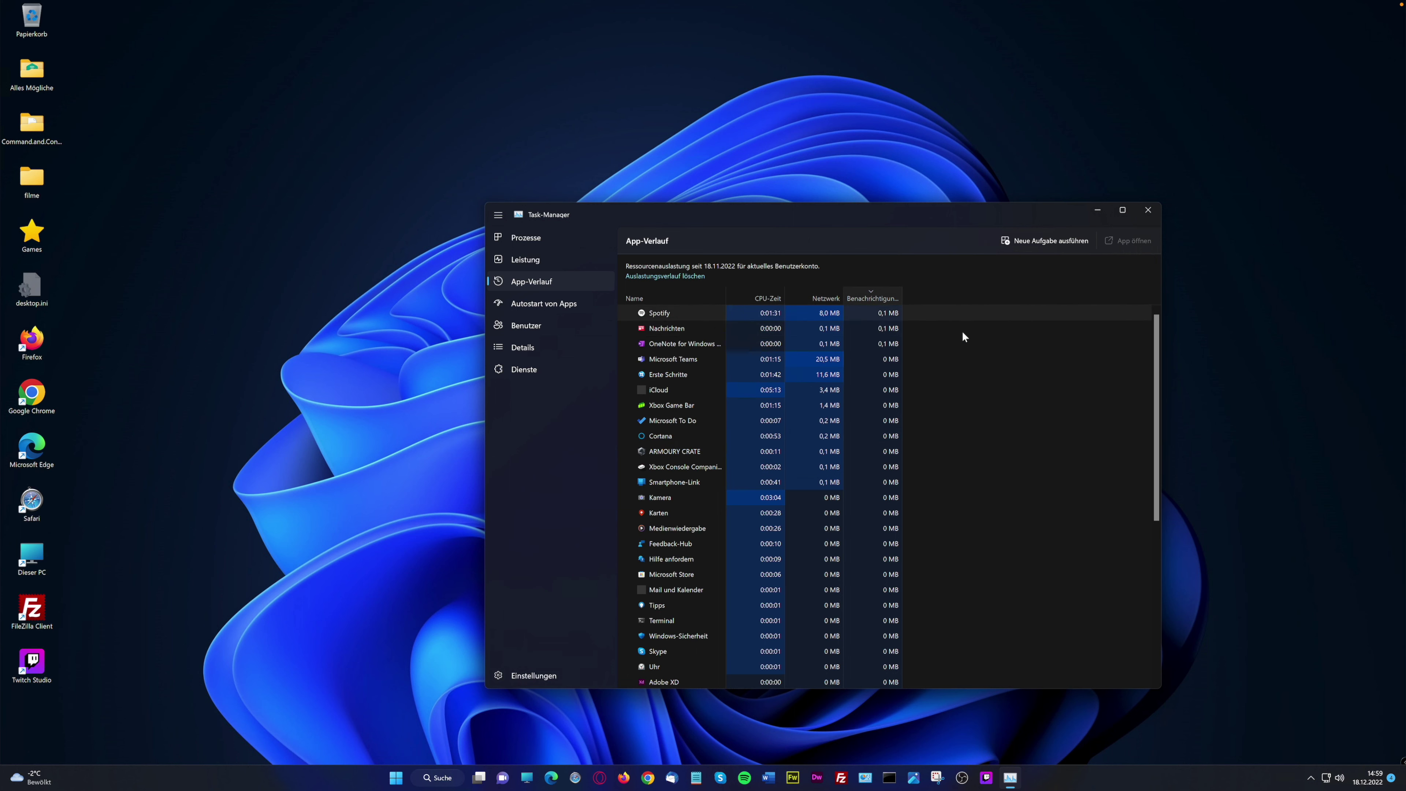
double_click(902, 296)
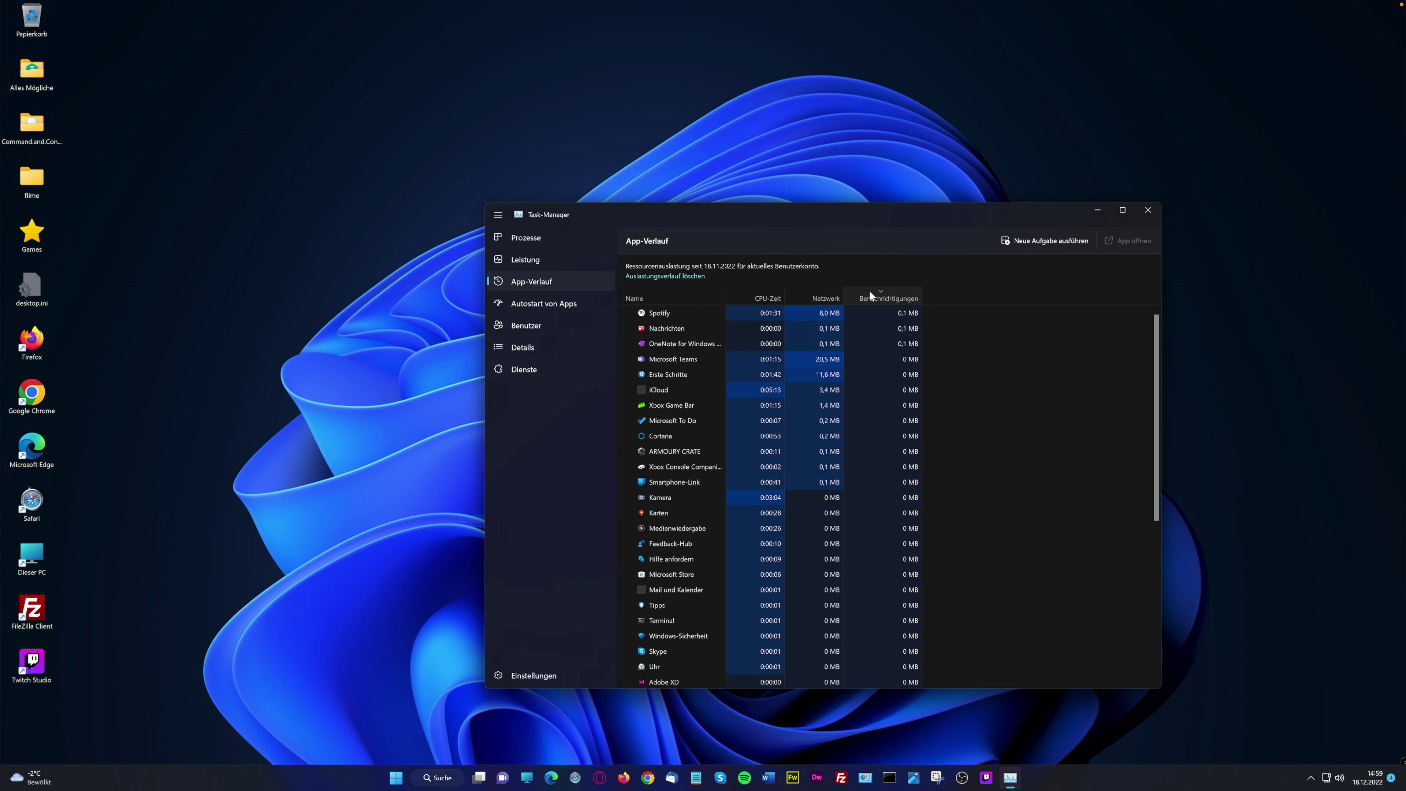
click(929, 293)
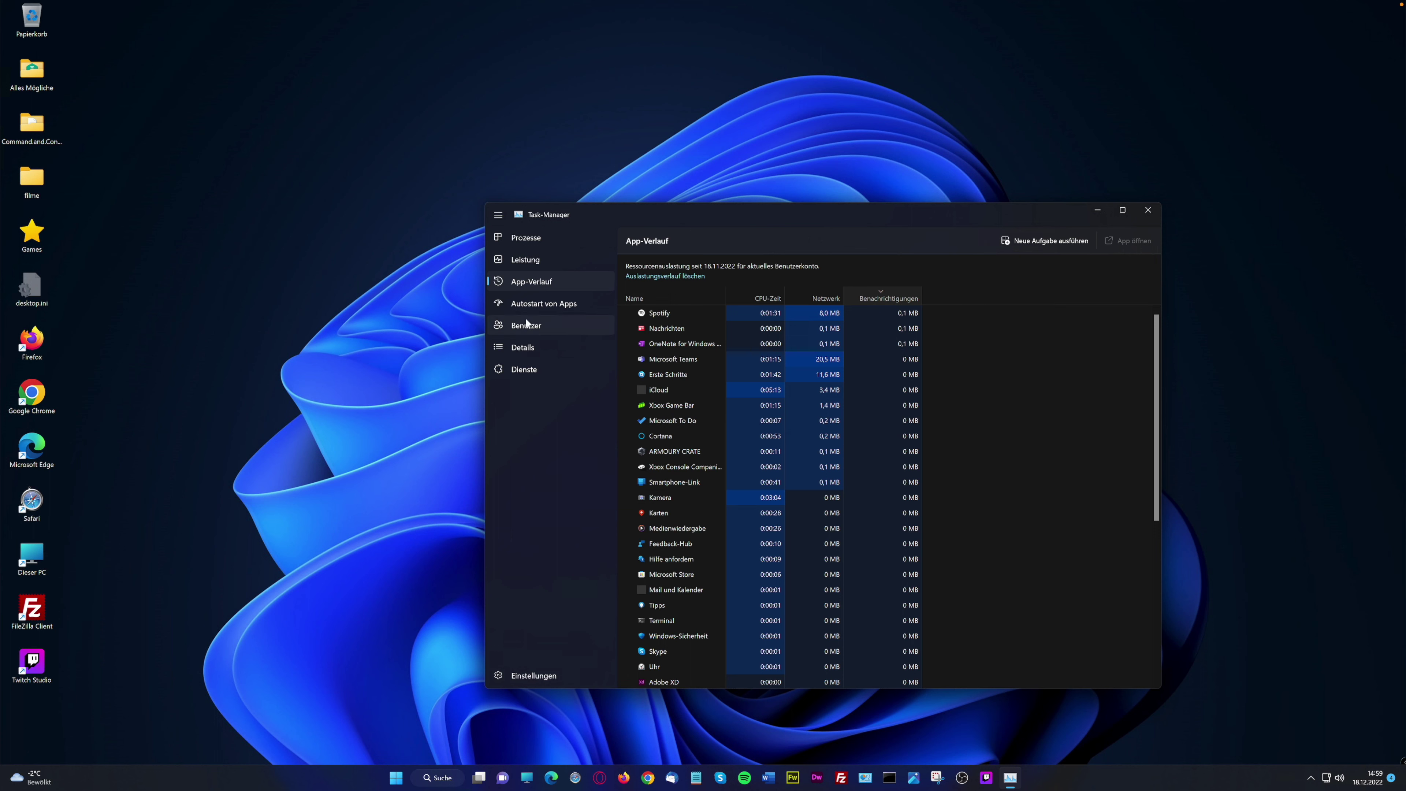
Open Autostart von Apps, reverse the name order and select several startup entries
click(539, 309)
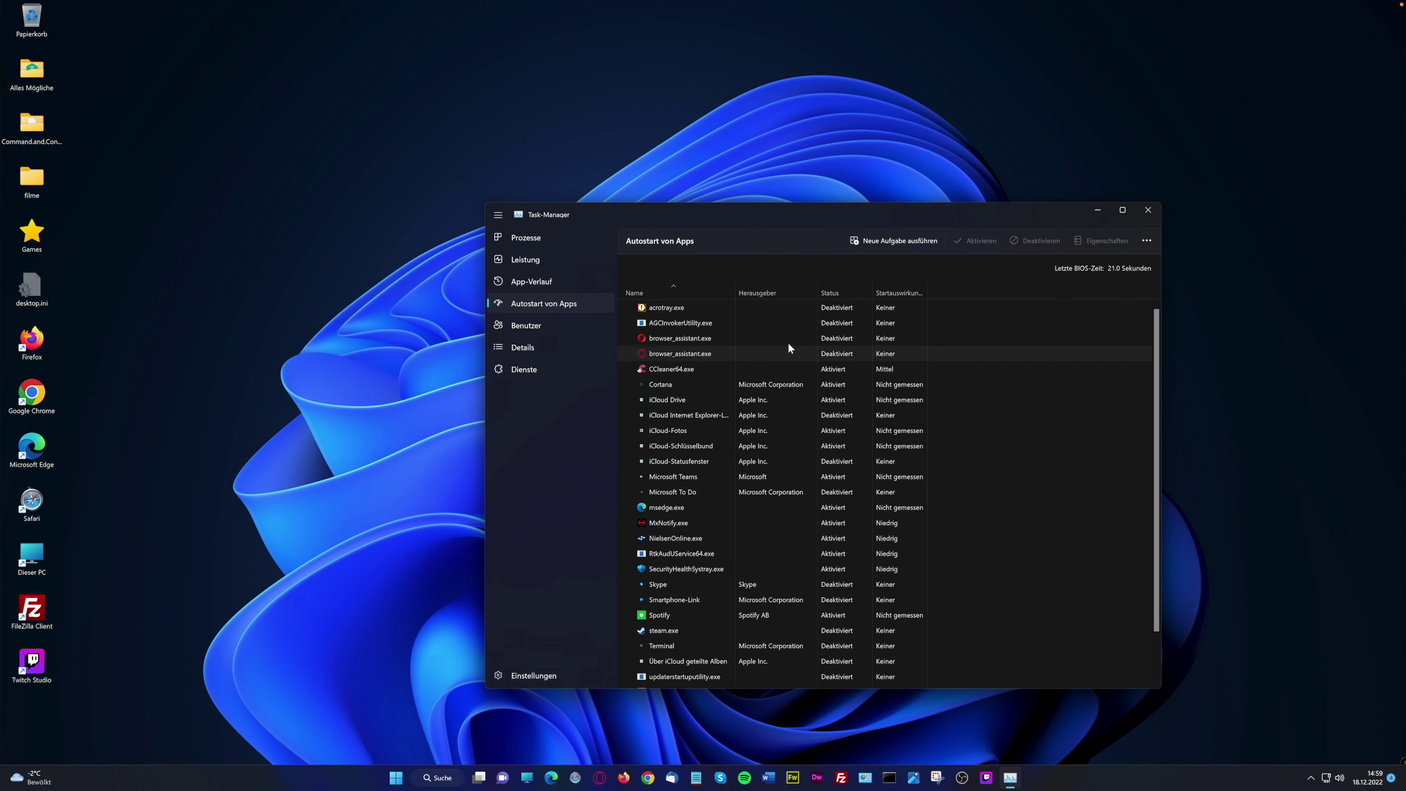
click(681, 288)
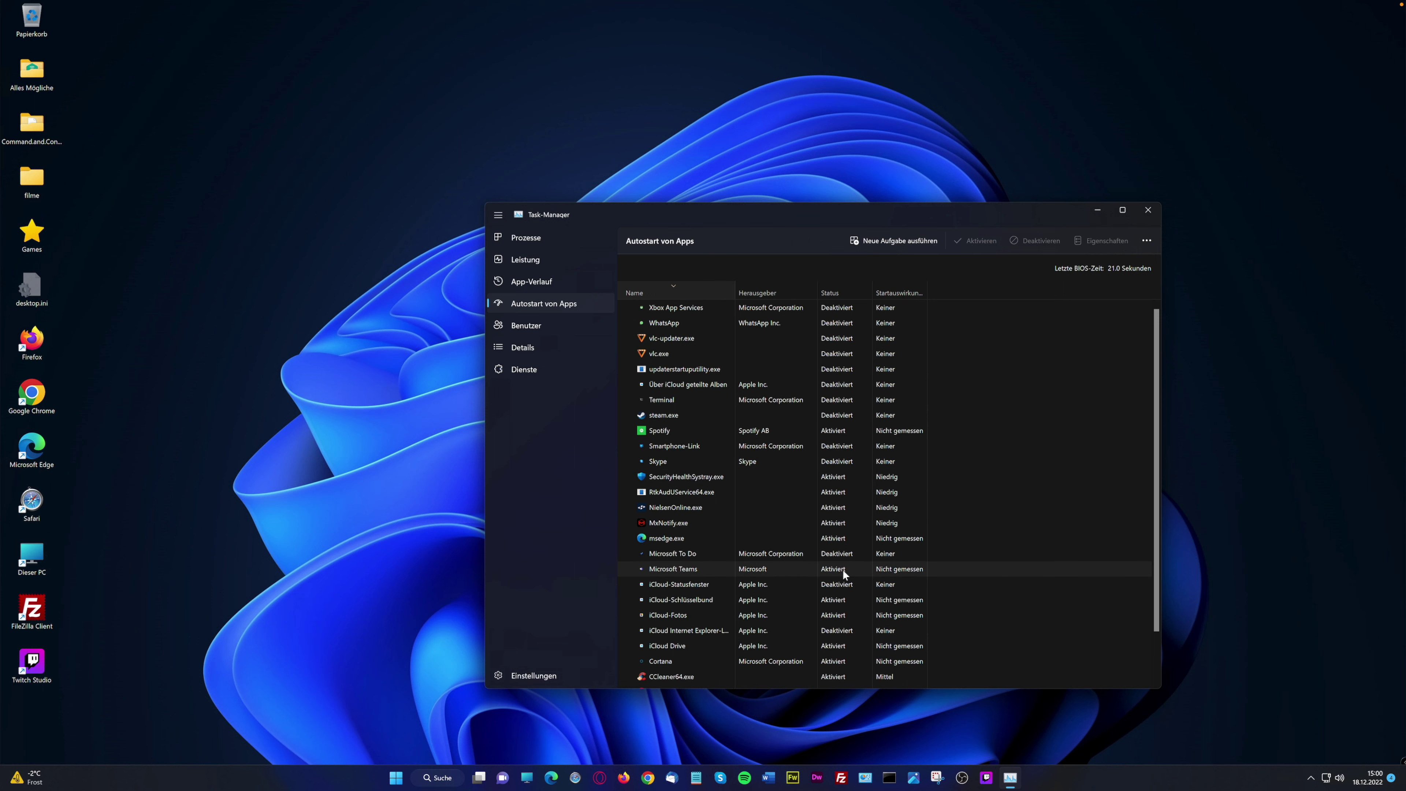
click(840, 480)
click(836, 497)
click(833, 536)
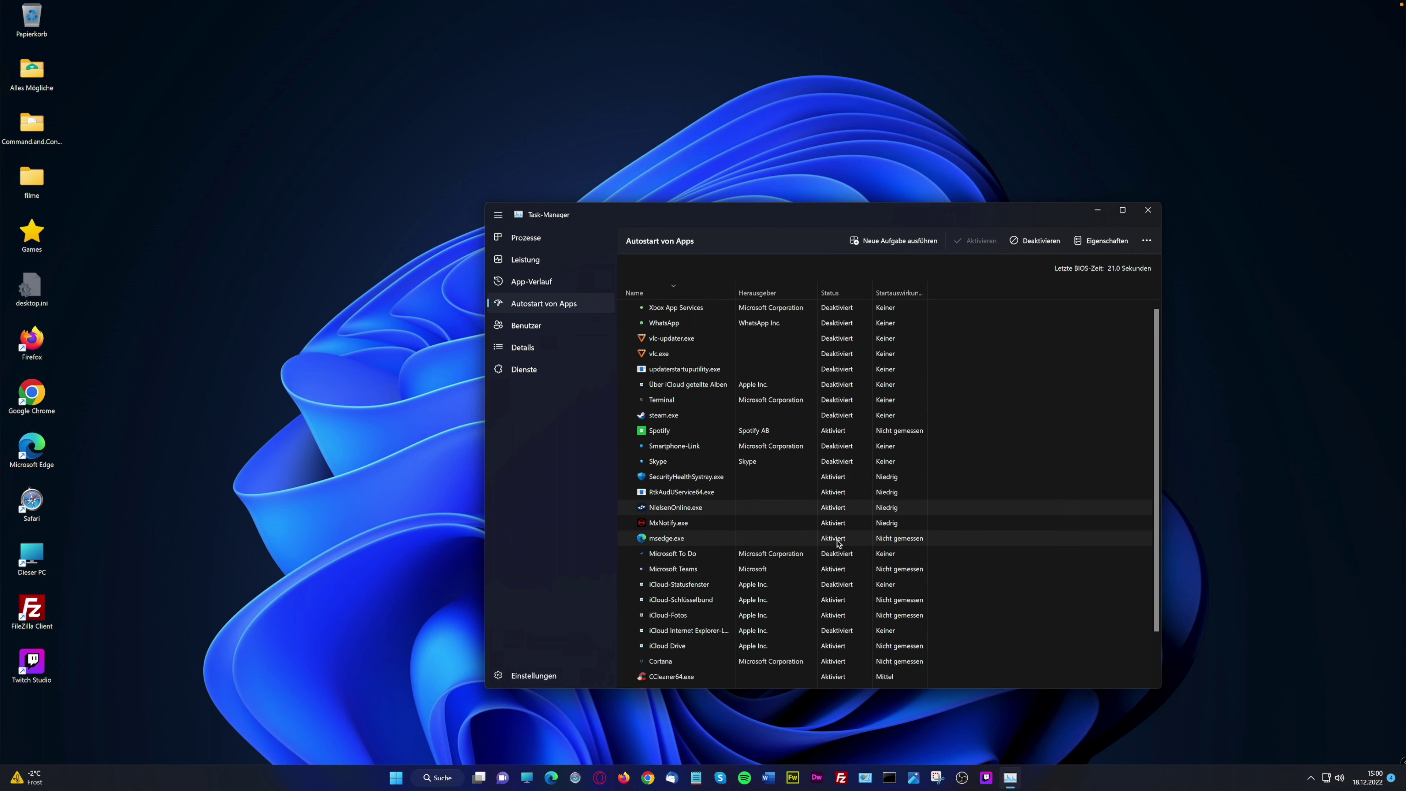
click(843, 523)
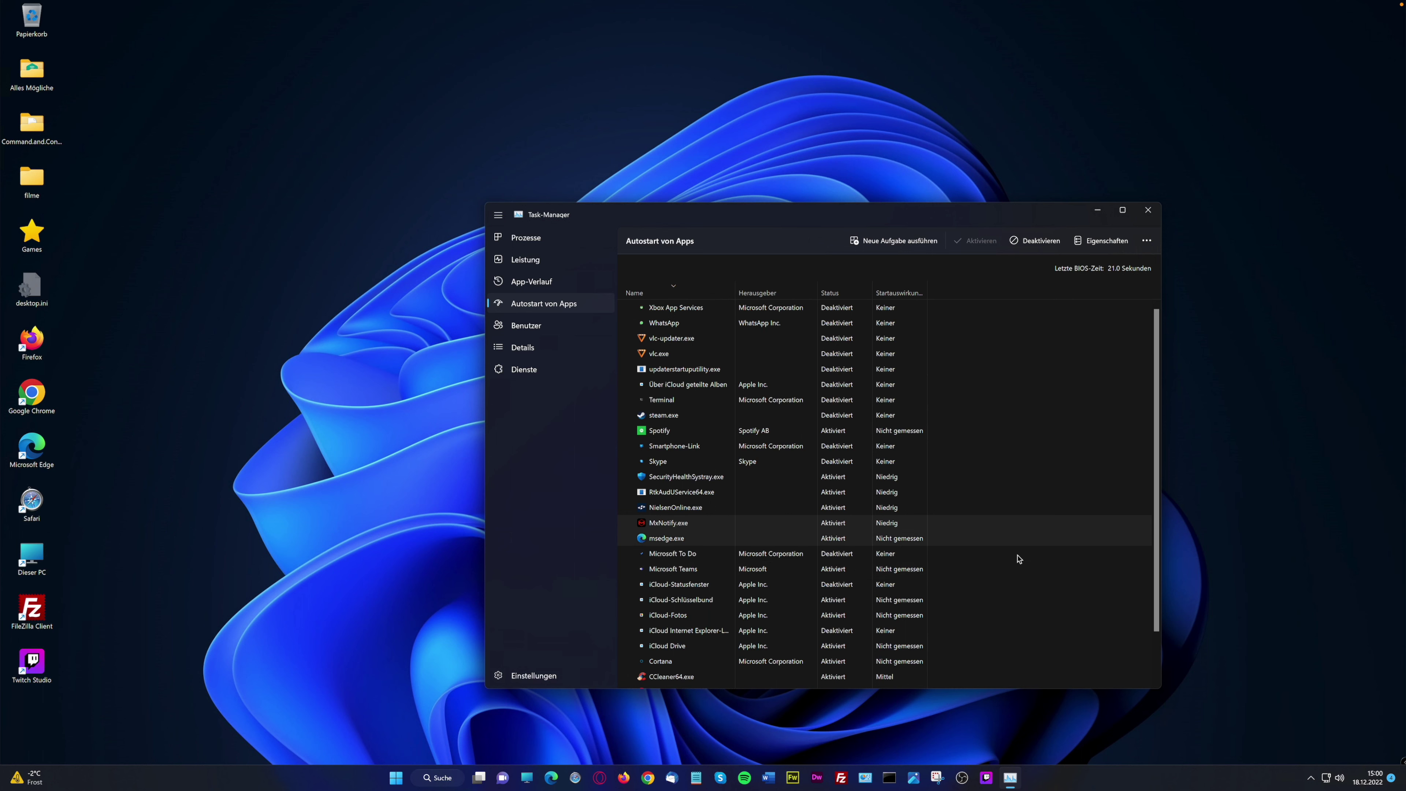
scroll(1147, 654, down, 2)
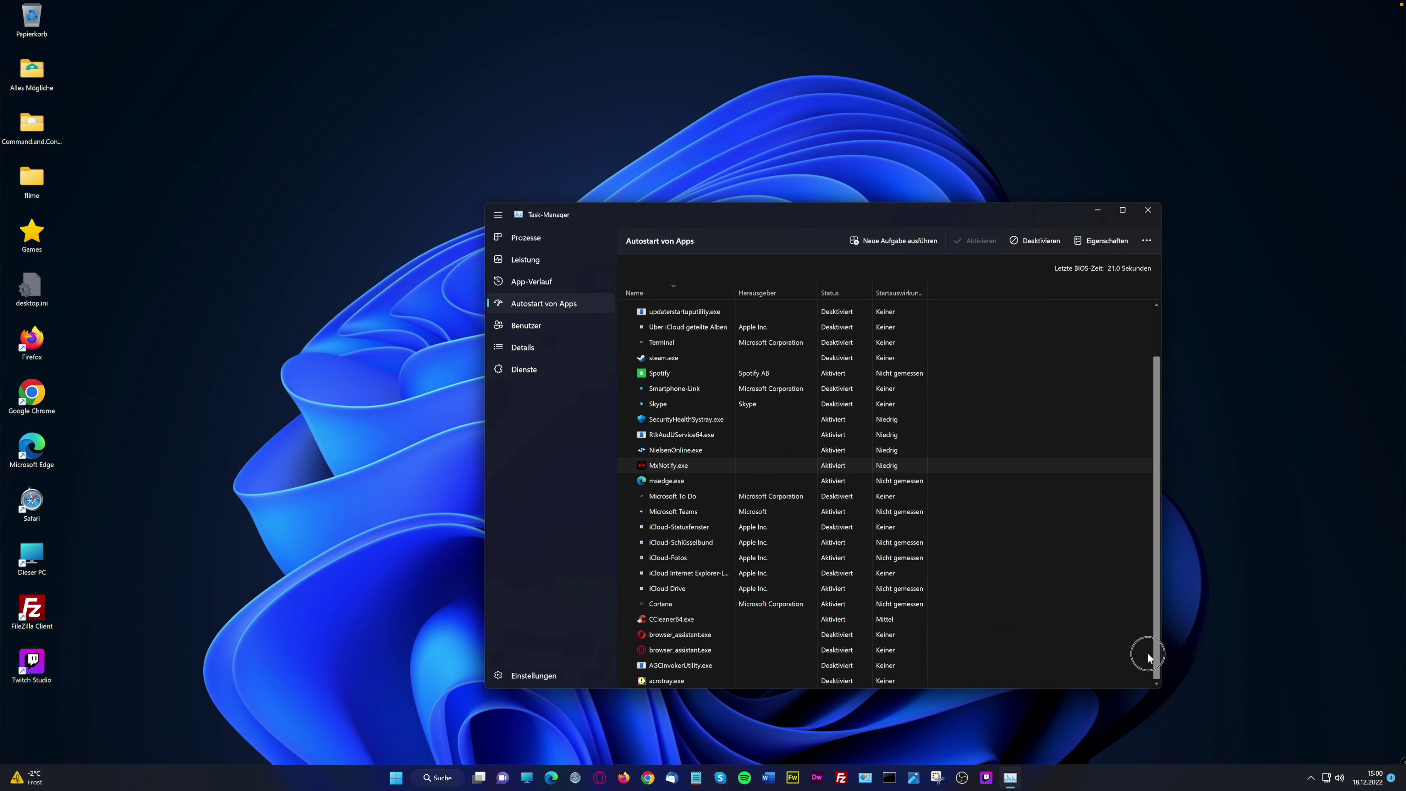
Deactivate MxNotify.exe, msedge.exe and CCleaner64.exe, then sort the list by Startauswirkung
right_click(837, 469)
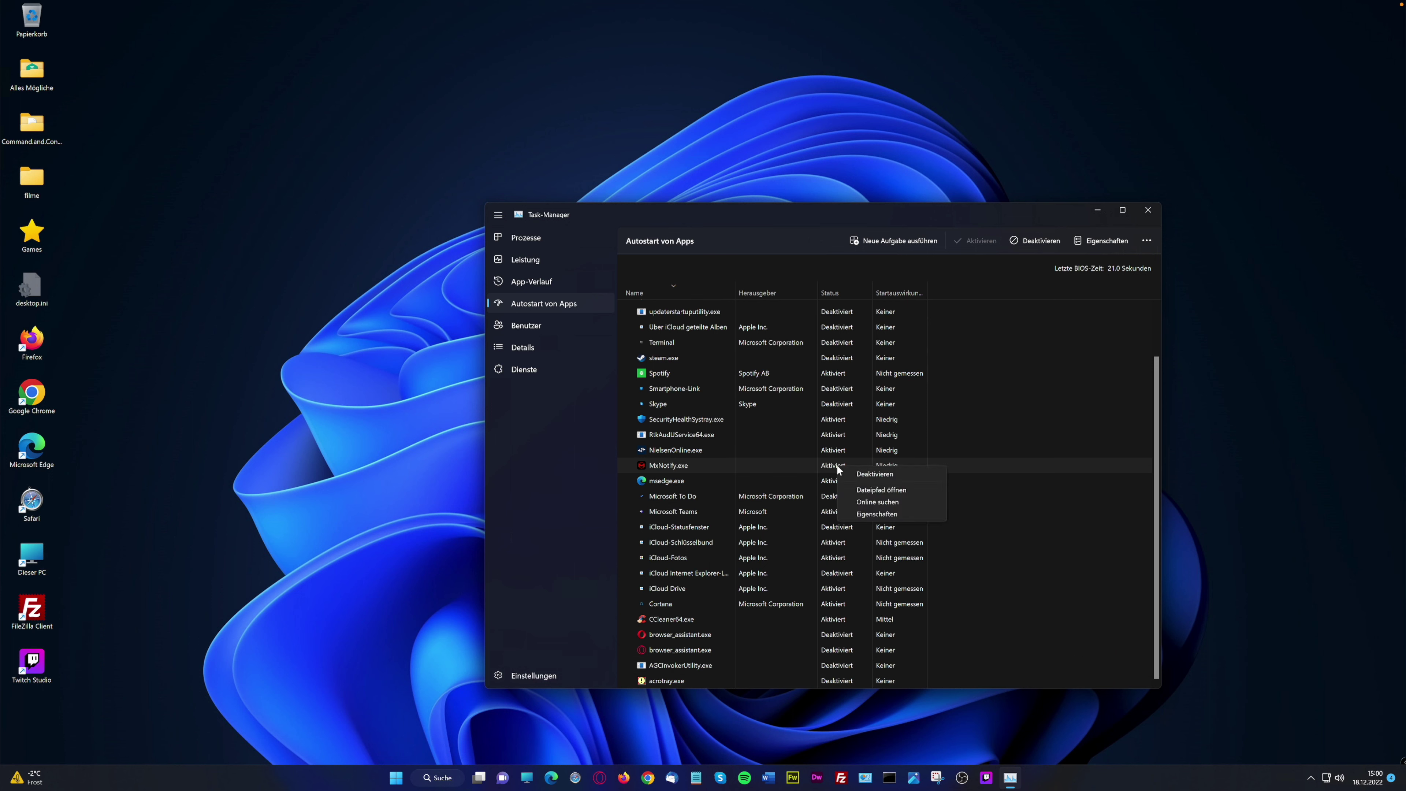
click(881, 473)
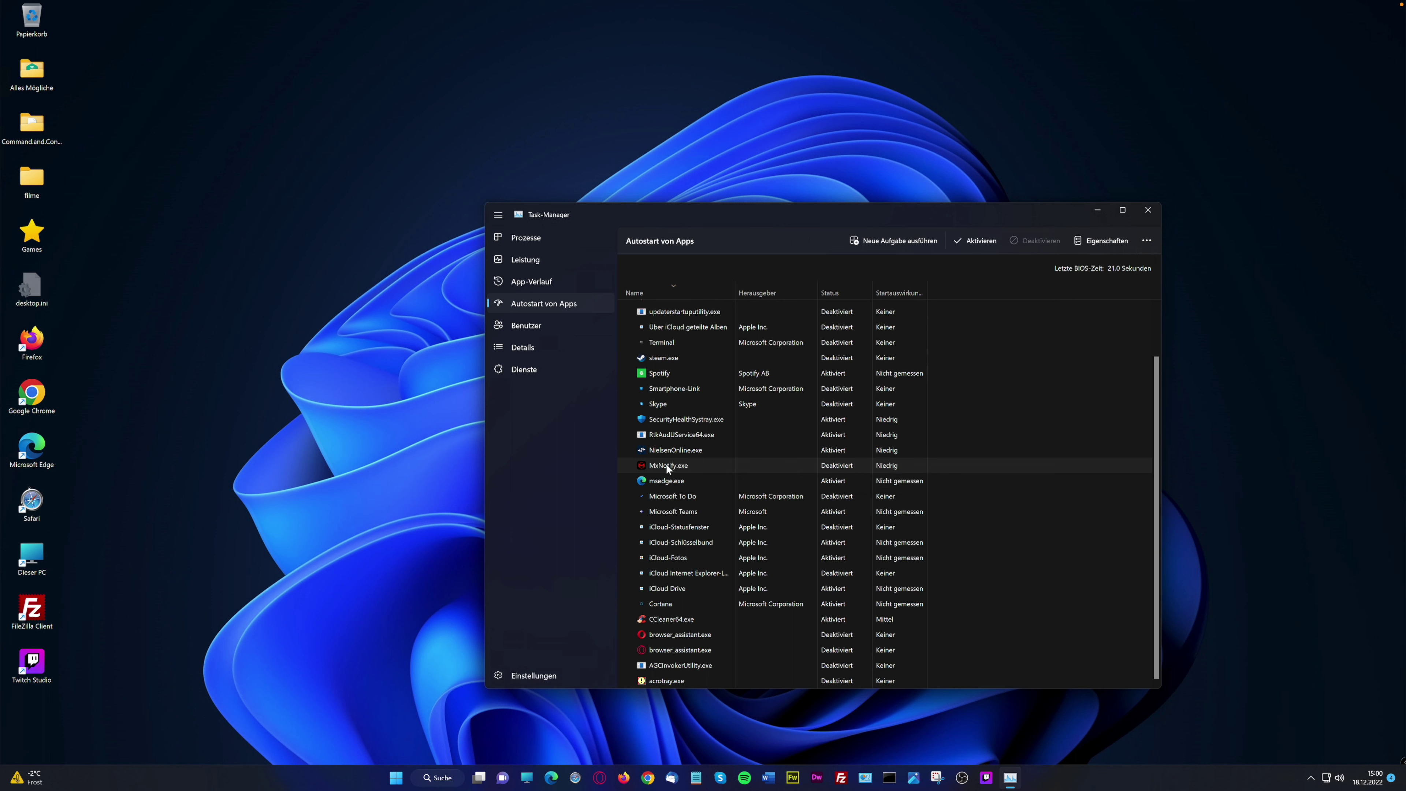
click(839, 483)
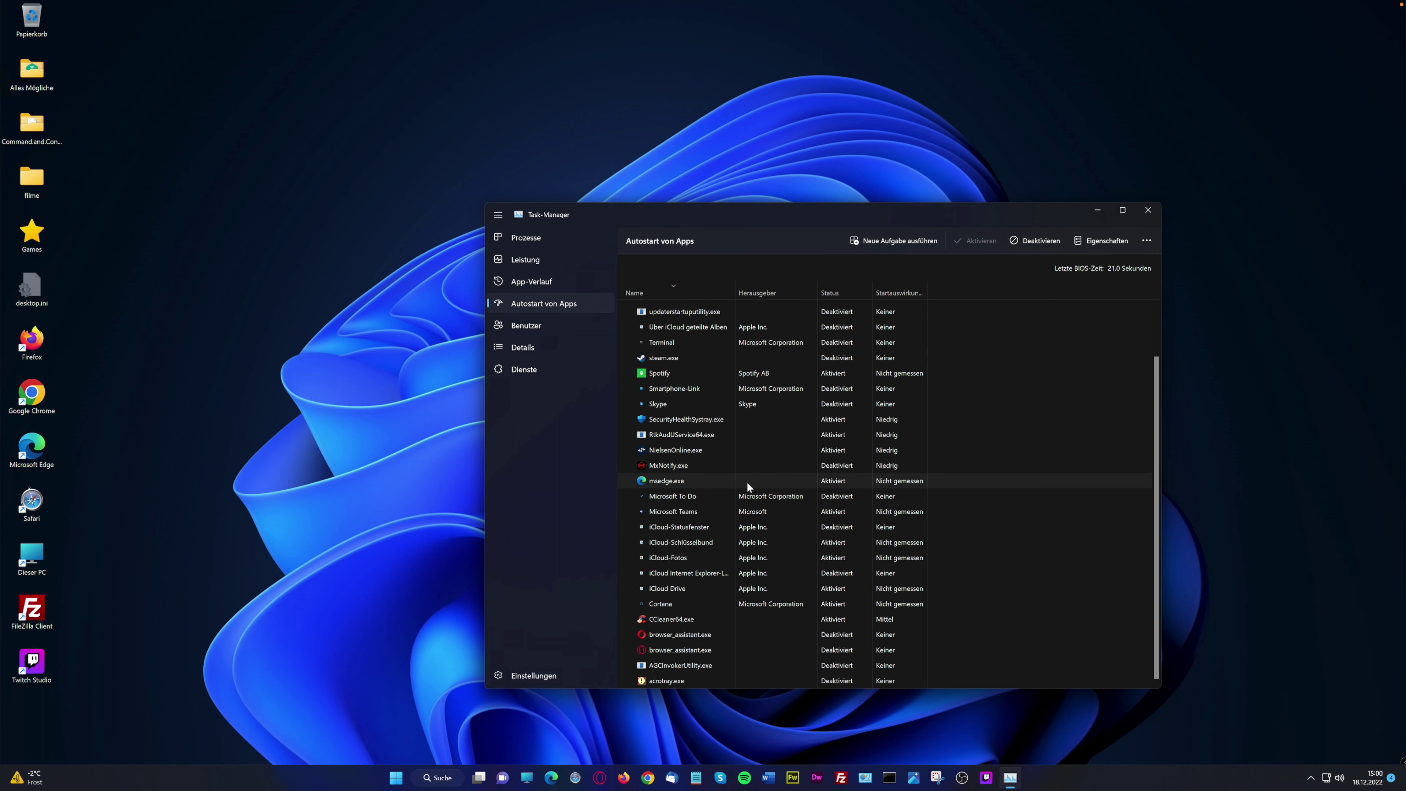
right_click(832, 482)
click(873, 490)
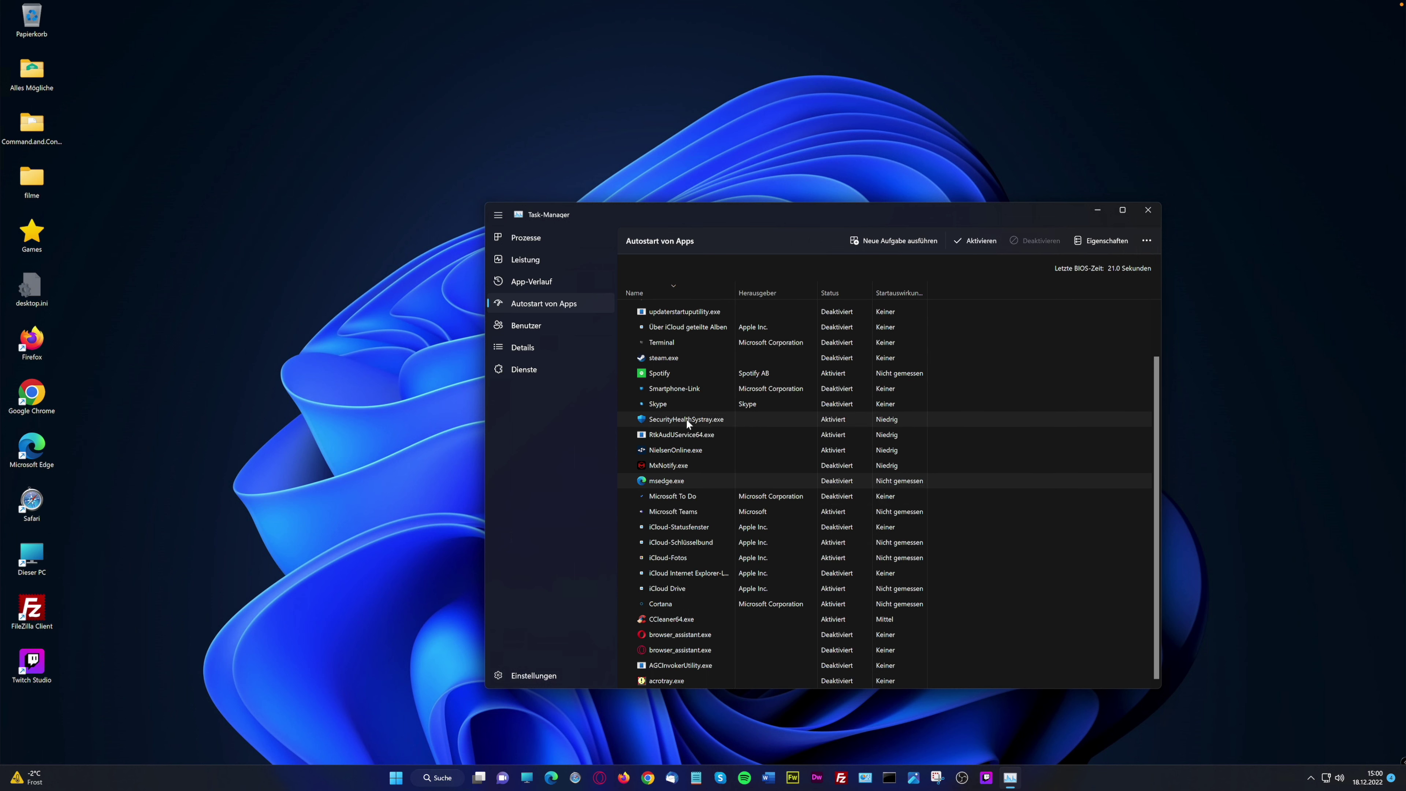
click(837, 620)
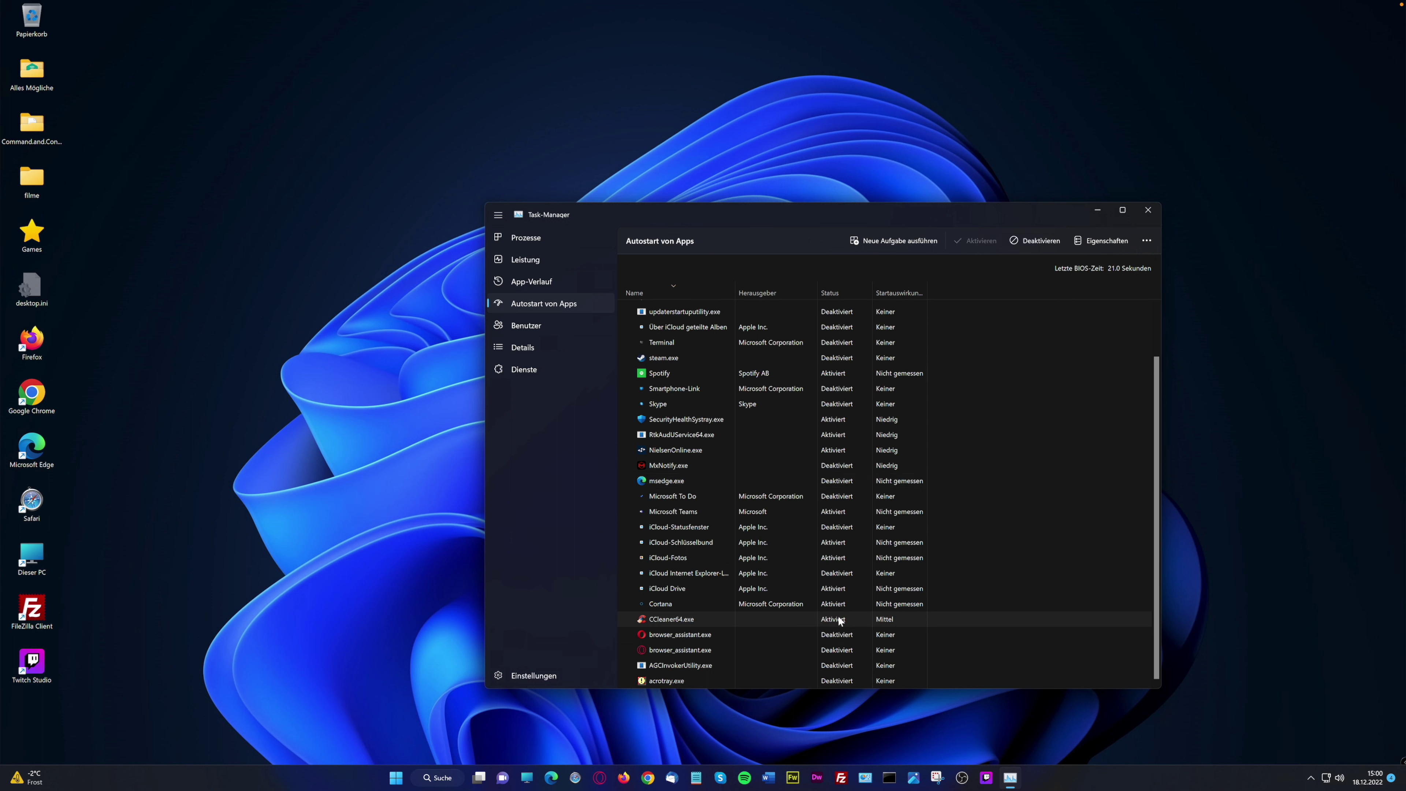
right_click(837, 618)
click(880, 626)
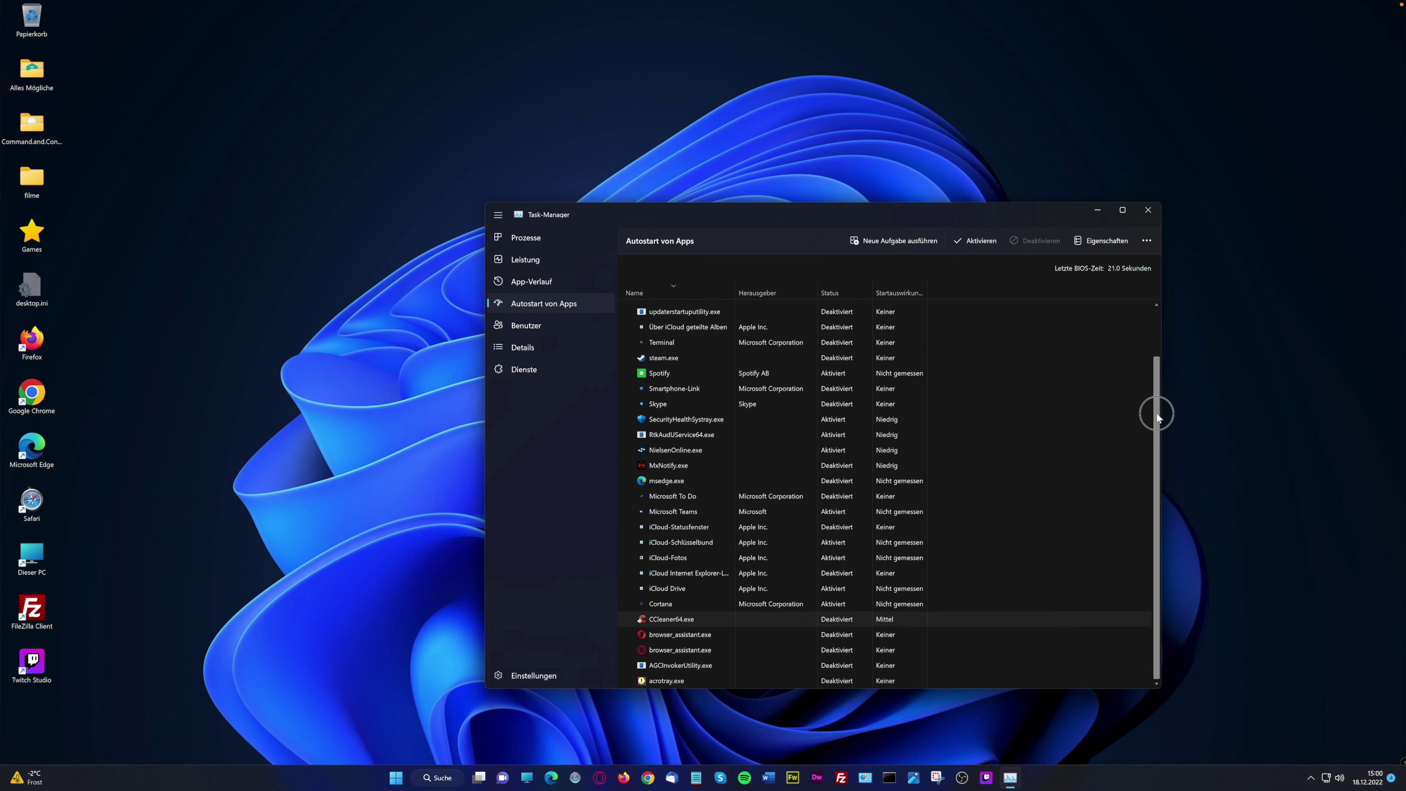
drag(1156, 439, 1156, 323)
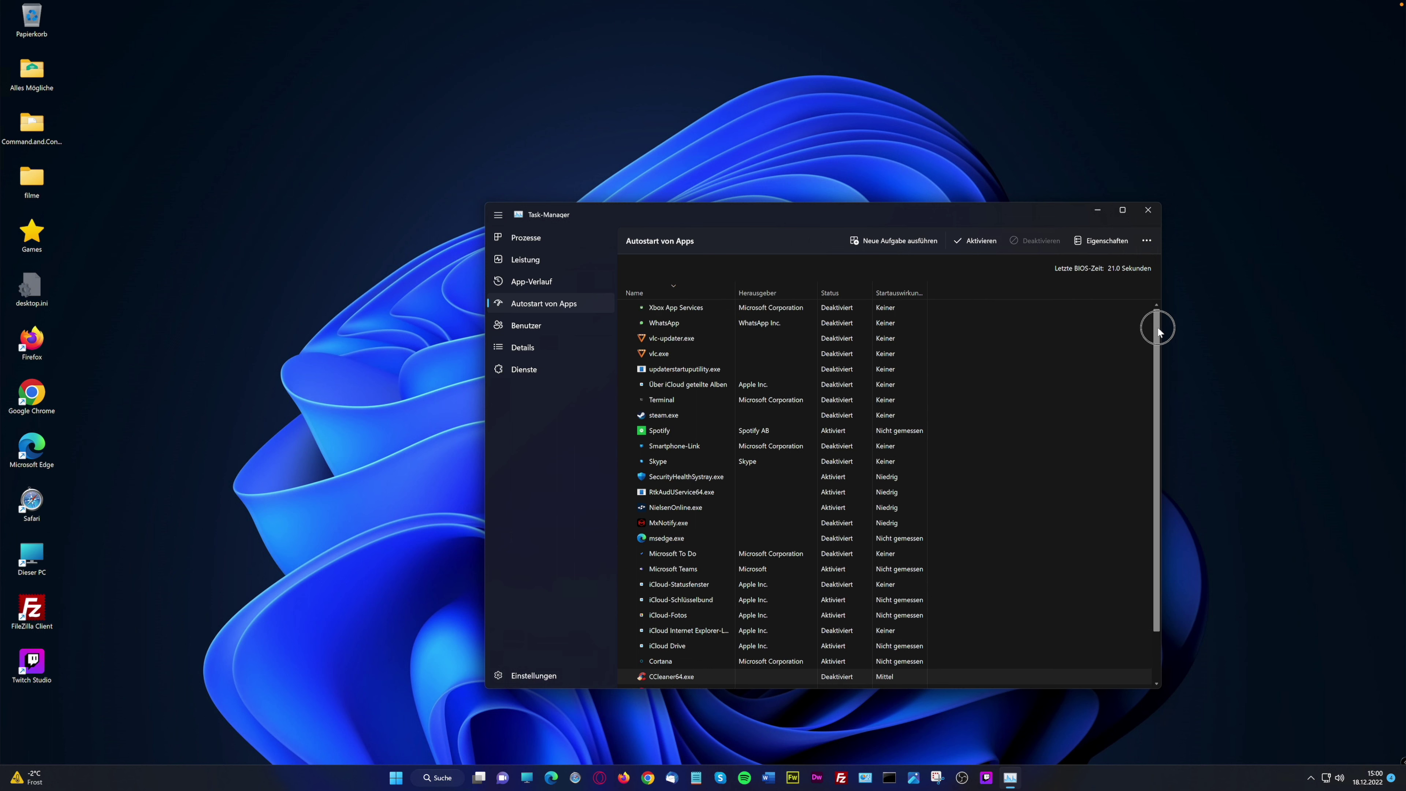
click(897, 292)
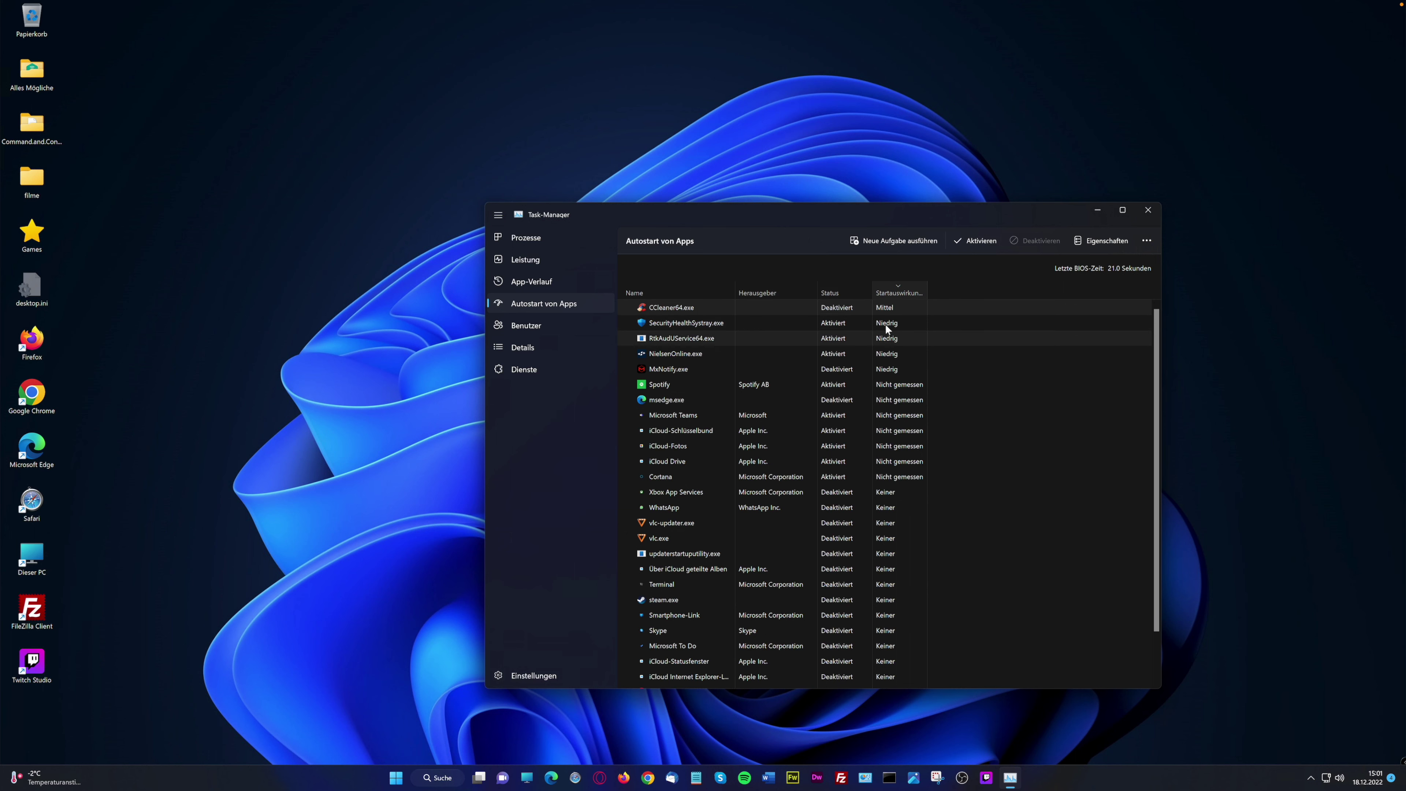
Glance at Benutzer, then open Details, sort processes by CPU and widen the memory column
click(527, 325)
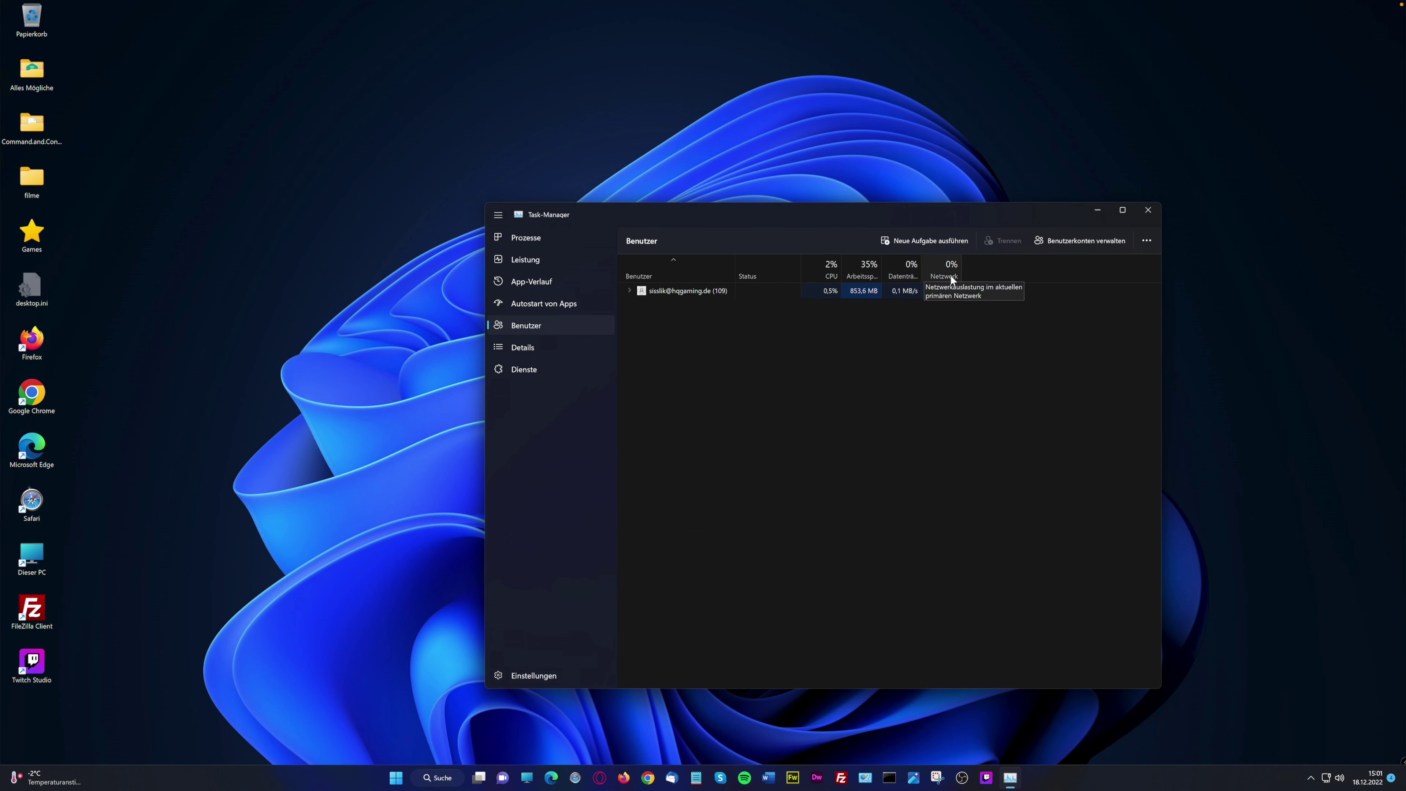
click(531, 346)
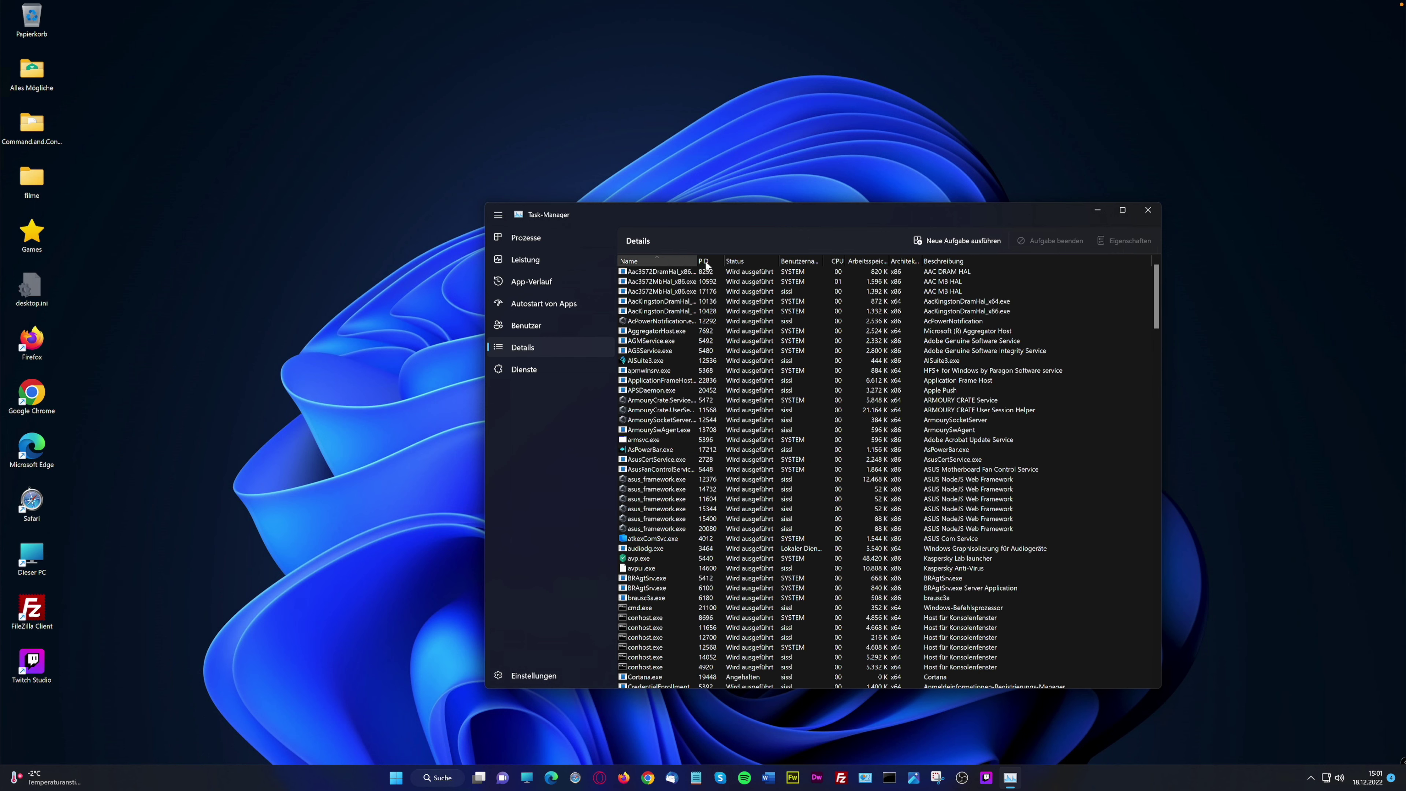
drag(696, 261, 702, 261)
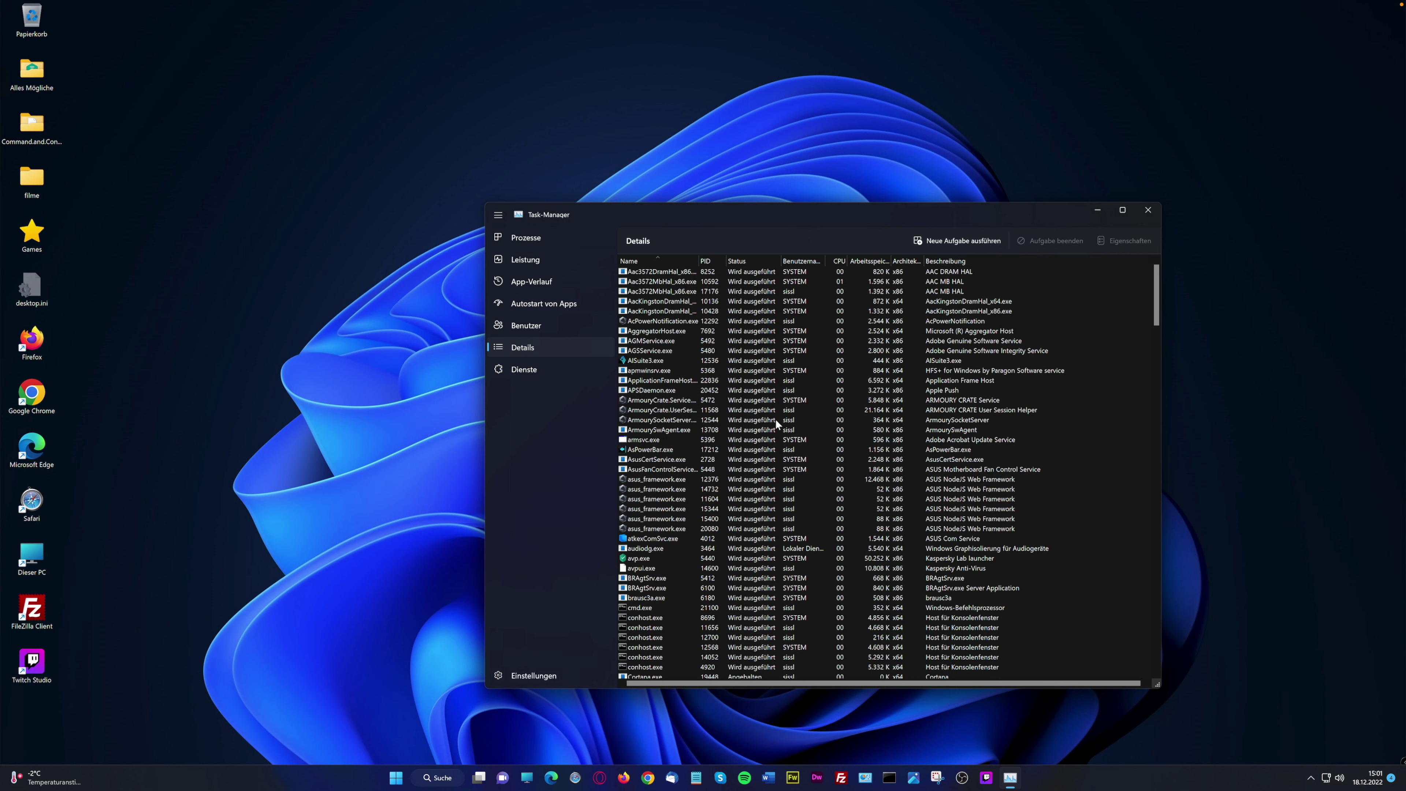
scroll(775, 419, down, 1)
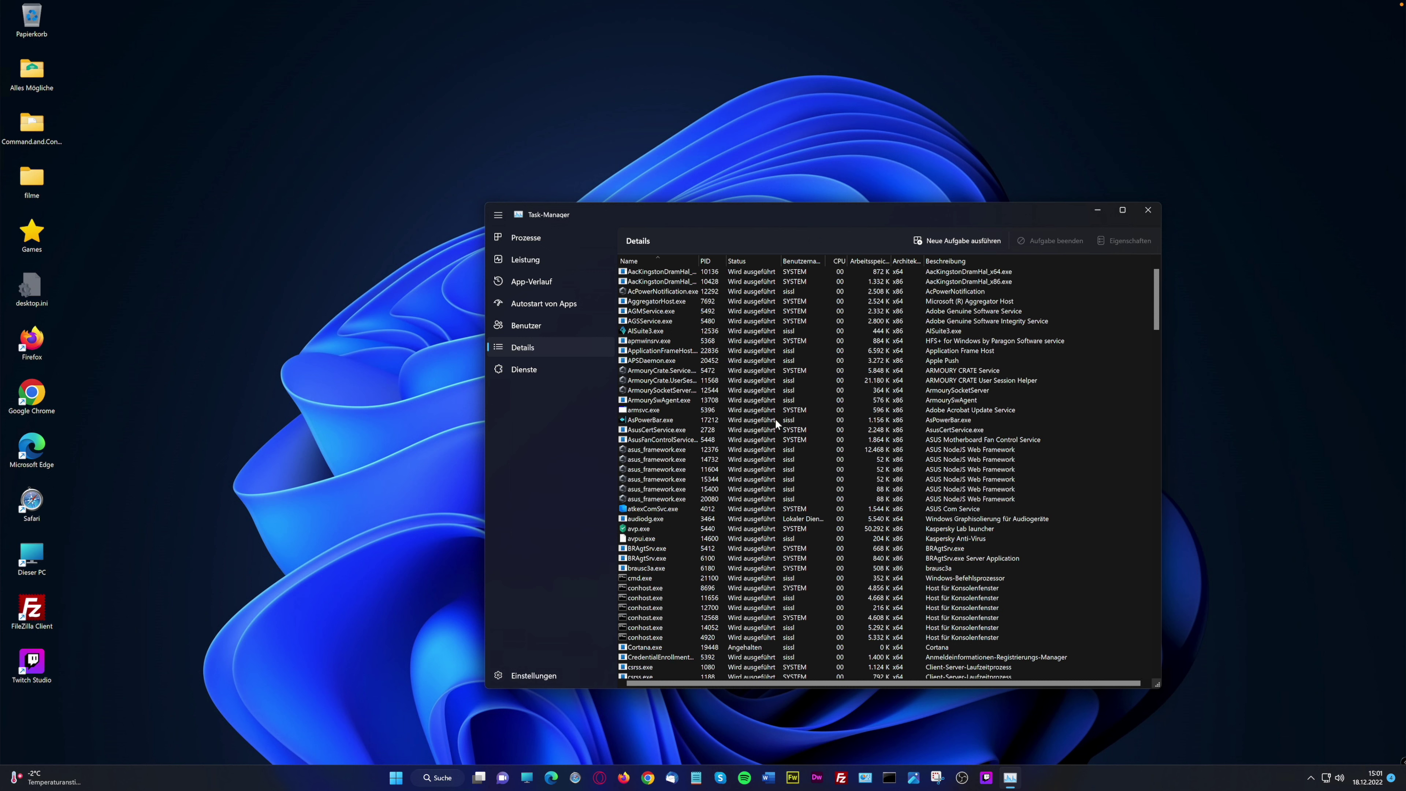
scroll(774, 419, up, 1)
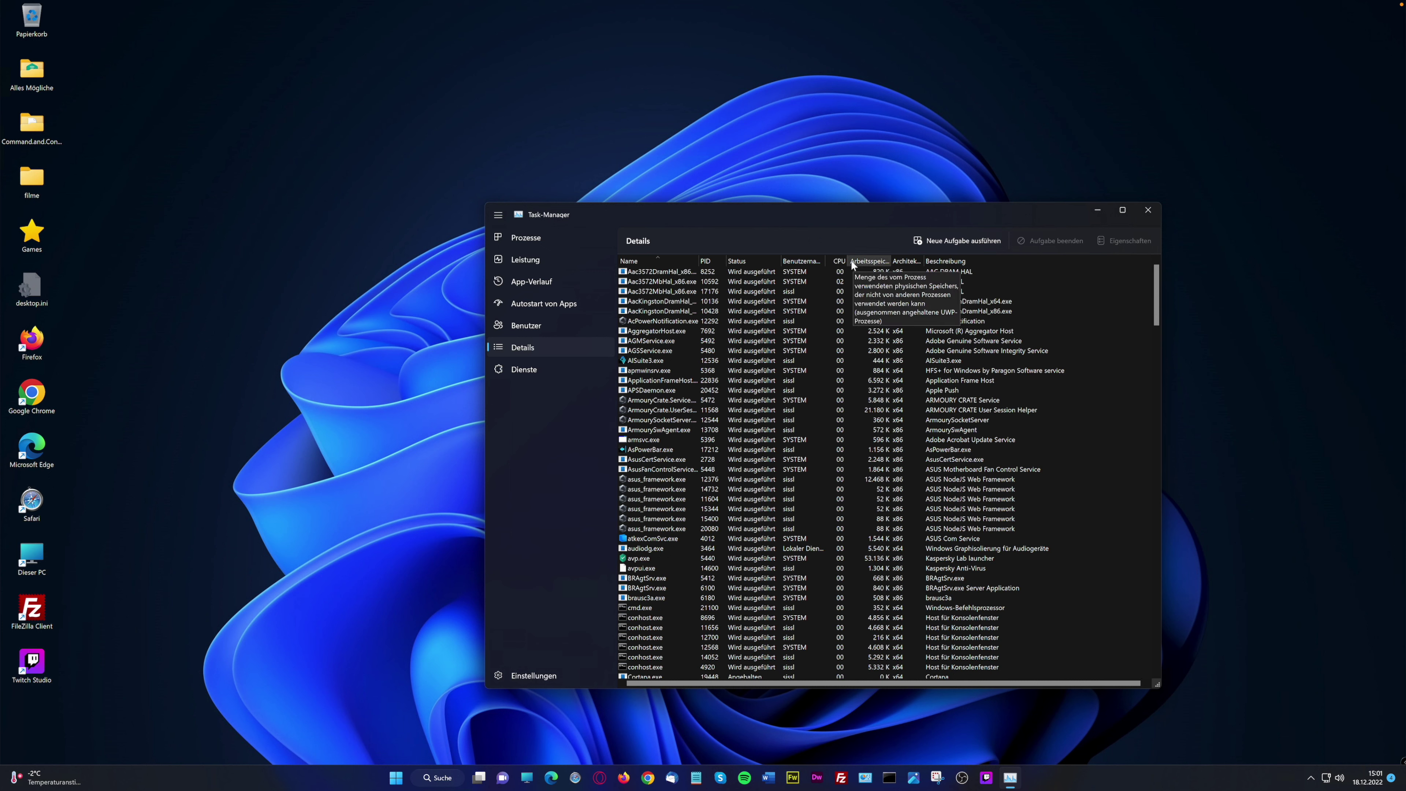
click(838, 260)
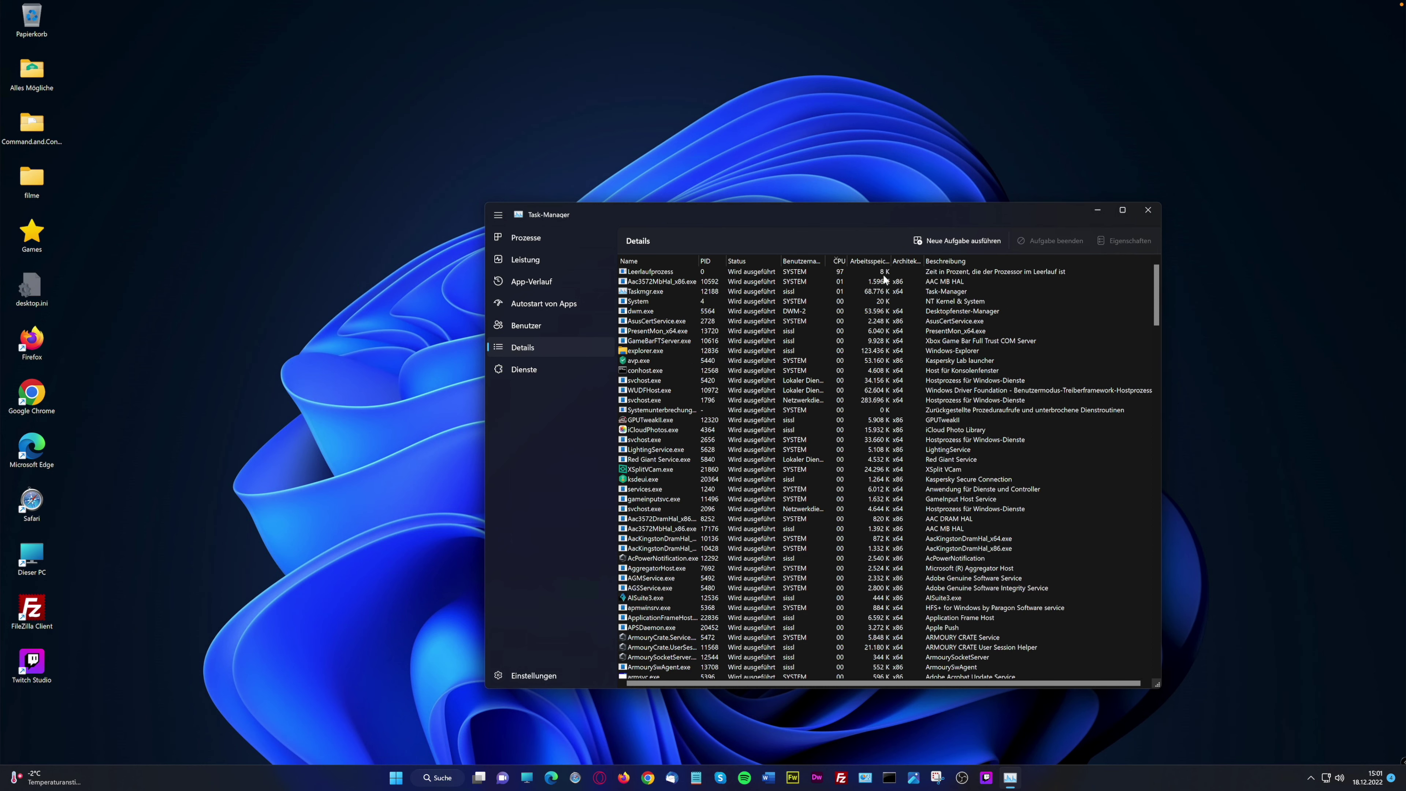
drag(892, 260, 894, 261)
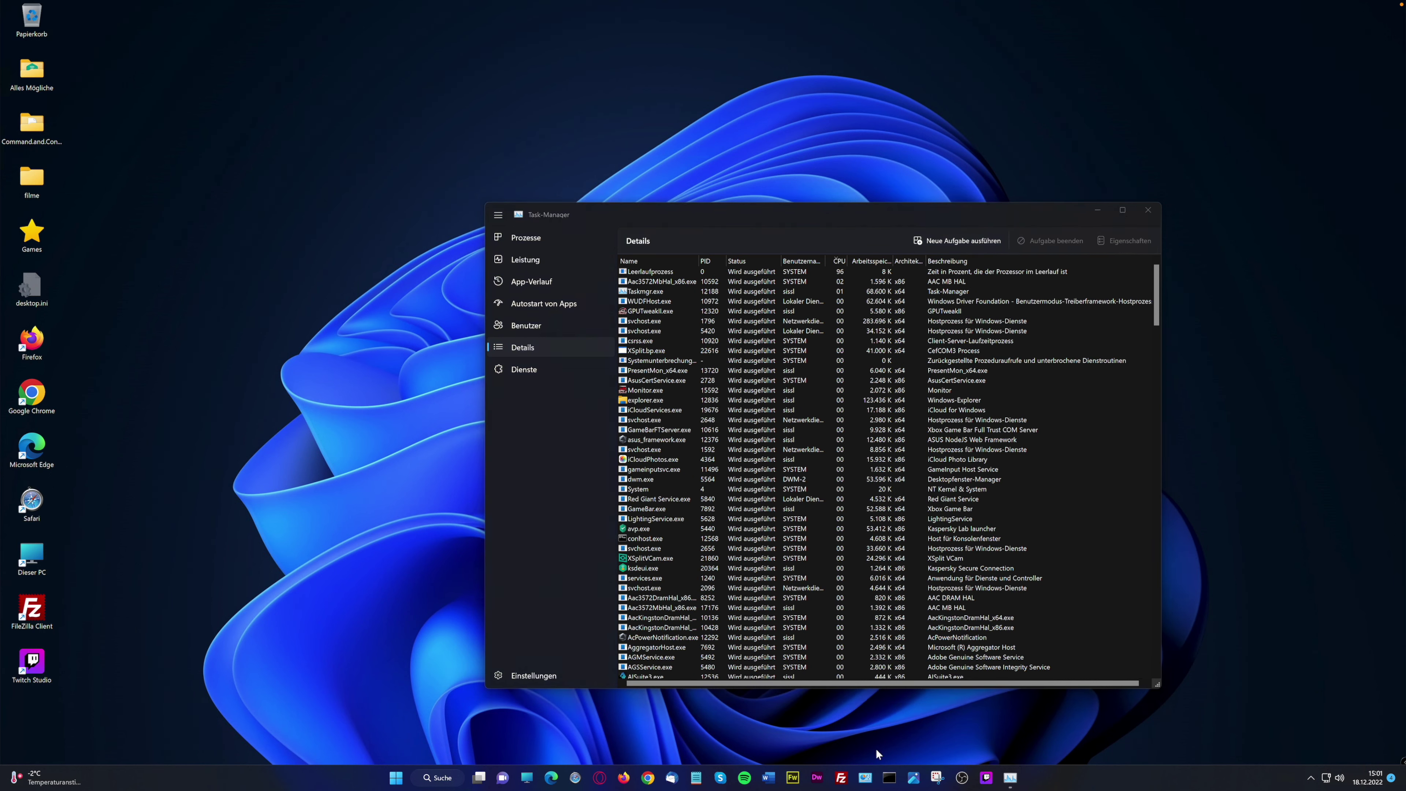
Run msconfig from a command prompt to launch System Configuration
click(889, 778)
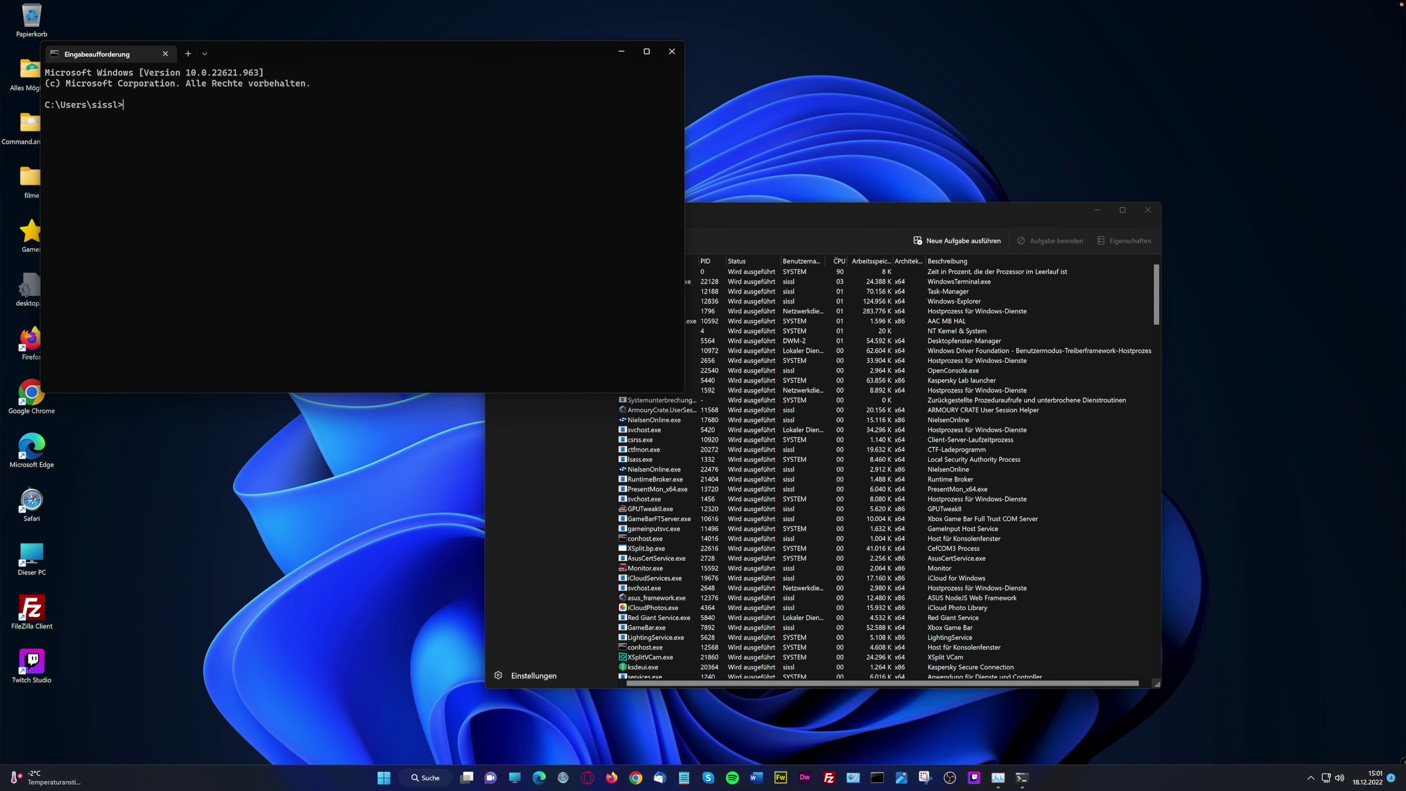
text(msconfig)
key(Return)
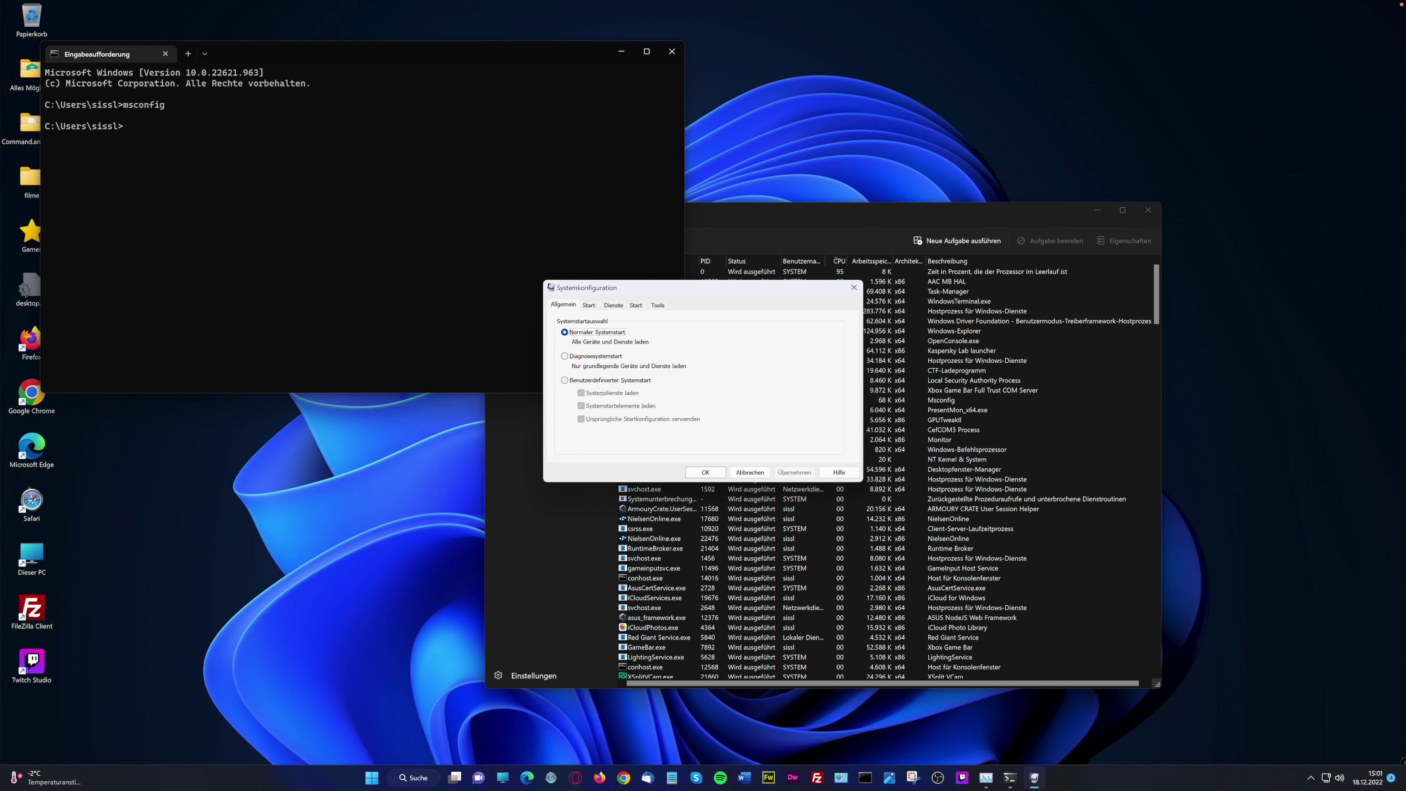
Review the Dienste tab, noting Adobe Acrobat Update Service, then switch to the Tools tab
click(613, 305)
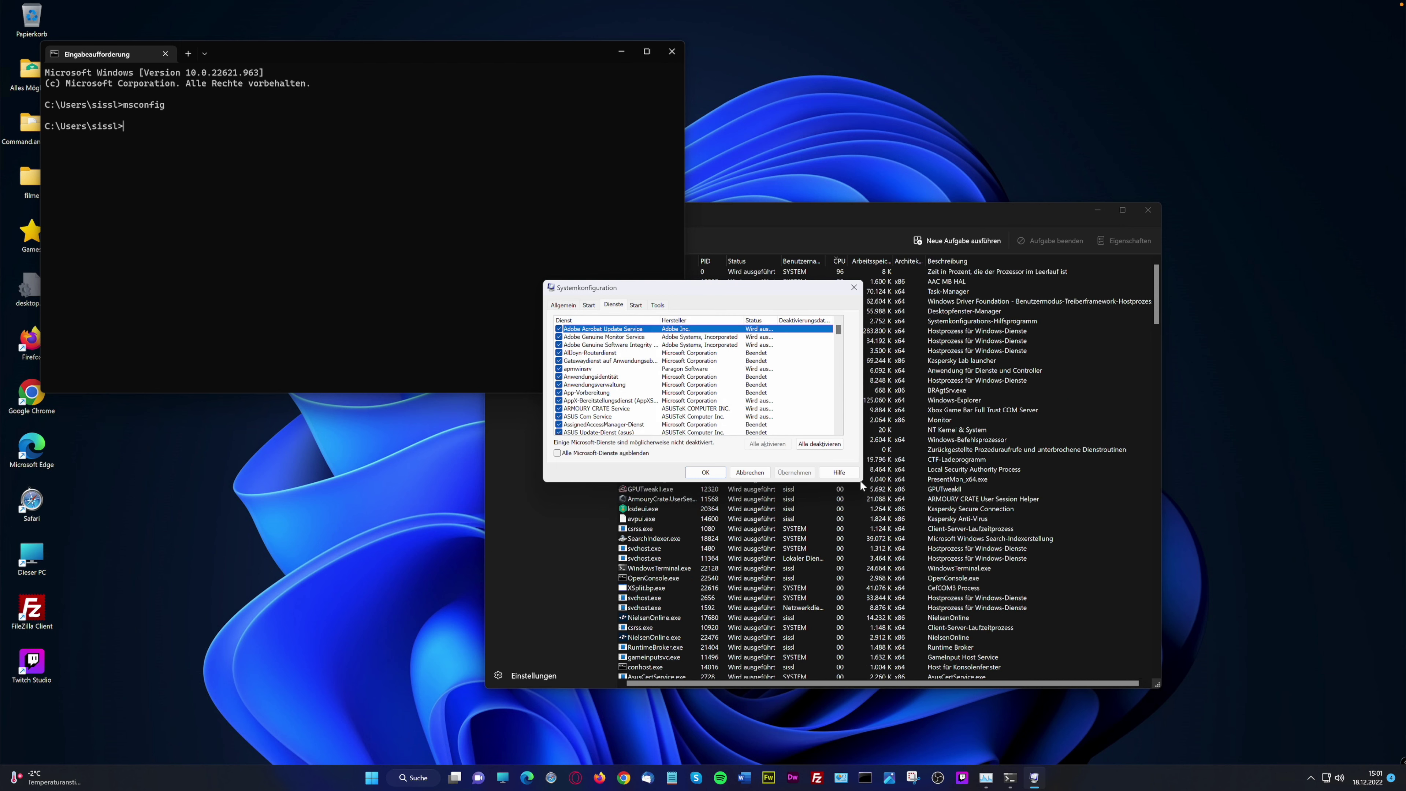
drag(686, 286, 479, 326)
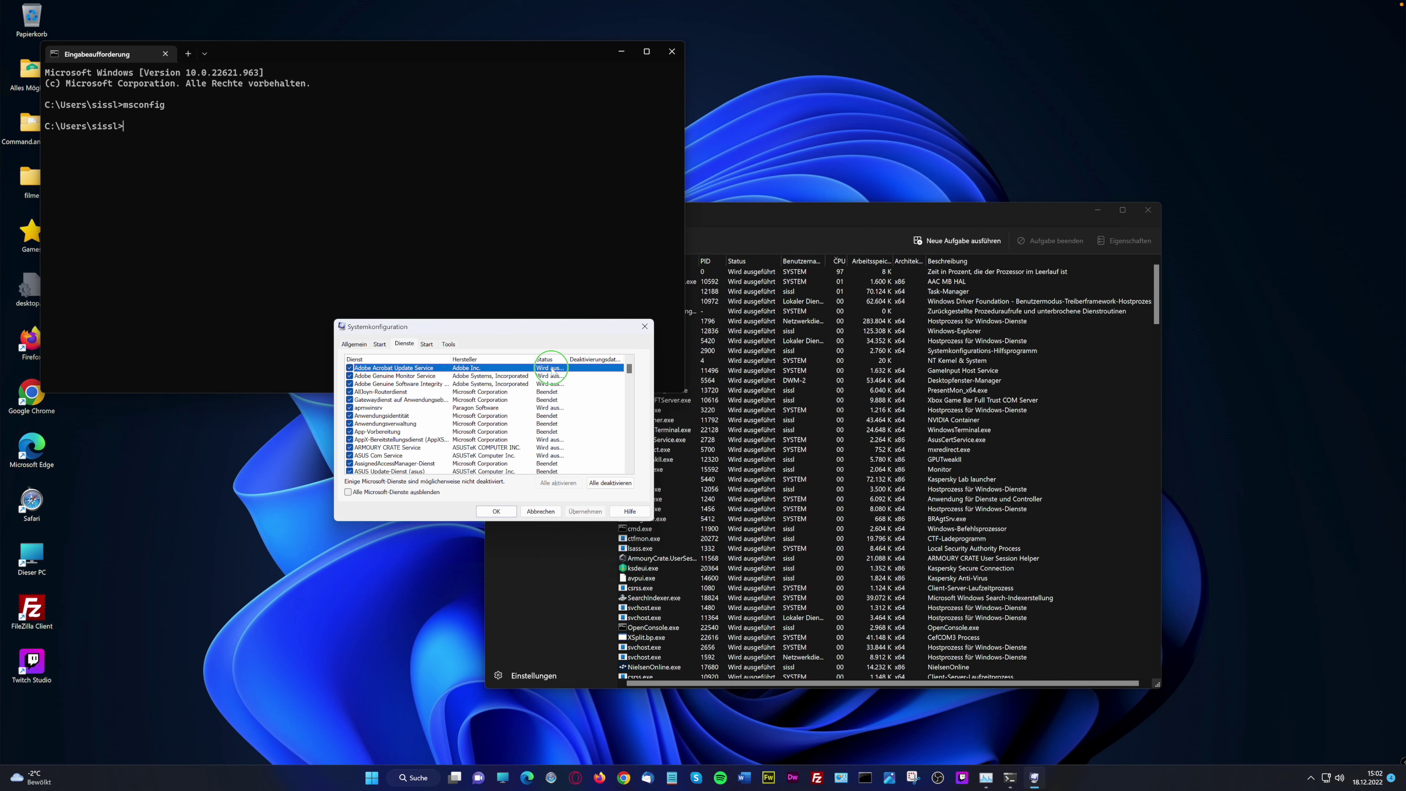
click(472, 368)
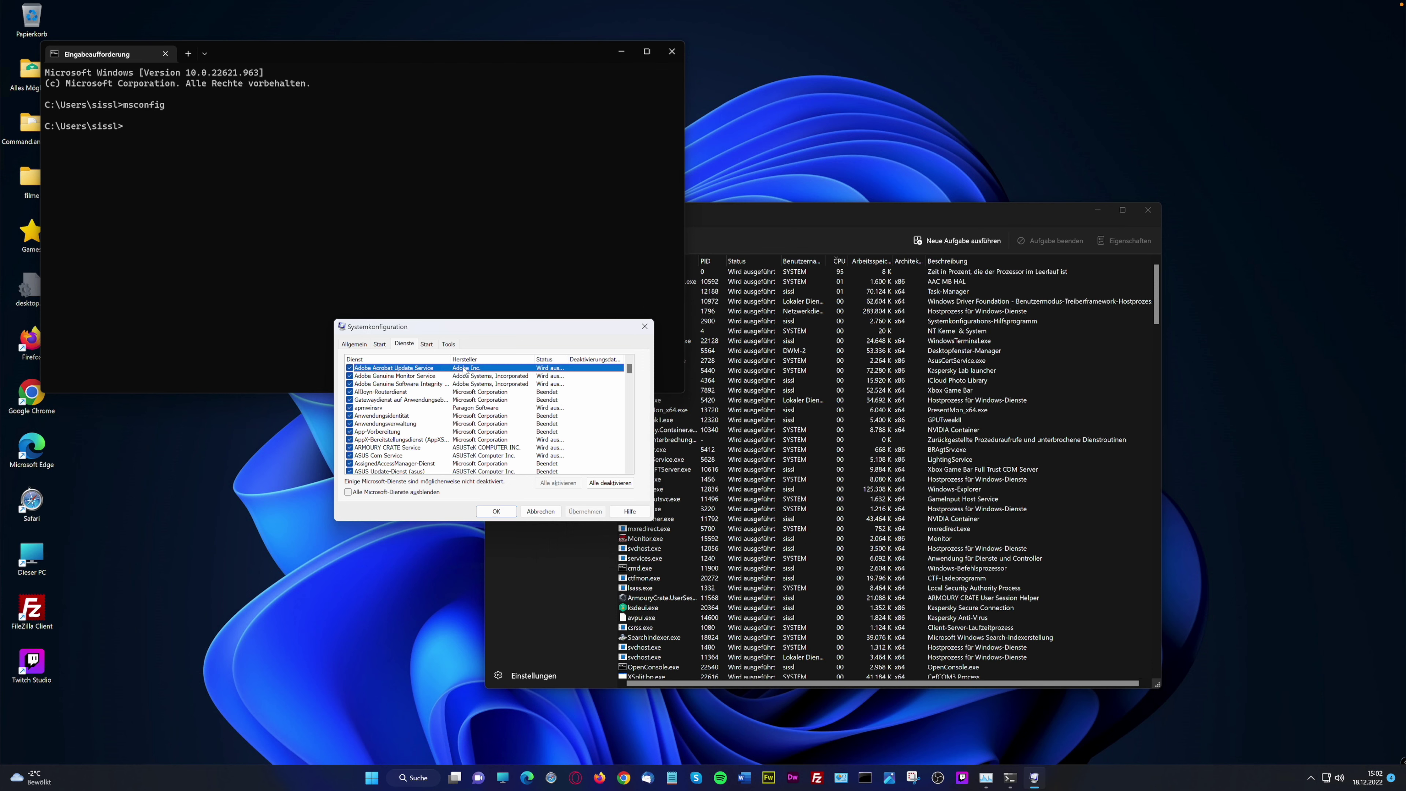
click(449, 345)
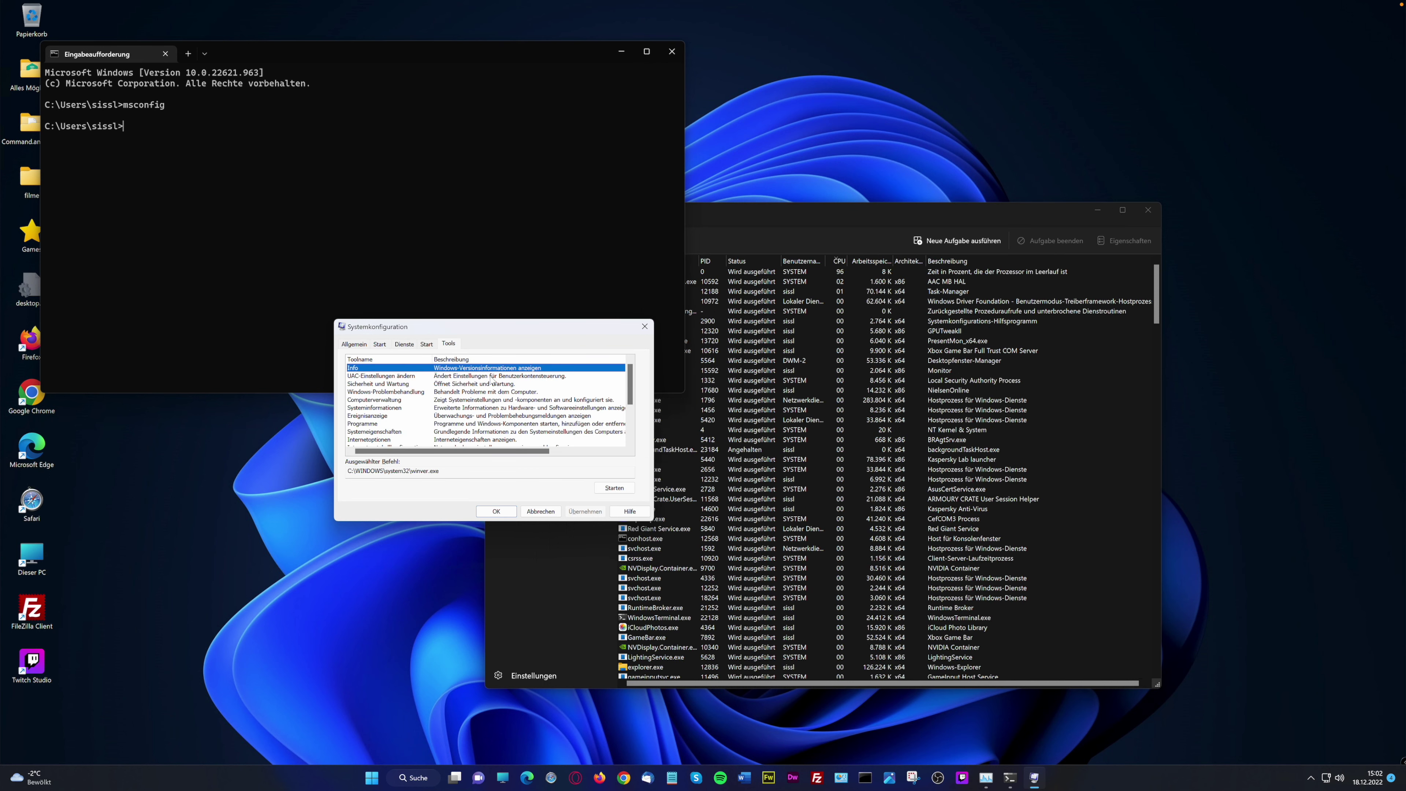
click(490, 377)
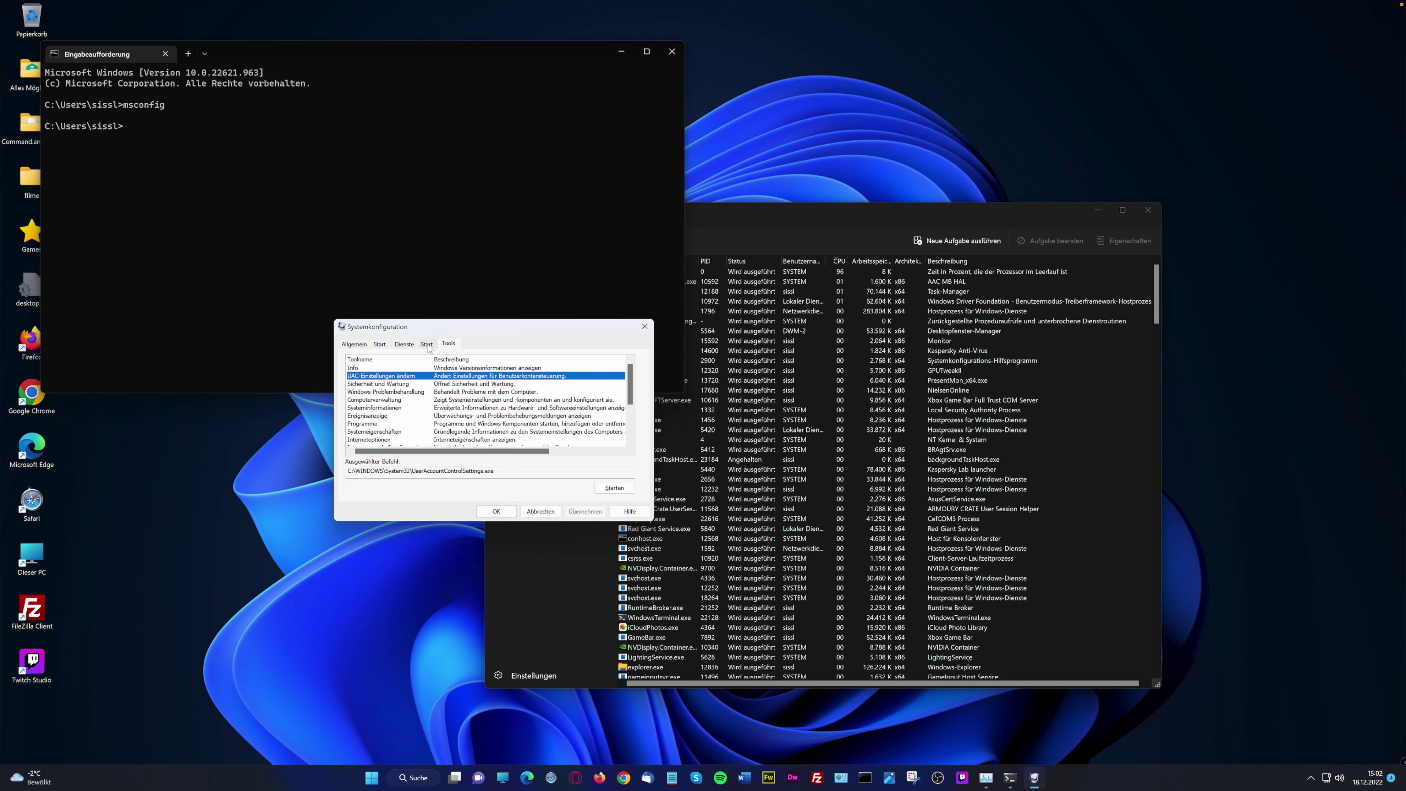
click(410, 345)
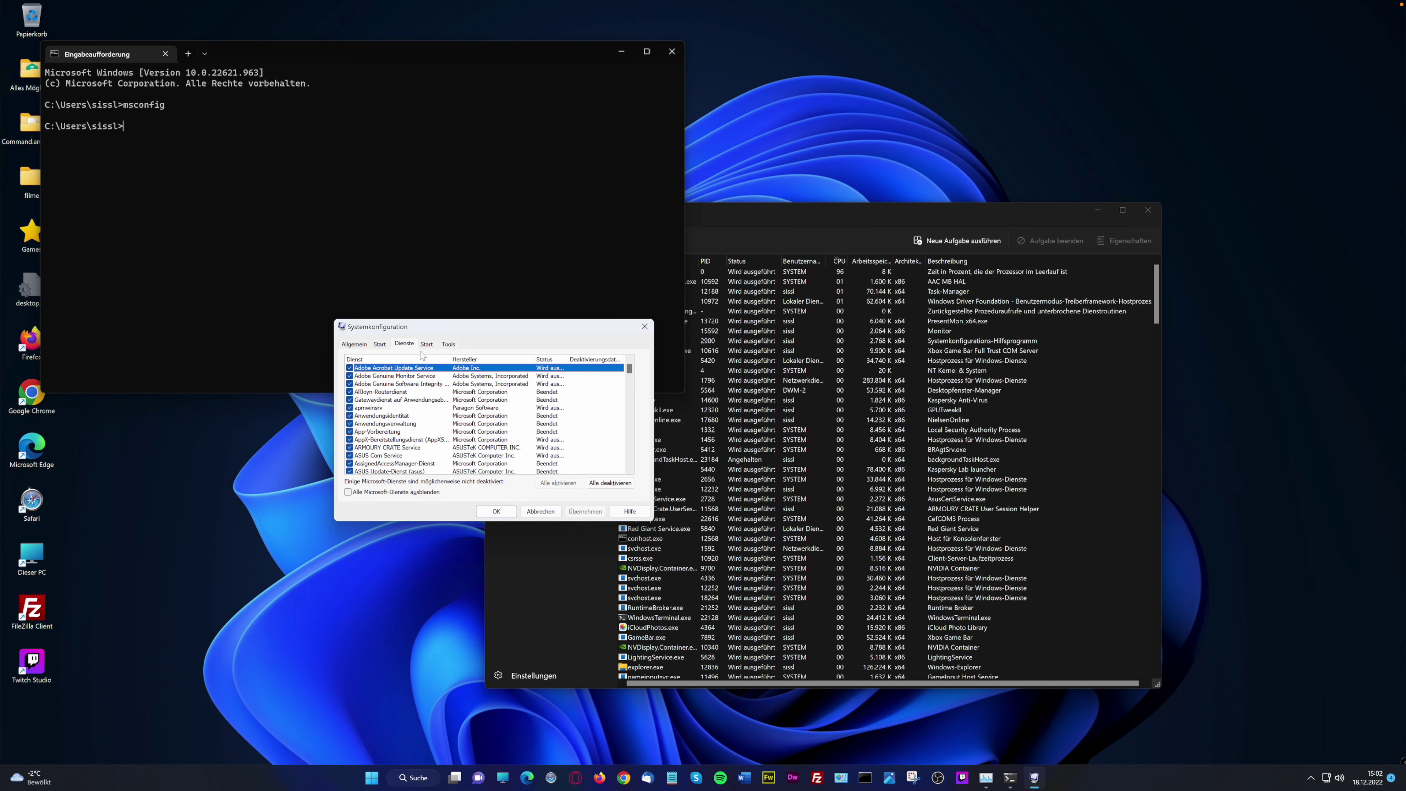
click(349, 368)
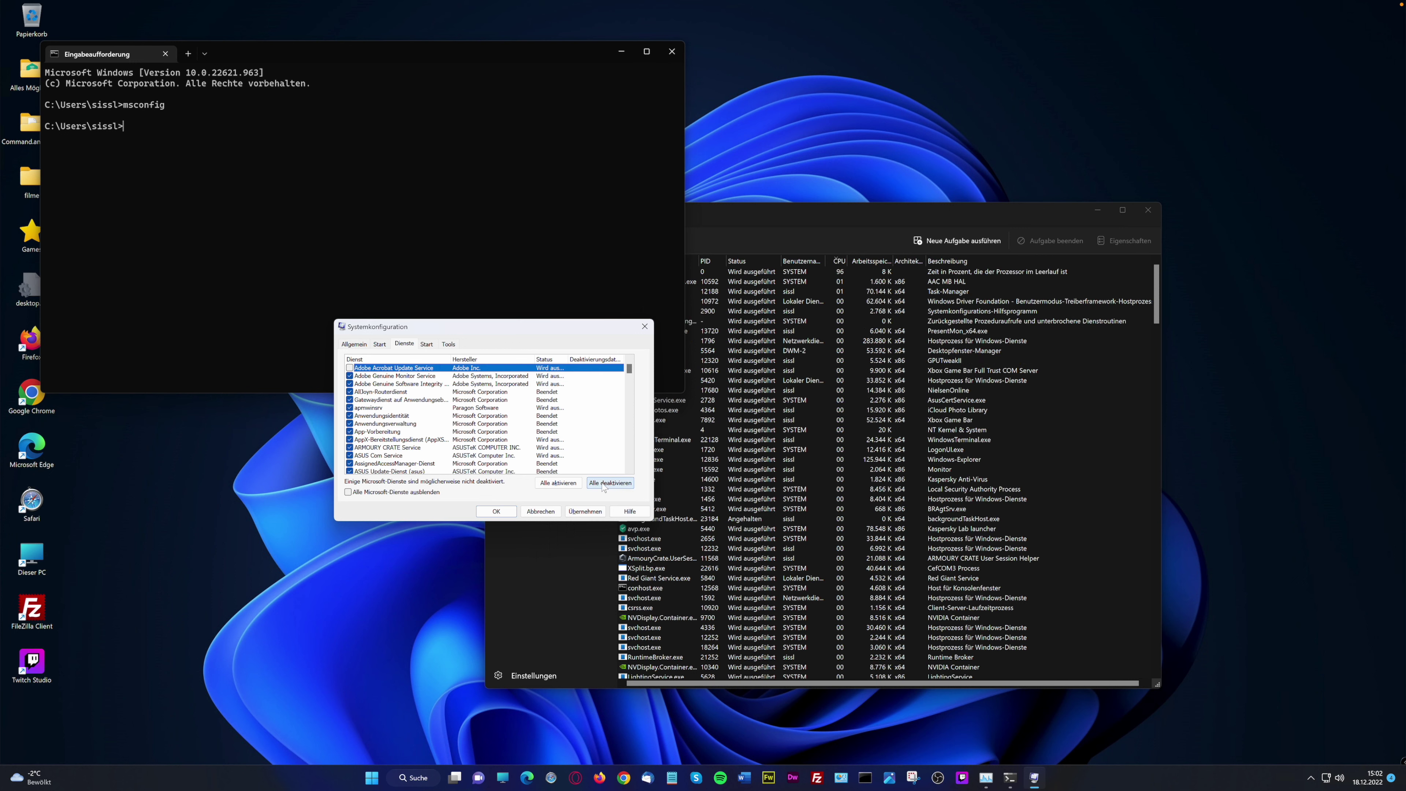
click(348, 492)
click(349, 492)
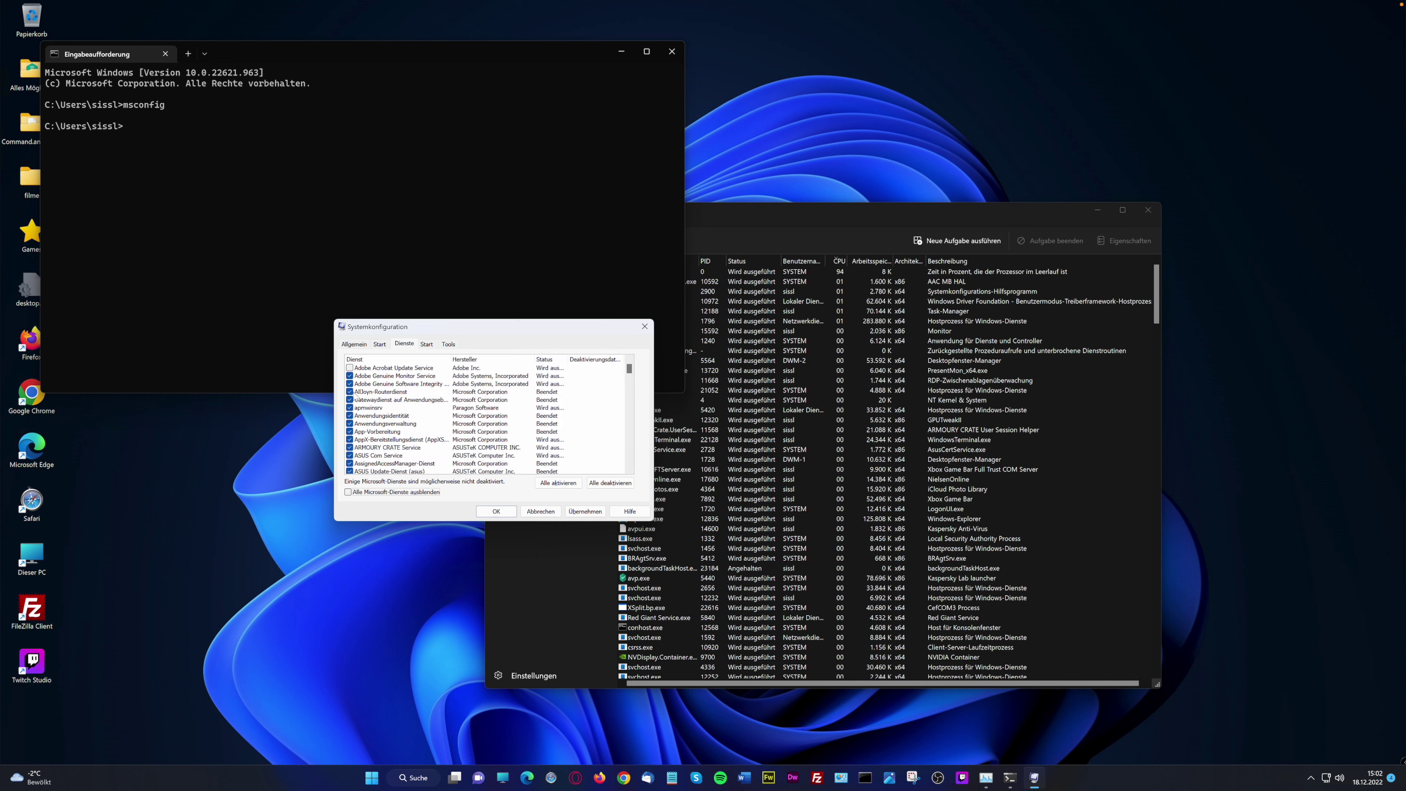
click(348, 491)
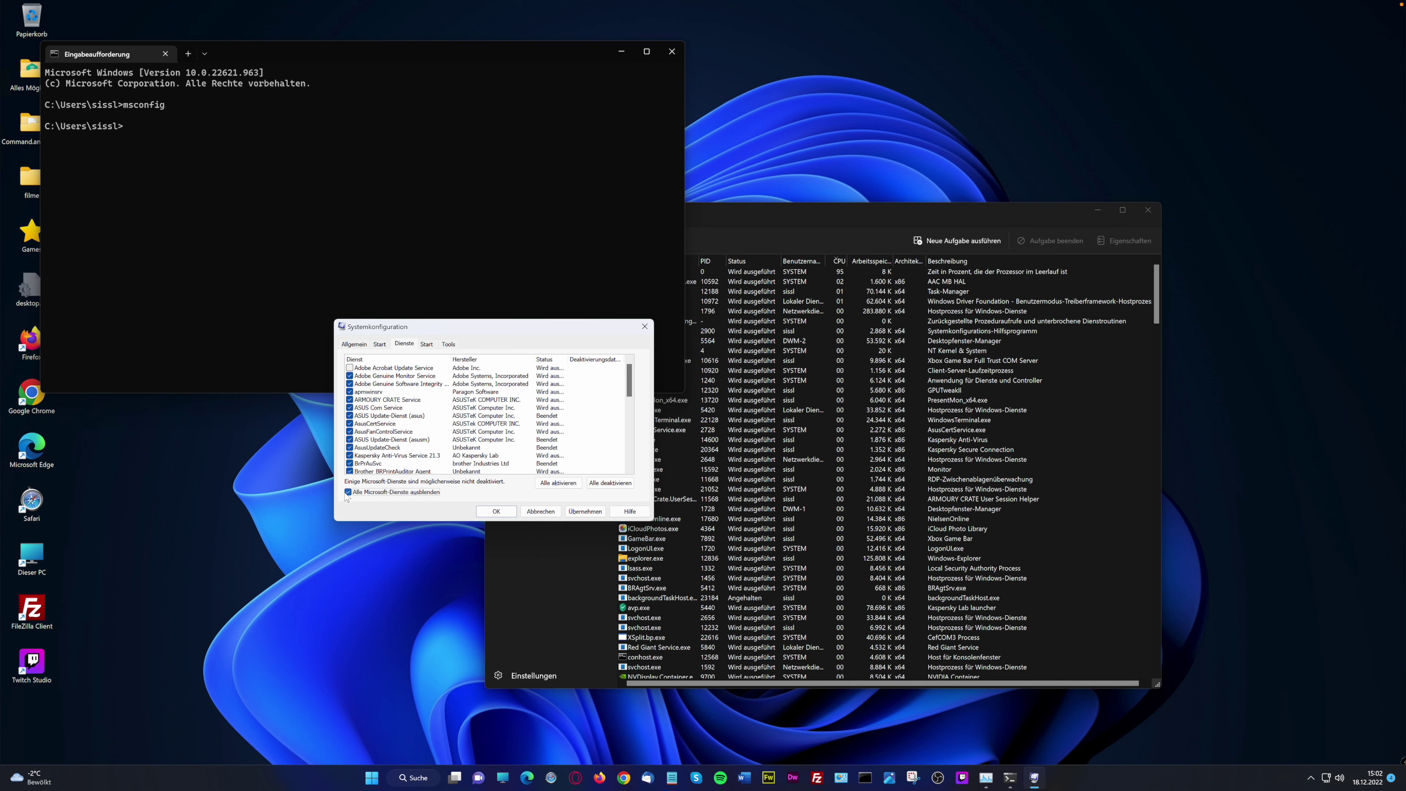
click(348, 491)
scroll(360, 440, down, 10)
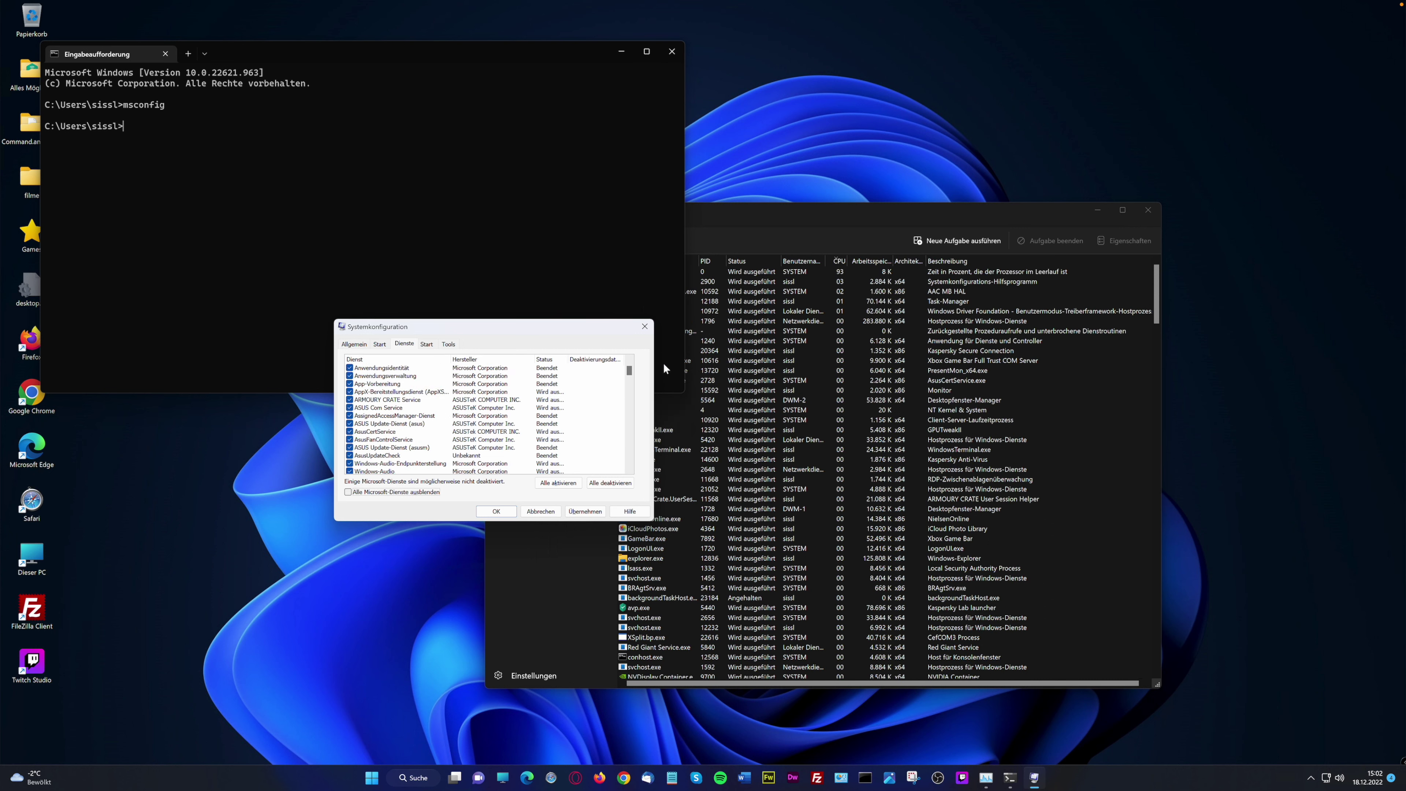
click(629, 447)
click(628, 455)
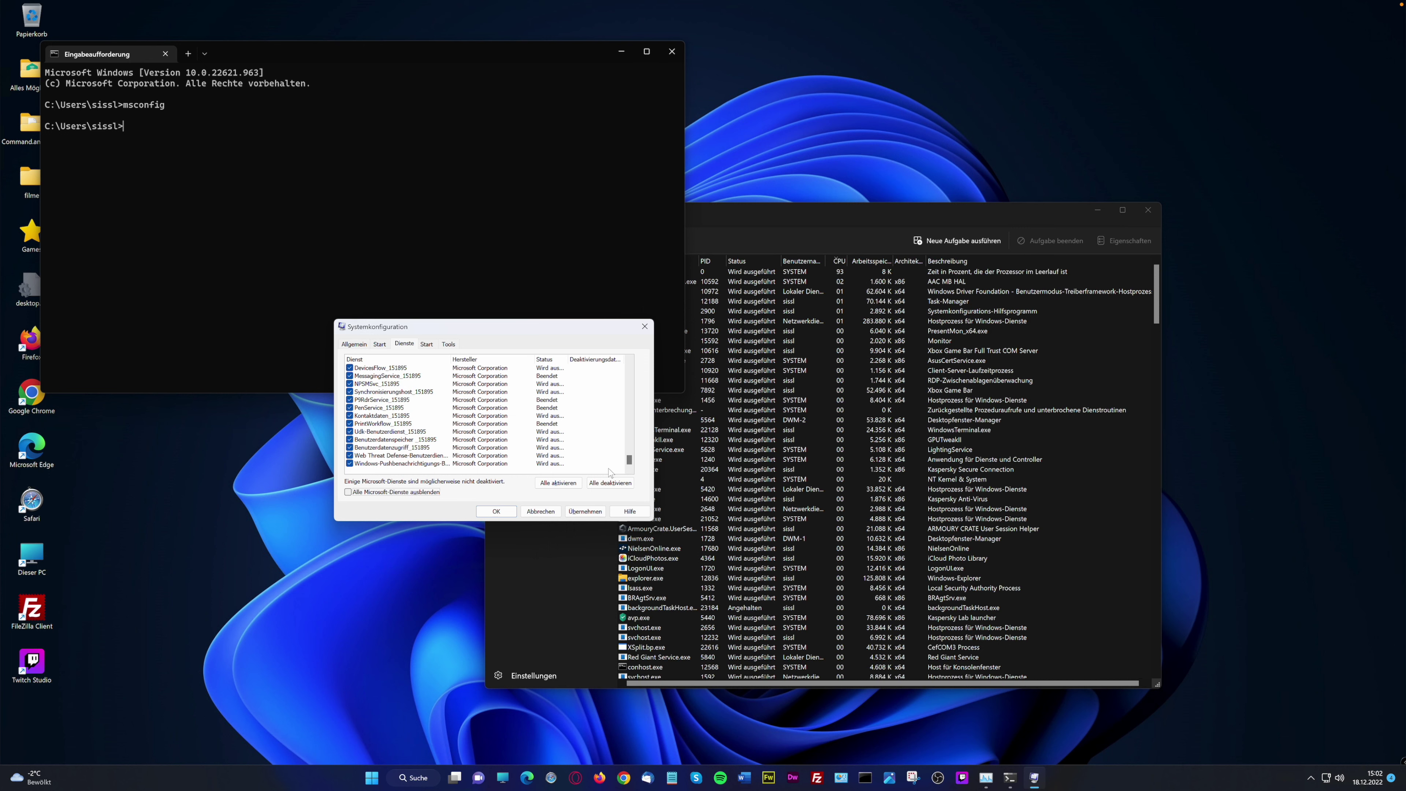
drag(629, 461, 629, 354)
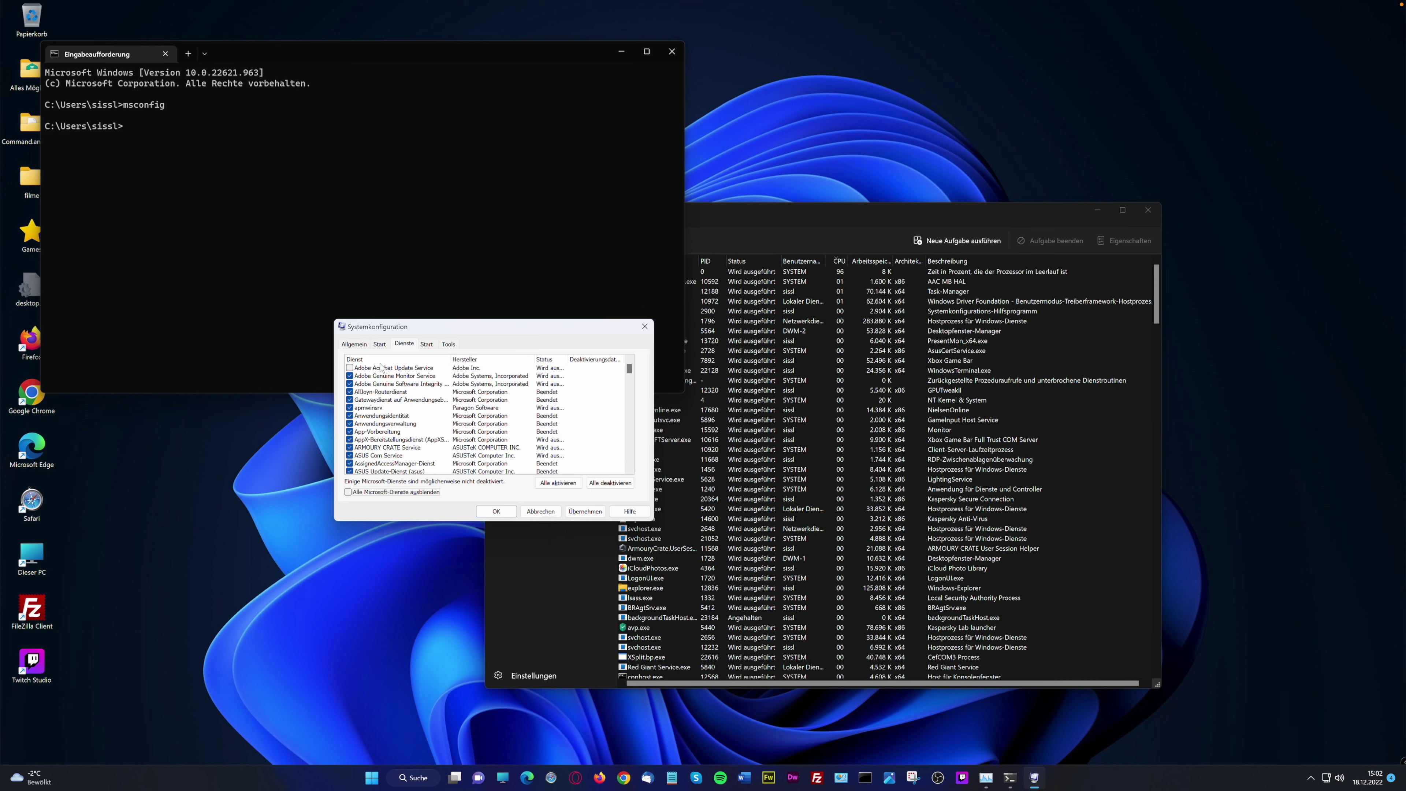
click(391, 368)
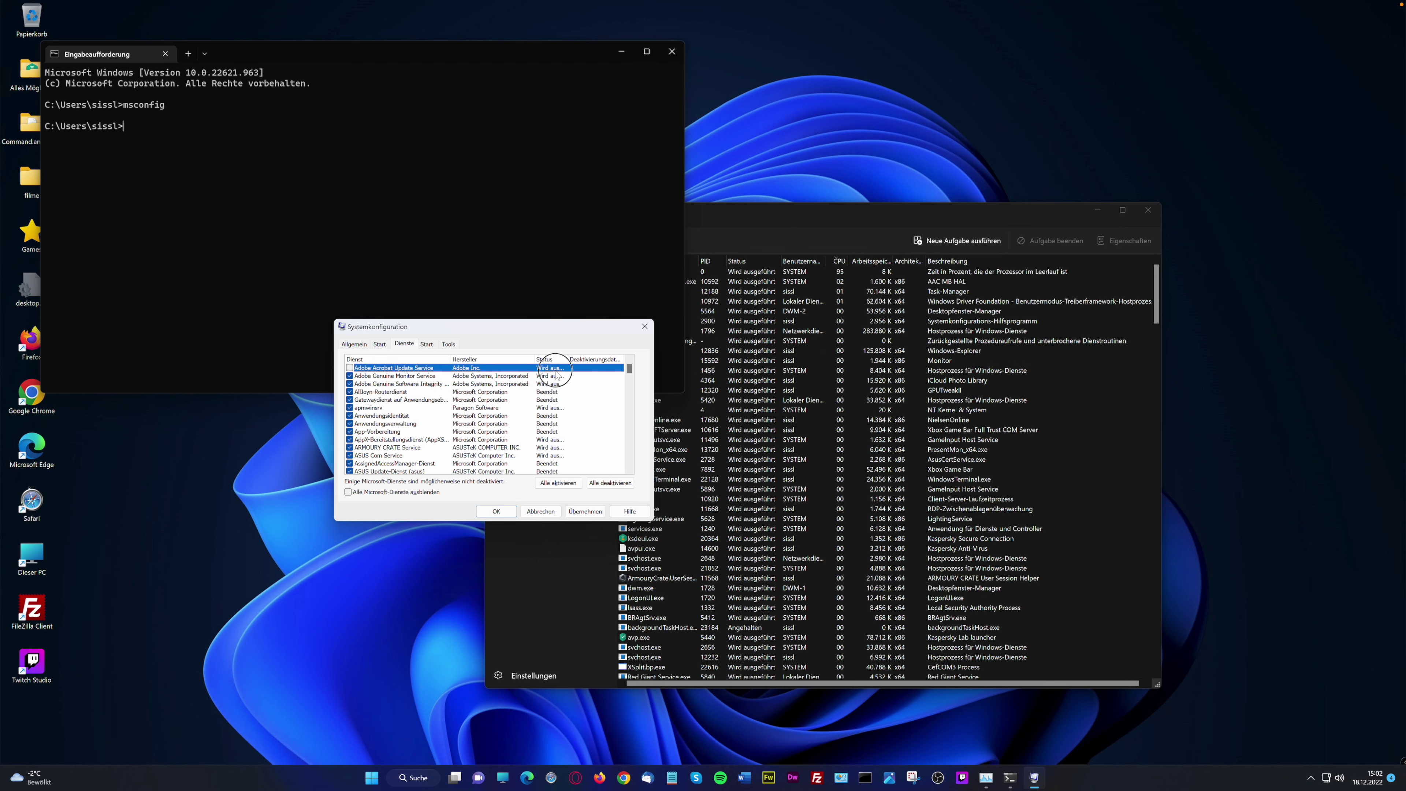
click(496, 391)
click(487, 401)
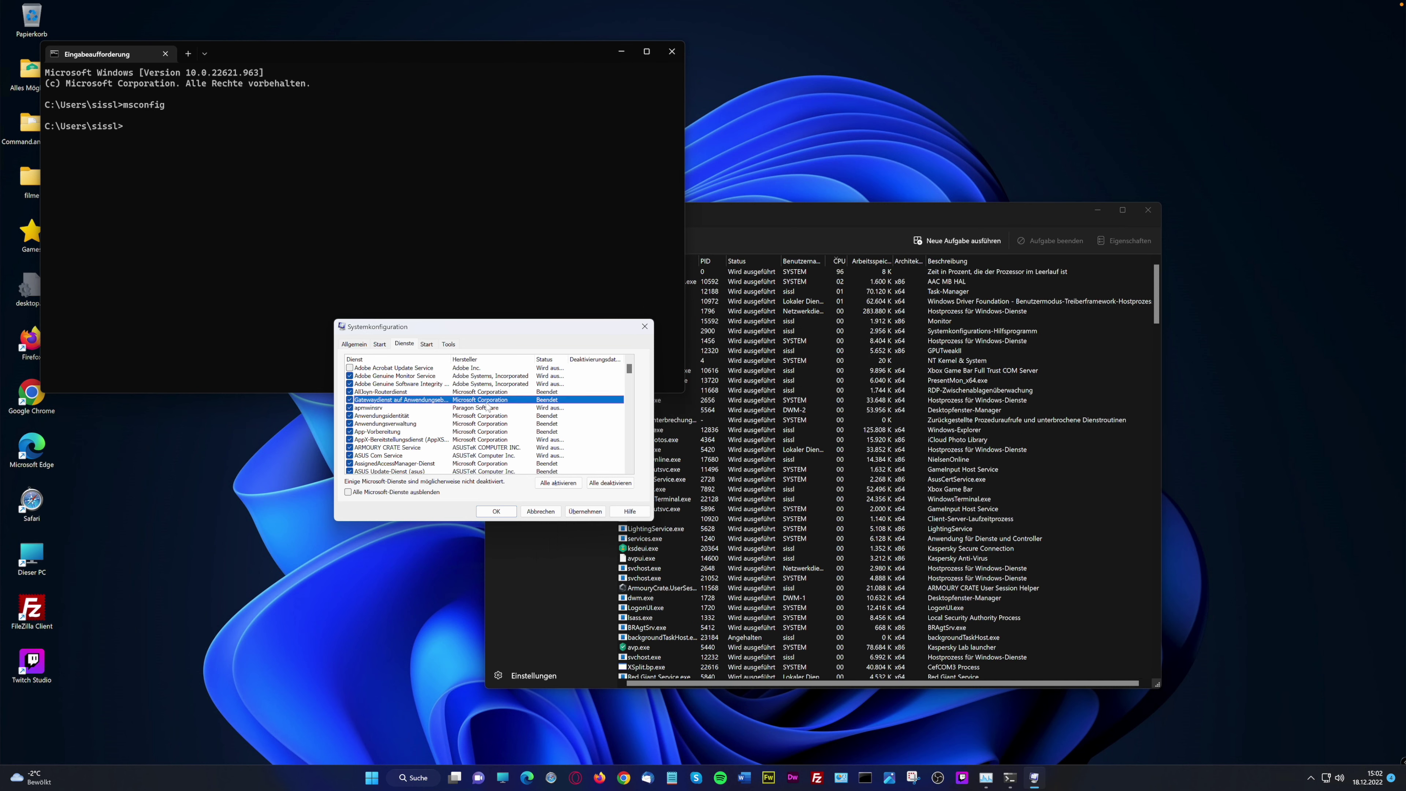
click(486, 408)
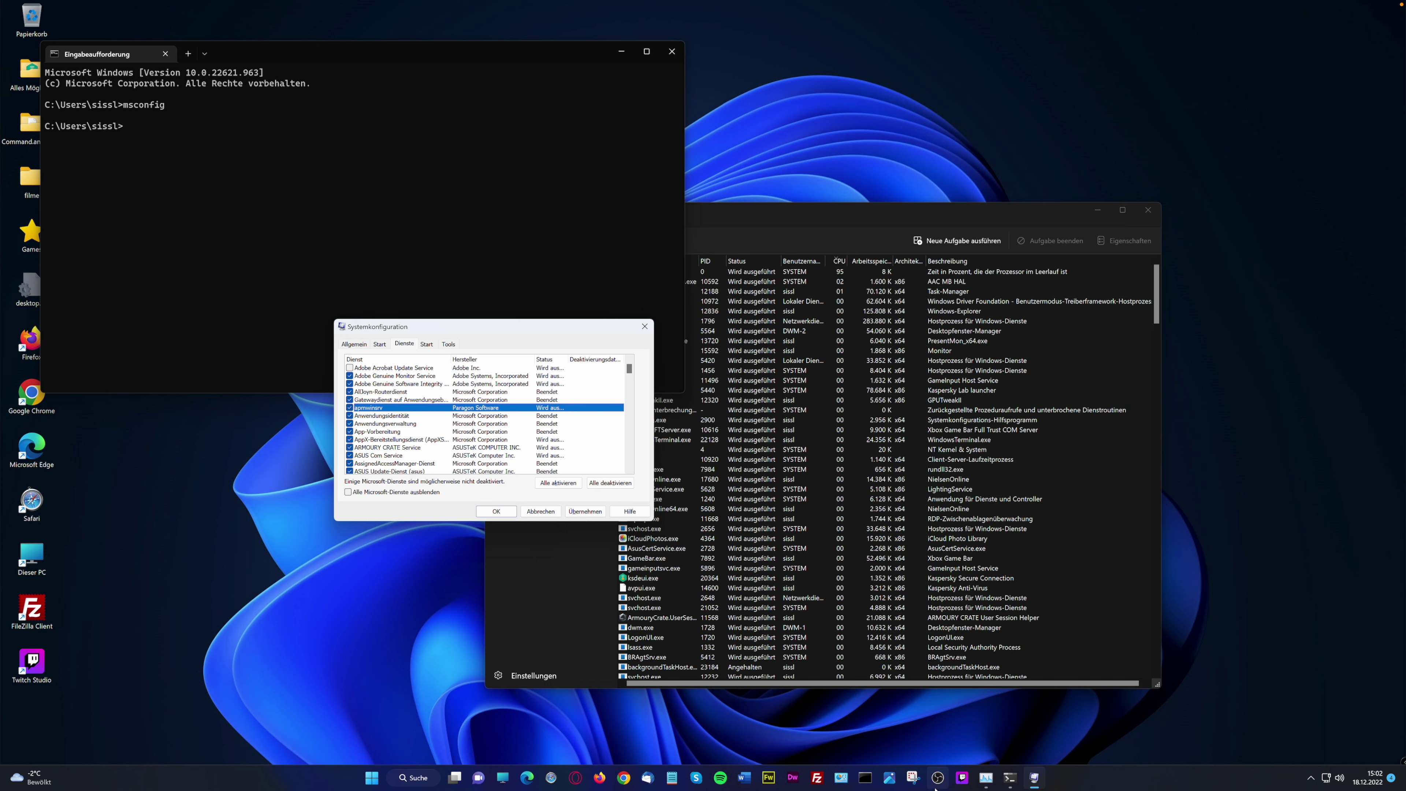
Bring Control Panel forward and open its Windows-Tools folder
click(842, 781)
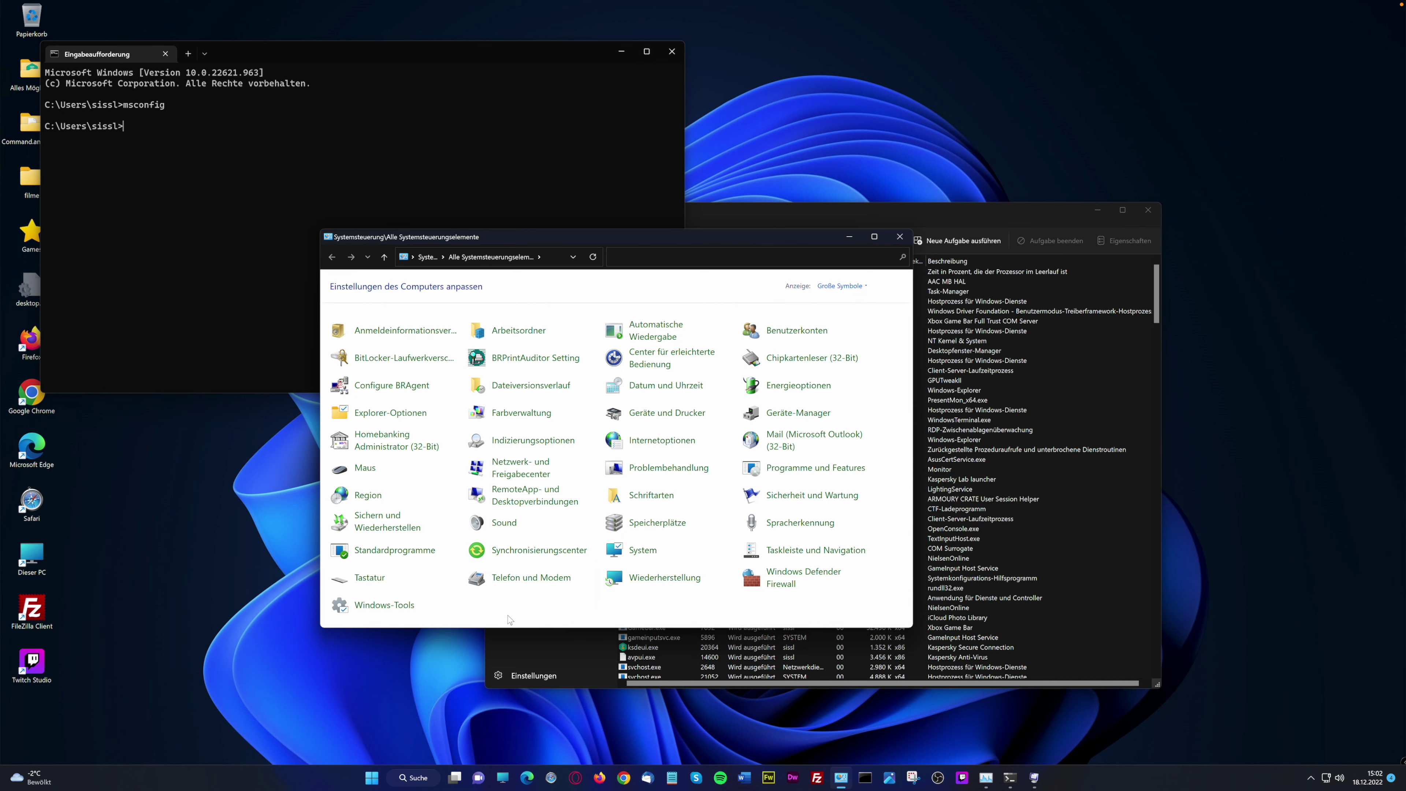
click(396, 605)
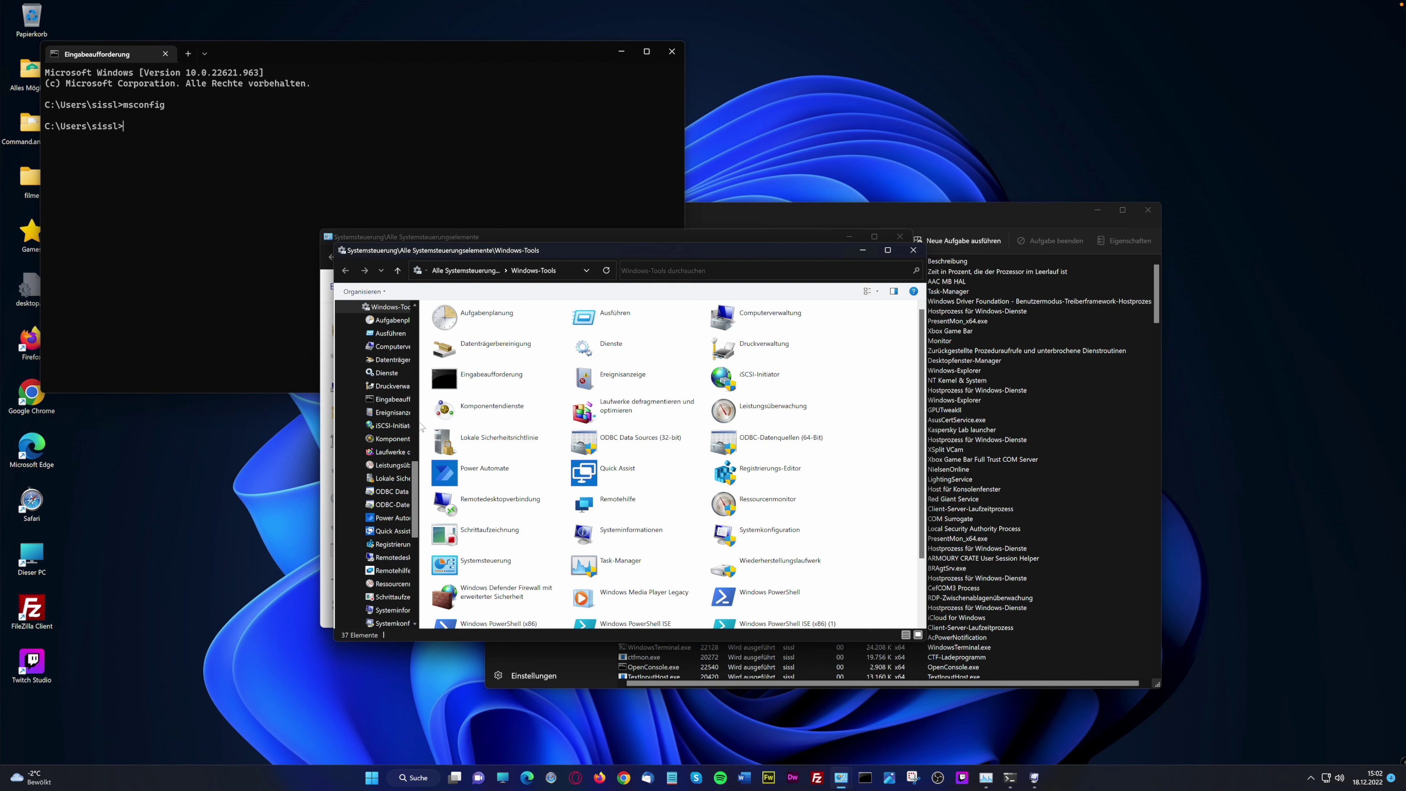
Widen the Windows-Tools navigation pane, scroll the tree and select Komponentendienste
drag(414, 531, 408, 625)
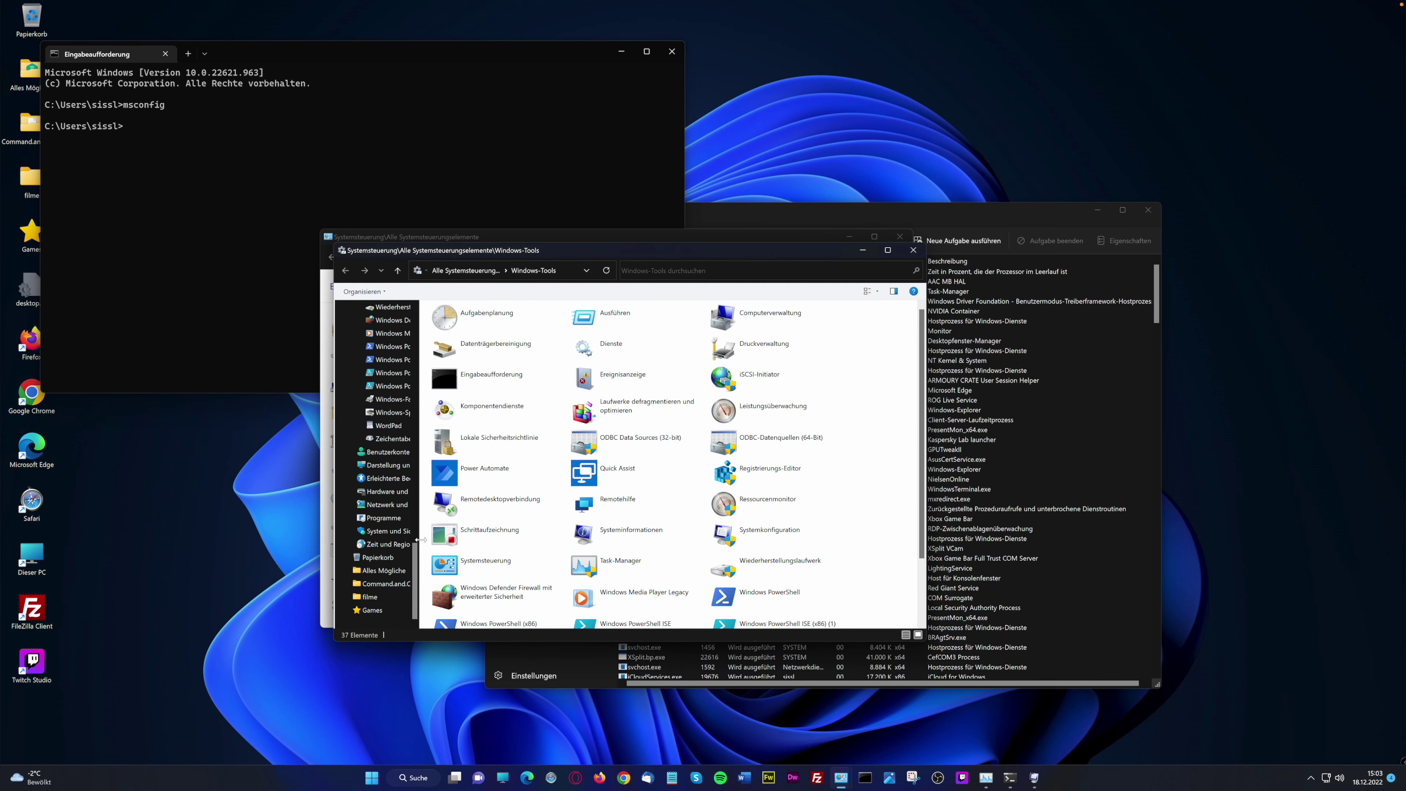
drag(418, 540, 480, 548)
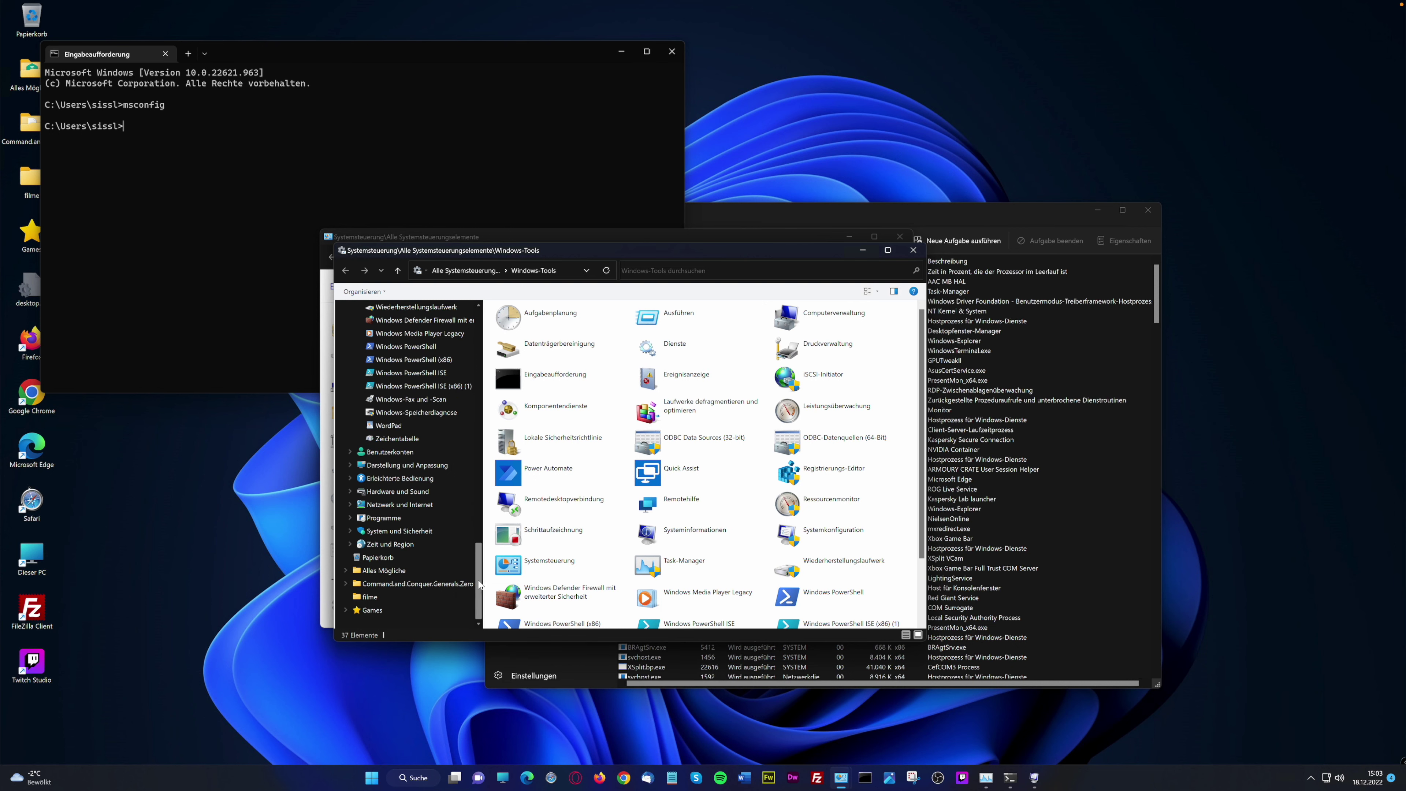
drag(476, 570, 477, 460)
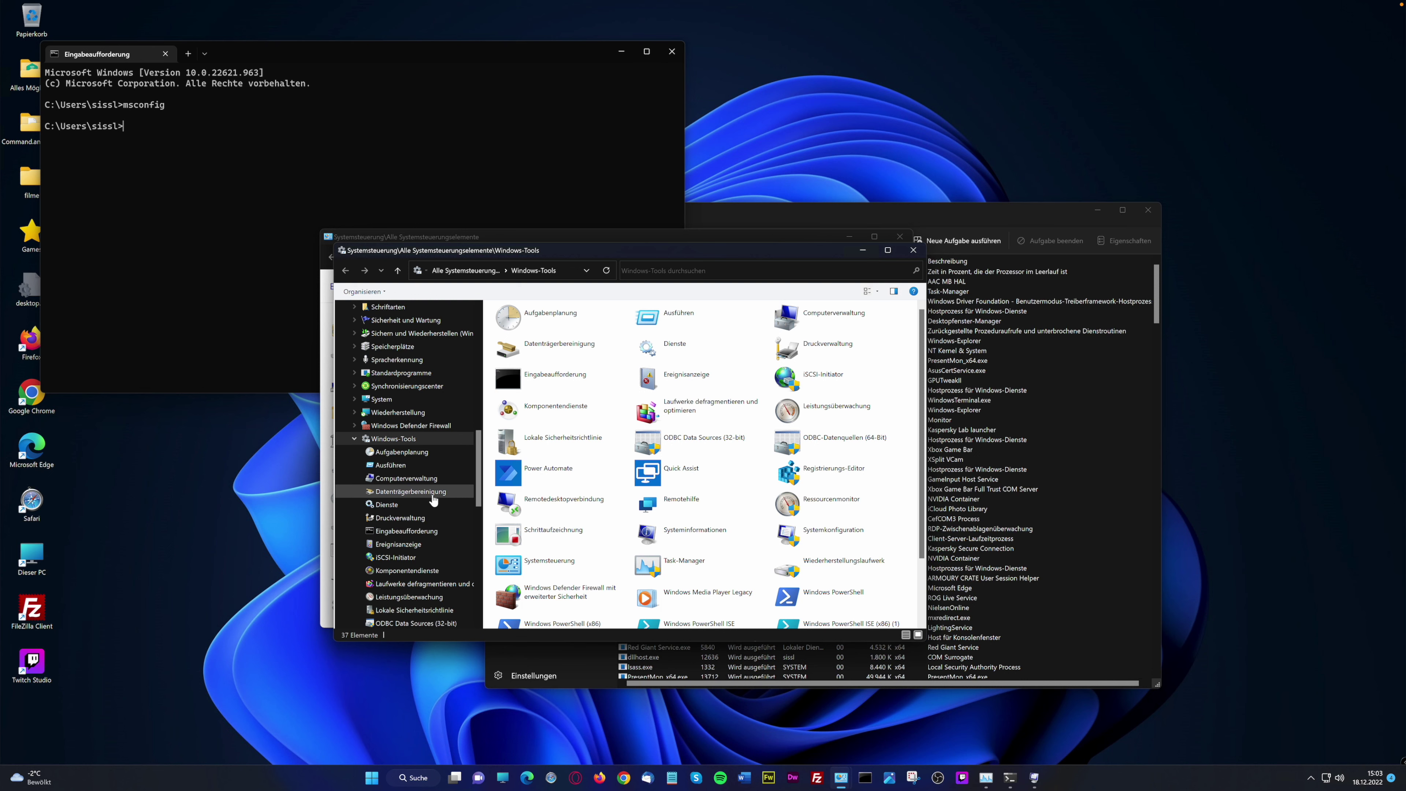
click(437, 578)
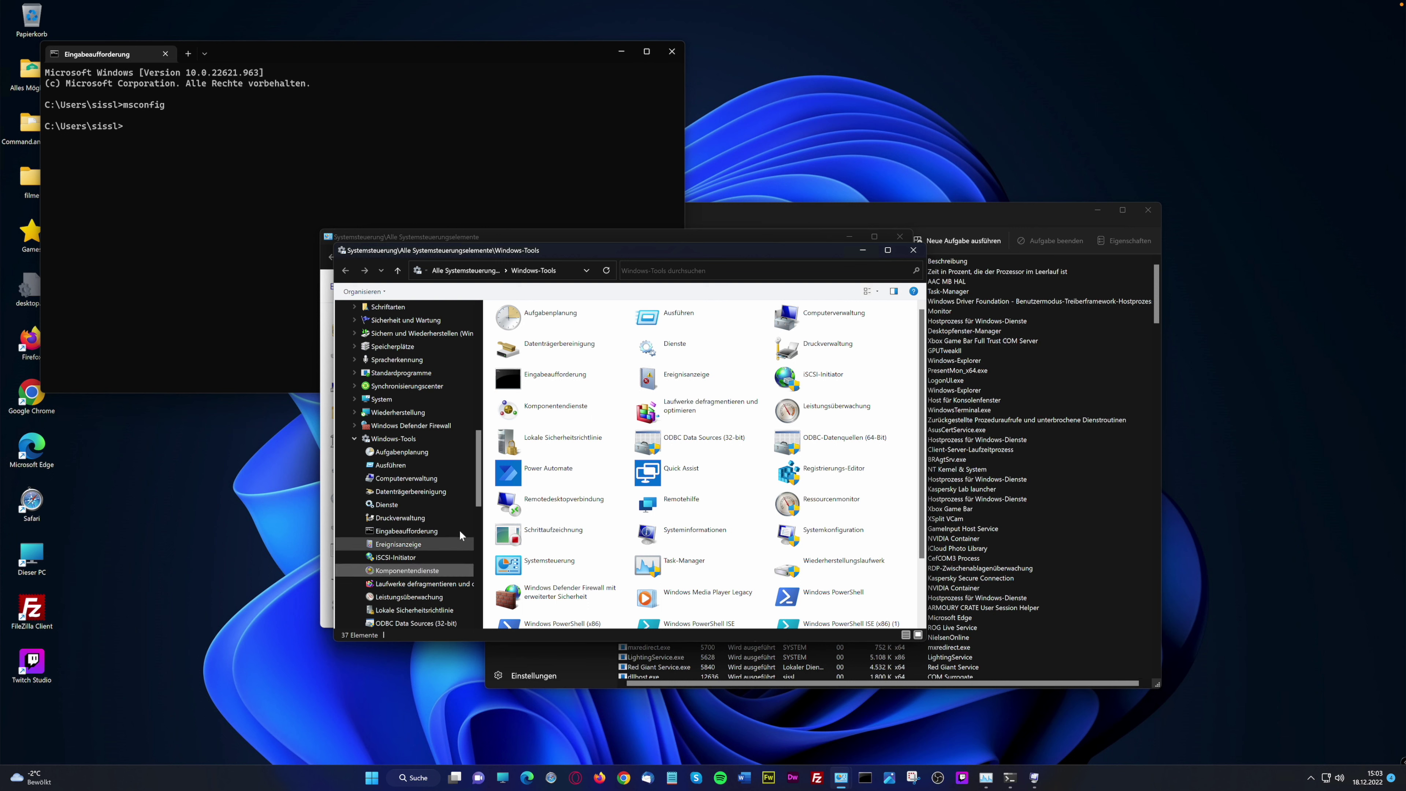
scroll(427, 470, down, 4)
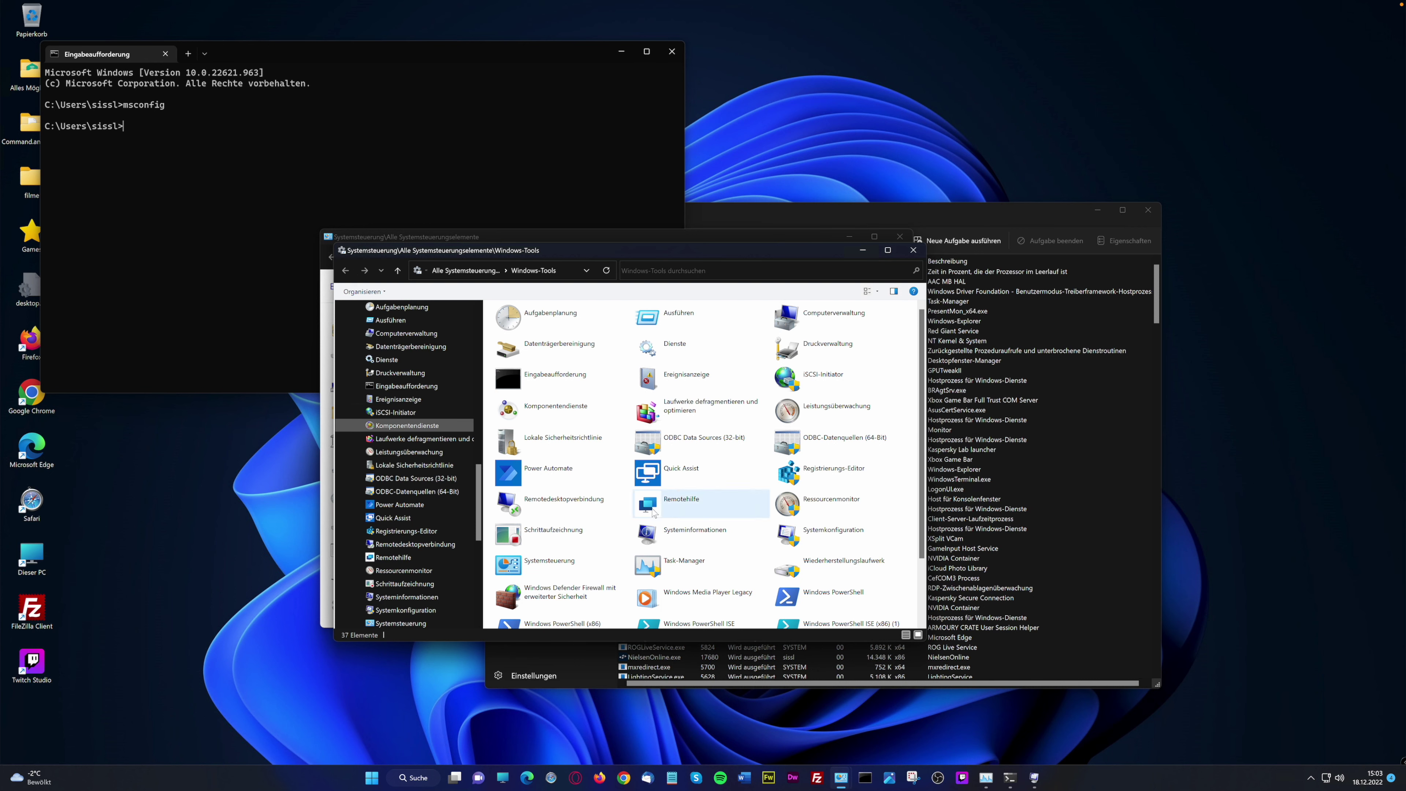
Open Ereignisanzeige to view Windows-Protokolle, then close it and the Windows-Tools window
double_click(697, 379)
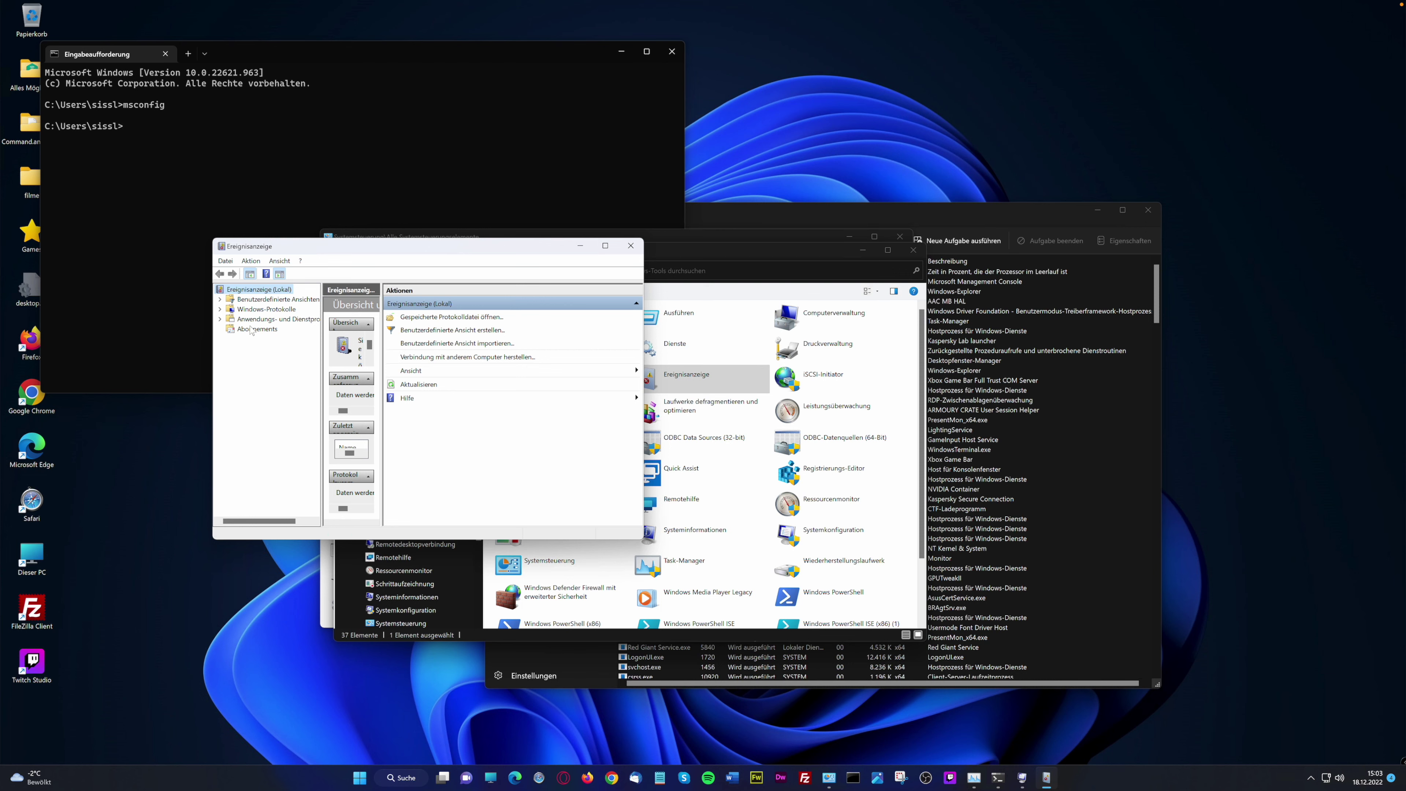
click(258, 311)
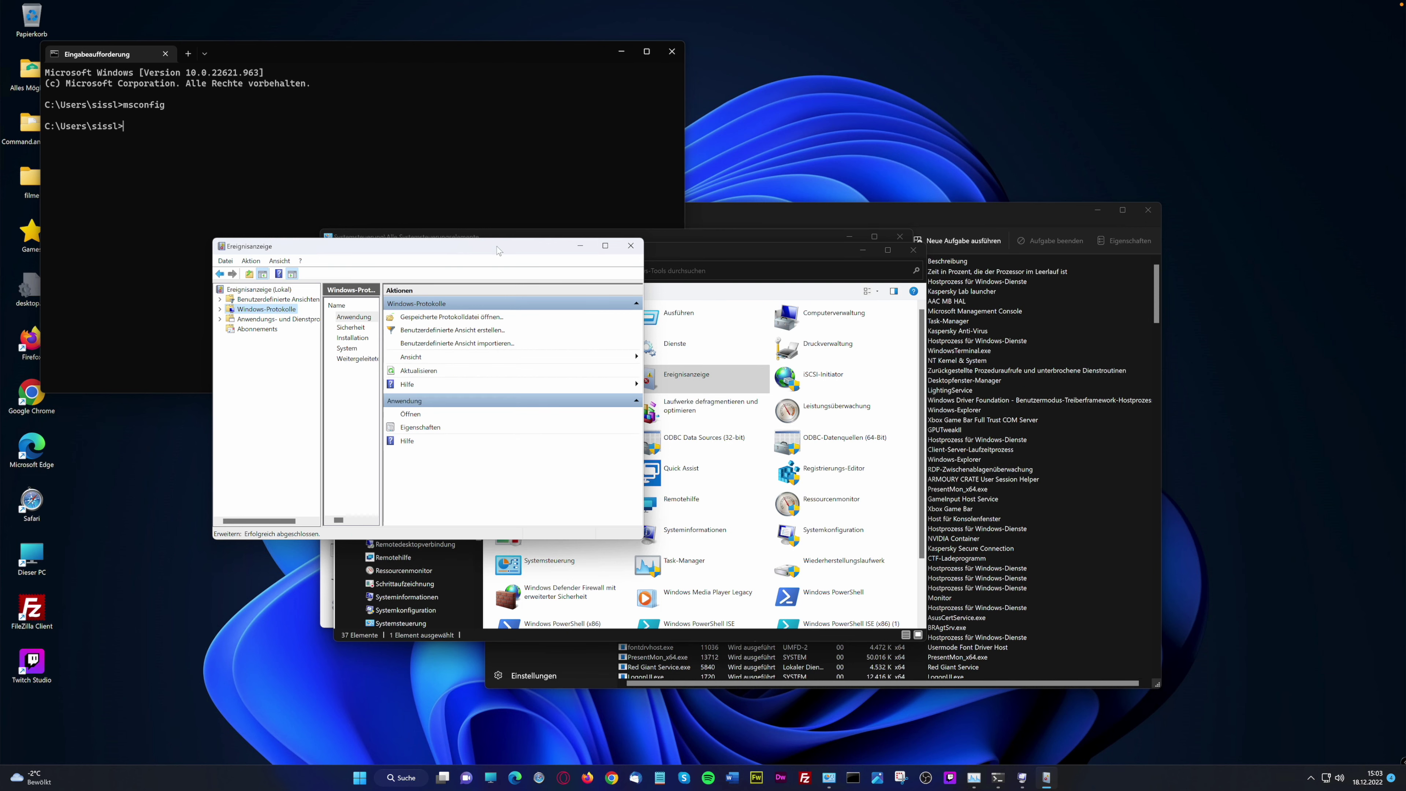
click(635, 248)
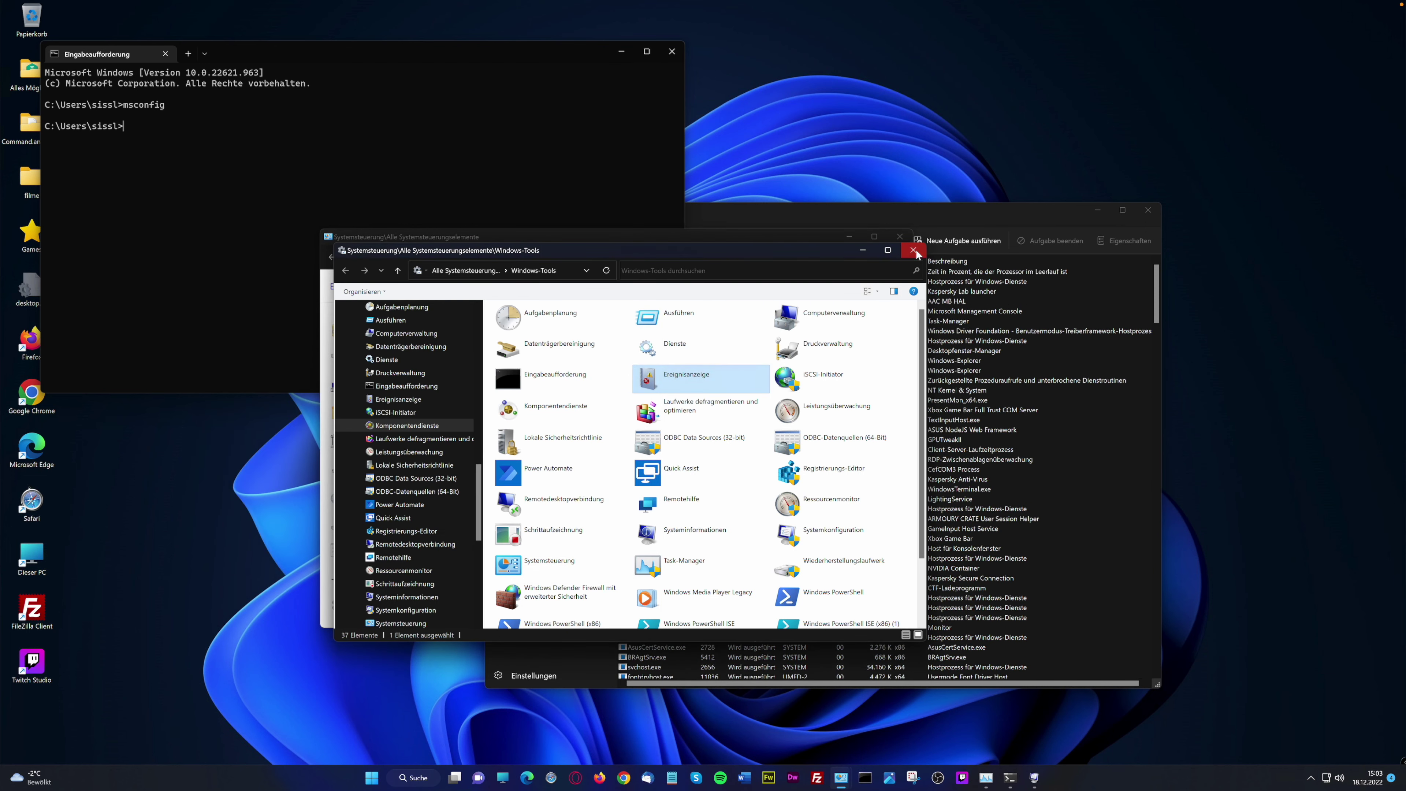
click(913, 250)
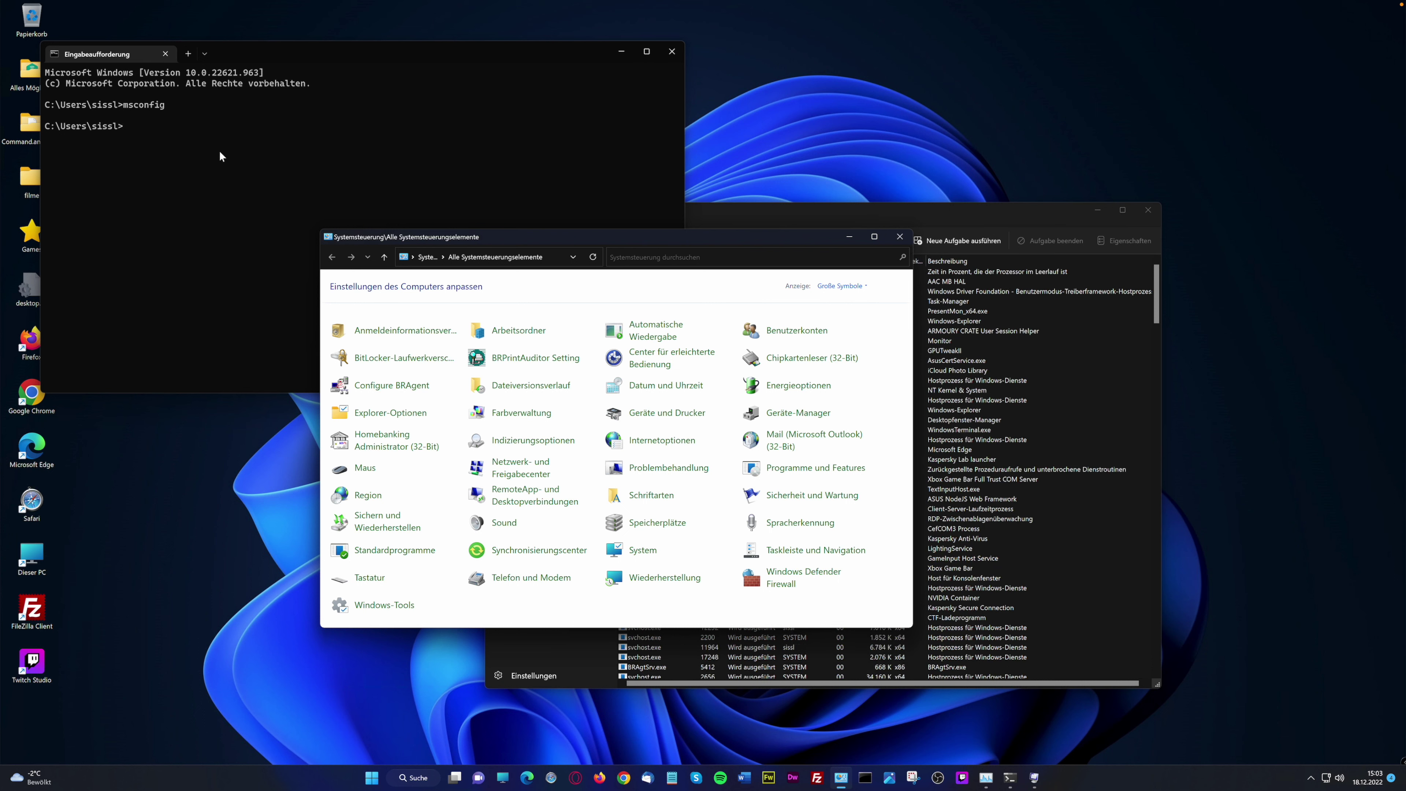
Run msconfig from the Command Prompt and tick Adobe Acrobat Update Service
click(188, 142)
text(ms)
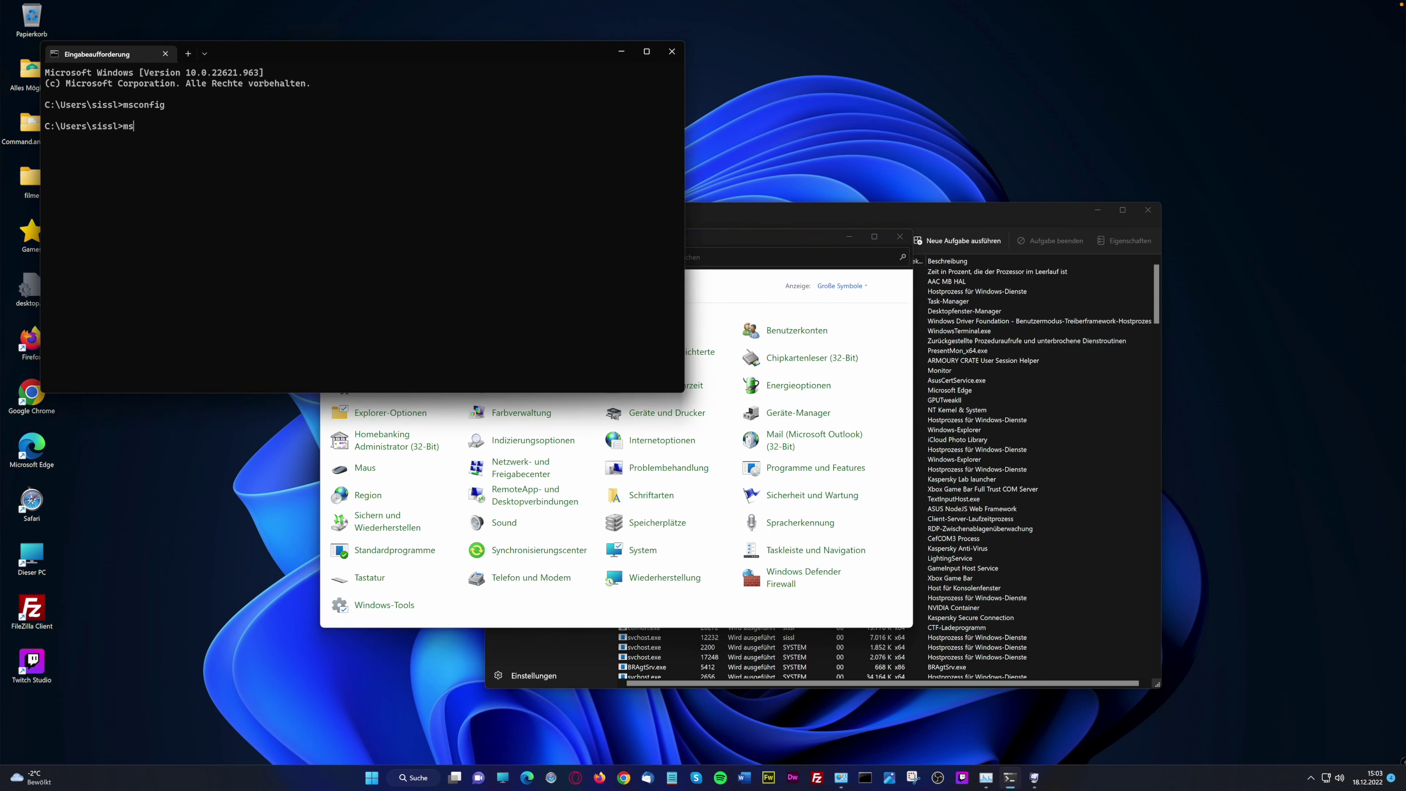
text(config)
key(Return)
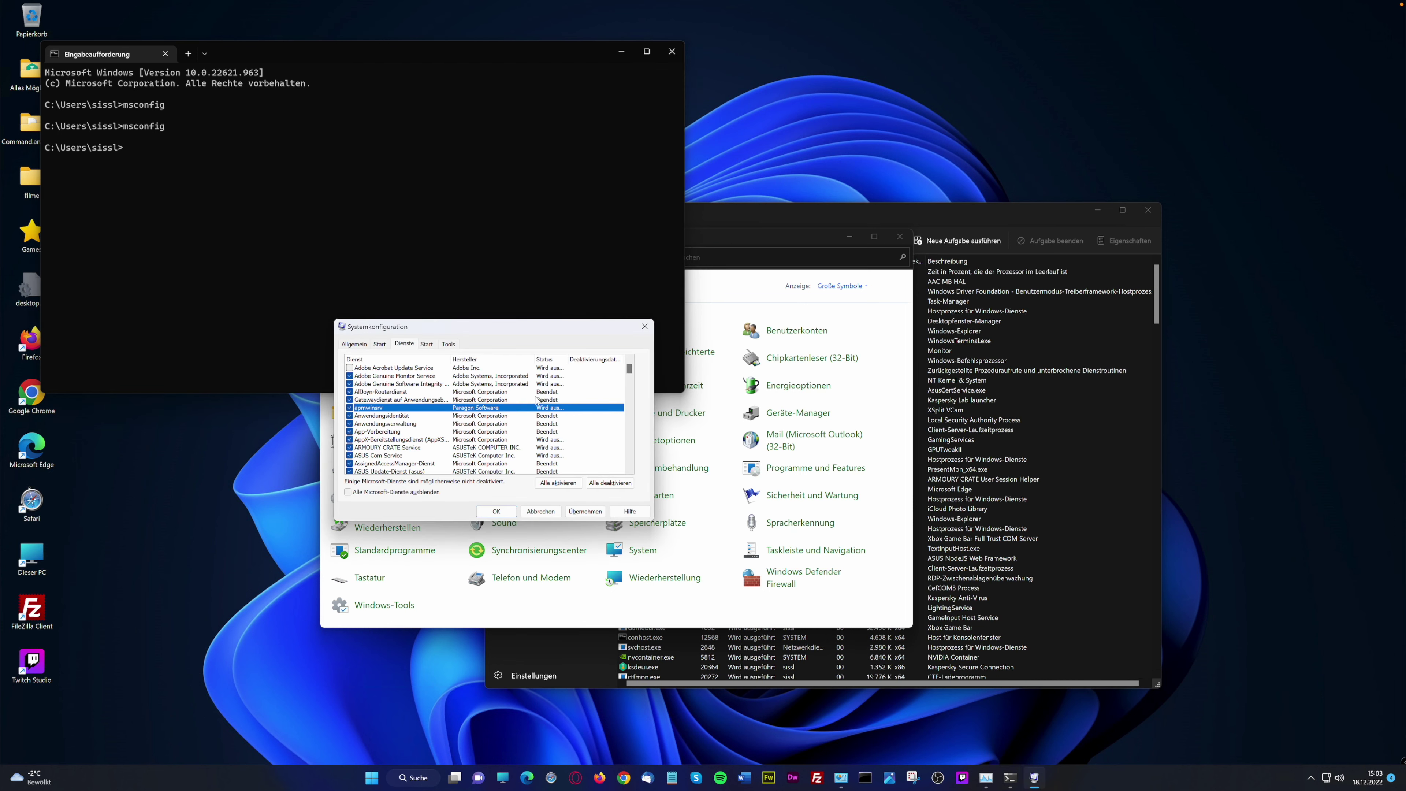
click(350, 369)
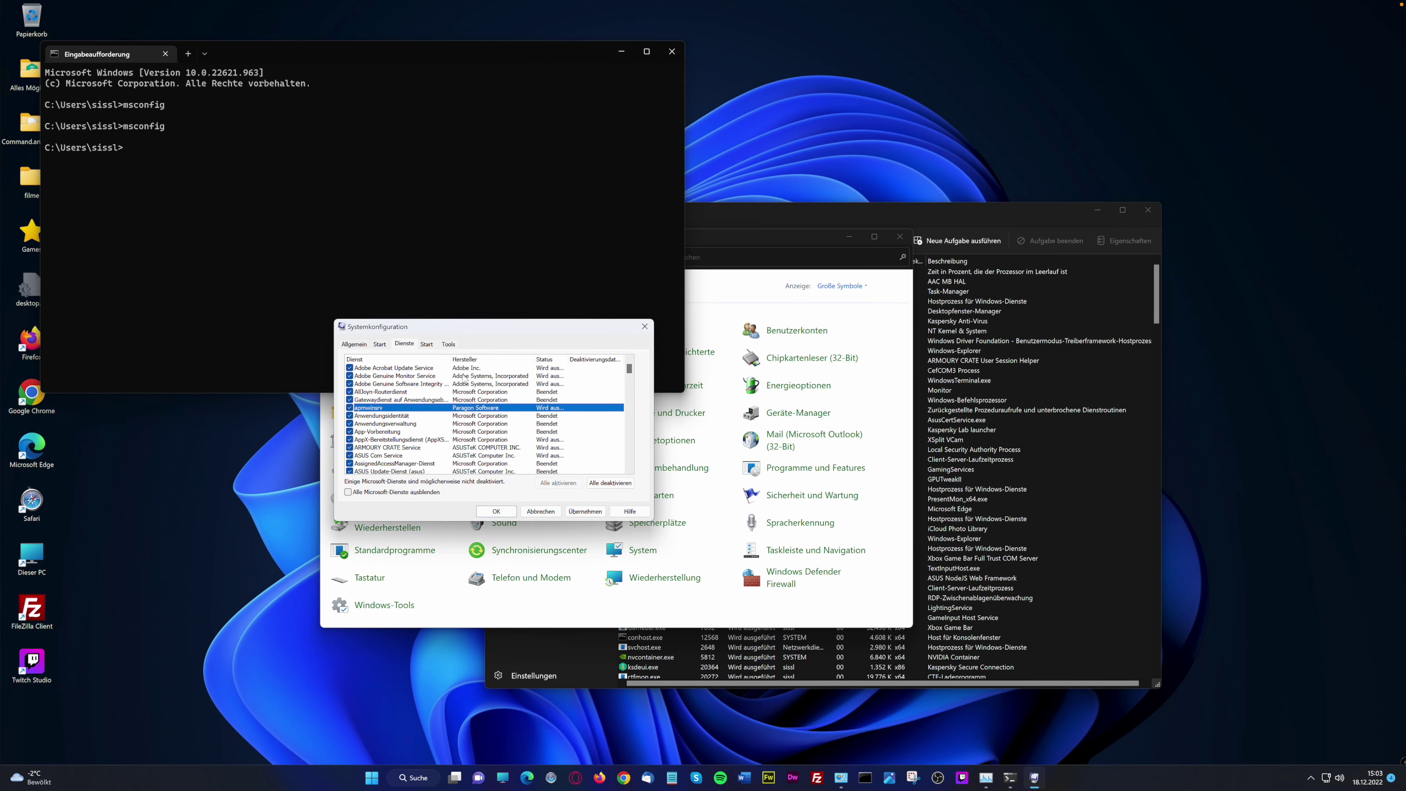
Glance at the Start tab, widen the services Status column, and return to Control Panel
drag(629, 369, 629, 355)
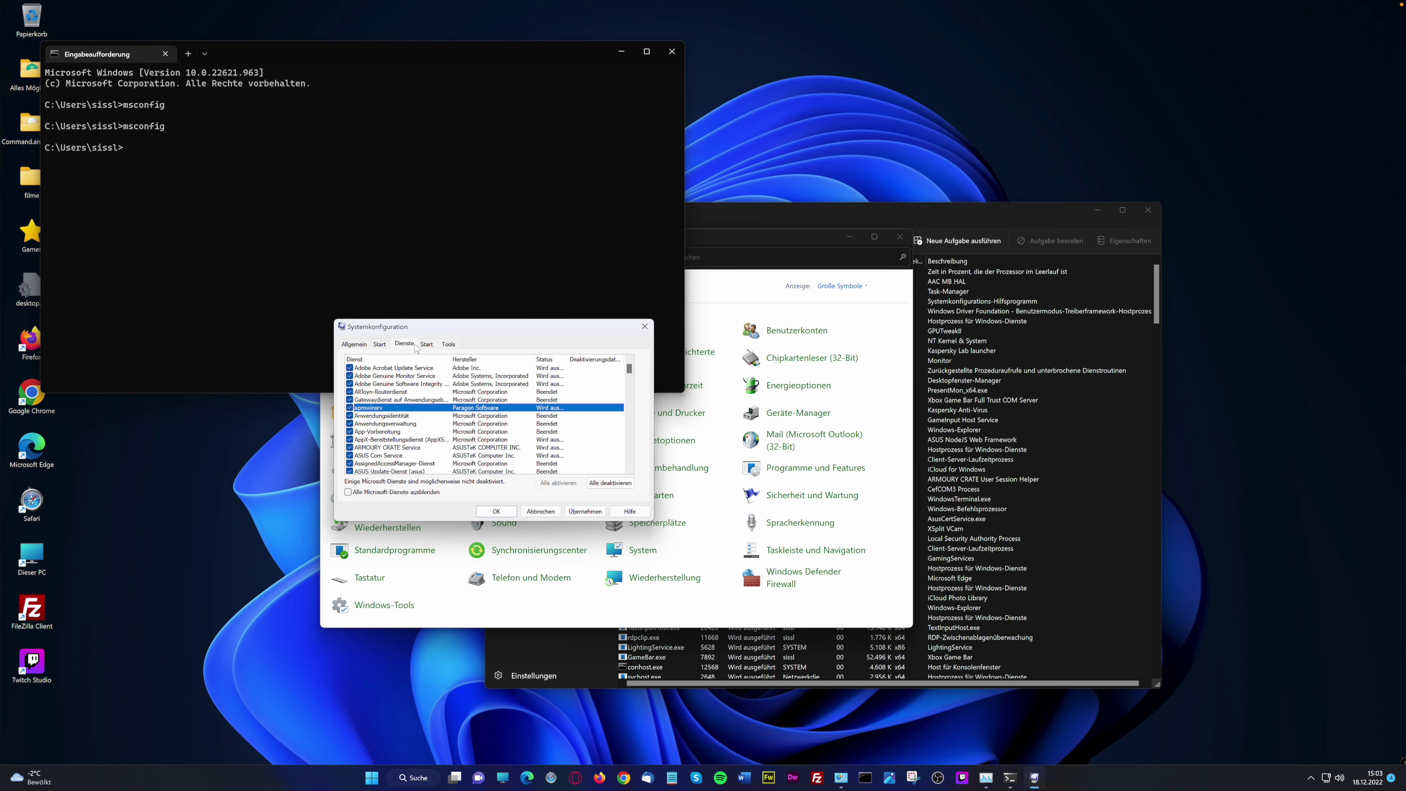
click(429, 346)
click(412, 346)
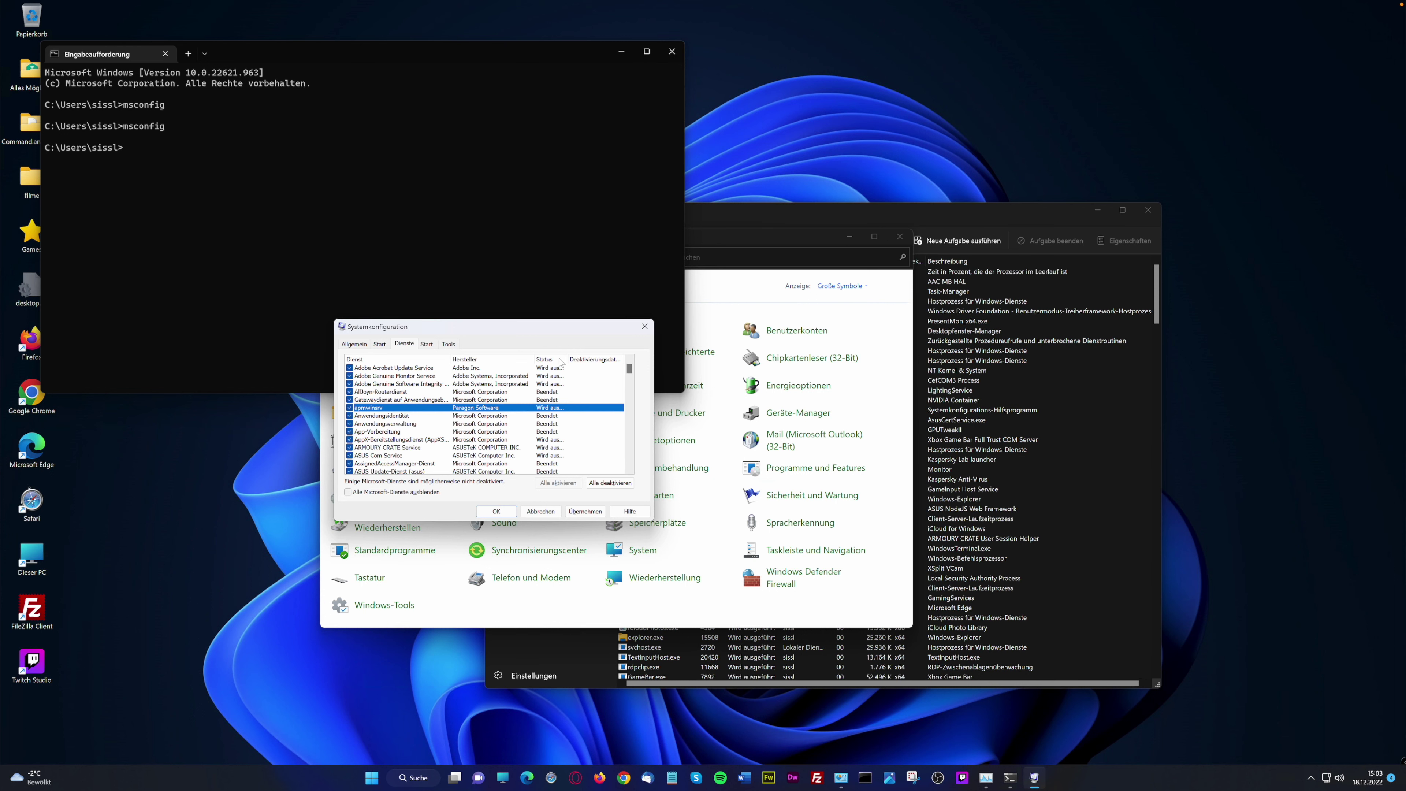
drag(567, 359, 588, 359)
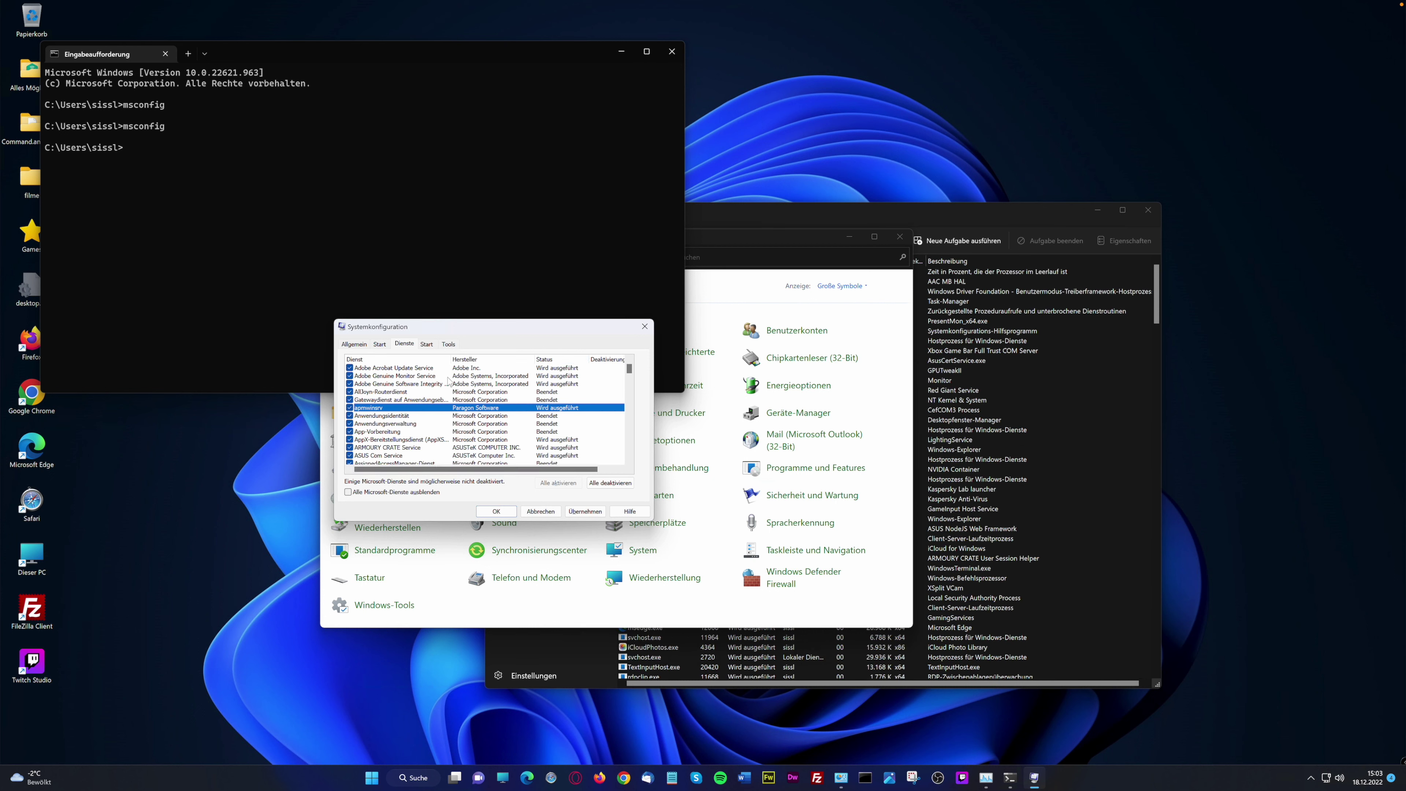
click(686, 605)
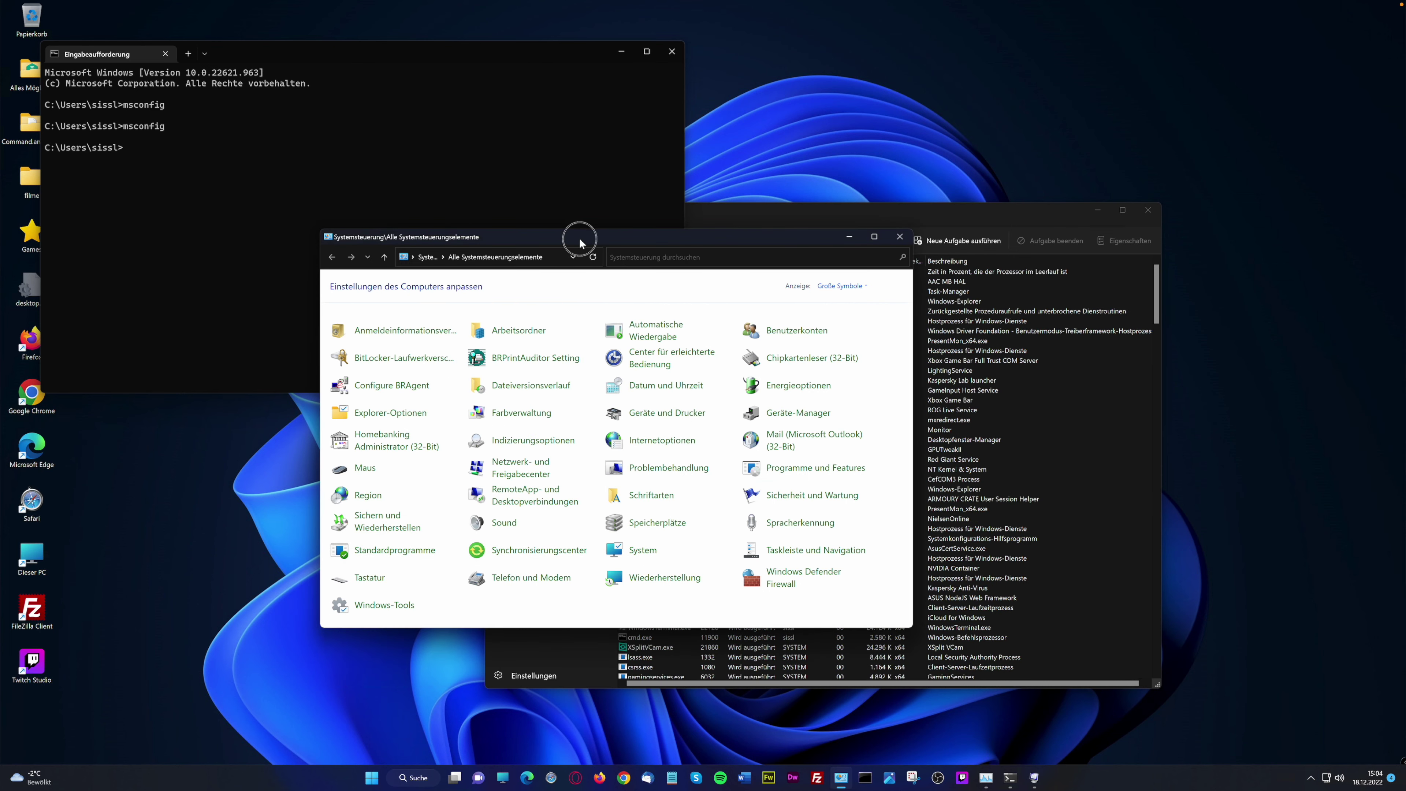
Move Control Panel up-left, reopen Windows-Tools and stretch its window to four columns
drag(580, 242, 401, 232)
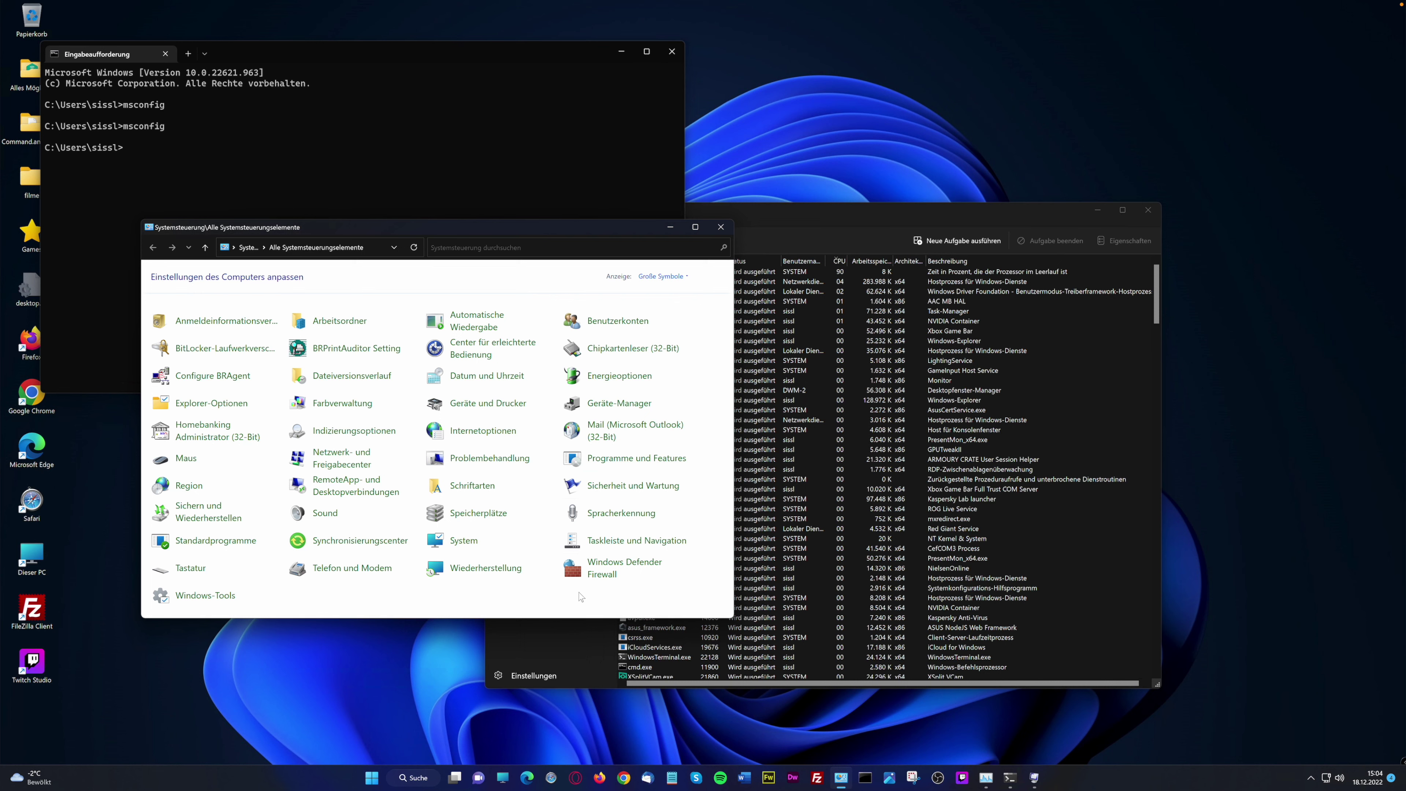
click(204, 598)
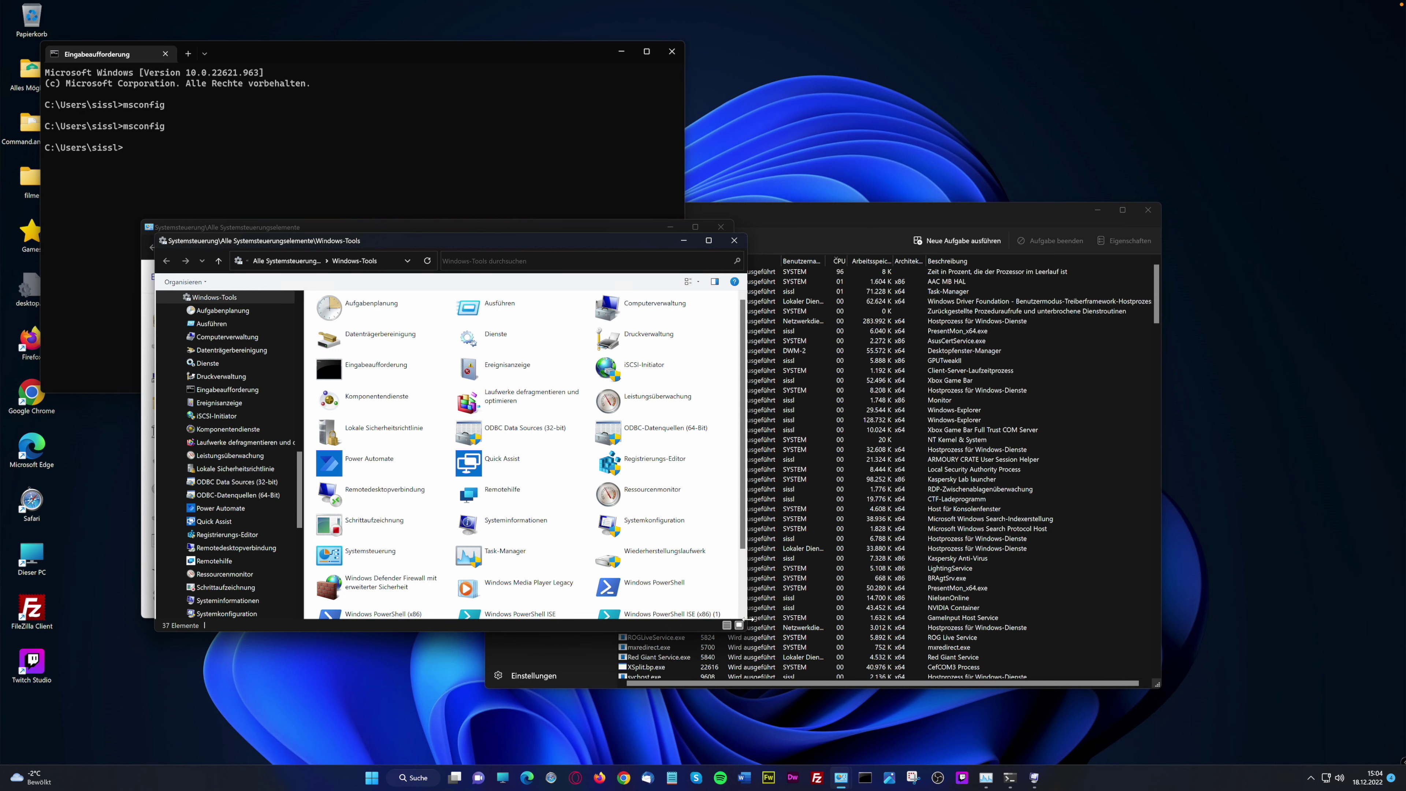
drag(787, 622, 924, 658)
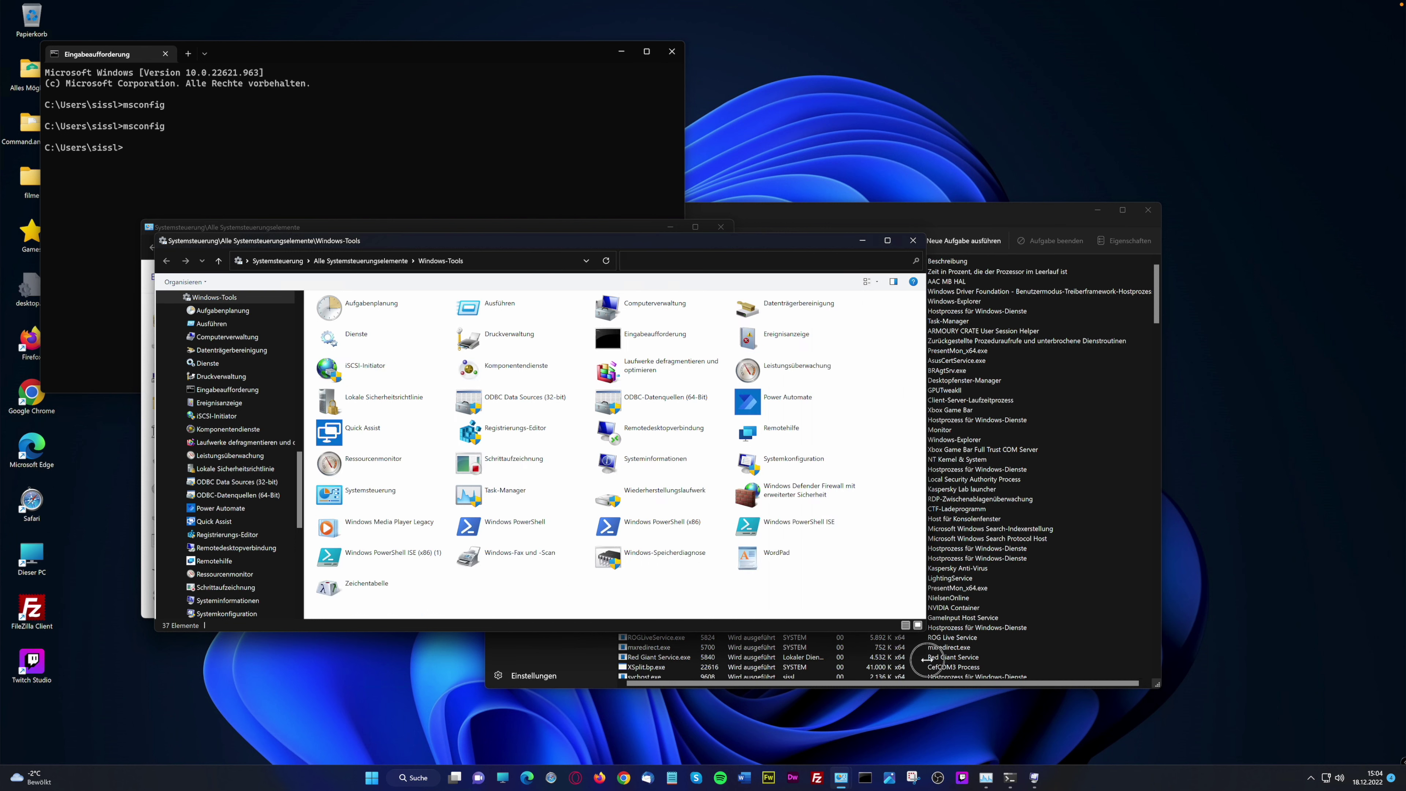
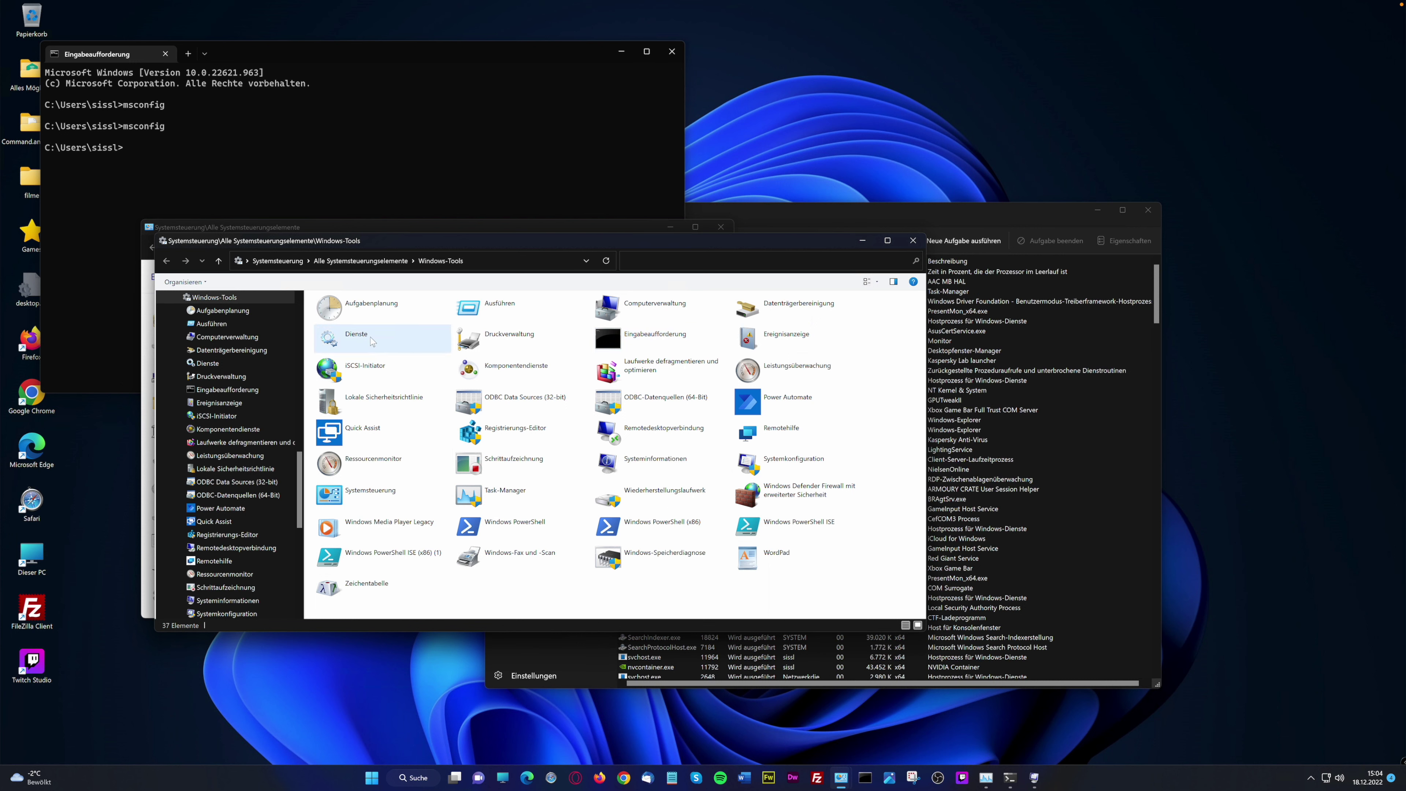
Open the Dienste console, enlarge its window, and select the ActiveX-Installer service
double_click(357, 336)
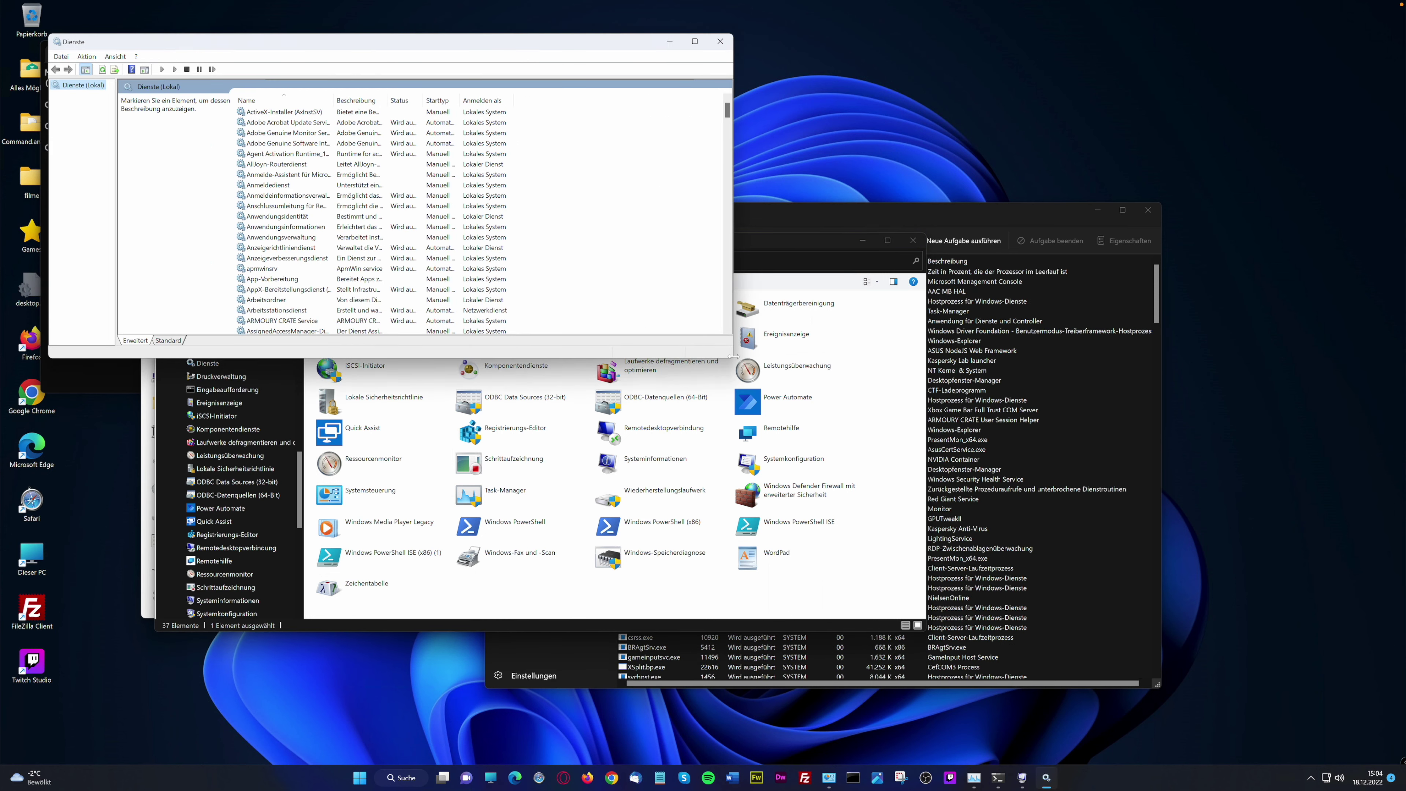
drag(732, 357, 873, 554)
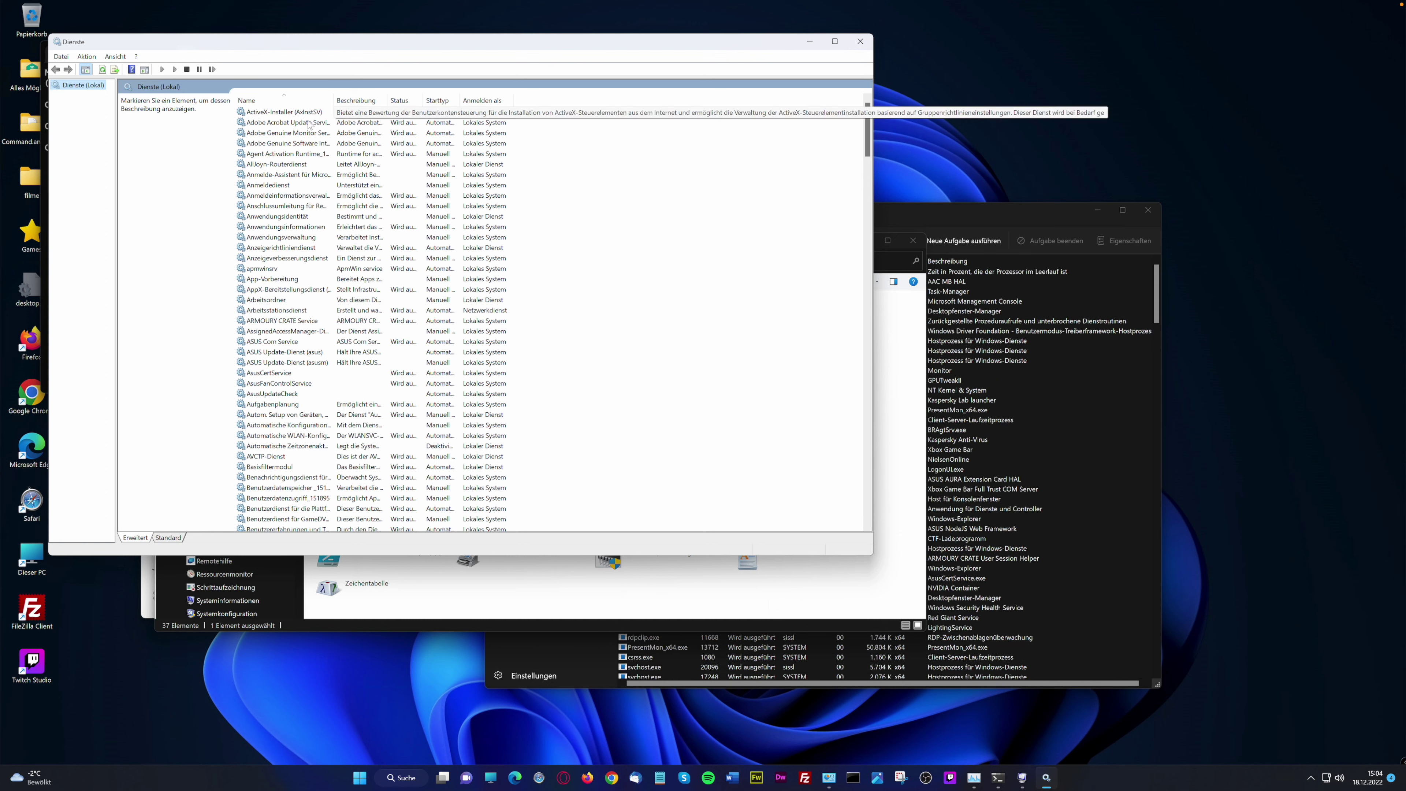
click(292, 112)
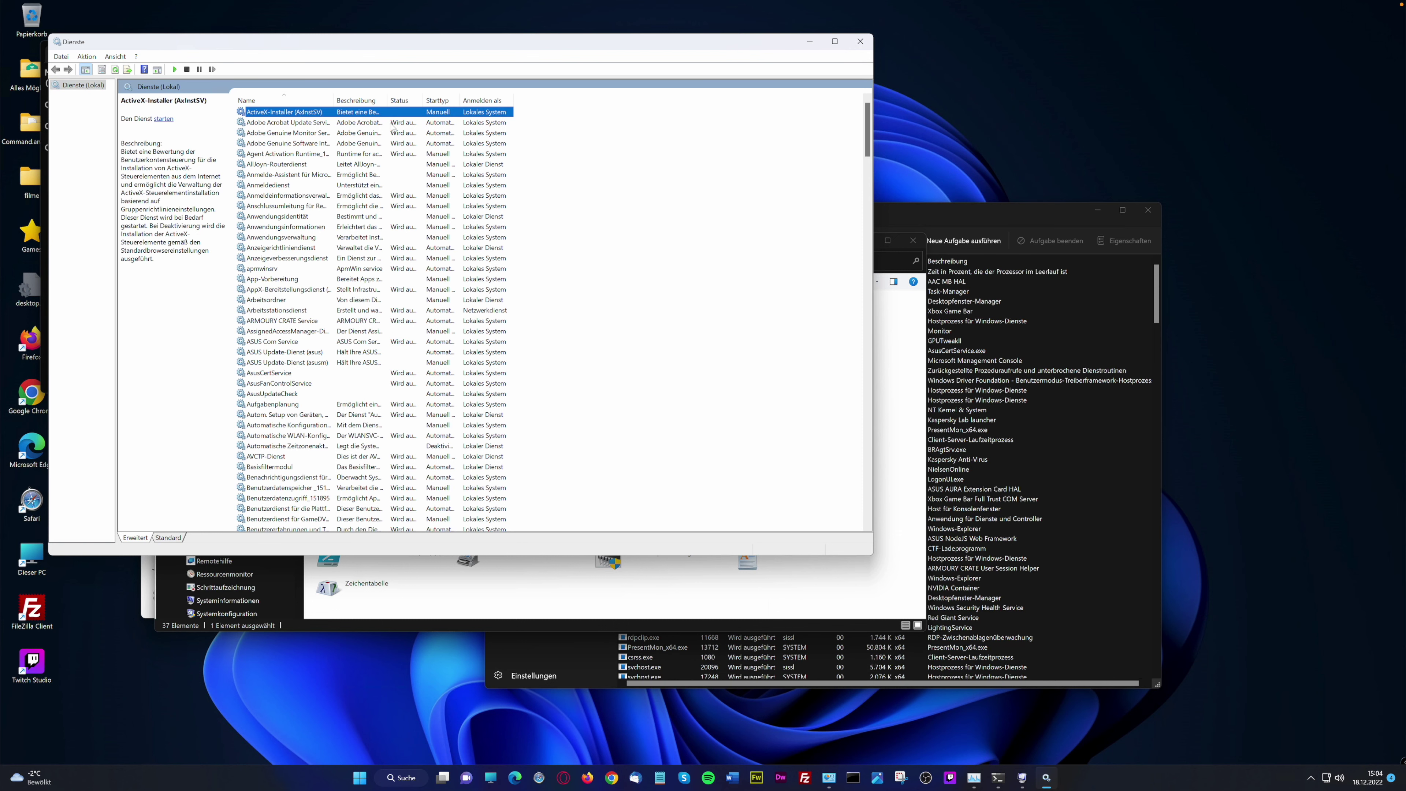
Check ActiveX-Installer's startup type, leave it Manuell, then view the Anzeigeverbesserungsdienst description
double_click(481, 114)
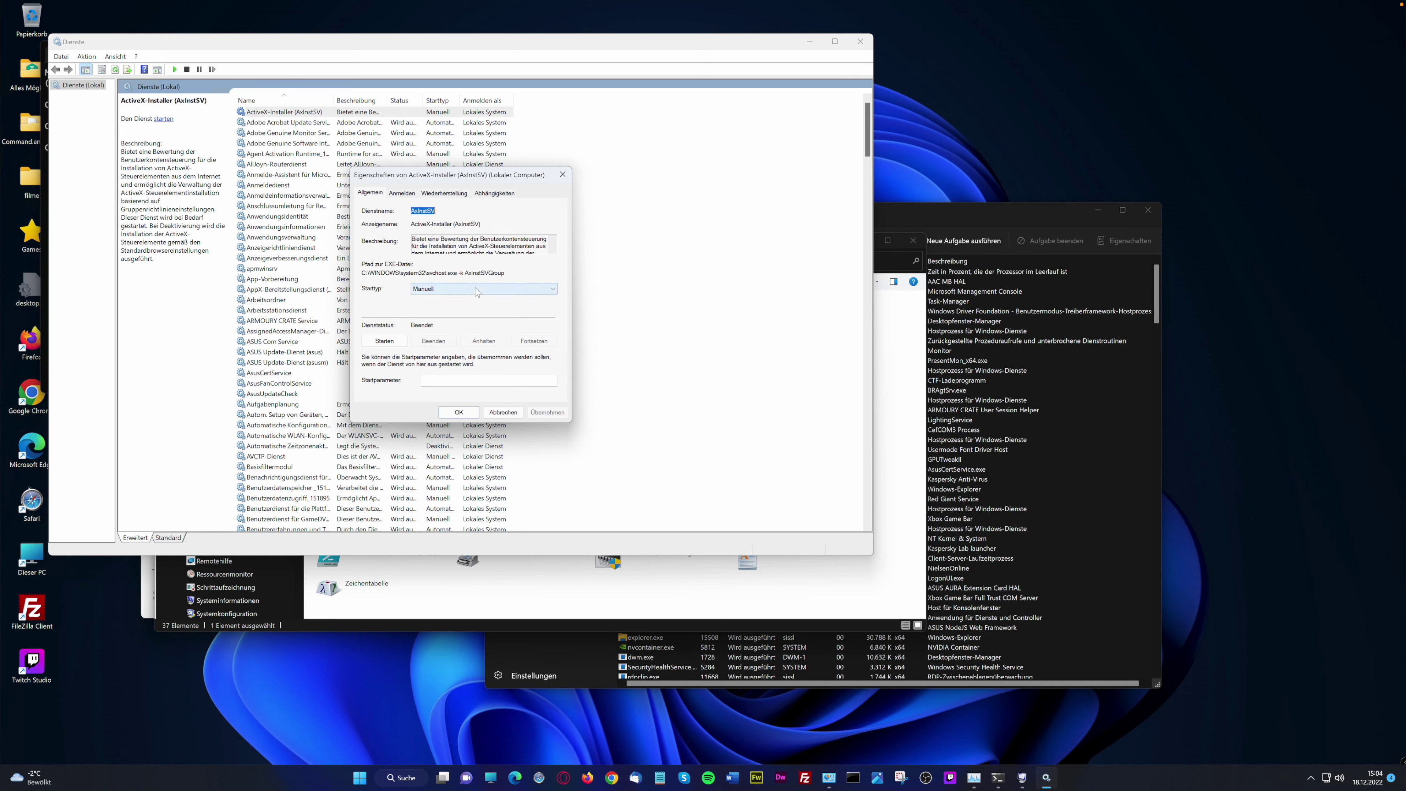
click(486, 289)
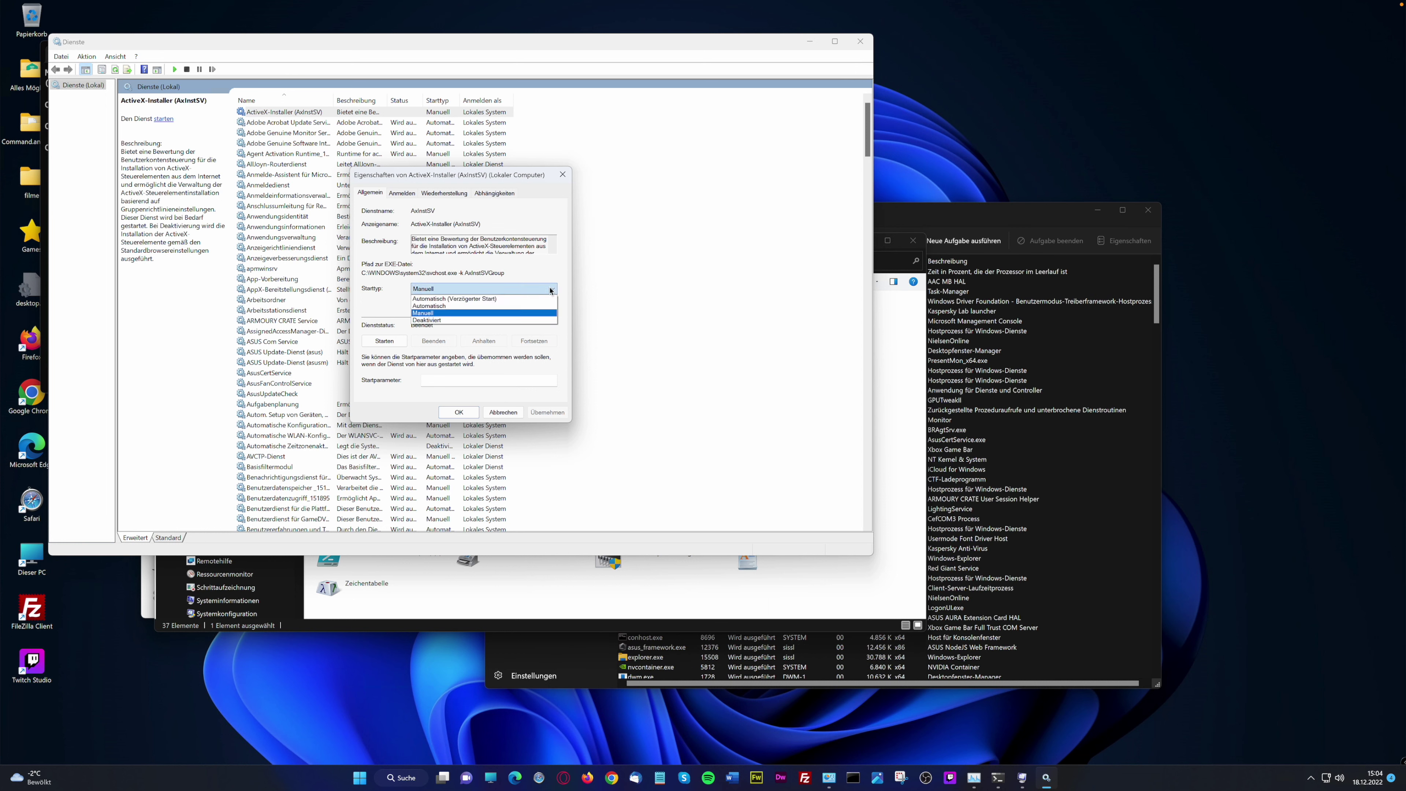
click(395, 308)
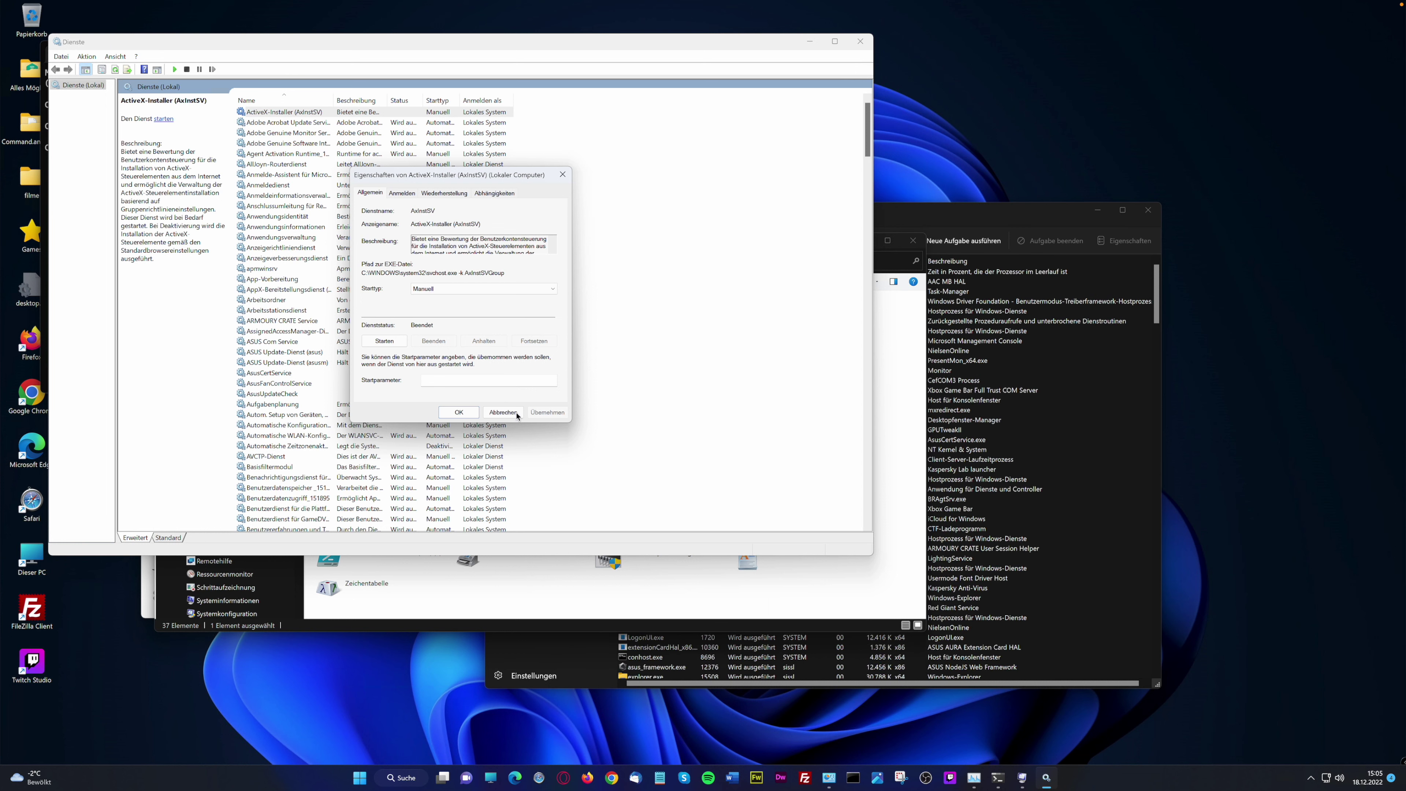
click(503, 412)
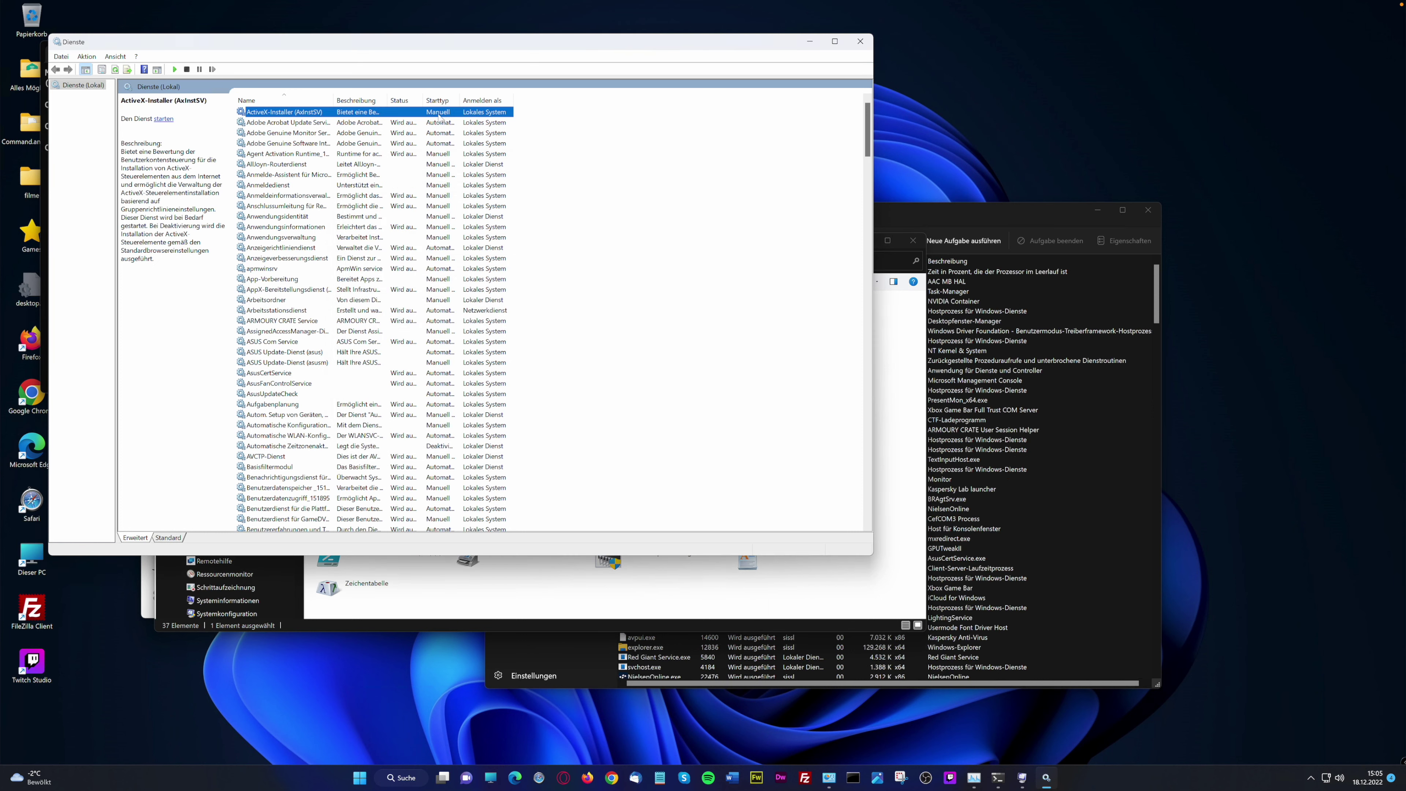
click(428, 258)
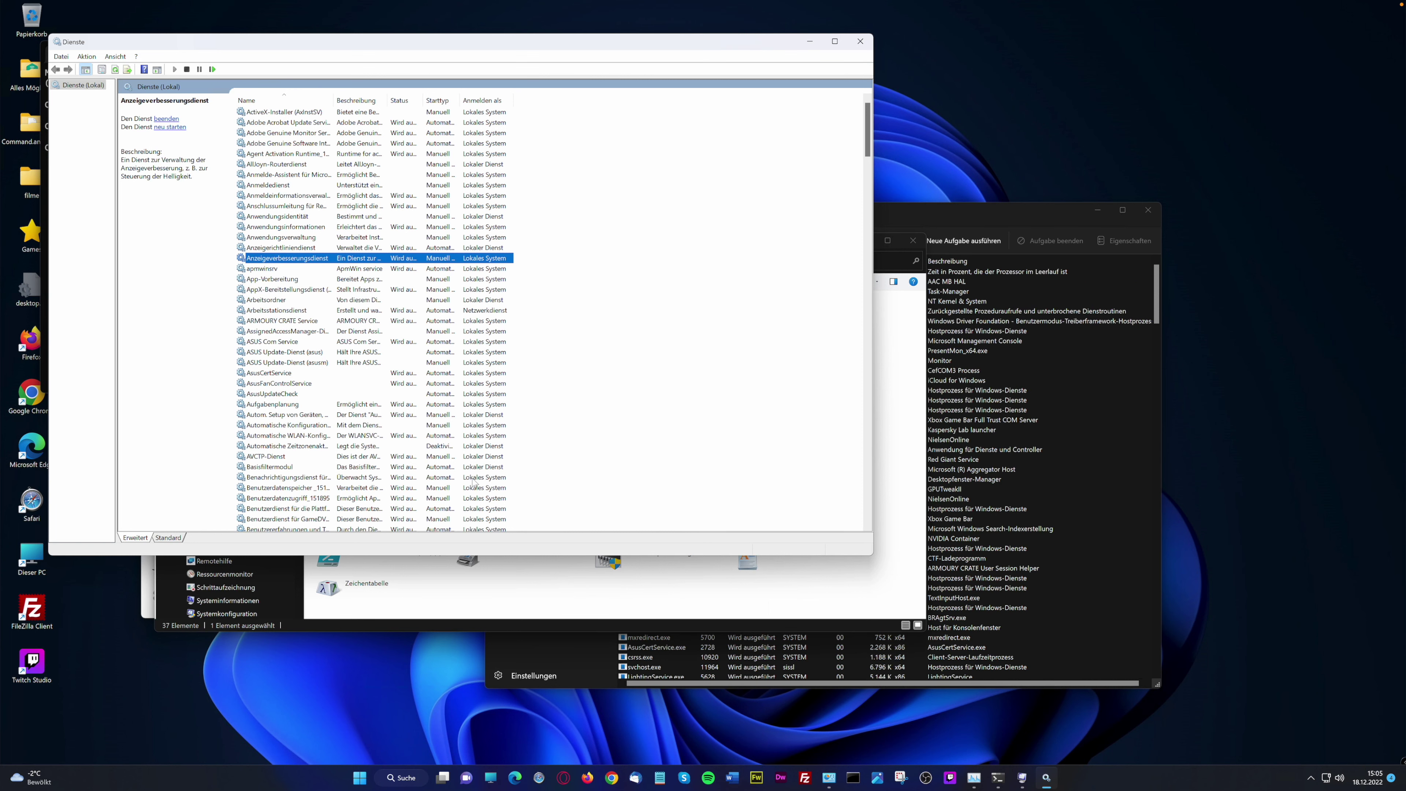
Read the ASUS Update-Dienst, network auto-setup and ARMOURY CRATE descriptions, then close Dienste
click(299, 363)
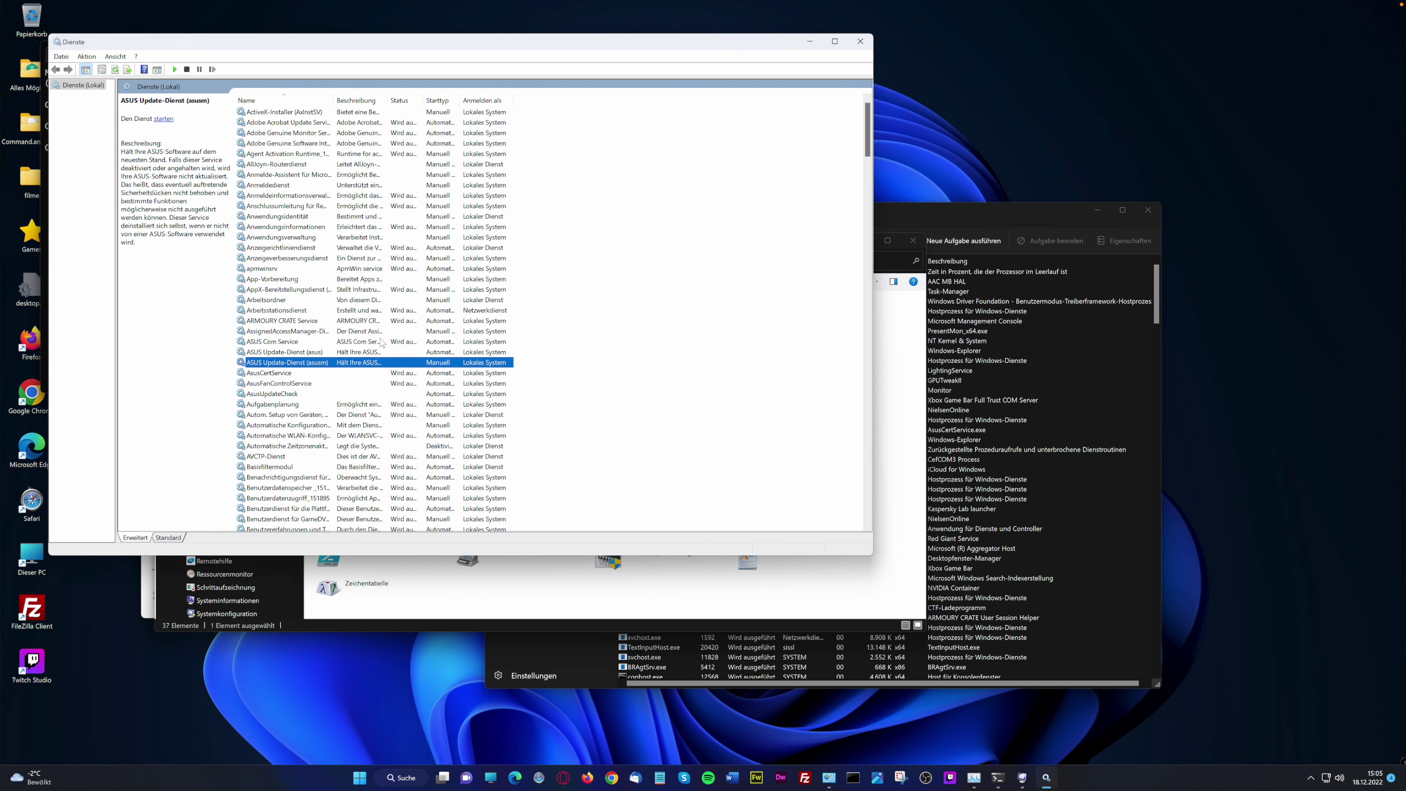
click(321, 414)
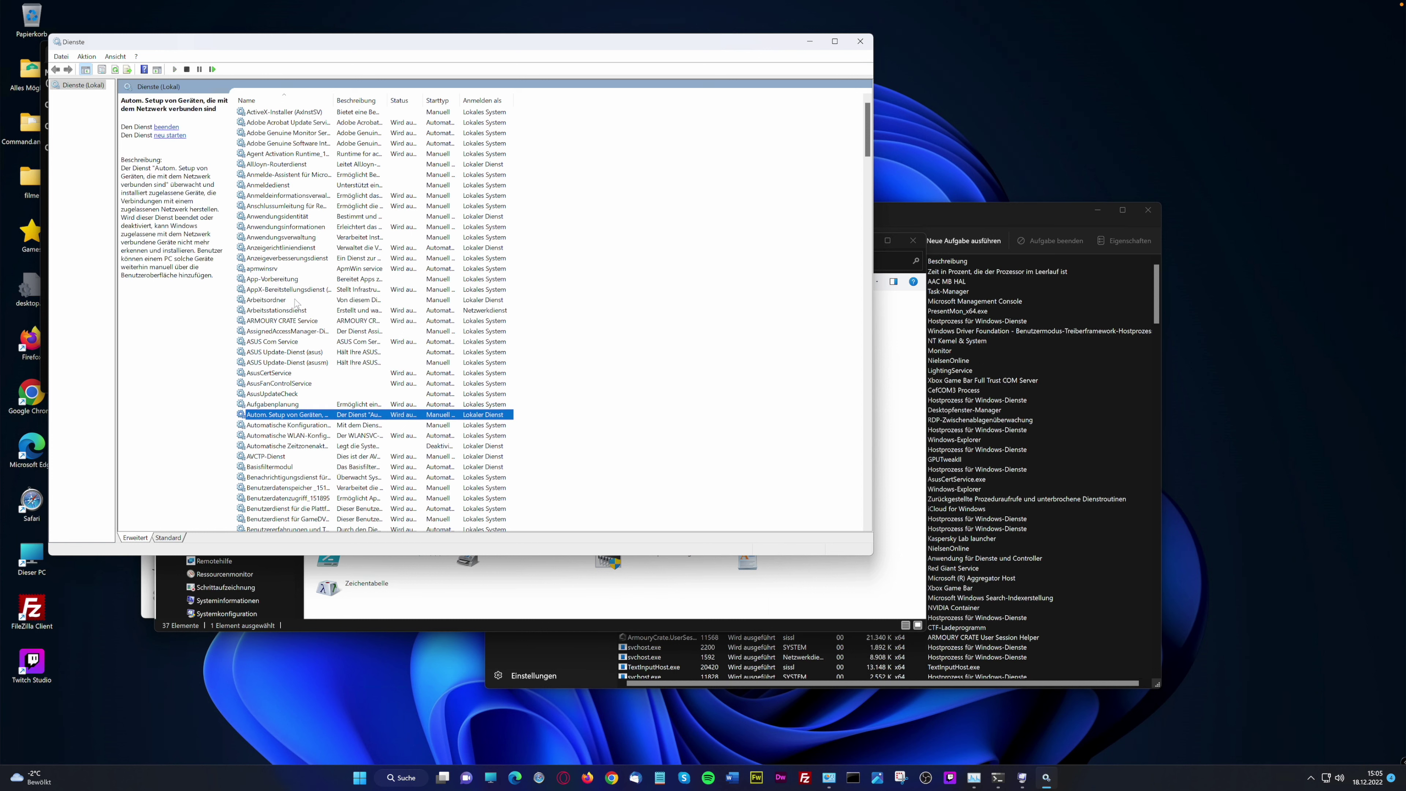
click(307, 320)
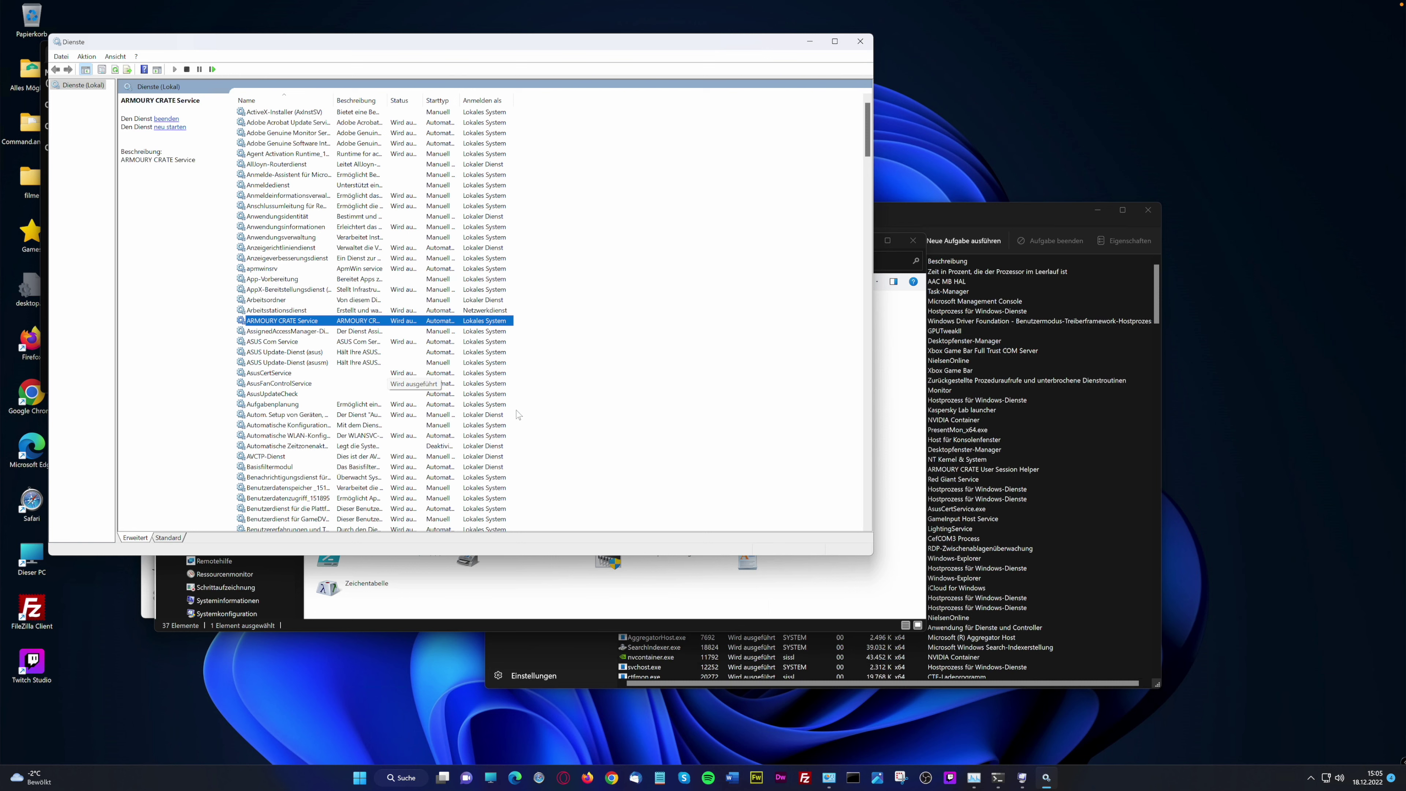
drag(868, 151, 868, 255)
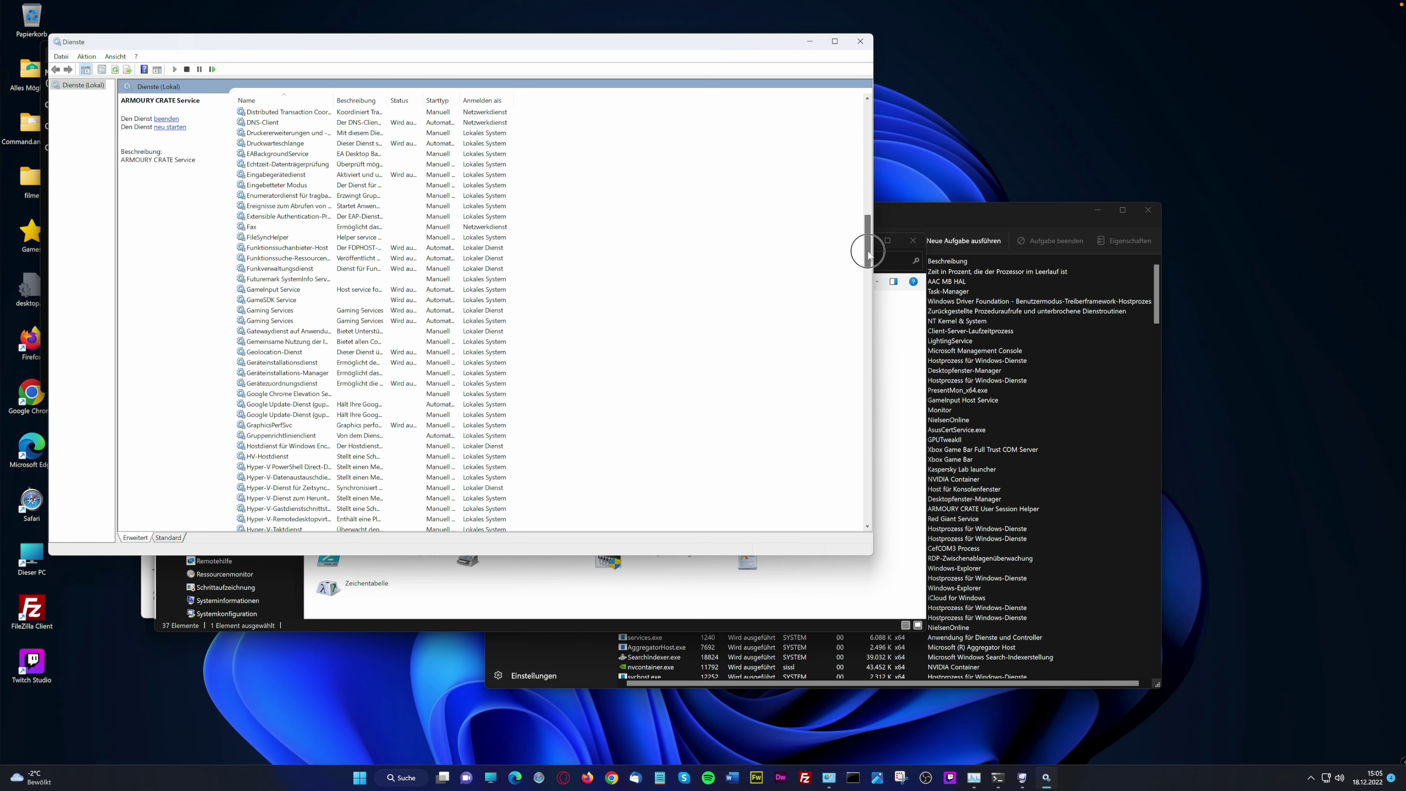
drag(865, 223, 792, 147)
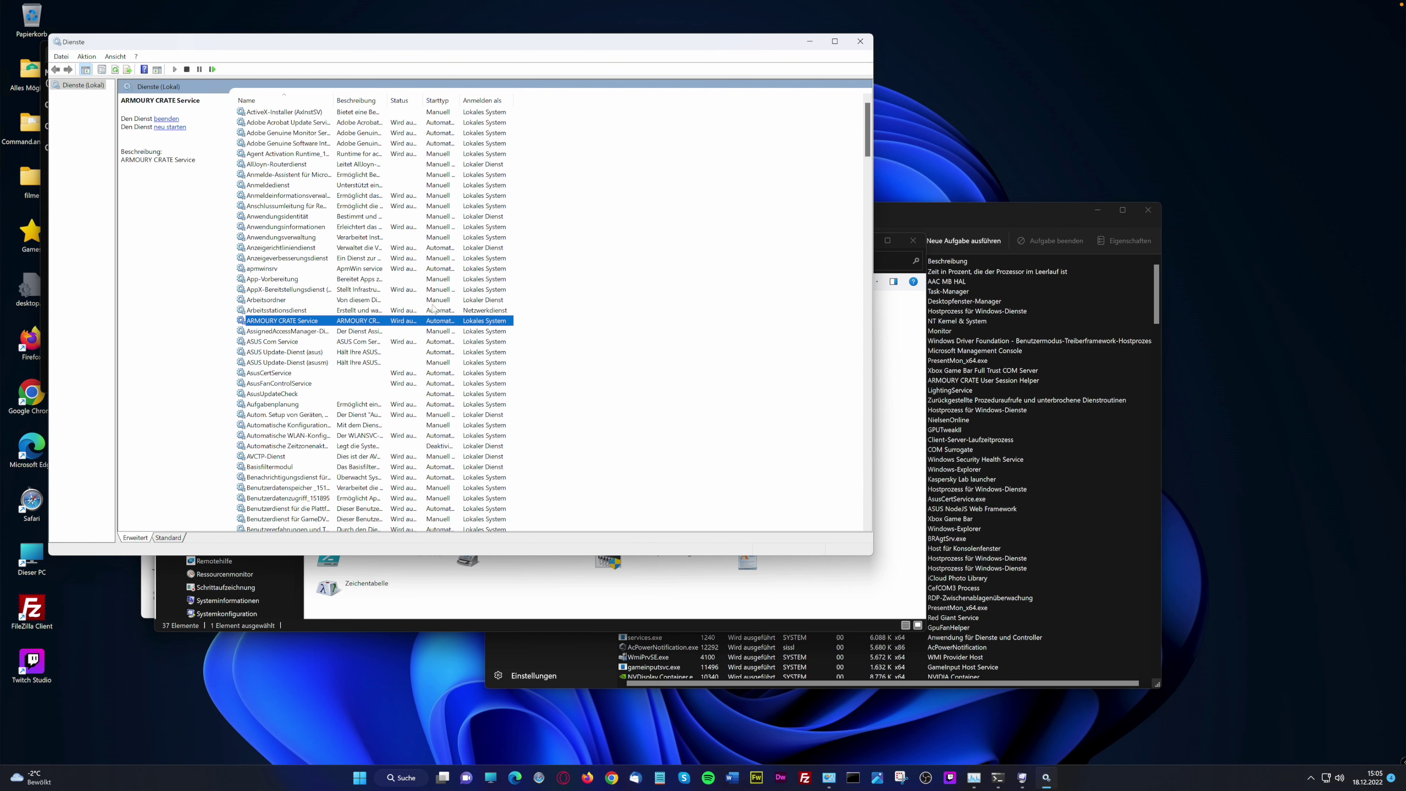
drag(704, 38, 678, 61)
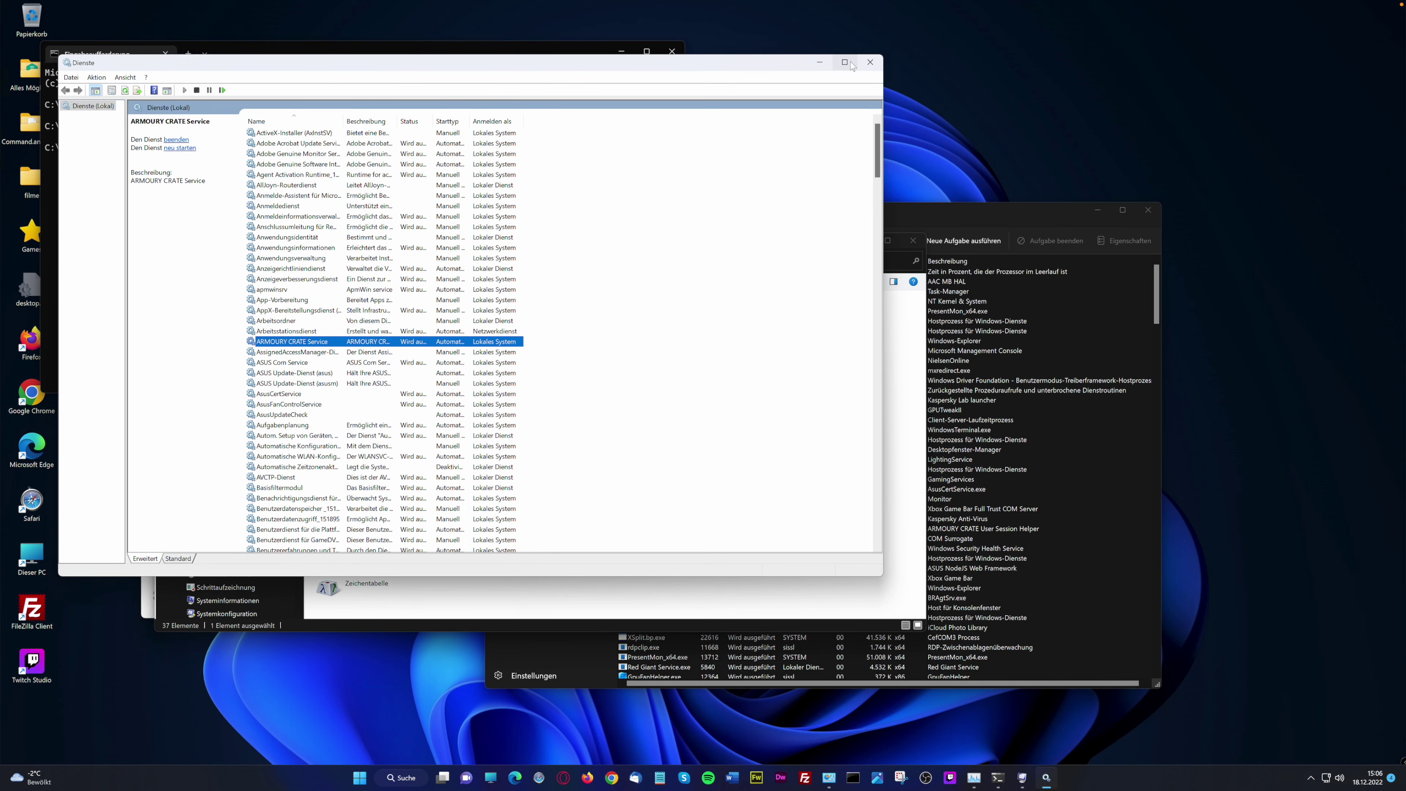
click(871, 62)
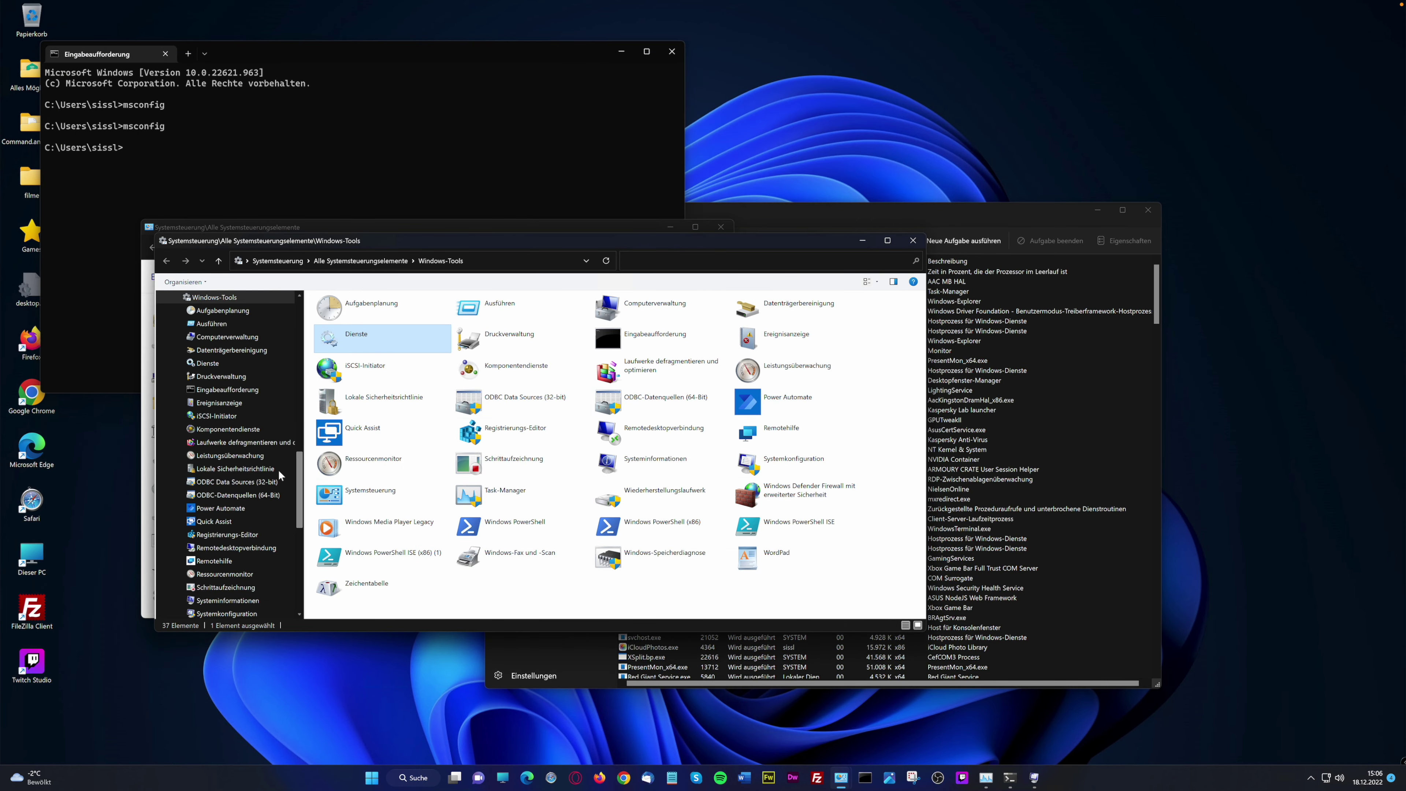
double_click(658, 557)
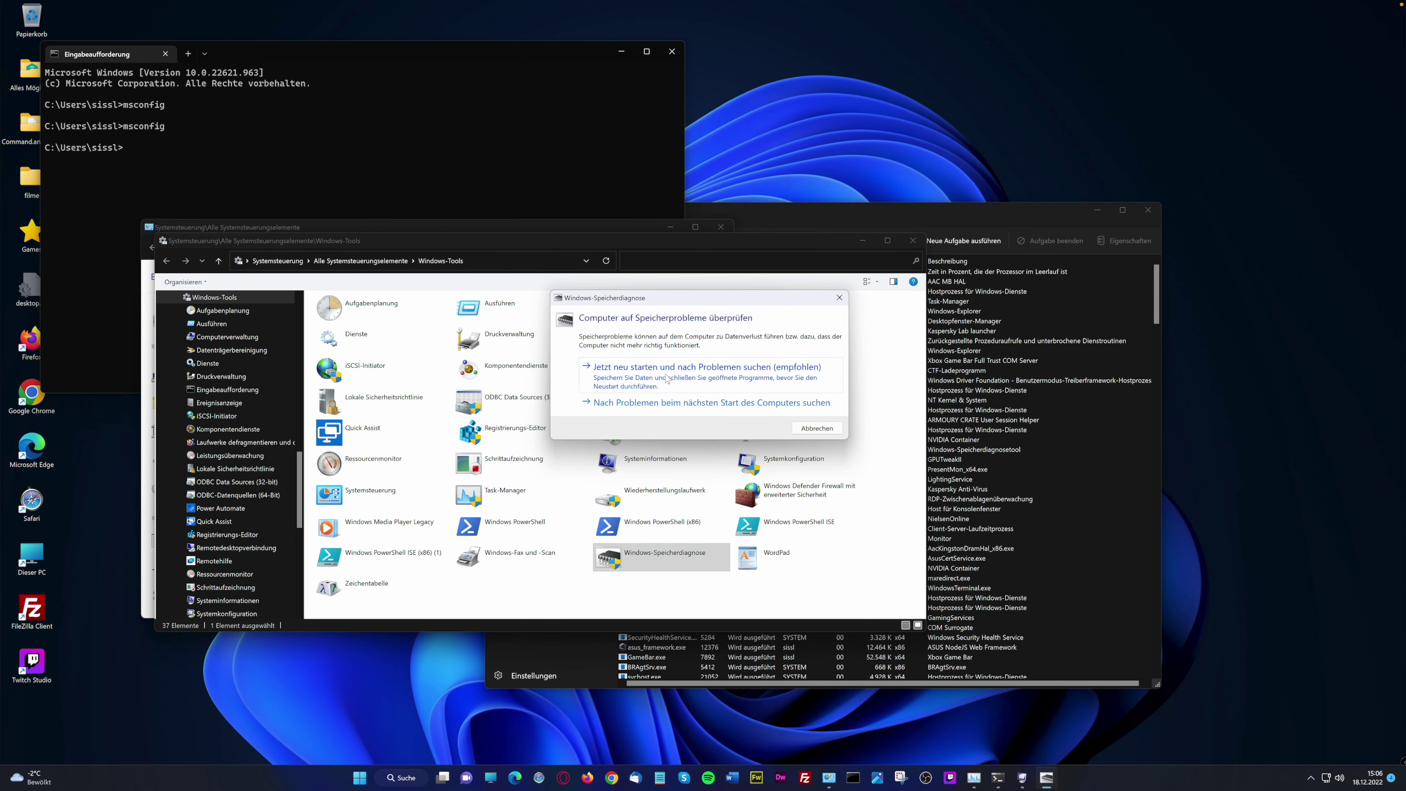
click(839, 299)
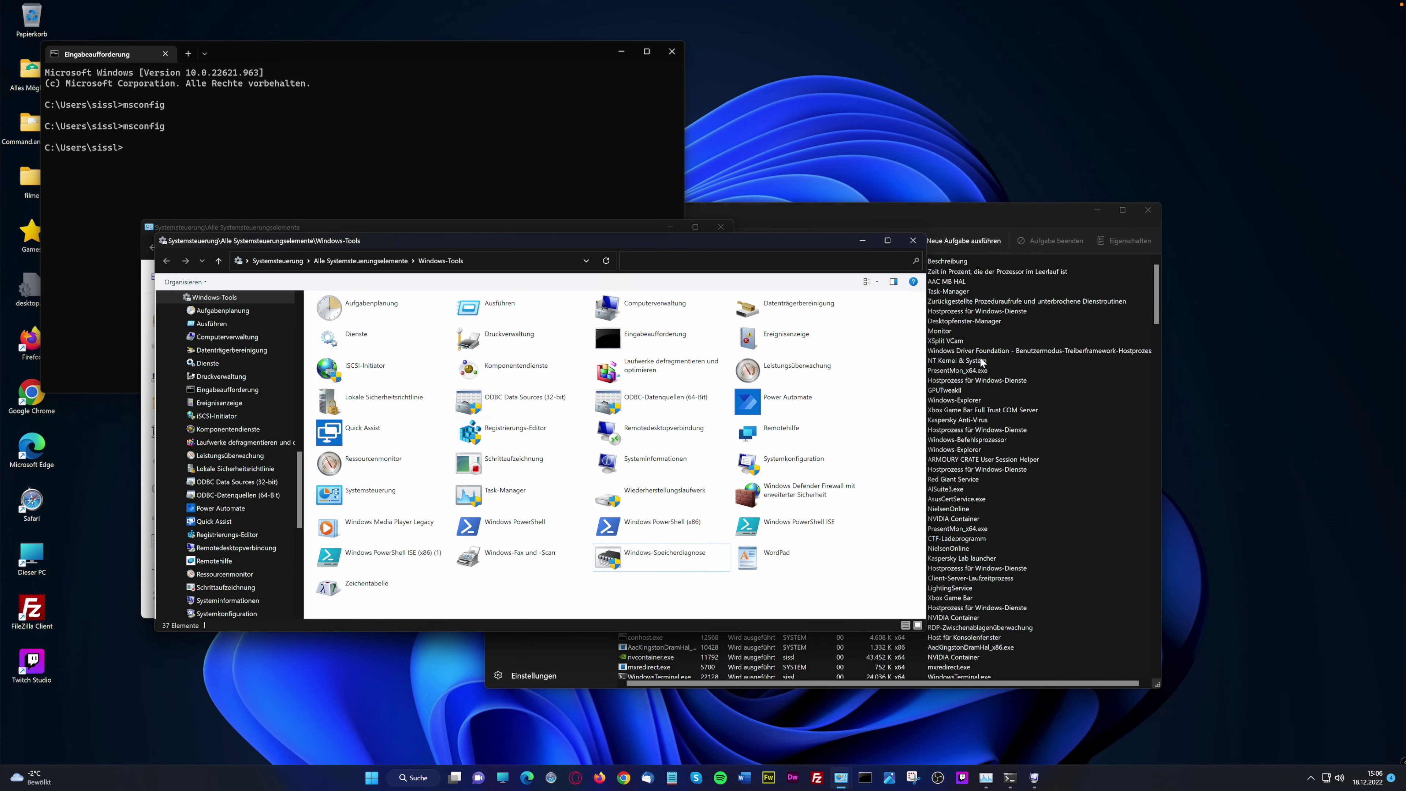
Close Windows-Tools and show Task-Manager's Dienste page
drag(260, 240, 653, 321)
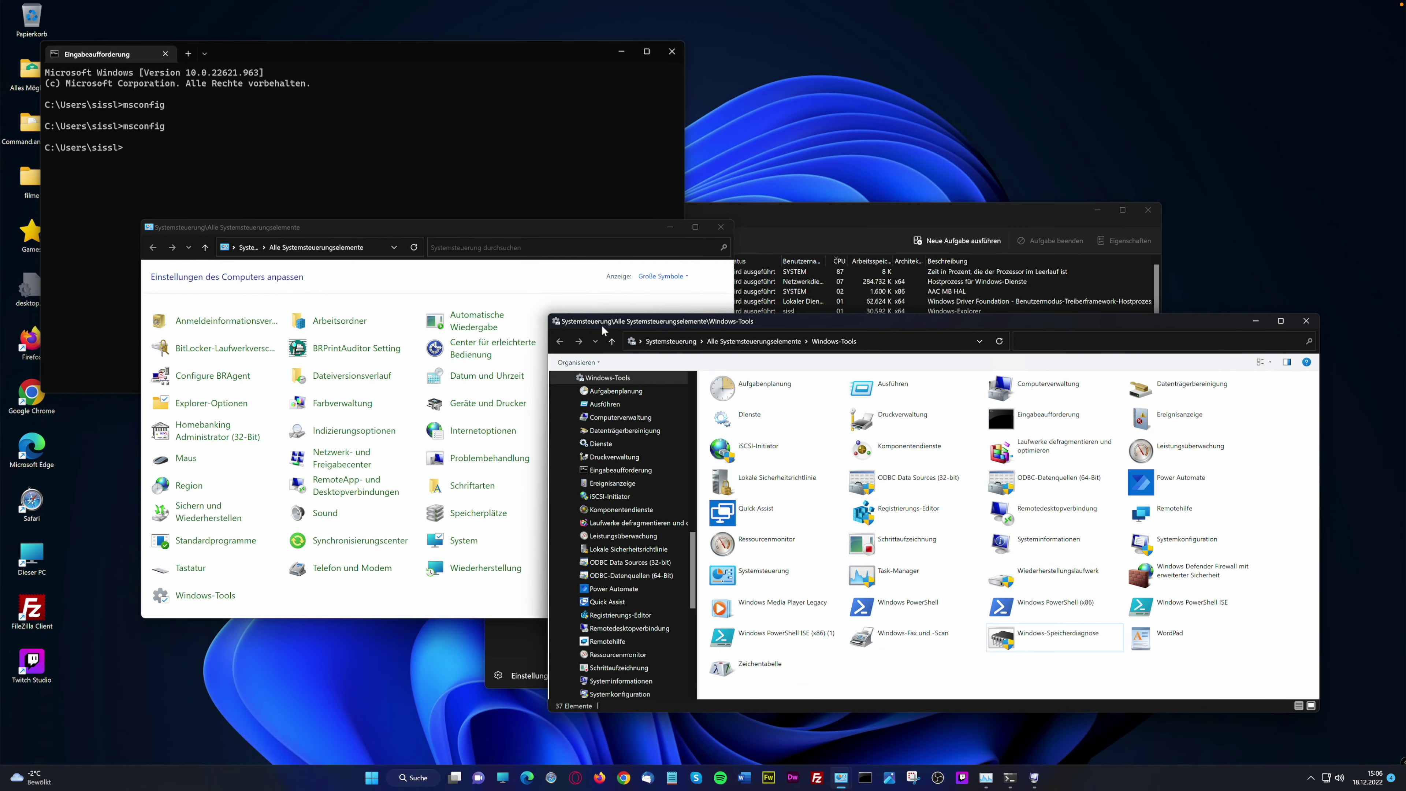
click(1306, 321)
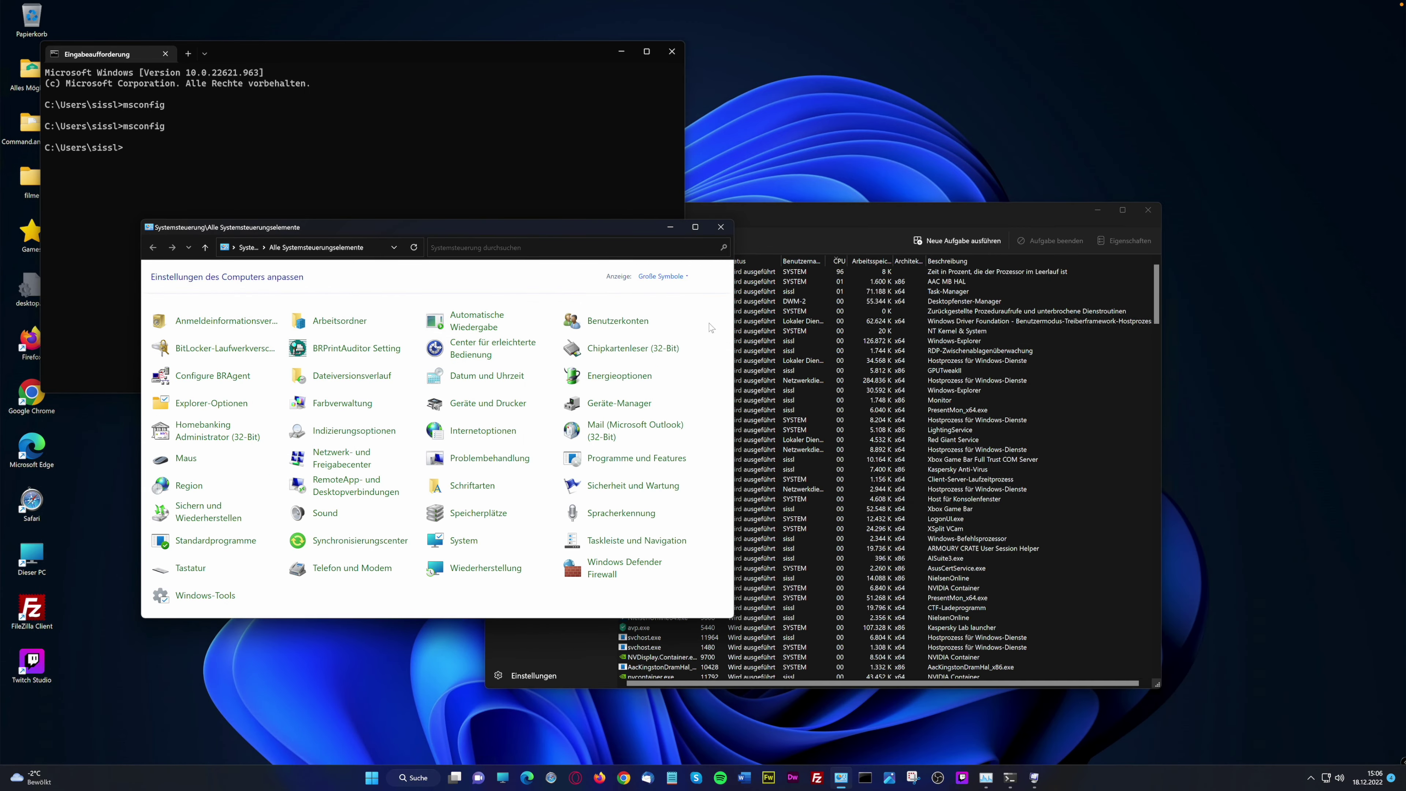
click(803, 225)
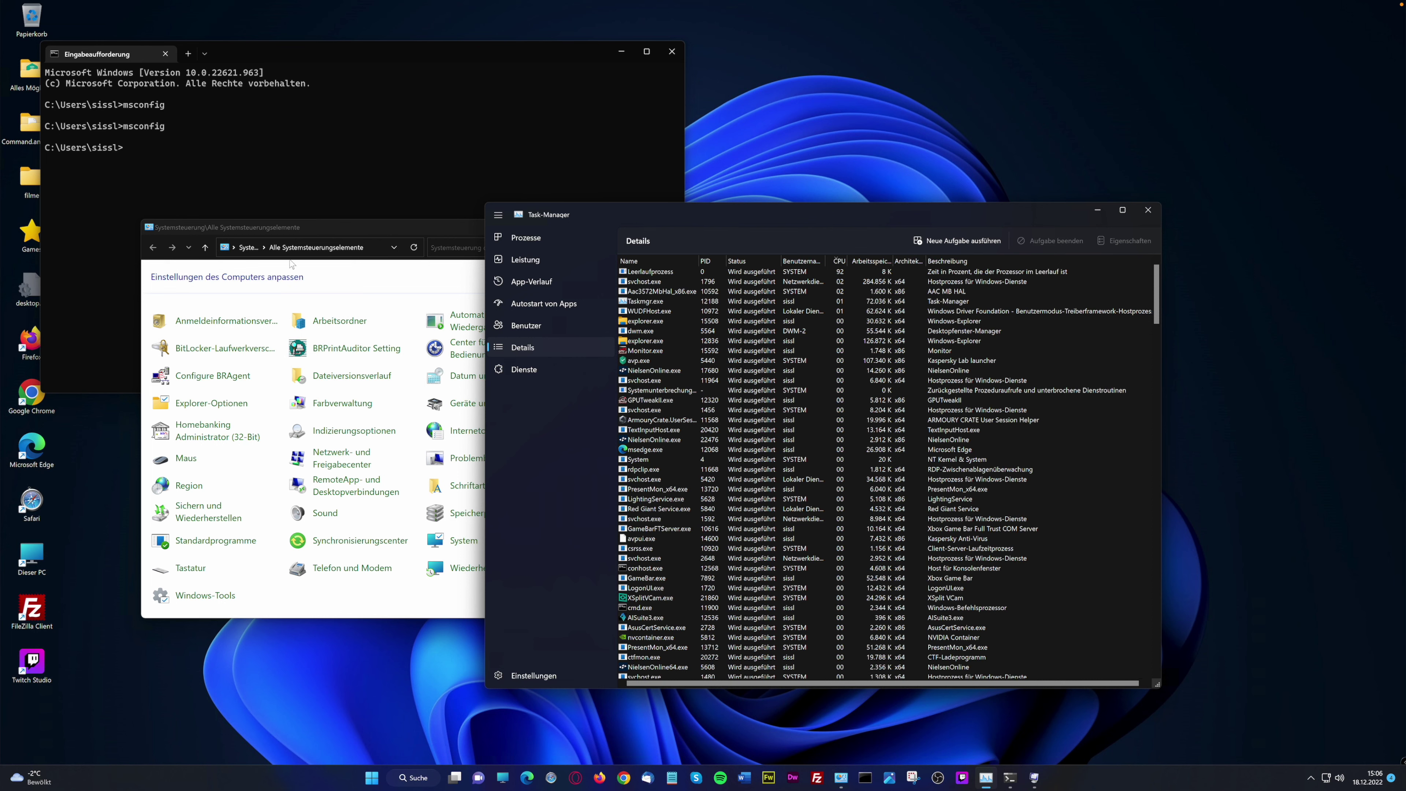
click(526, 368)
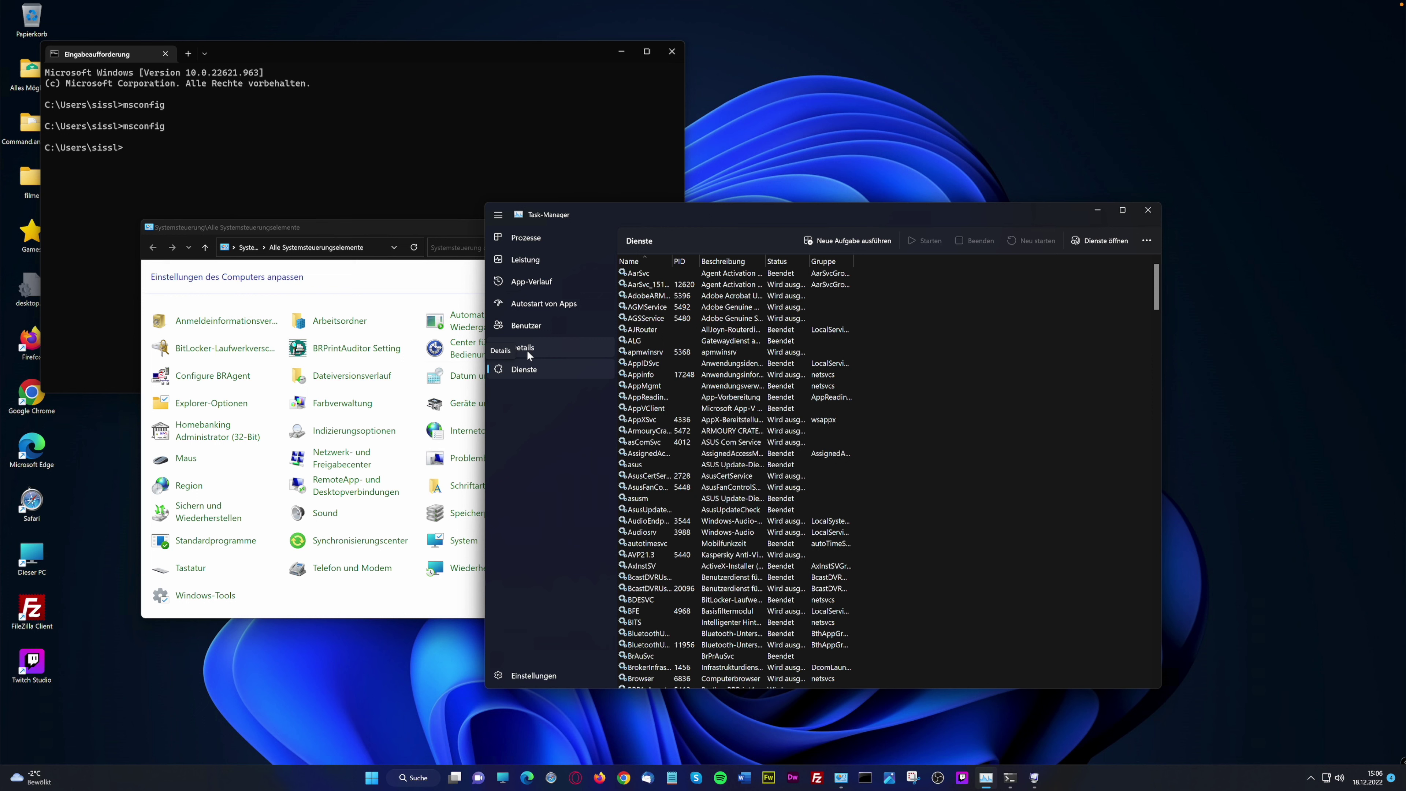
Select AarSvc, AdobeARM, AGSService, apmwinsrv, AppMgmt, AJRouter and AGMService in the services list
click(791, 274)
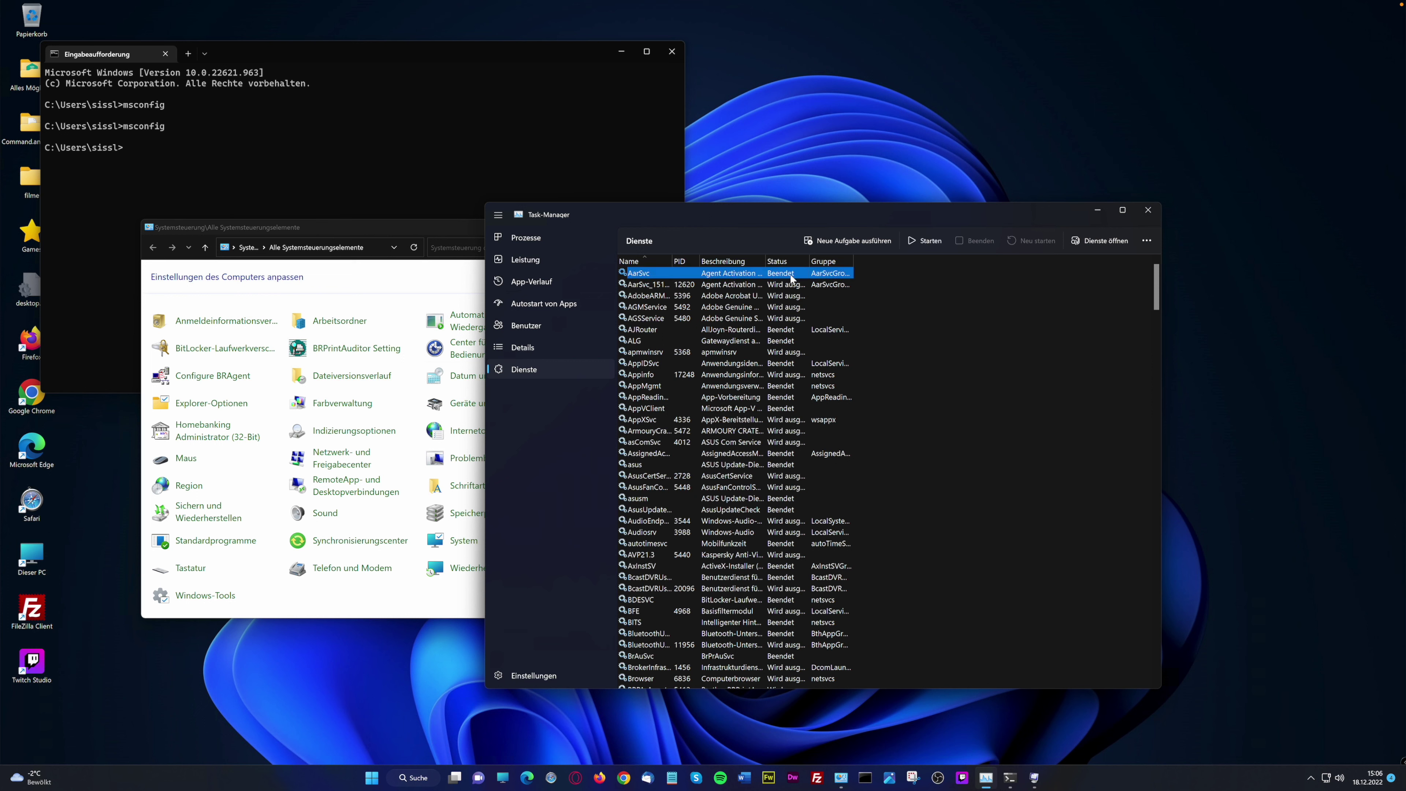
click(775, 295)
click(778, 321)
click(782, 351)
click(781, 385)
click(783, 328)
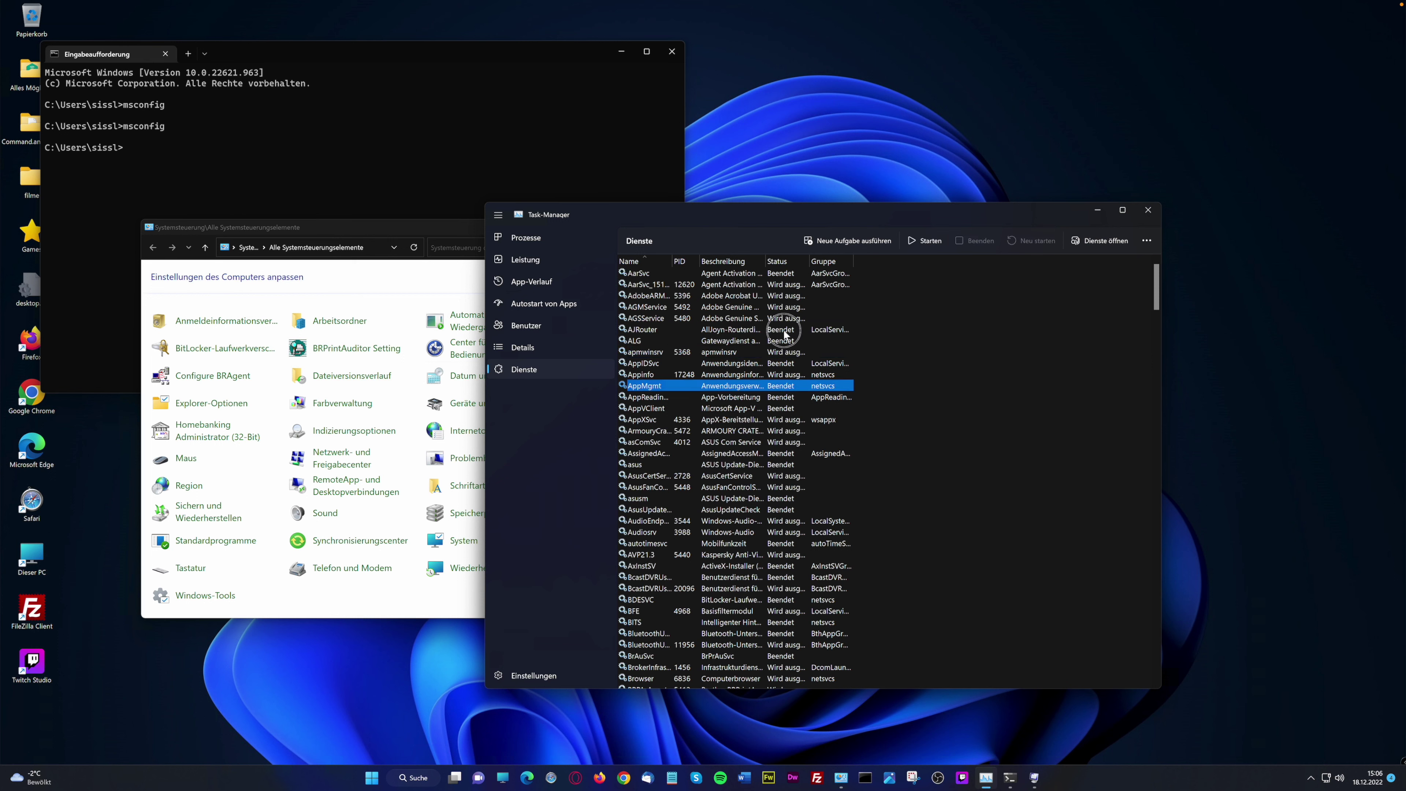
click(754, 308)
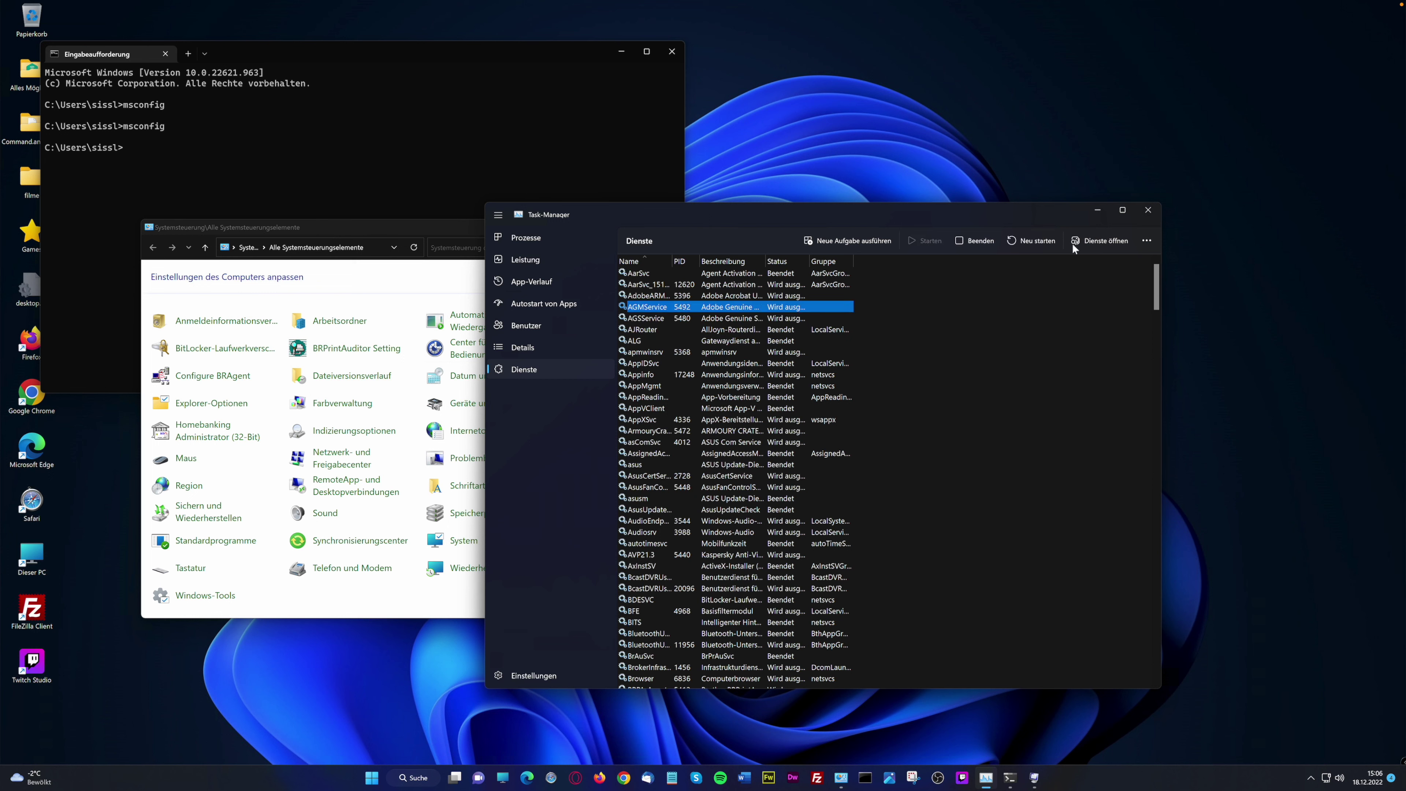
Inspect AGMService, AppIDSvc and ARMOURY CRATE, then open and close the full services console
click(1146, 241)
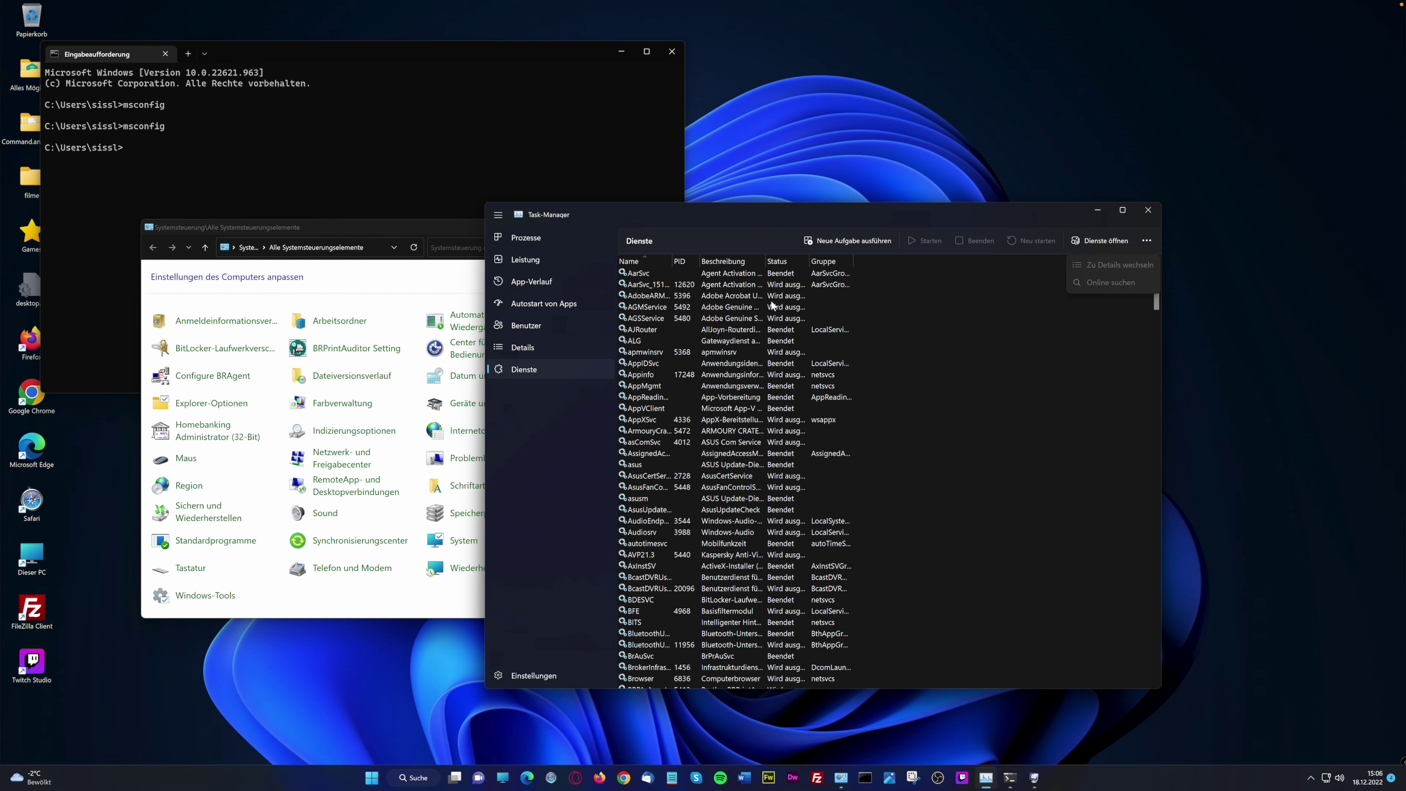
click(691, 309)
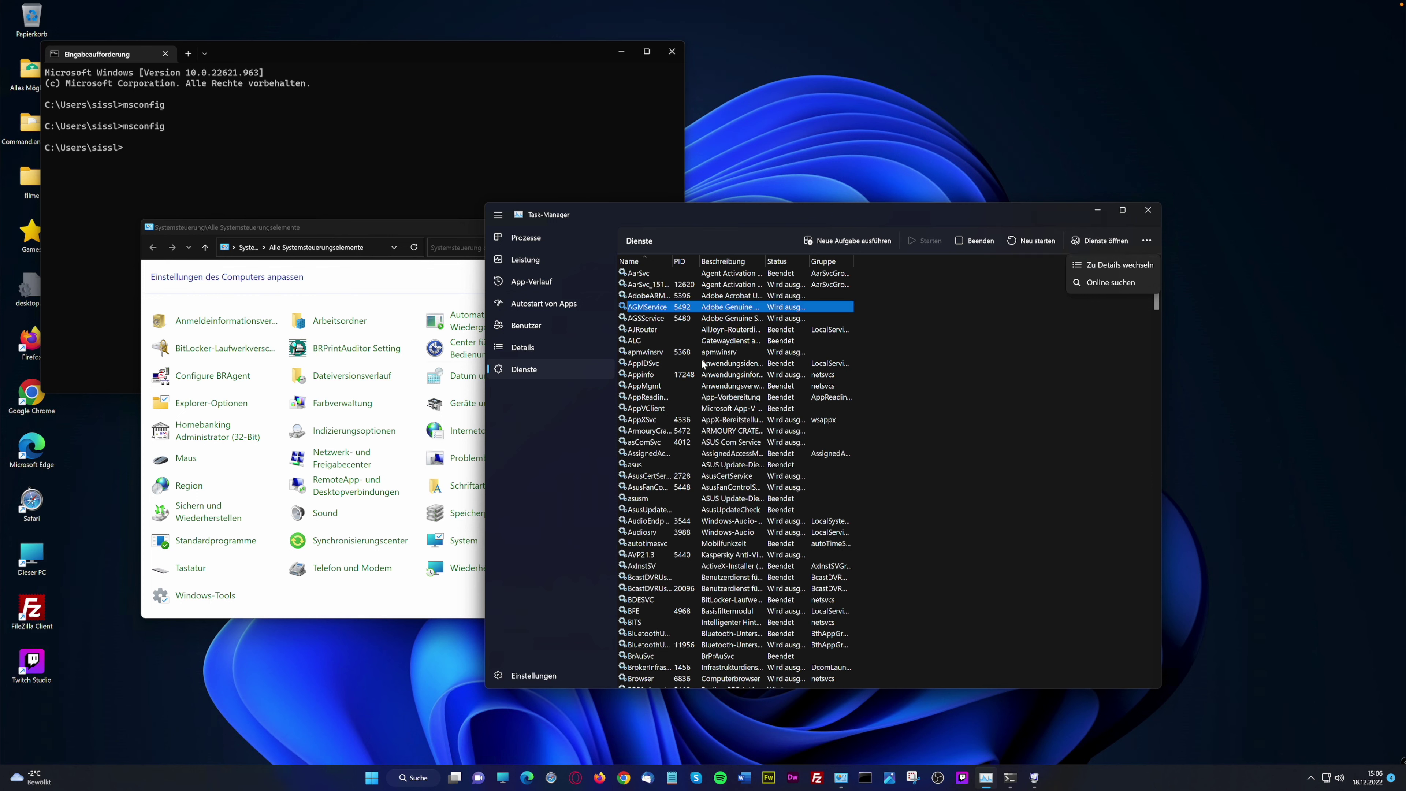
click(714, 365)
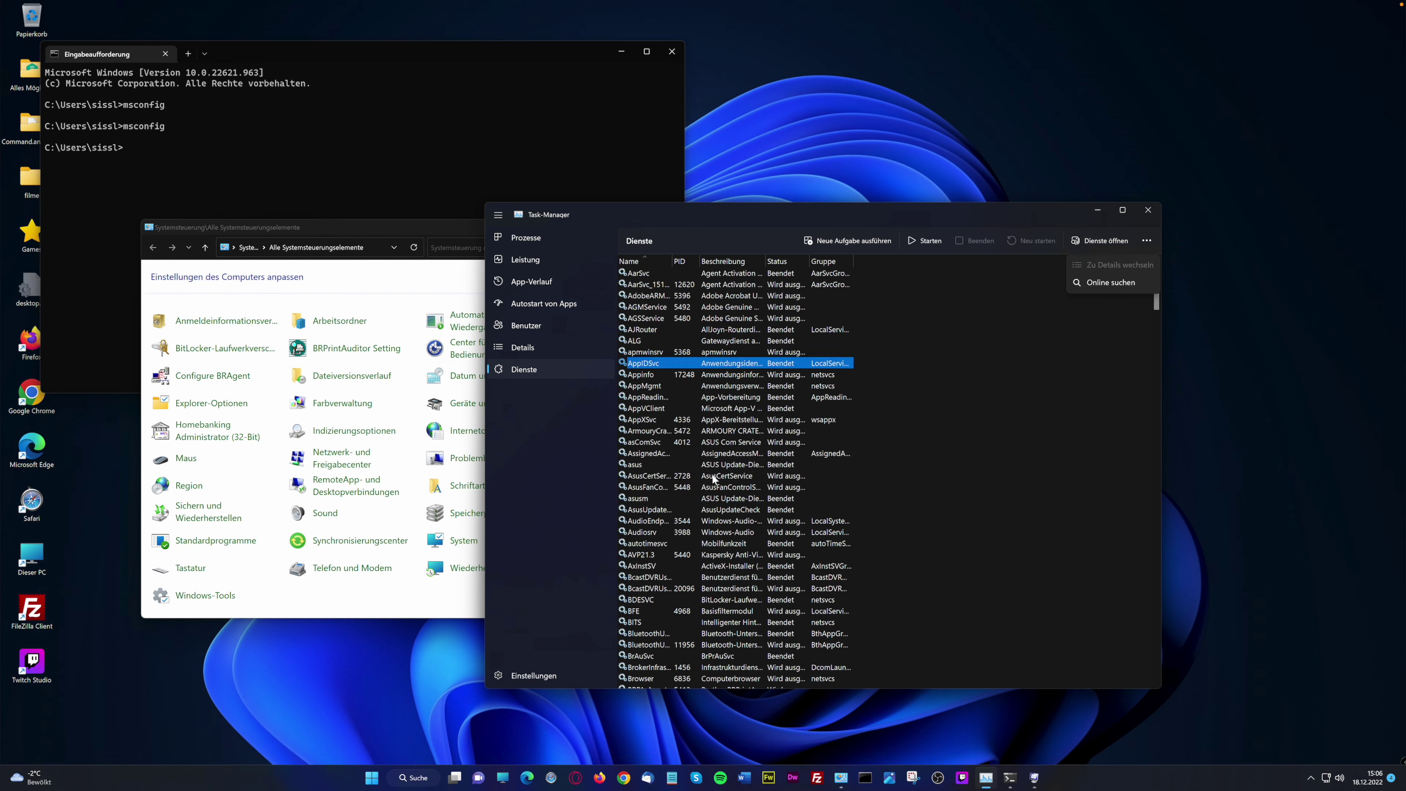
click(712, 431)
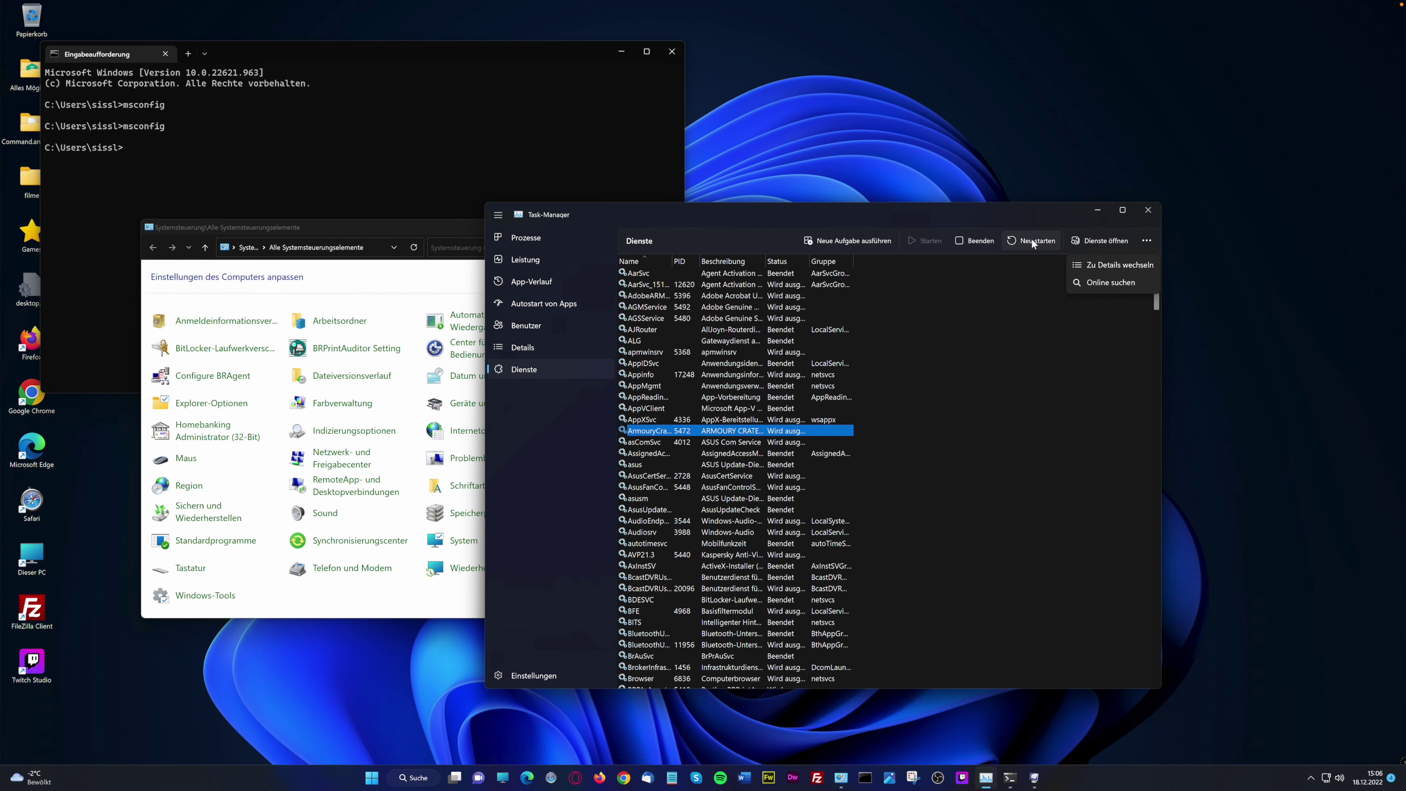
click(1098, 240)
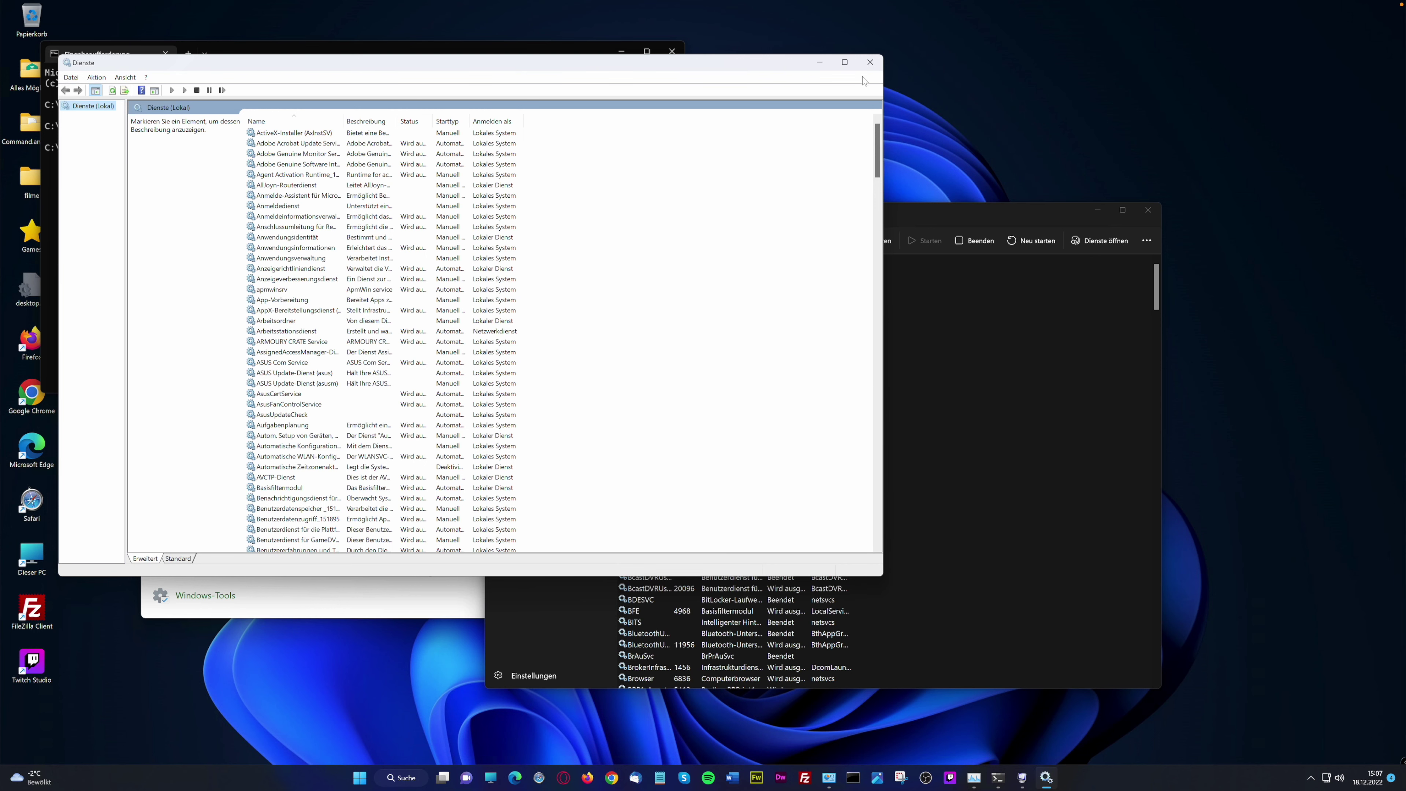
click(870, 62)
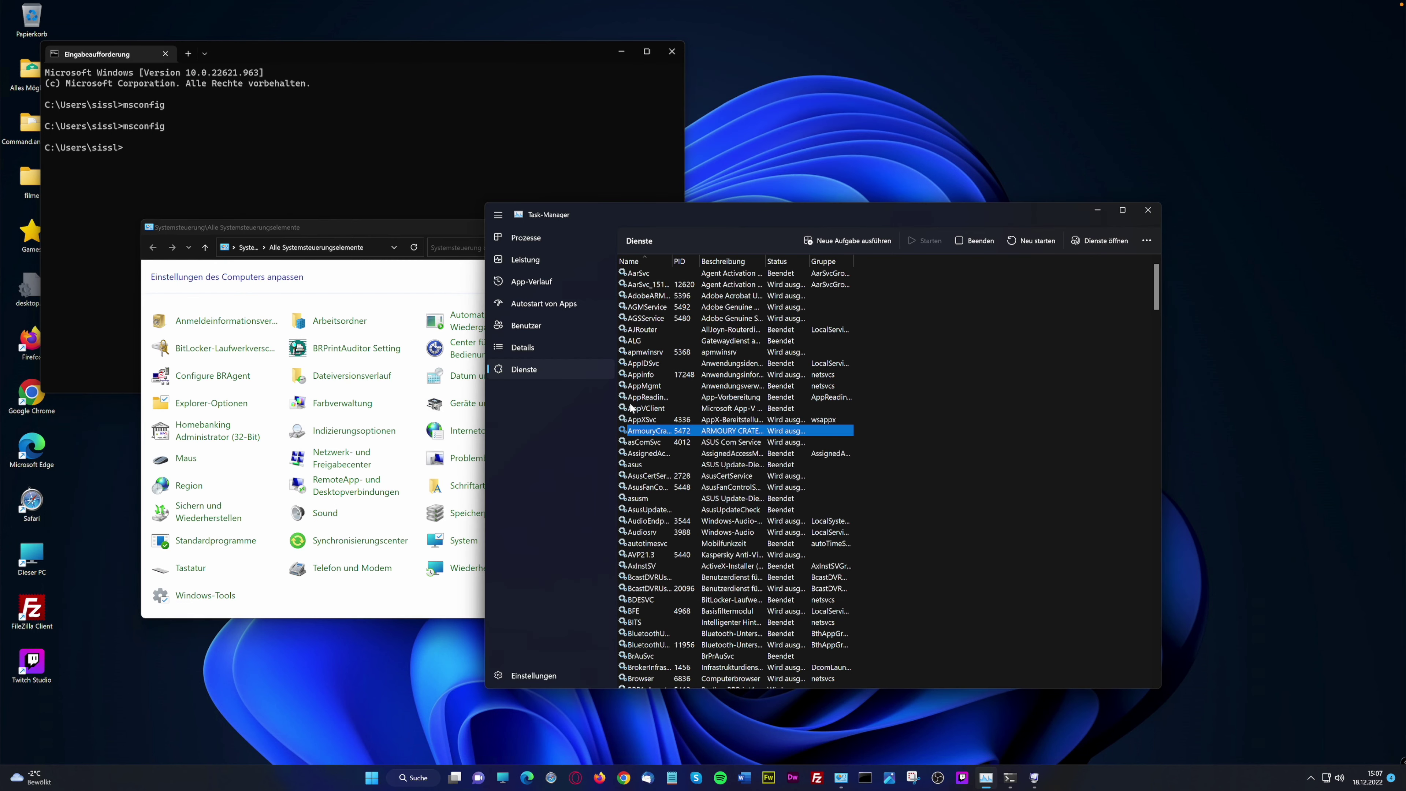
Show Prozesse with Ansicht > Alle erweitern, widen the window, and scroll through the list
click(538, 244)
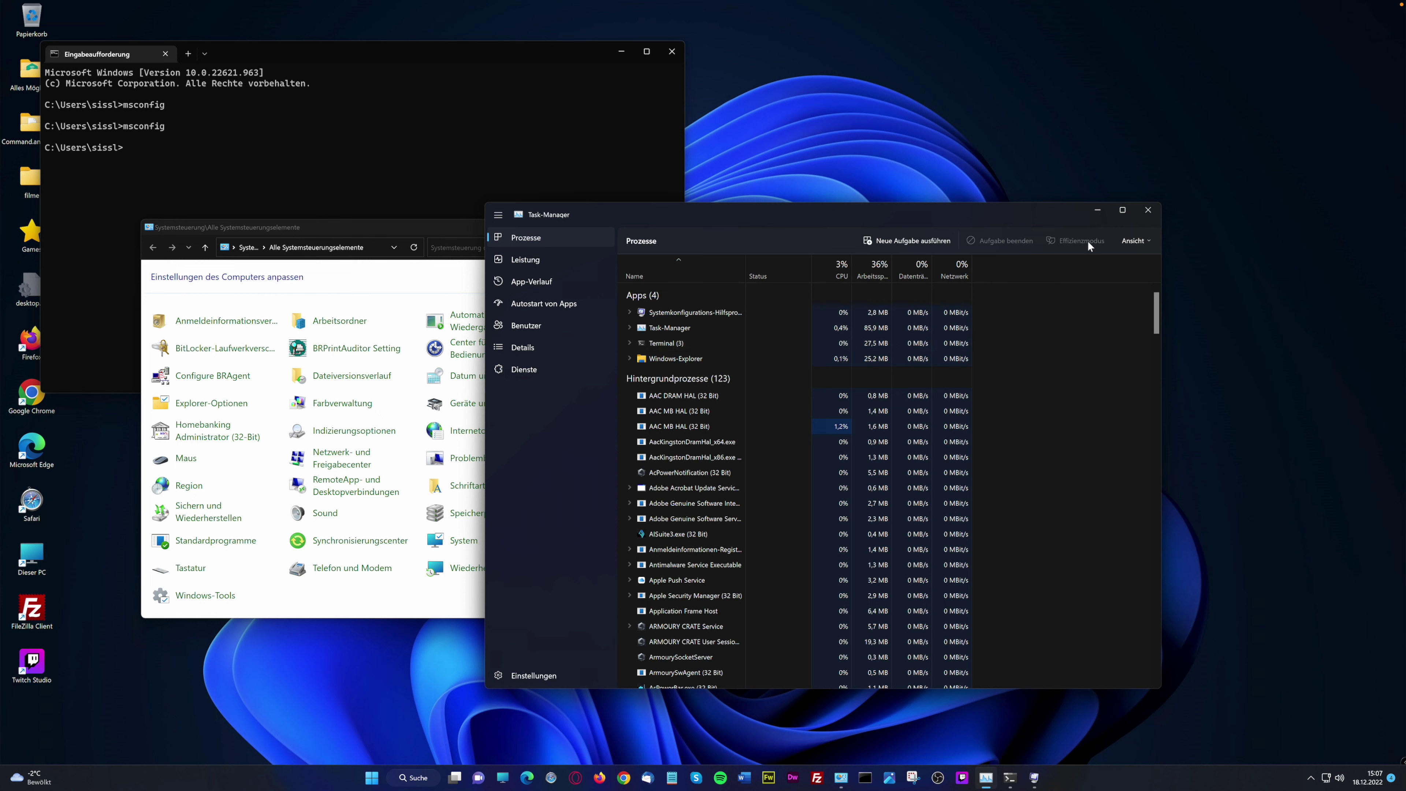
click(1146, 245)
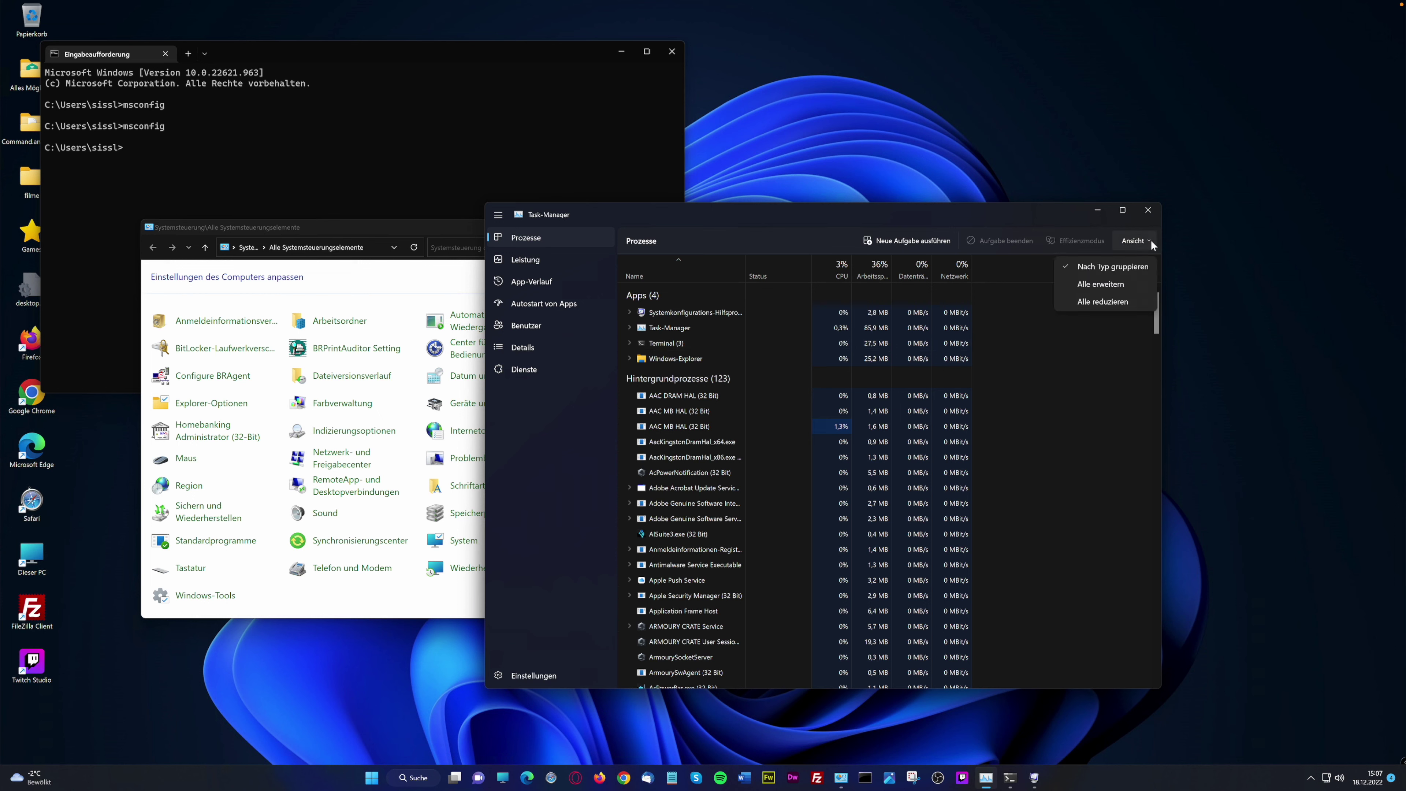
click(1116, 285)
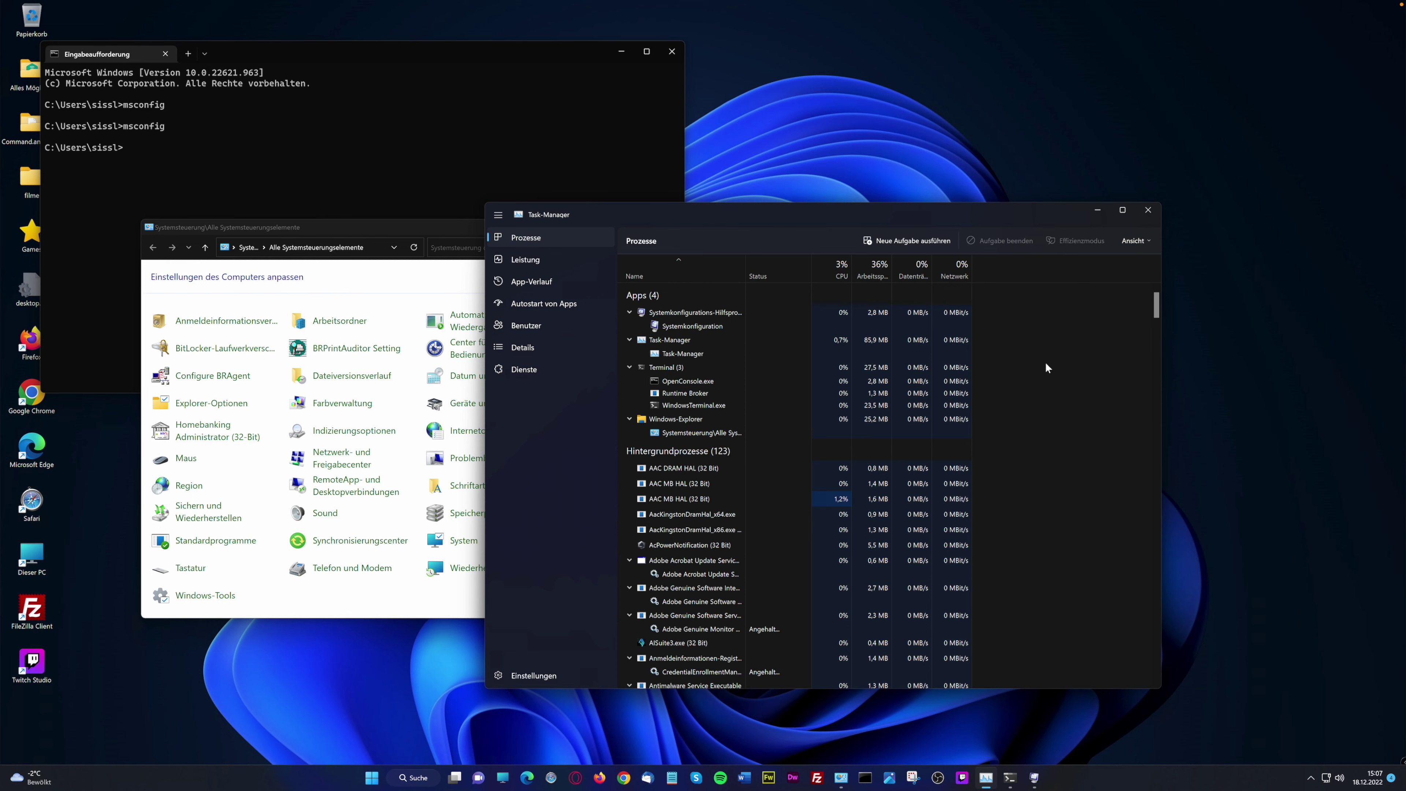
click(1162, 408)
drag(1163, 408, 1277, 408)
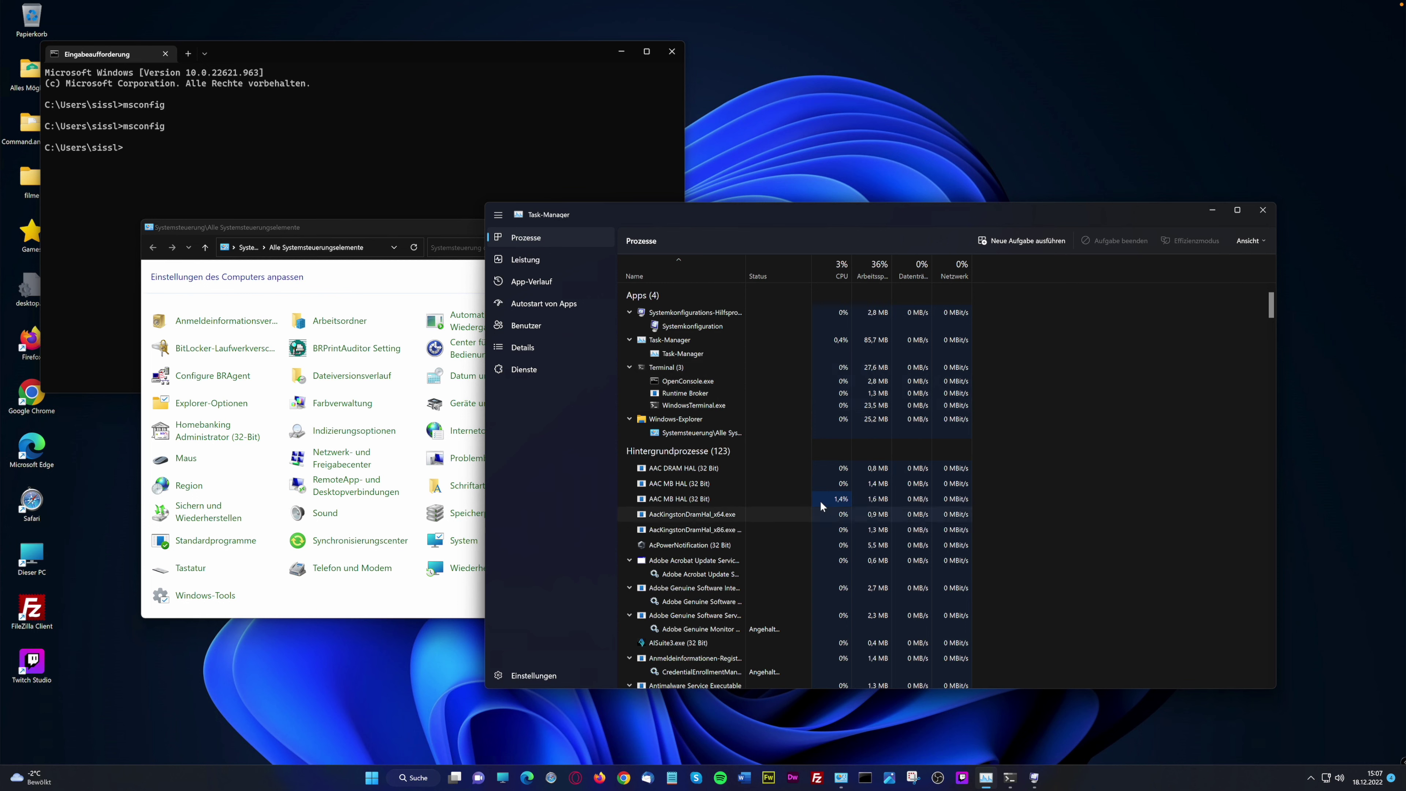
scroll(782, 497, down, 1)
scroll(782, 498, down, 1)
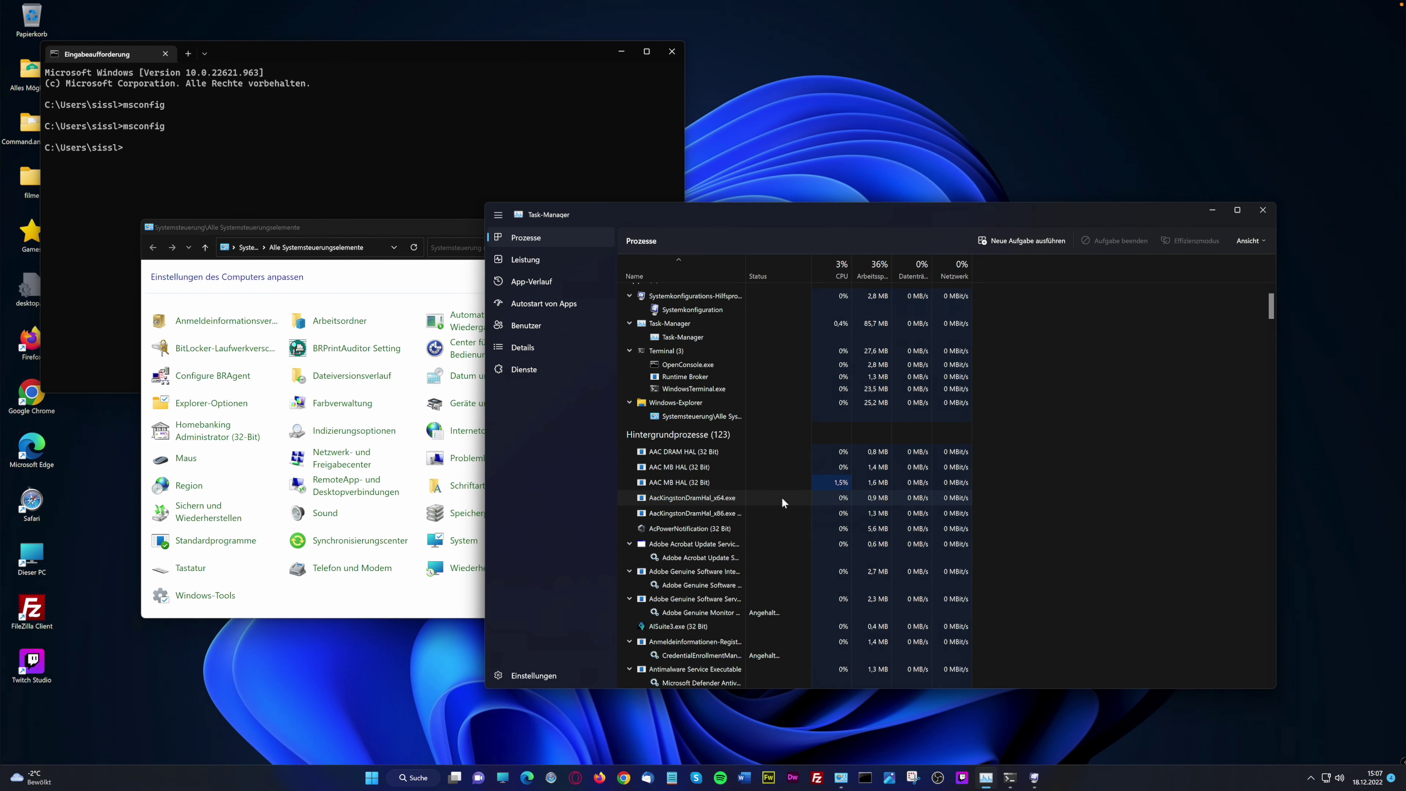
scroll(782, 502, down, 1)
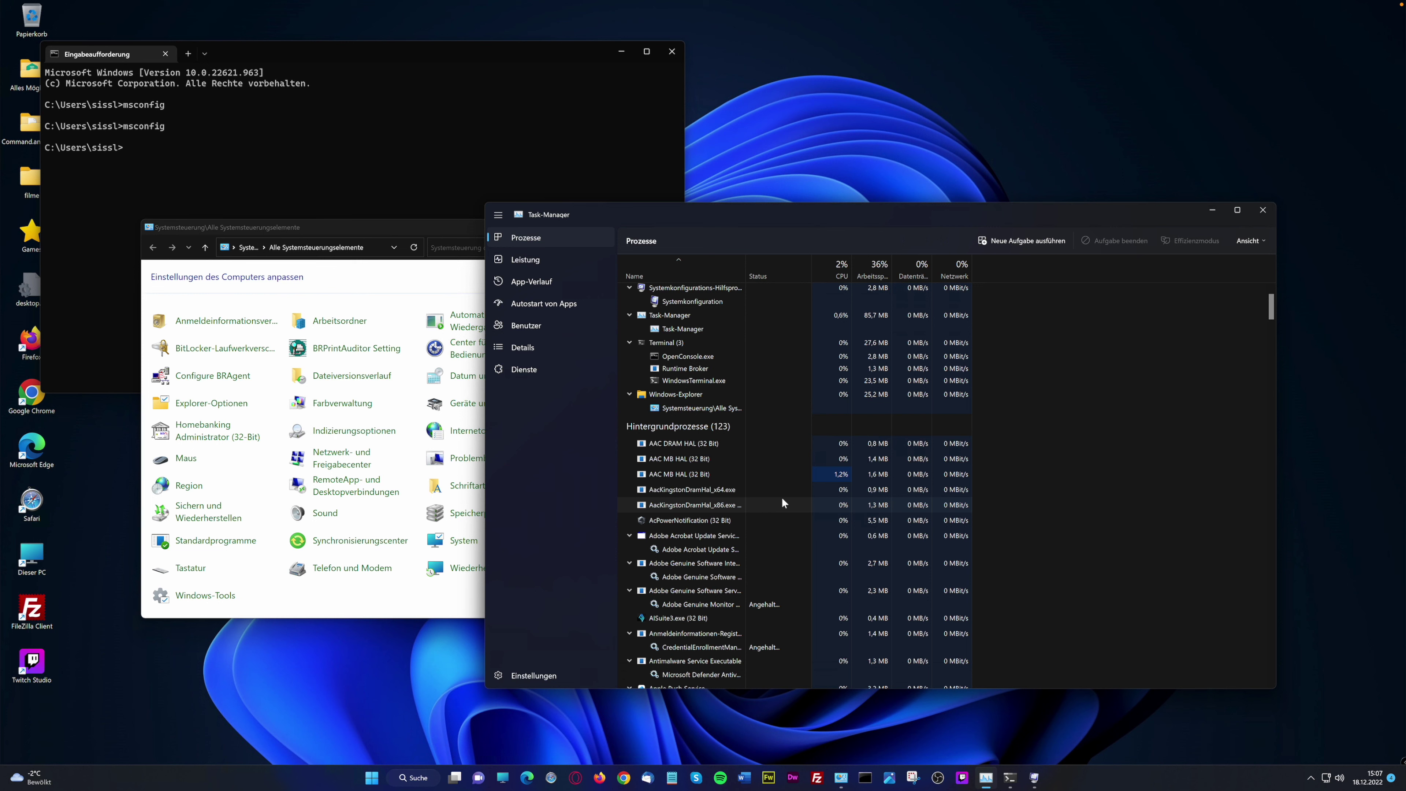
scroll(800, 450, up, 2)
scroll(807, 449, up, 1)
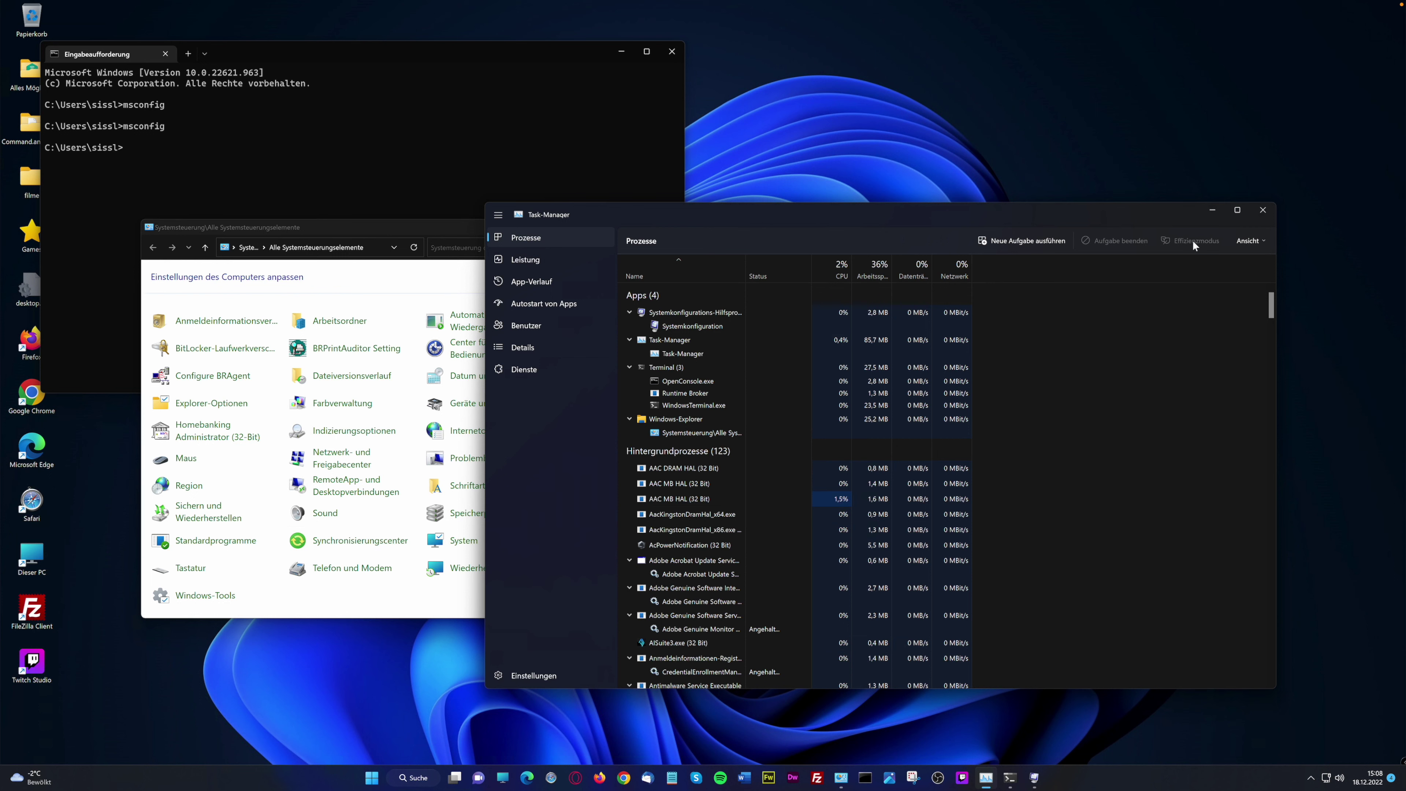
Try efficiency mode on Systemkonfigurations-Hilfsprogramm, then cancel it
click(654, 314)
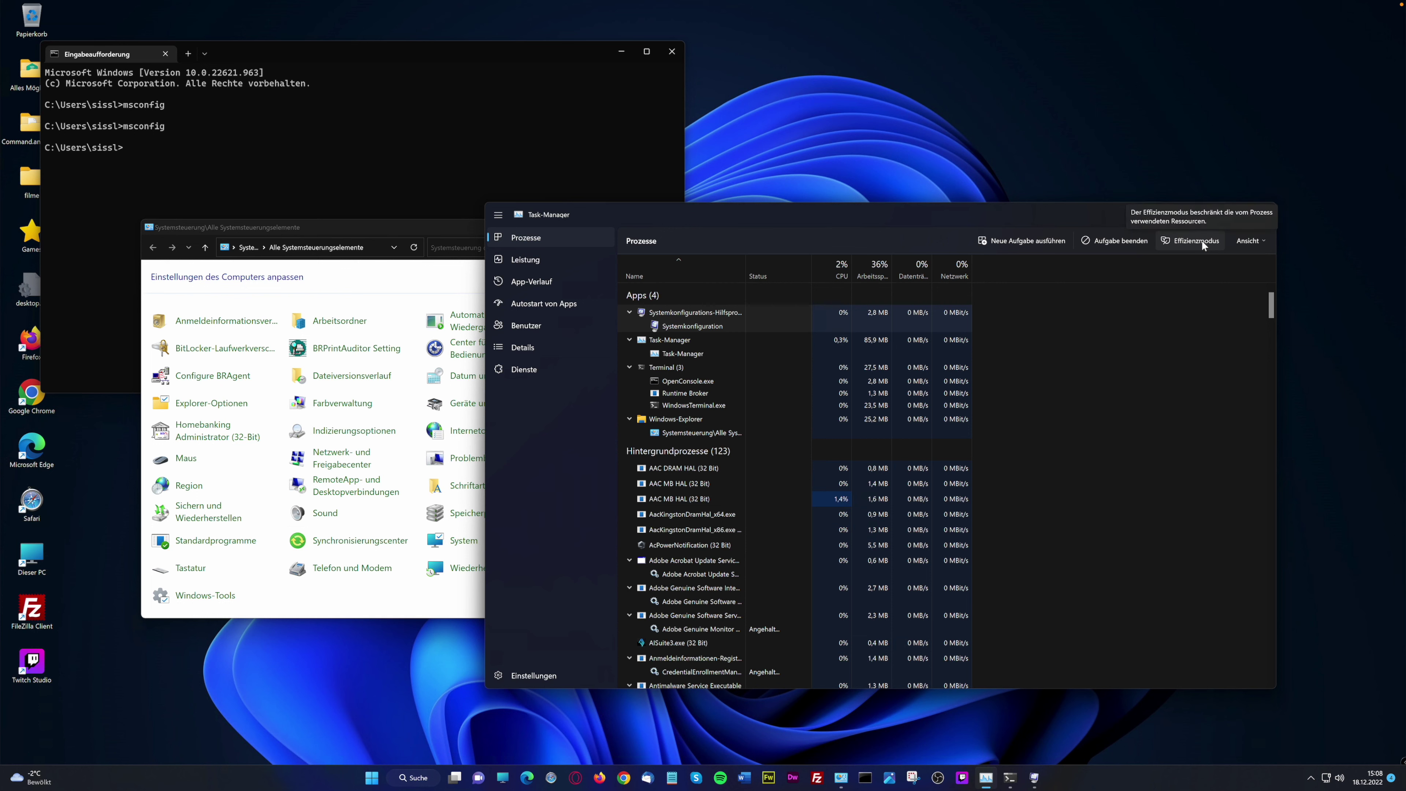
click(1201, 240)
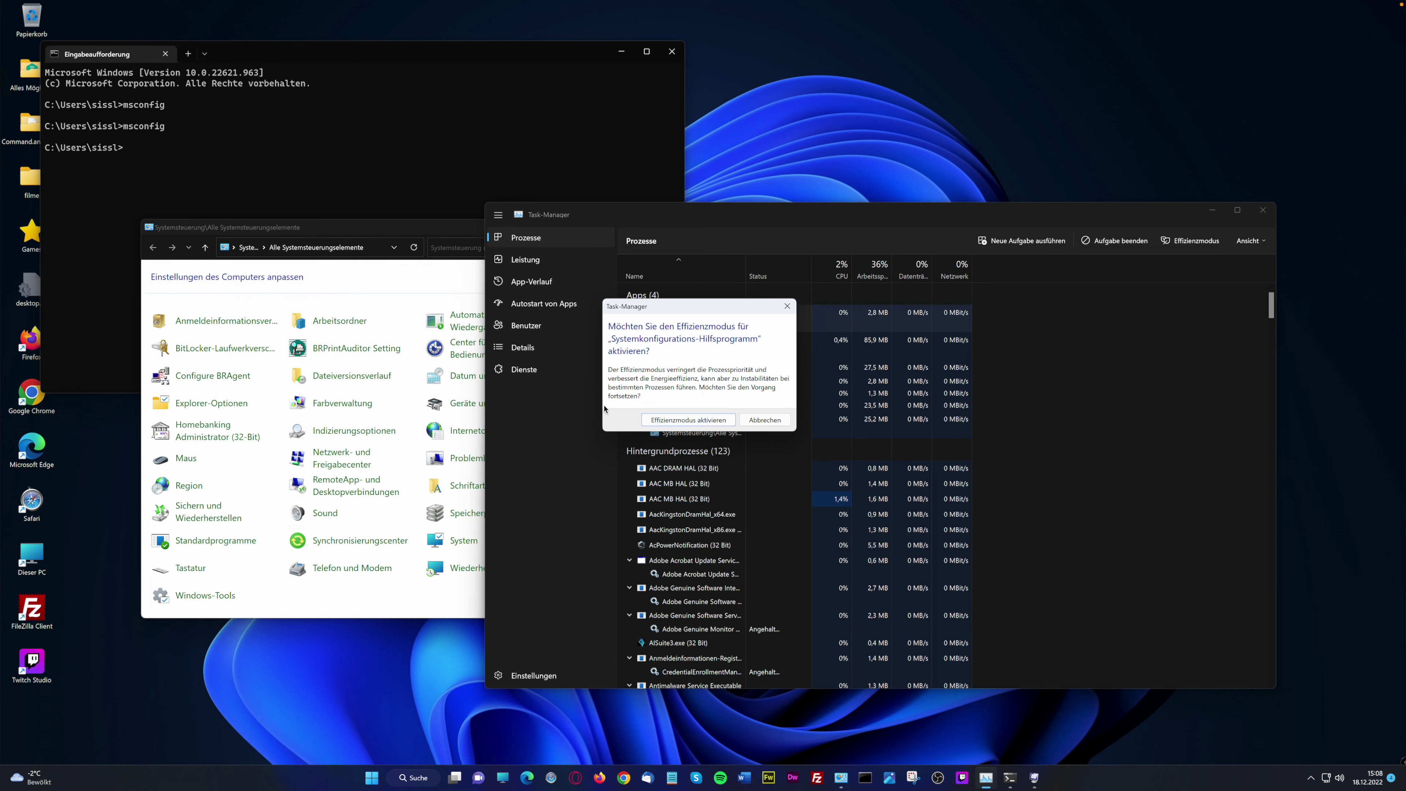
click(764, 420)
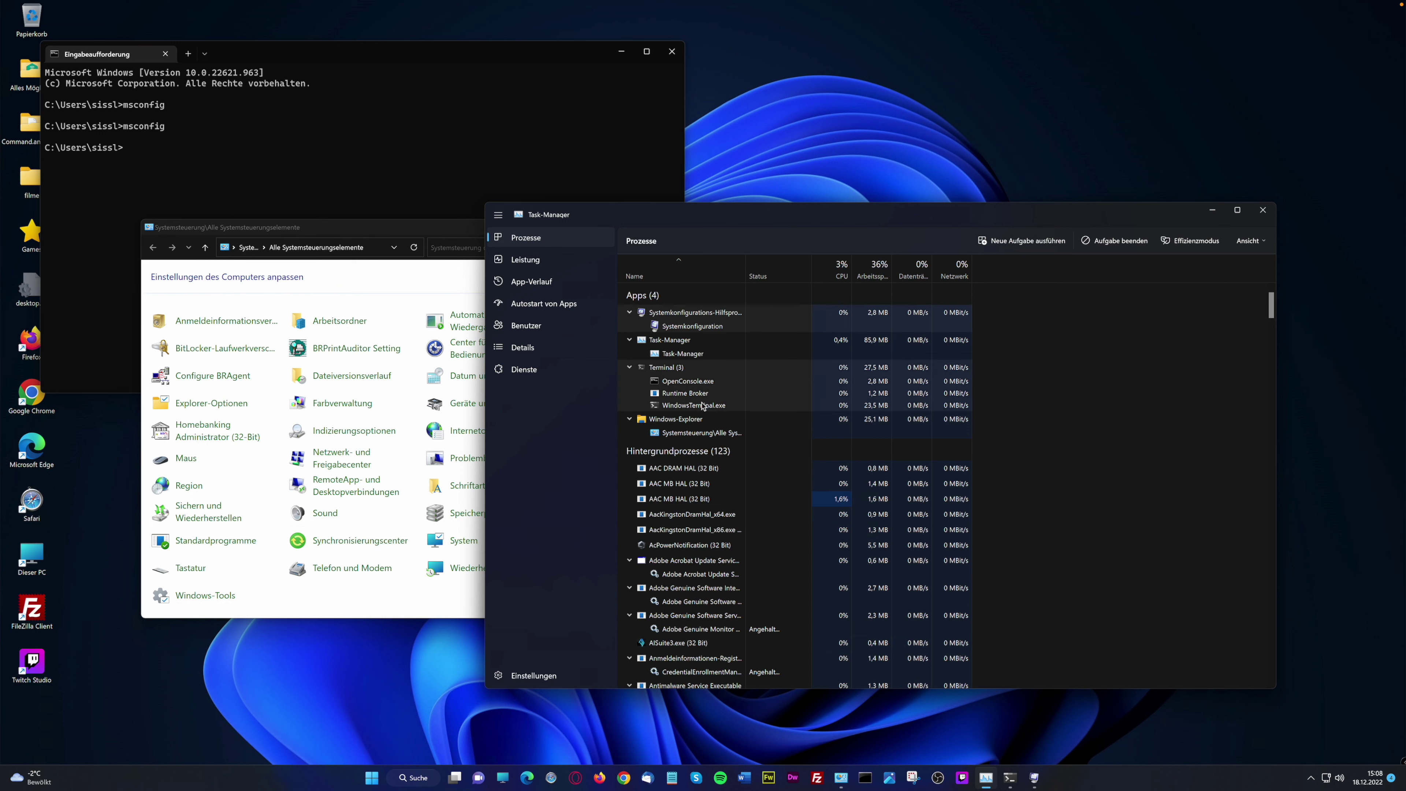
Turn on Effizienzmodus for the Adobe Acrobat Update Service background process
click(725, 394)
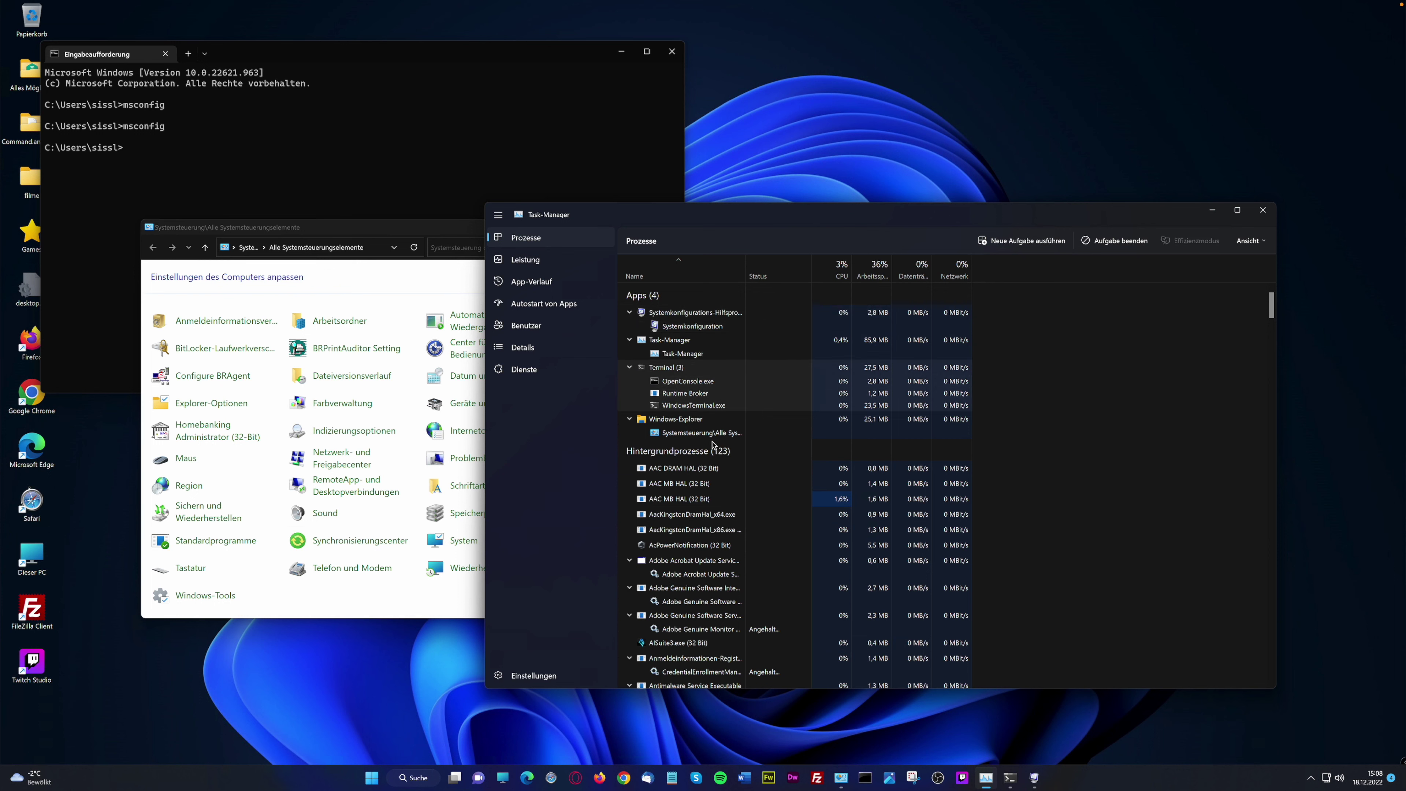
click(685, 423)
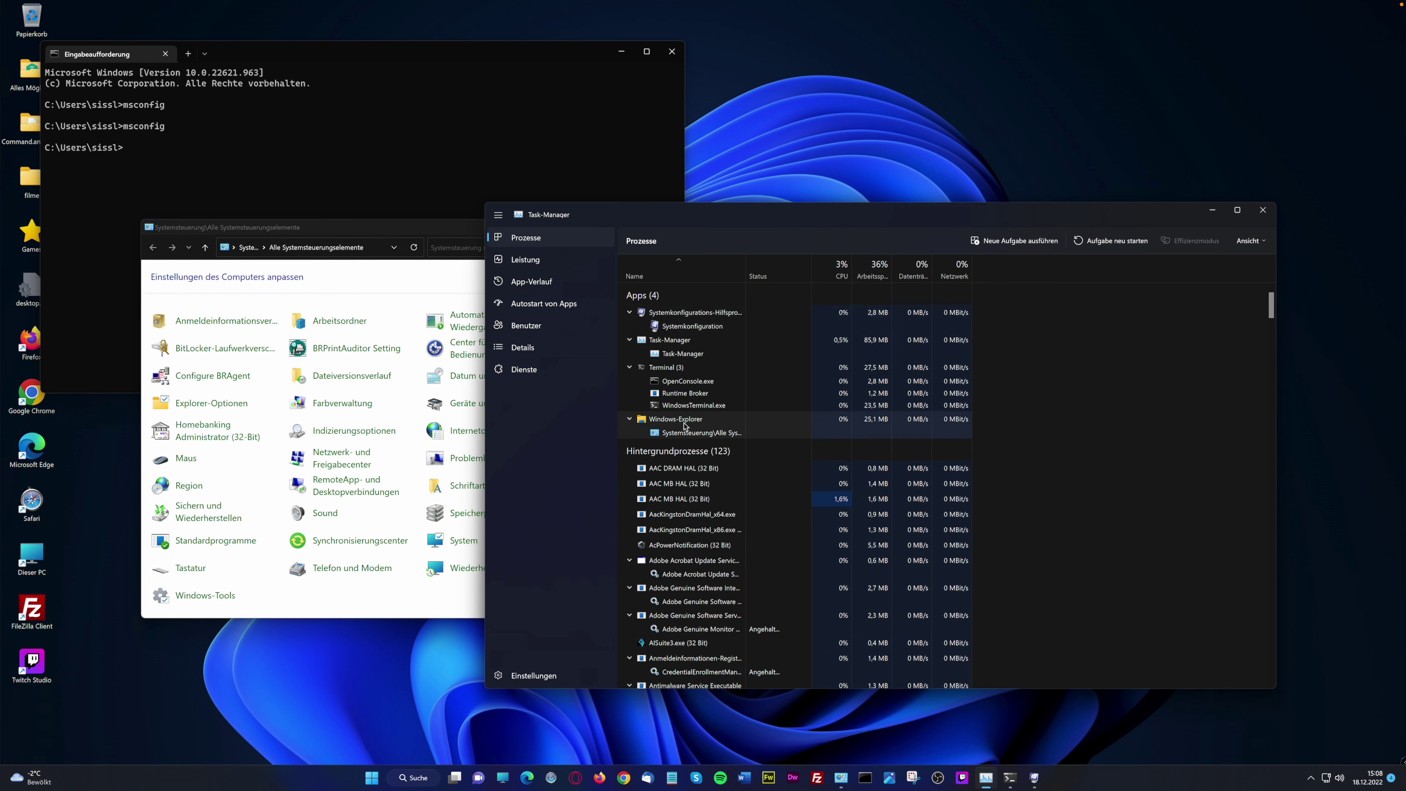
click(689, 317)
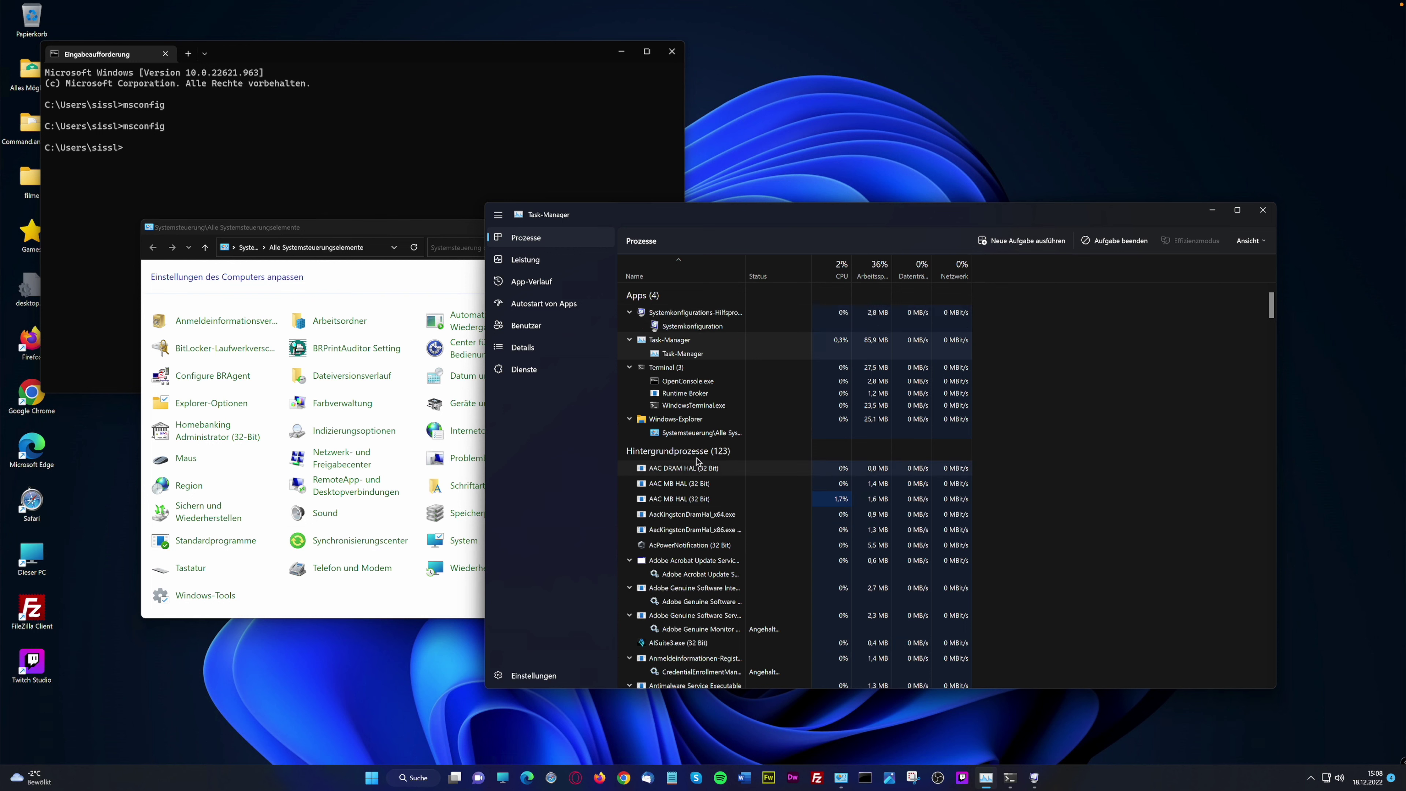
click(695, 469)
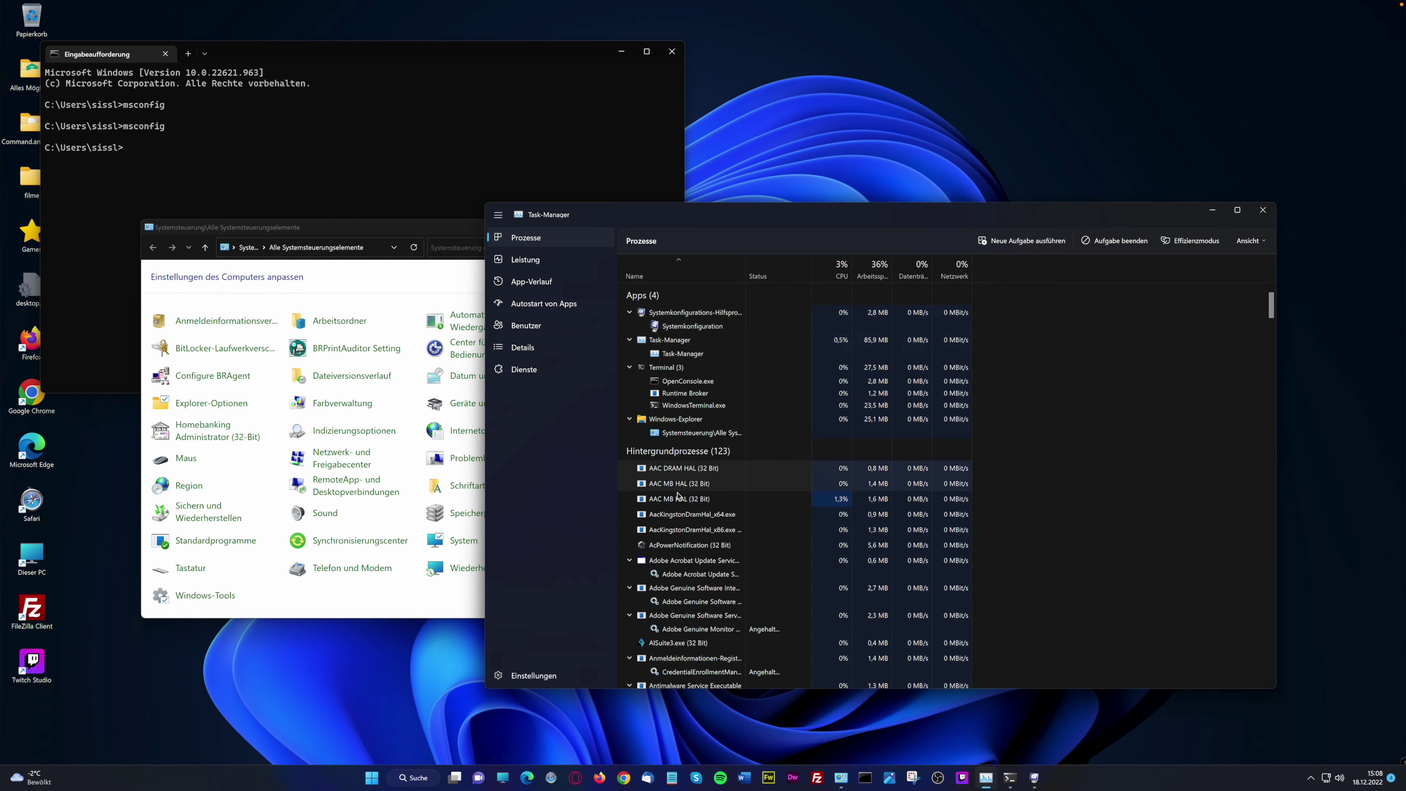
click(692, 545)
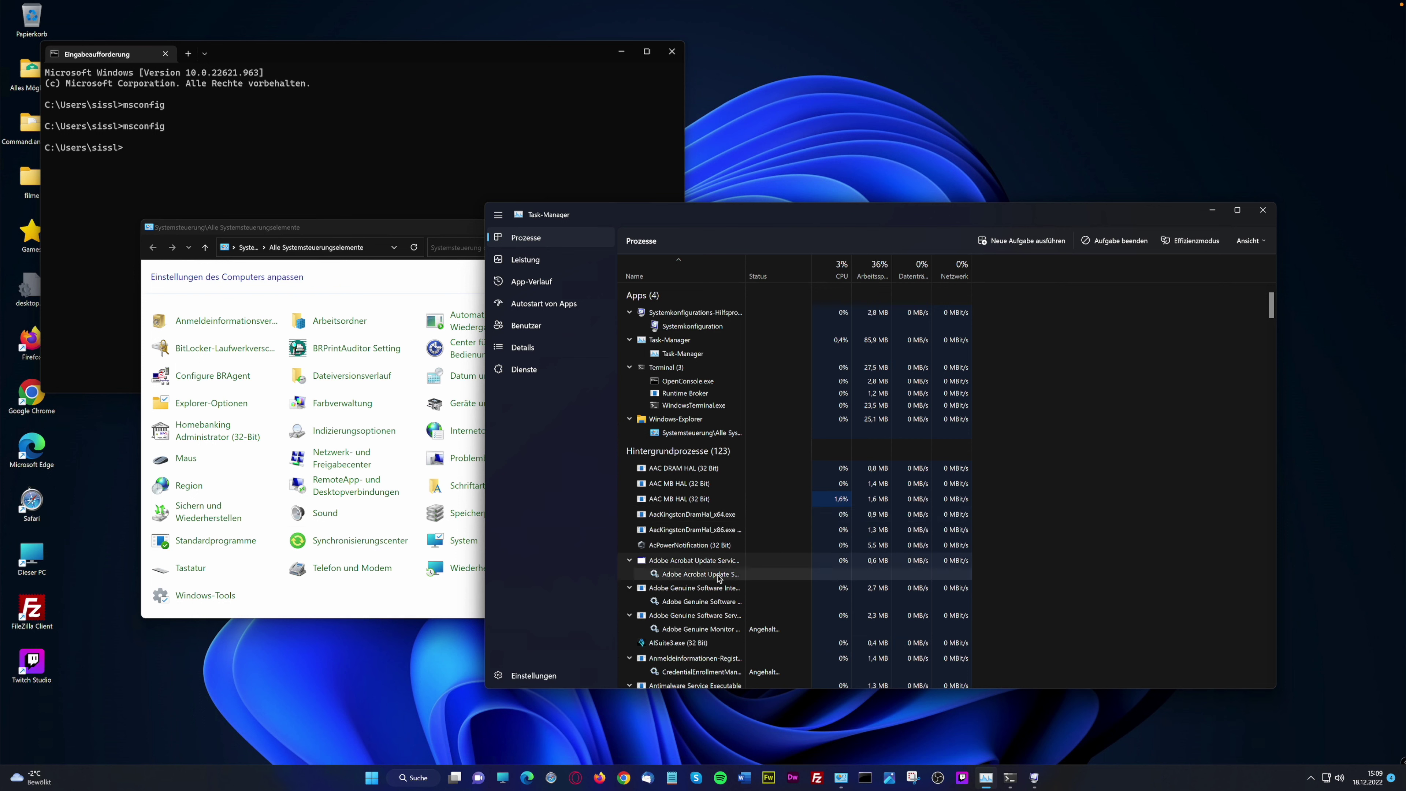
click(1198, 244)
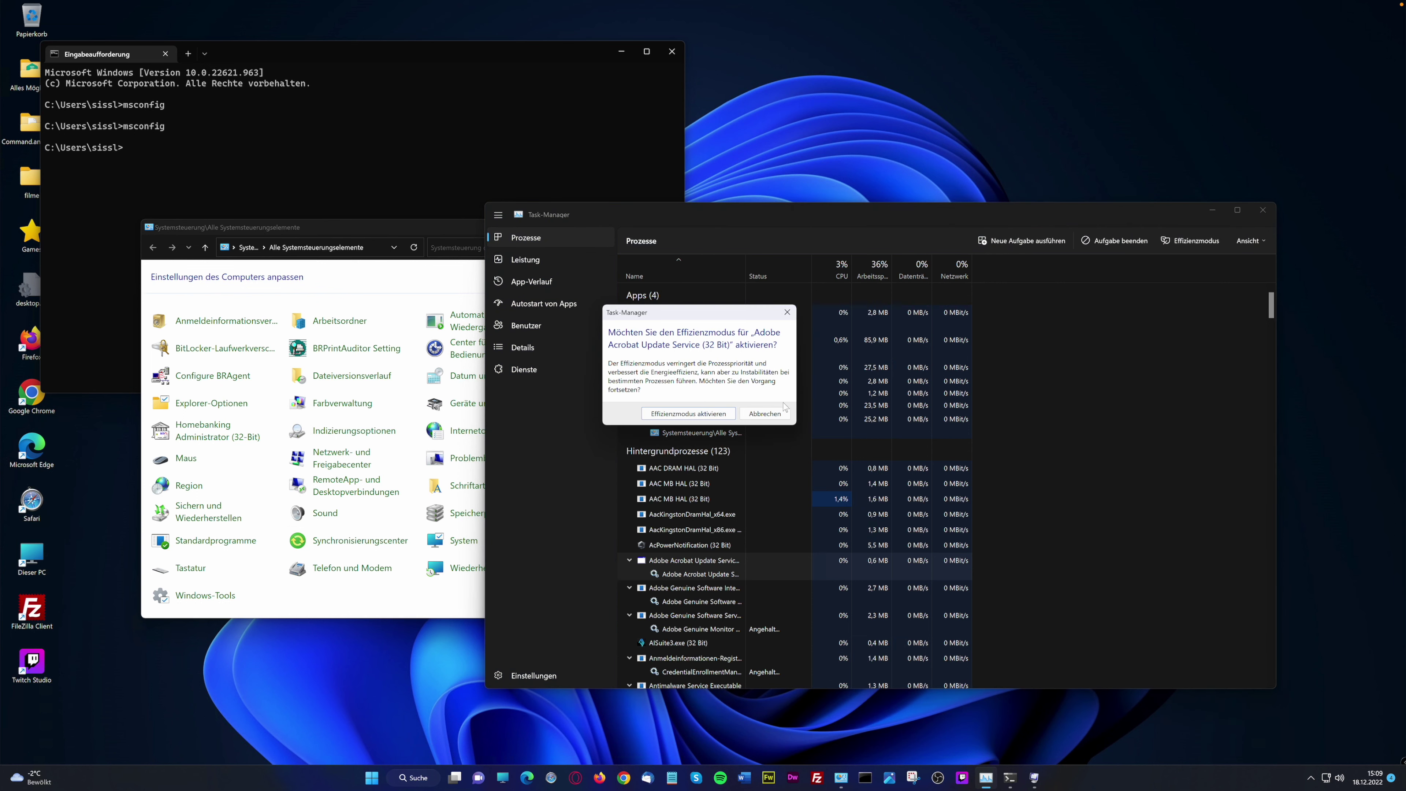
click(692, 414)
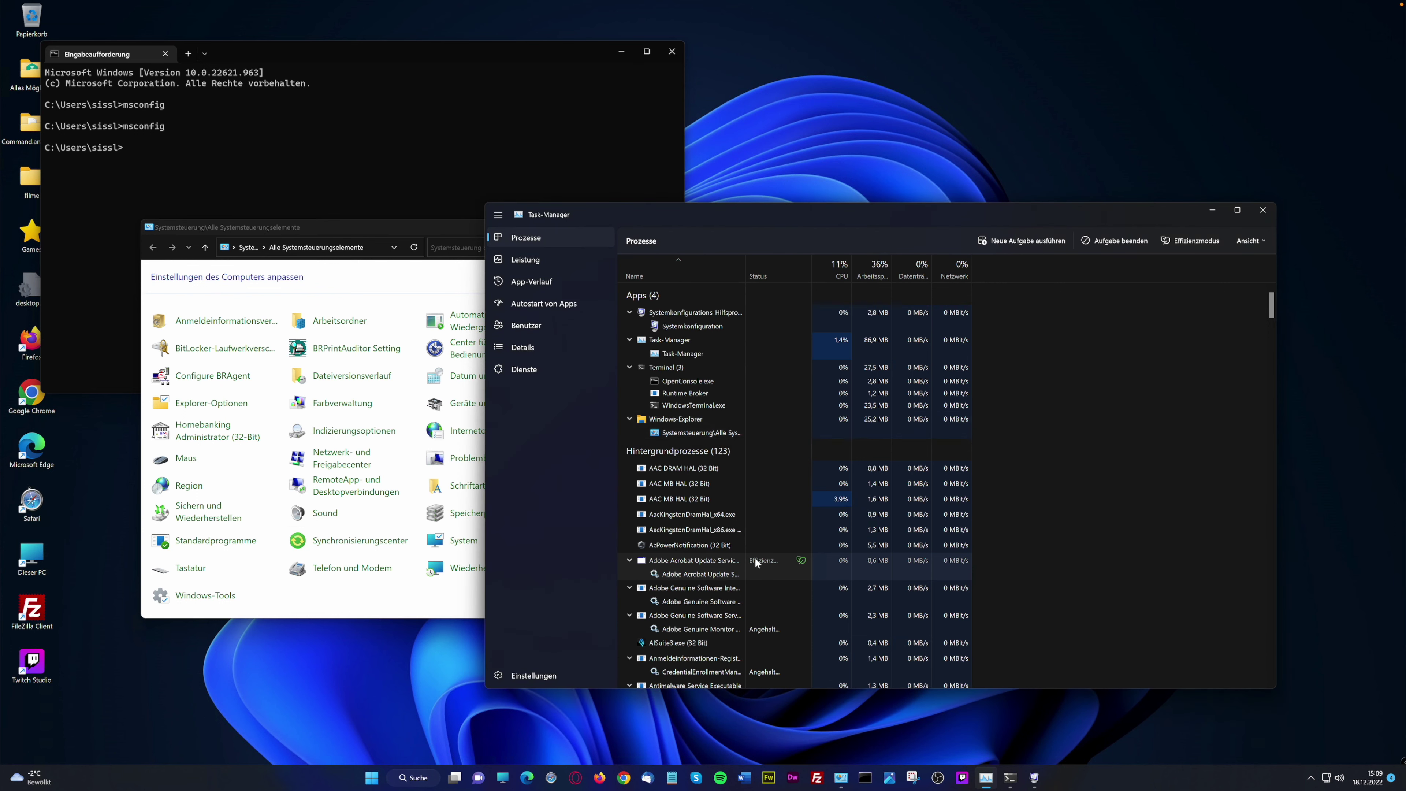
mouse_move(799, 561)
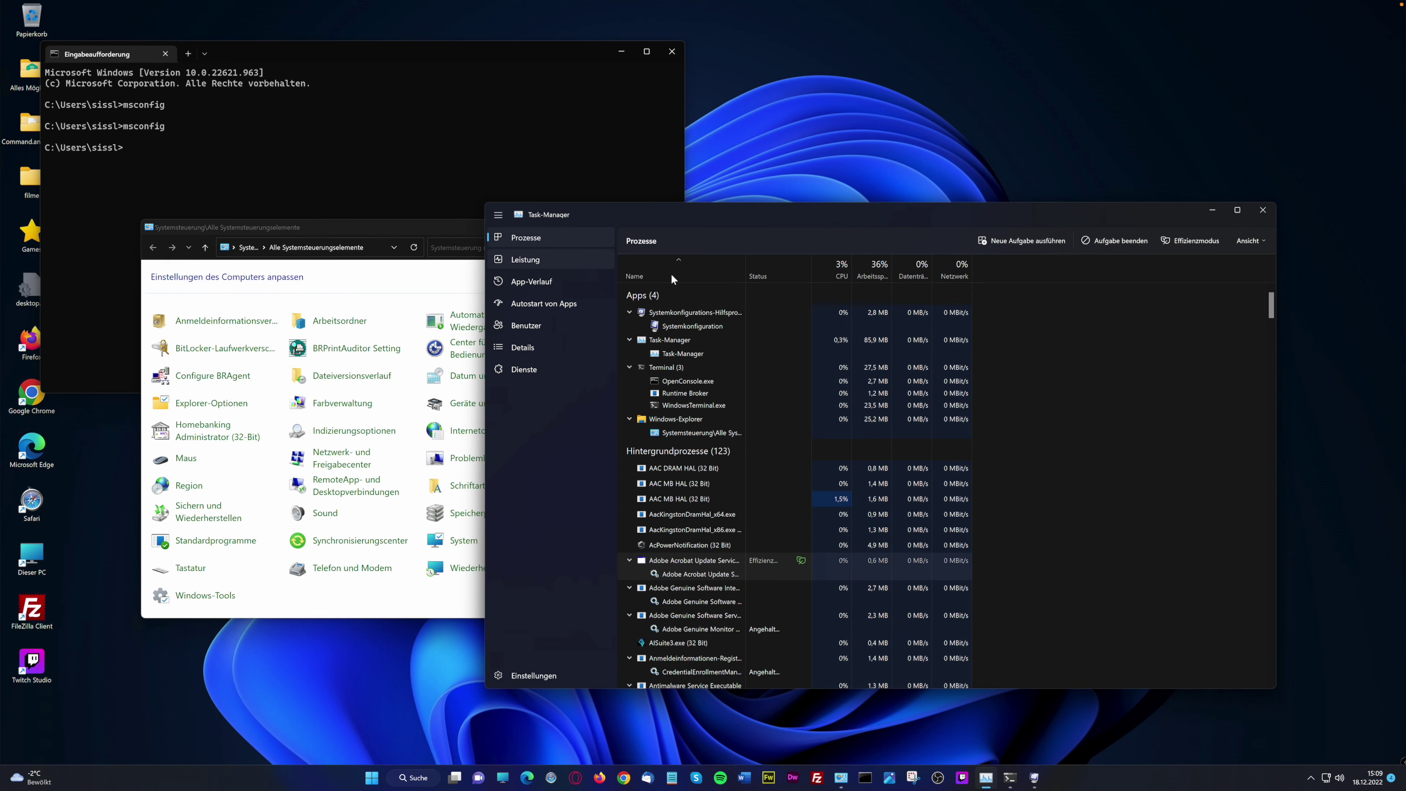
Show the Leistung page with the CPU graph
click(525, 259)
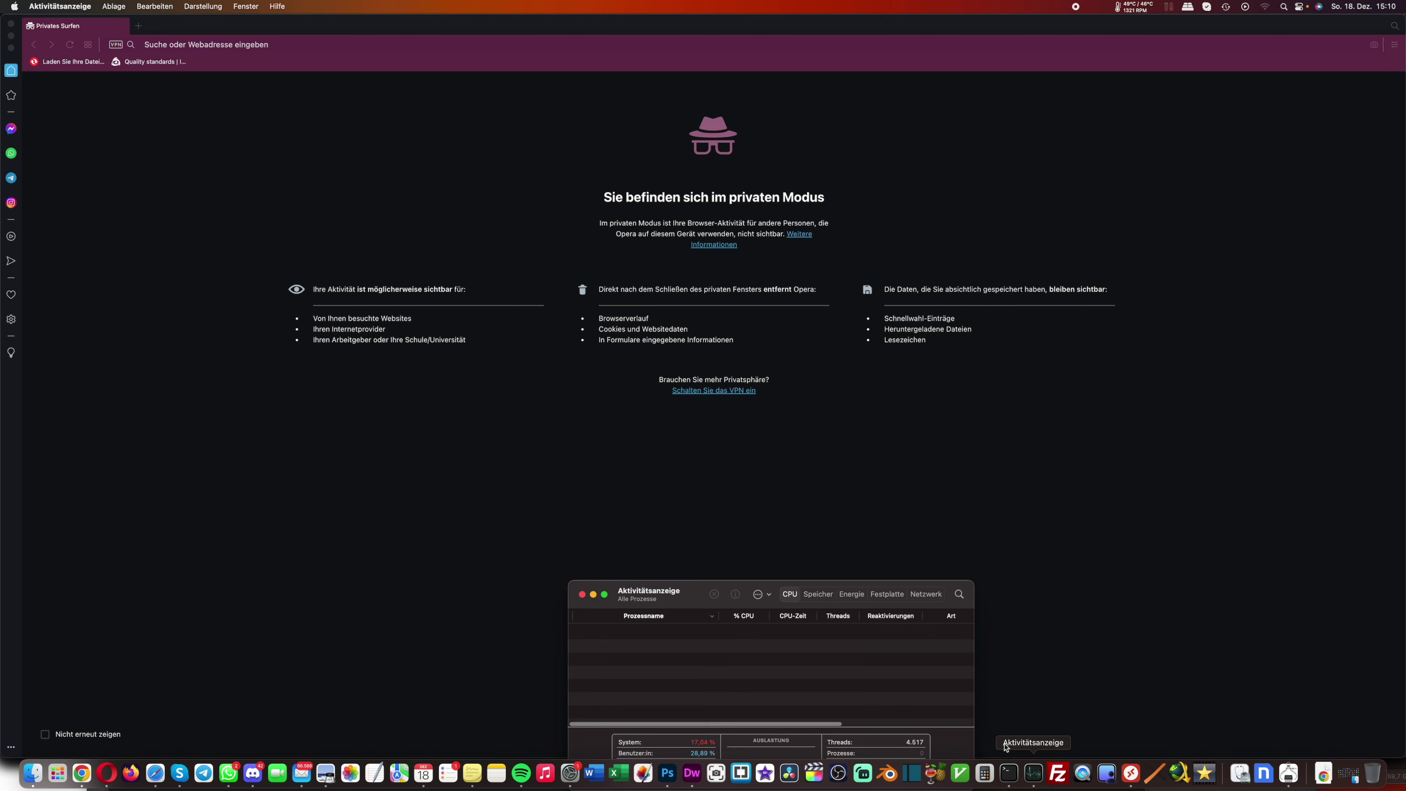
Centre and enlarge the Aktivitätsanzeige window, then sort processes by % CPU
drag(698, 591, 519, 316)
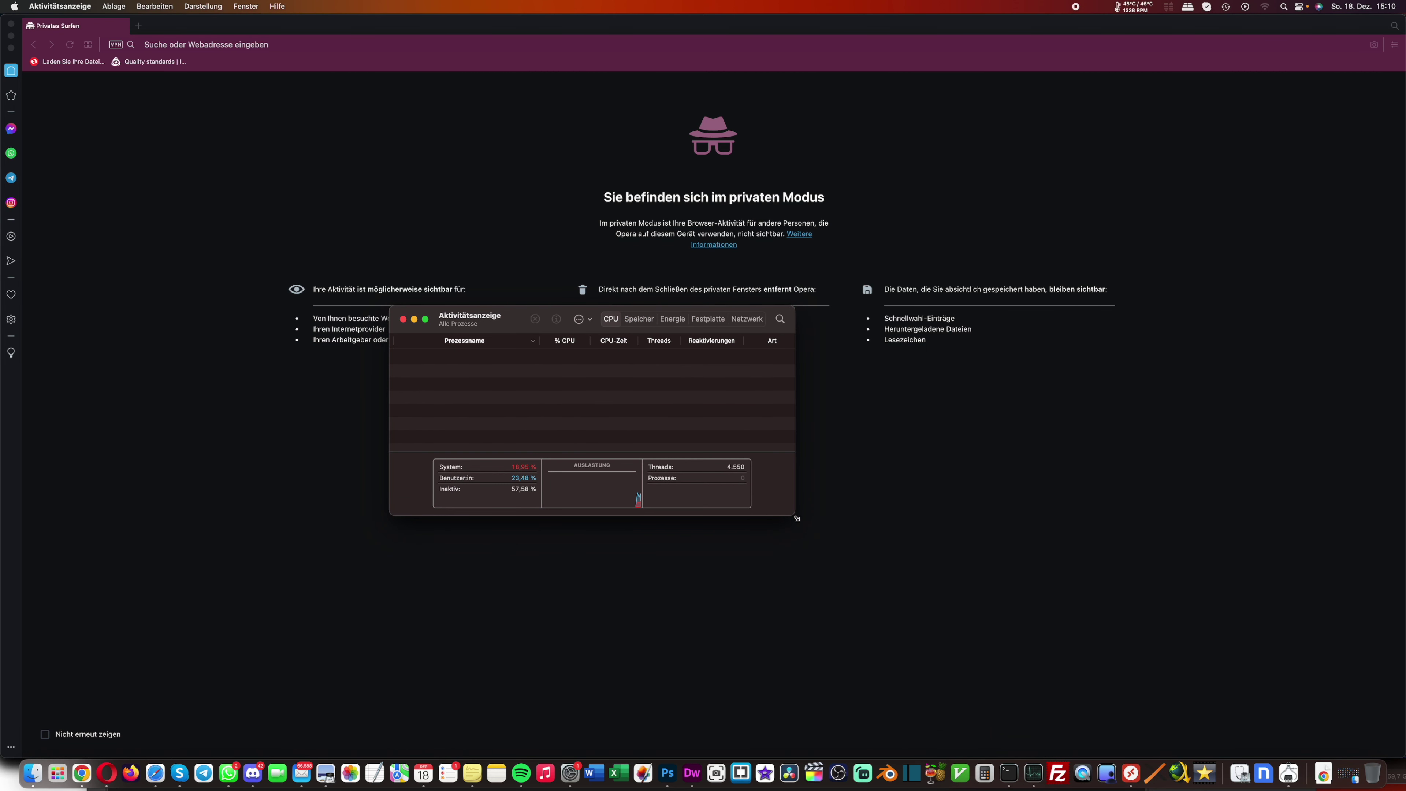
drag(796, 519, 1013, 627)
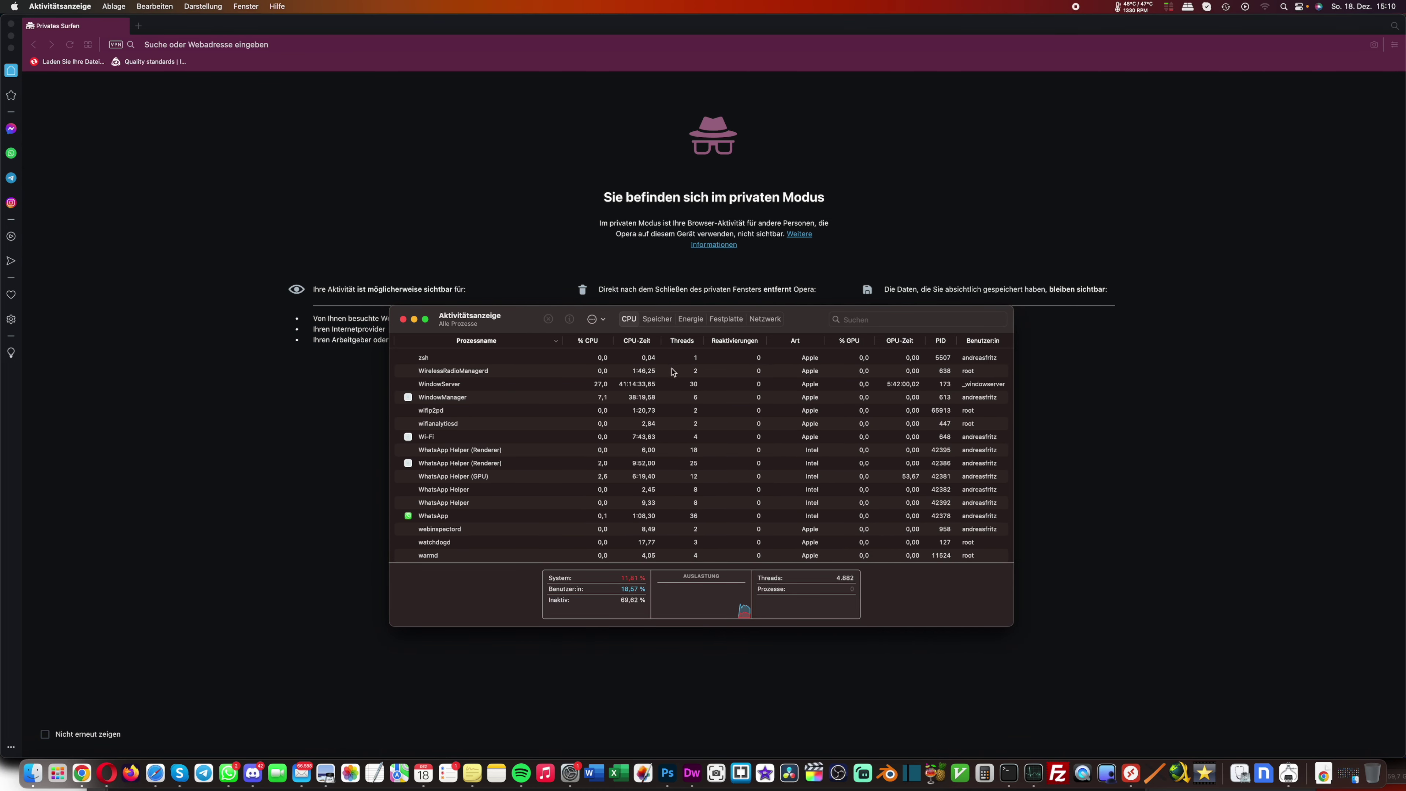
click(603, 342)
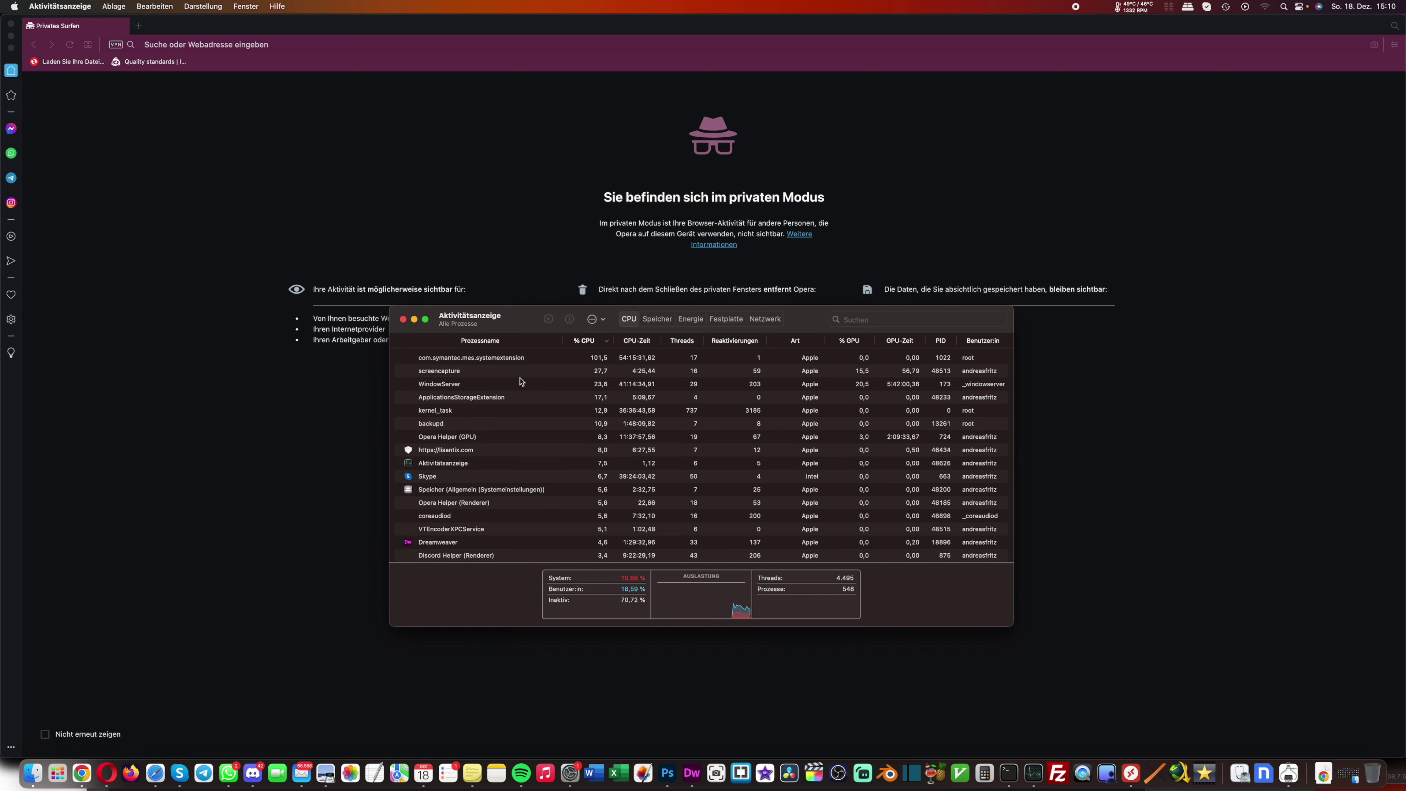
click(465, 357)
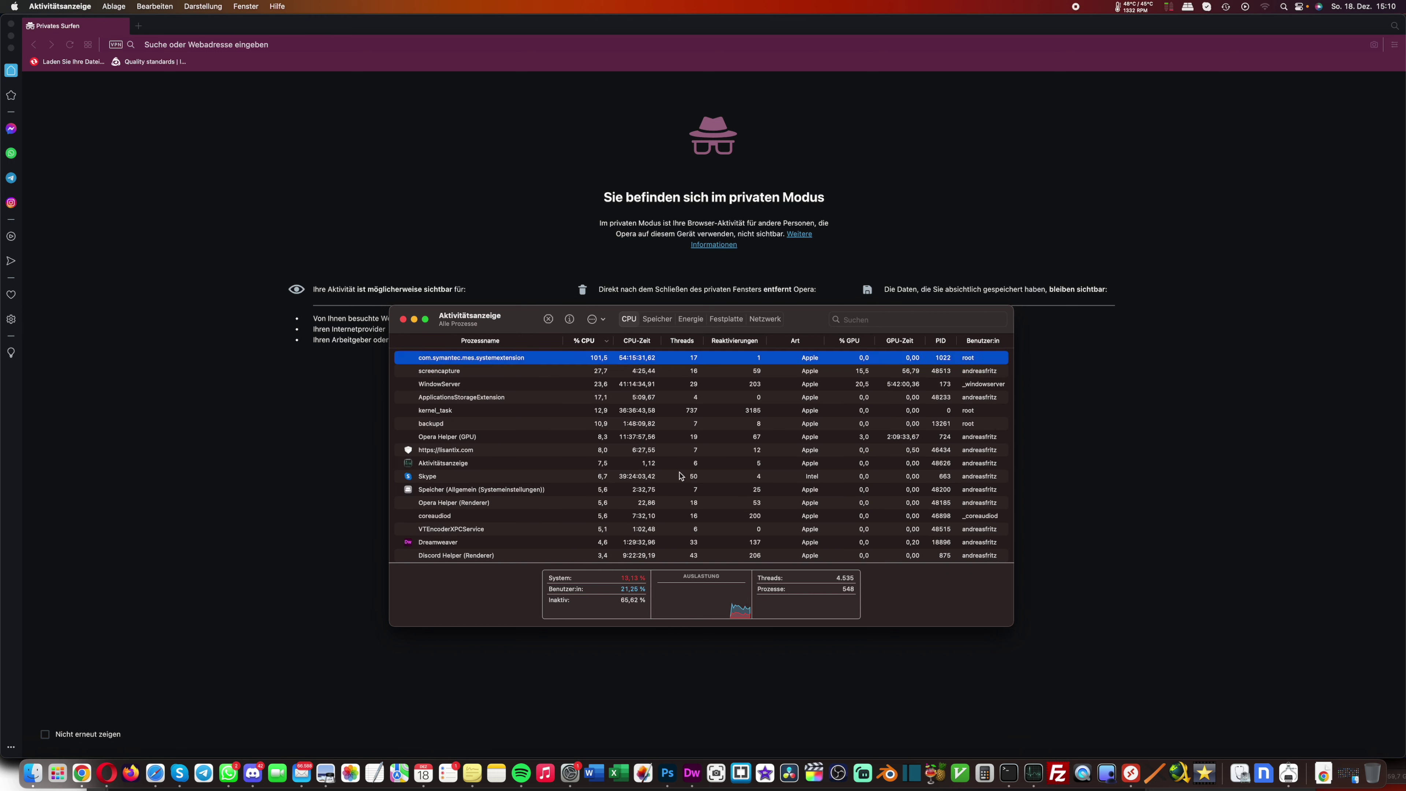
Compare the Speicher, Energie, Festplatte, CPU and Netzwerk tabs, then bring up the Remote Desktop list
click(658, 321)
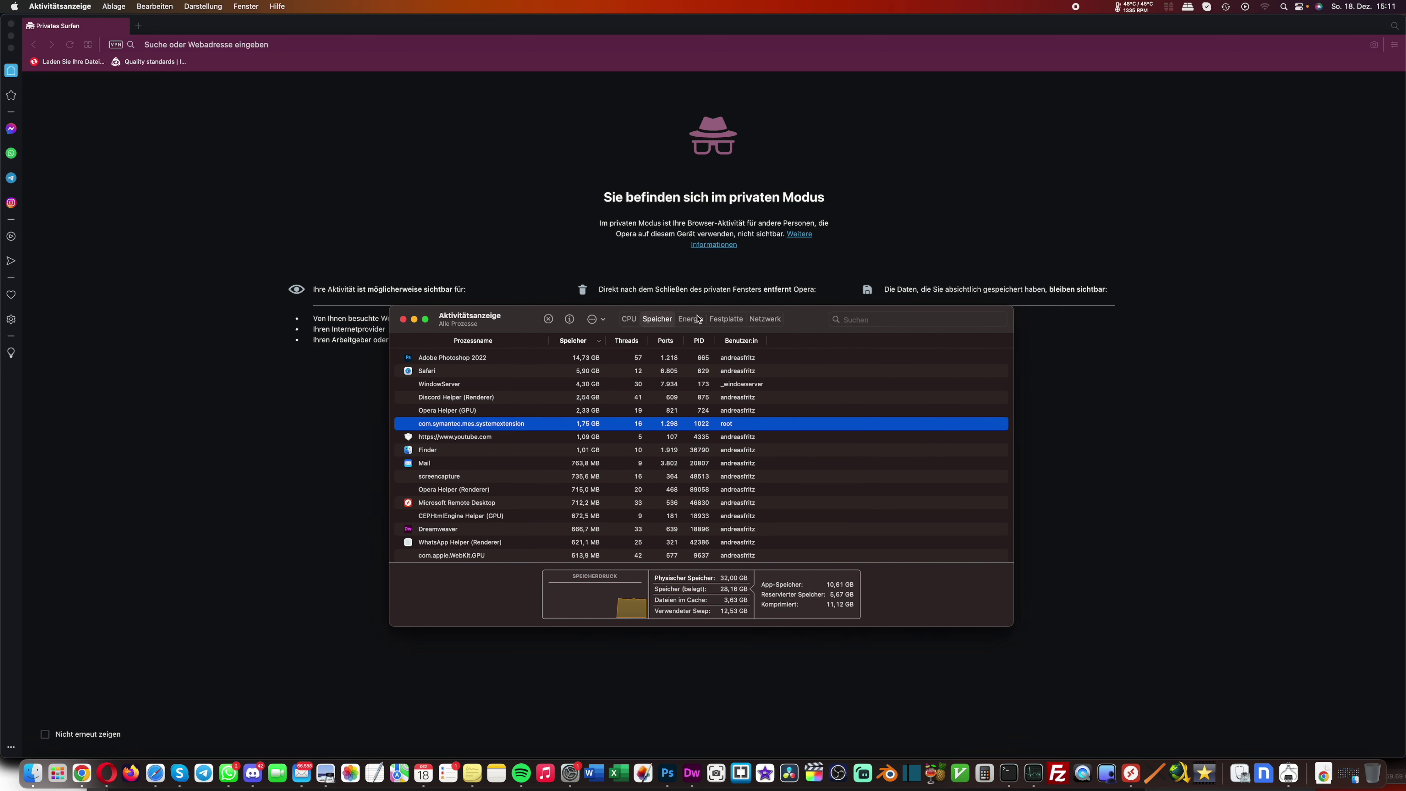
click(697, 319)
click(725, 319)
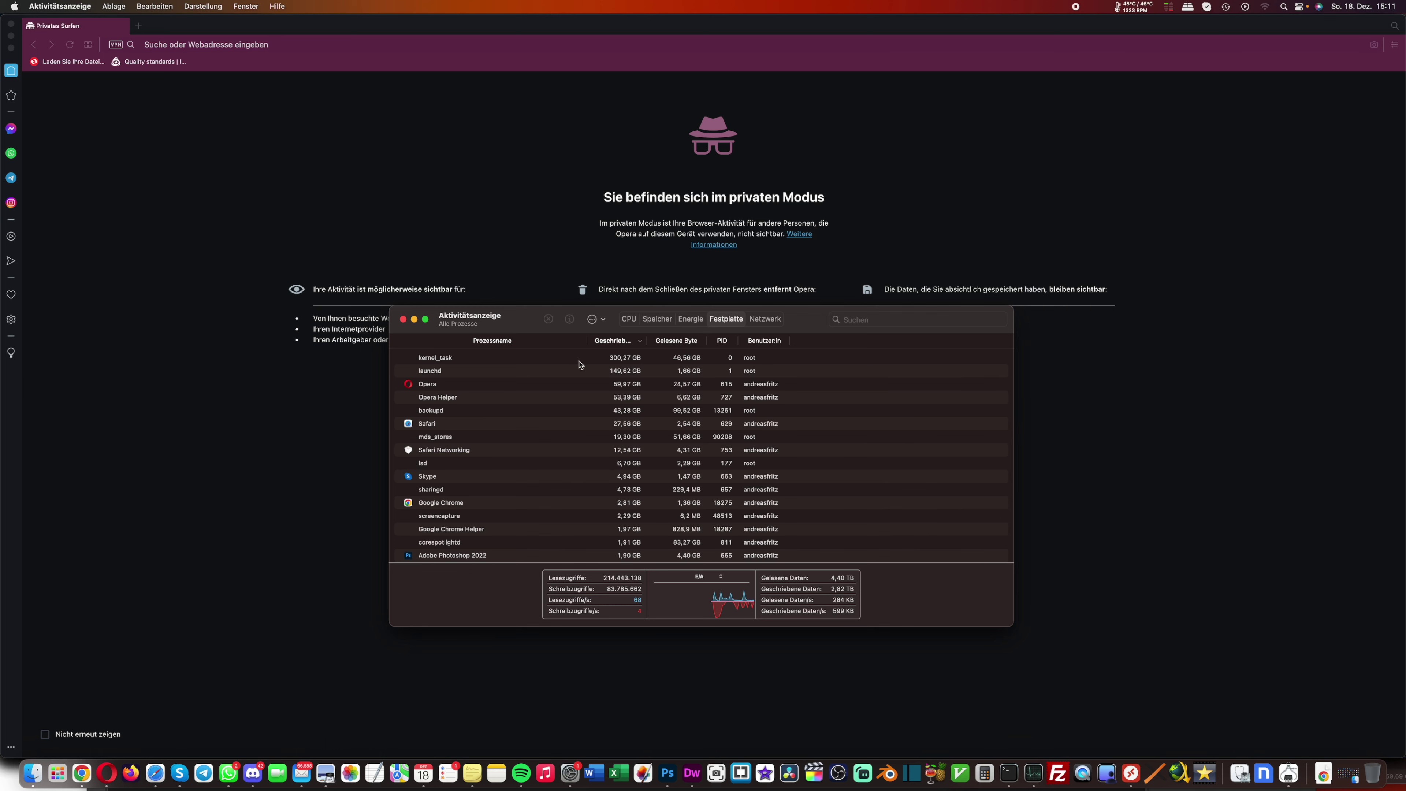
click(581, 360)
click(633, 321)
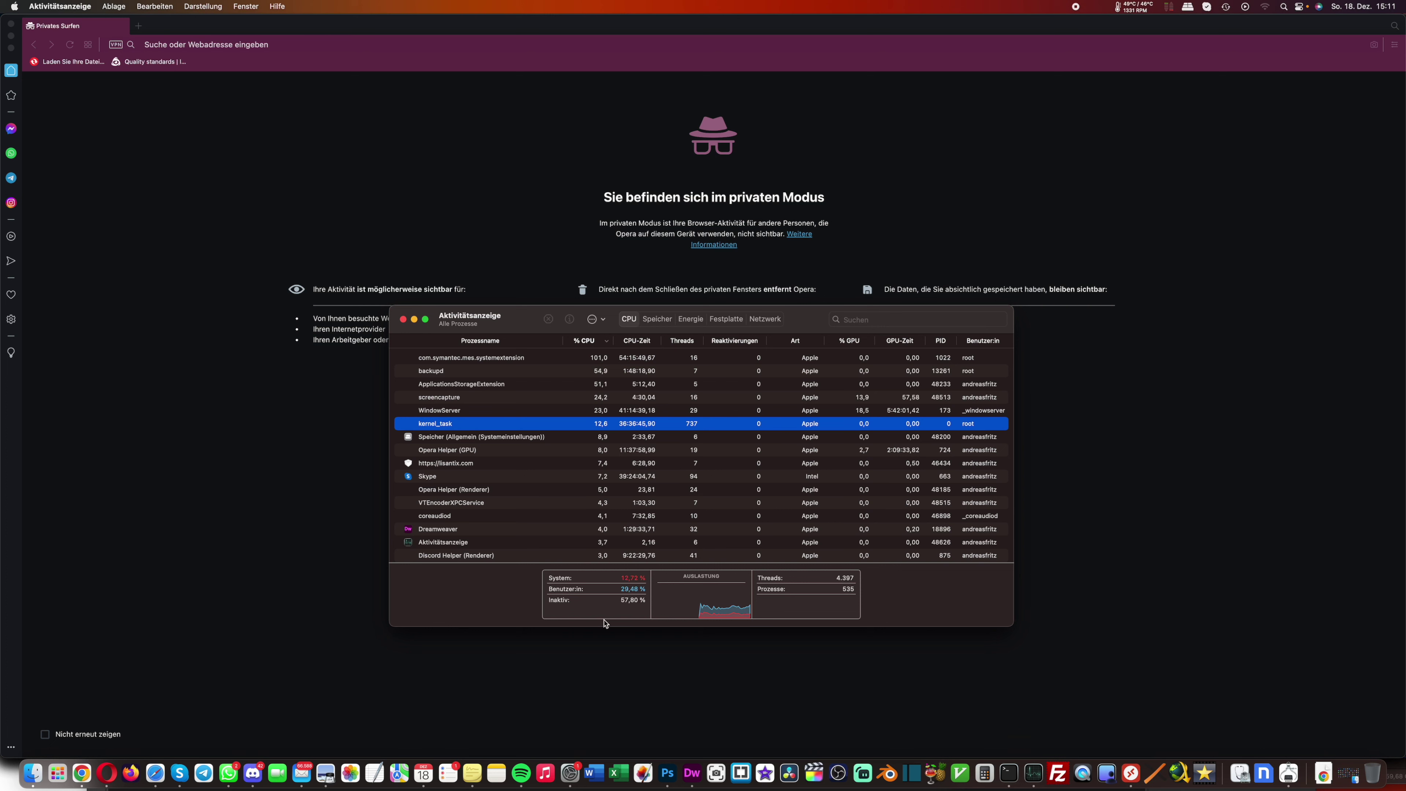
click(726, 319)
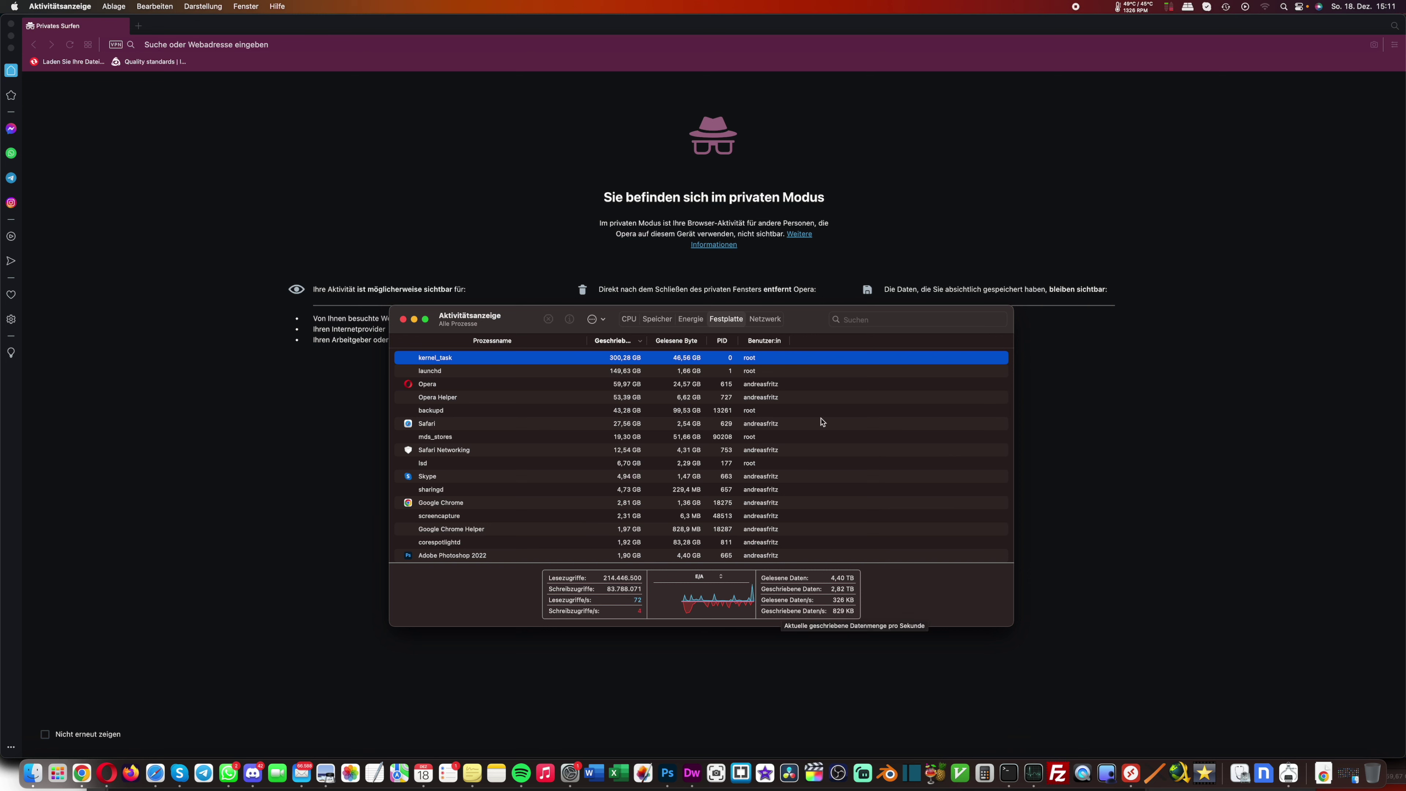
click(765, 321)
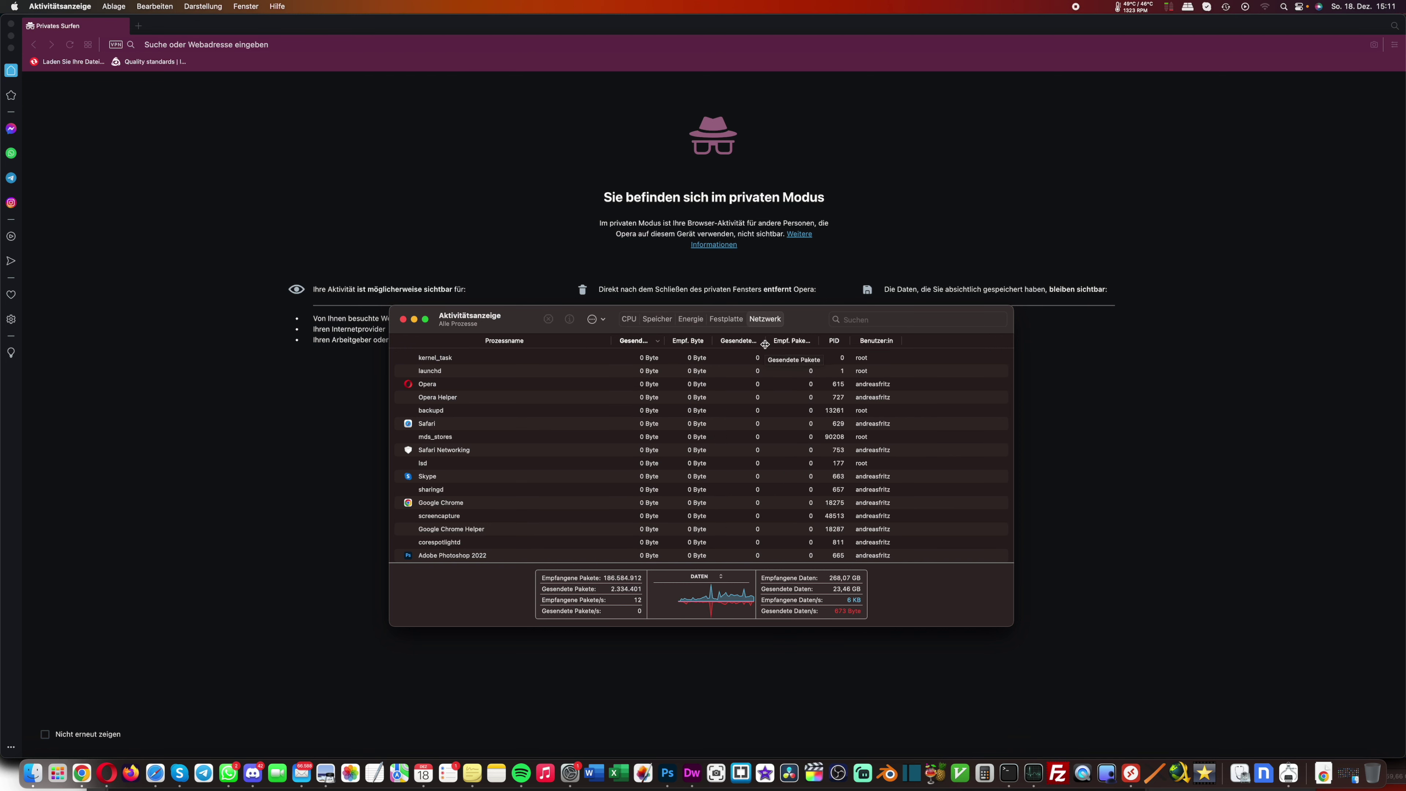
click(1130, 774)
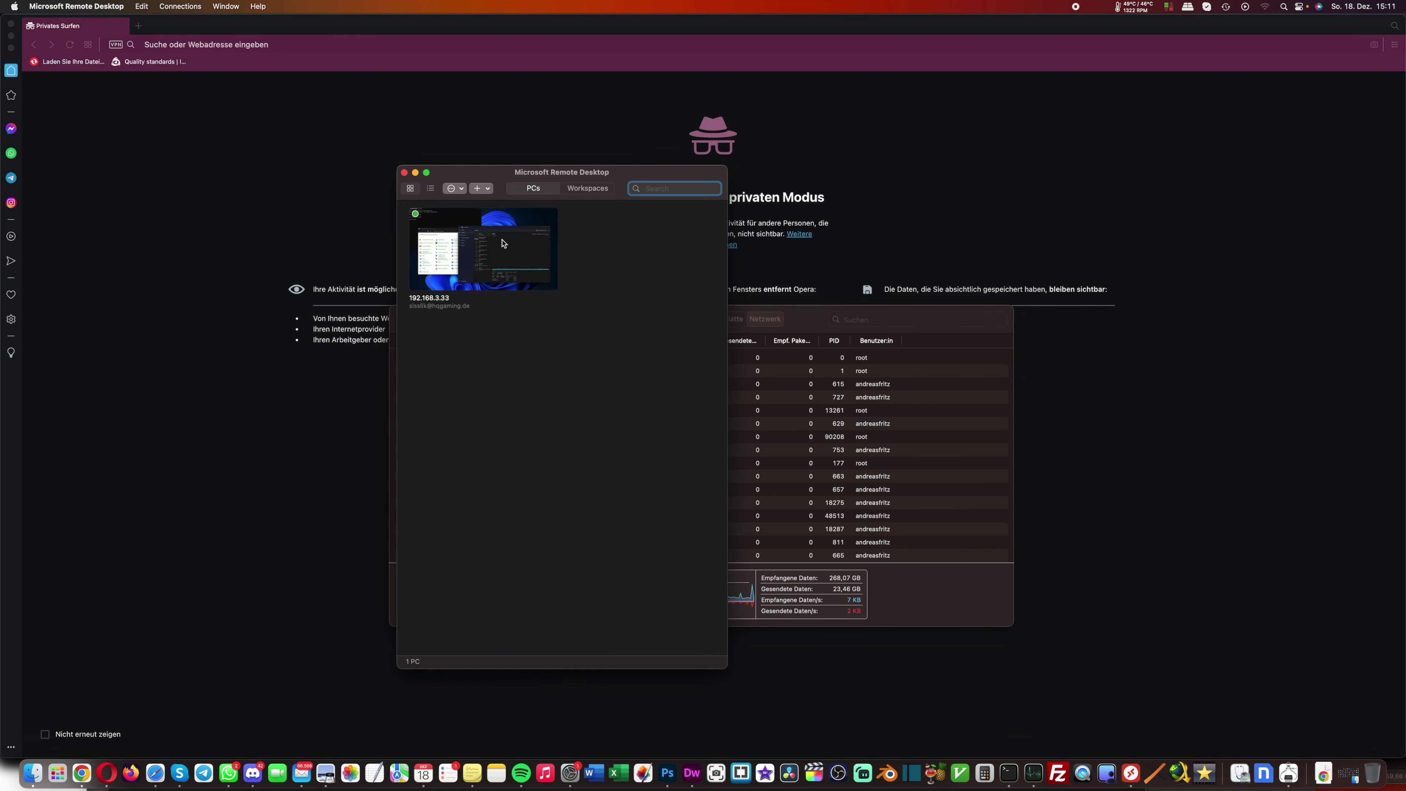
Connect to the Windows PC and show the Datenträger 4 (C:) graphs in Task-Manager
double_click(449, 249)
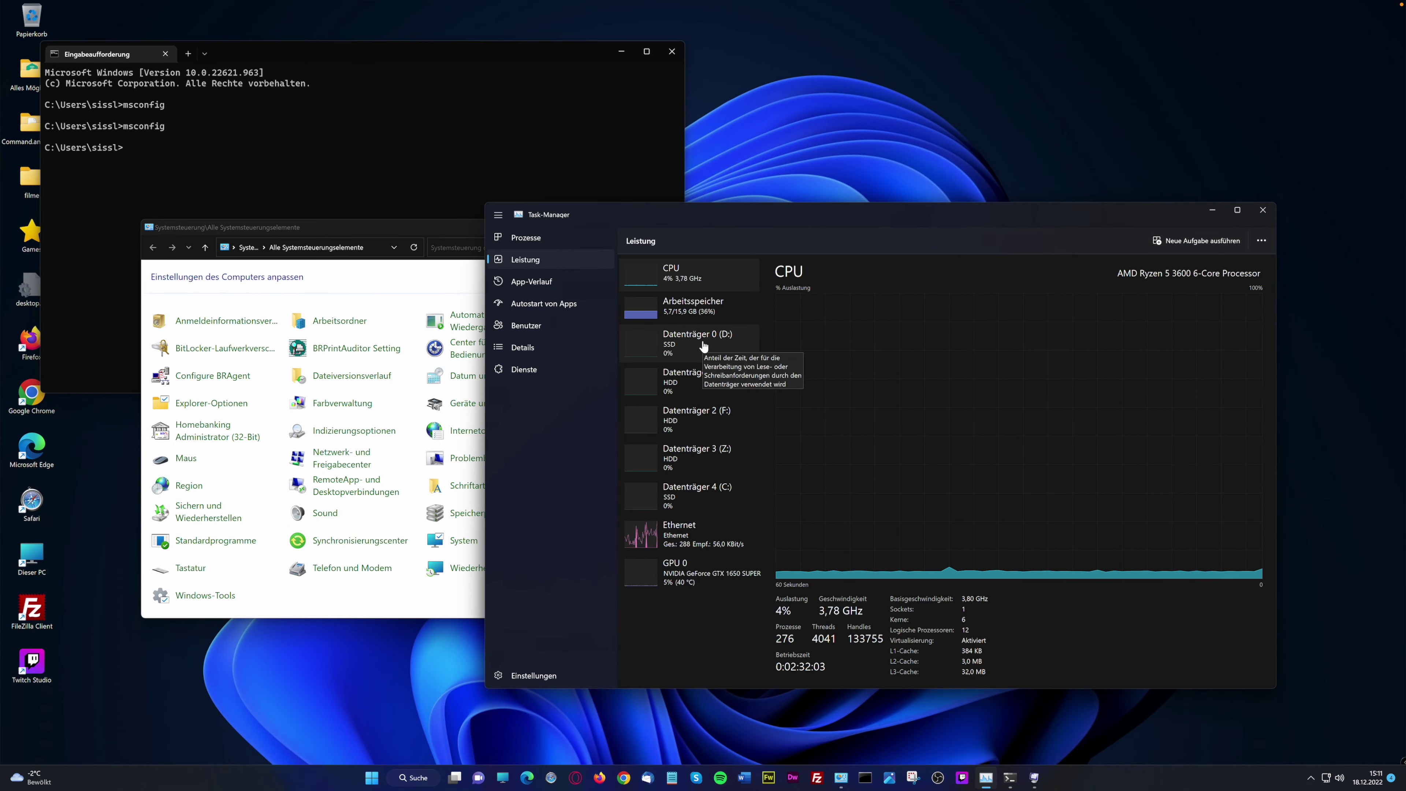
click(705, 217)
drag(706, 217, 585, 212)
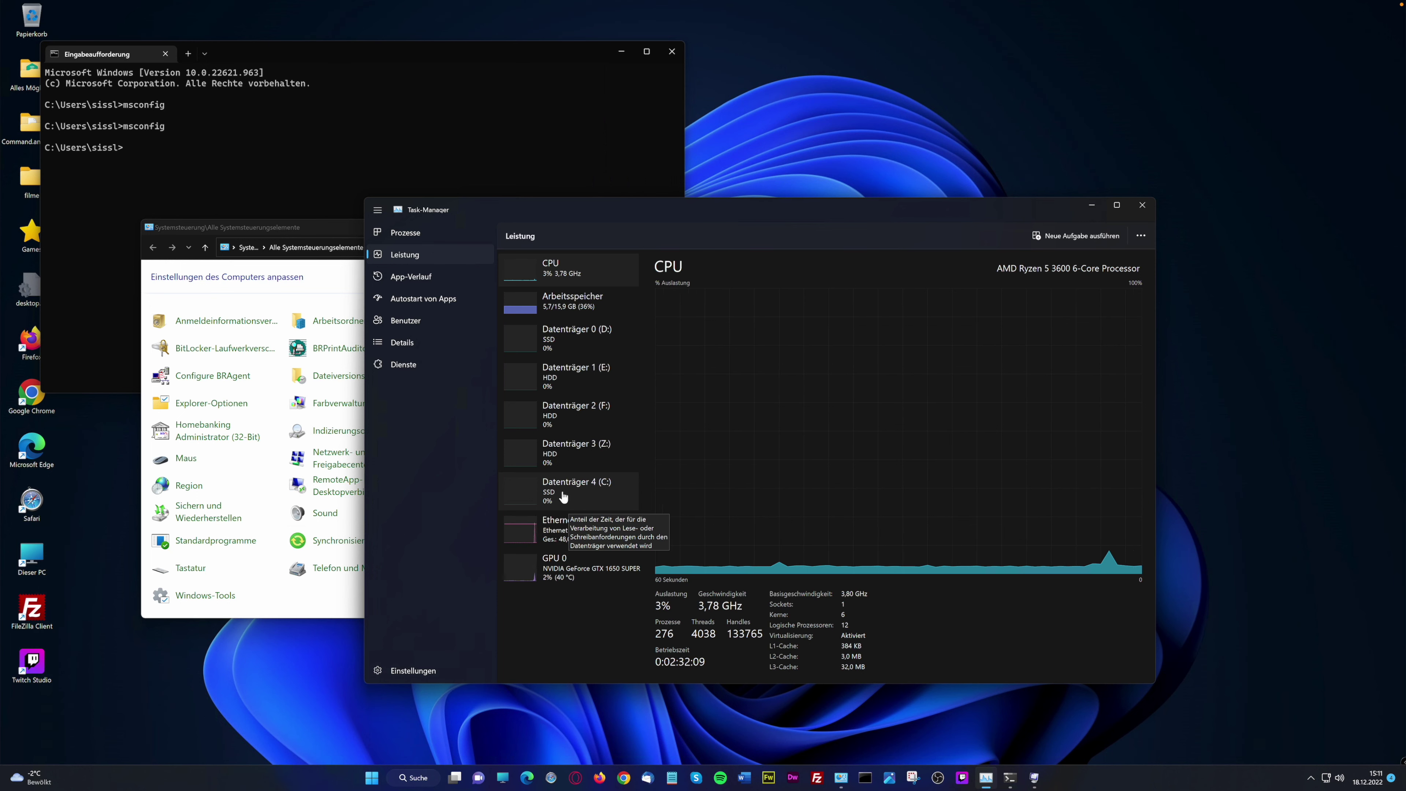
click(597, 493)
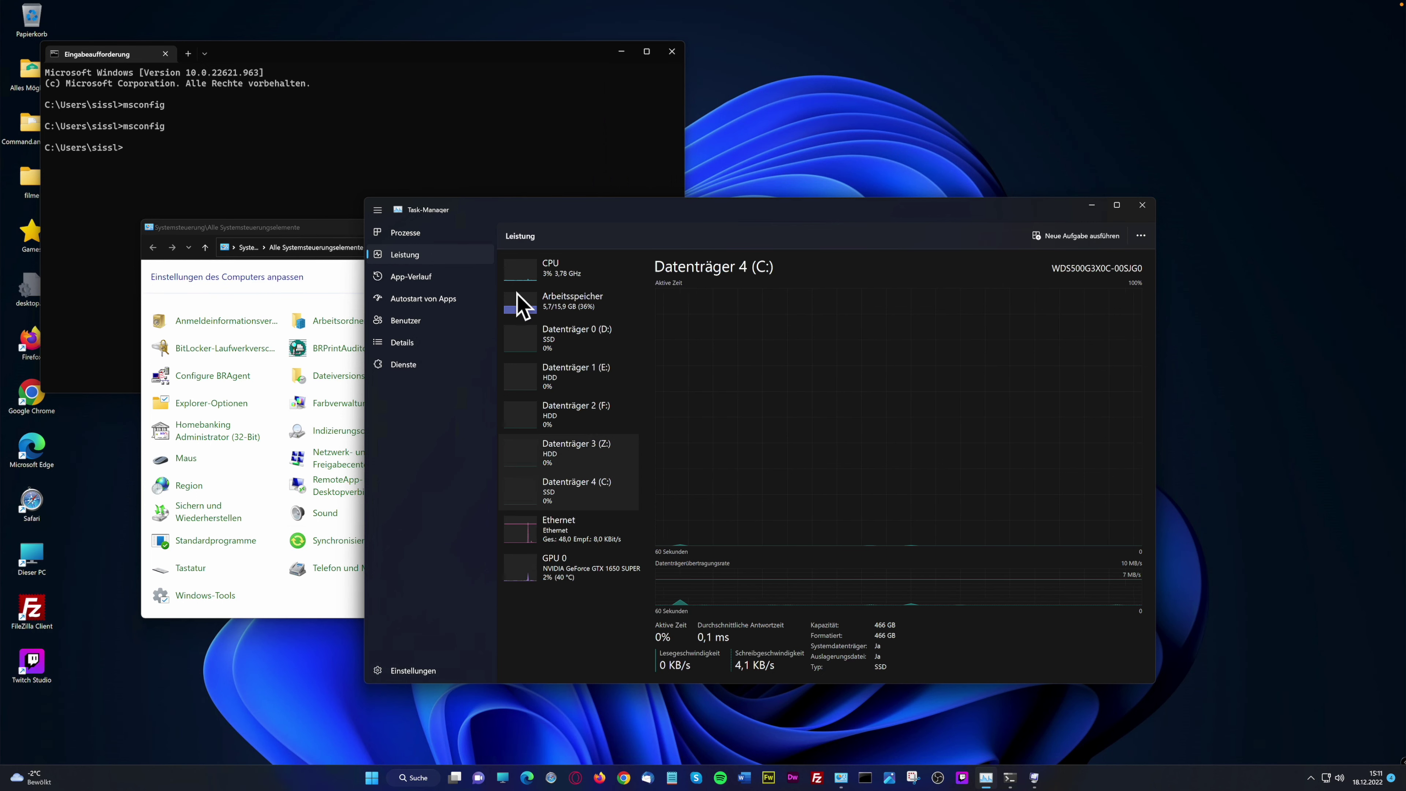
drag(582, 203, 651, 206)
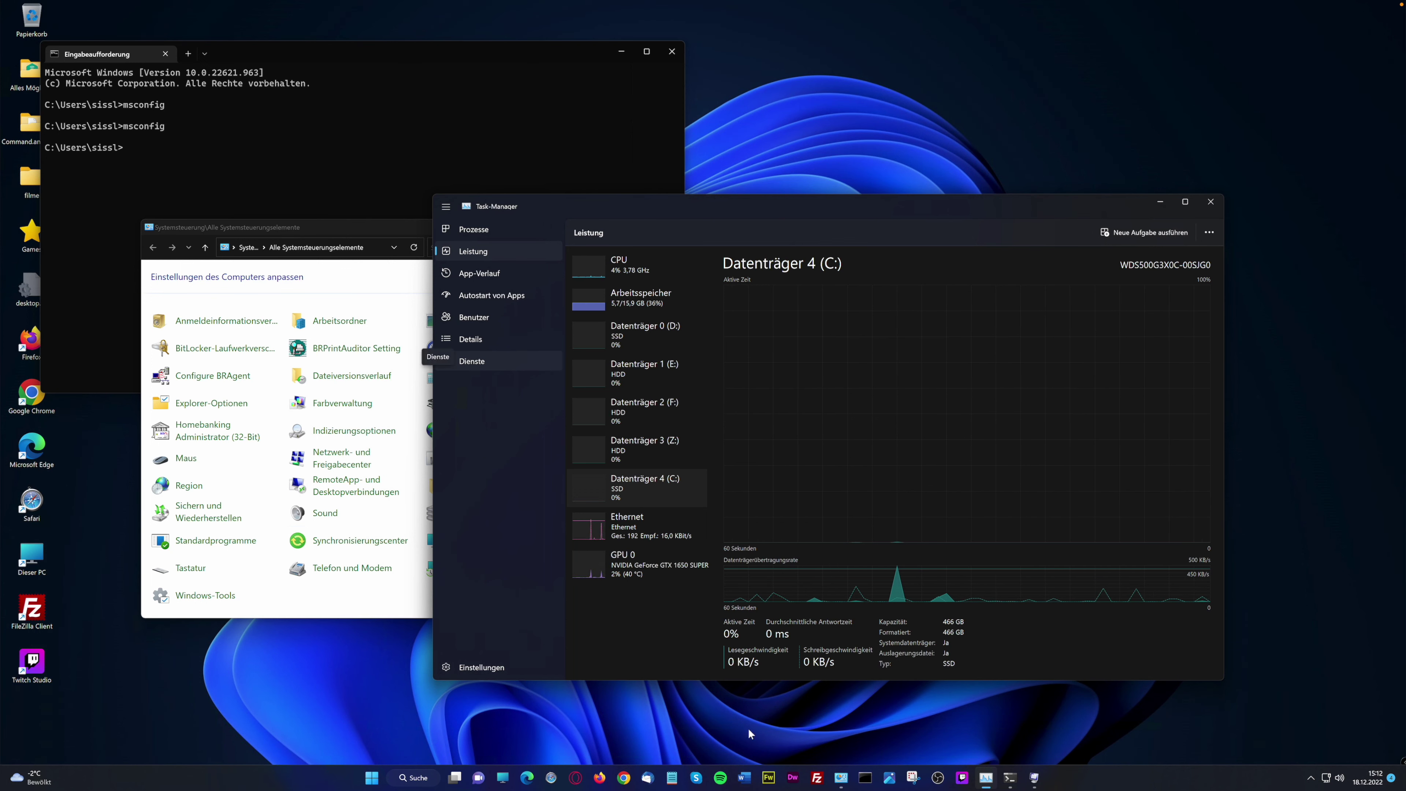
Open Task-Manager's Einstellungen and keep the real-time update speed at Normal
click(464, 668)
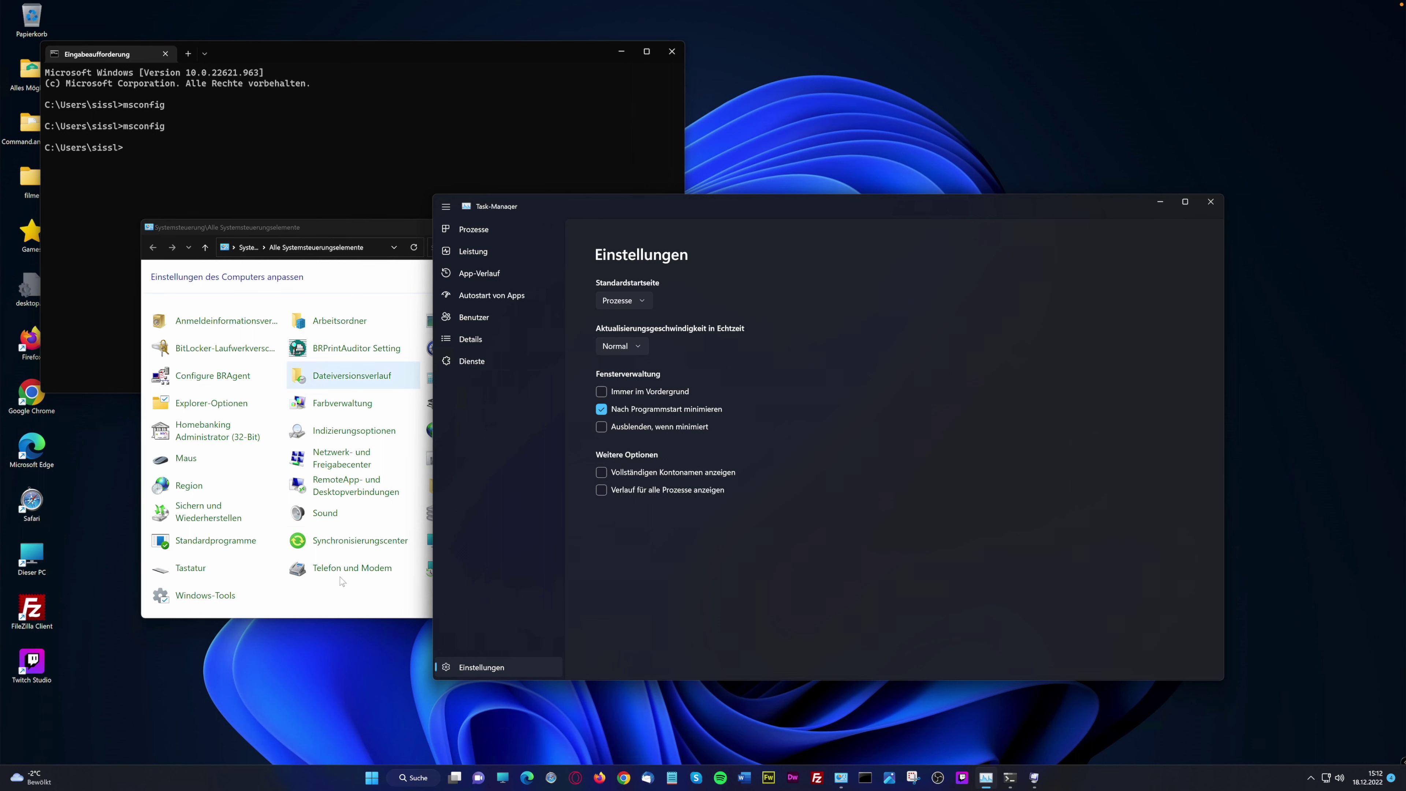
click(648, 346)
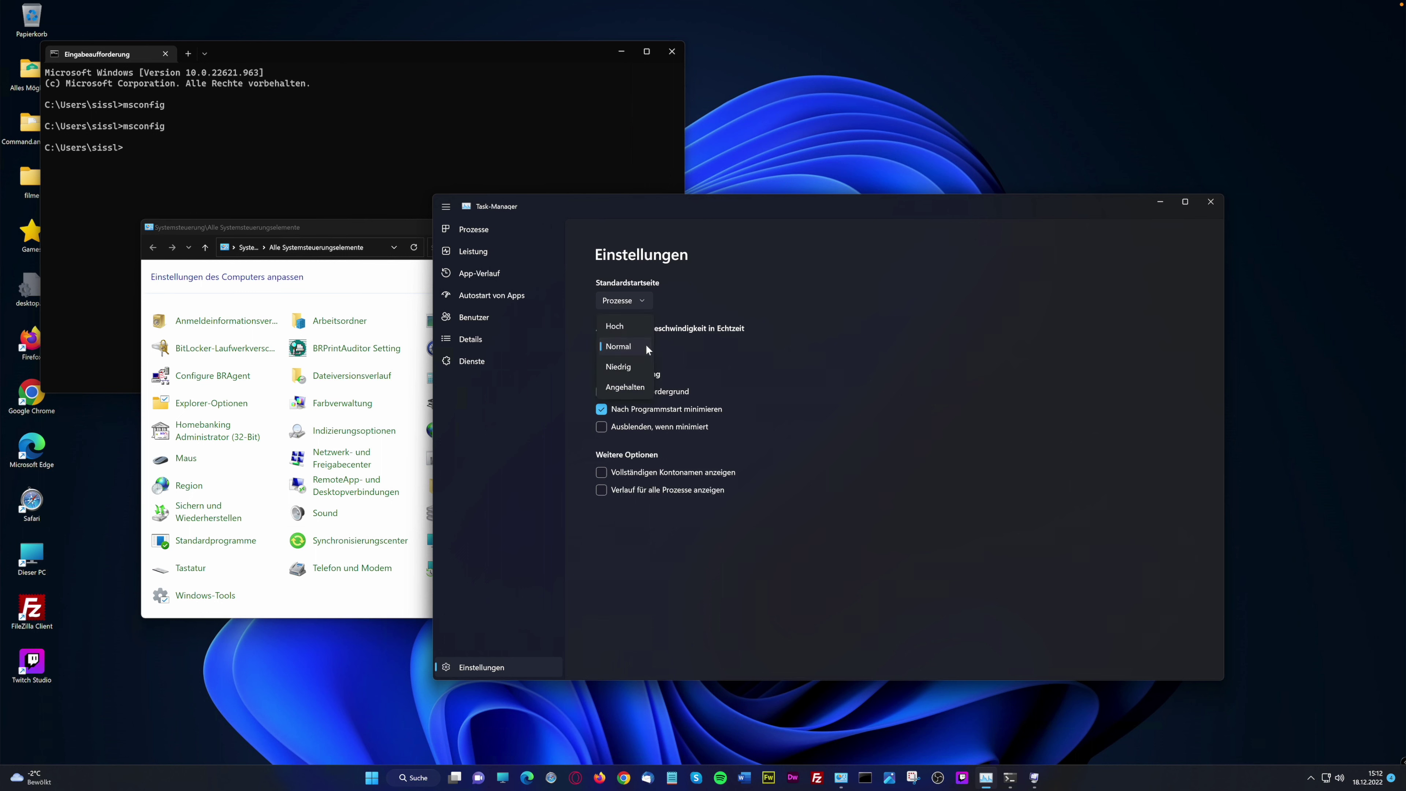
click(745, 340)
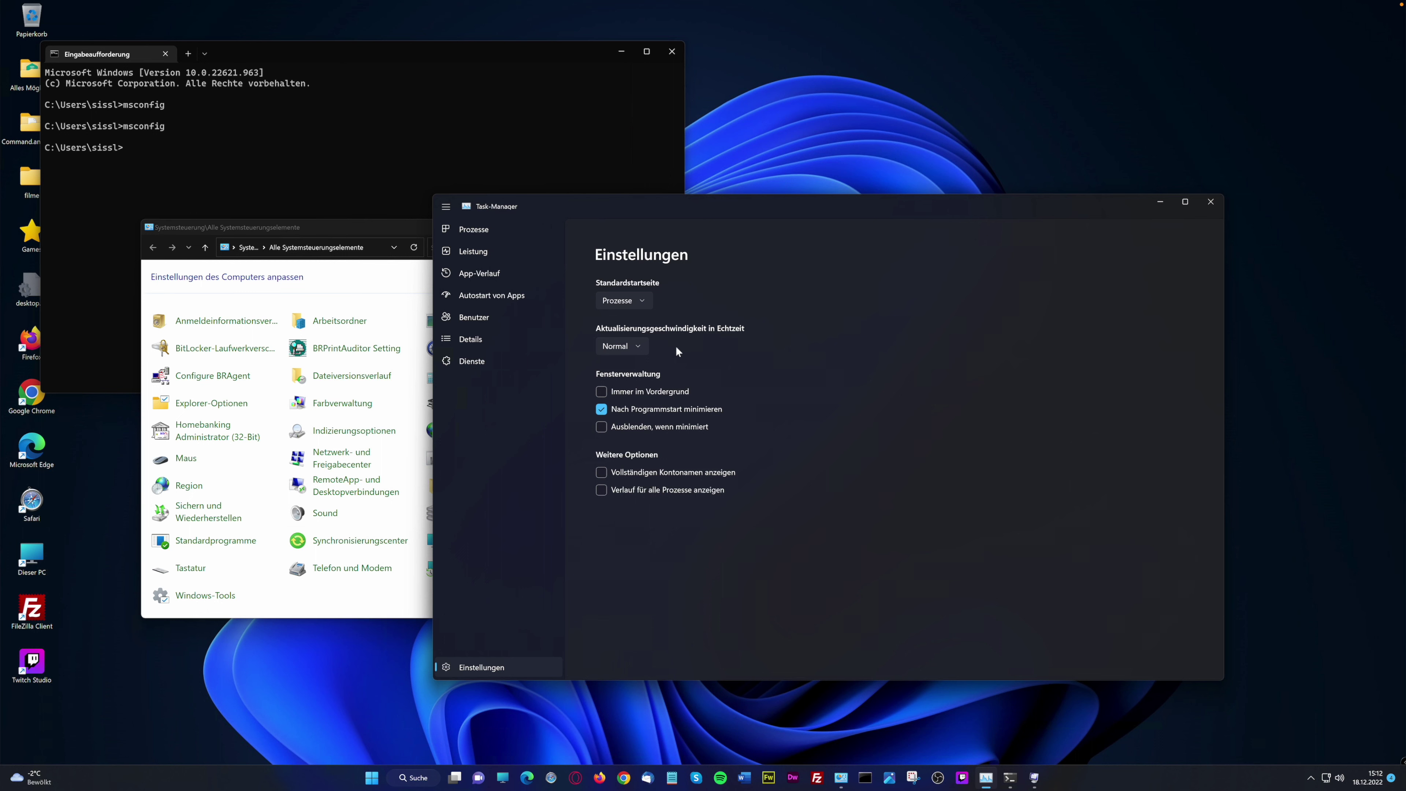
click(639, 347)
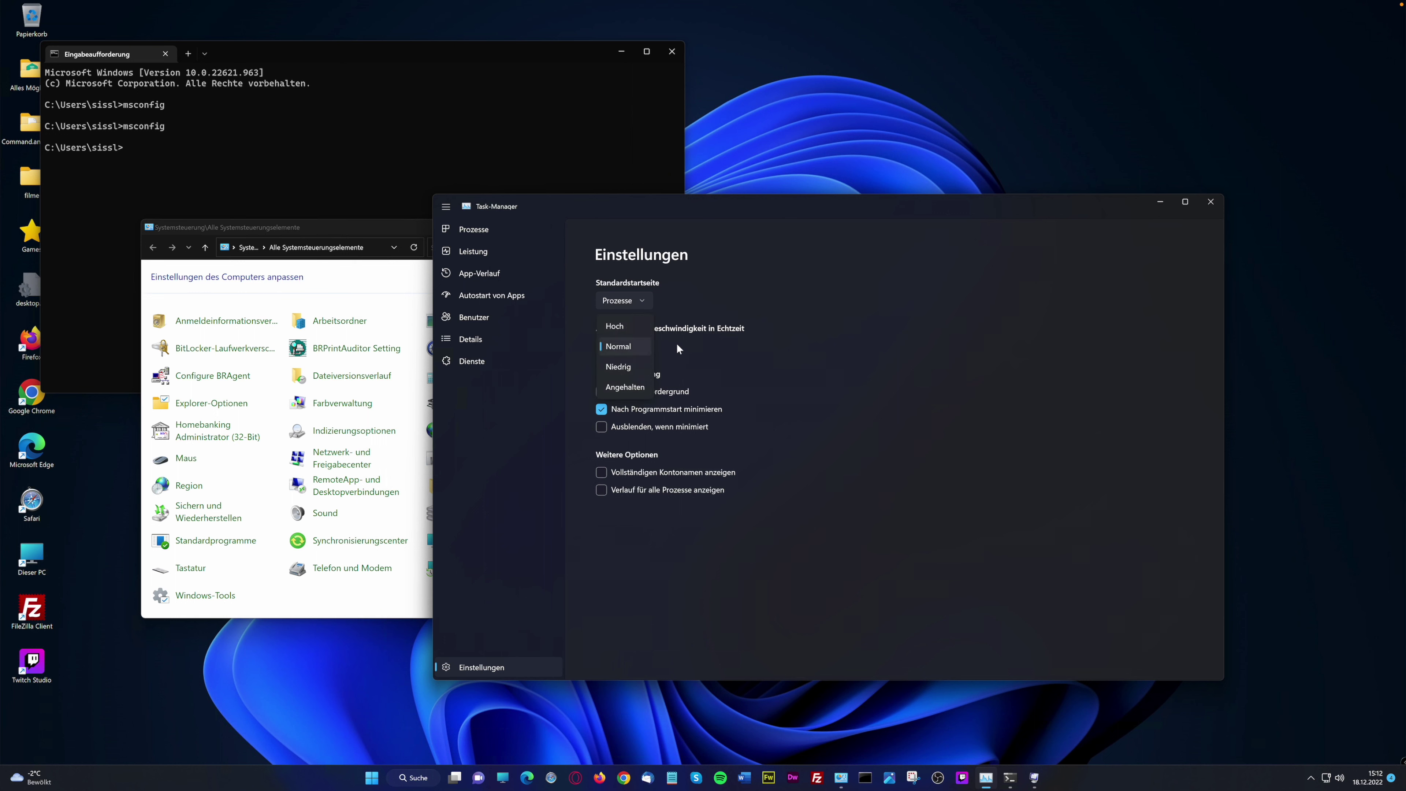
click(693, 339)
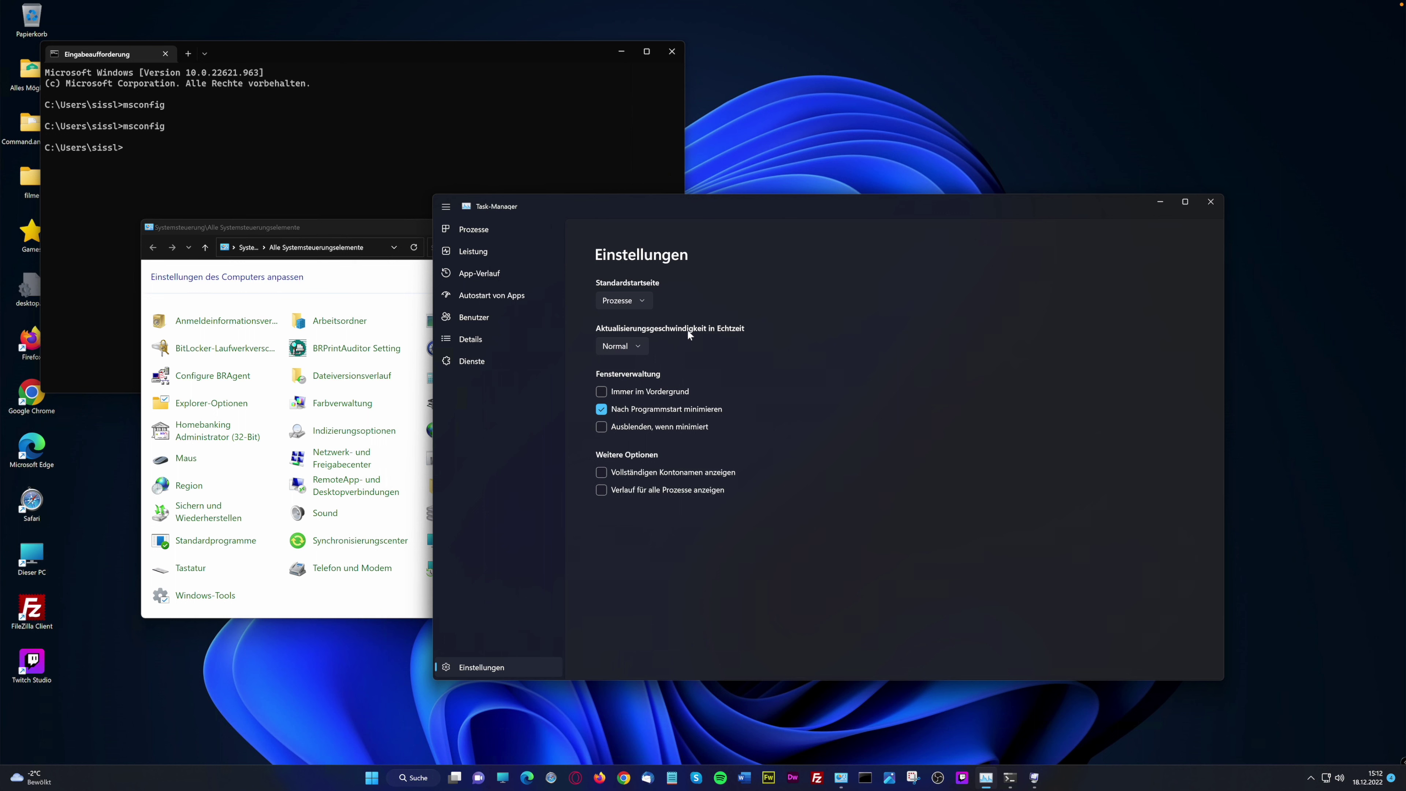
Keep Prozesse as the default start page and turn on 'Verlauf für alle Prozesse anzeigen'
click(649, 300)
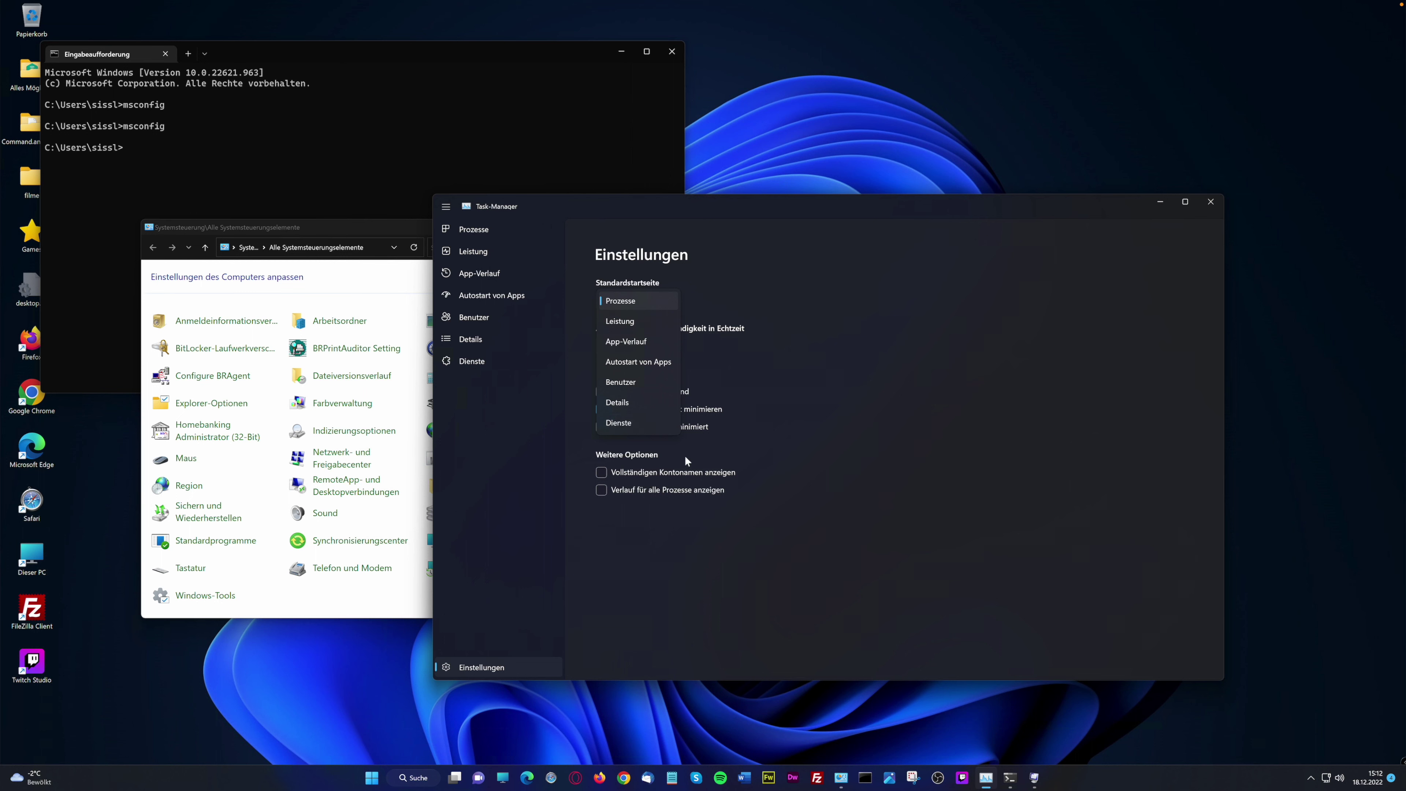
click(632, 299)
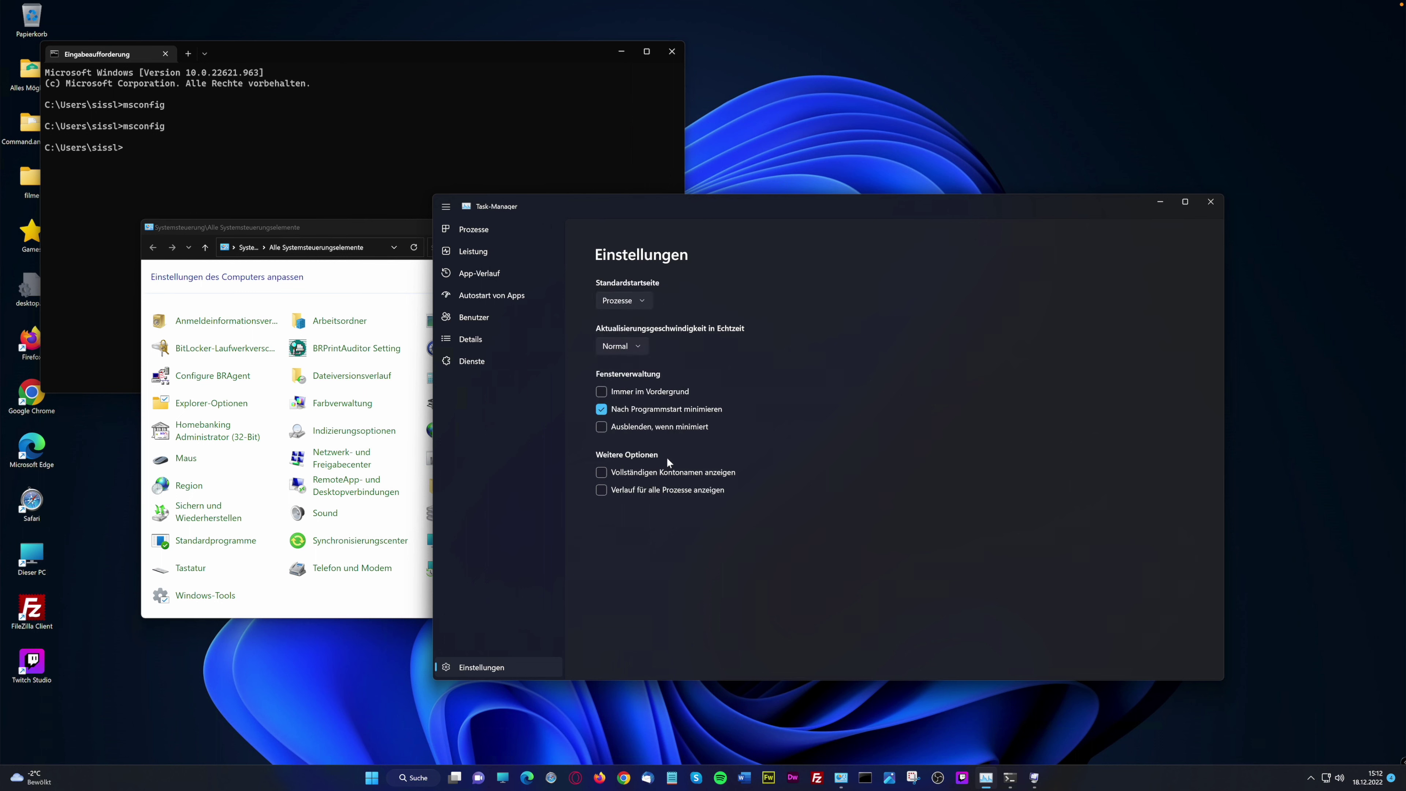
click(646, 300)
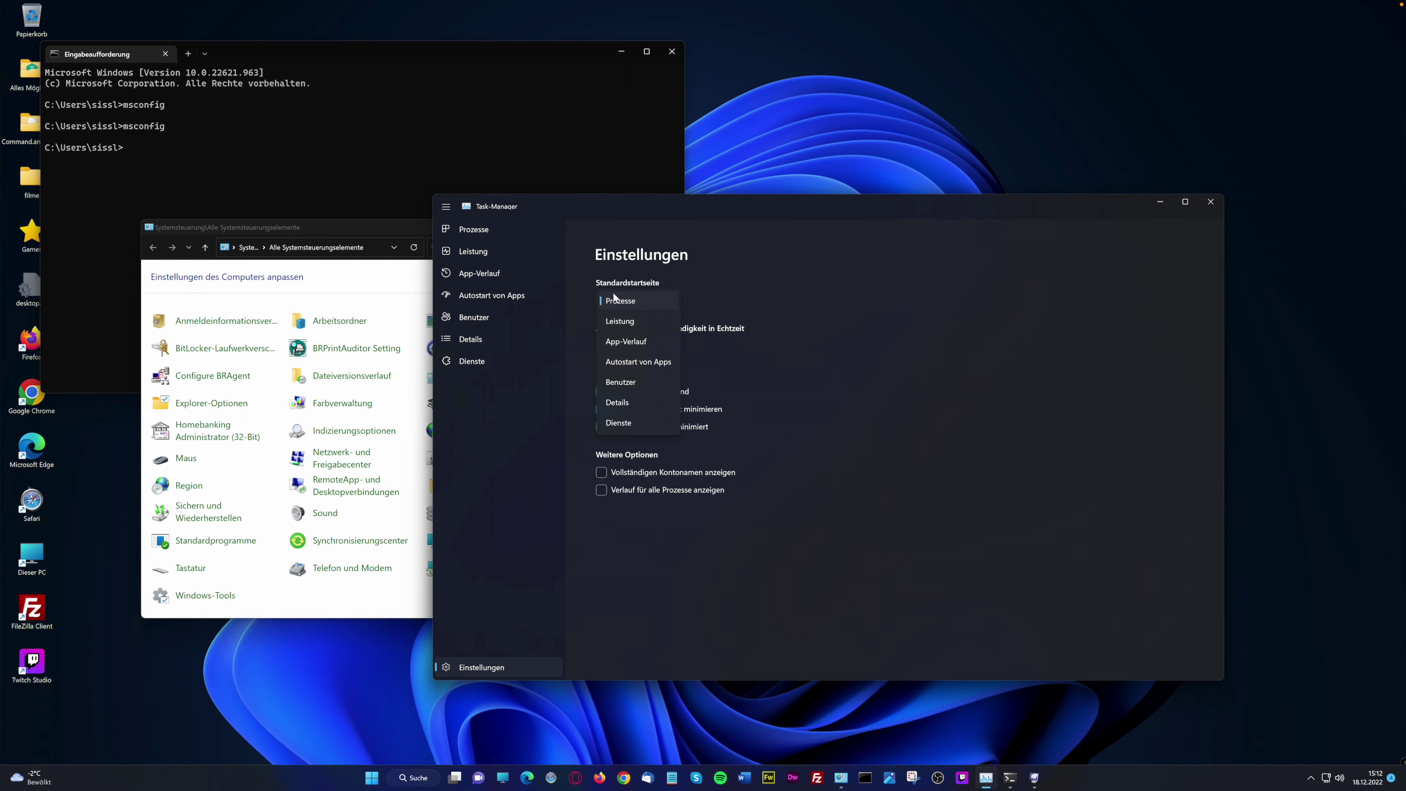
click(632, 302)
click(629, 303)
click(601, 490)
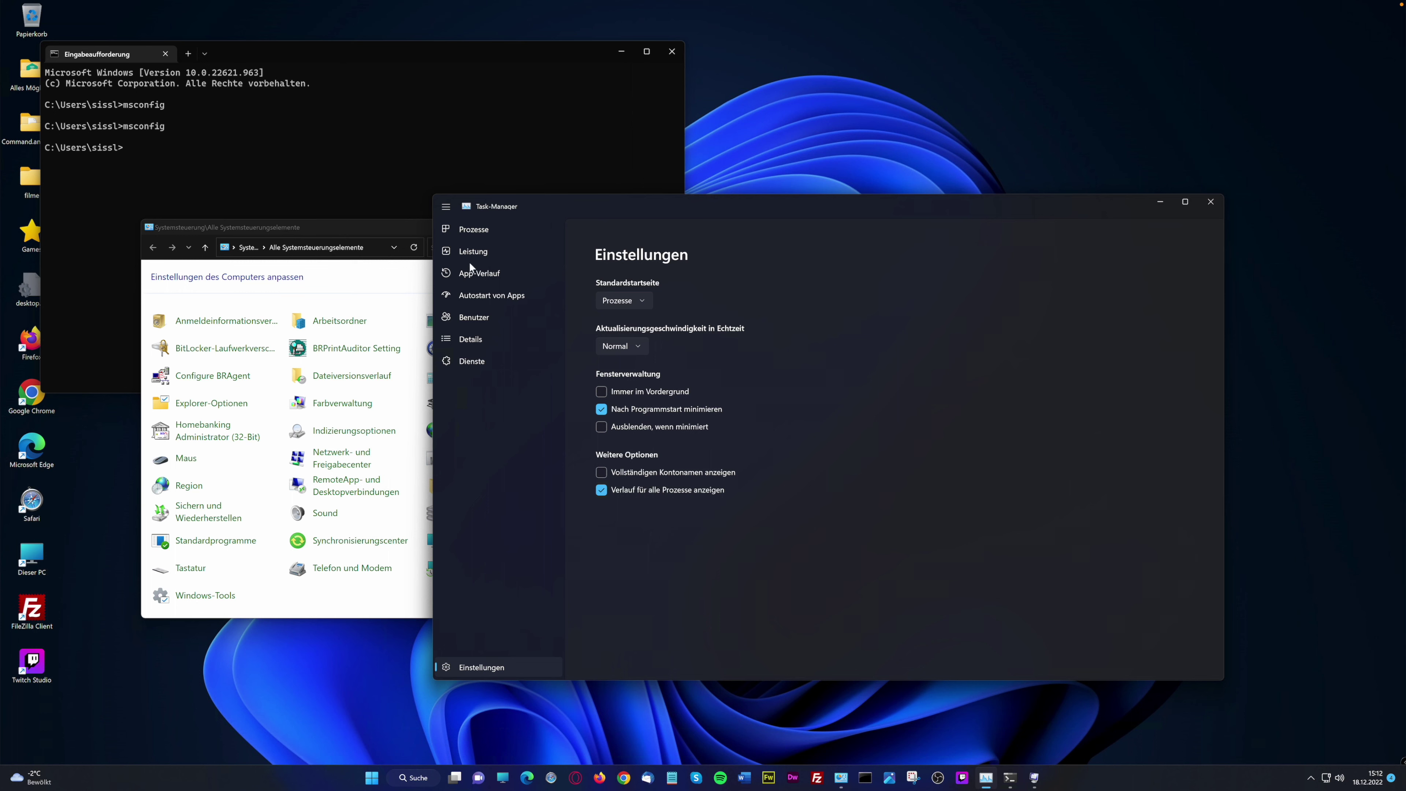
Switch between Leistung and Prozesse, then narrow the Task-Manager window slightly and move it right
click(482, 253)
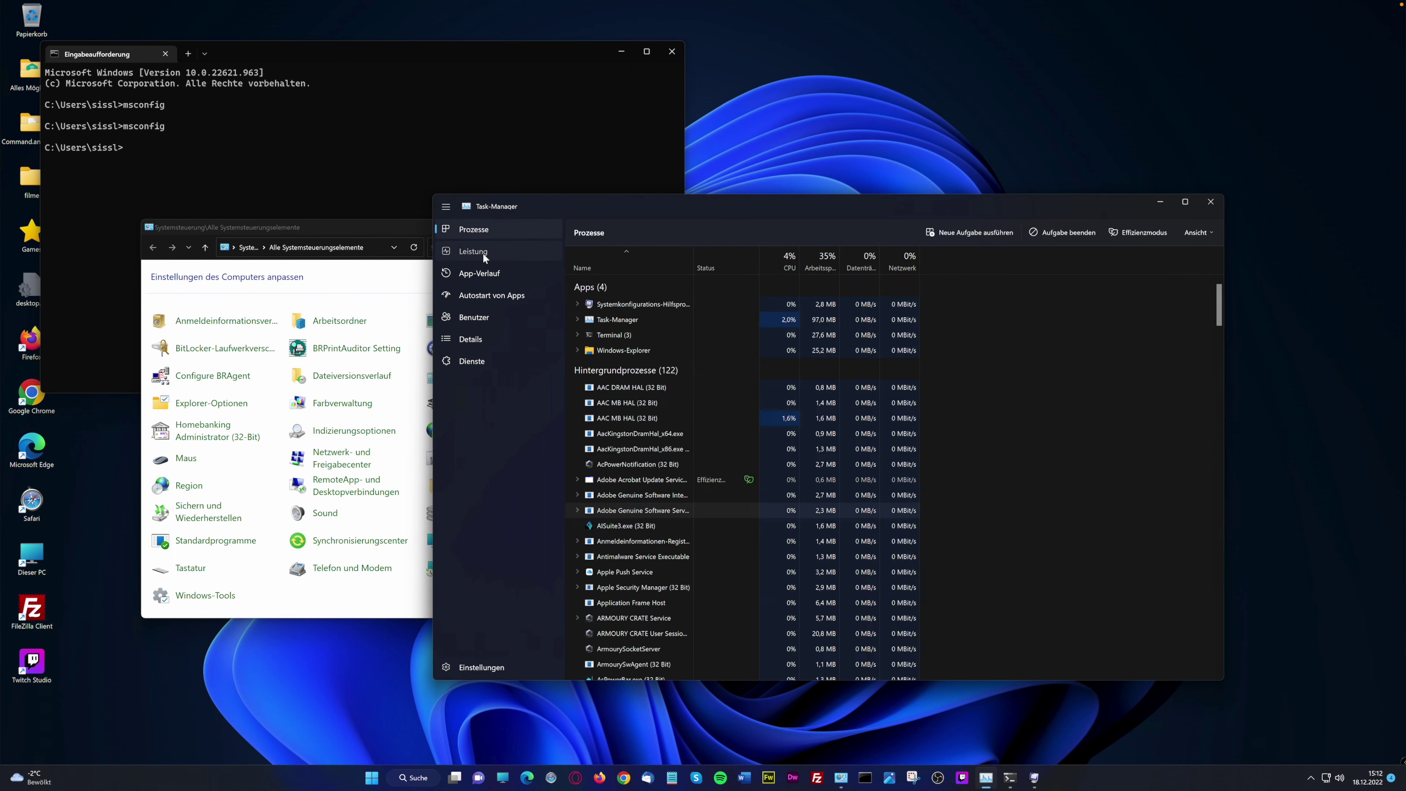
click(473, 229)
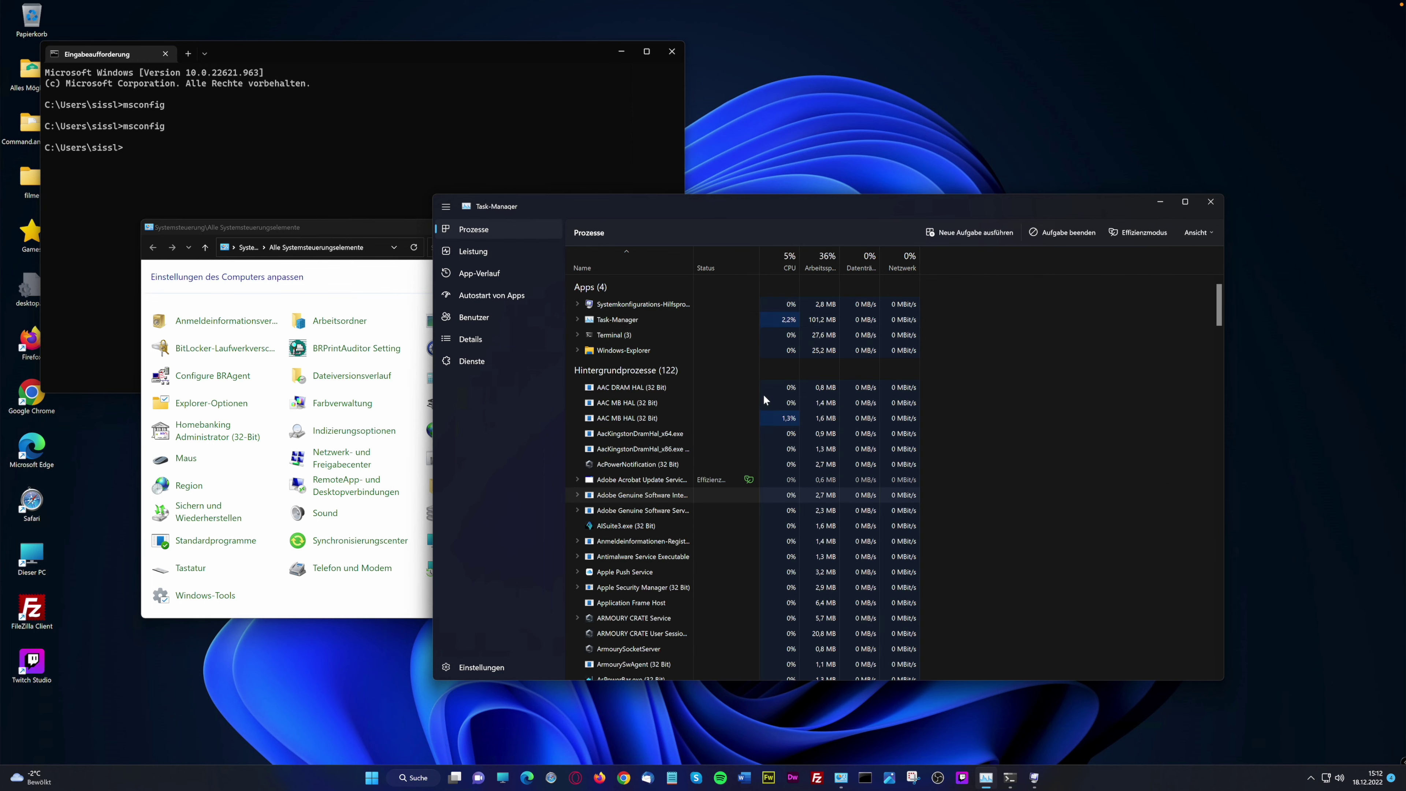
click(490, 259)
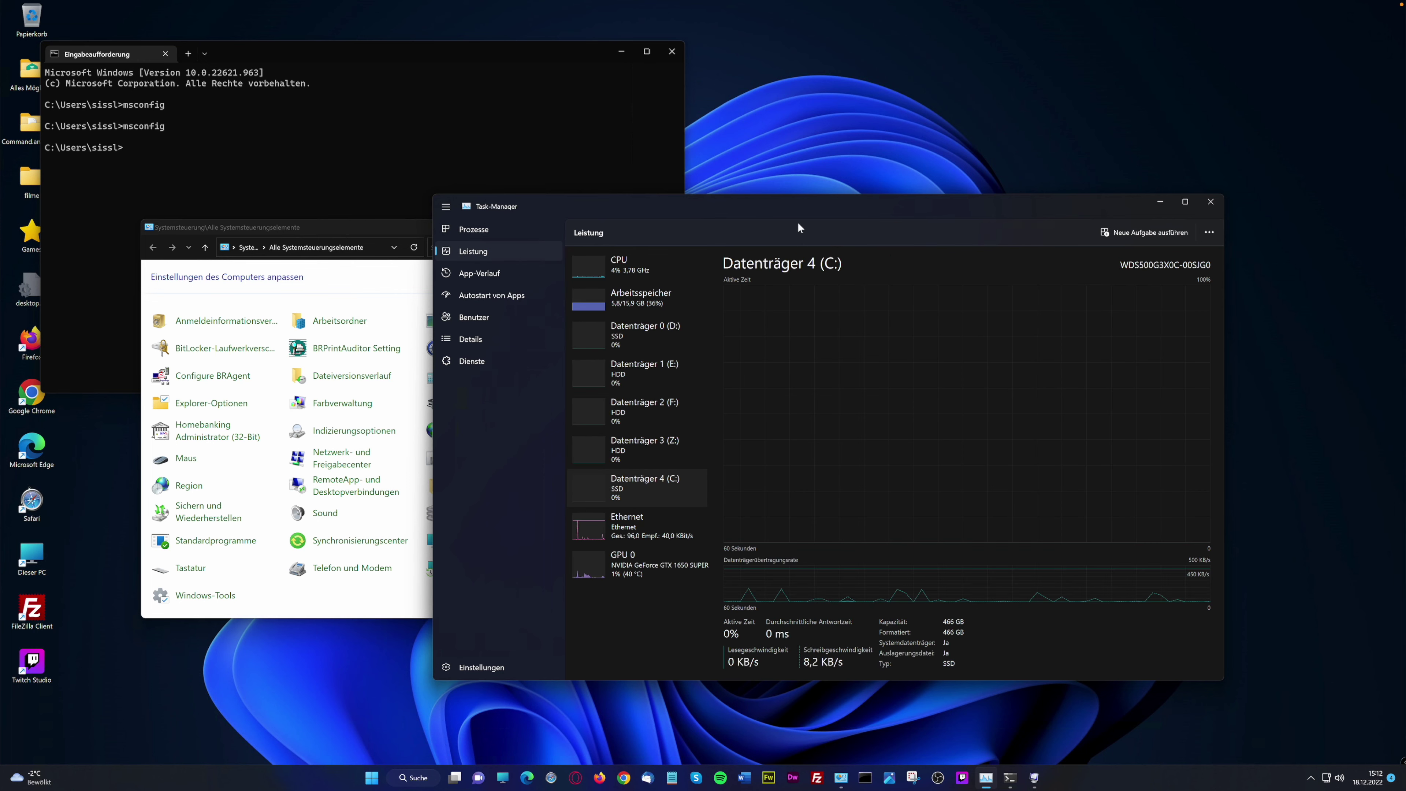
click(1203, 676)
drag(1203, 676, 1190, 676)
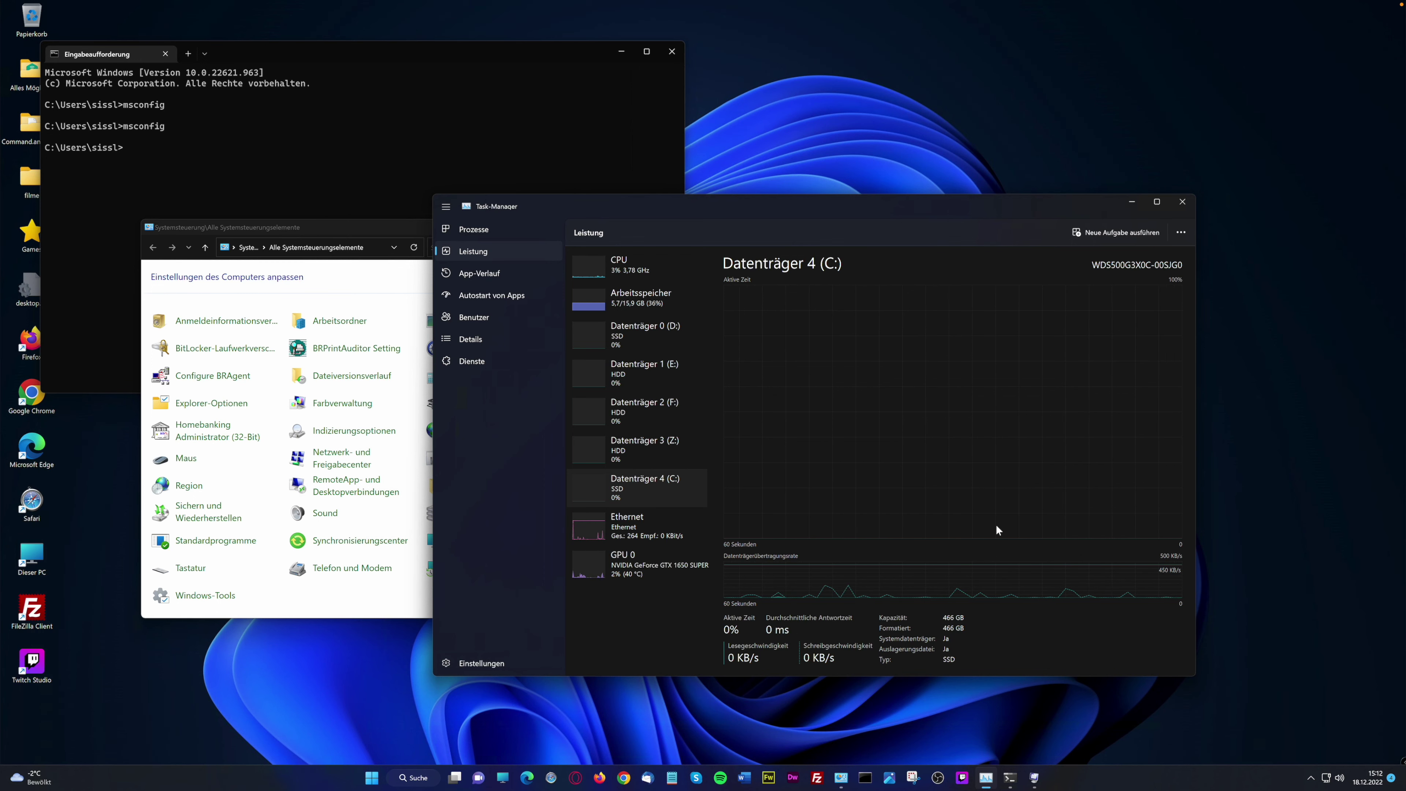
drag(872, 202, 927, 194)
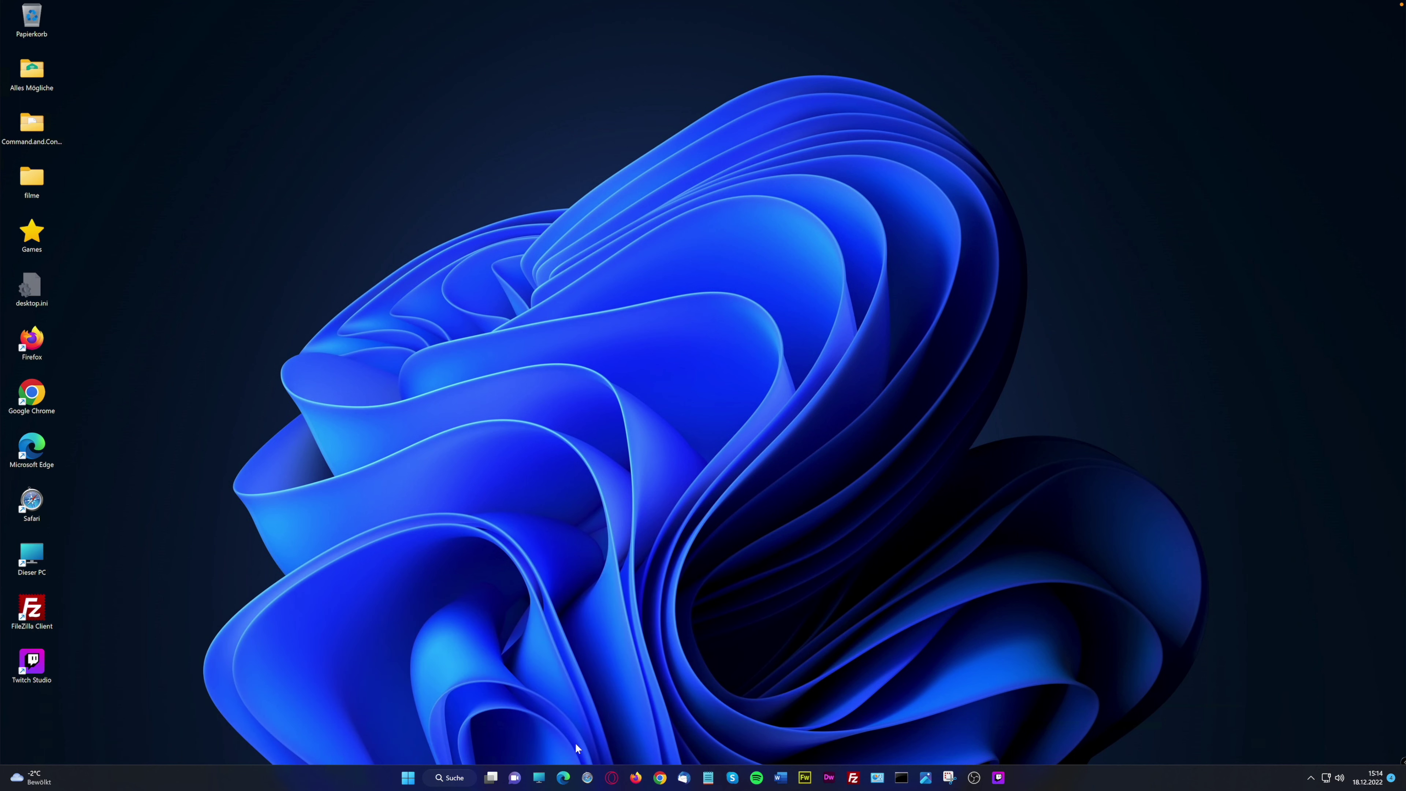
Launch Microsoft Store, search for 'Amazon Appstore' and pick the Amazon Appstore suggestion
click(404, 781)
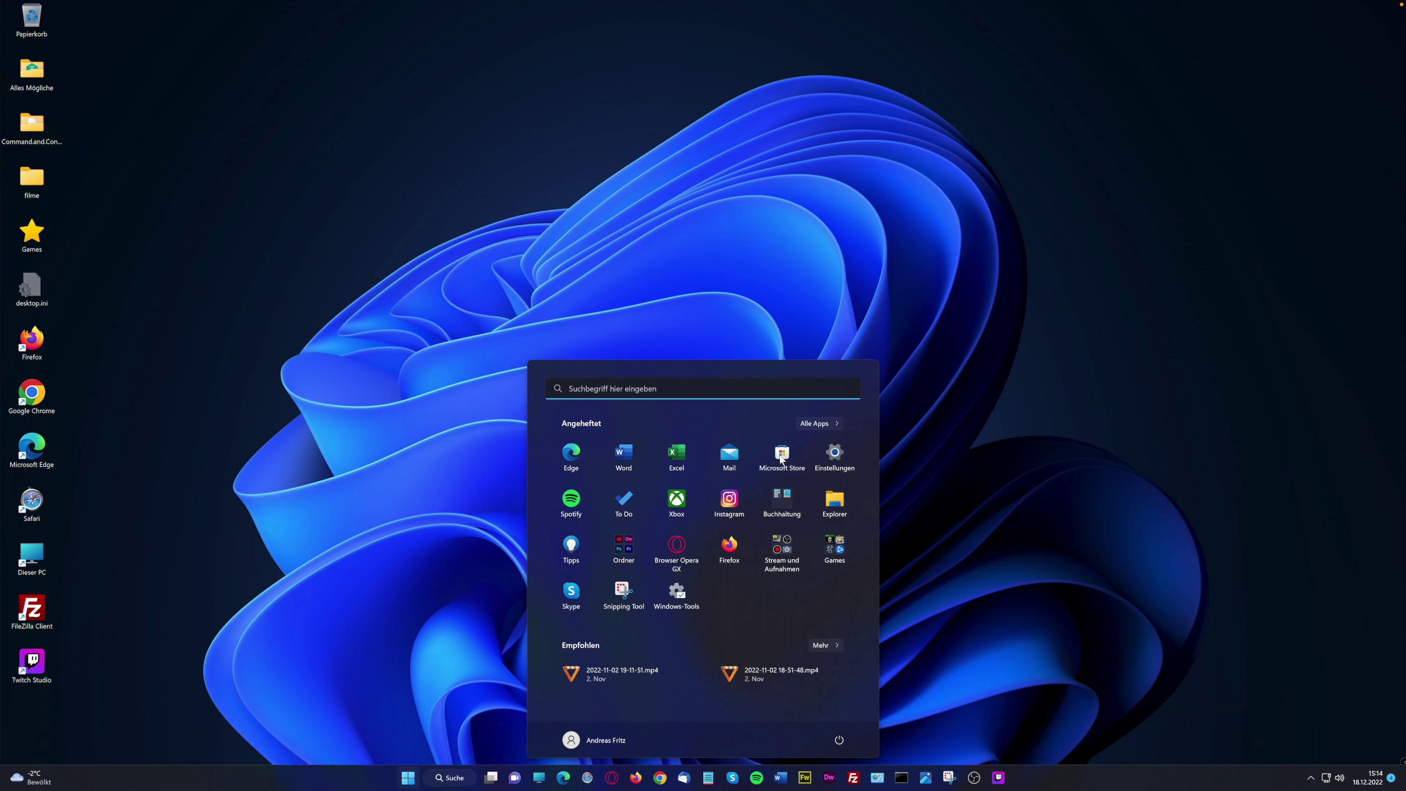
click(782, 452)
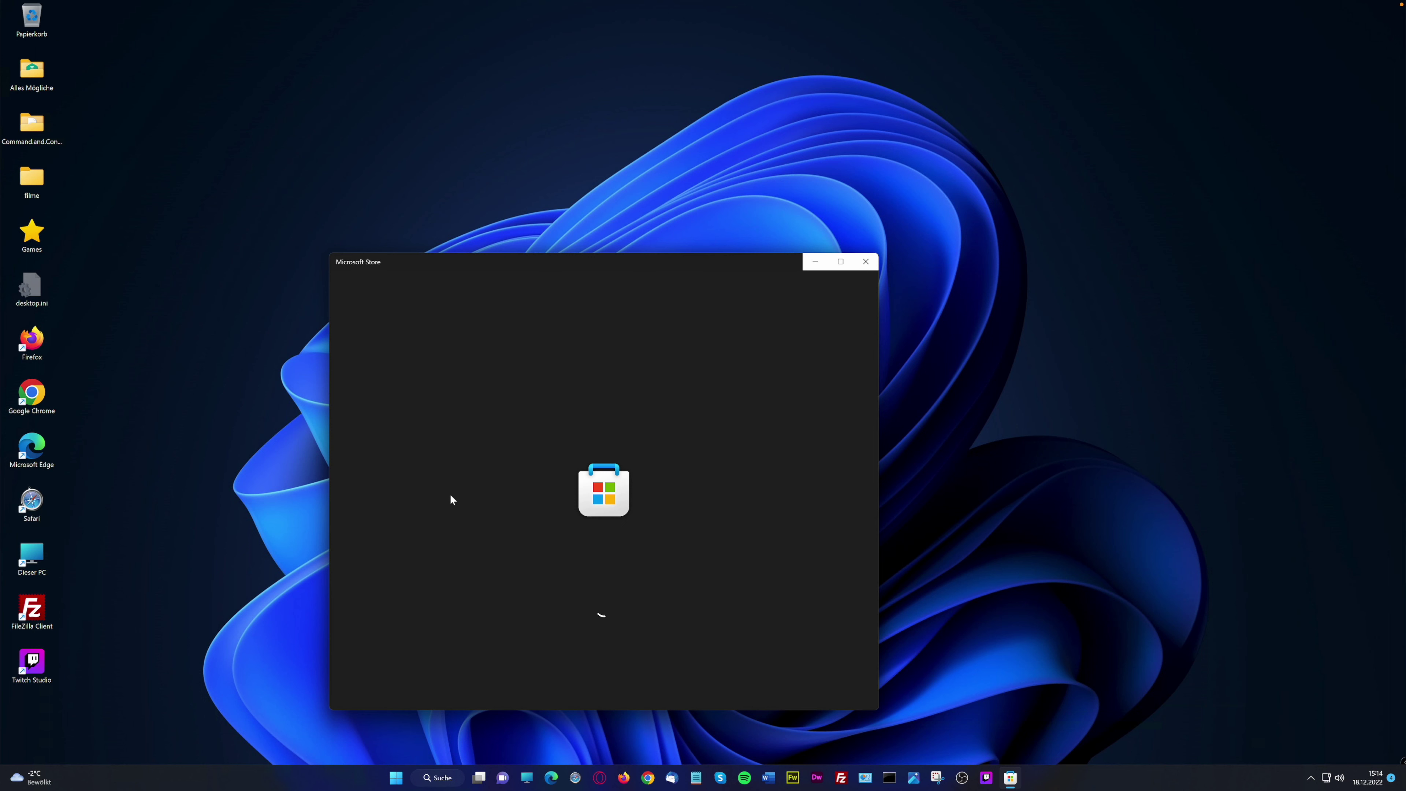
click(590, 243)
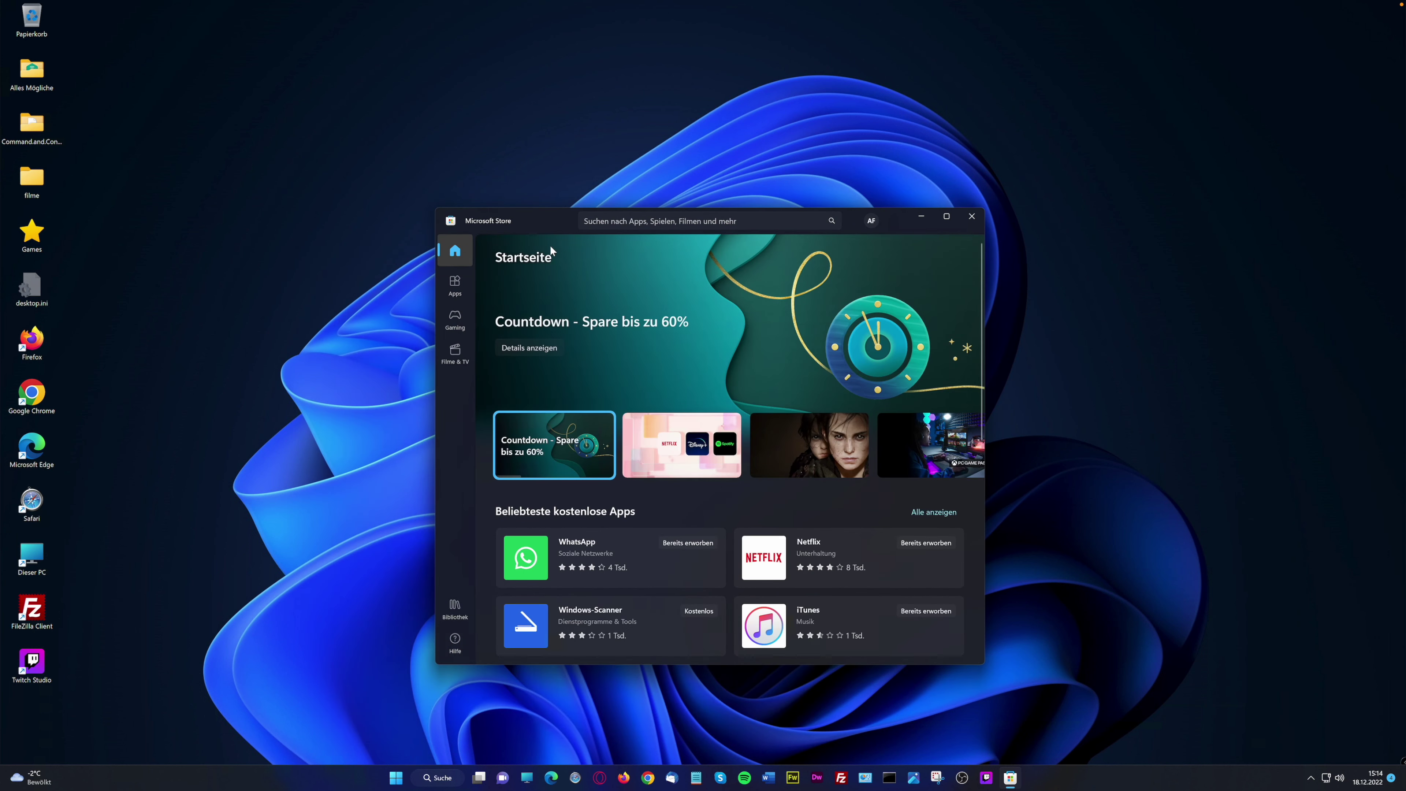
click(638, 219)
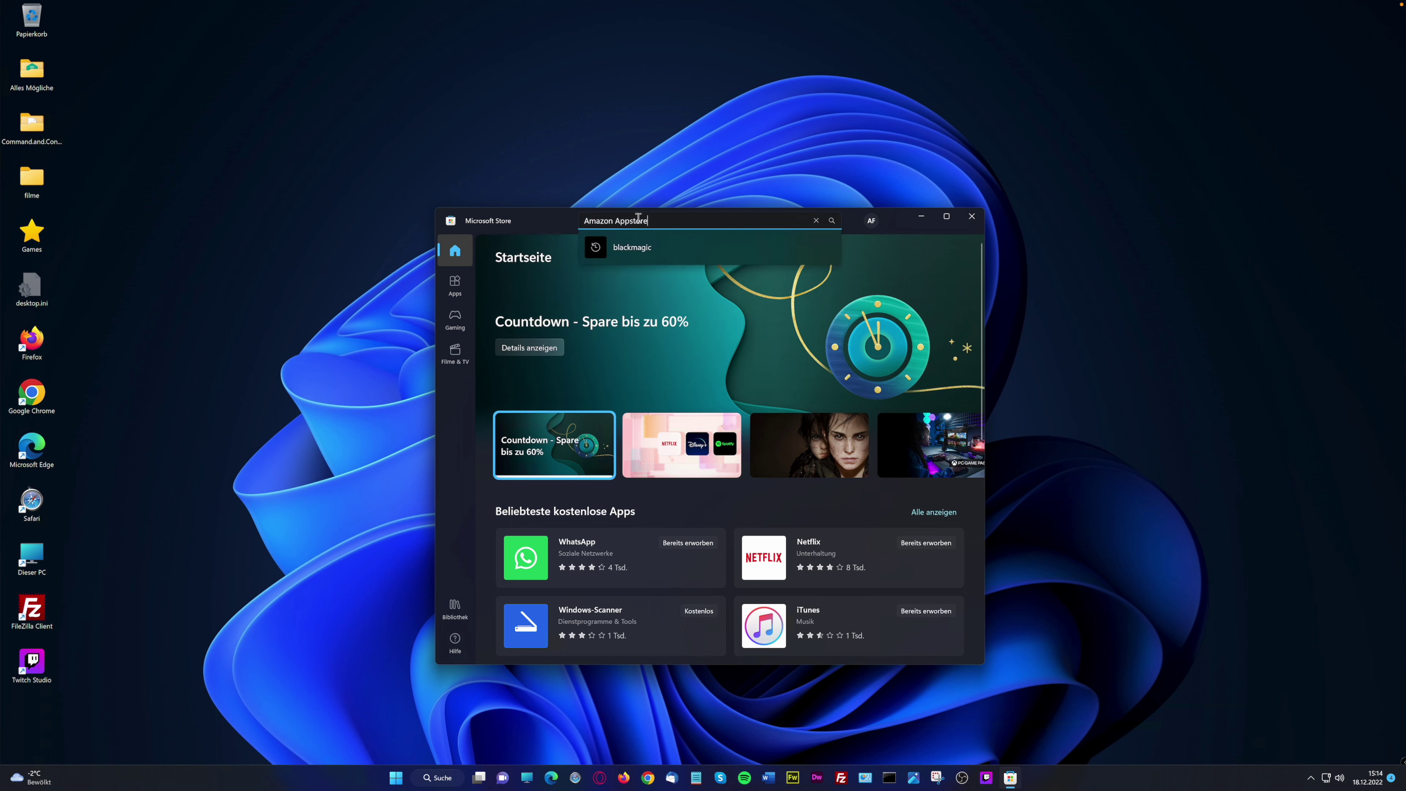
text(Amazon Appstore)
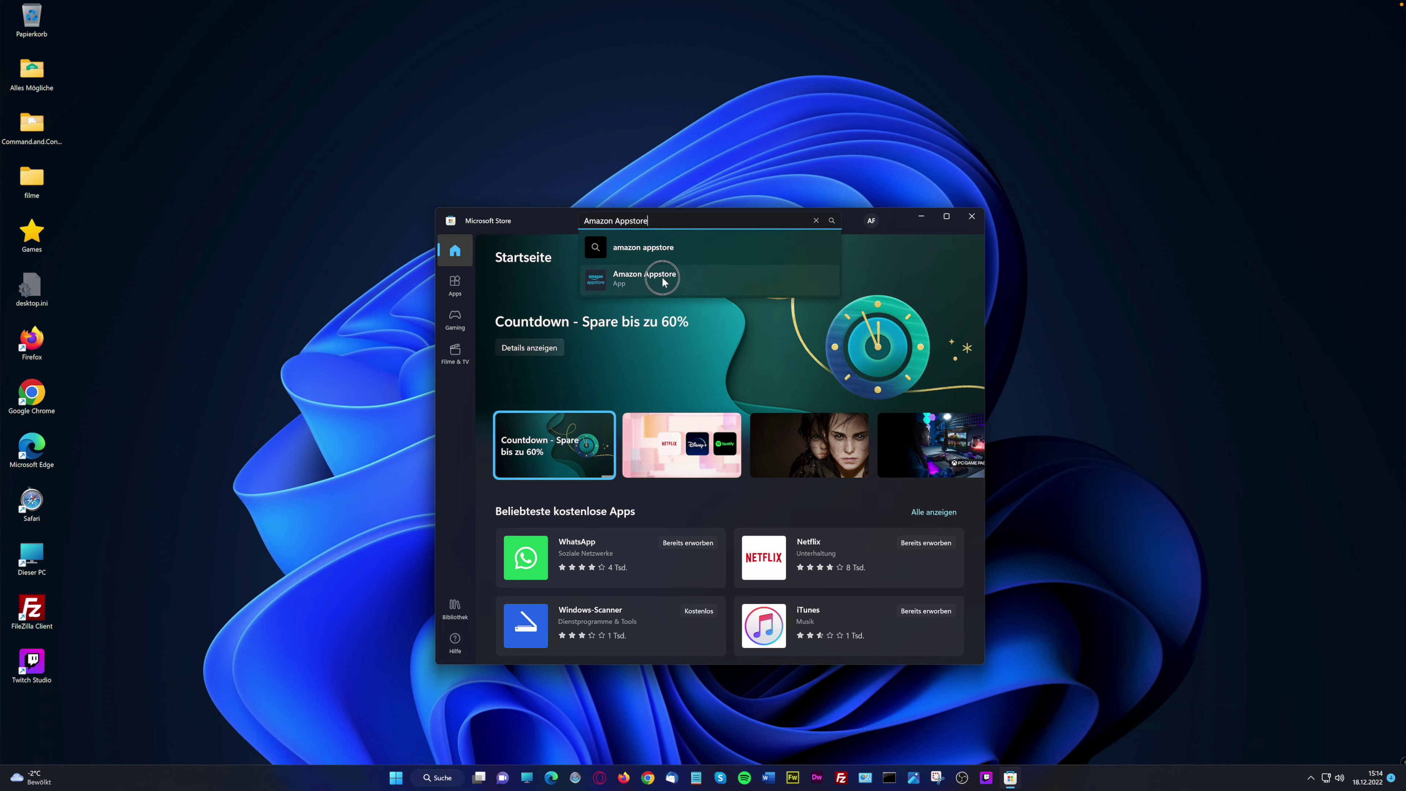
click(661, 275)
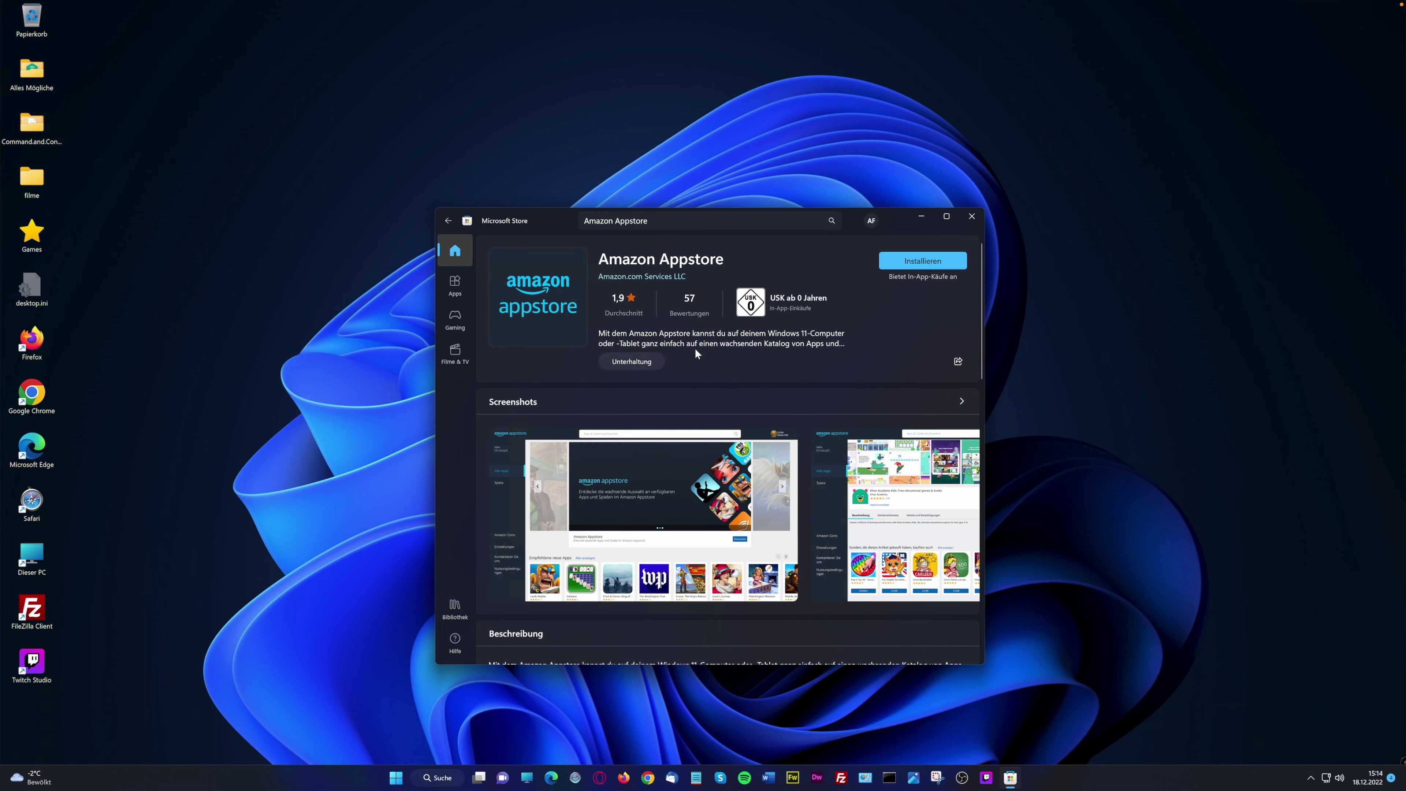
Start installing Amazon Appstore and its one-time virtualization setup, granting administrator permission
click(957, 260)
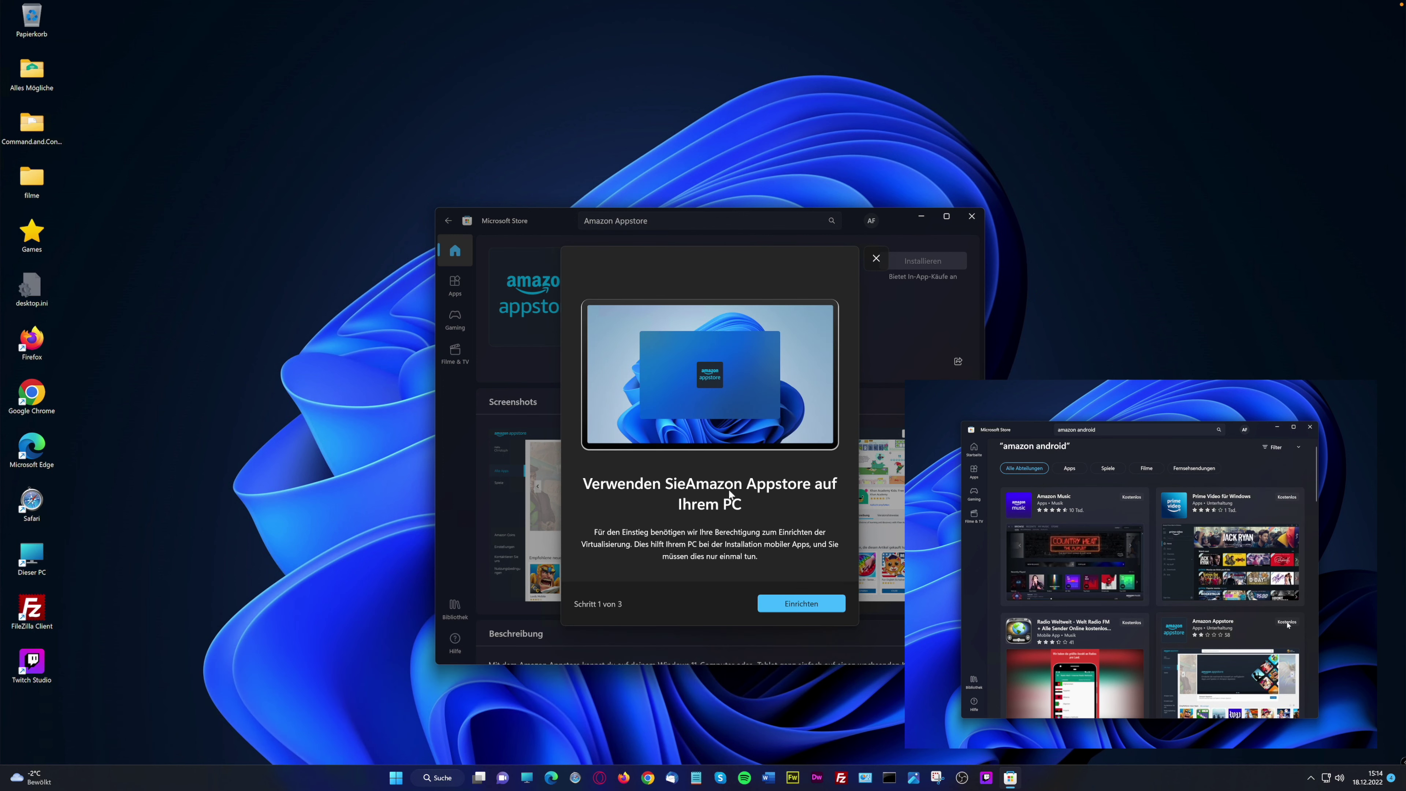
click(806, 604)
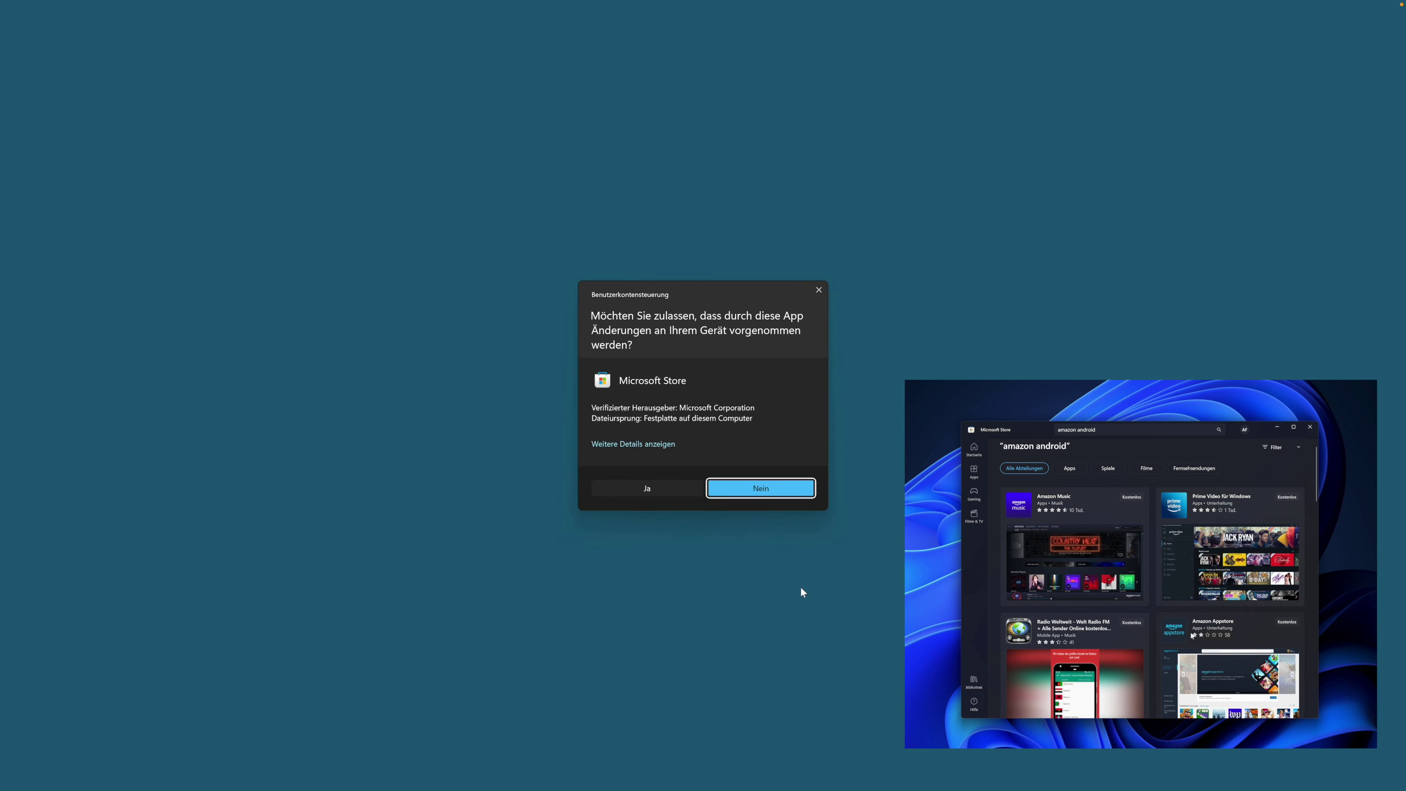
click(646, 490)
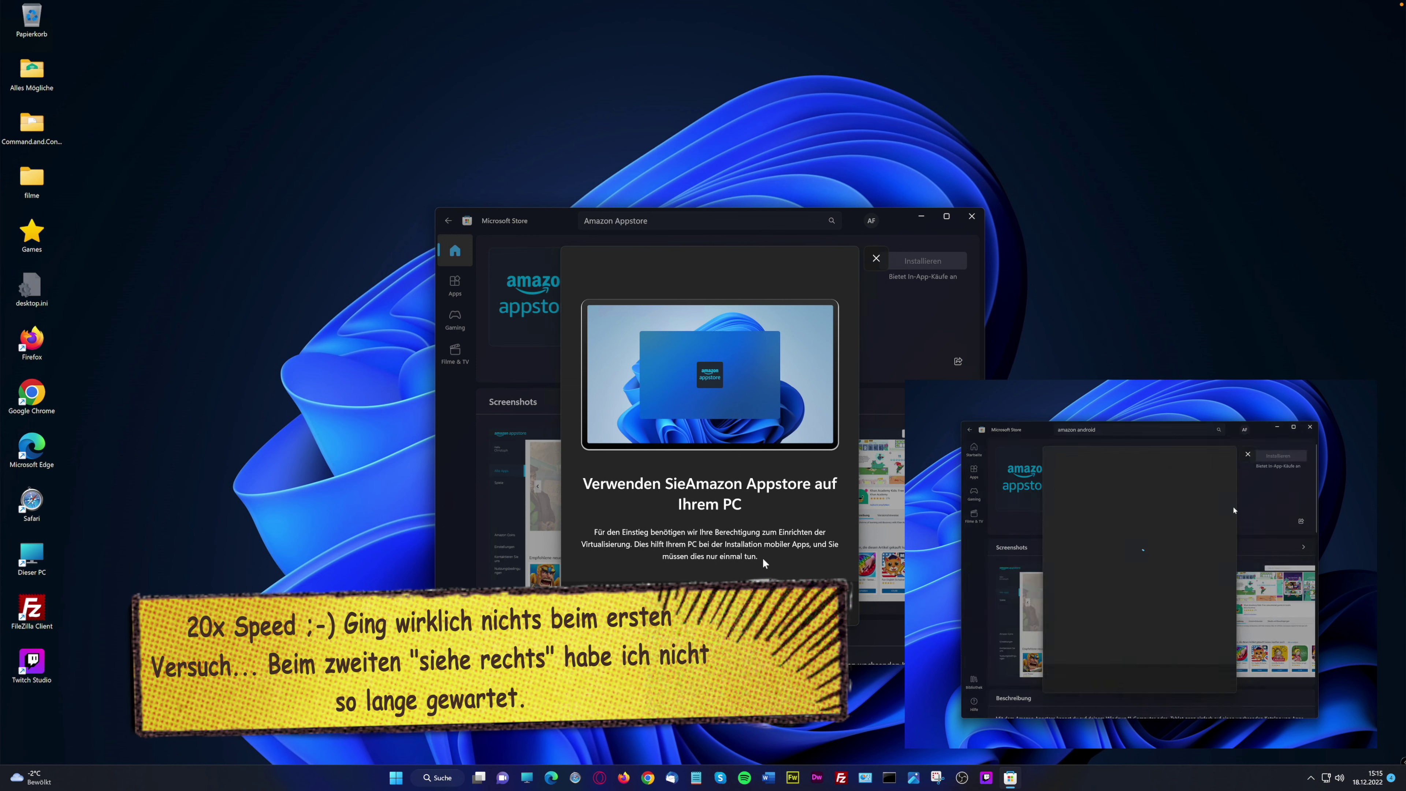
Retry the virtualization setup after closing the setup dialog
click(799, 603)
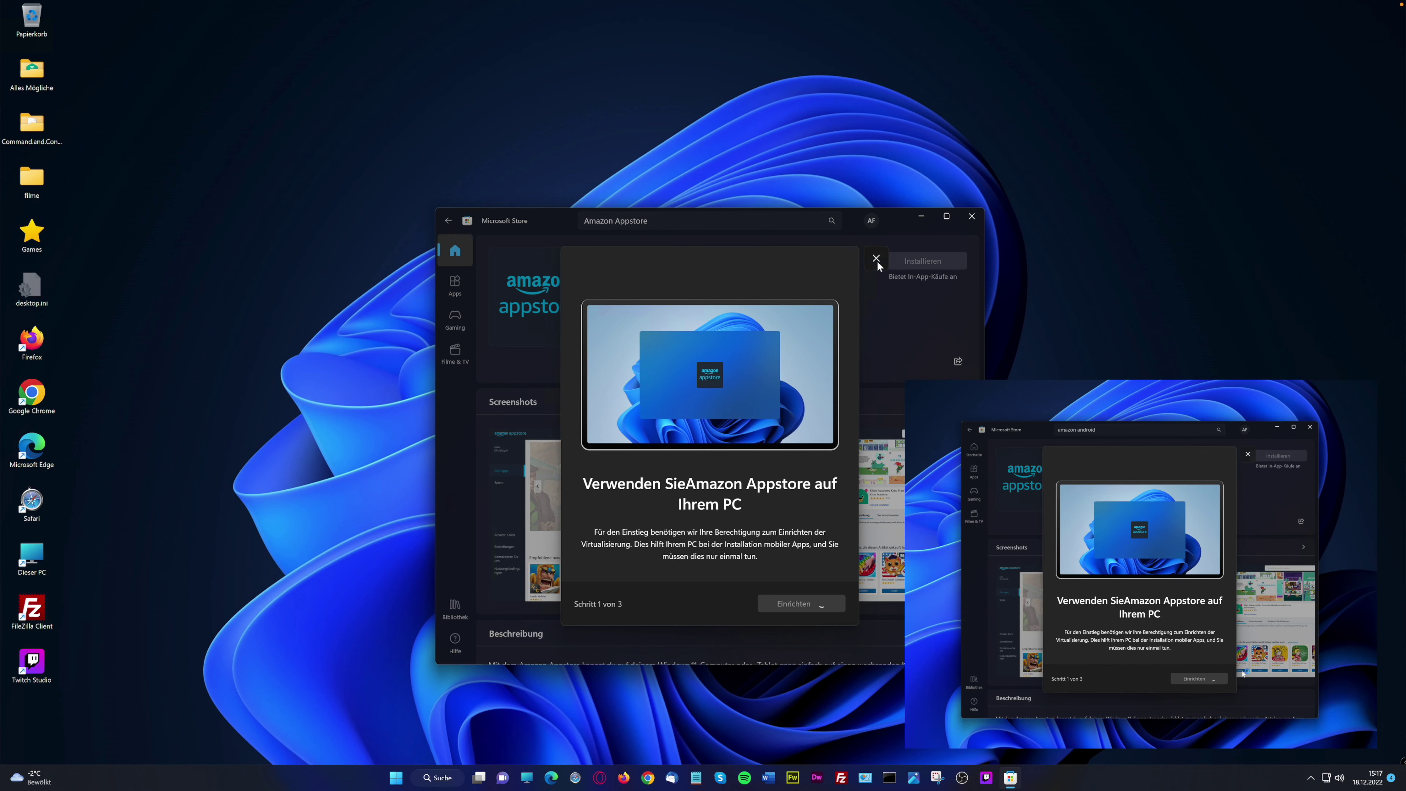
click(876, 258)
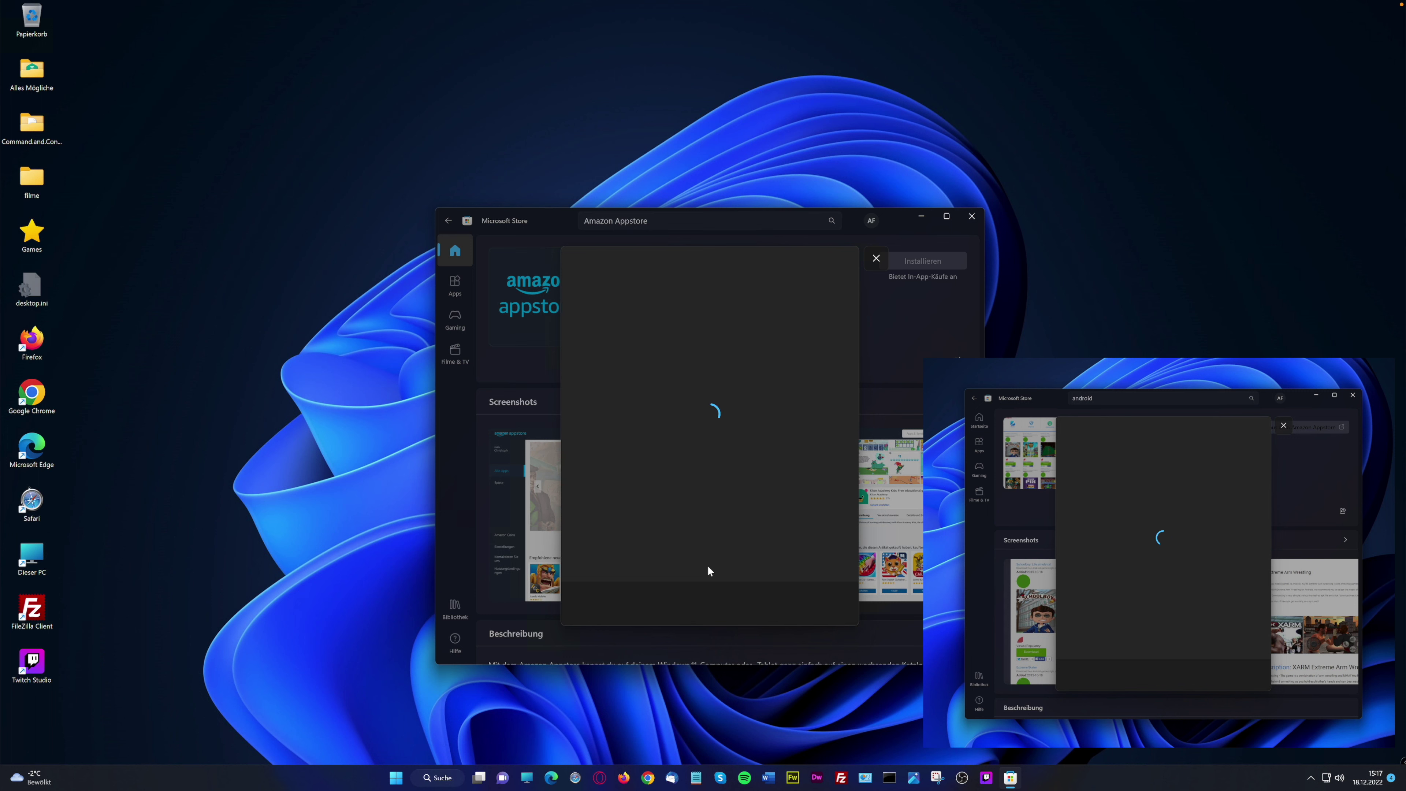
click(601, 262)
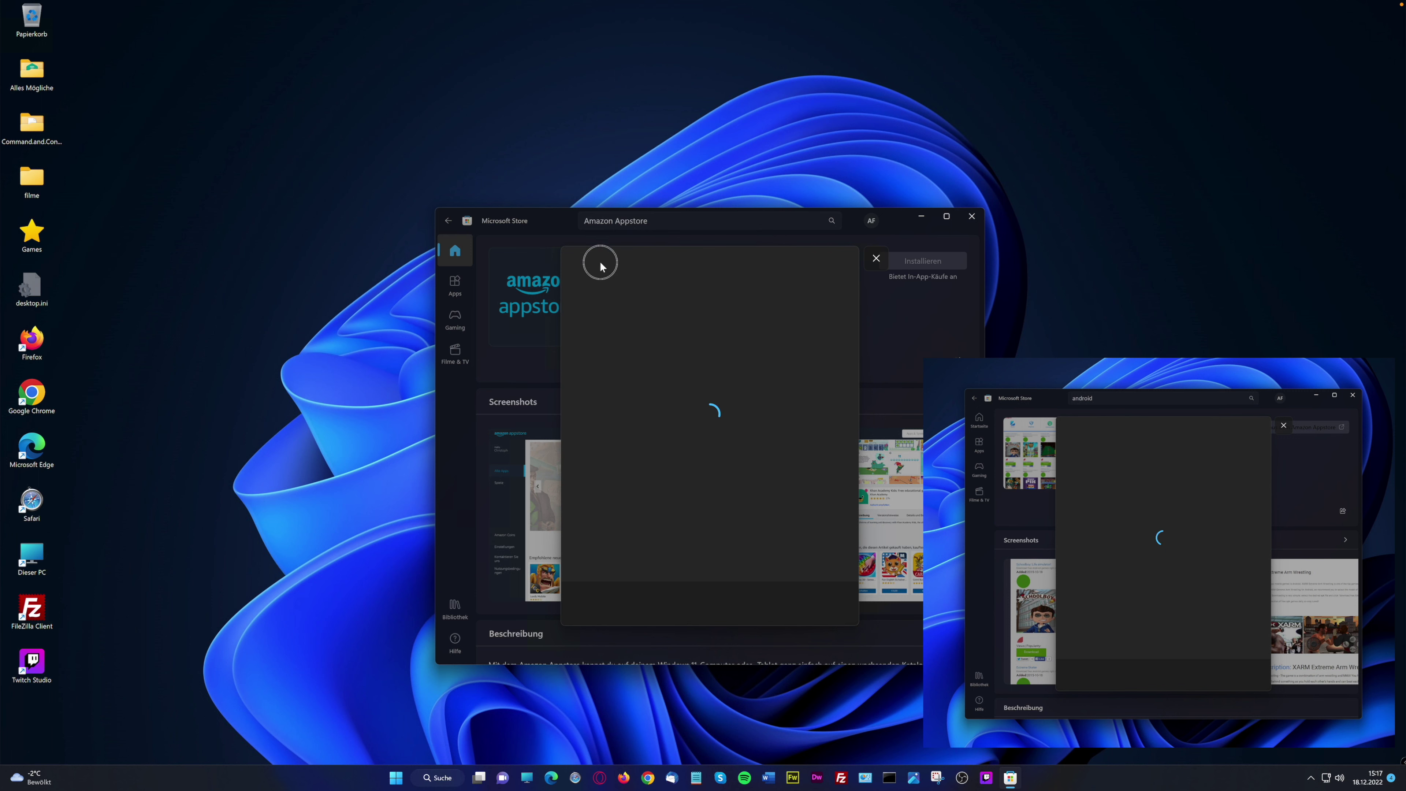
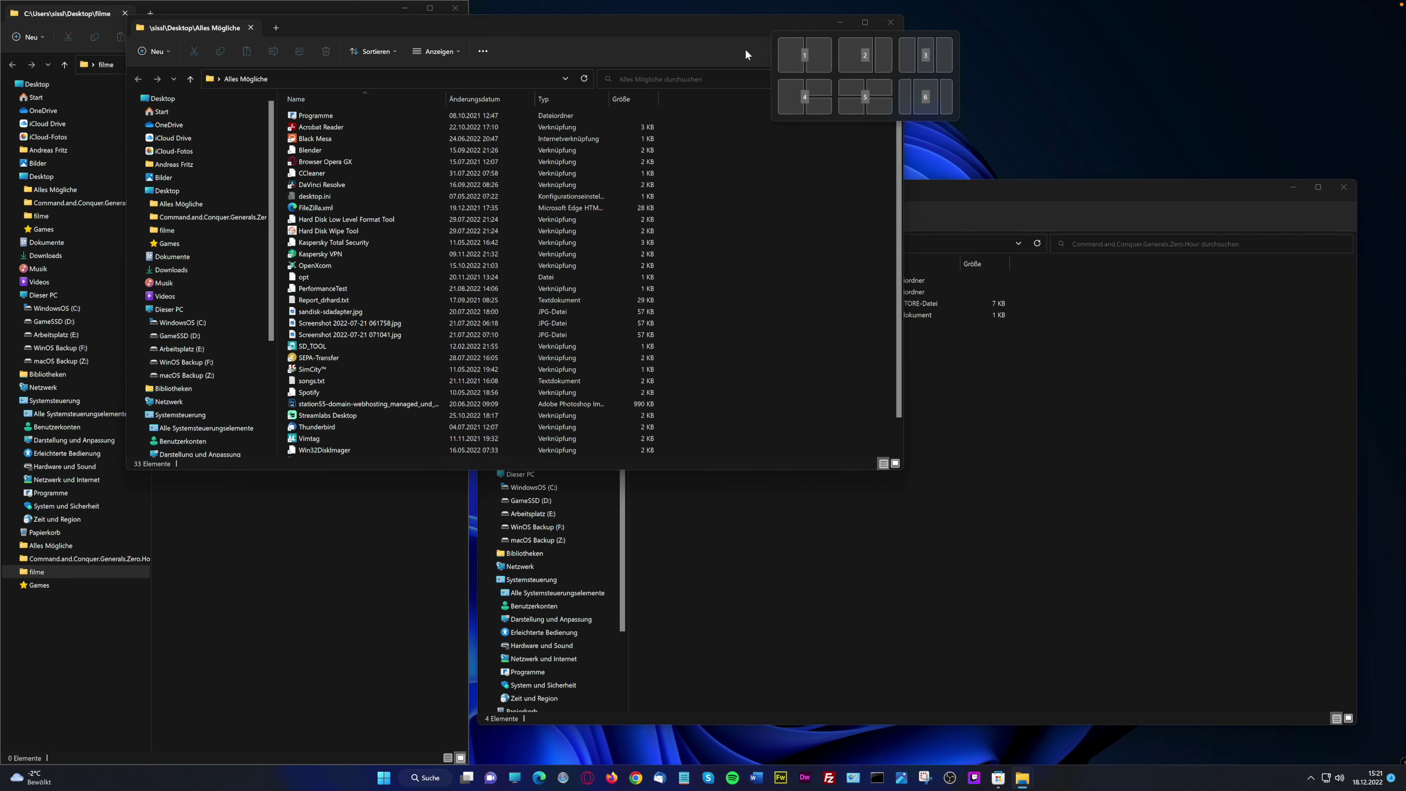
Snap Alles Mögliche, Command.and.Conquer.Generals.Zero.Hour and Store into the left, middle and right thirds
click(905, 64)
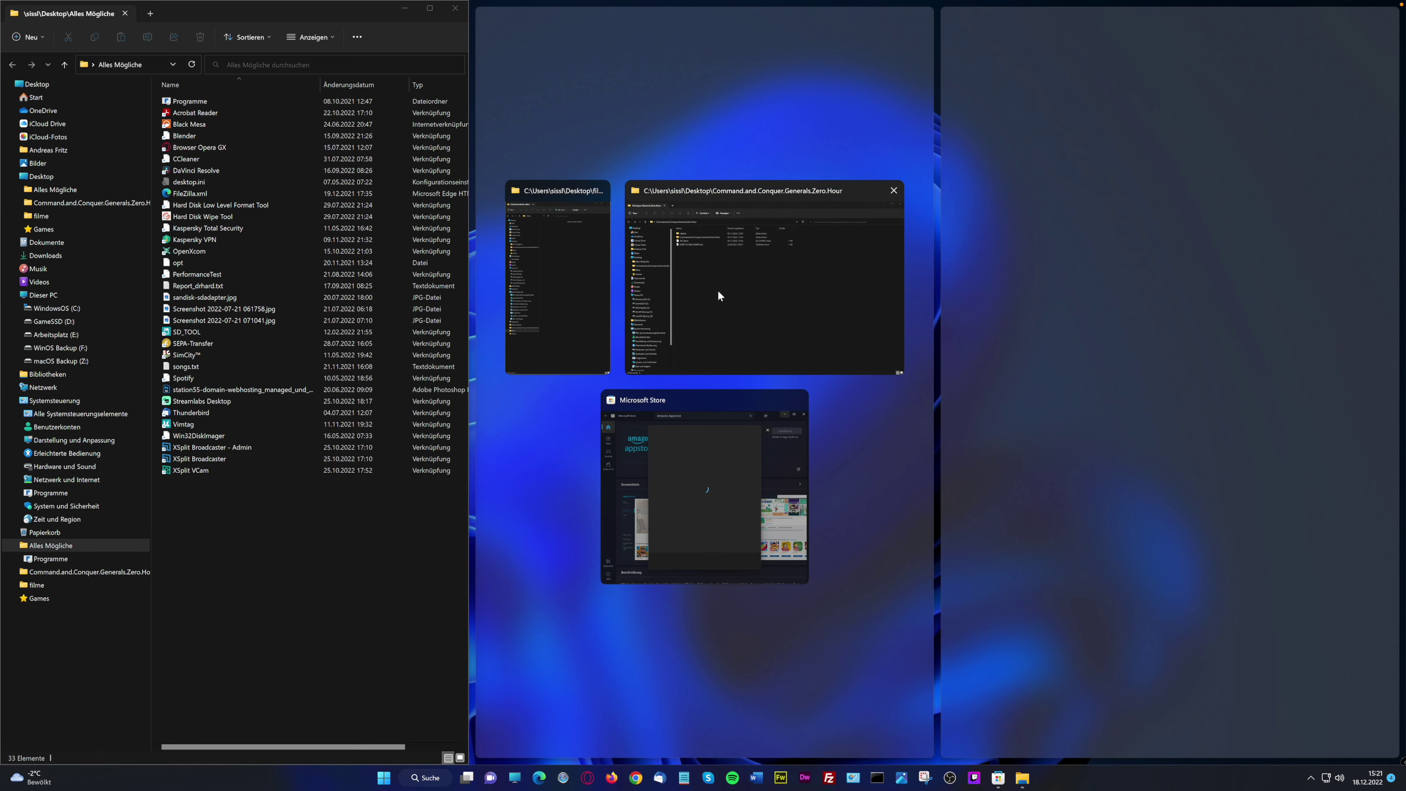
click(733, 288)
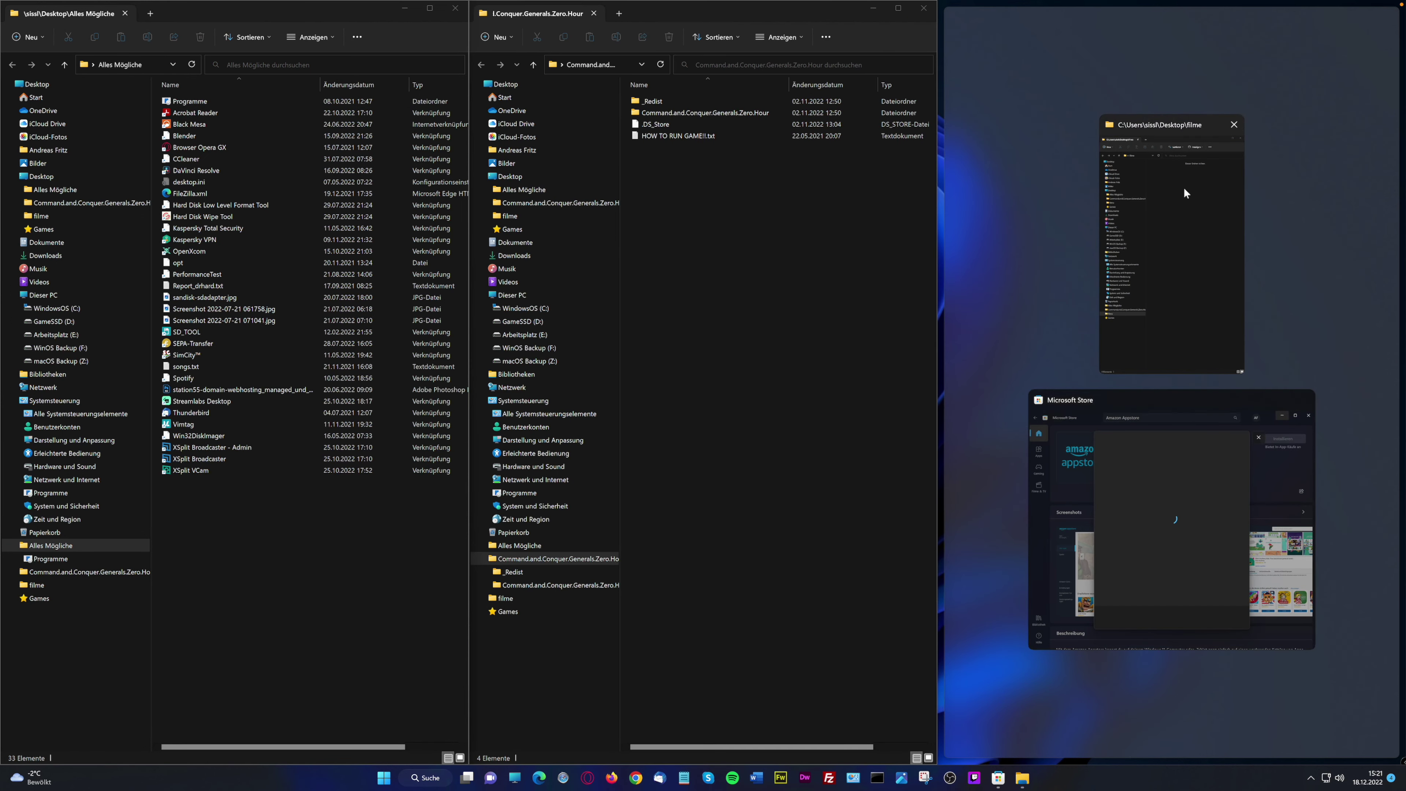
click(1225, 469)
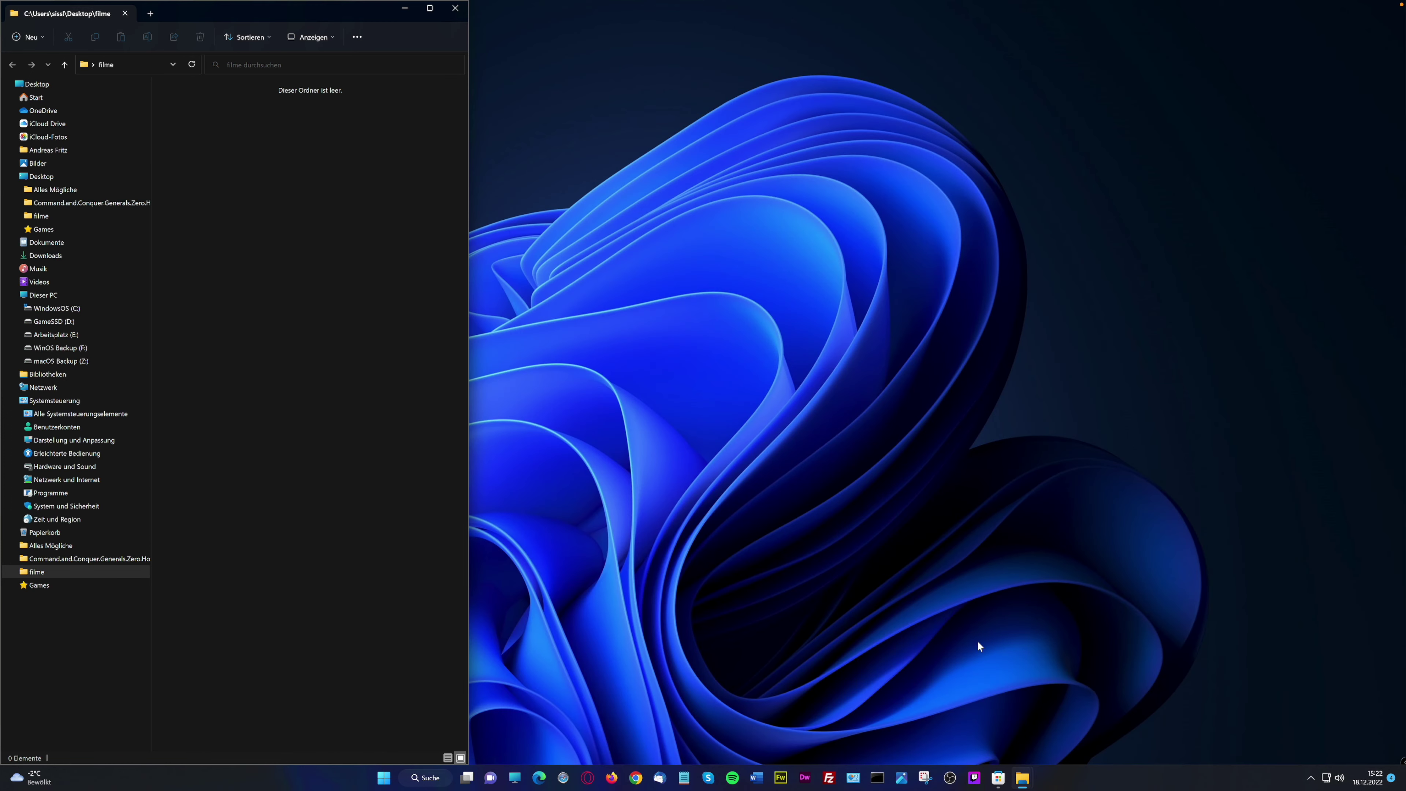
Close the Alles Mögliche and filme folder windows, then bring up Windows search
mouse_move(1024, 778)
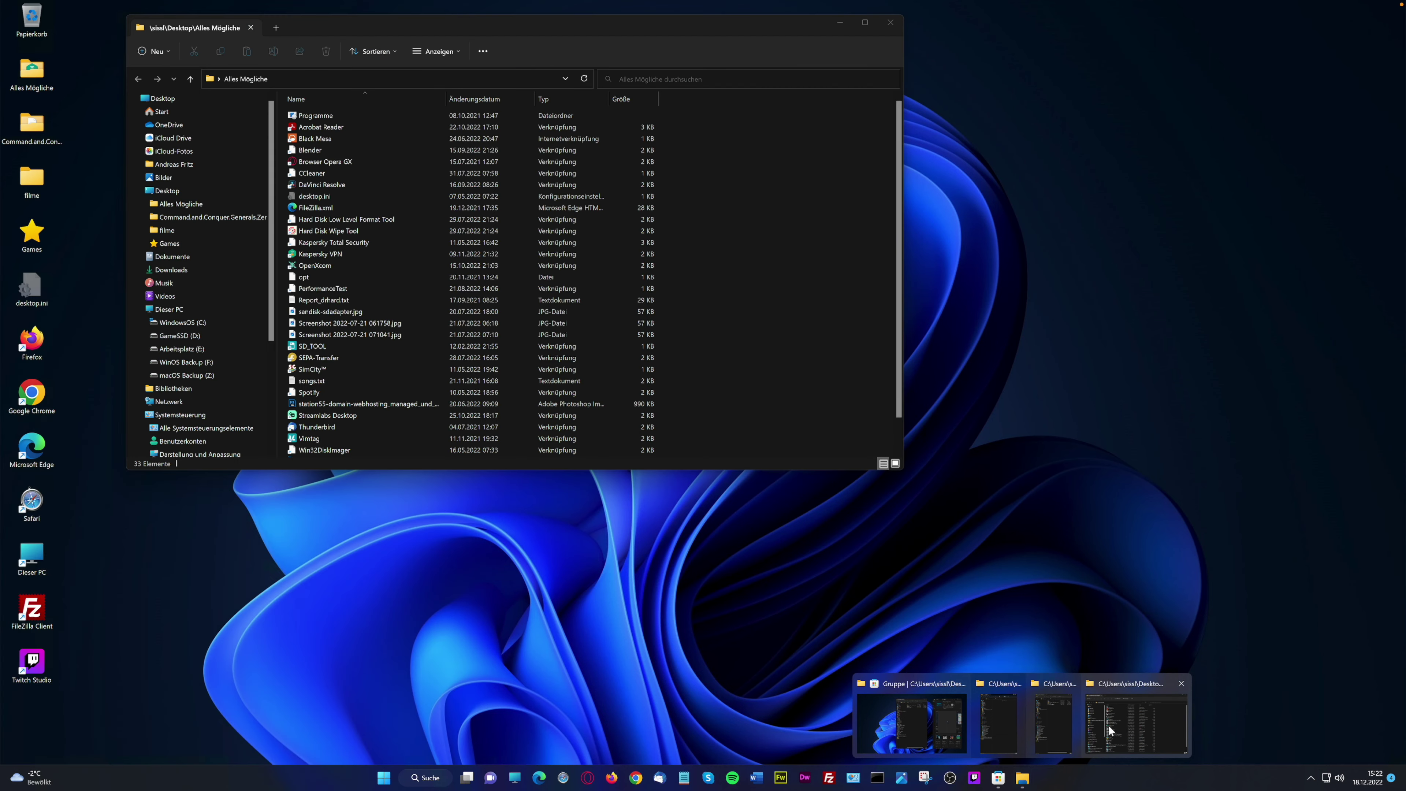
click(1108, 726)
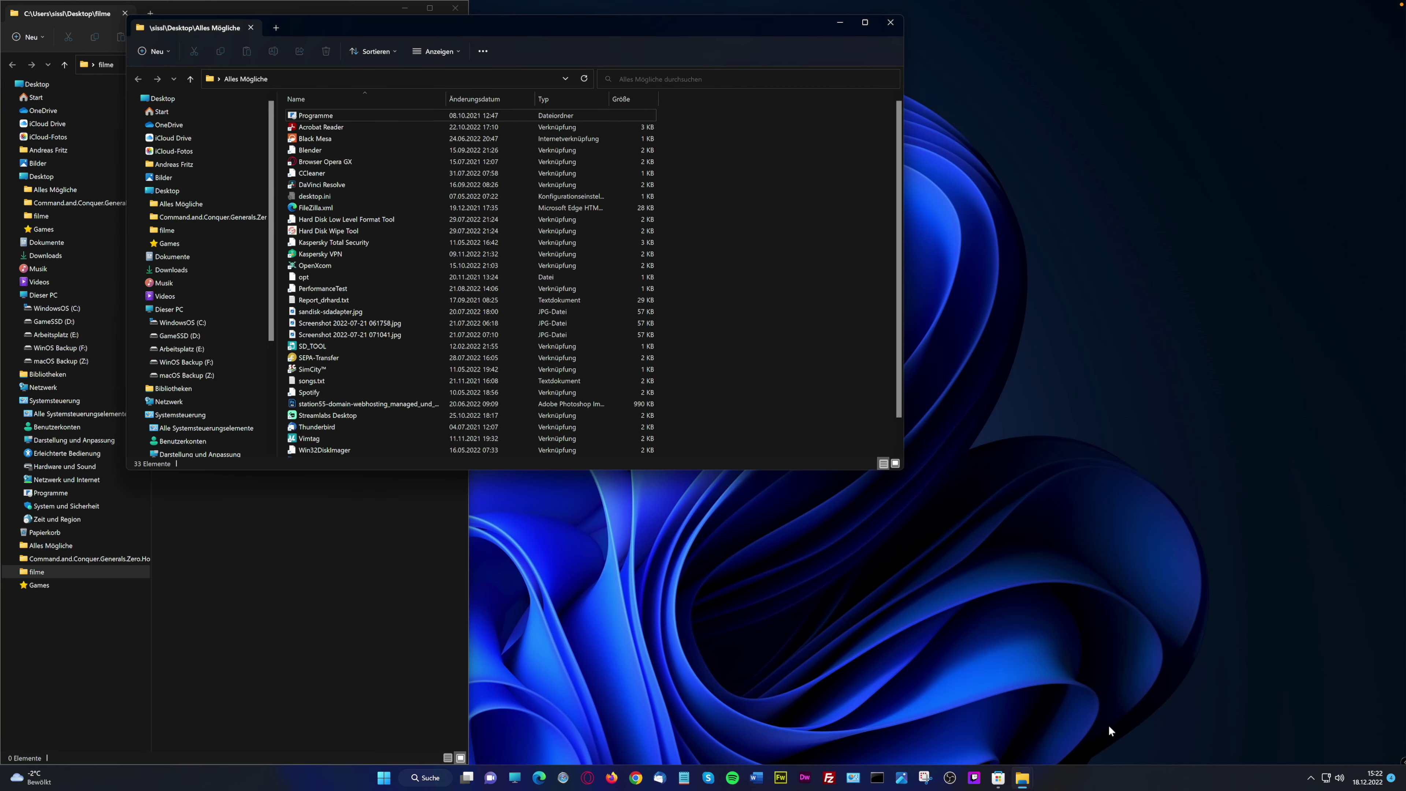
mouse_move(1022, 777)
click(890, 22)
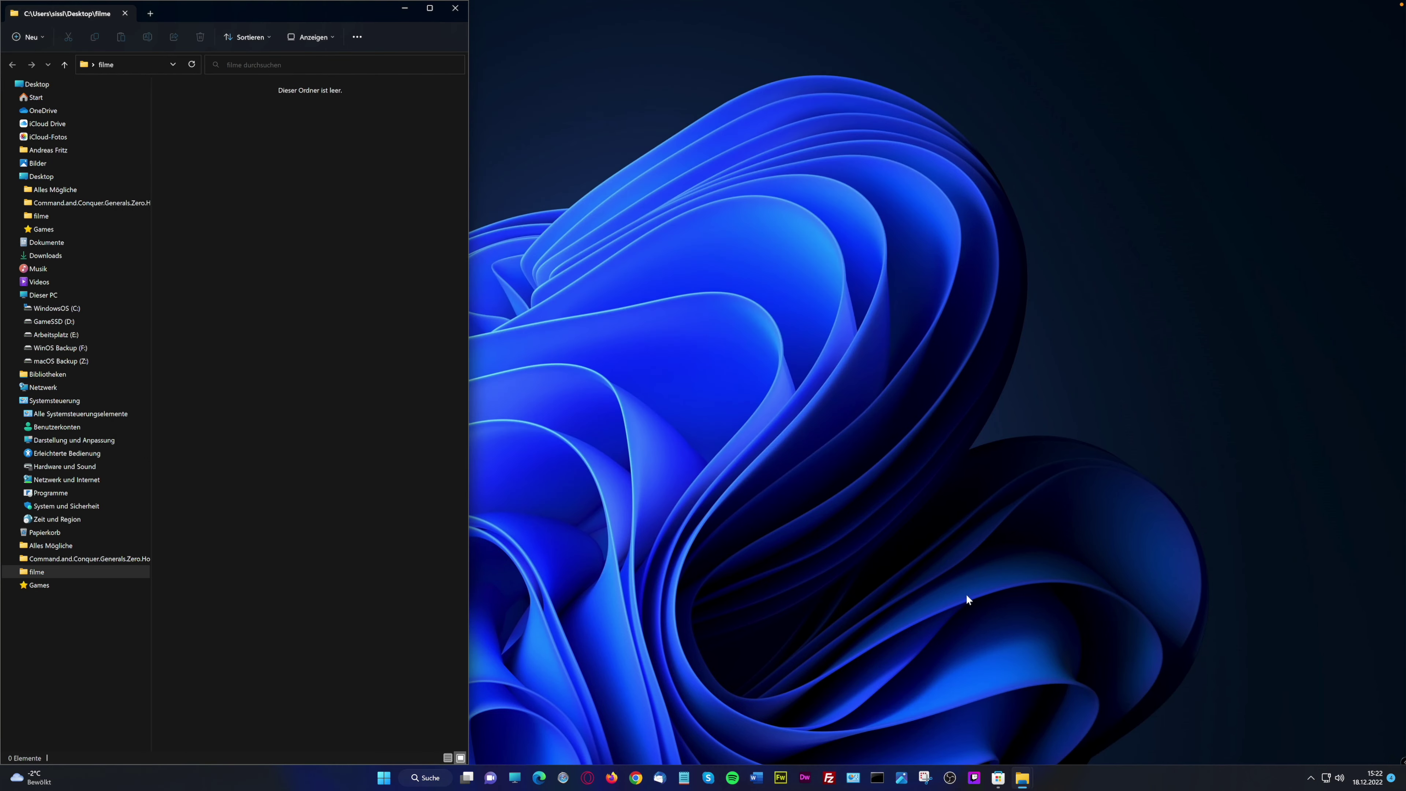
click(1025, 780)
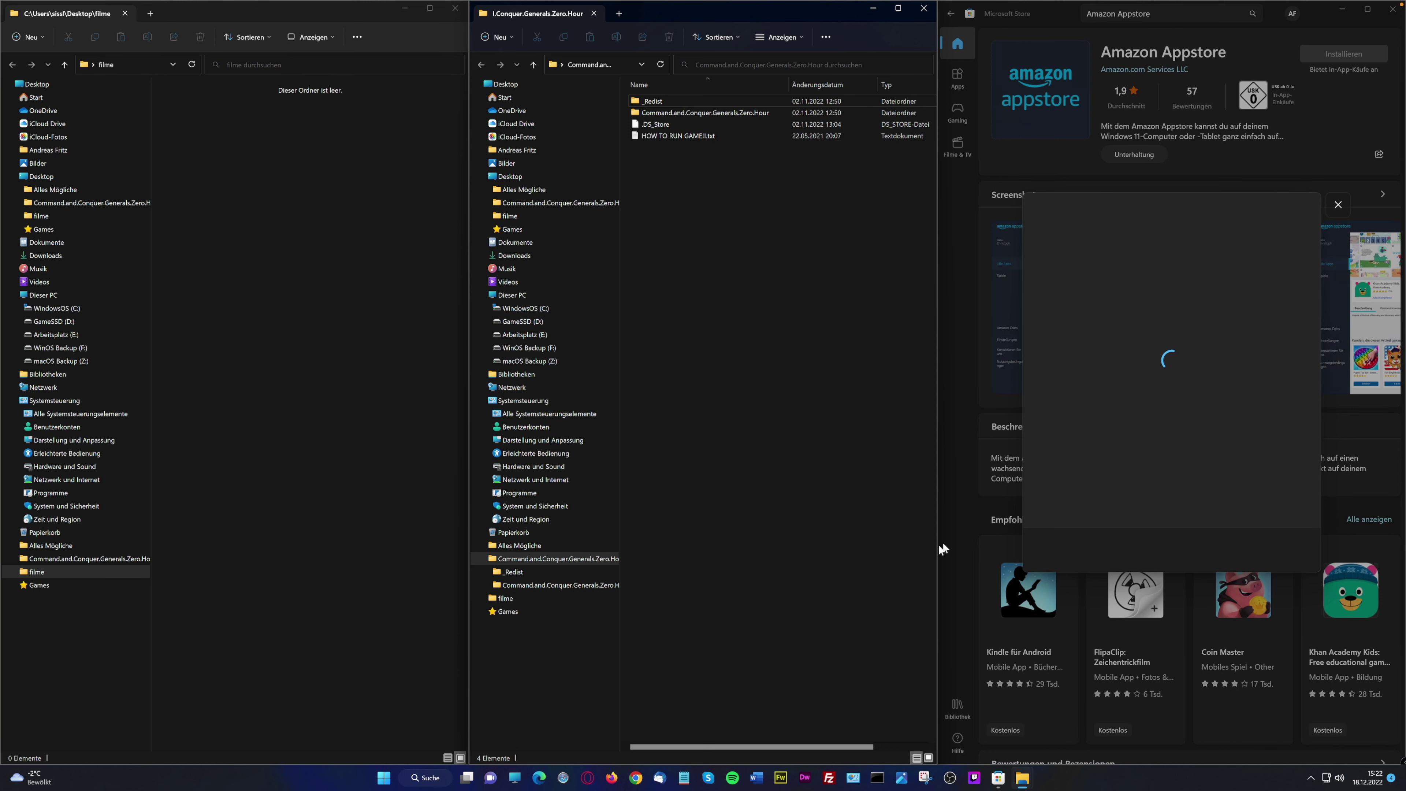
click(455, 8)
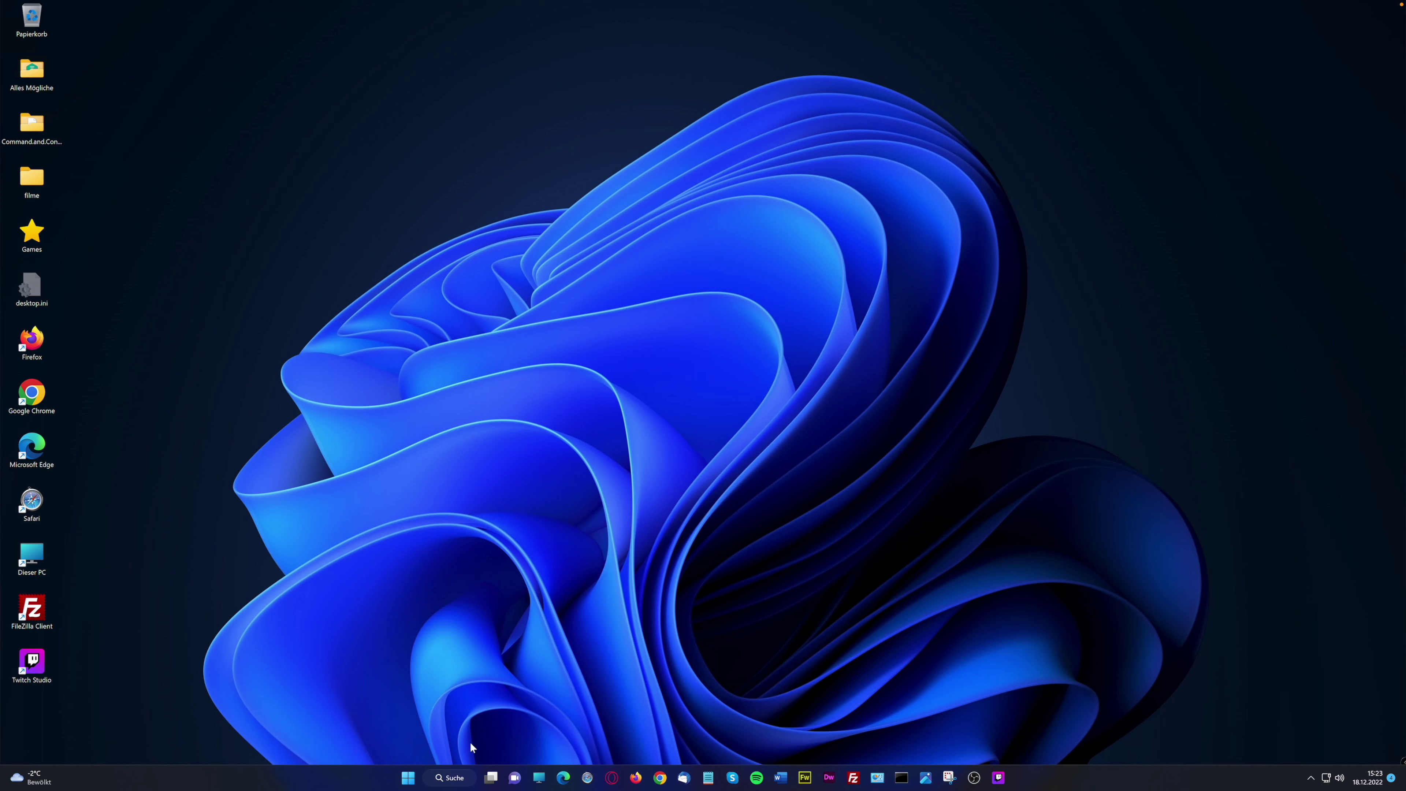
click(409, 778)
click(663, 388)
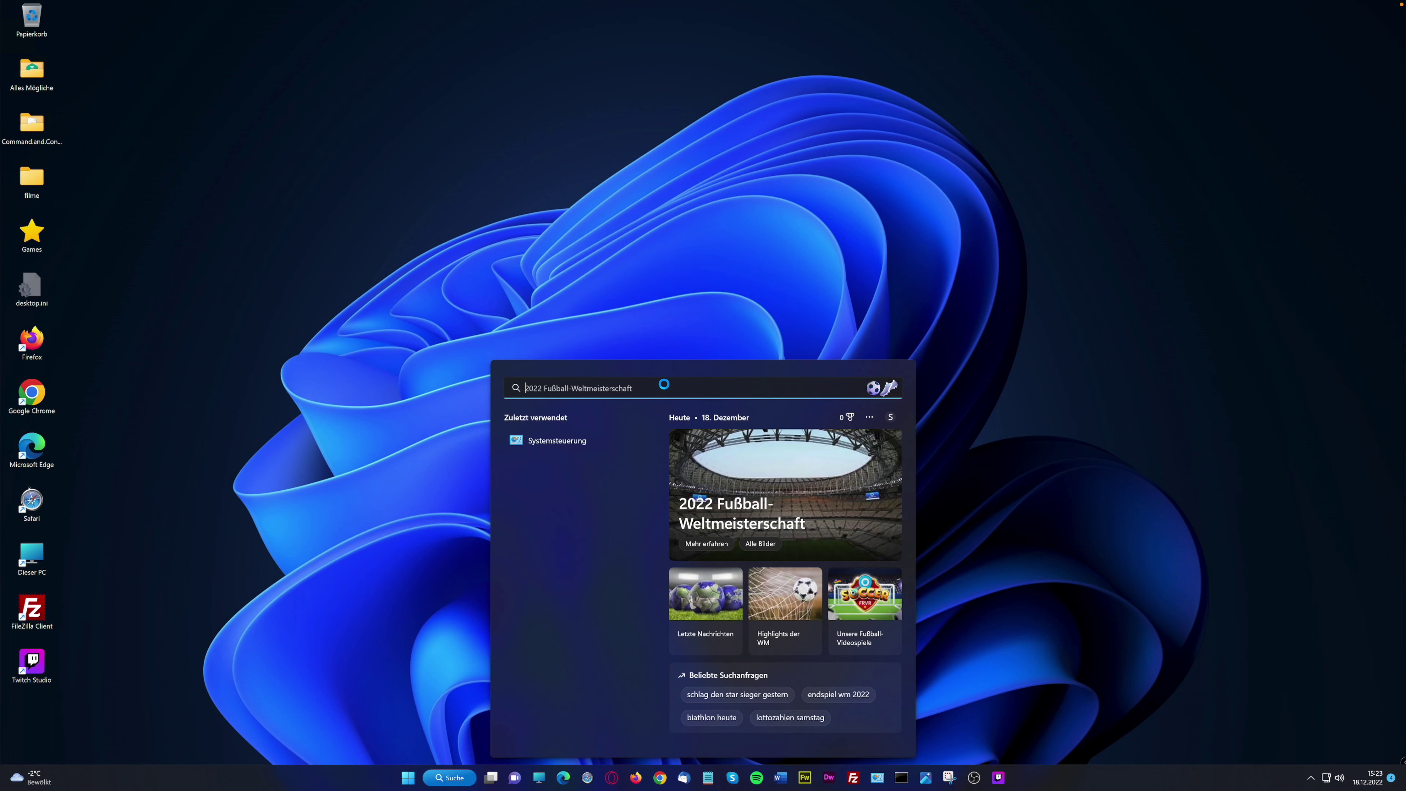
text(Smart App Control)
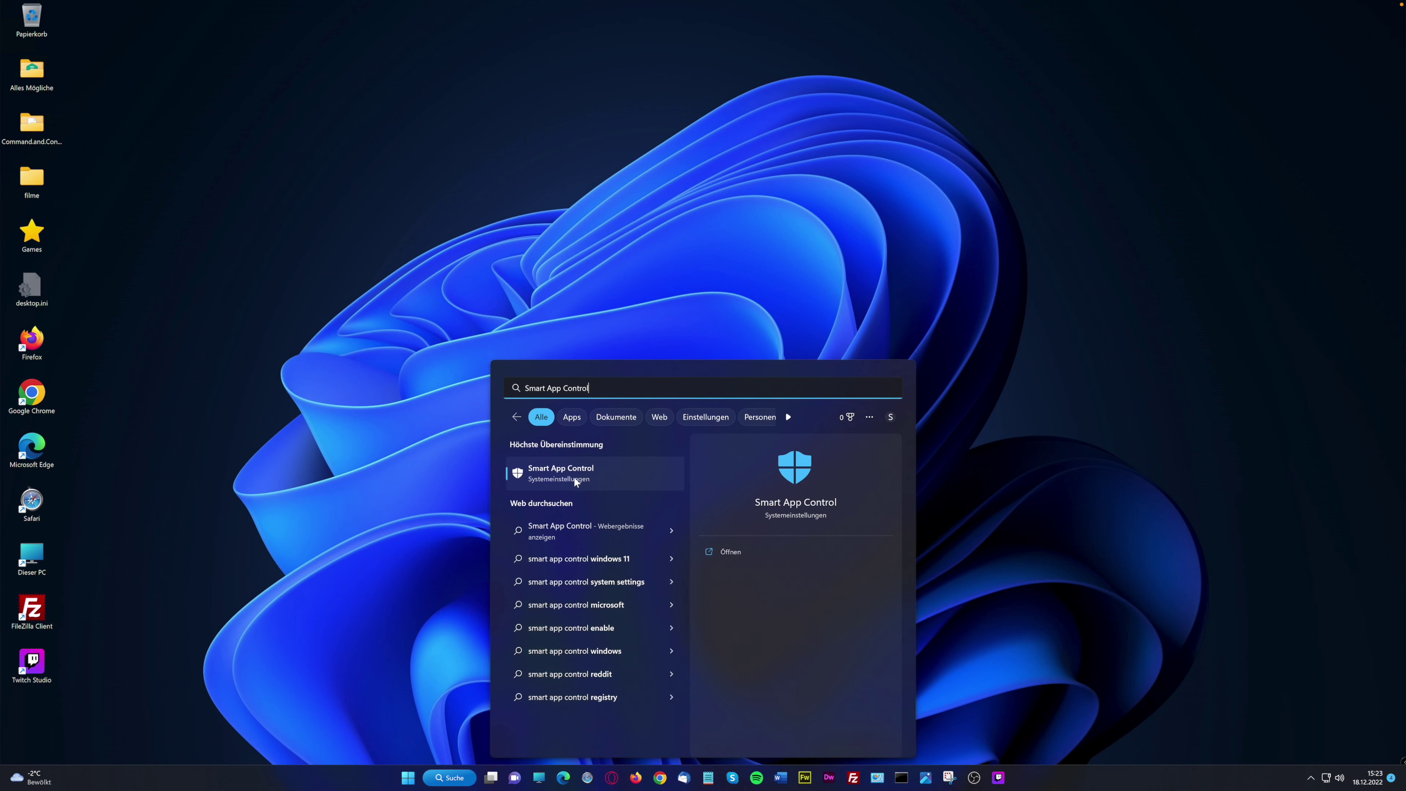
click(568, 472)
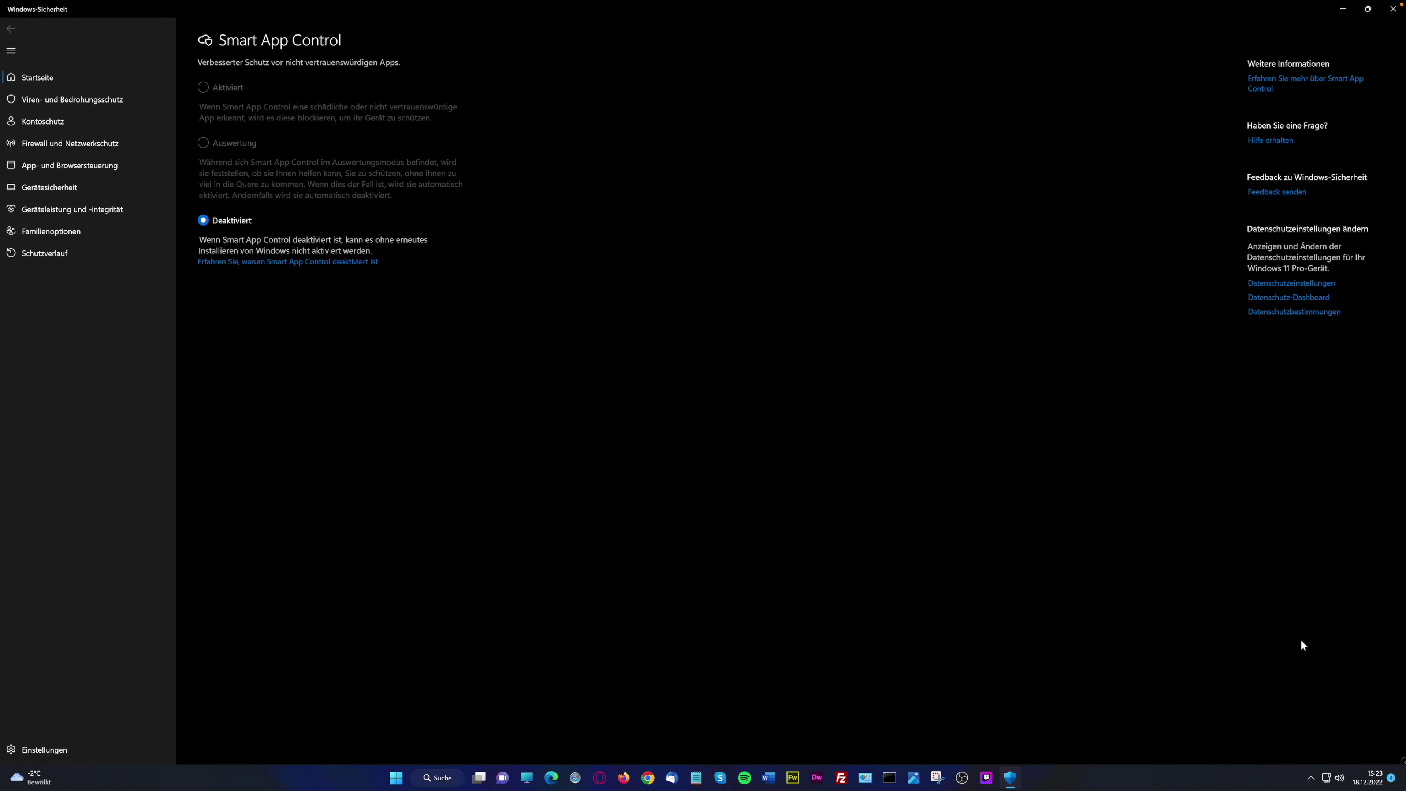
click(1310, 777)
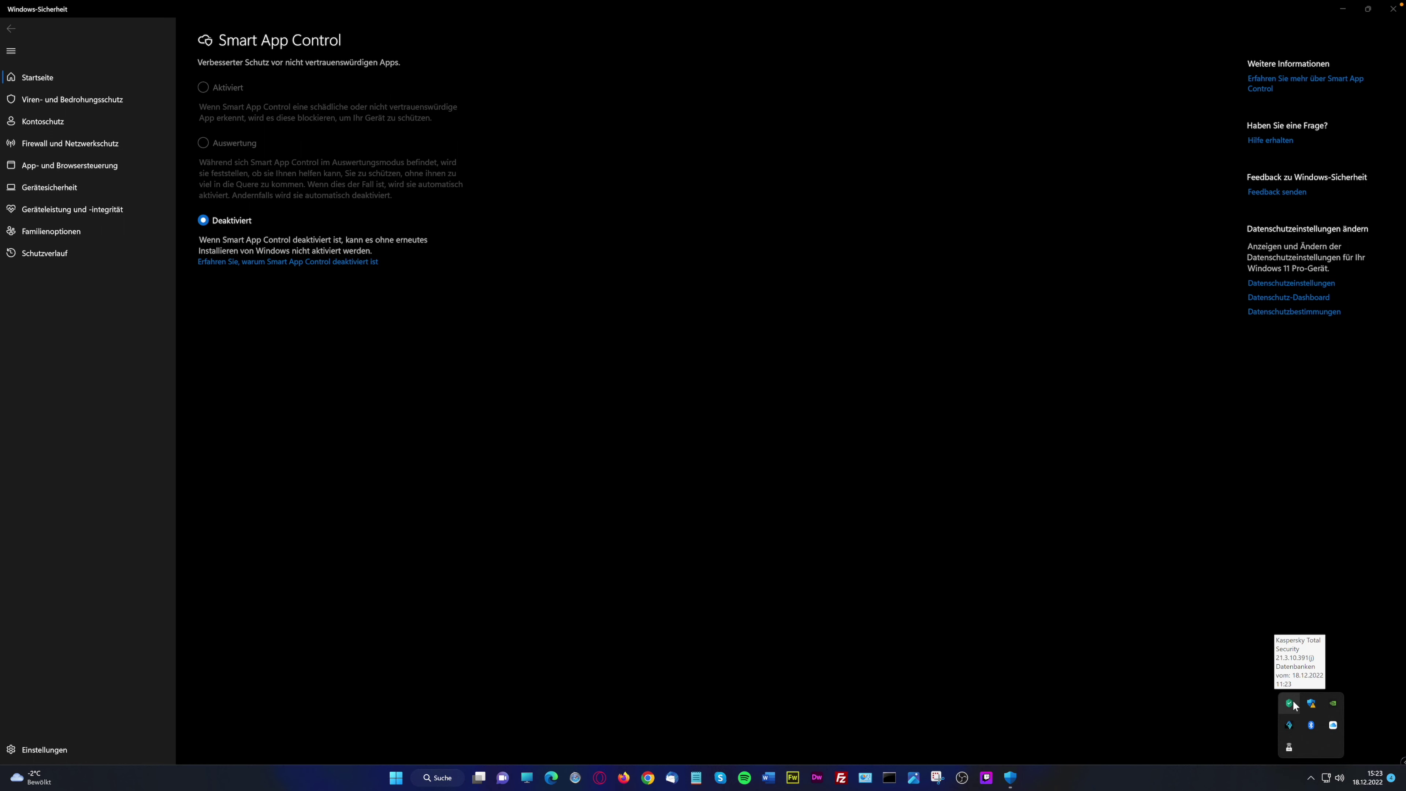
click(1310, 777)
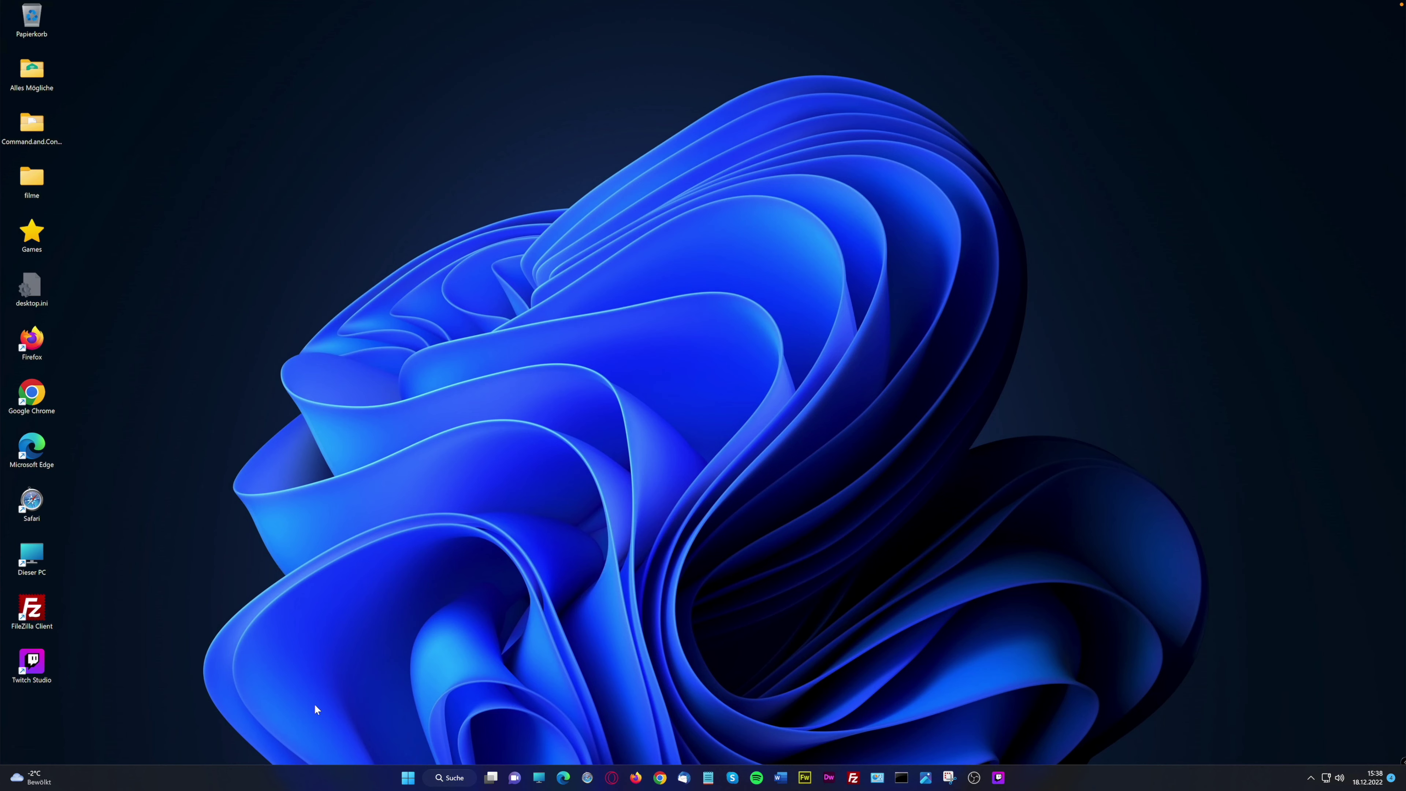
click(33, 778)
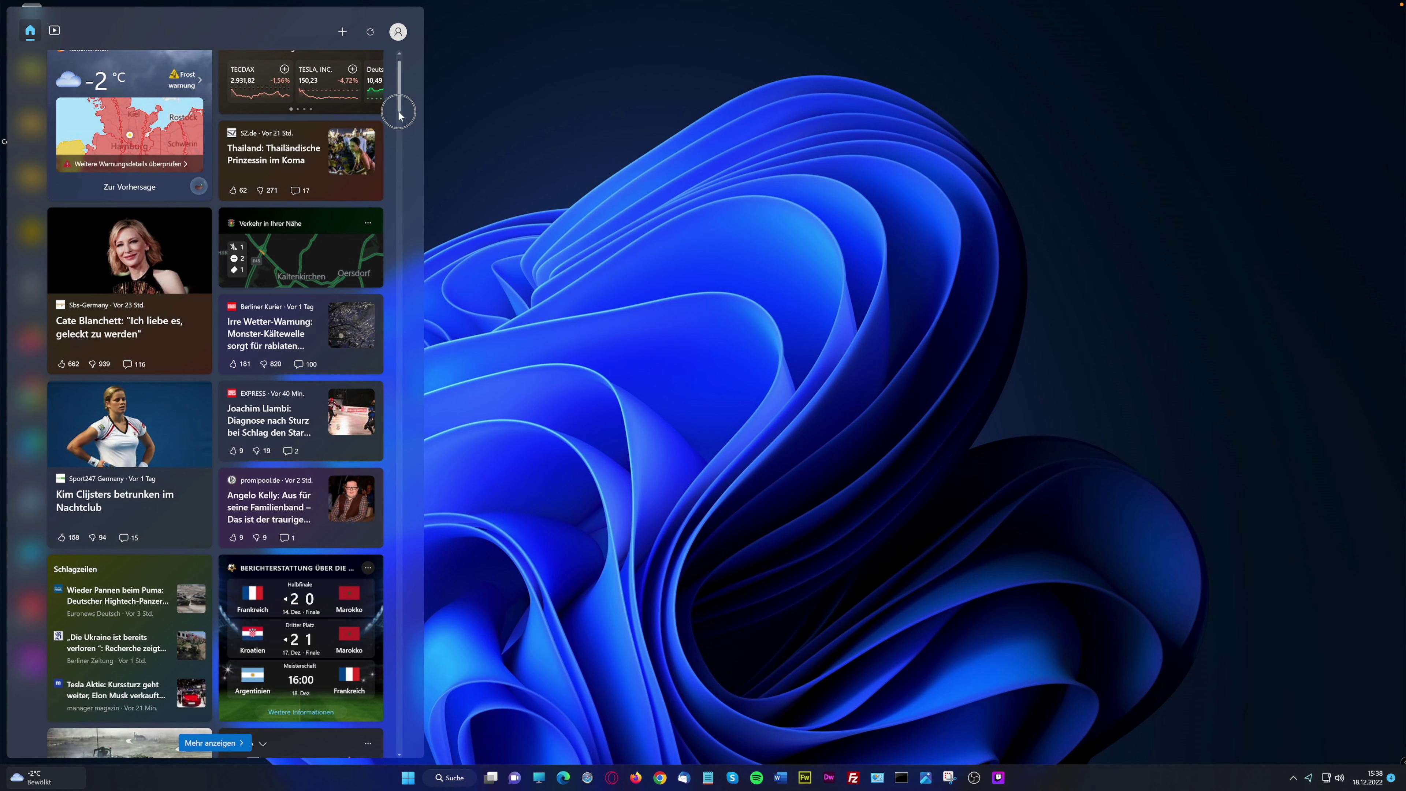
click(403, 143)
drag(403, 142, 409, 320)
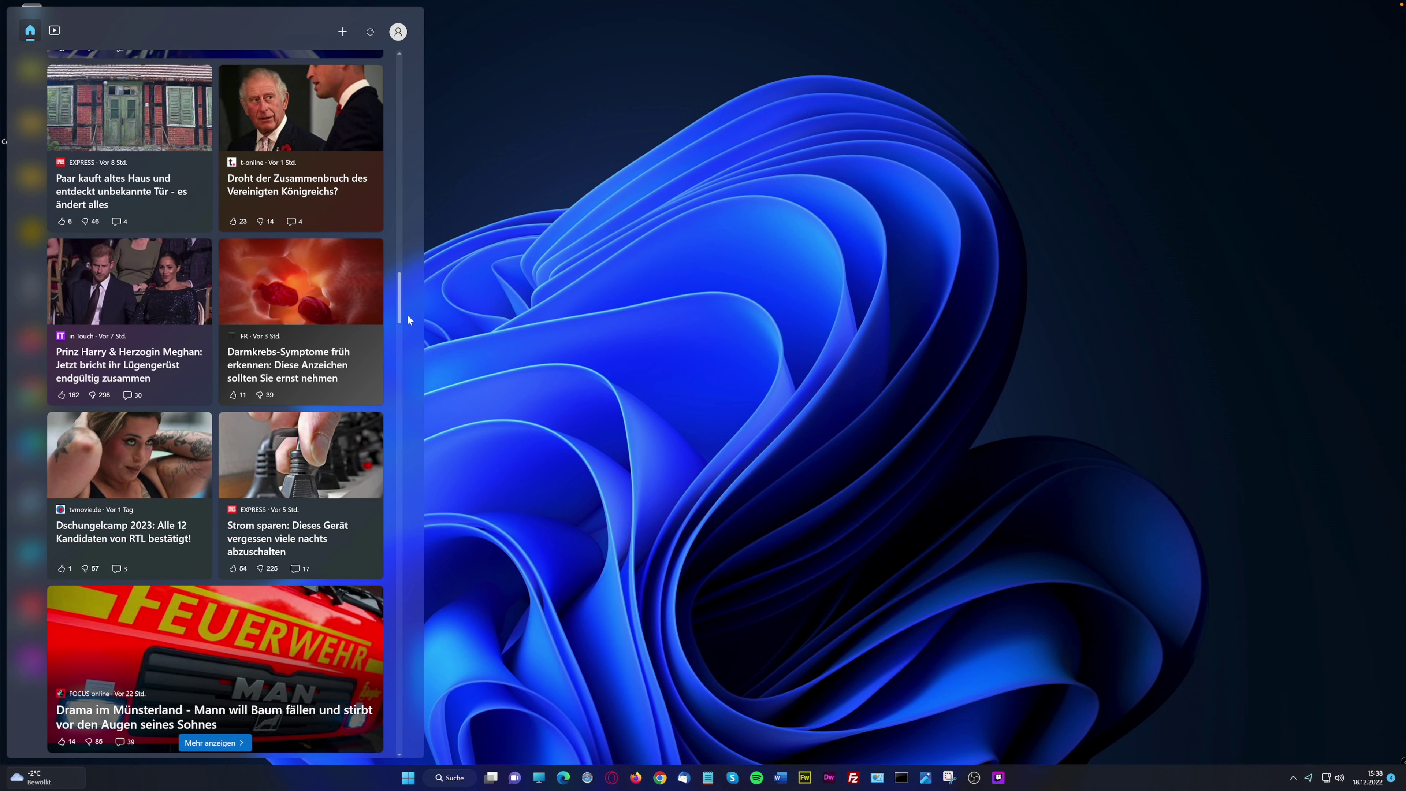
drag(420, 132, 399, 55)
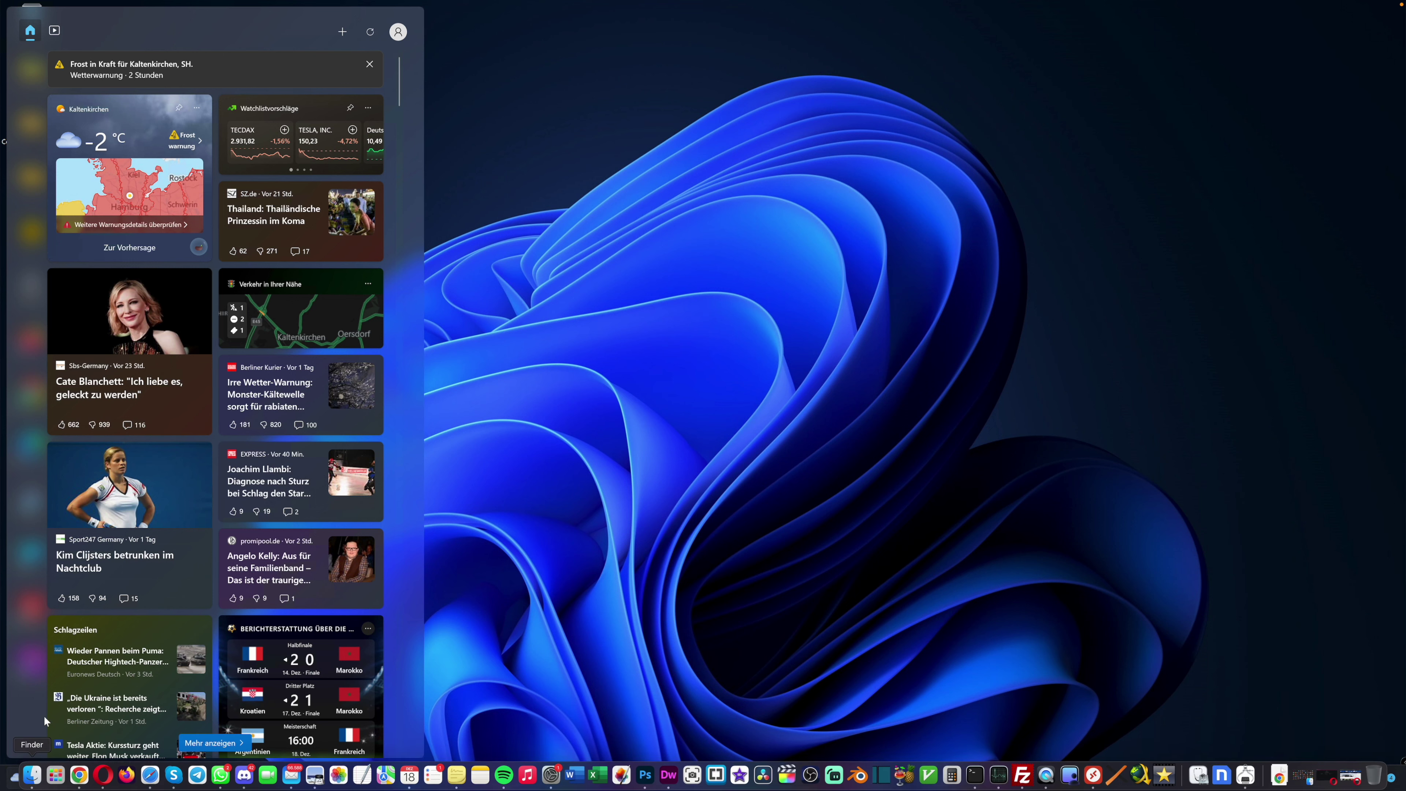
click(14, 780)
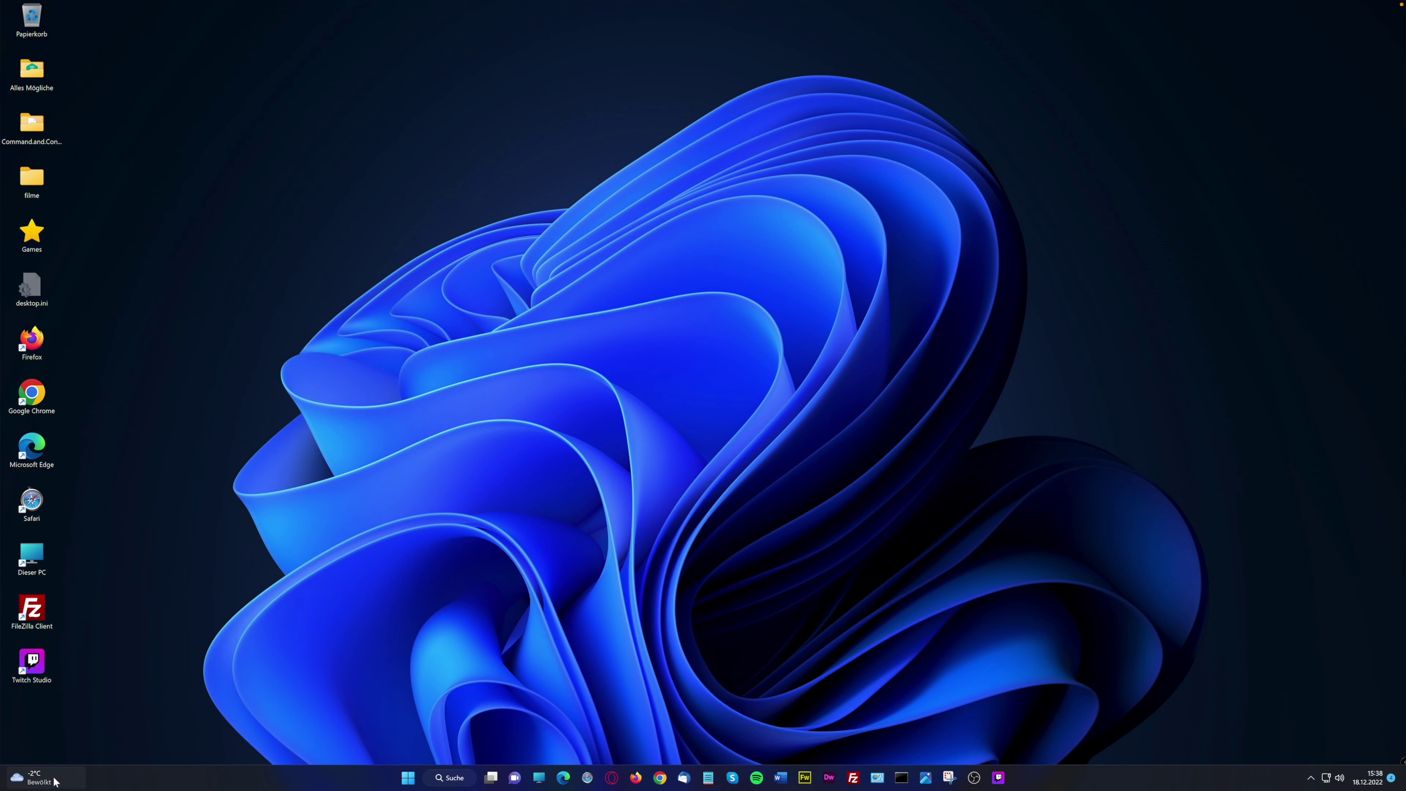
mouse_move(39, 780)
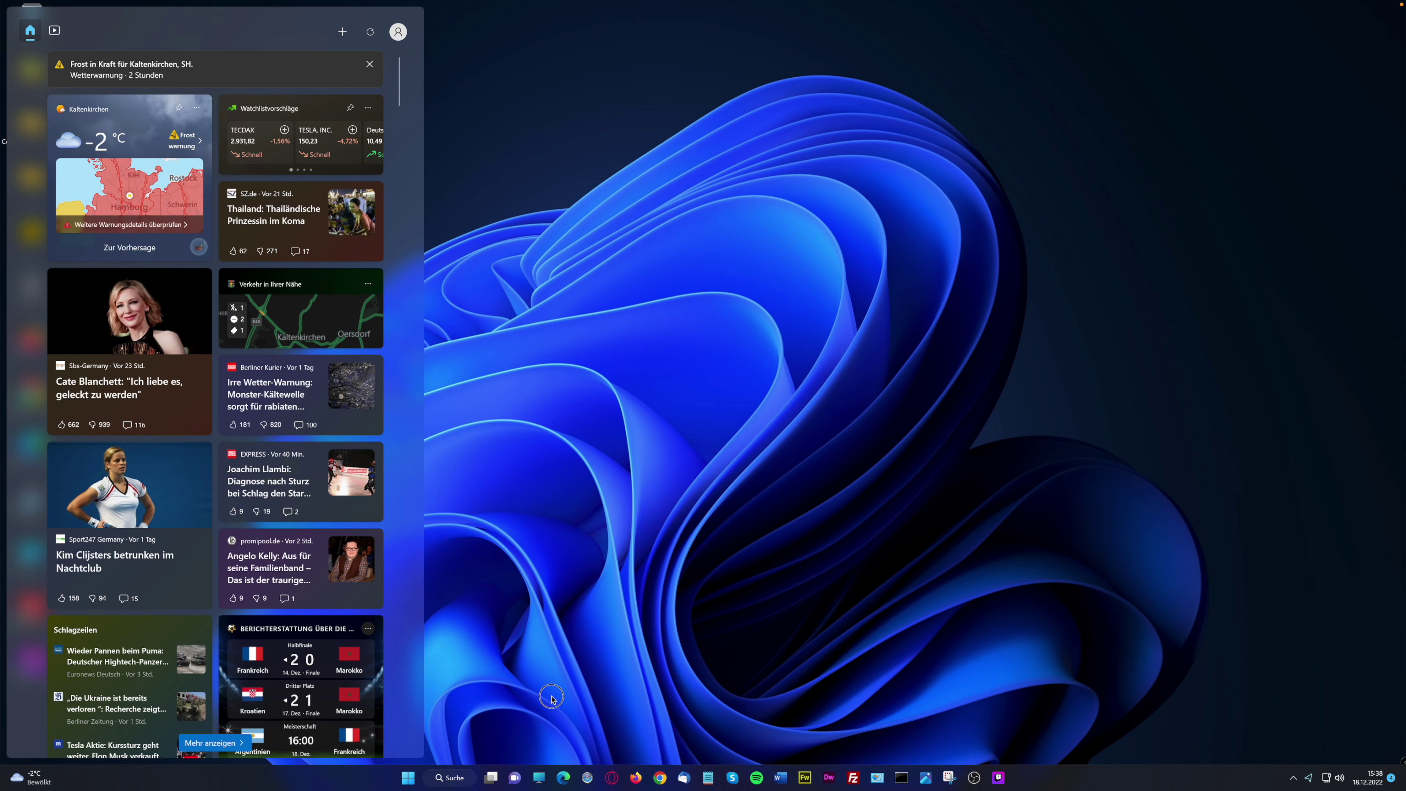
click(552, 696)
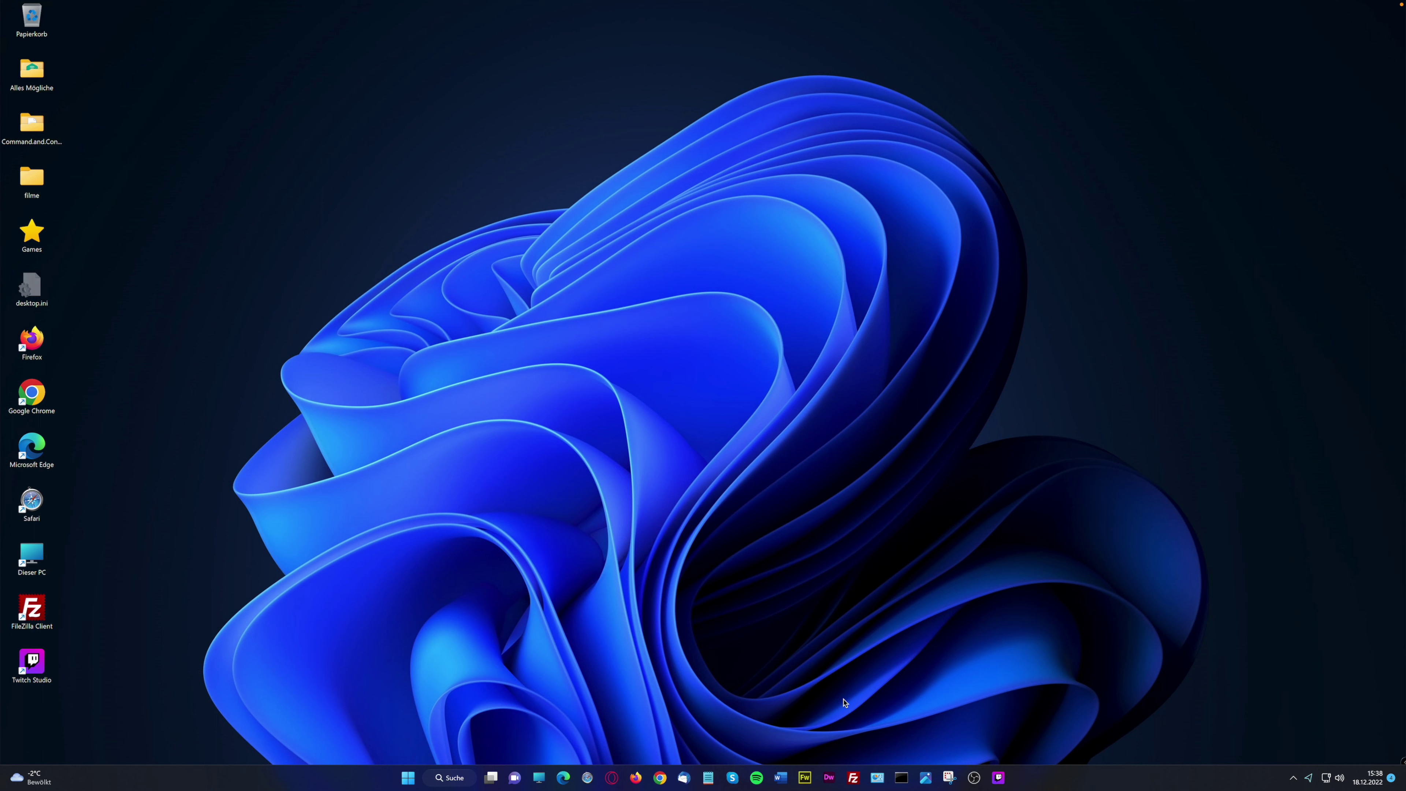
Raise the focus time from 30 to 60 minutes in the calendar panel and start the session
click(1393, 779)
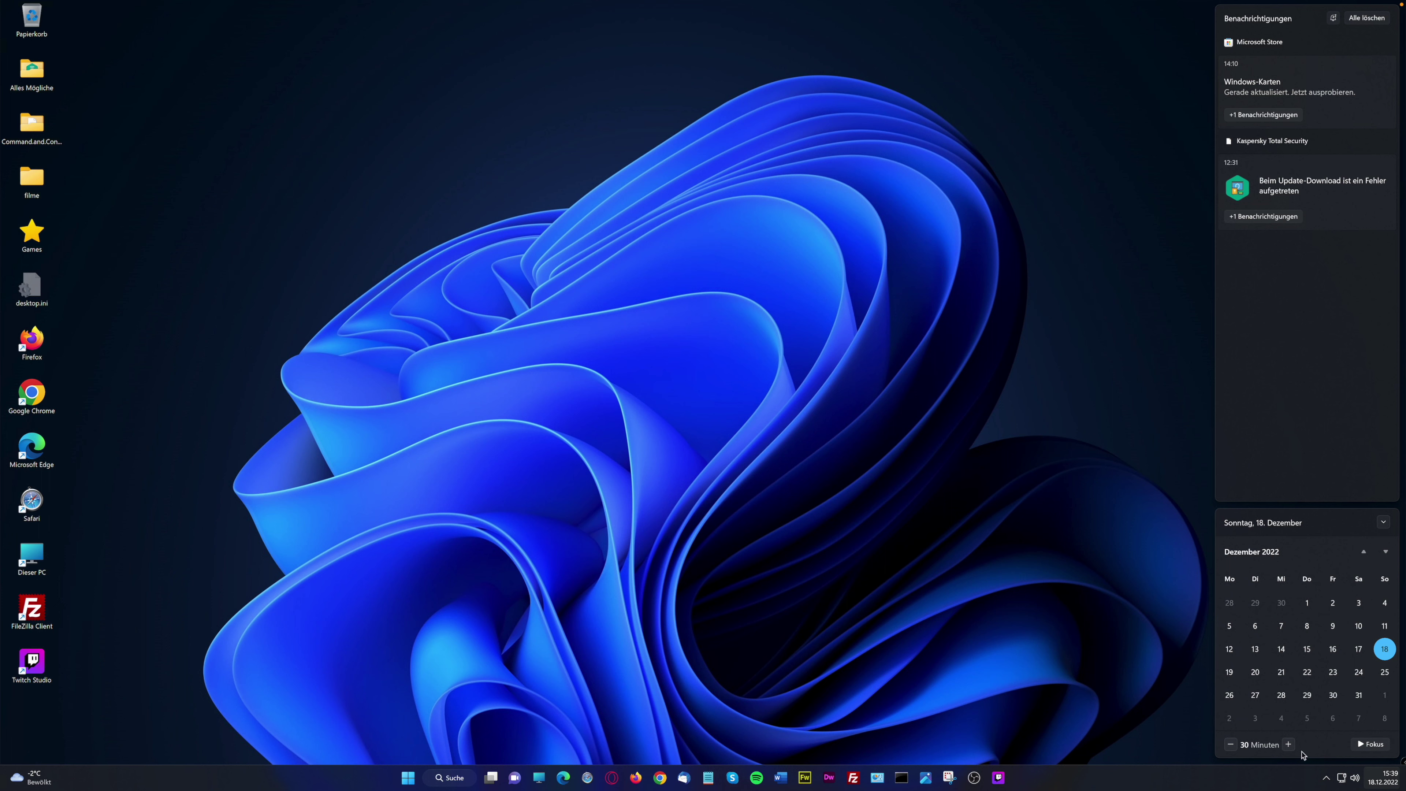
click(1289, 745)
click(1372, 744)
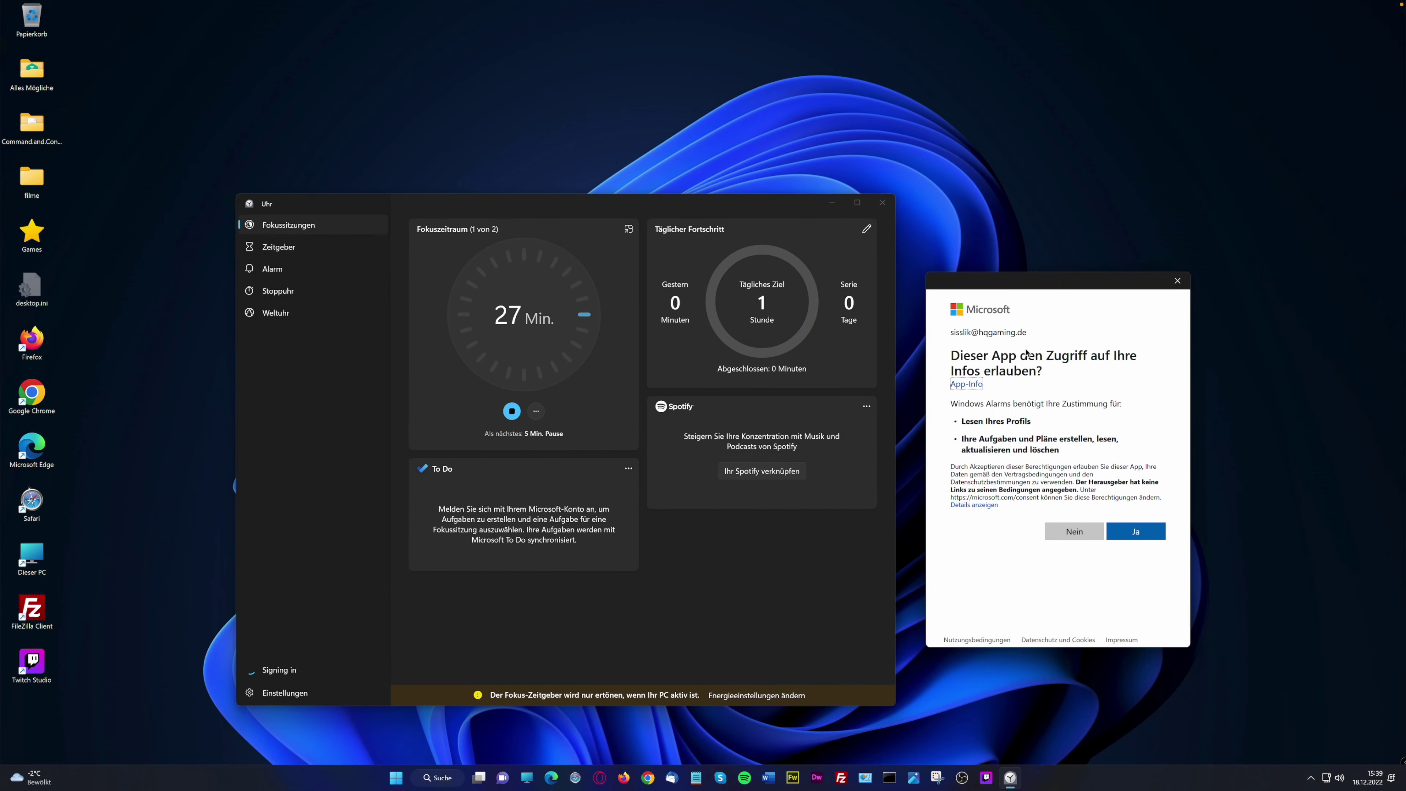
Allow Clock access to account info, stop the 60-minute focus session, and close Clock
click(1145, 539)
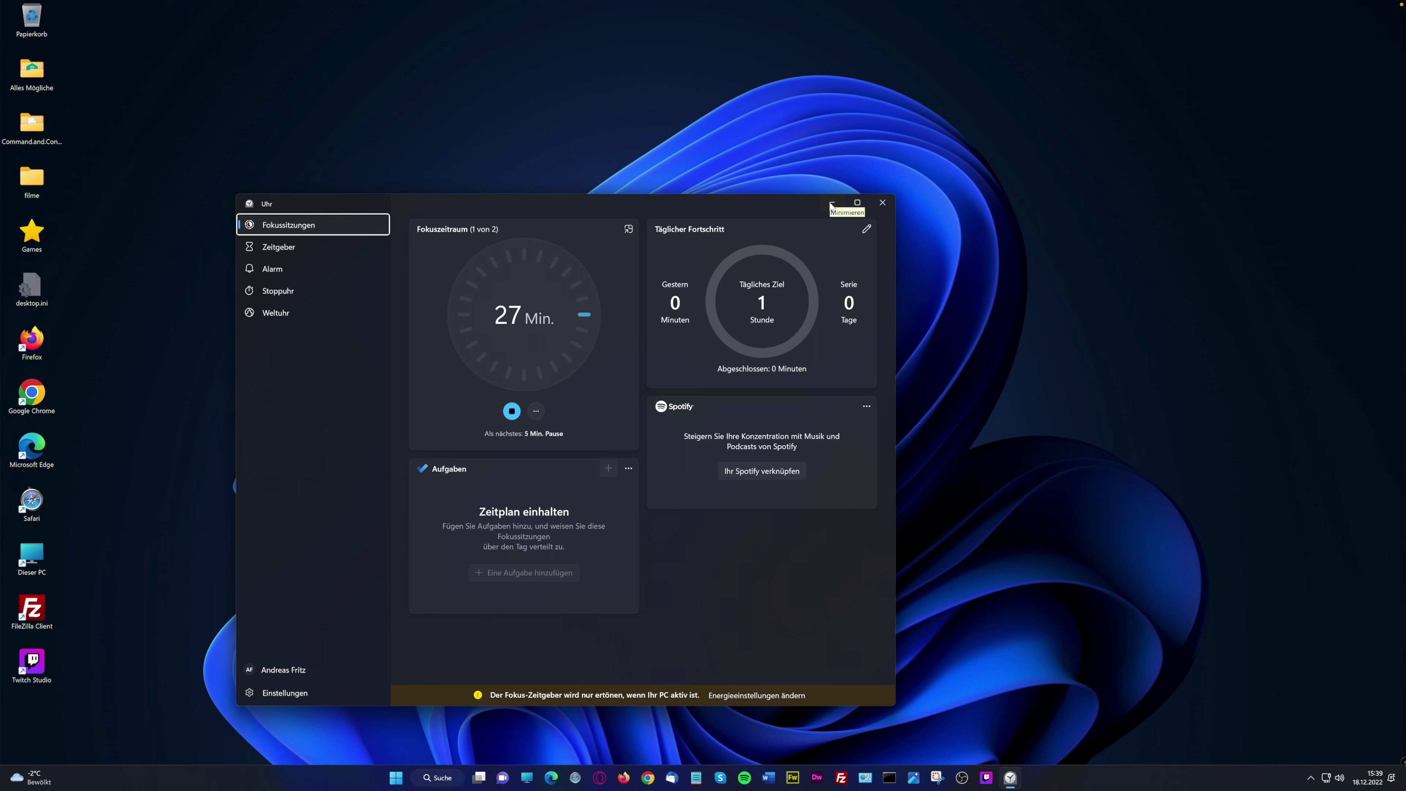
mouse_move(1009, 779)
click(512, 410)
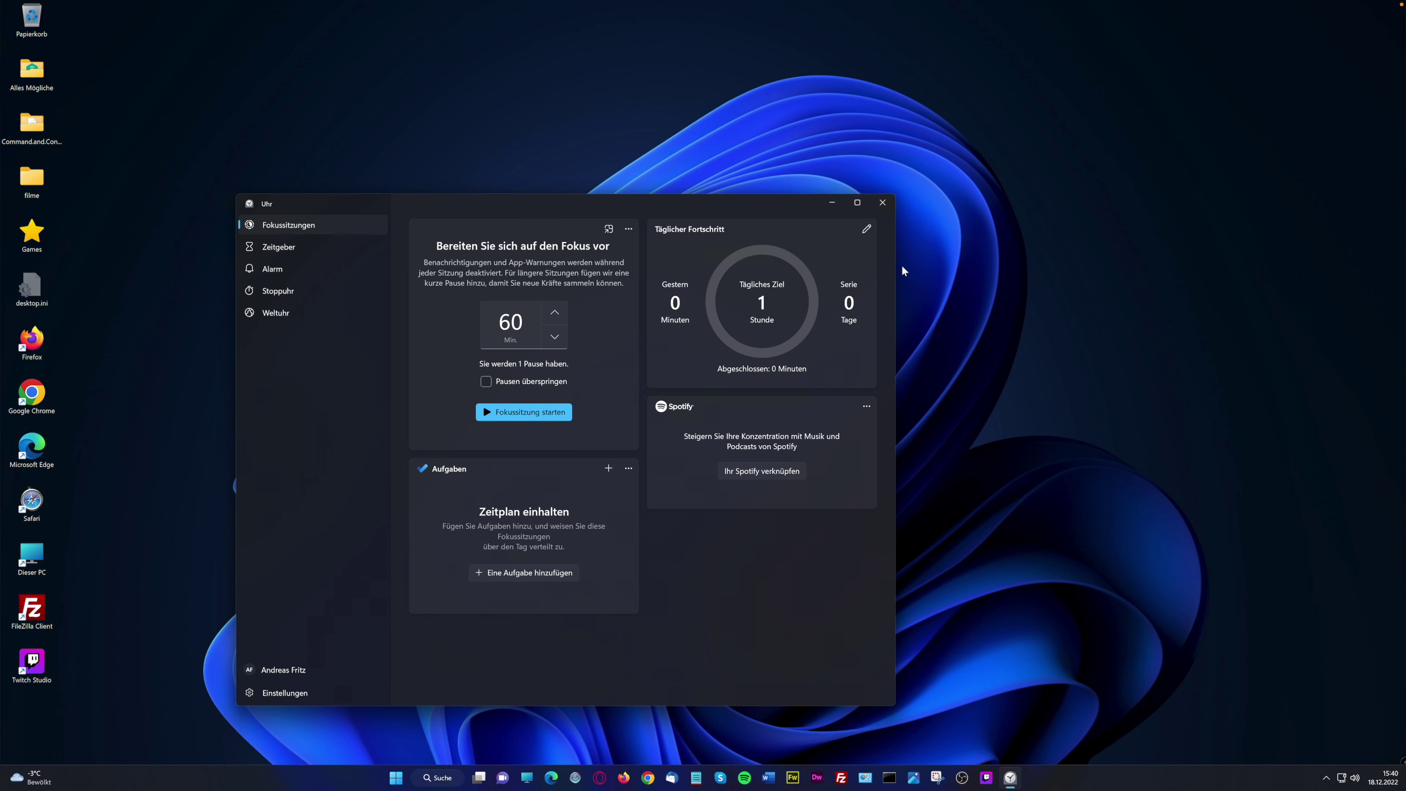
click(882, 203)
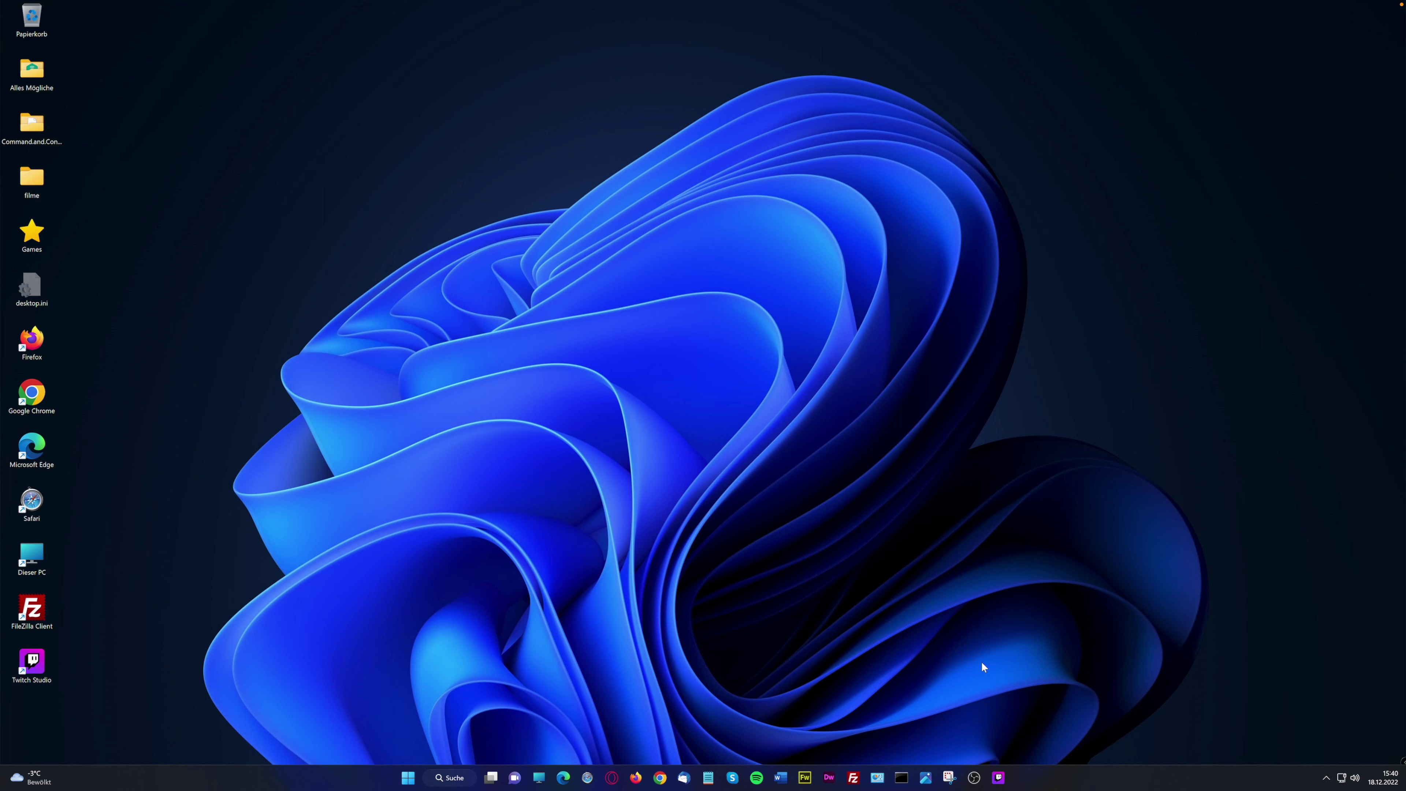
Launch Photos, finish the welcome tour, and enlarge the window to browse thumbnails
click(930, 780)
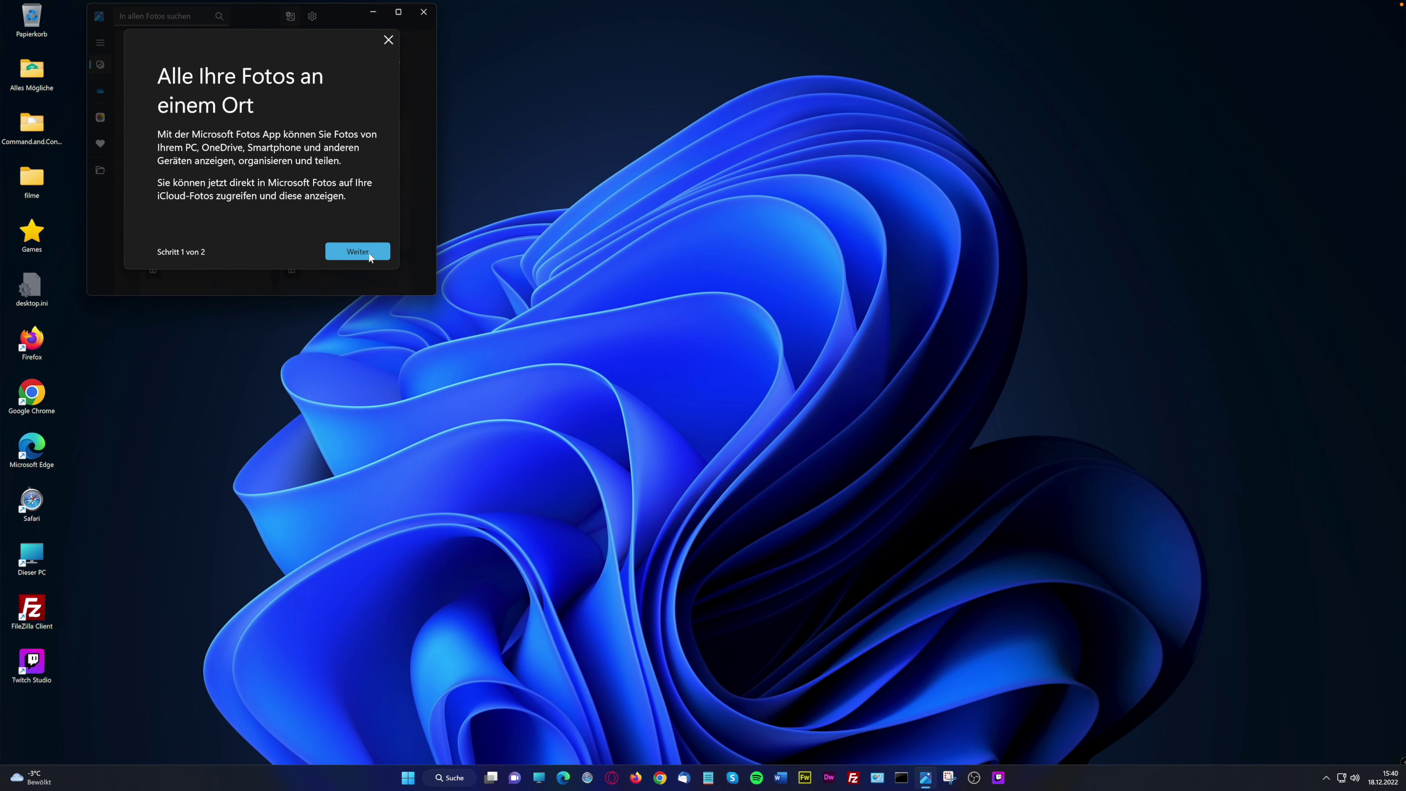
click(369, 253)
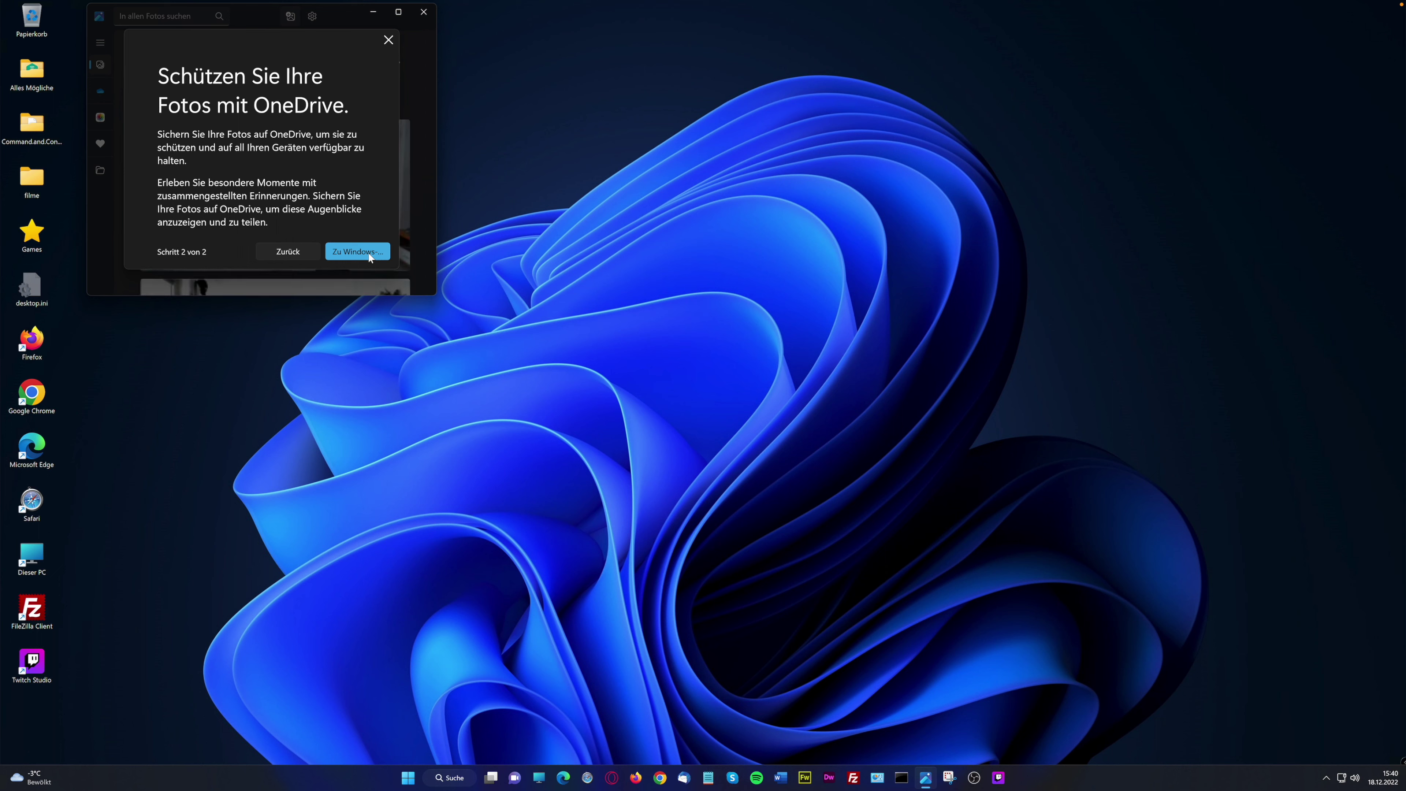
click(368, 251)
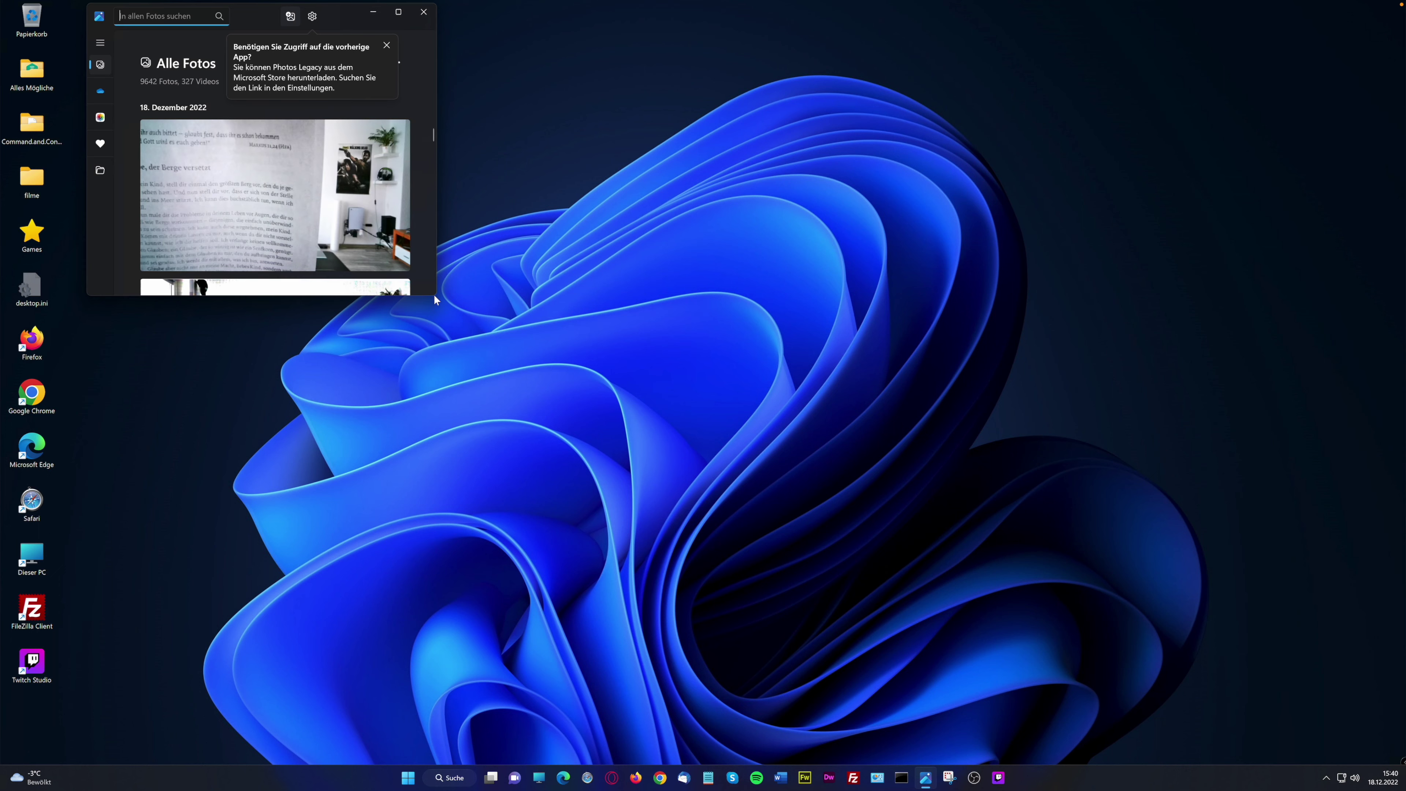
drag(434, 293, 607, 416)
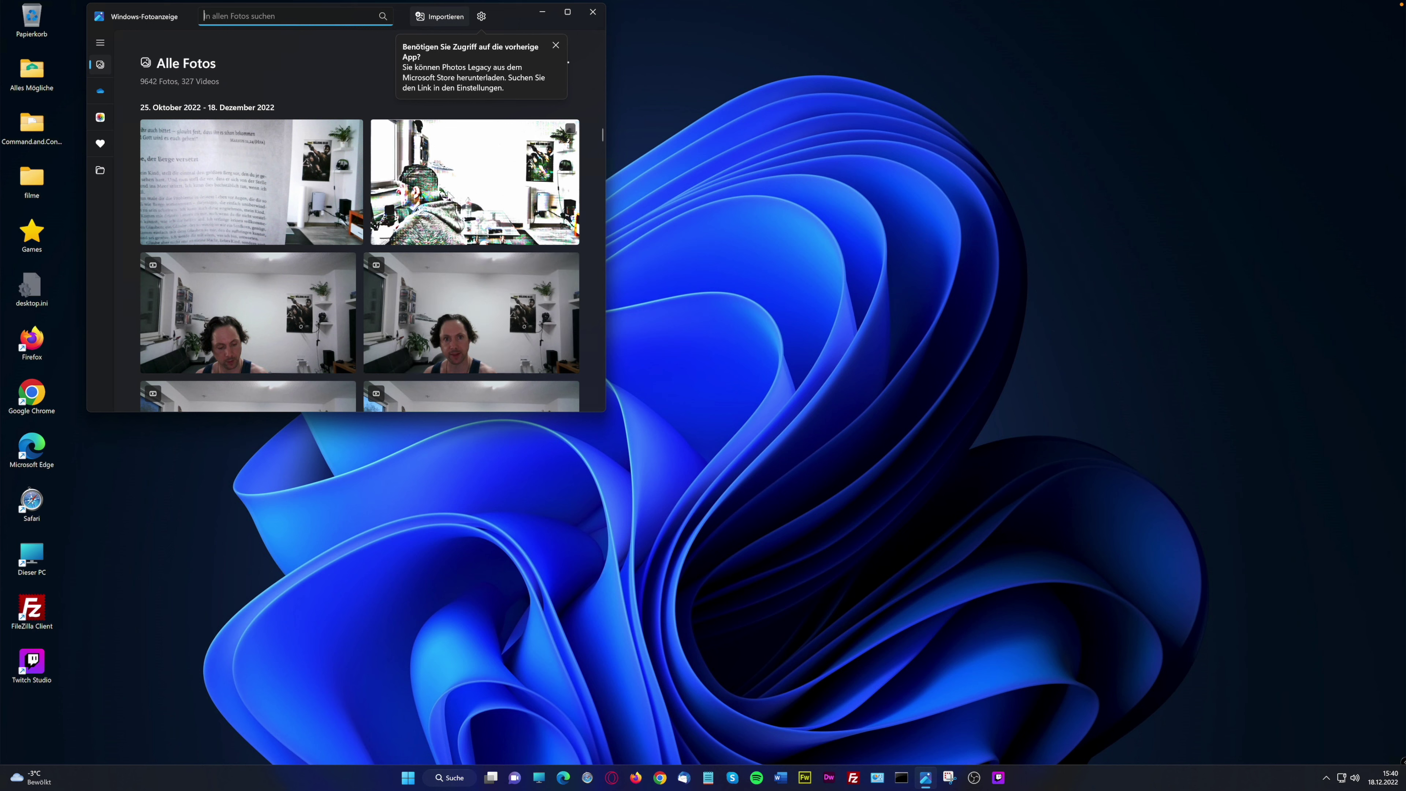
scroll(504, 270, down, 2)
scroll(504, 270, down, 3)
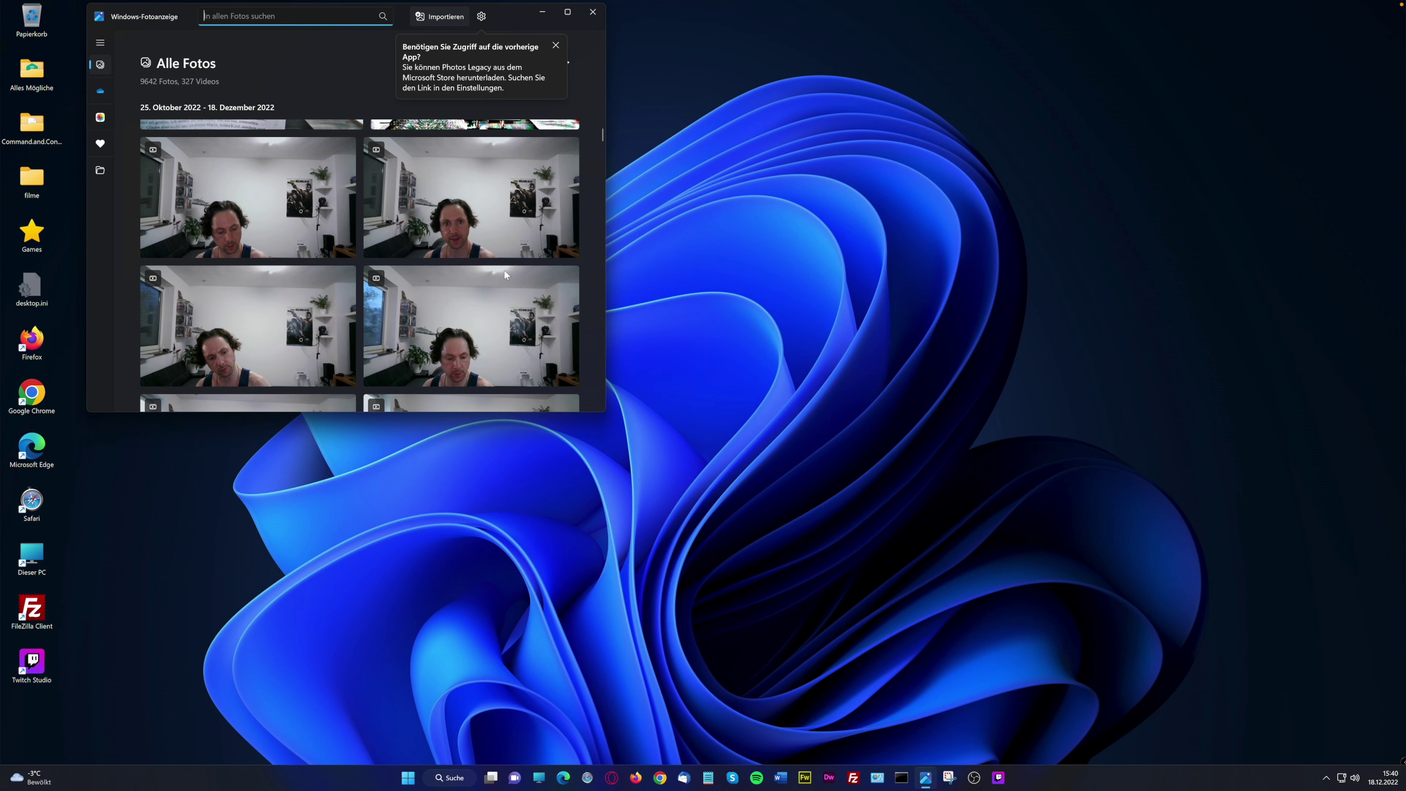
scroll(504, 271, up, 2)
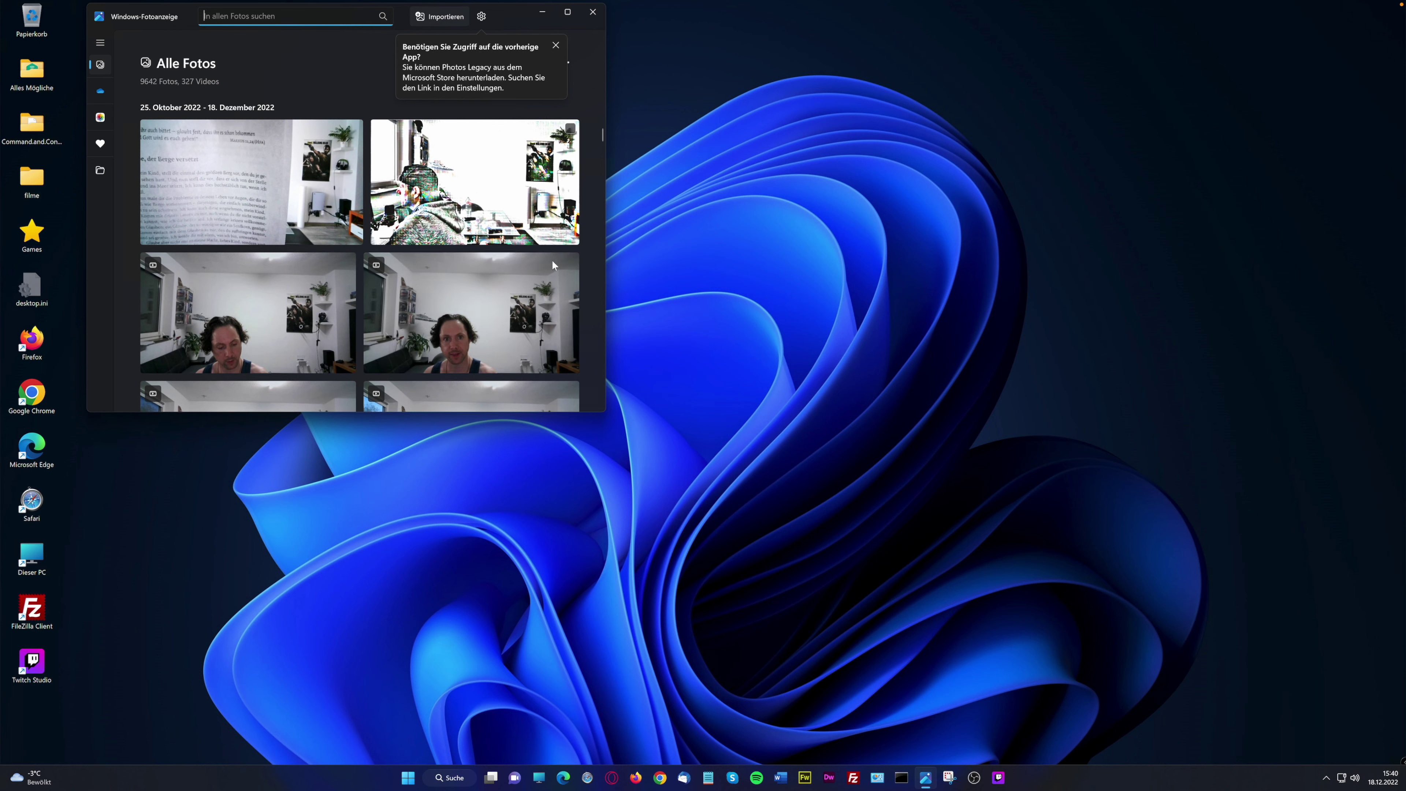
click(602, 134)
drag(603, 138, 605, 117)
Switch from OneDrive to the iCloud-Fotos library, then expand and collapse the navigation pane
click(103, 94)
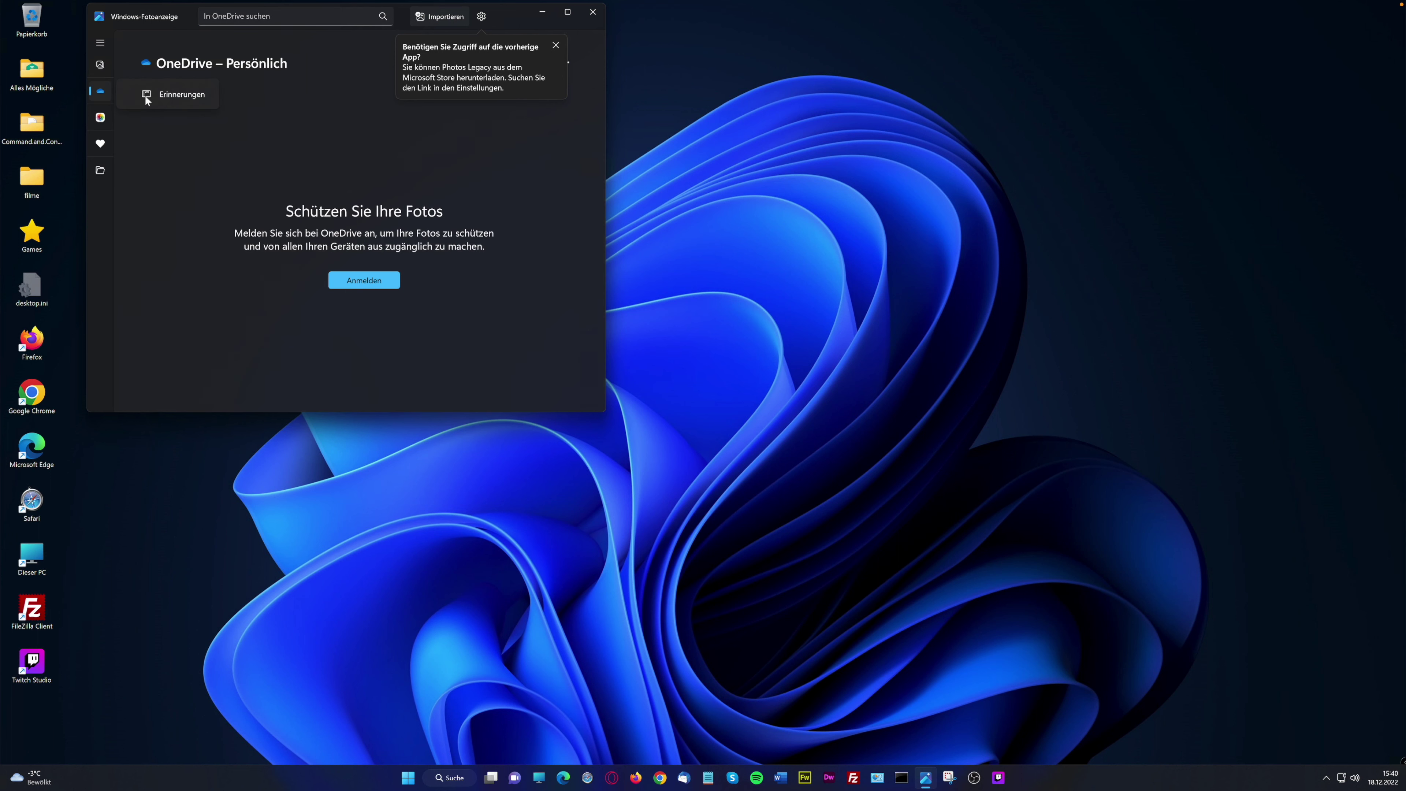
click(105, 120)
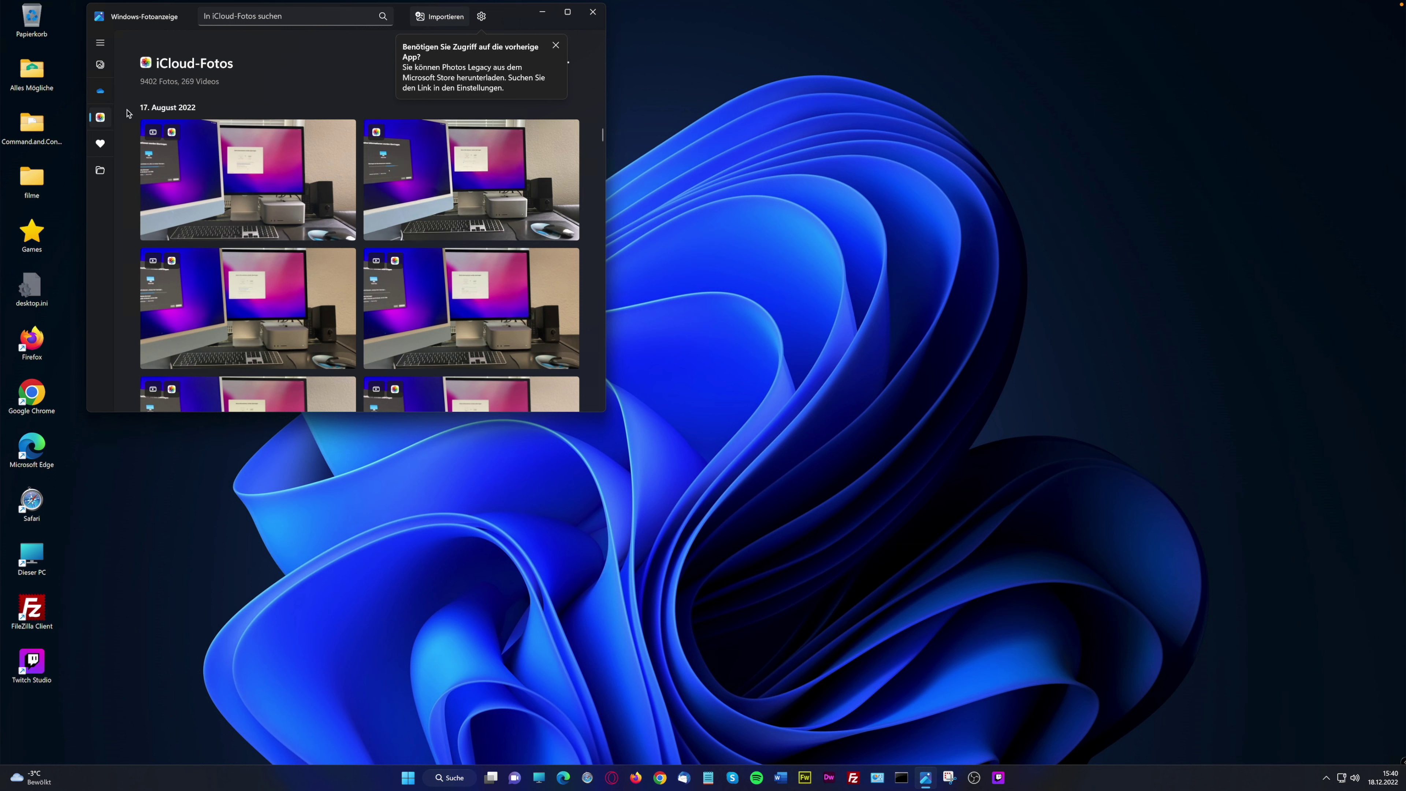
click(101, 44)
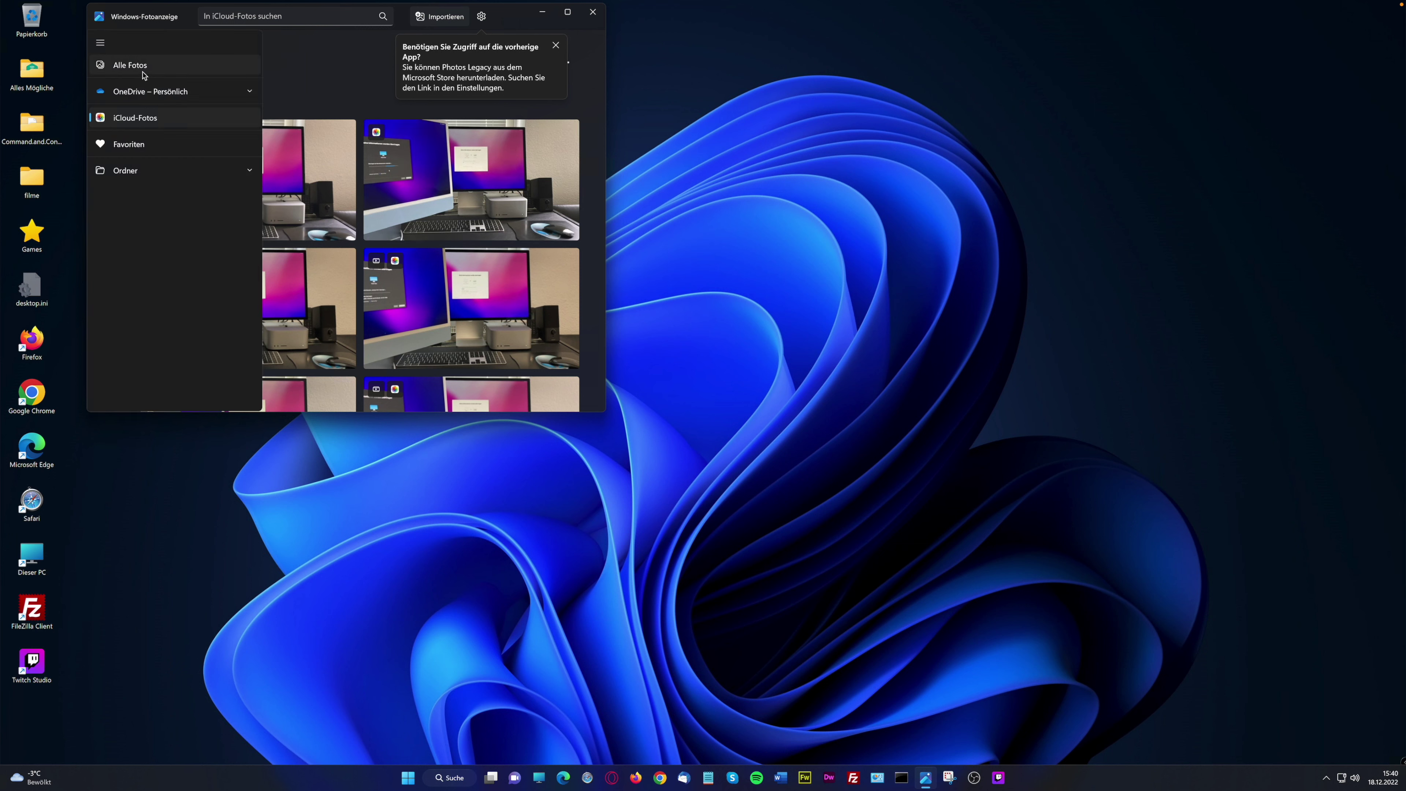
click(365, 92)
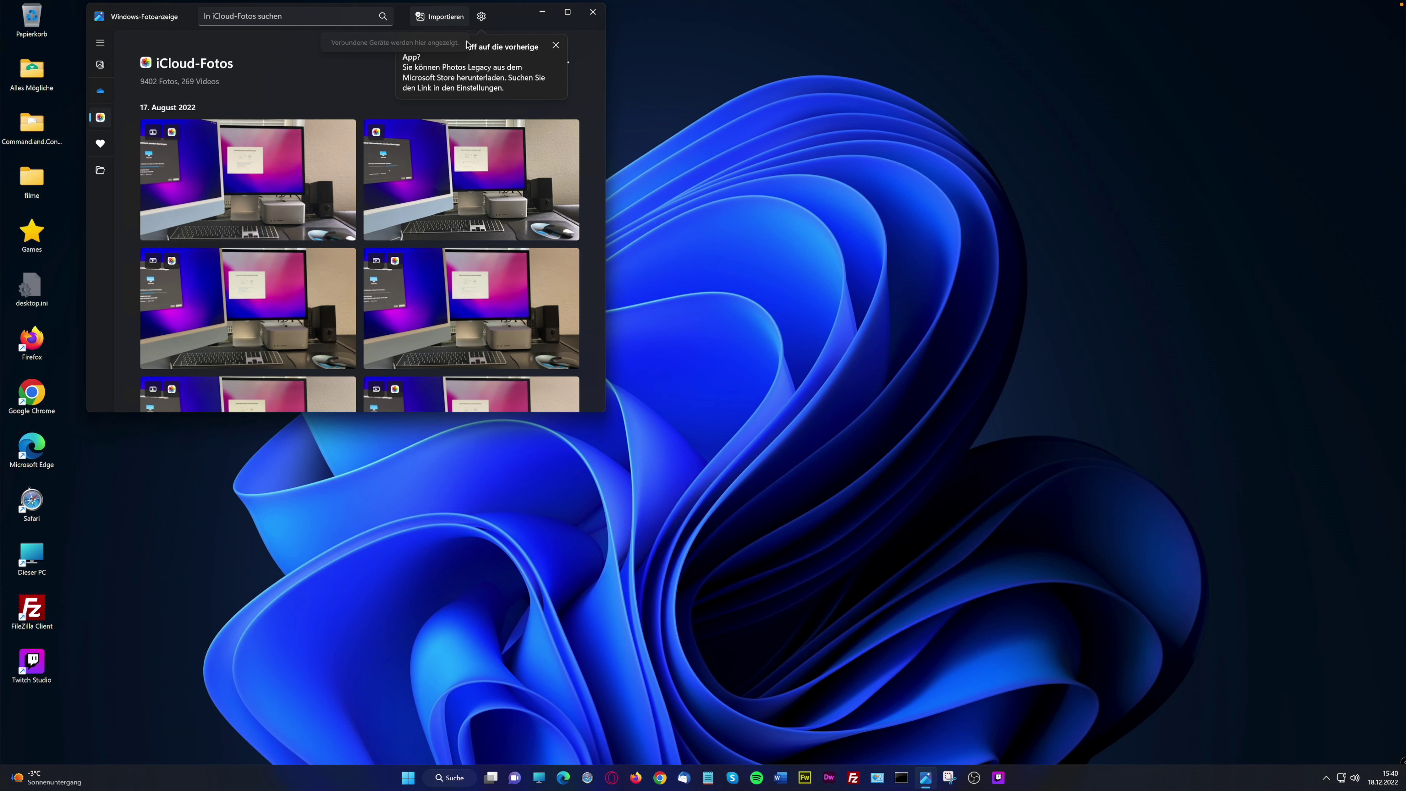
Visit the Photos settings, scroll through Alle Fotos, then close the photo viewer
click(481, 17)
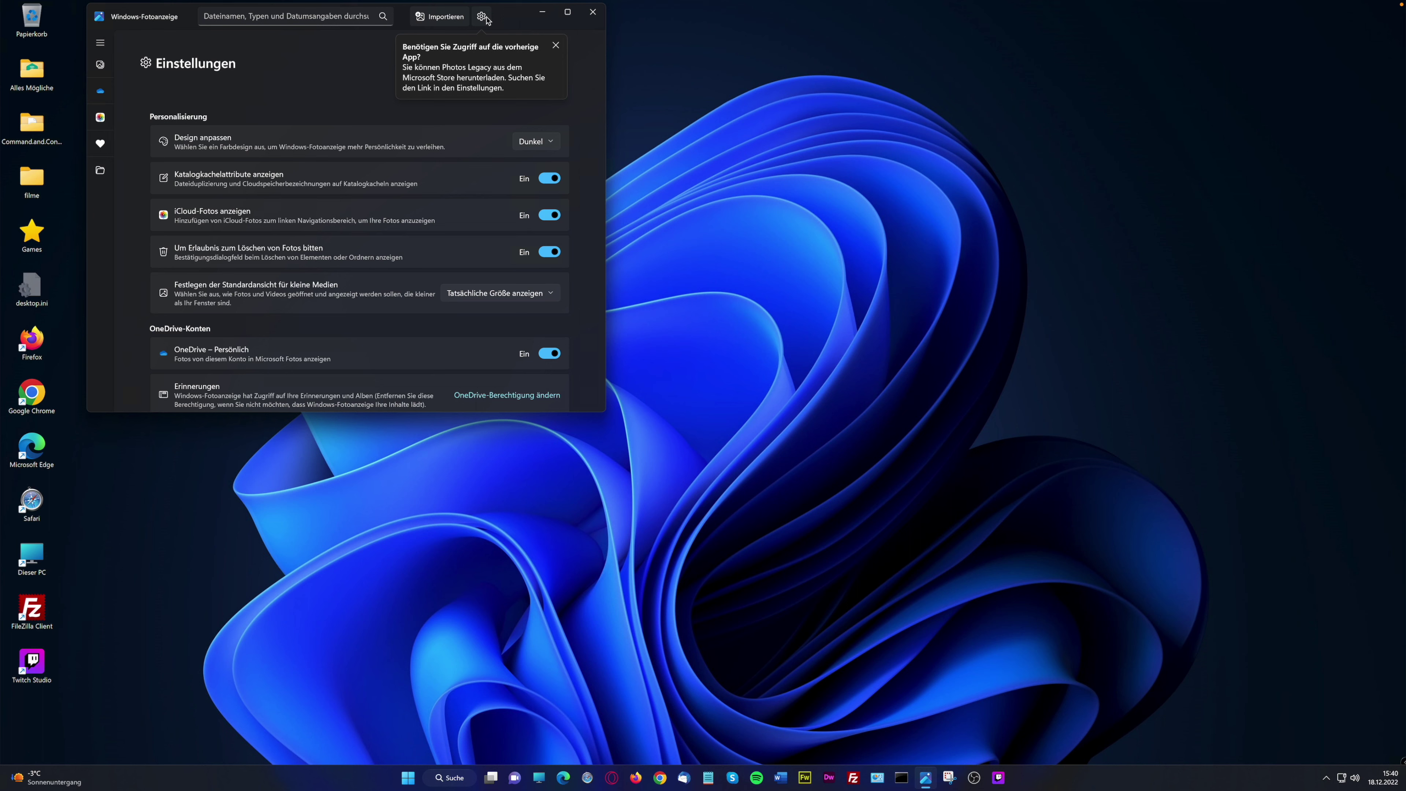
scroll(581, 228, down, 1)
drag(603, 230, 586, 143)
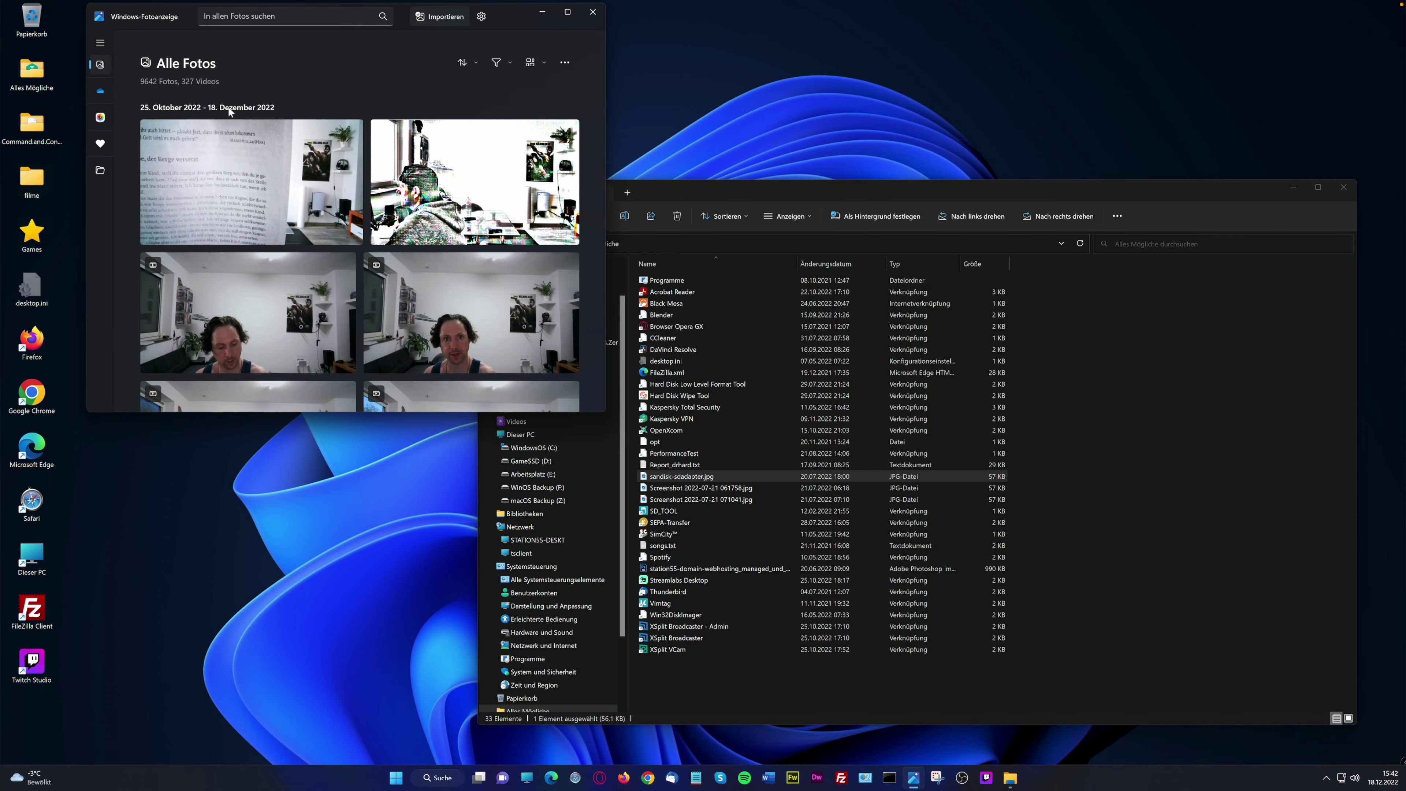
mouse_move(261, 124)
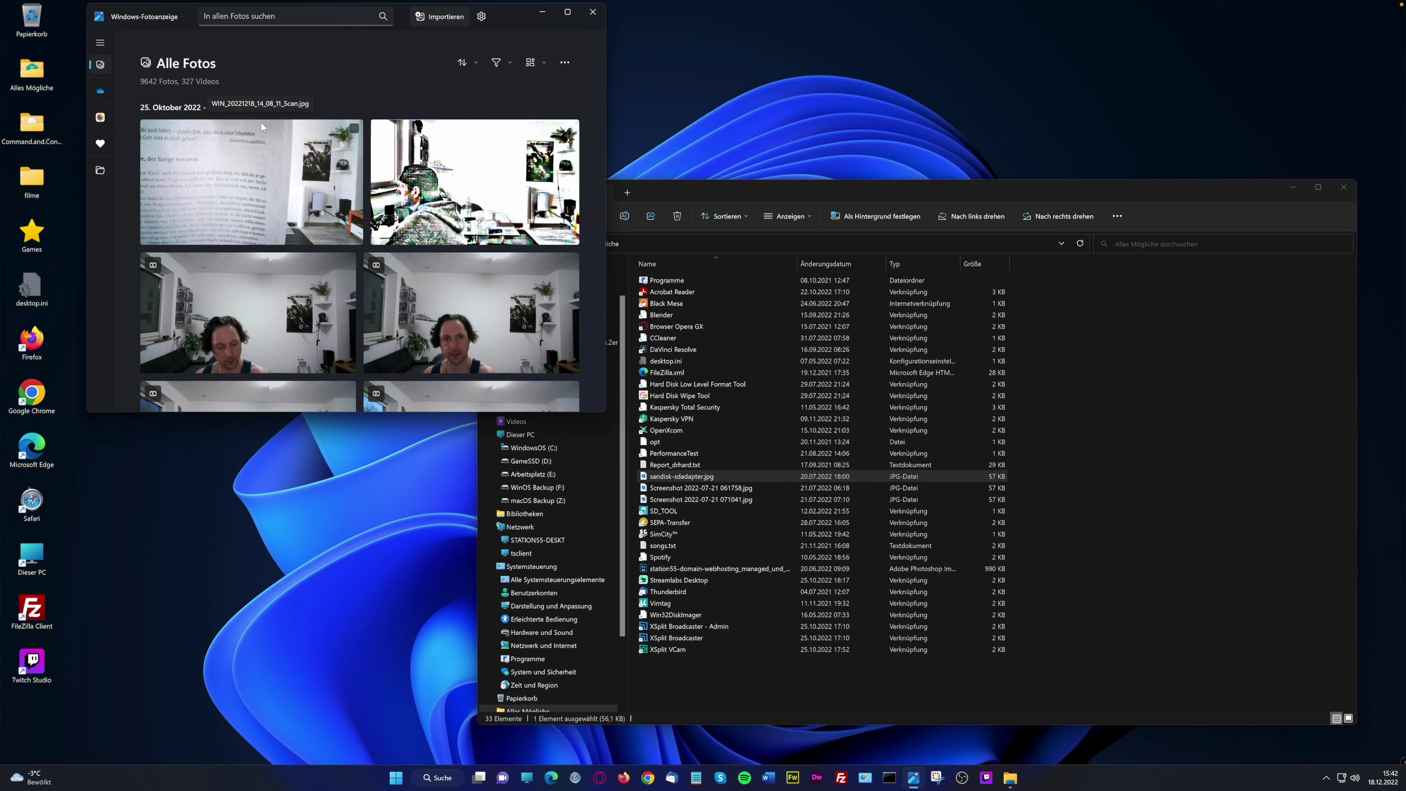
scroll(601, 136, down, 1)
drag(602, 136, 602, 125)
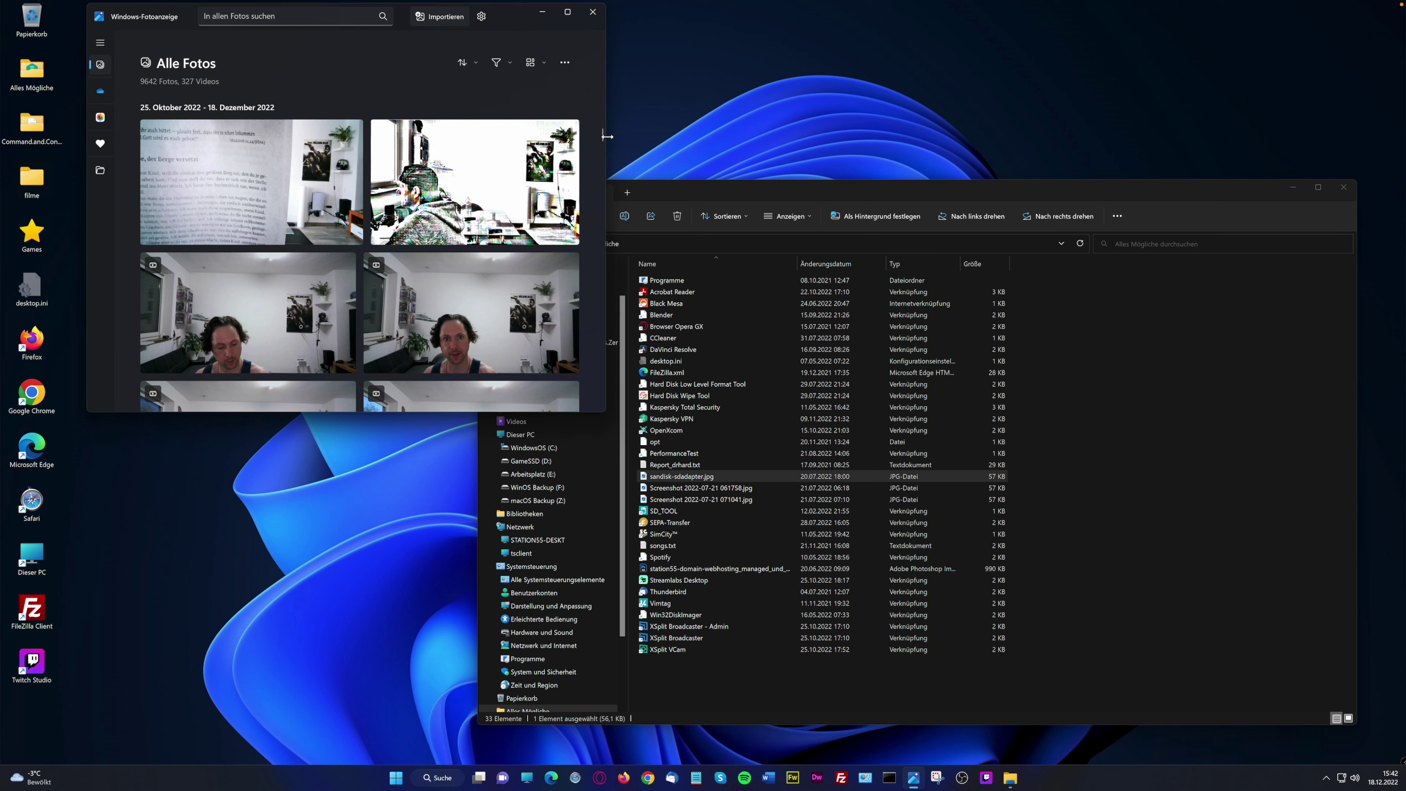
drag(602, 137, 603, 125)
click(593, 12)
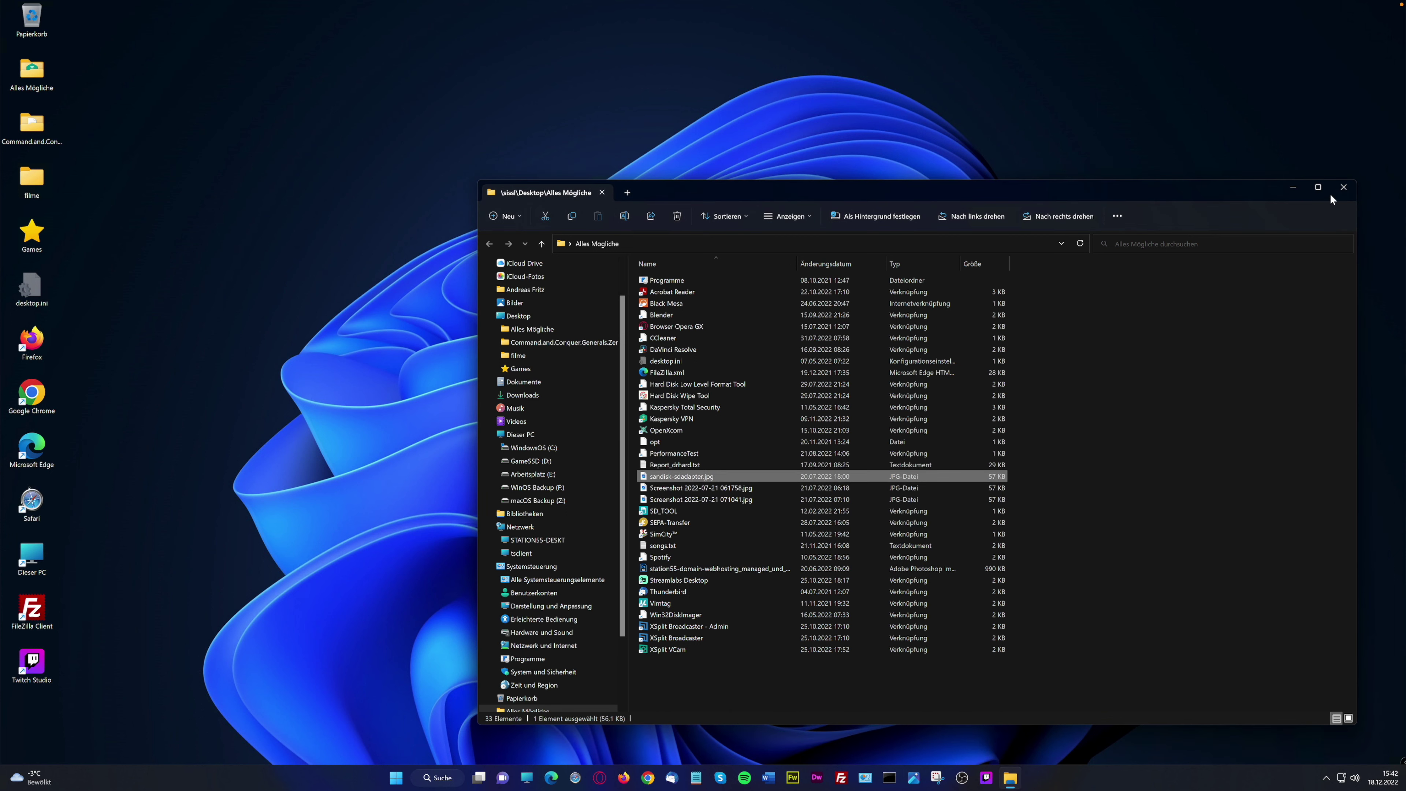
Close File Explorer and add three new virtual desktops
click(1342, 187)
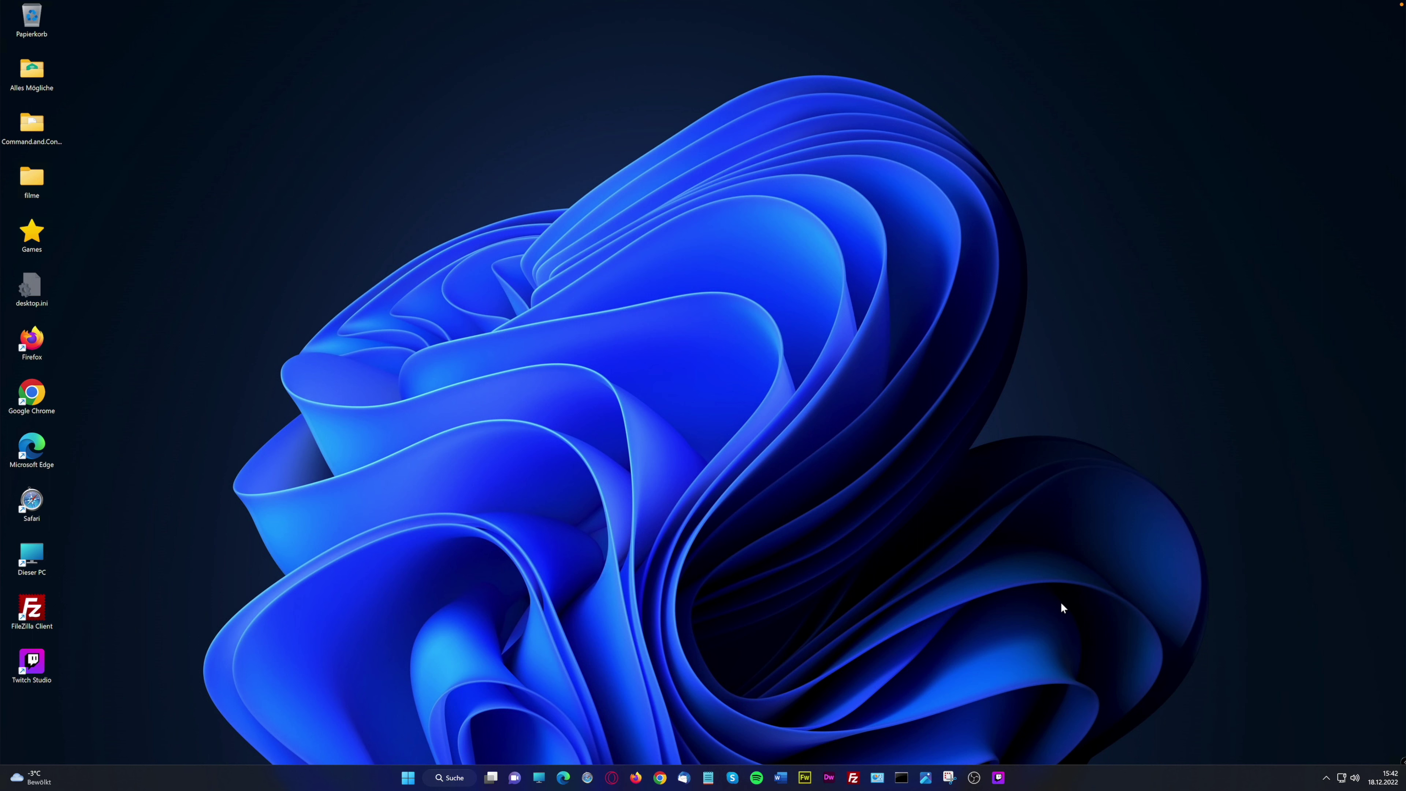
mouse_move(489, 779)
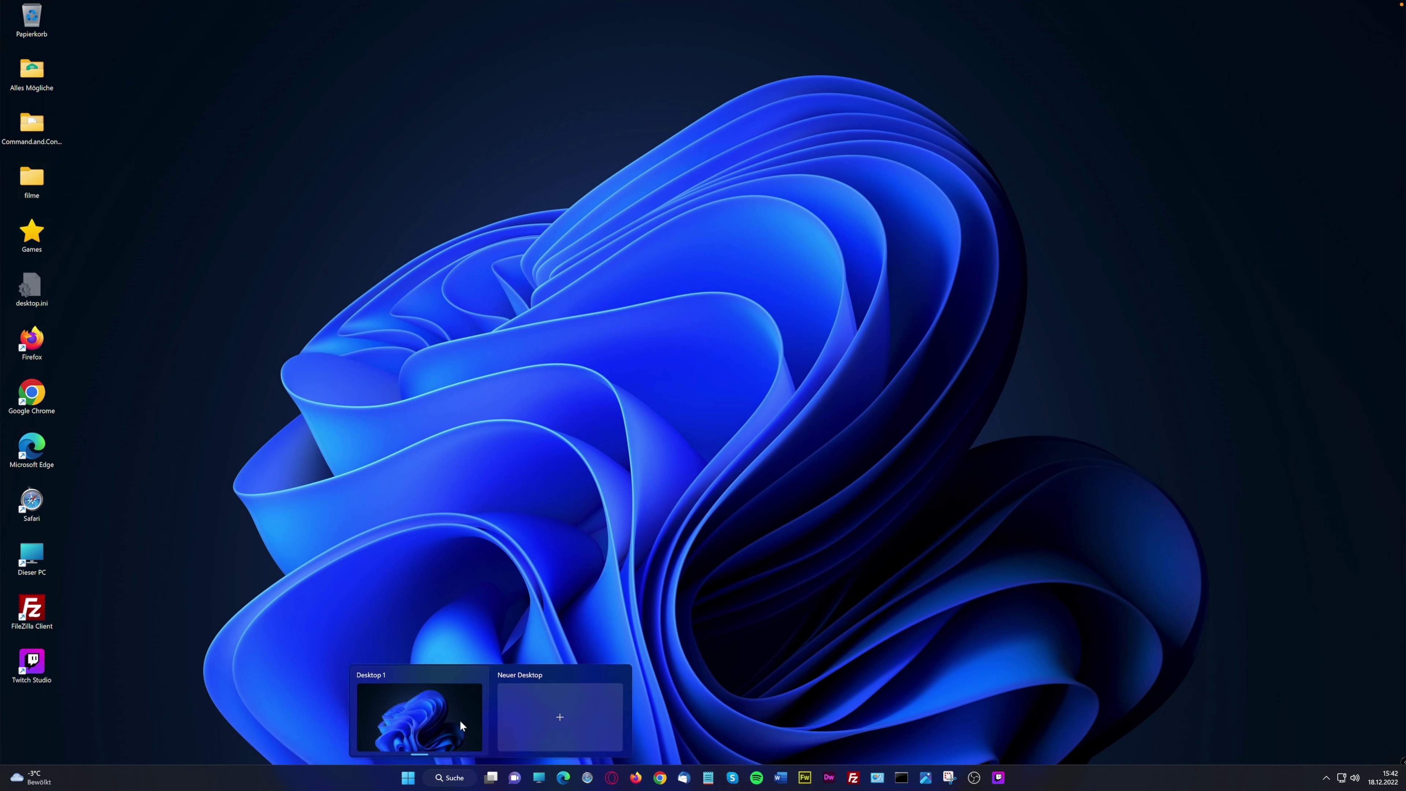
click(539, 719)
click(630, 721)
click(680, 719)
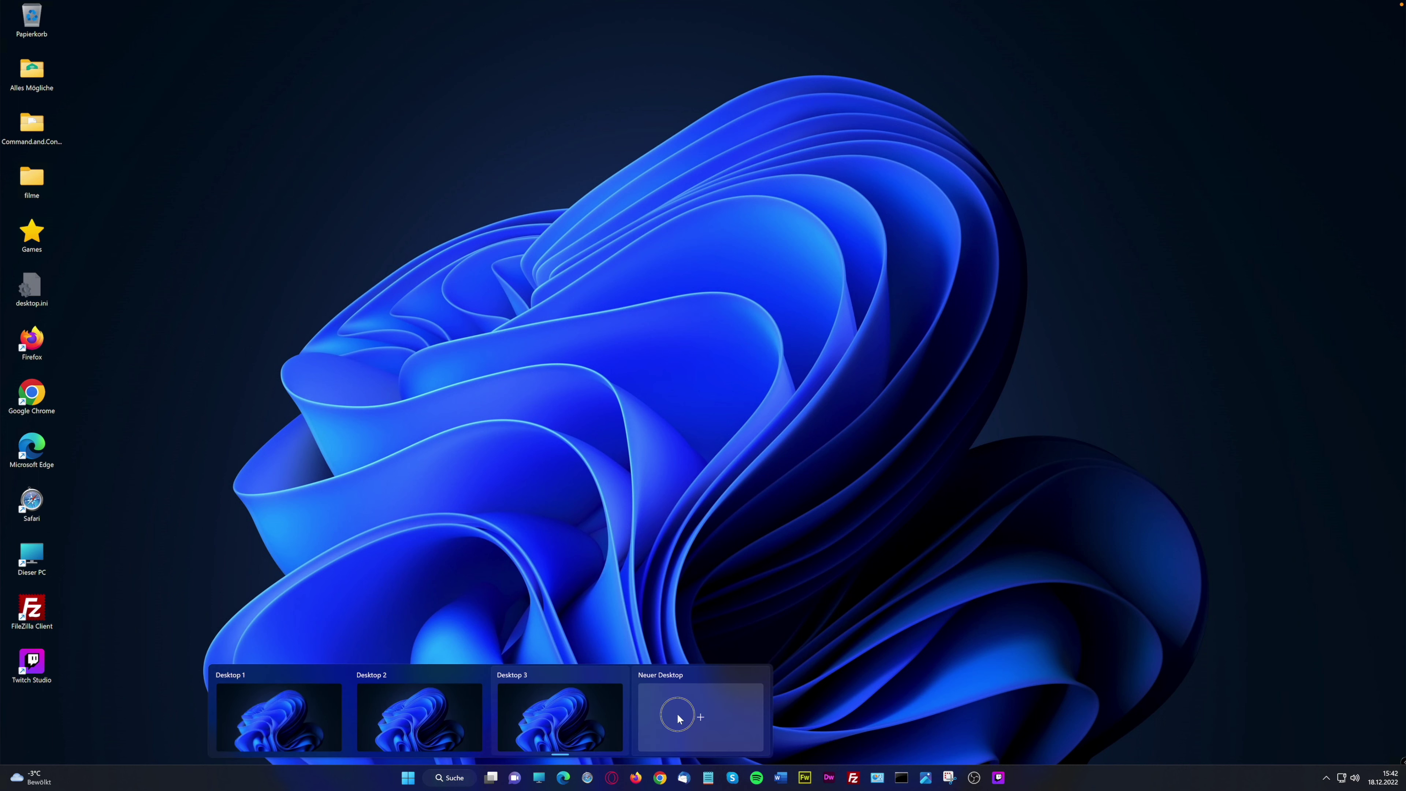
Open Alles Mögliche on Desktop 3 and Command.and.Conquer.Generals.Zero.Hour on Desktop 4, then return to Desktop 1
click(445, 709)
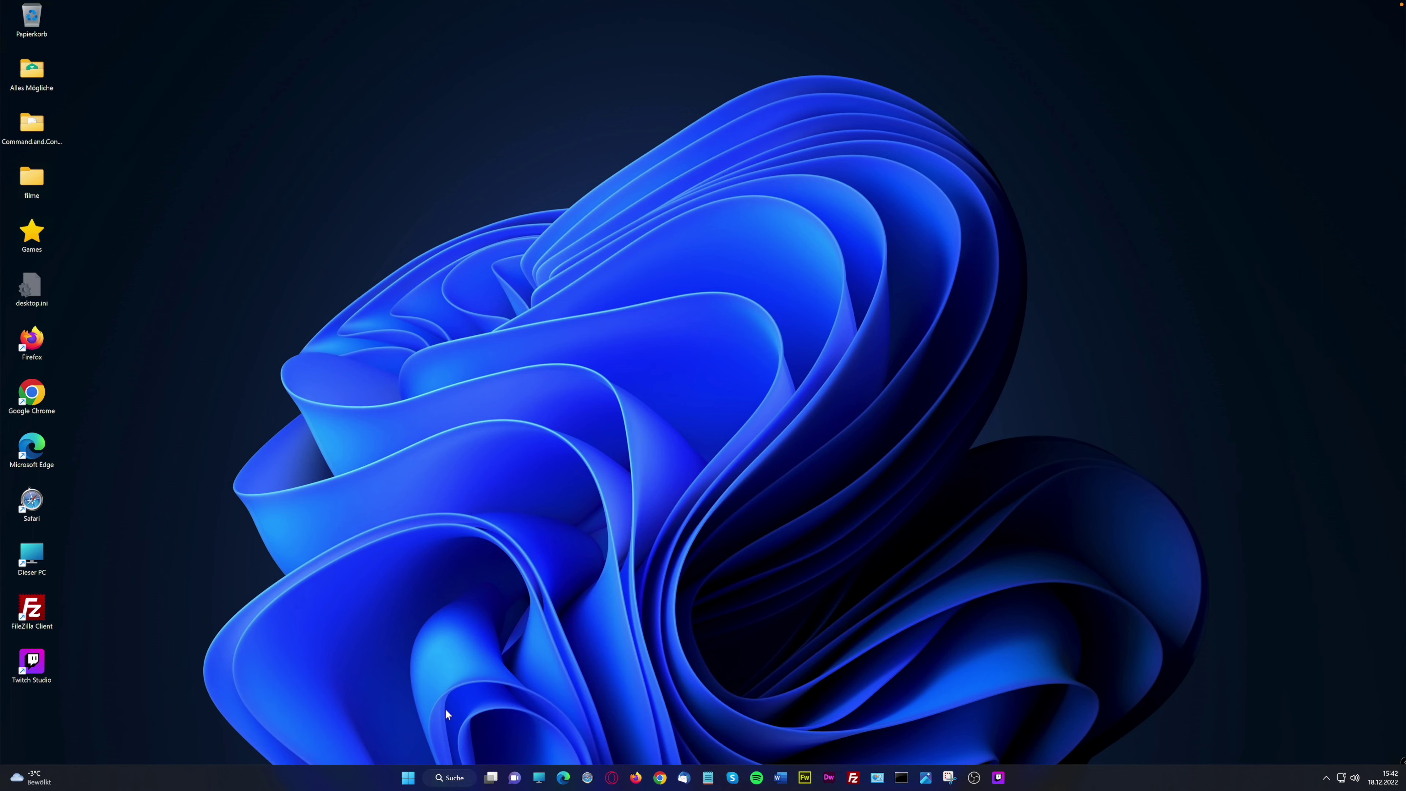
click(490, 778)
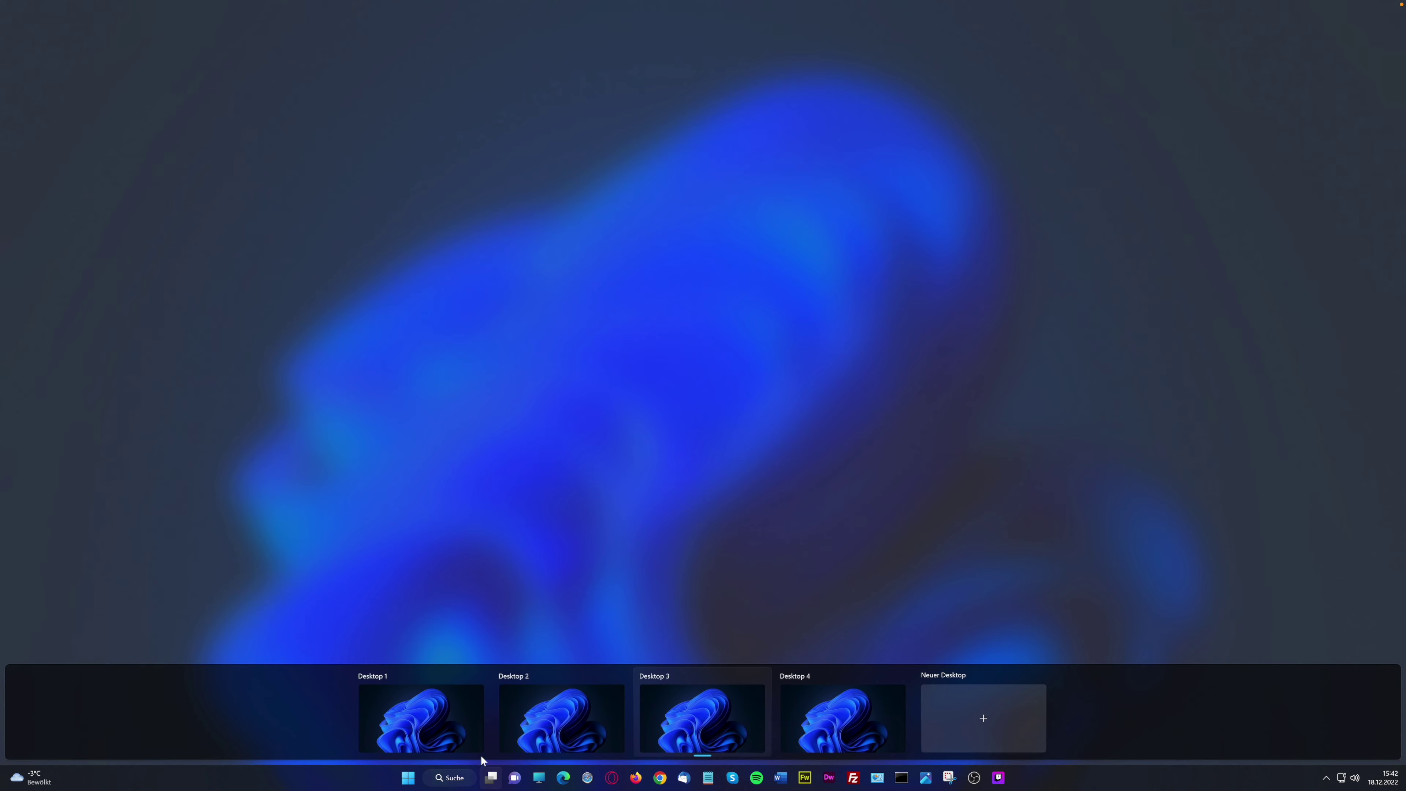
click(673, 727)
click(530, 779)
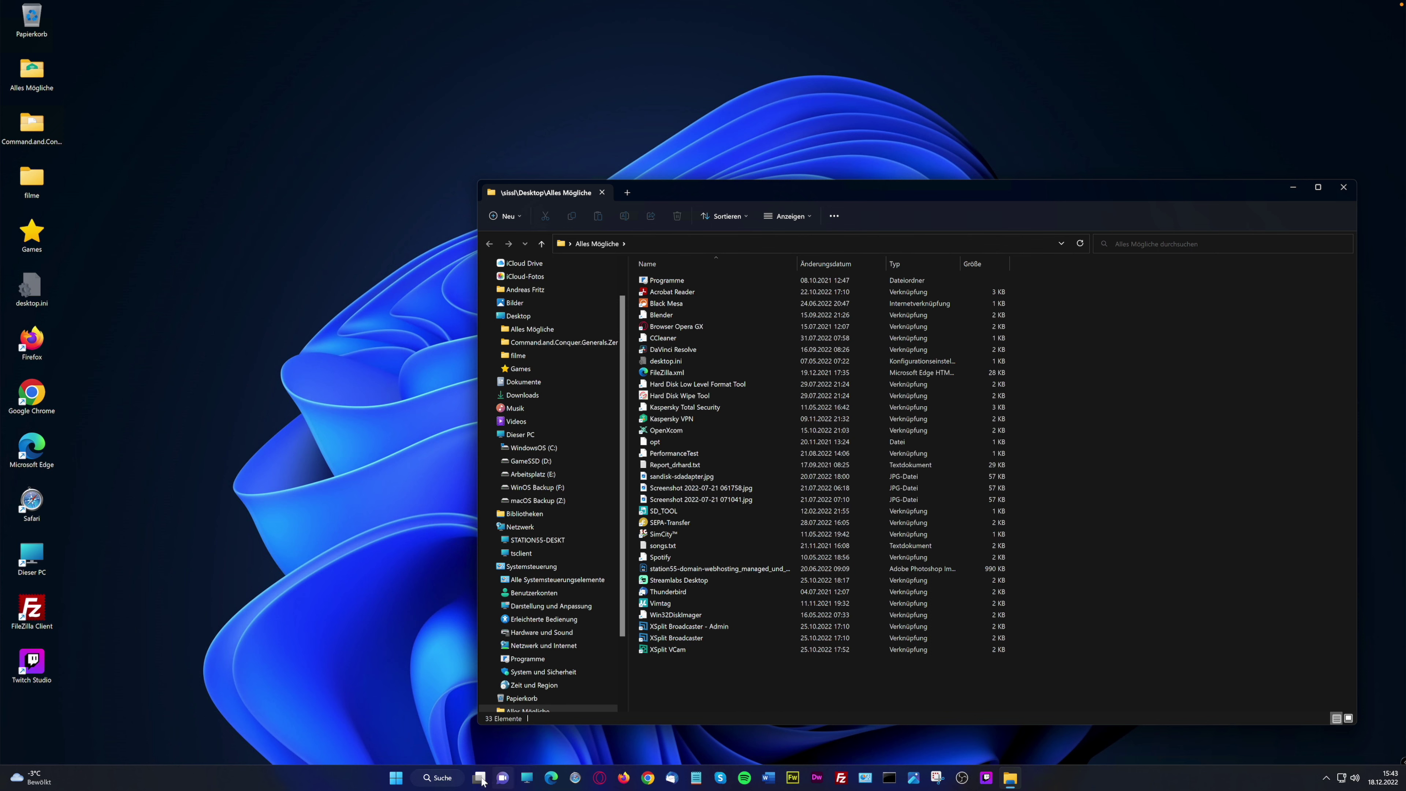
mouse_move(480, 781)
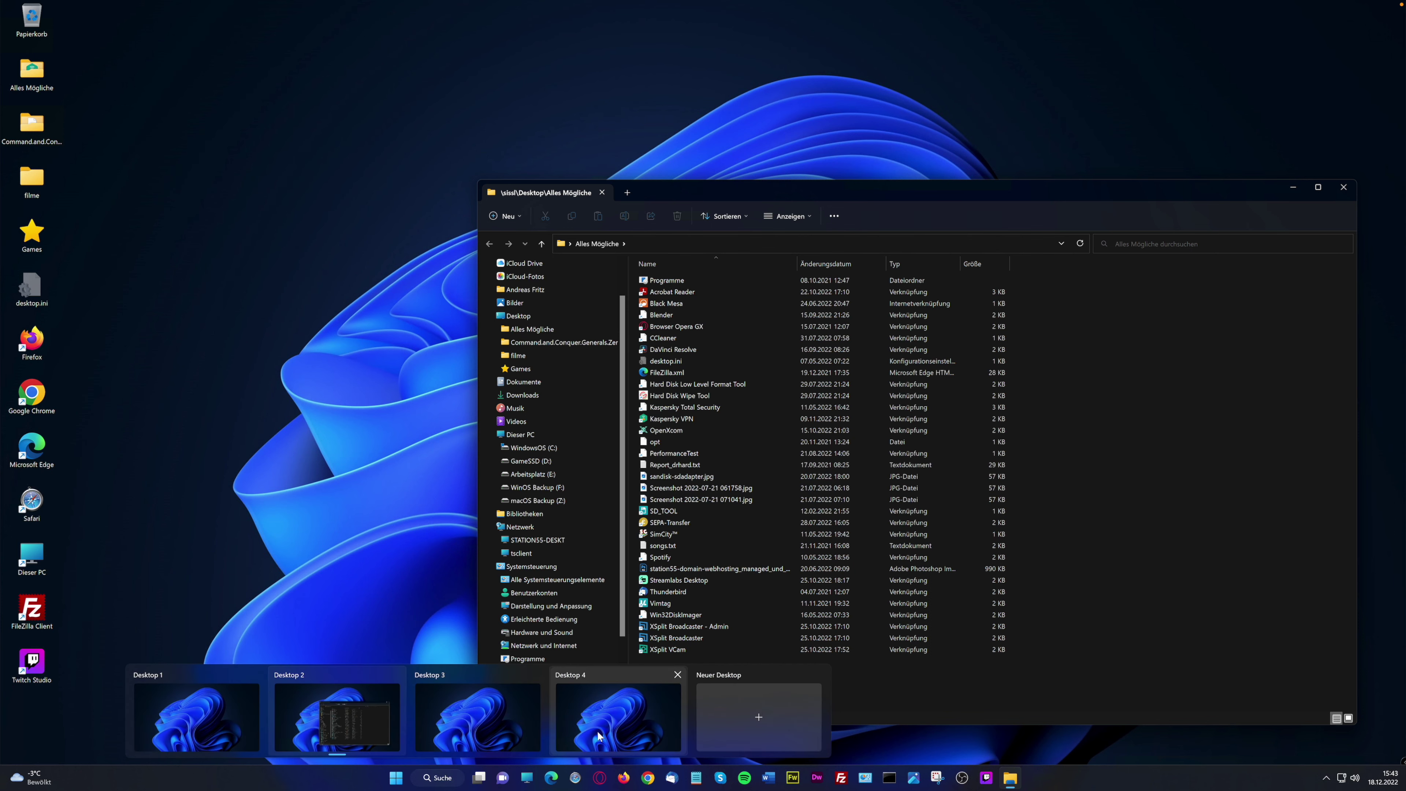
click(596, 731)
double_click(33, 130)
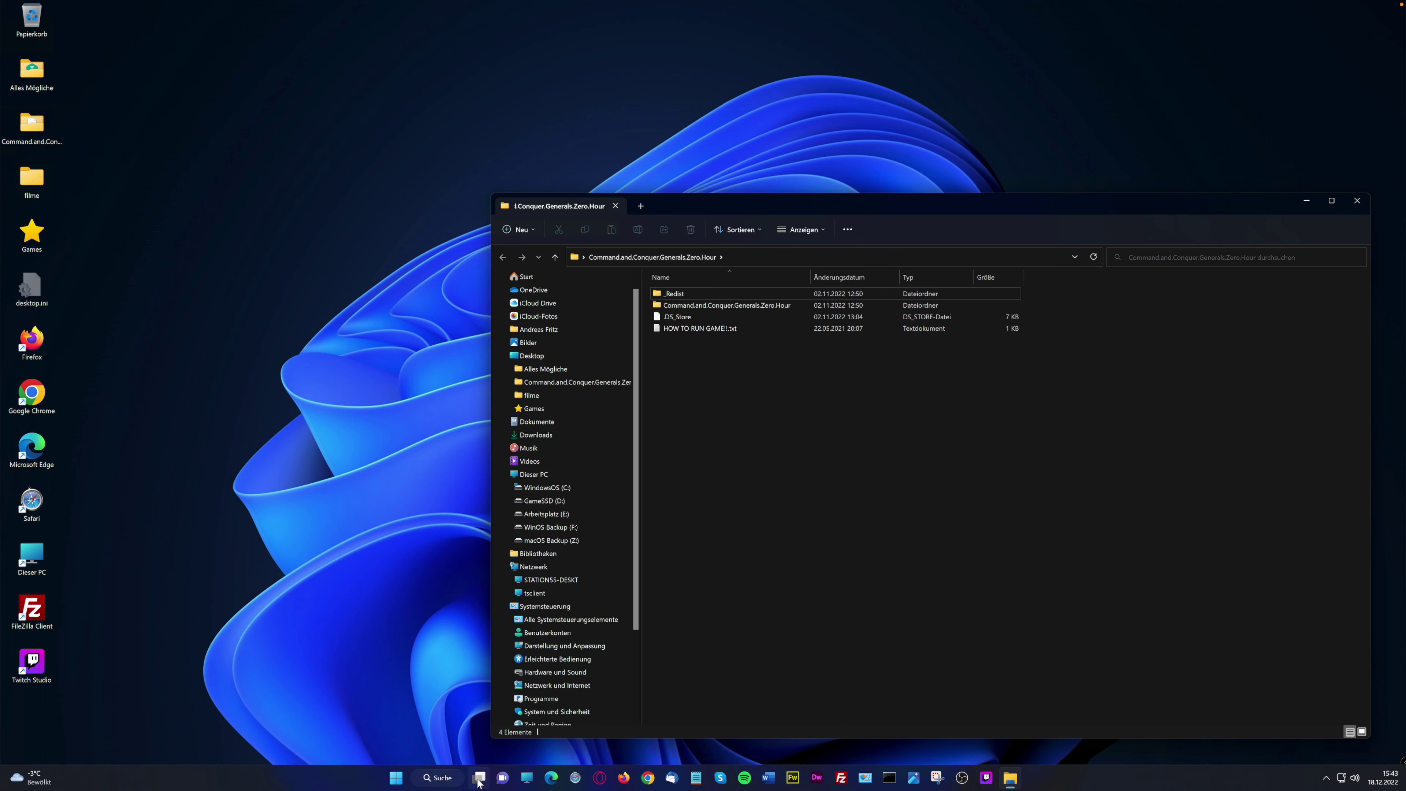
click(479, 778)
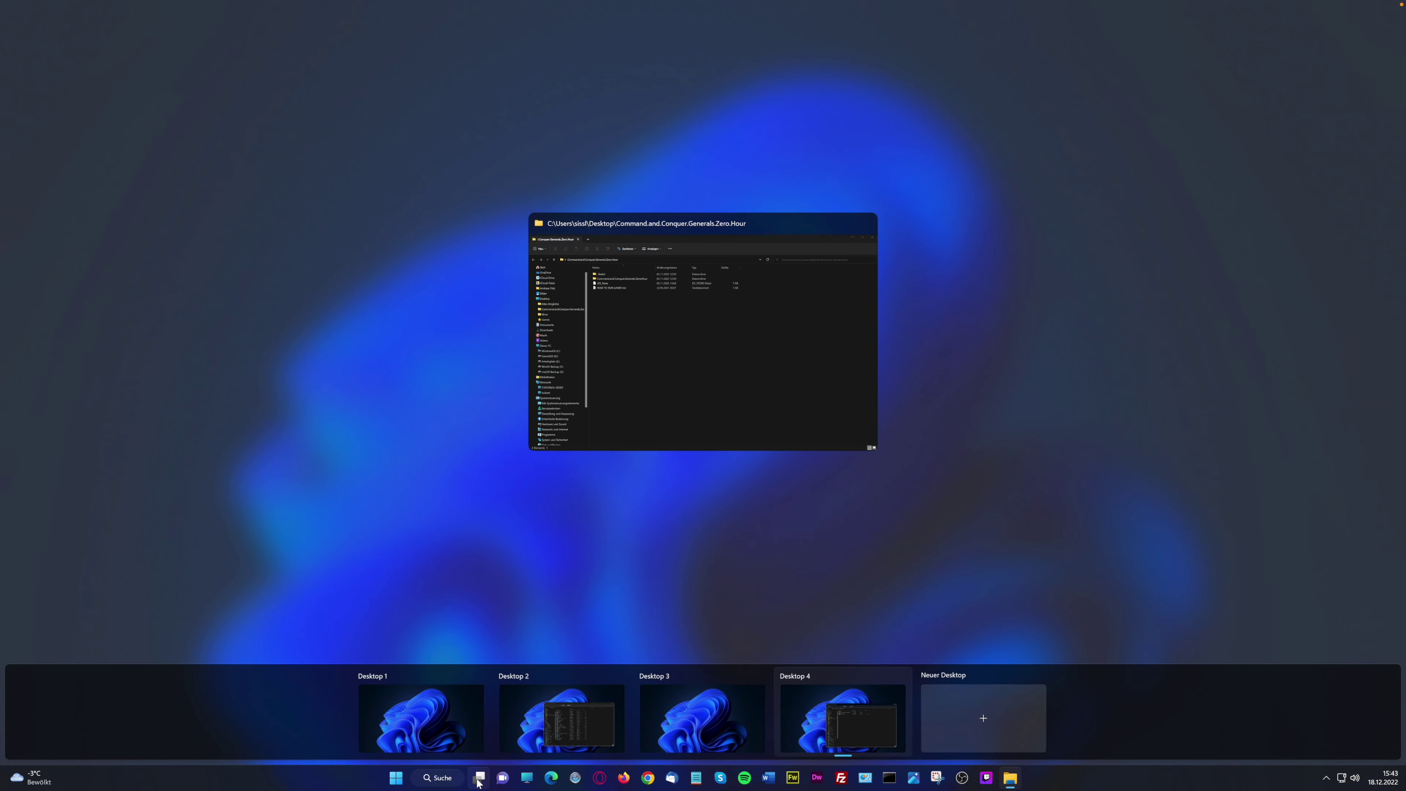
click(419, 735)
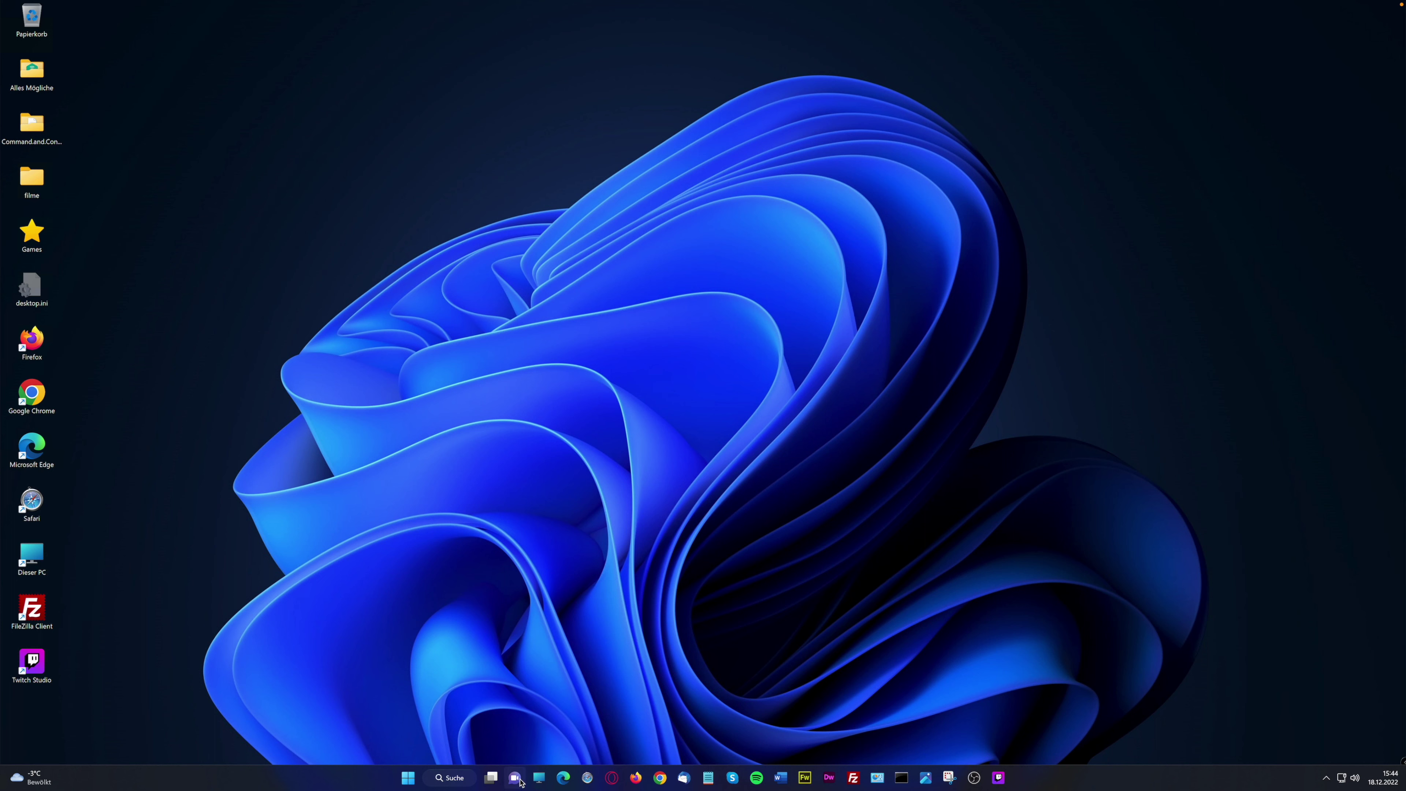
On Desktop 2, open the Alles Mögliche, filme and Games folders
mouse_move(493, 779)
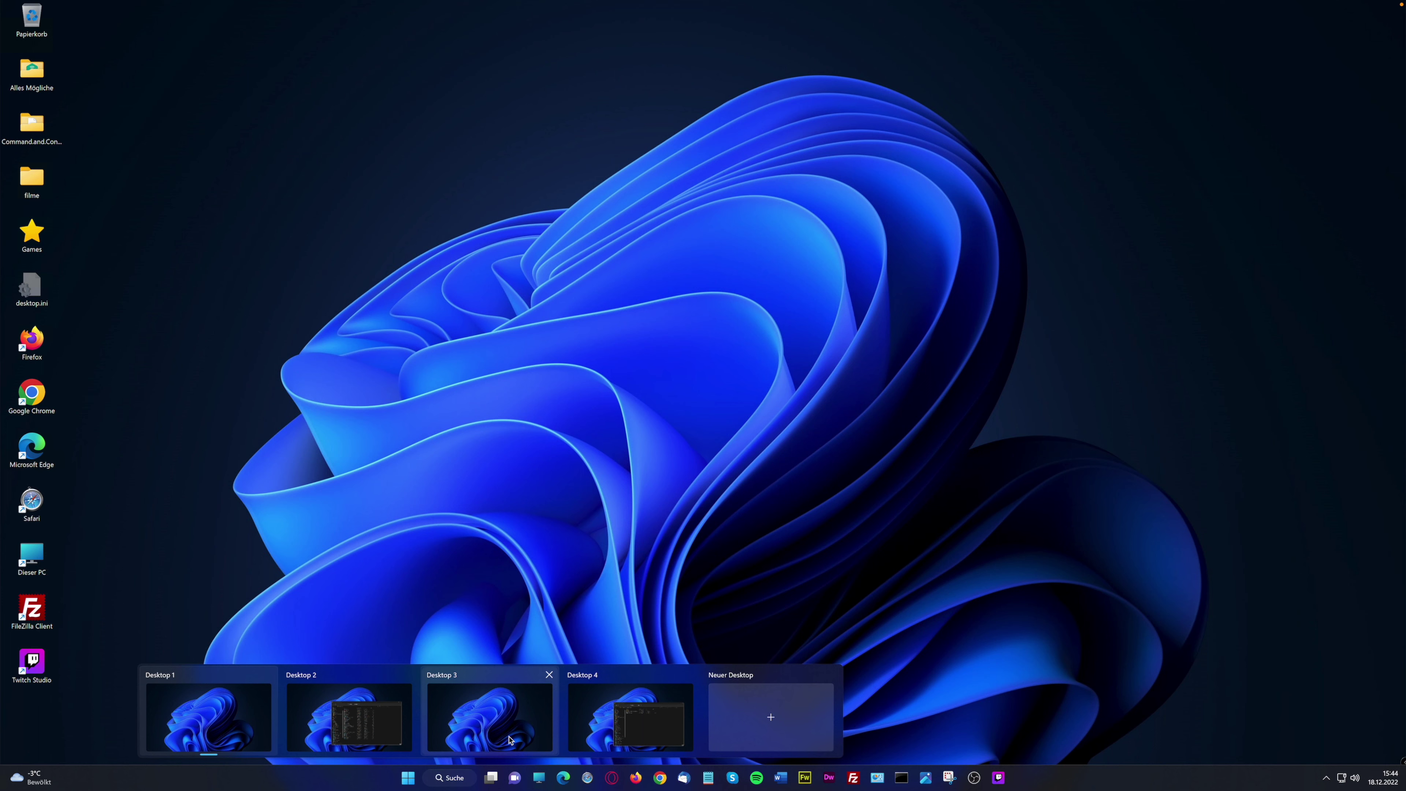
click(360, 731)
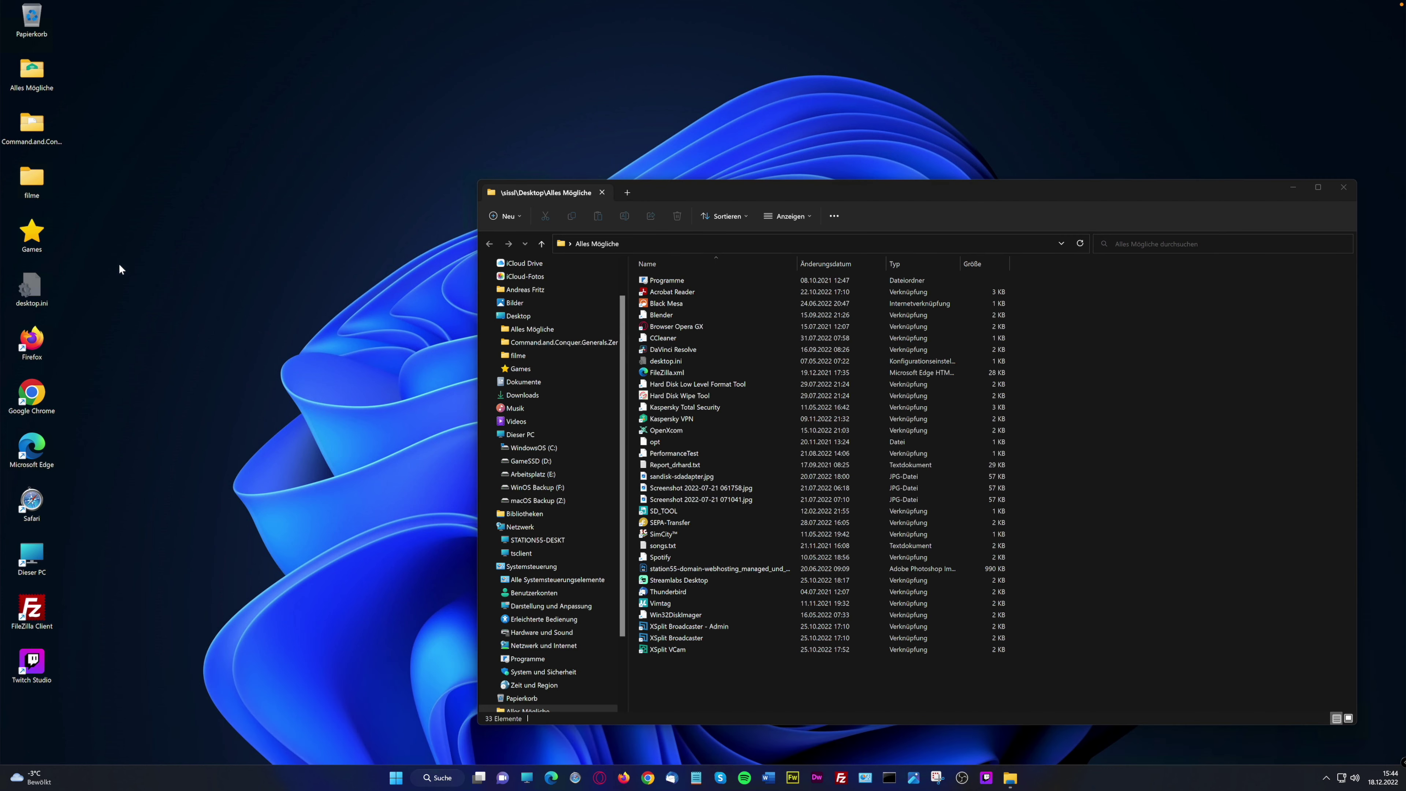
double_click(32, 124)
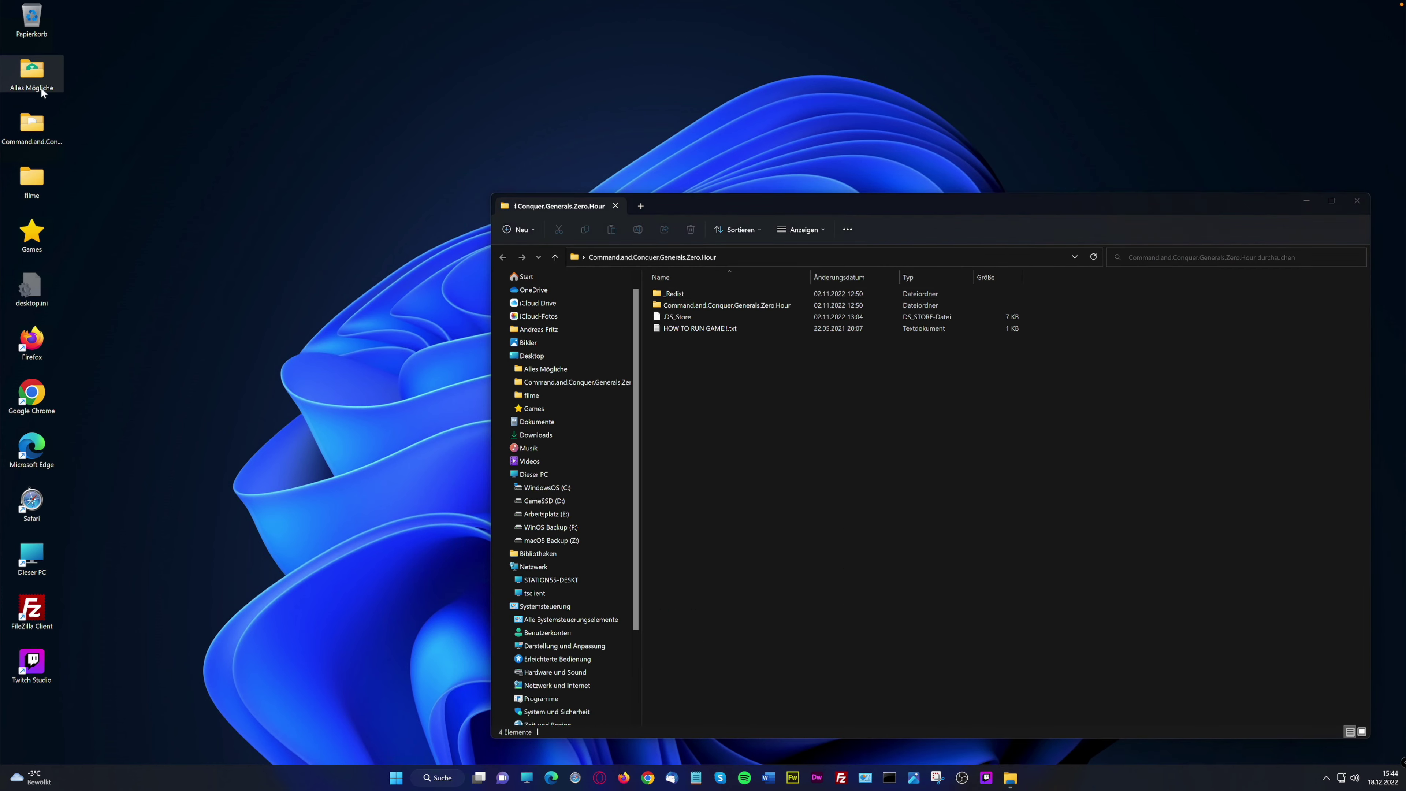
double_click(36, 75)
double_click(36, 186)
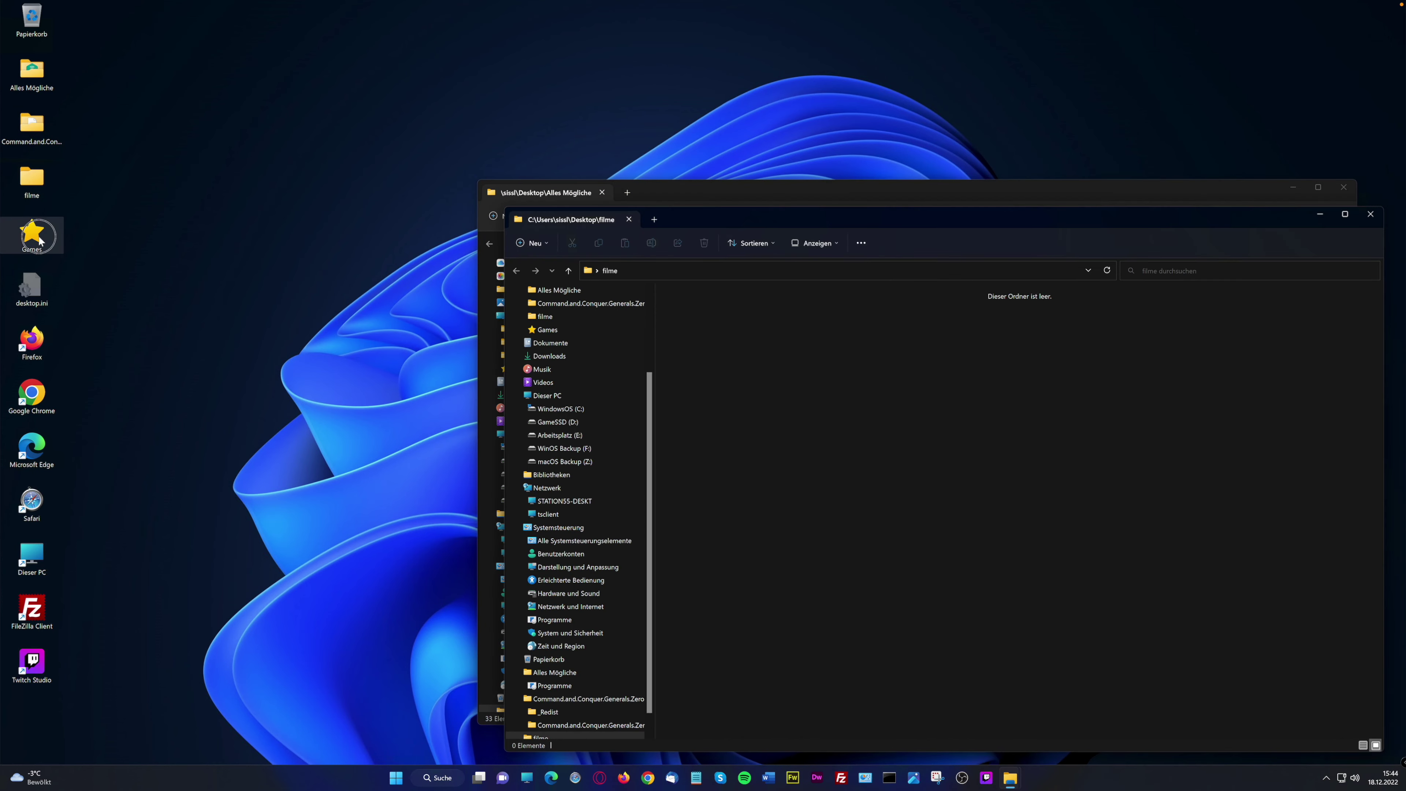
double_click(33, 235)
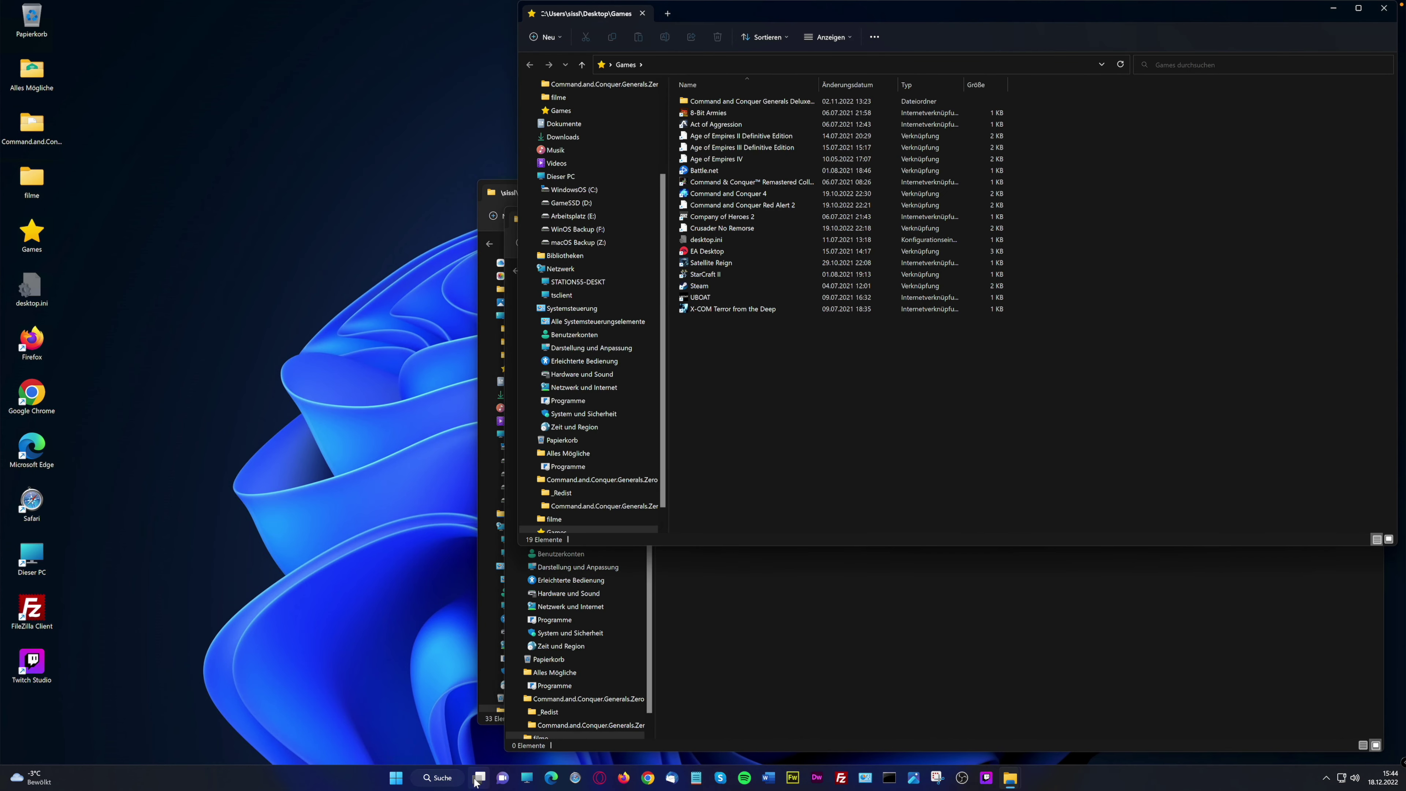
Open Dieser PC, move it to the screen centre, and return to Desktop 1
click(526, 778)
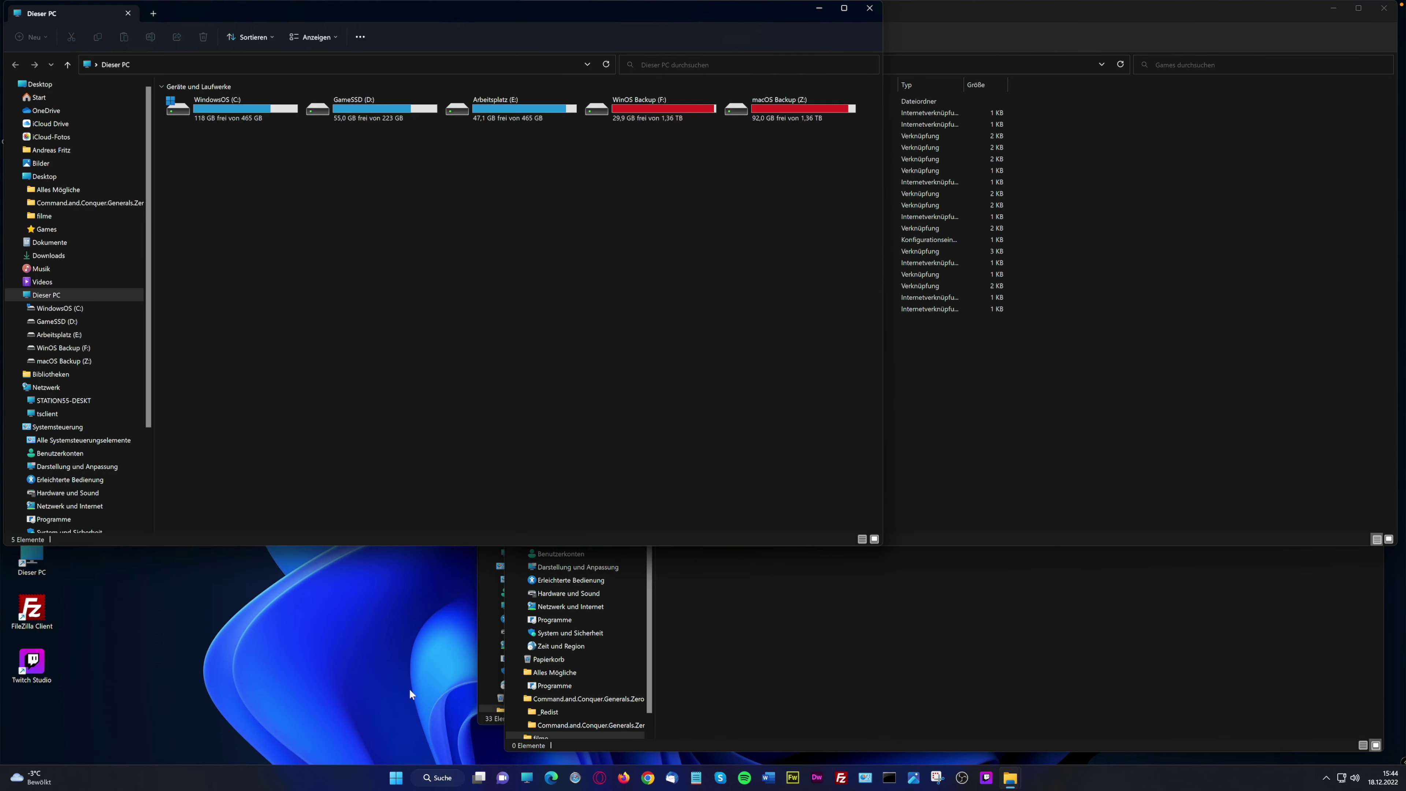
drag(474, 18, 830, 139)
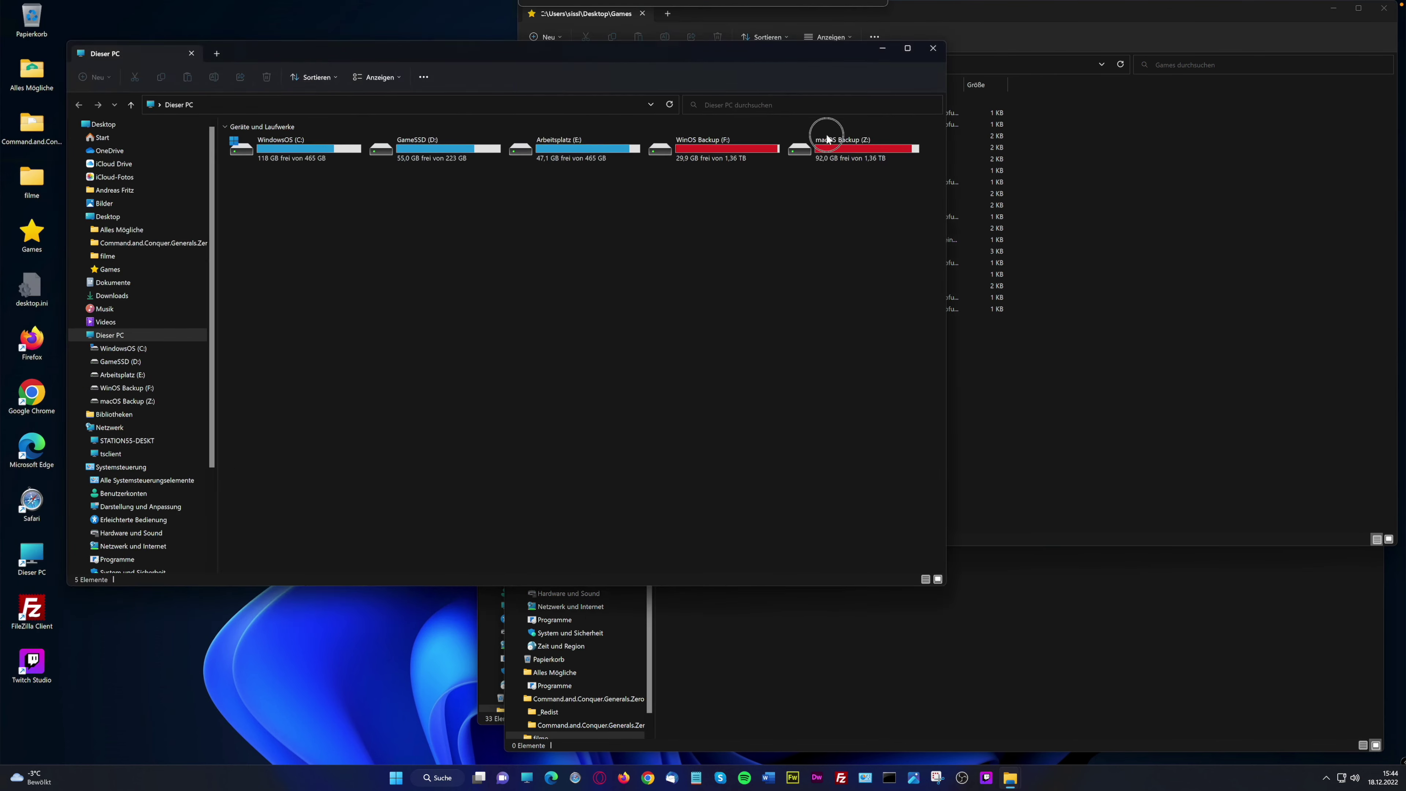
click(479, 778)
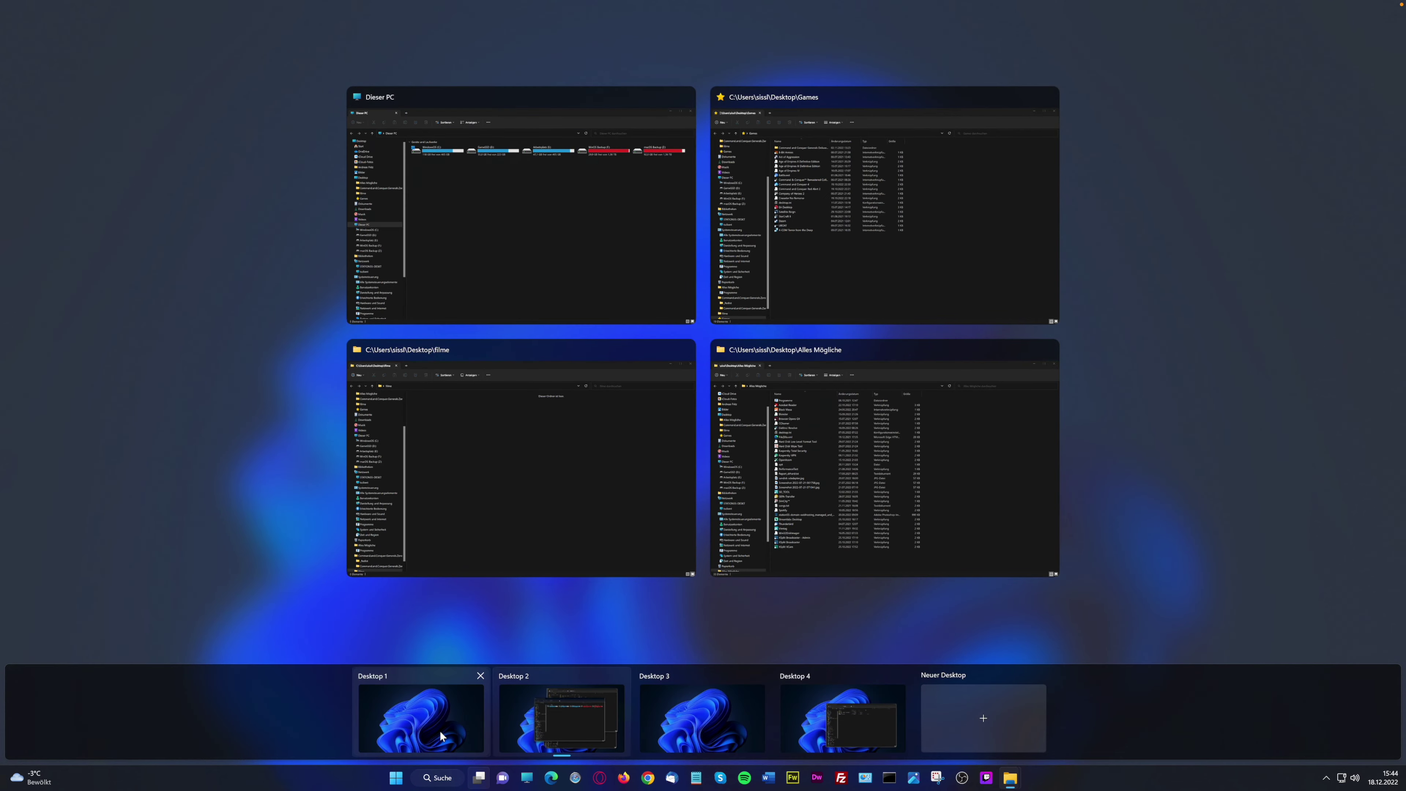
click(441, 731)
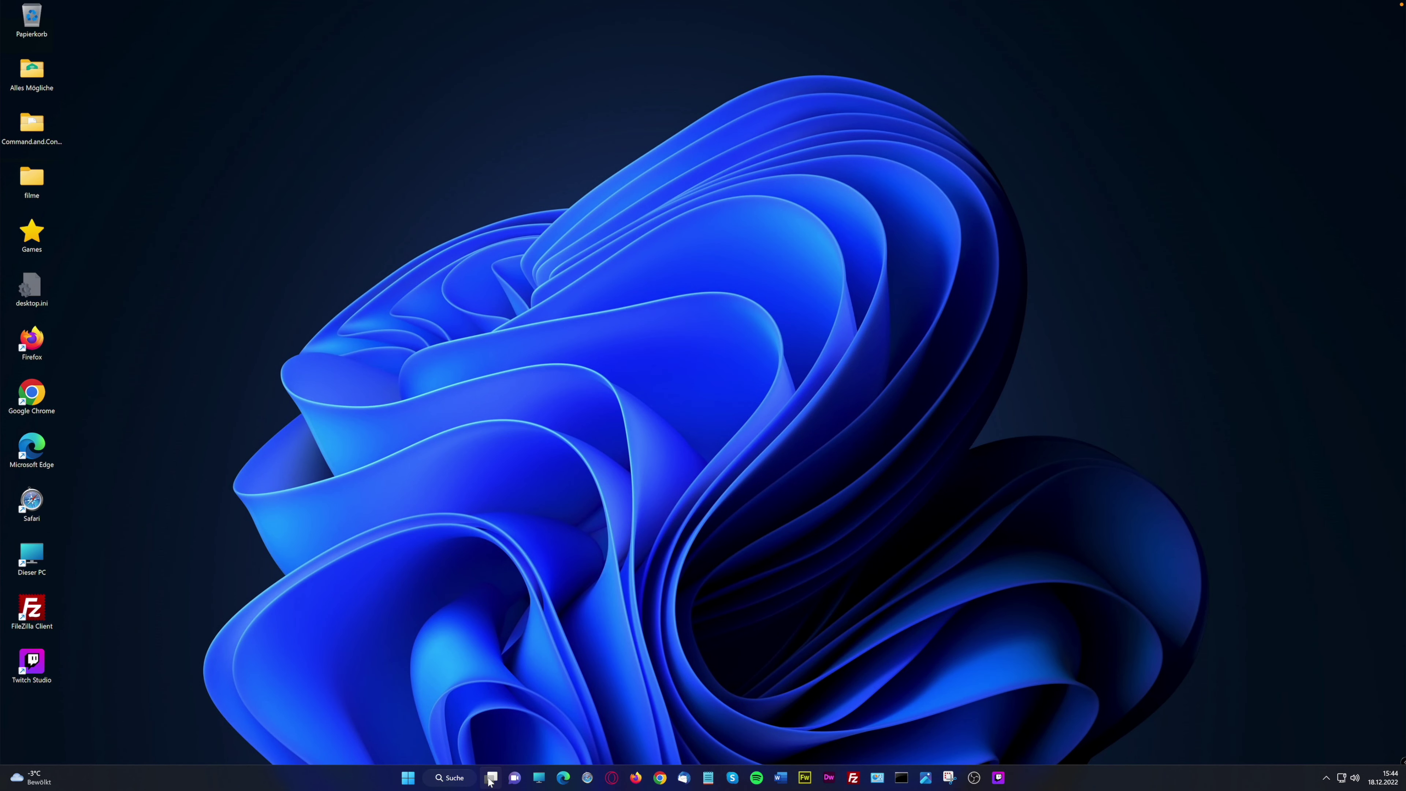
Switch through Desktop 2, Desktop 4 and then an empty desktop via Task View
mouse_move(488, 779)
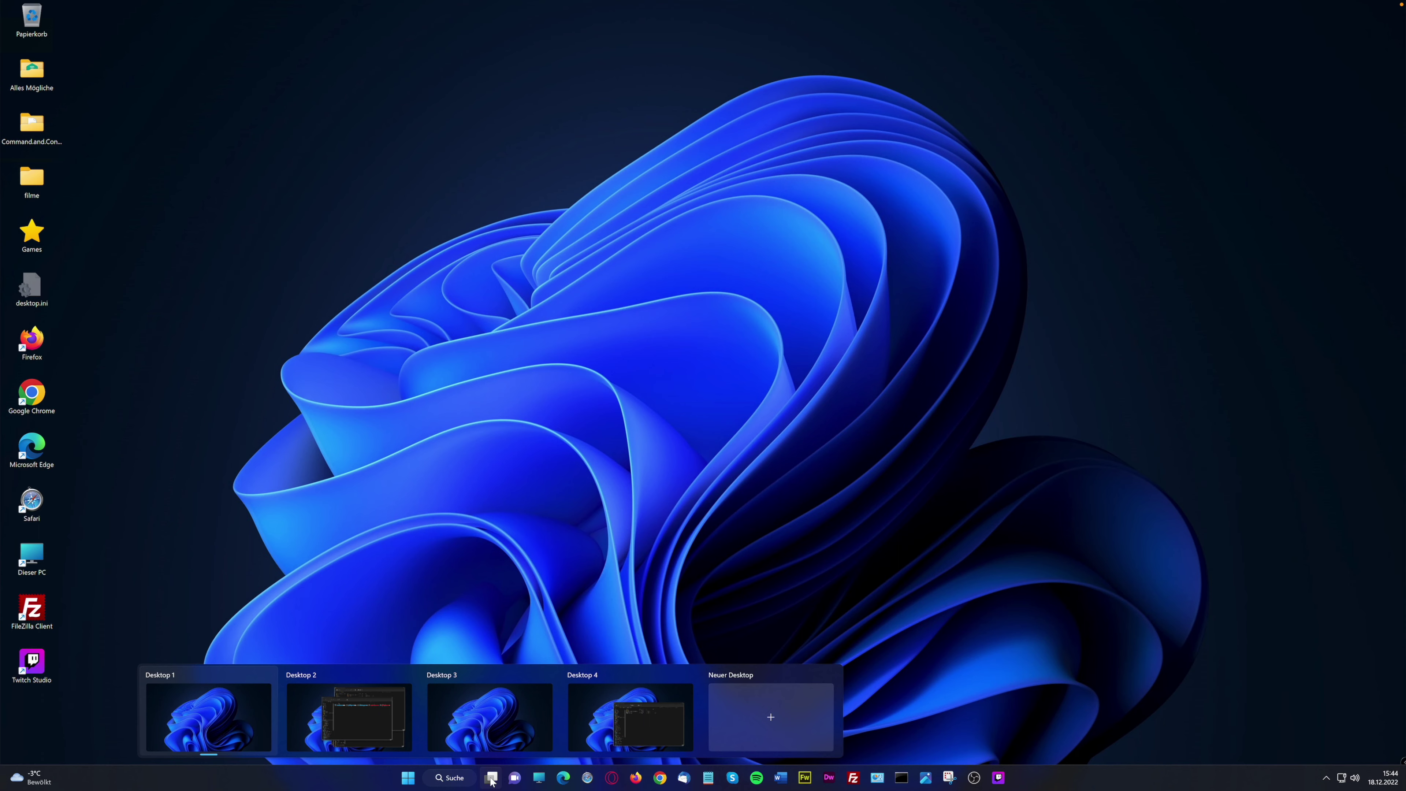
click(490, 777)
click(490, 778)
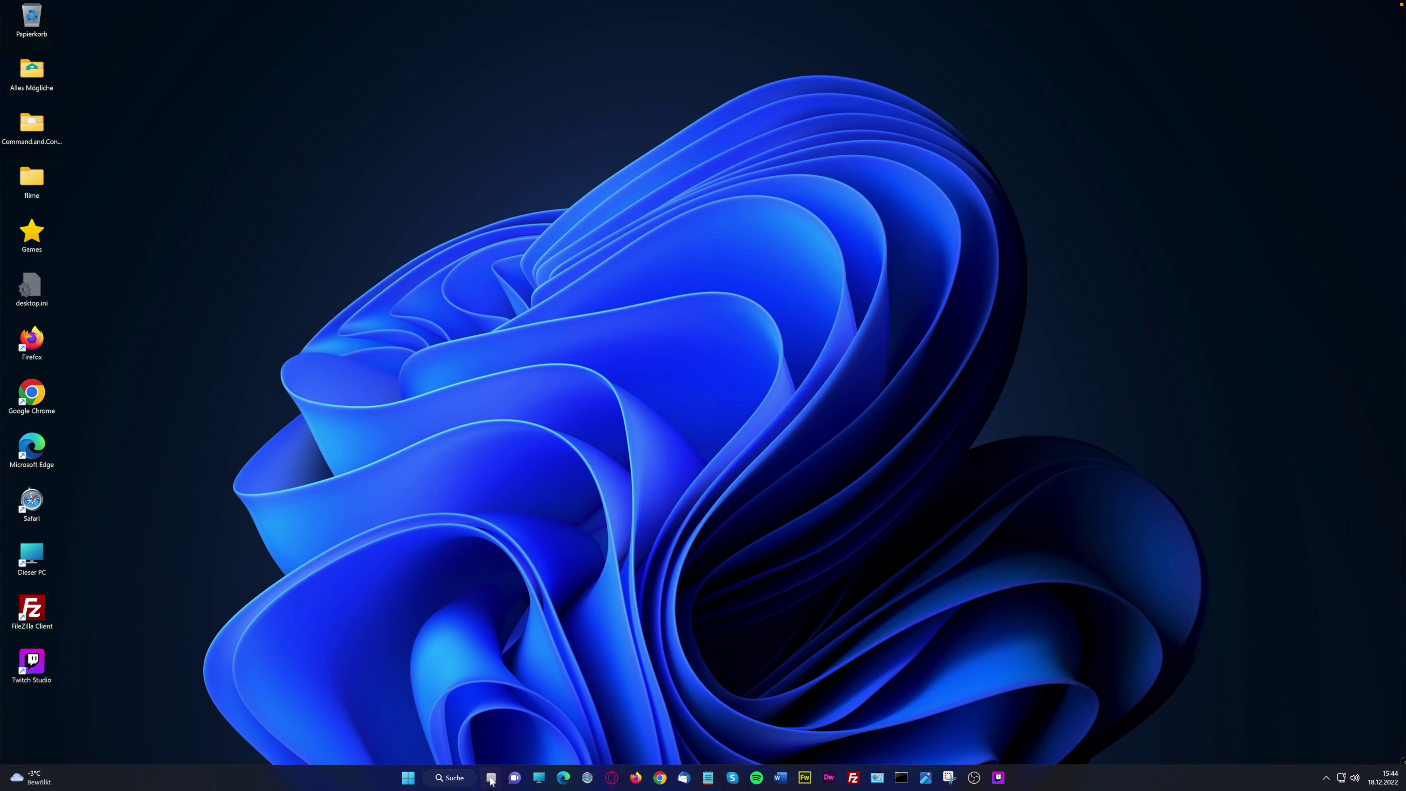
click(491, 778)
click(598, 716)
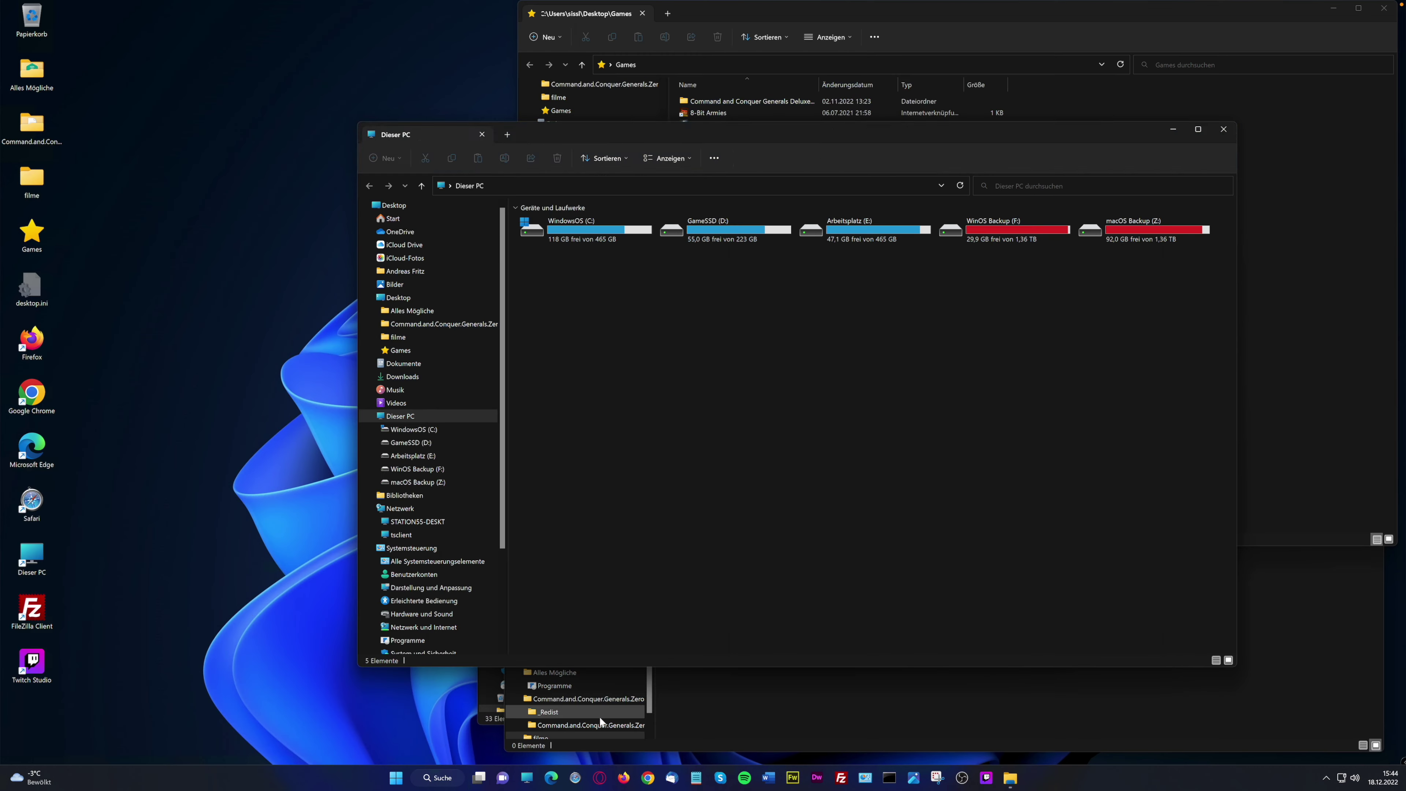
click(479, 778)
click(854, 725)
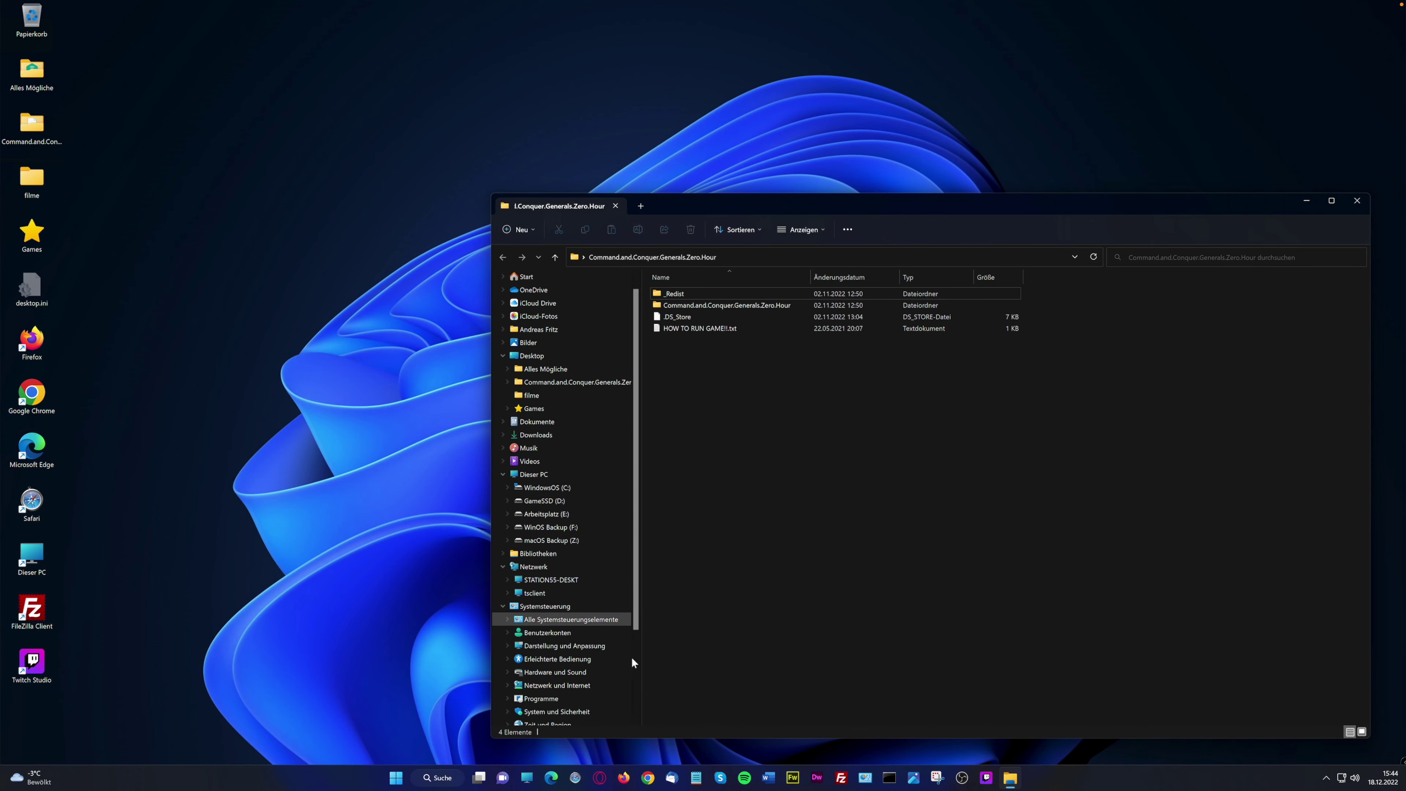
click(482, 777)
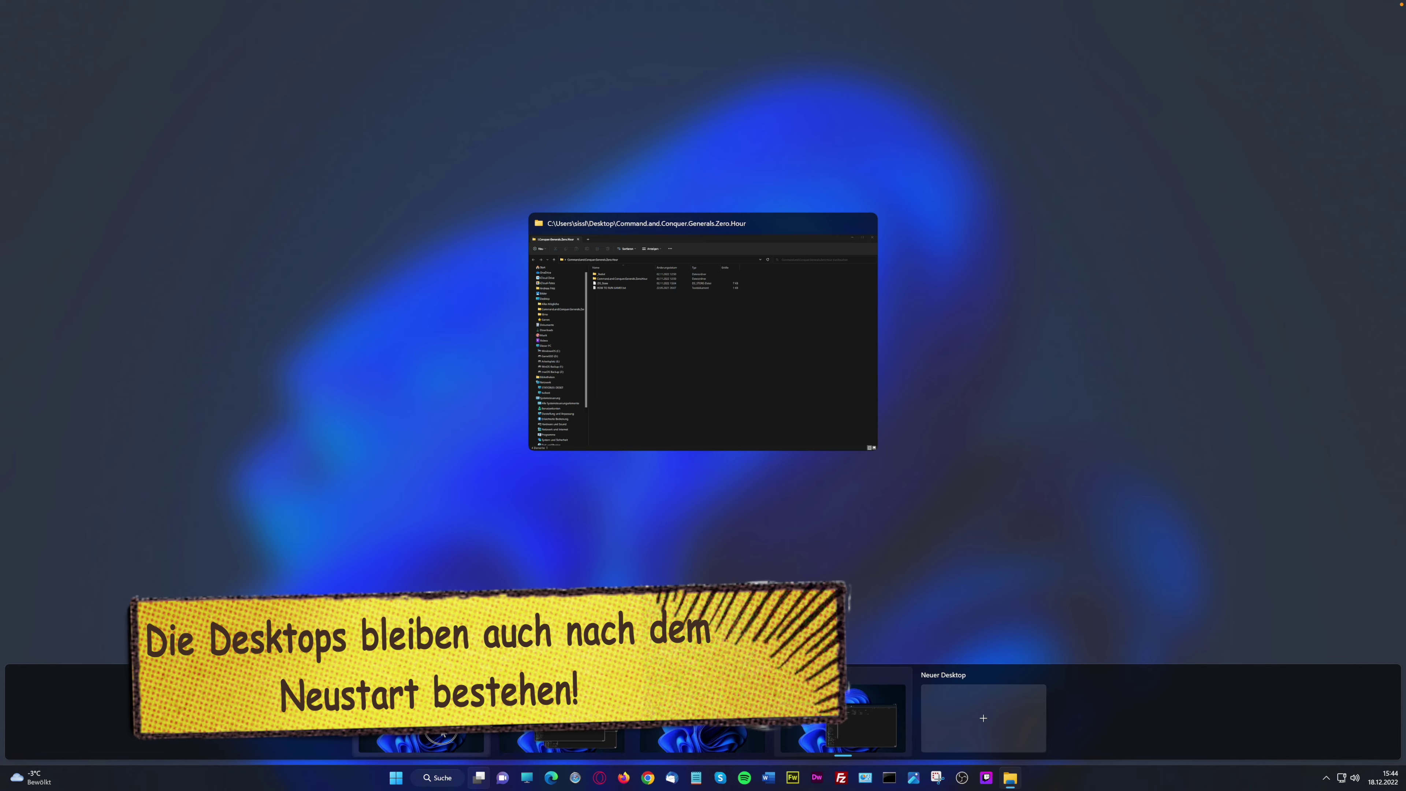
click(491, 748)
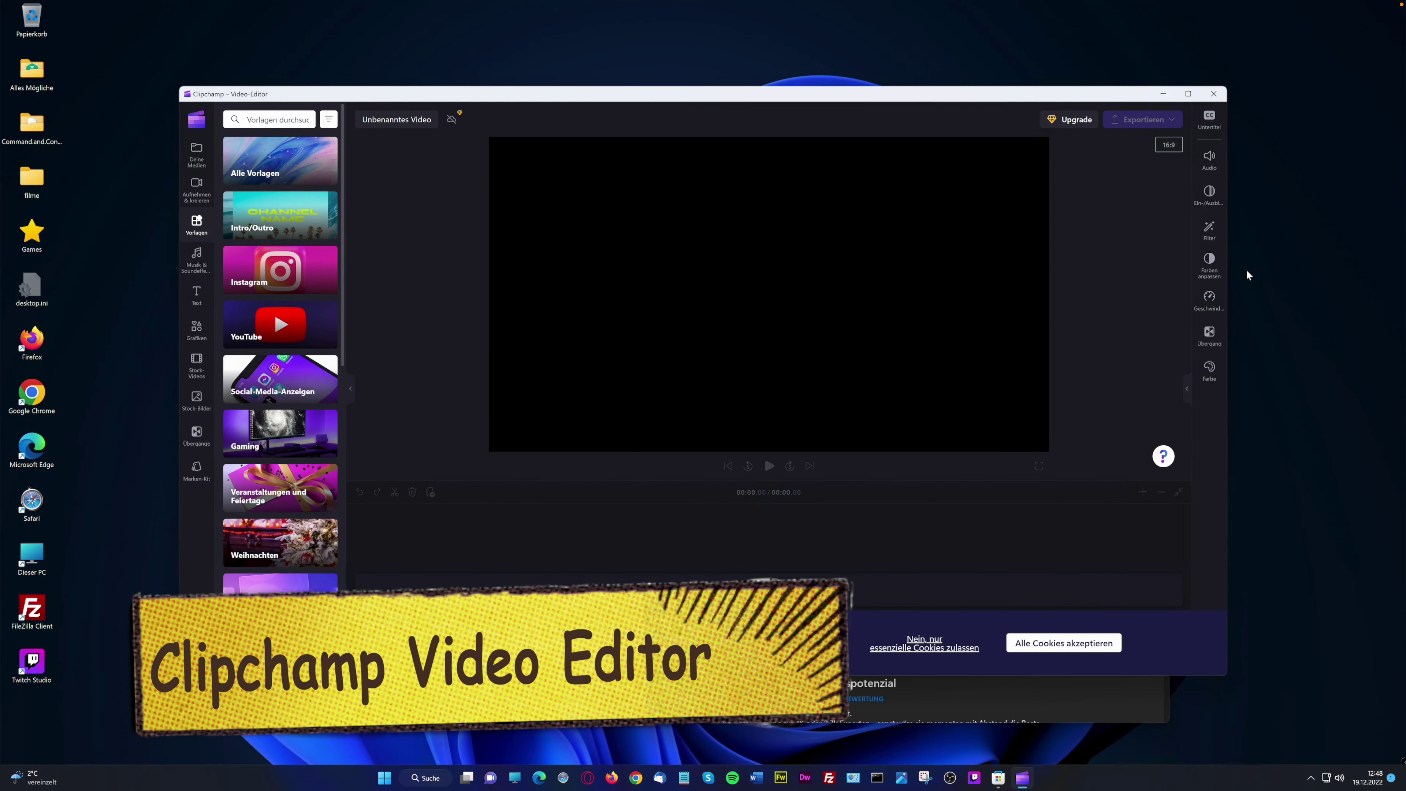
Maximize Clipchamp, accept all cookies, pin it to the taskbar, and show Deine Medien
click(1189, 95)
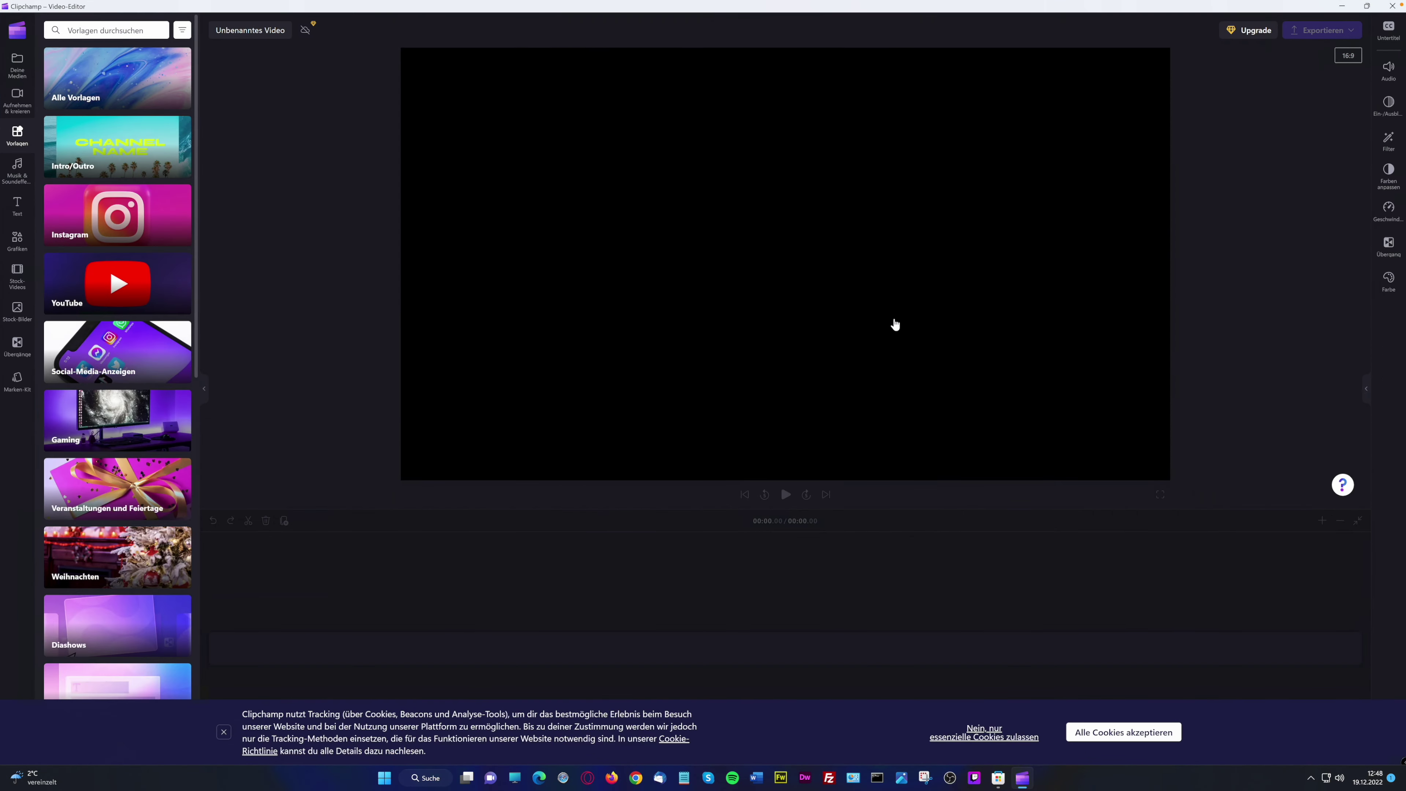
click(1123, 731)
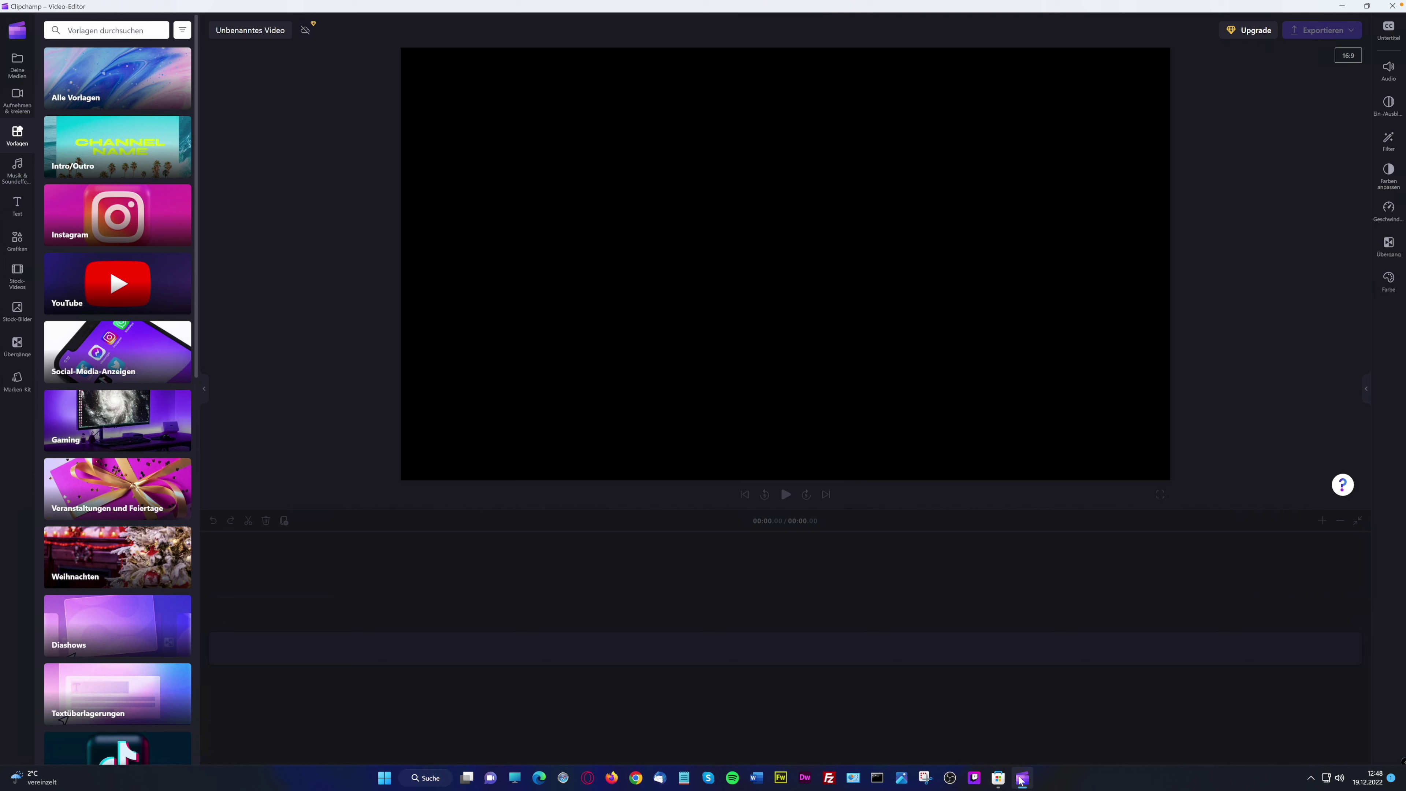
mouse_move(1021, 780)
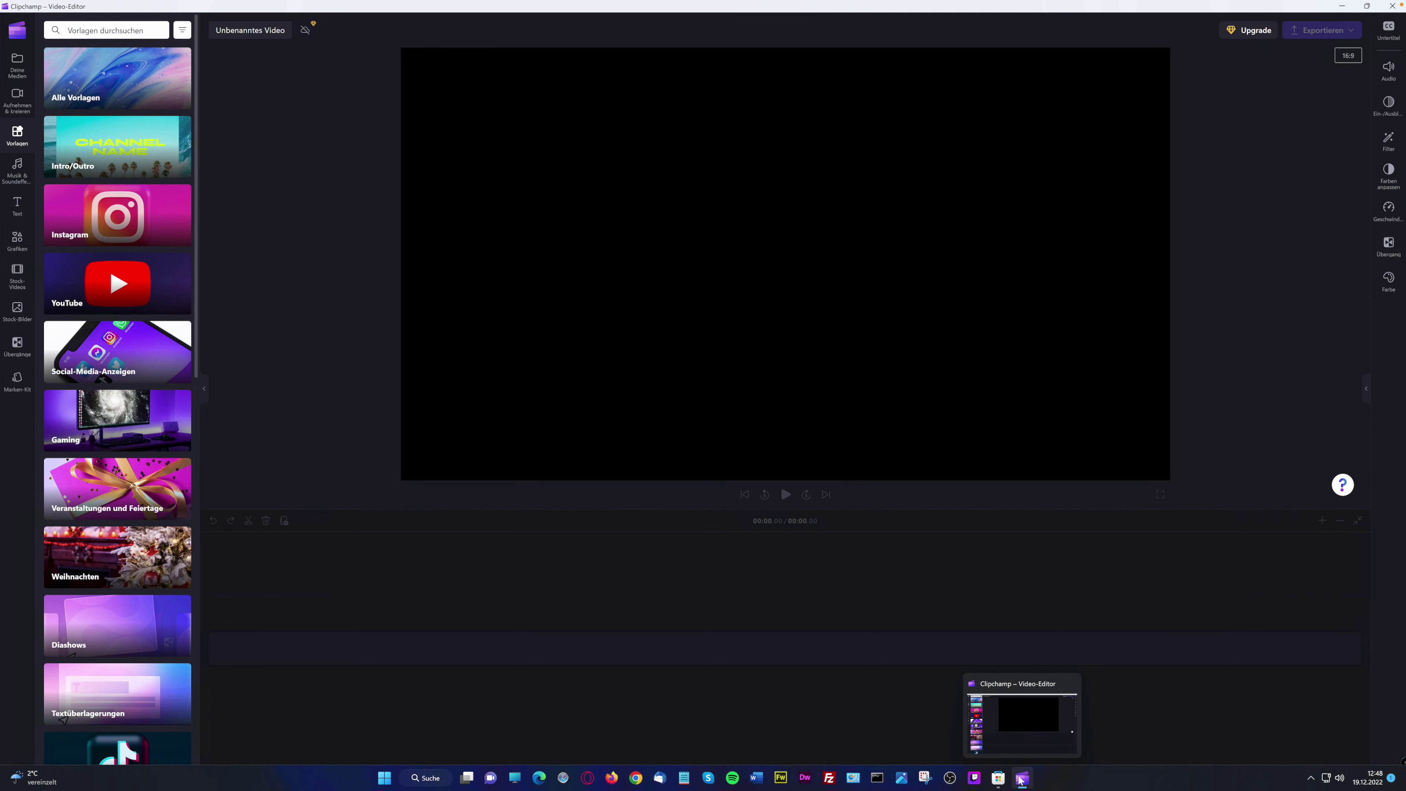
right_click(1021, 781)
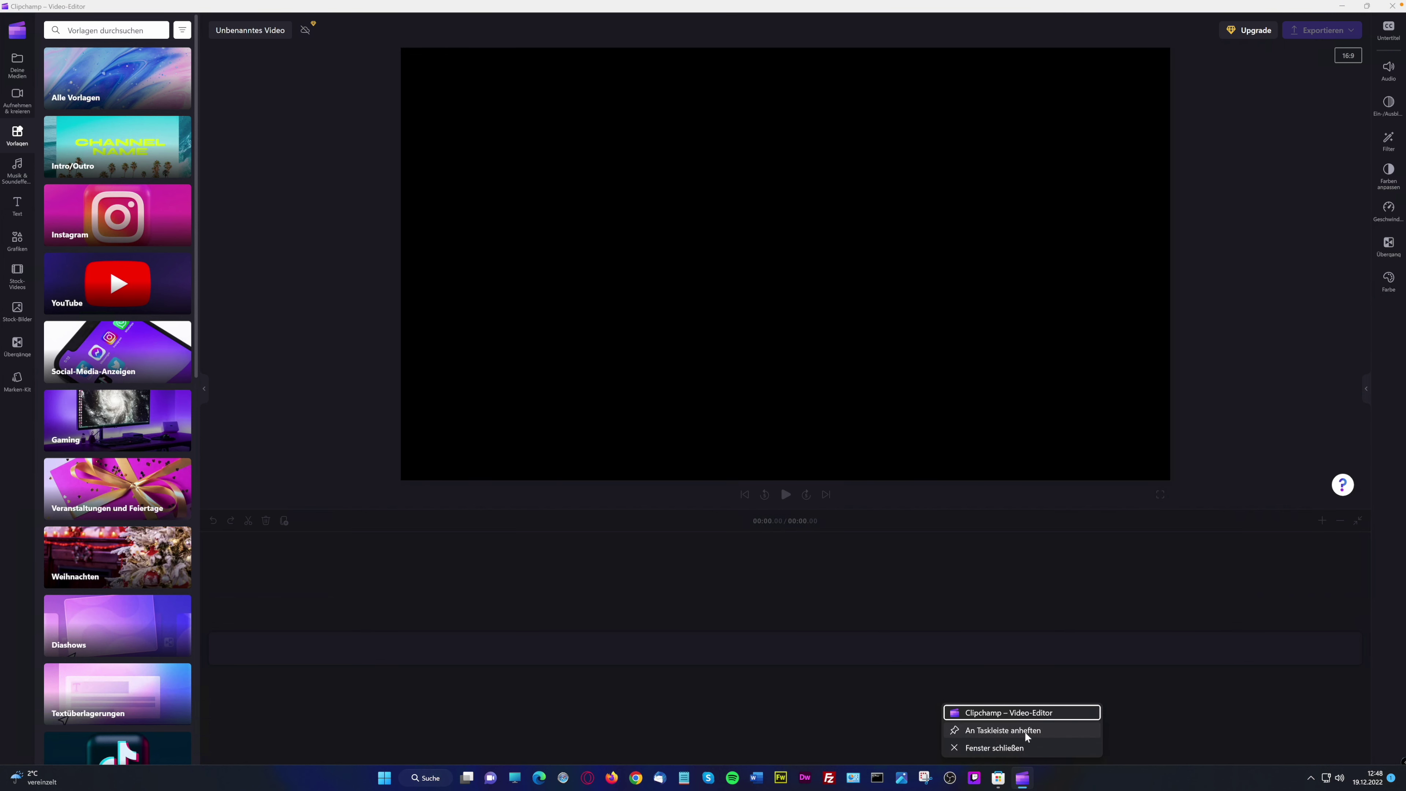
click(1023, 731)
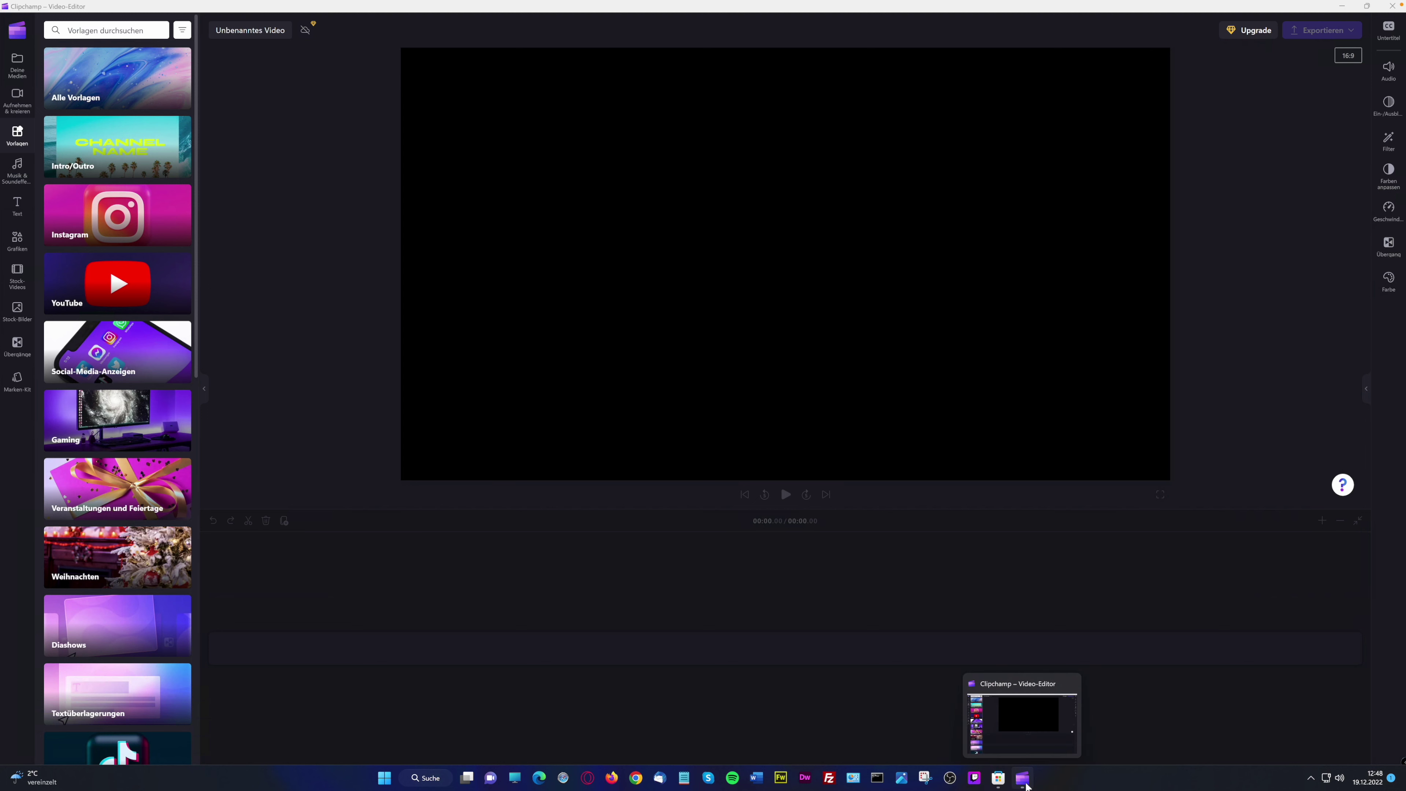
click(18, 65)
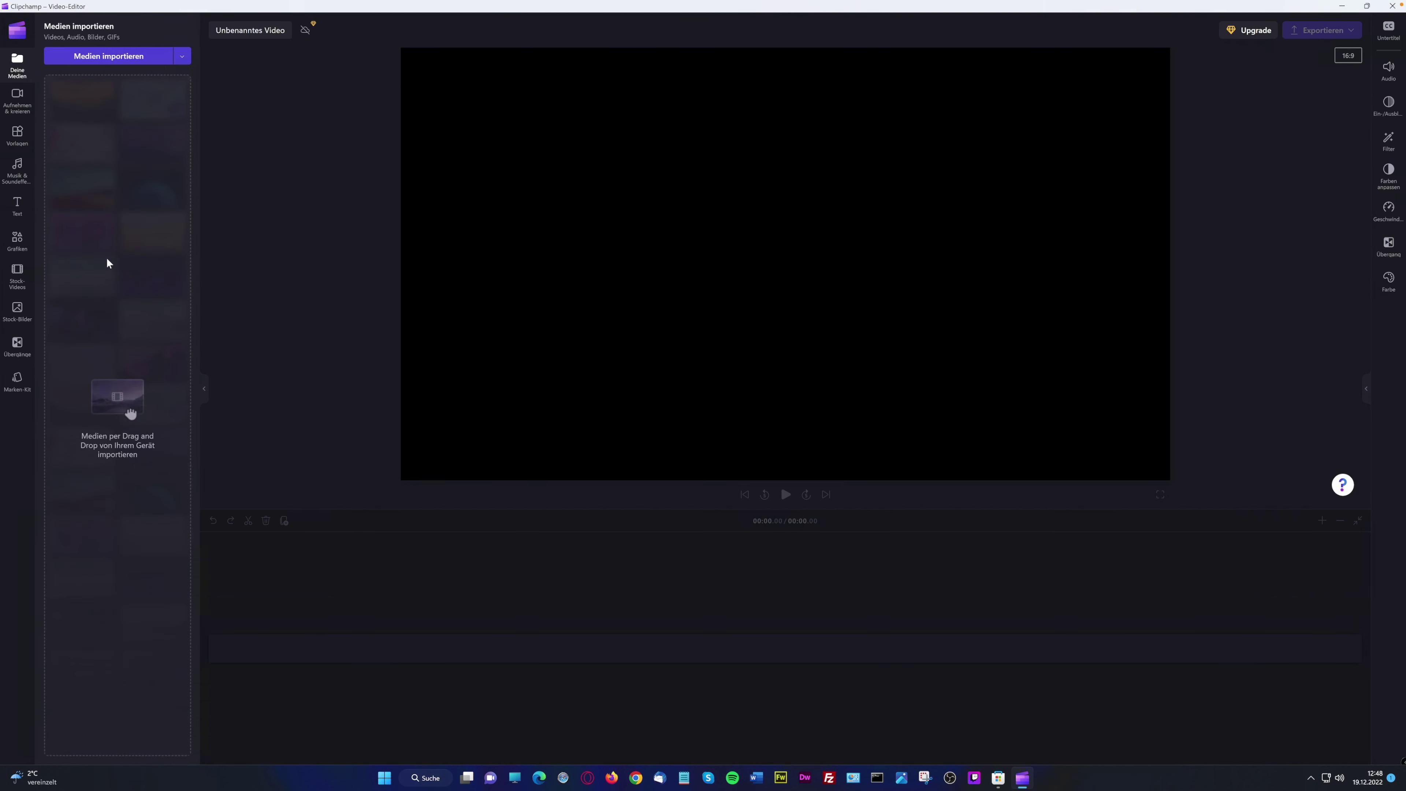
Start a media import from the Downloads folder and search it for .mp4 files
click(109, 55)
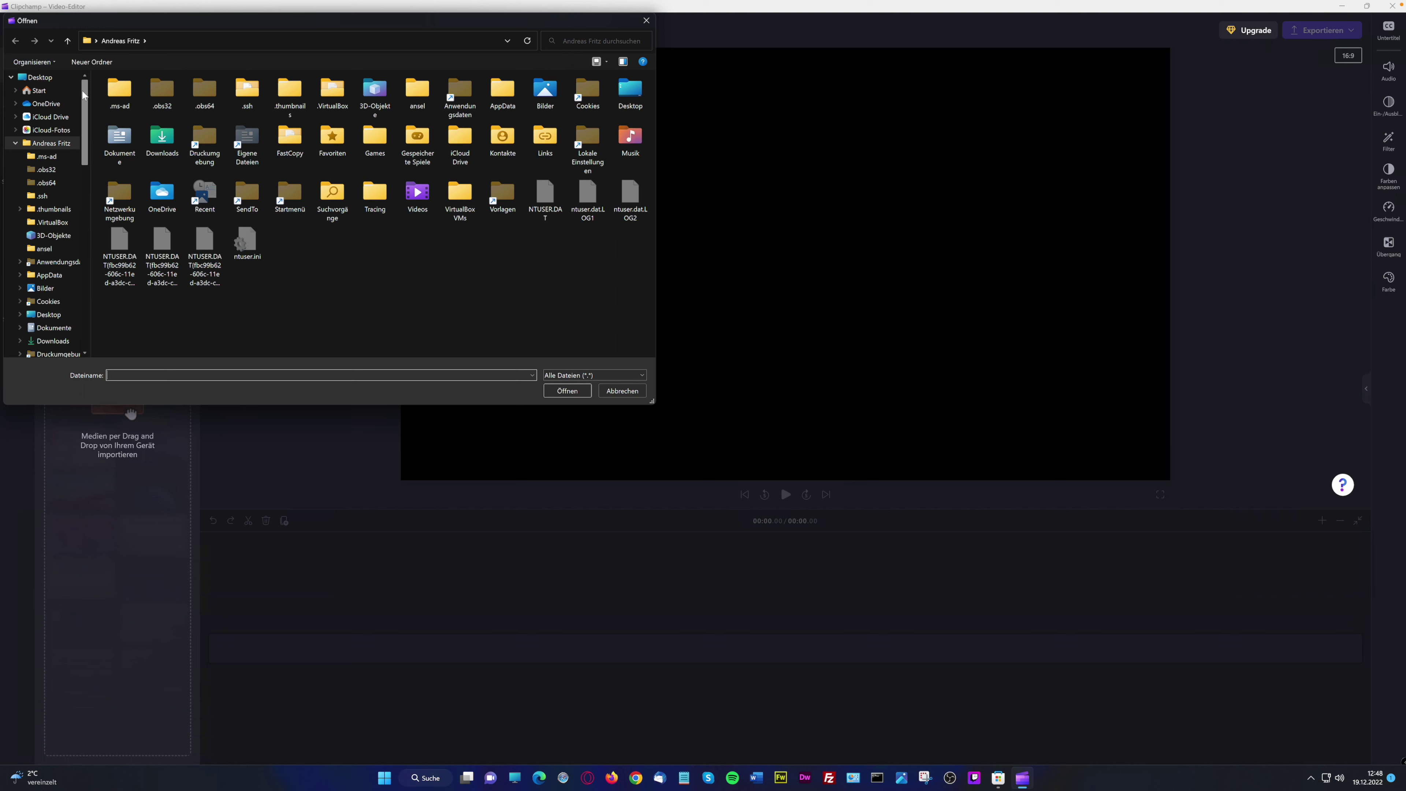
drag(82, 96, 82, 95)
double_click(157, 141)
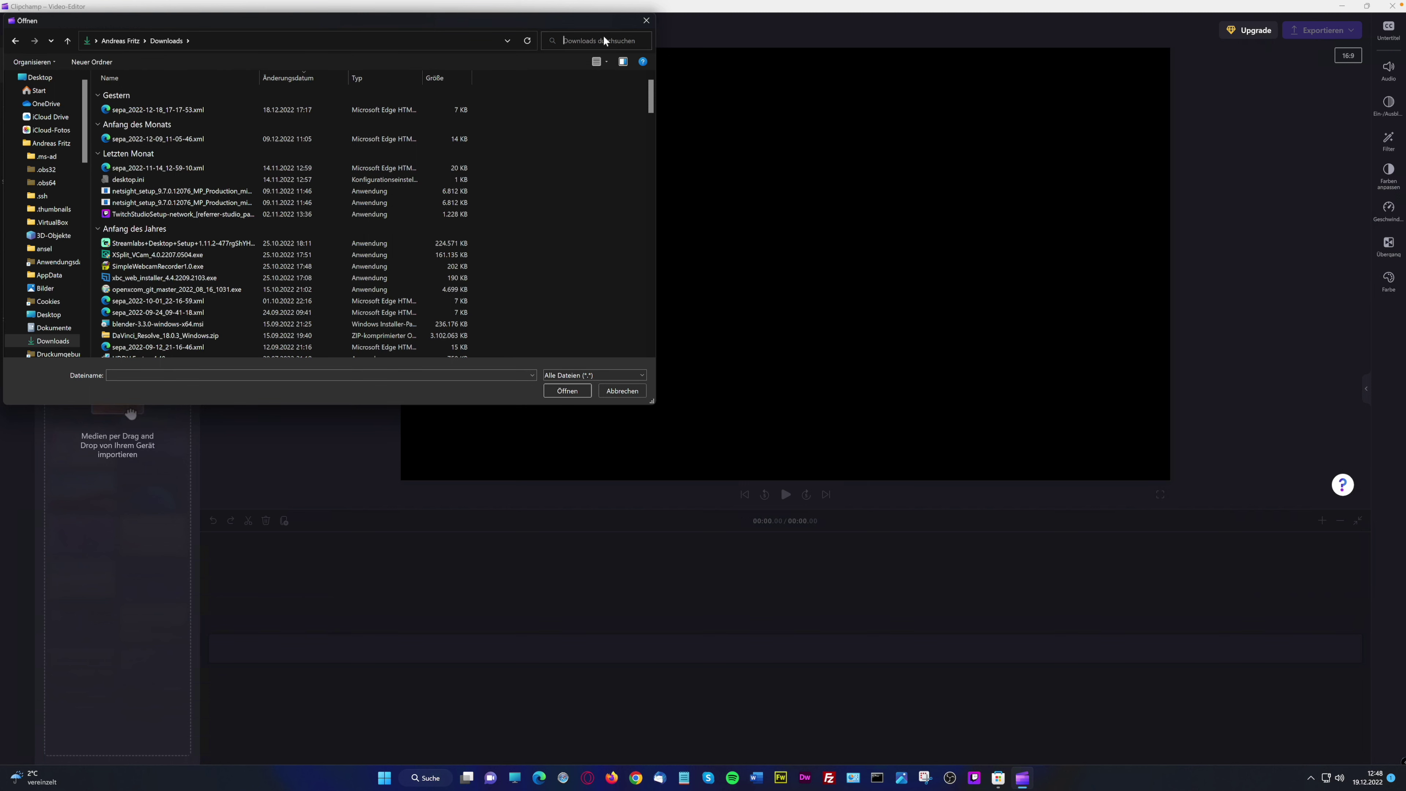
text(p4)
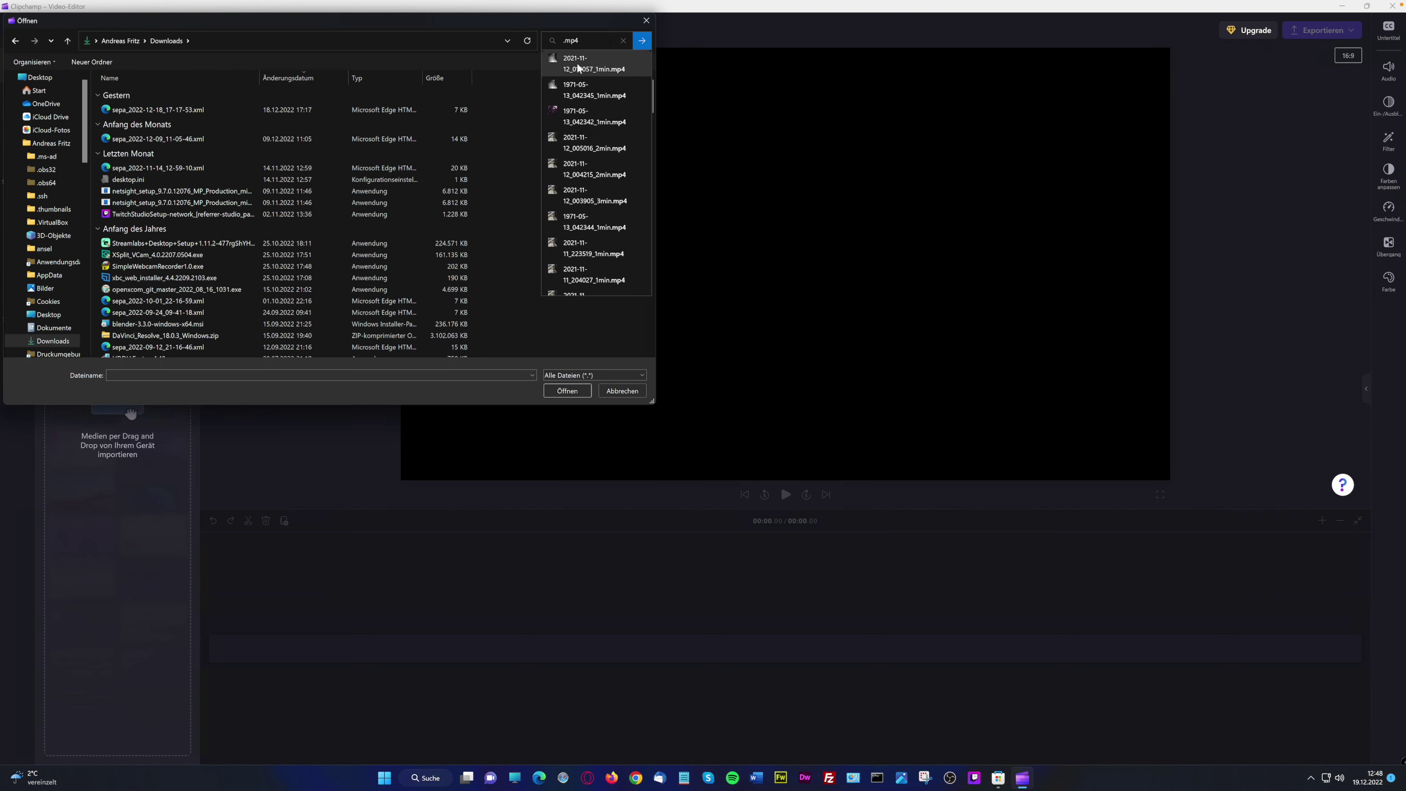
key(Return)
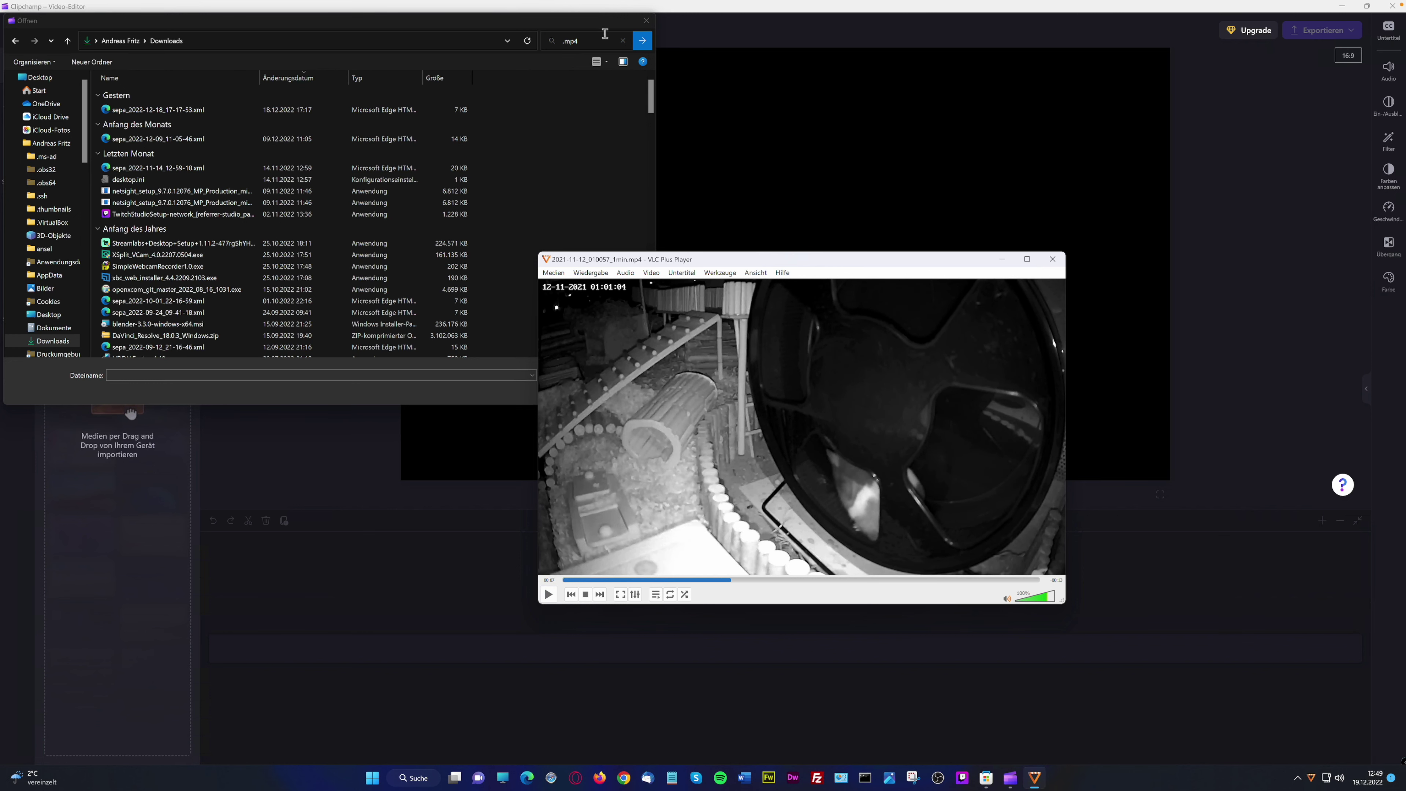
Try to bring the hamster clip into Clipchamp from the Öffnen dialog's suggestions
click(591, 43)
right_click(582, 78)
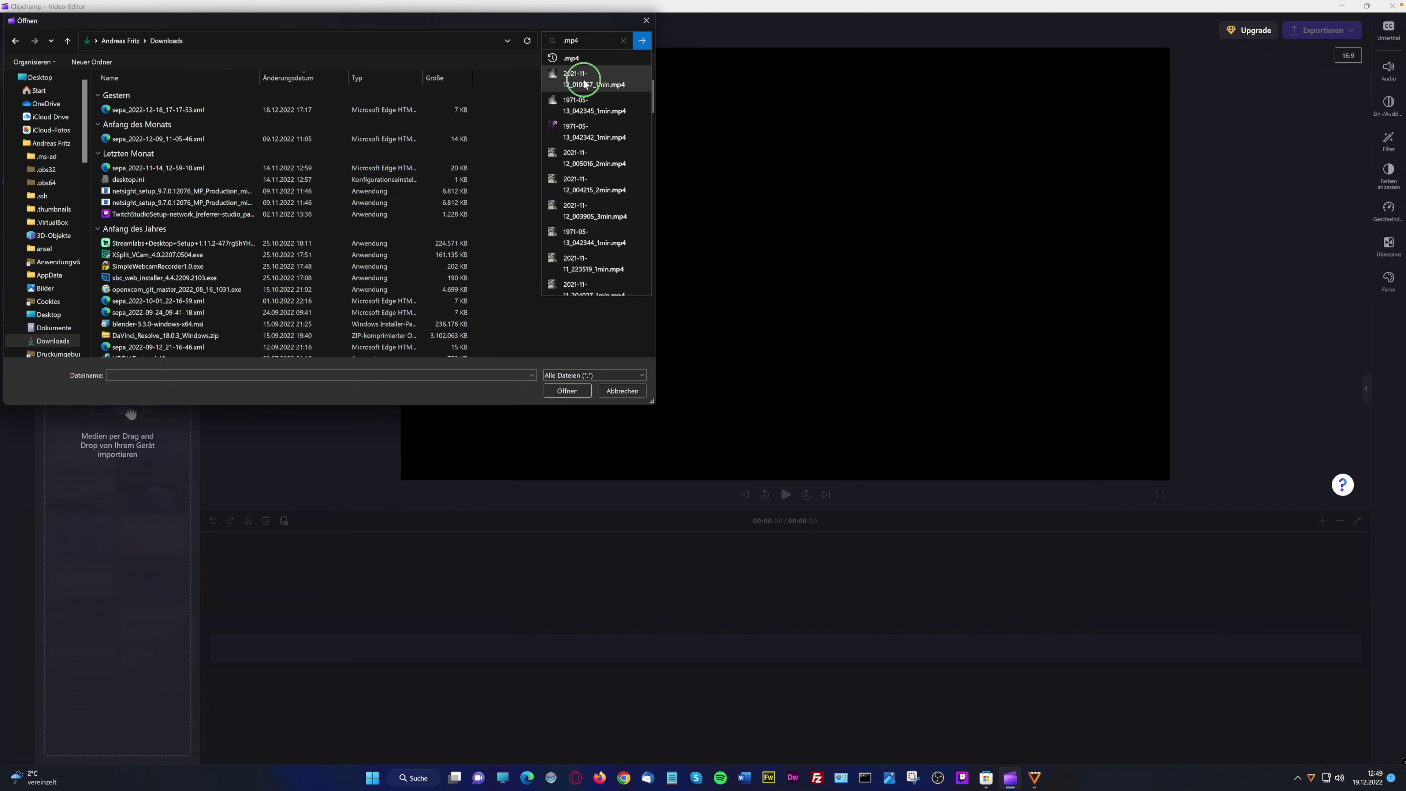
click(599, 98)
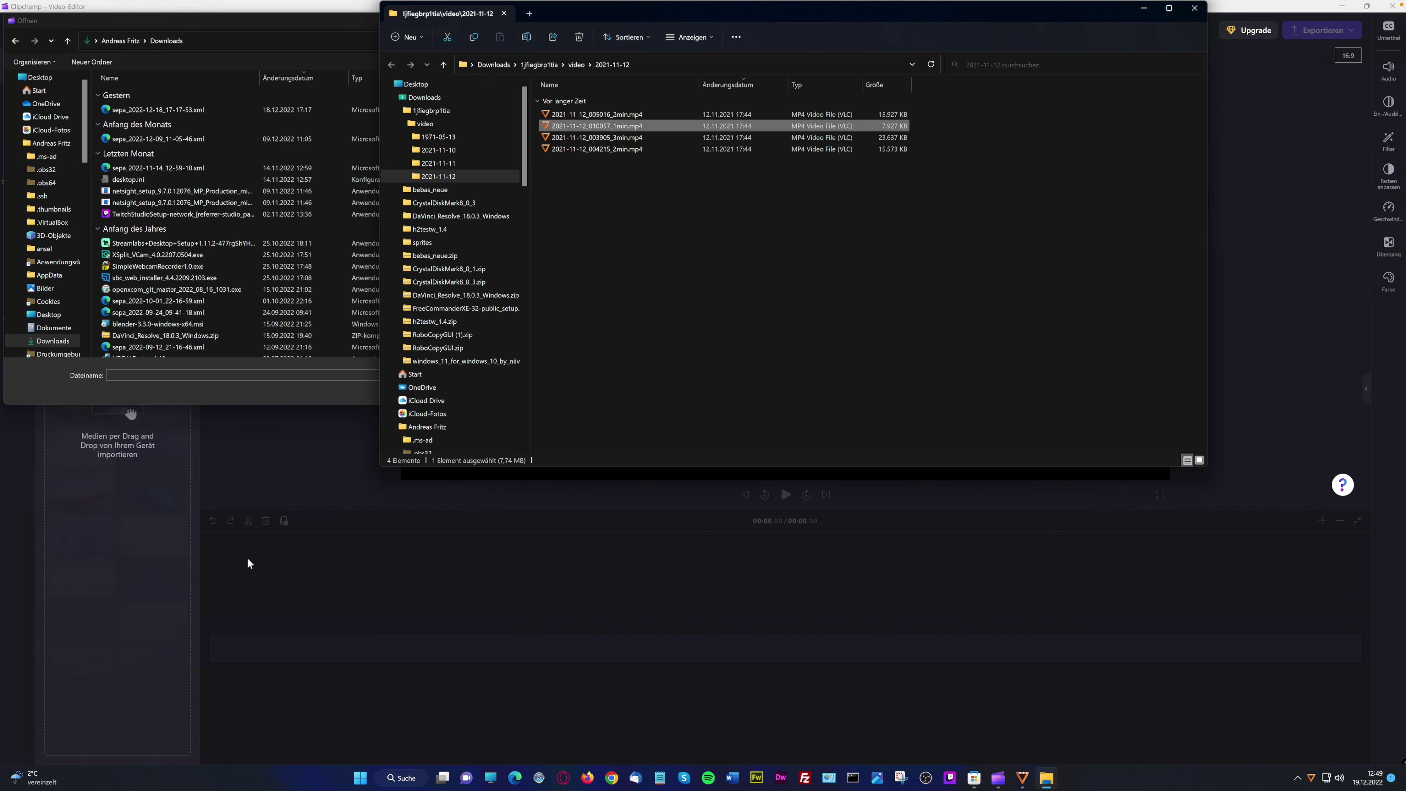
drag(608, 129, 422, 591)
drag(268, 608, 340, 565)
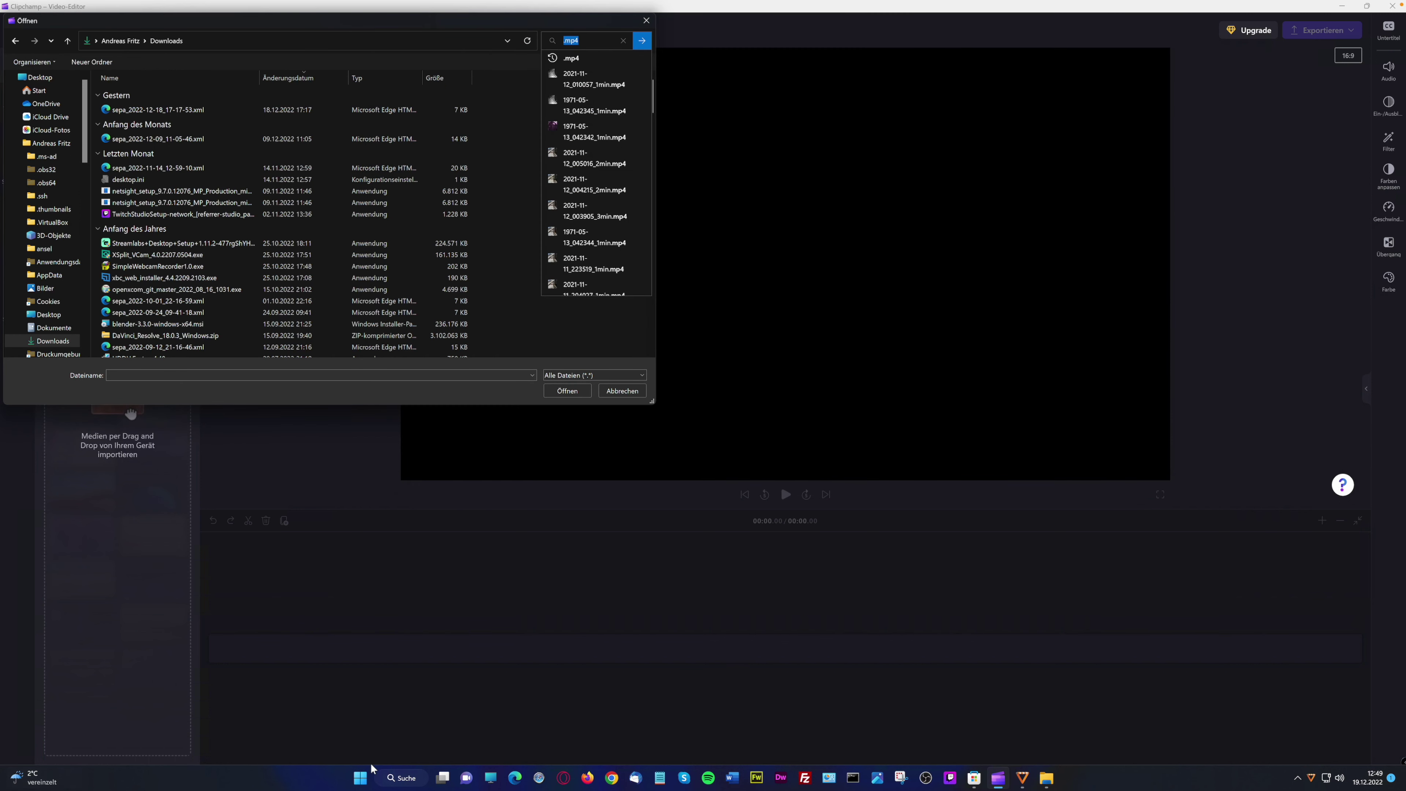
Retry dragging the hamster clip from File Explorer, then cancel the Öffnen dialog
click(1045, 779)
drag(571, 124, 113, 465)
click(845, 329)
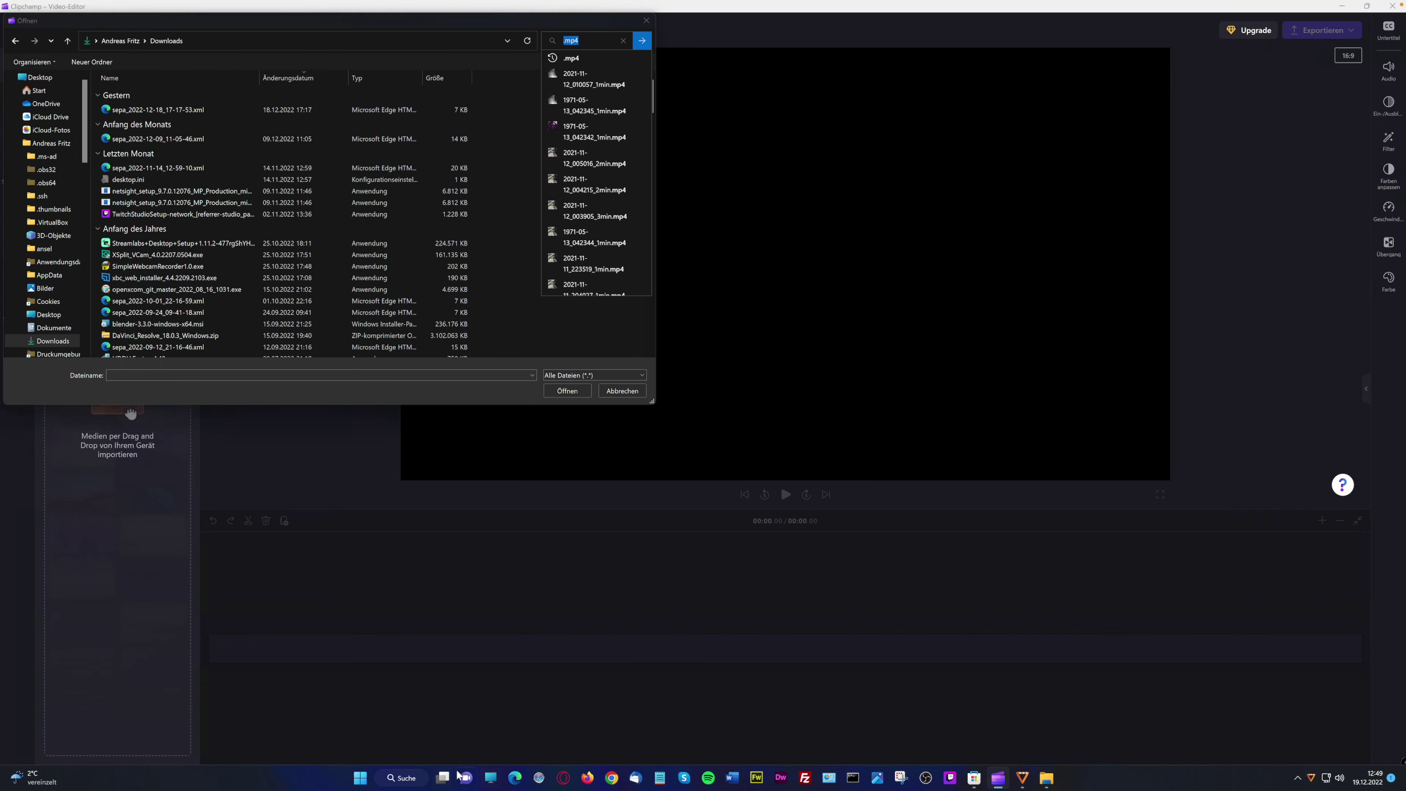
click(1055, 781)
drag(599, 130, 348, 394)
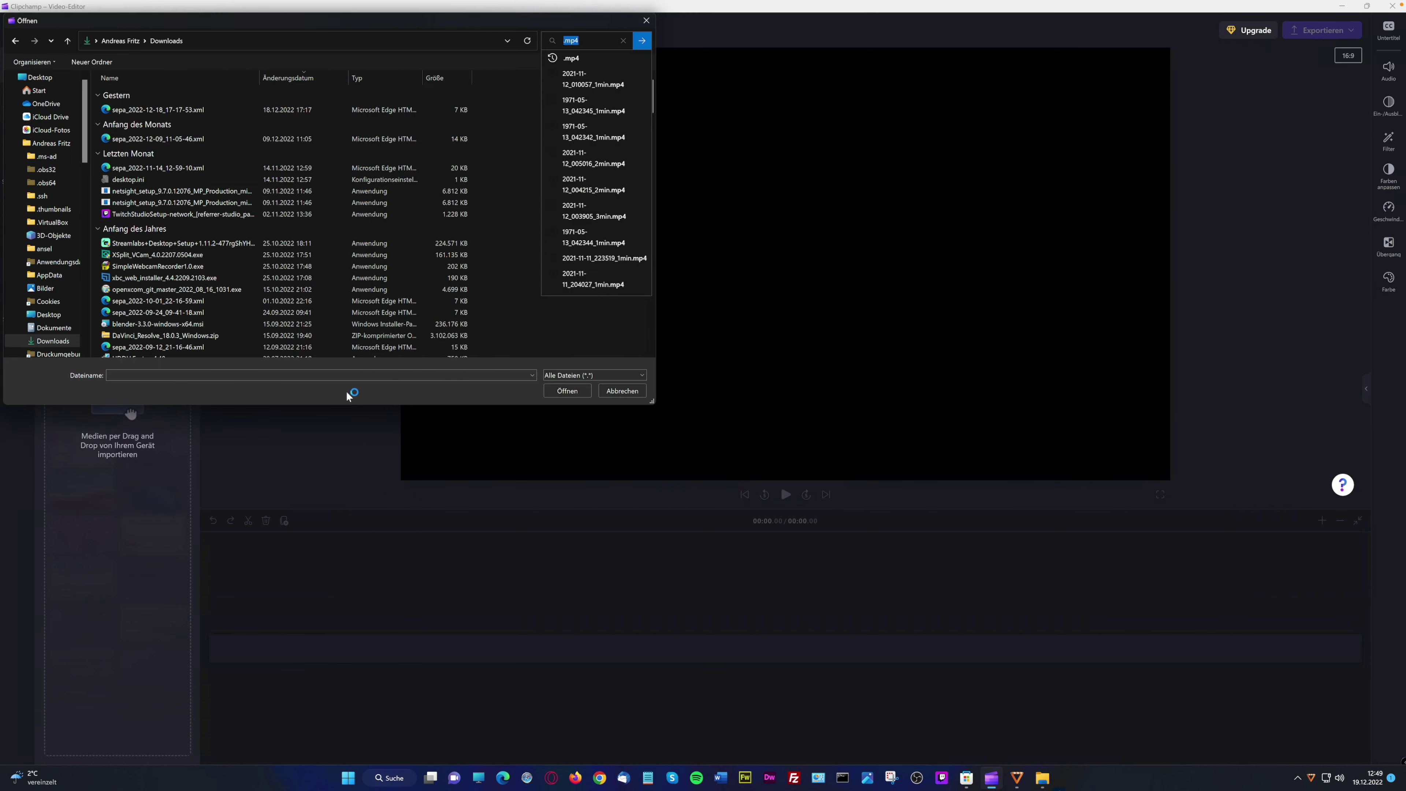
click(623, 395)
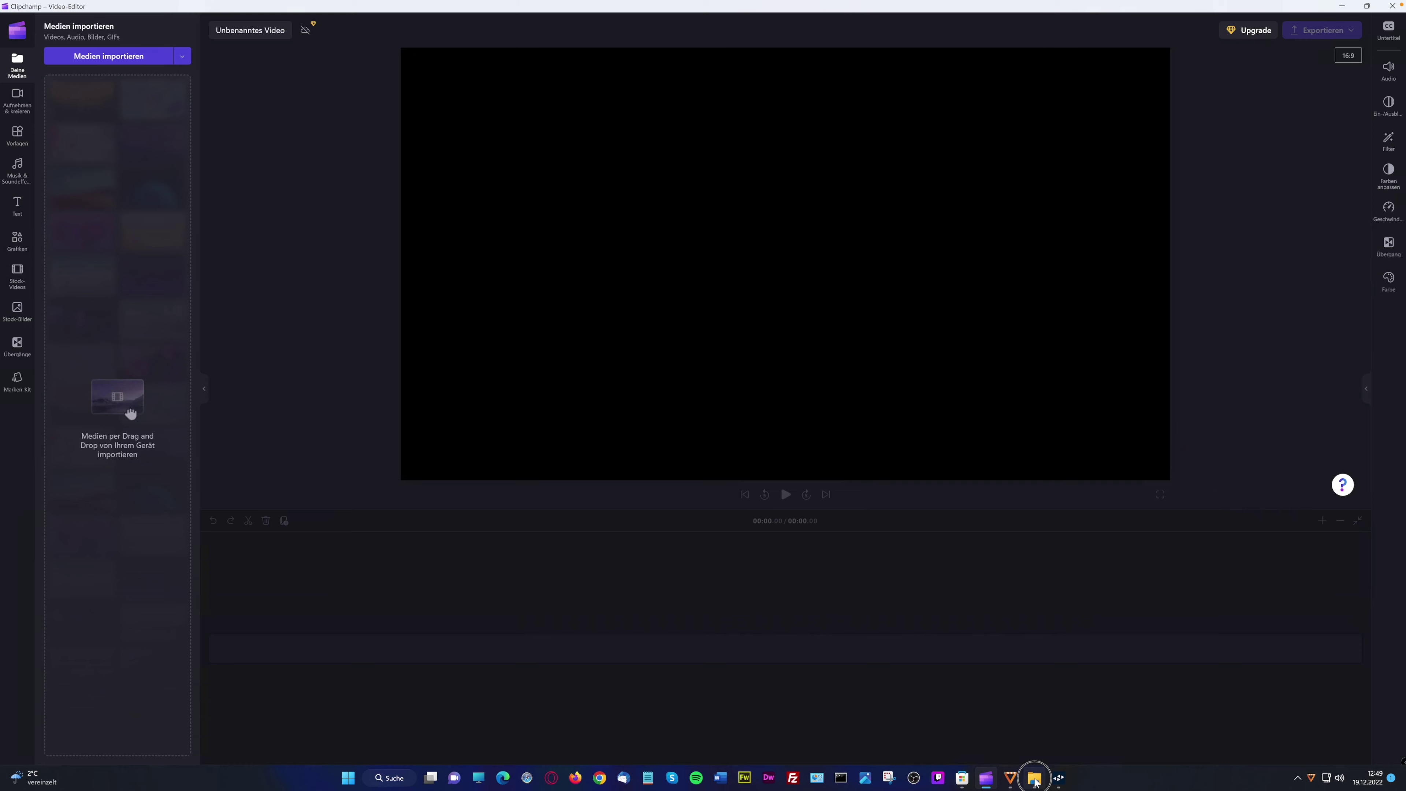
Drag 2021-11-12_010057_1min.mp4 into the media panel, then onto the start of the timeline
click(1033, 780)
drag(597, 125, 105, 402)
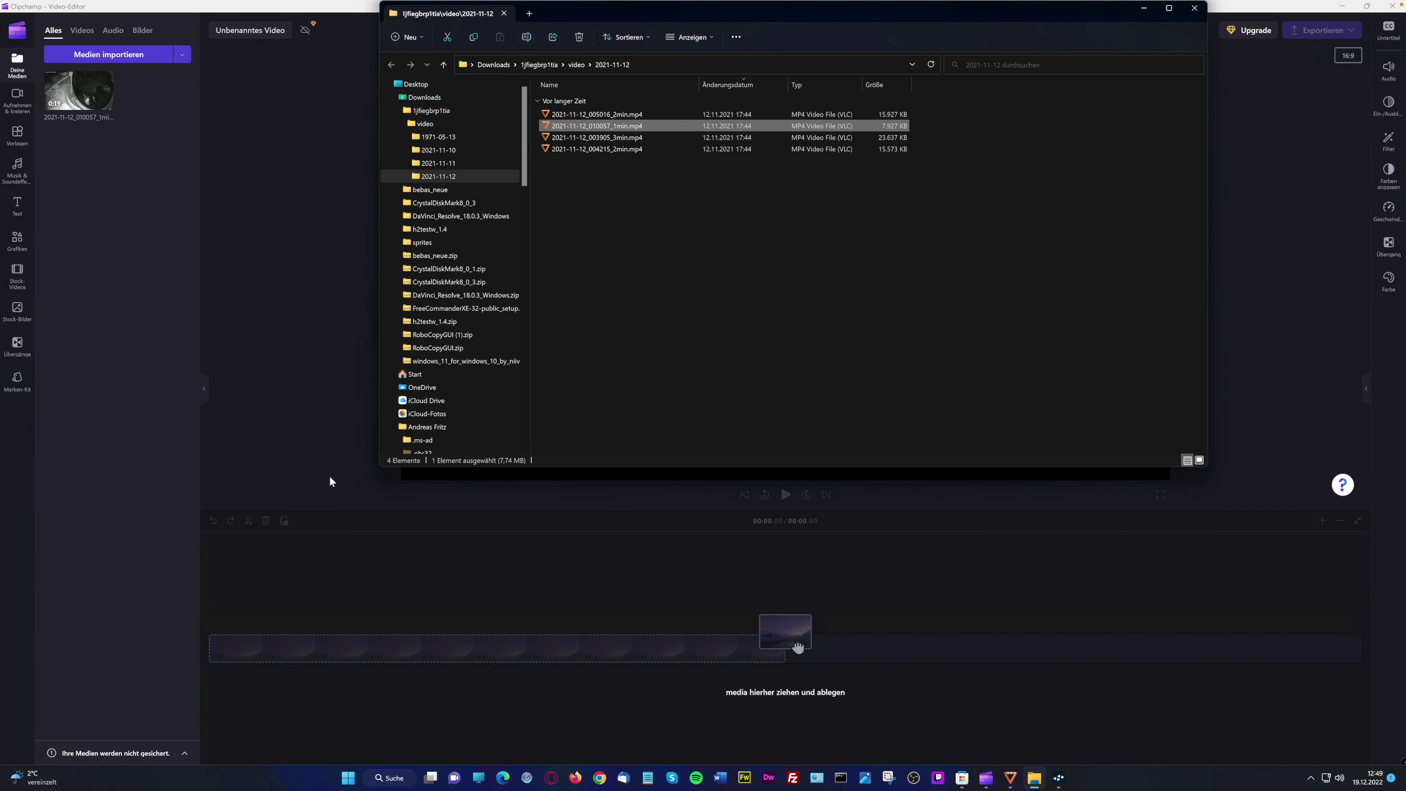
click(312, 465)
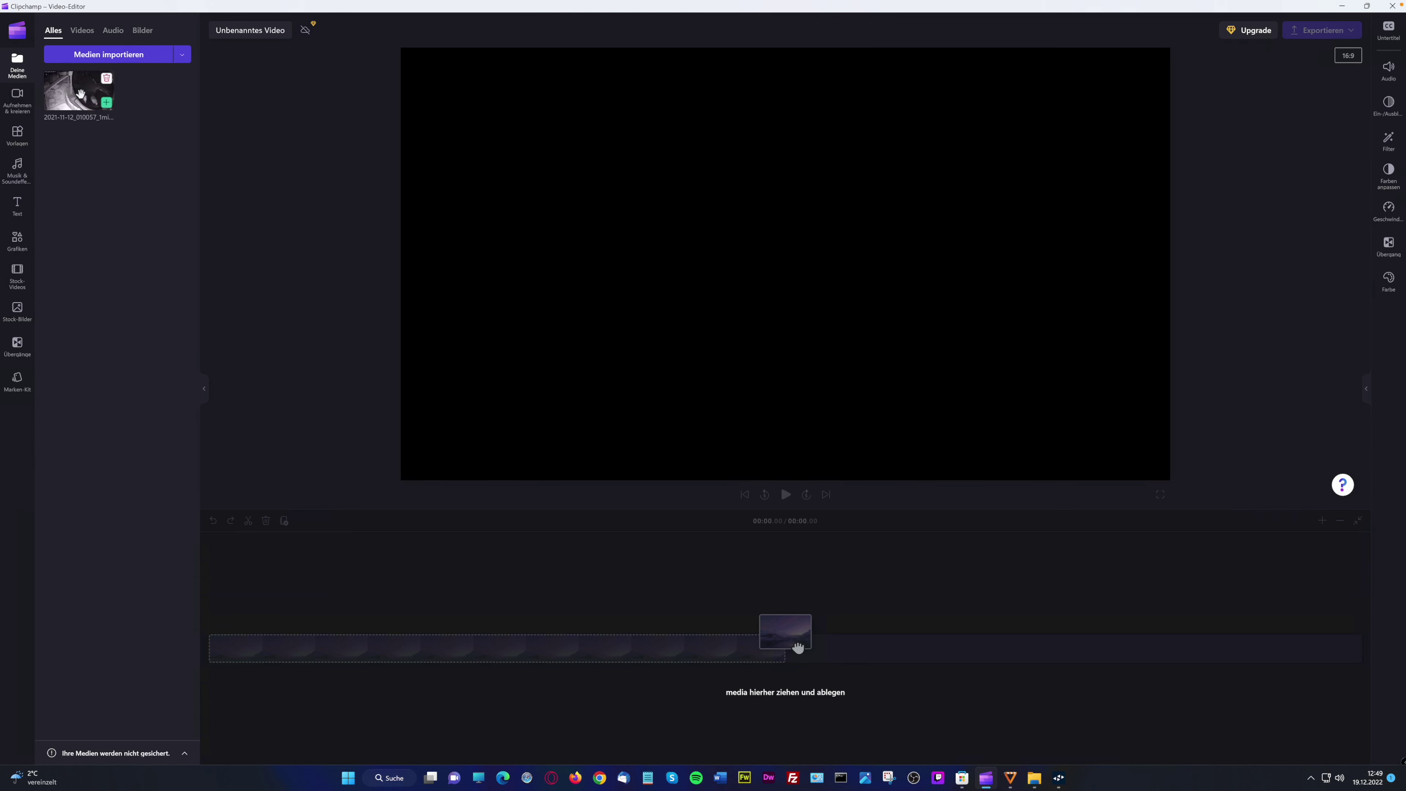
drag(798, 646, 233, 662)
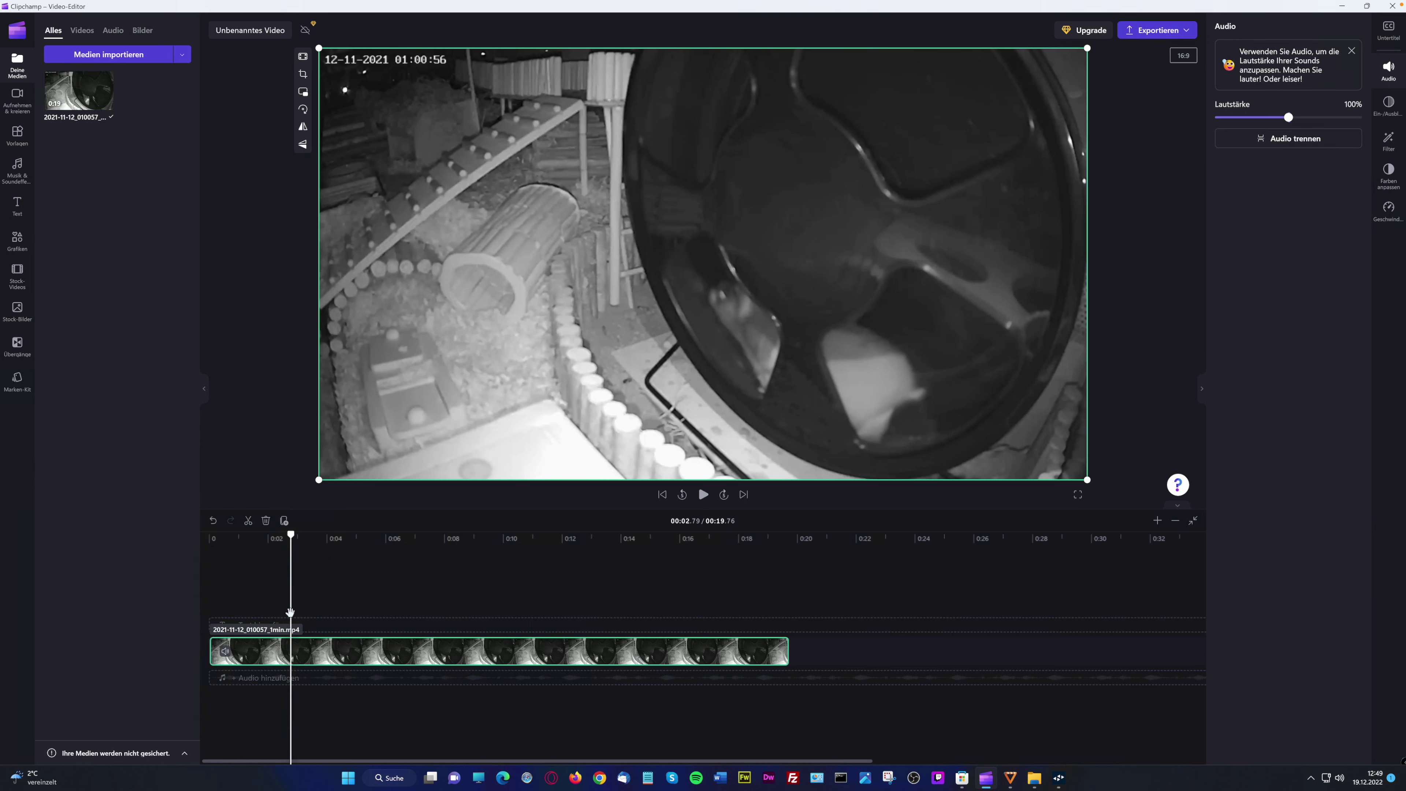
Add a title above the hamster clip reading 'Mein toller Hamster xD'
click(290, 612)
click(249, 605)
click(260, 621)
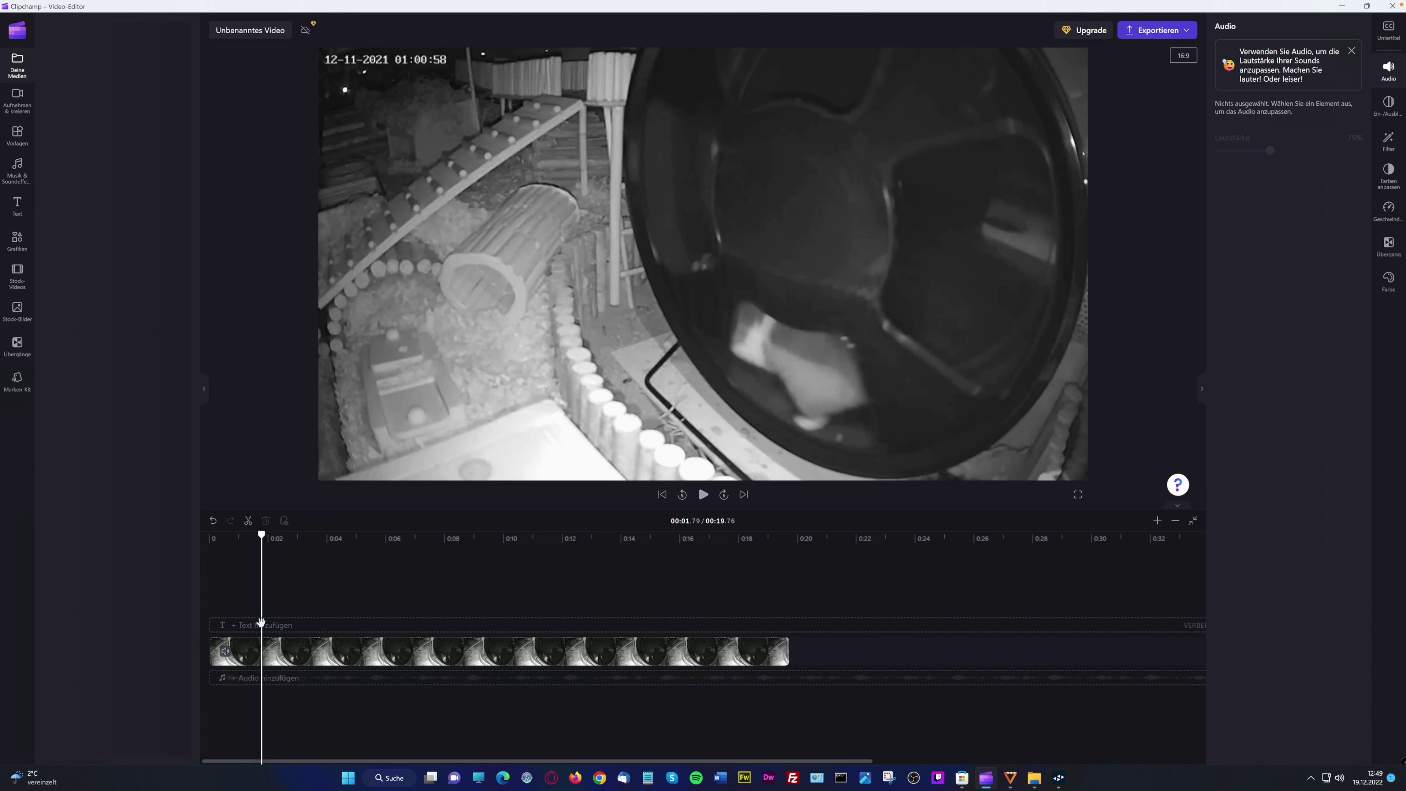
click(261, 621)
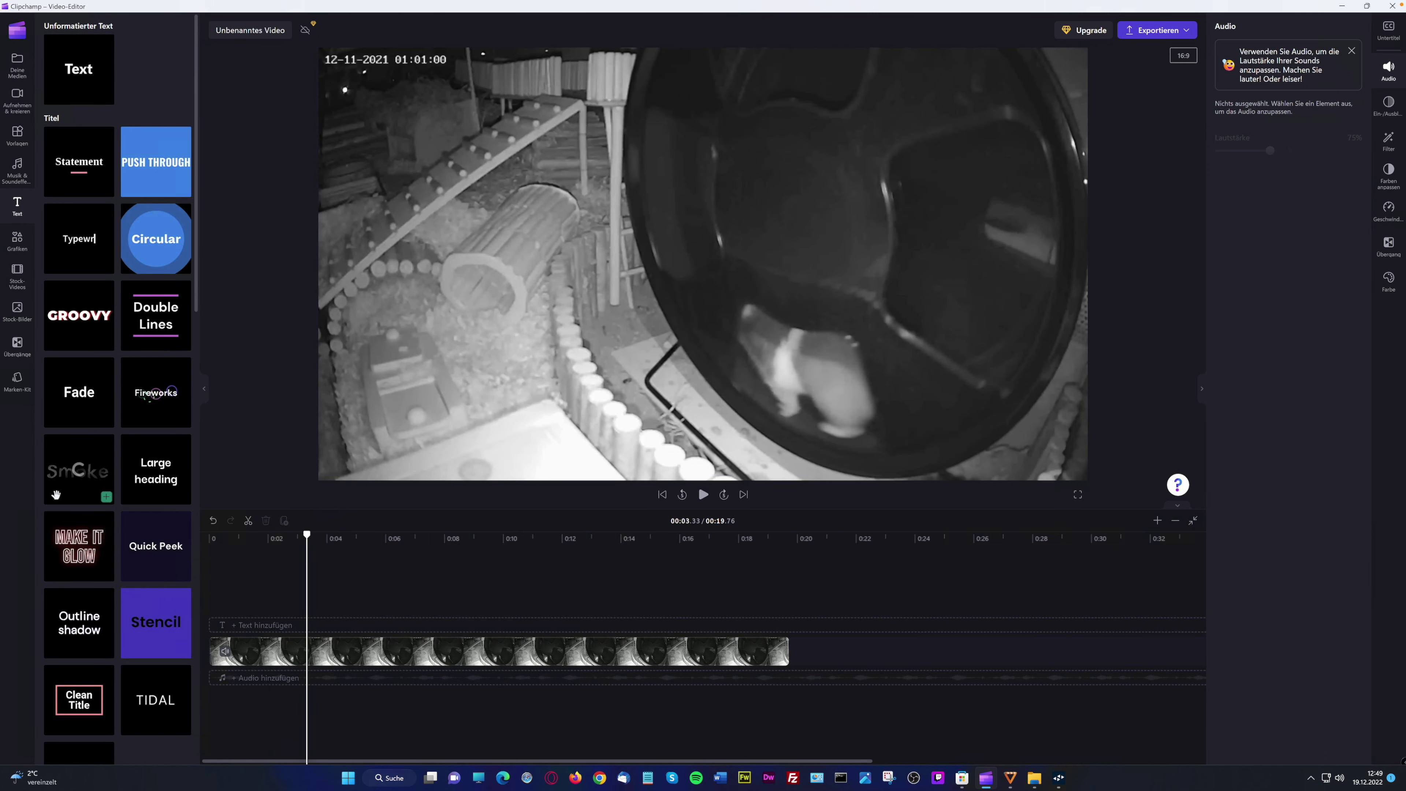
scroll(126, 695, down, 5)
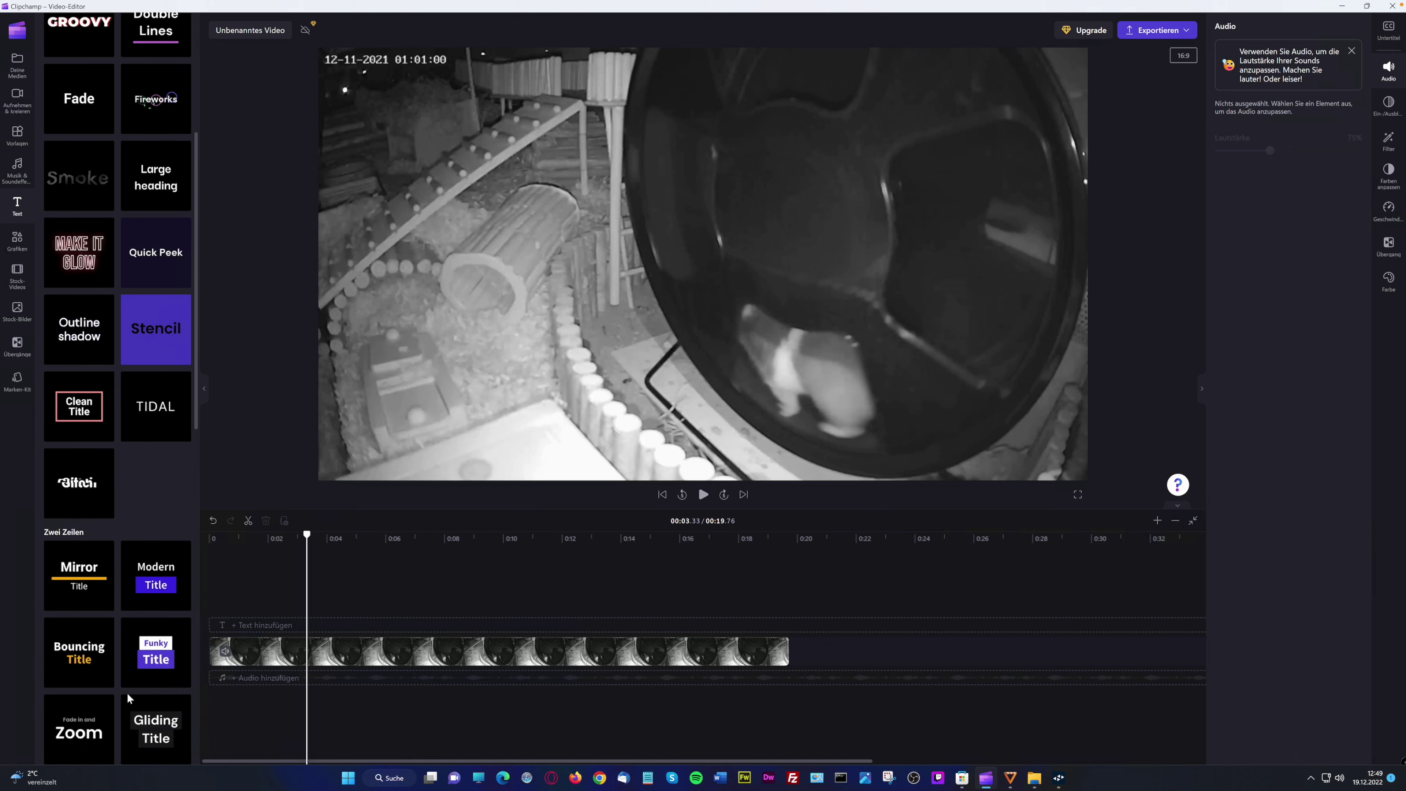
scroll(127, 692, down, 5)
scroll(122, 691, down, 8)
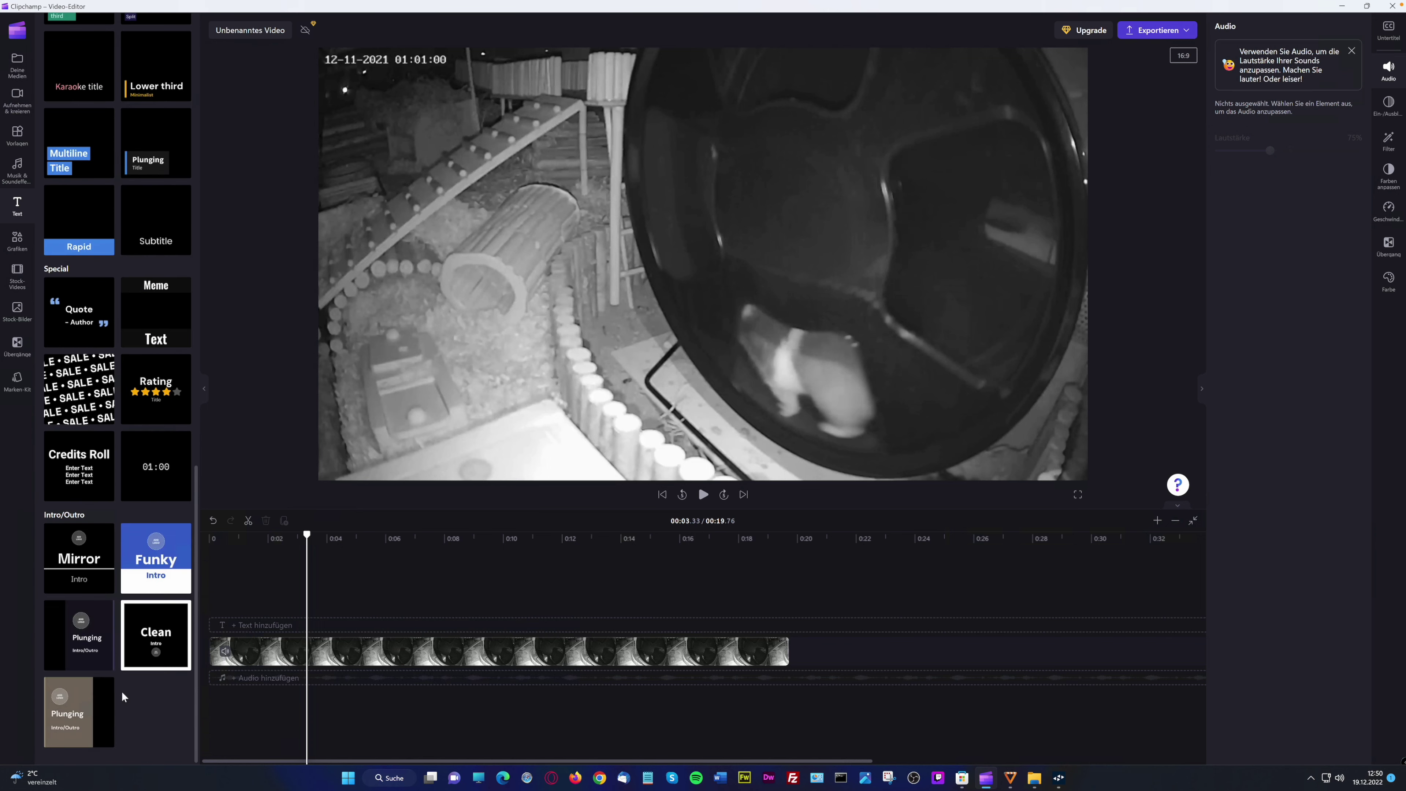
scroll(122, 692, up, 18)
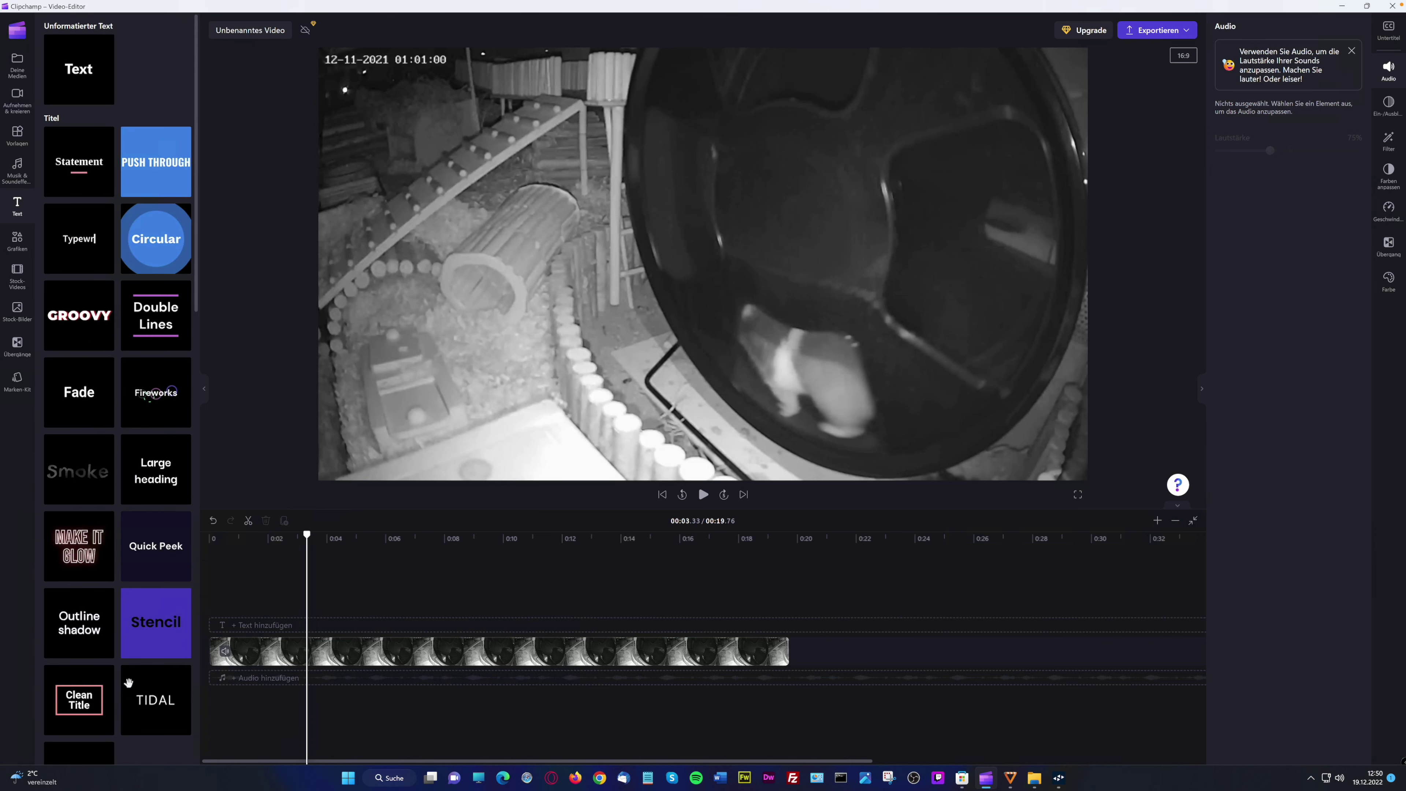
drag(152, 251, 229, 611)
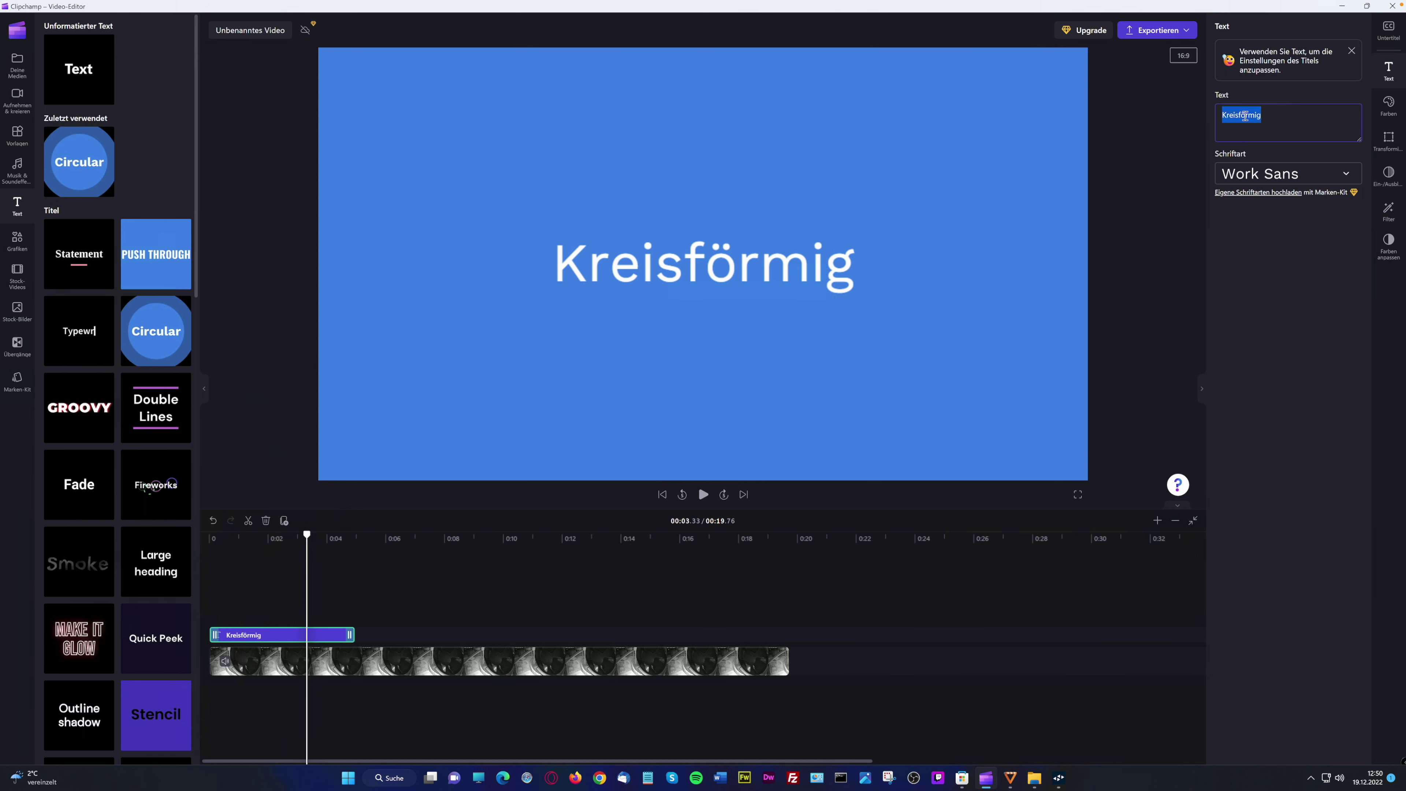
text(Mein)
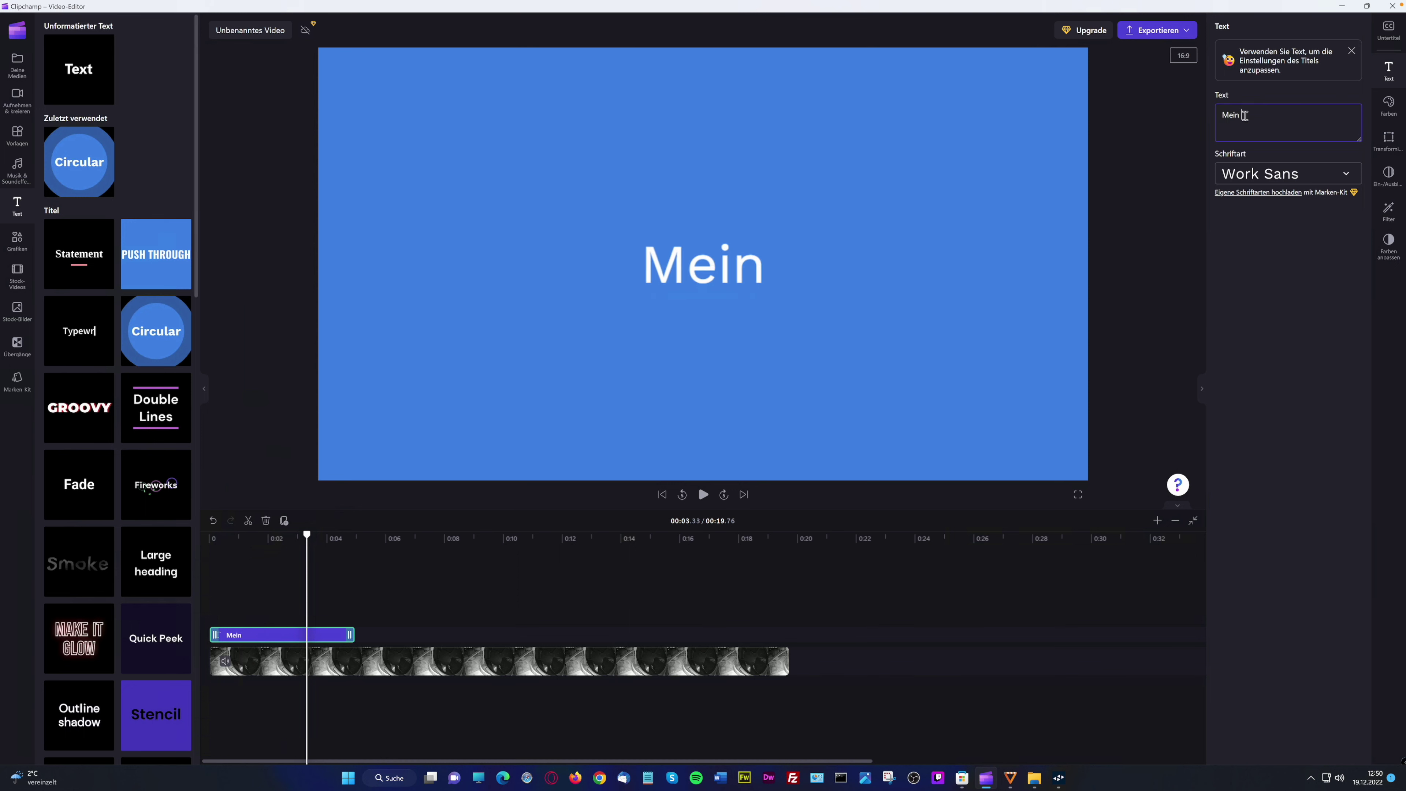
text( toller Hamster xD)
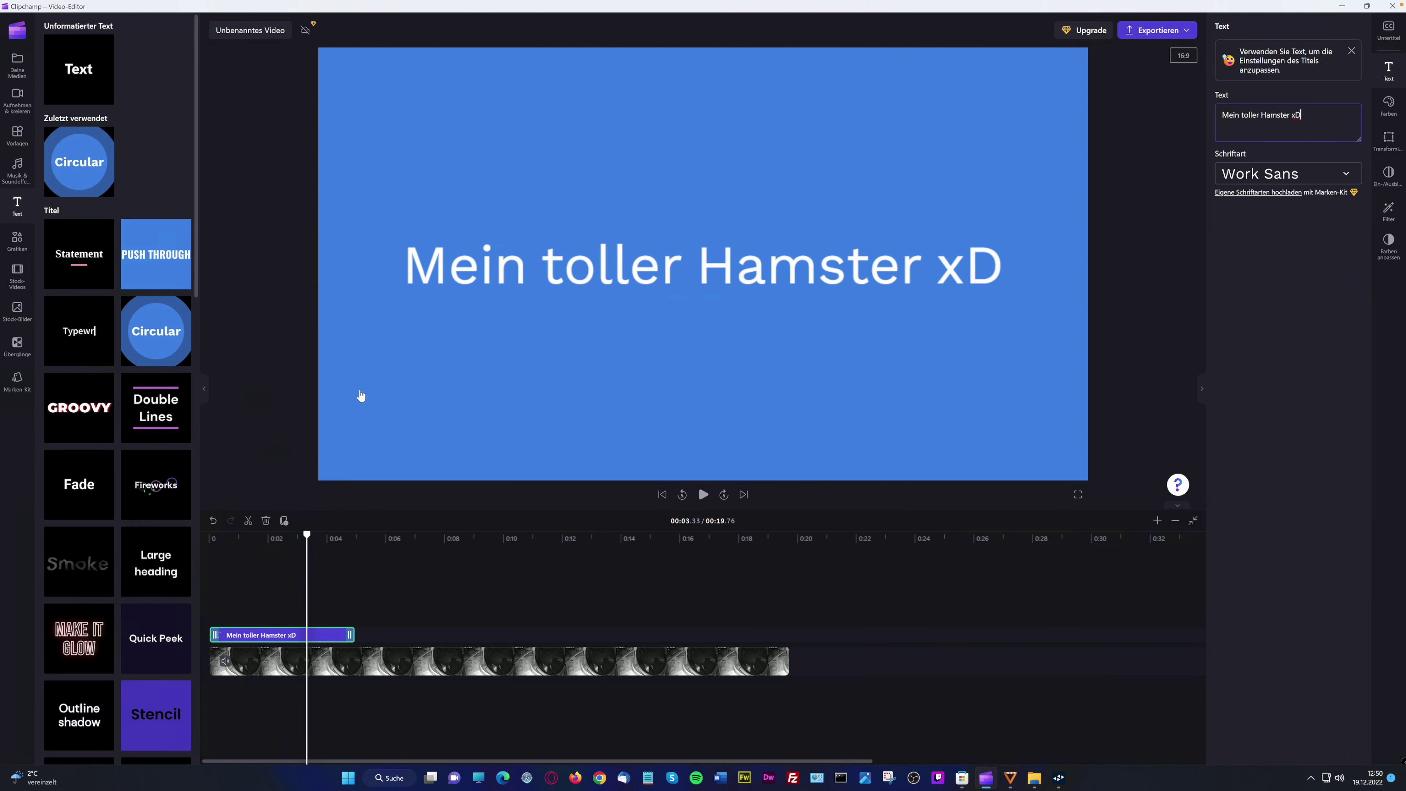
Preview the opening seconds from the very start of the video
click(256, 588)
click(216, 585)
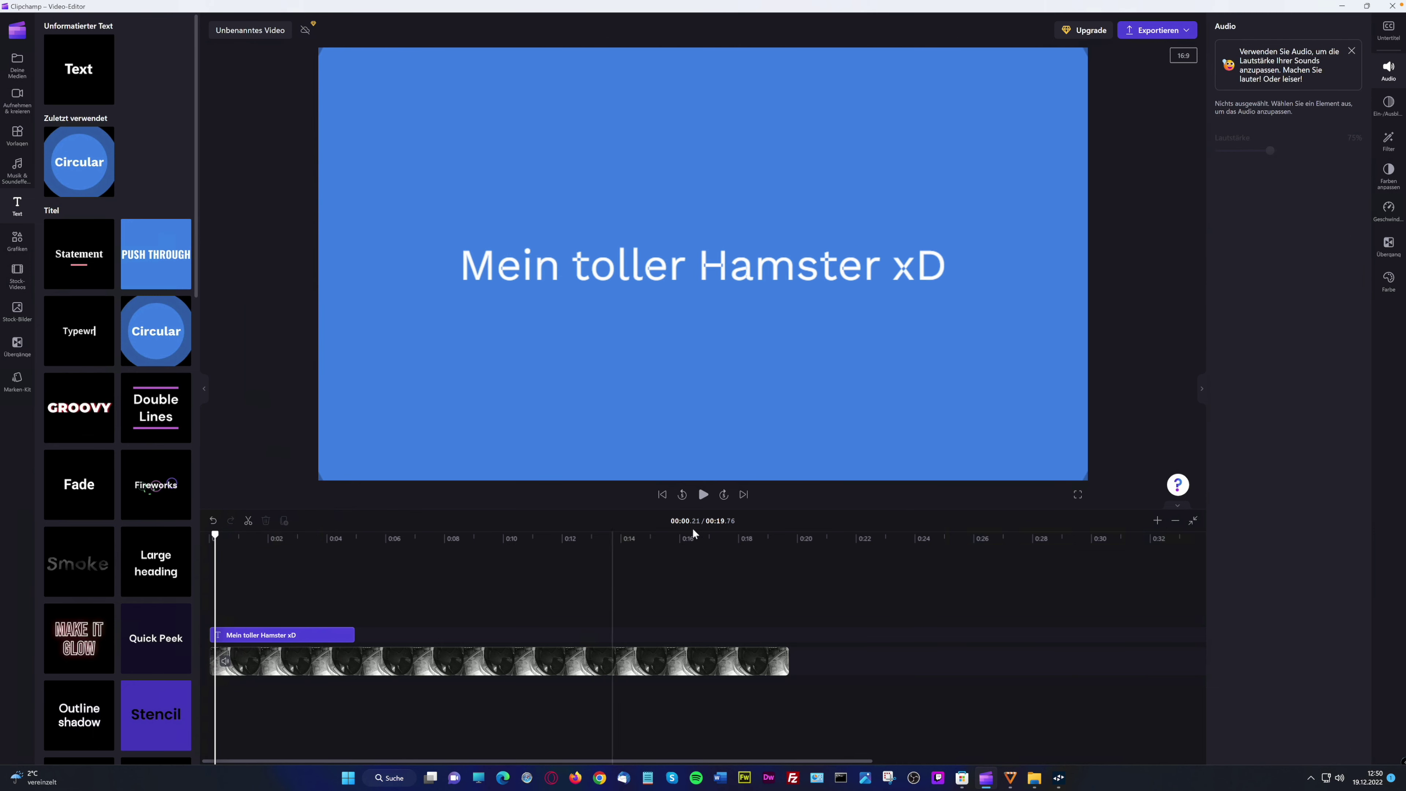
click(703, 495)
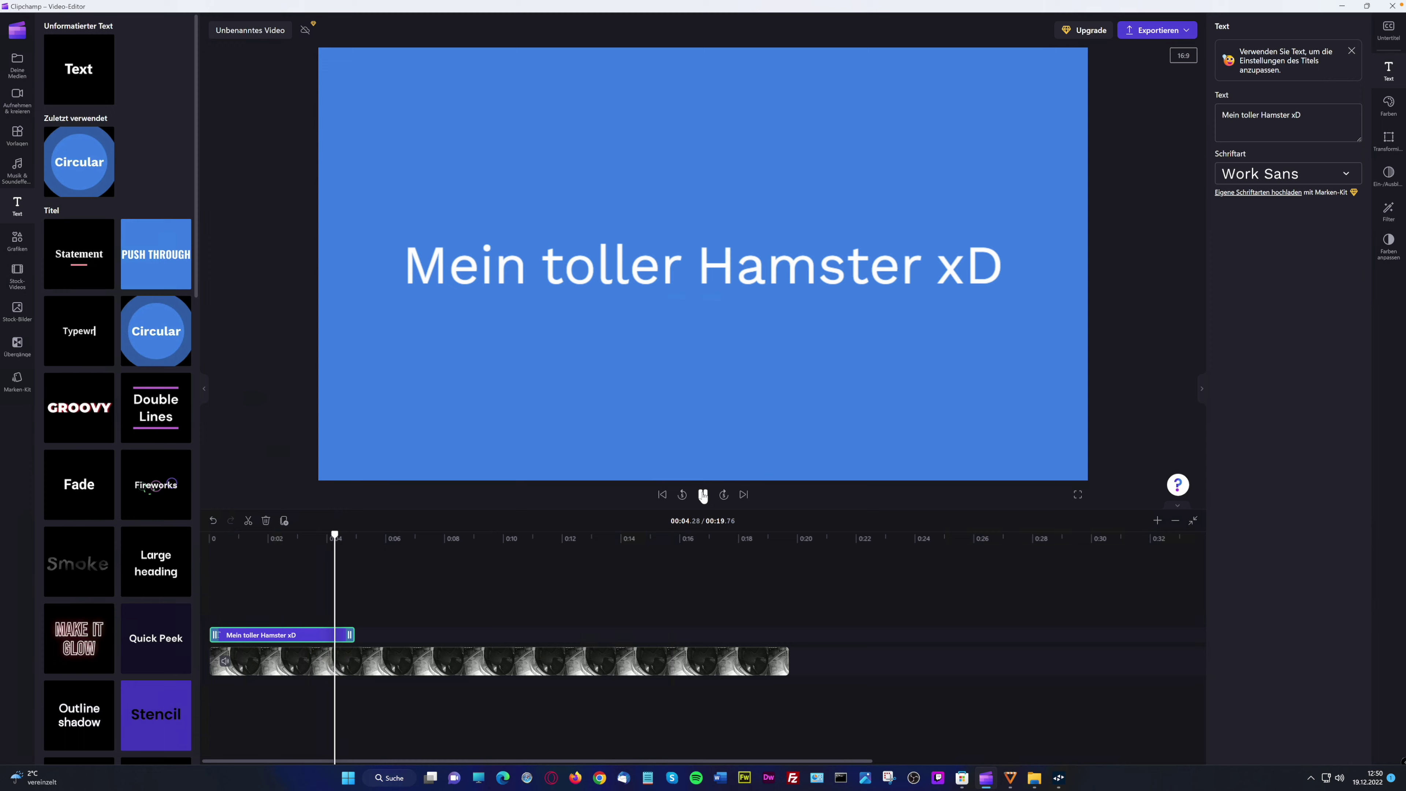
click(703, 494)
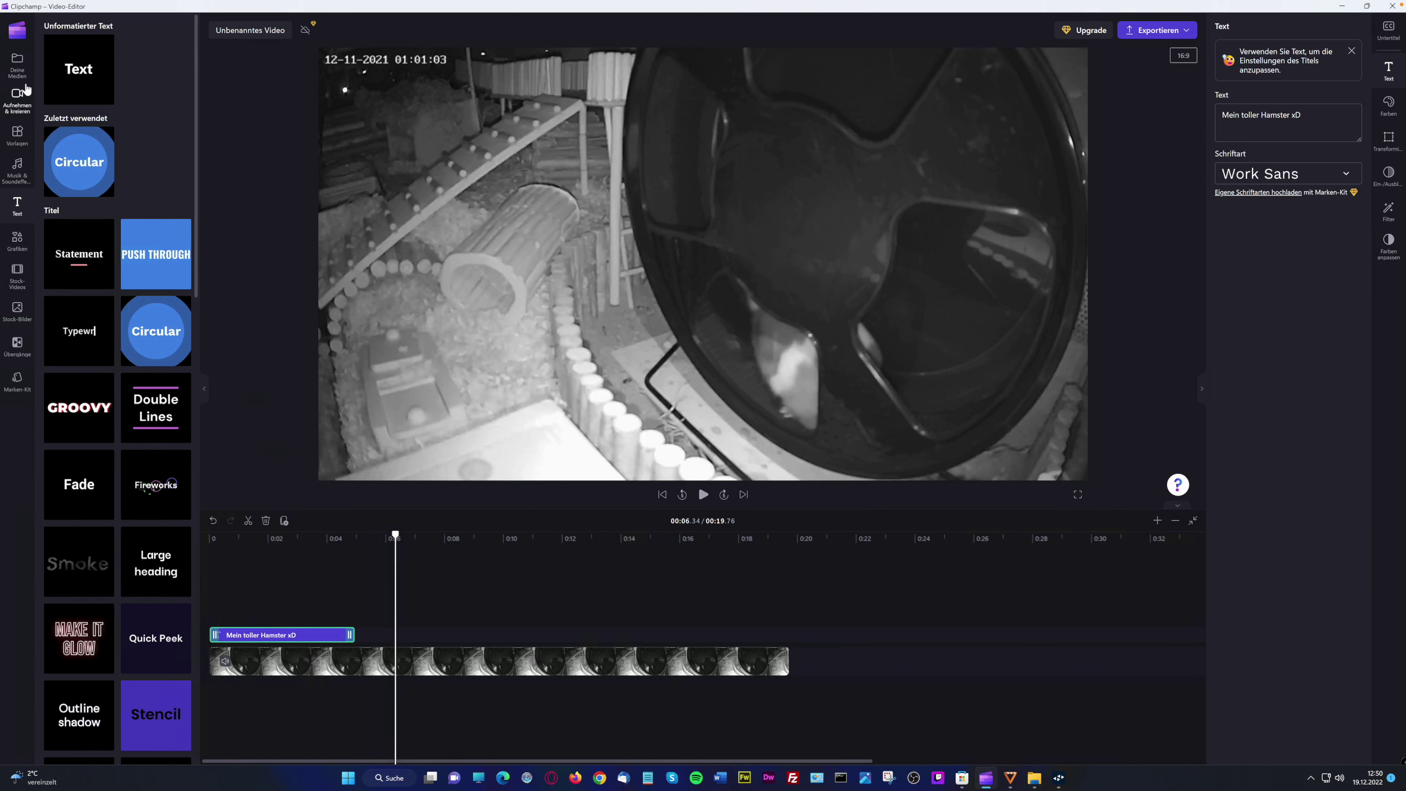
Add the yellow swirl shape and shrink it into the frame's lower-left corner
click(17, 241)
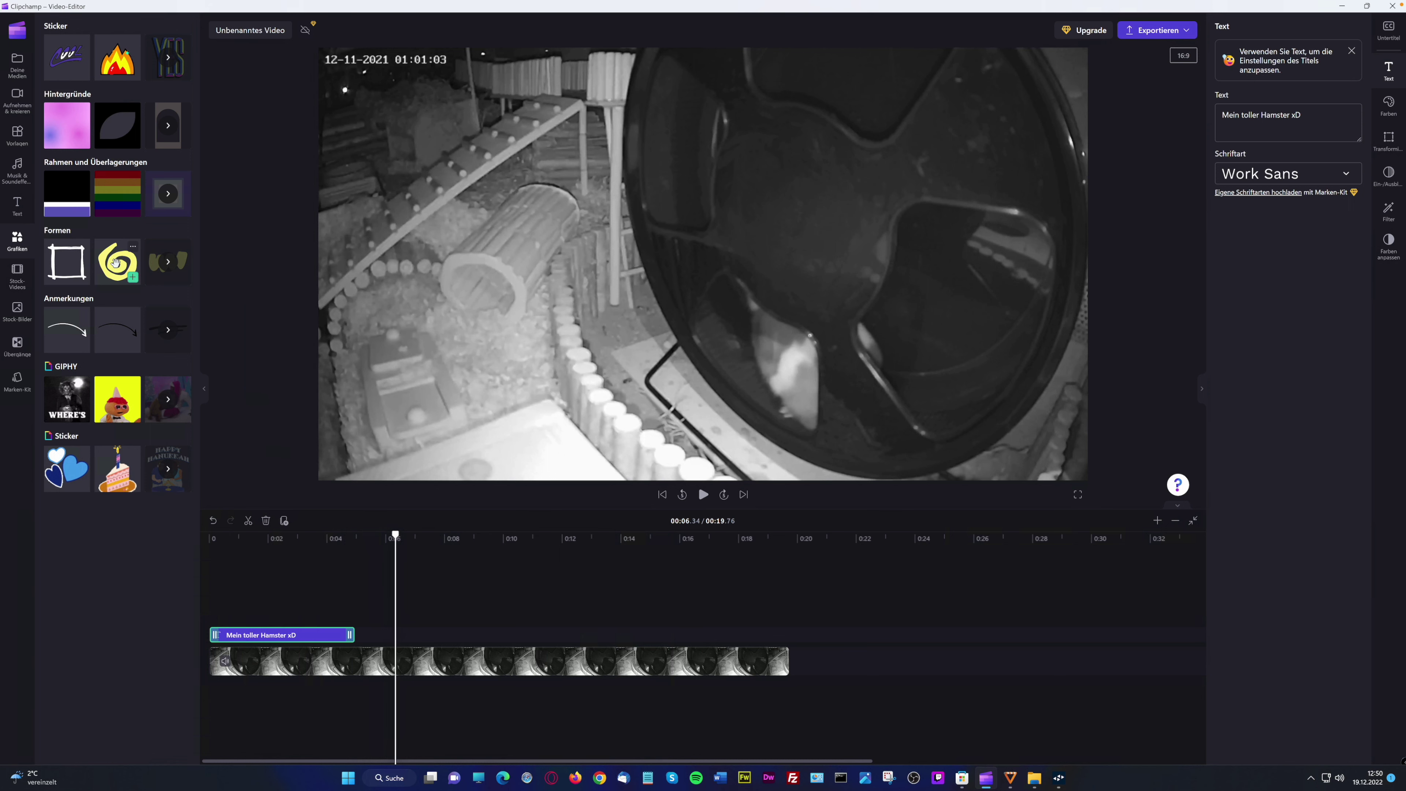
mouse_move(115, 263)
mouse_down()
mouse_move(421, 614)
mouse_move(289, 597)
mouse_up()
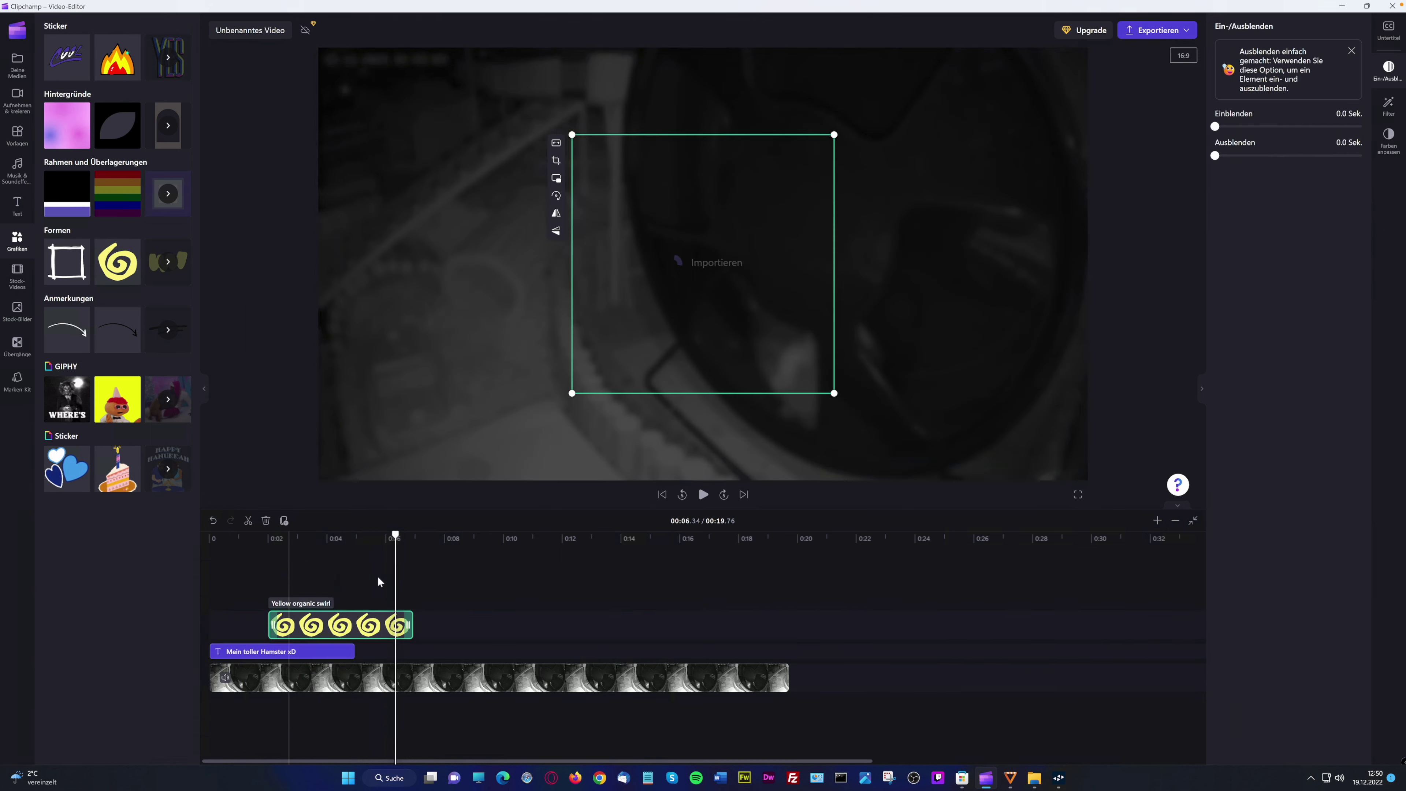
drag(694, 291, 468, 377)
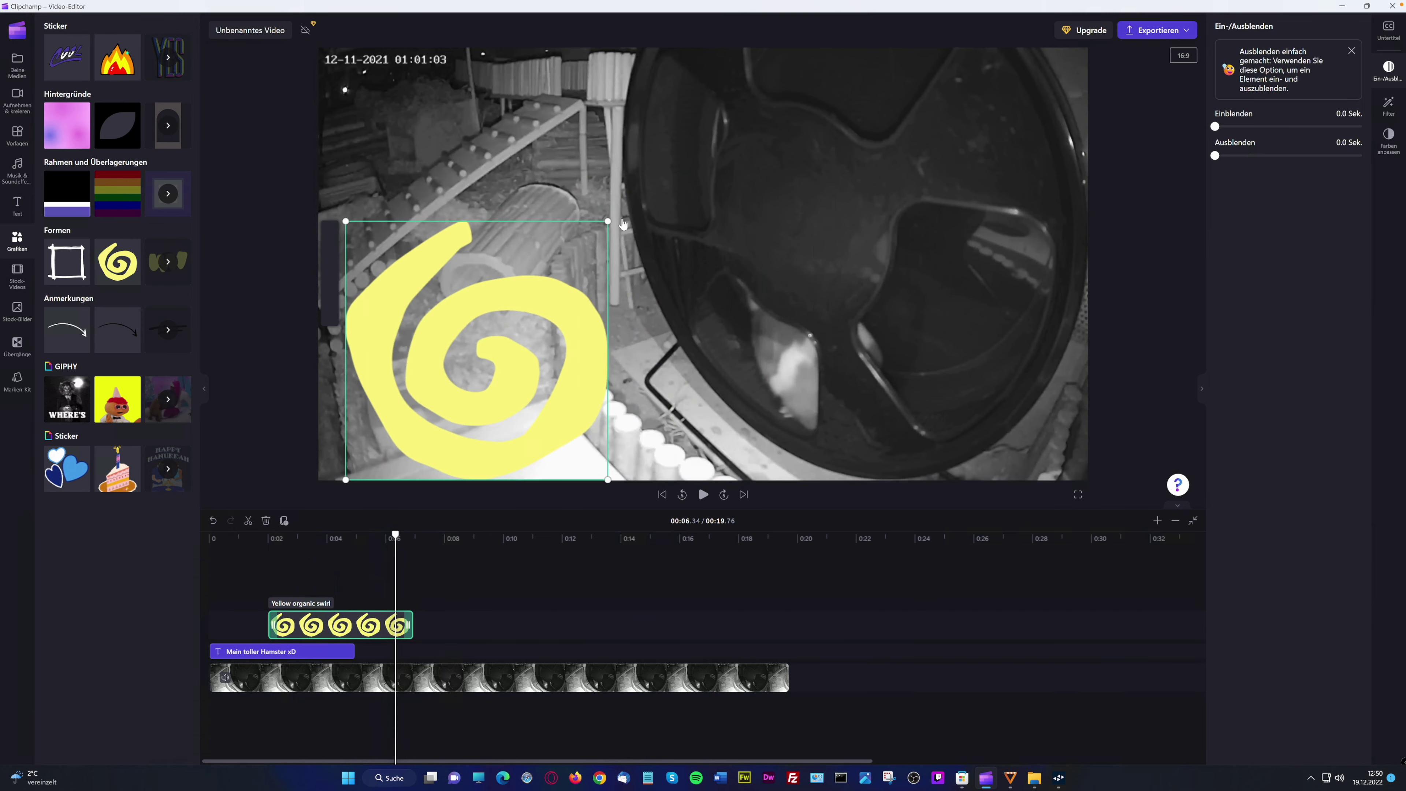
drag(607, 223, 456, 371)
drag(403, 414, 383, 401)
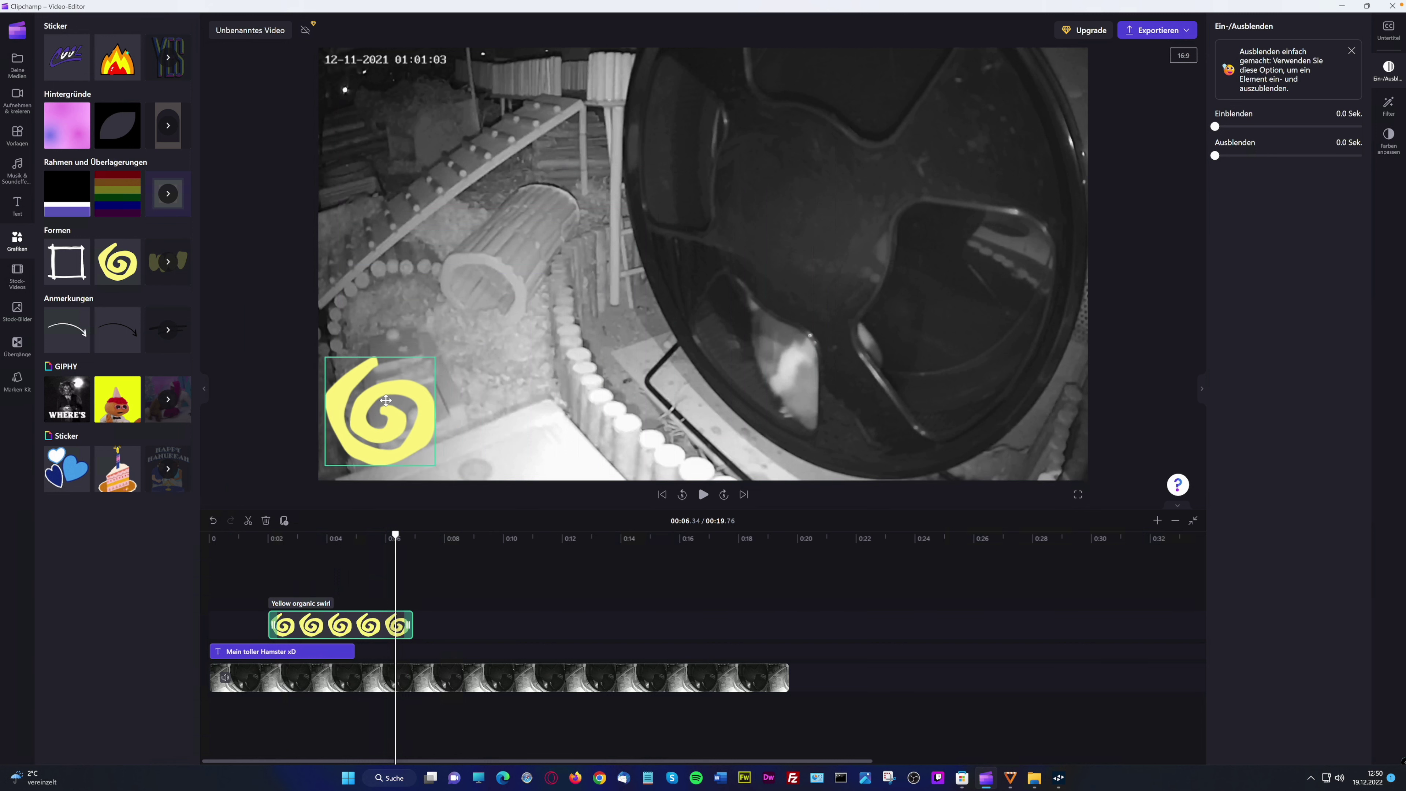
drag(436, 358, 382, 447)
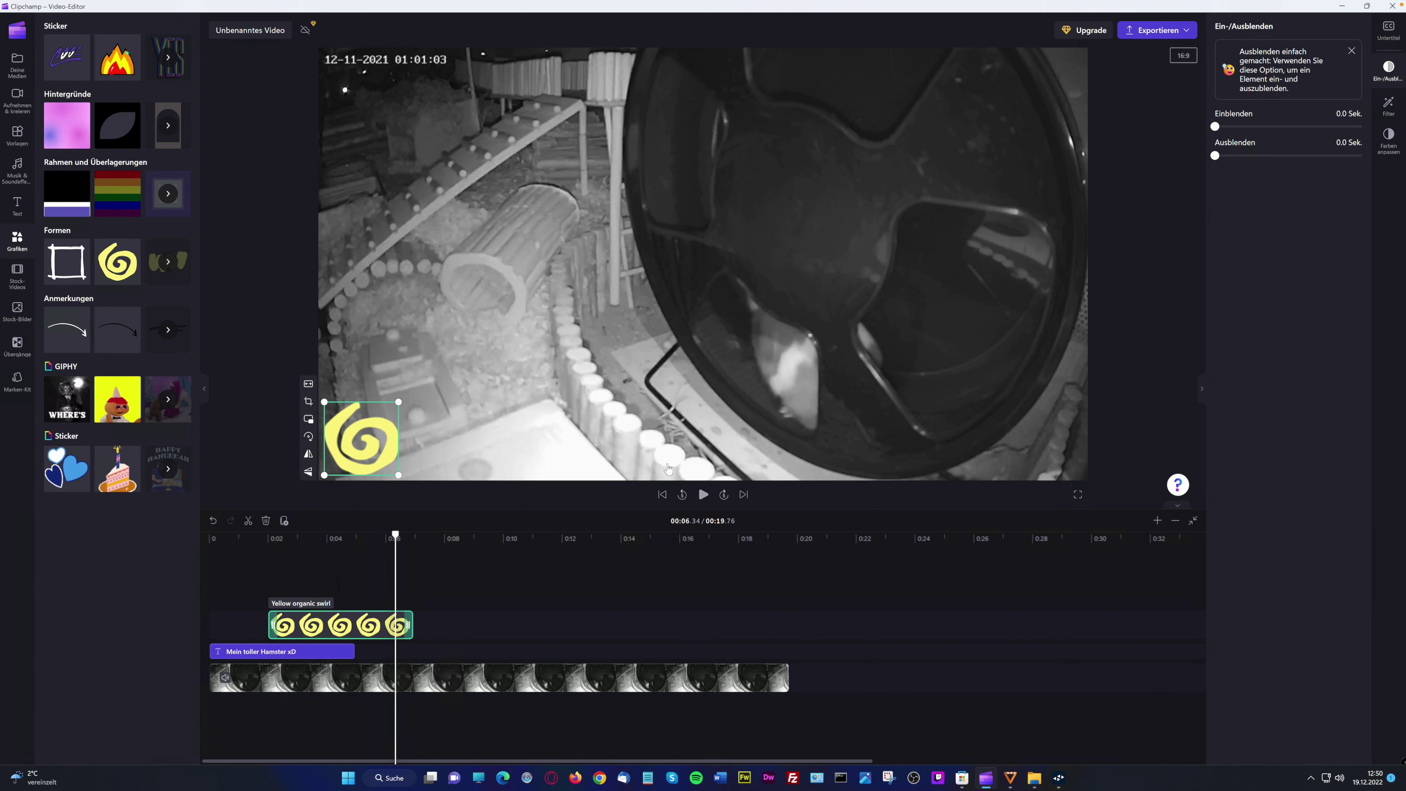
Play from about 0:02 to check the swirl
click(305, 576)
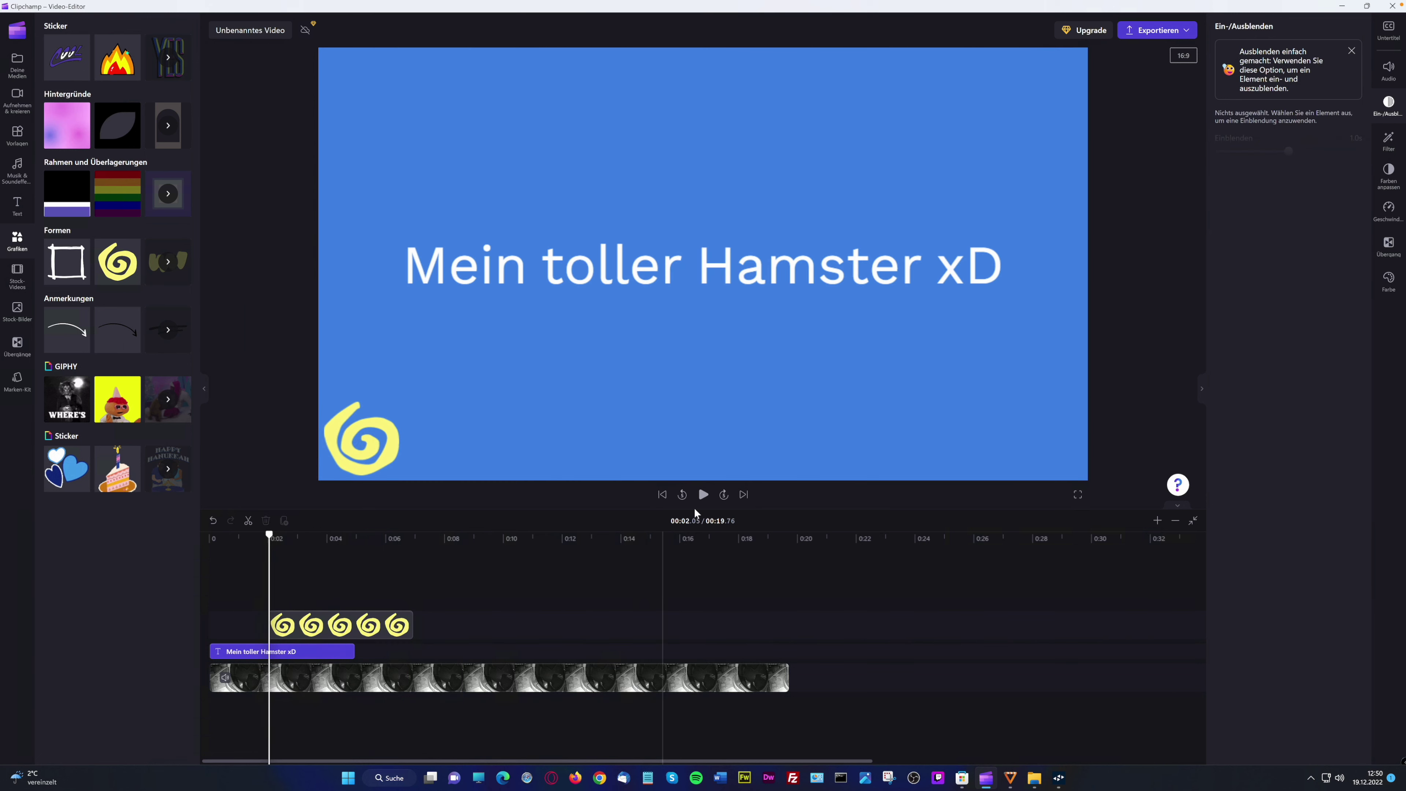
click(701, 495)
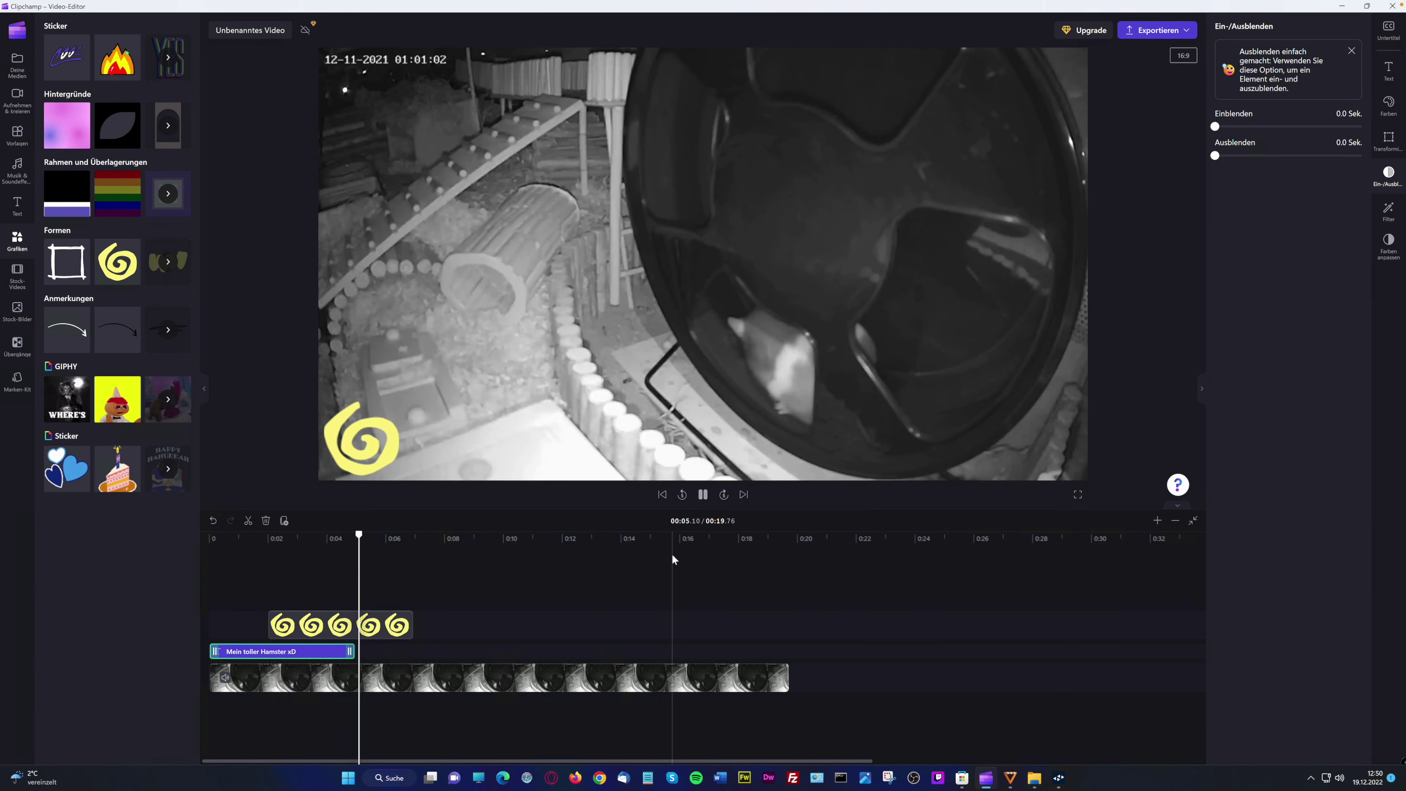
click(703, 495)
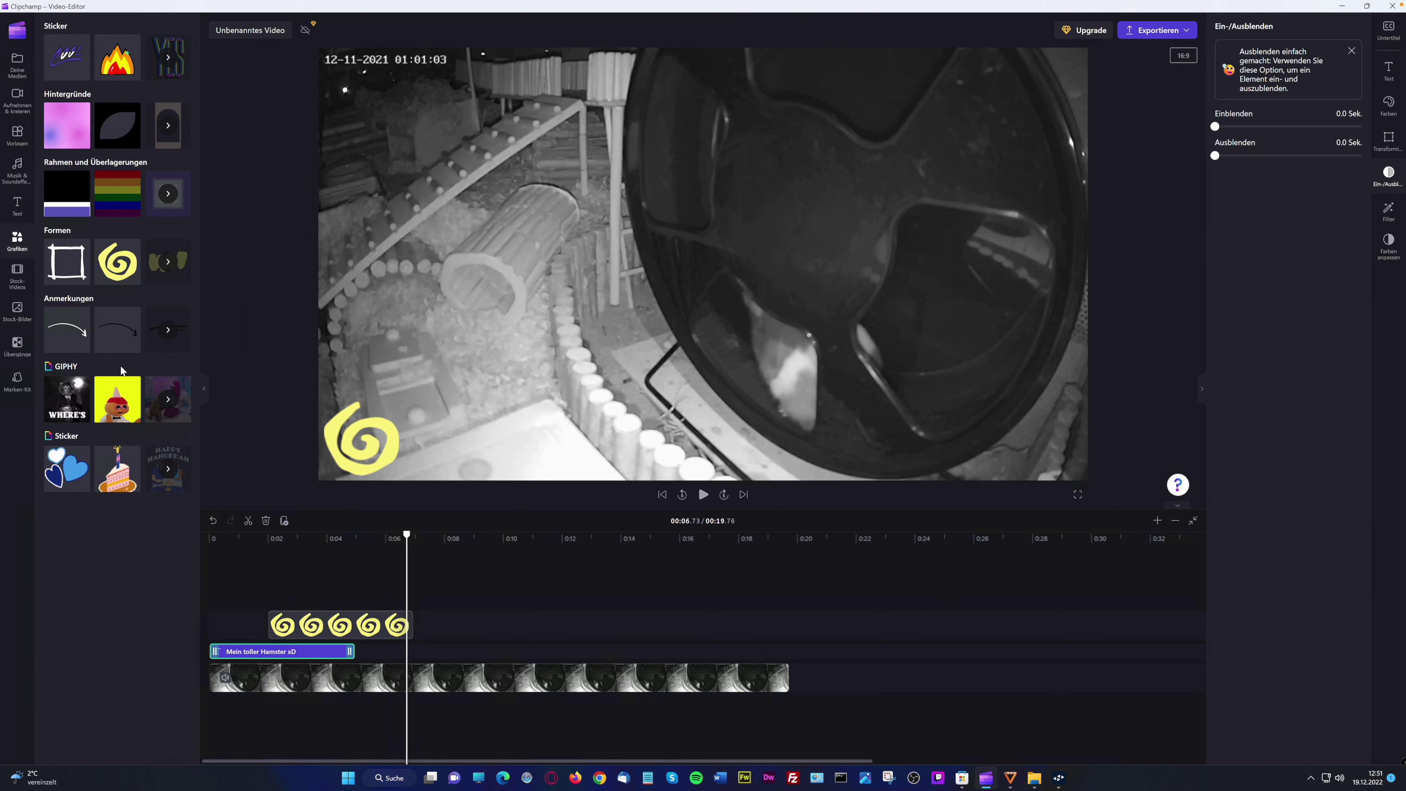
Add the birthday GIF starting near 0:02 and delete the swirl clip
mouse_move(124, 406)
drag(123, 404, 443, 448)
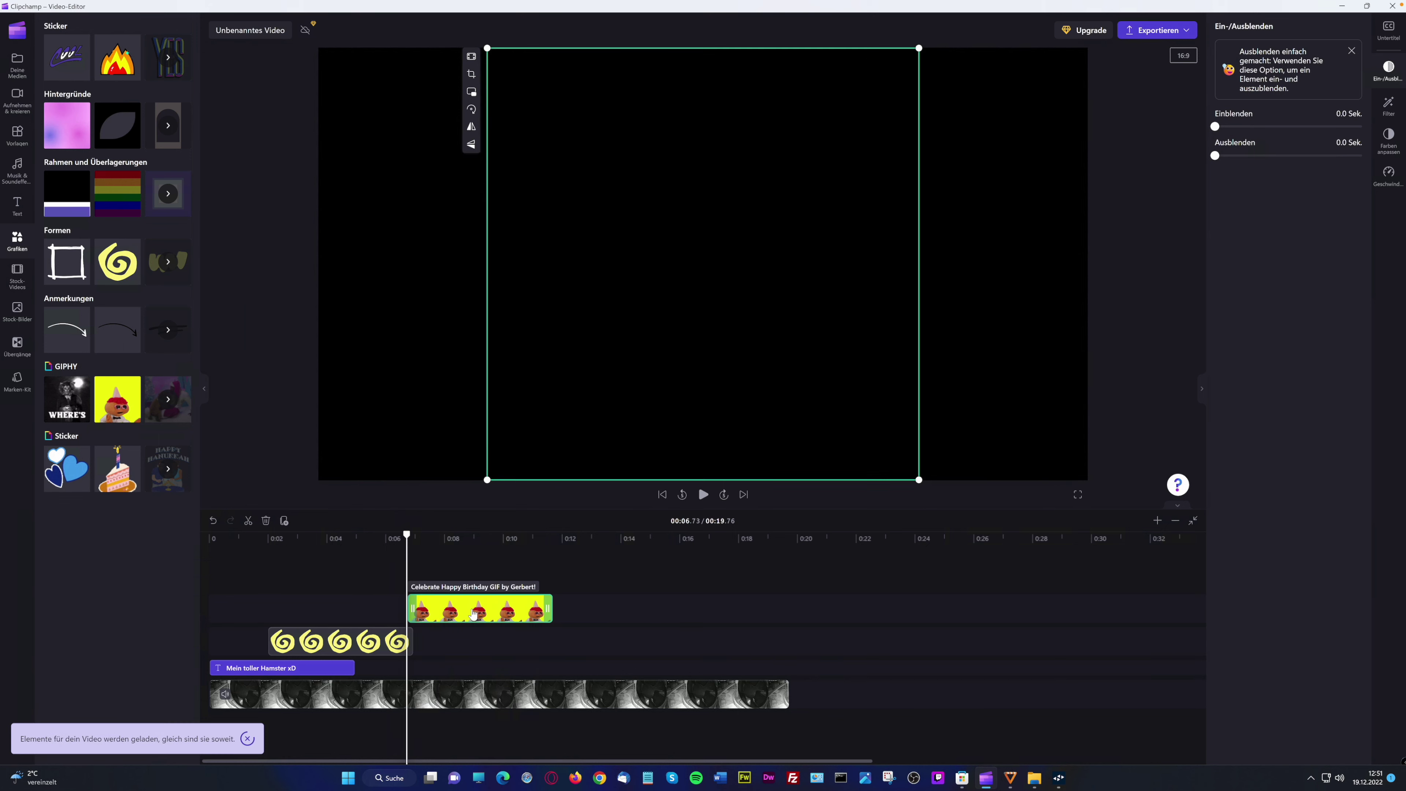
drag(404, 610, 269, 609)
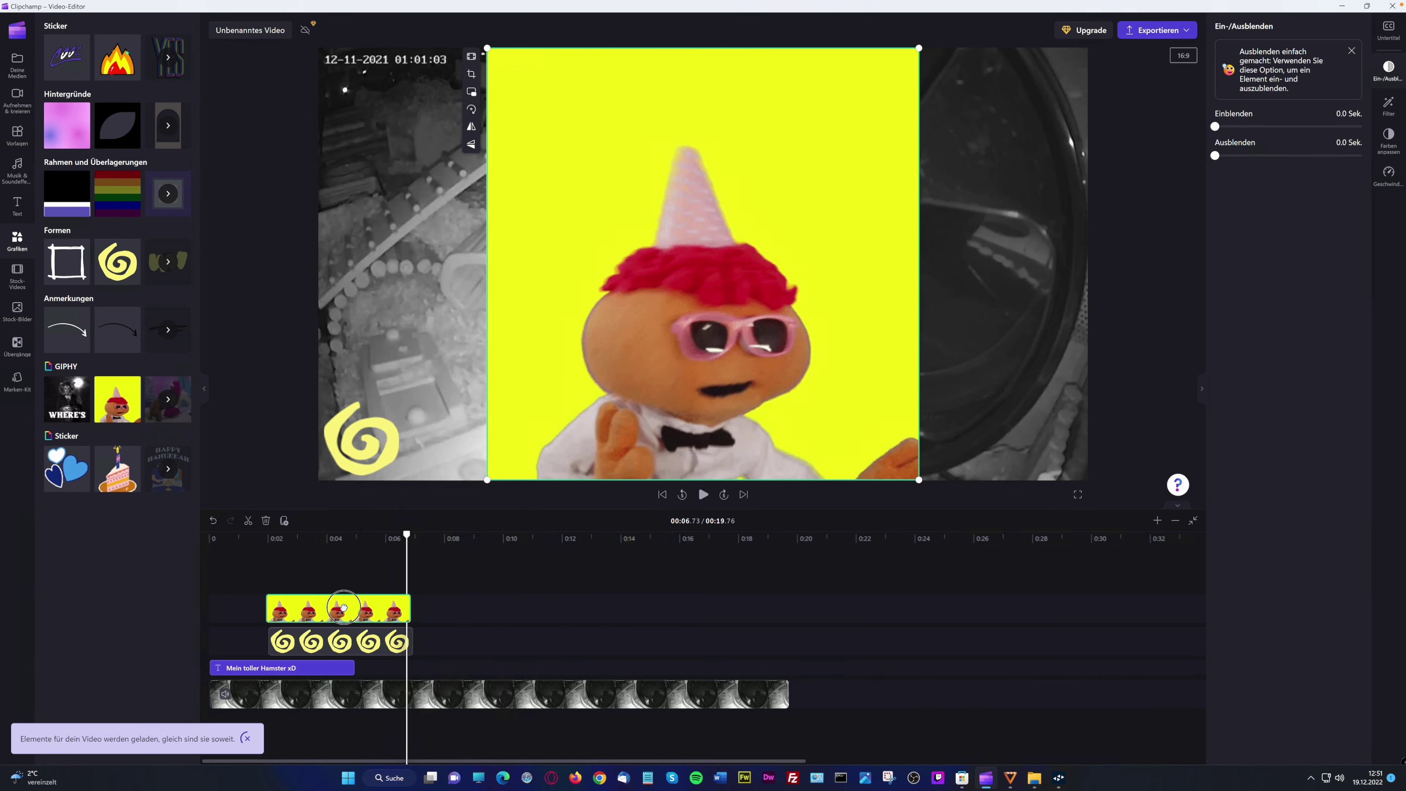
click(355, 649)
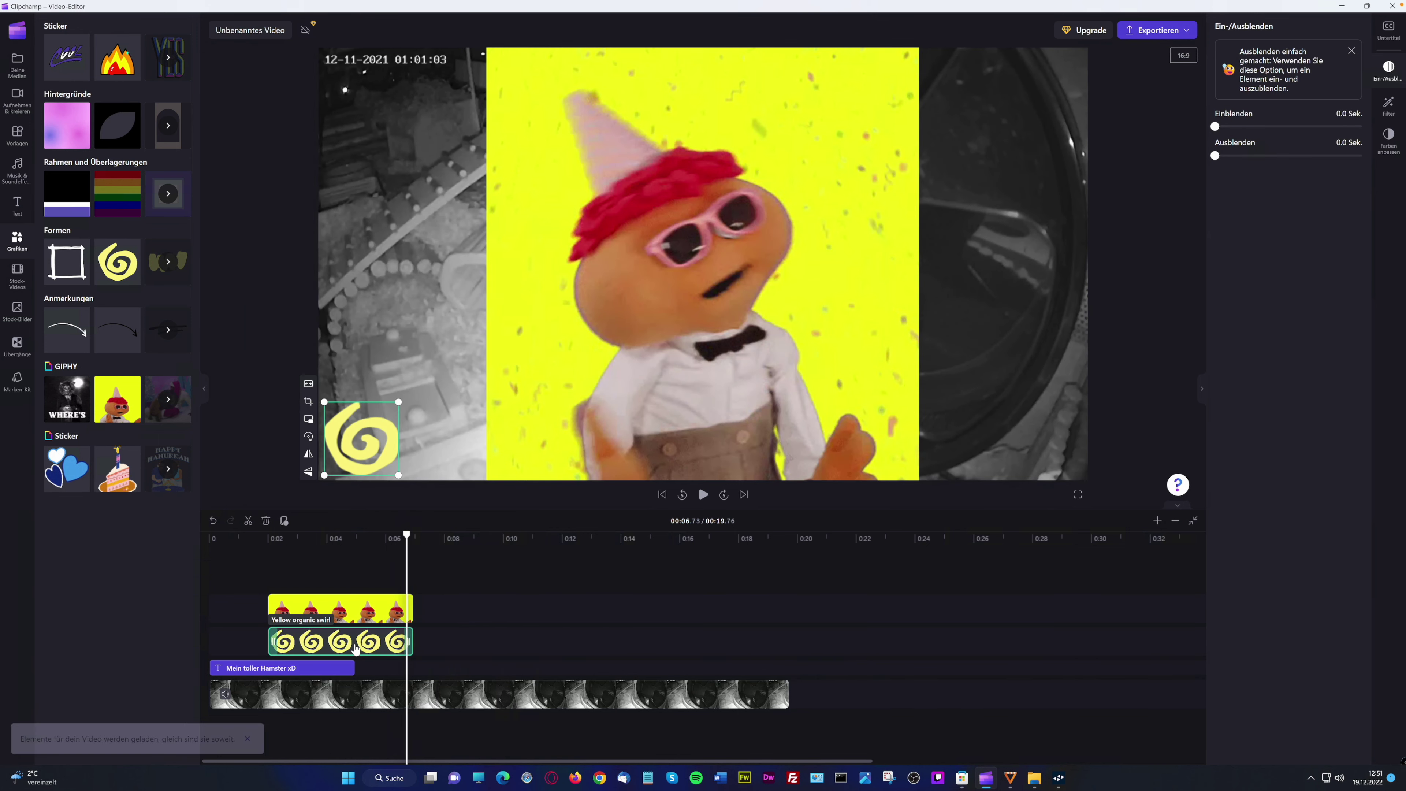
key(Delete)
Shrink the birthday GIF onto the frame's left side and preview it
click(336, 628)
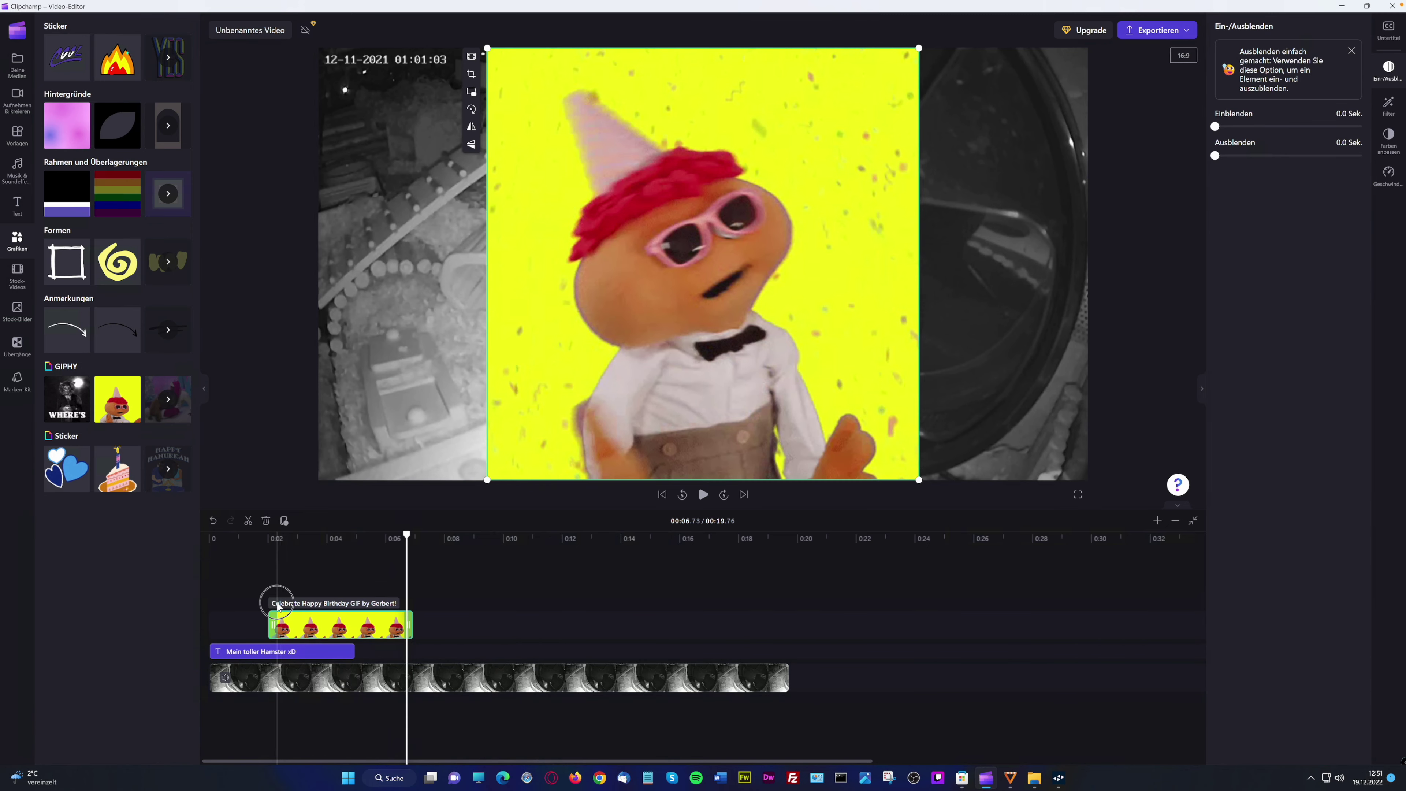
click(277, 606)
click(324, 631)
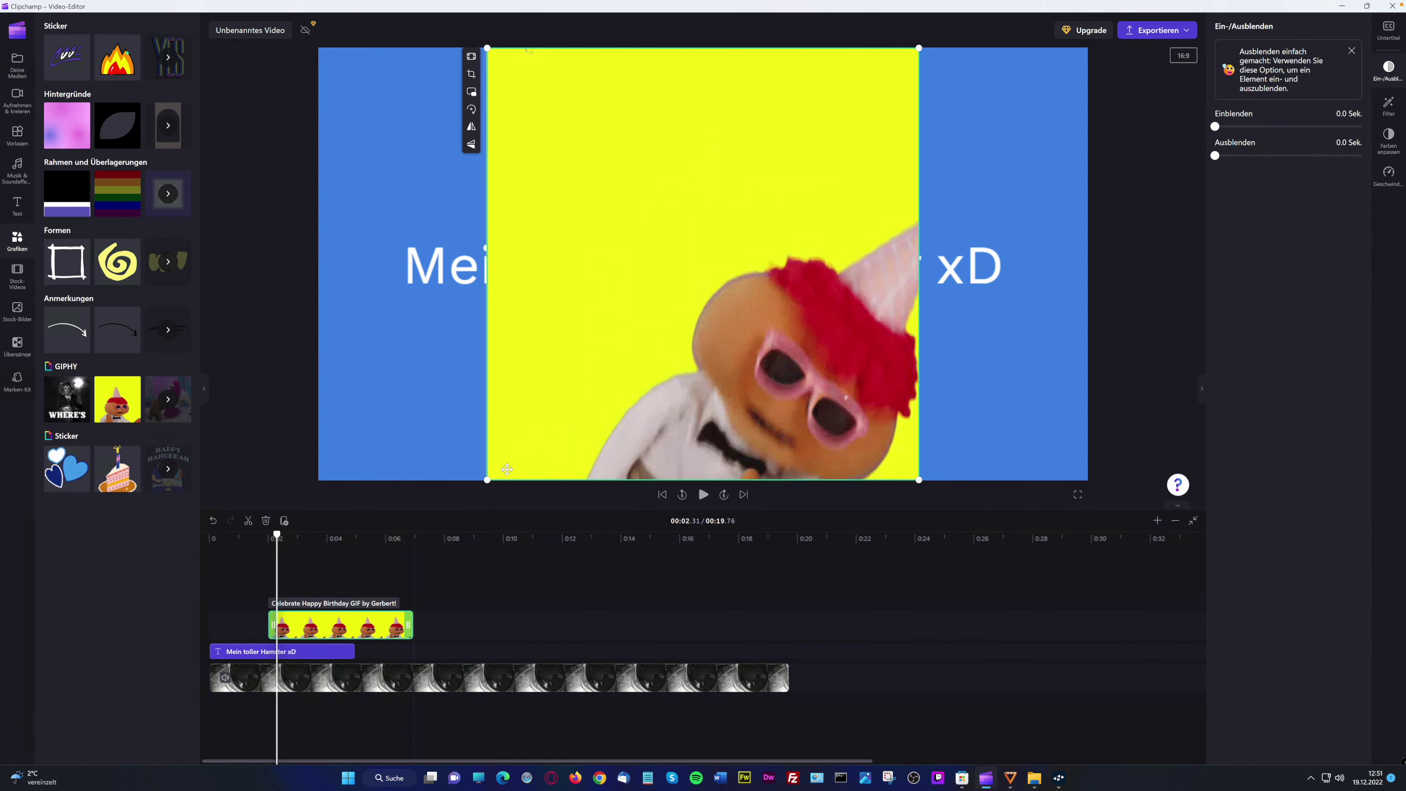
drag(487, 481, 469, 404)
click(704, 495)
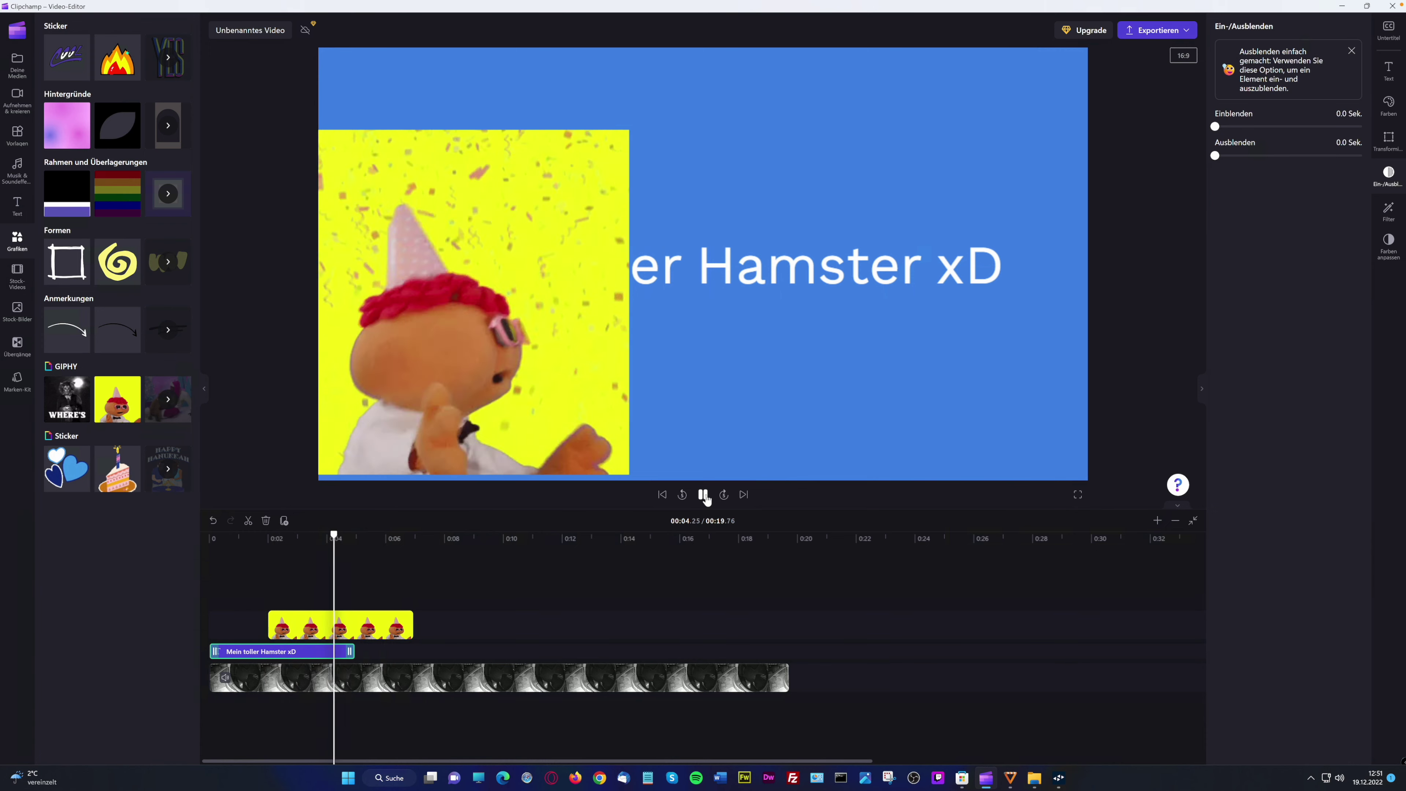
key(space)
Try the GIF below the video track, restore it above, and shift it to start near 0:04.5
drag(341, 626, 323, 718)
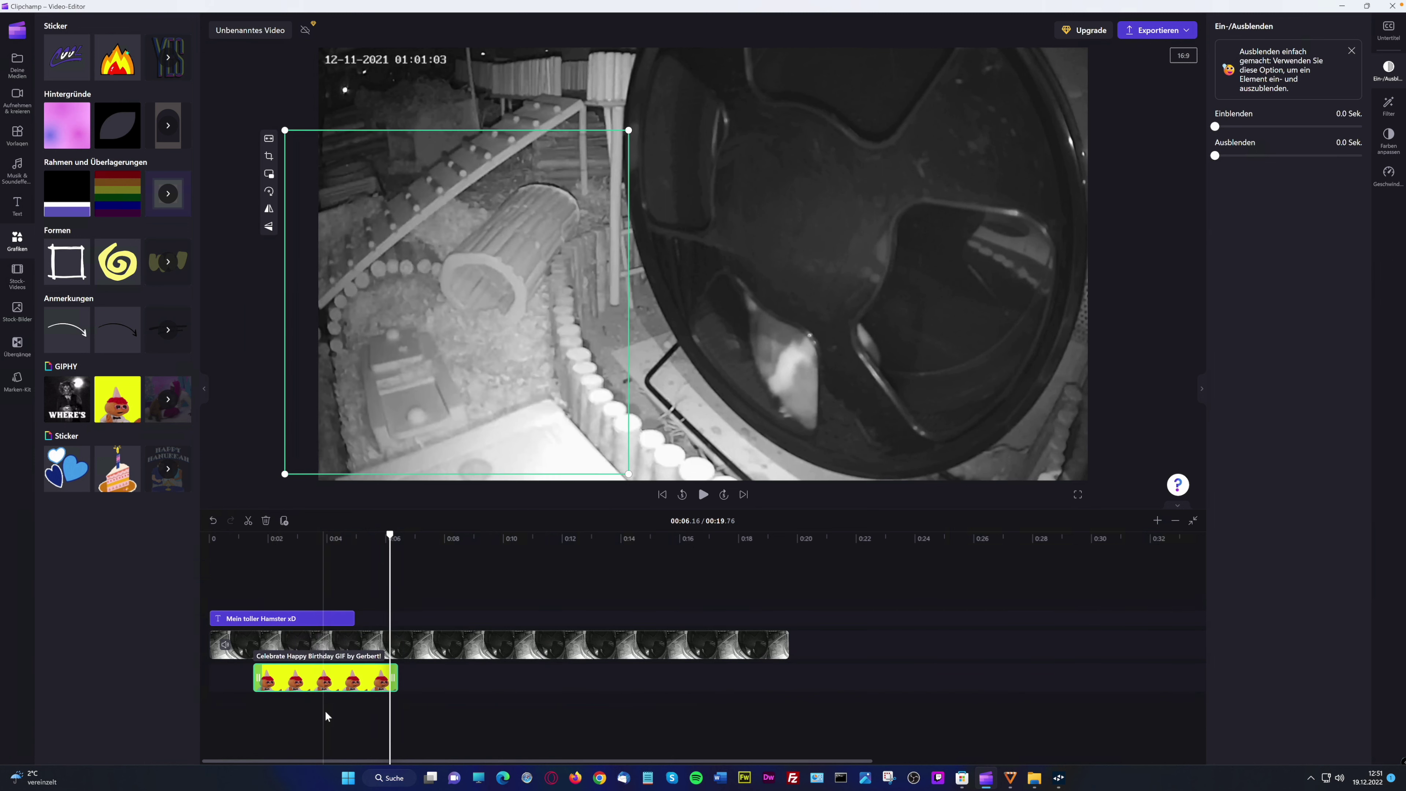
click(289, 578)
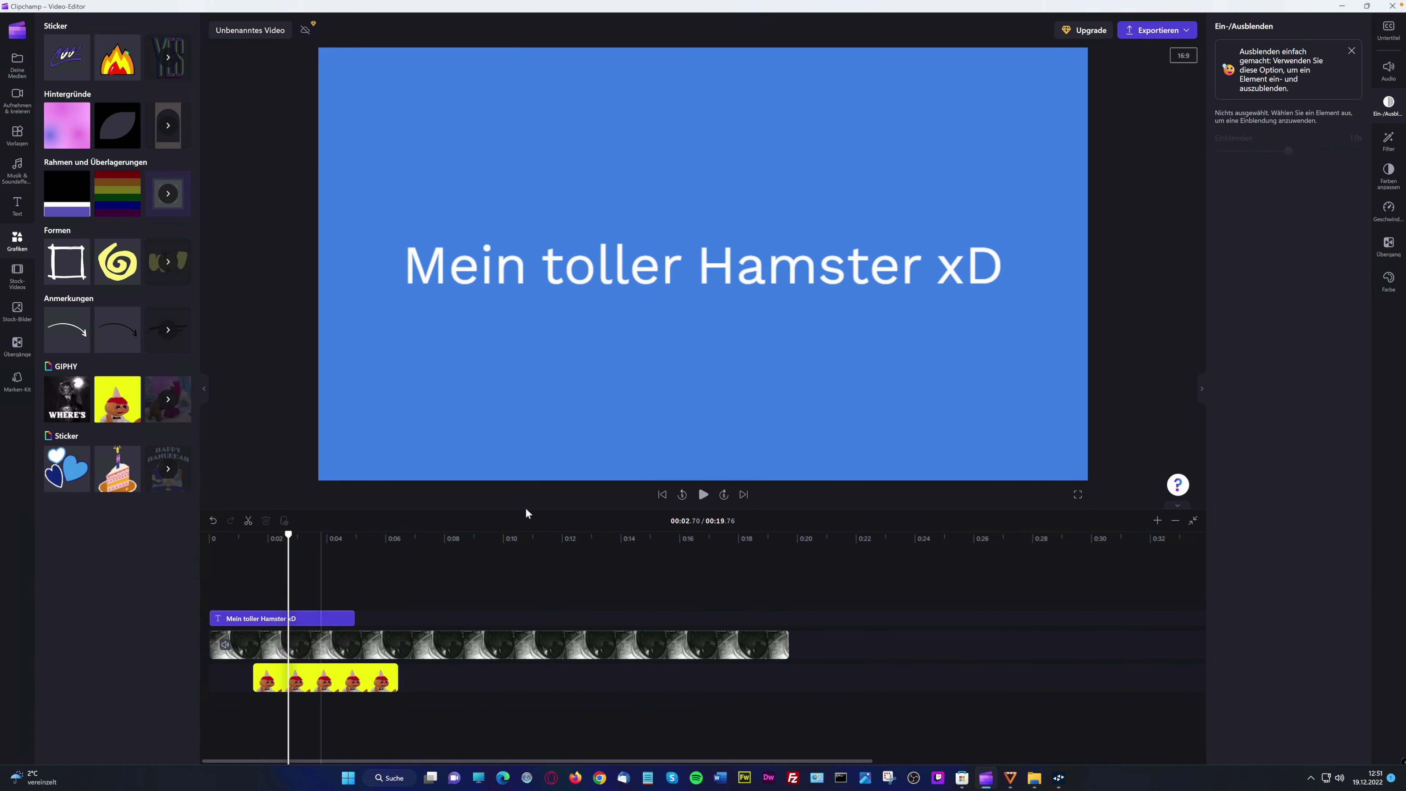
click(707, 498)
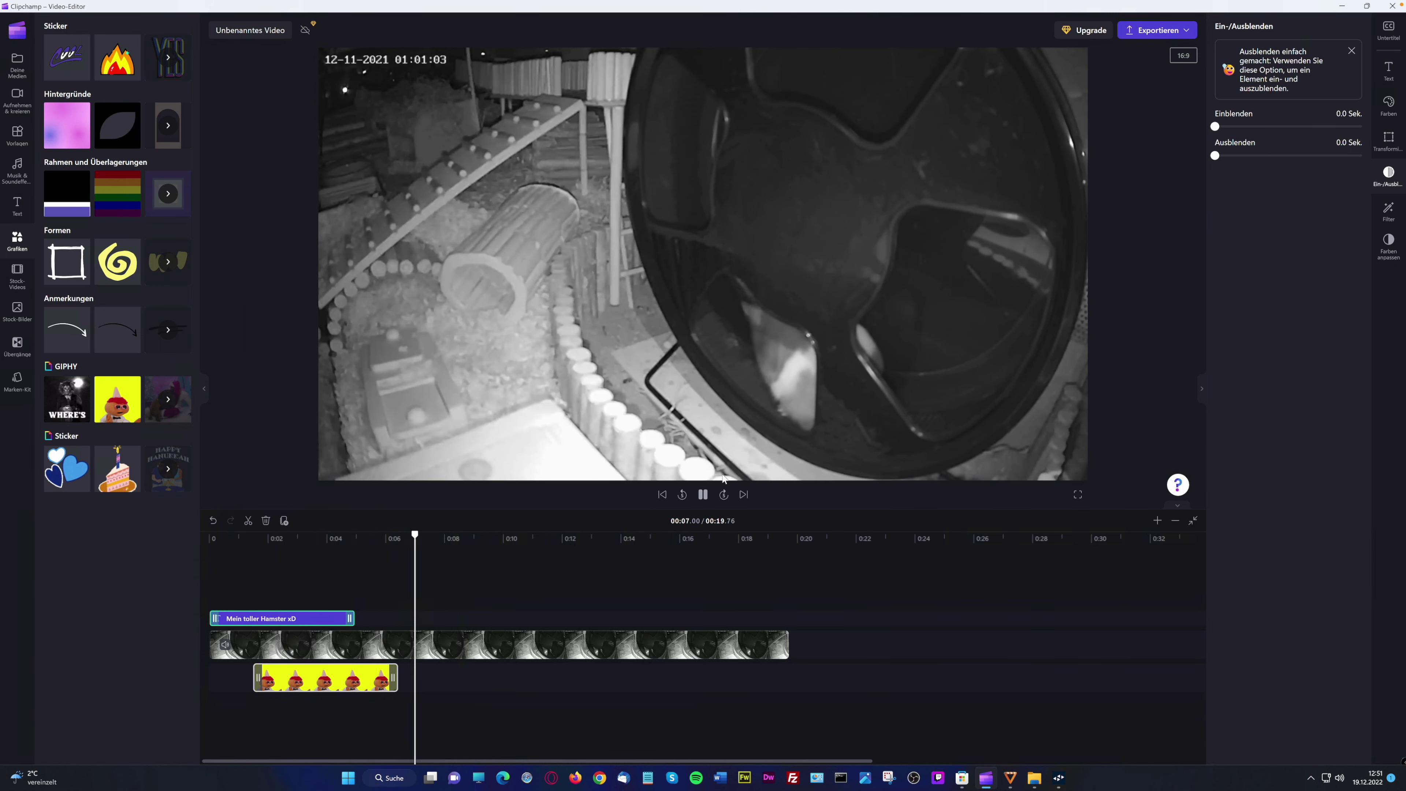
key(space)
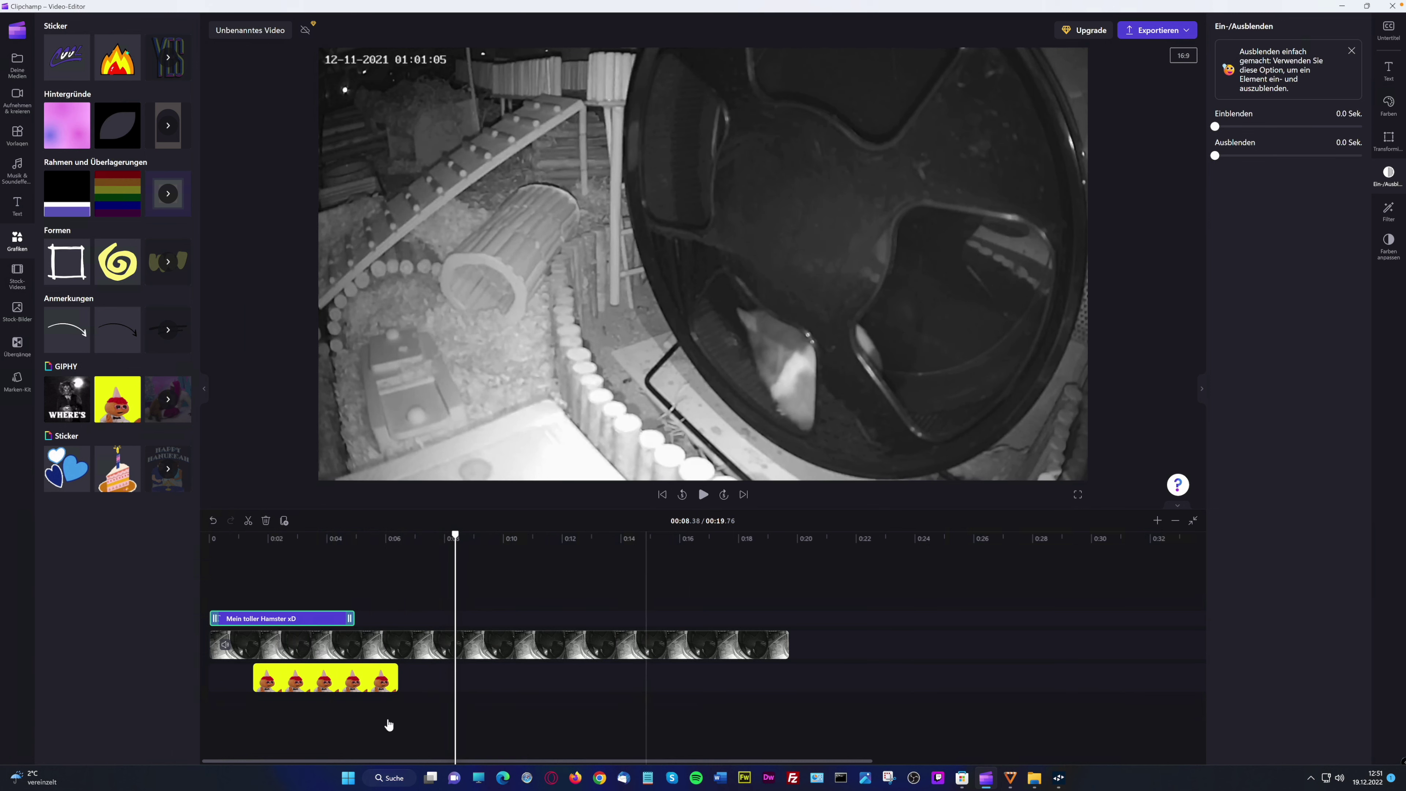
click(340, 662)
drag(340, 657, 341, 638)
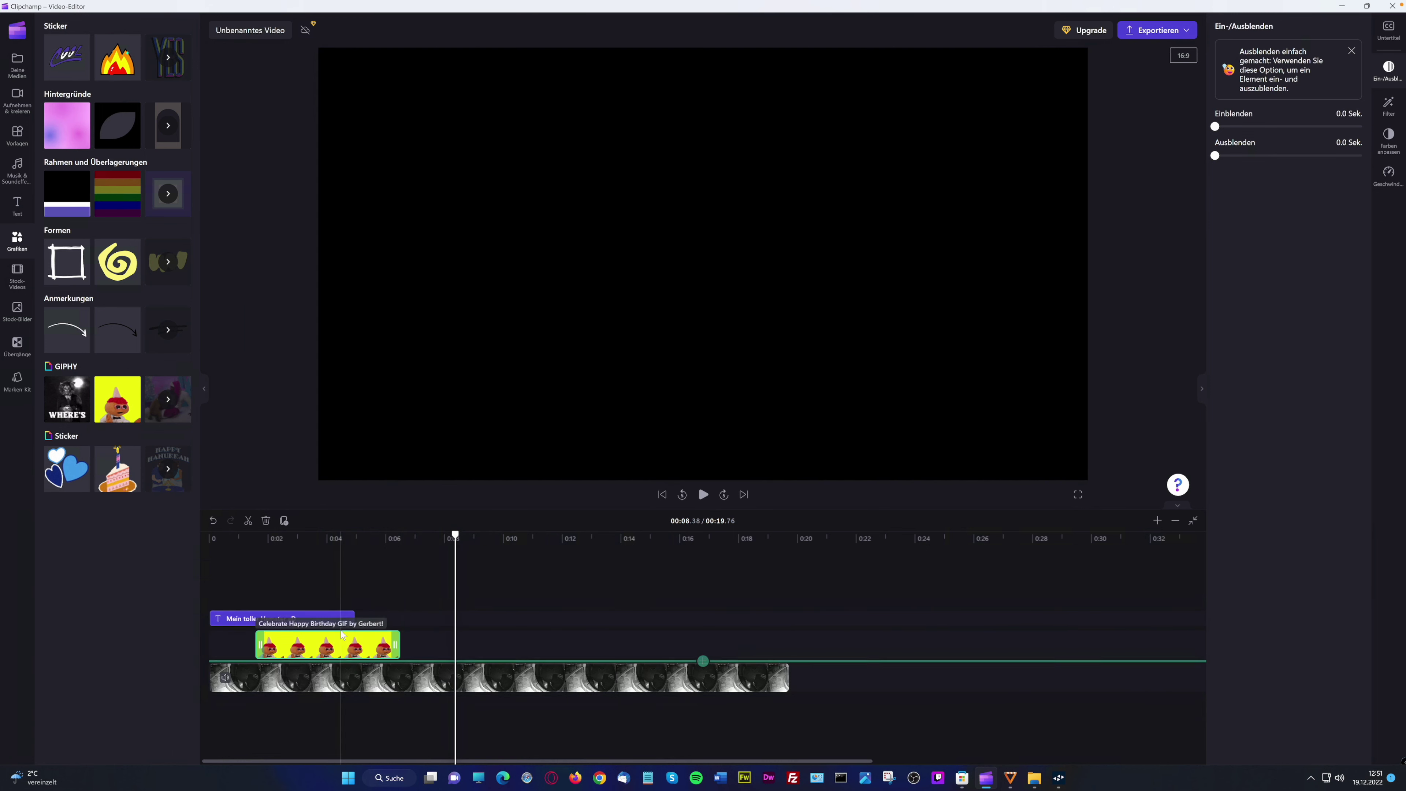
click(284, 581)
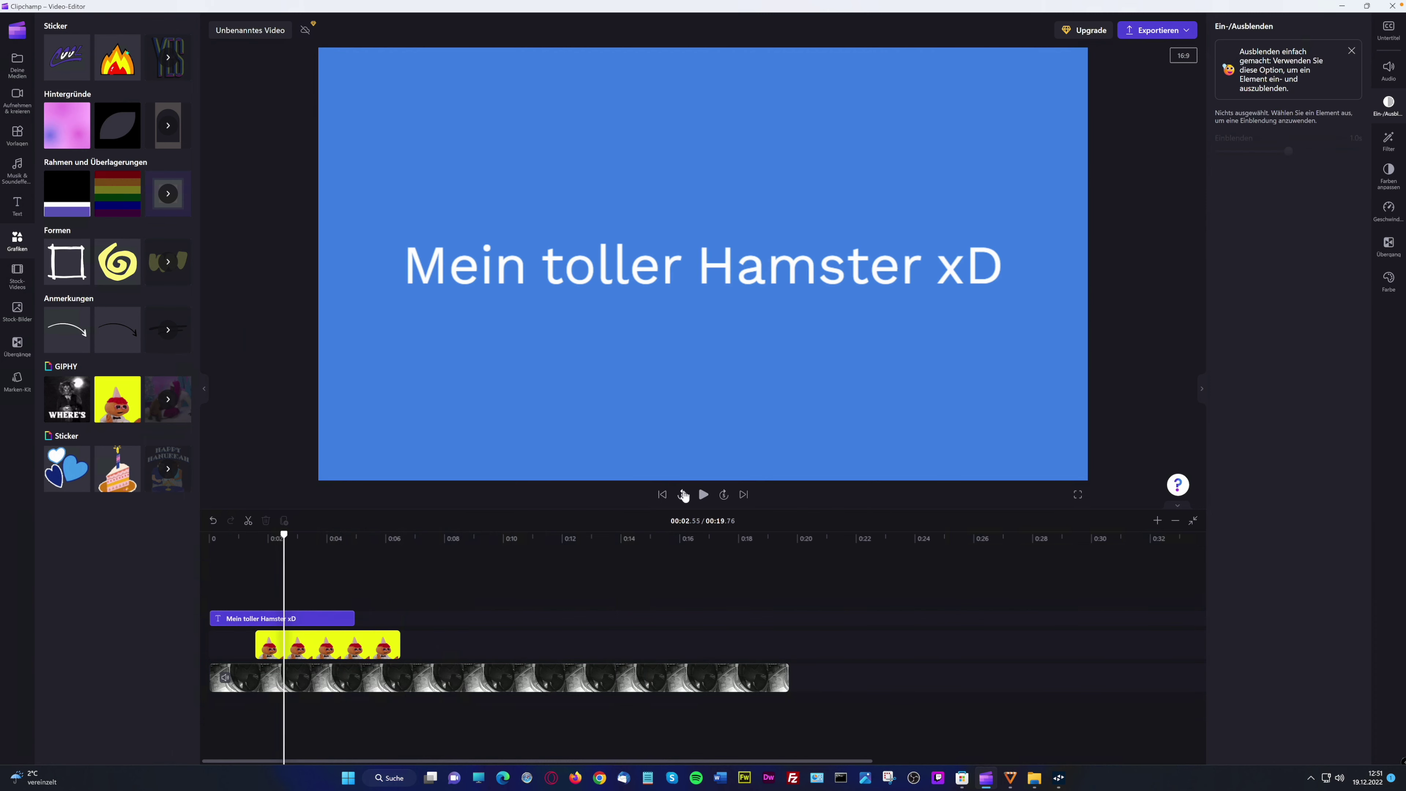
click(702, 495)
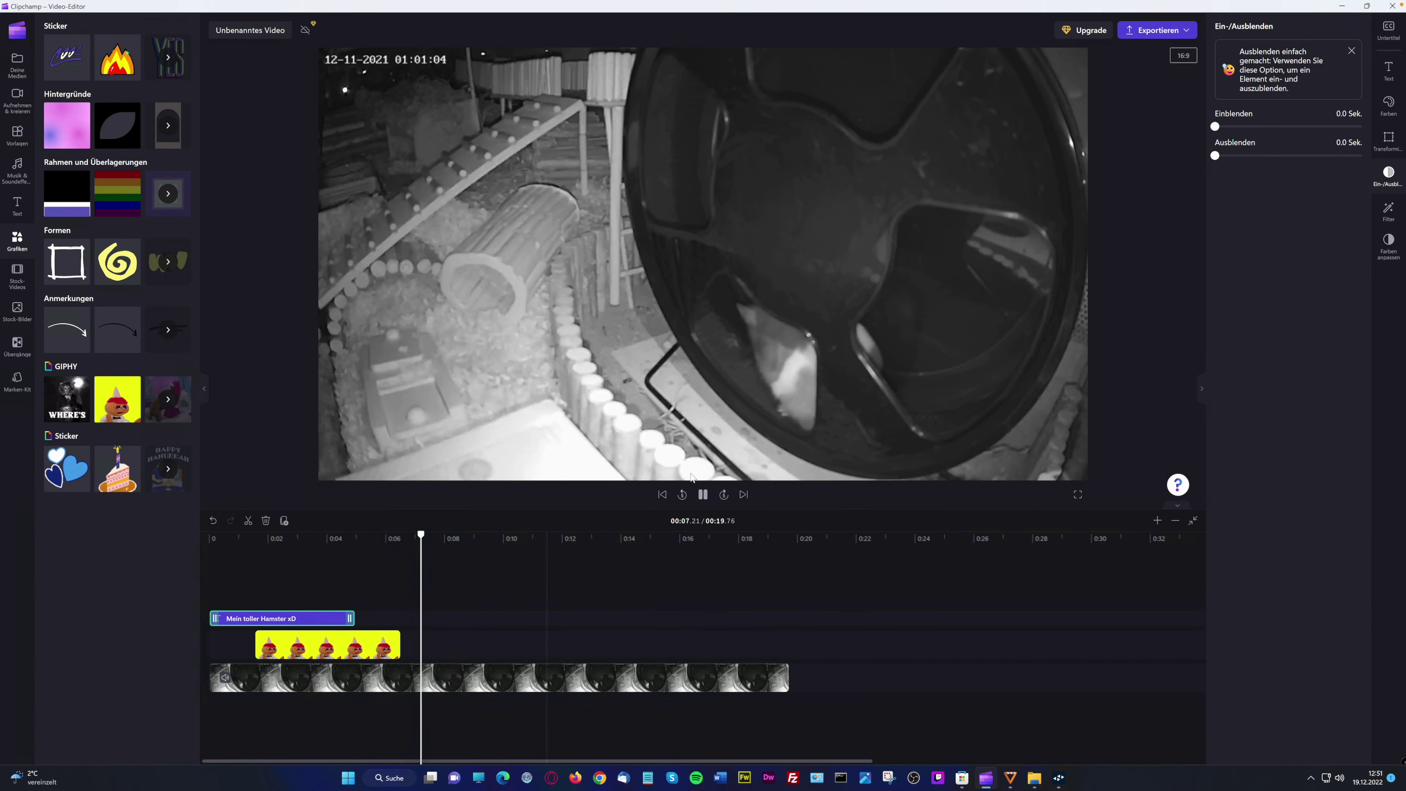
key(space)
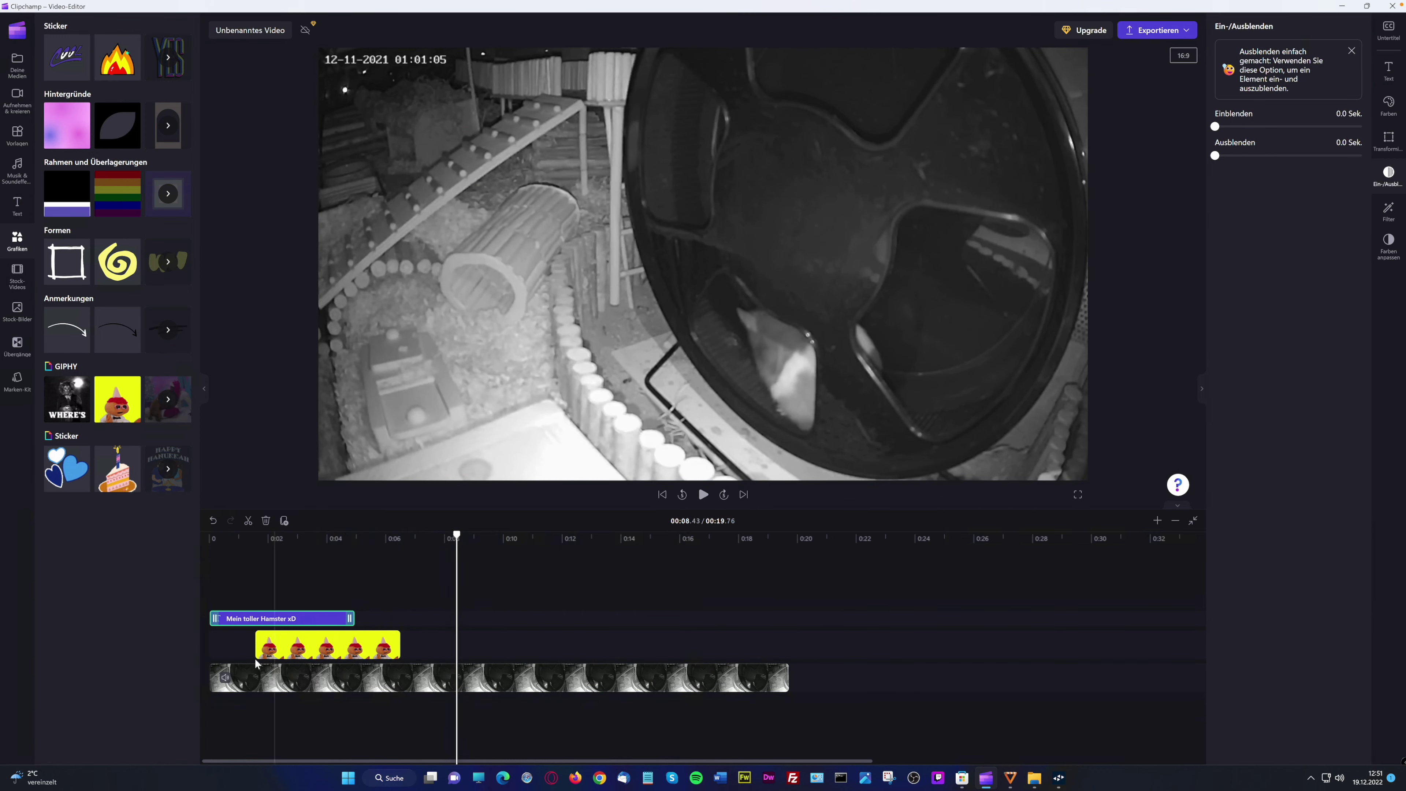
drag(274, 650, 358, 651)
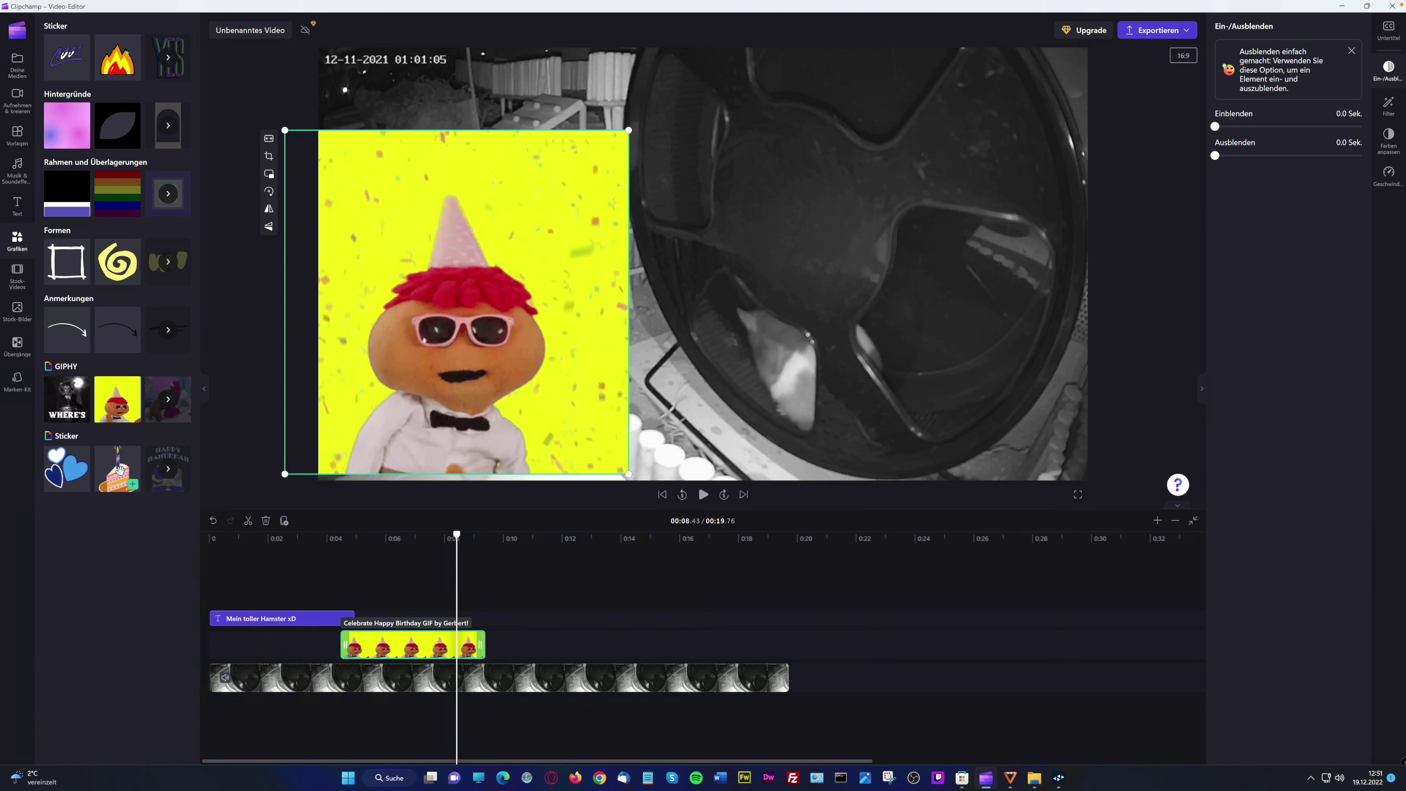
click(20, 276)
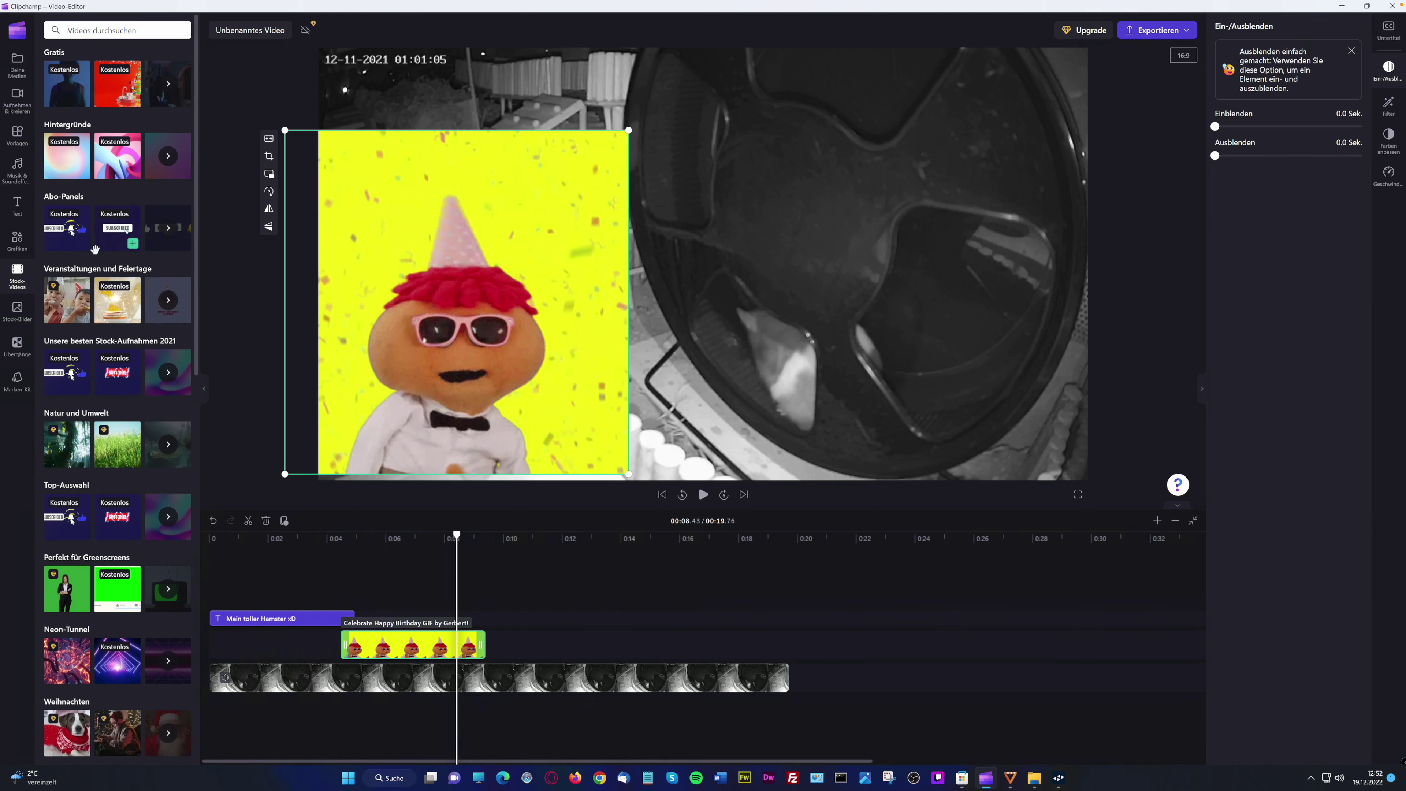
Add the subscribe panel clip starting near 0:14 and preview it
click(132, 244)
drag(579, 628, 678, 632)
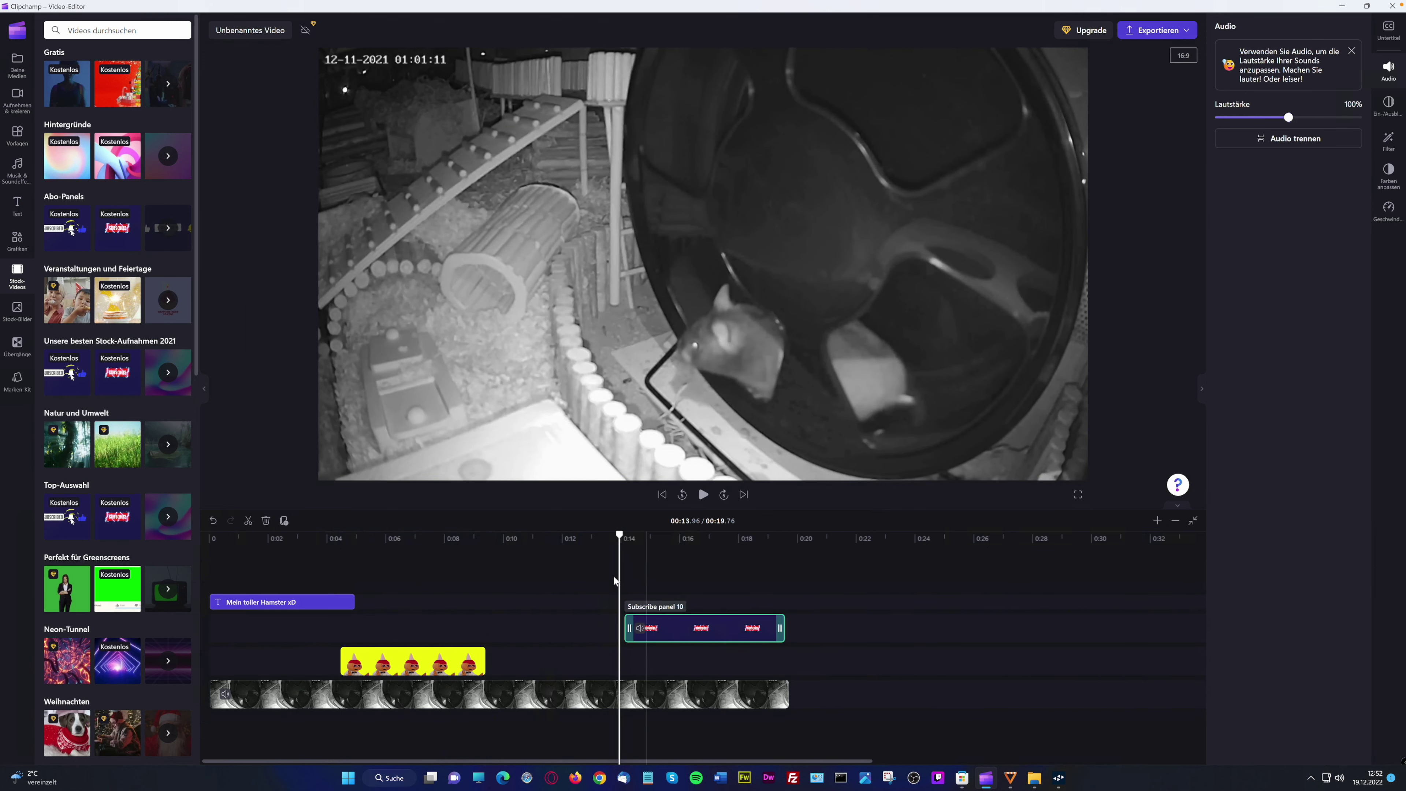
click(631, 573)
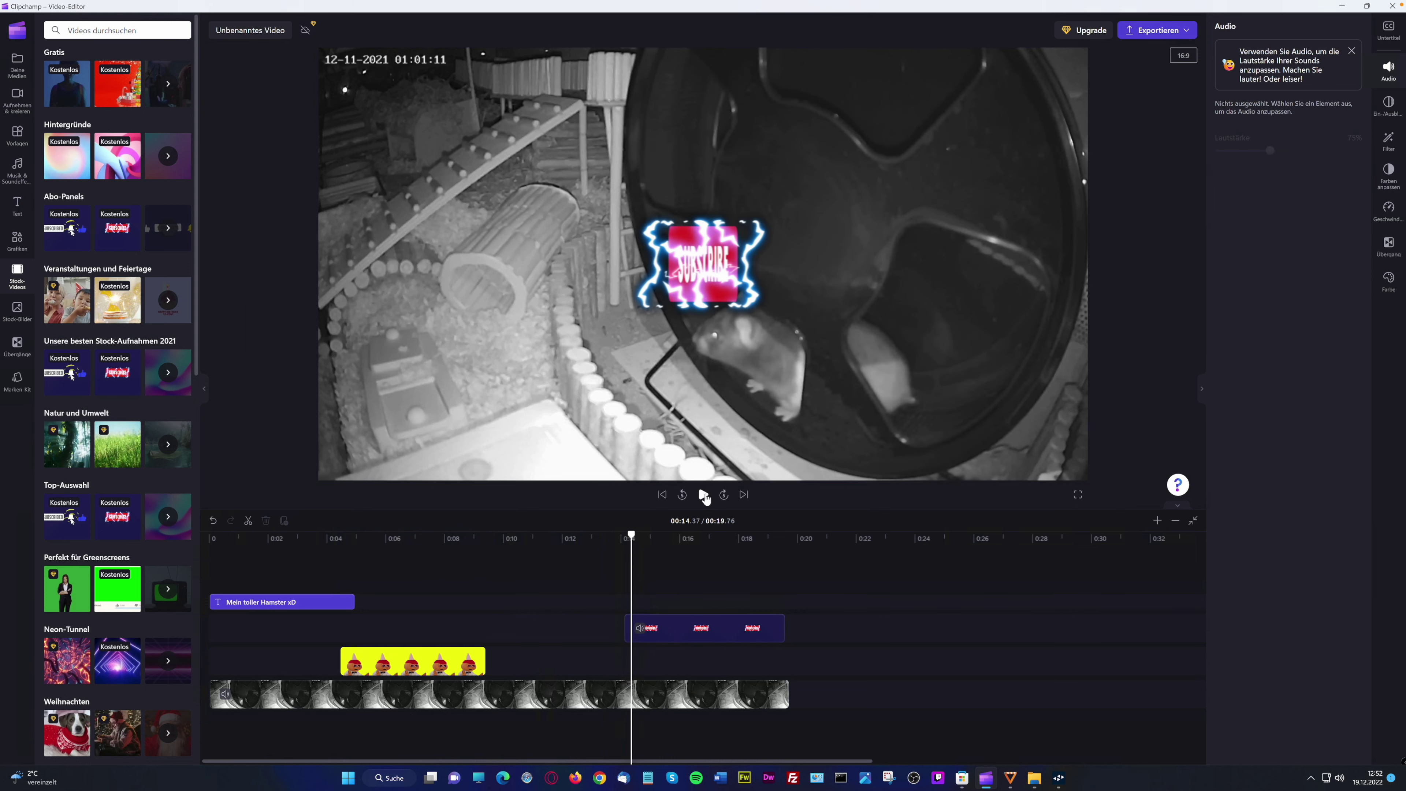
click(704, 495)
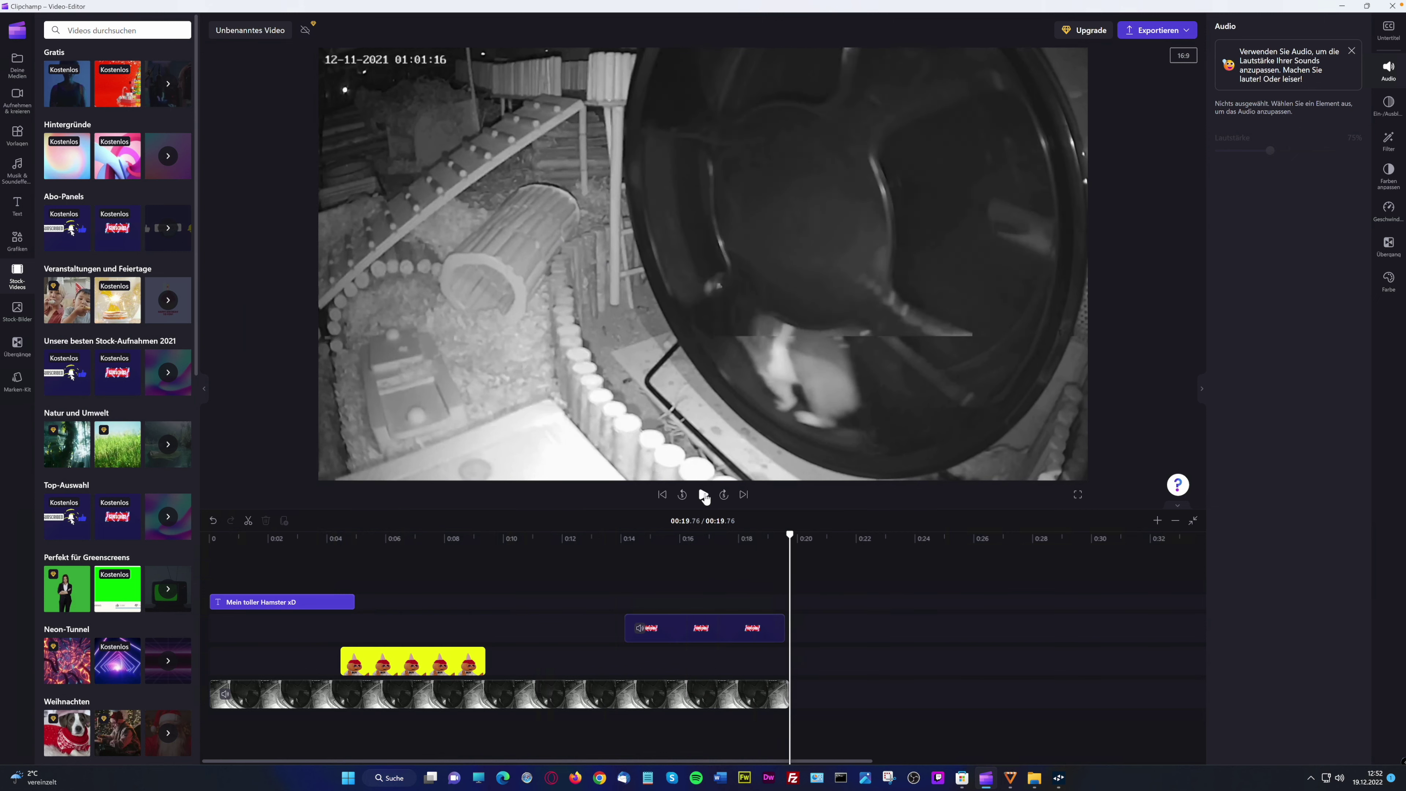
click(704, 495)
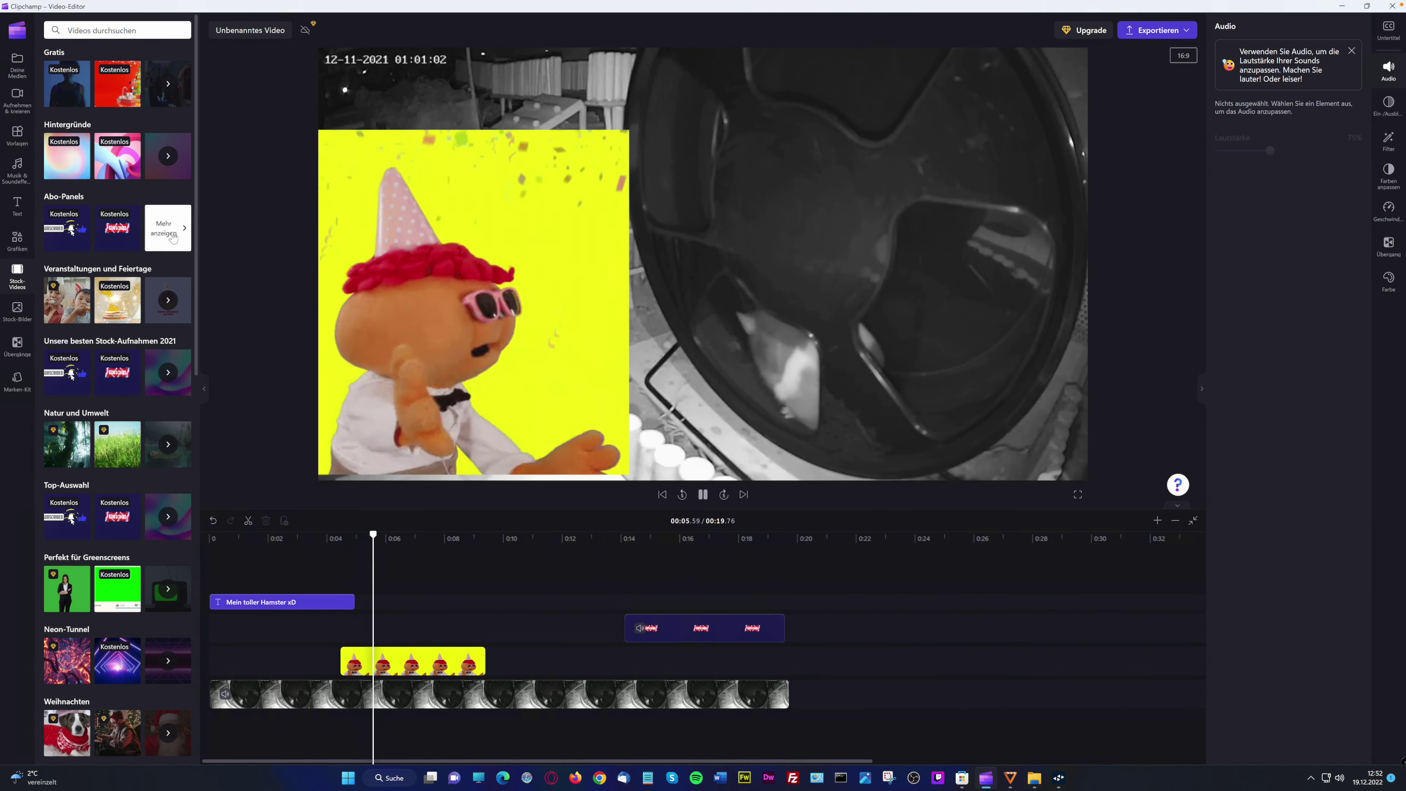
Browse the other subscribe panel clips and pause playback on the subscribe sticker
click(171, 236)
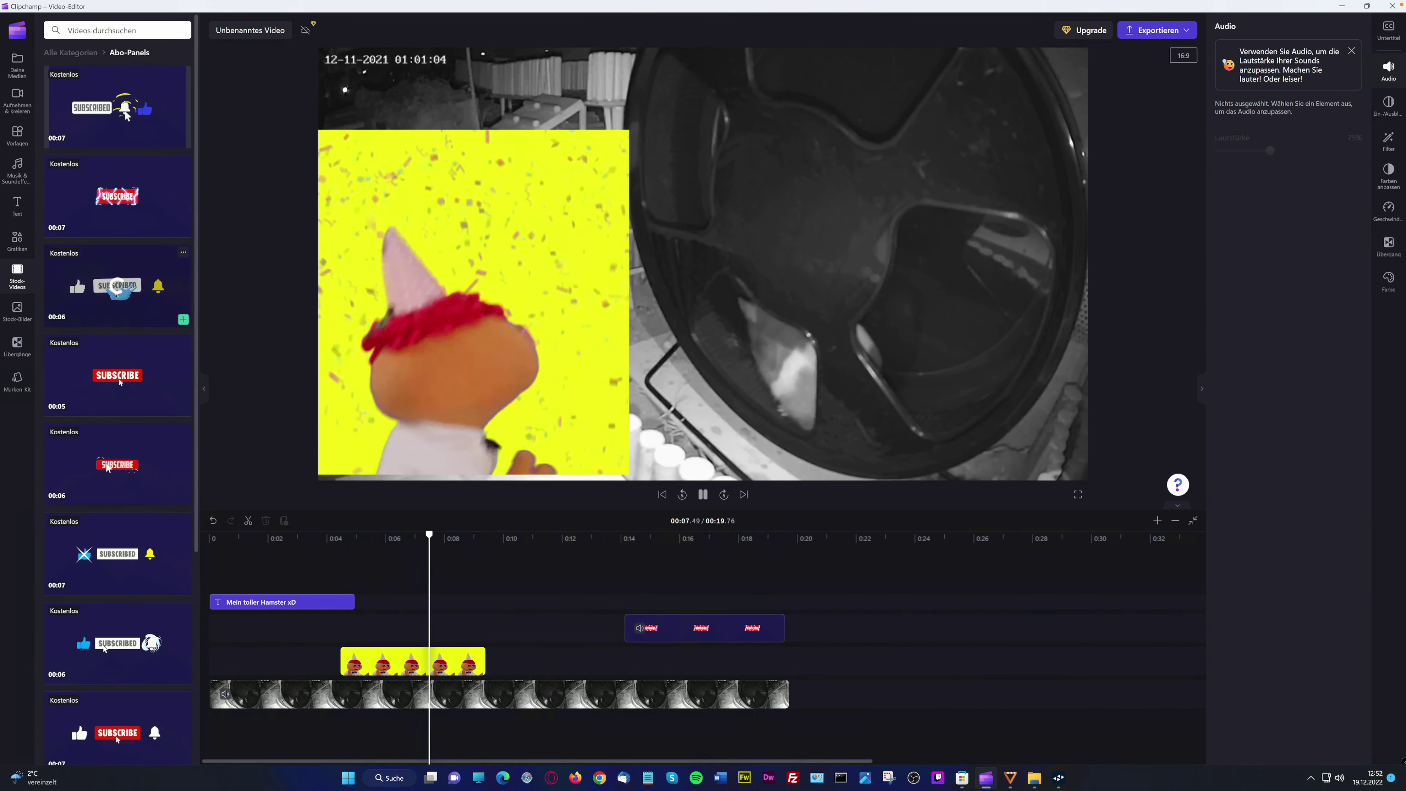
scroll(118, 286, down, 5)
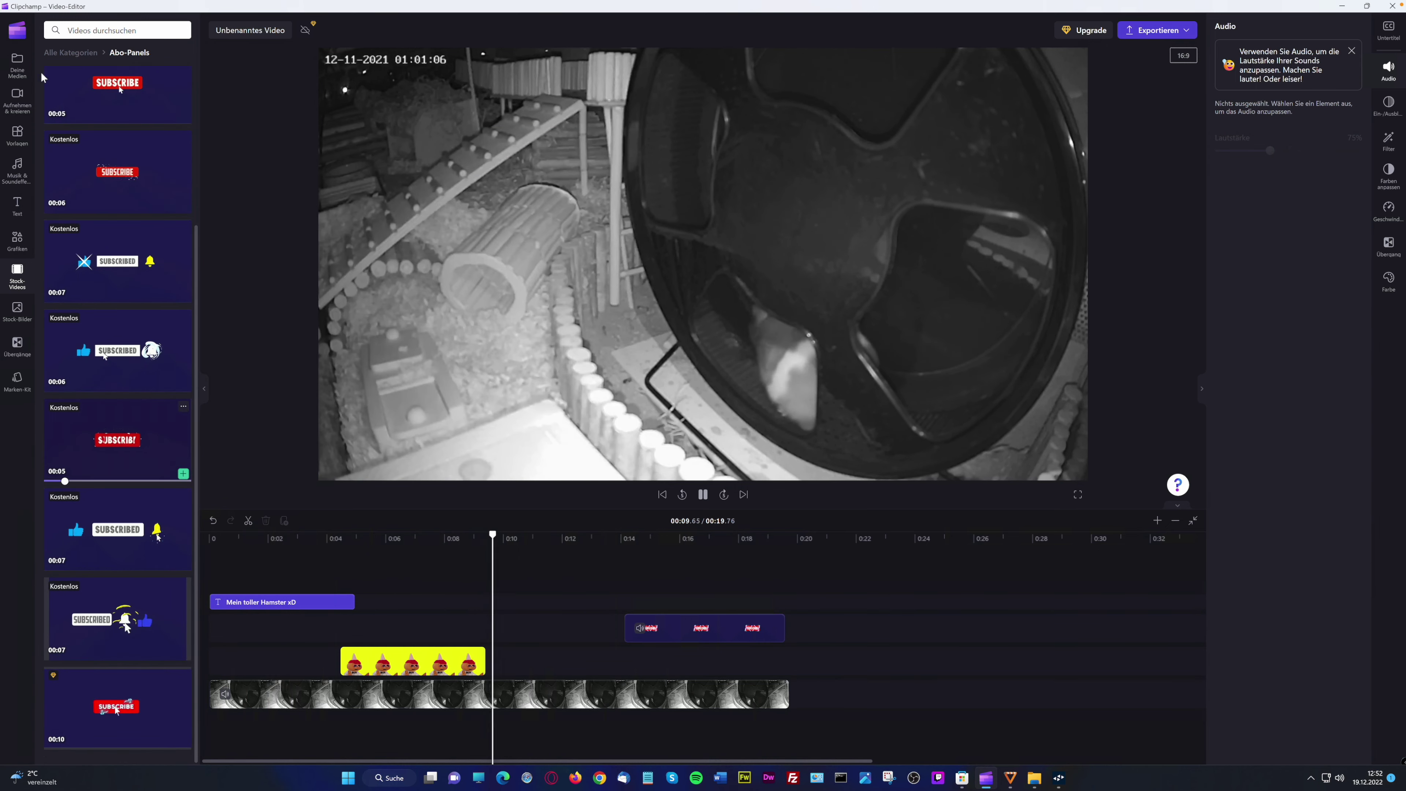
click(70, 52)
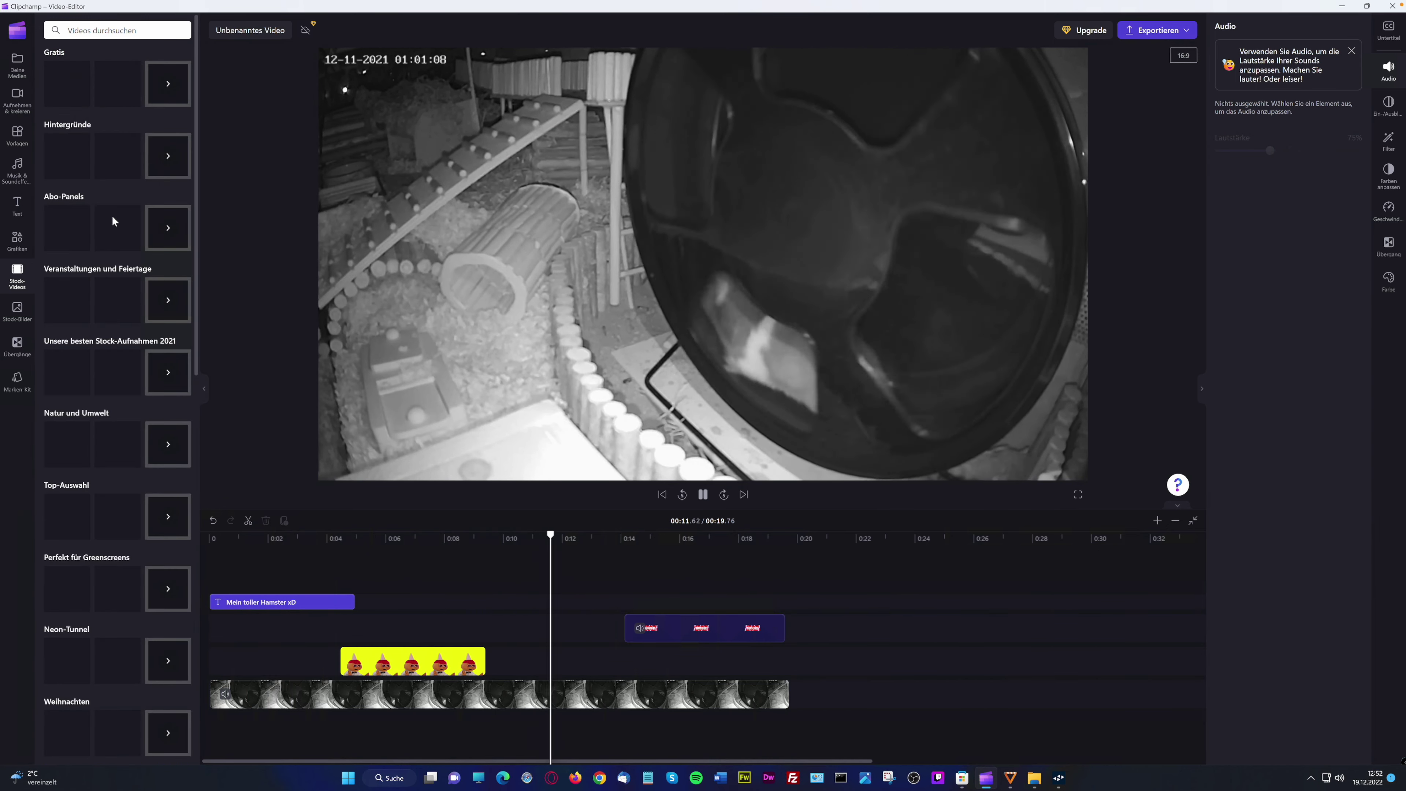
click(703, 494)
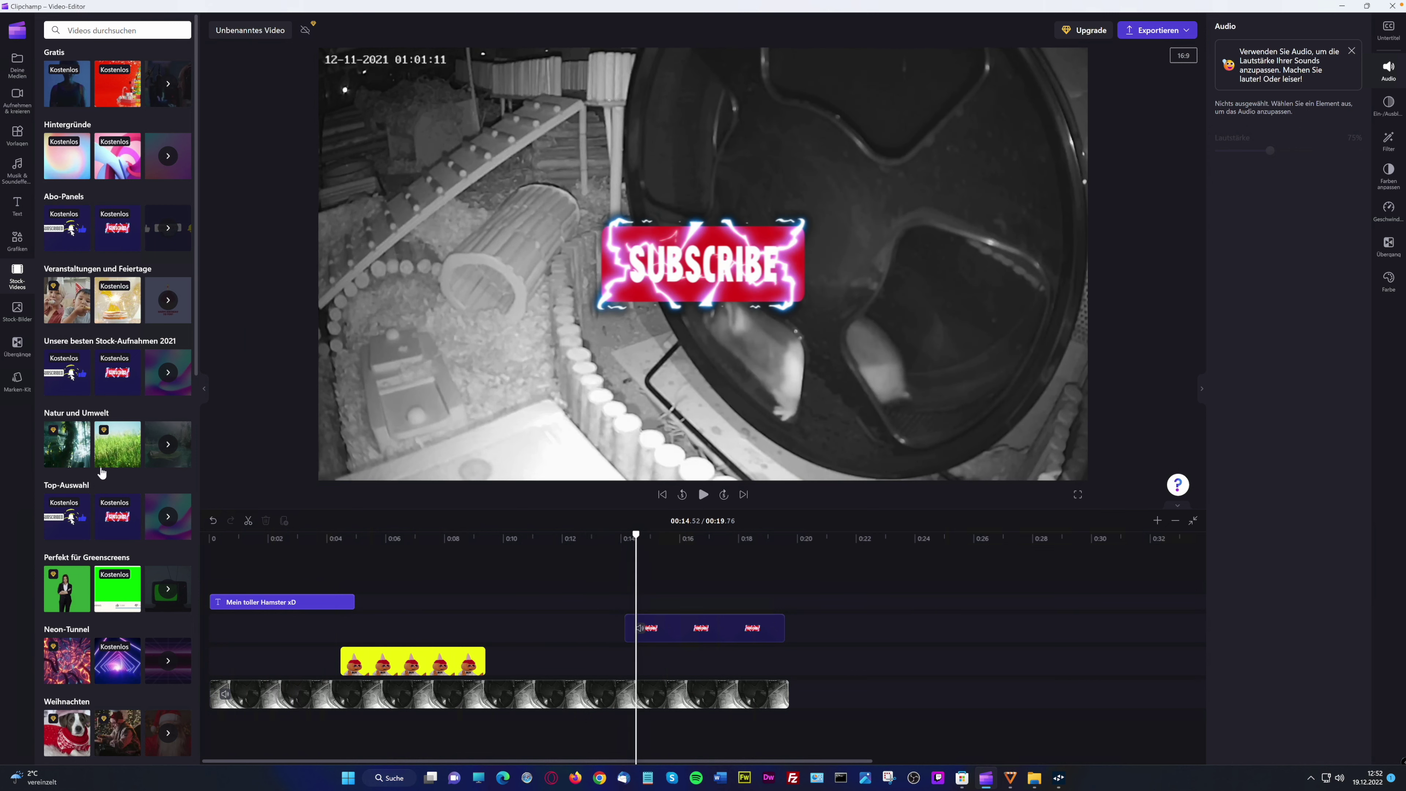
click(16, 309)
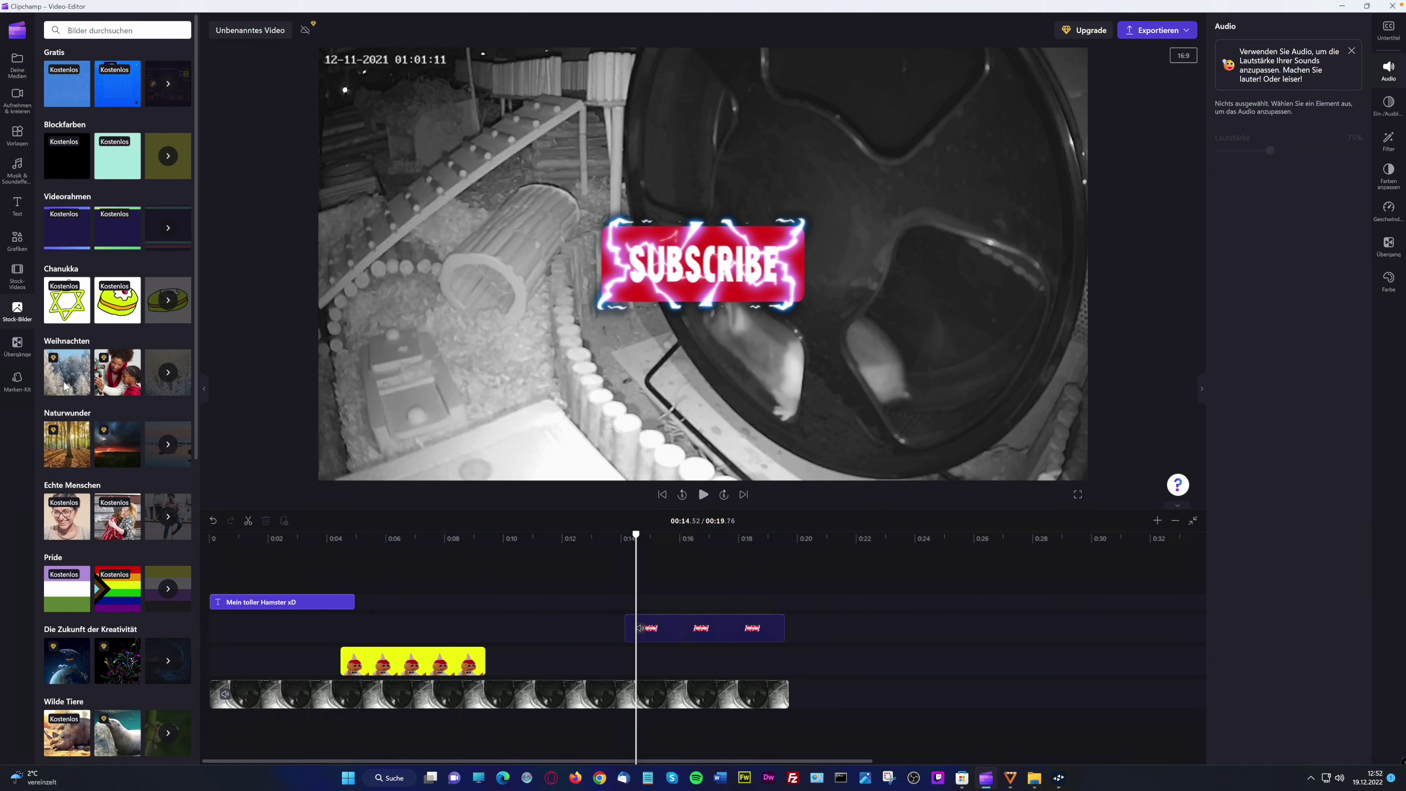
Add the Lime citrus gradient frame, keeping it on the lower track beneath the subscribe sticker
click(81, 386)
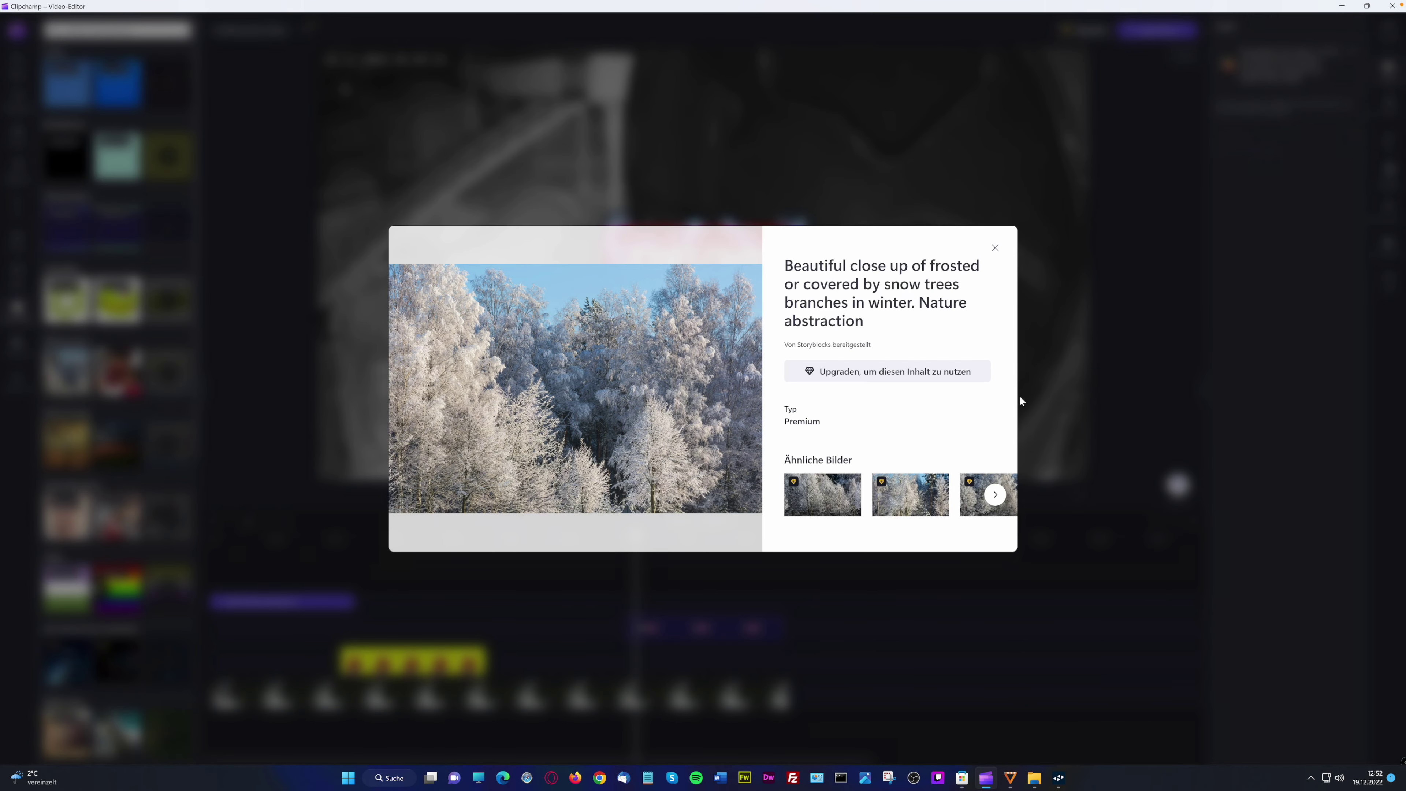
click(995, 248)
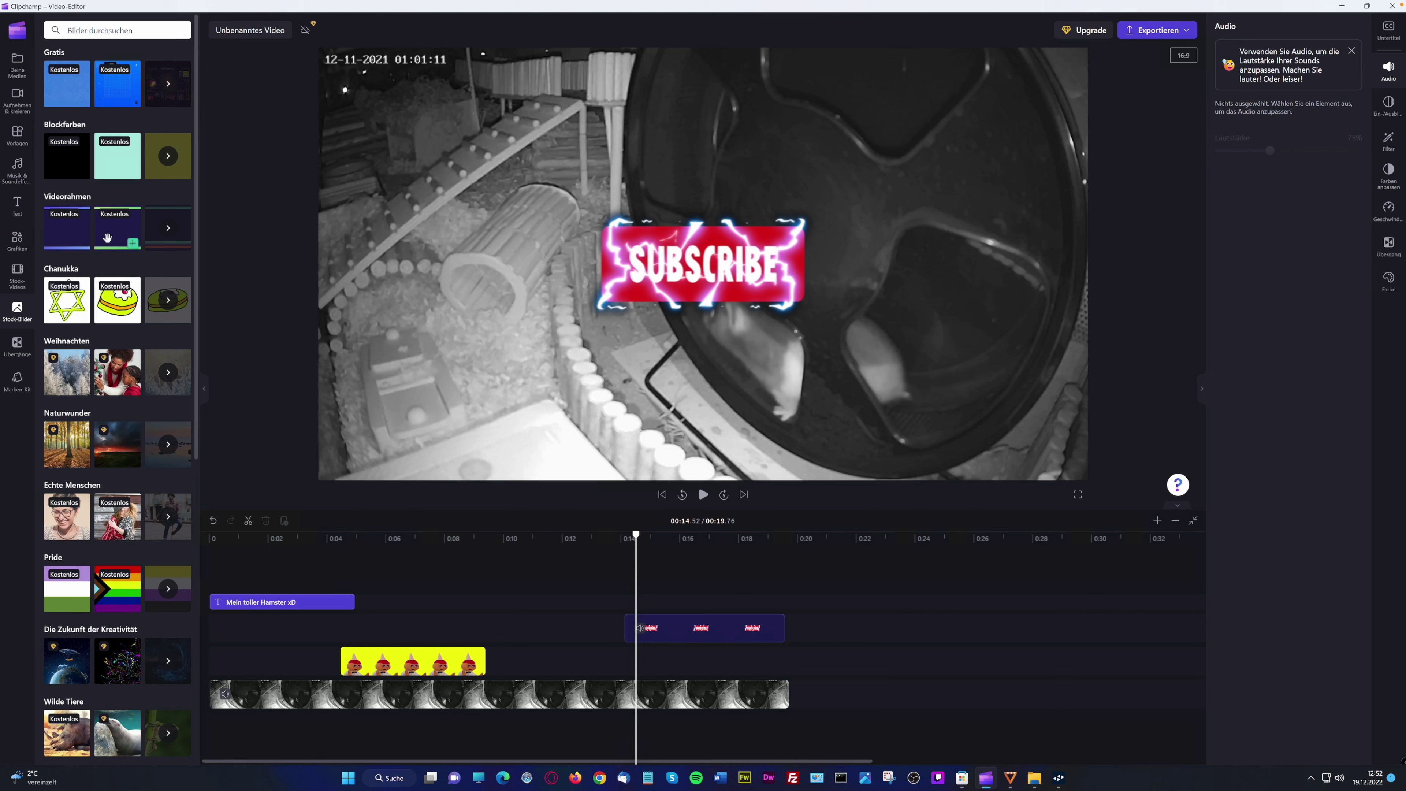
click(133, 250)
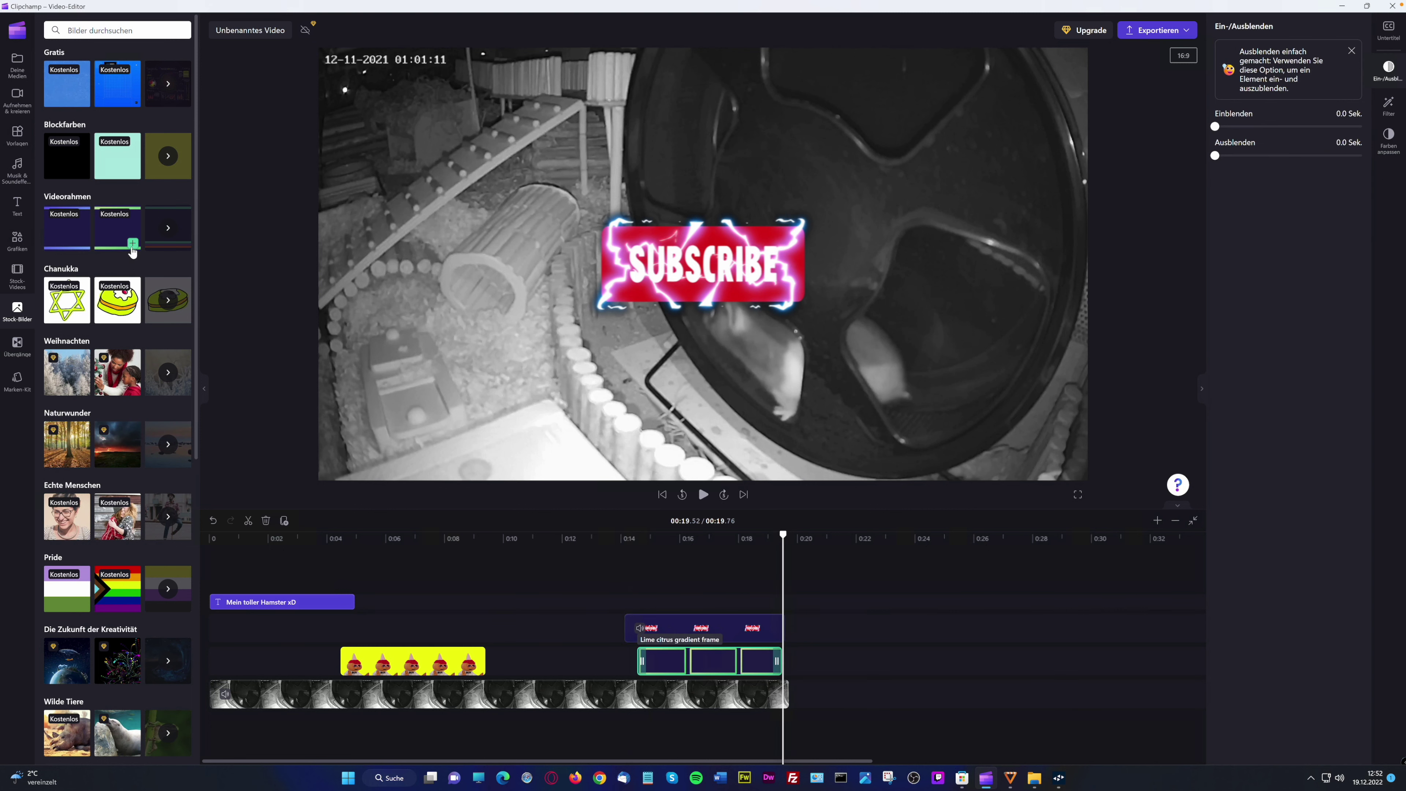
drag(689, 663, 727, 630)
drag(861, 634, 698, 662)
Preview from about 0:14.5 with the new frame, then bring up the hamster video folder
click(650, 562)
click(702, 494)
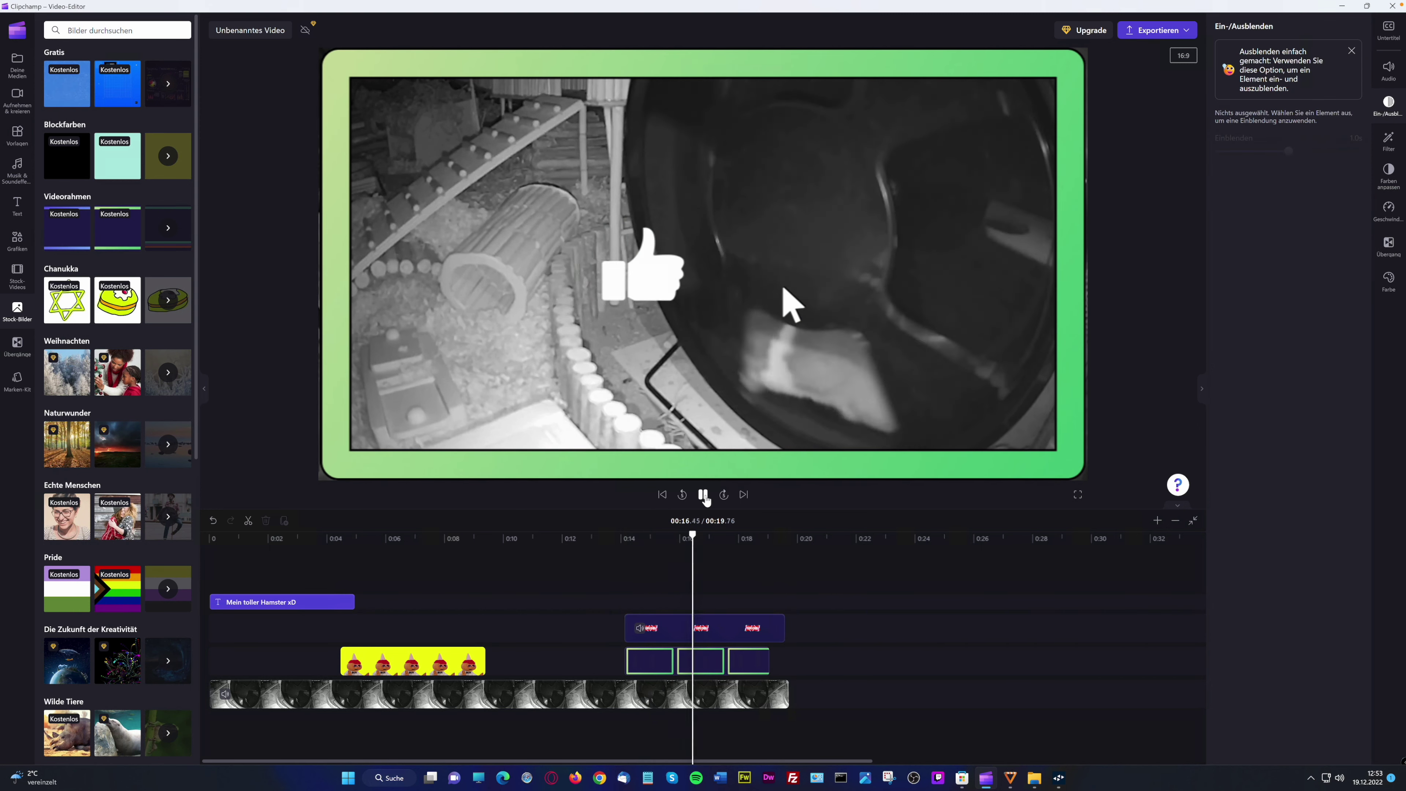
click(703, 494)
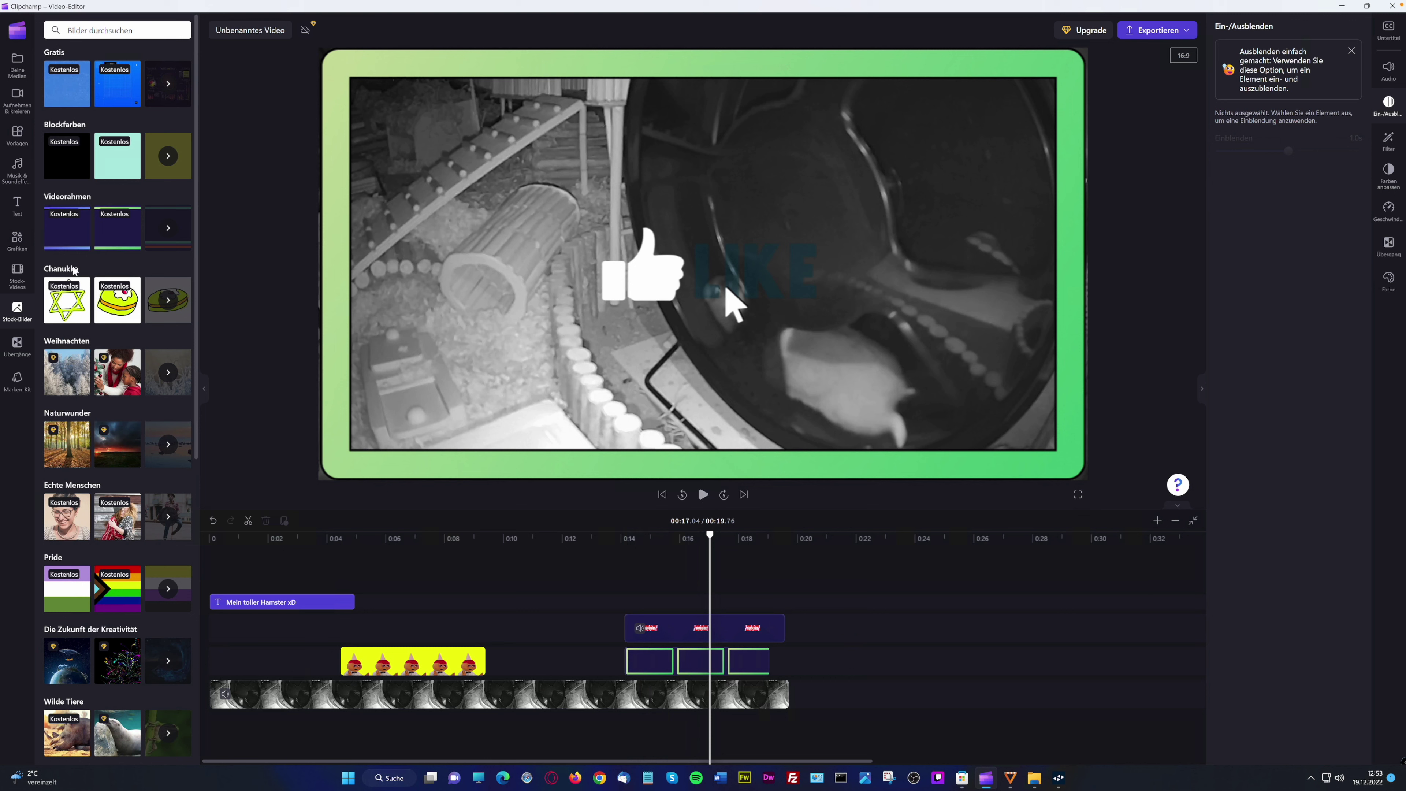
click(17, 345)
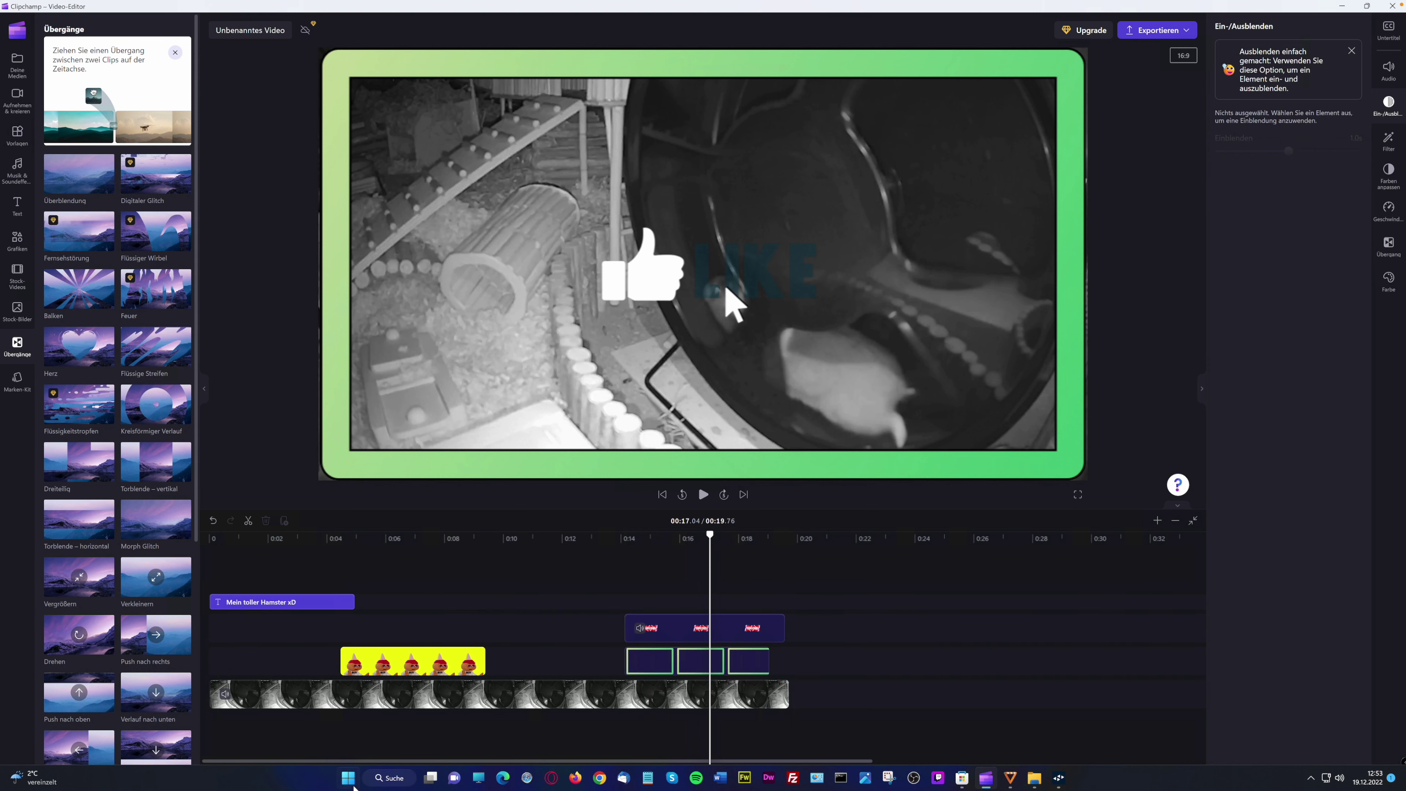
click(1035, 778)
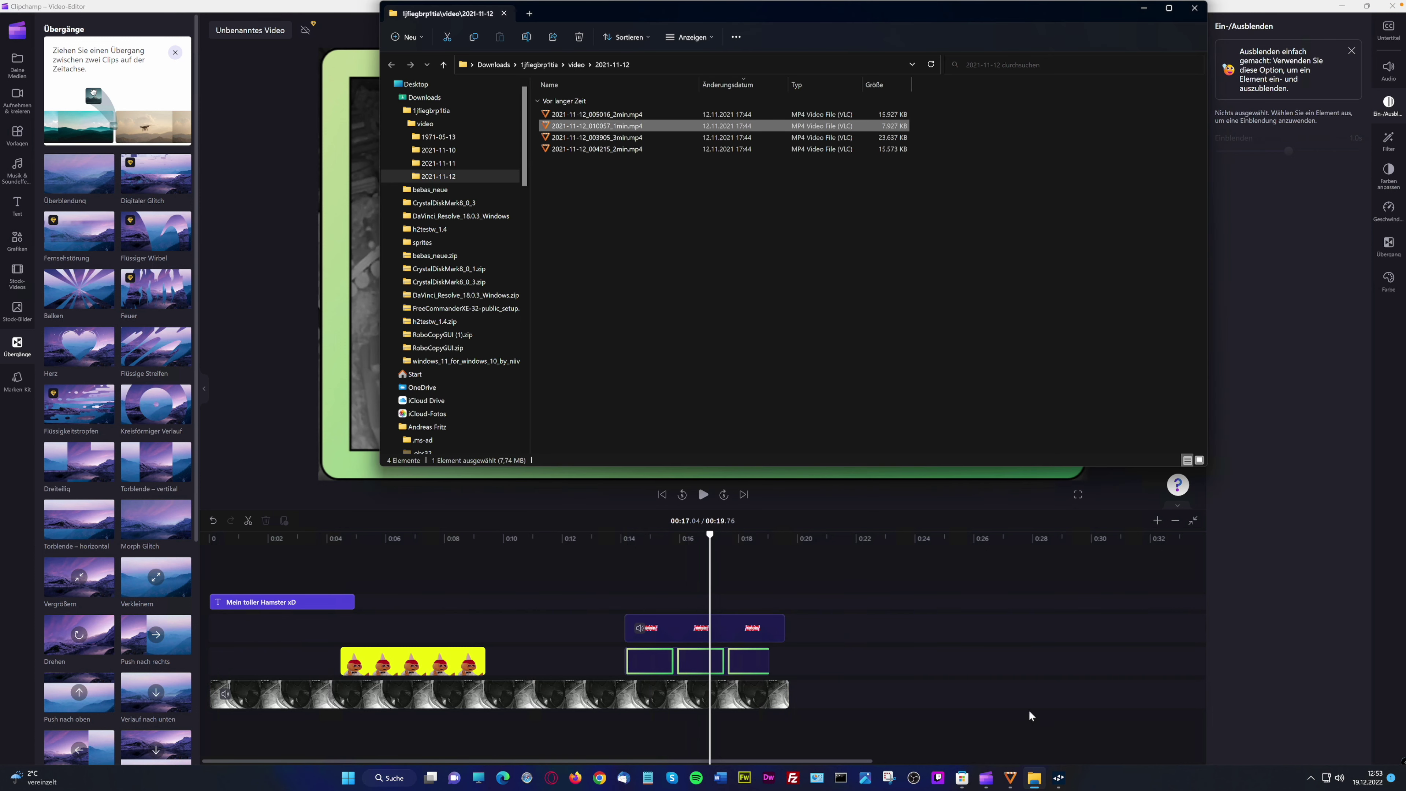
Select 2021-11-12_005016_2min.mp4 and try dragging it straight onto Clipchamp's timeline
click(601, 138)
click(584, 116)
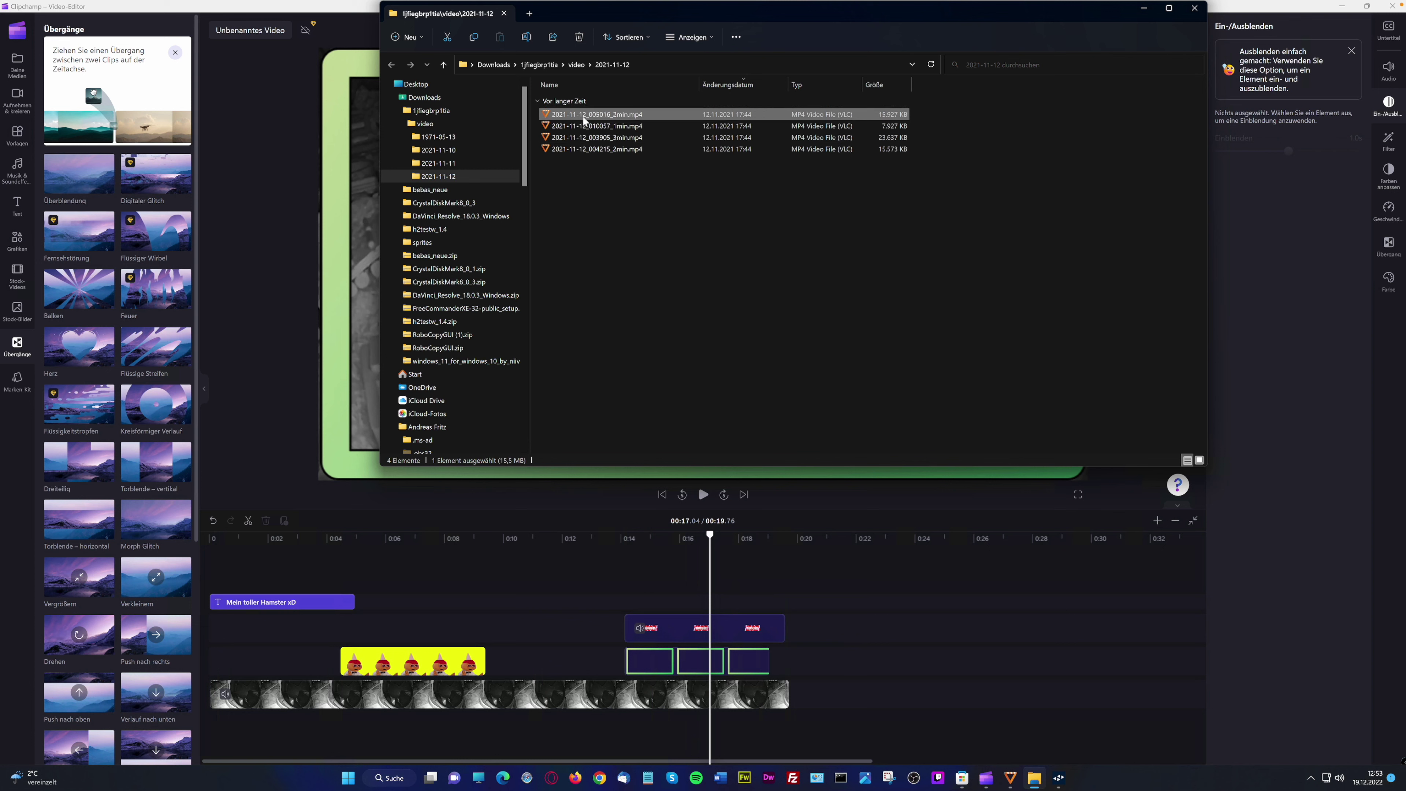
drag(733, 344, 839, 698)
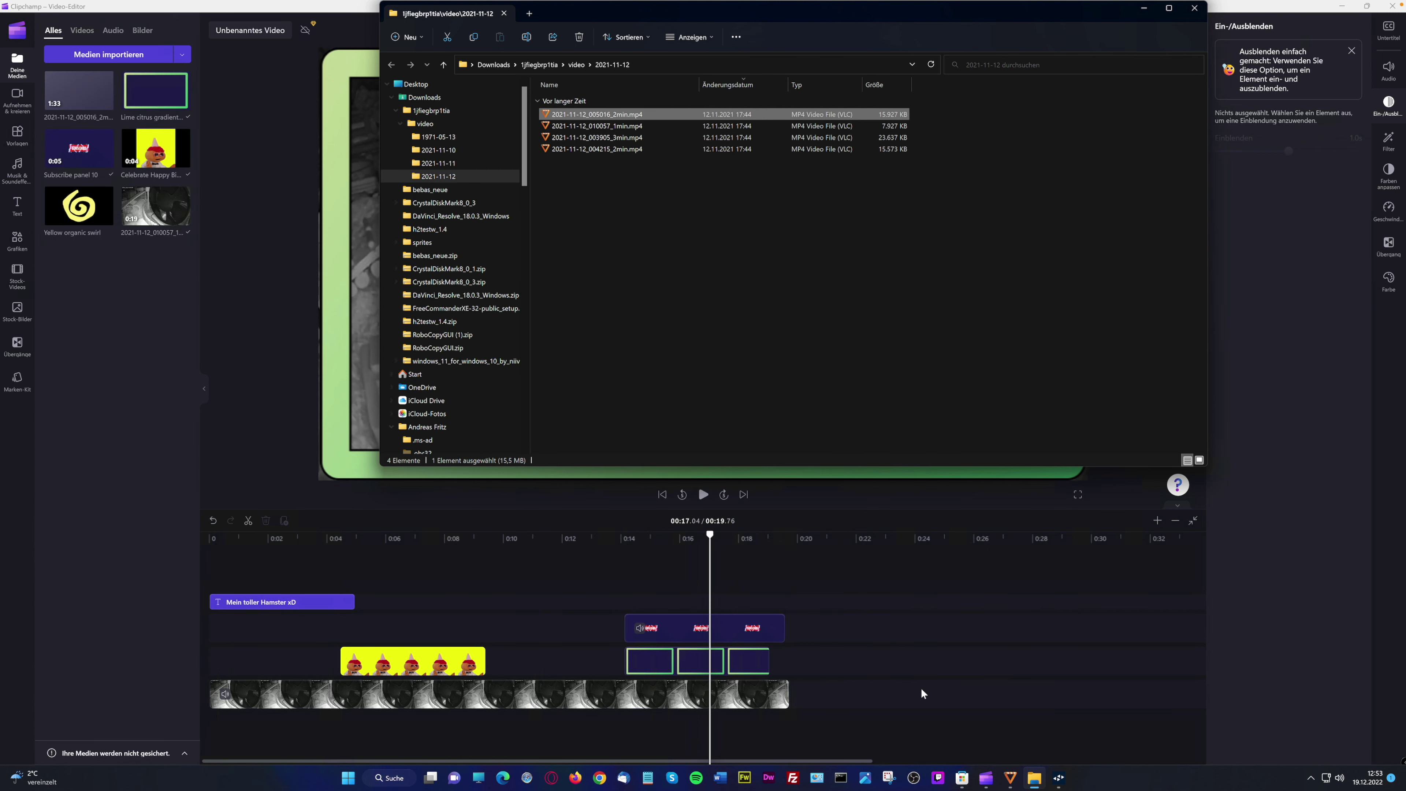
drag(590, 117, 852, 705)
click(90, 56)
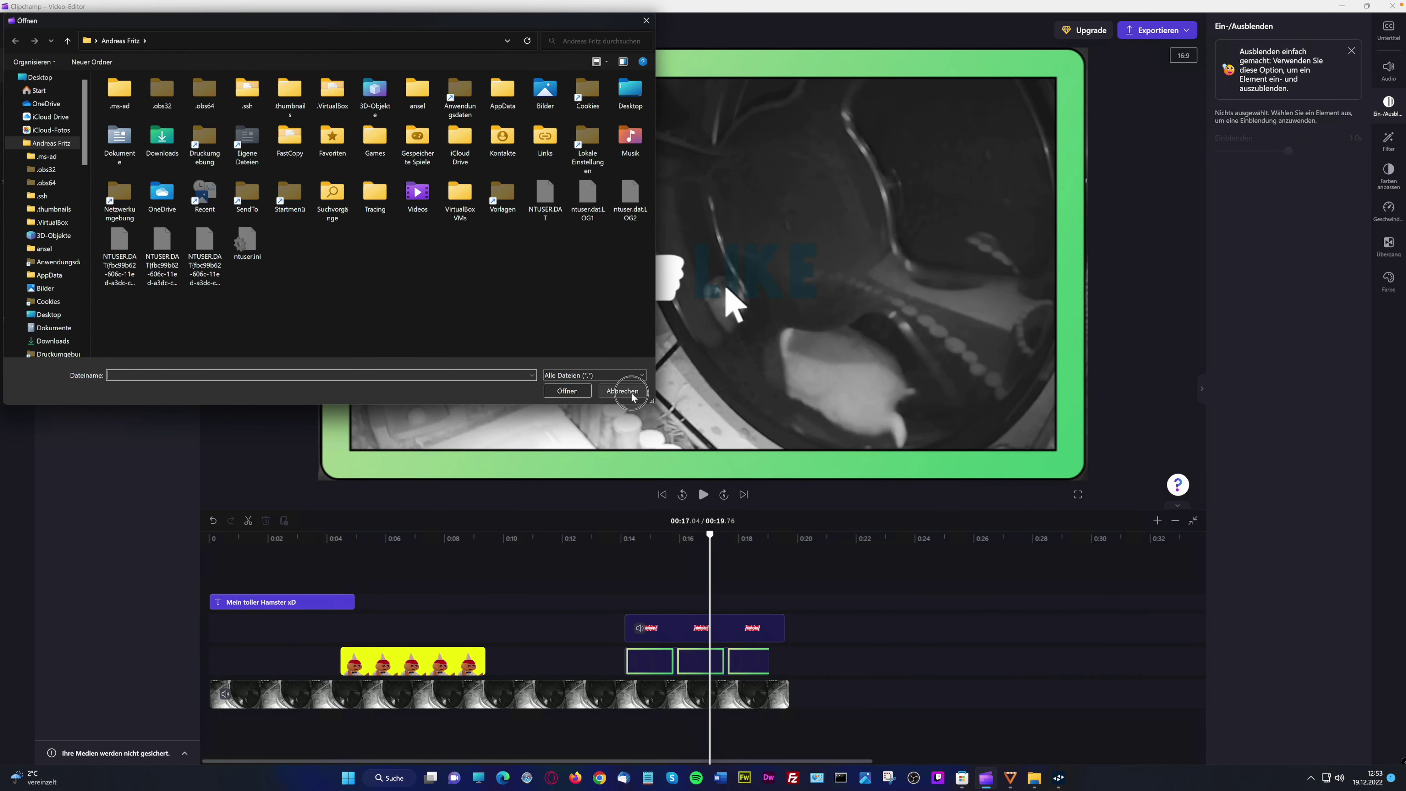
click(622, 391)
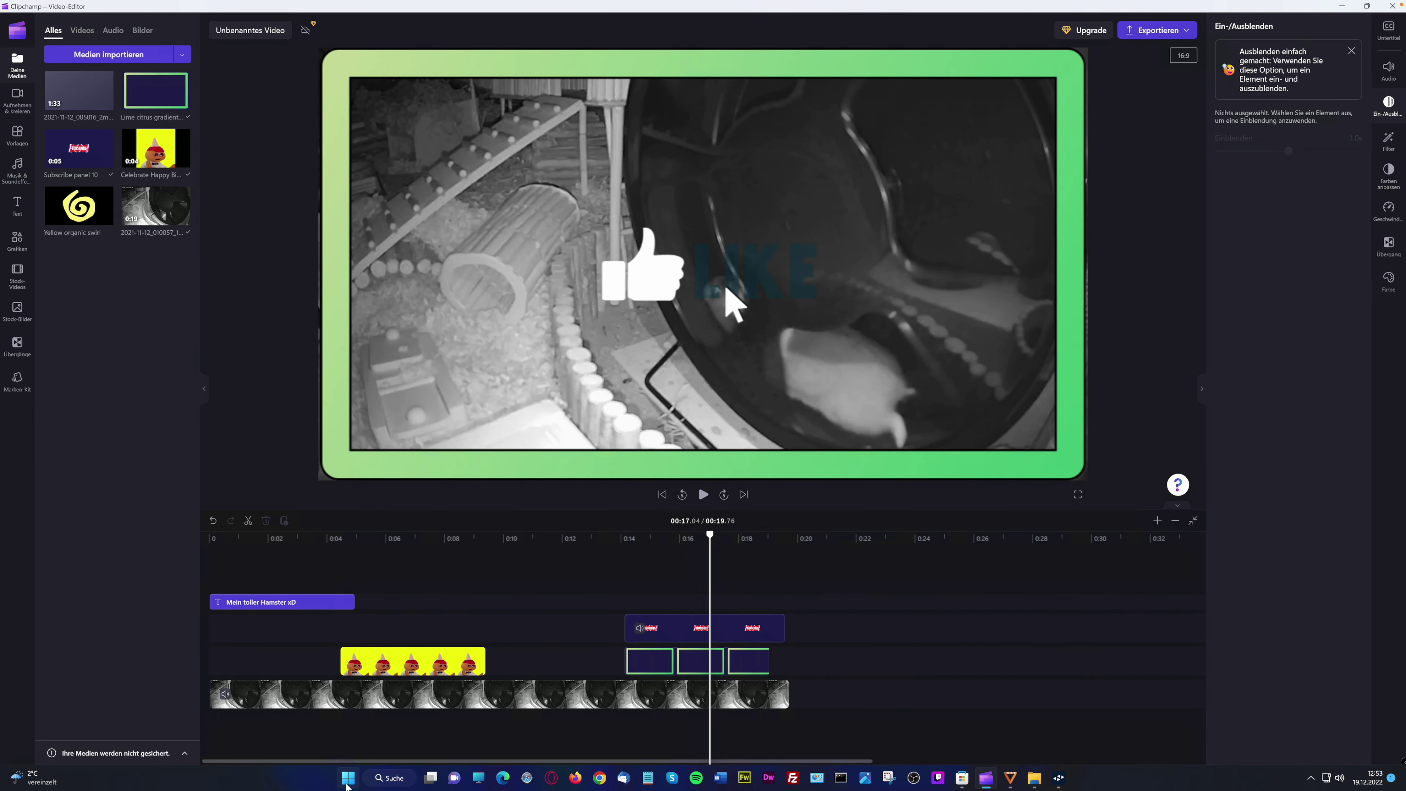
Import the 2-minute recording into the media library and append it at the project's end
click(1034, 778)
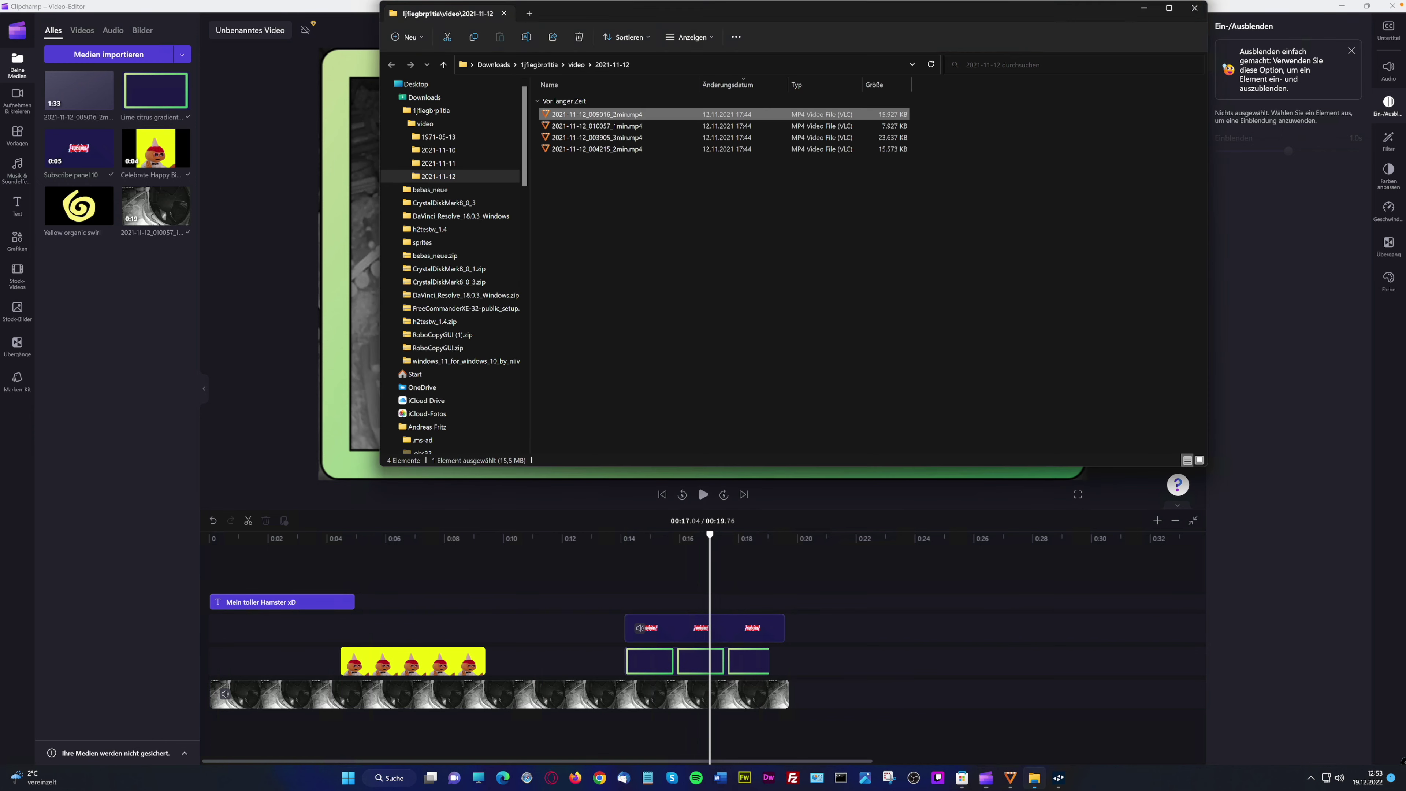
drag(611, 115, 107, 344)
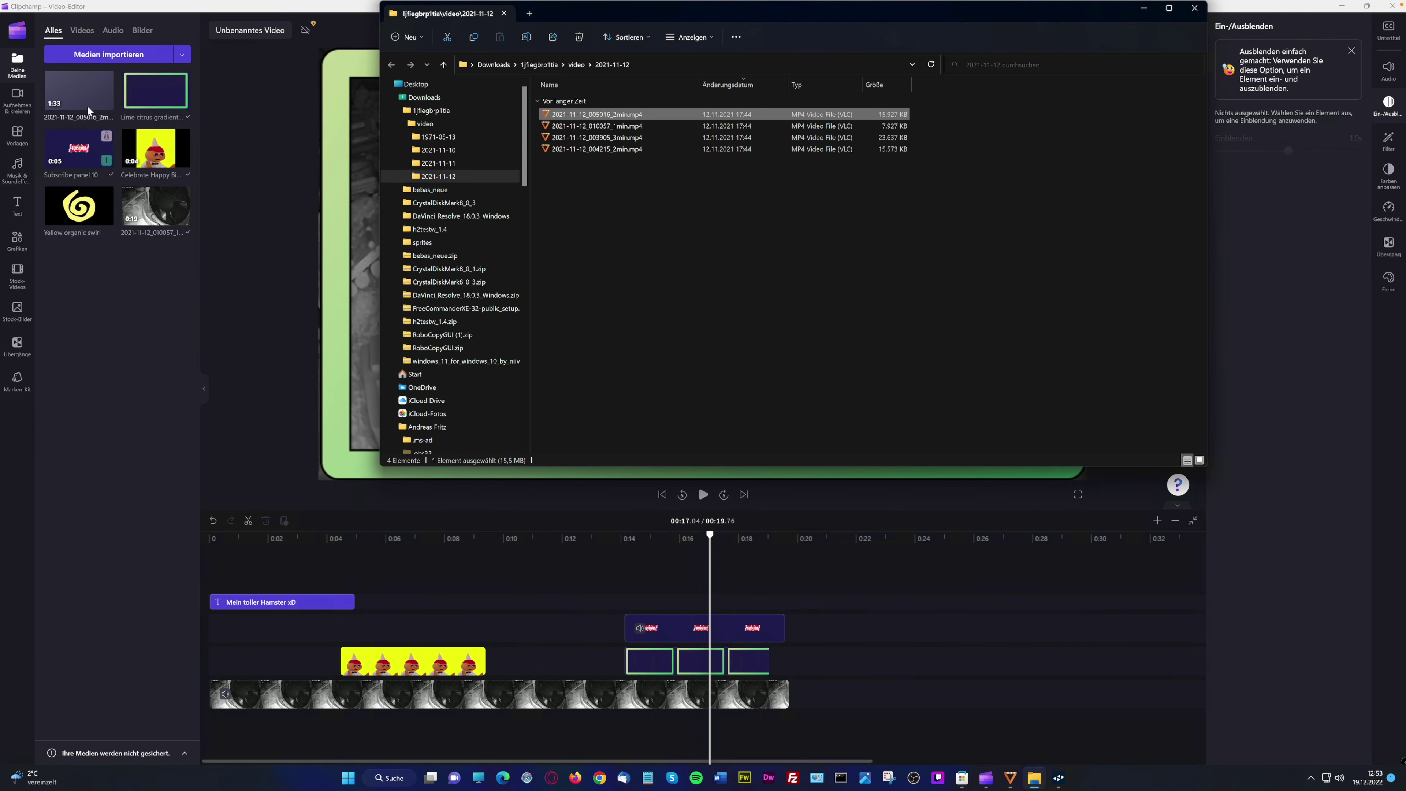
click(74, 103)
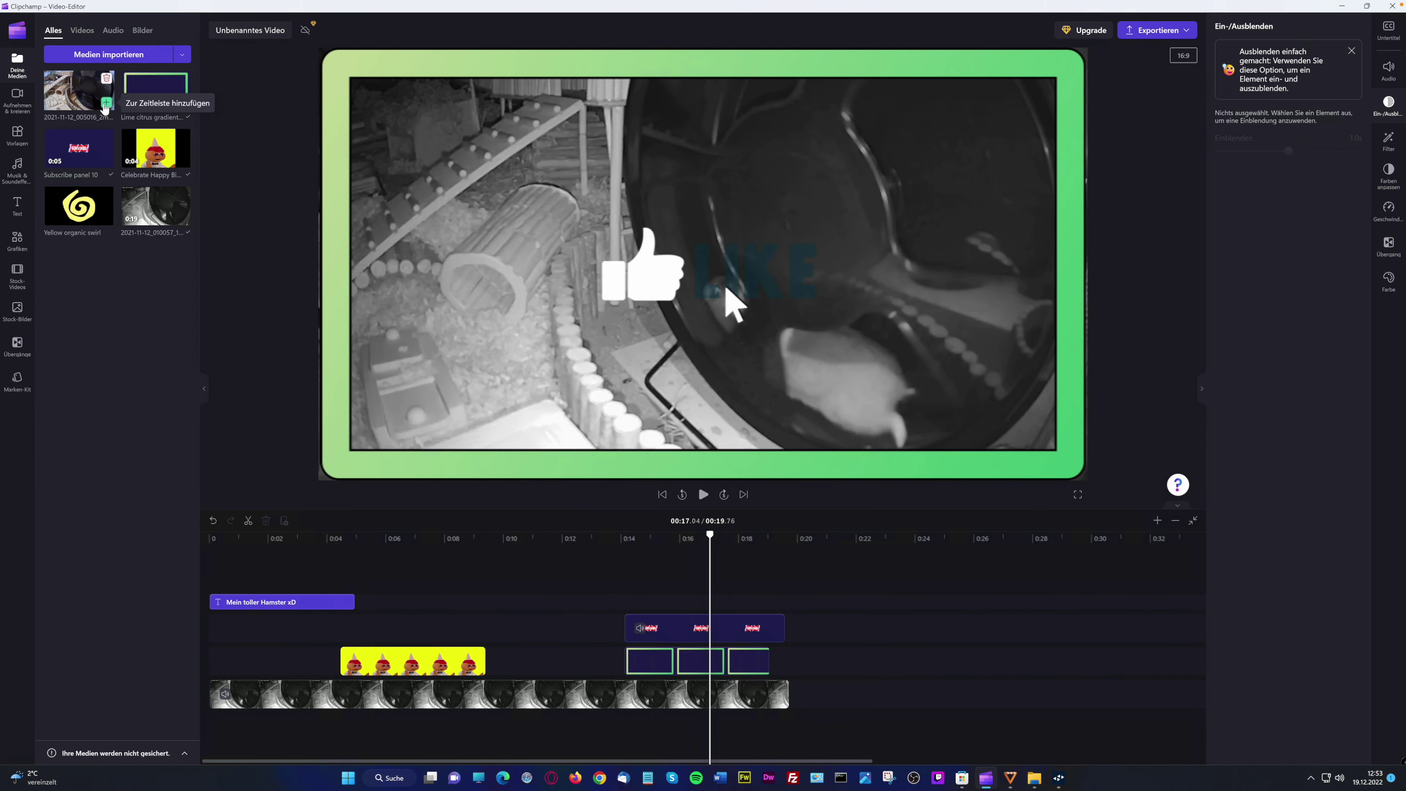
click(793, 677)
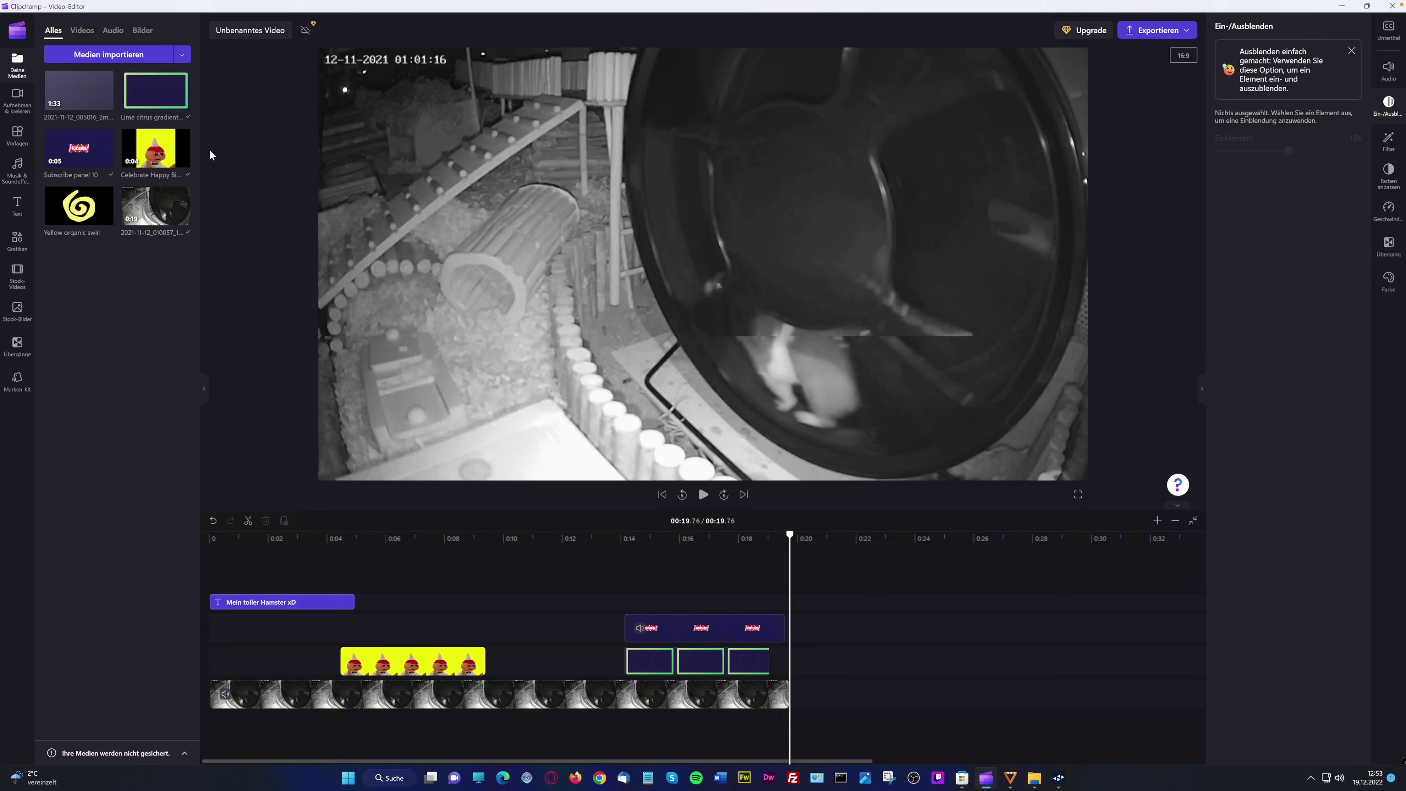
click(105, 104)
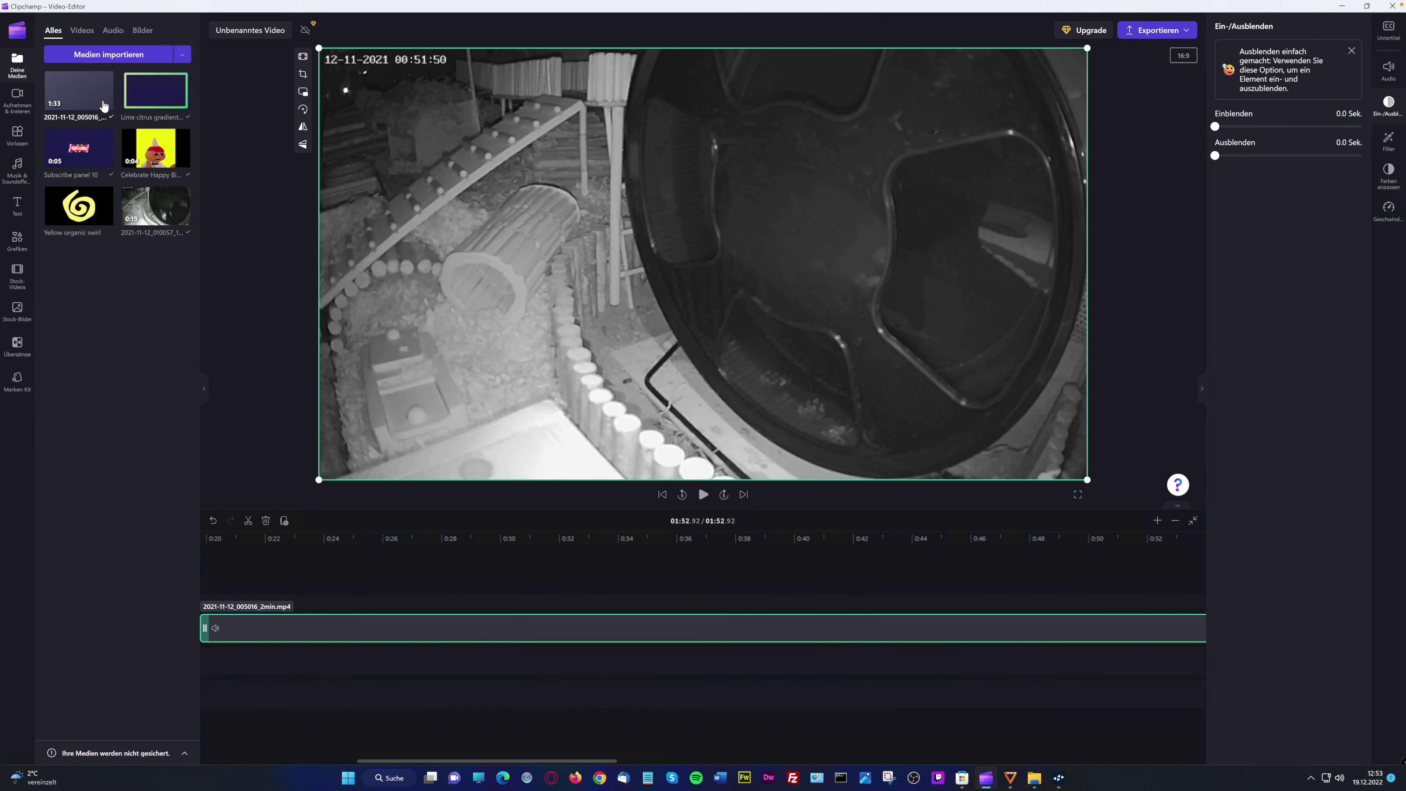
Move the 2-minute clip onto the main video track right after the hamster clip
scroll(402, 664, left, 5)
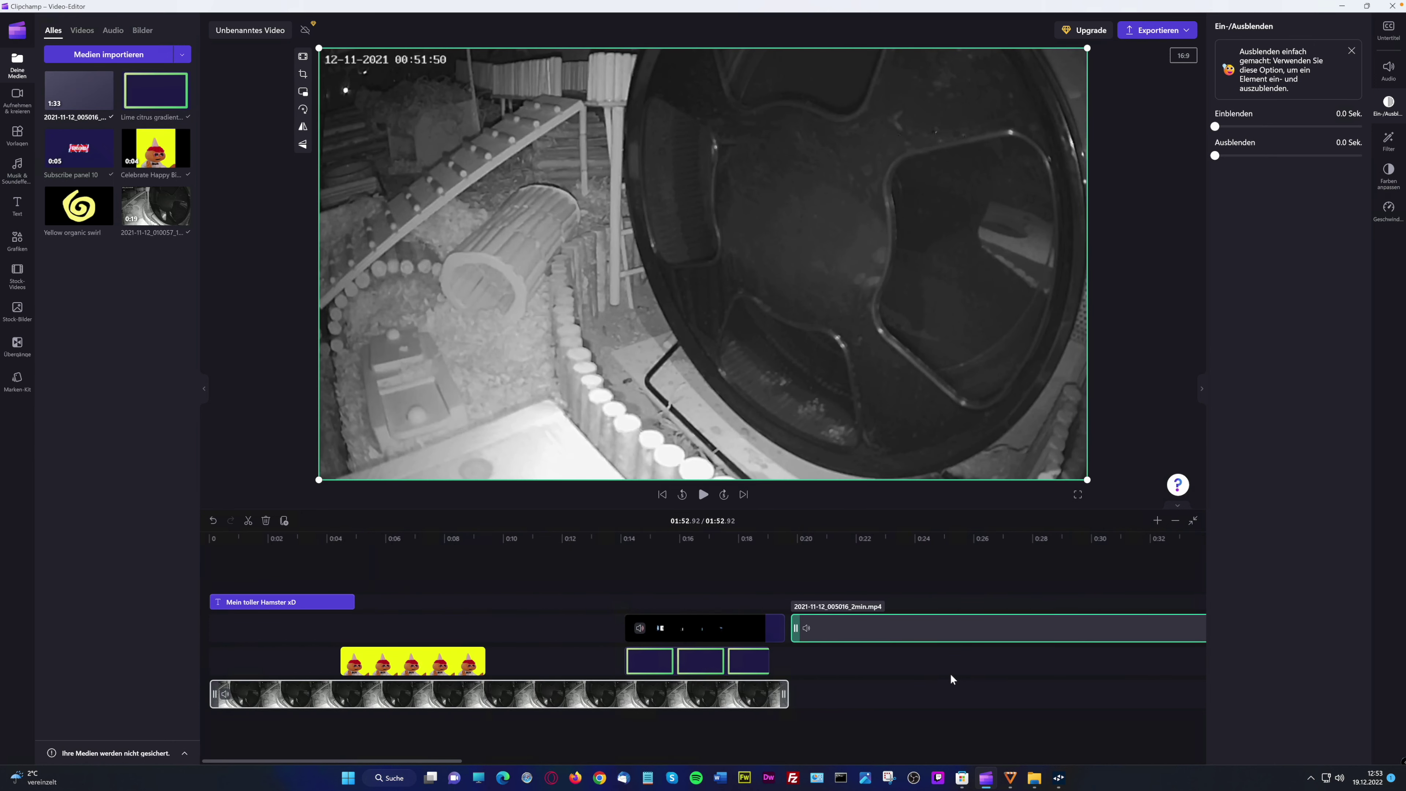
drag(849, 628, 843, 699)
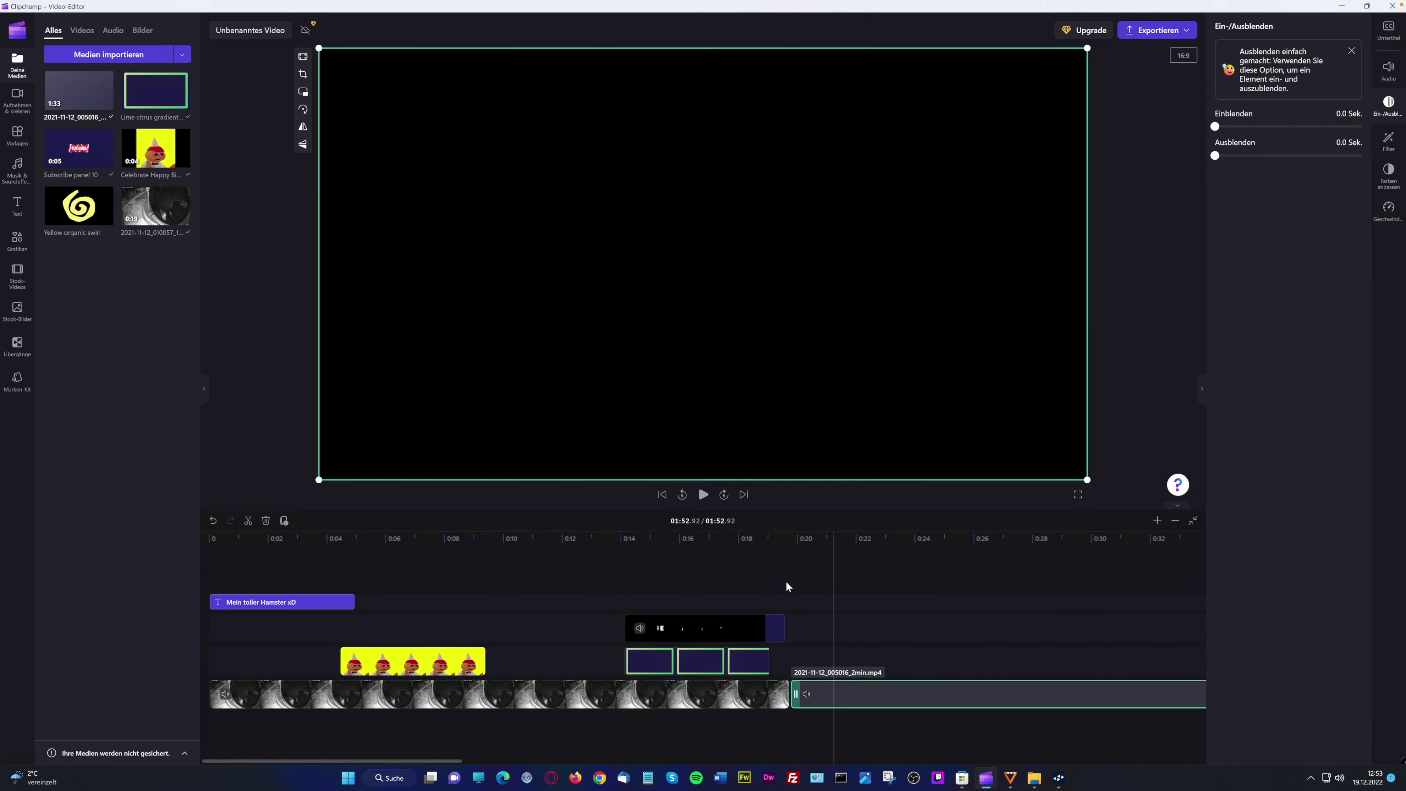
drag(788, 574, 818, 577)
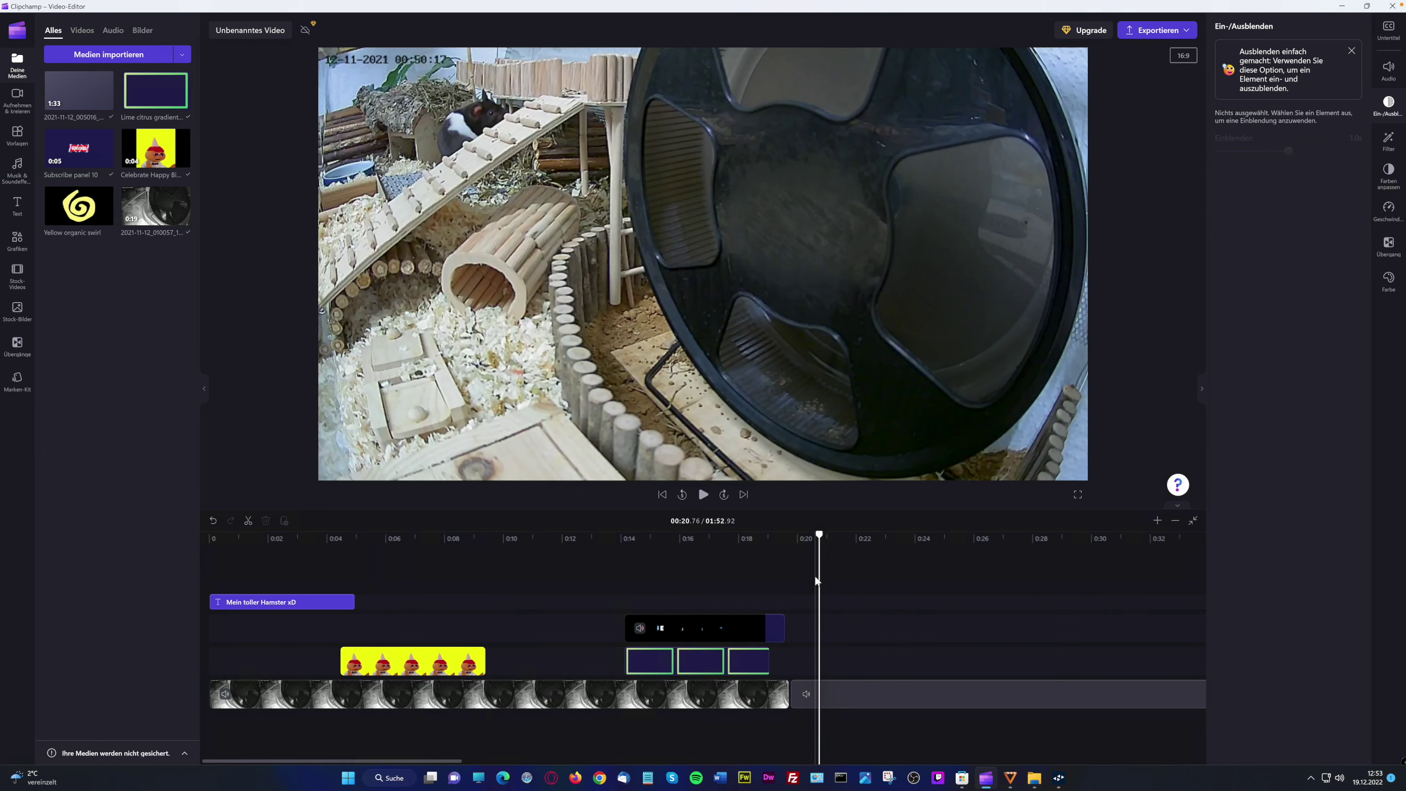
Place a 0.5 s Balken transition at the join between the two clips
mouse_move(161, 214)
mouse_move(67, 104)
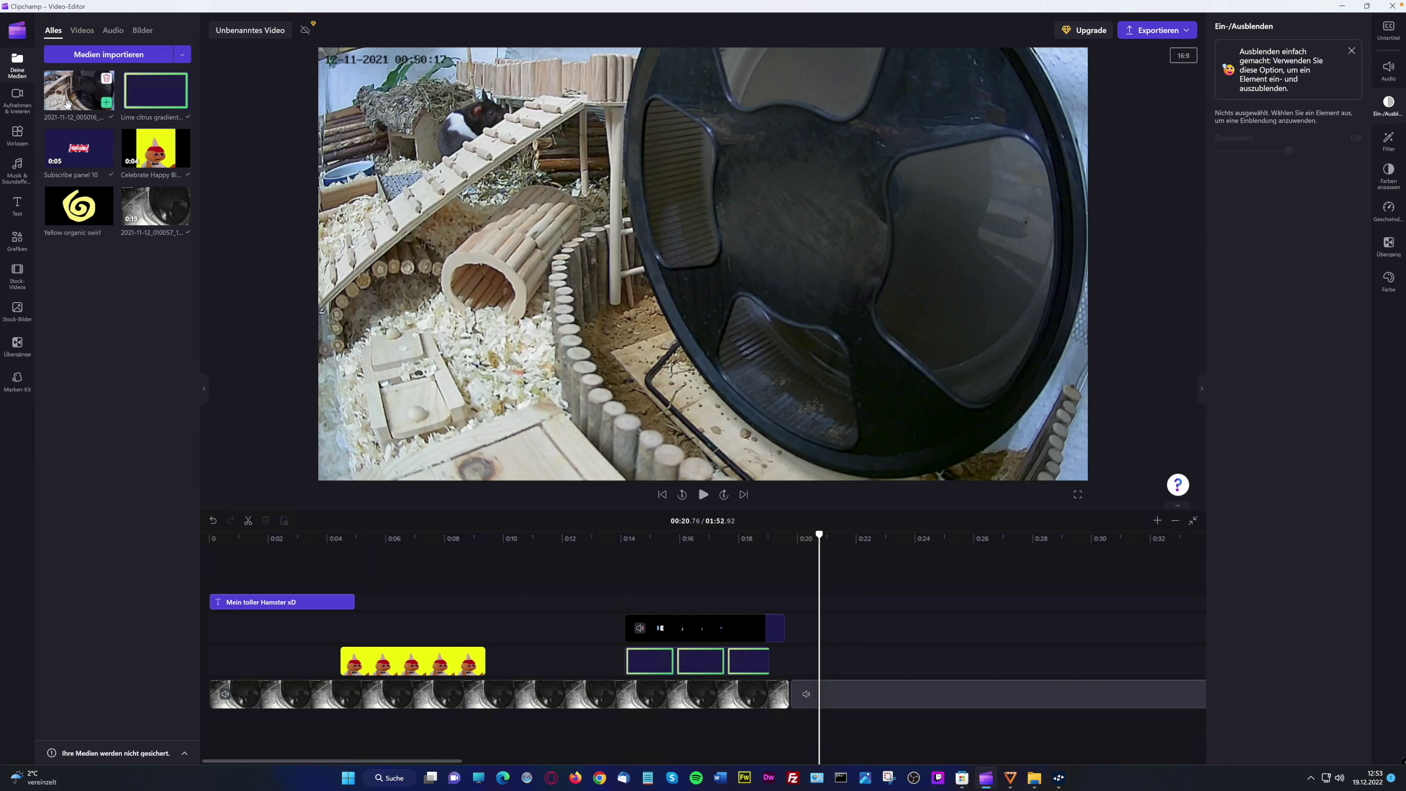
scroll(693, 565, right, 1)
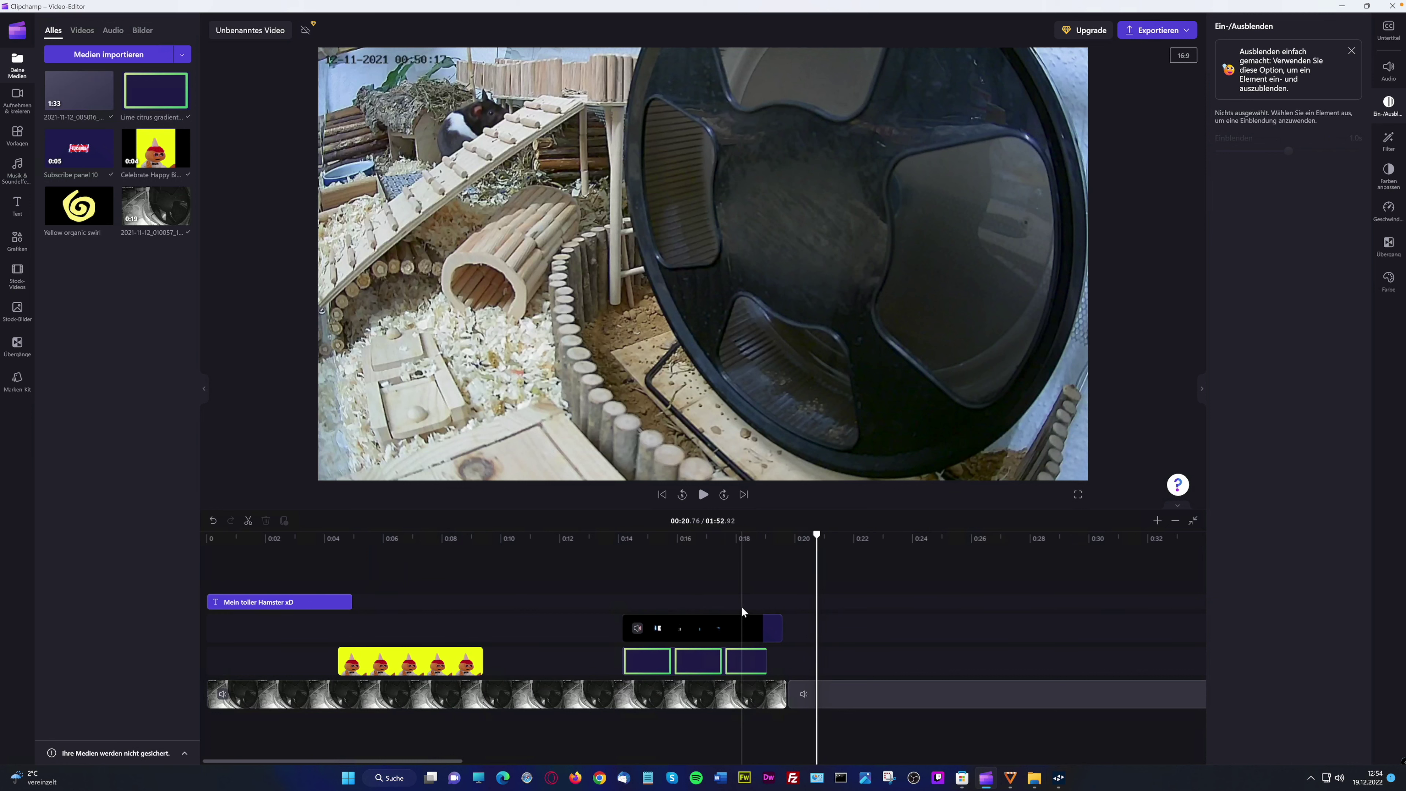
click(16, 346)
drag(195, 342, 787, 699)
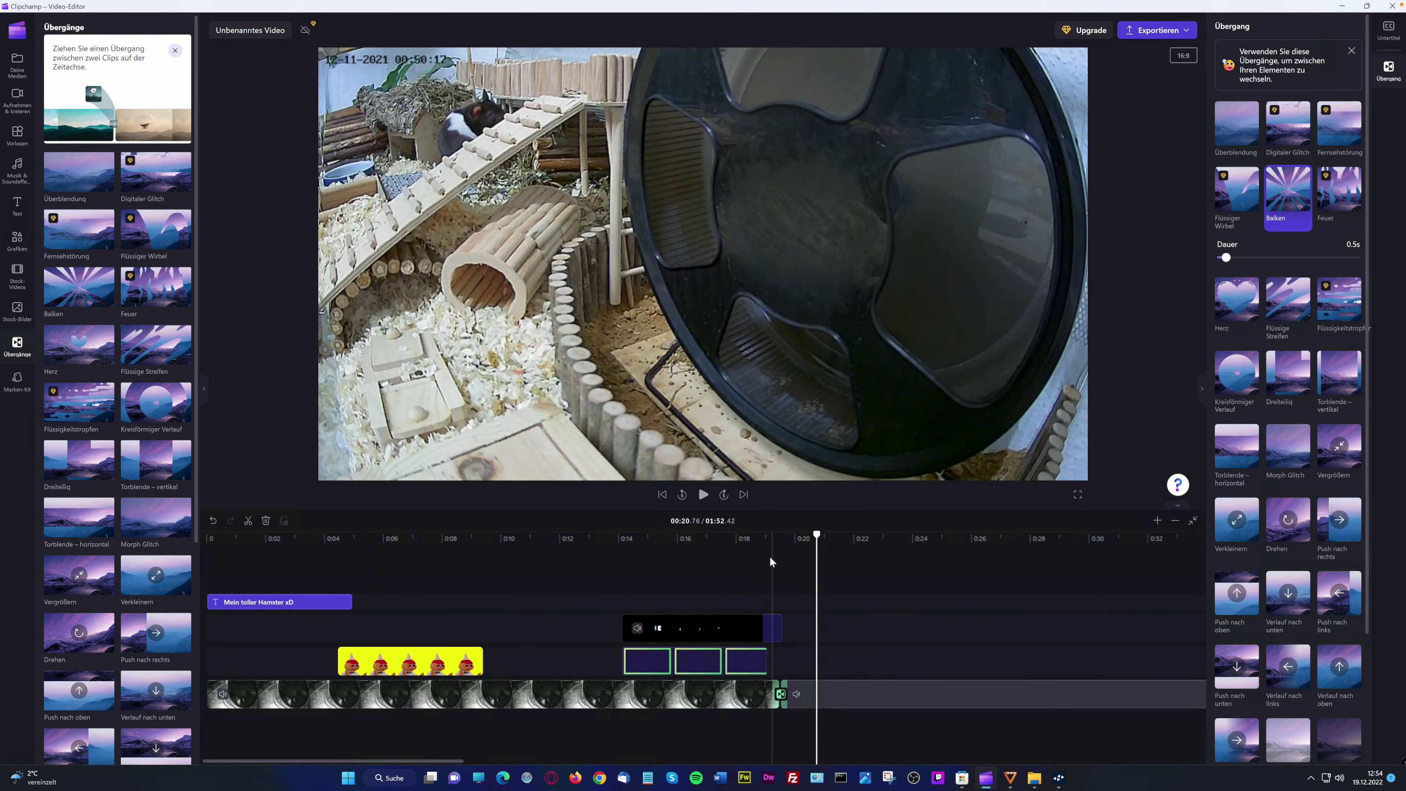
Play the video from about 0:18.8 to review the join
click(753, 556)
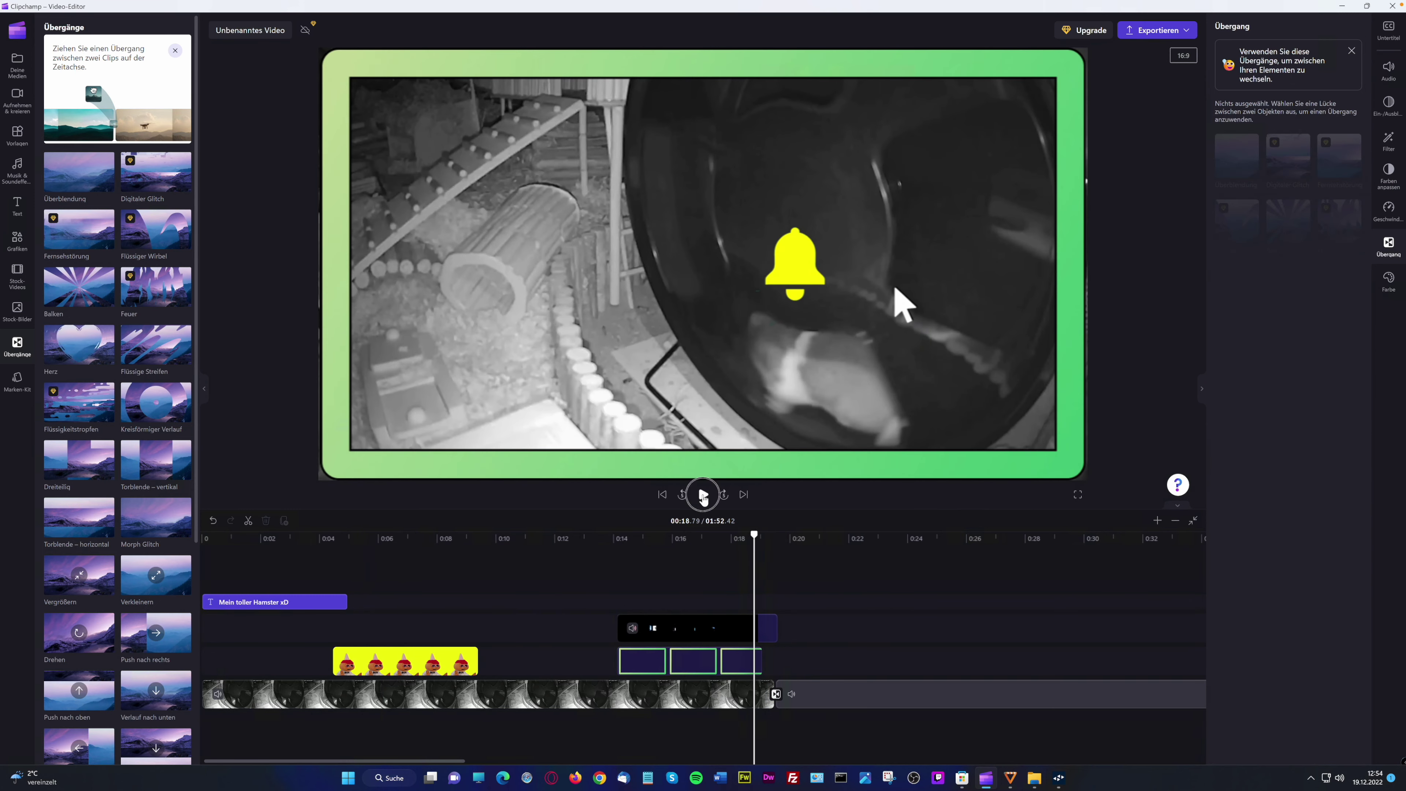
click(703, 495)
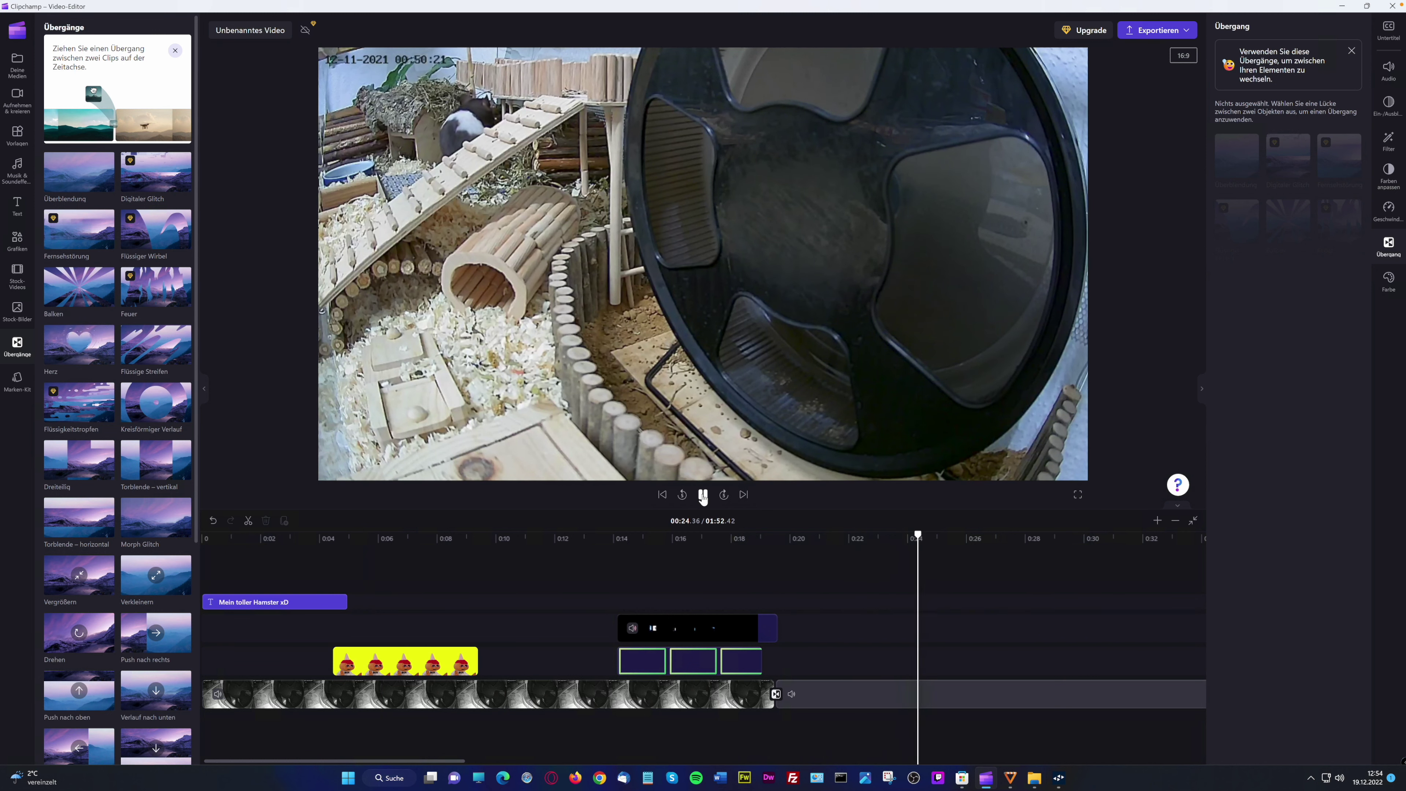
click(703, 494)
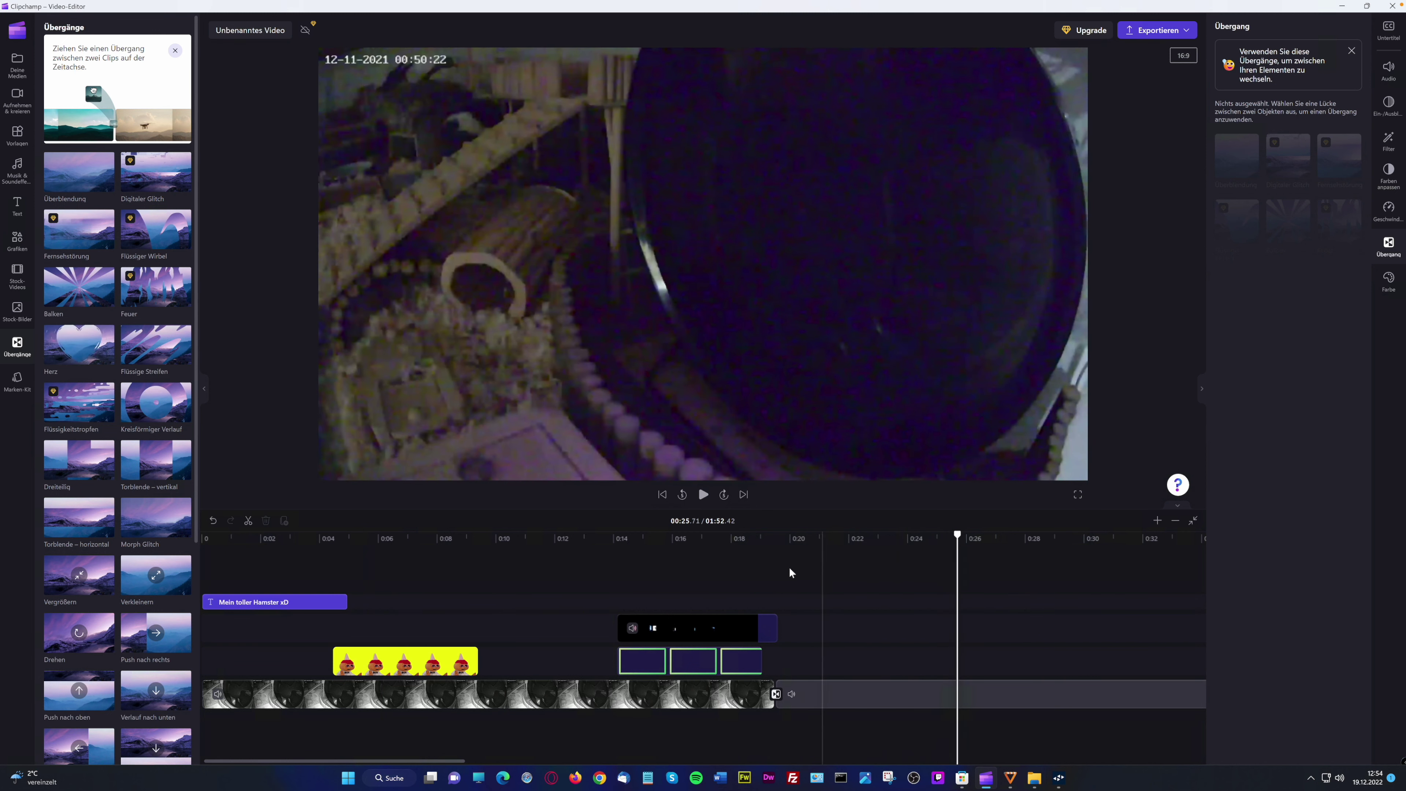
Split the bottom-track clip at 0:22.94 and dismiss the upgrade plan offer
scroll(179, 435, down, 1)
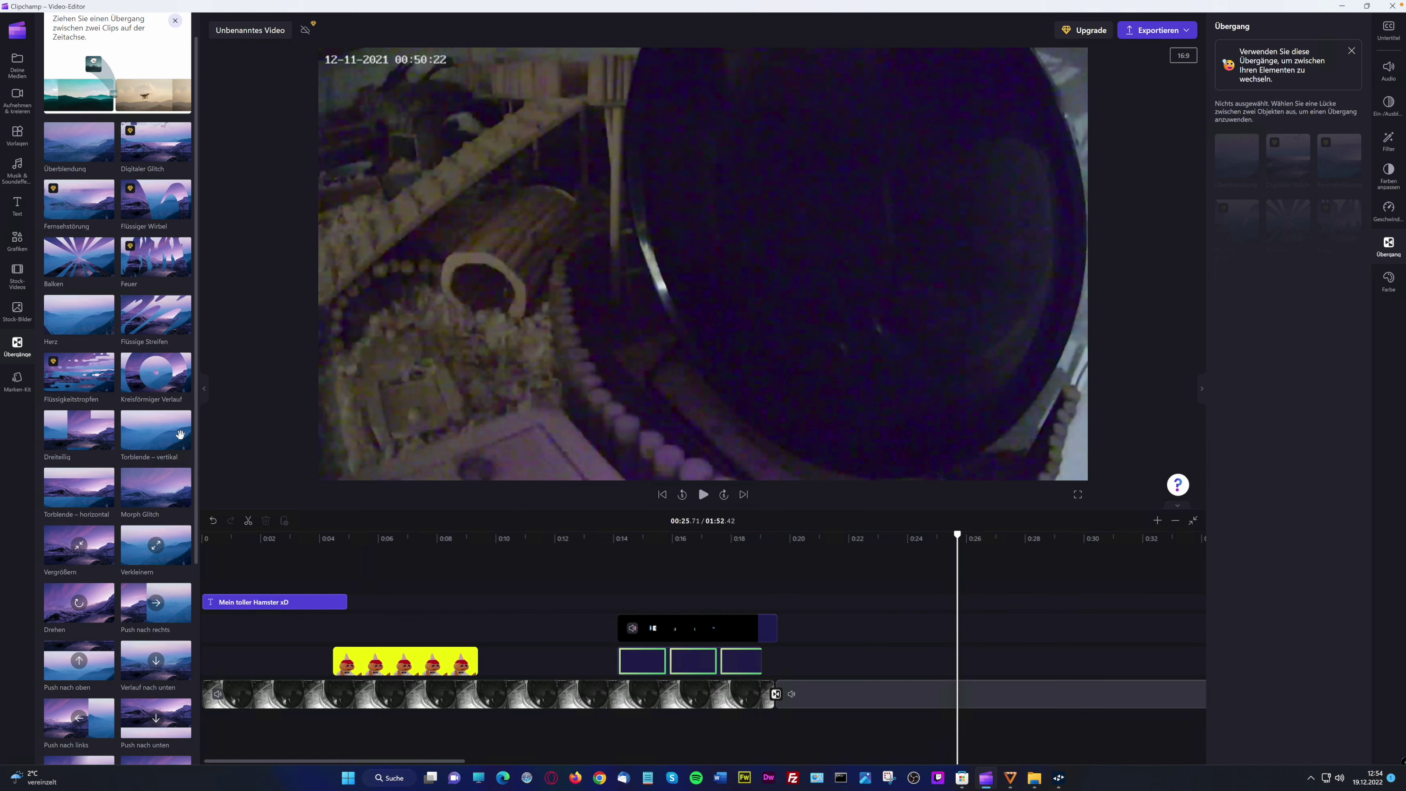
scroll(179, 434, down, 1)
click(876, 675)
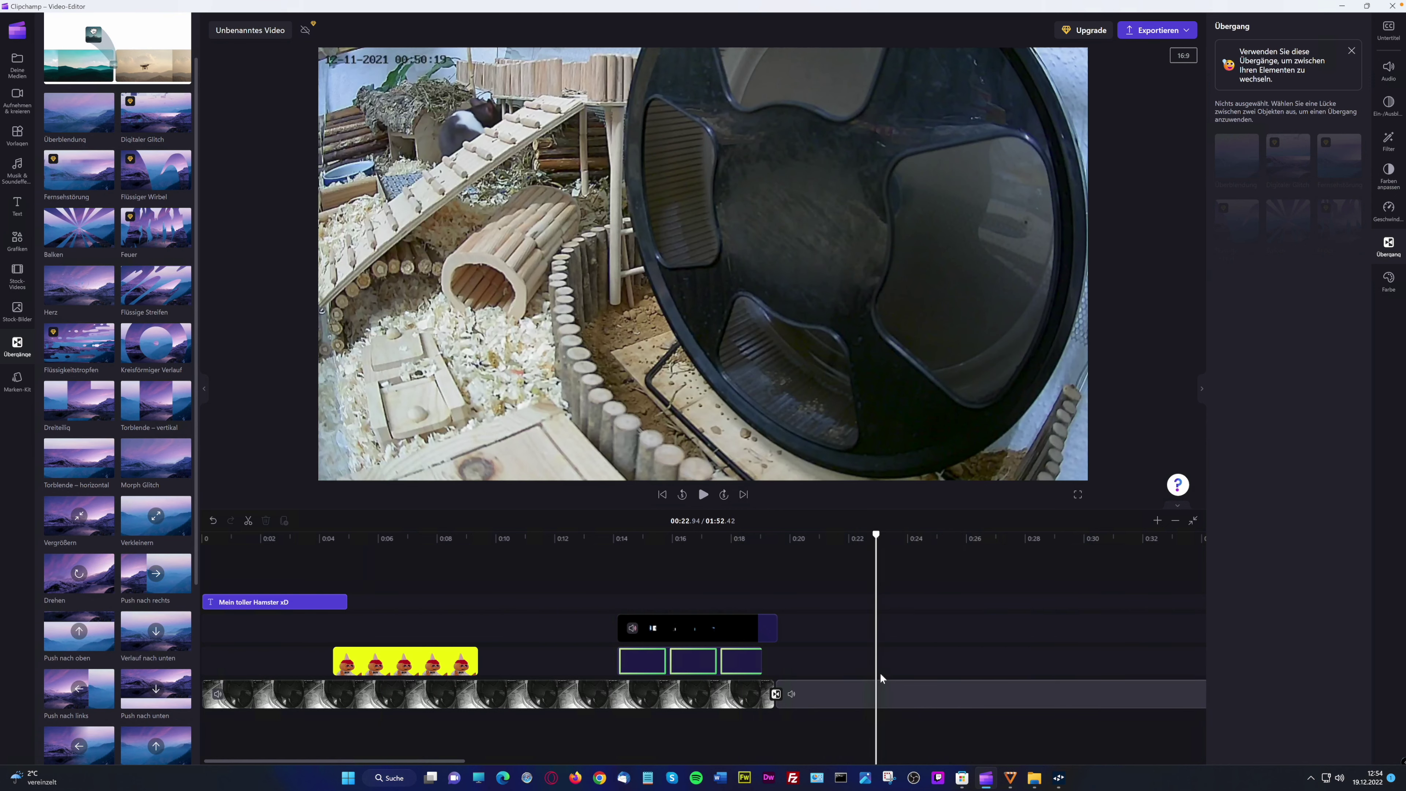
click(248, 520)
click(885, 700)
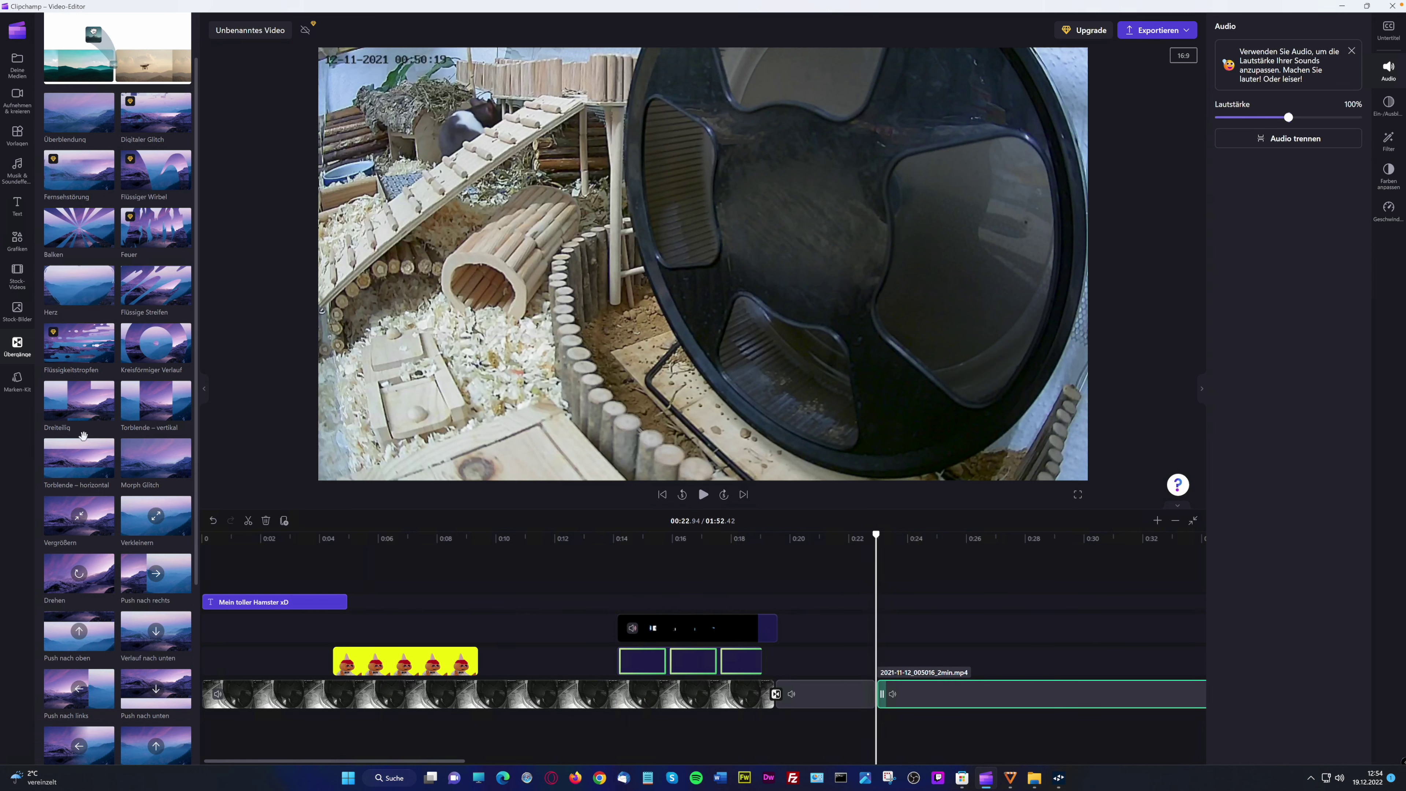
click(897, 700)
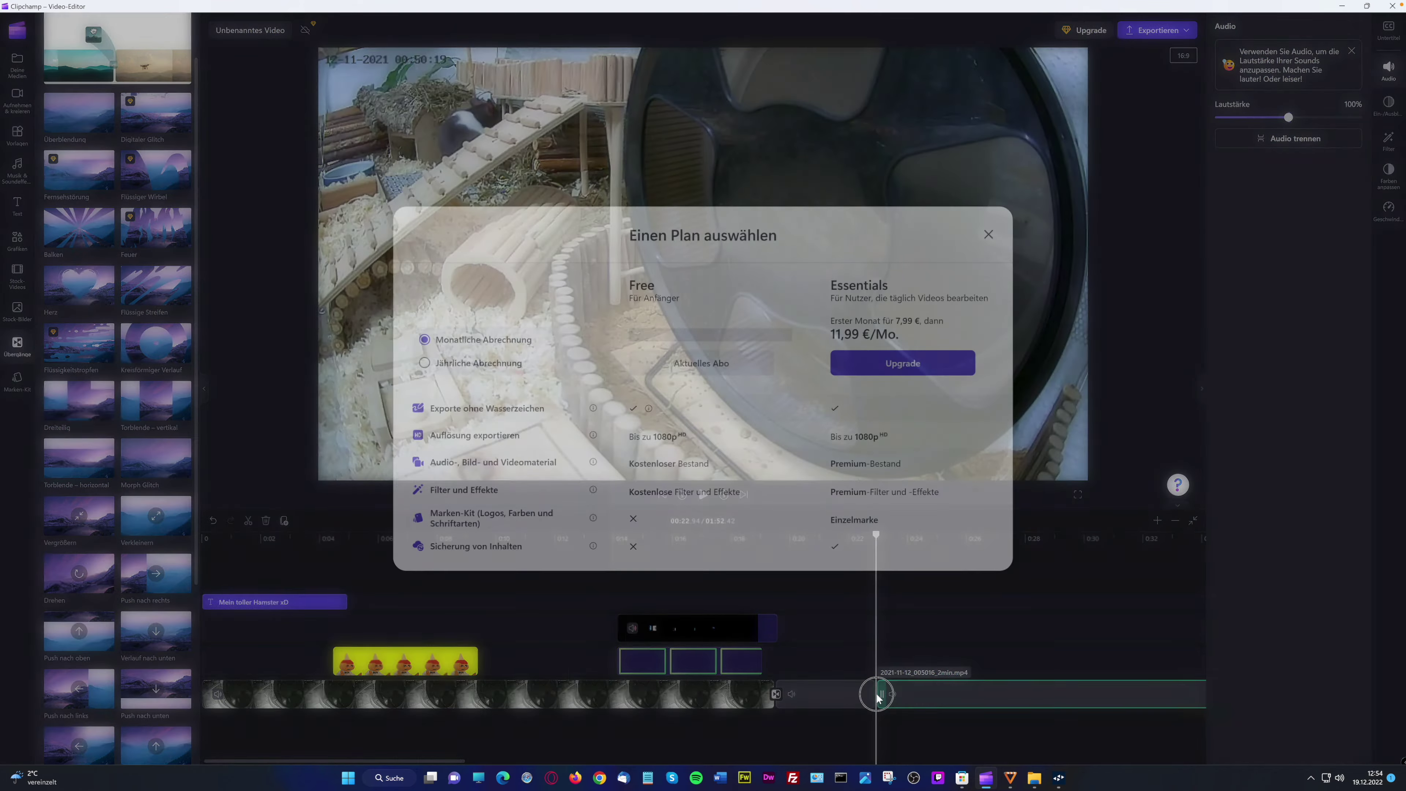
click(988, 234)
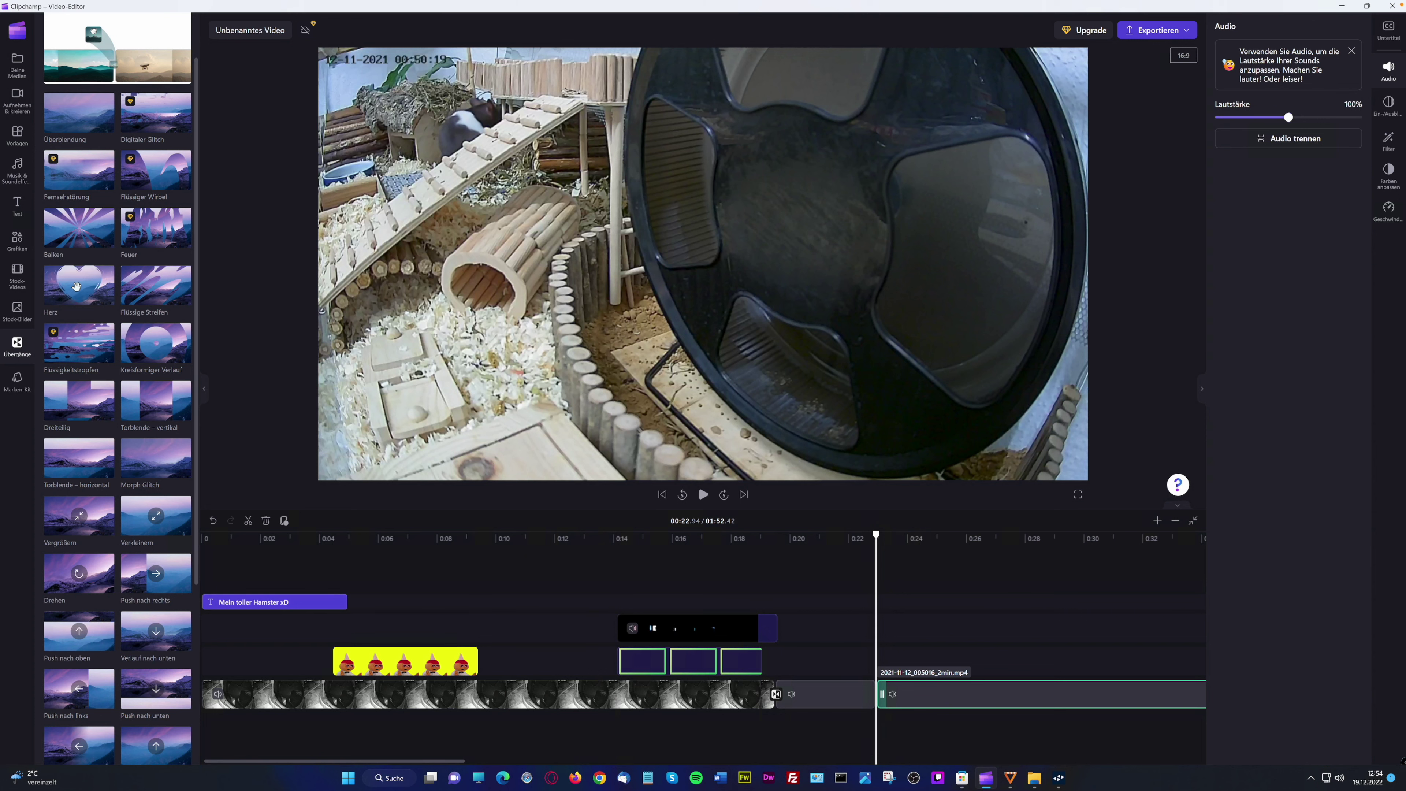
Drop the Herz transition onto the junction between the split pieces near 0:22
drag(77, 286, 880, 694)
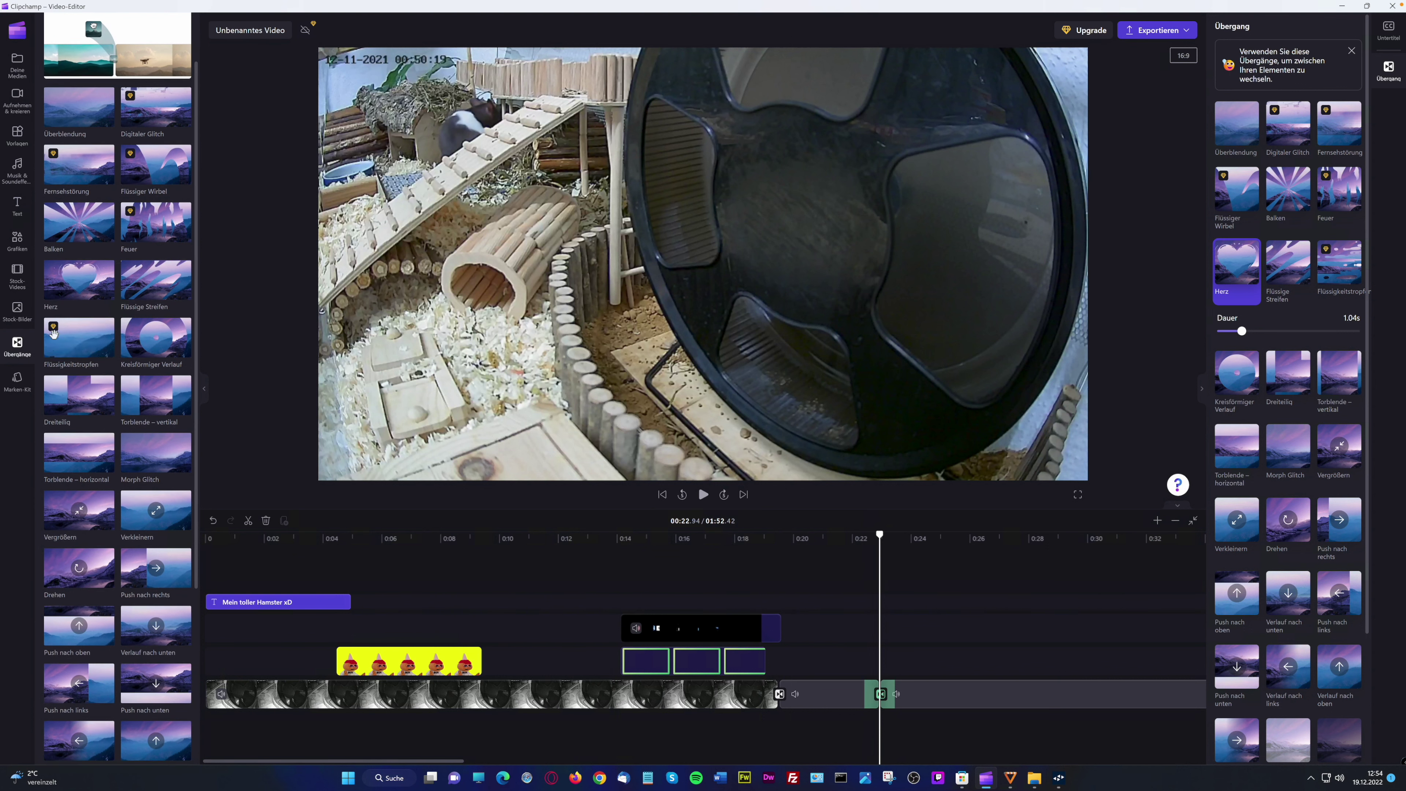
mouse_move(54, 339)
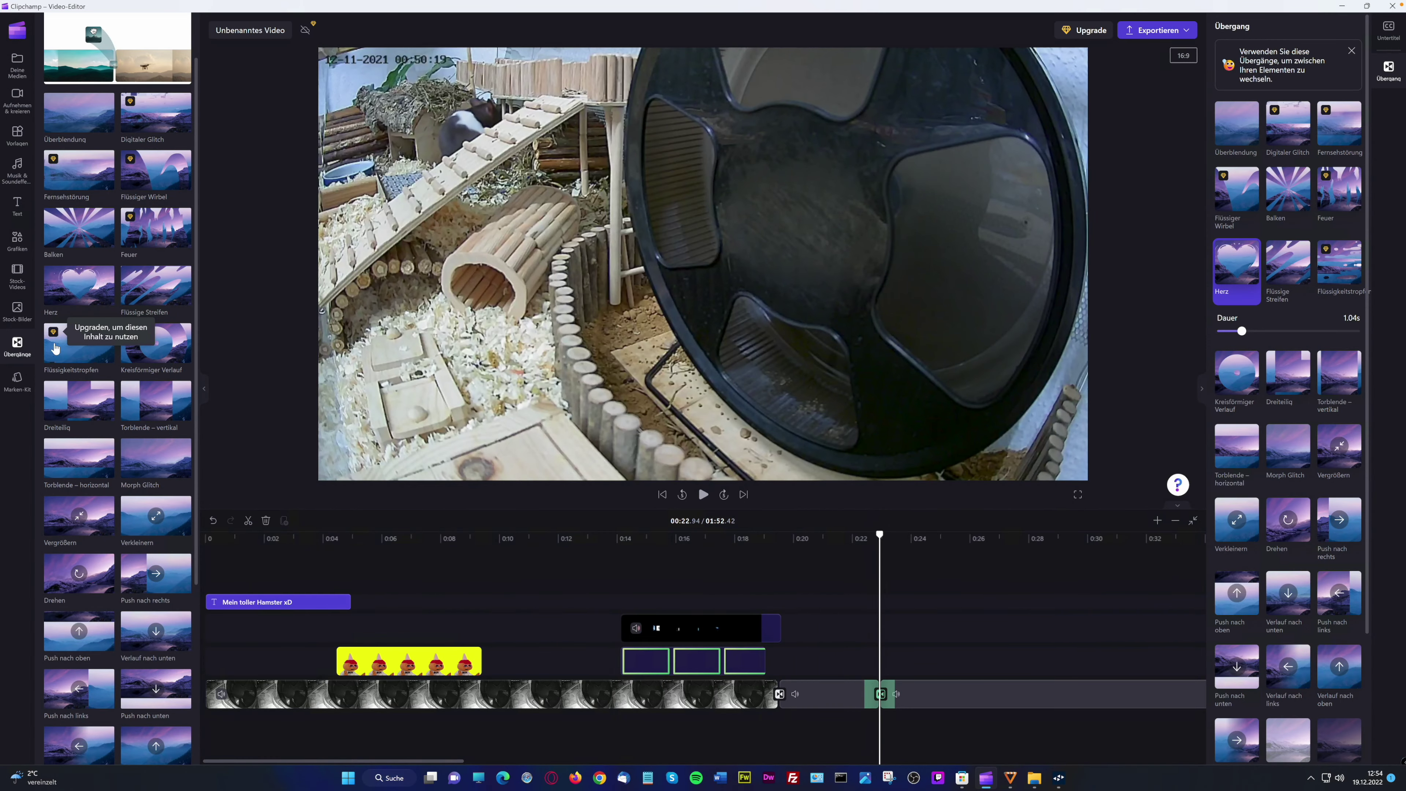
click(863, 549)
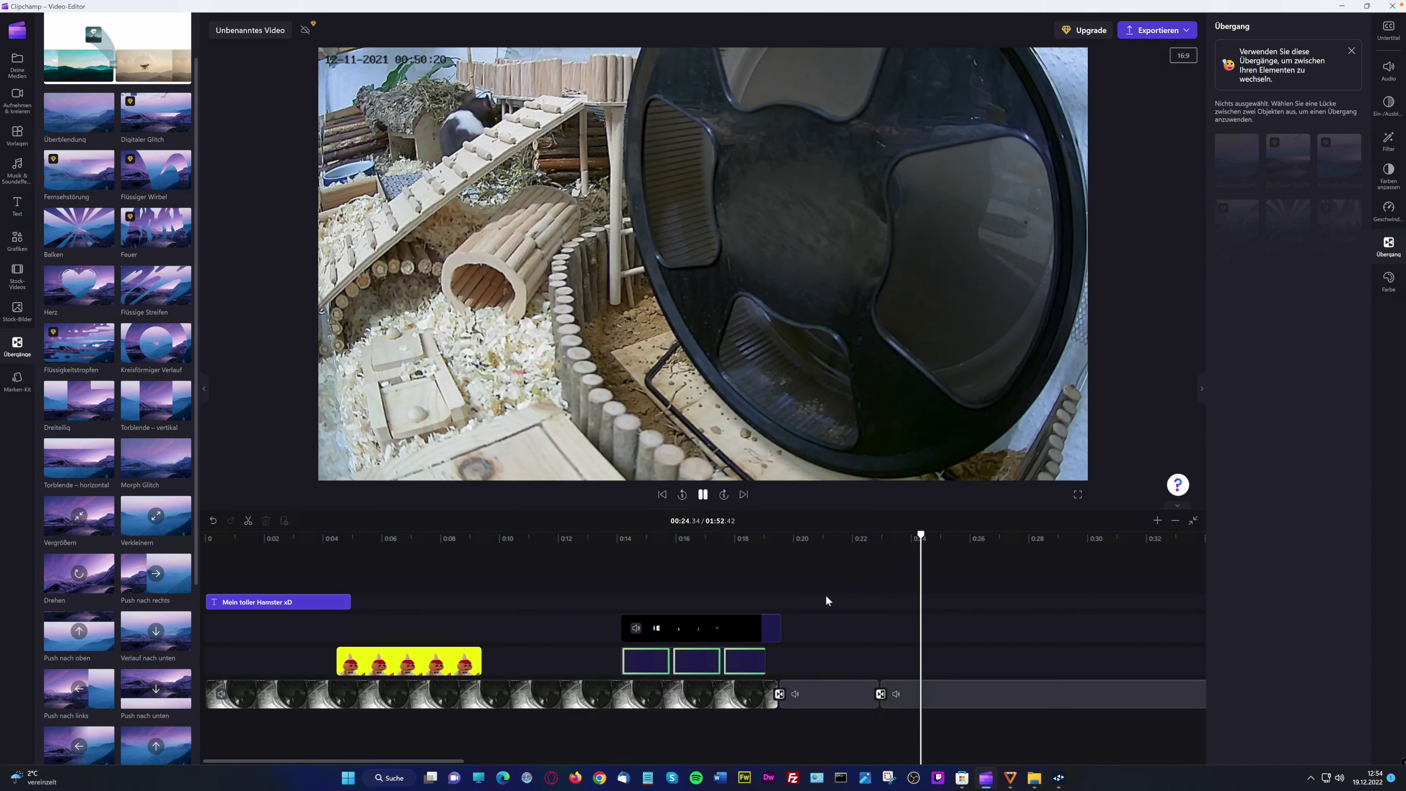
click(834, 564)
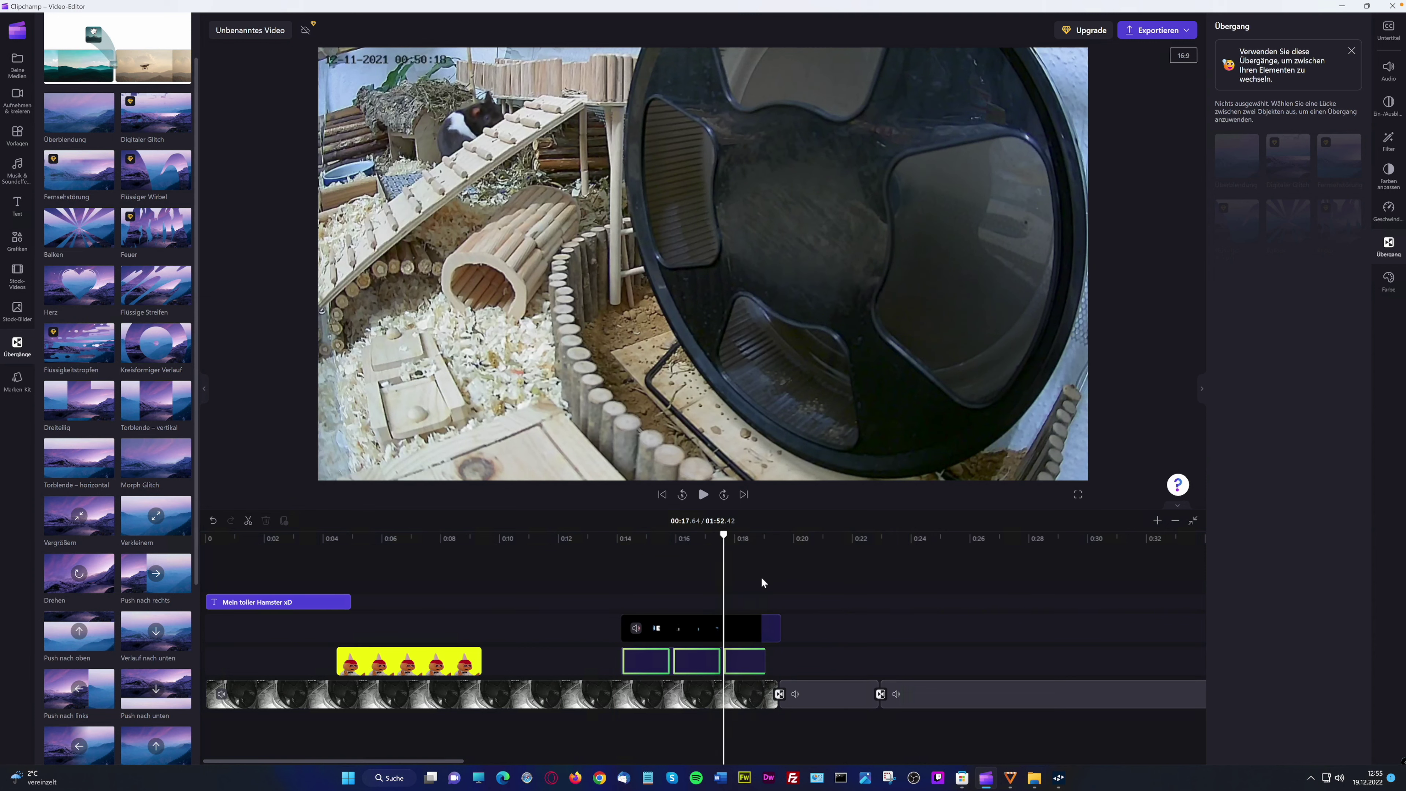
Play back the Herz transition and select it to check its 1.04 s duration
click(710, 498)
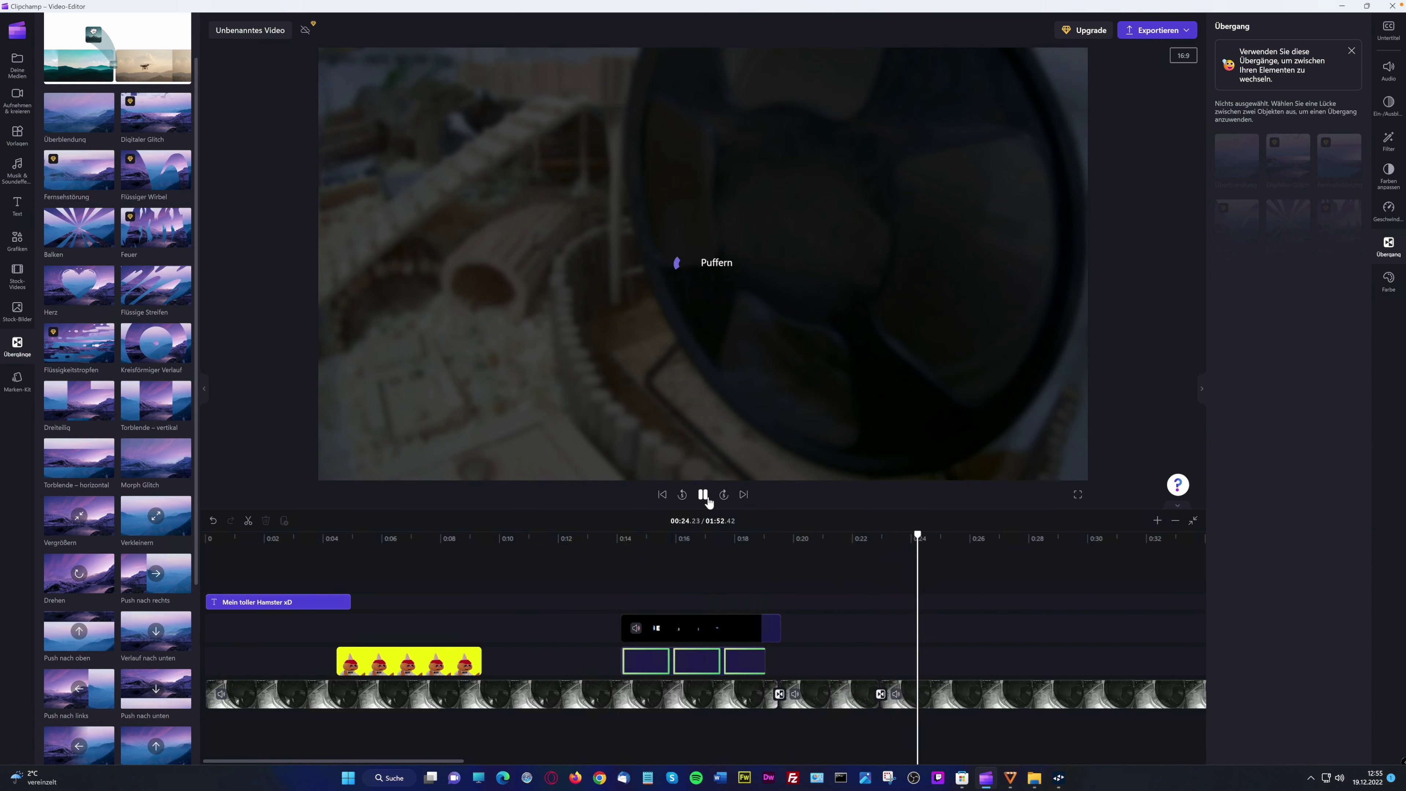
click(706, 500)
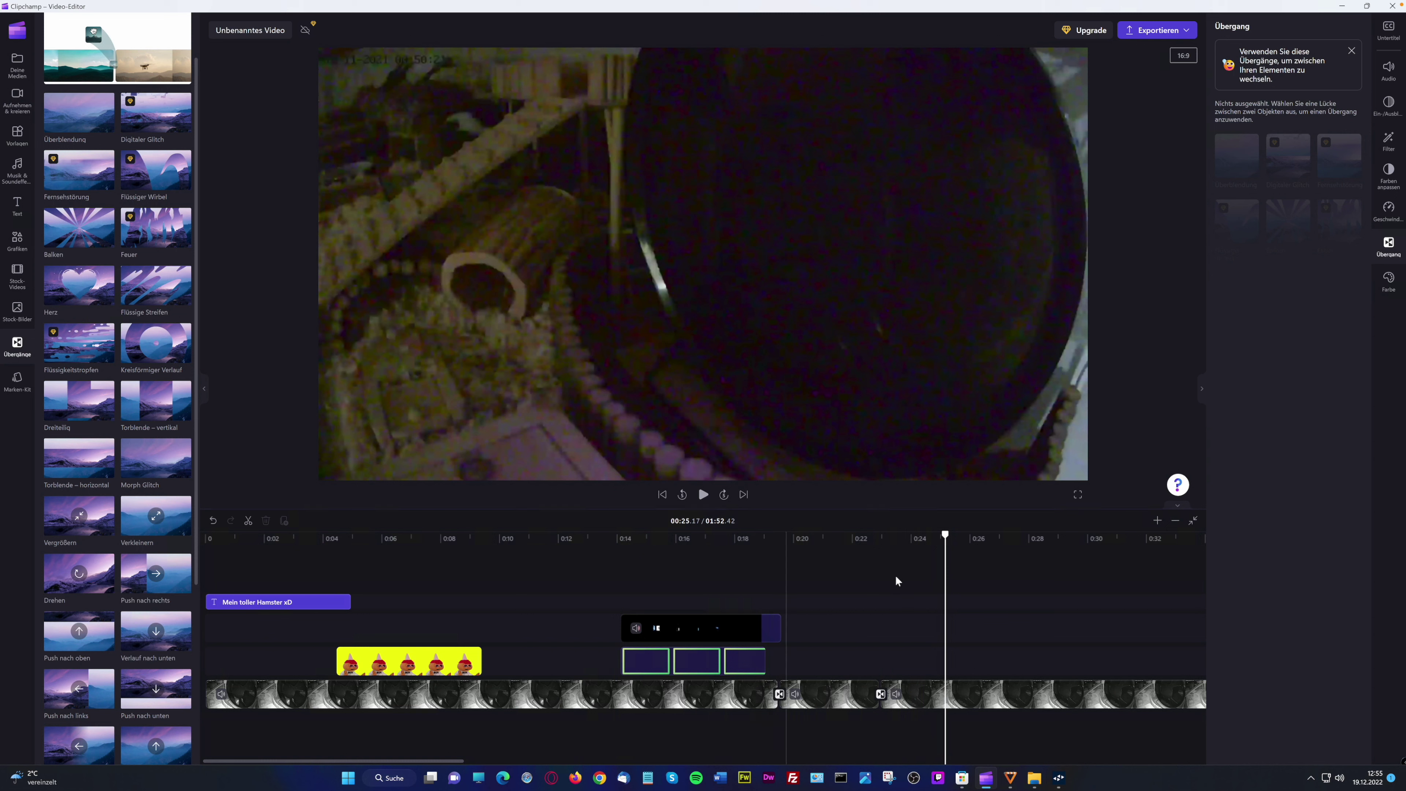
click(855, 538)
click(704, 499)
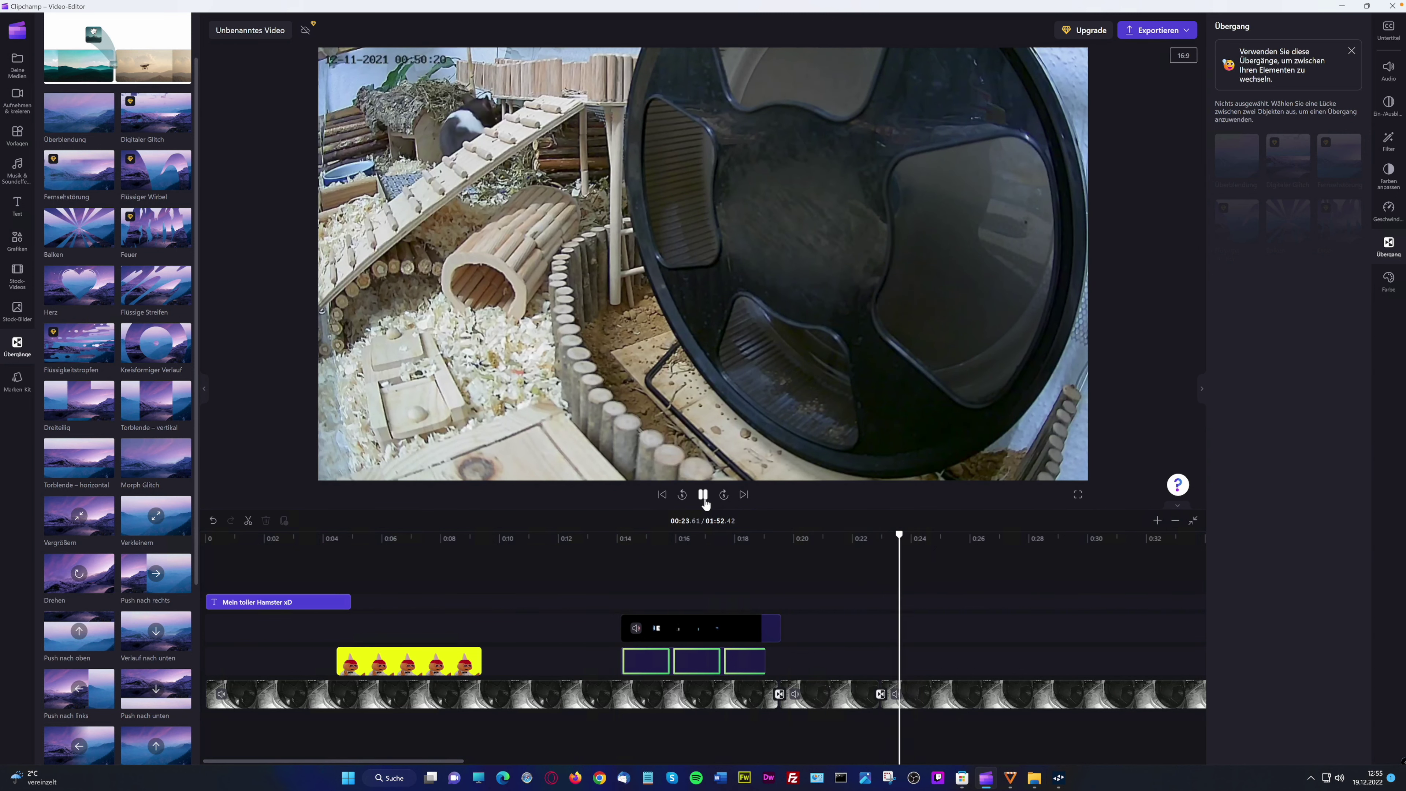
key(space)
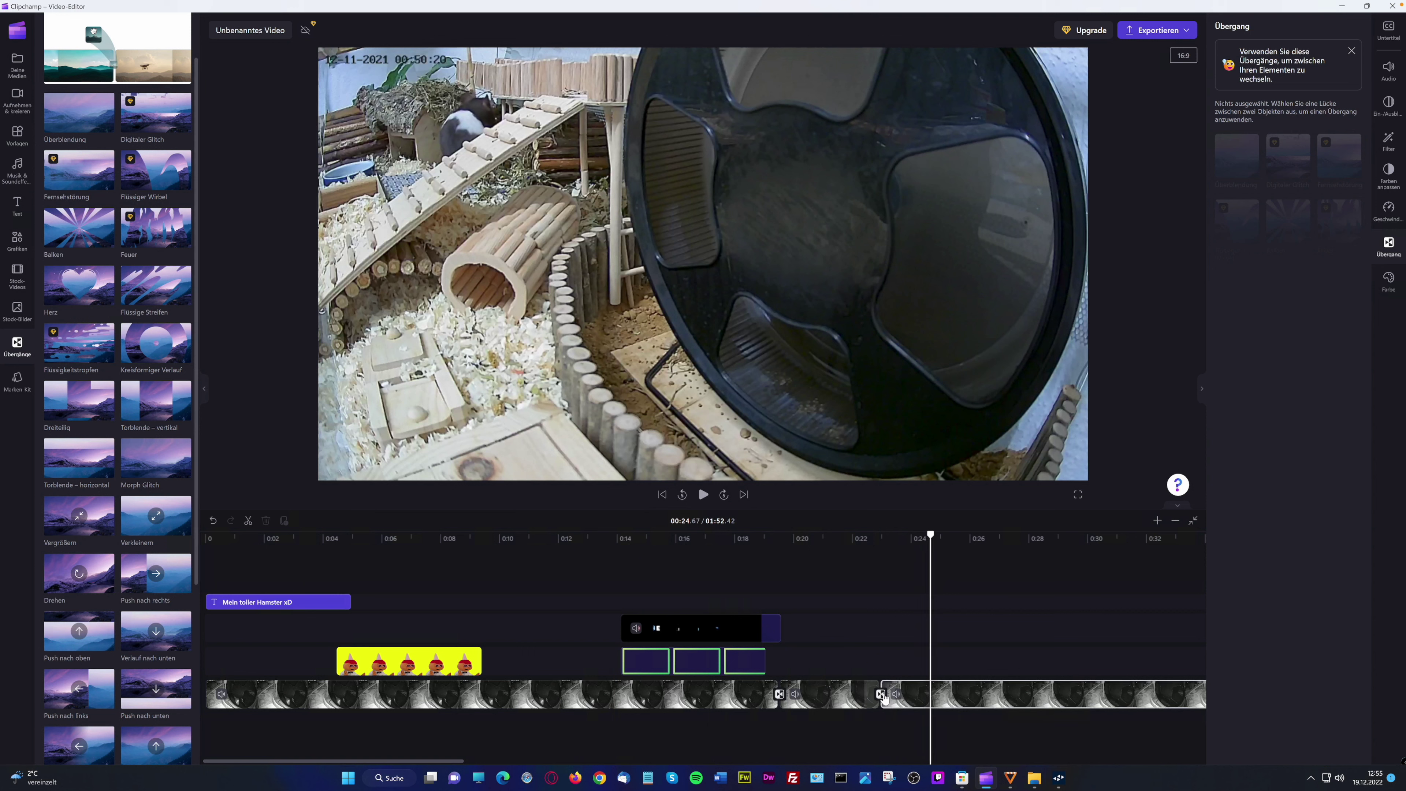
click(881, 695)
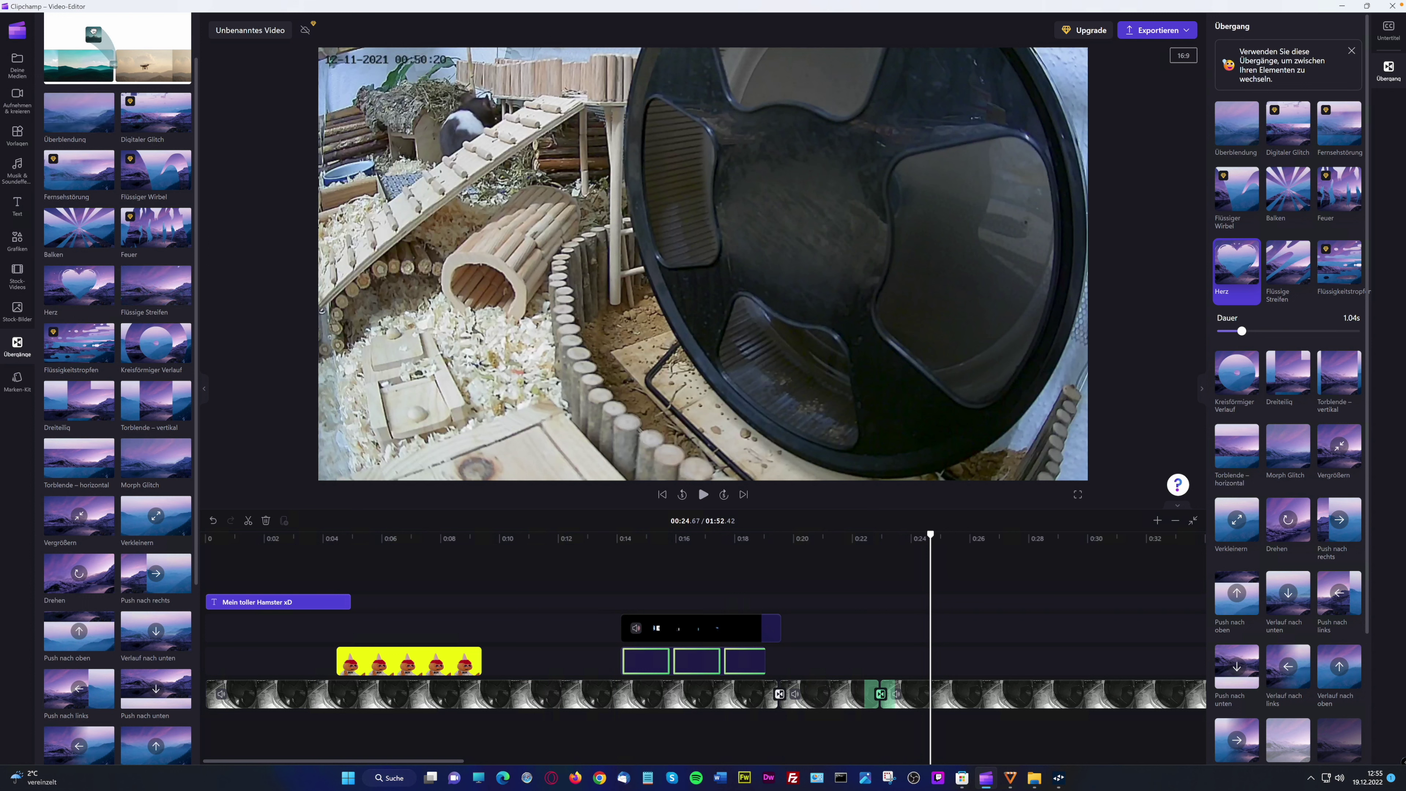
Swap the transition for Kreisförmiger Verlauf and preview it around 0:22 with sound muted
drag(155, 344, 880, 693)
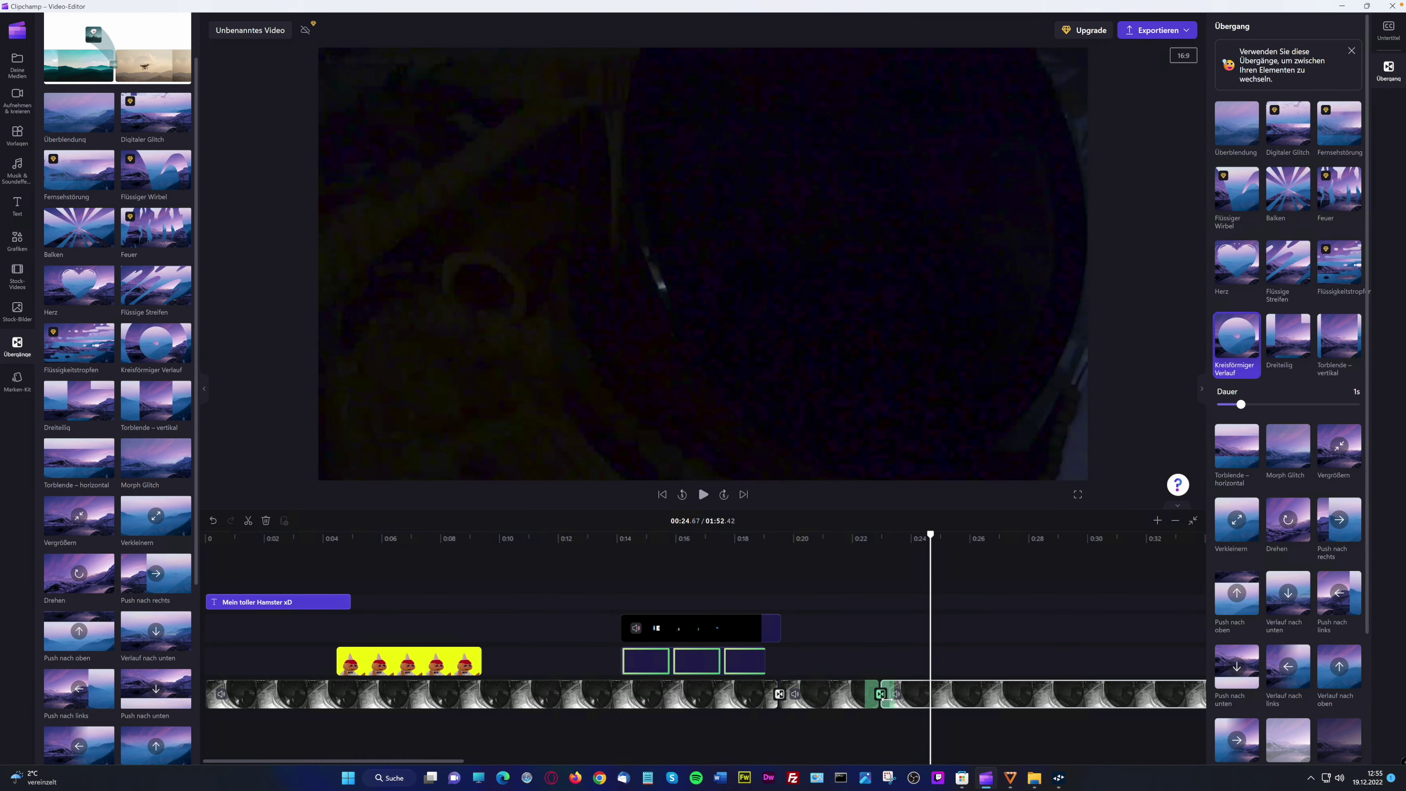
click(865, 606)
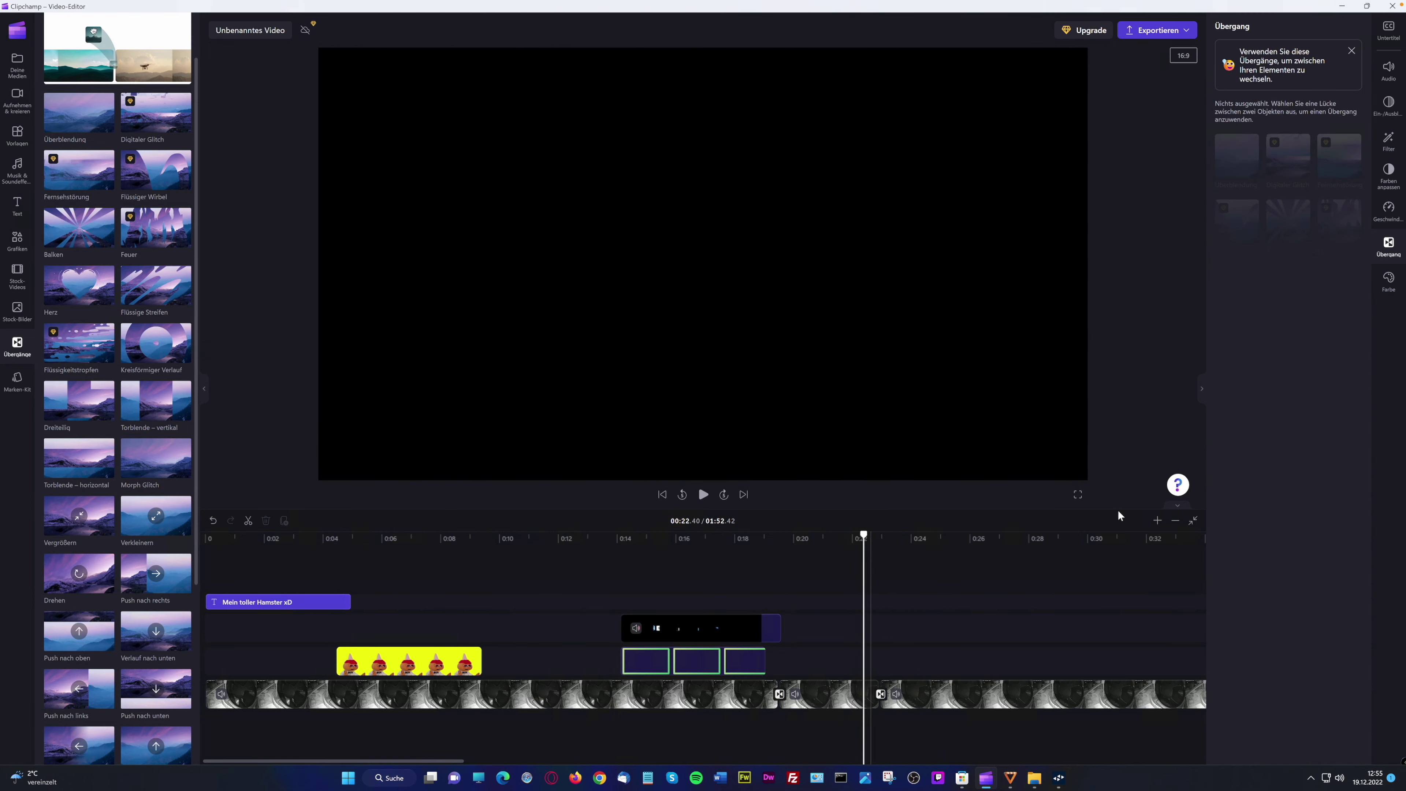
click(702, 494)
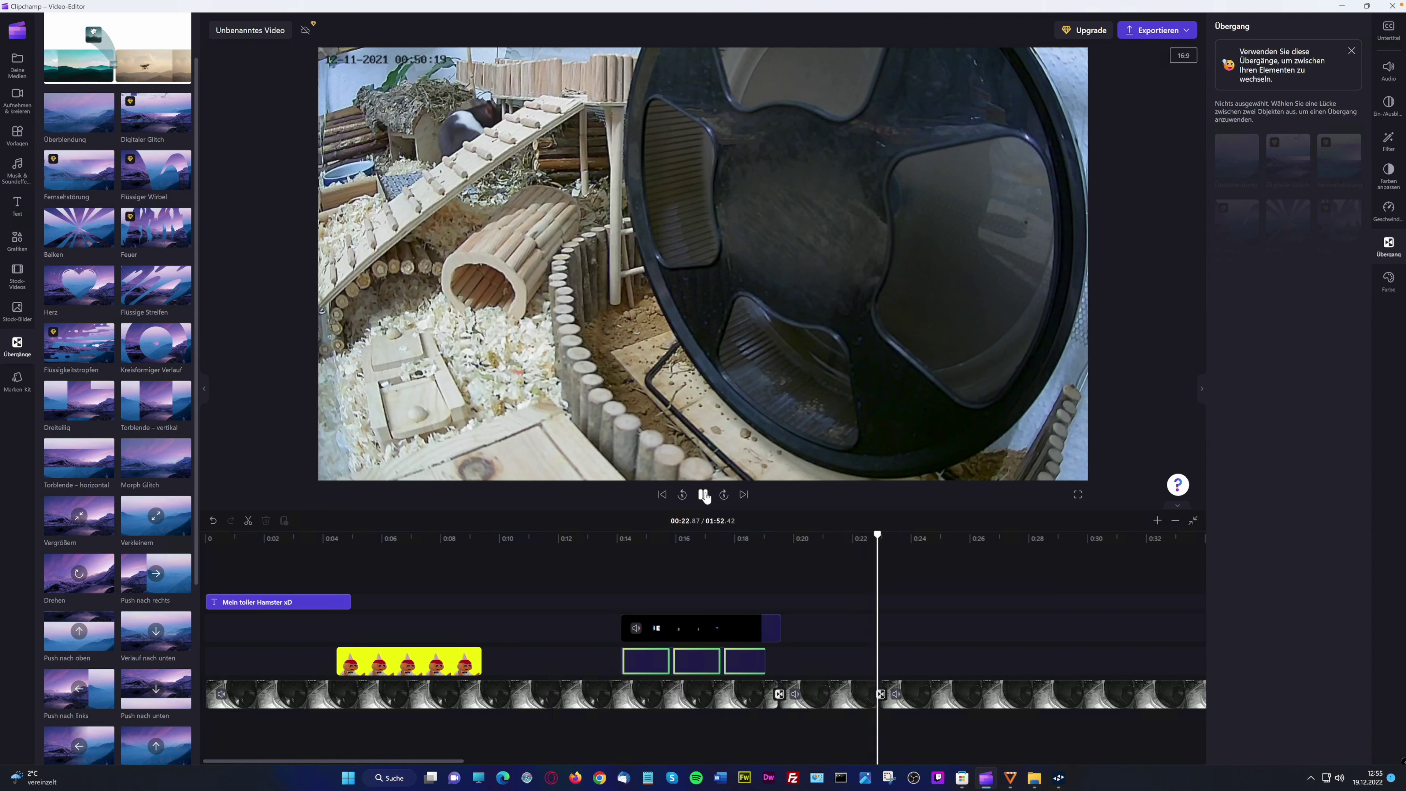
click(848, 588)
click(702, 495)
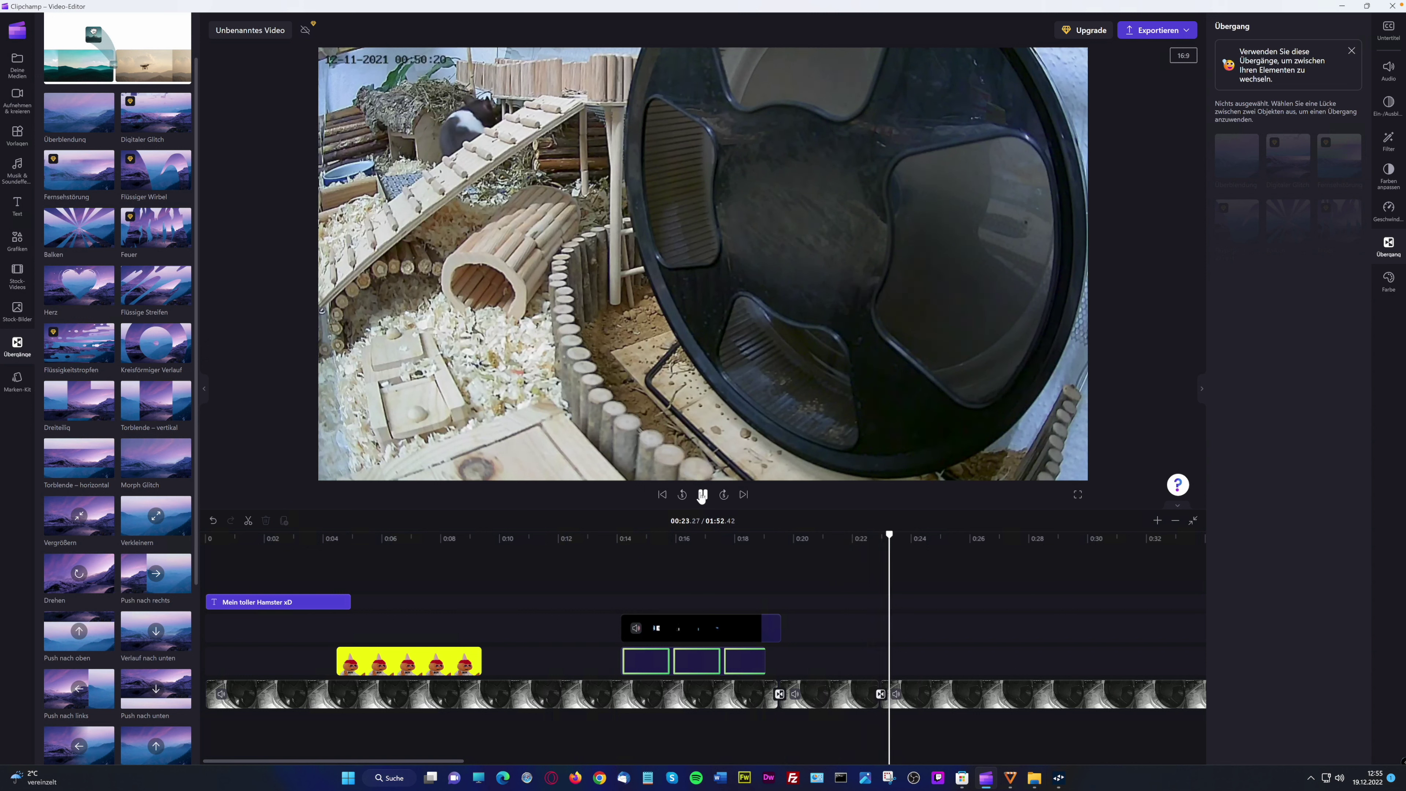
click(702, 495)
key(XF86AudioMute)
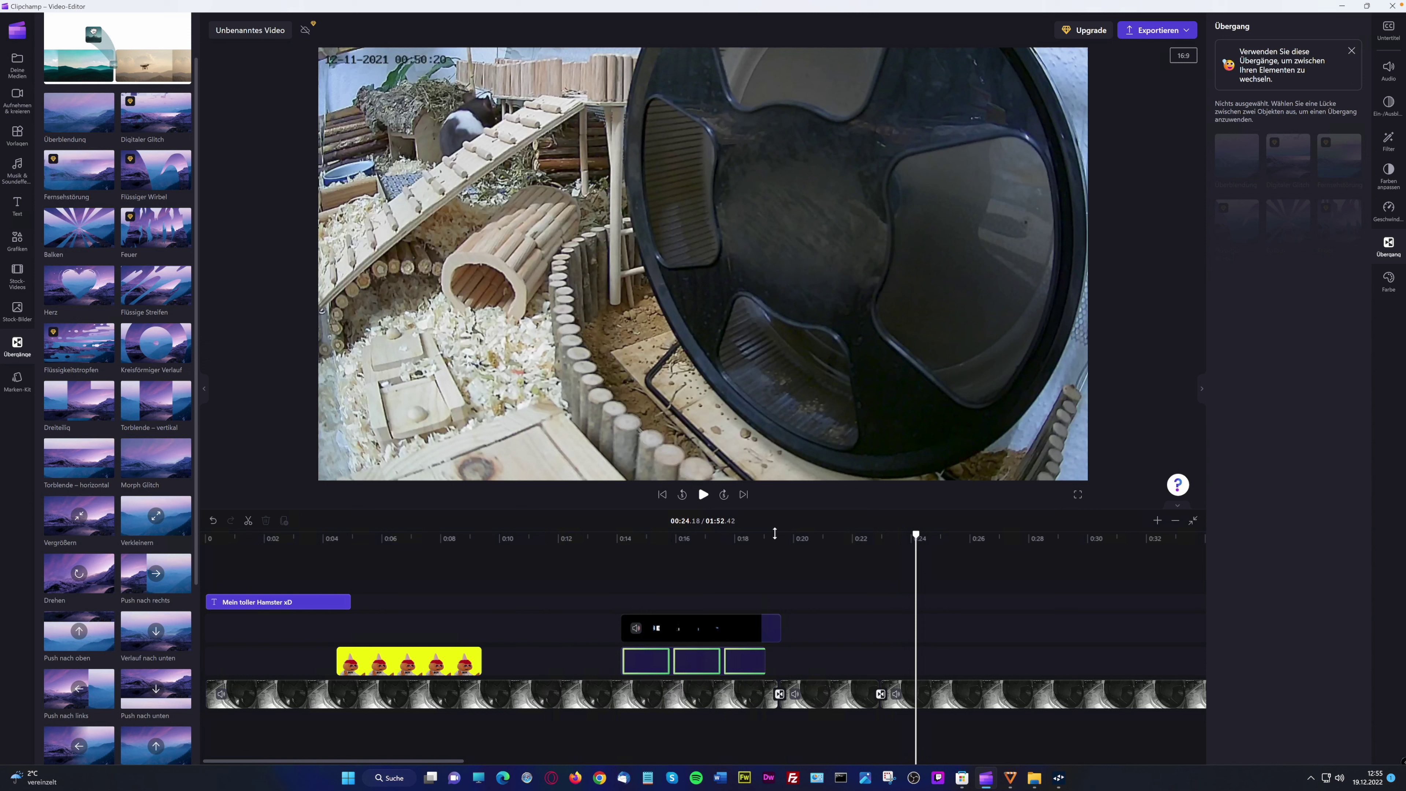
click(854, 545)
click(703, 495)
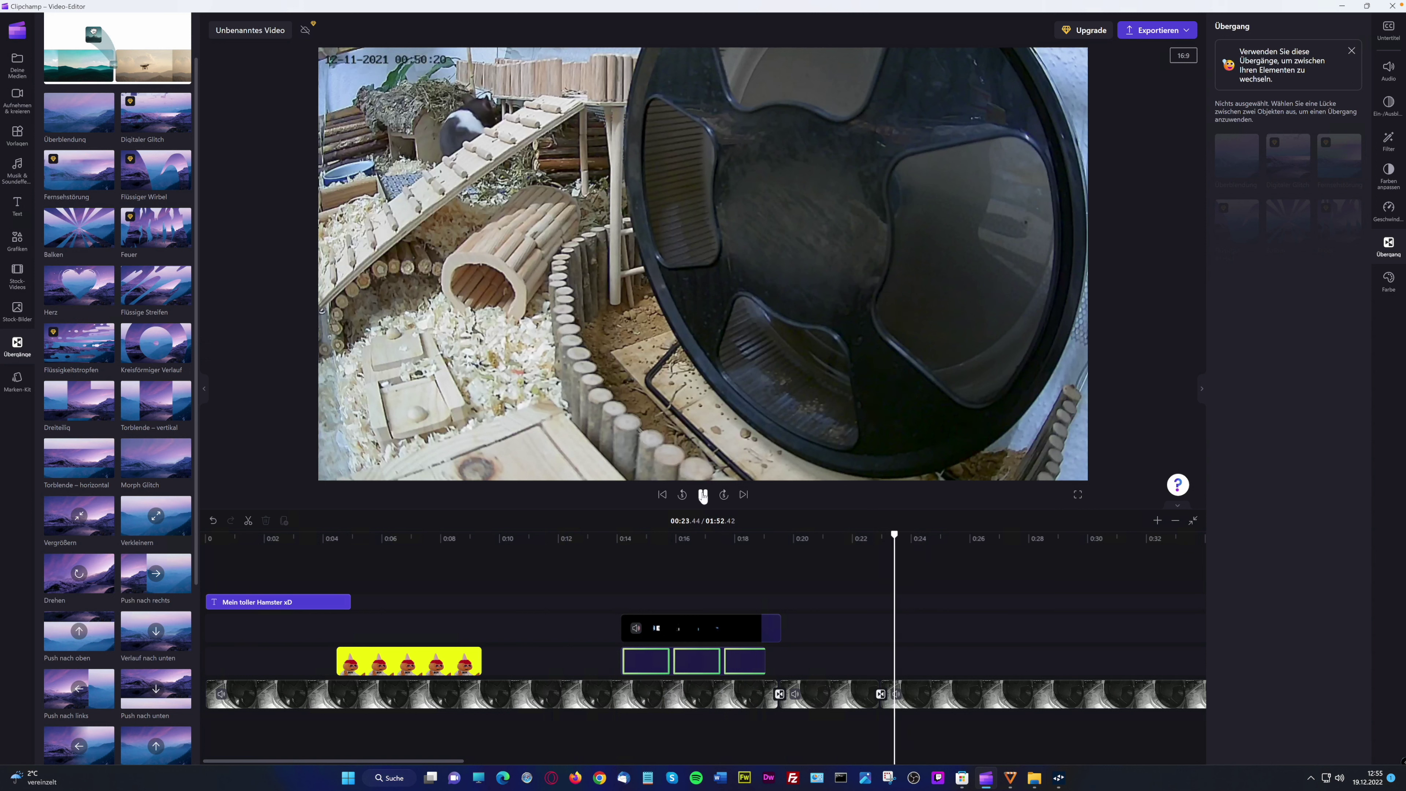
click(703, 495)
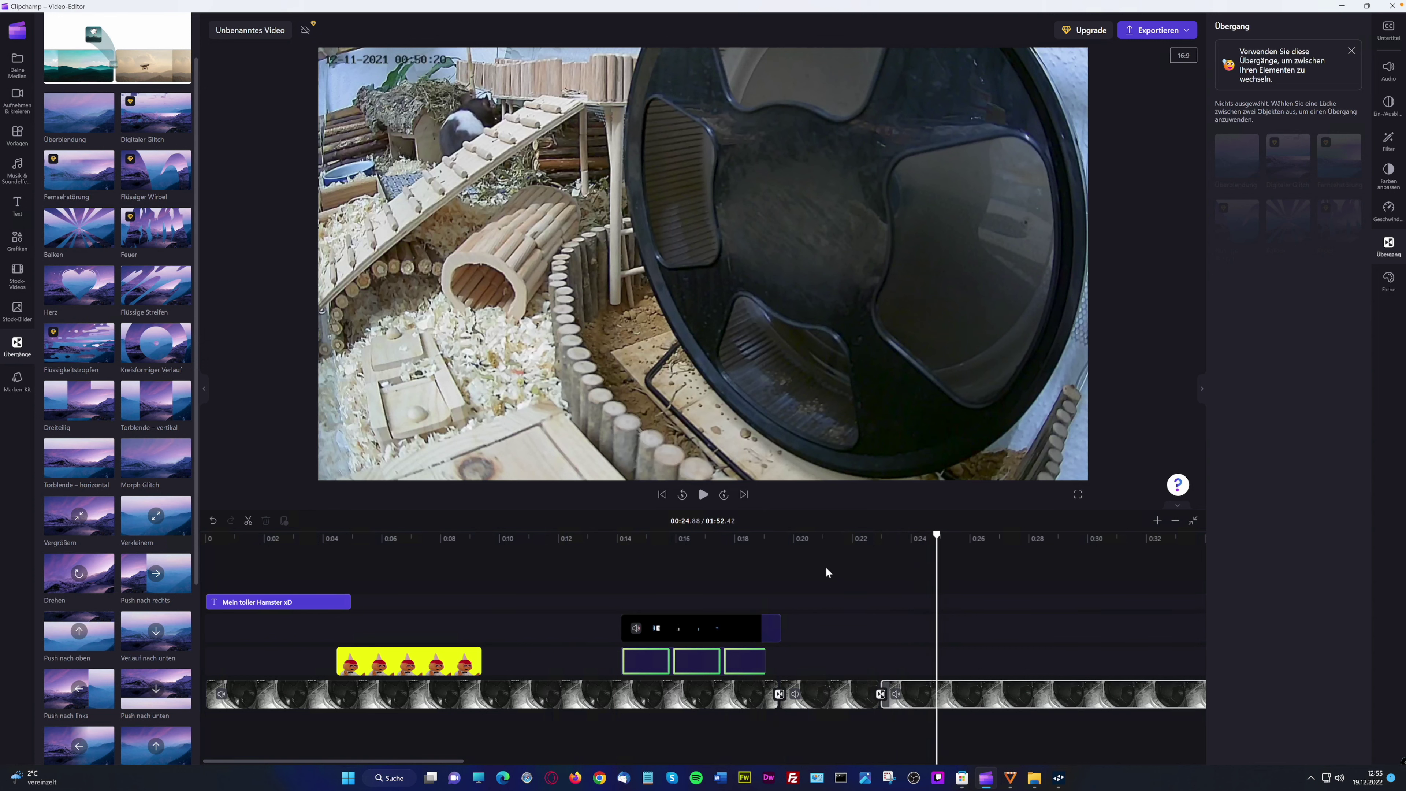
Trim the start off the long 2021-11-12_005016_2min.mp4 clip after the transition
click(881, 694)
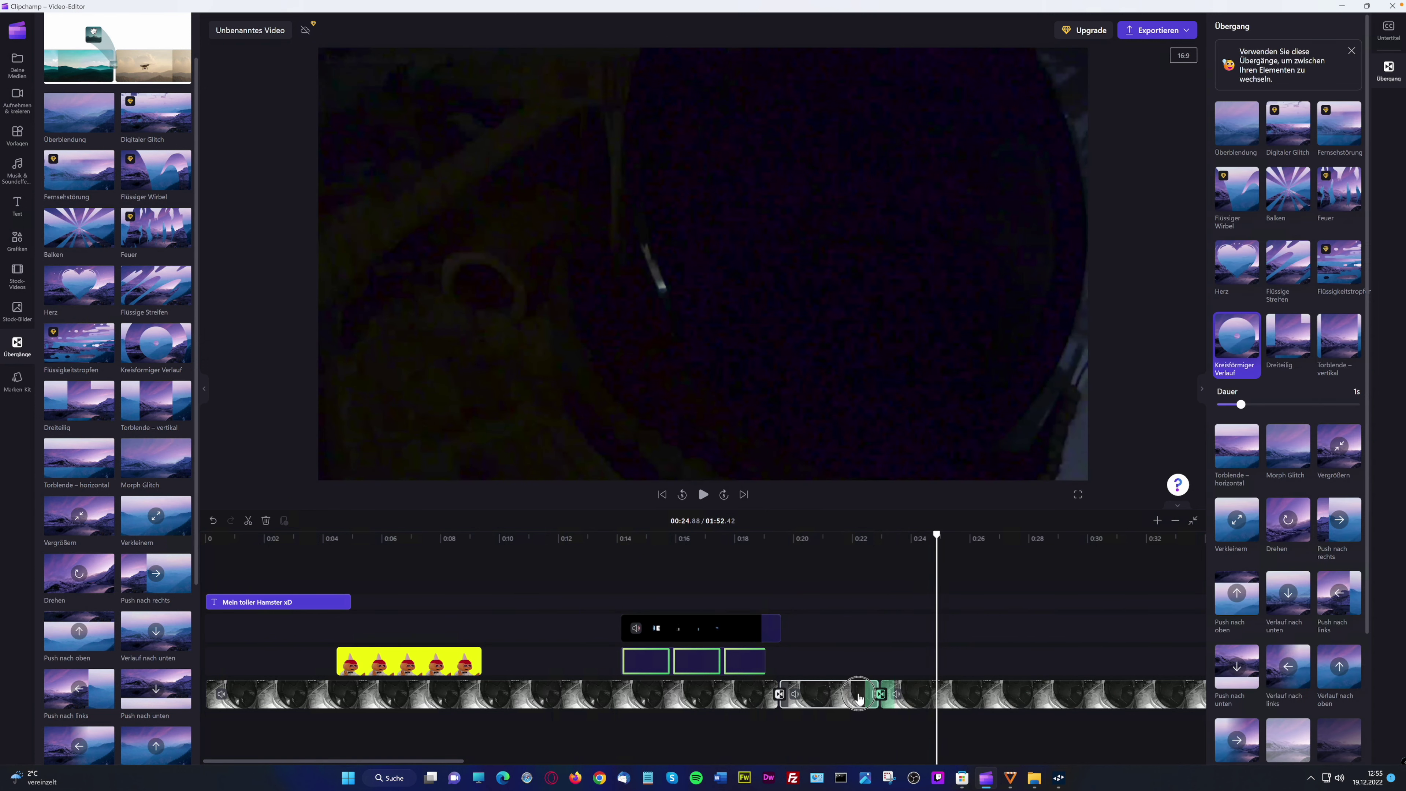
click(872, 695)
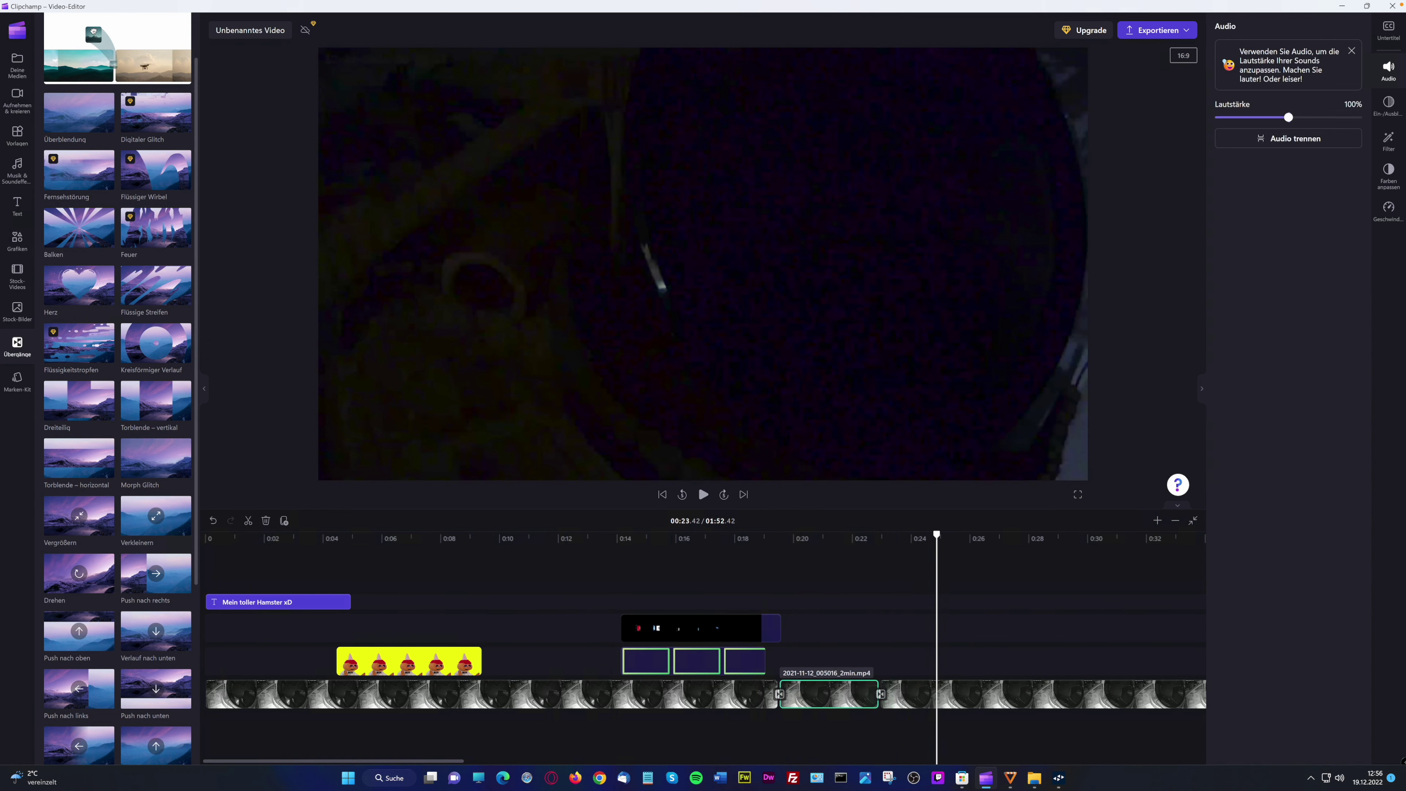
click(878, 695)
click(871, 696)
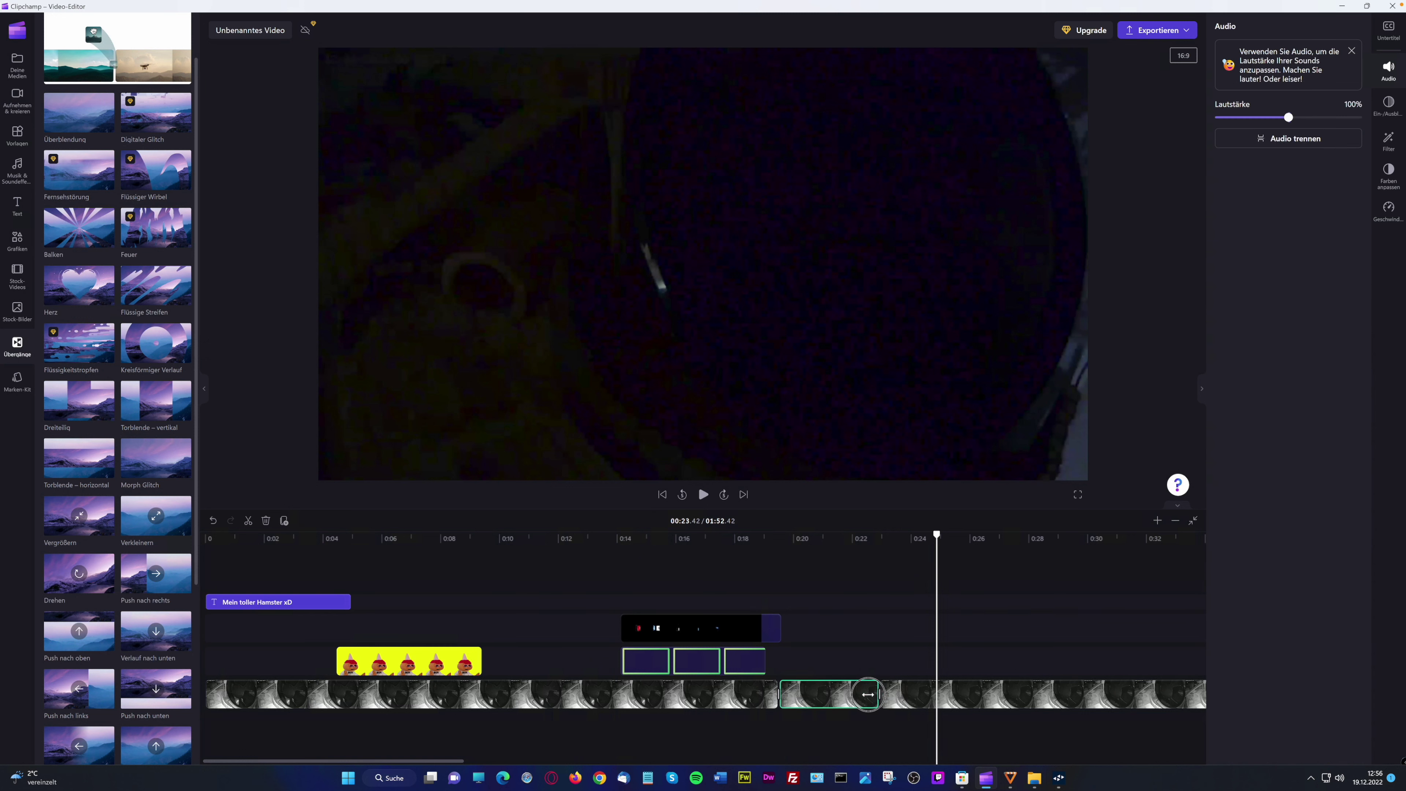
click(869, 699)
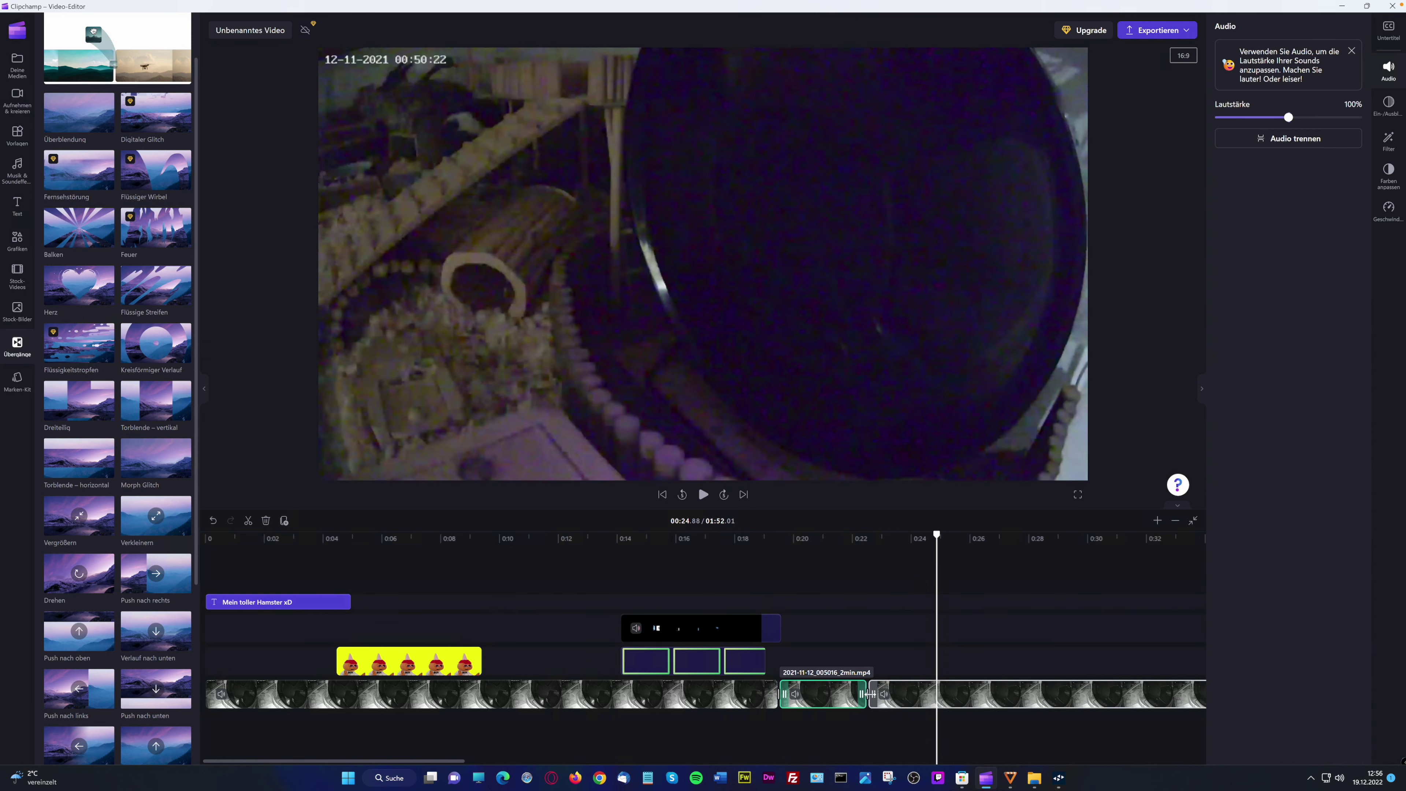
drag(875, 696, 907, 696)
Extend the short clip and pull the next hamster clip leftward to close the gap
click(861, 697)
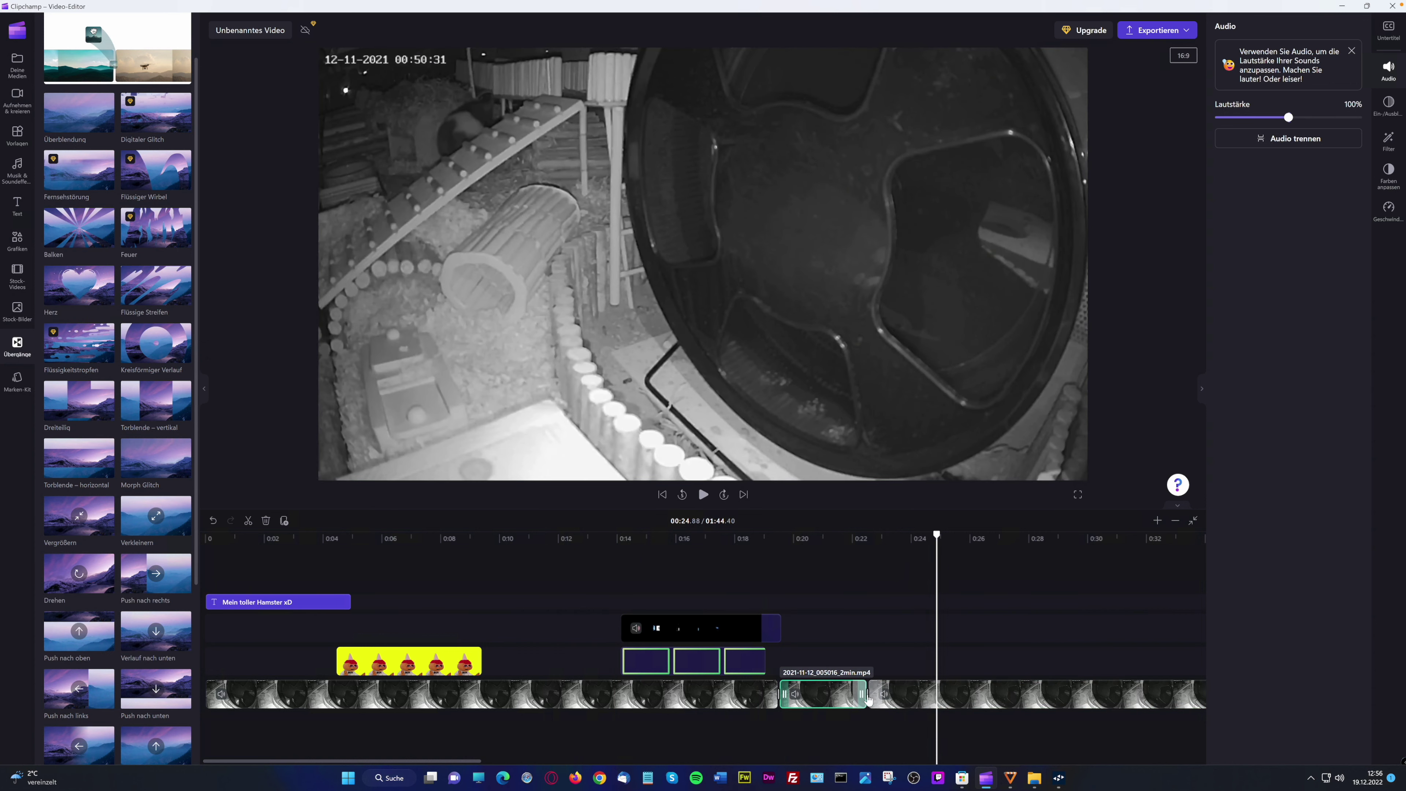
drag(858, 694, 1155, 697)
mouse_move(879, 699)
mouse_down()
mouse_move(1142, 697)
mouse_move(952, 695)
mouse_up()
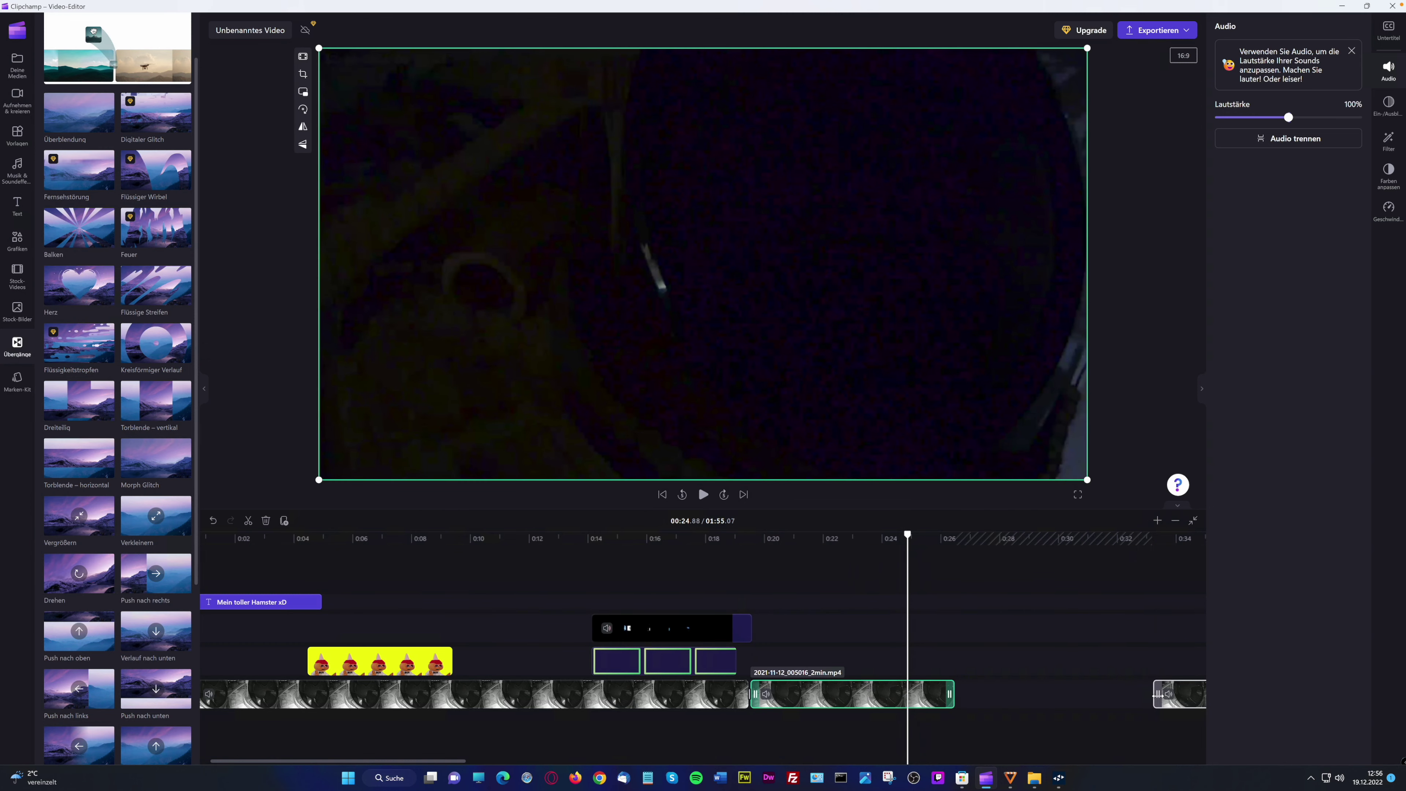
drag(1157, 694, 947, 694)
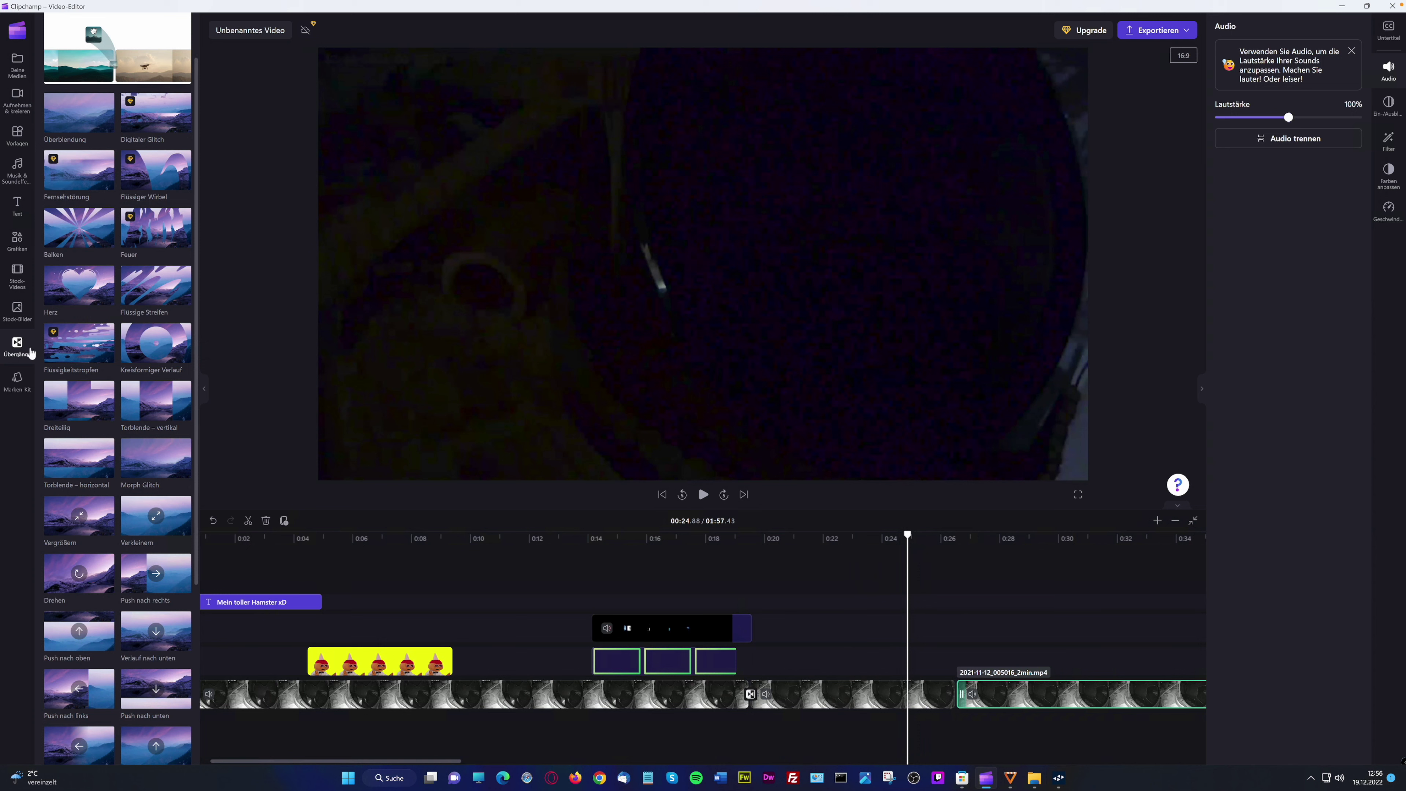
click(17, 380)
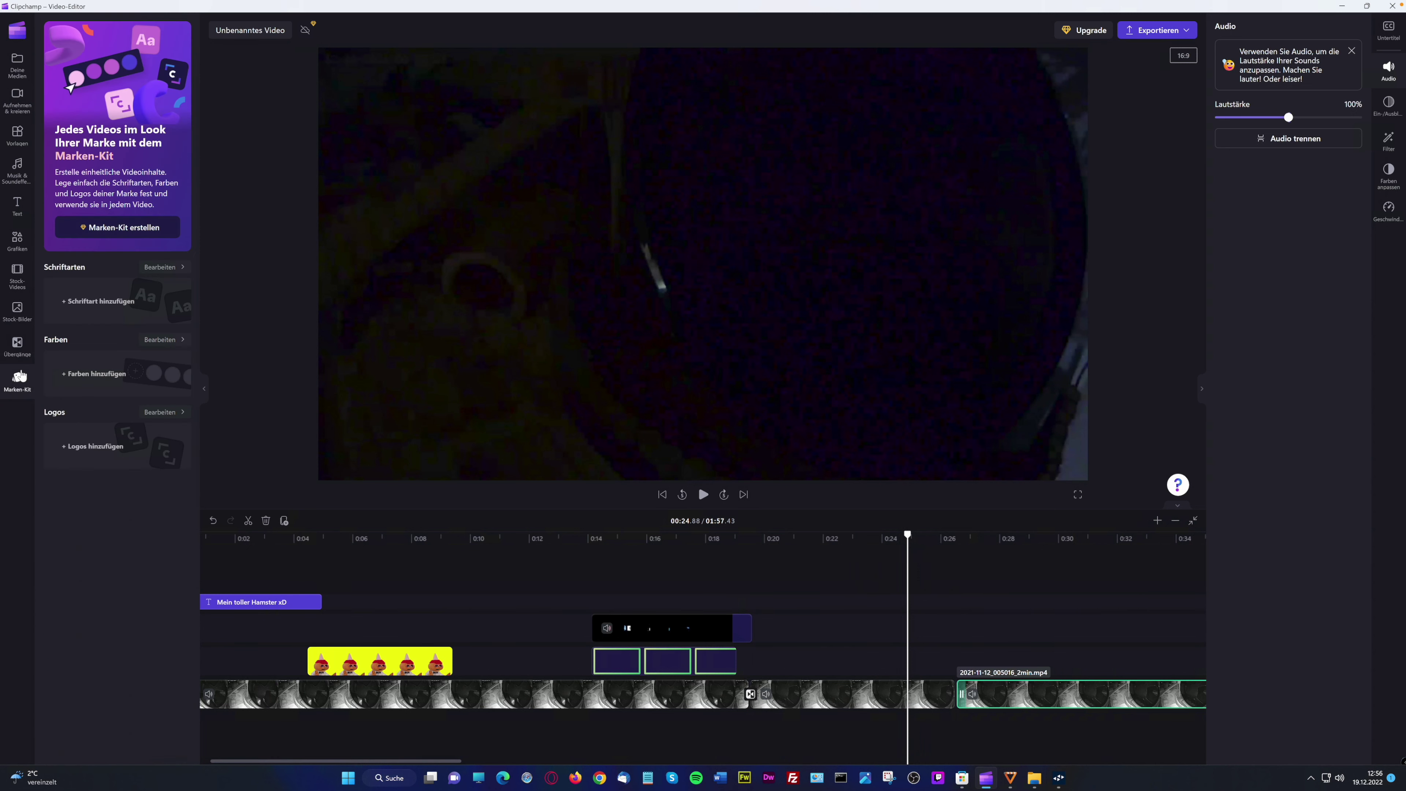
Browse the brand kit's fonts, colours and logos sections
click(87, 311)
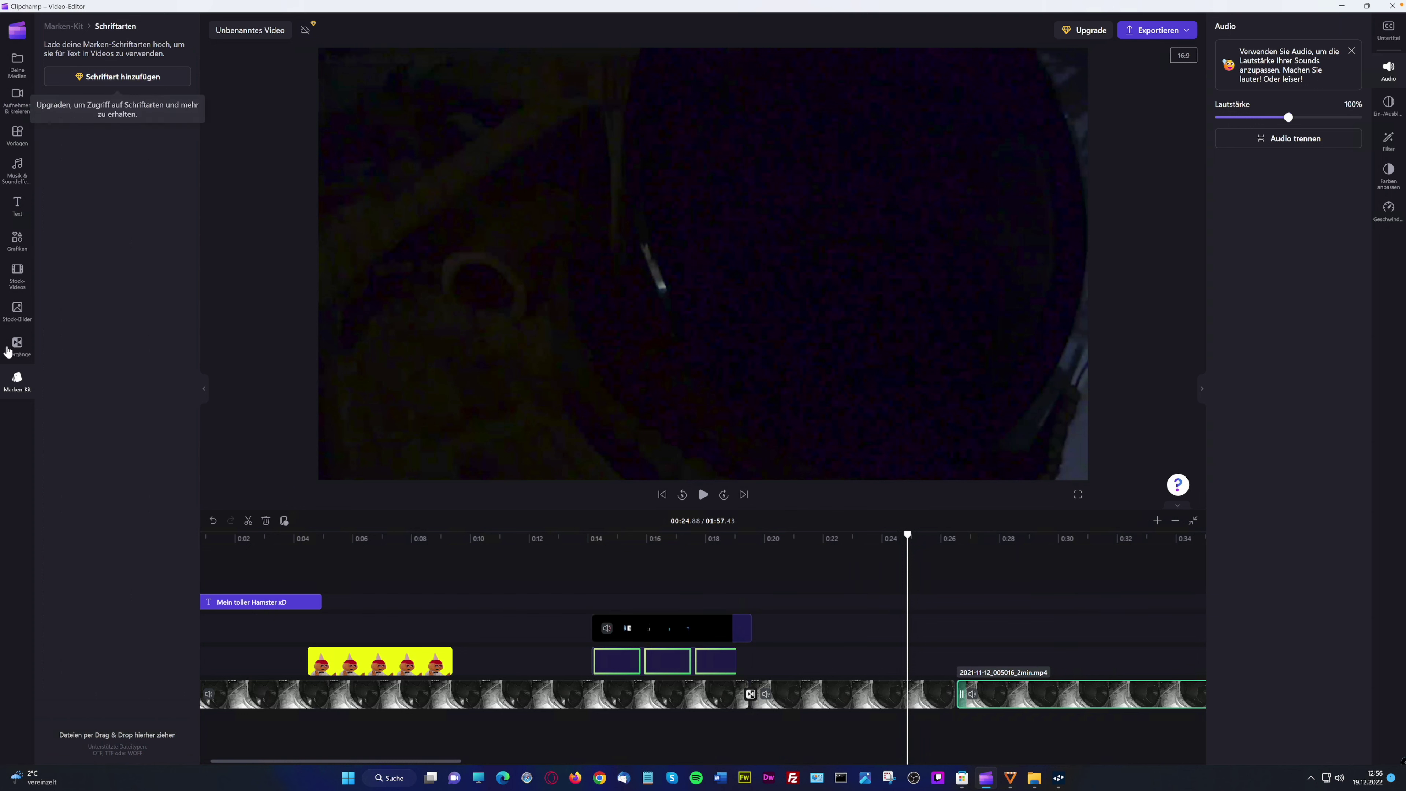
click(17, 380)
click(97, 370)
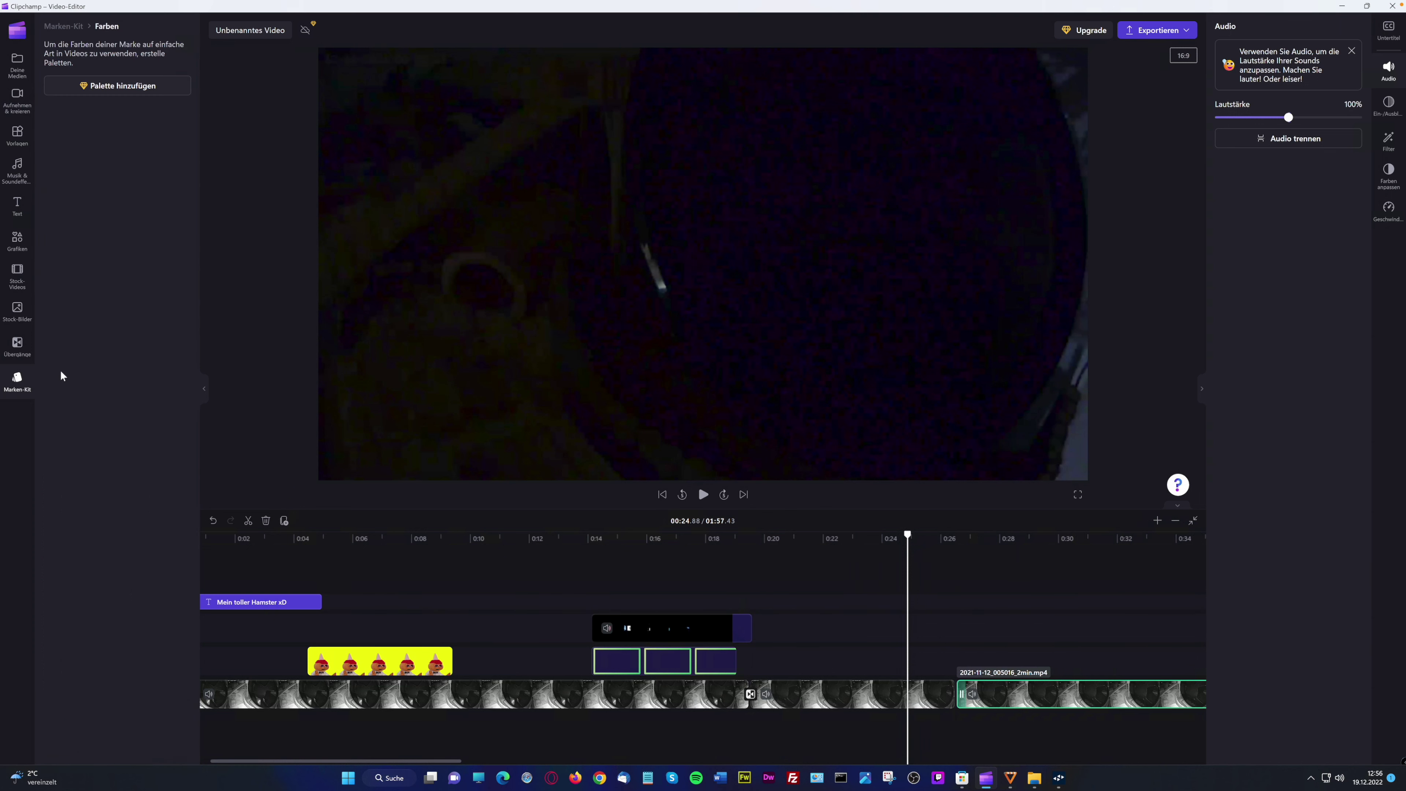
click(18, 380)
click(94, 449)
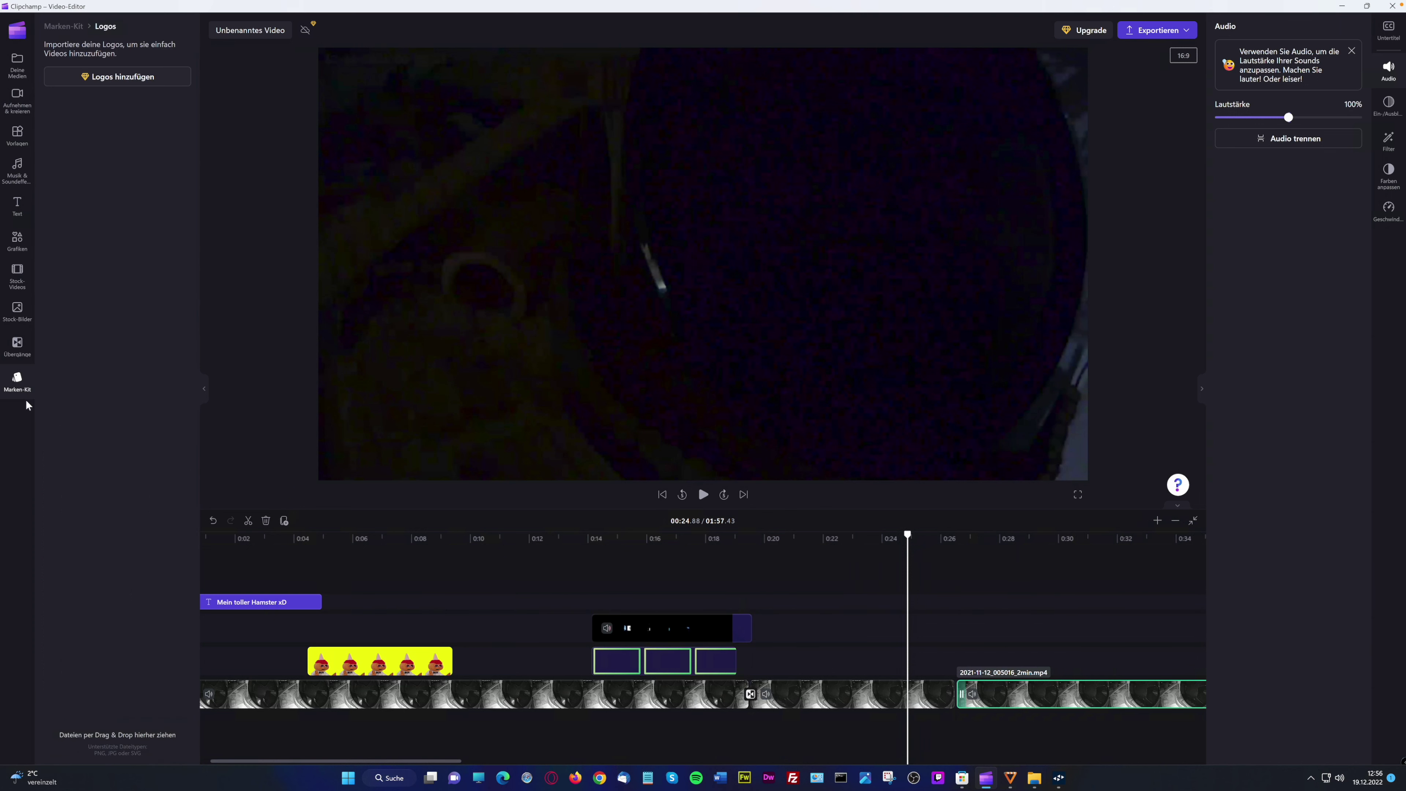
click(16, 380)
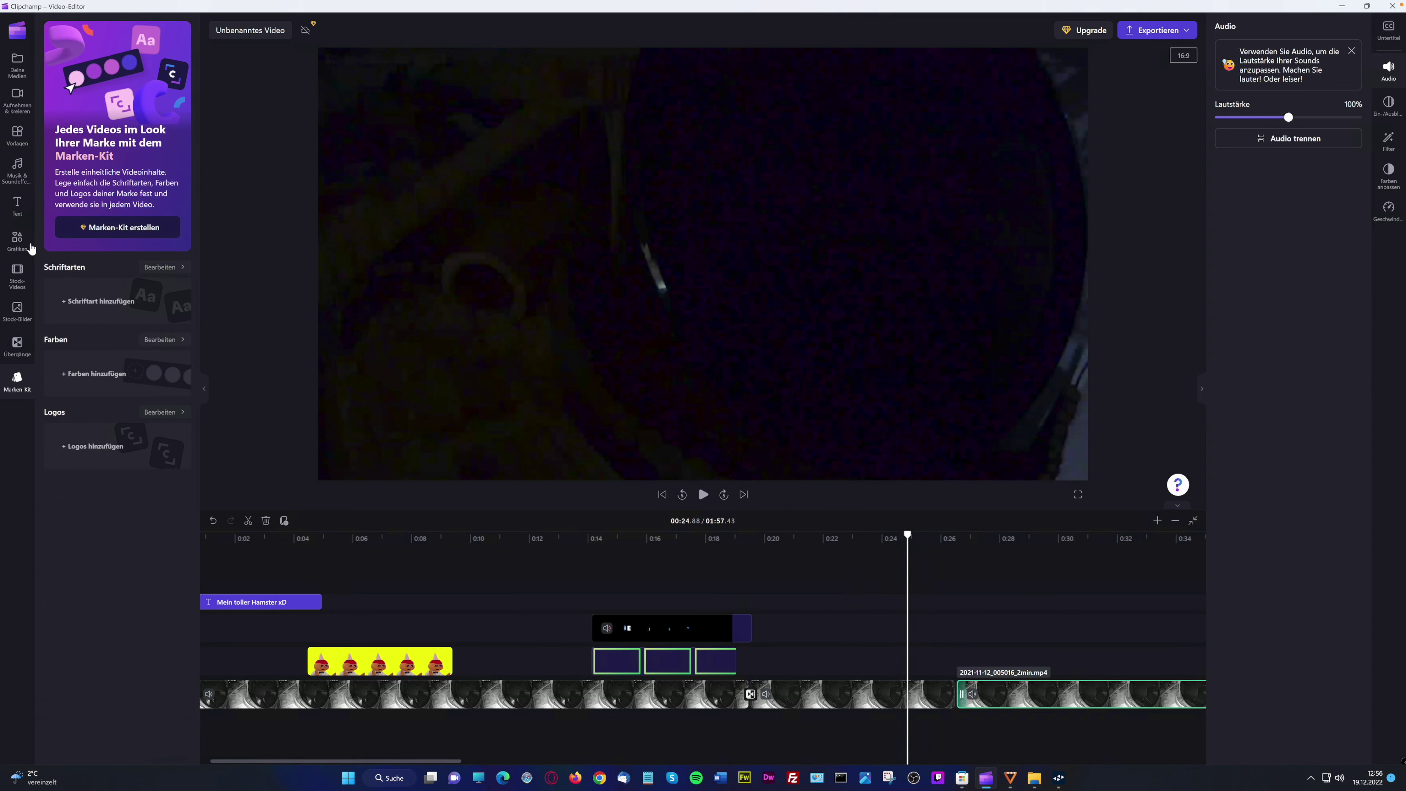
Filter the media library by video, audio and images, then open Aufnehmen & kreieren
click(18, 62)
click(24, 101)
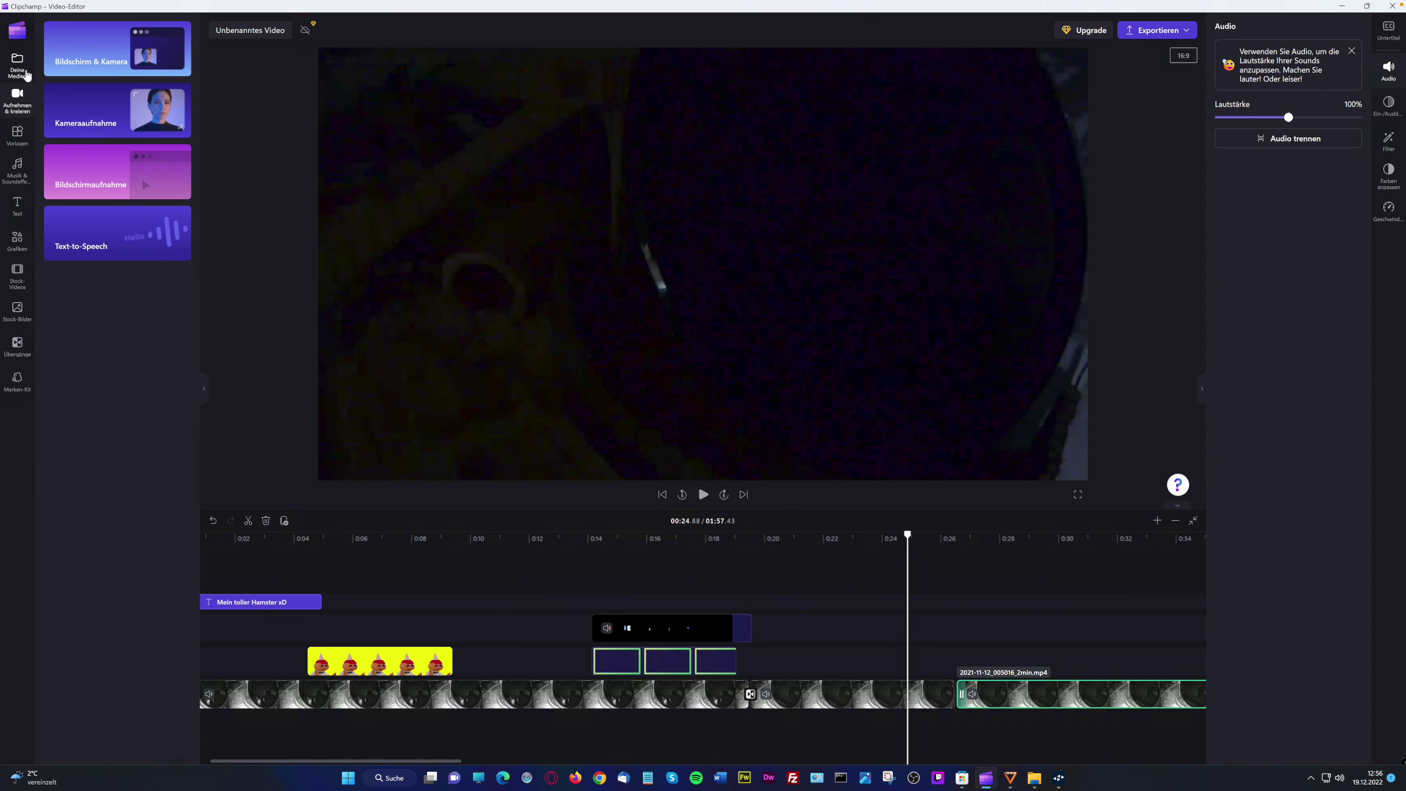
click(25, 75)
click(83, 30)
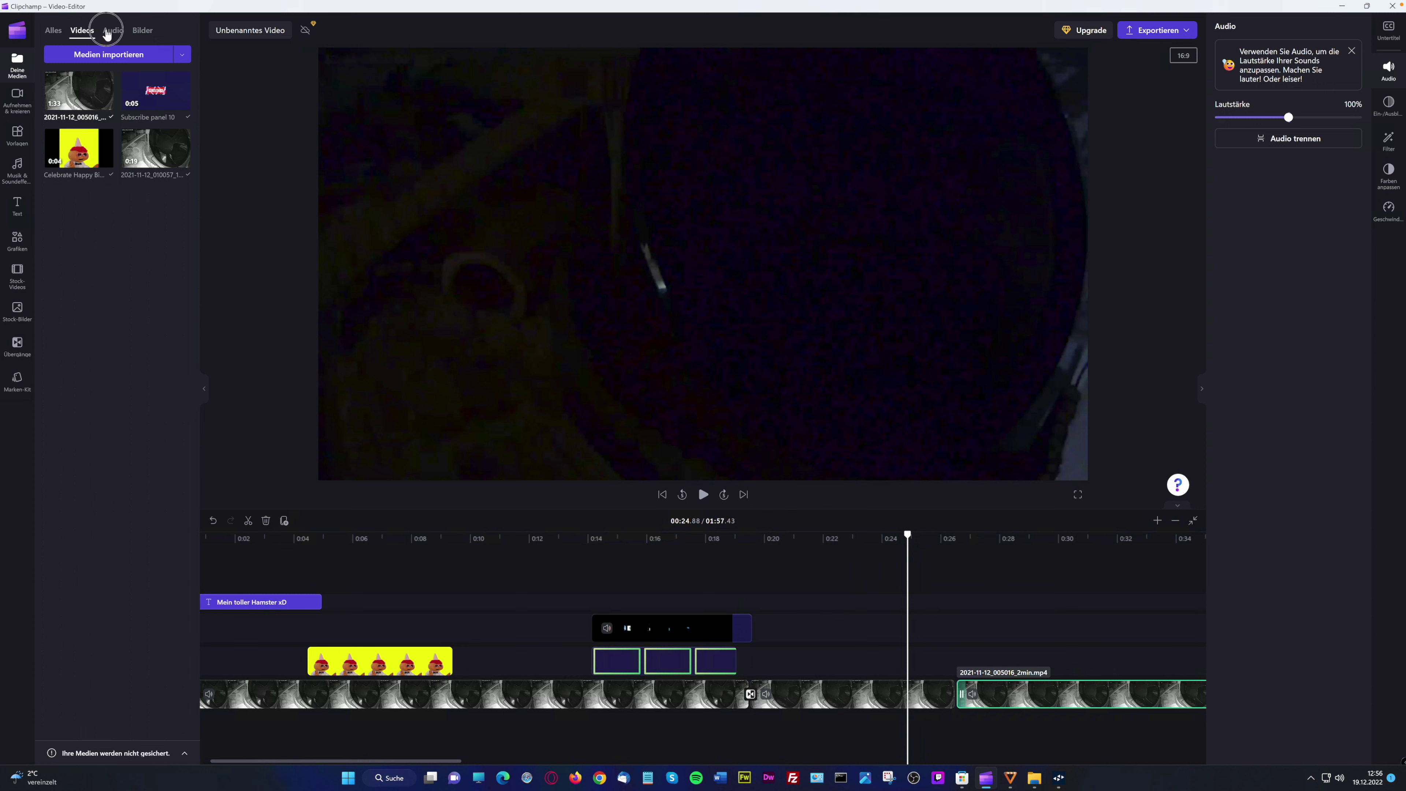
click(108, 32)
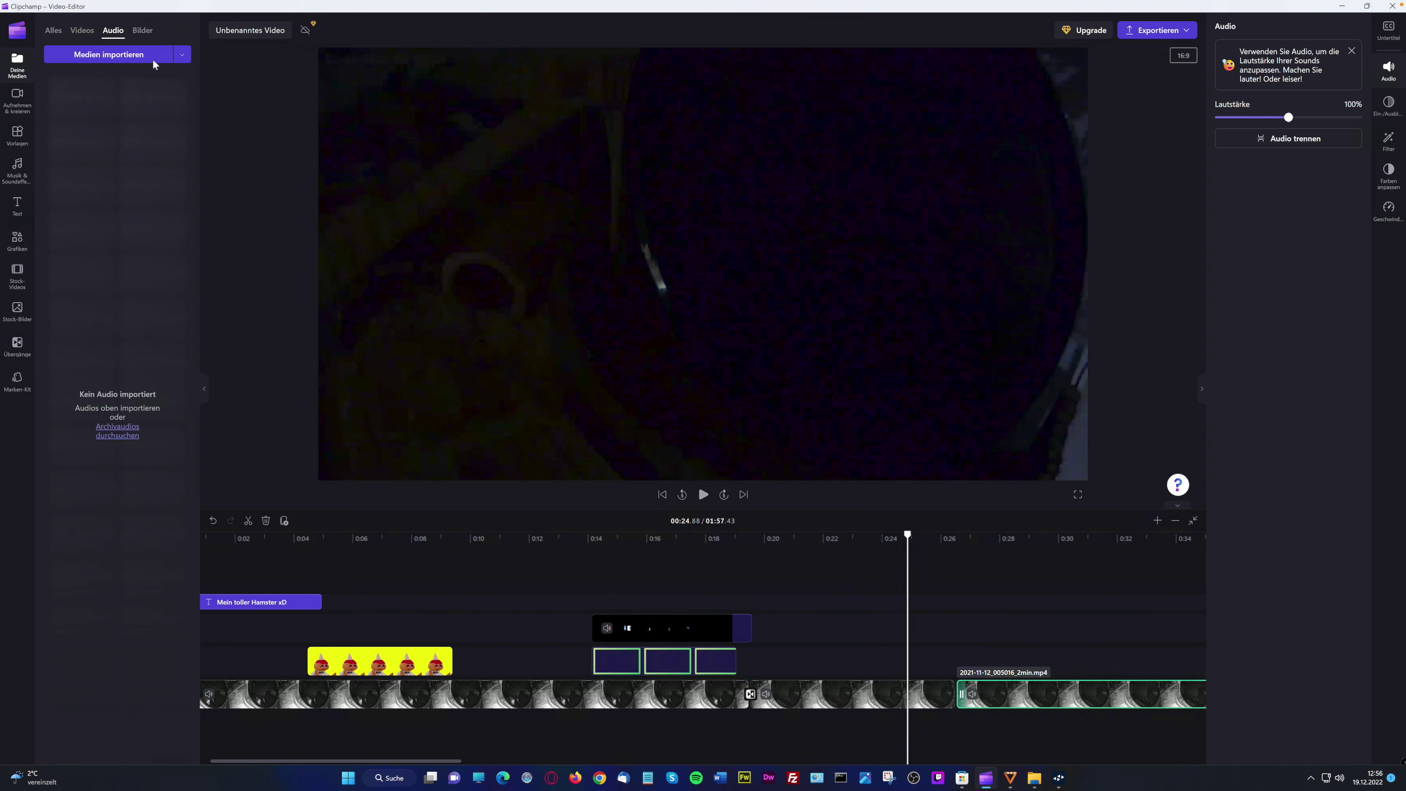
click(139, 32)
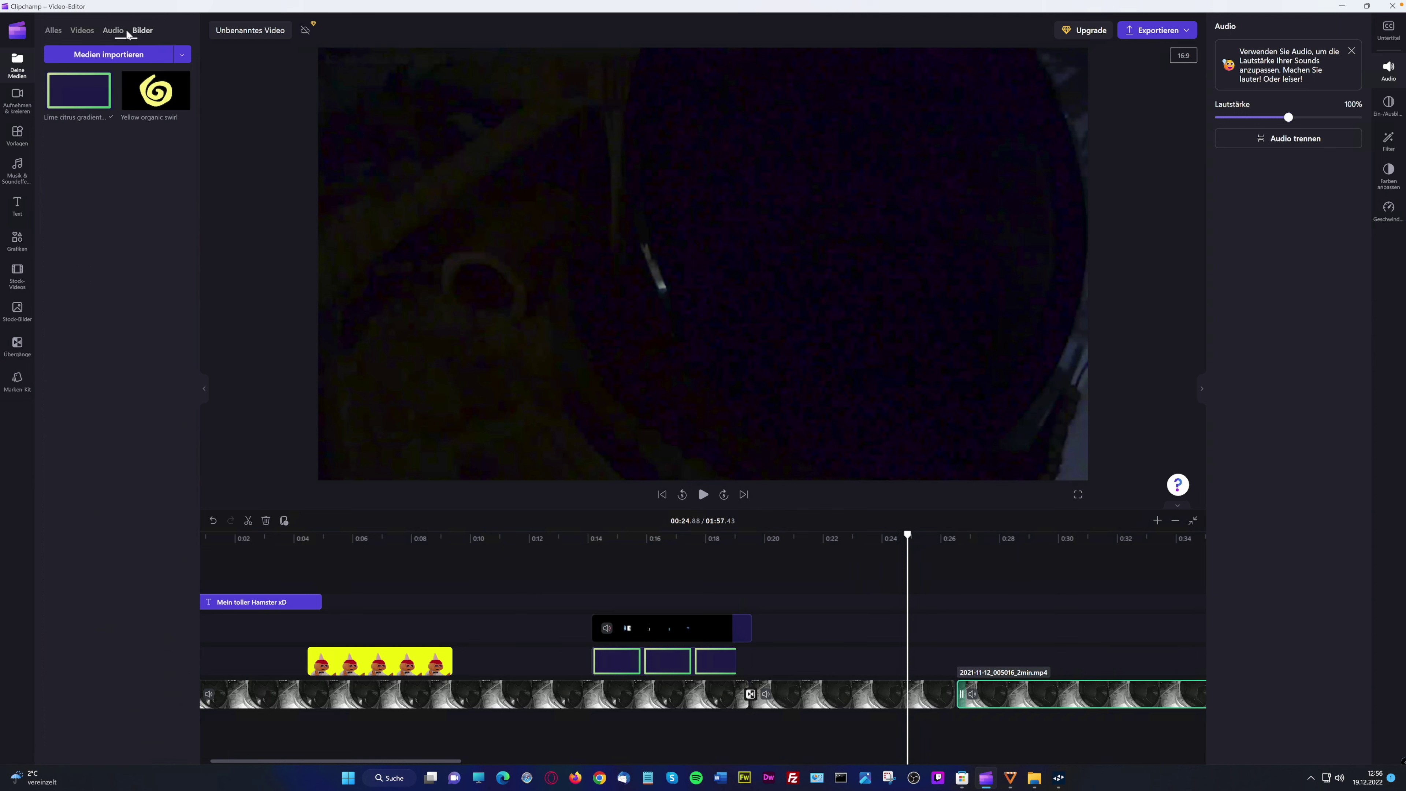
click(59, 33)
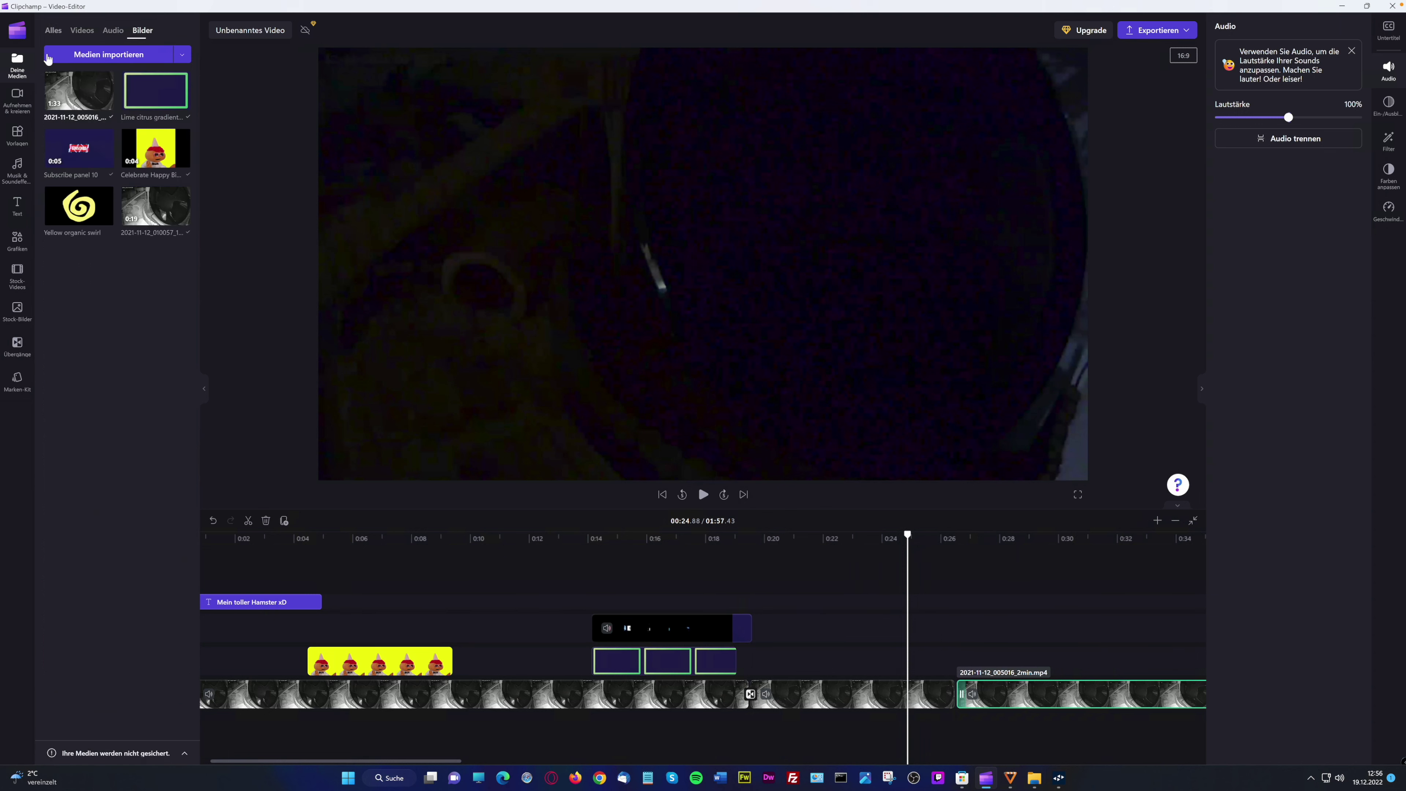
click(25, 107)
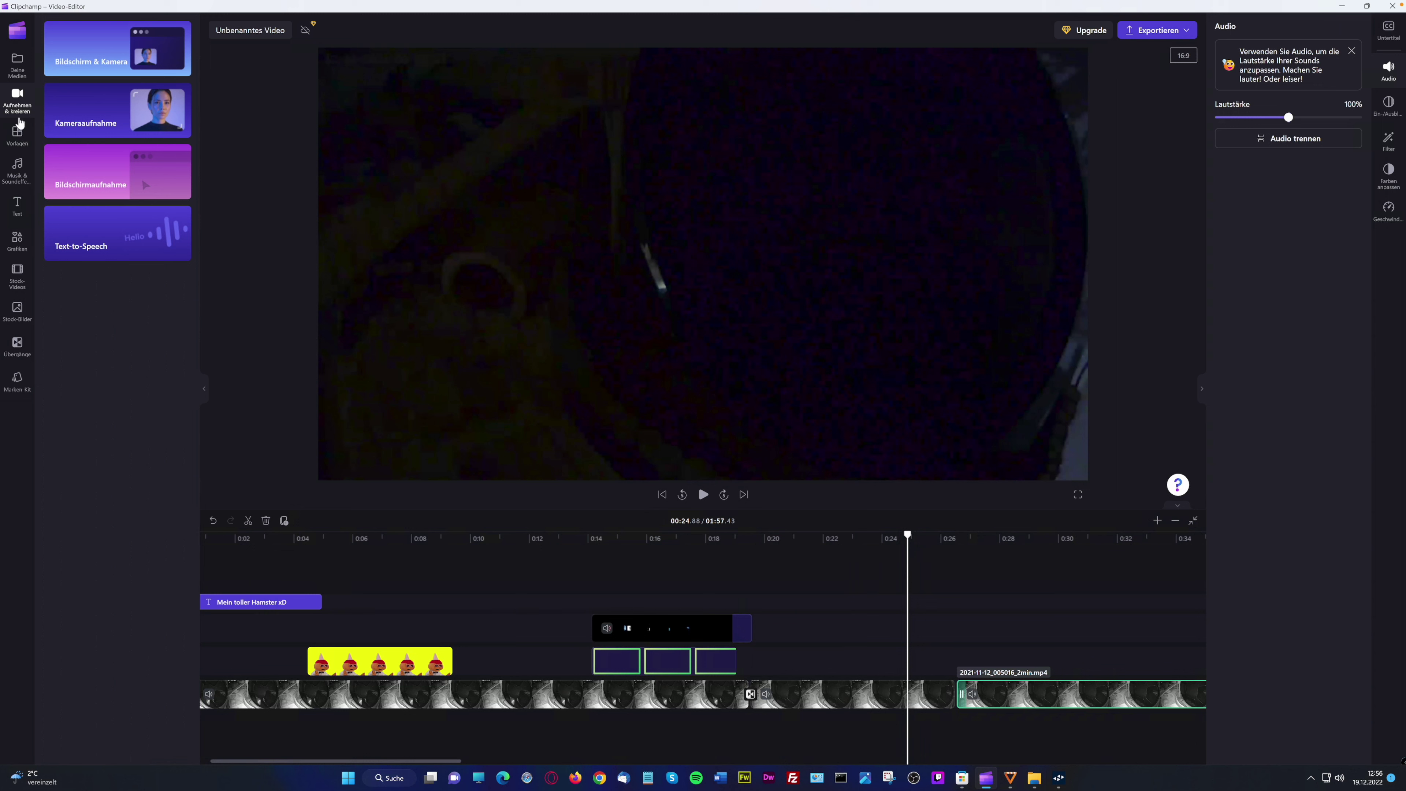
Try screen-and-camera and camera-only recording, dismissing the camera-required messages
click(161, 58)
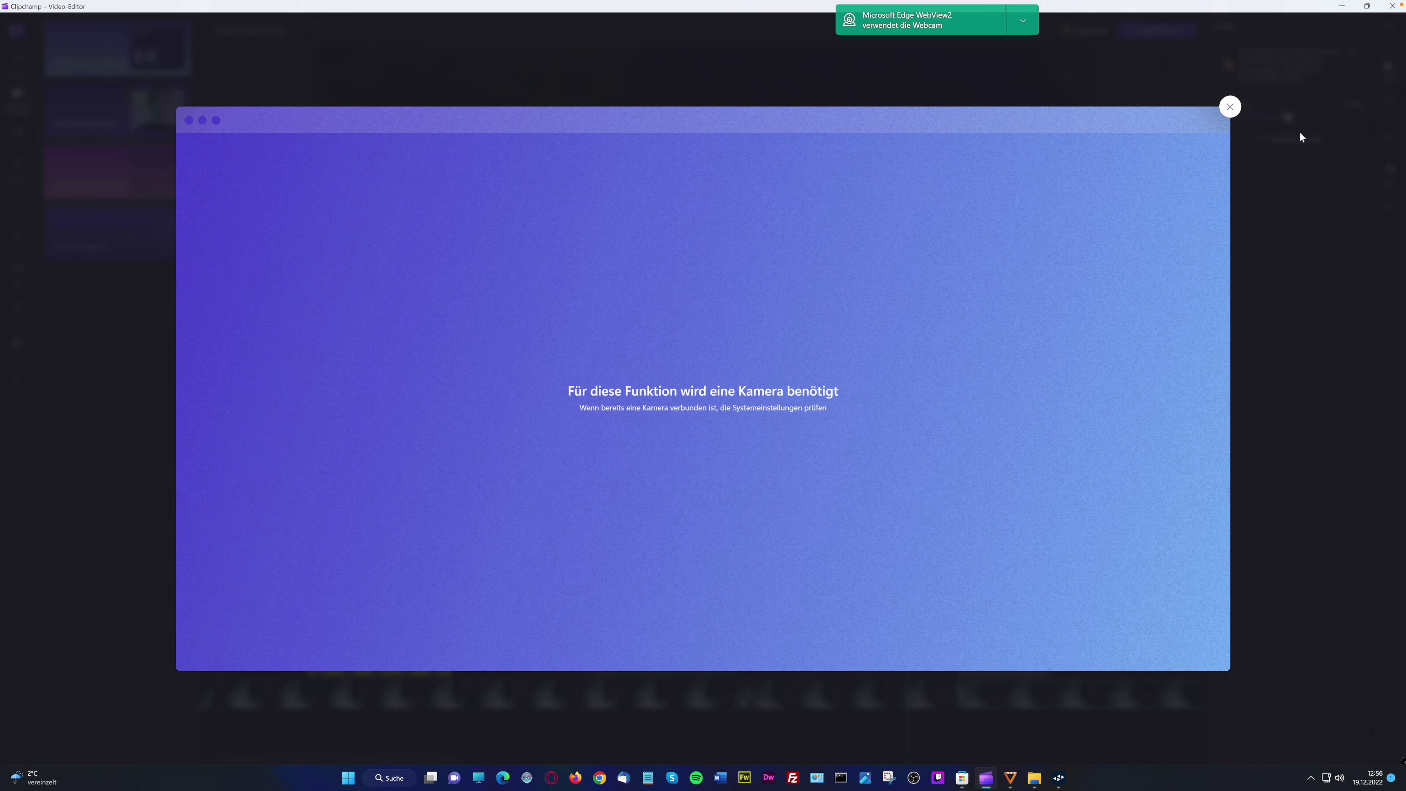
click(1229, 108)
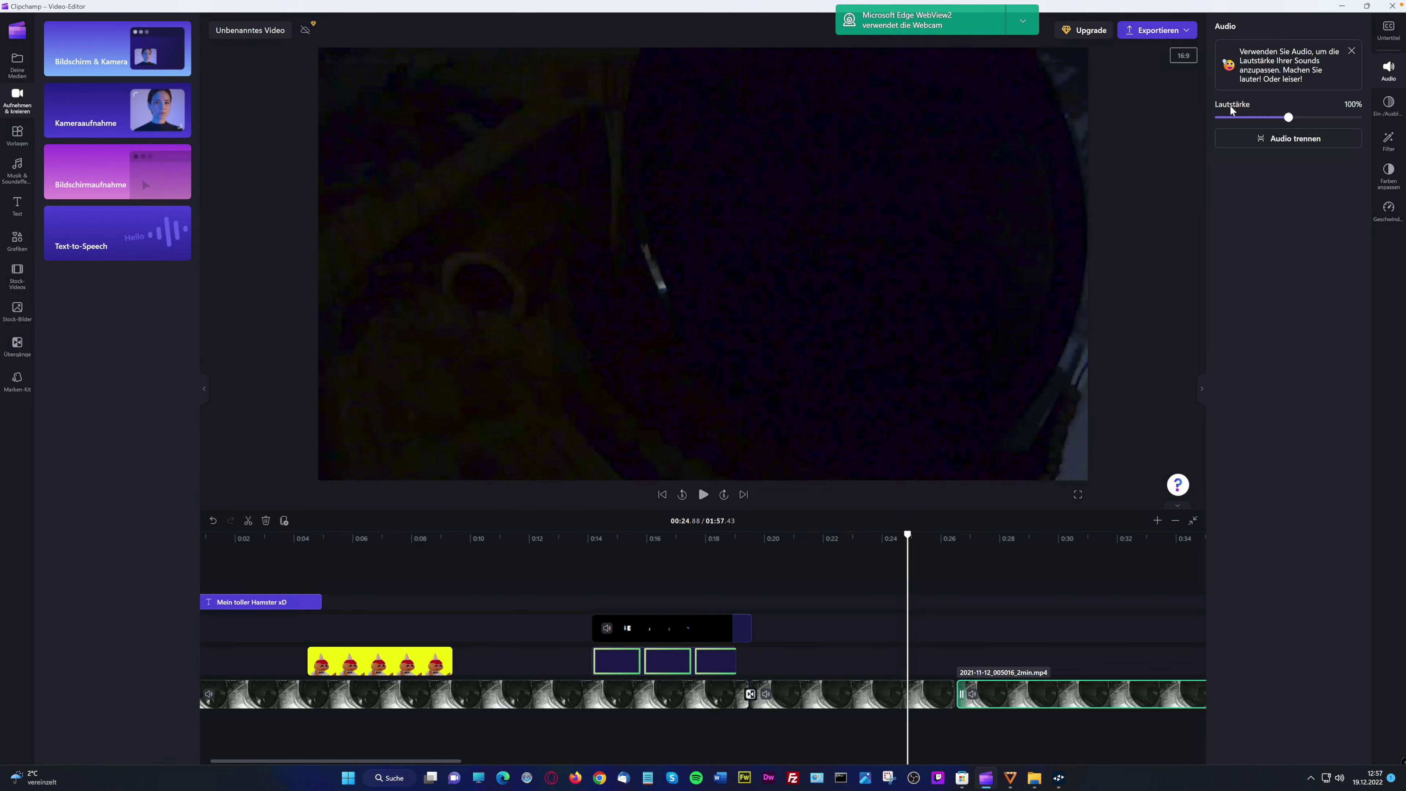
click(126, 125)
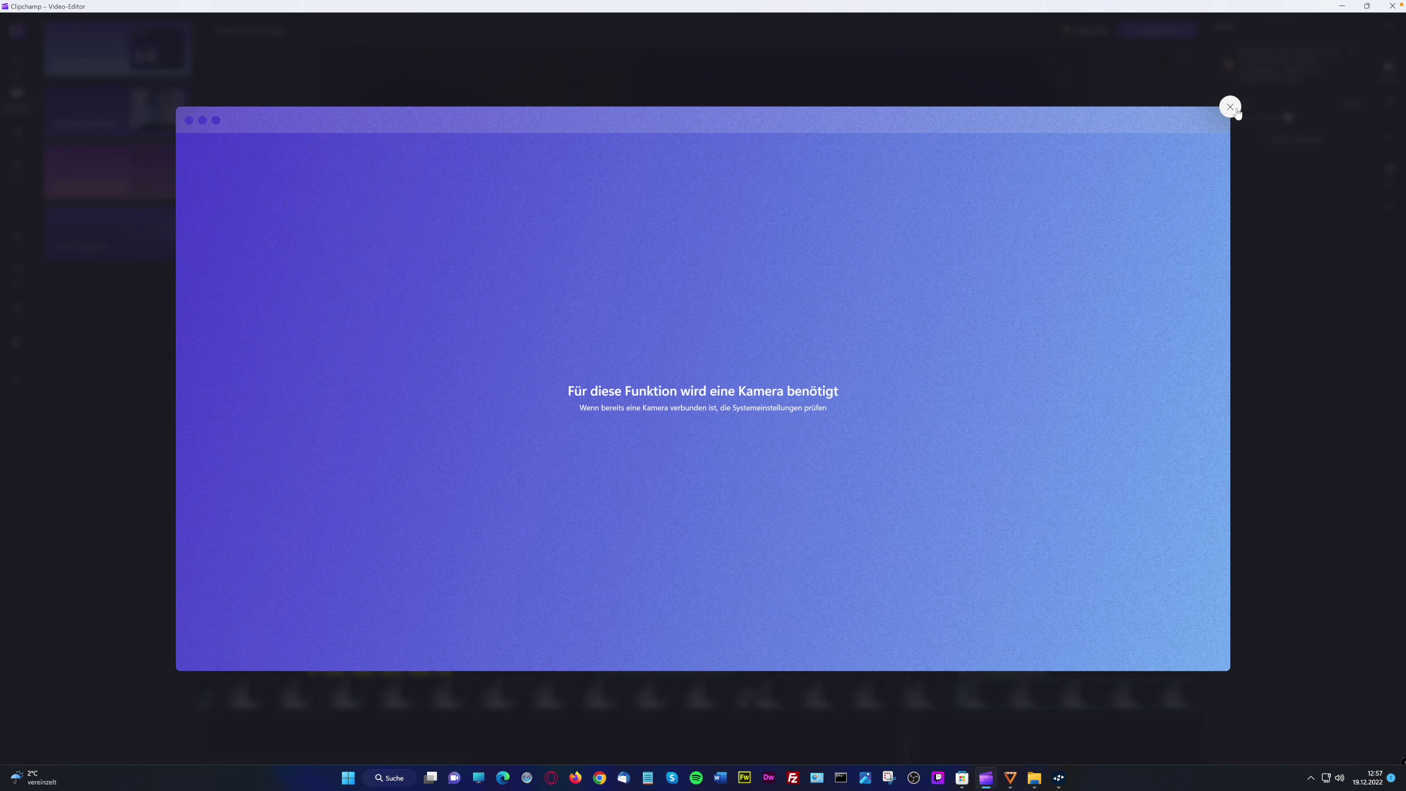
click(1230, 107)
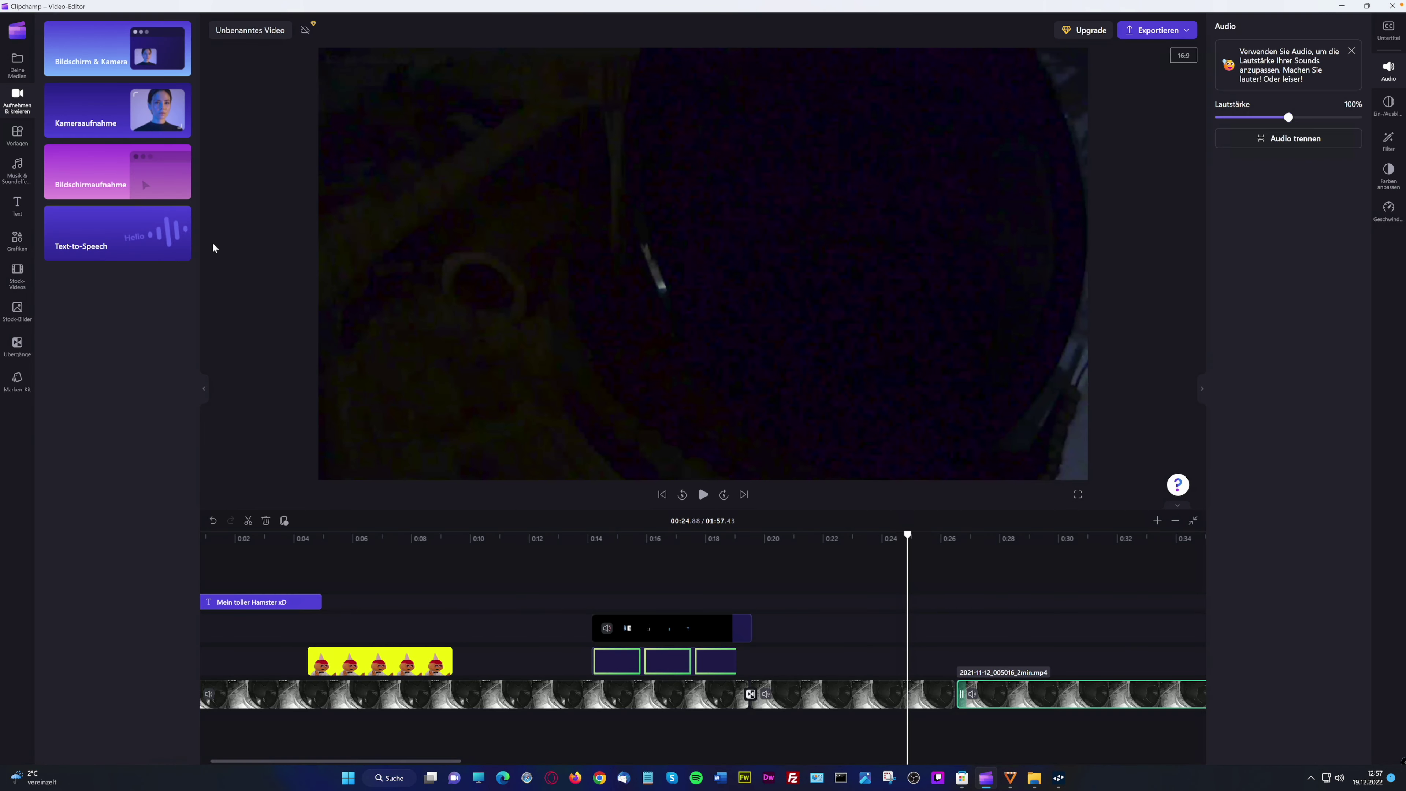
Record the entire screen, stop the recording and save it into the project
click(120, 189)
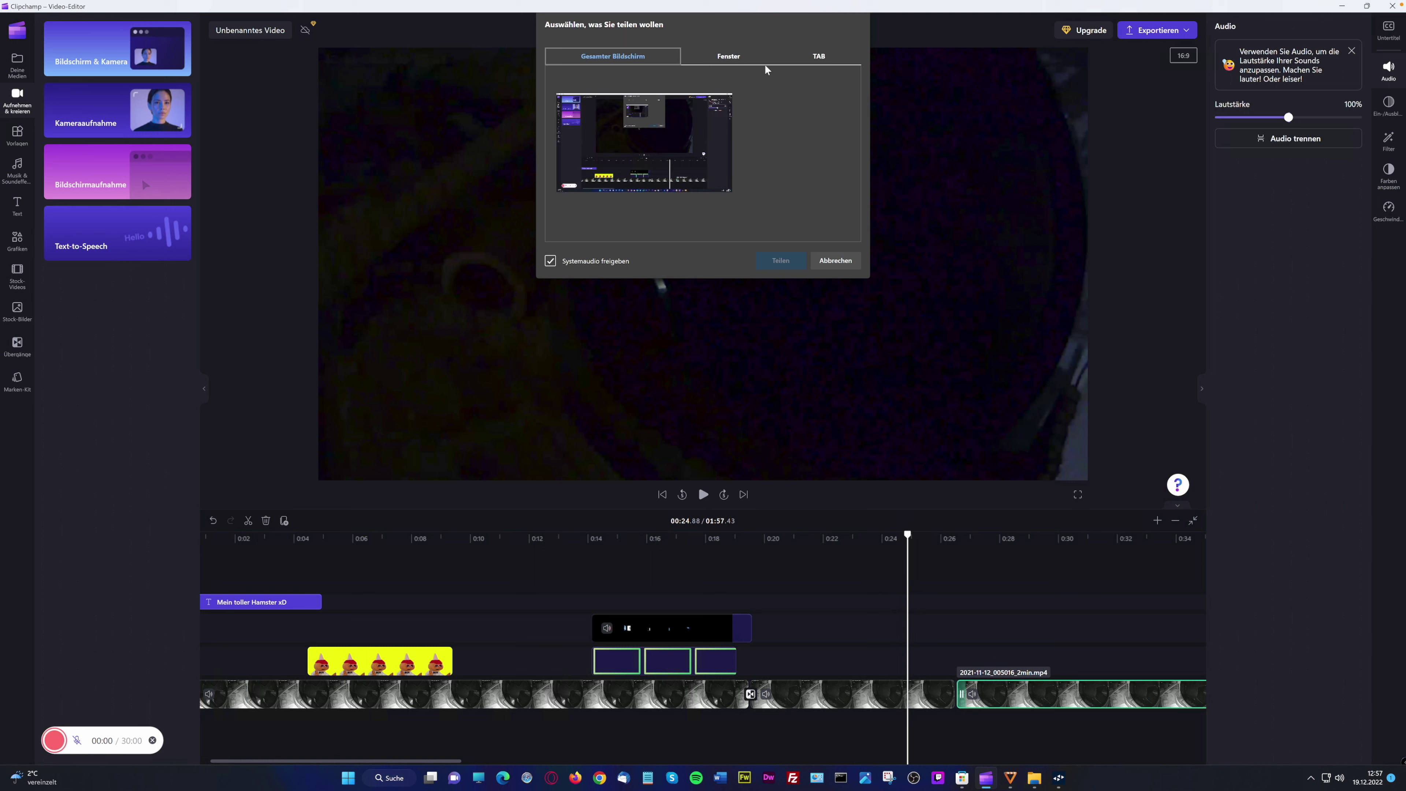
click(631, 121)
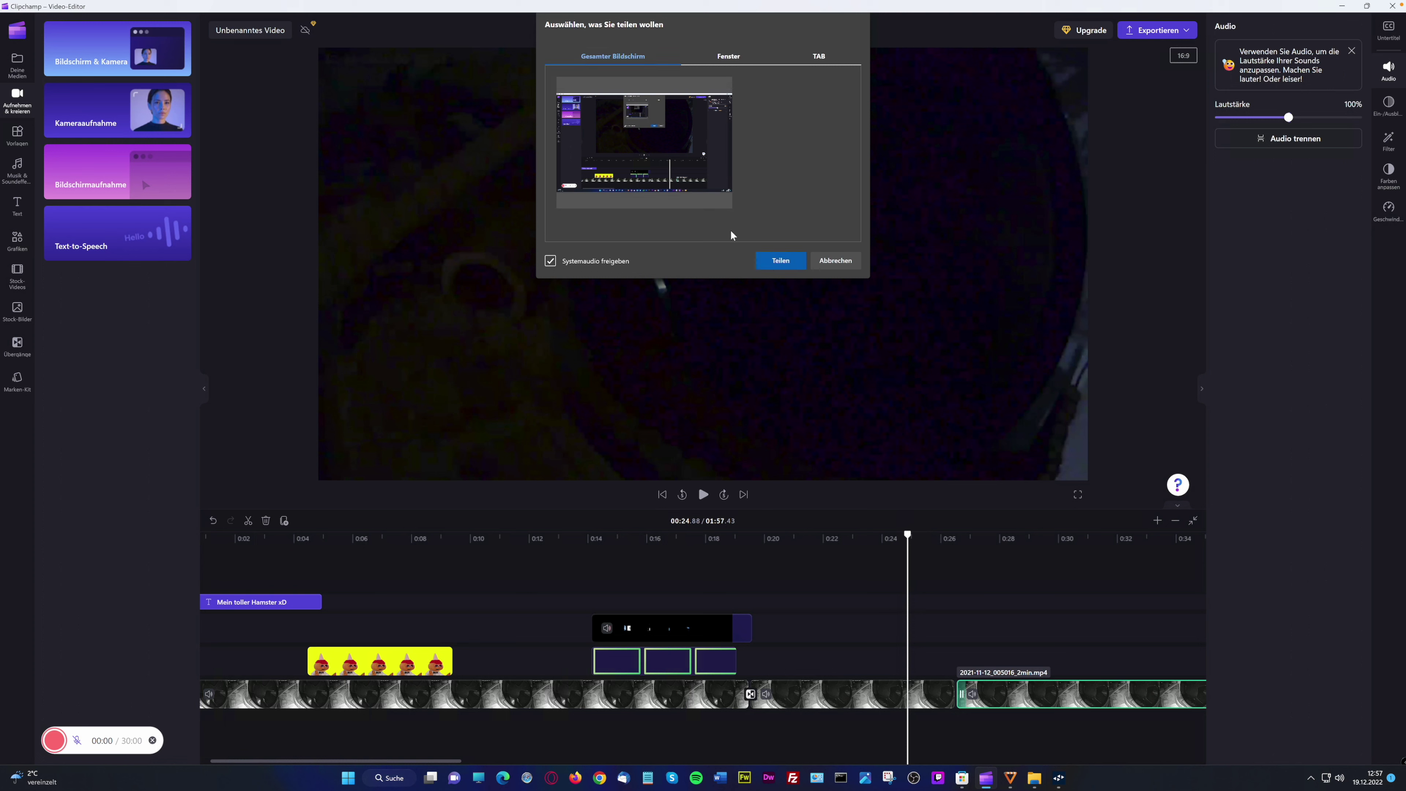
click(781, 260)
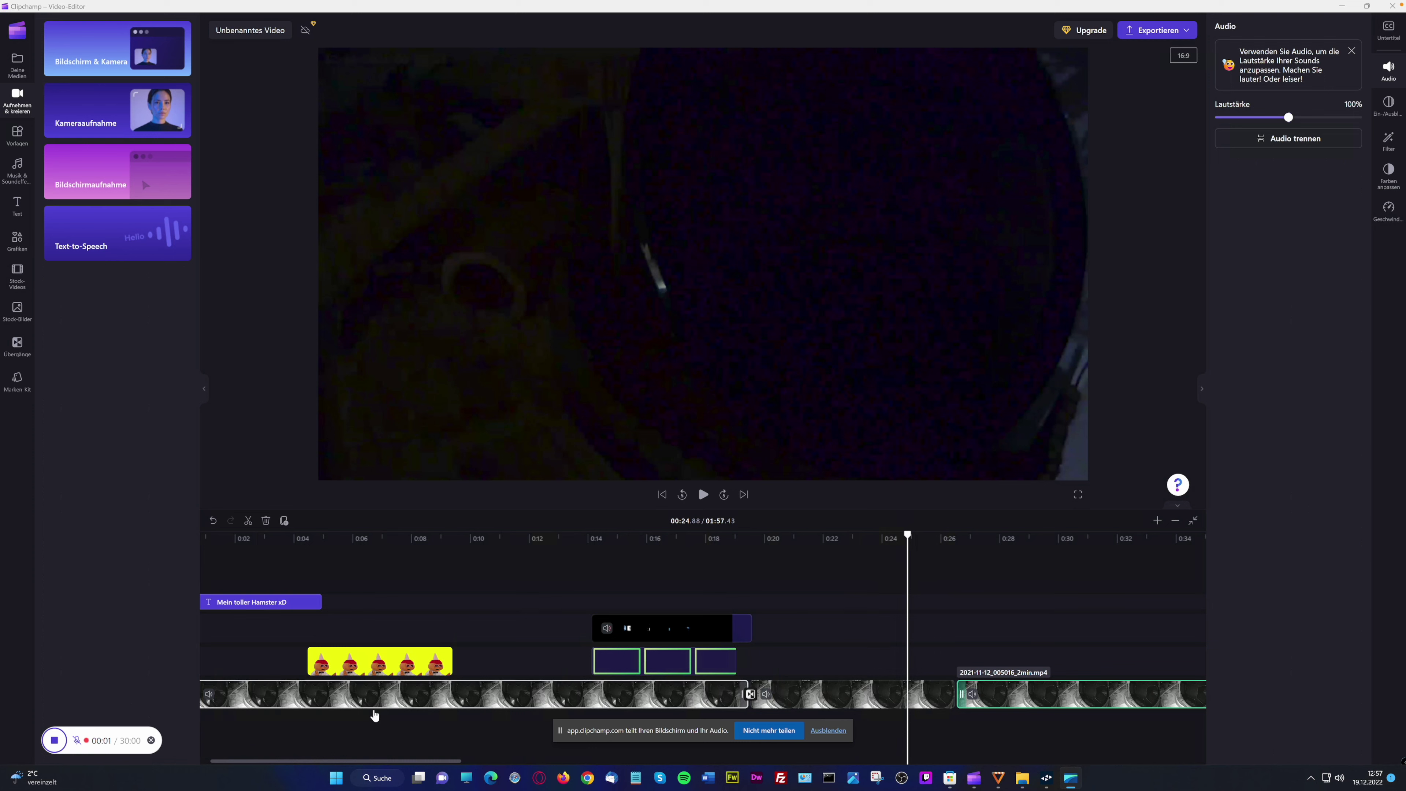
click(54, 740)
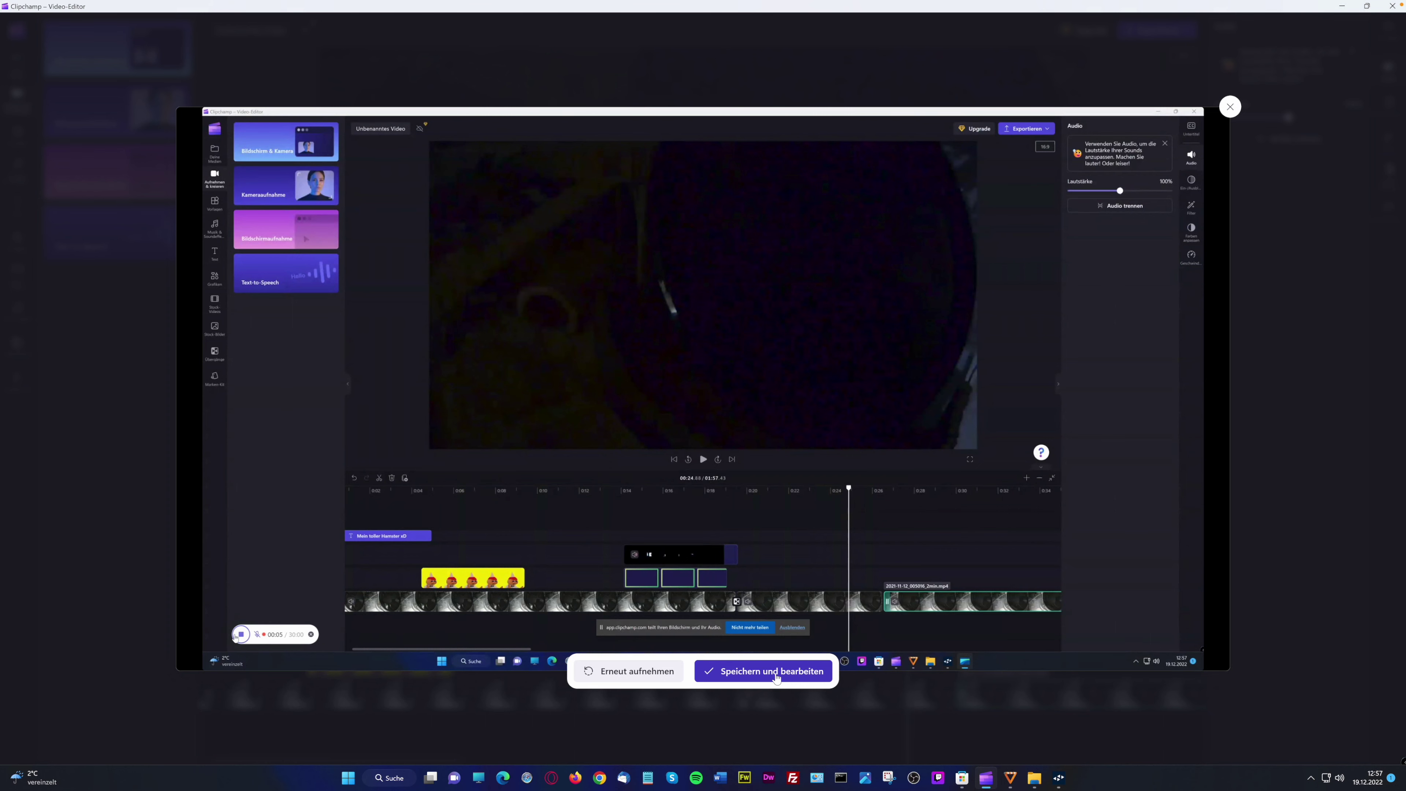
click(776, 671)
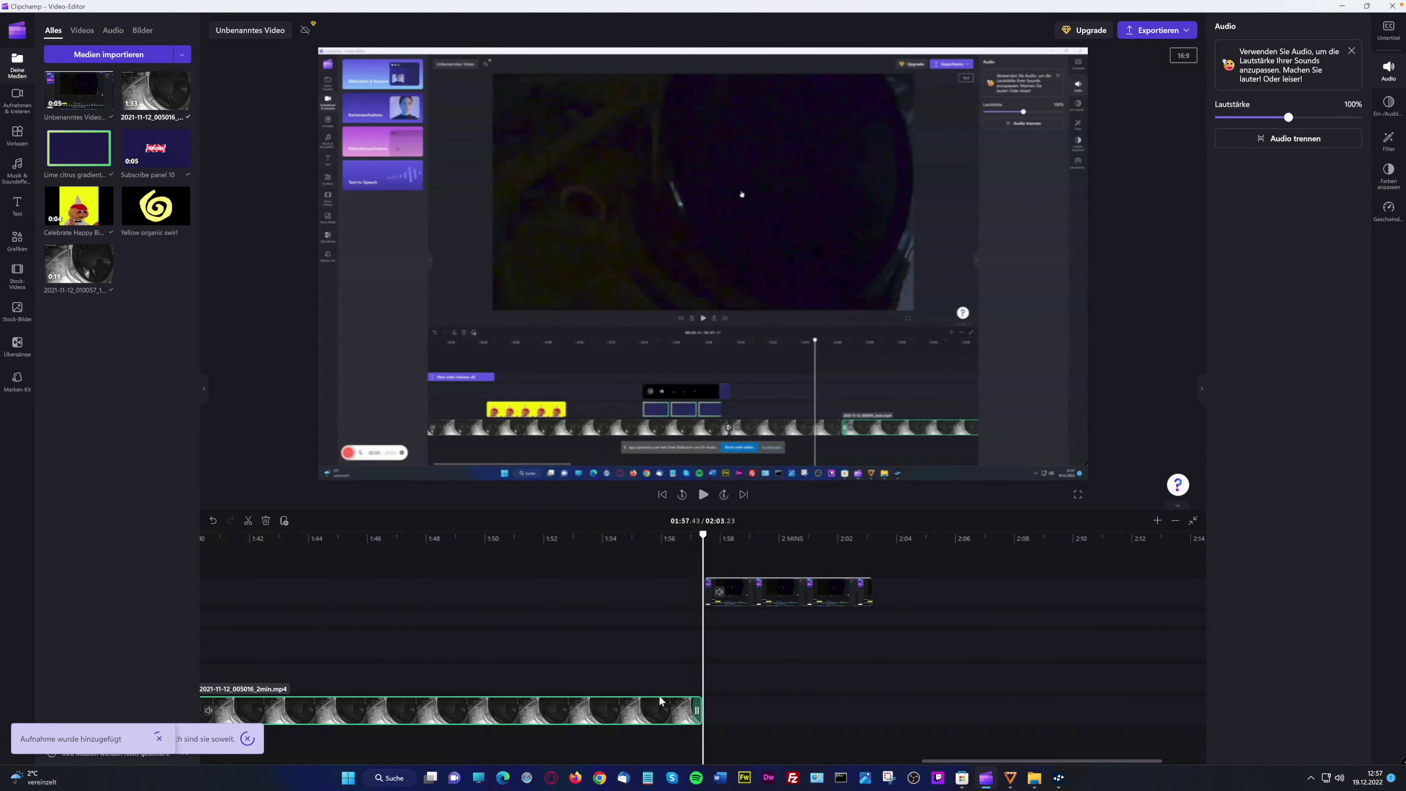
Place the screen recording on the main track after the hamster clip at 1:57 and browse transitions
click(742, 540)
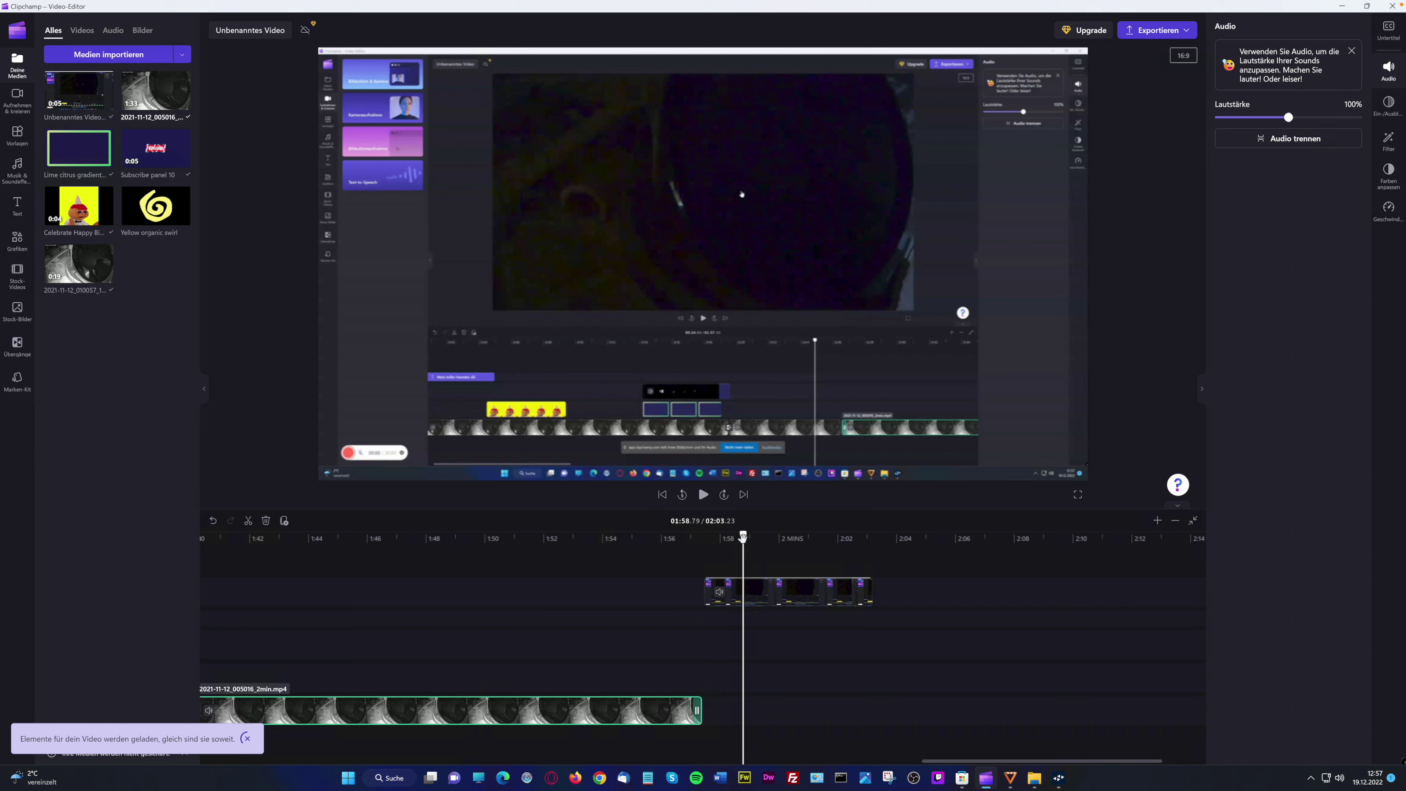
click(690, 538)
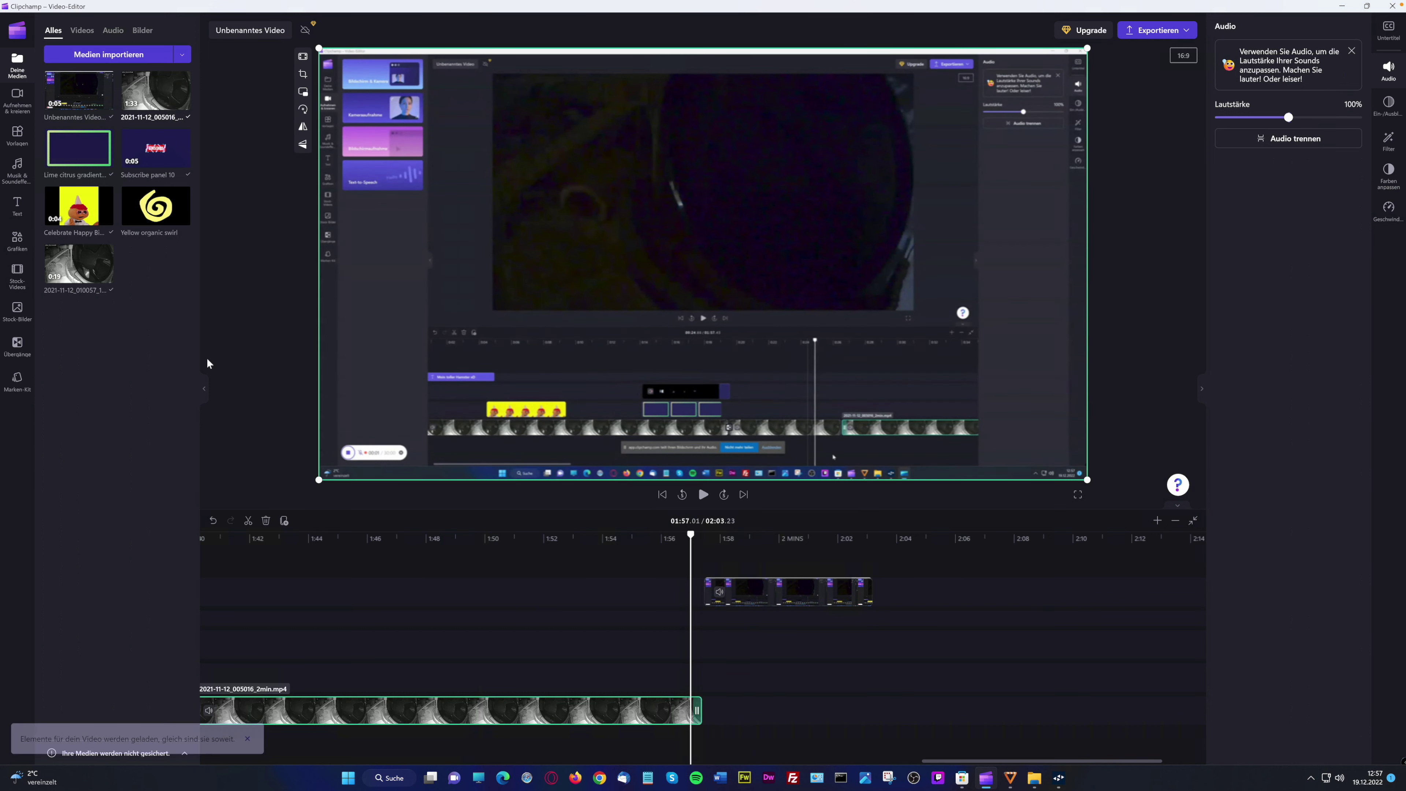
drag(728, 588, 727, 713)
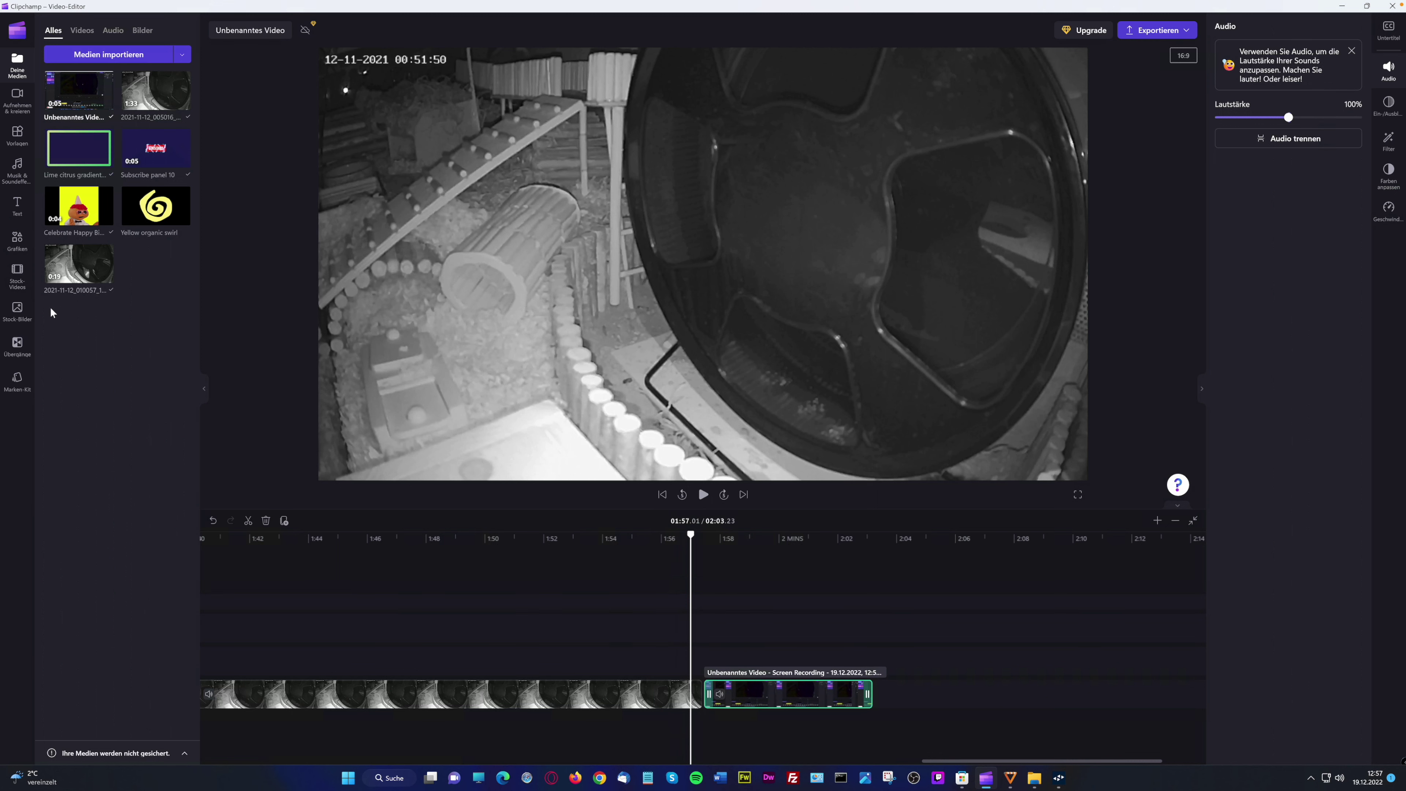
click(10, 347)
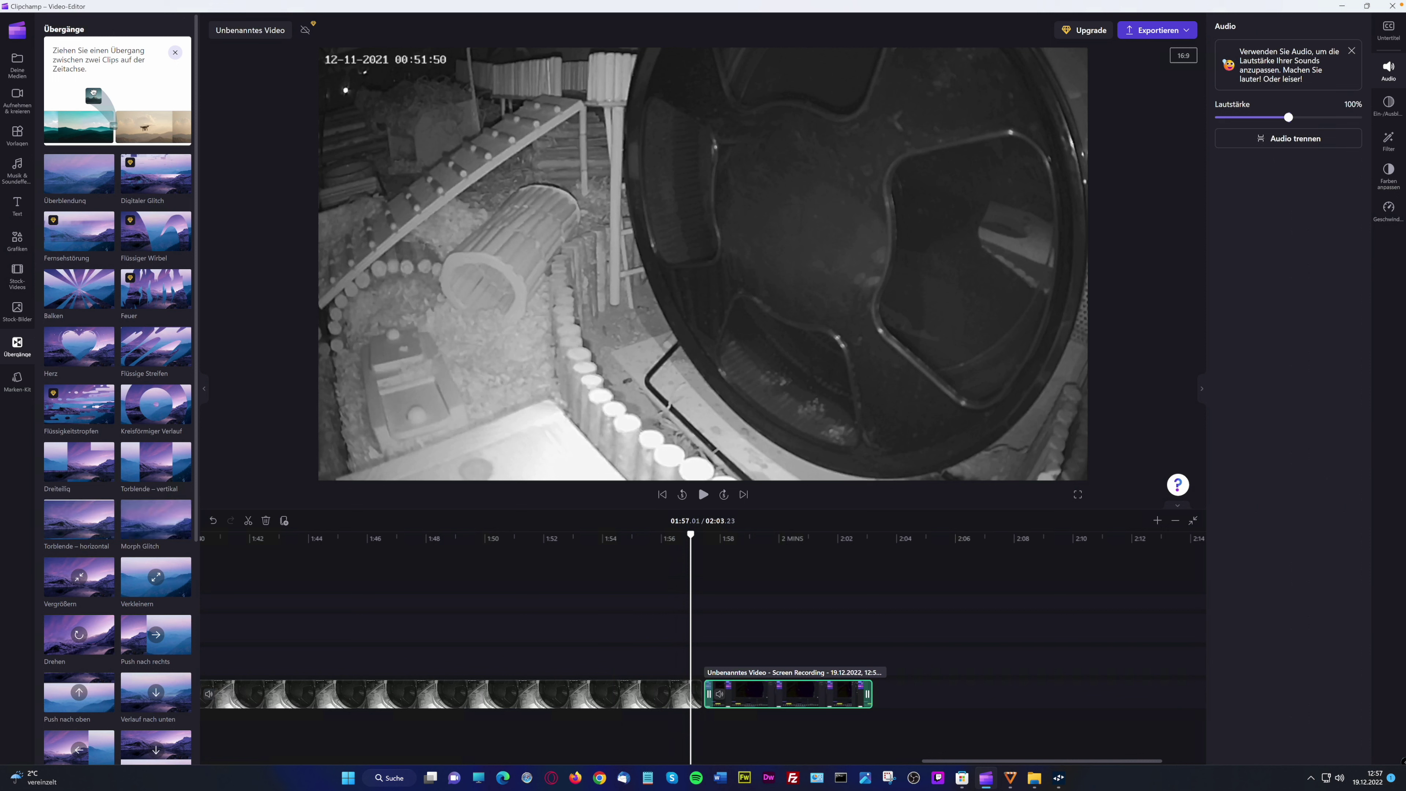
click(244, 567)
drag(245, 567, 703, 699)
click(652, 535)
click(703, 493)
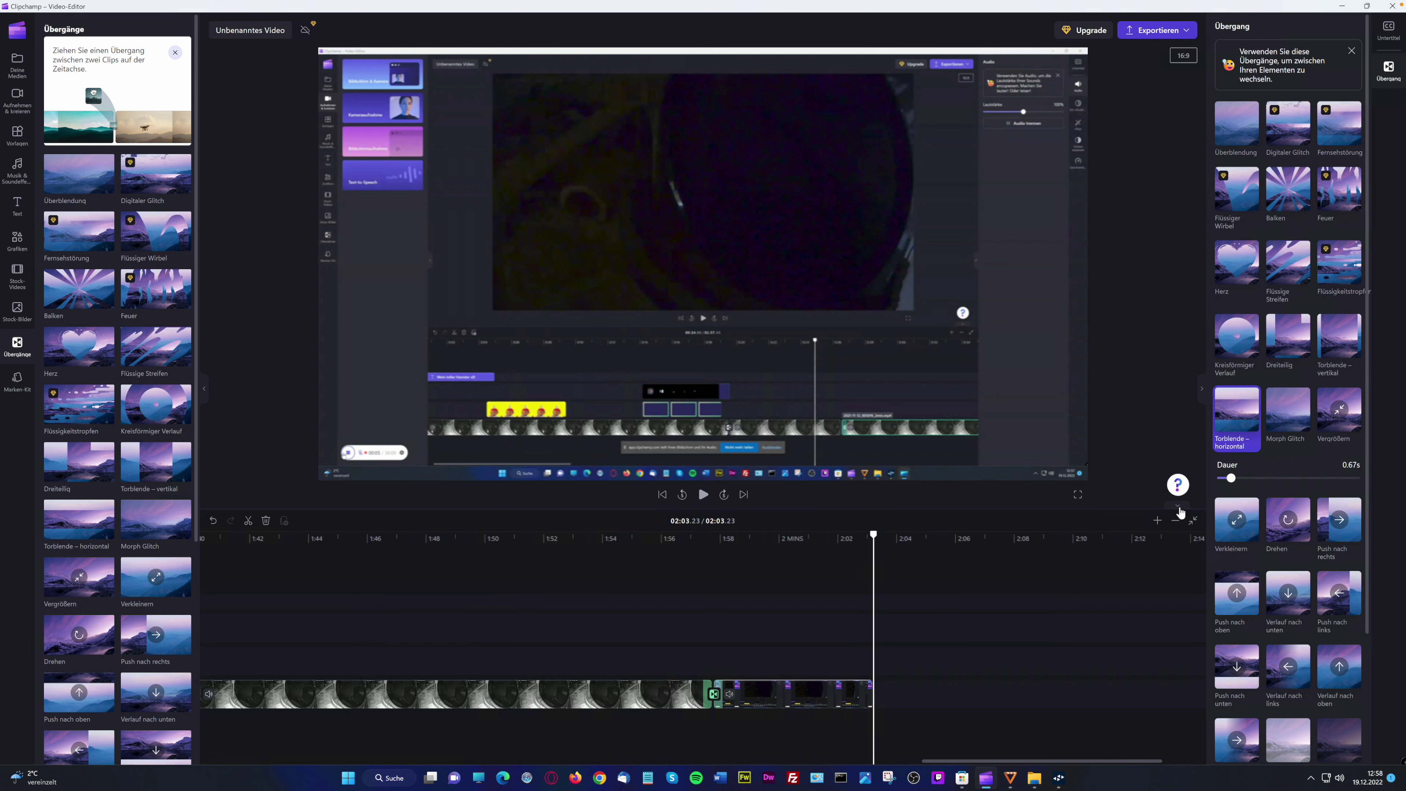
click(815, 537)
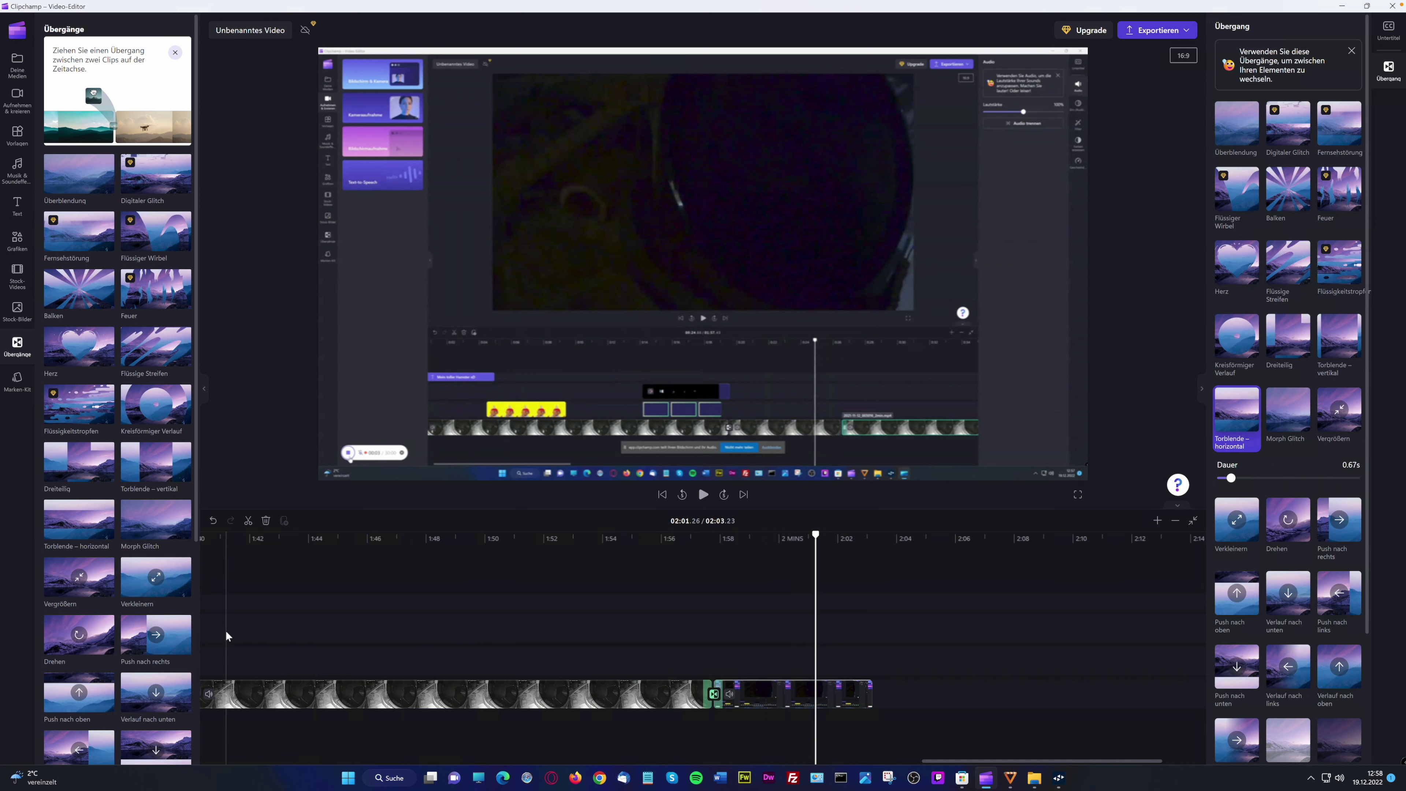
click(785, 538)
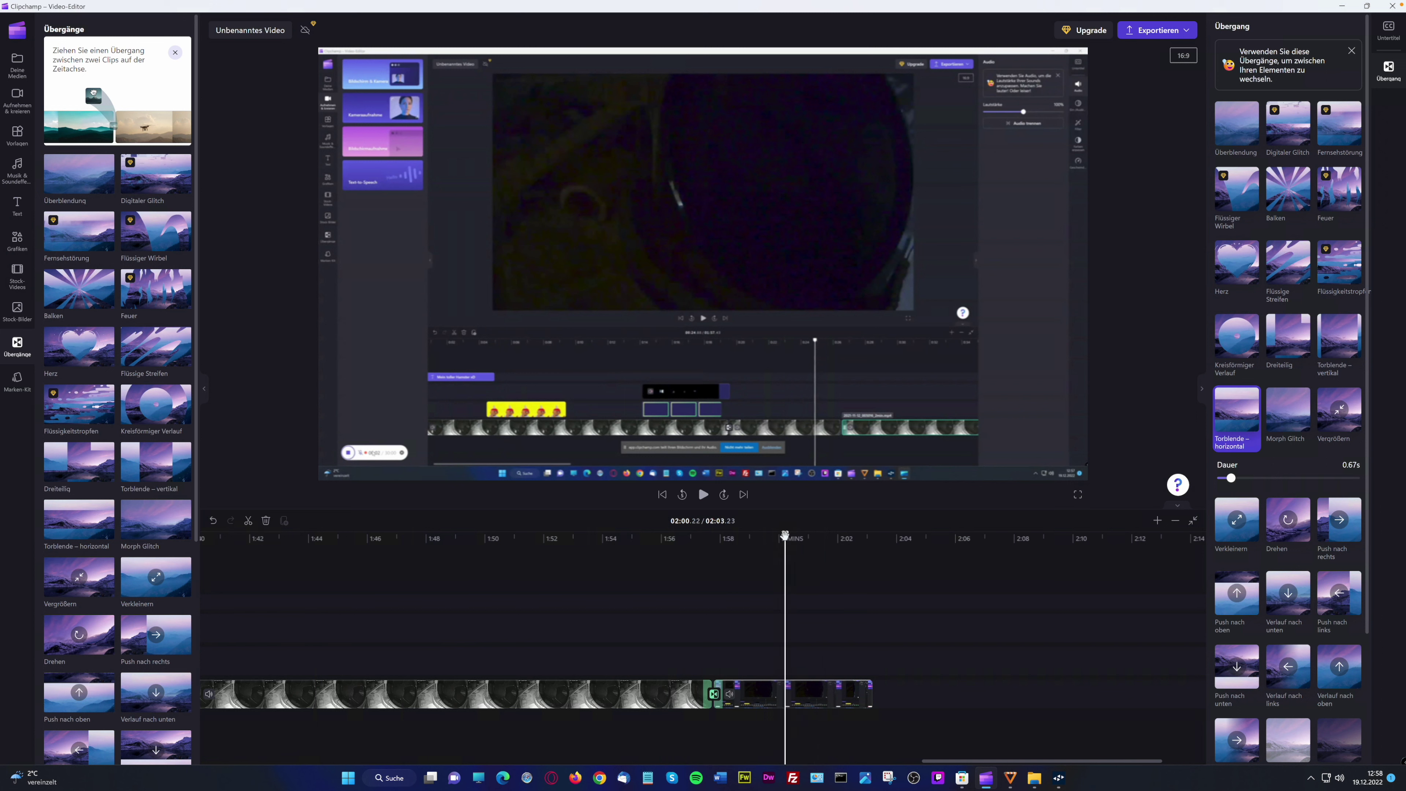
click(768, 538)
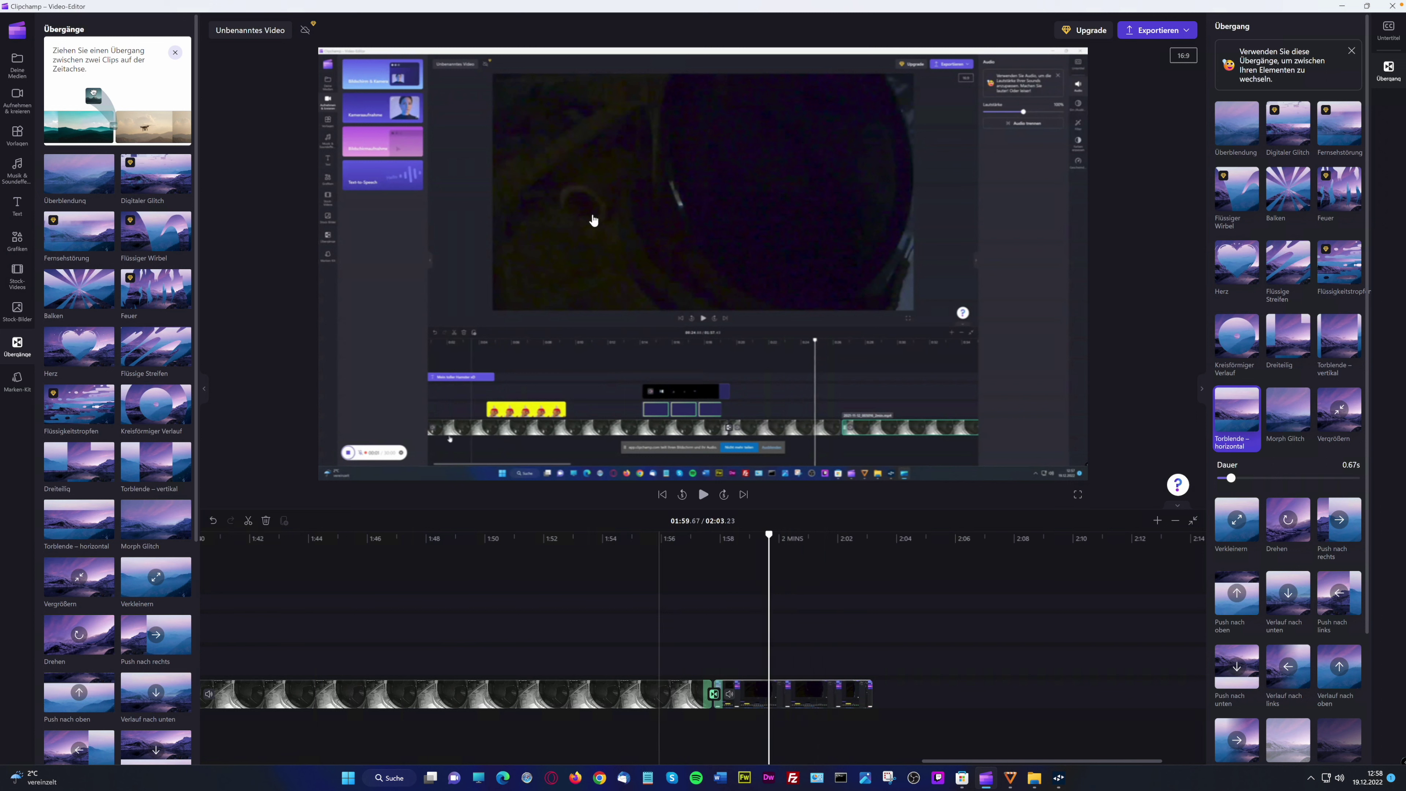
click(703, 495)
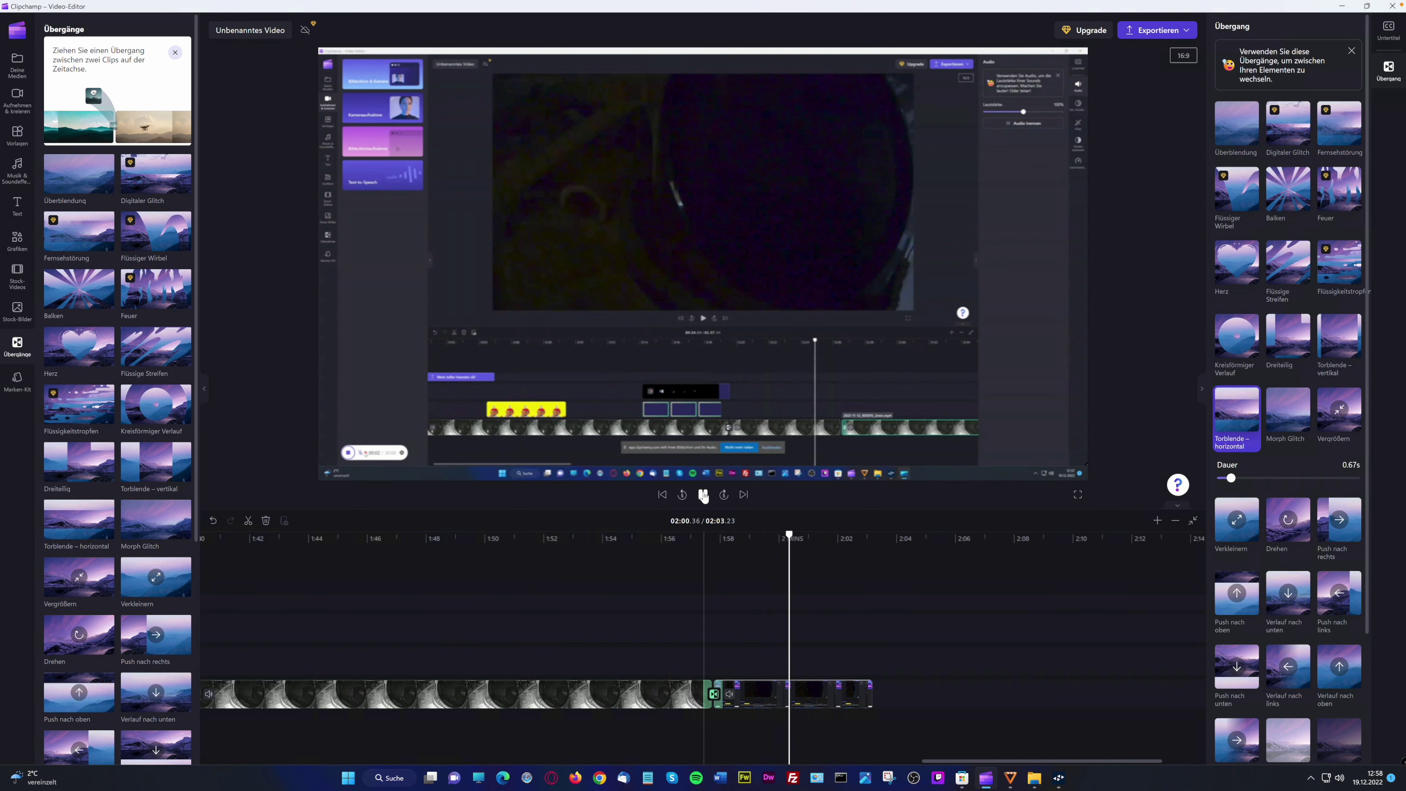
click(703, 494)
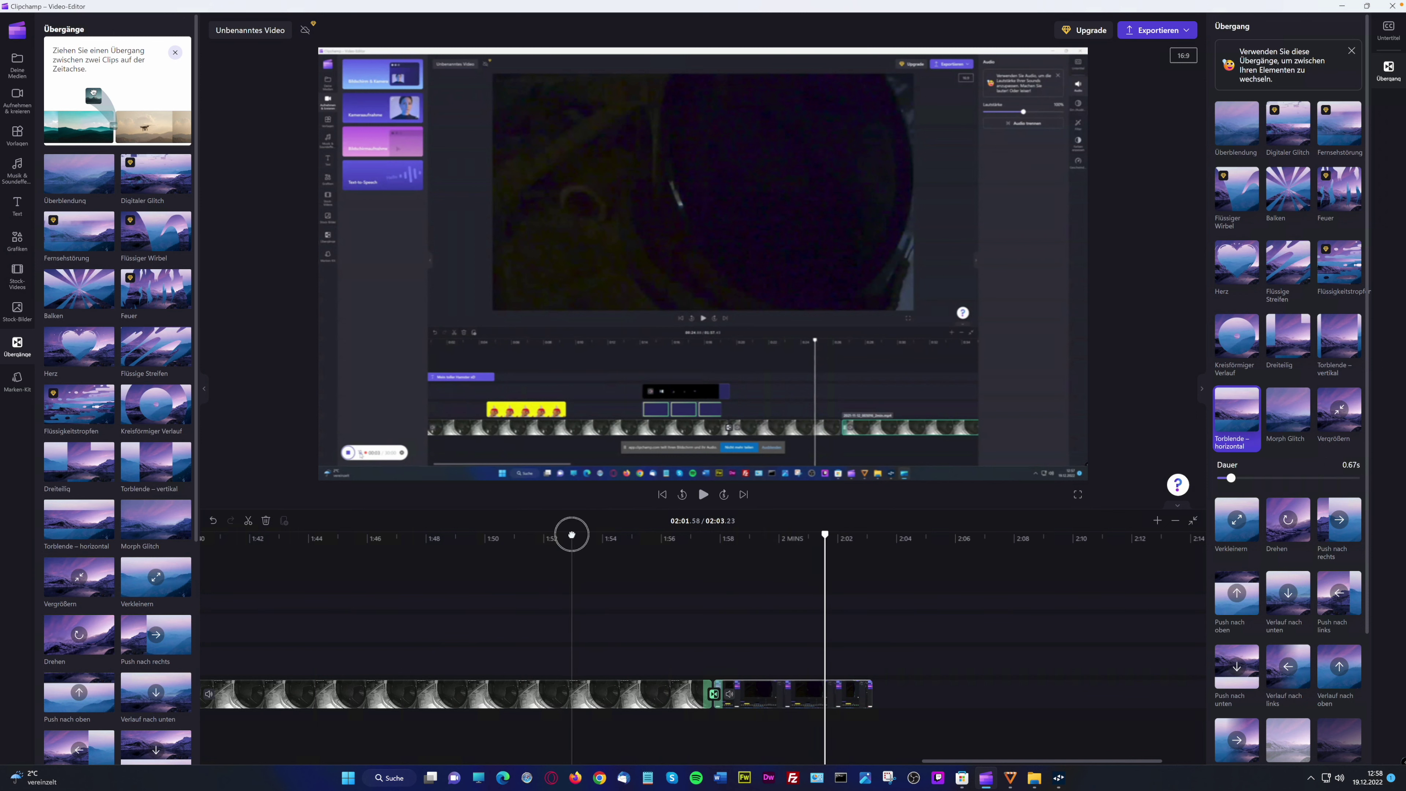
click(559, 538)
click(526, 539)
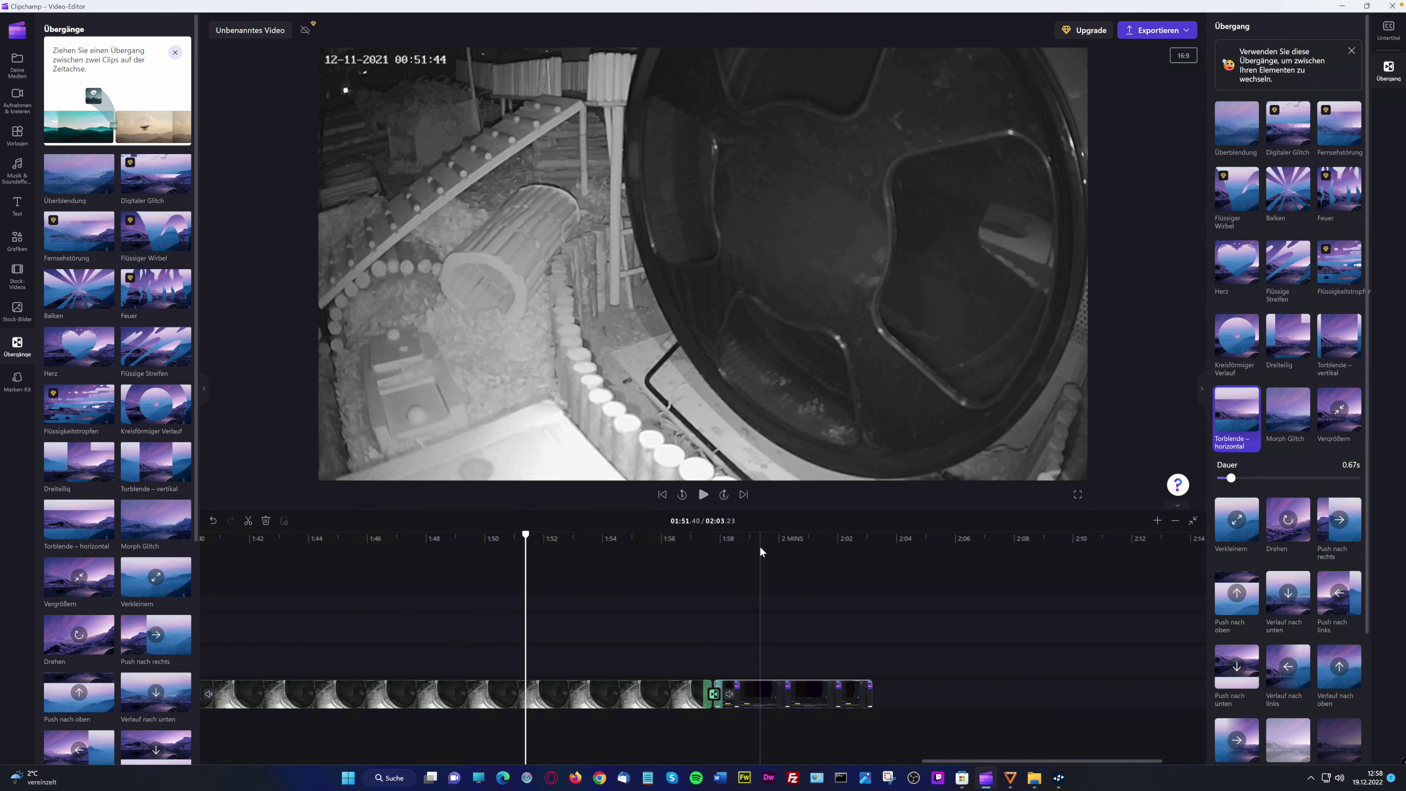
click(759, 546)
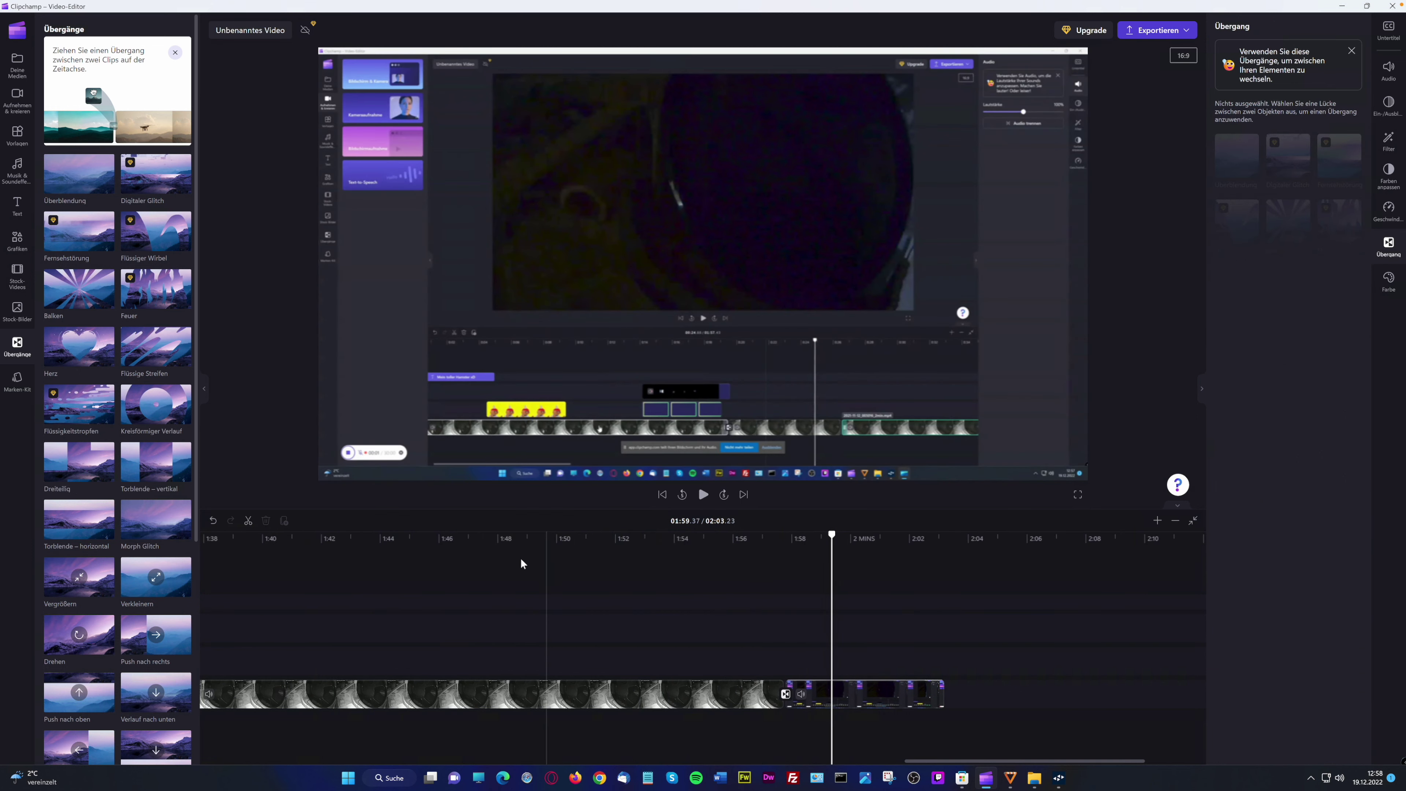
Play the join into the screen recording and watch it in full-screen preview
click(703, 494)
click(703, 495)
click(1078, 495)
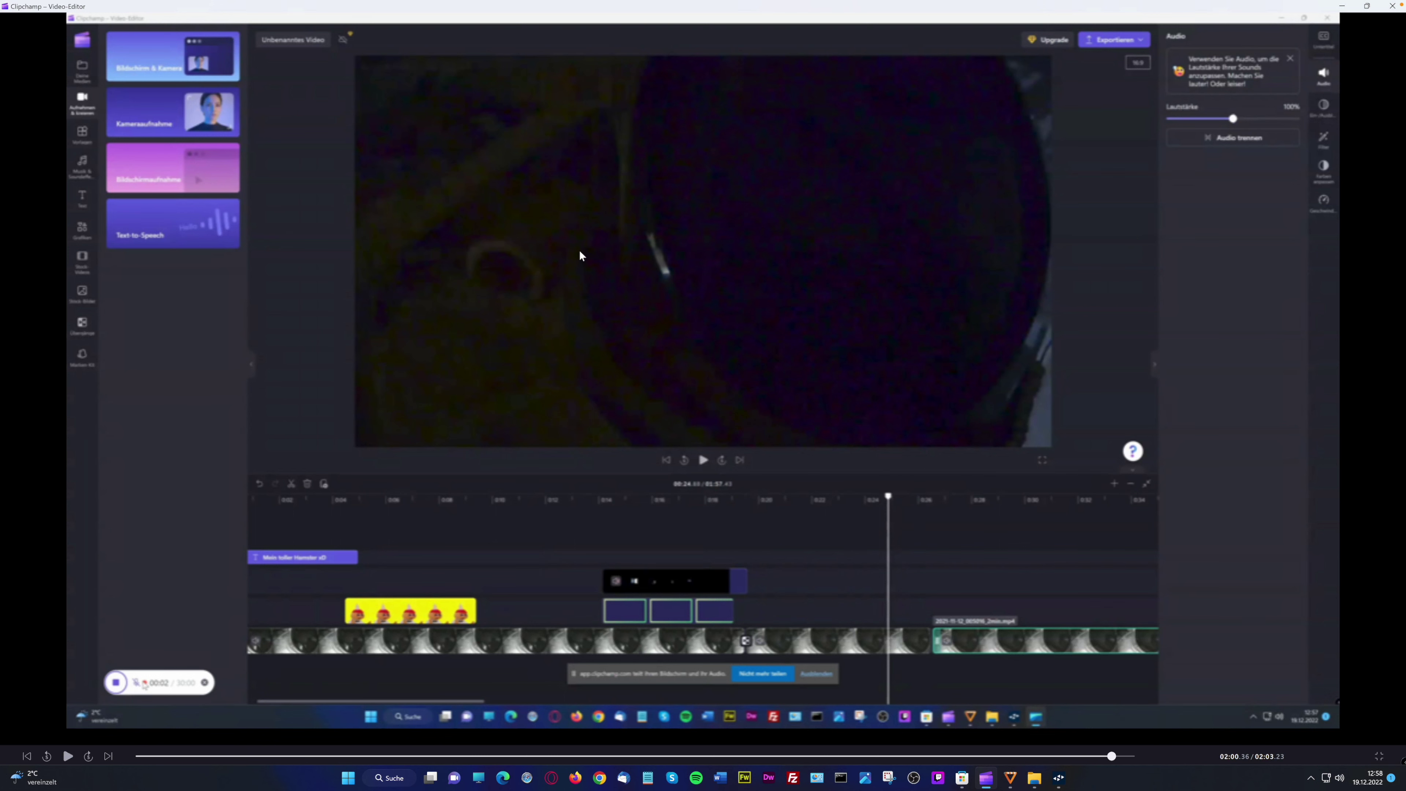
click(1379, 756)
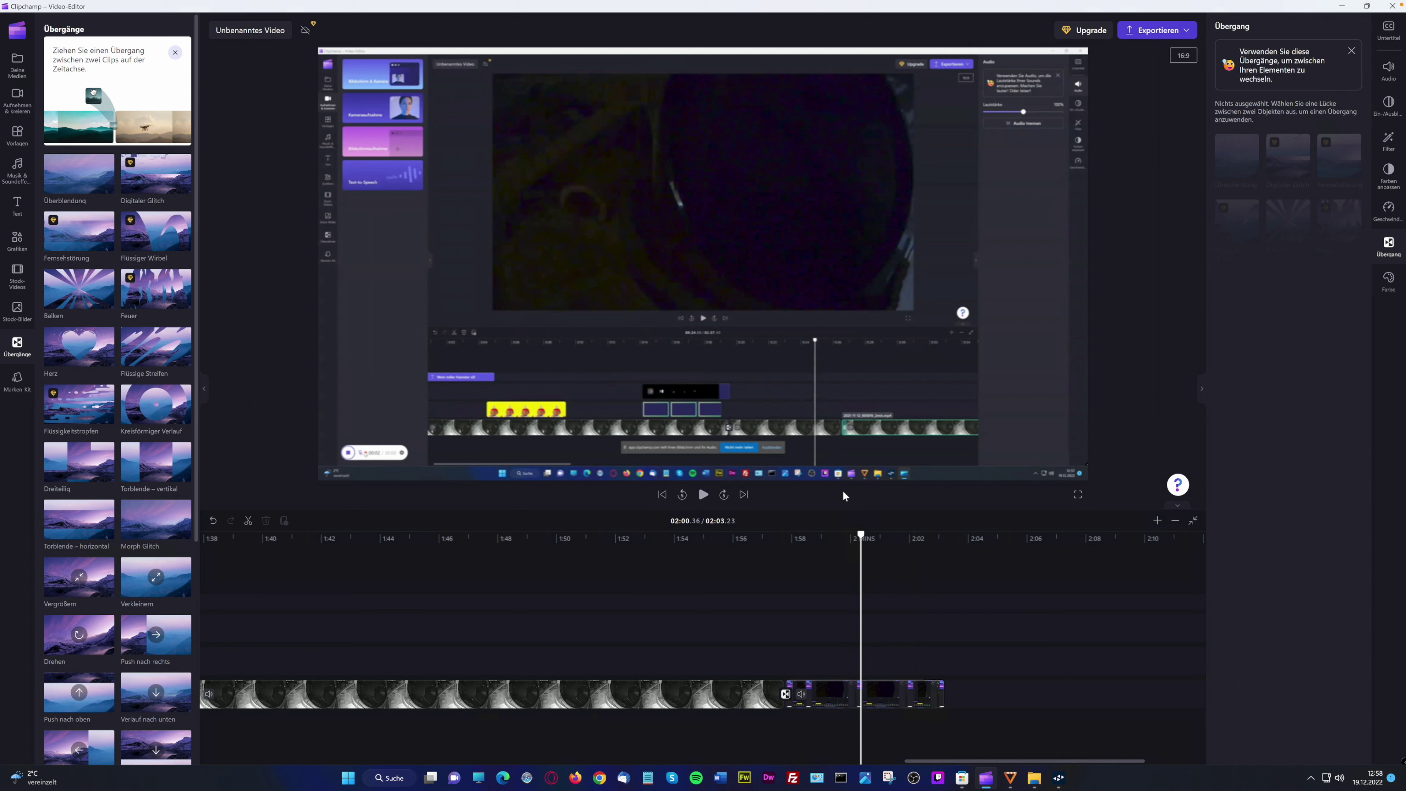
Scrub the playhead between about 1:46 and 2:00 to check the clip junction
click(626, 554)
click(519, 548)
click(806, 546)
click(581, 551)
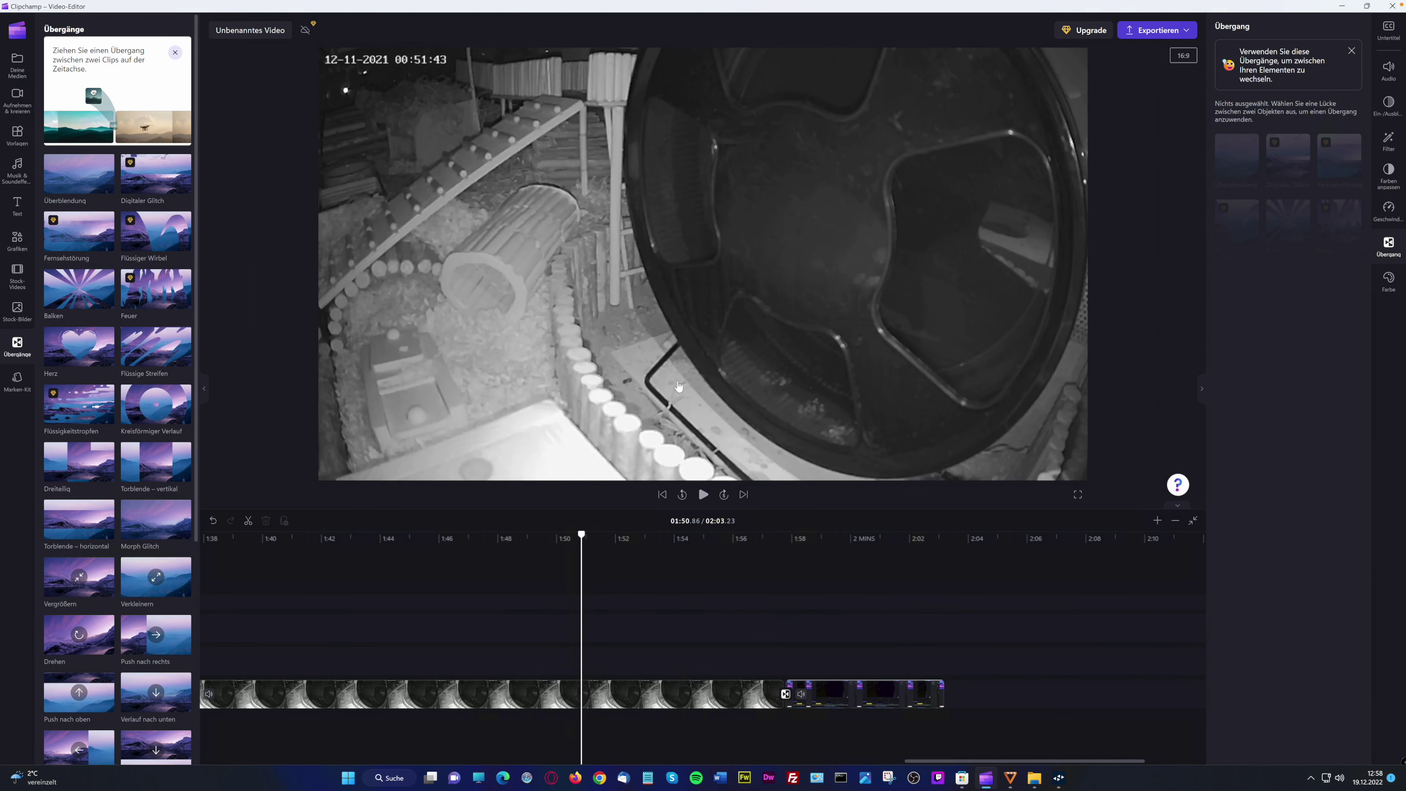
click(443, 540)
click(575, 540)
click(465, 543)
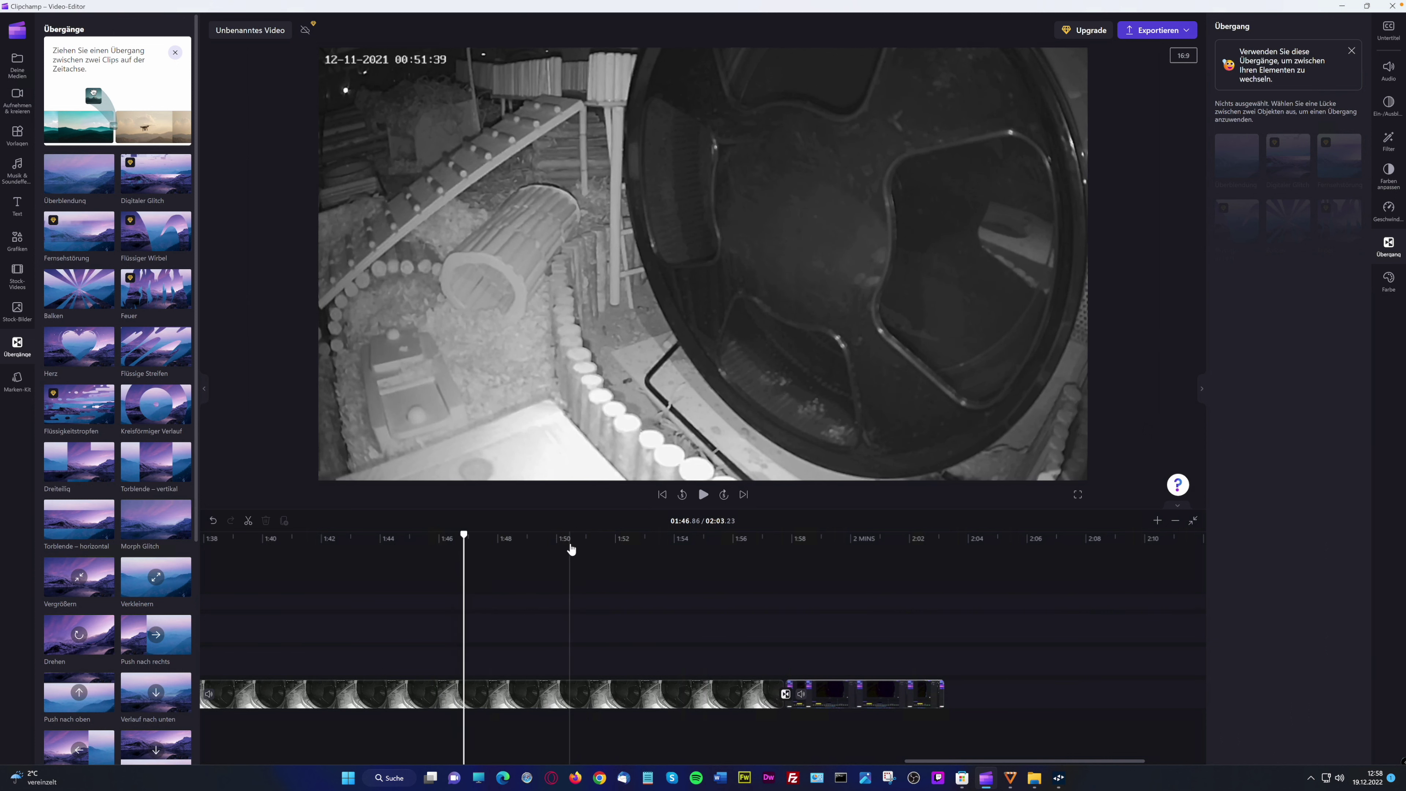
click(804, 548)
click(840, 543)
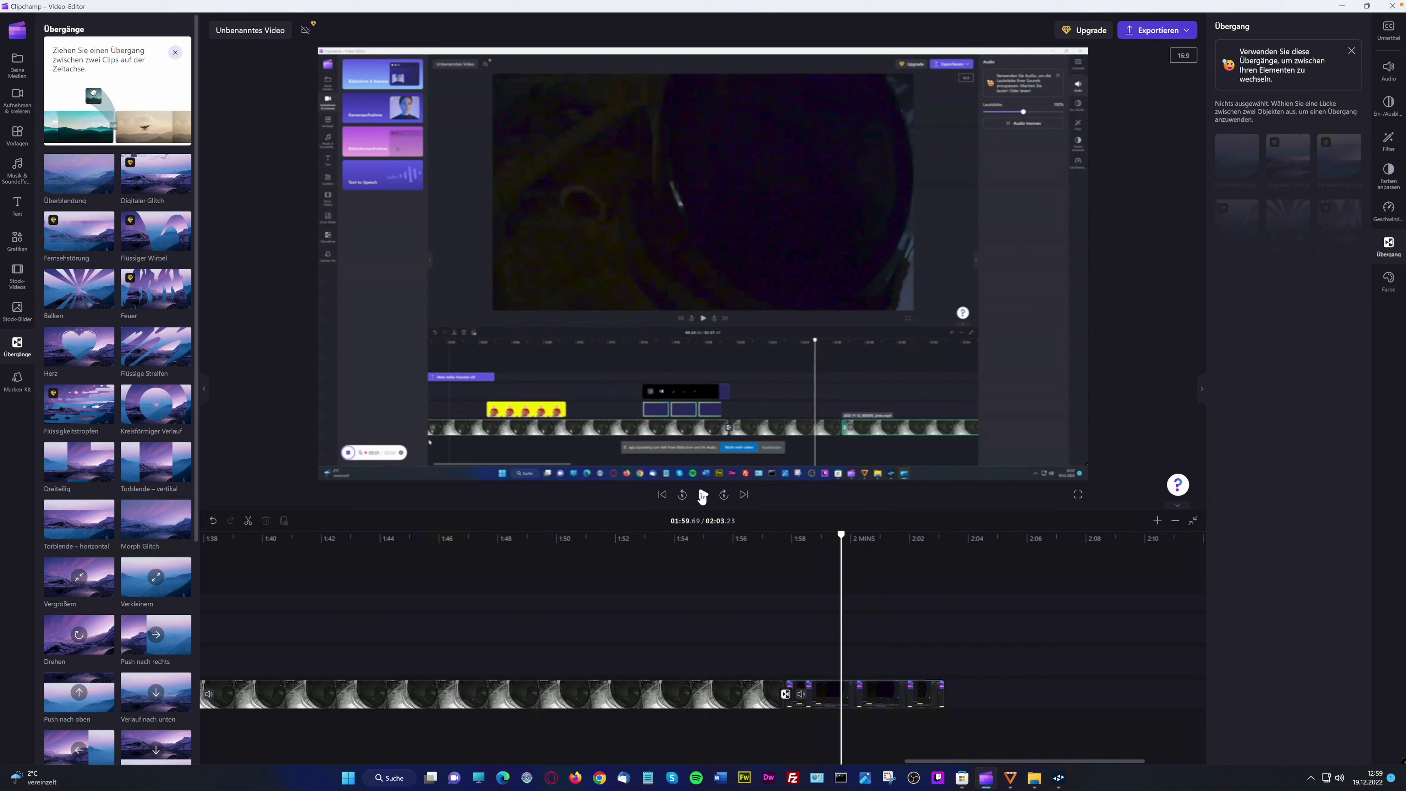
click(538, 542)
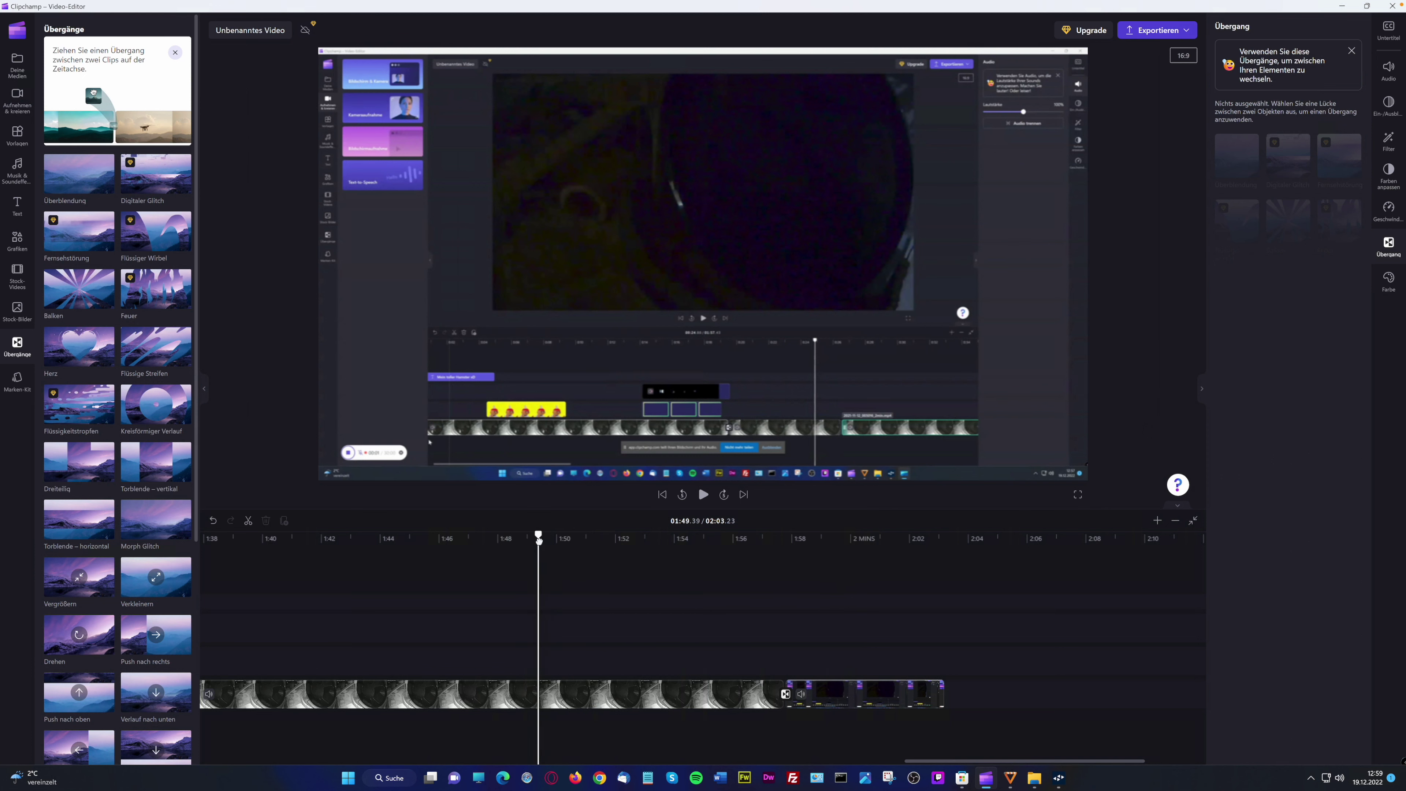
Step through the hamster clip from about 1:33 to 1:54 on the scrolled timeline
scroll(593, 578, left, 8)
click(496, 540)
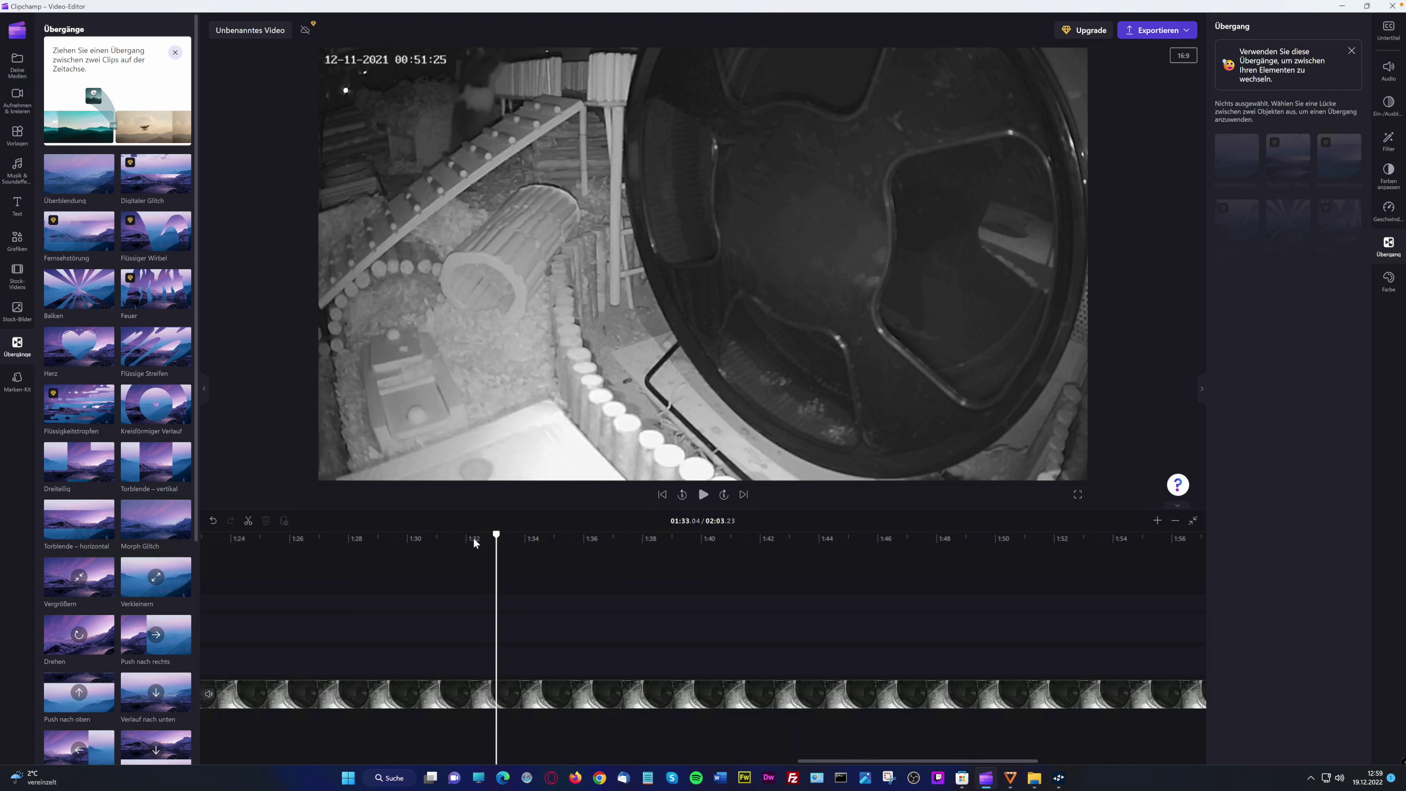
click(636, 540)
click(795, 541)
click(951, 540)
click(1056, 540)
click(1124, 540)
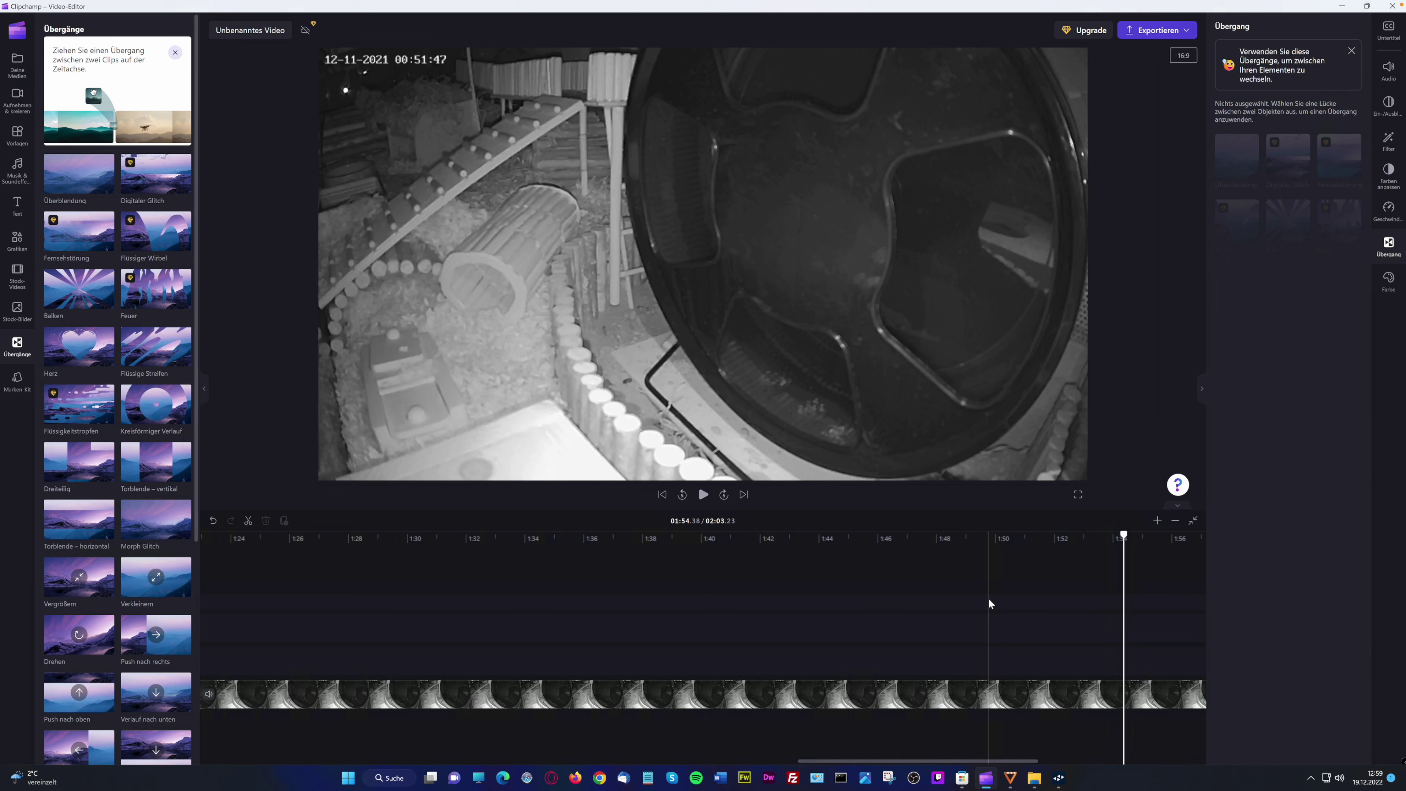
scroll(989, 602, left, 5)
click(835, 541)
click(905, 536)
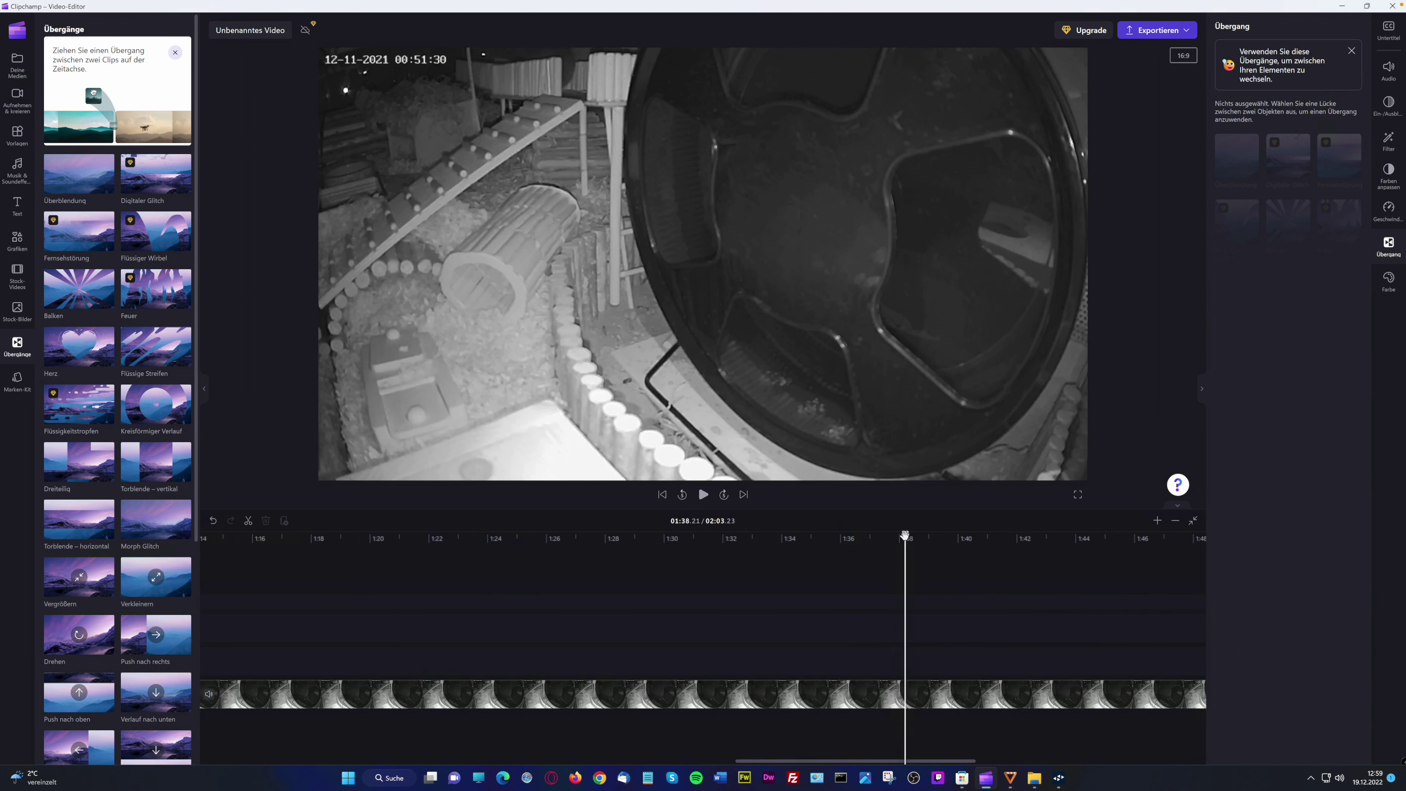
click(996, 534)
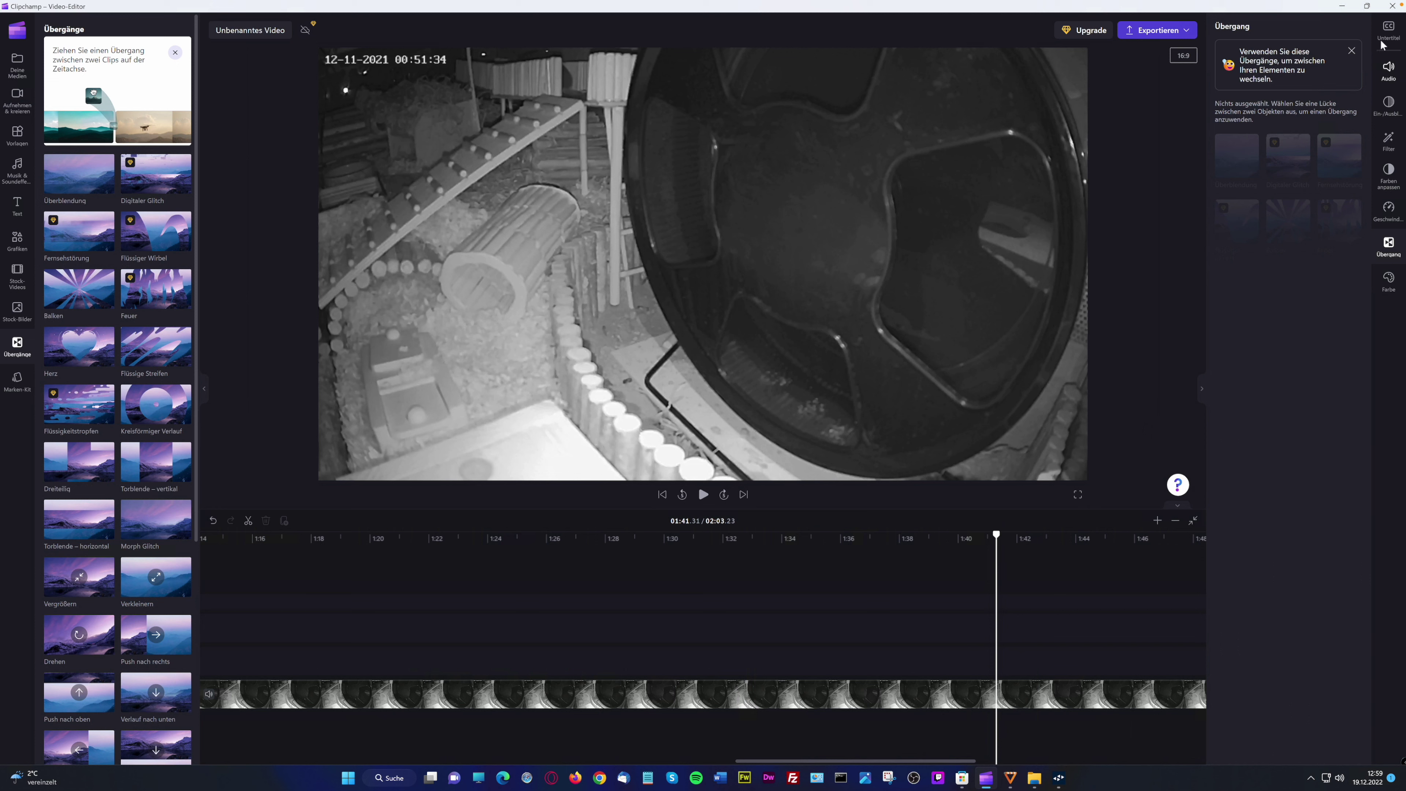
Look through the subtitle, audio and fade in/out options in the right panel
click(1388, 31)
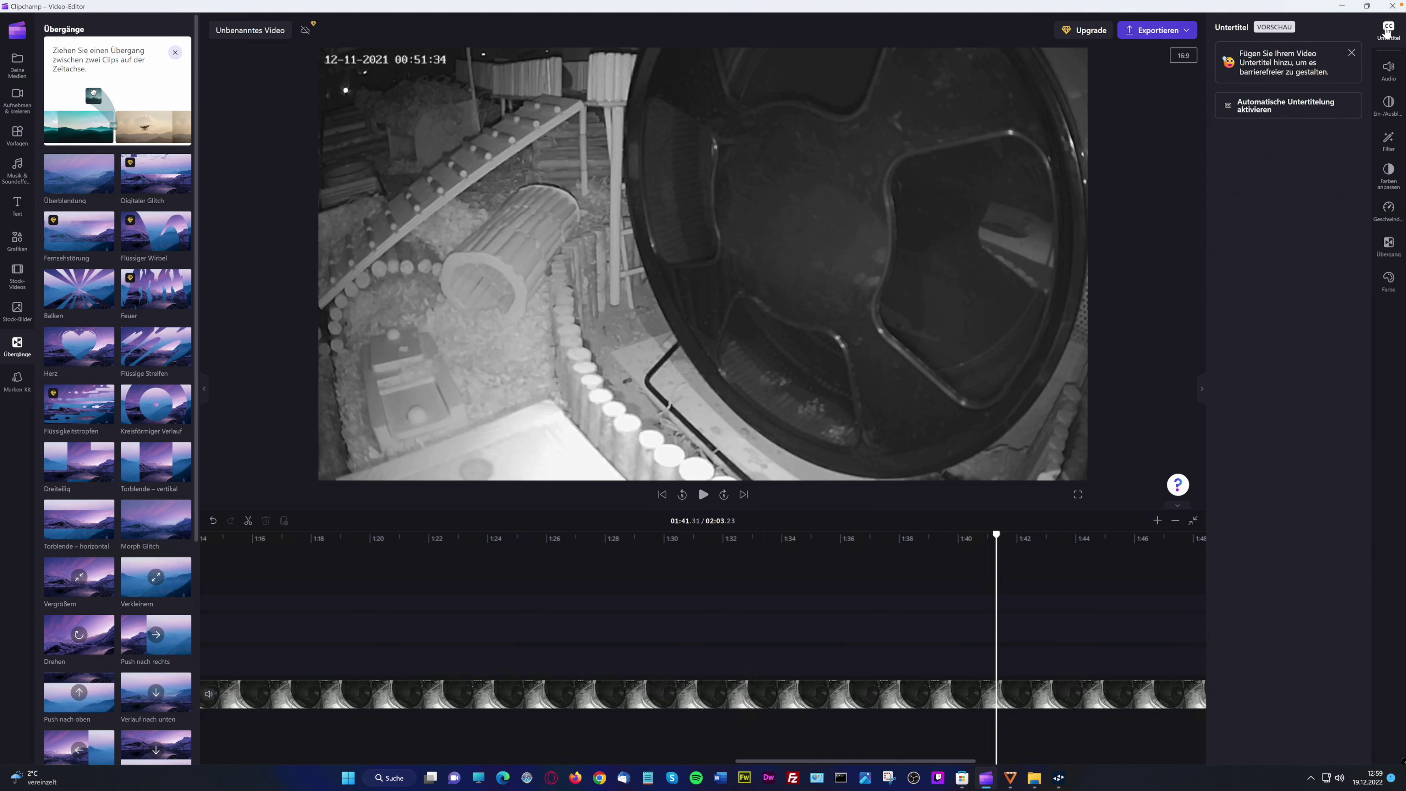
click(1387, 70)
click(1390, 107)
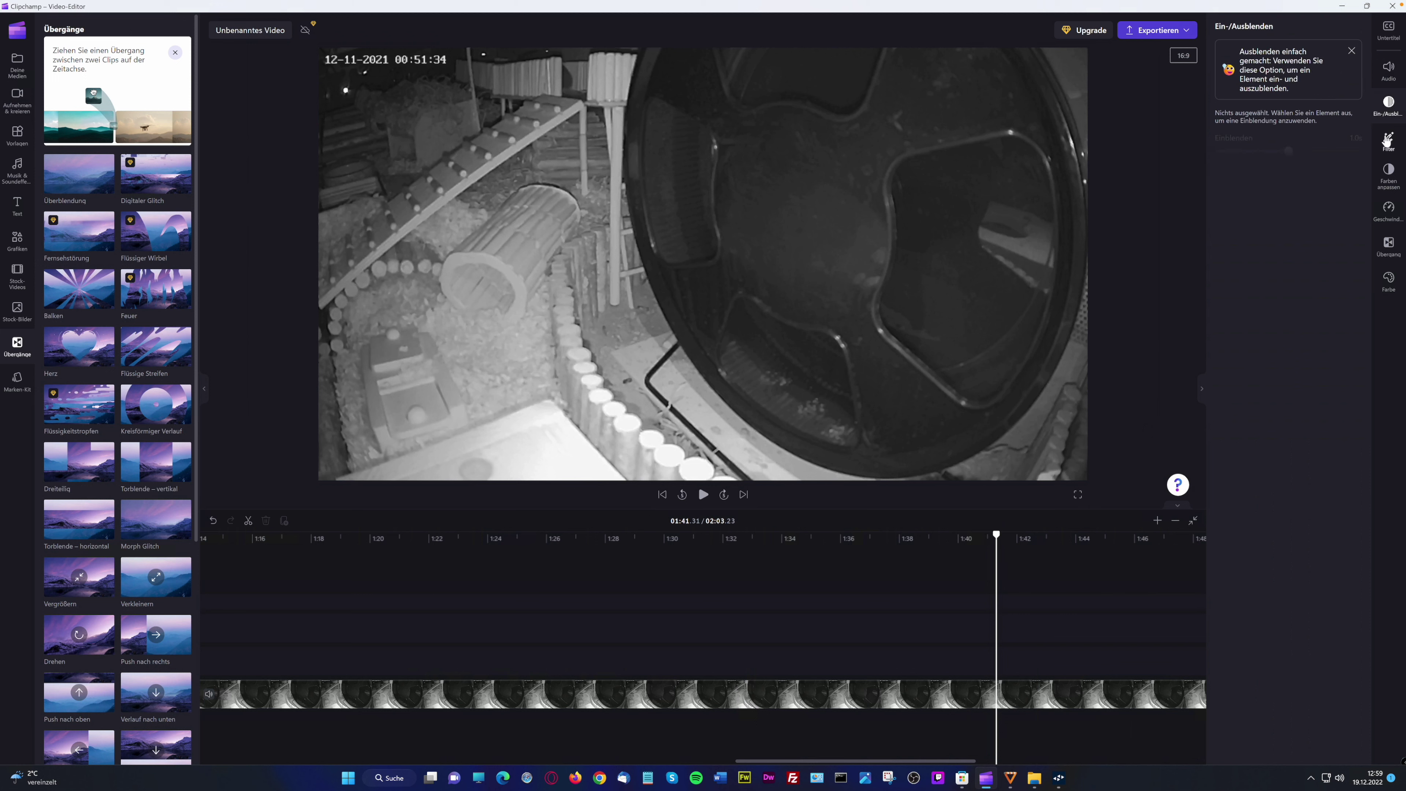
Select the 2-minute hamster clip, try filters and colour temperature, then set speed to 7x
click(1387, 142)
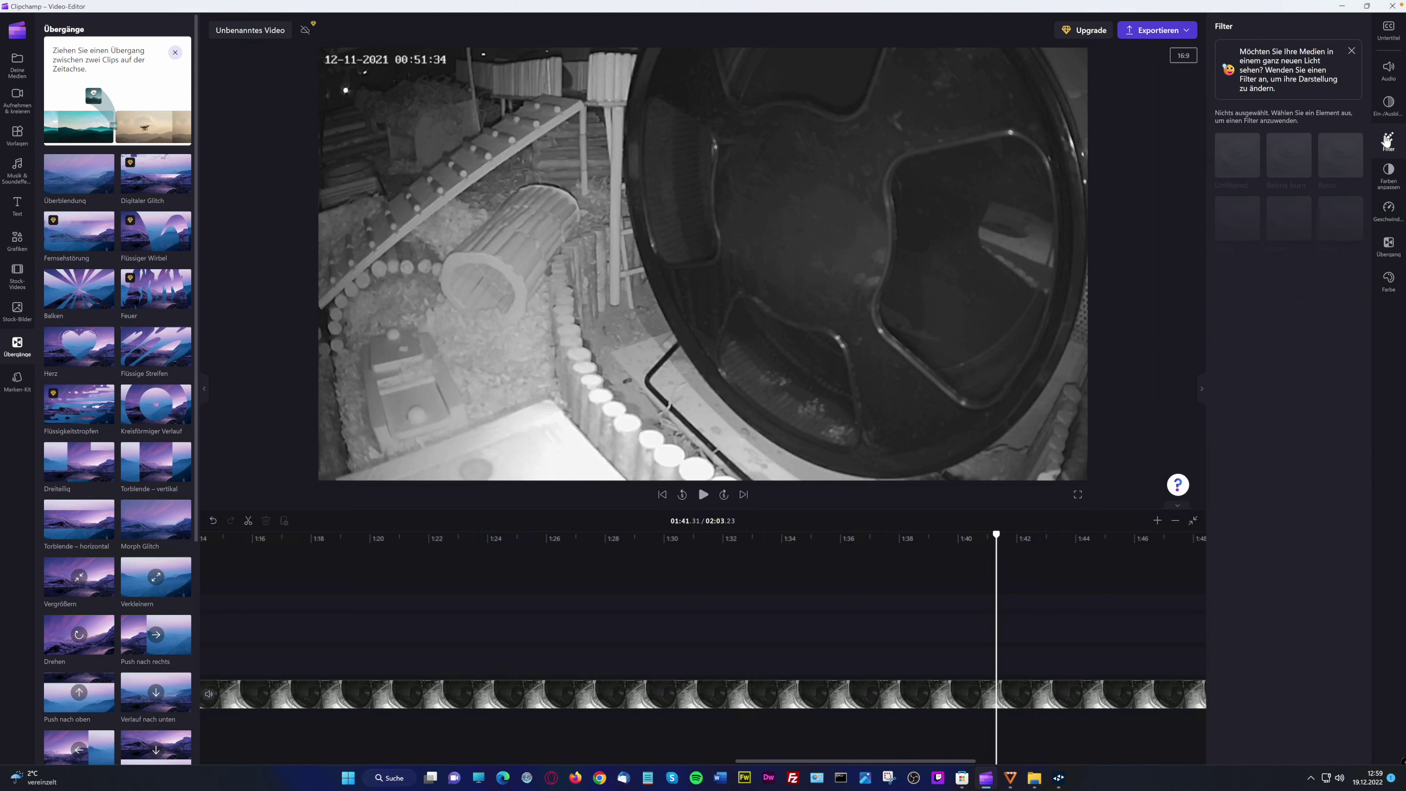
click(950, 692)
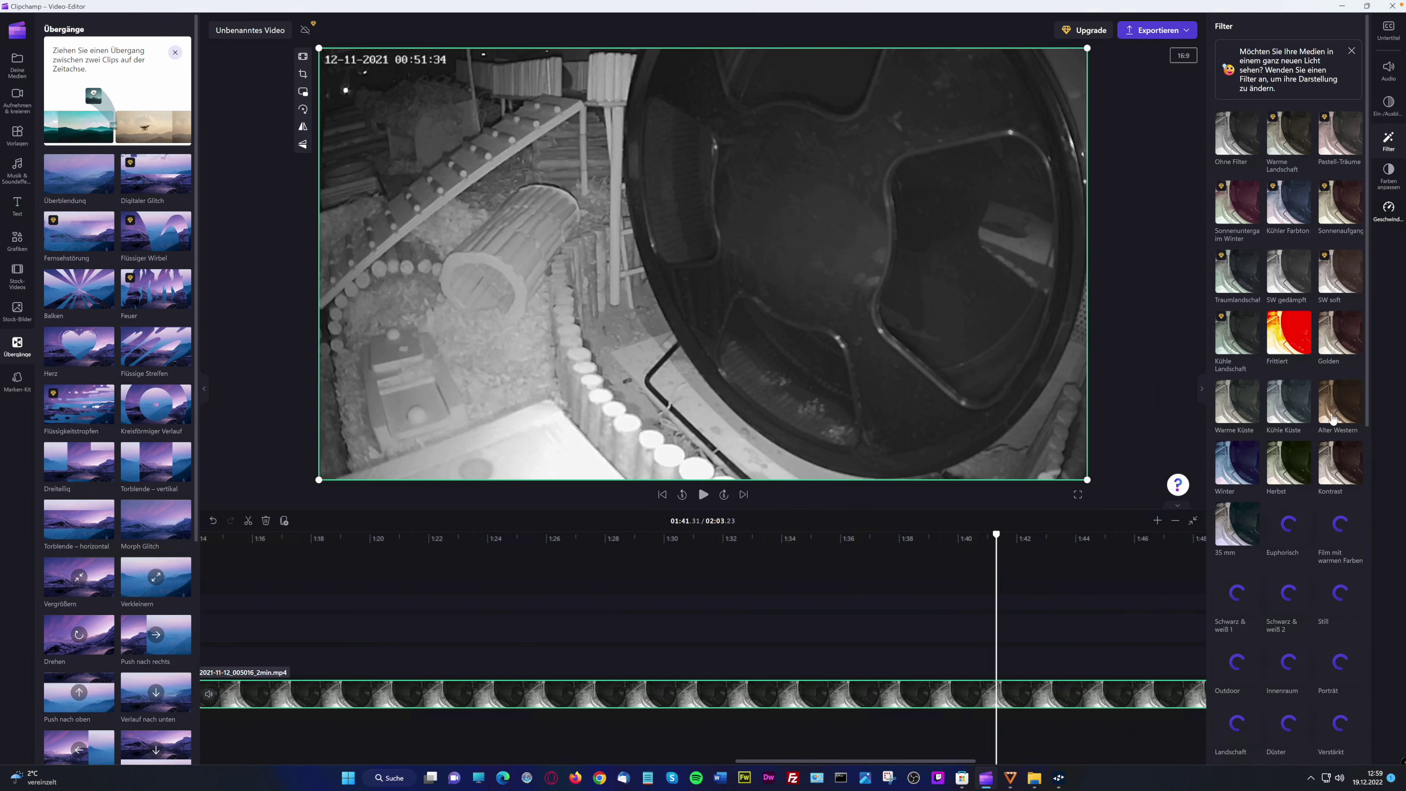
click(1390, 176)
drag(1289, 175, 1290, 176)
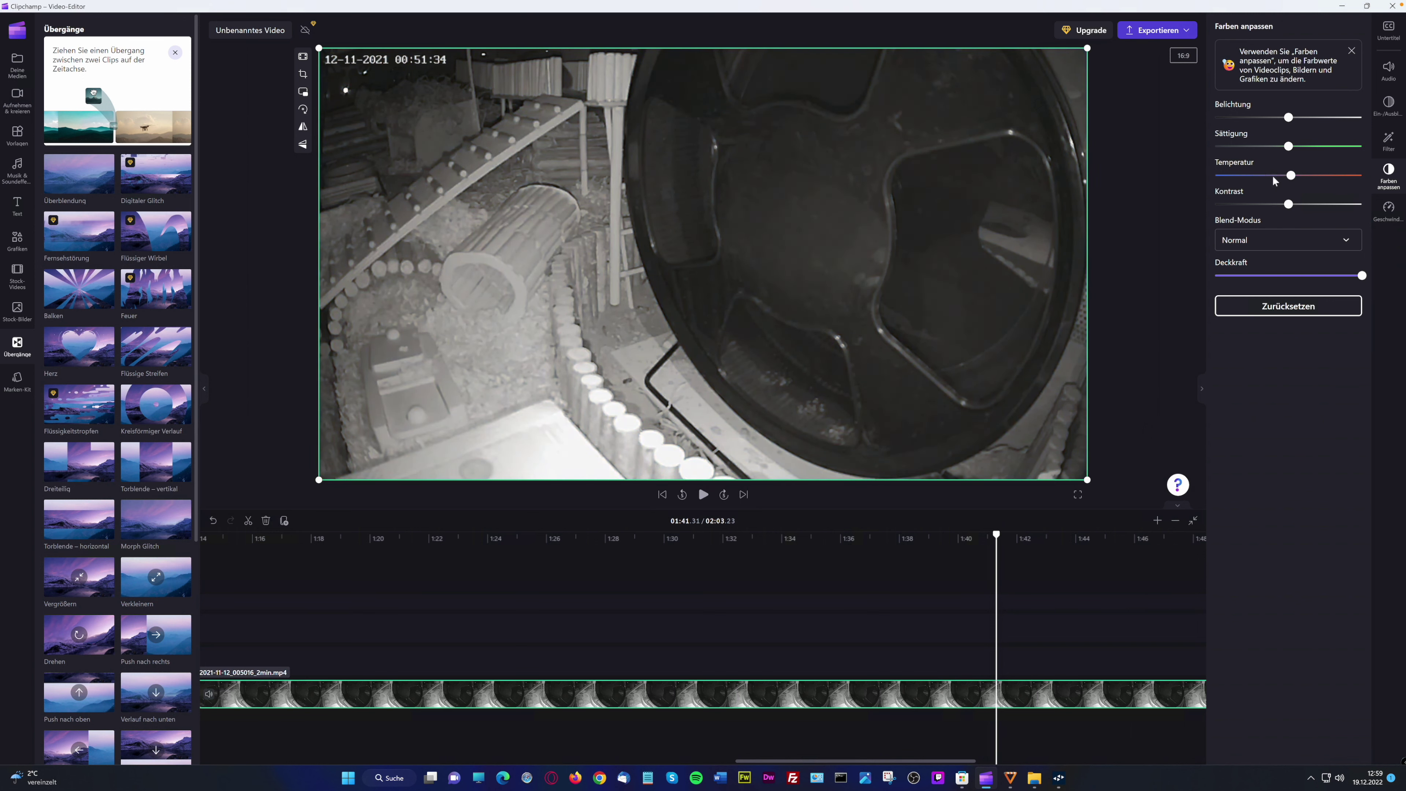
click(1388, 210)
drag(1287, 144, 1333, 140)
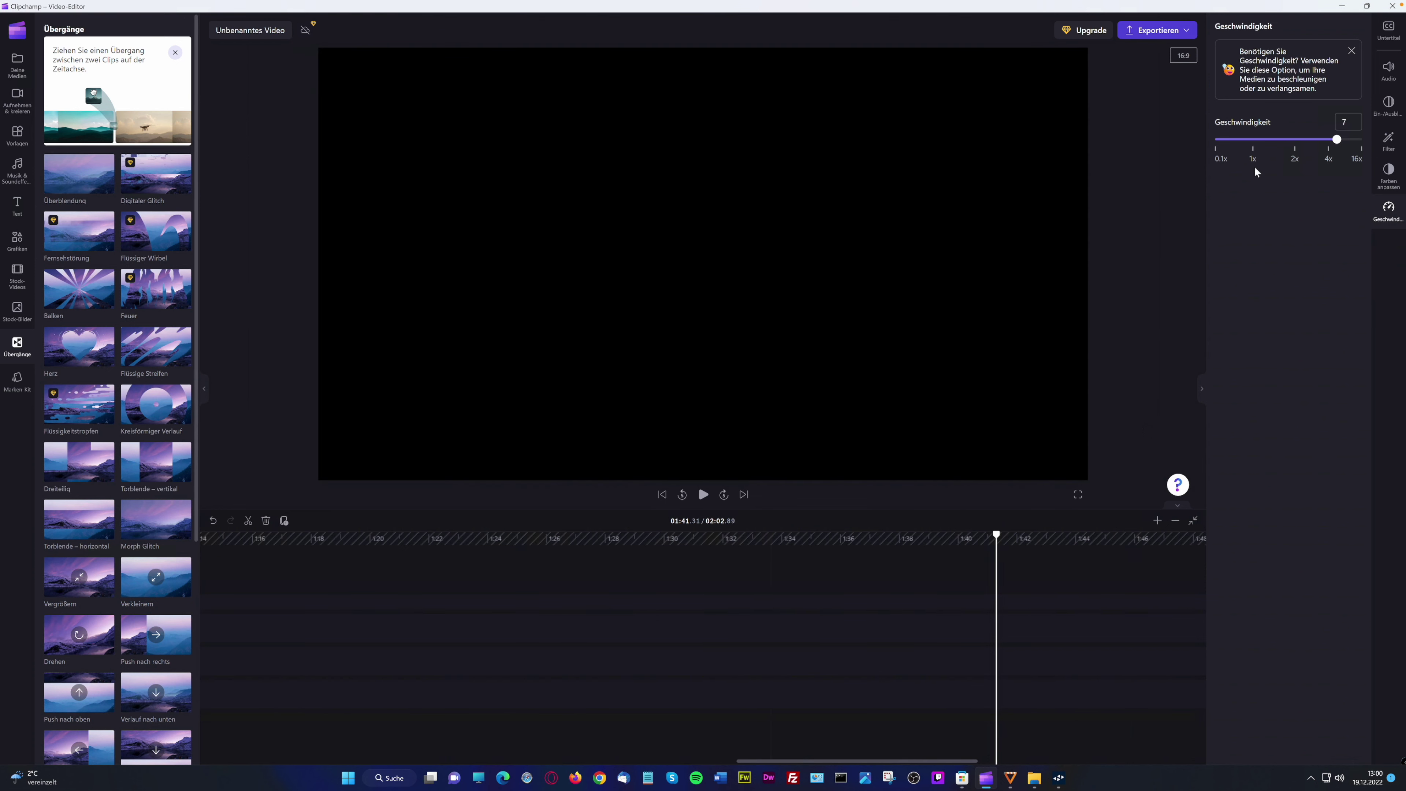
Set the 2-minute clip's speed to 14.5x after briefly trying 0.9x
click(1246, 137)
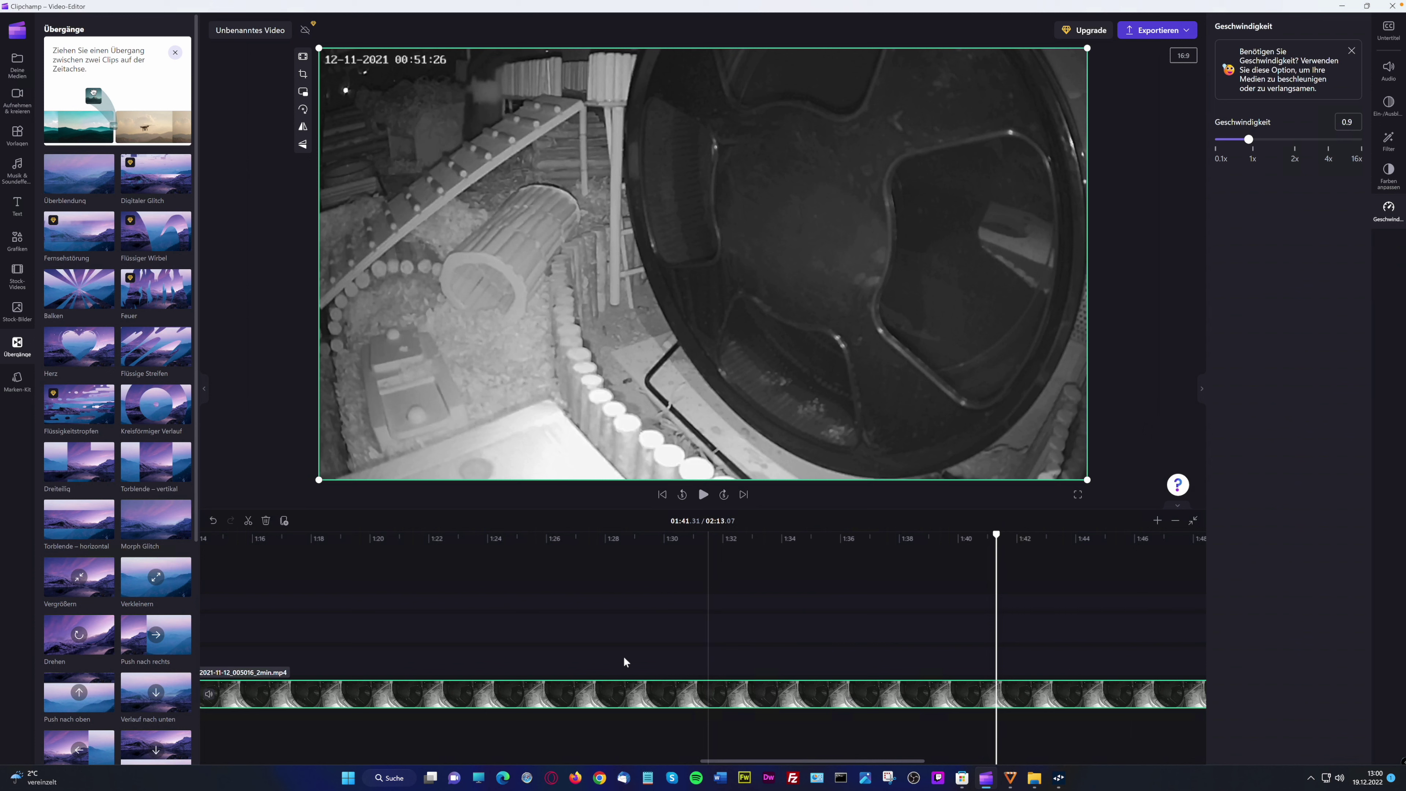
click(1359, 142)
Return to the timeline start and play the project from about 0:12
drag(720, 760, 276, 748)
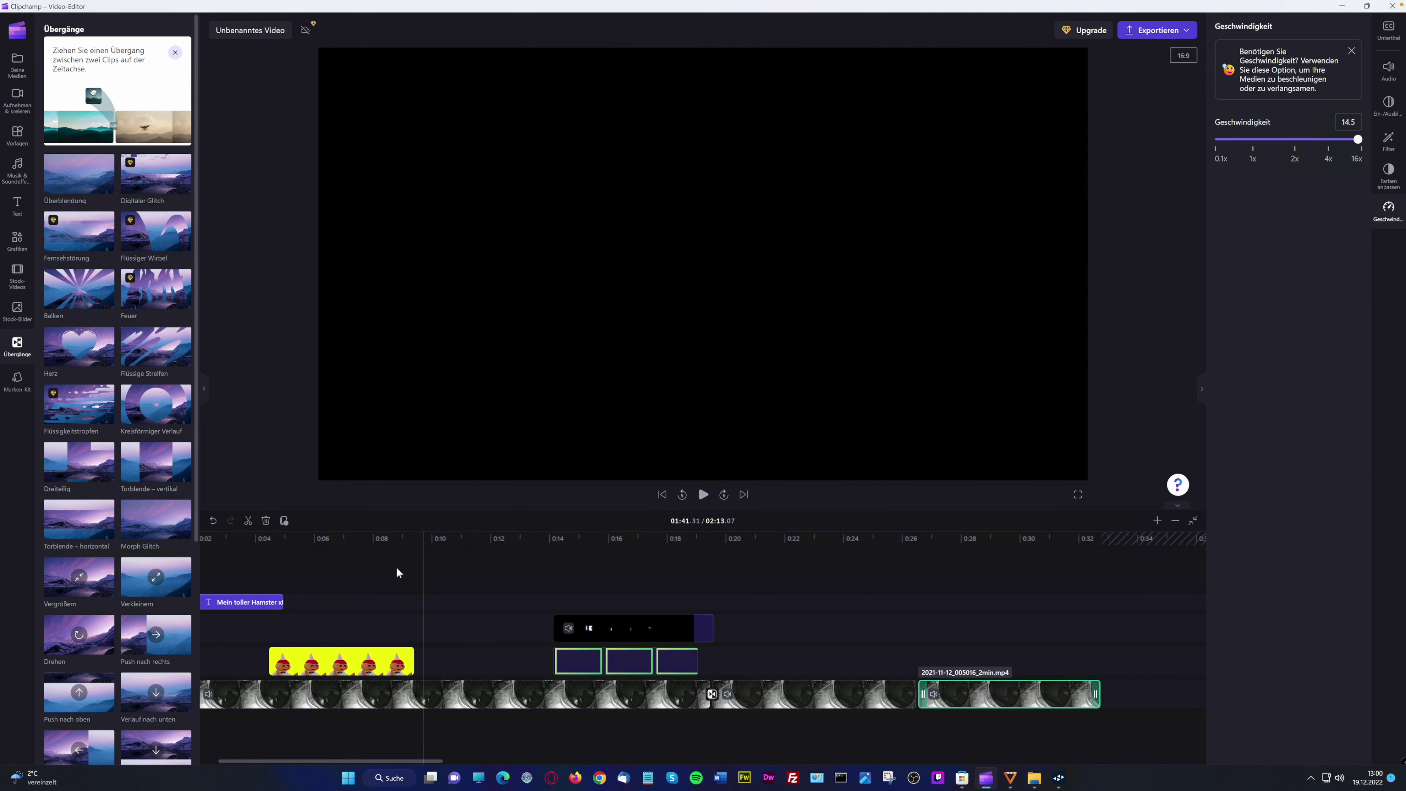
click(399, 571)
click(489, 568)
click(703, 494)
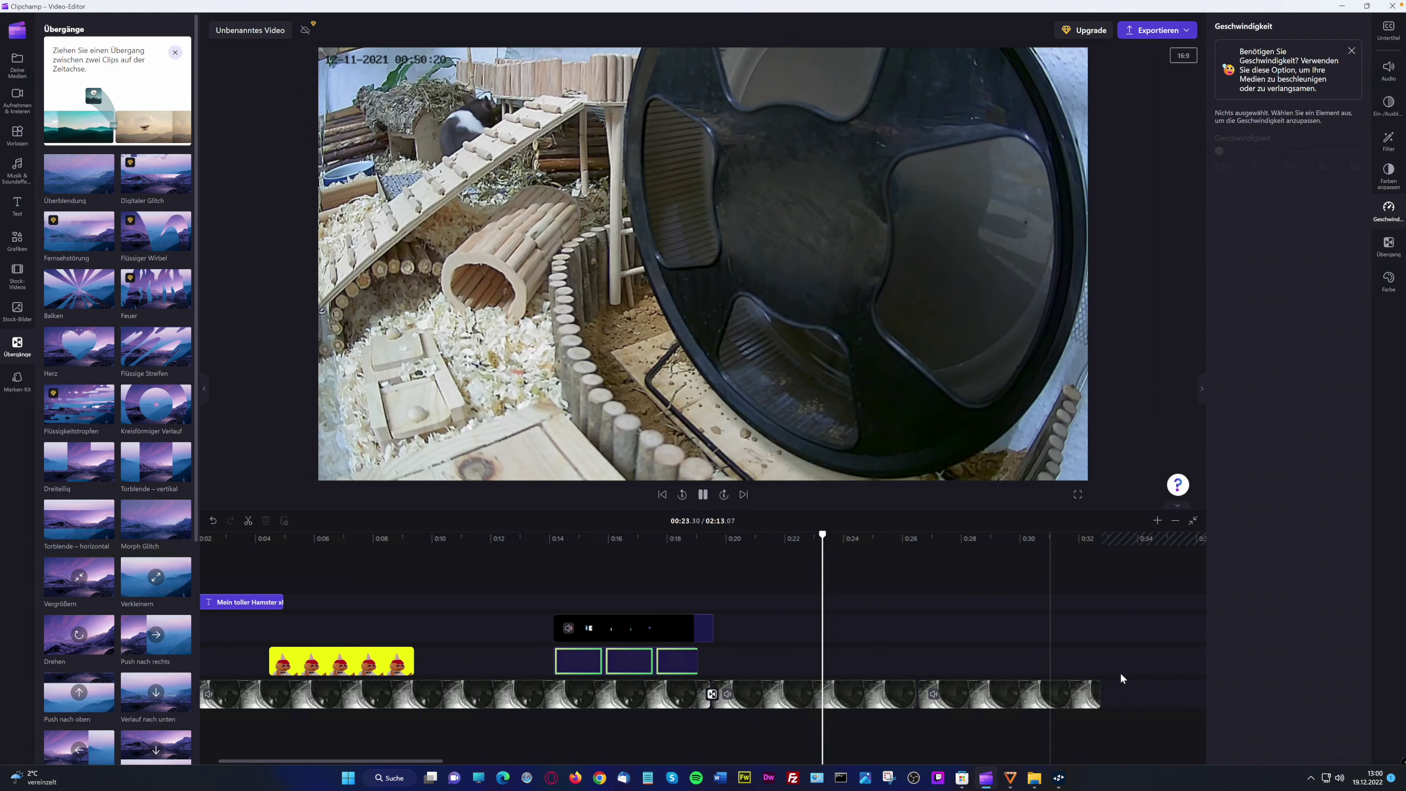
Move the playhead back to 0:21 to check the sped-up clips, then open Aufnehmen & kreieren
scroll(1120, 672, right, 5)
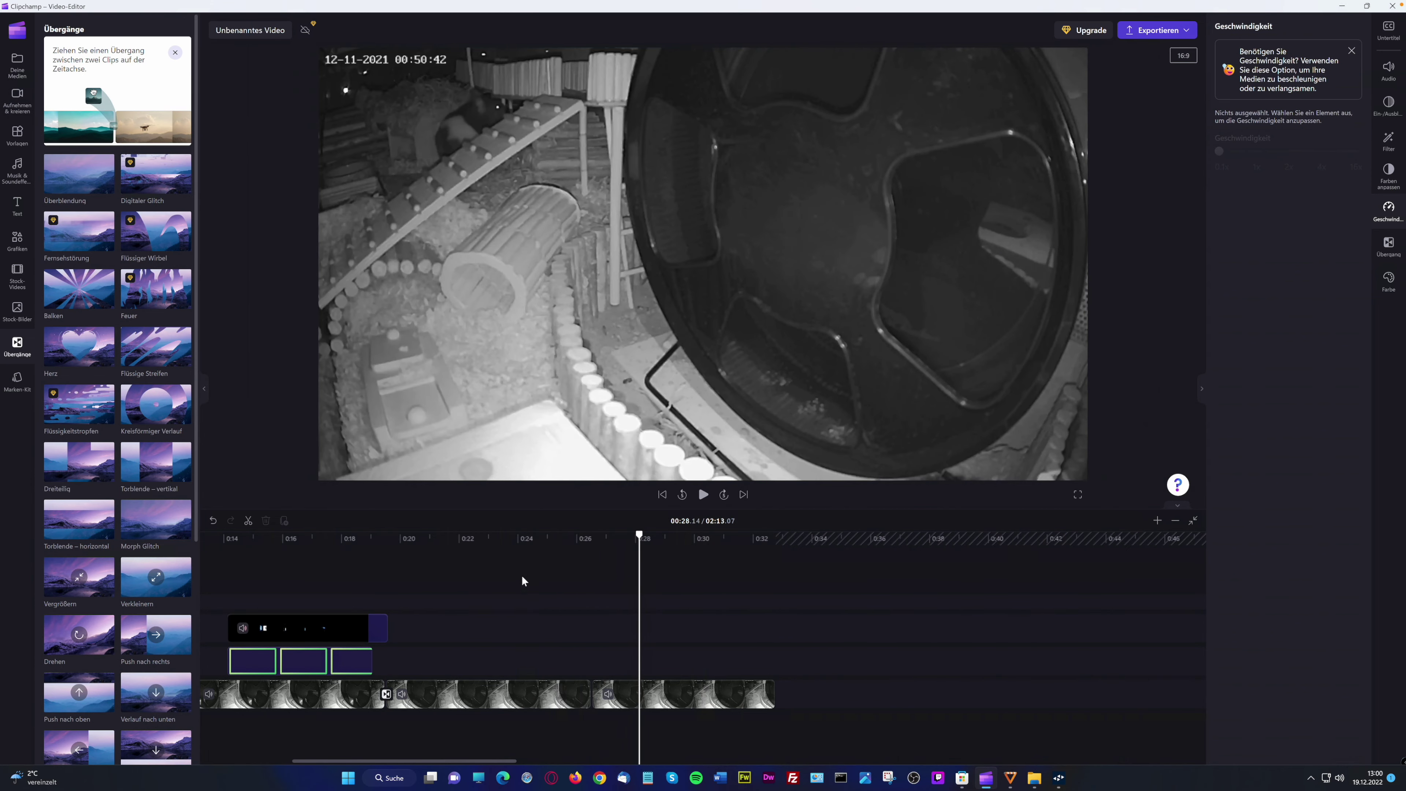
drag(497, 557, 332, 557)
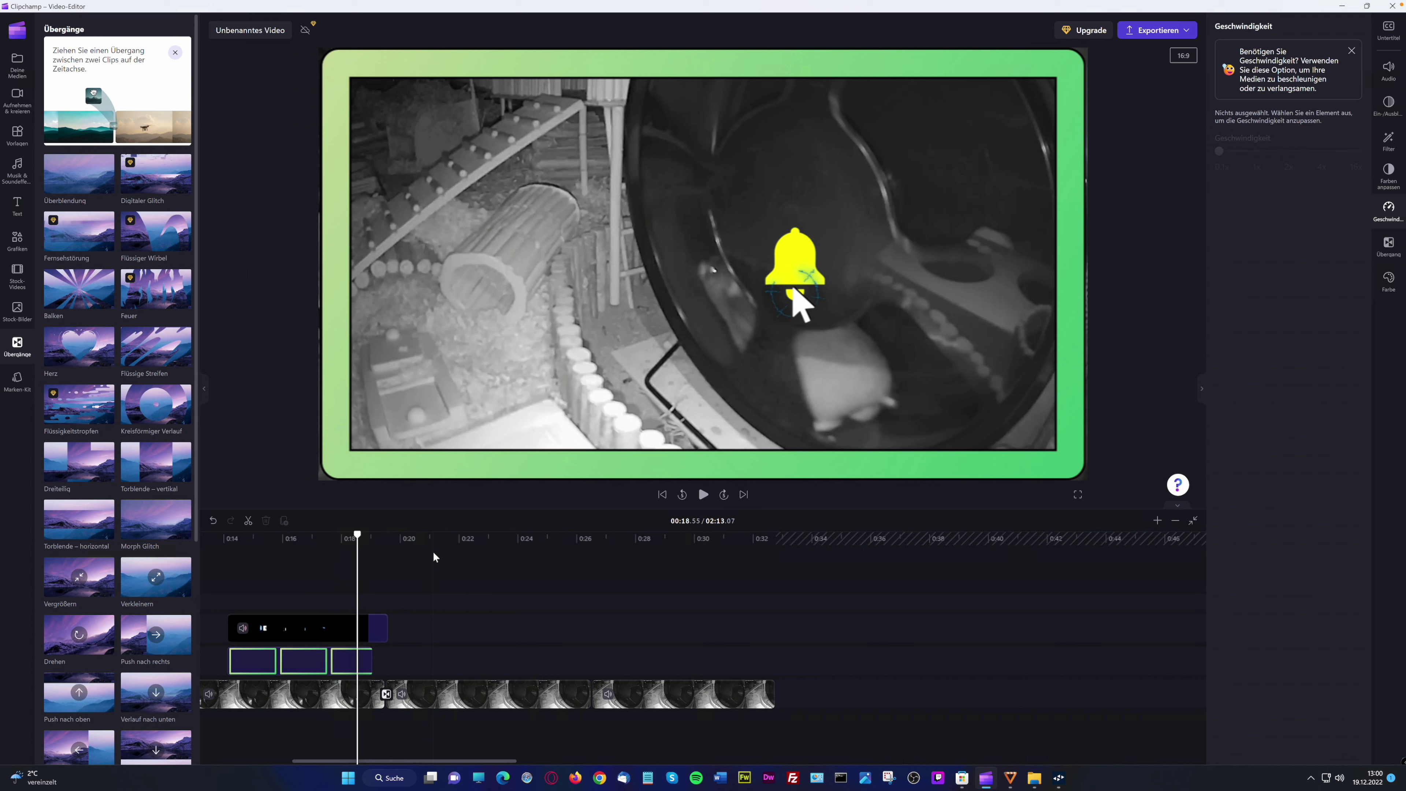
click(433, 550)
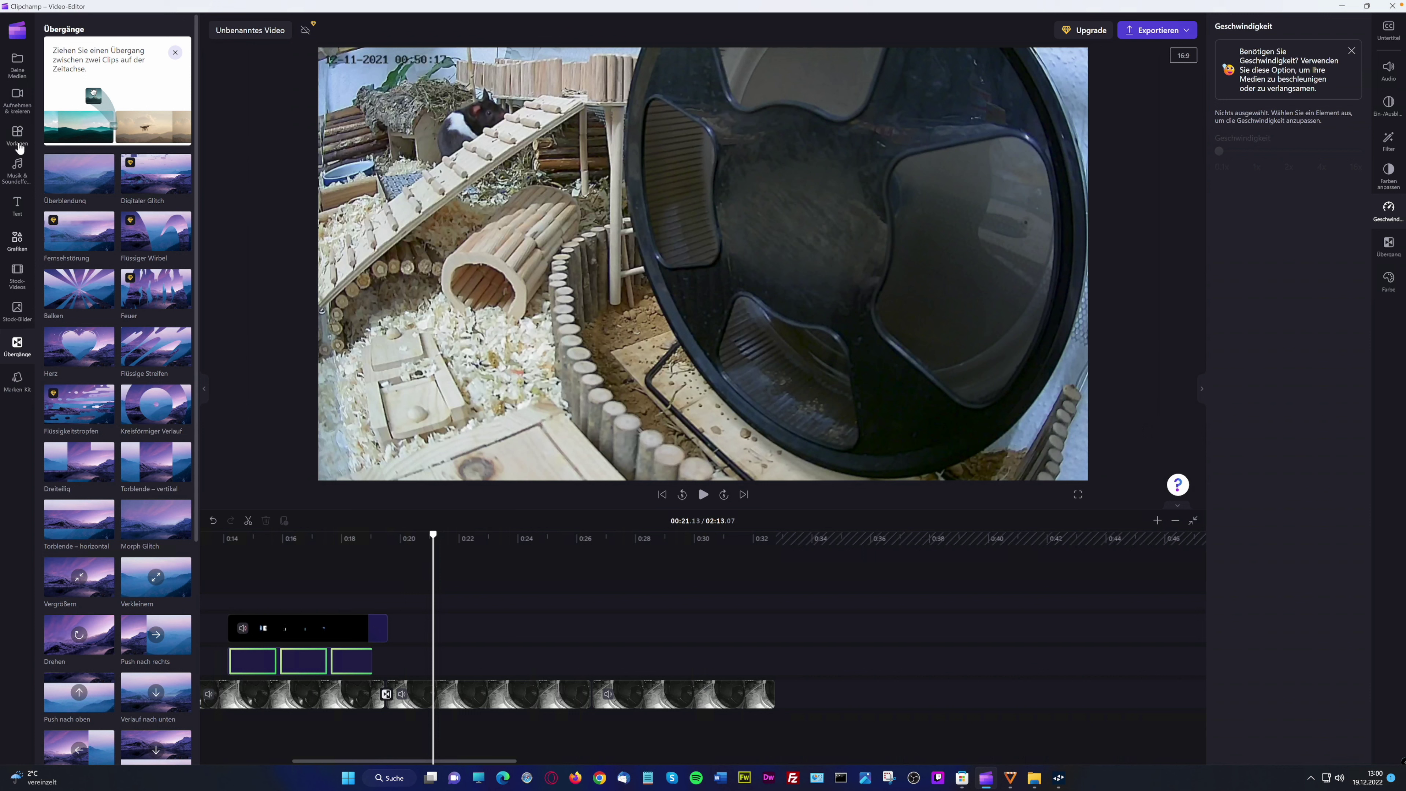
click(17, 100)
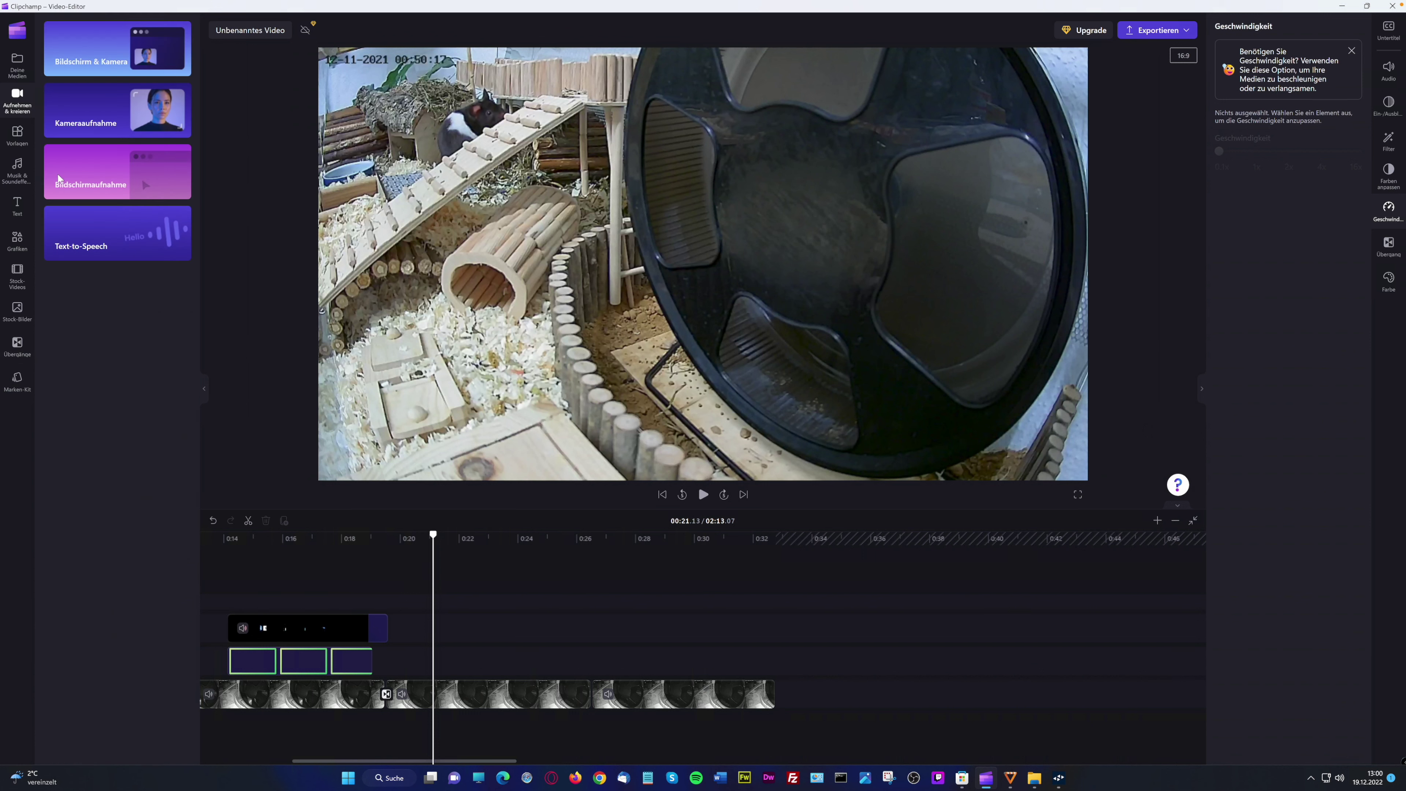
Record the entire screen and save it, placing the clip on the timeline from 2:13.07
click(110, 188)
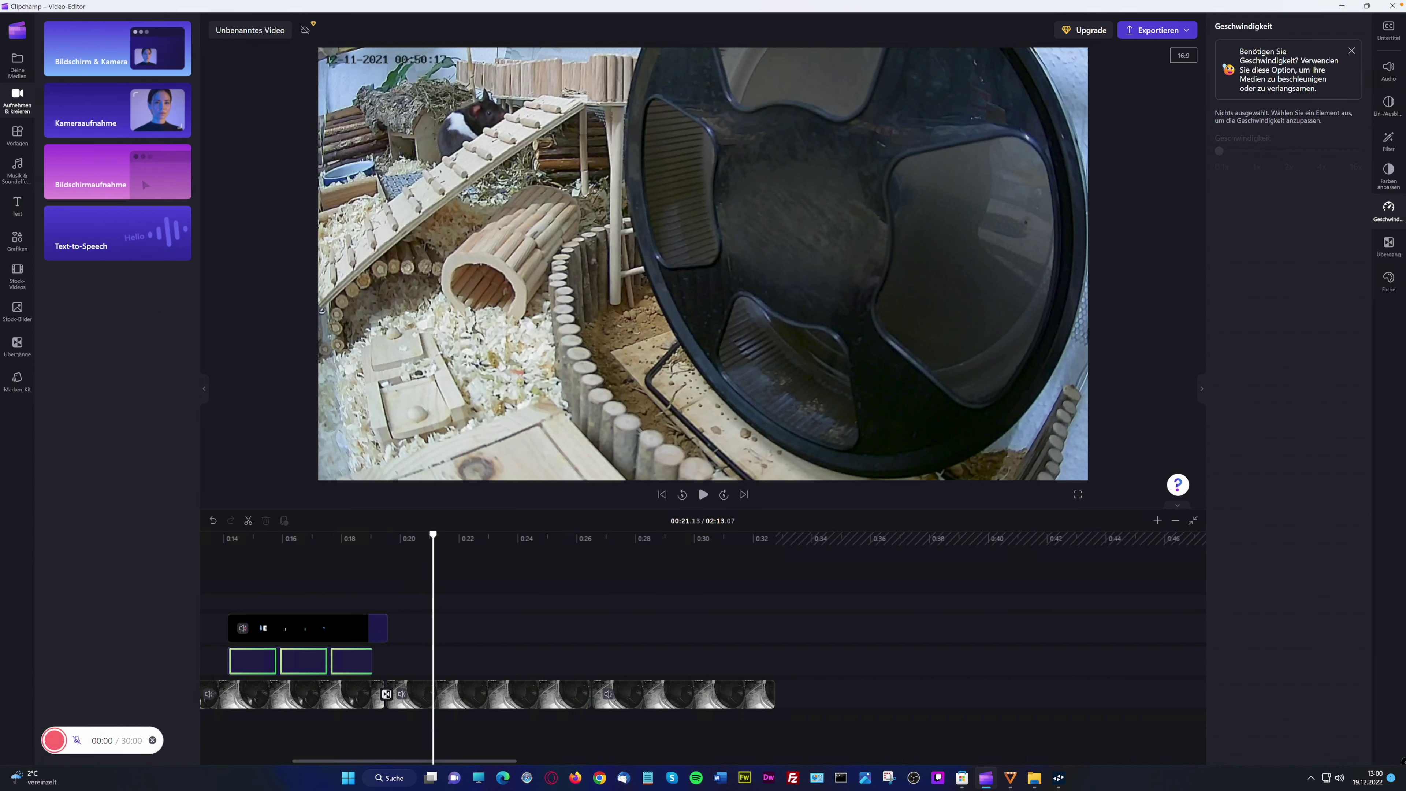
click(53, 741)
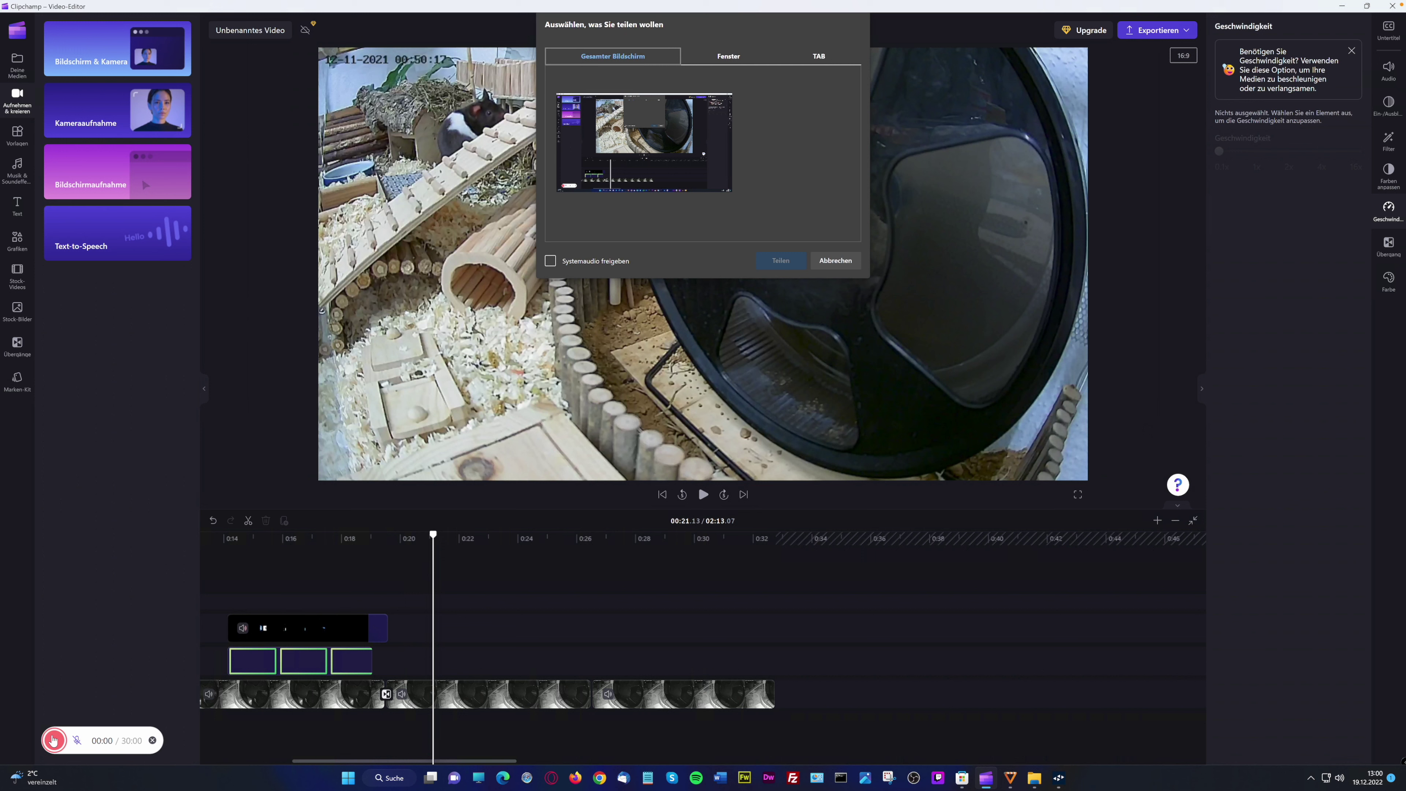
click(674, 176)
click(780, 260)
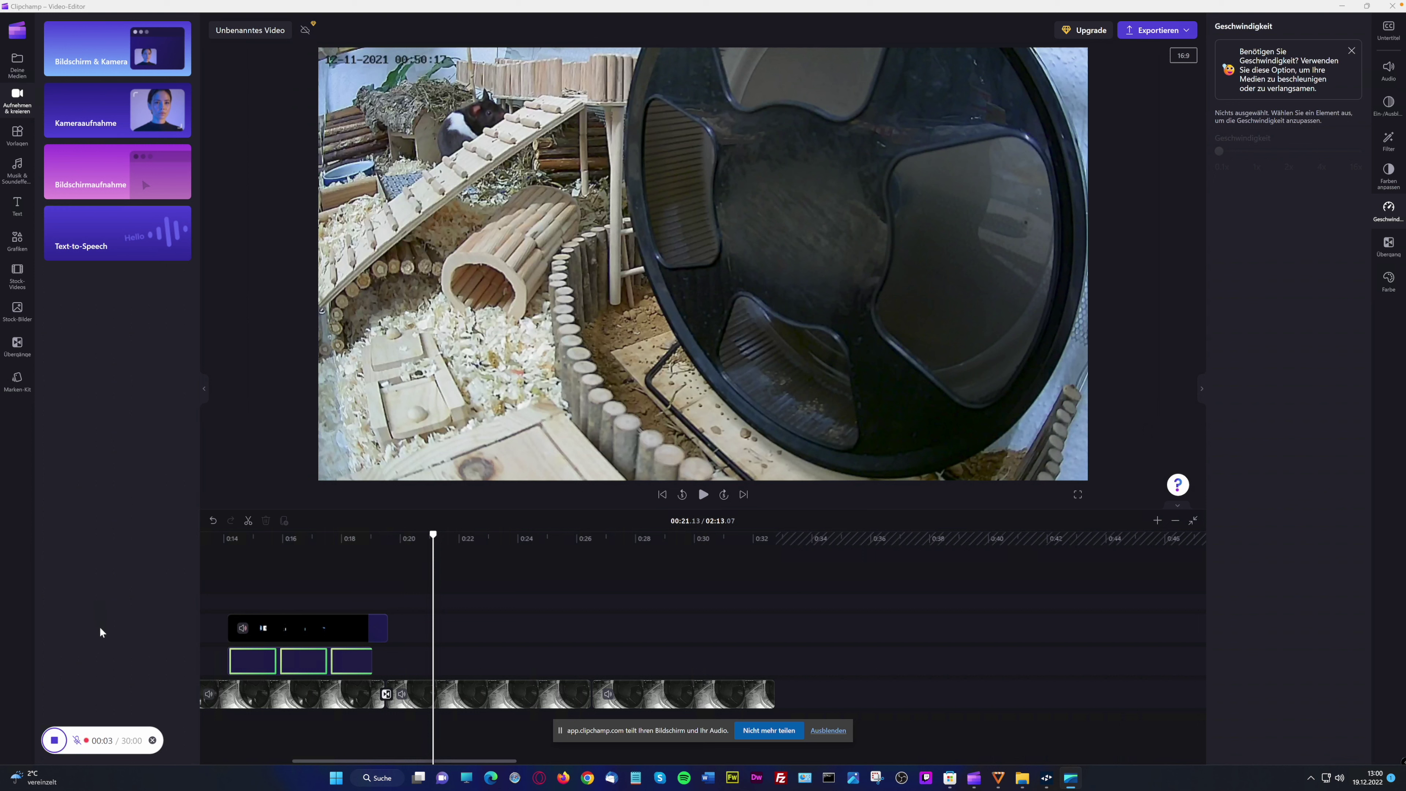
click(54, 740)
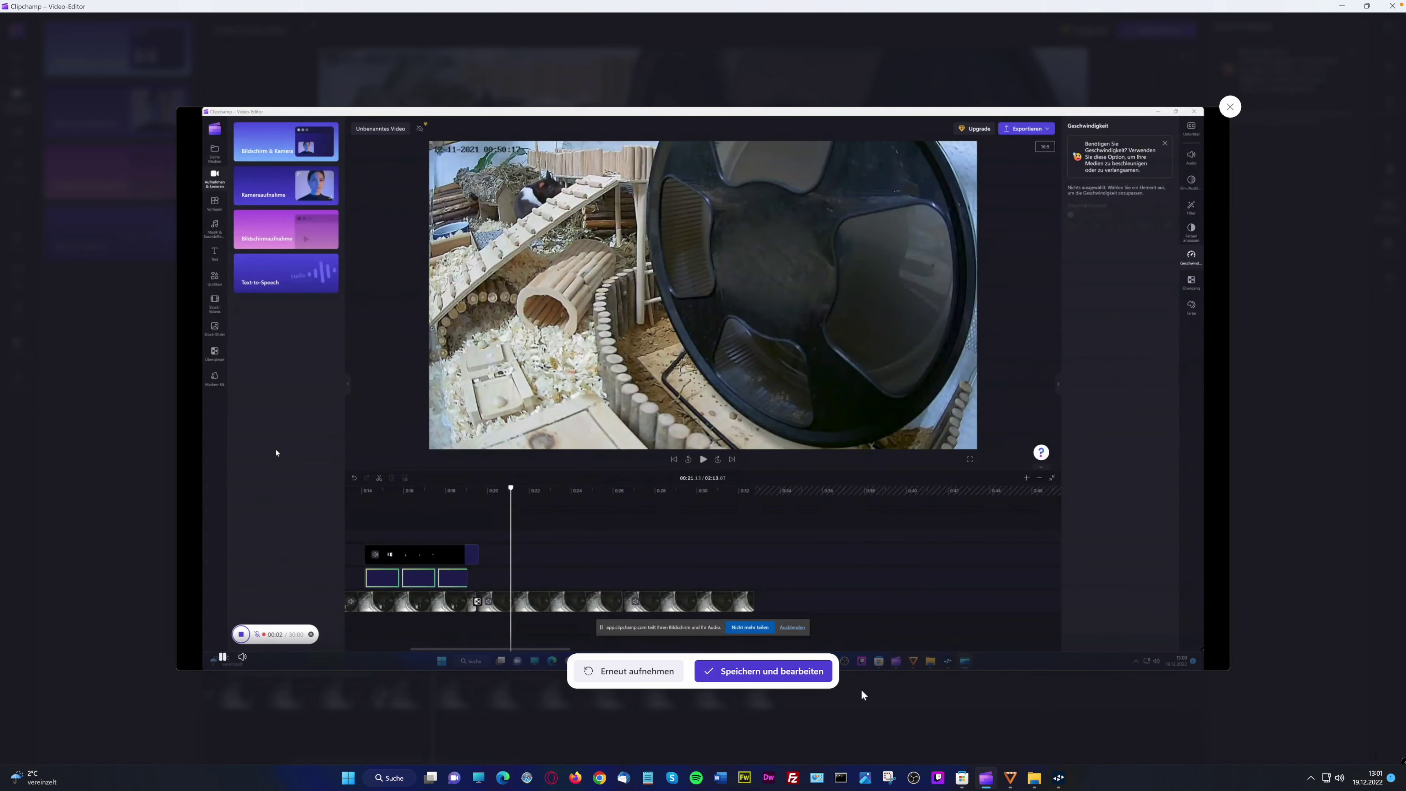
click(777, 671)
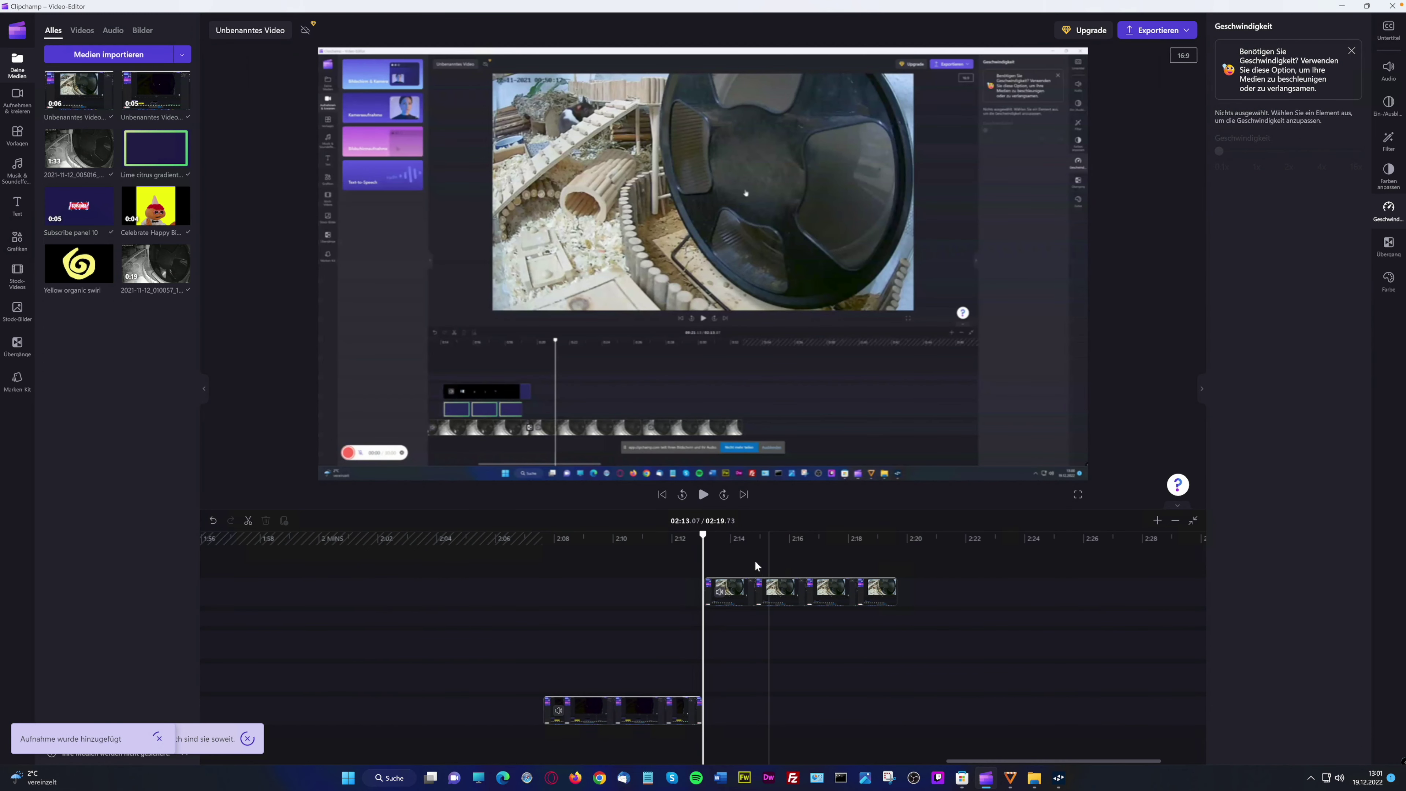
click(784, 557)
Move the screen recording down onto the main track after the purple clip, around 2:13
click(832, 557)
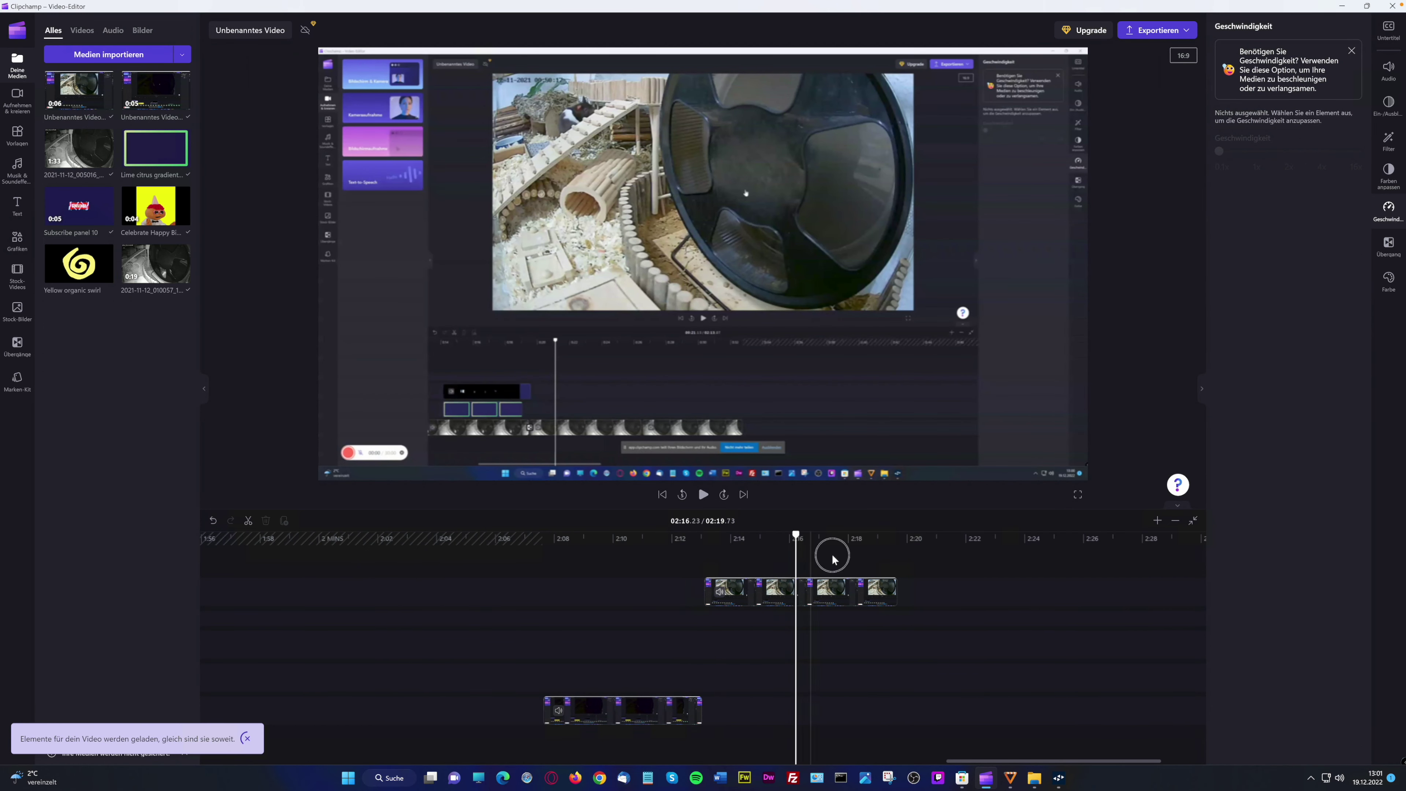
click(743, 554)
click(728, 547)
click(708, 550)
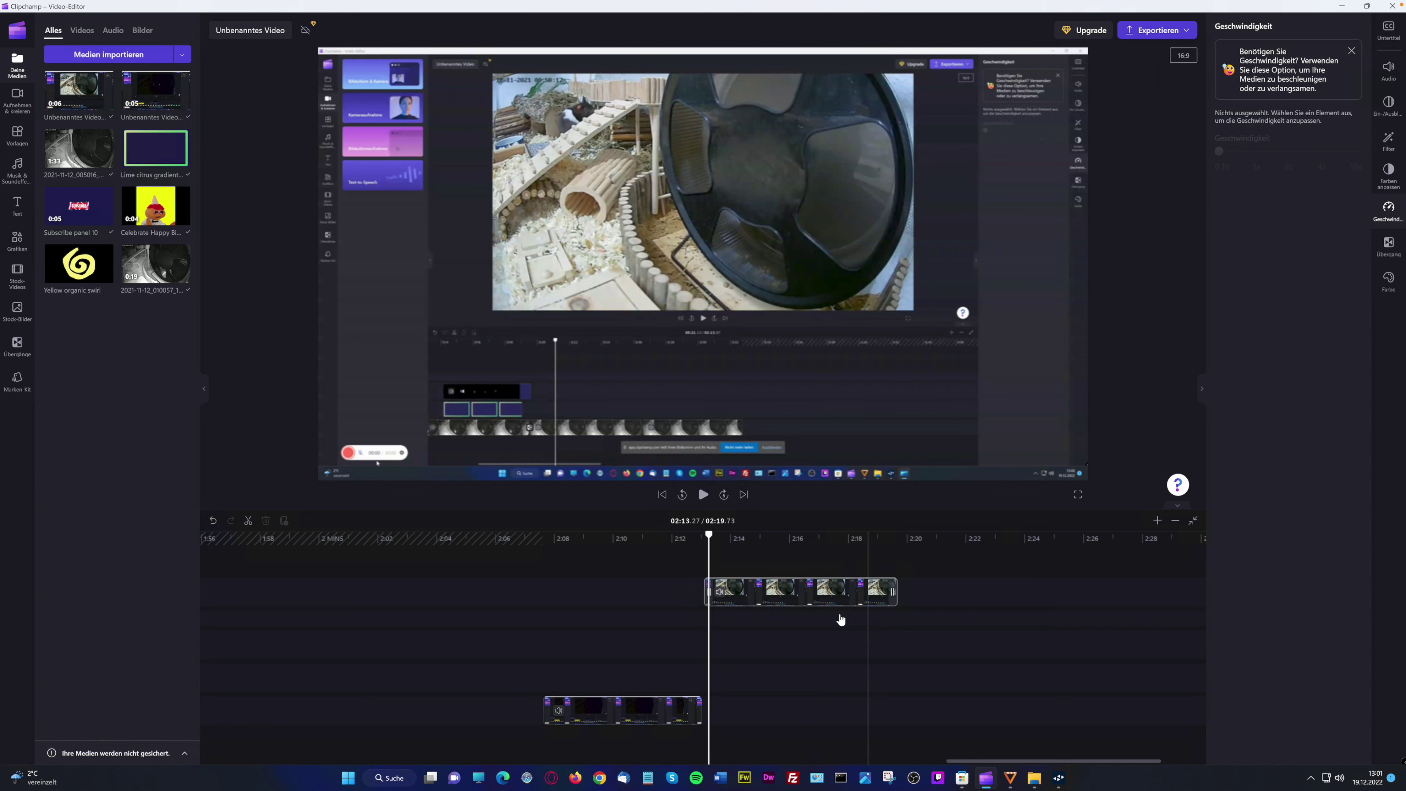
drag(750, 591, 747, 709)
drag(768, 540, 842, 535)
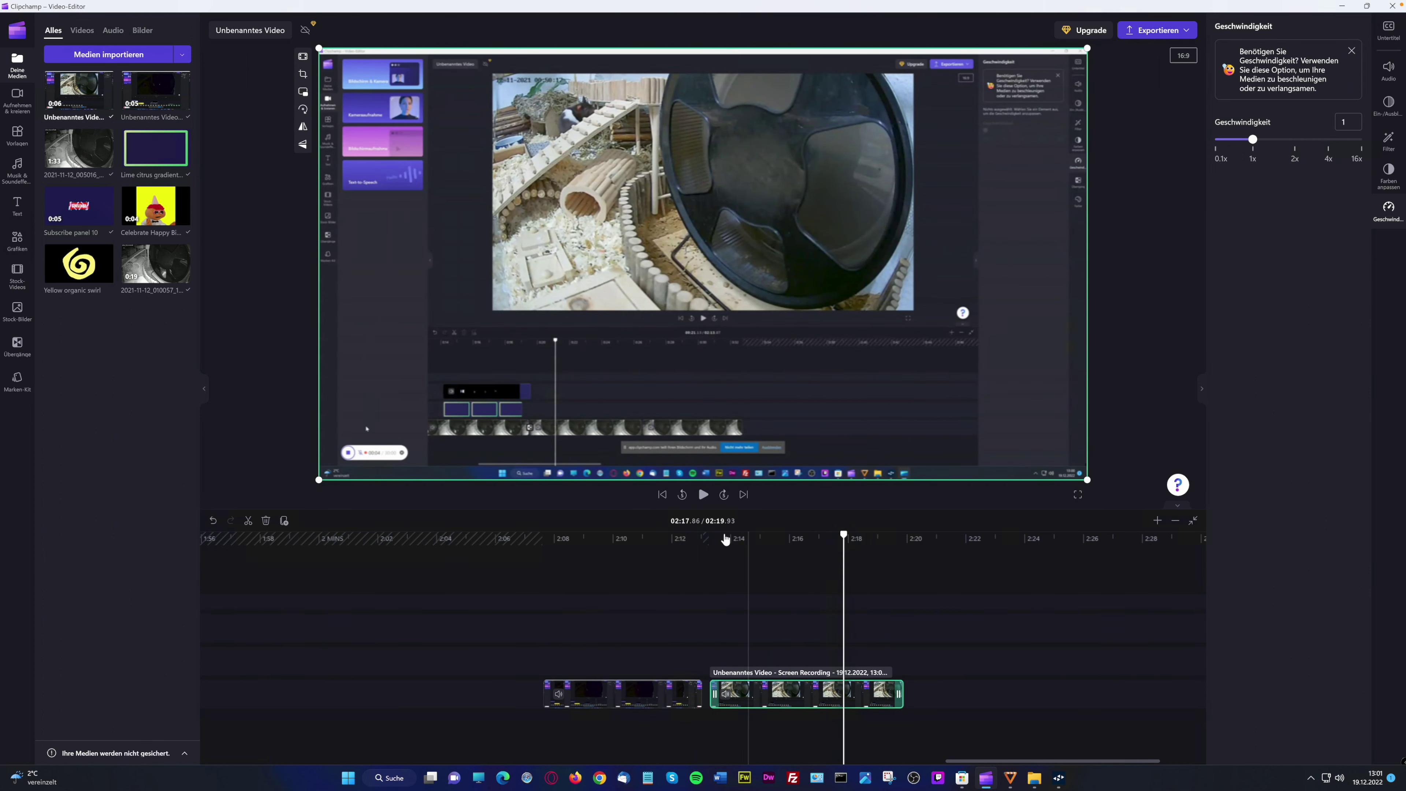
Check the frames between 2:08 and 2:13 and close the gap between the two clips
click(697, 535)
click(644, 538)
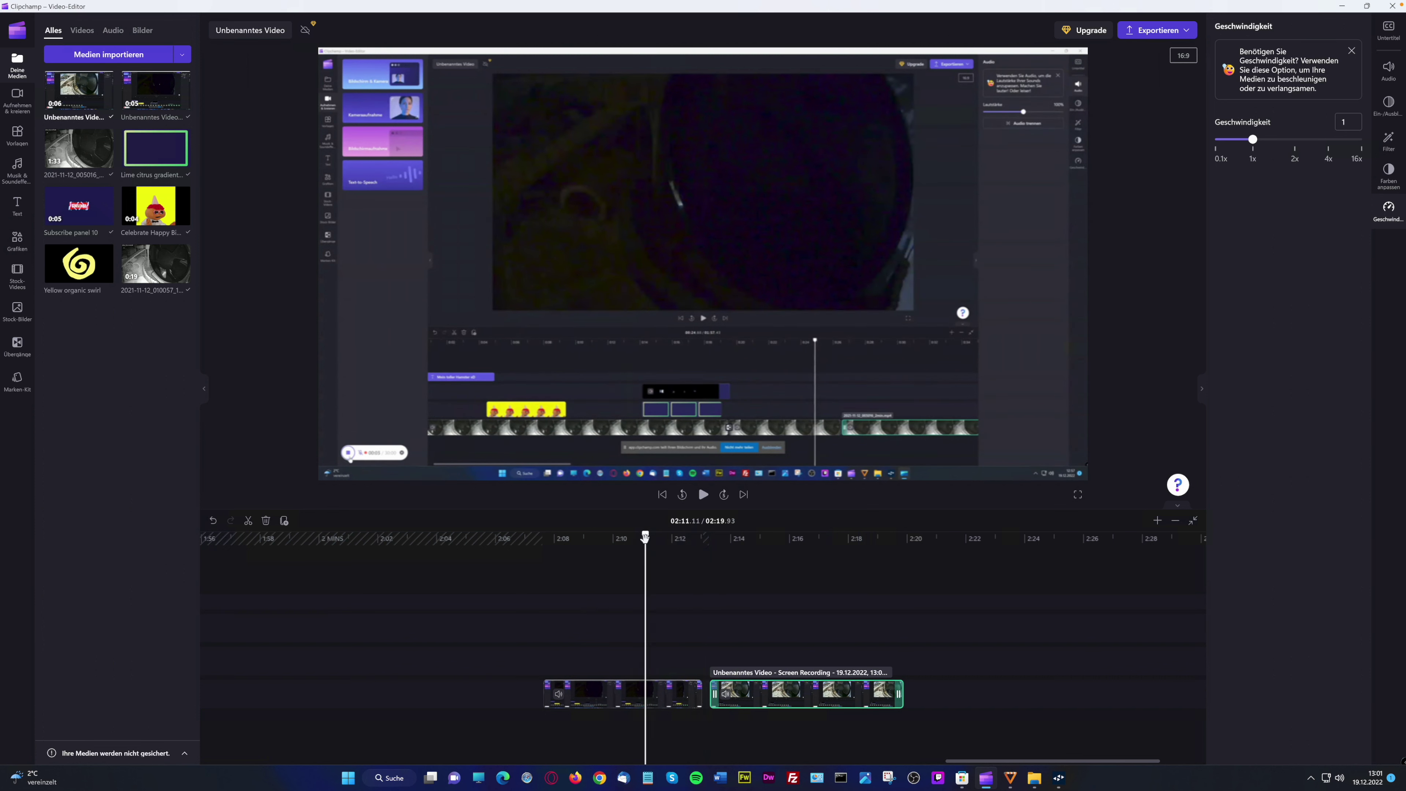
click(558, 540)
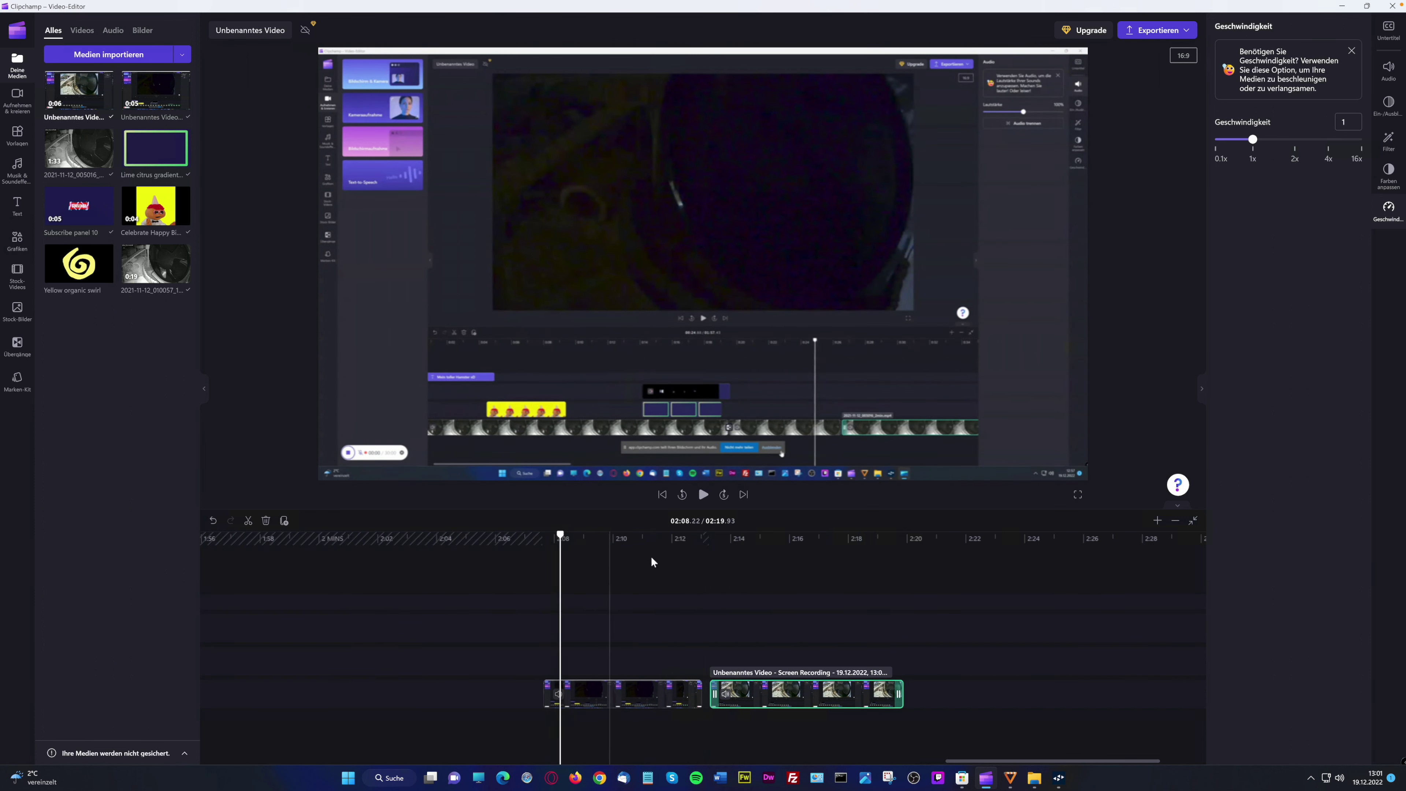
click(650, 540)
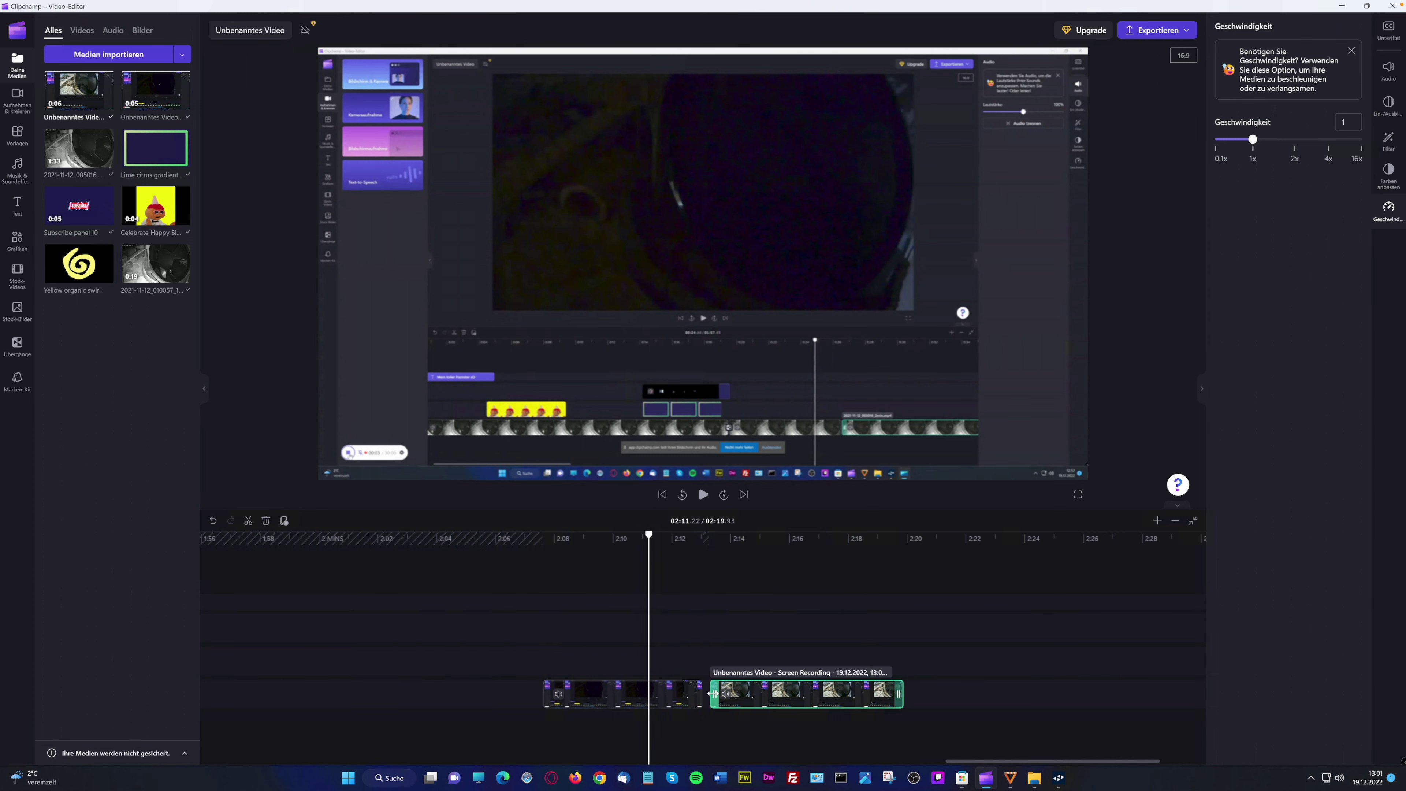
drag(737, 692, 731, 692)
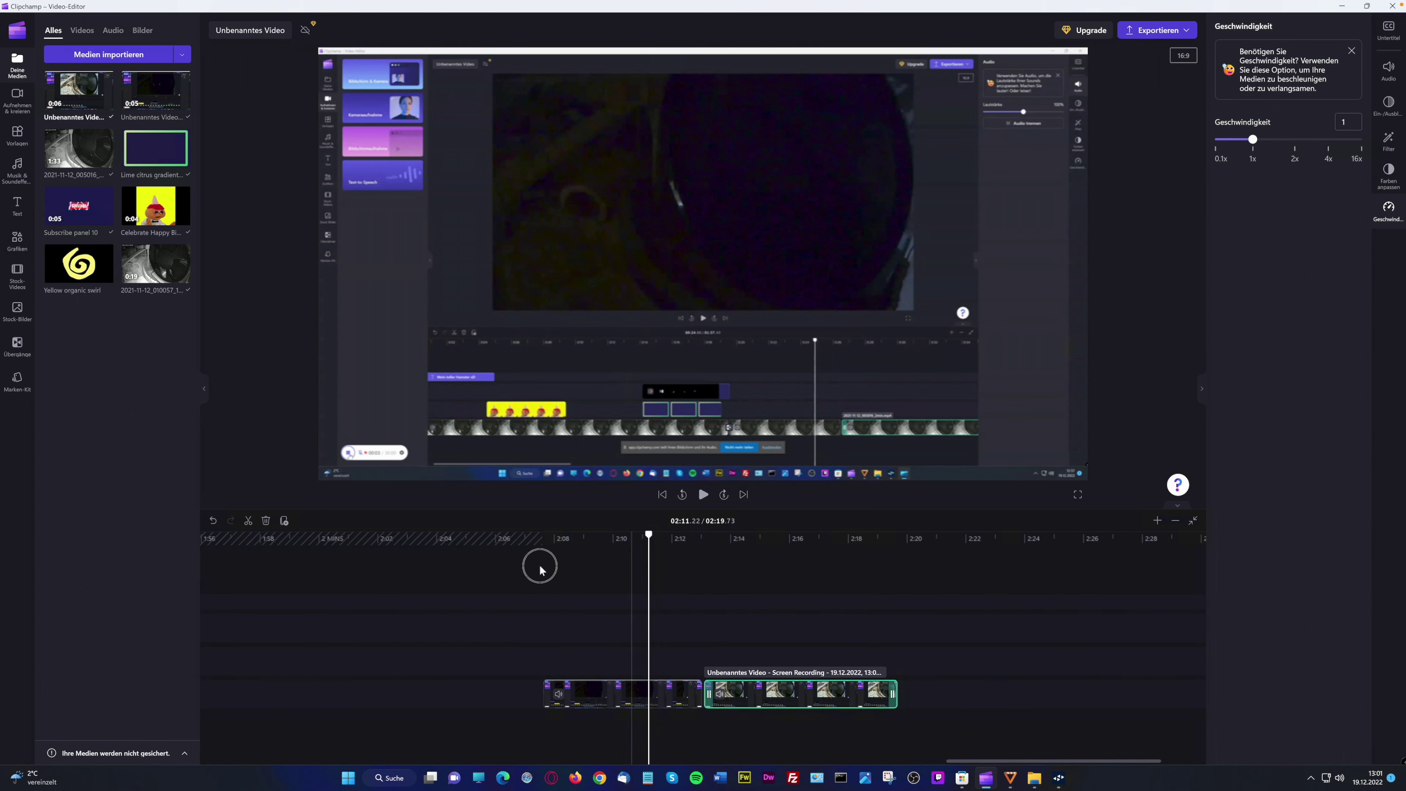
click(539, 568)
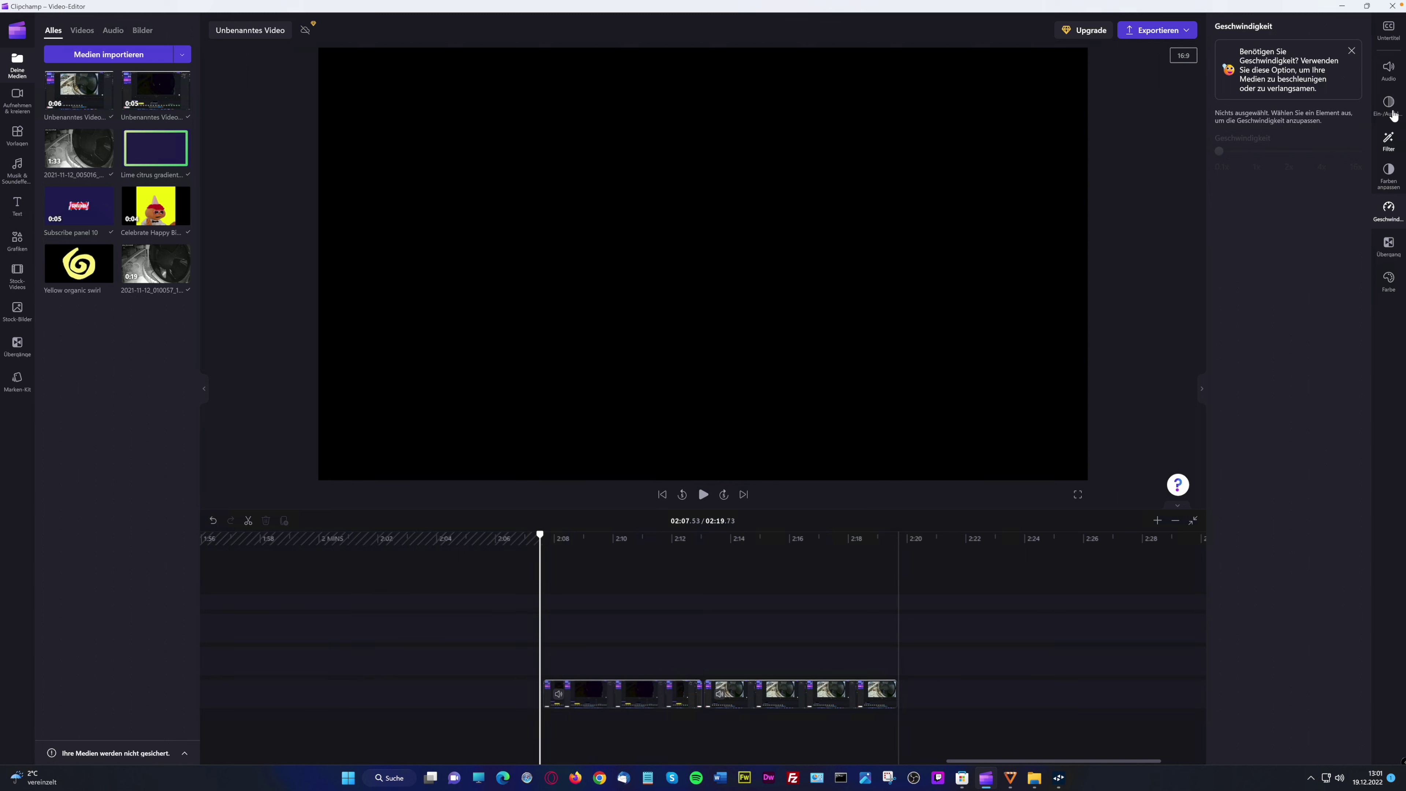
Lower the screen recording's volume to 38% and detach its audio into a separate clip
click(1388, 69)
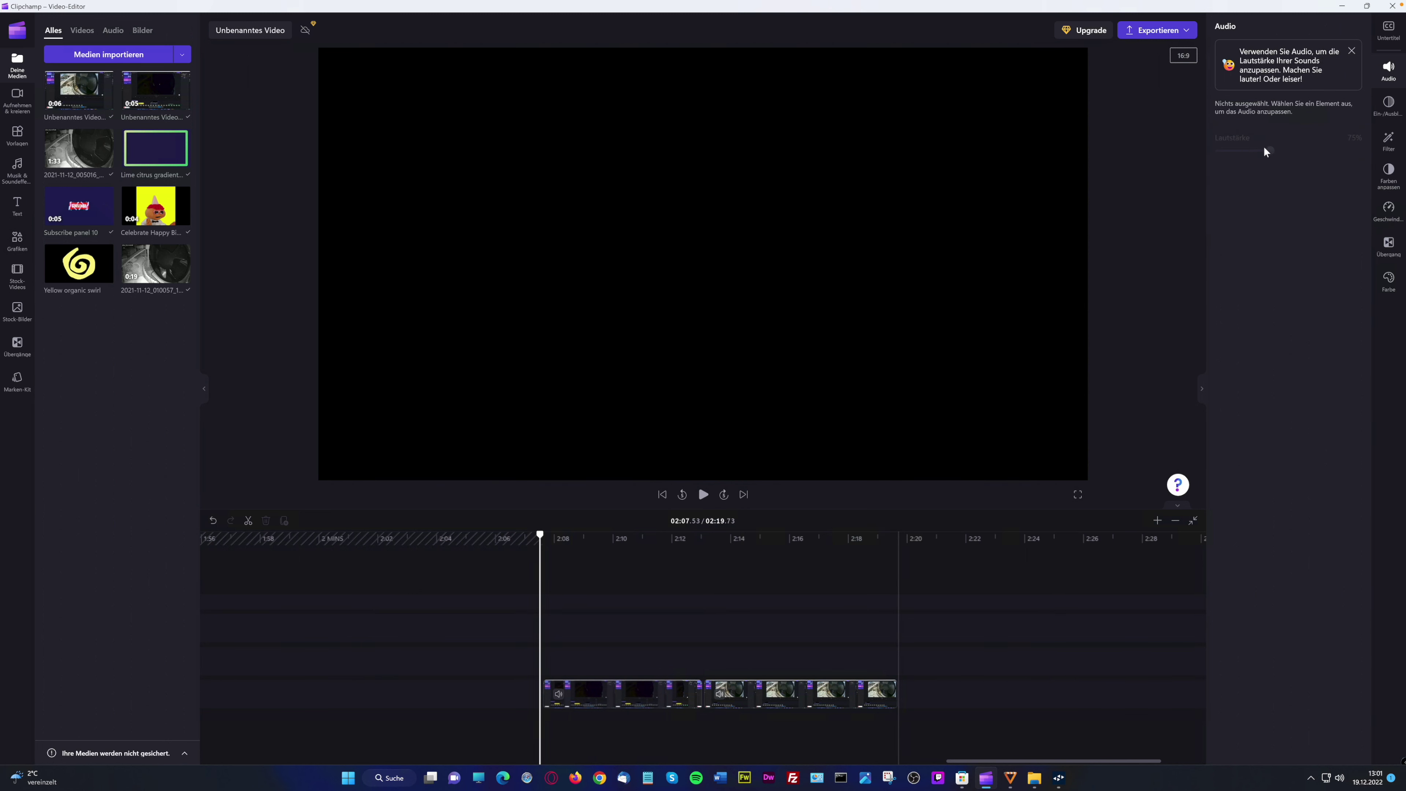
click(781, 692)
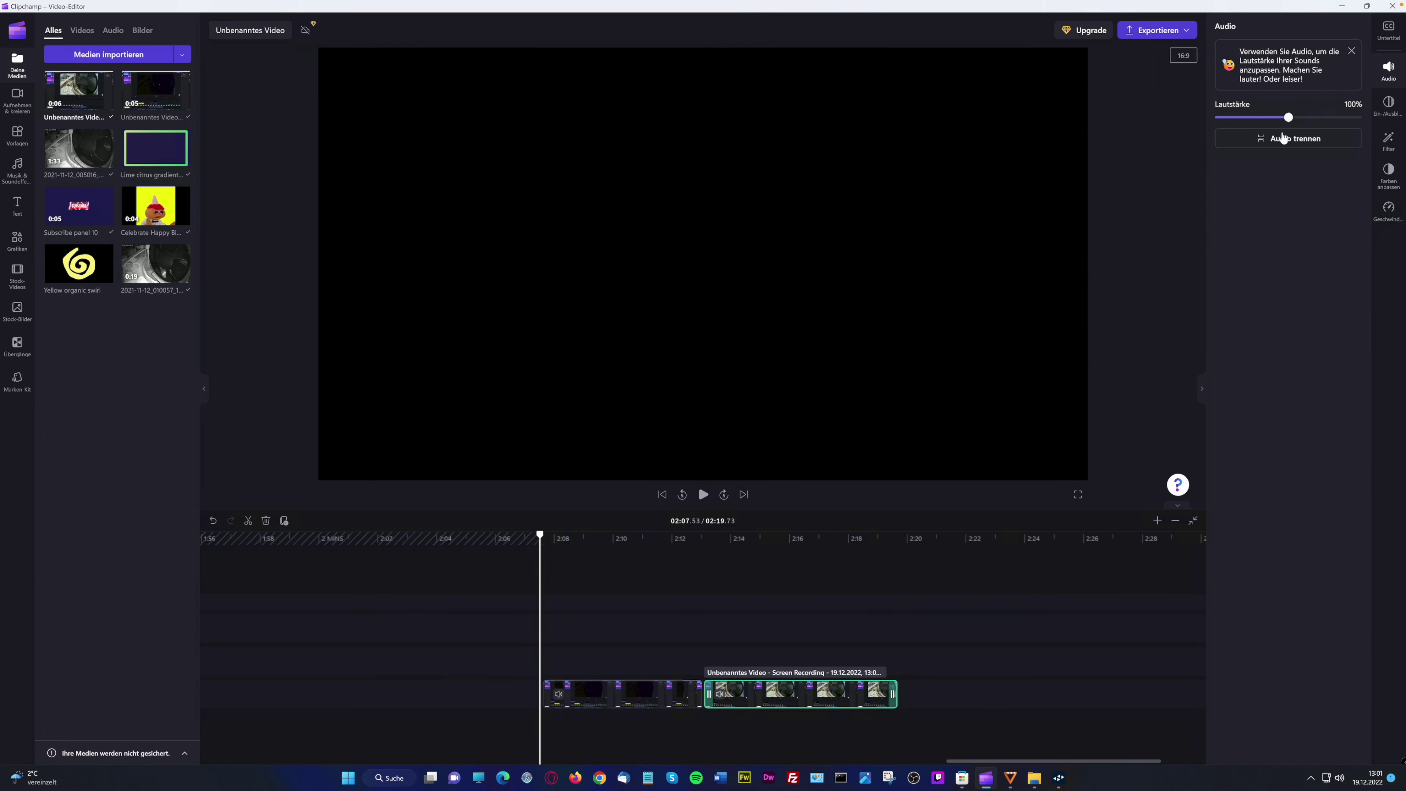
drag(1288, 116, 1243, 118)
click(1346, 145)
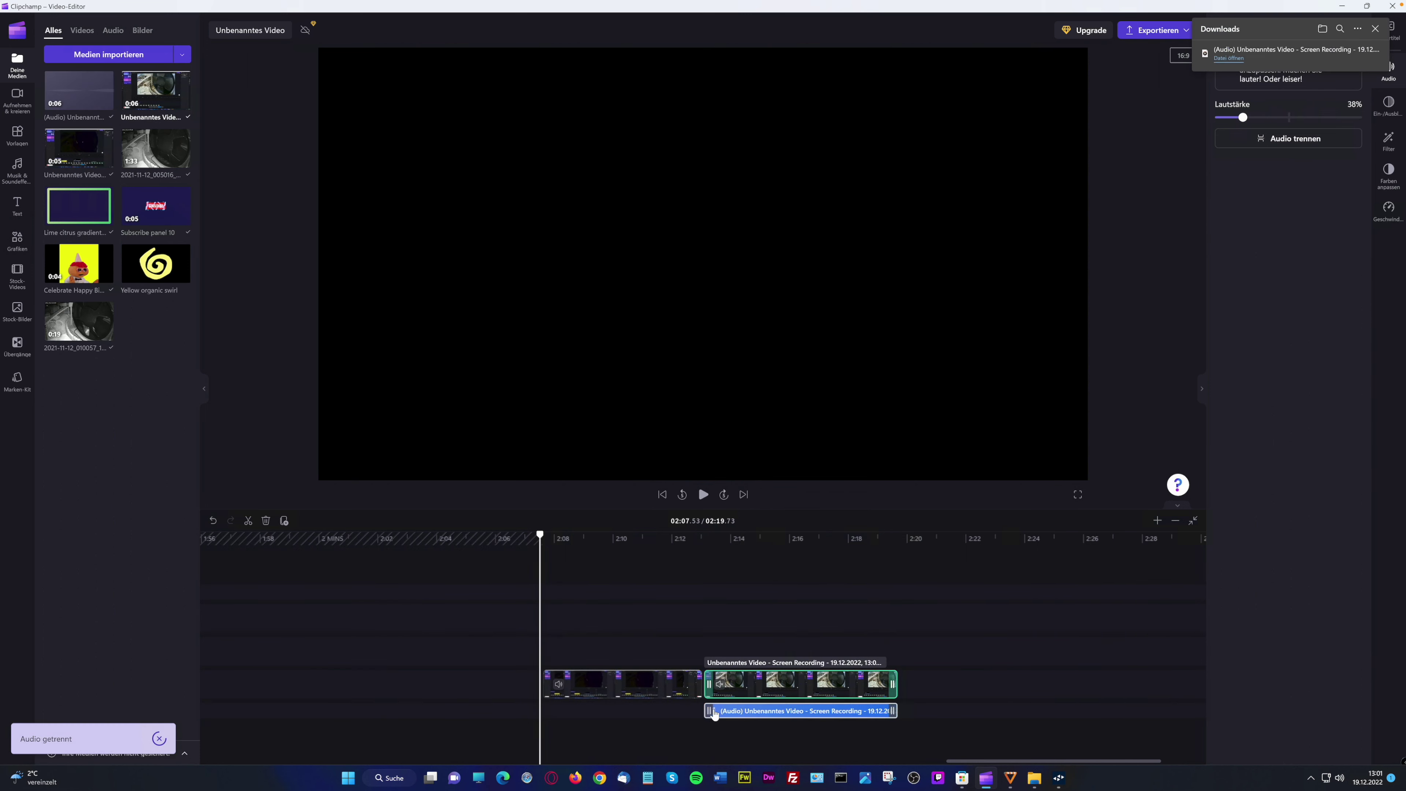
click(827, 715)
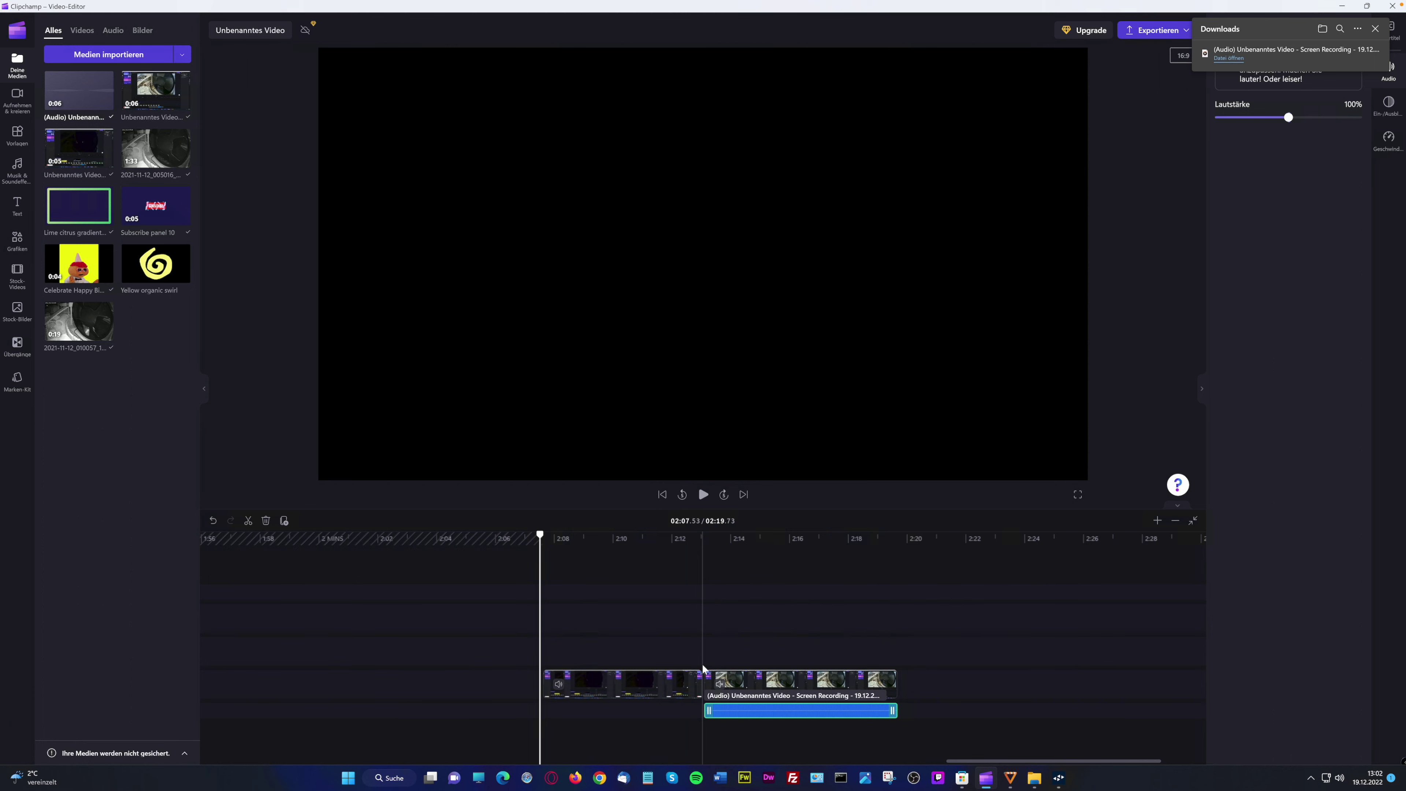
click(755, 660)
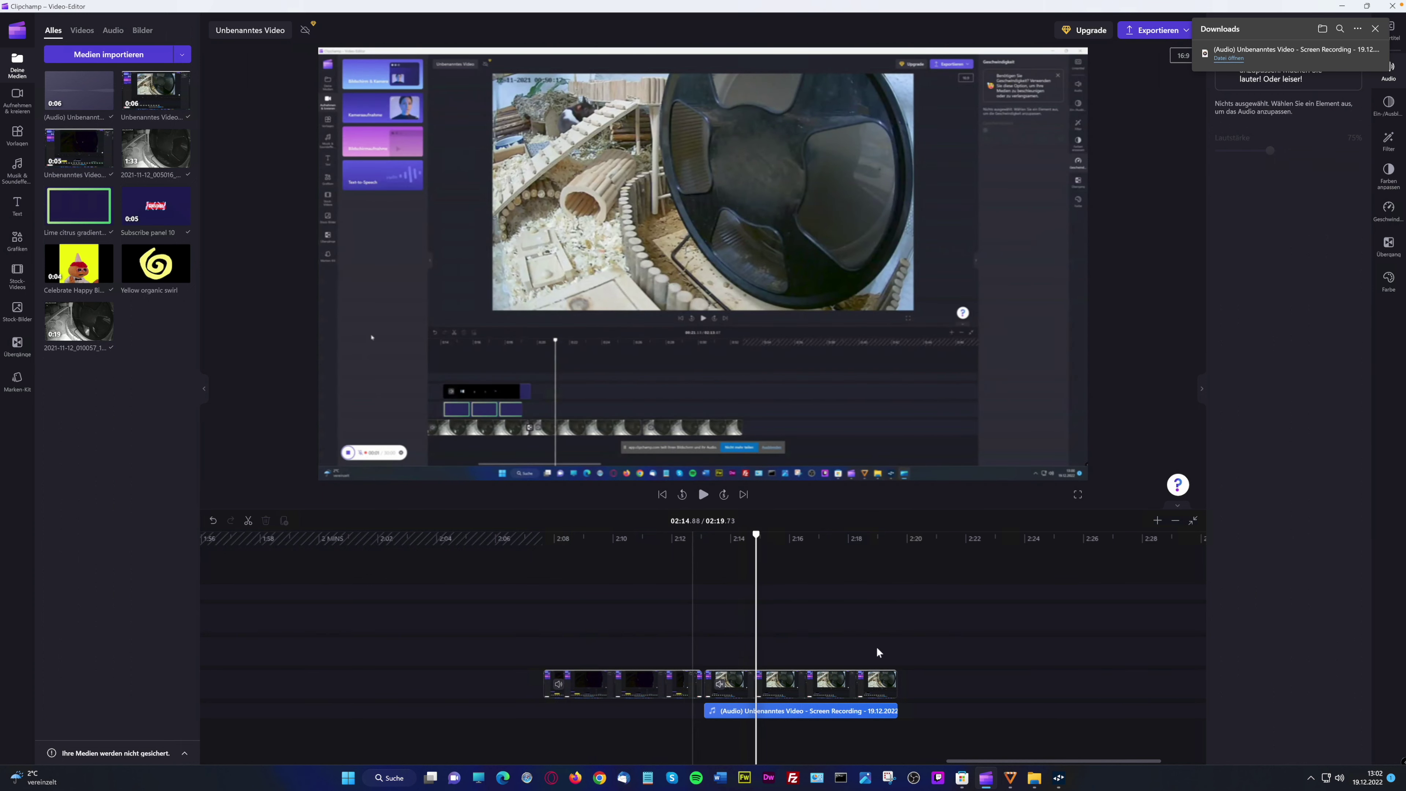
Duplicate the screen recording clip and cut the copy at 2:22.53
click(846, 696)
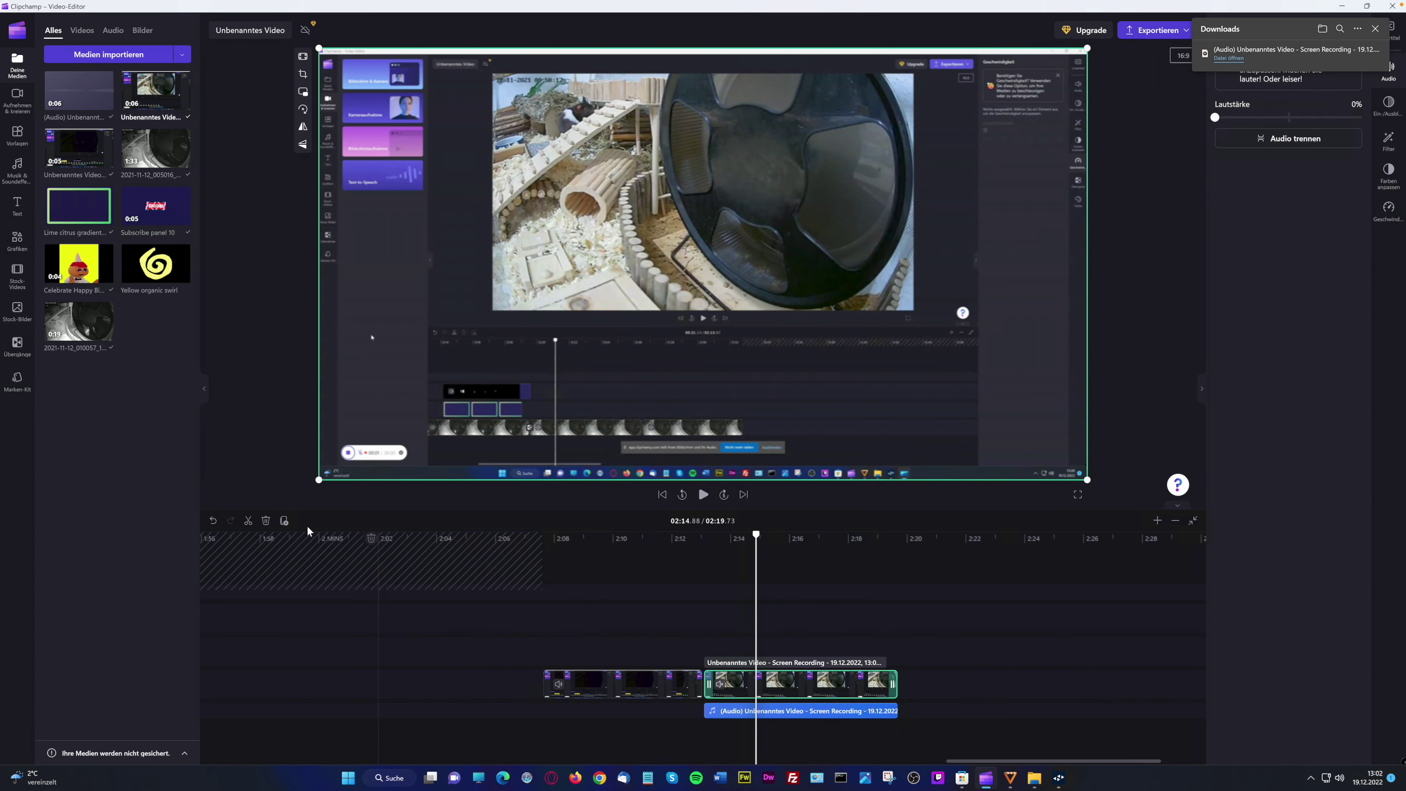
click(285, 521)
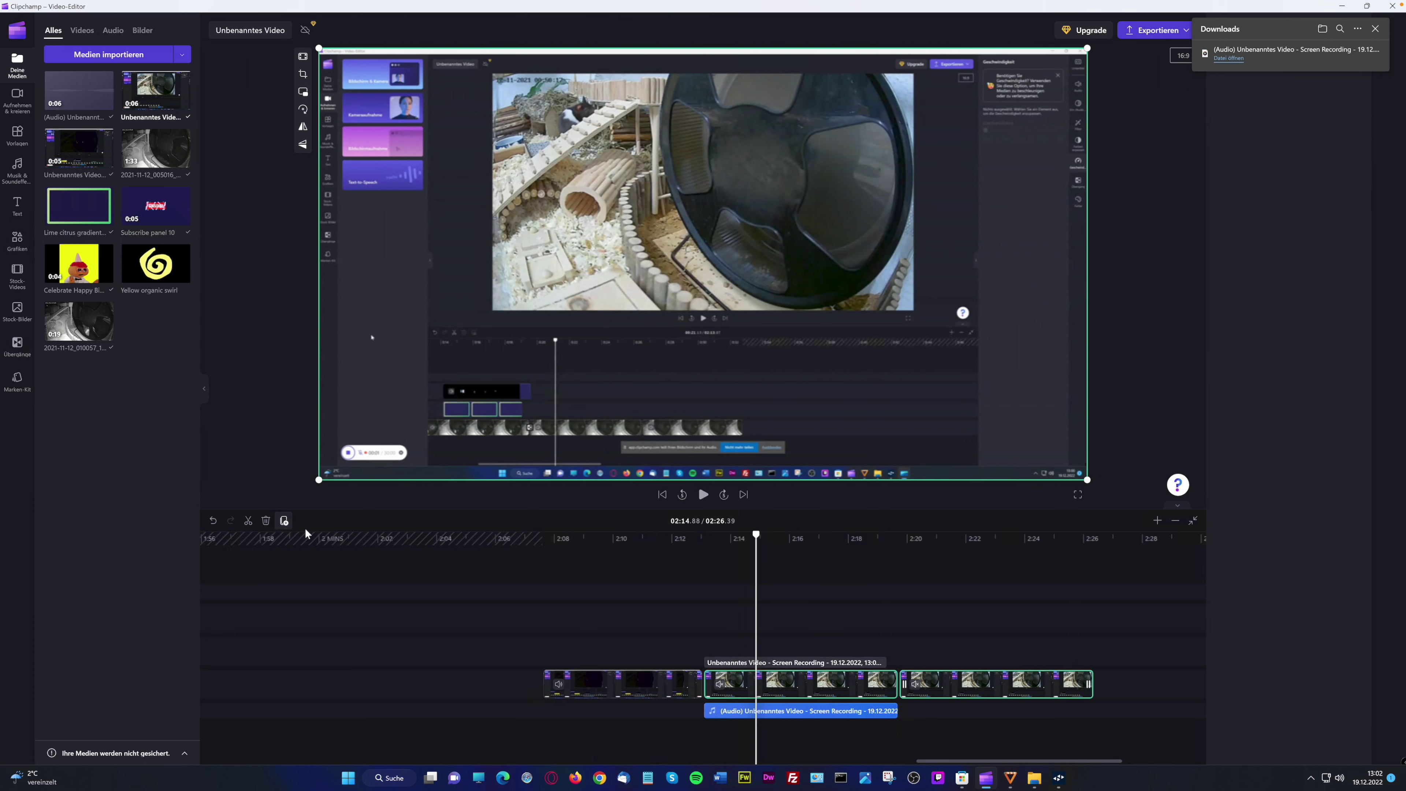
click(824, 690)
click(1035, 692)
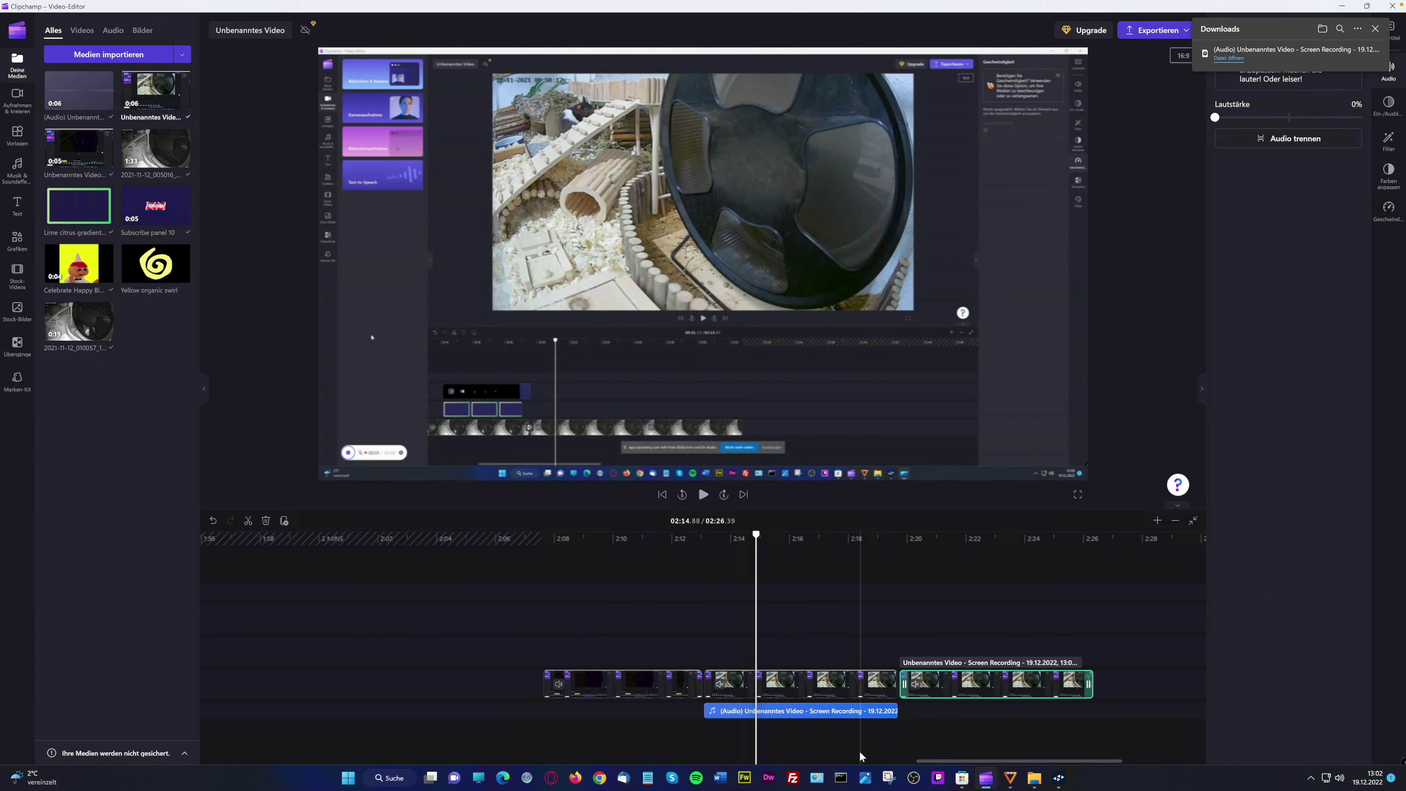
click(986, 652)
click(248, 525)
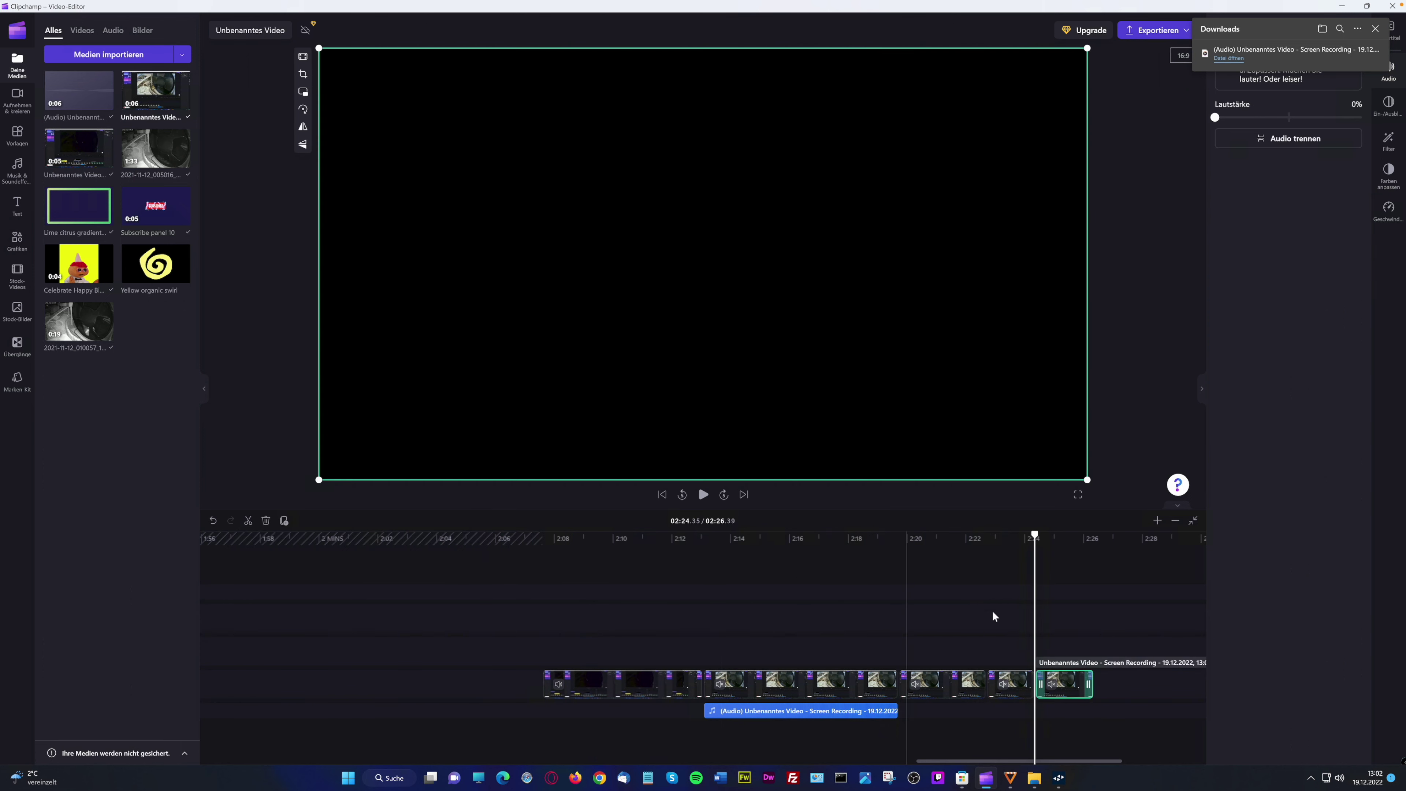
click(982, 568)
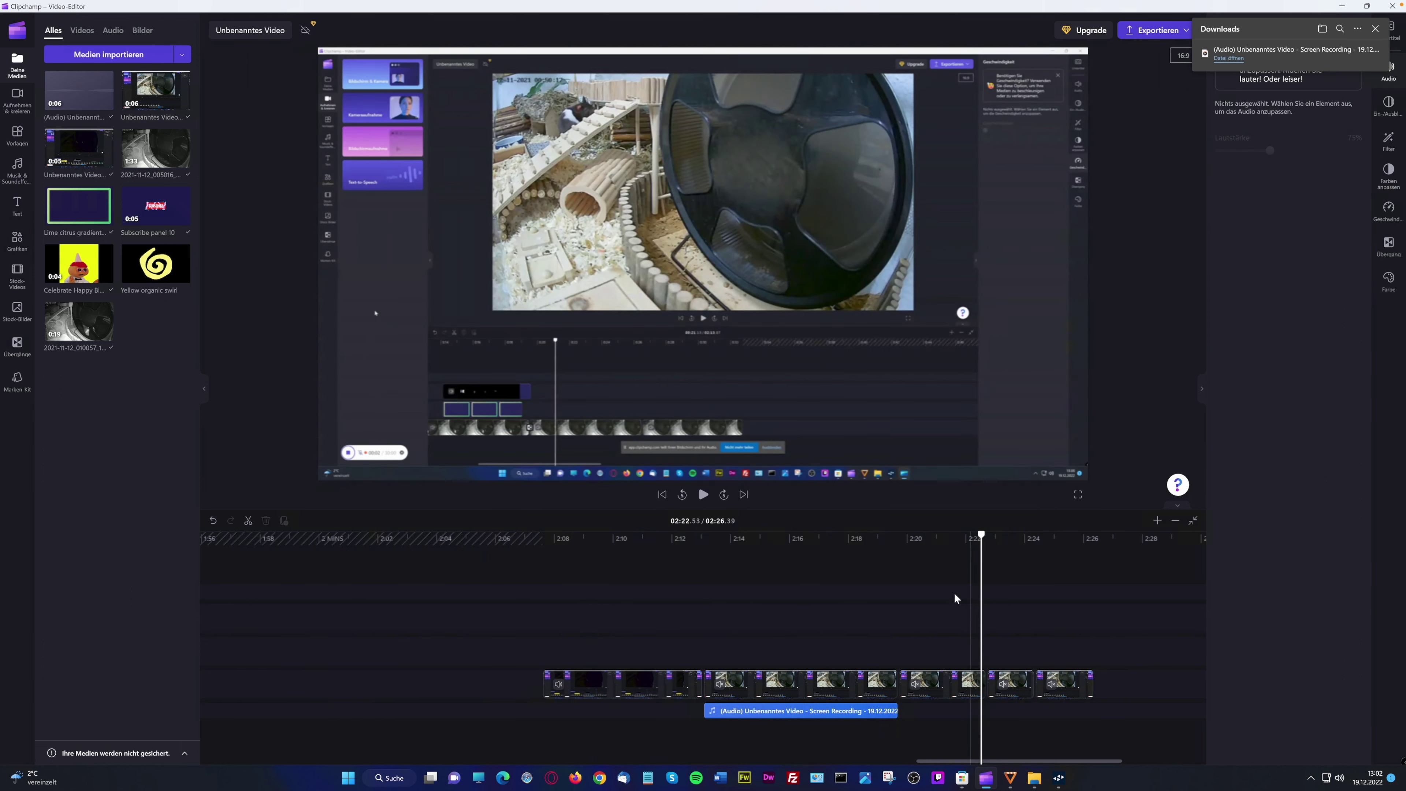
click(248, 521)
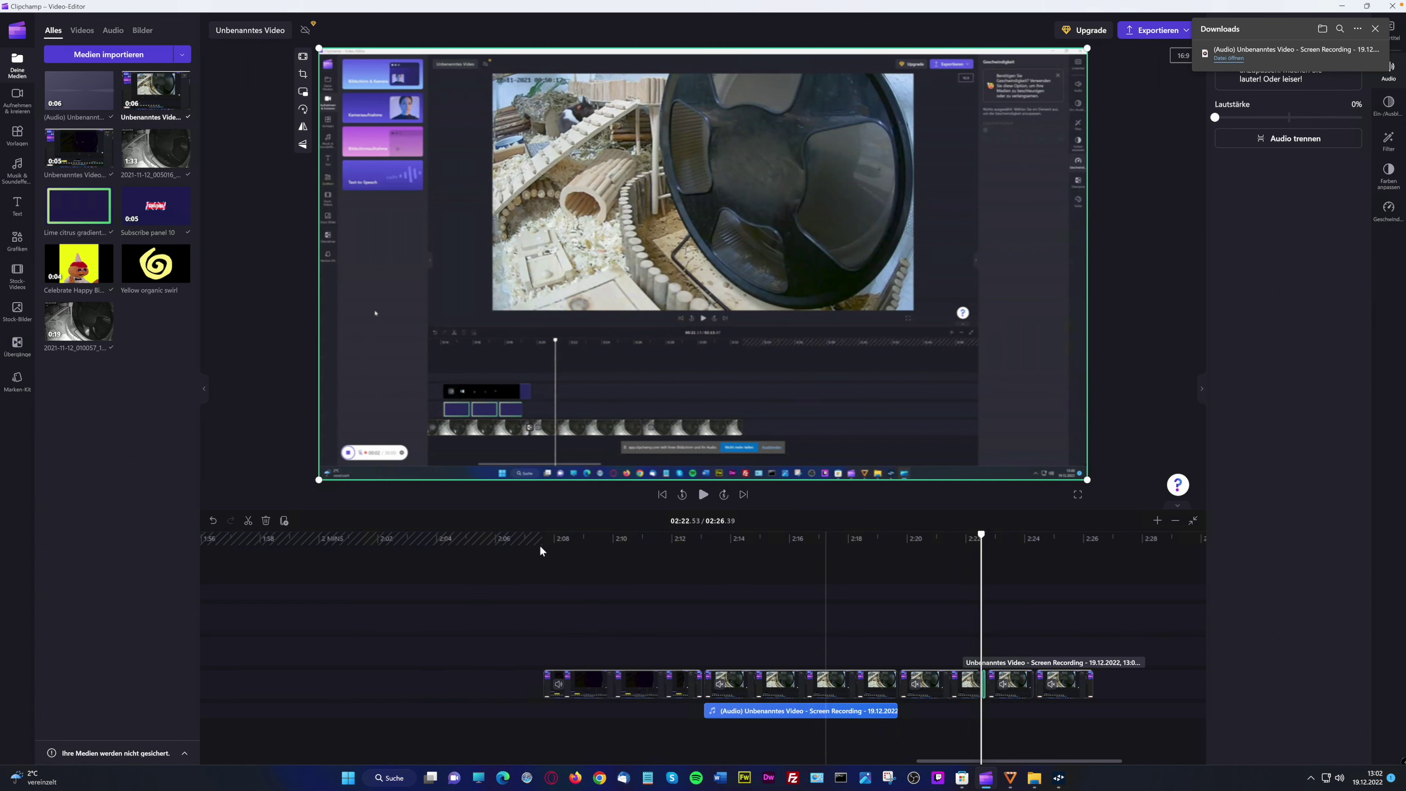
Undo the cuts and duplicate to restore the 2:19.73 length, then close the downloads panel
click(212, 521)
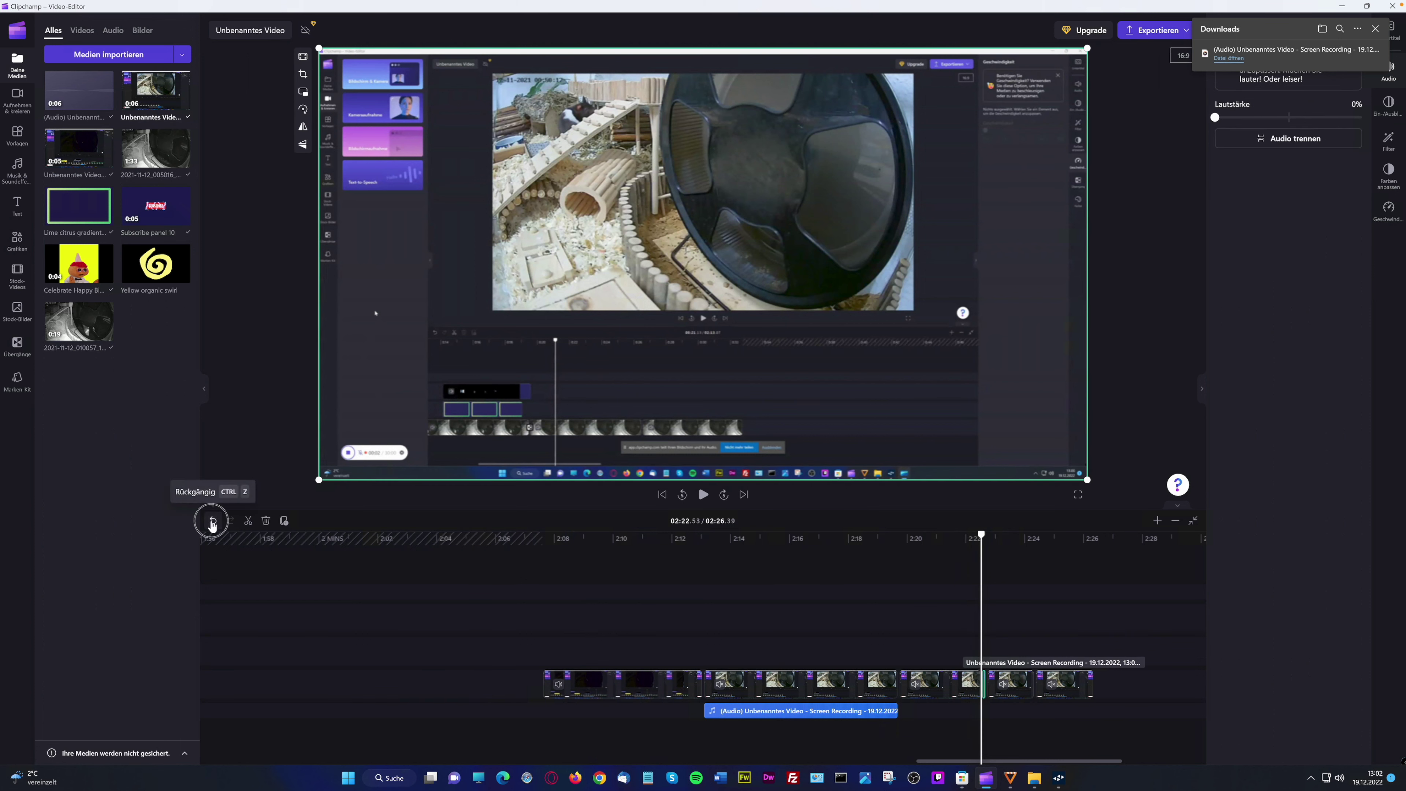
click(212, 521)
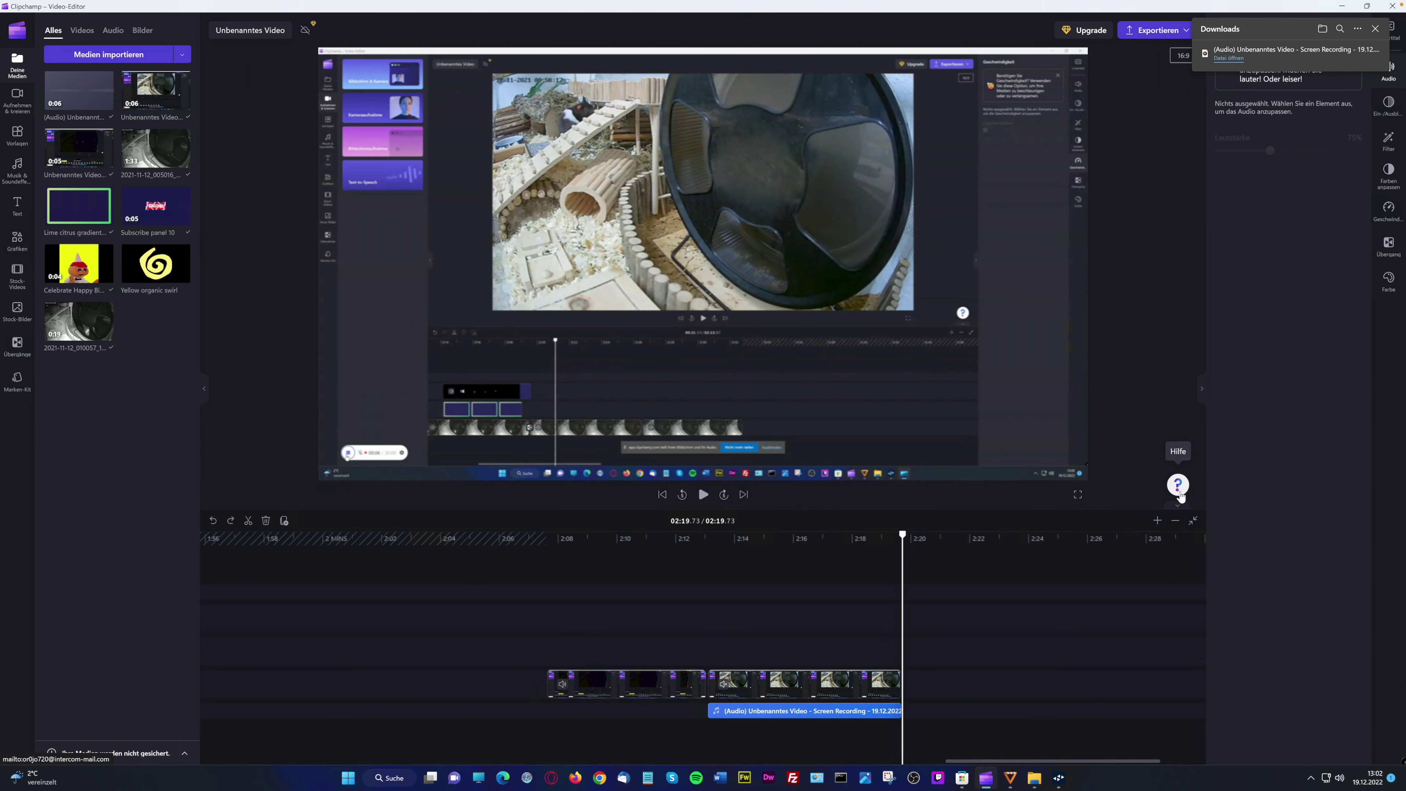
click(1200, 391)
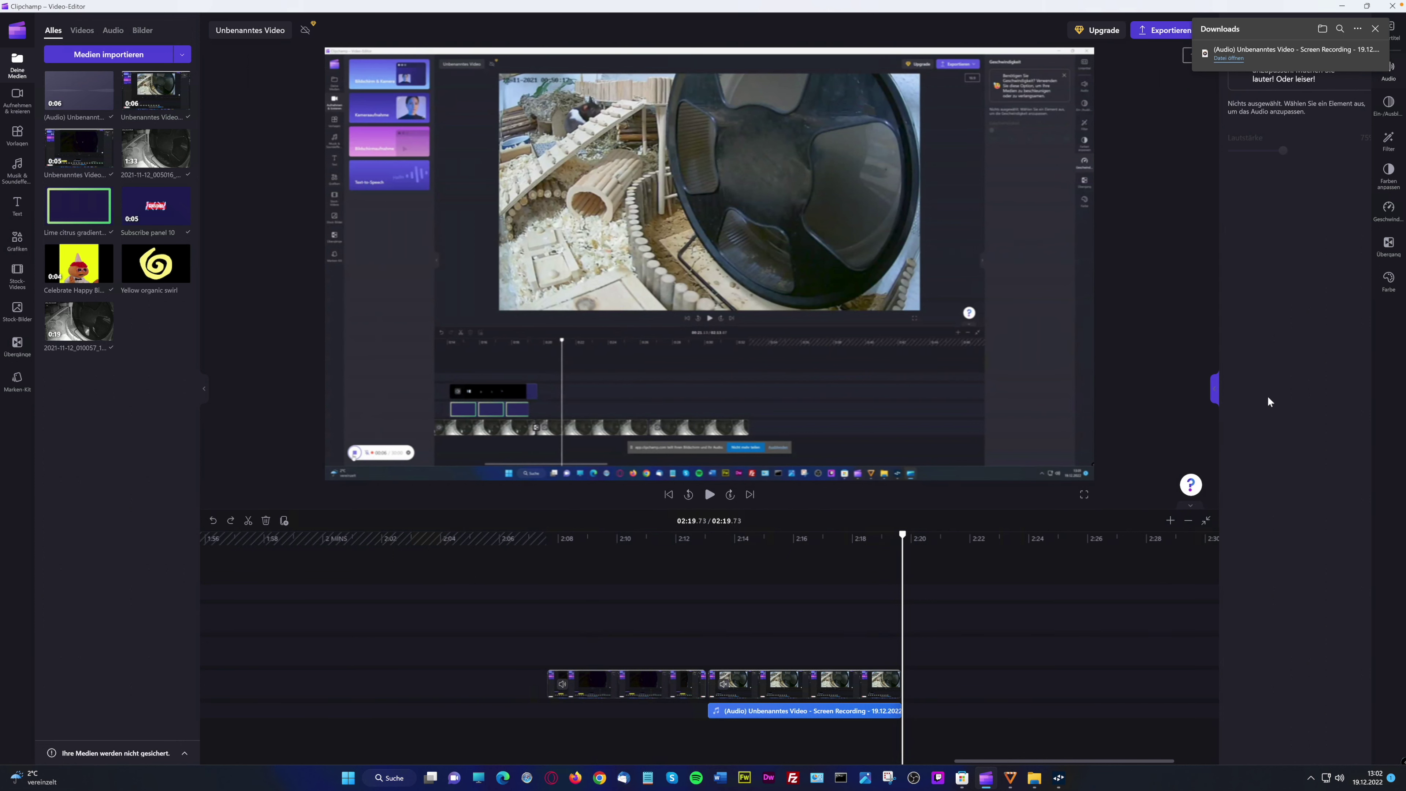
click(1365, 390)
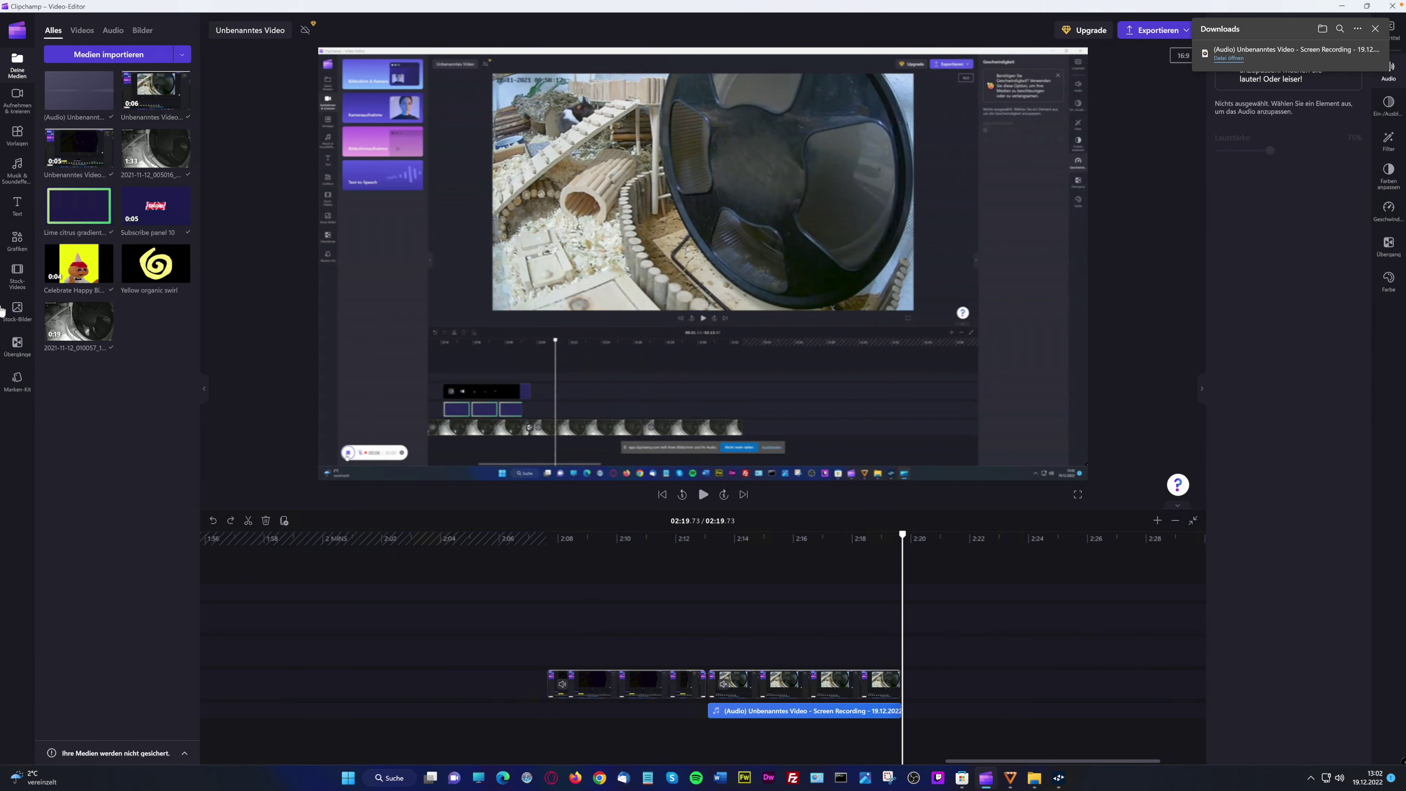
click(185, 753)
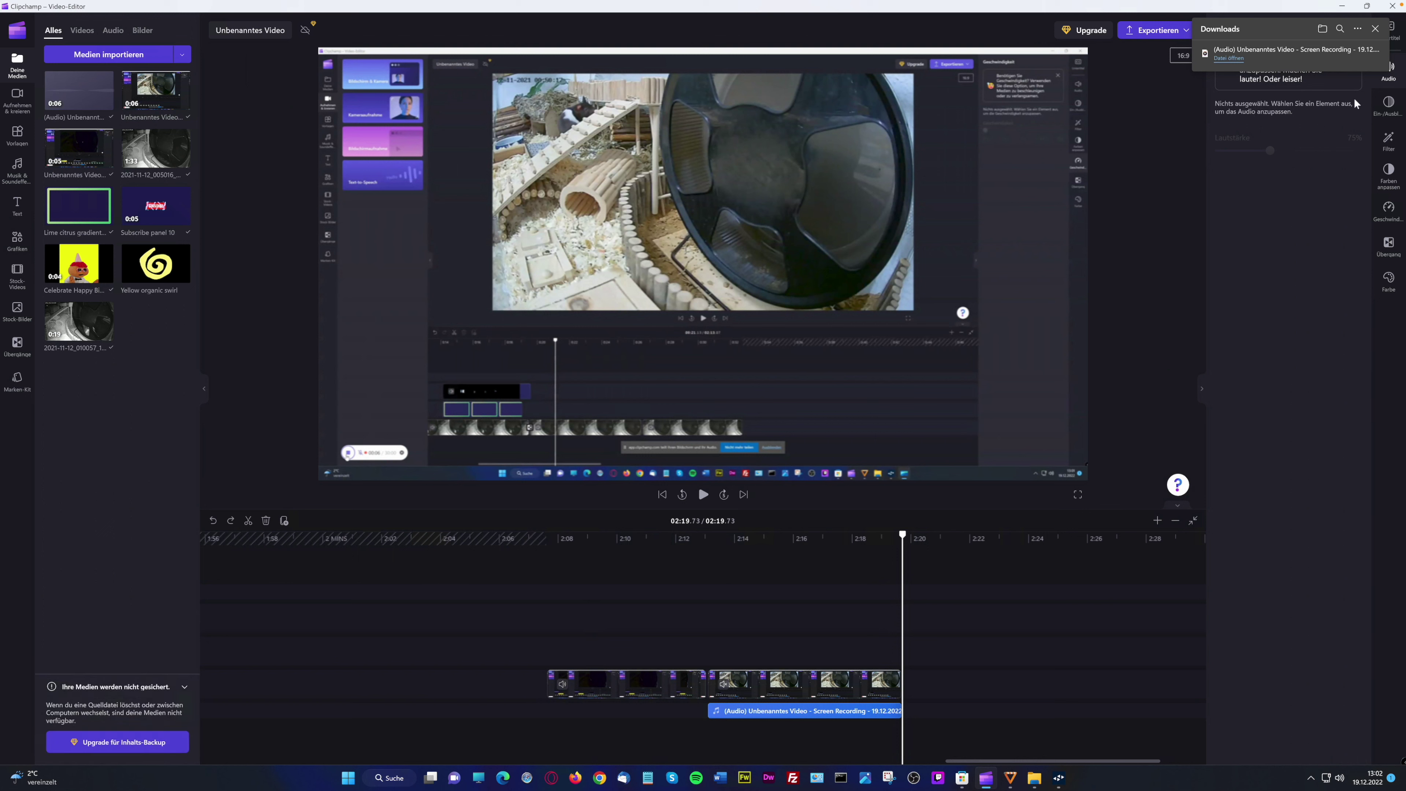
click(1374, 29)
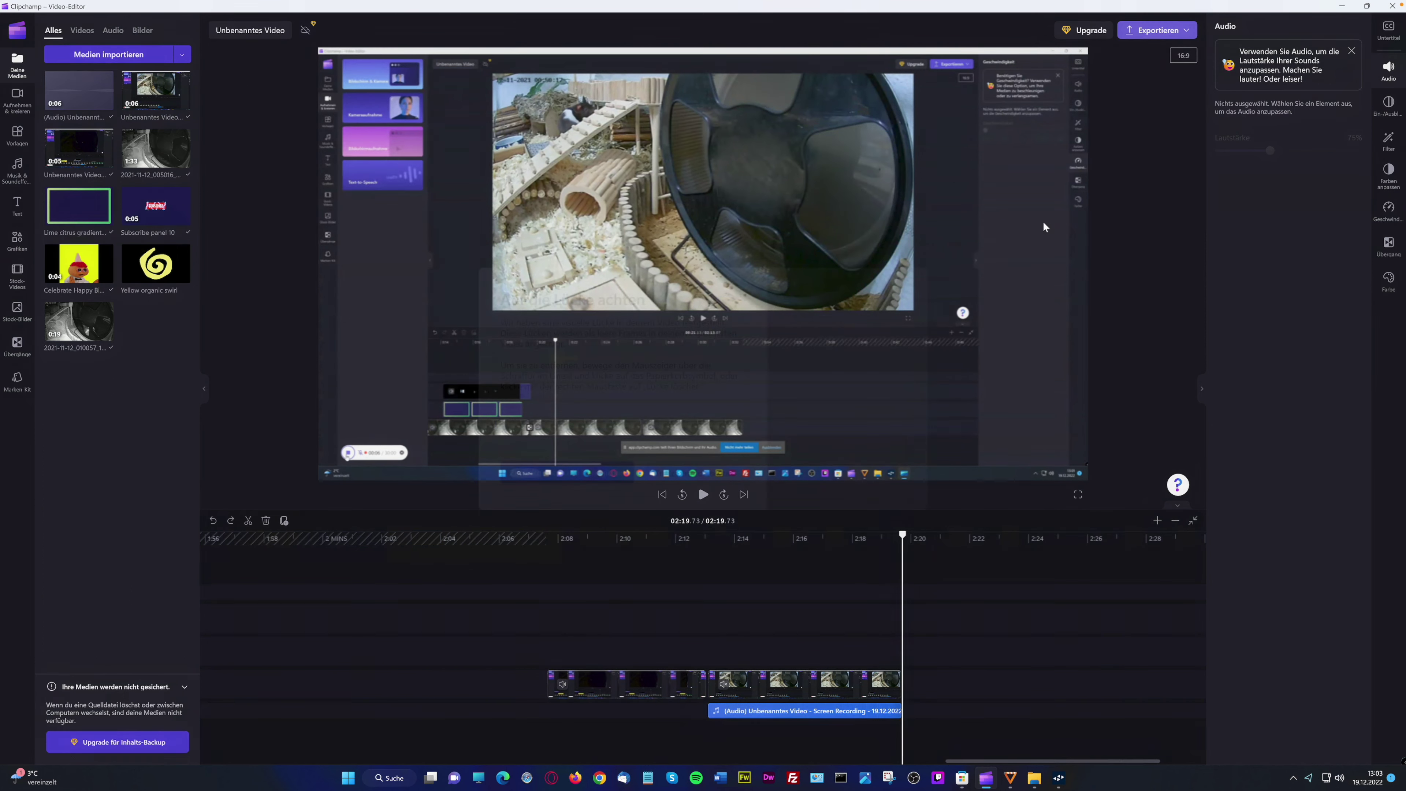
Export the video as a 1080p MP4 with 'Trotzdem fortsetzen' past the gap warning
click(1157, 30)
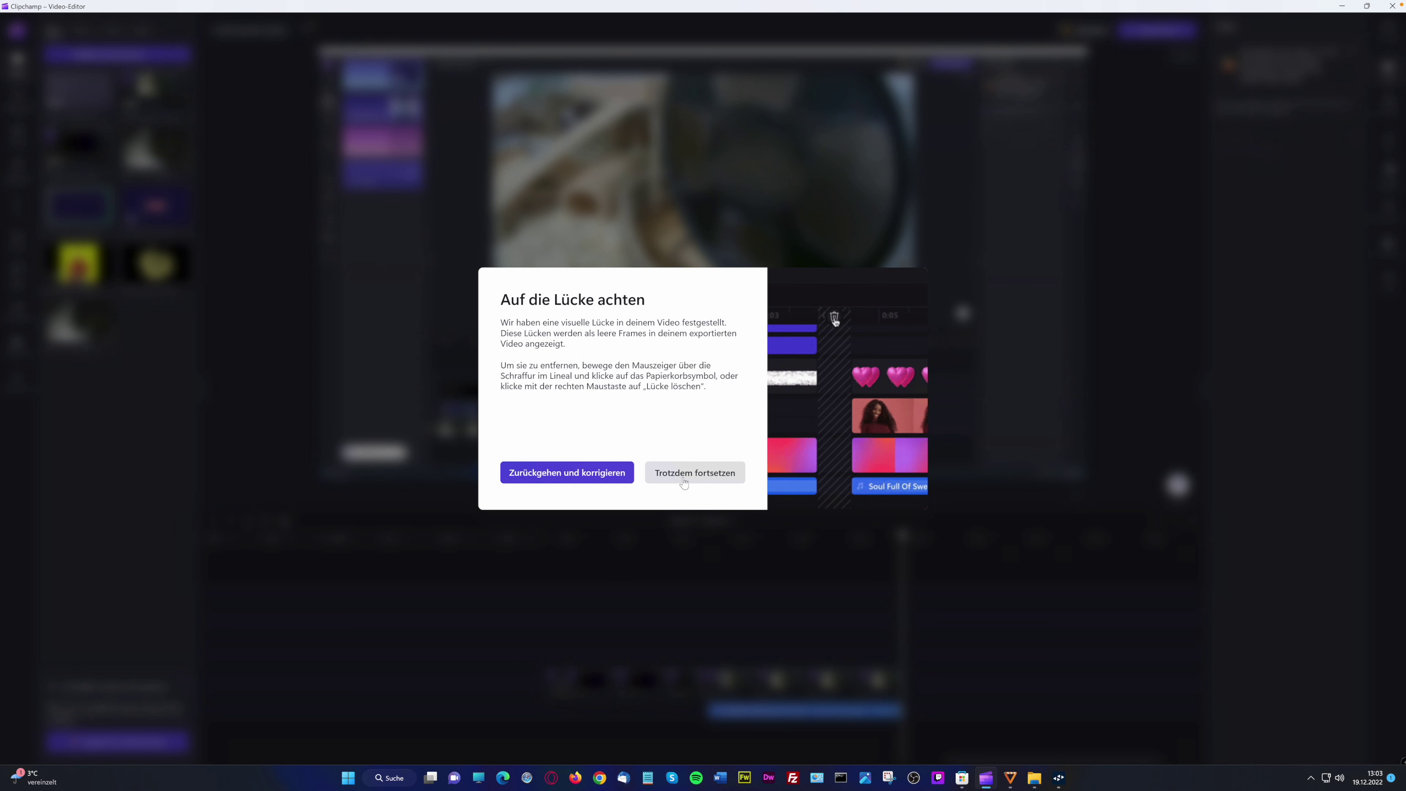
click(685, 479)
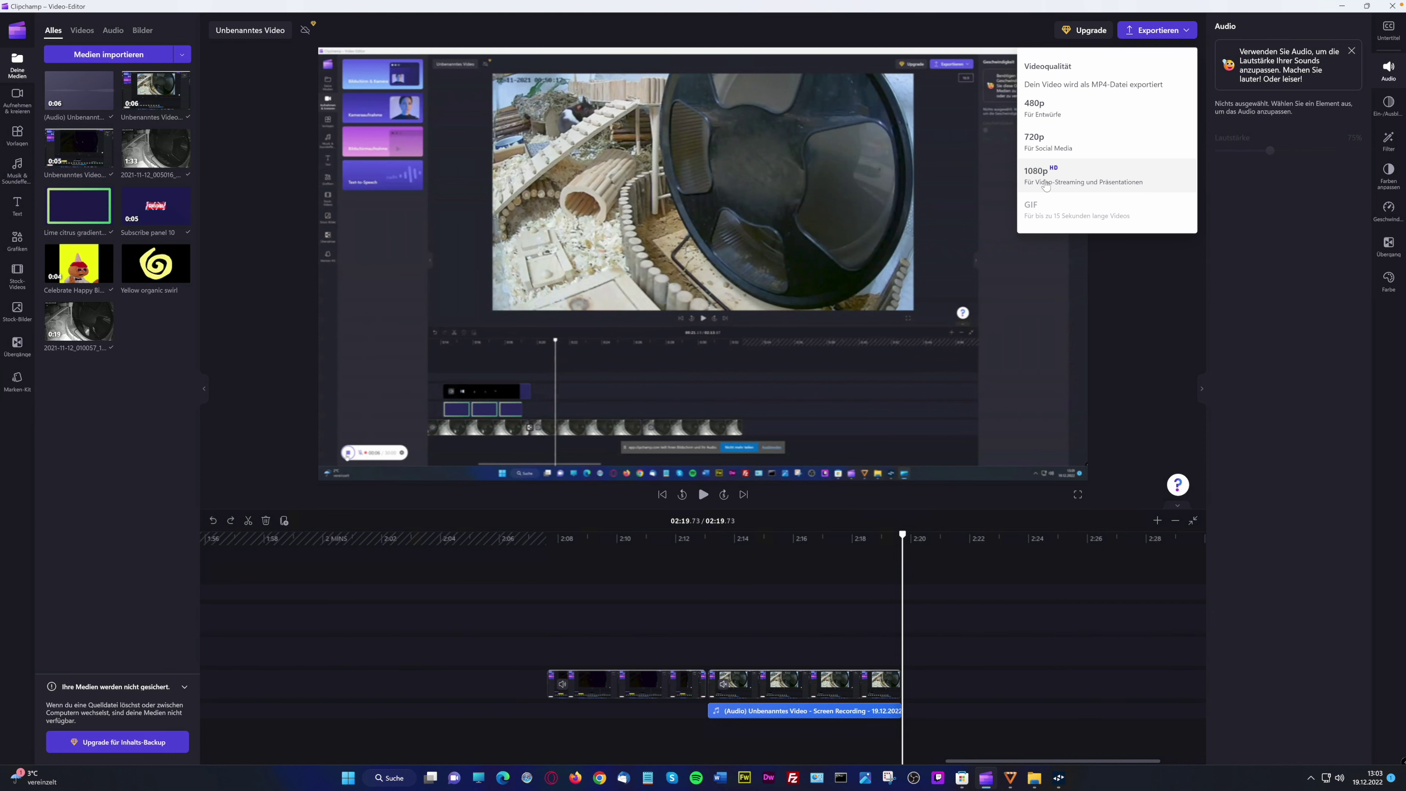
click(1046, 186)
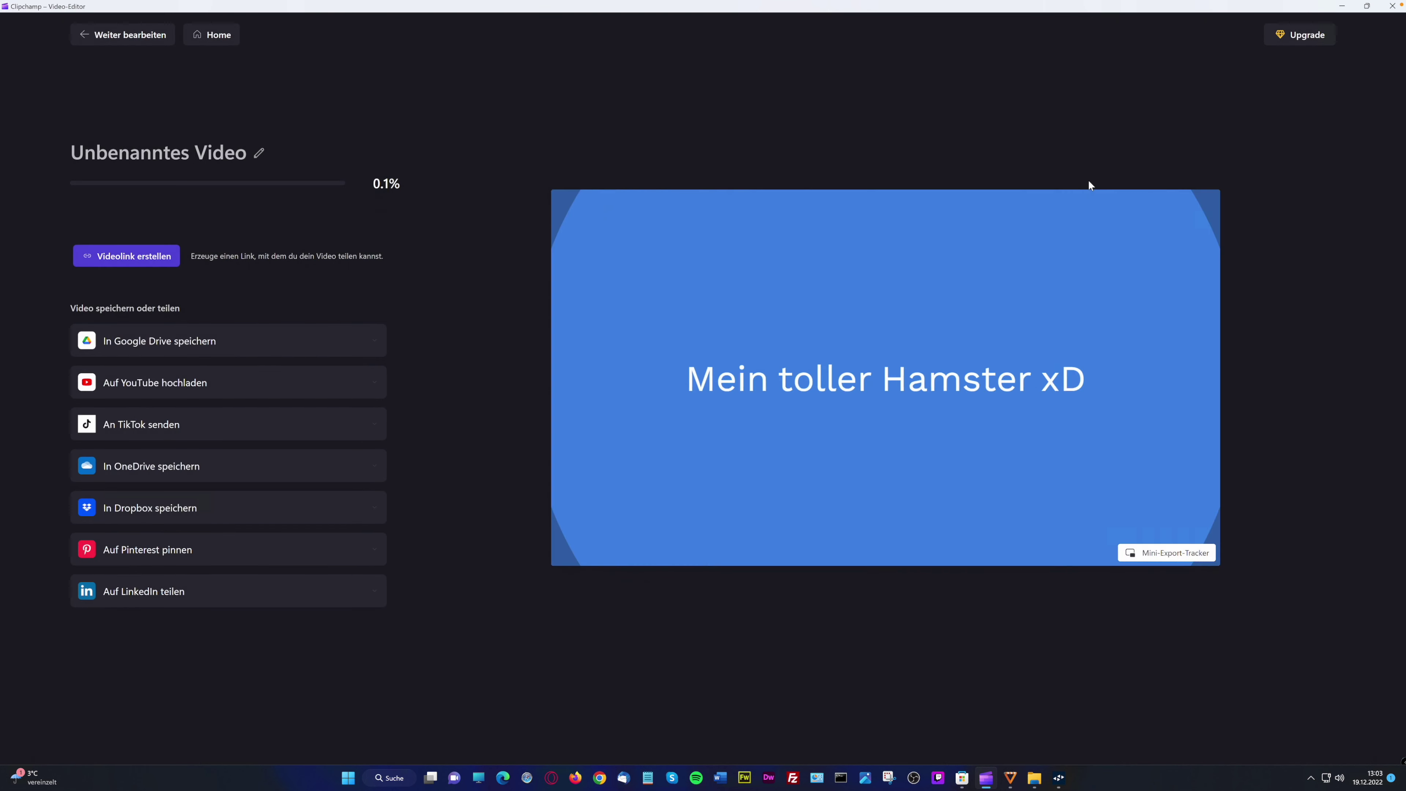
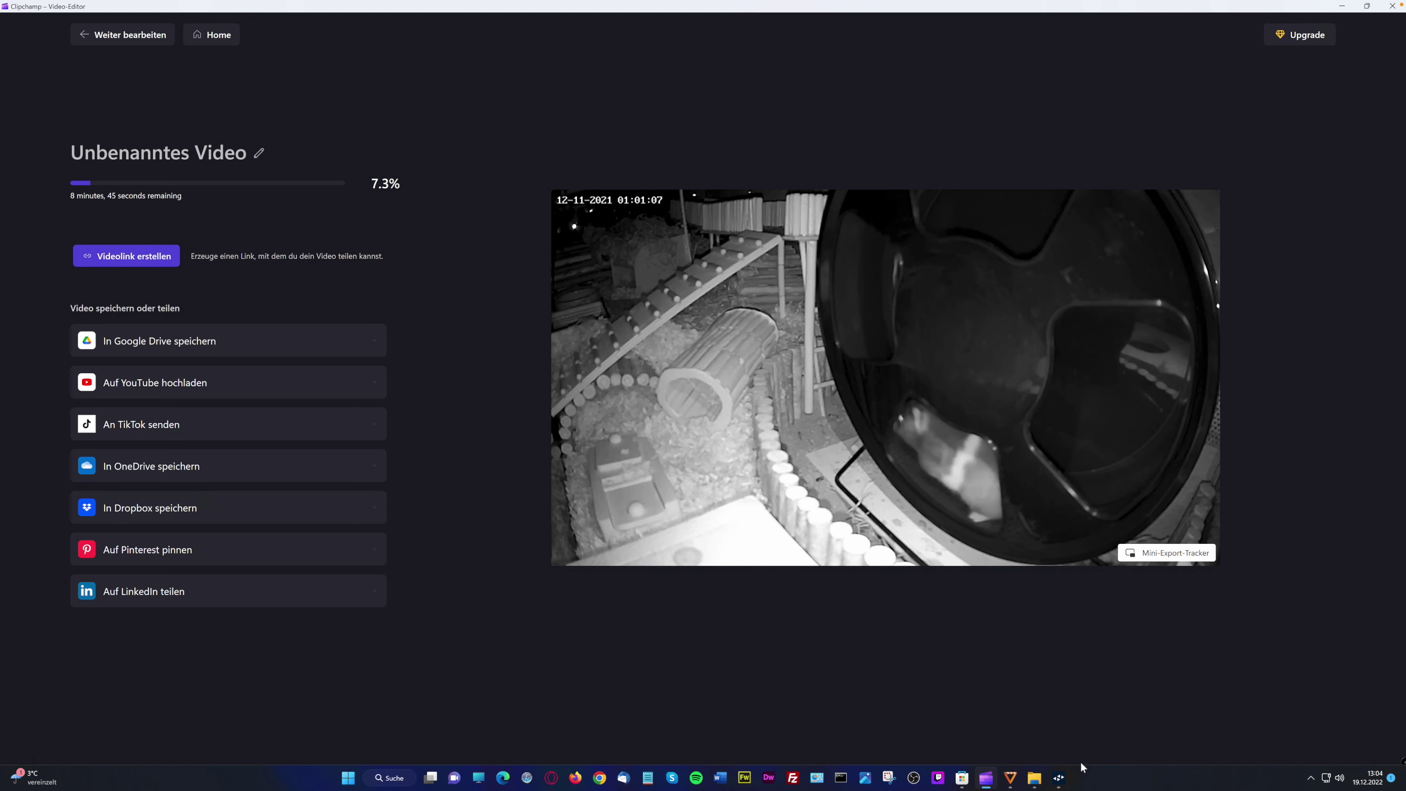
Check the Clipchamp process in Task Manager, close it, and scroll the Barrierefreiheit page
right_click(1106, 775)
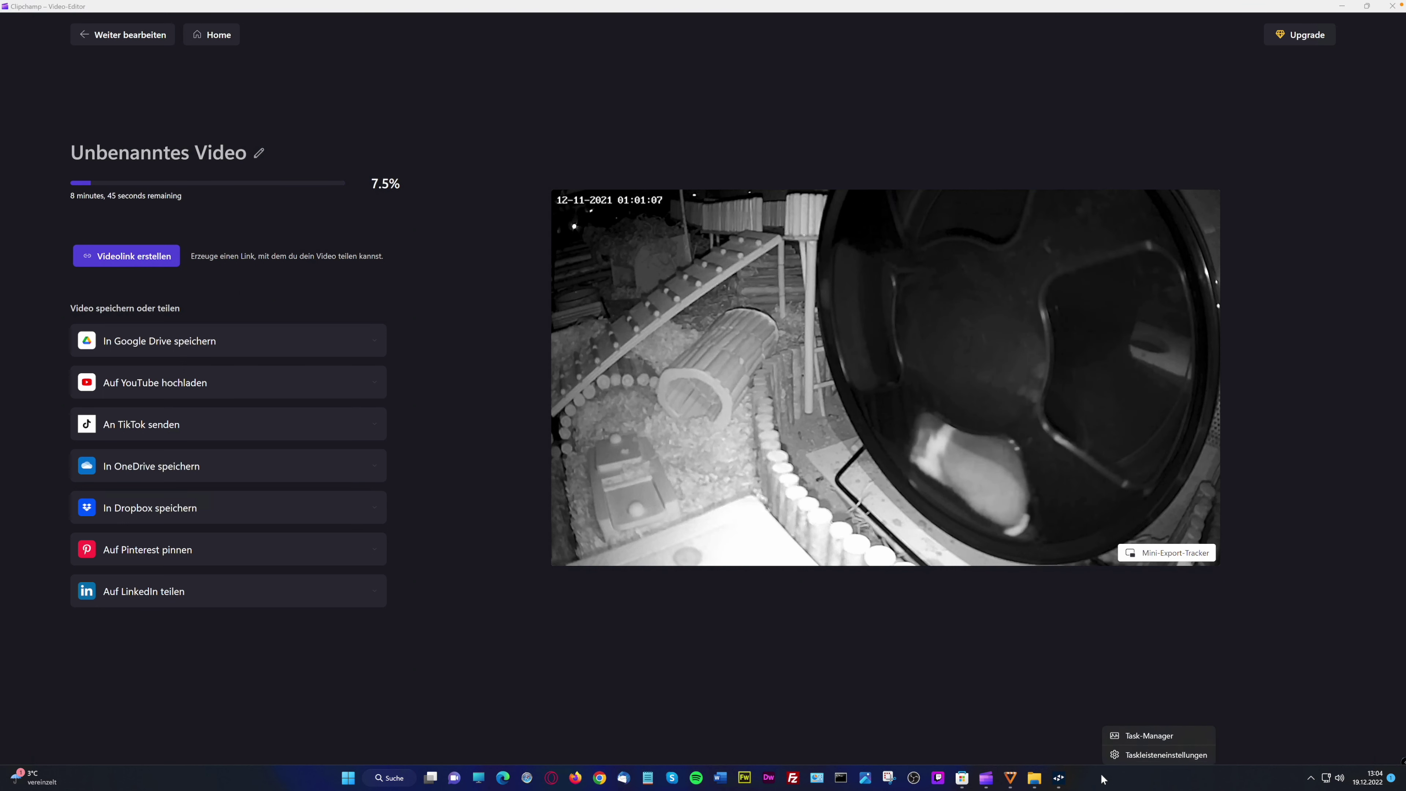
click(1146, 736)
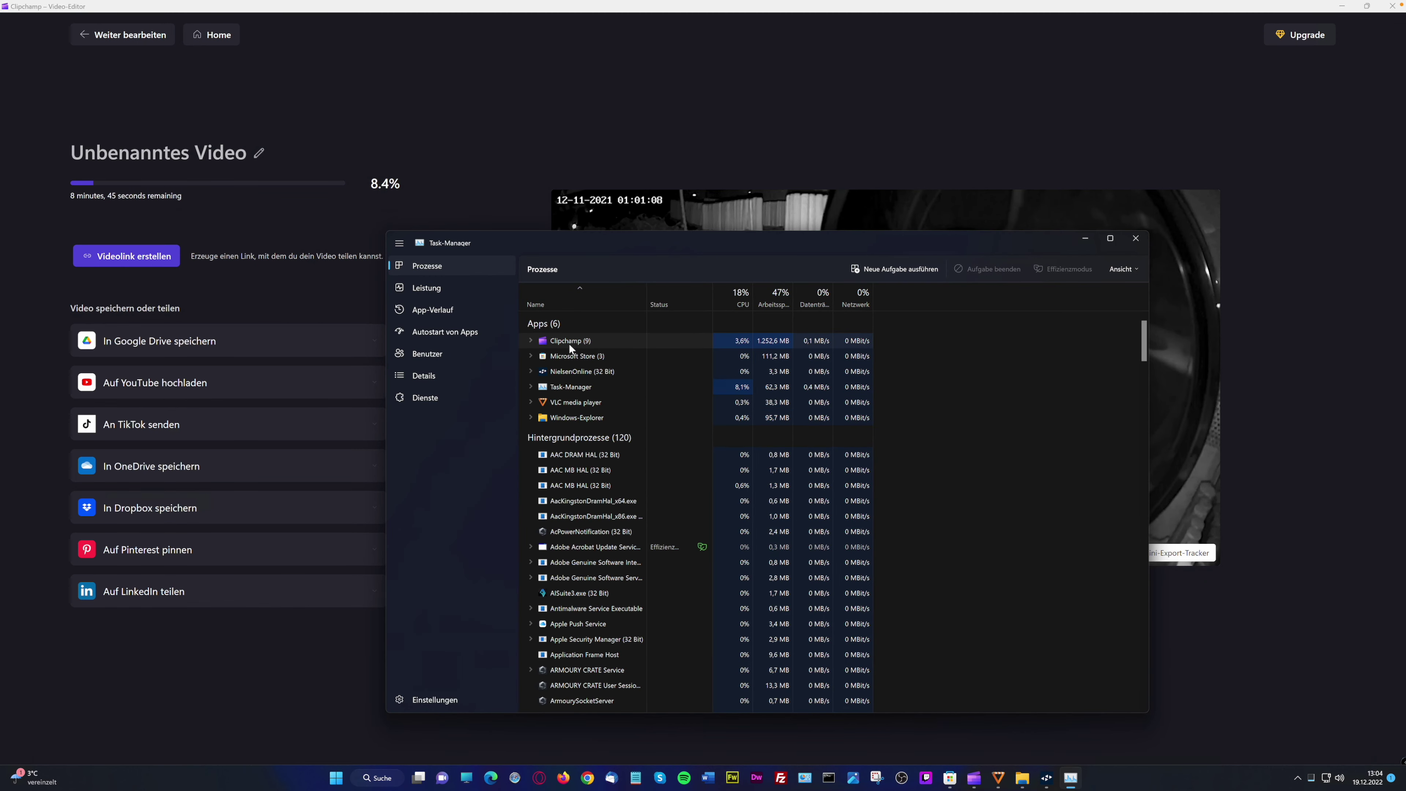
click(575, 342)
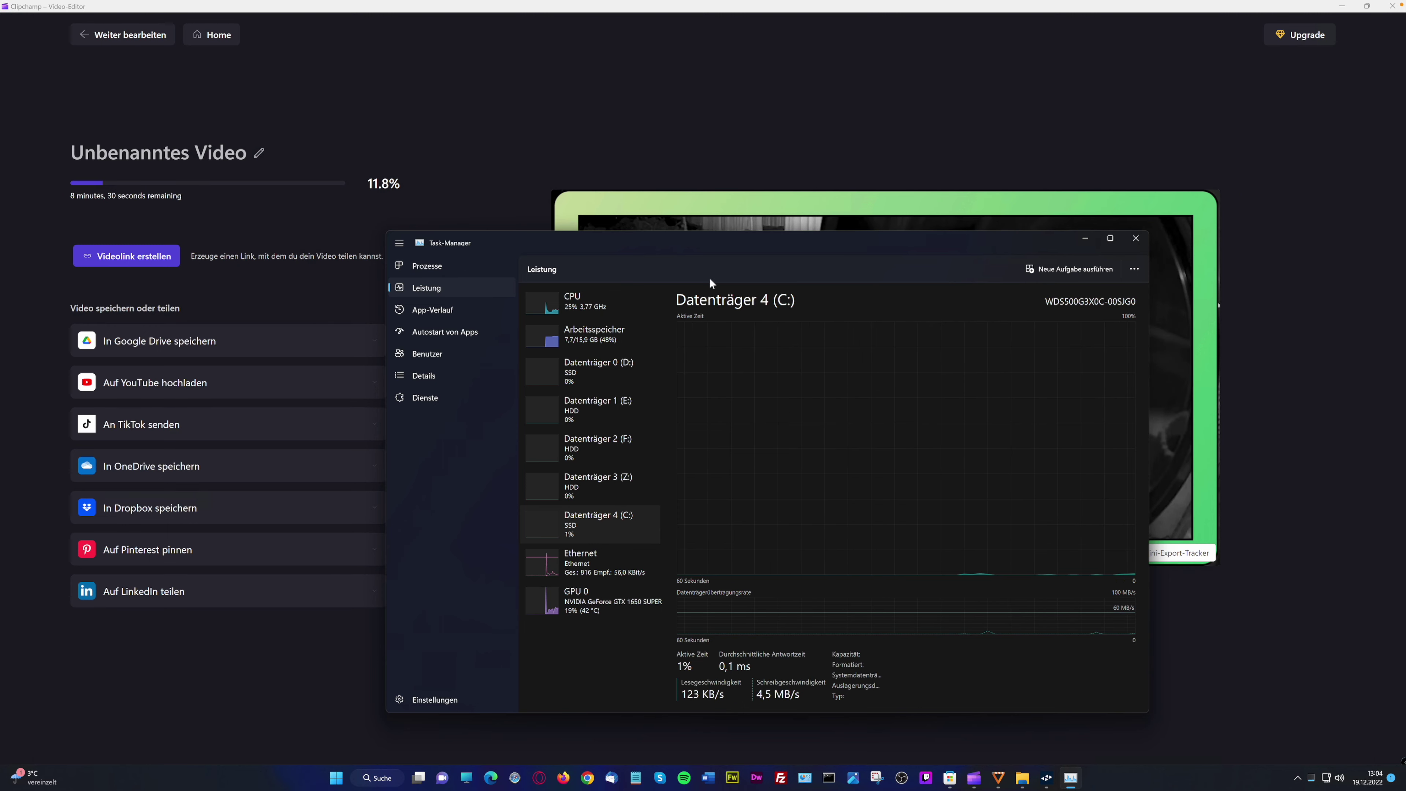
drag(667, 236, 812, 364)
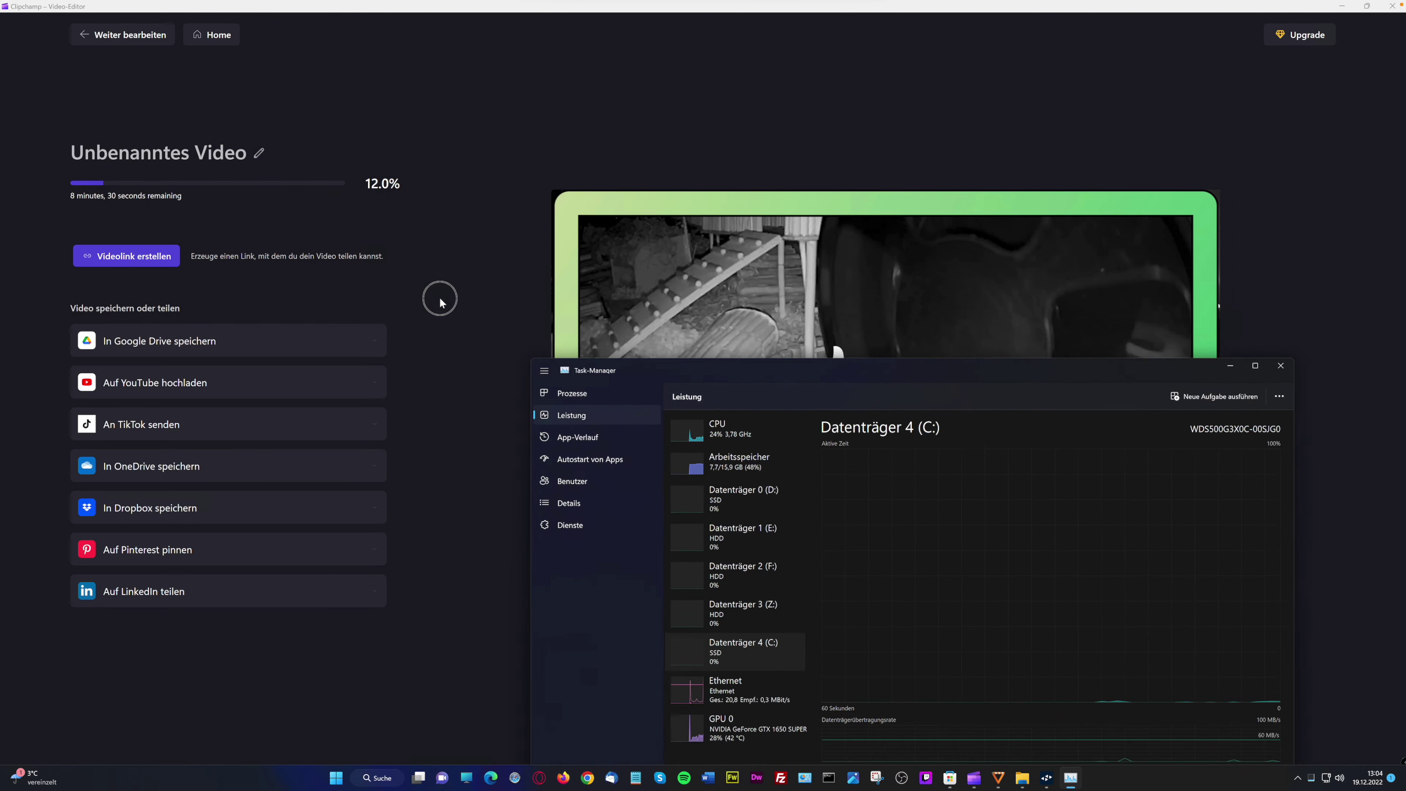
drag(446, 303, 440, 298)
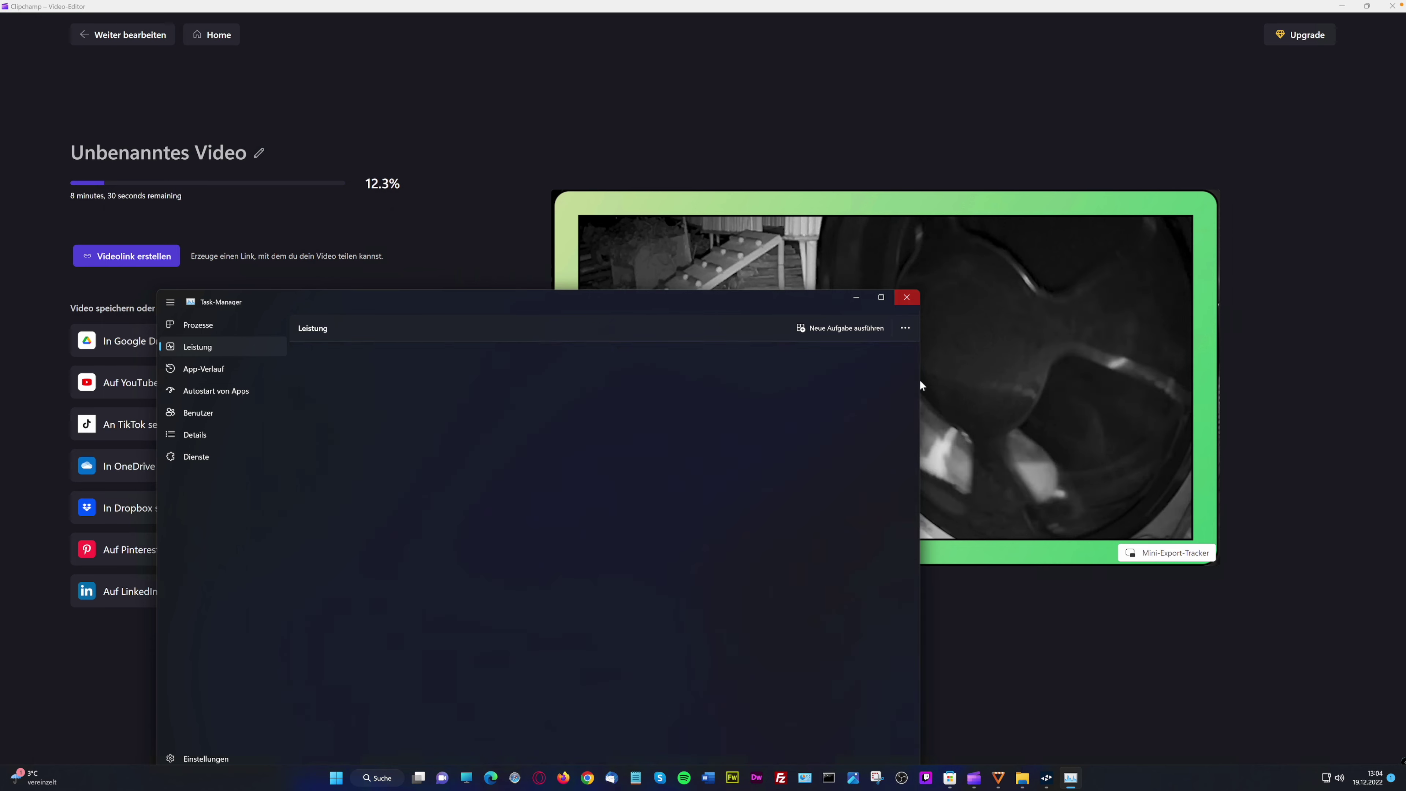
click(906, 297)
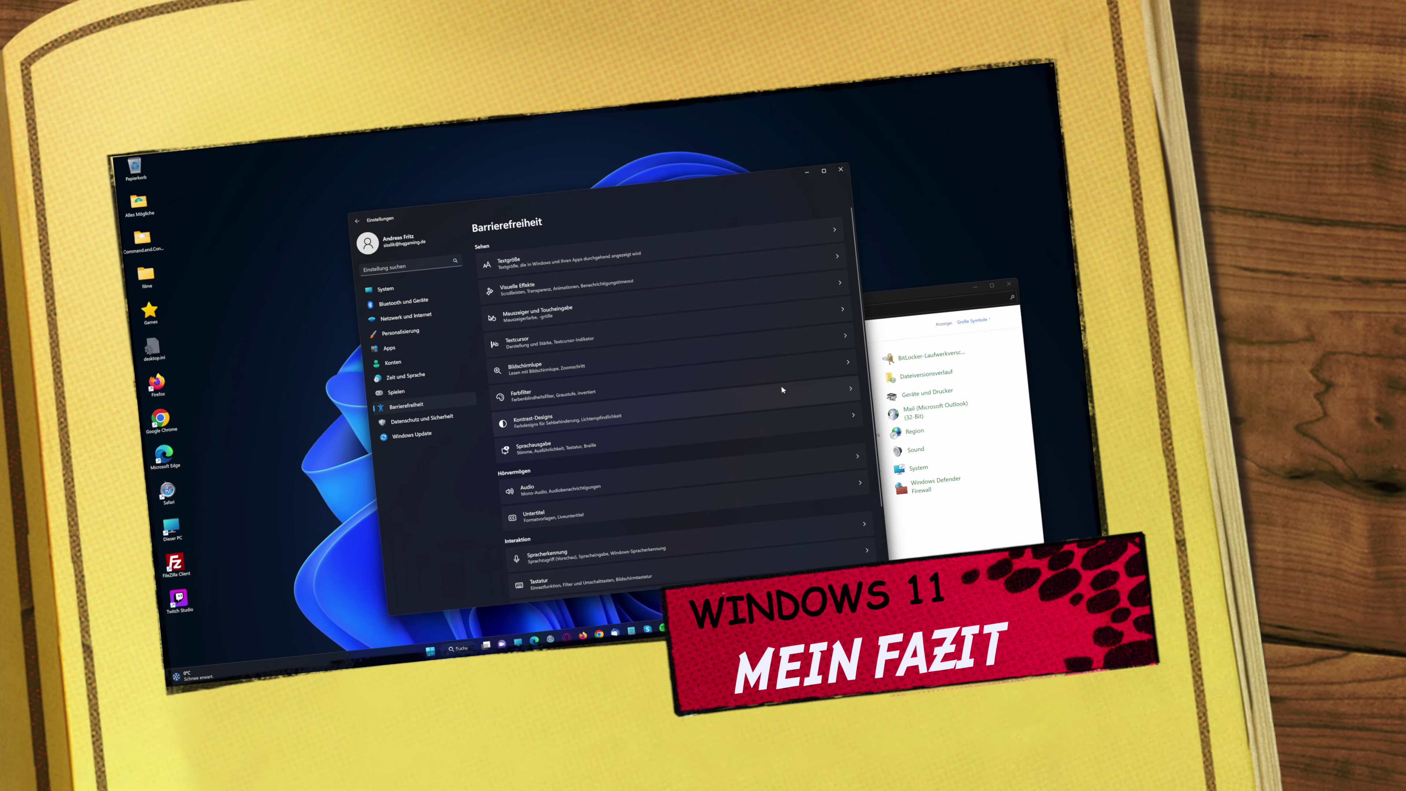
scroll(692, 399, down, 2)
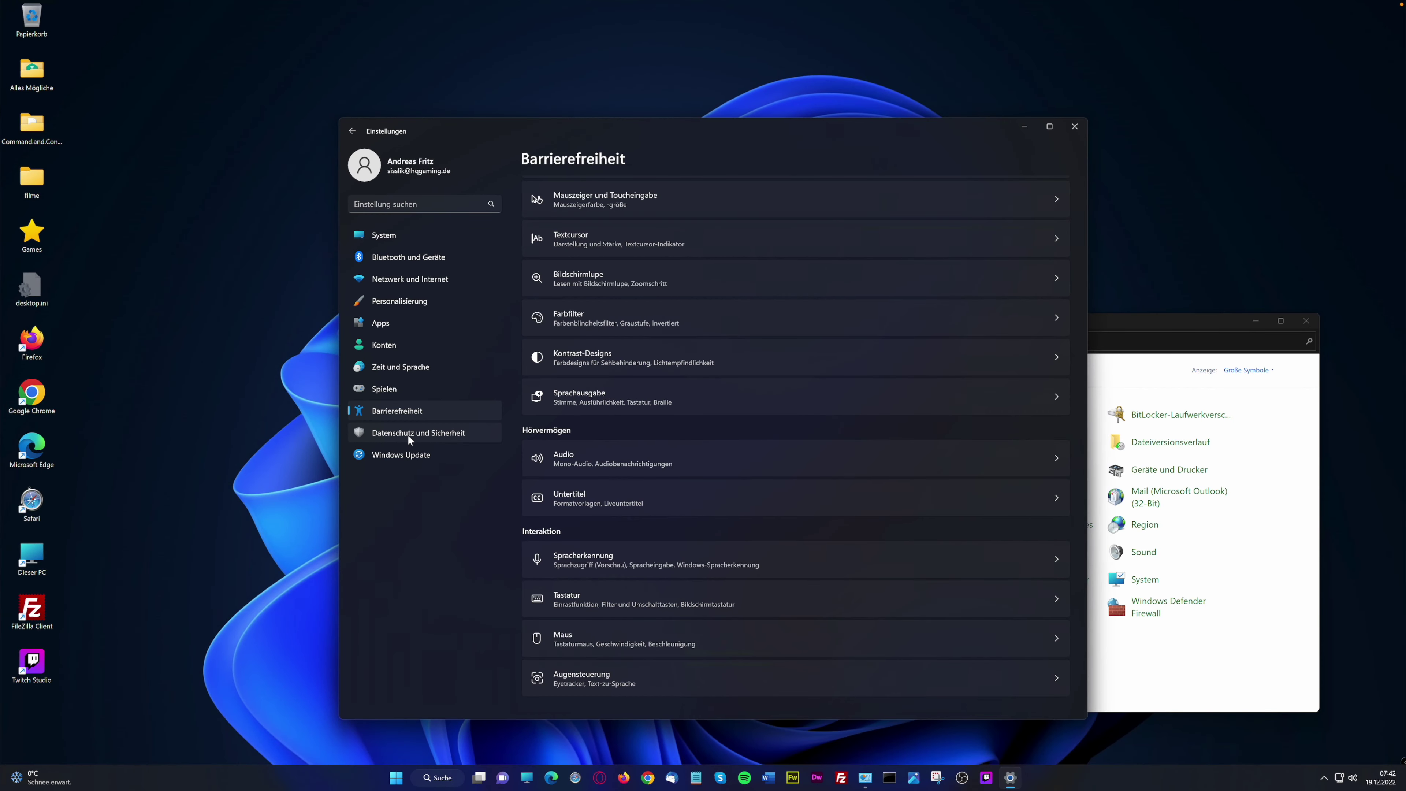
Scroll through the Datenschutz und Sicherheit permissions, then switch to Windows Update
click(408, 434)
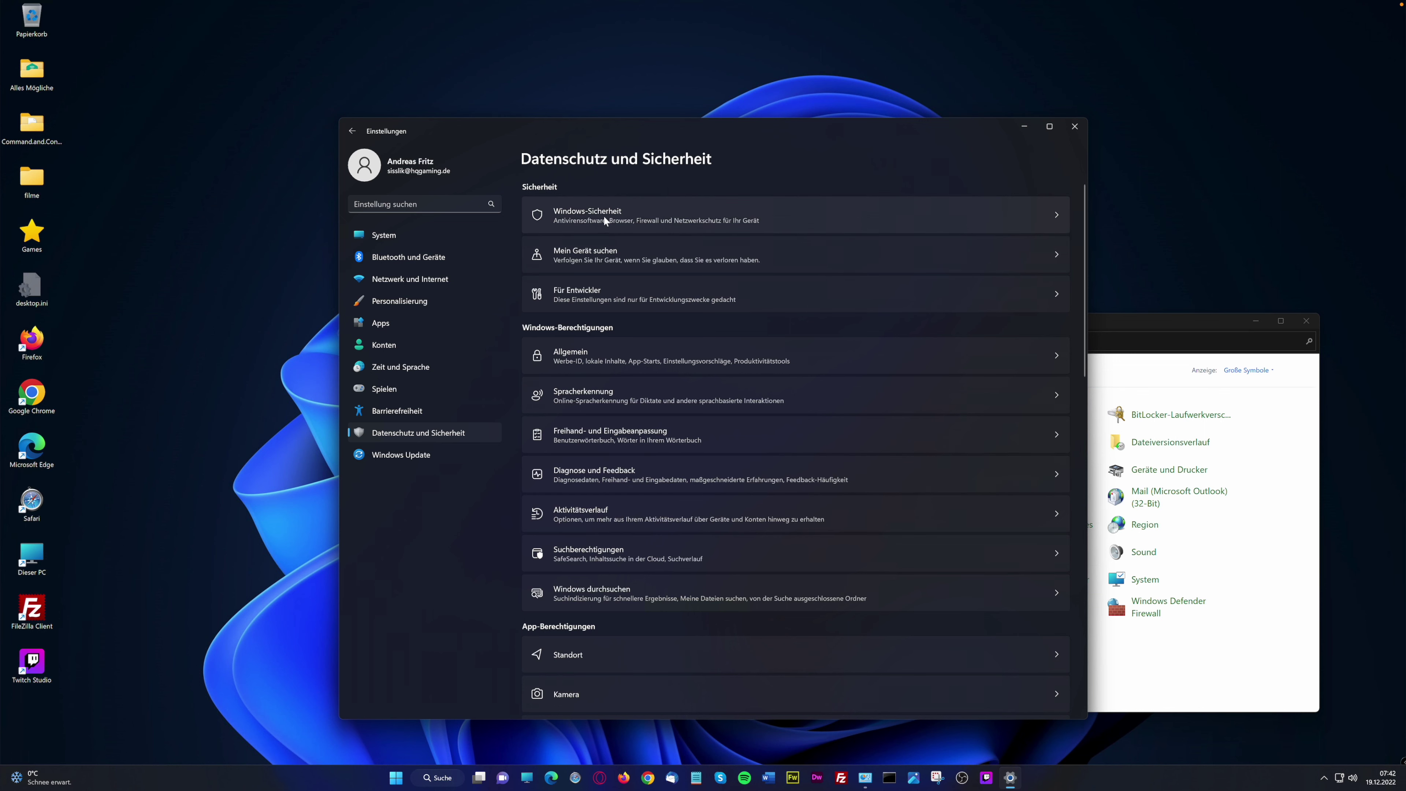
scroll(873, 539, down, 5)
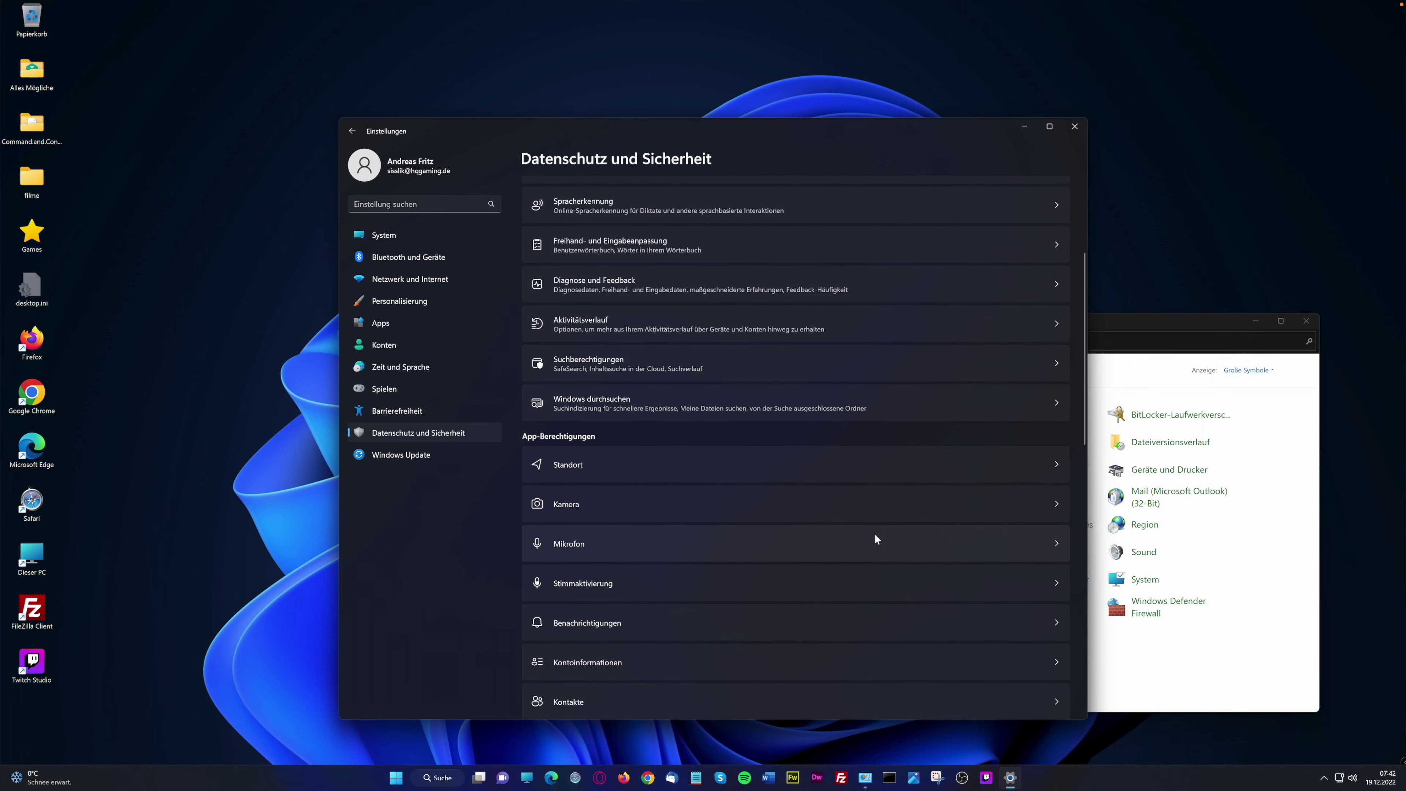
scroll(874, 538, down, 3)
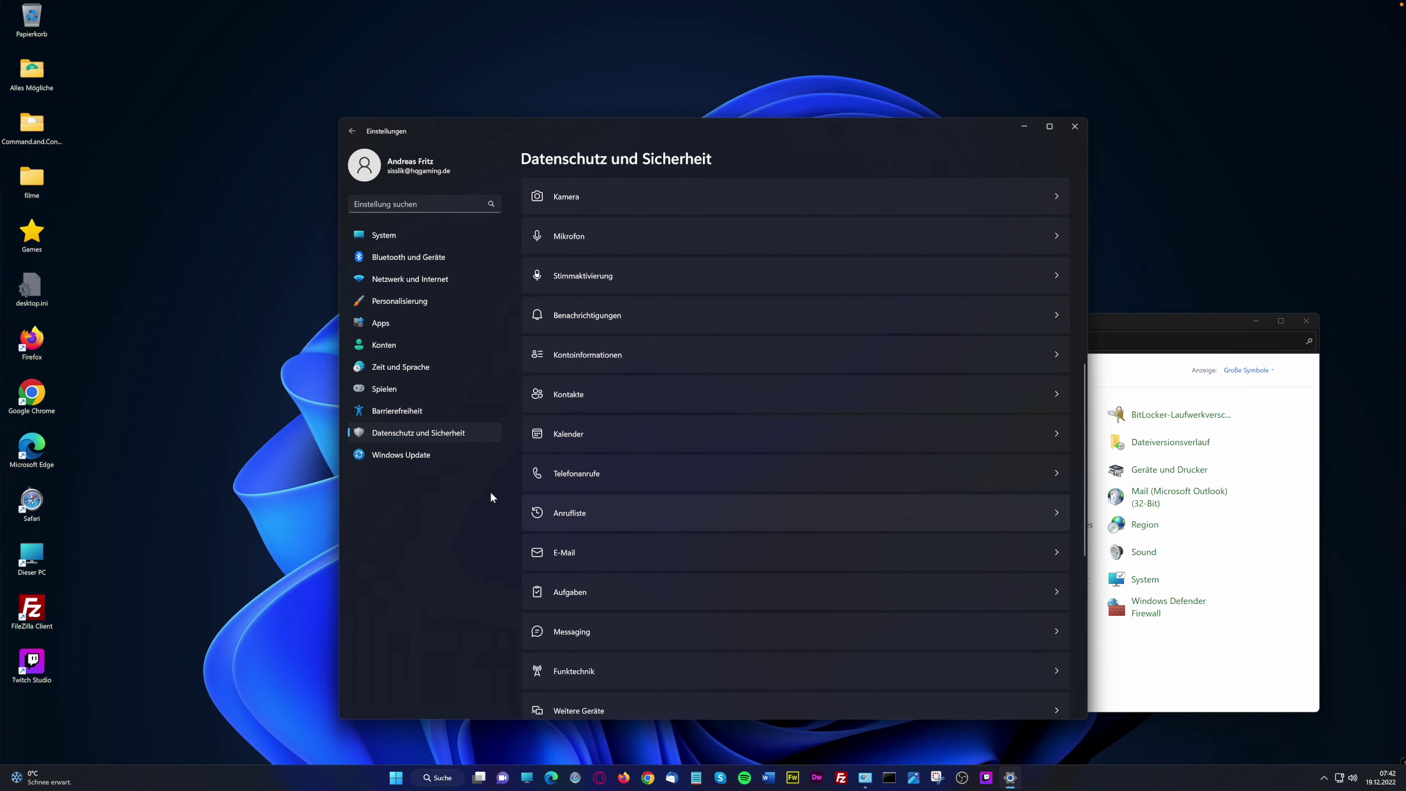
scroll(669, 587, down, 7)
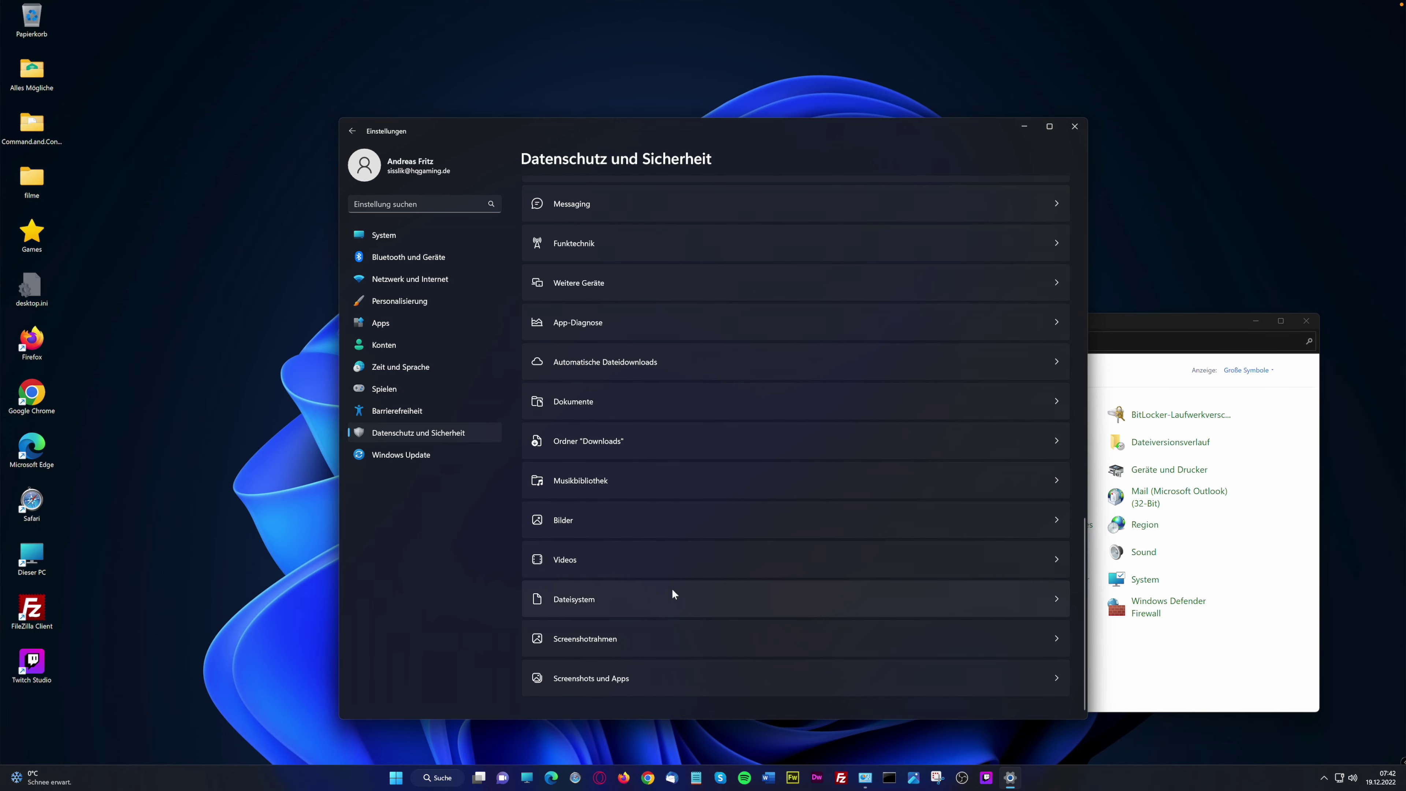
click(418, 455)
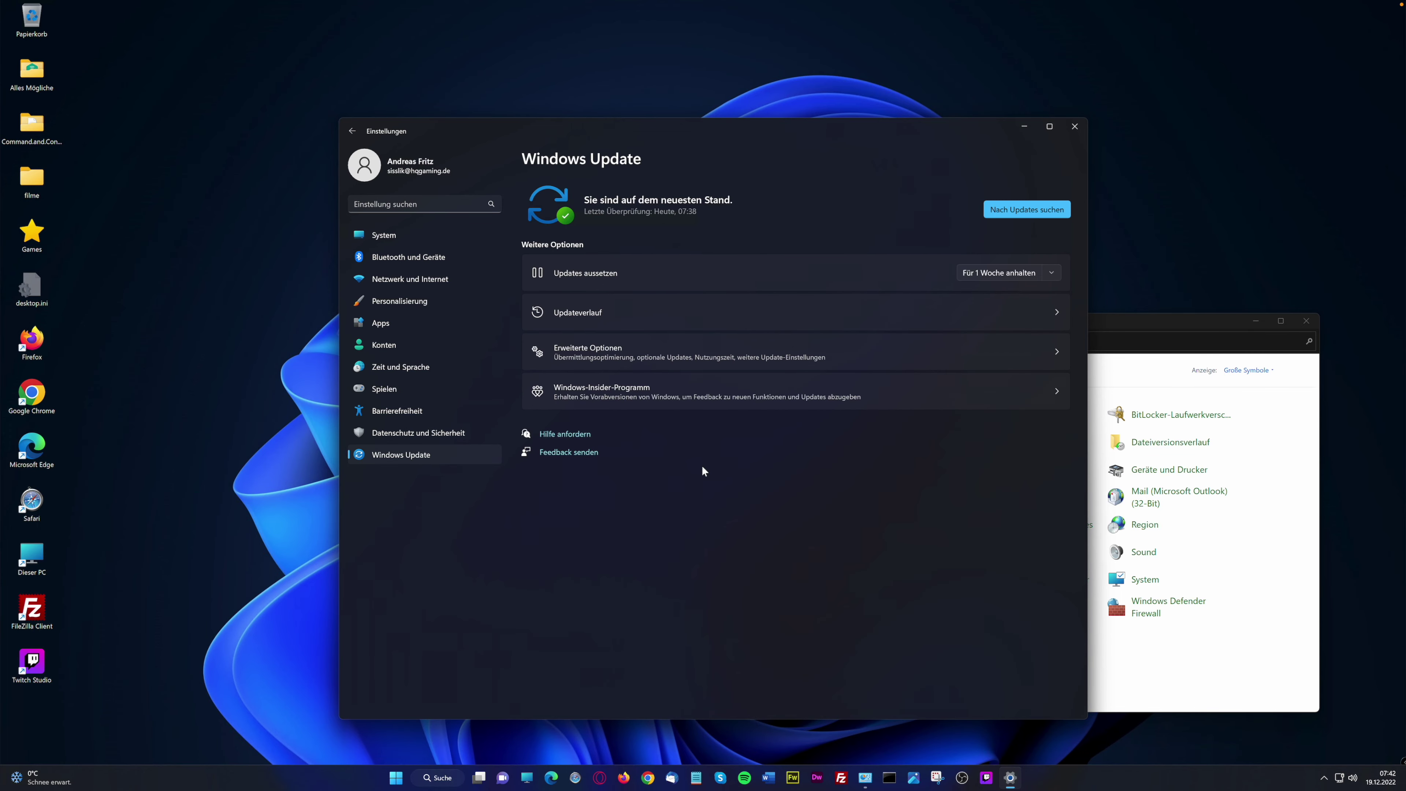
Open Updateverlauf and scroll the list of installed updates
click(1062, 321)
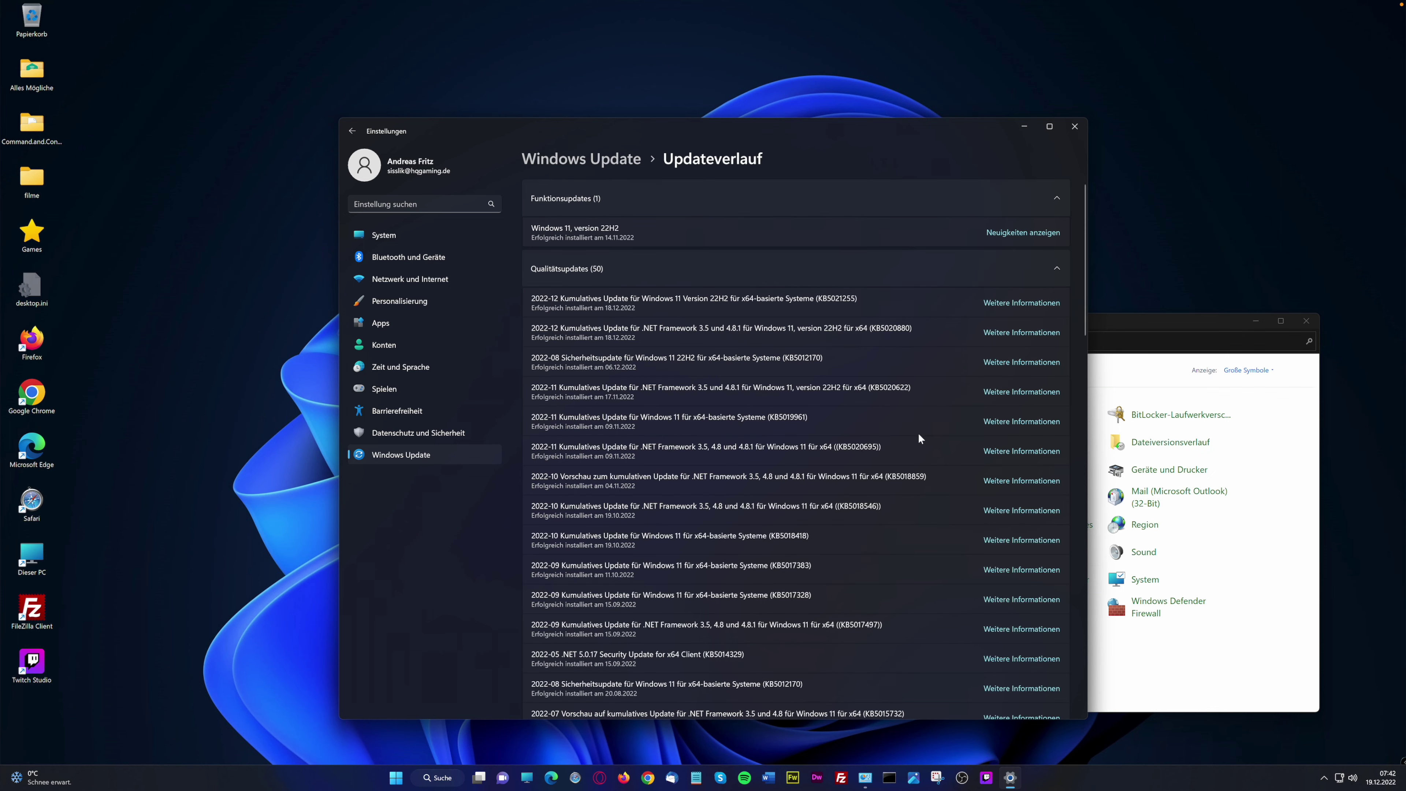
scroll(918, 438, down, 20)
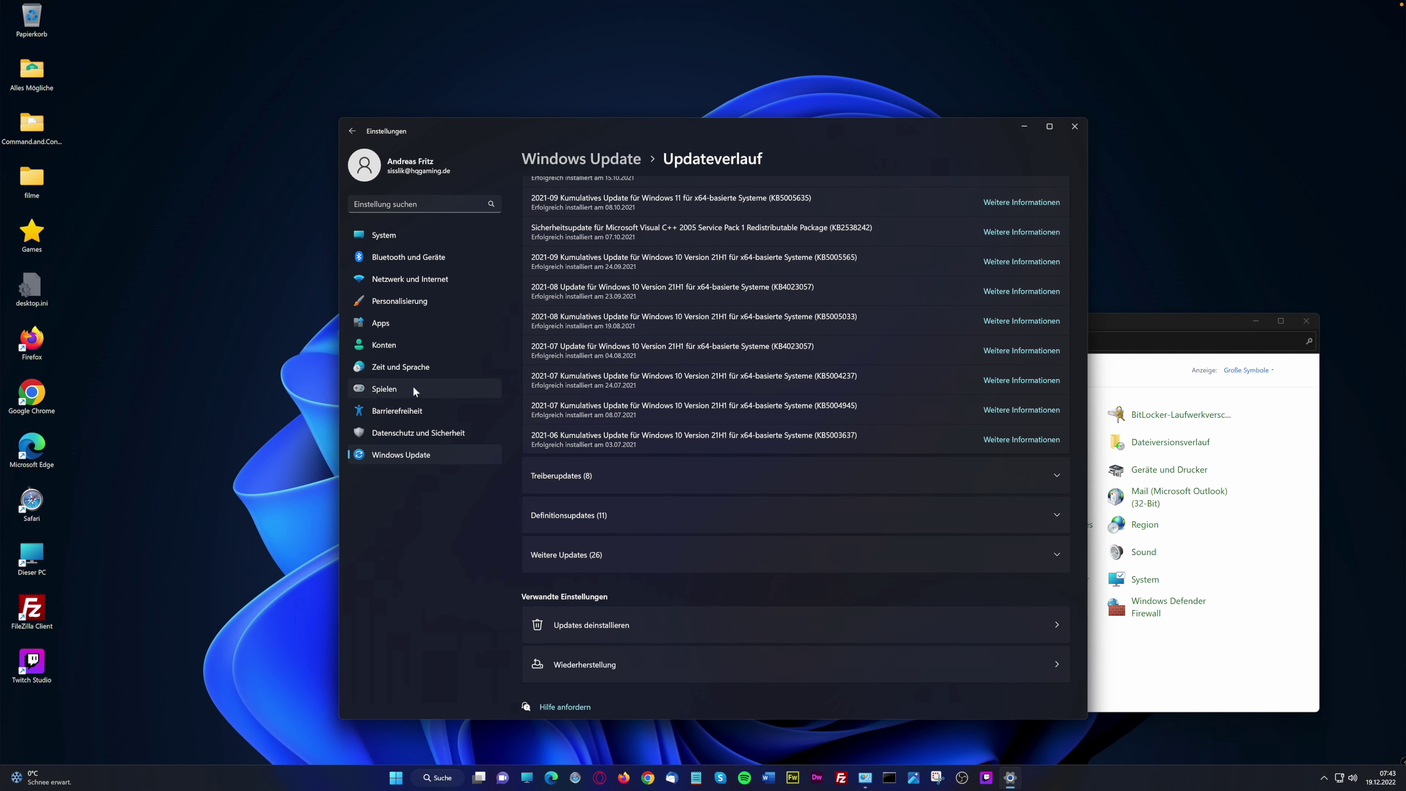
Go through Spielen to Aufzeichnungen and set Videoqualität to Hoch
click(420, 370)
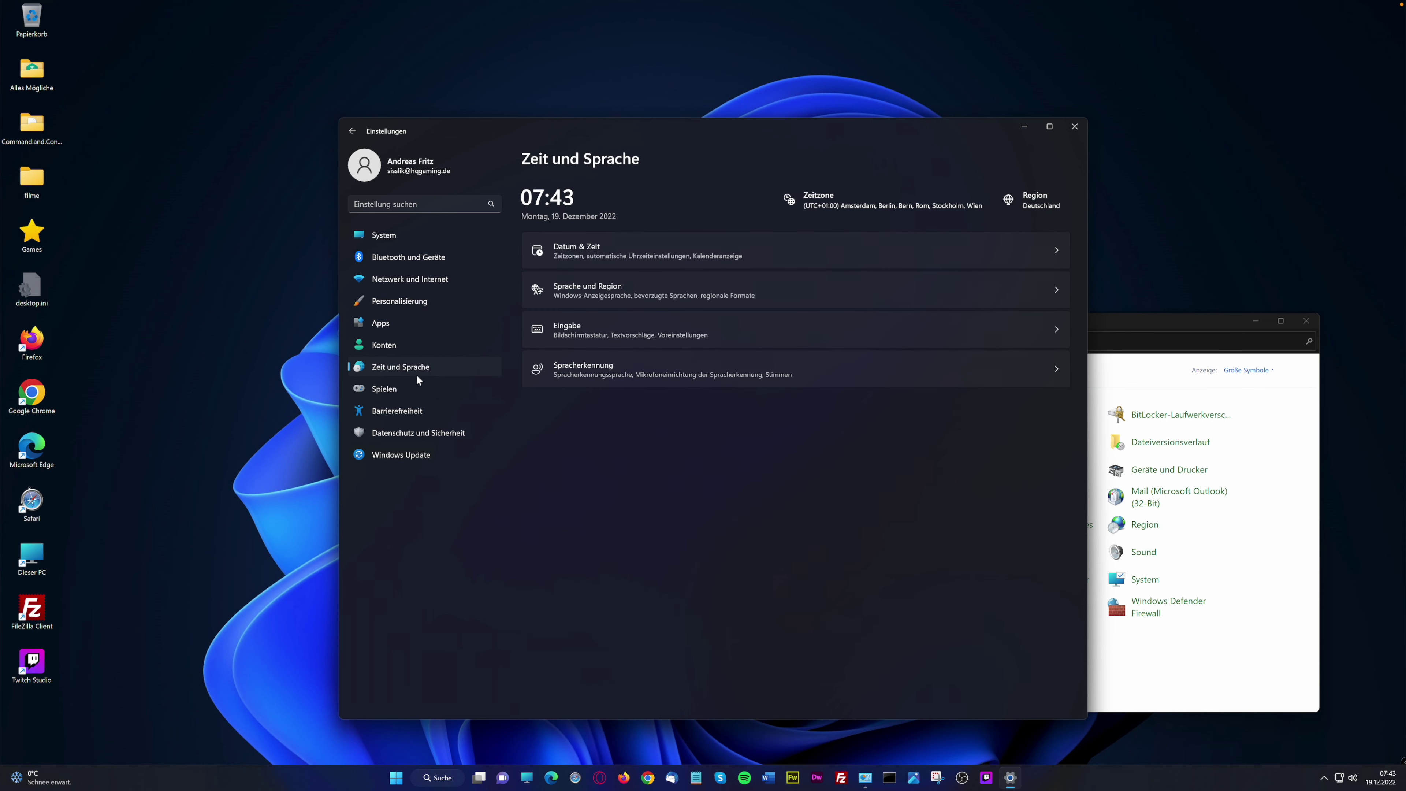
click(410, 390)
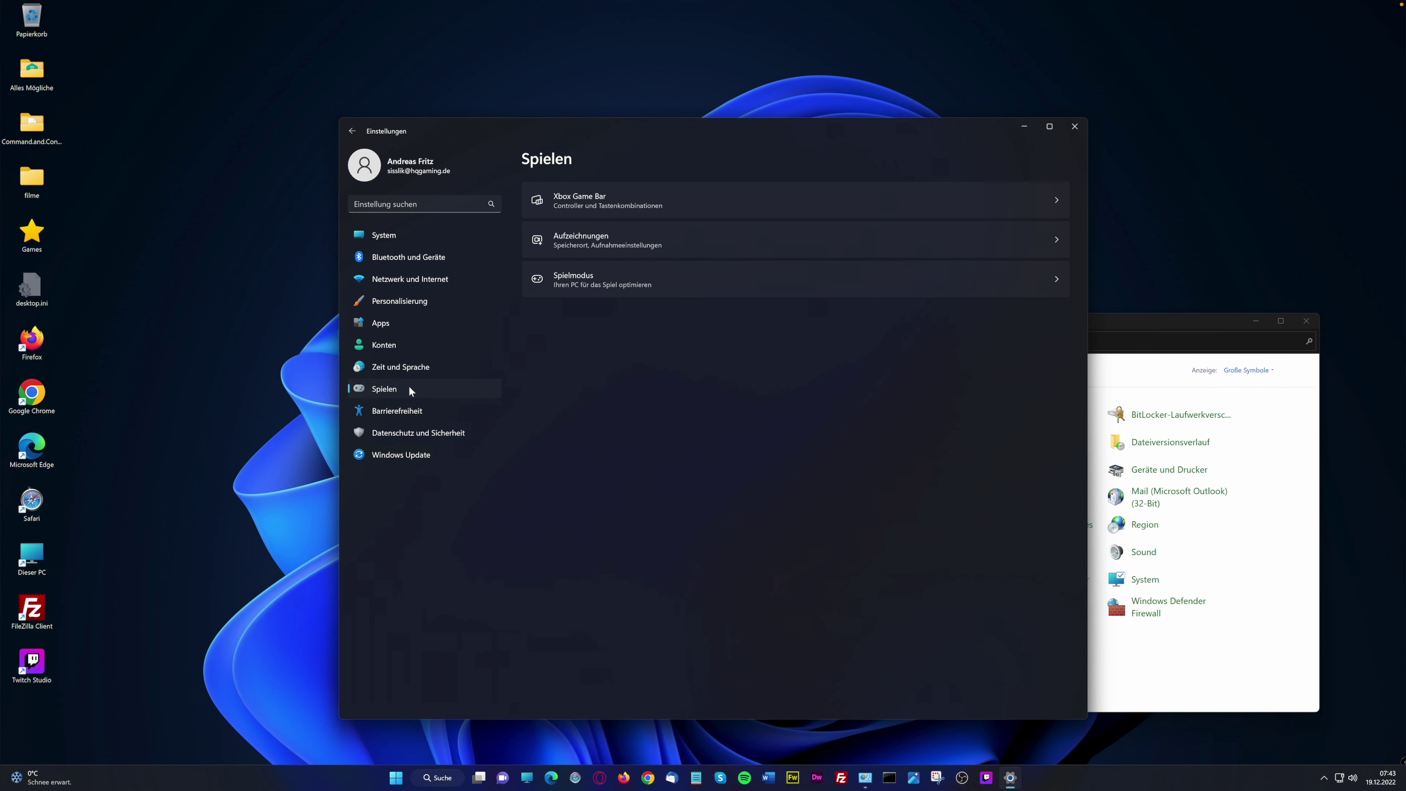
click(678, 206)
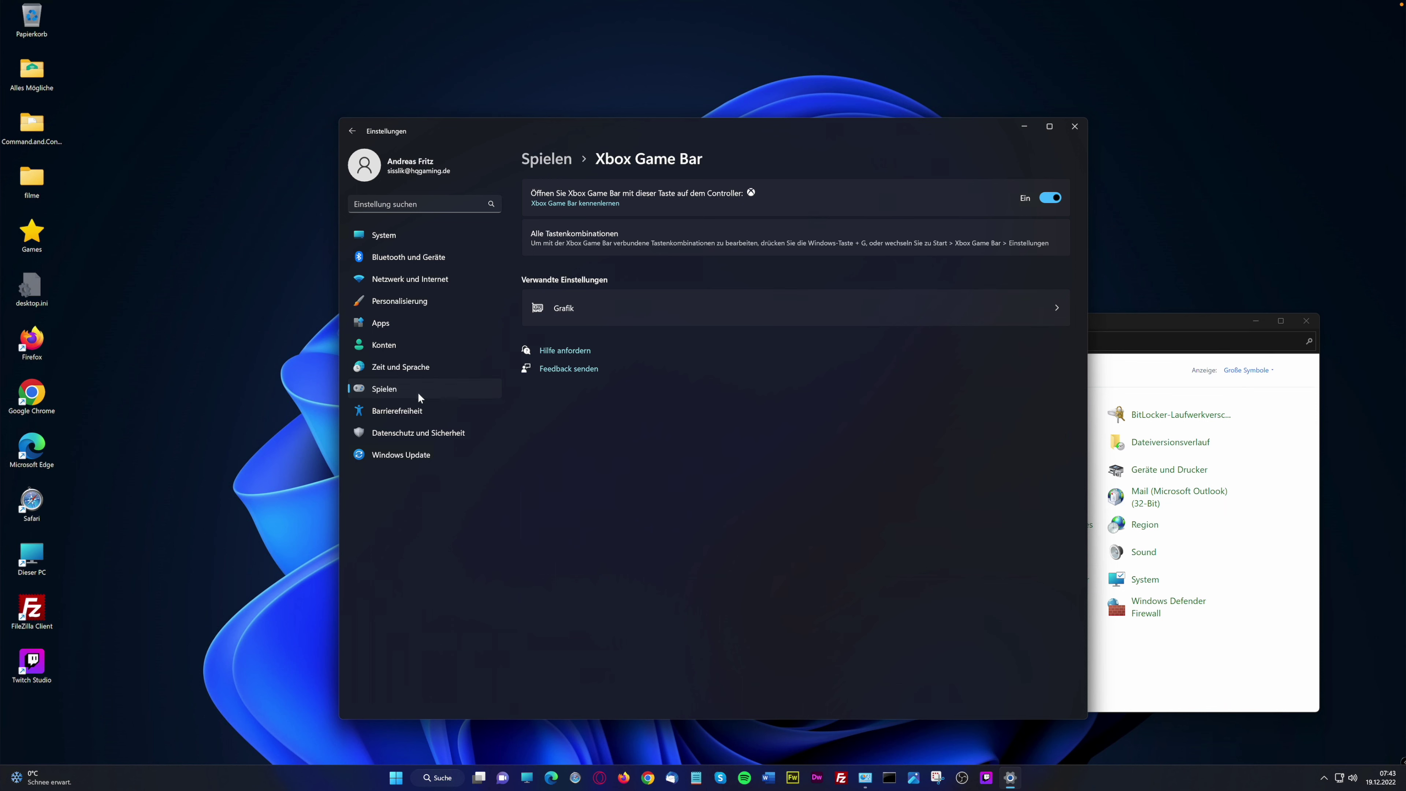
click(407, 387)
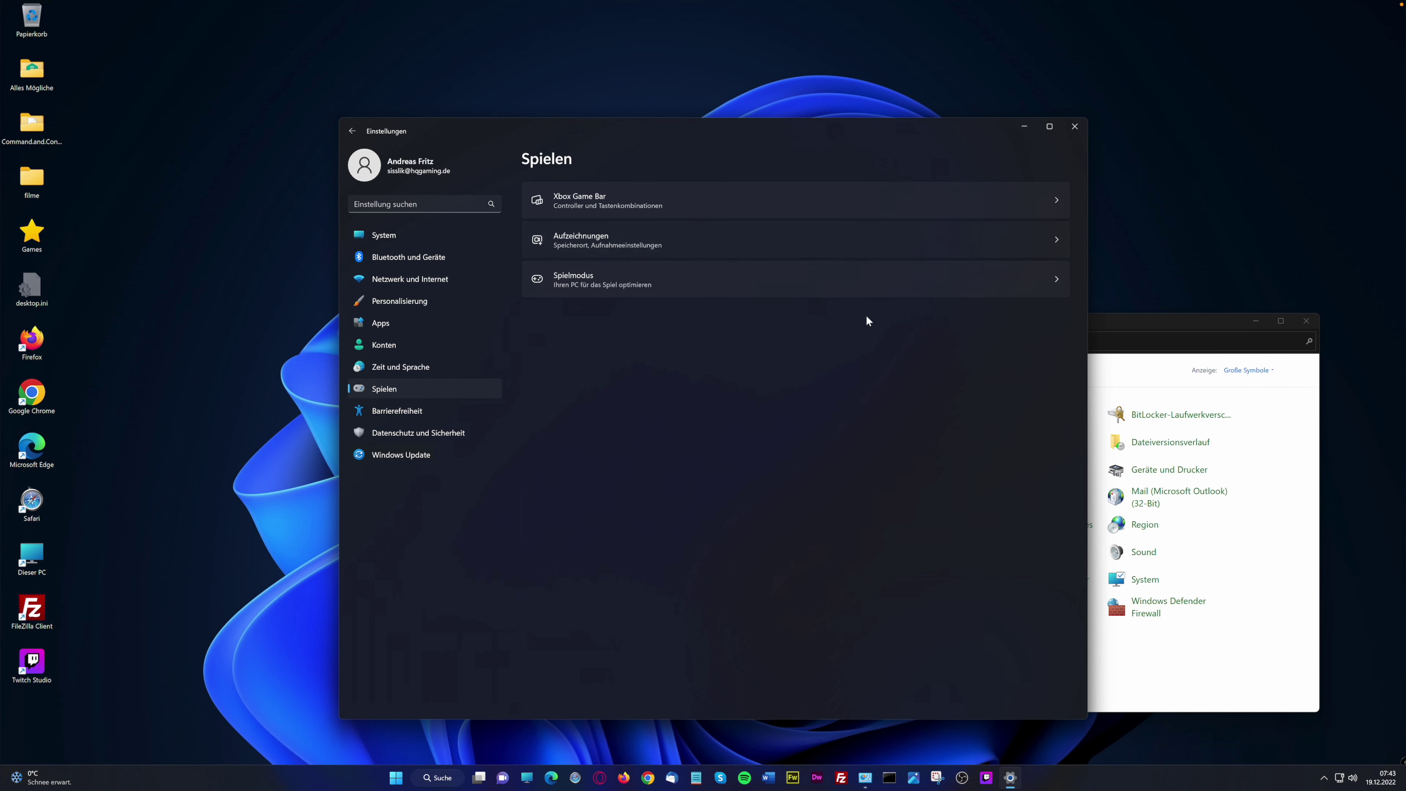
click(786, 244)
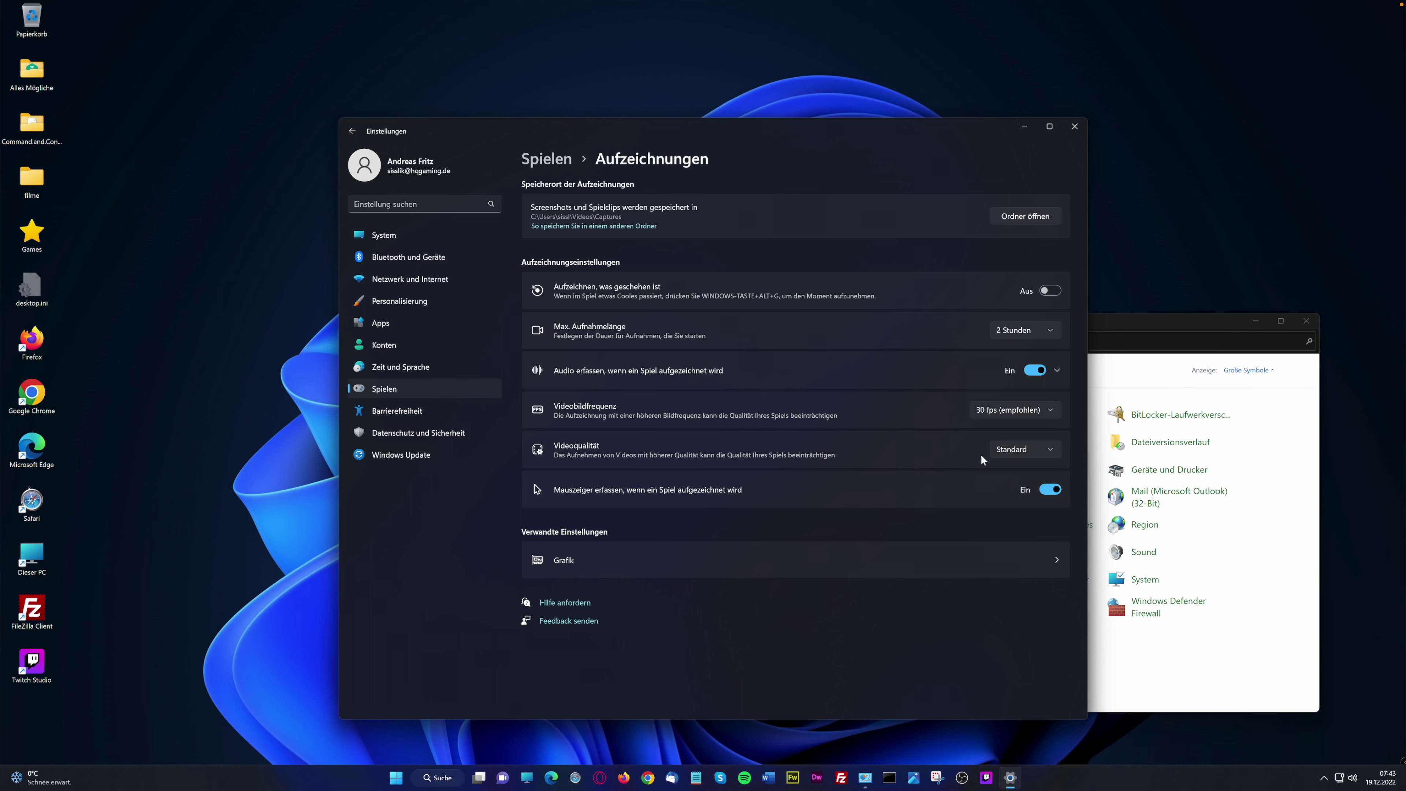
click(1053, 449)
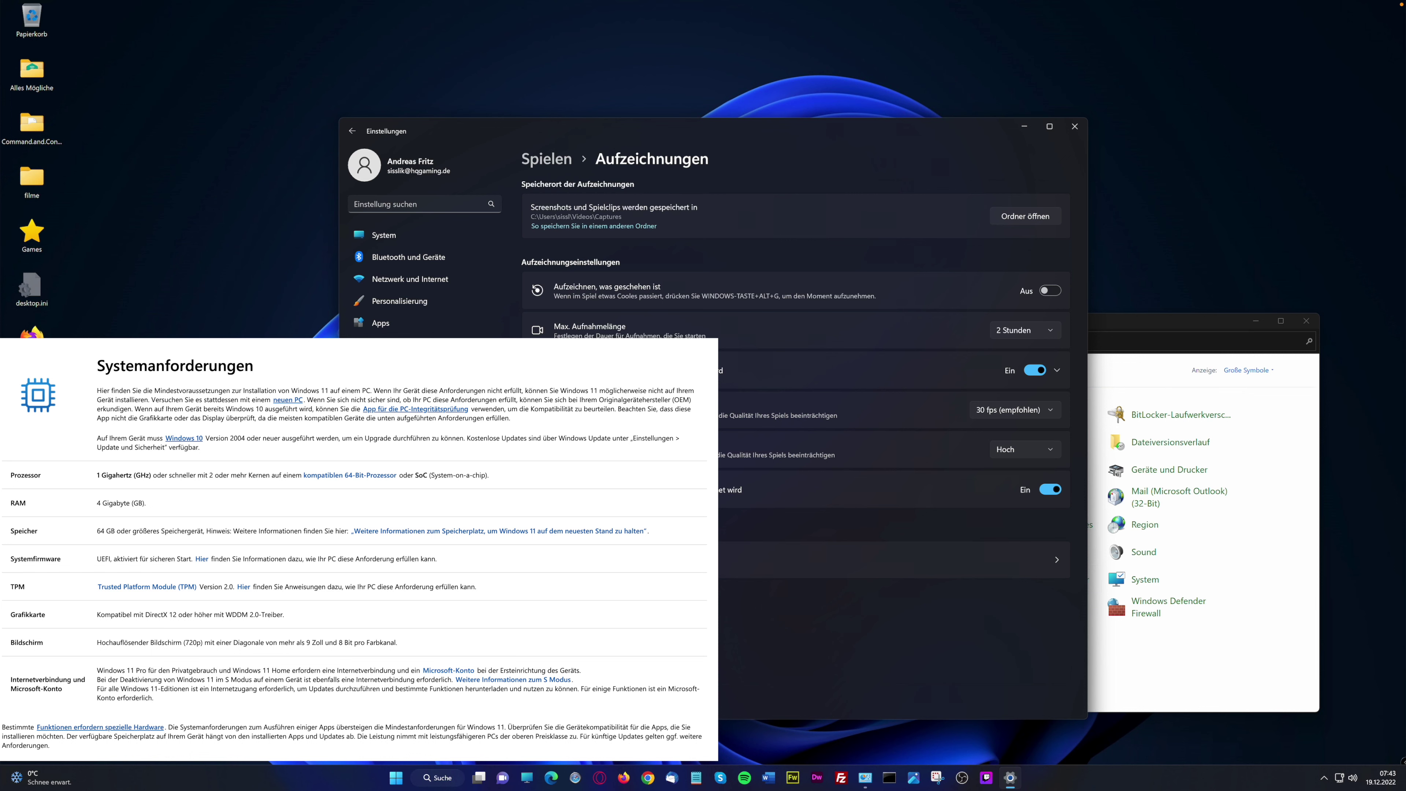
Return to Spielen and open Spielmodus, where Game Mode is on
key(alt+Left)
click(608, 273)
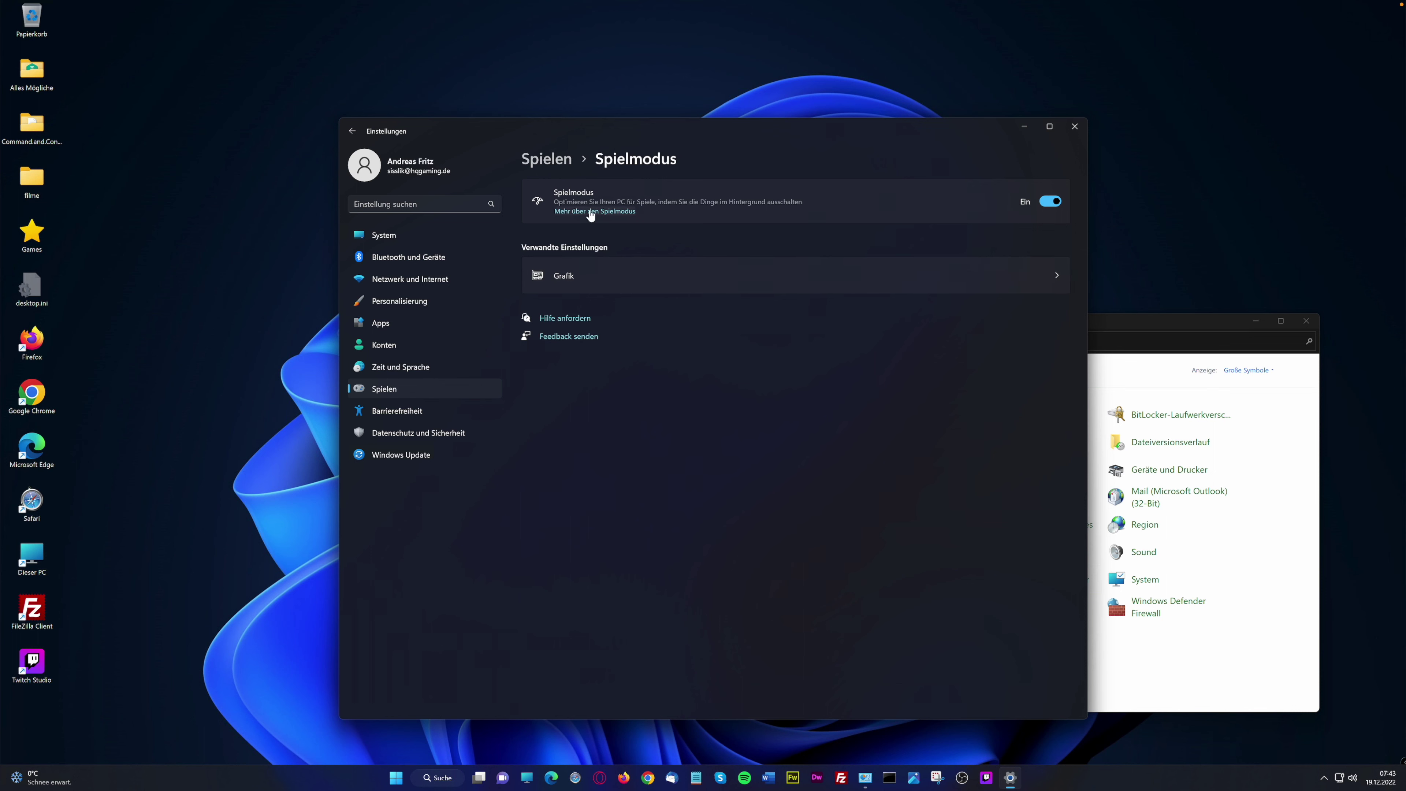
Open the Xbox Game Bar settings page and summon the overlay with Win+G
click(412, 388)
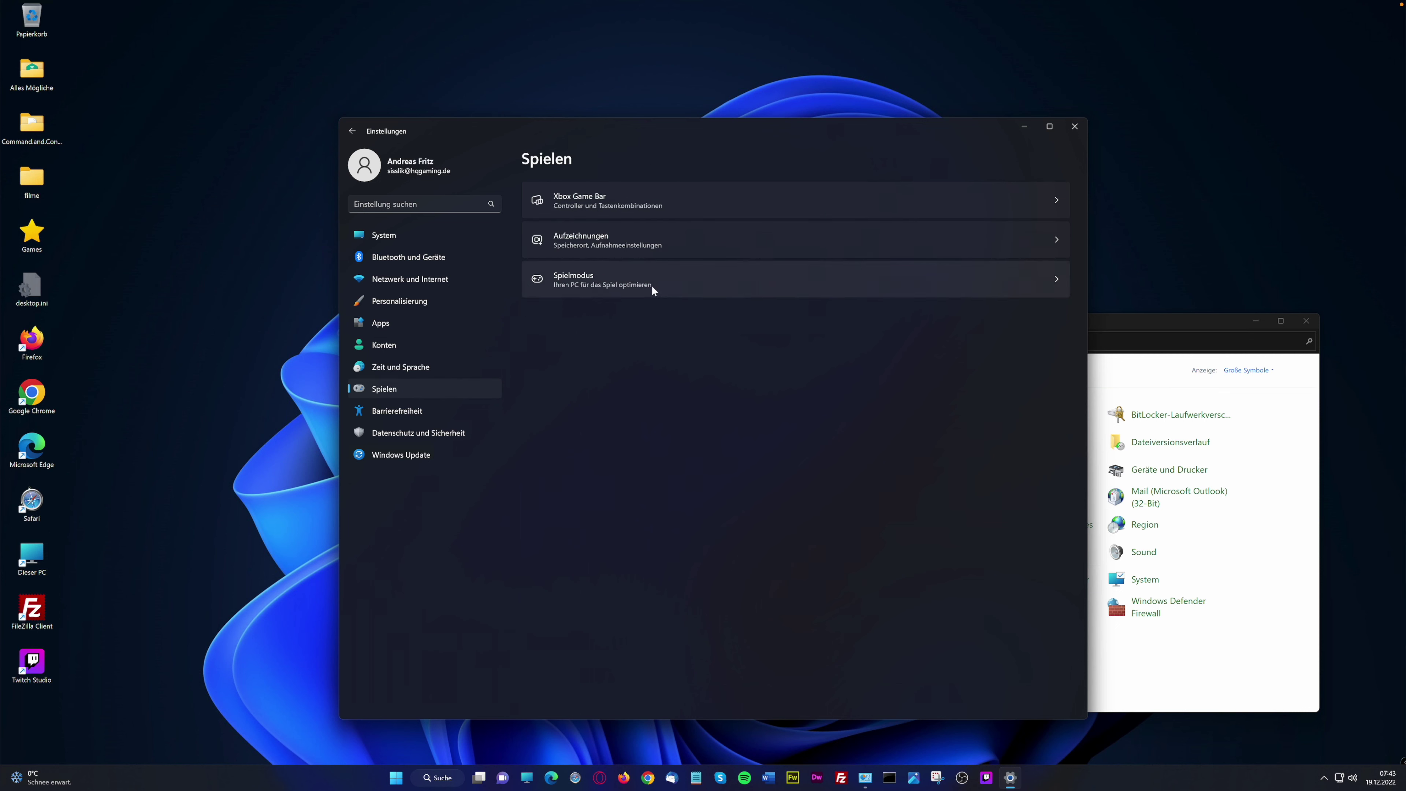
click(649, 204)
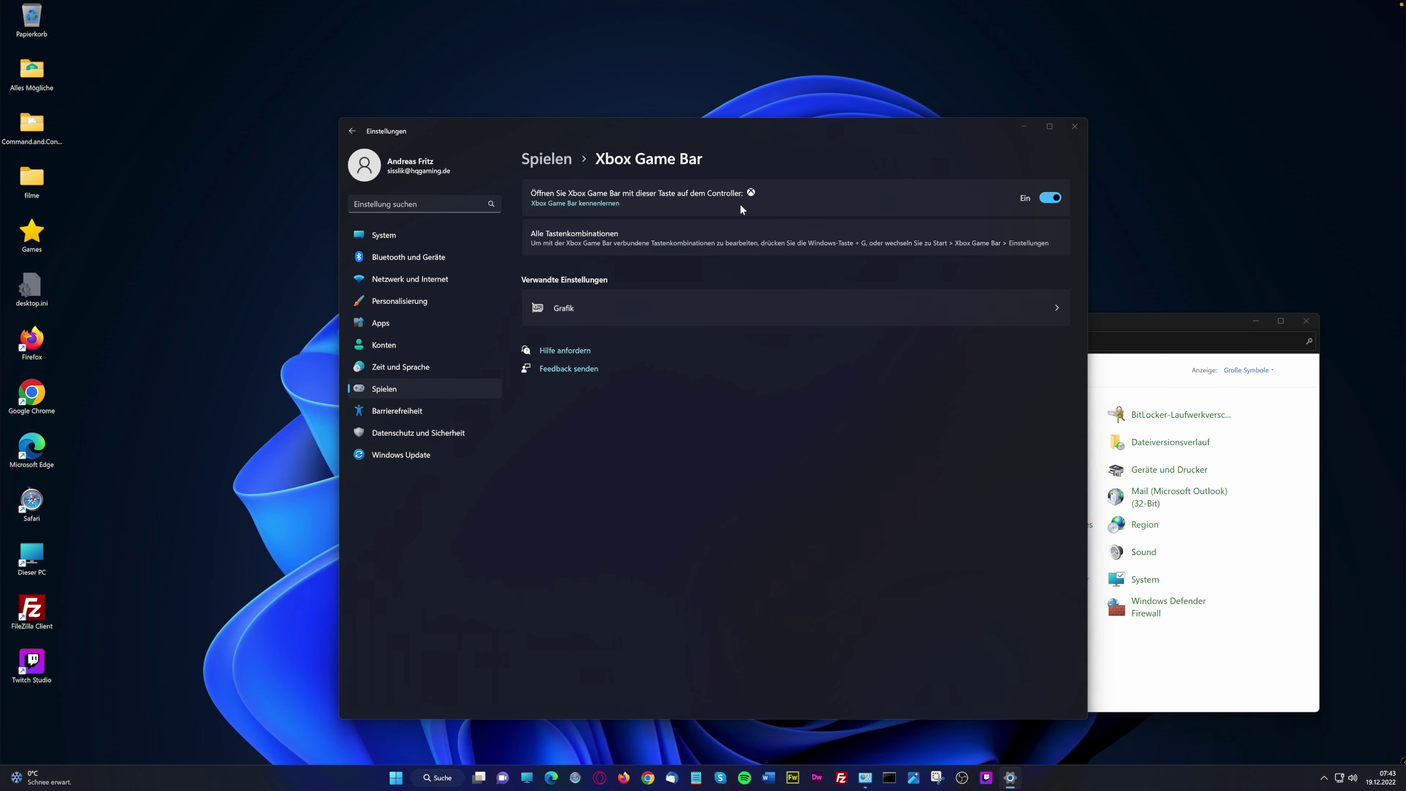
key(super+z)
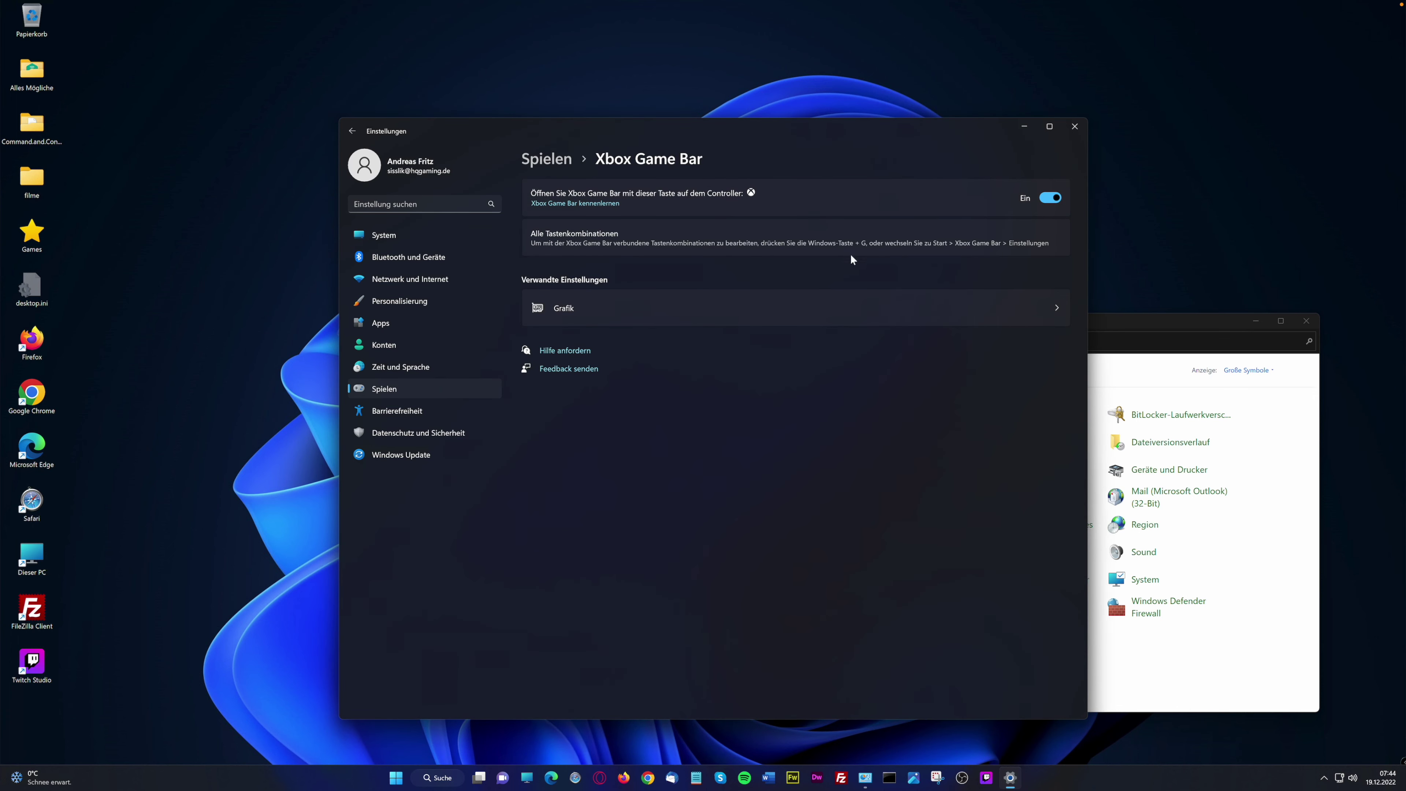
key(super+g)
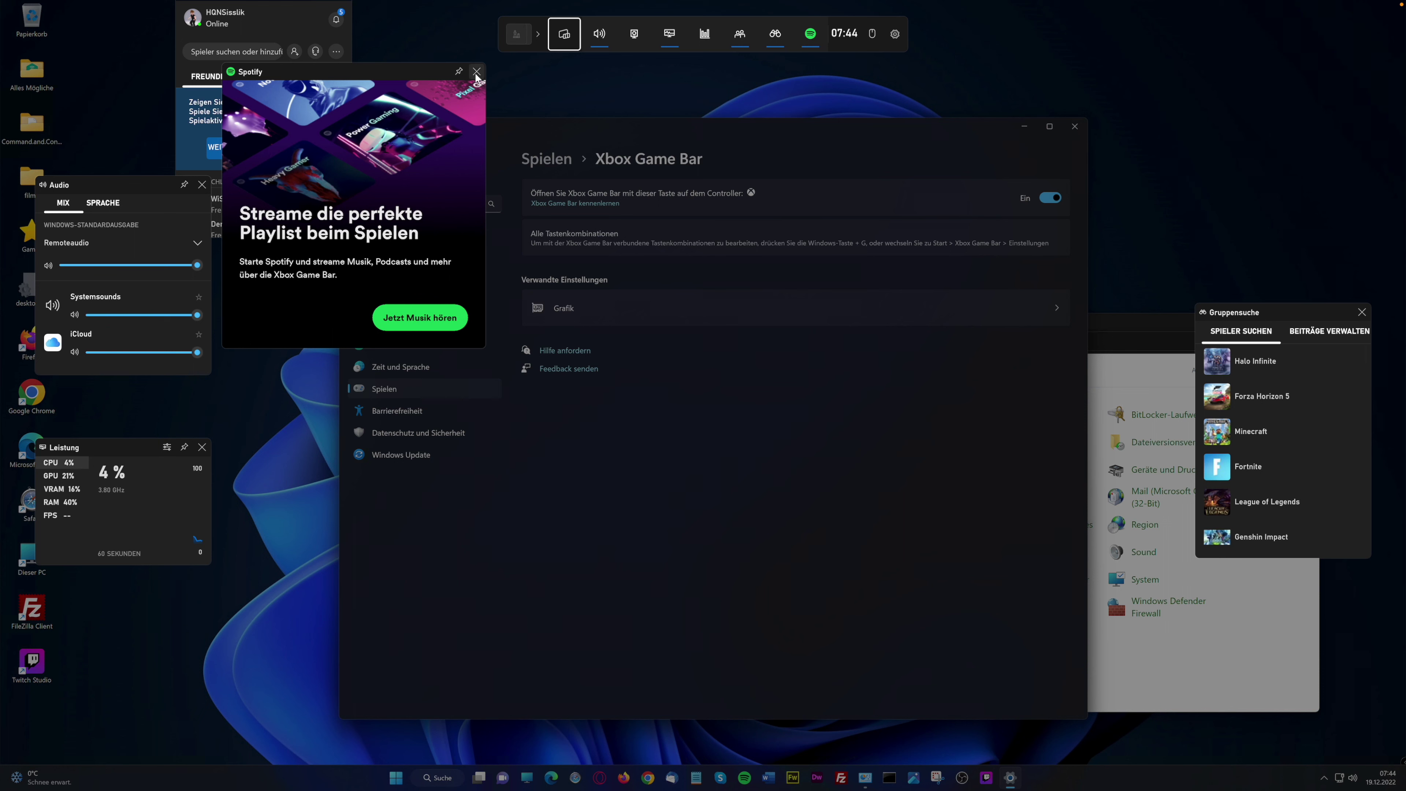
Close the Spotify widget and nudge the Audio and Leistung widgets
drag(374, 76, 677, 116)
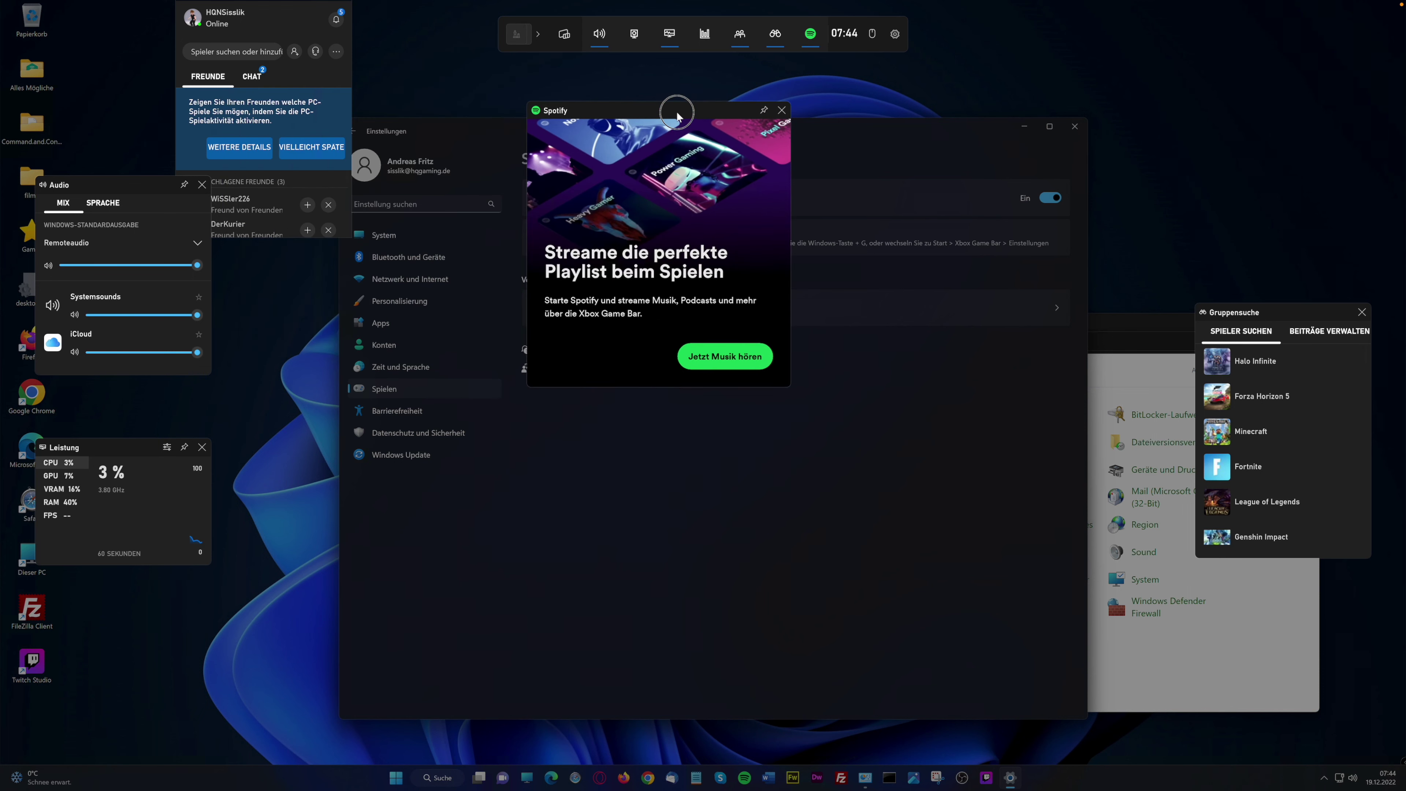
click(789, 114)
click(123, 183)
drag(123, 183, 142, 191)
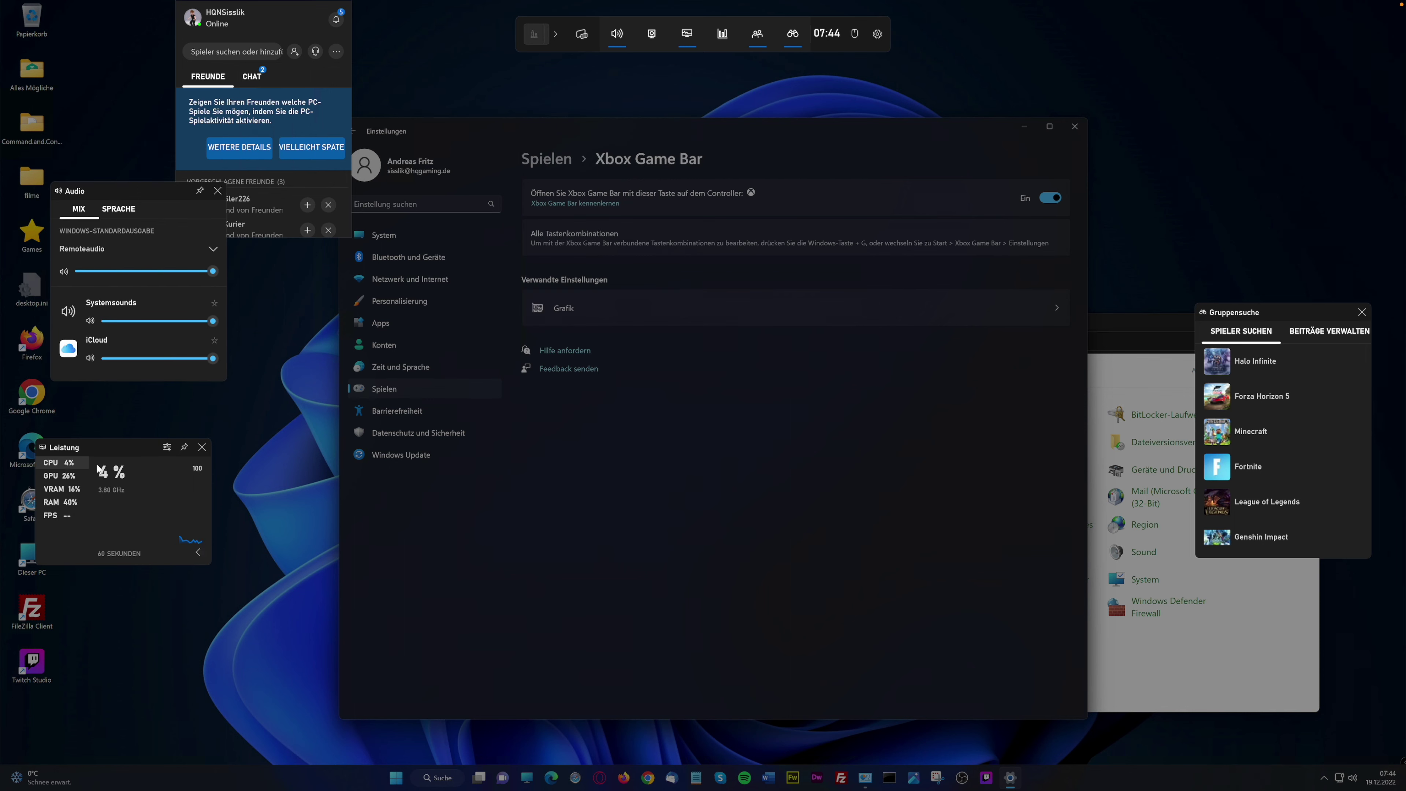
drag(109, 448, 124, 430)
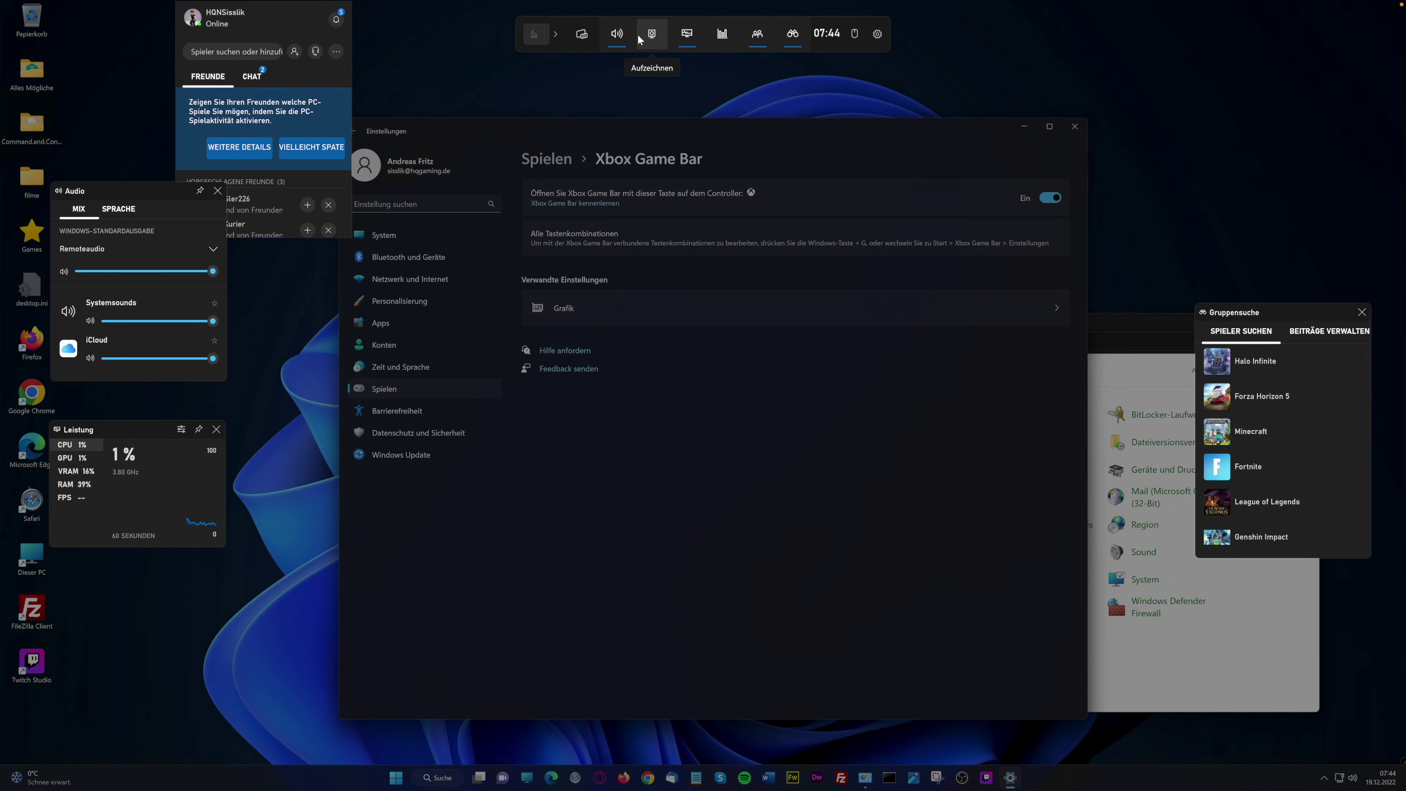
Add the Aufzeichnen and Xbox-Erfolge widgets from the Widget menu
click(582, 35)
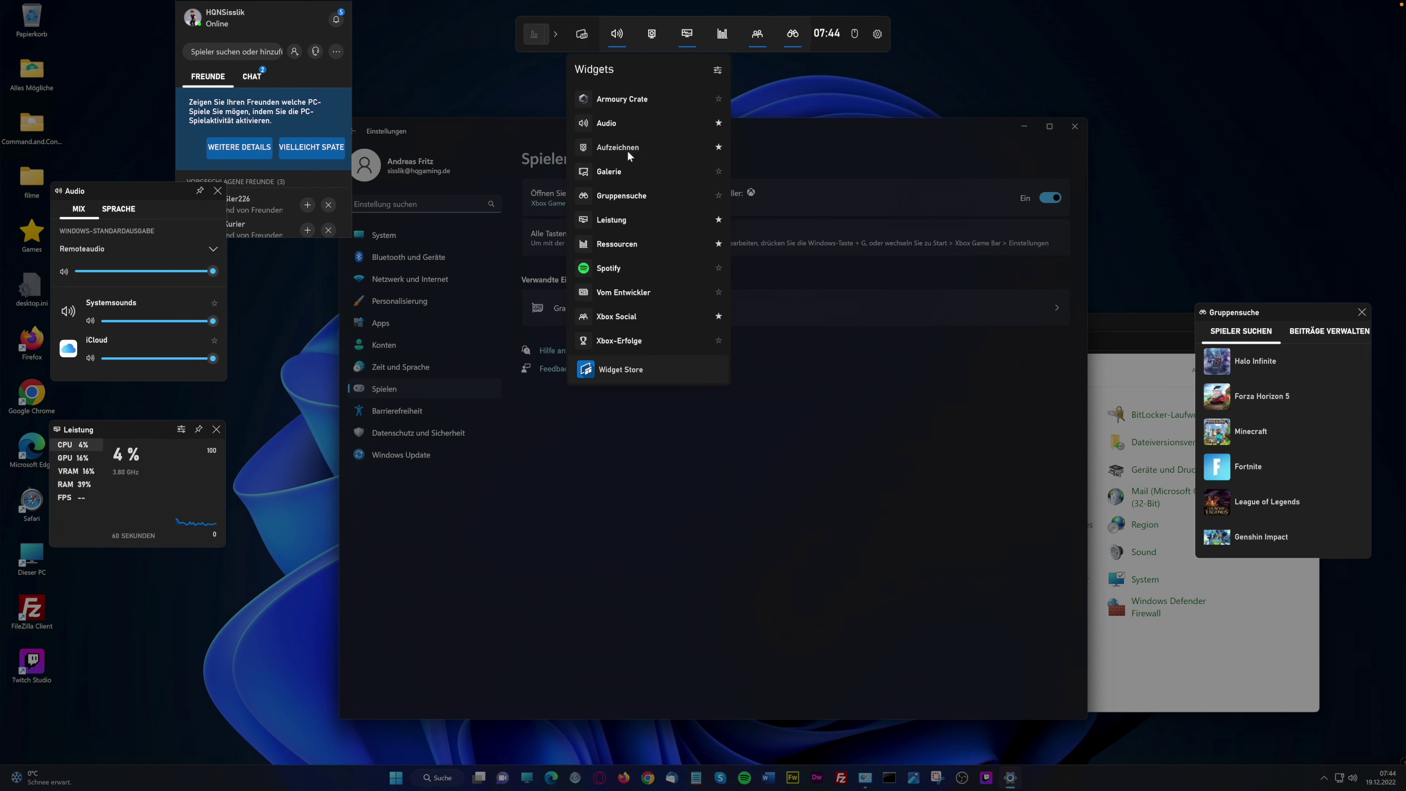
click(627, 150)
click(582, 35)
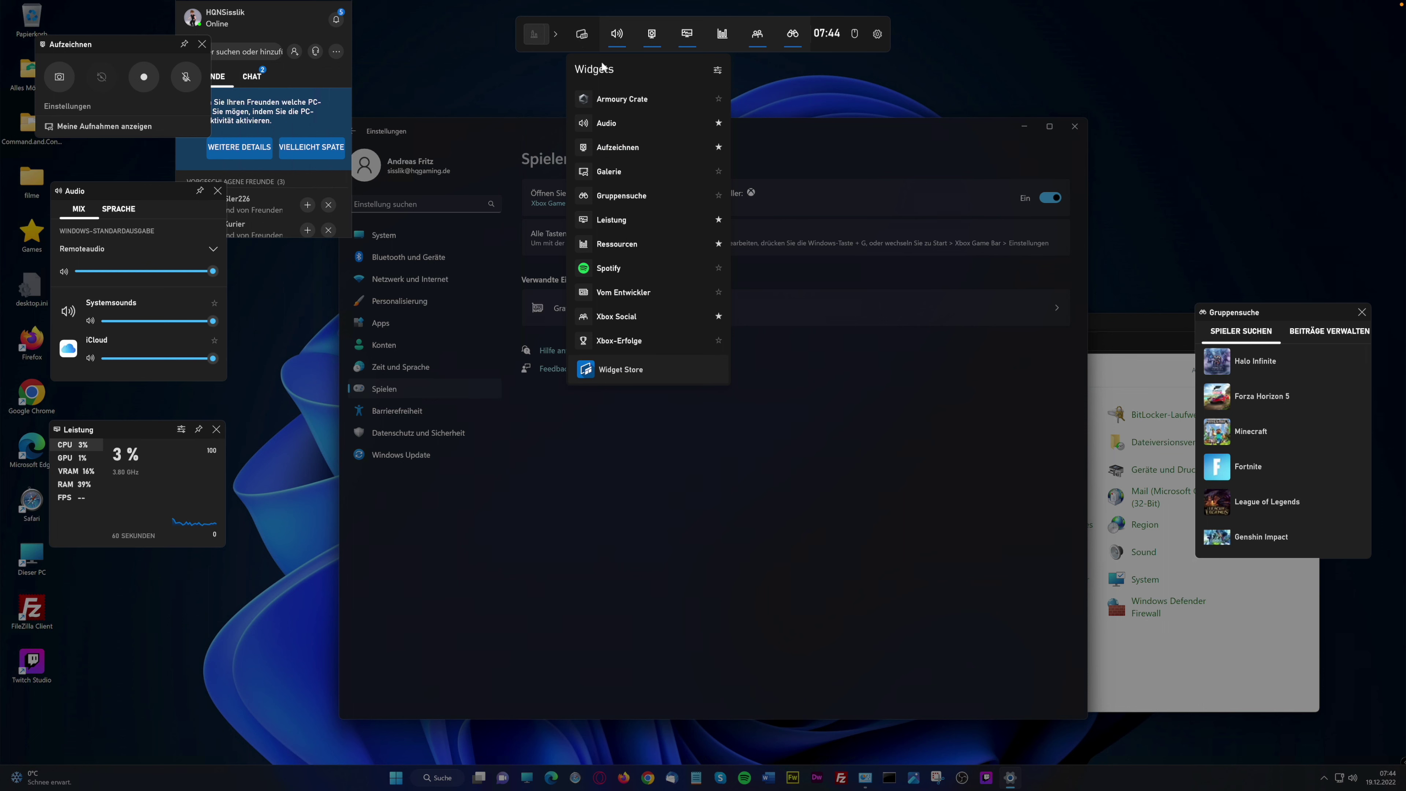
click(582, 35)
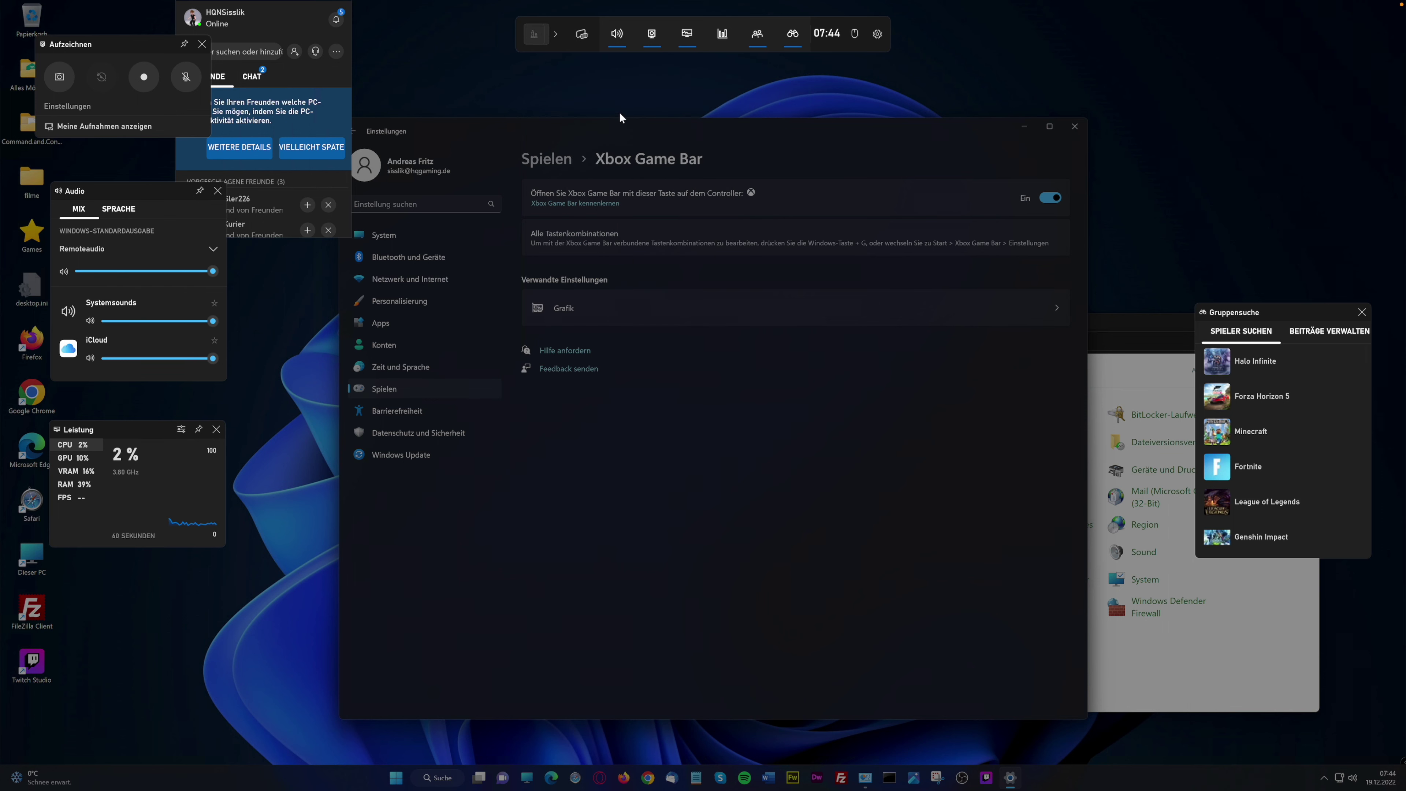
click(582, 35)
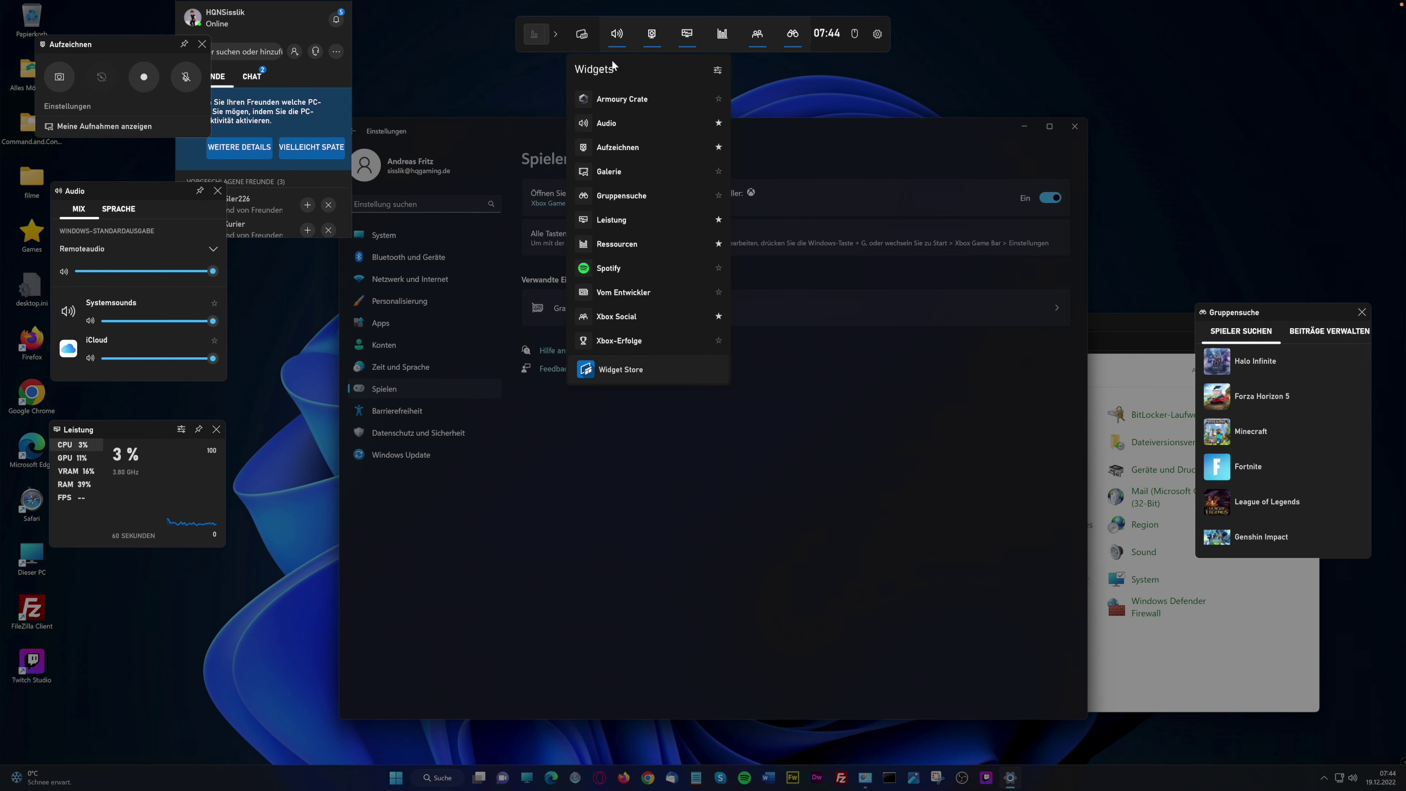
click(648, 99)
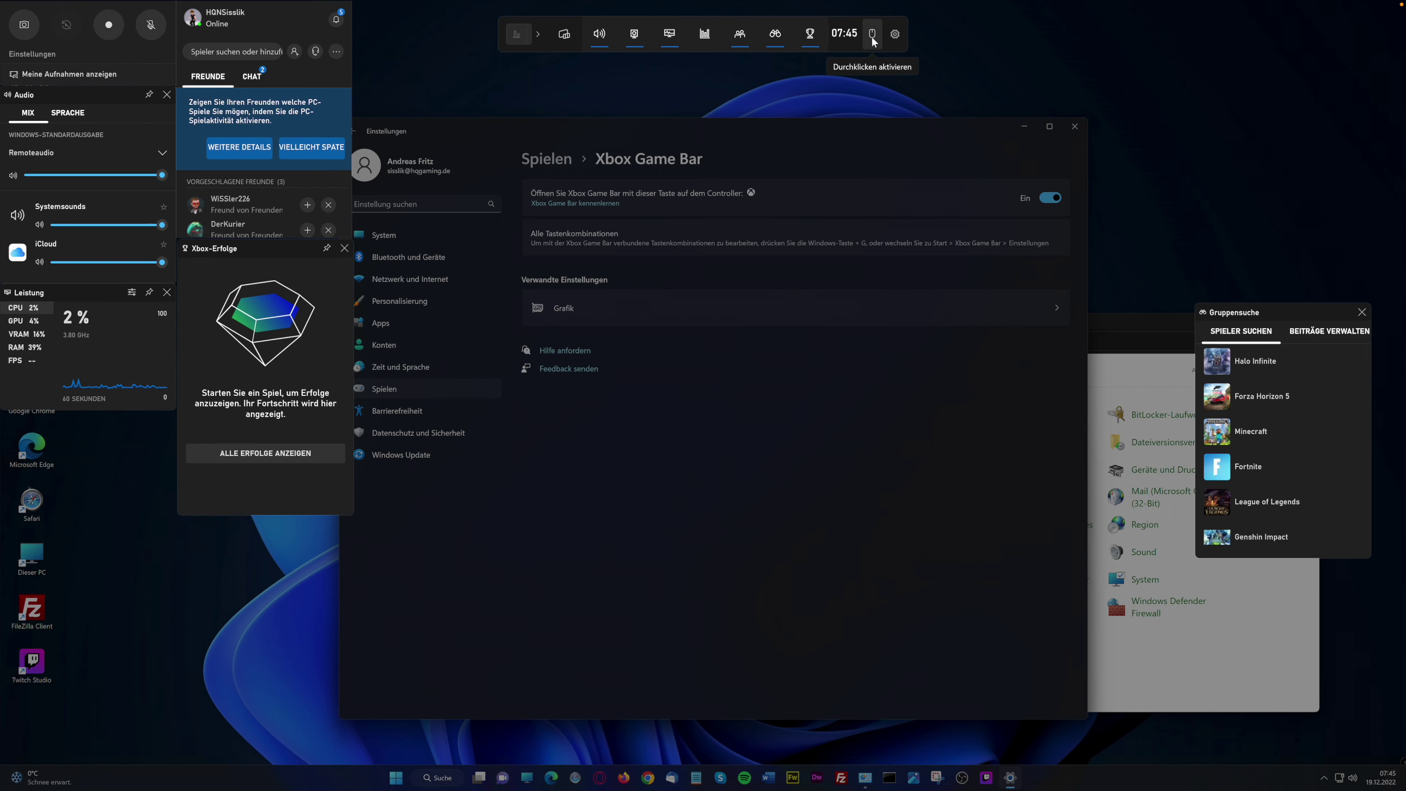
In Game Bar settings, view Verknüpfungen, Controller-Leiste, linked accounts, Widgetmenü and design pages
click(894, 34)
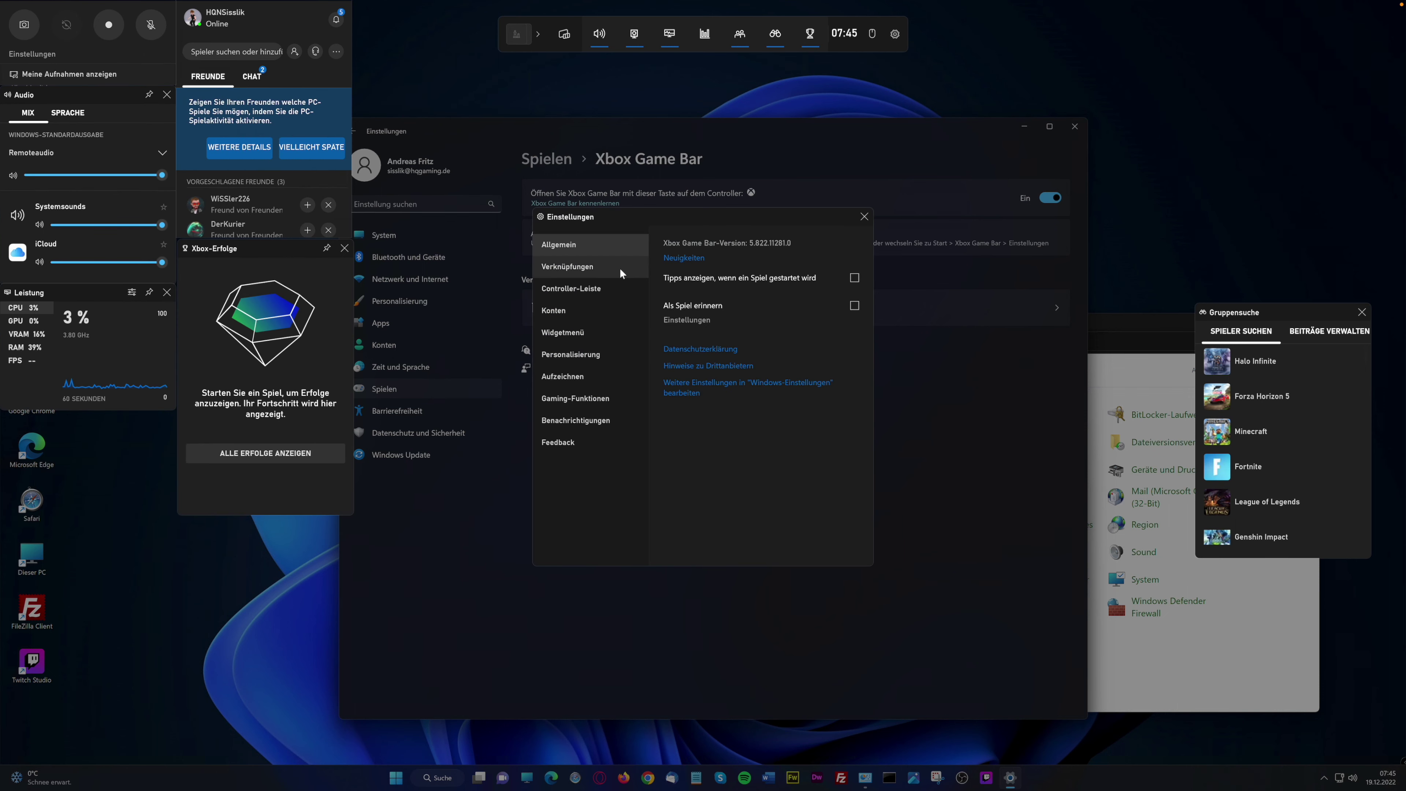
click(602, 266)
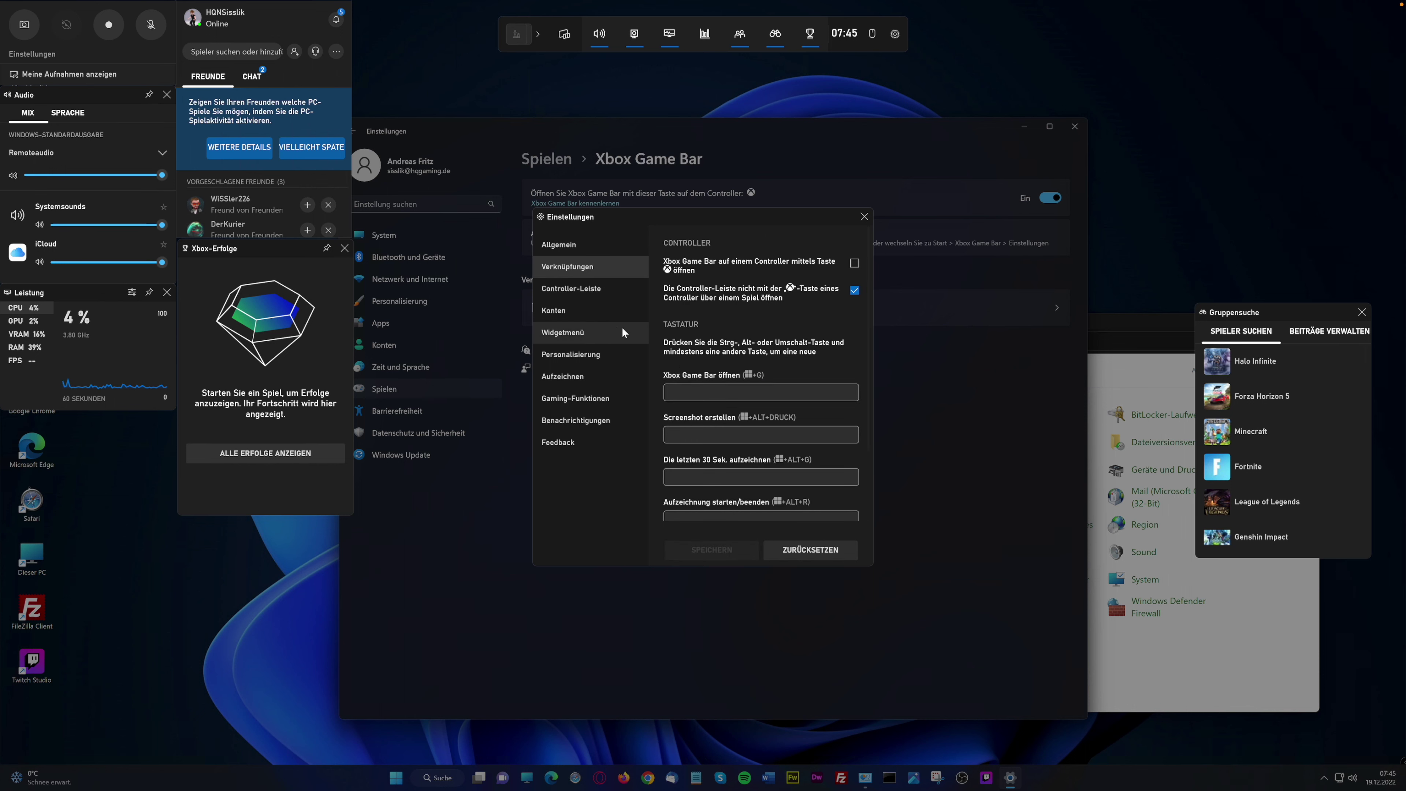
click(602, 287)
click(577, 313)
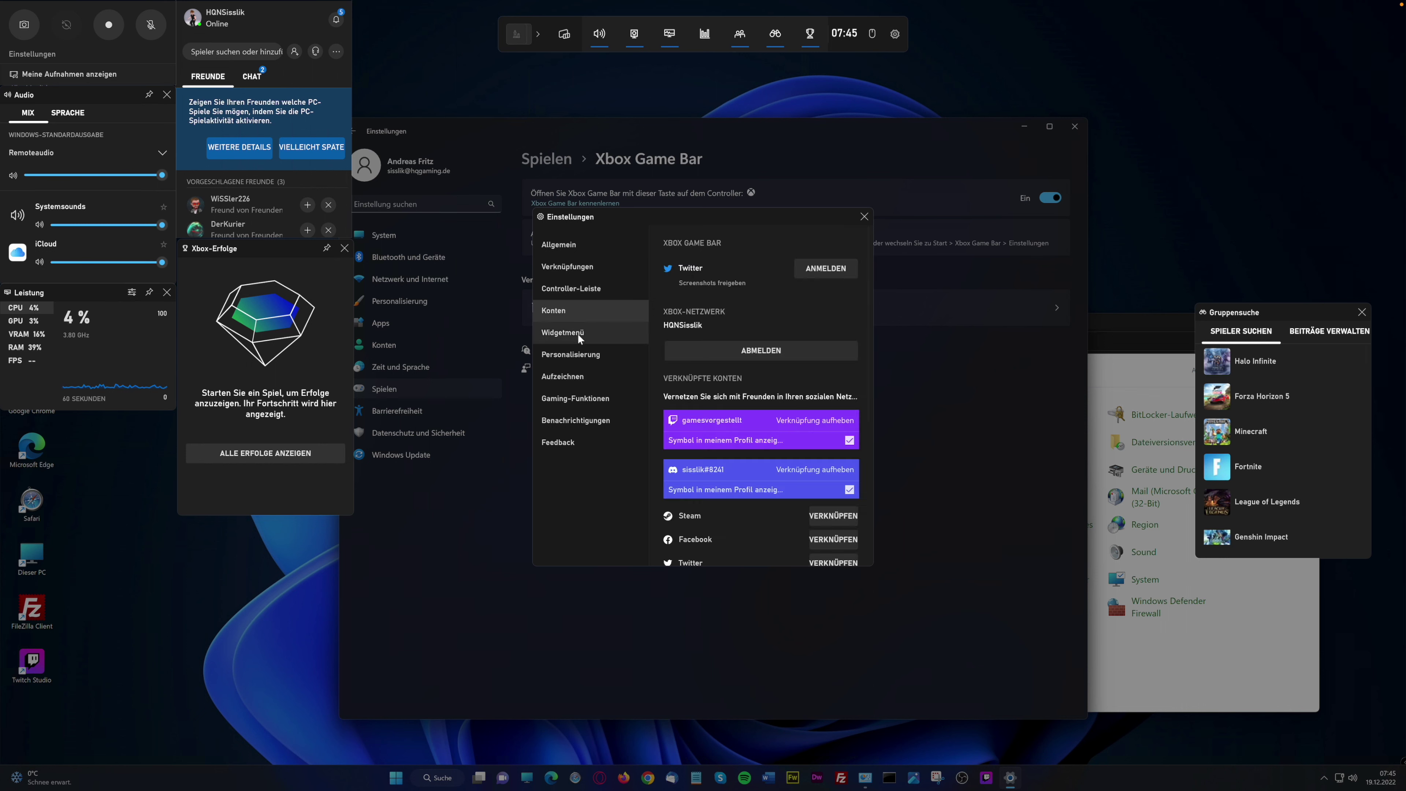
click(576, 332)
click(581, 350)
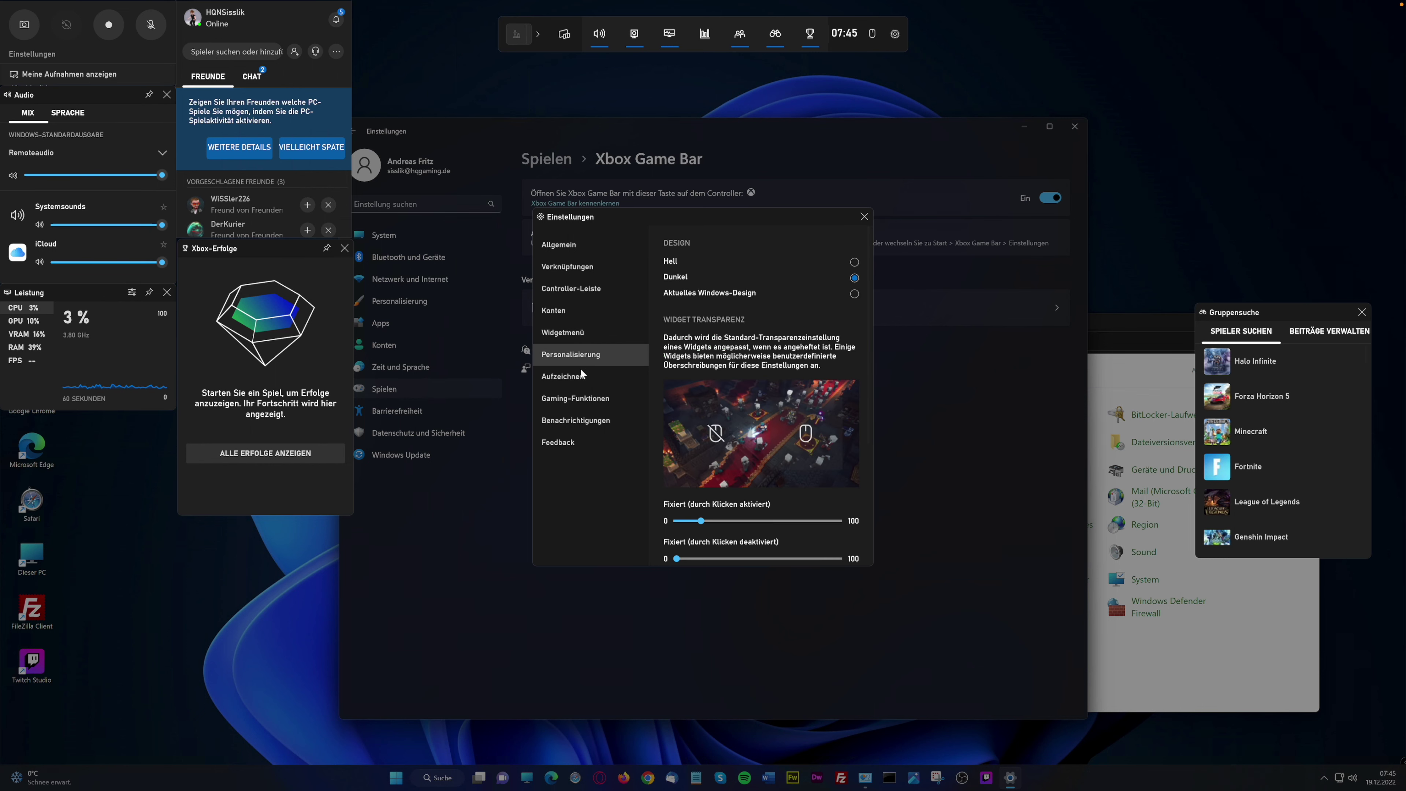
Review recording, Gaming-Funktionen, notification and Feedback pages, then close settings and the overlay
click(581, 377)
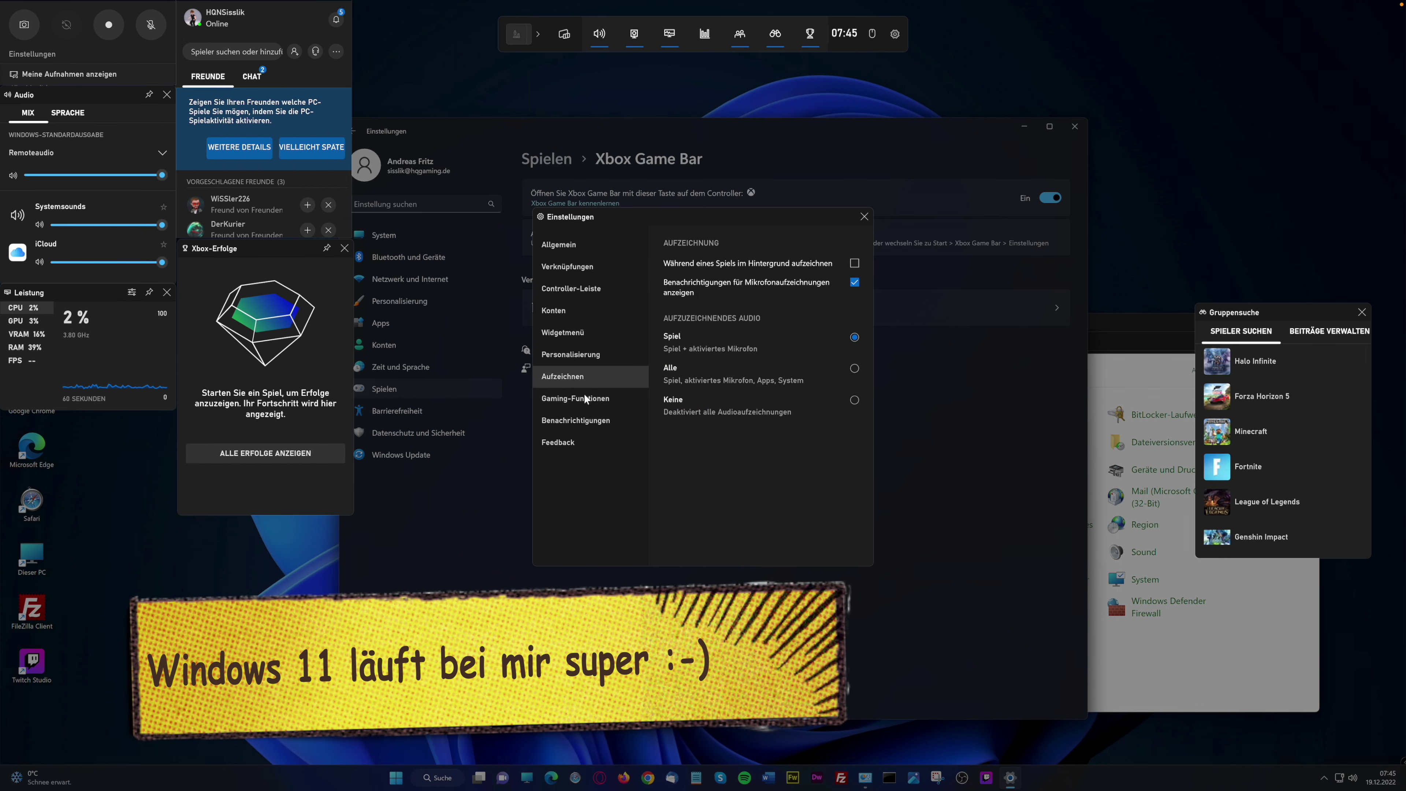
click(582, 398)
click(583, 421)
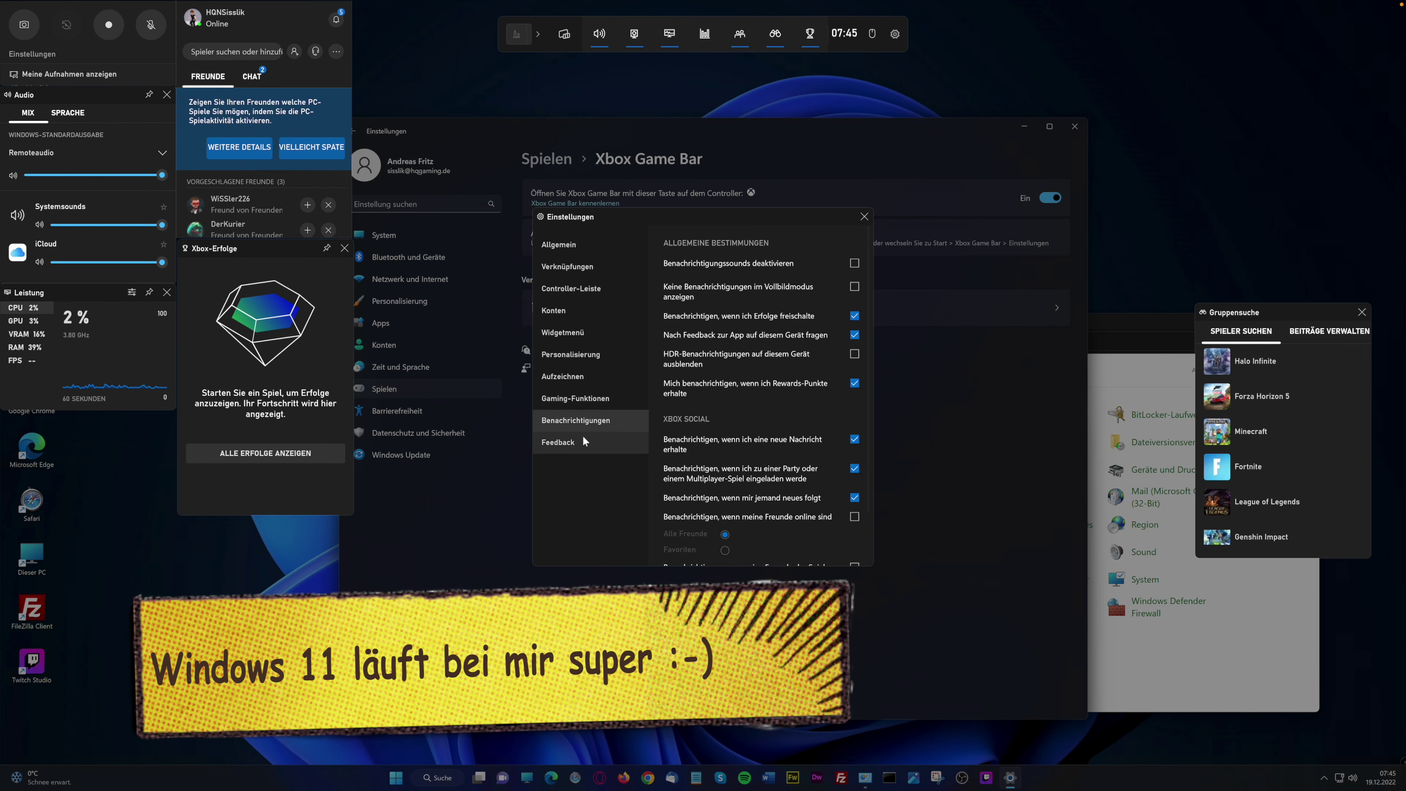
click(598, 442)
click(864, 217)
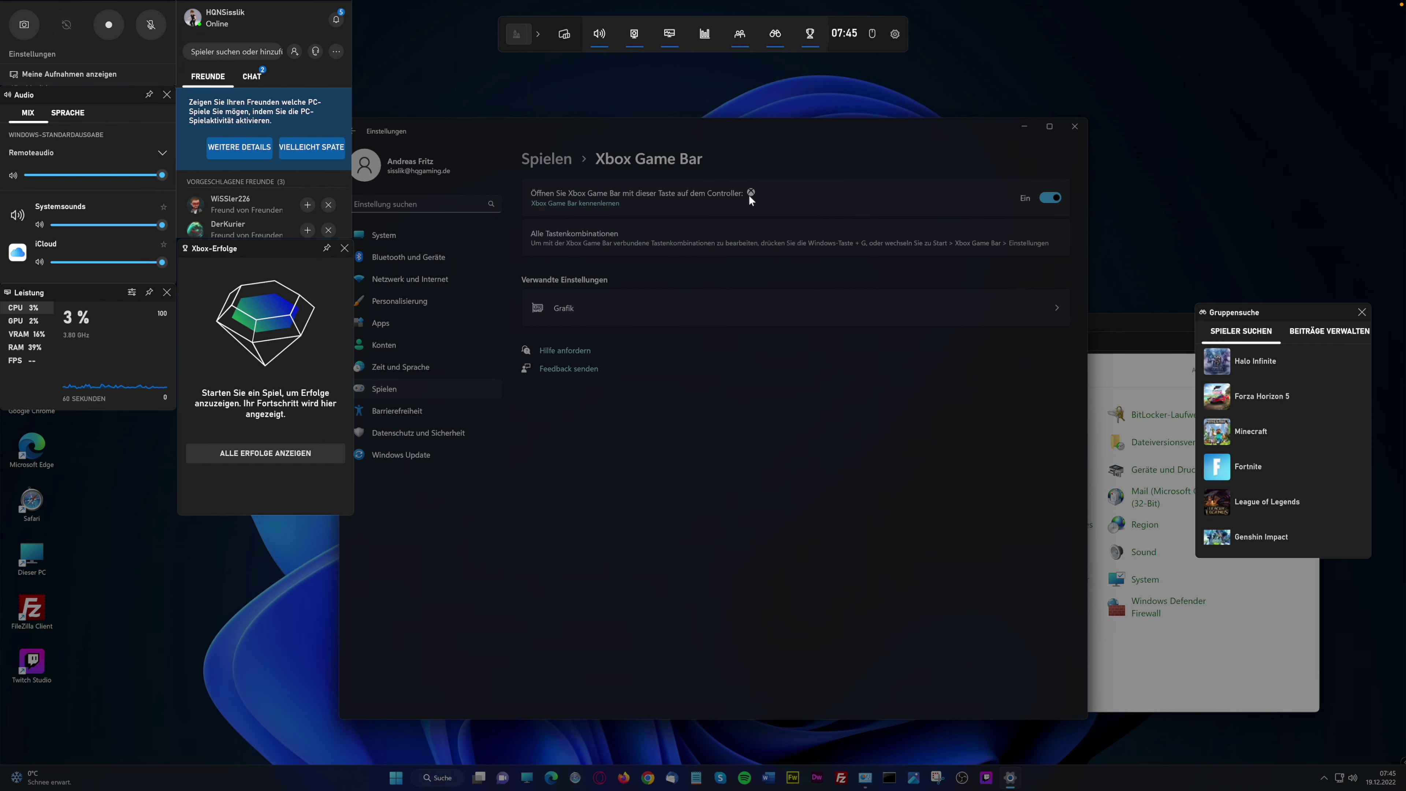
click(569, 123)
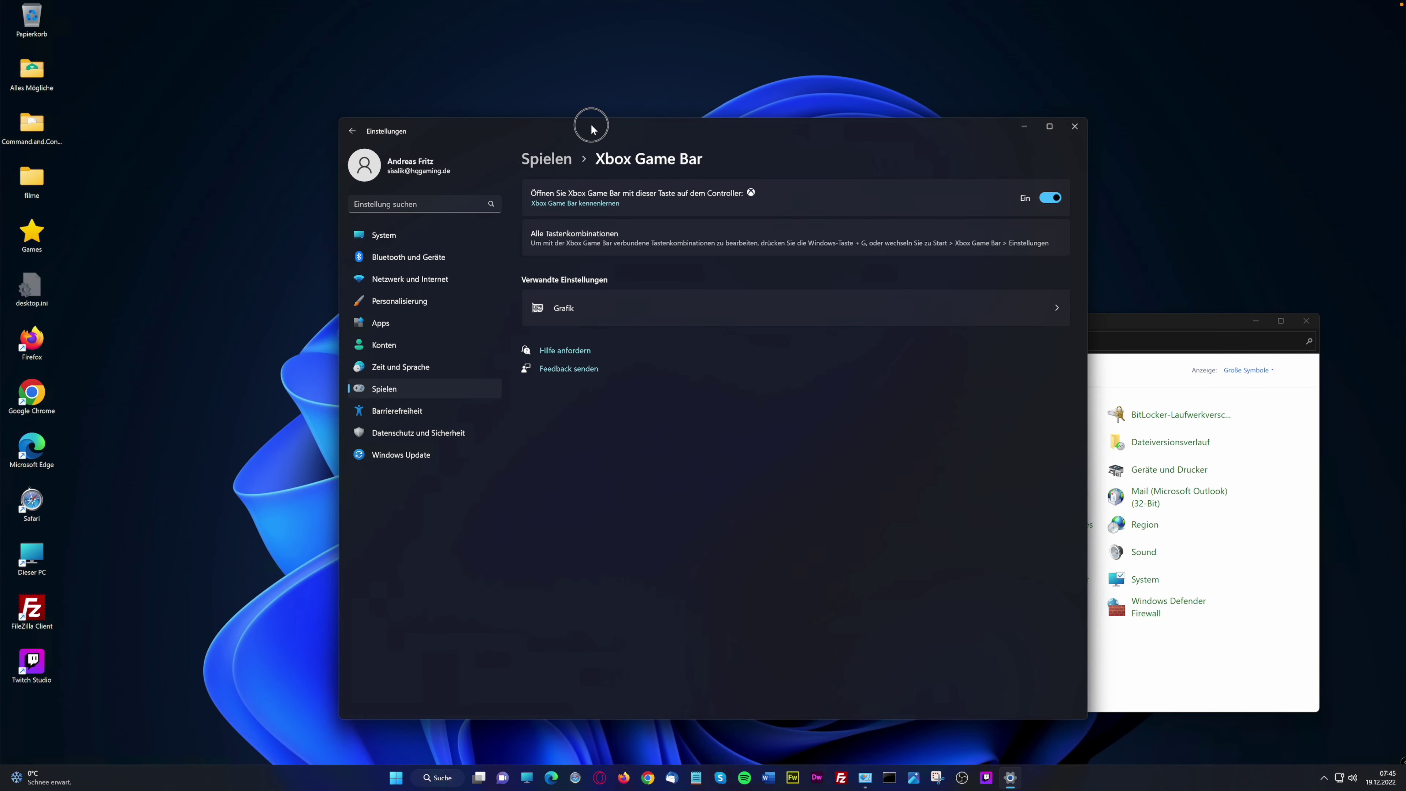
Install Ashes of the Singularity: Escalation from the Game Pass PC games to D:\XboxGames
drag(561, 127, 609, 128)
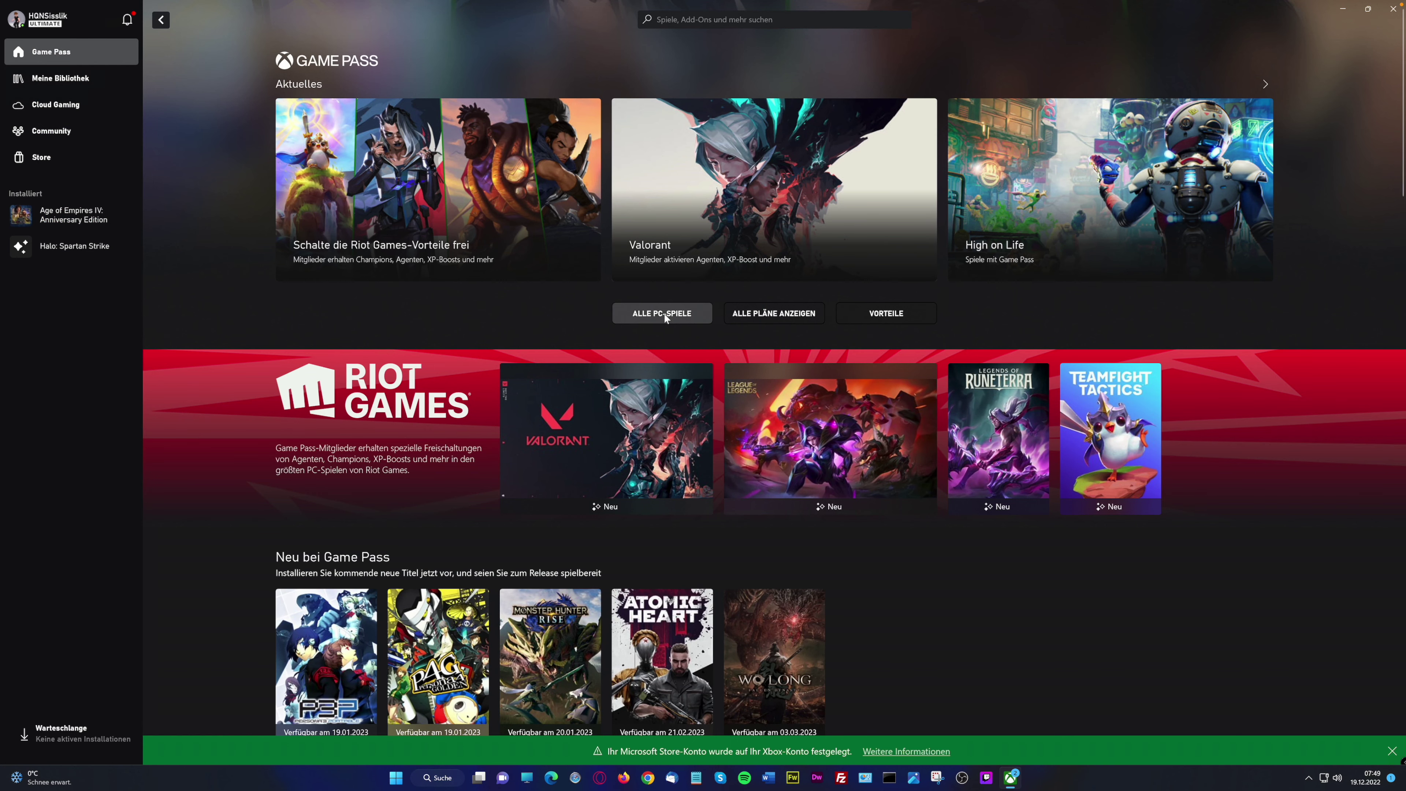
click(664, 314)
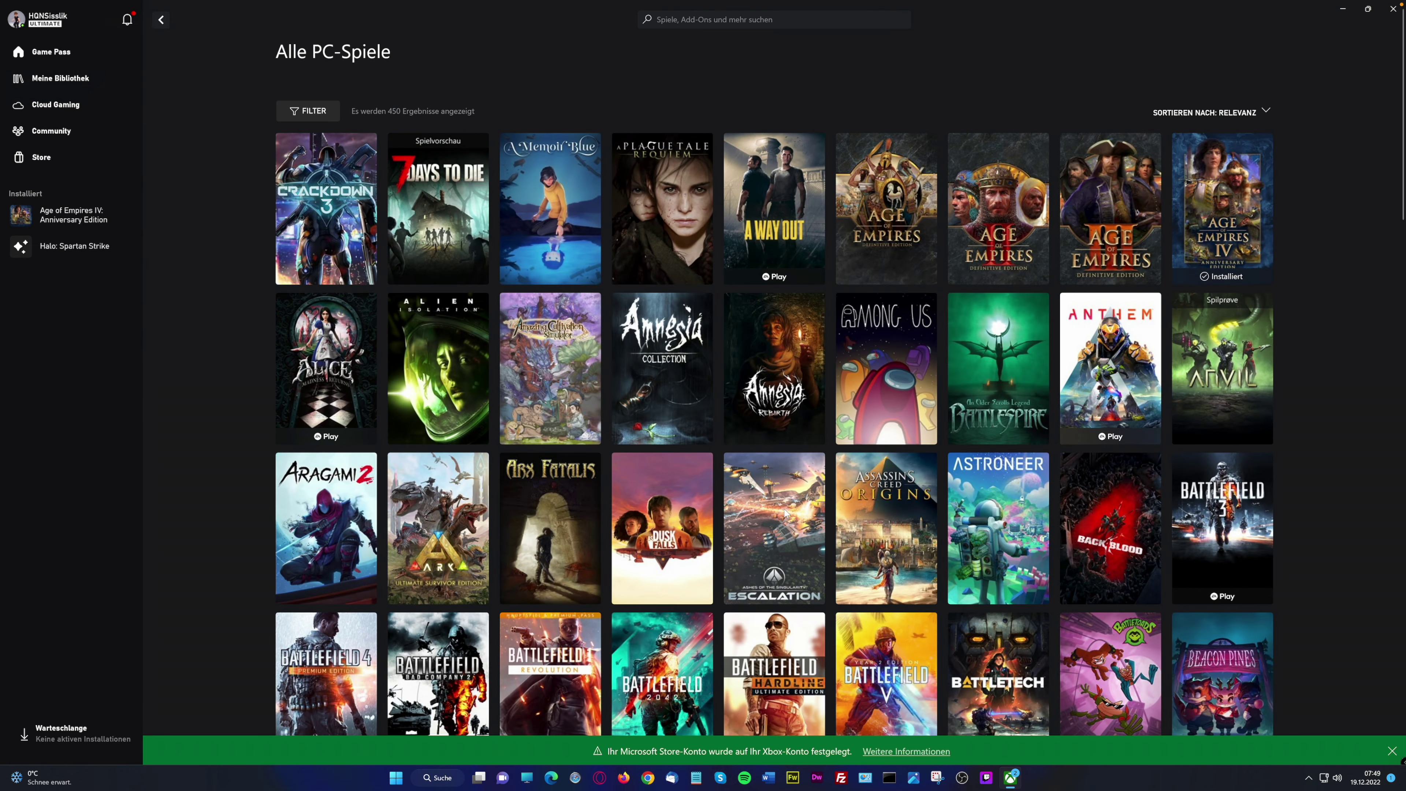
click(769, 514)
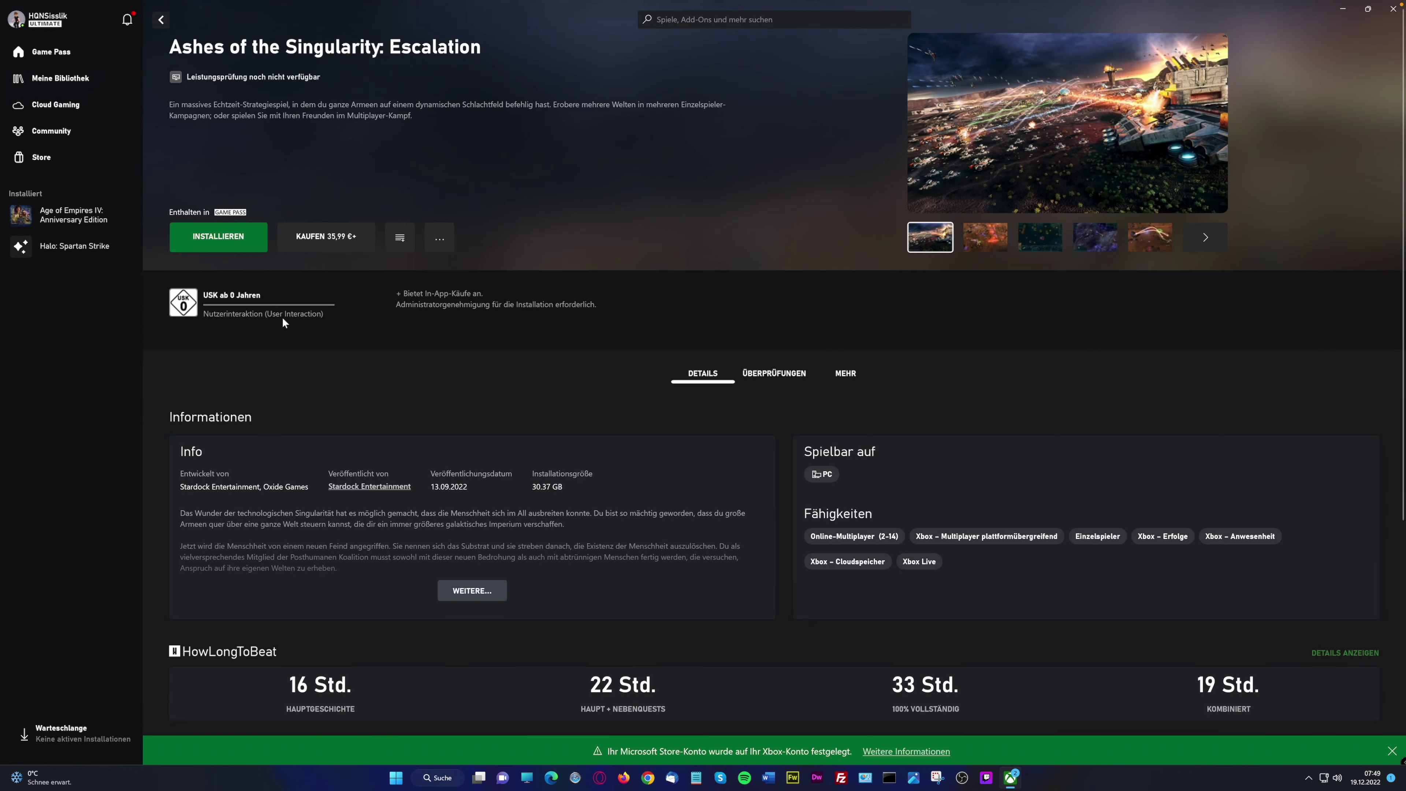
click(225, 240)
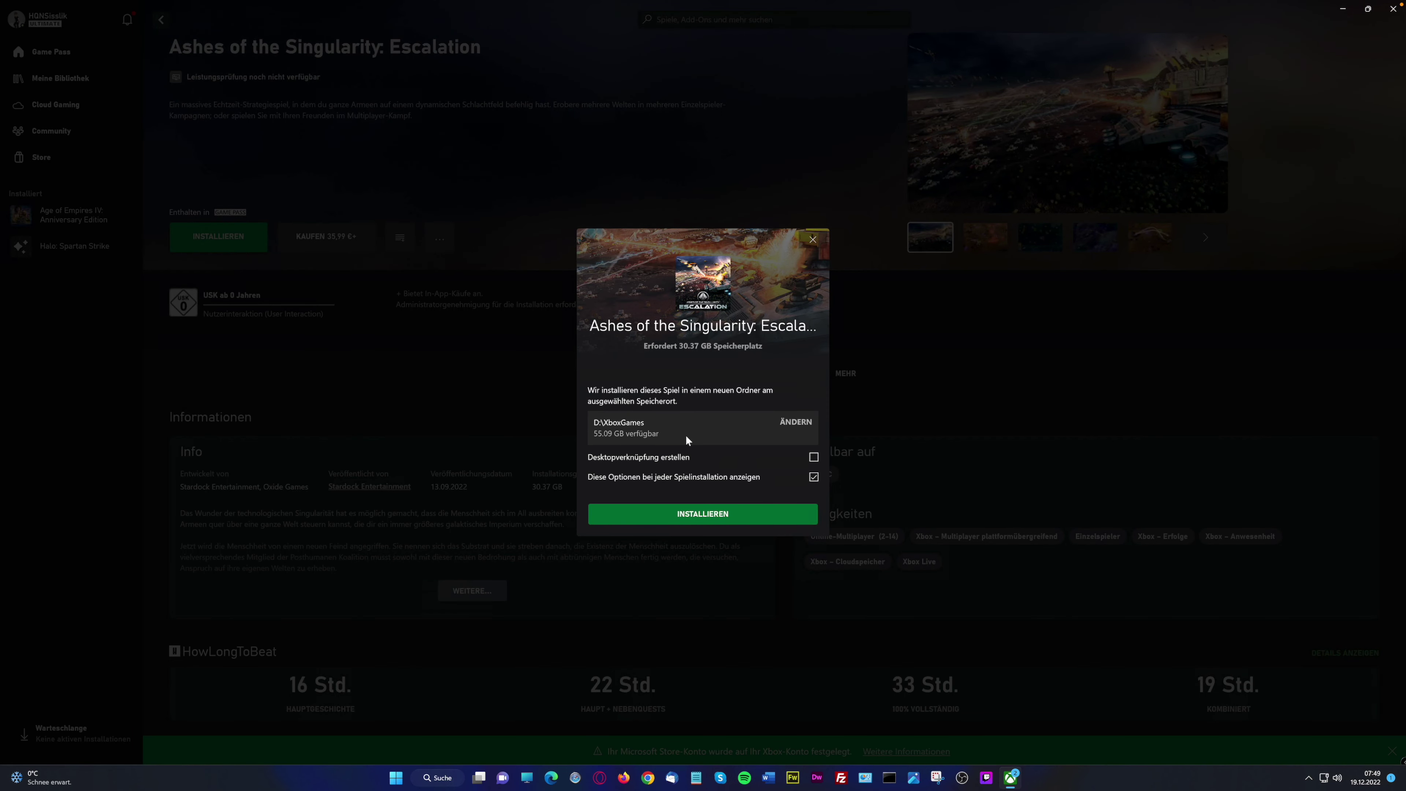
click(709, 516)
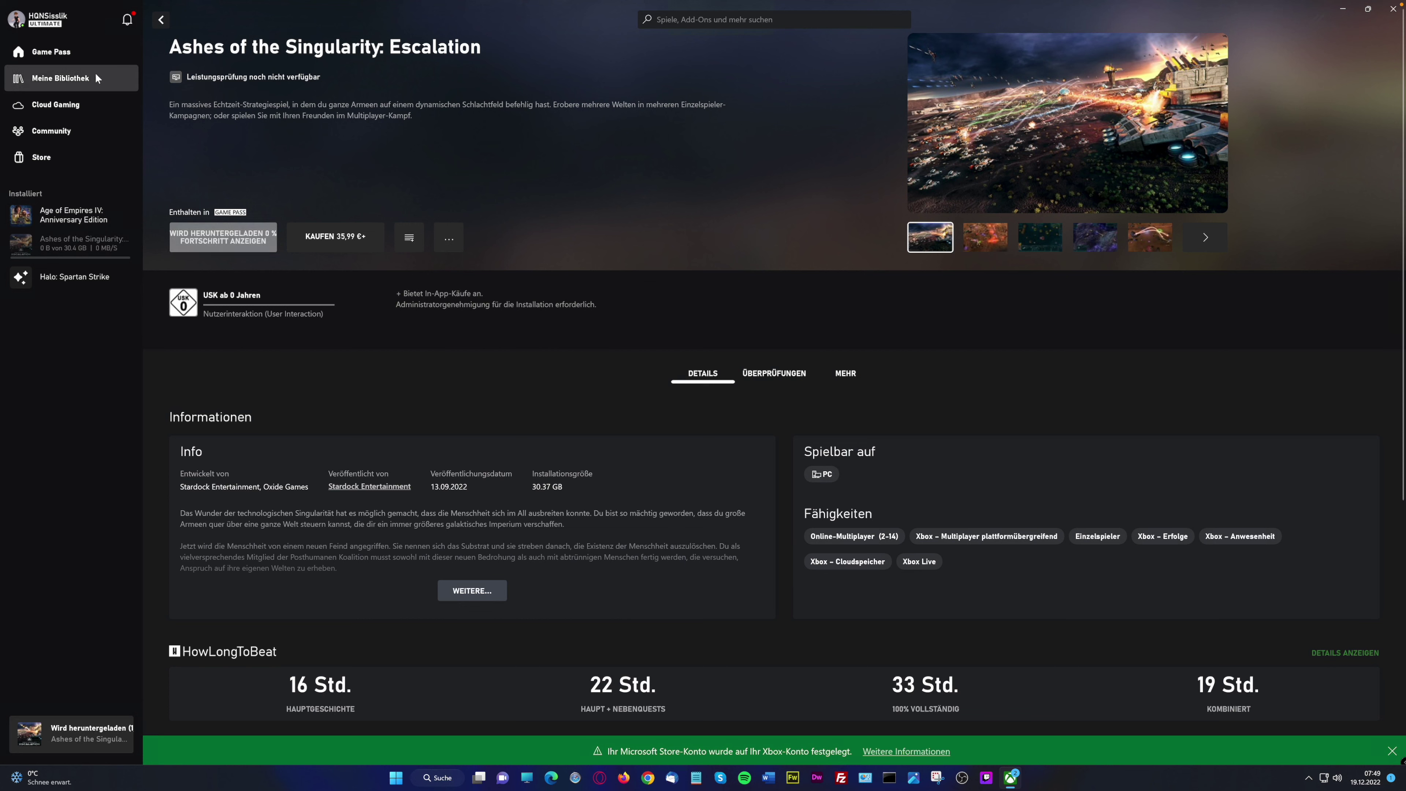
Show Alle PC-Spiele and scroll through the game grid
click(821, 473)
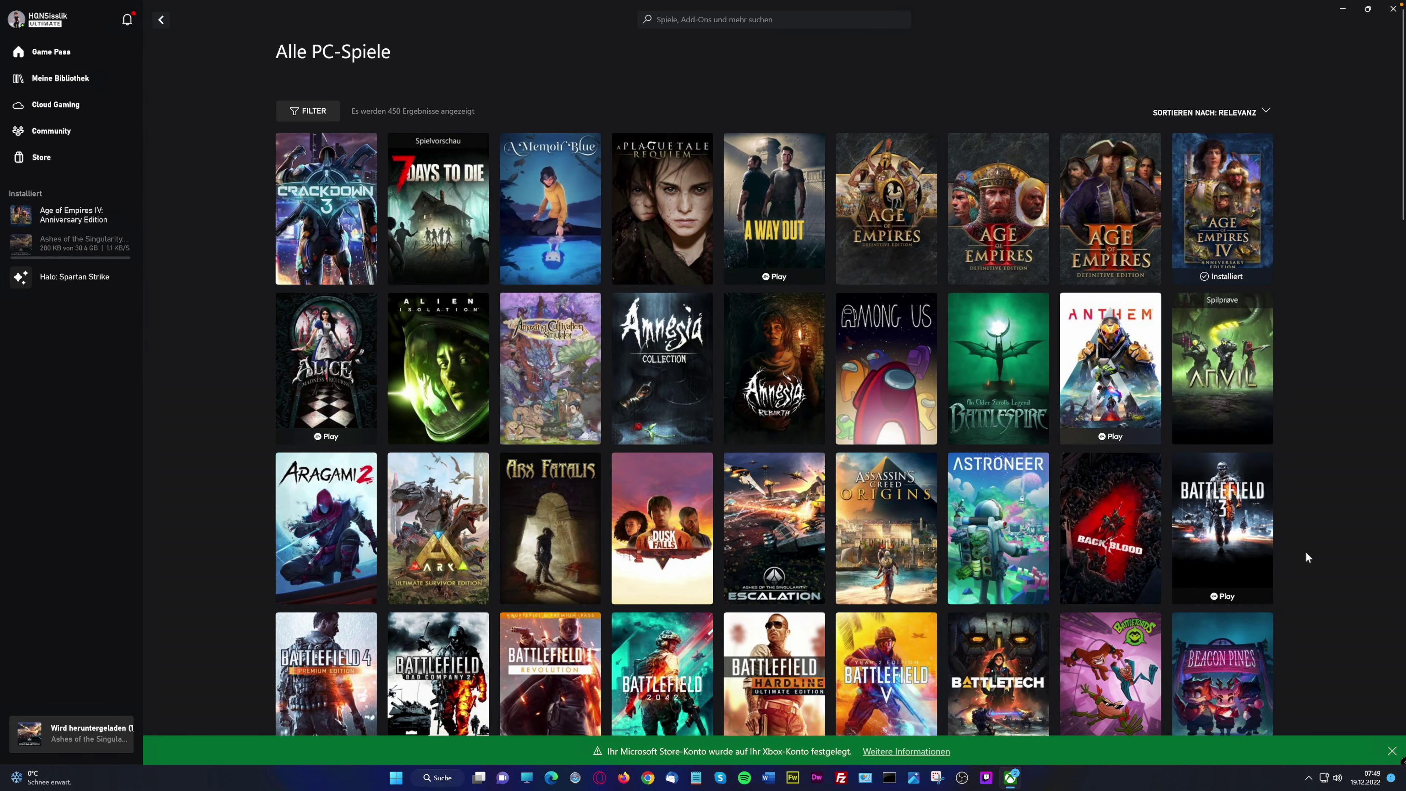
scroll(1304, 552, down, 5)
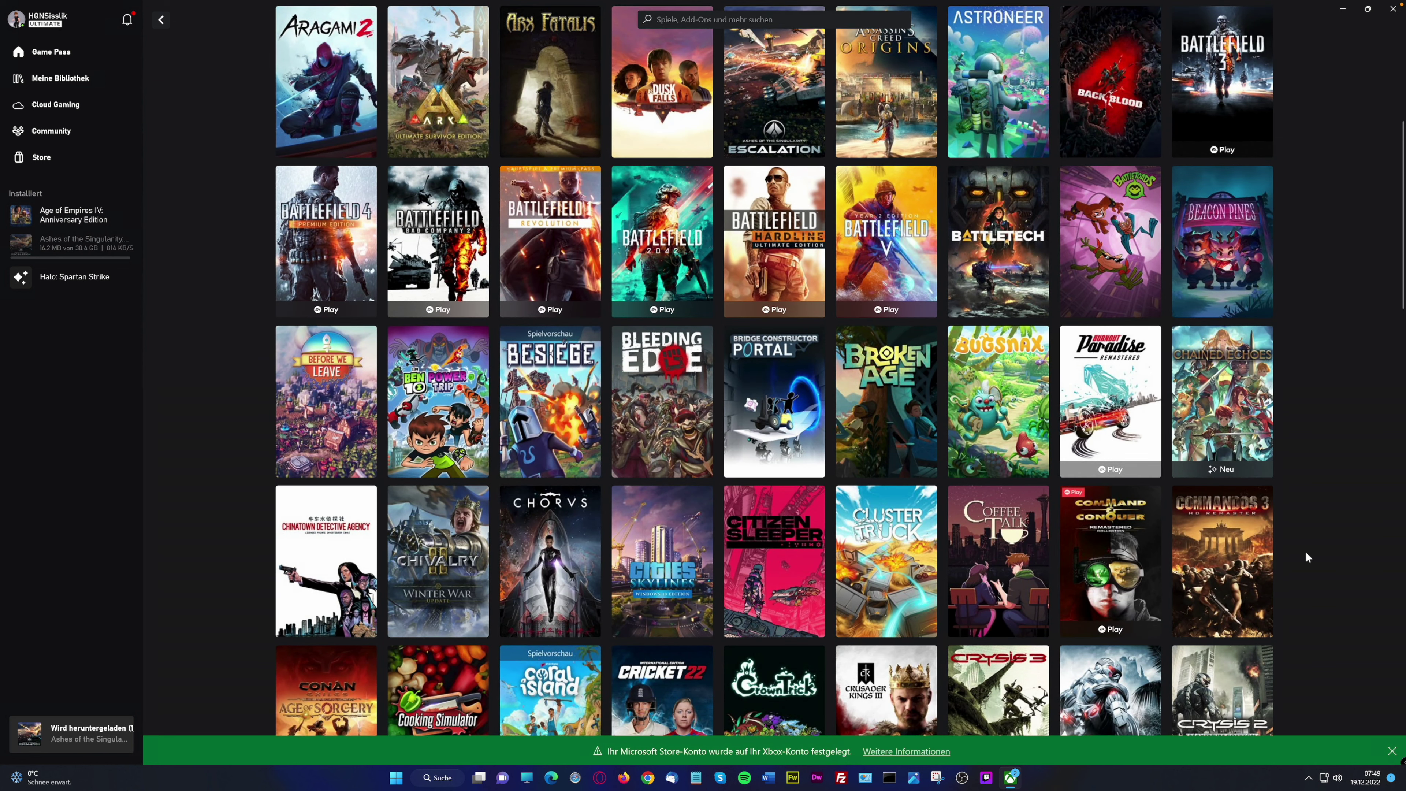
scroll(1306, 554, down, 1)
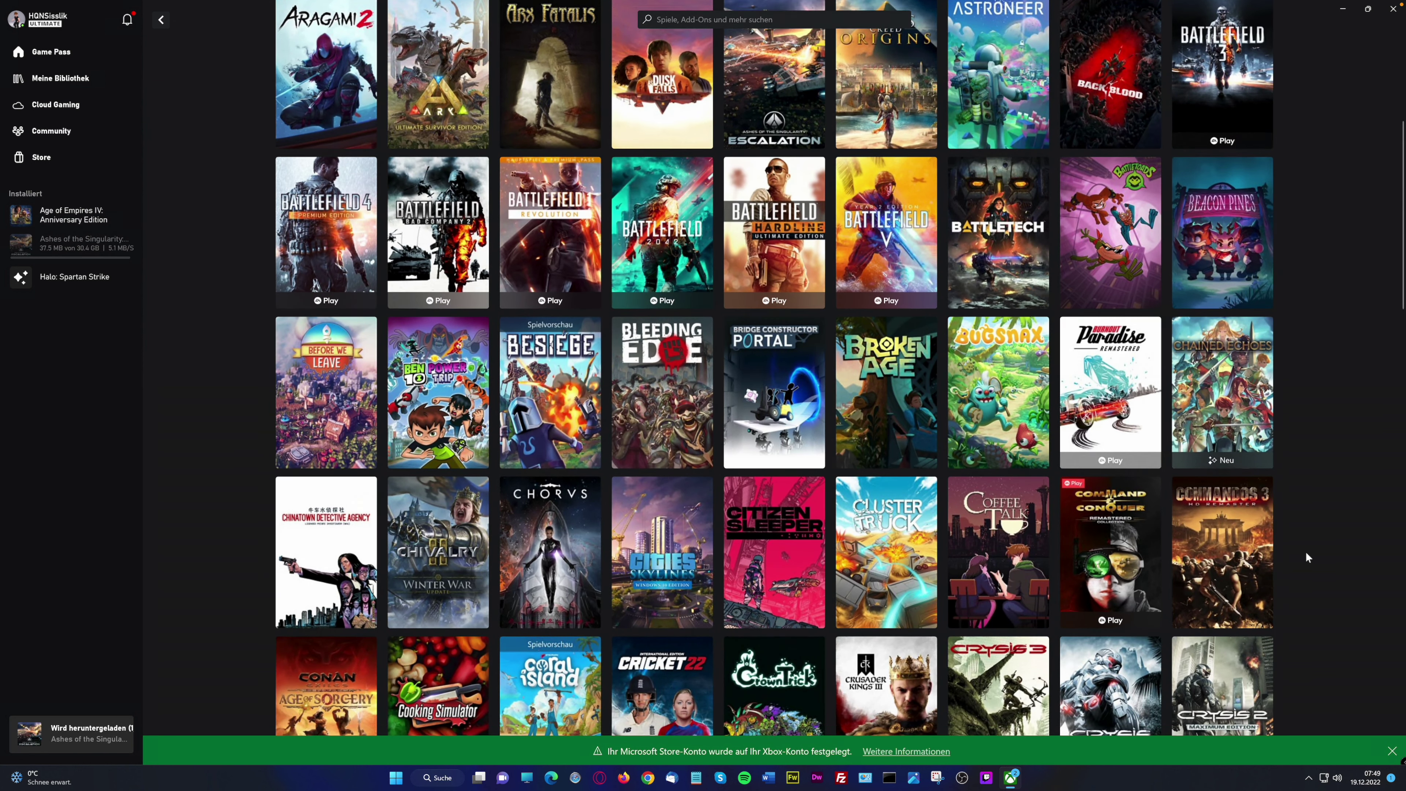
scroll(1304, 552, down, 2)
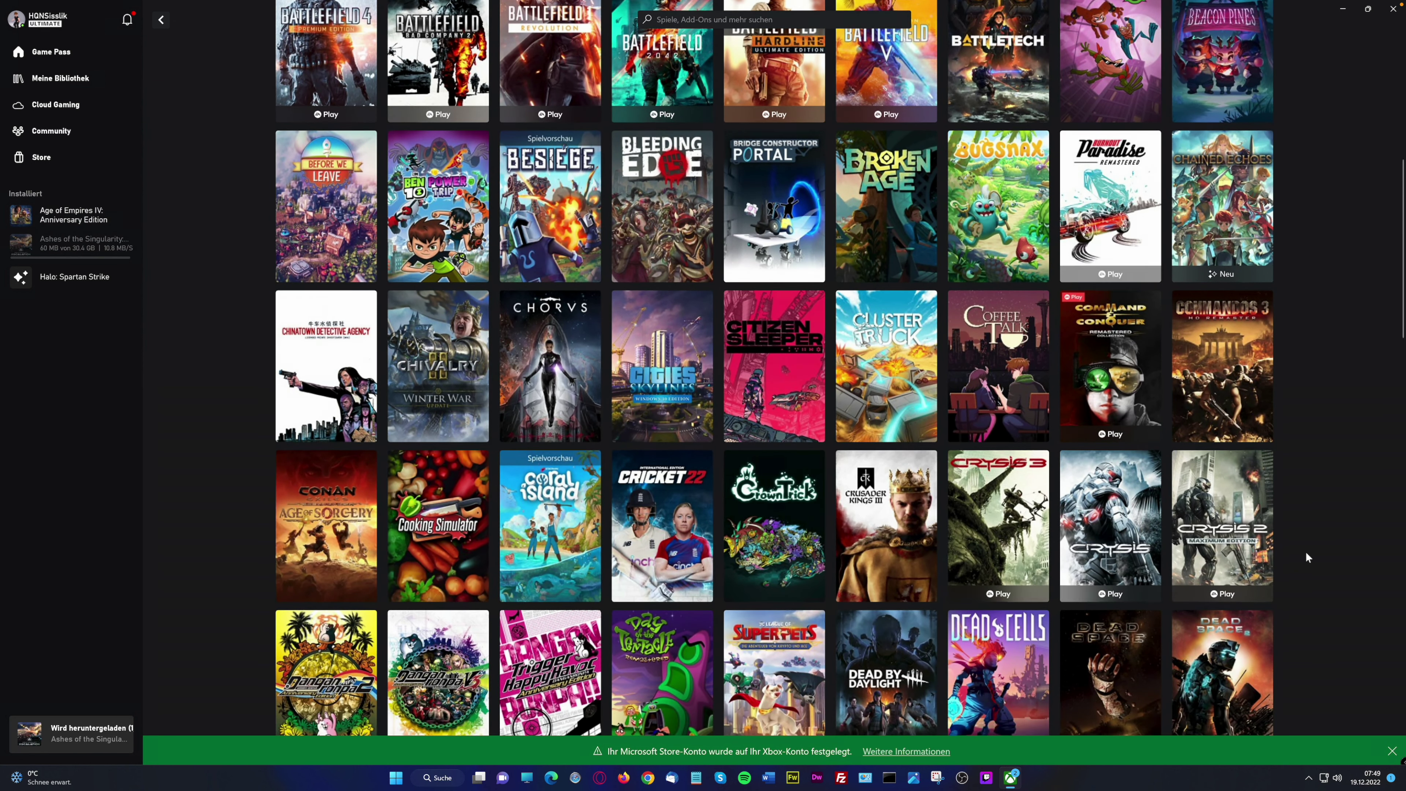
scroll(1304, 552, down, 8)
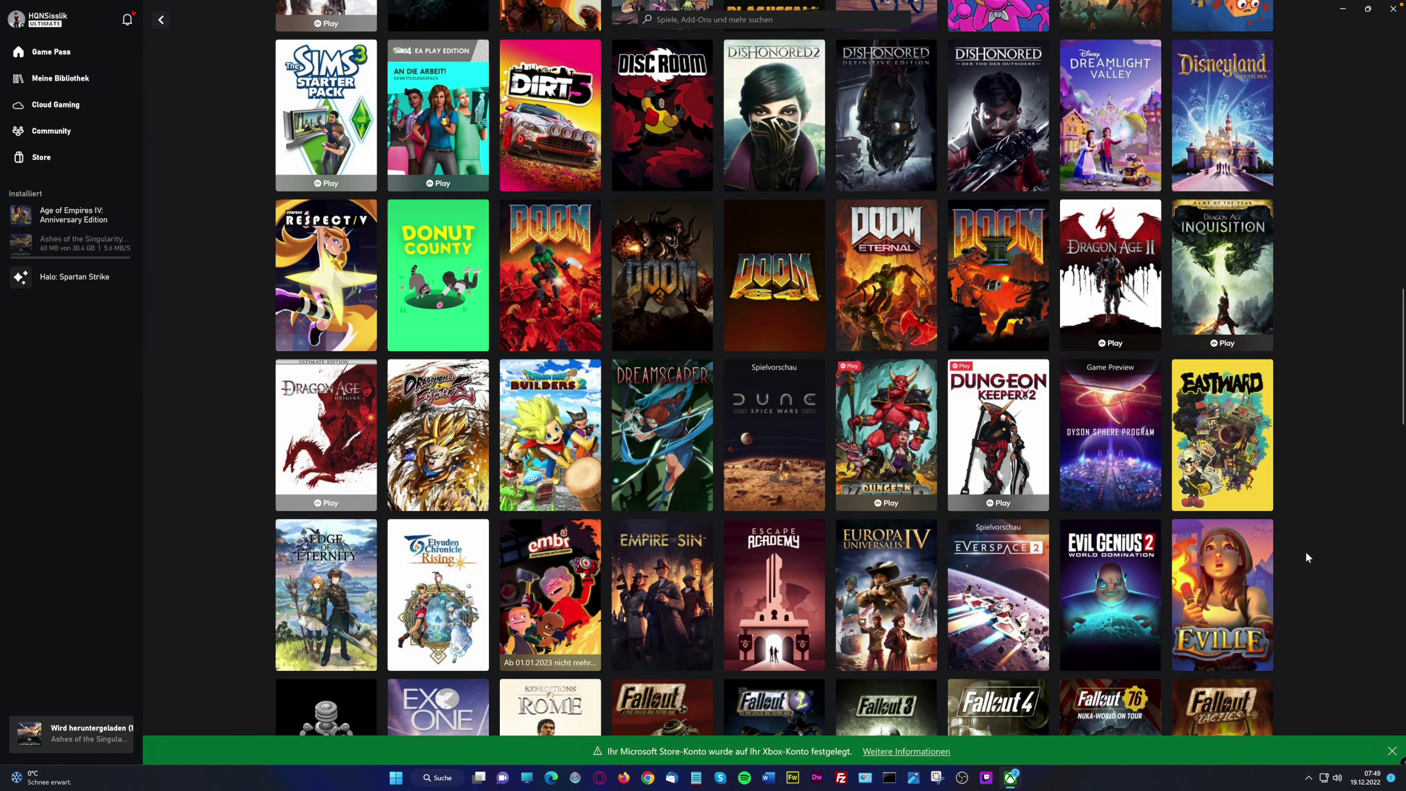
scroll(1305, 551, down, 5)
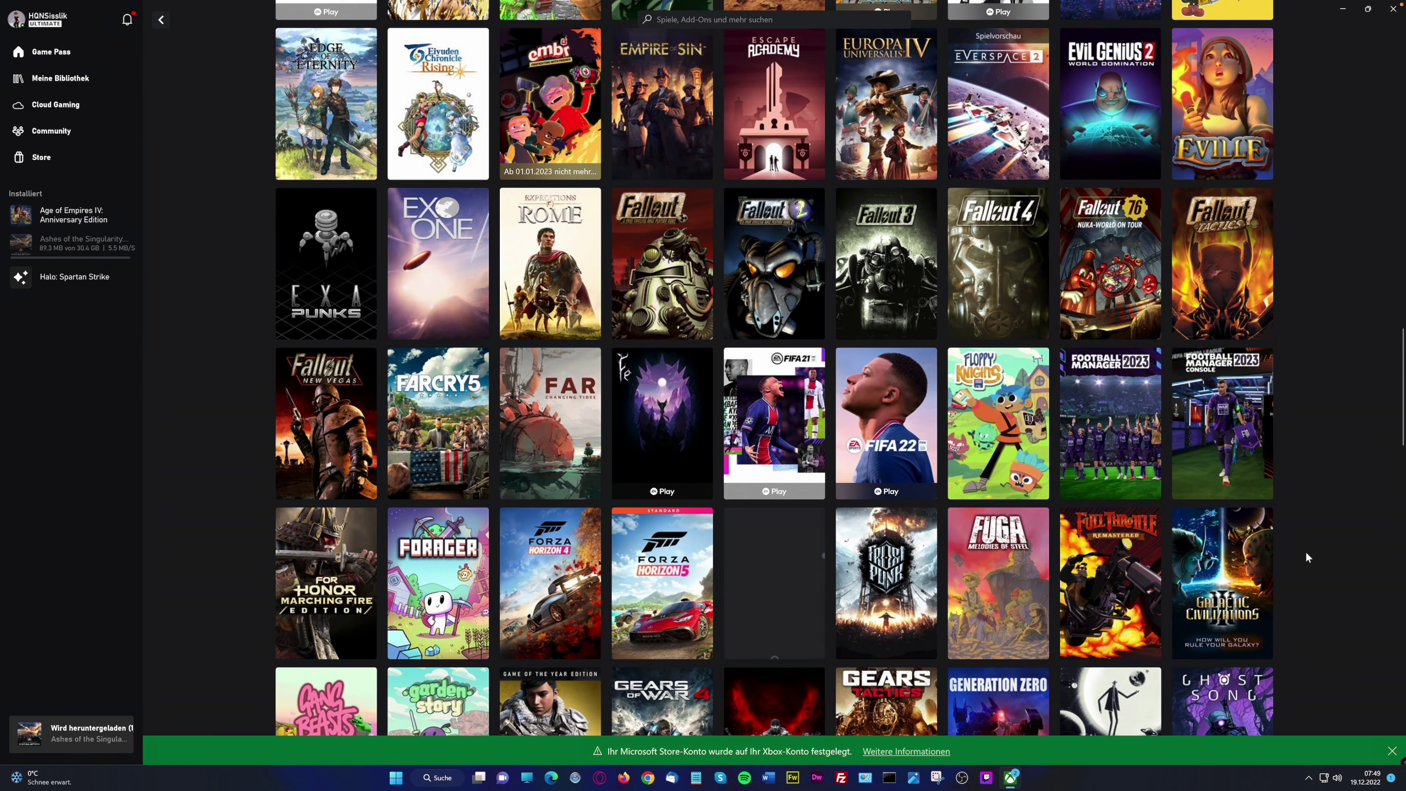
scroll(1305, 552, up, 8)
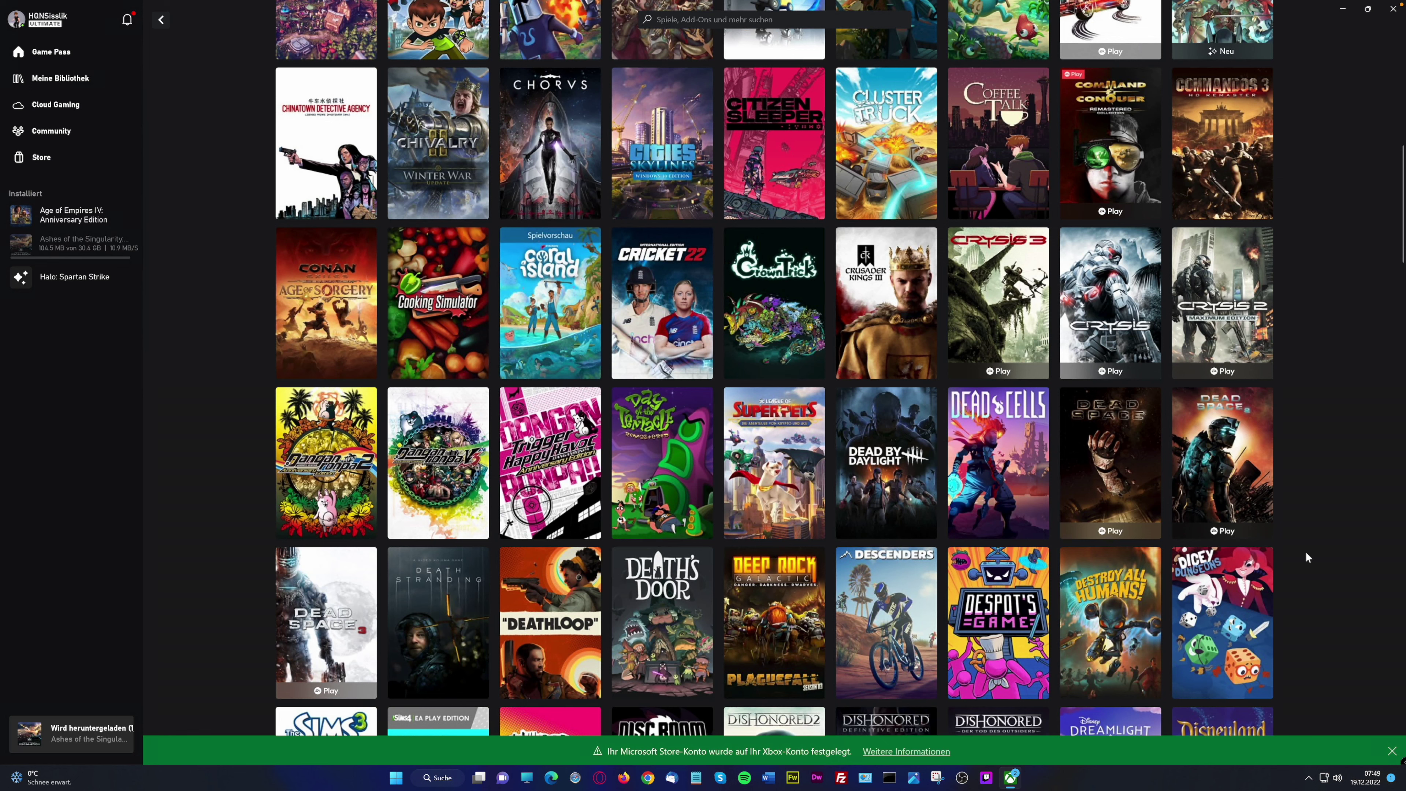
scroll(1305, 552, down, 4)
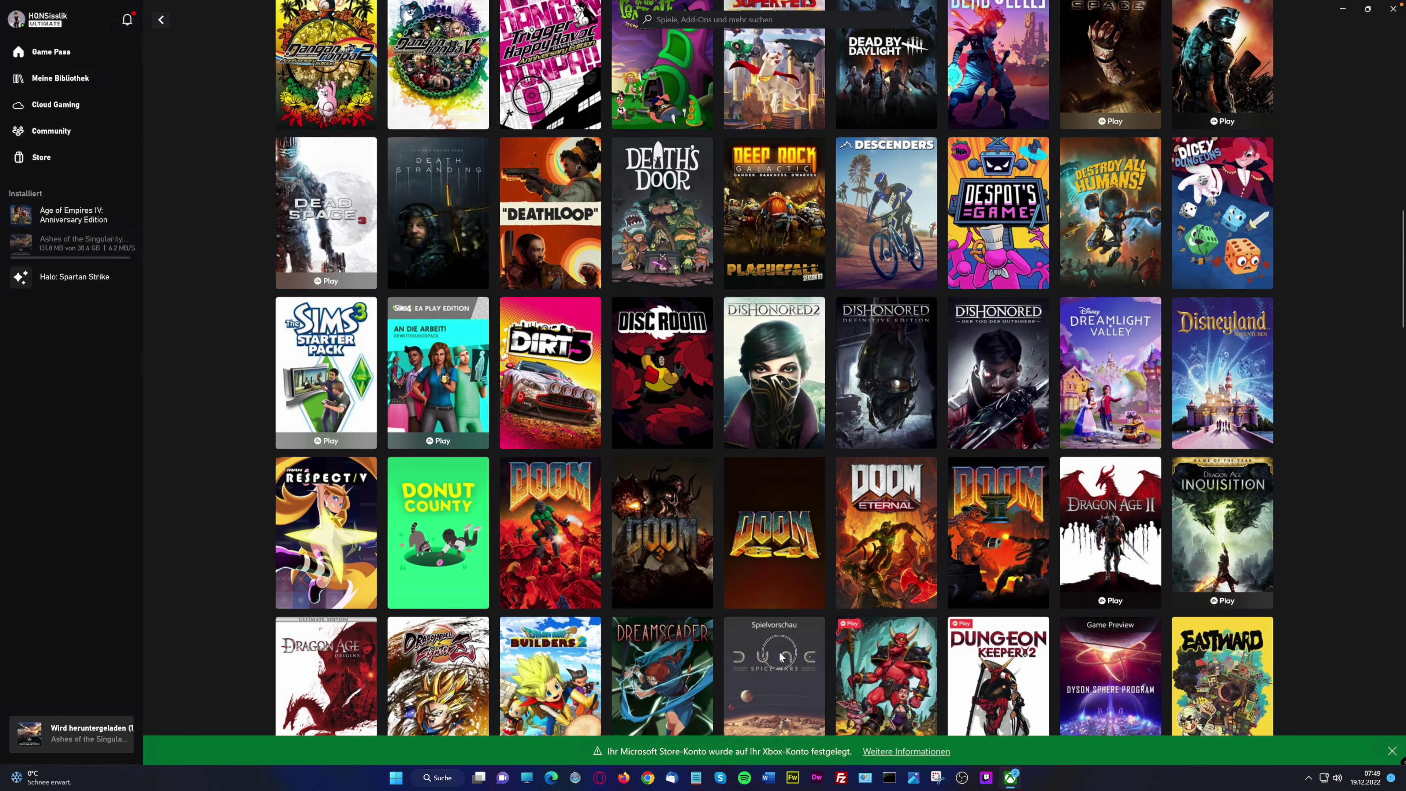
Install Dune: Spice Wars (Spielvorschau) to D:\XboxGames, queued behind Ashes
click(779, 653)
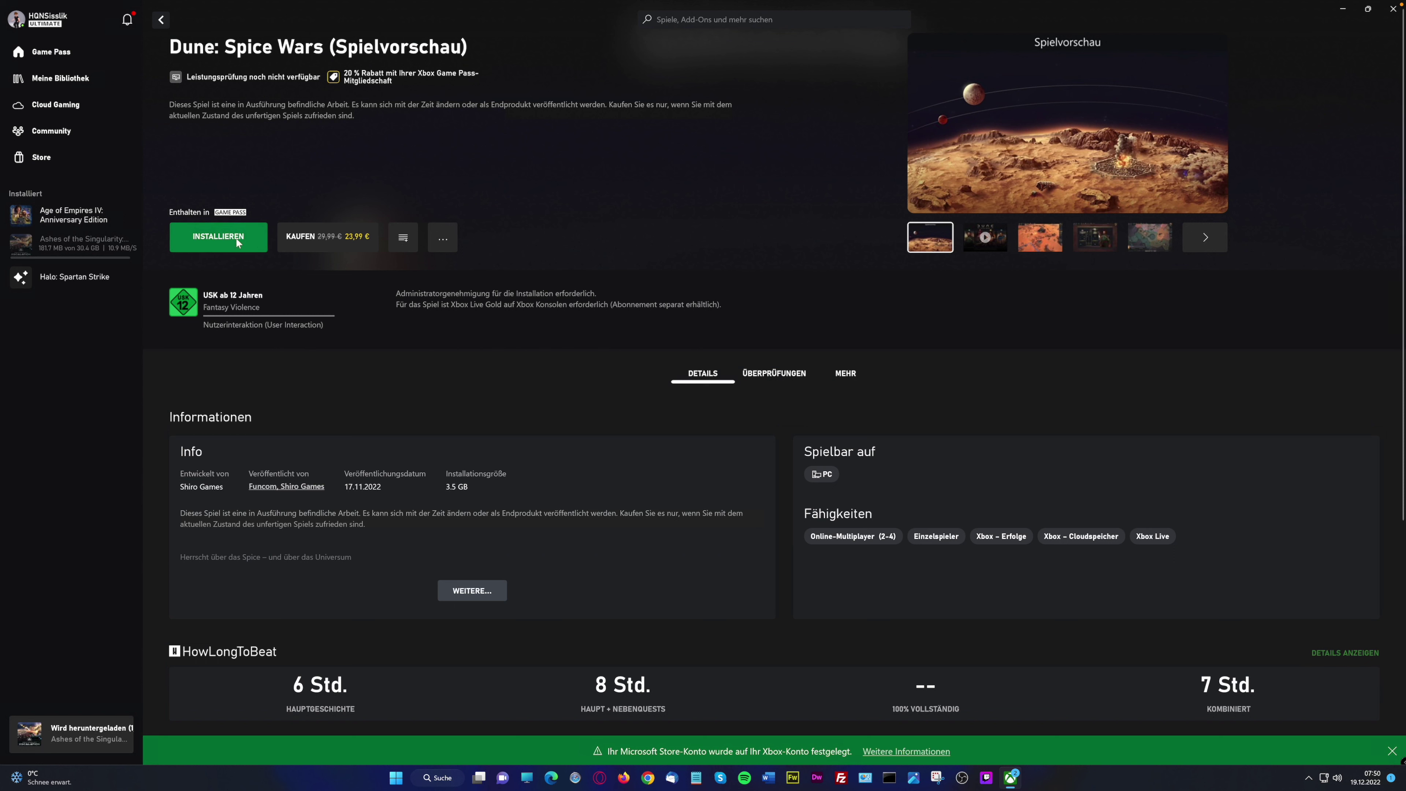
click(235, 238)
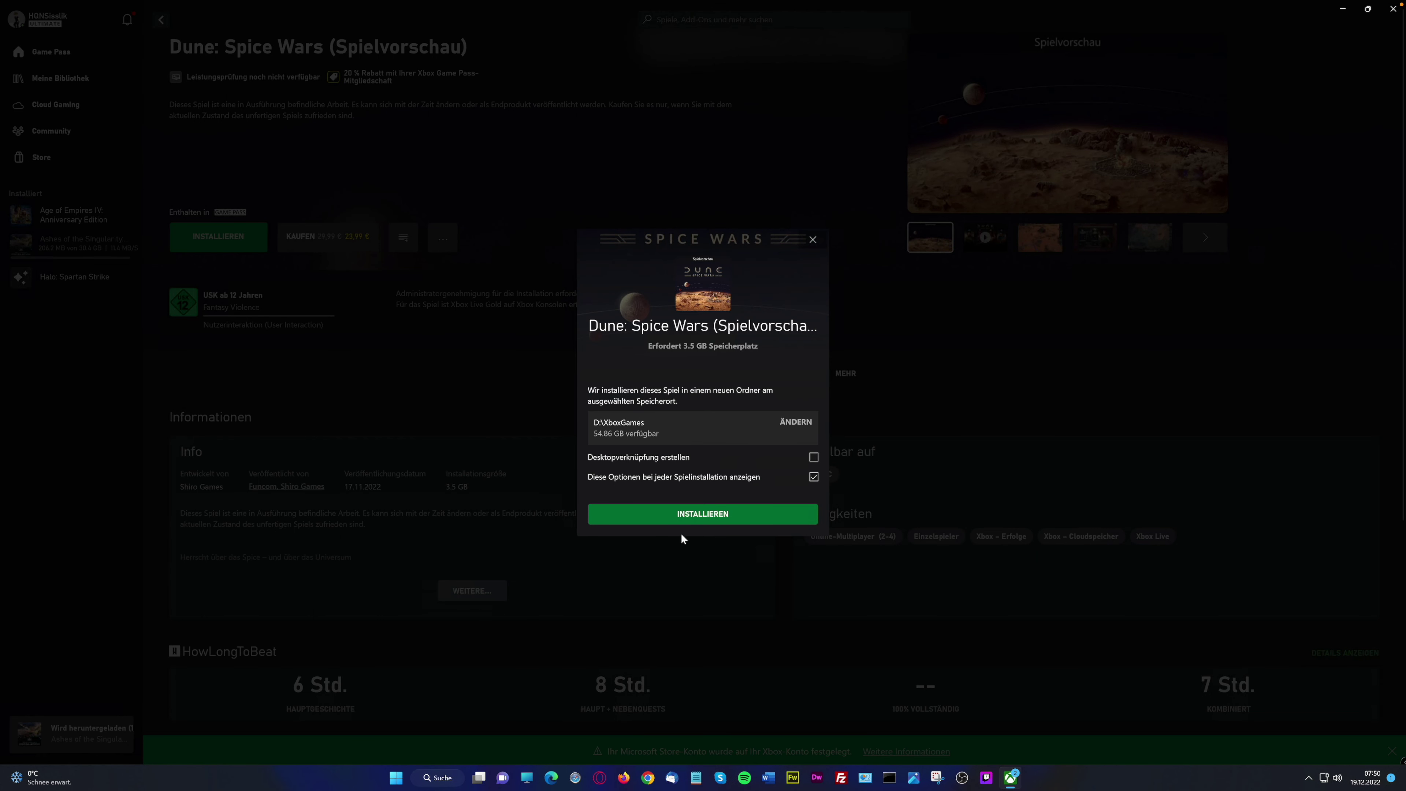
click(719, 512)
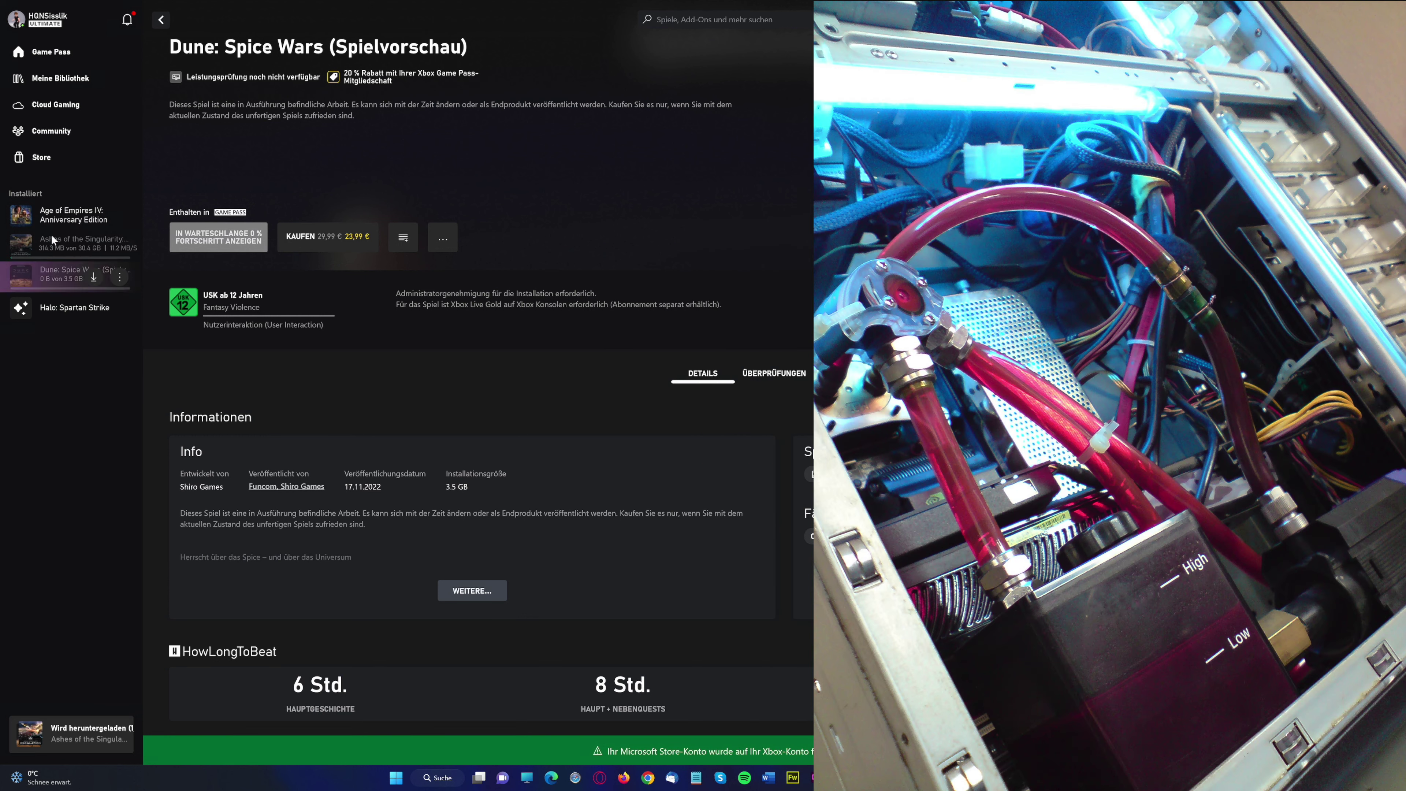
mouse_move(62, 231)
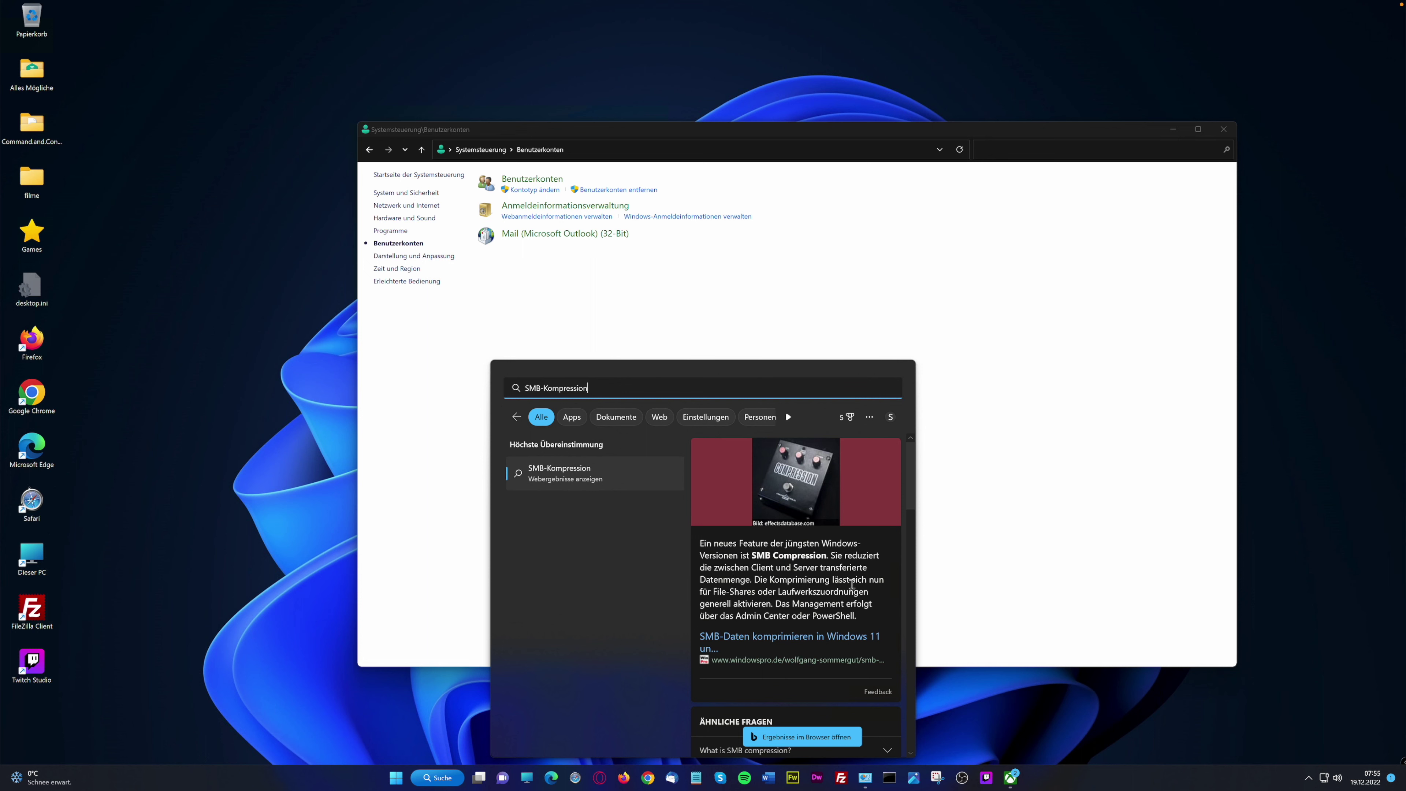
scroll(851, 582, down, 3)
scroll(798, 671, down, 3)
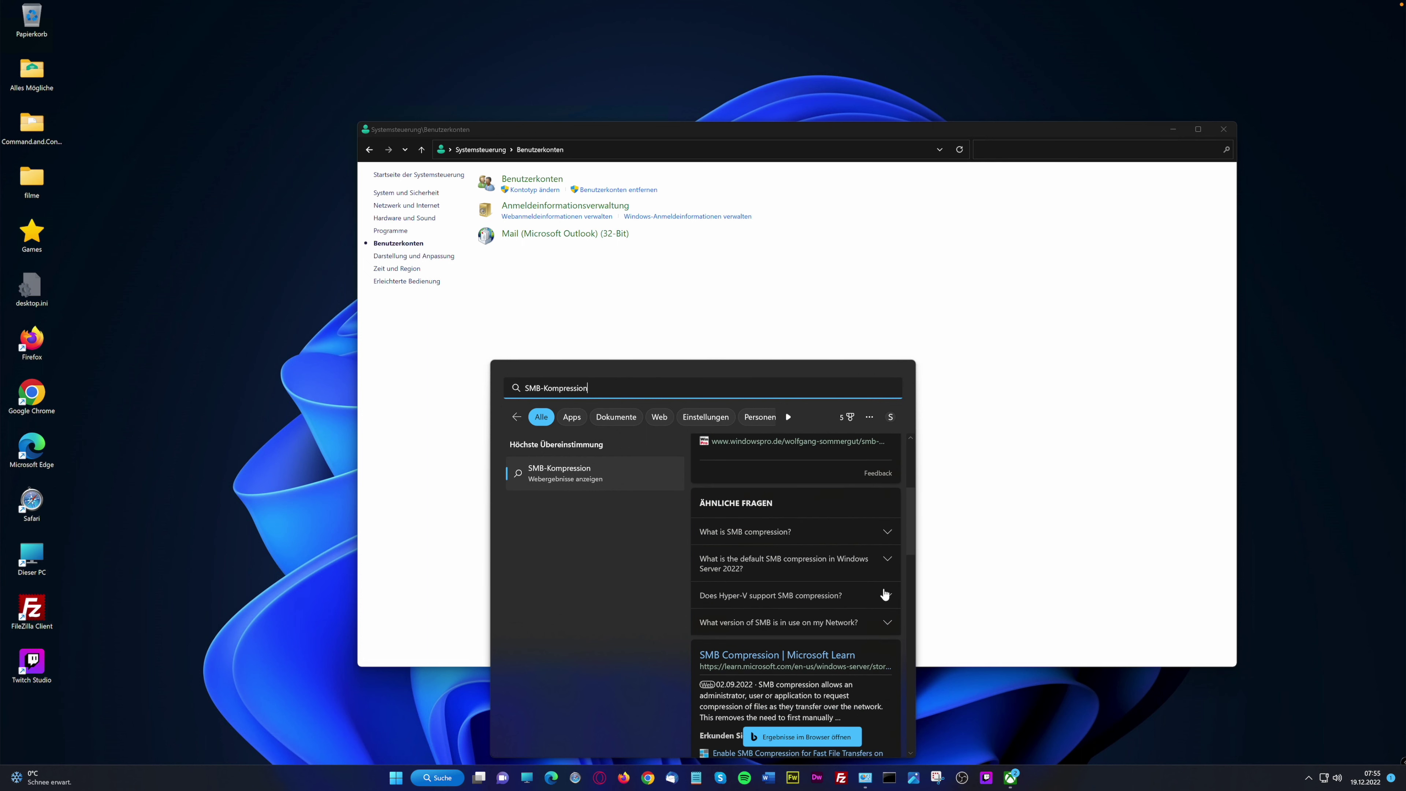
scroll(884, 594, down, 1)
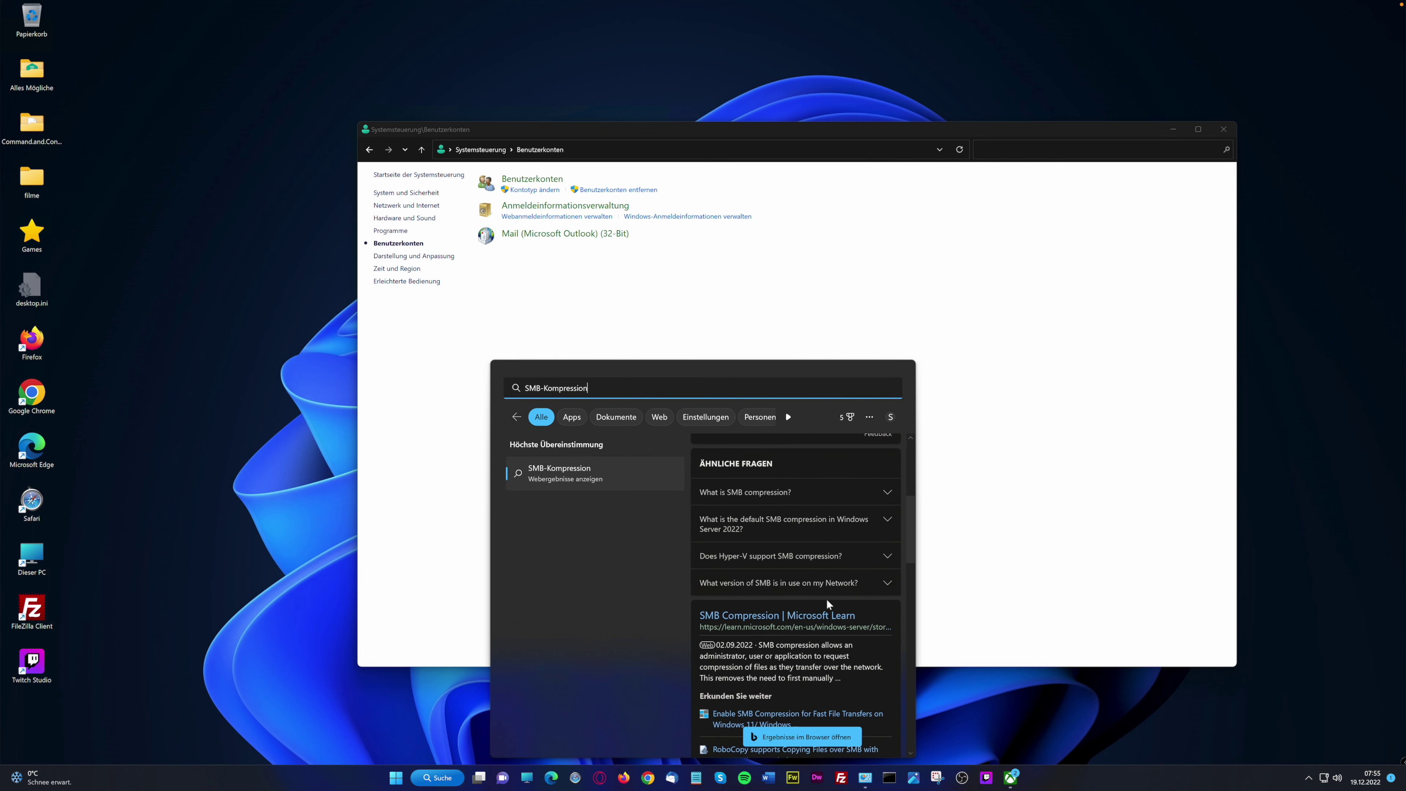
scroll(828, 603, down, 1)
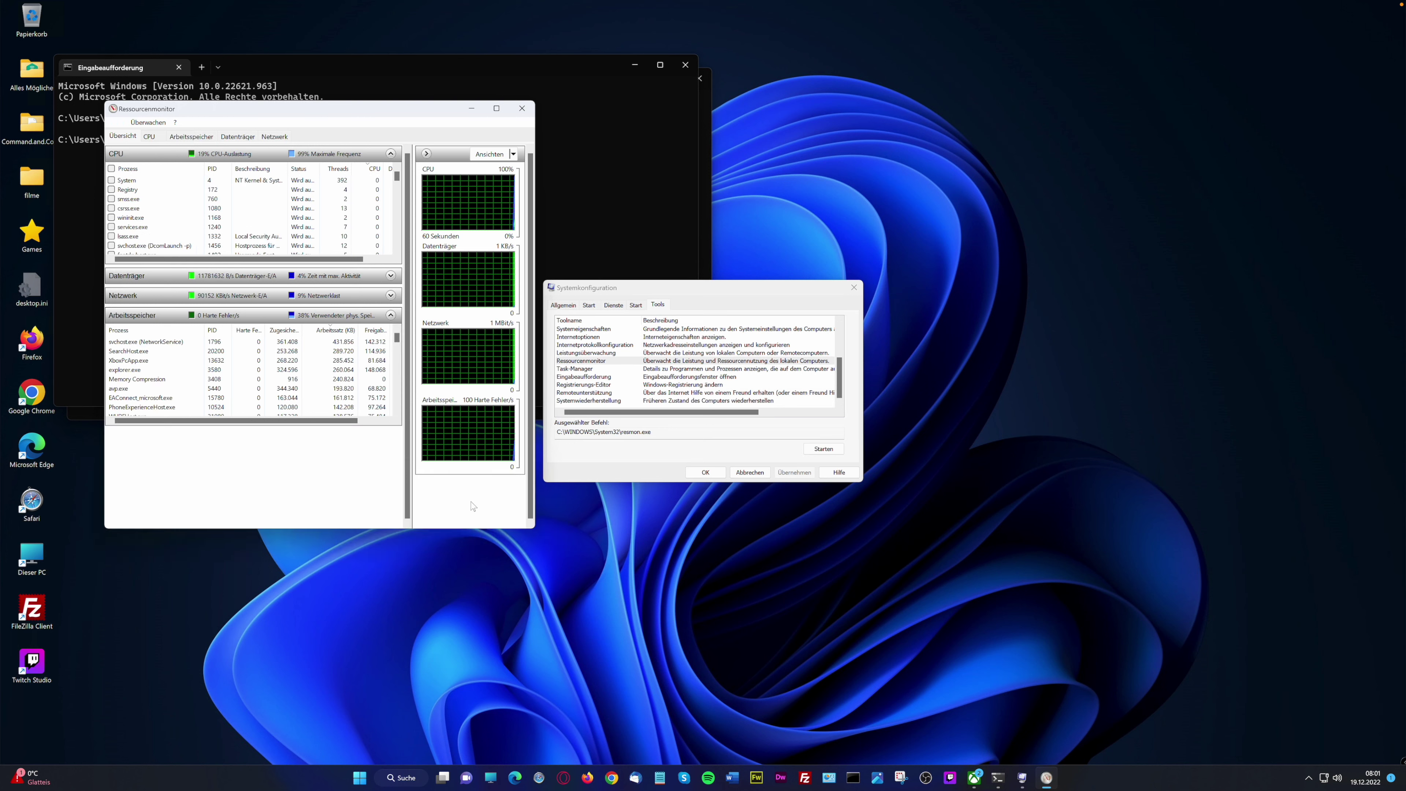
Enlarge Resource Monitor, review per-process activity on the Datenträger (Disk) tab, then close it
drag(526, 552, 527, 582)
click(250, 136)
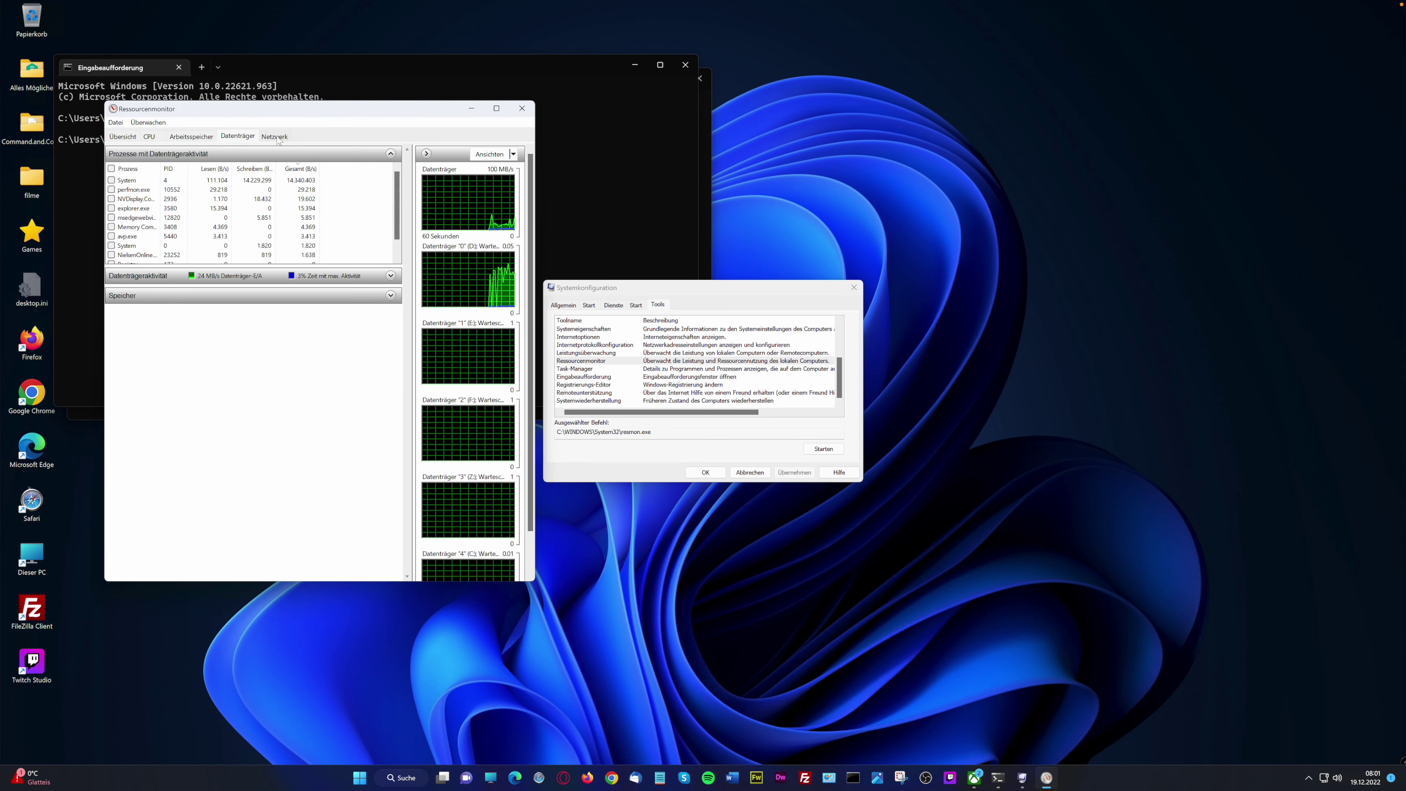
click(522, 108)
Launch Leistungsüberwachung (Performance Monitor) from System Configuration, then search Windows for 'Clipchamp Editor'
click(585, 352)
click(824, 449)
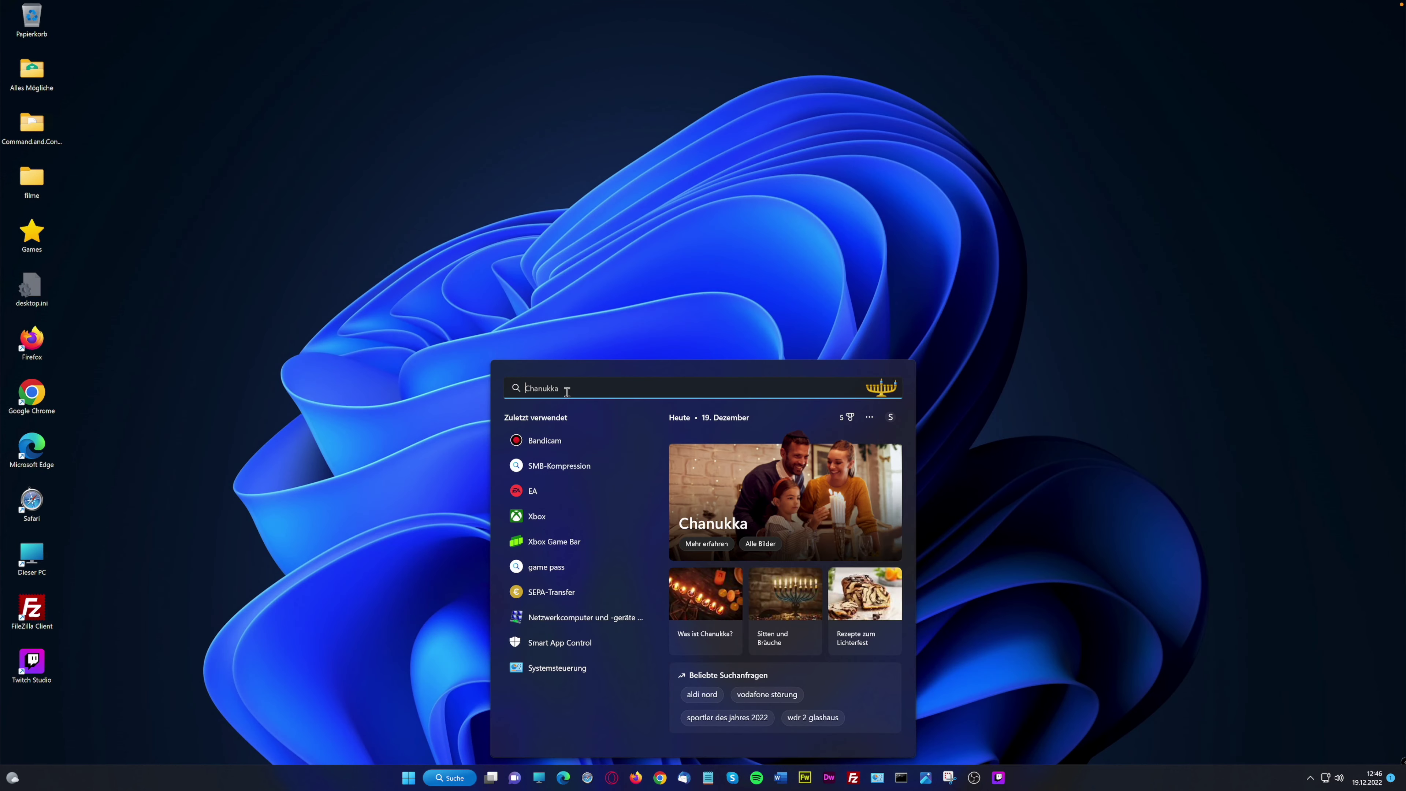
text(Clipchamp Editor)
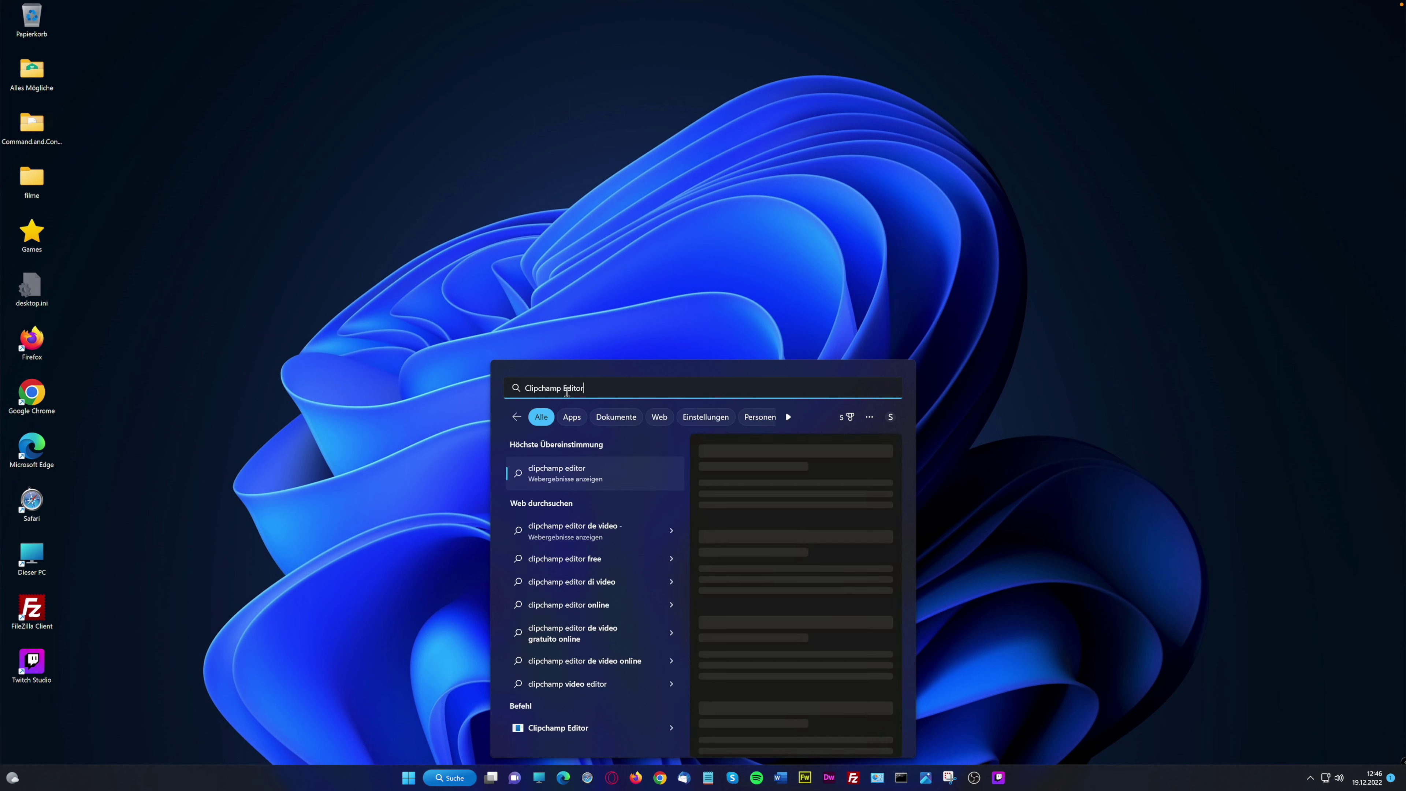